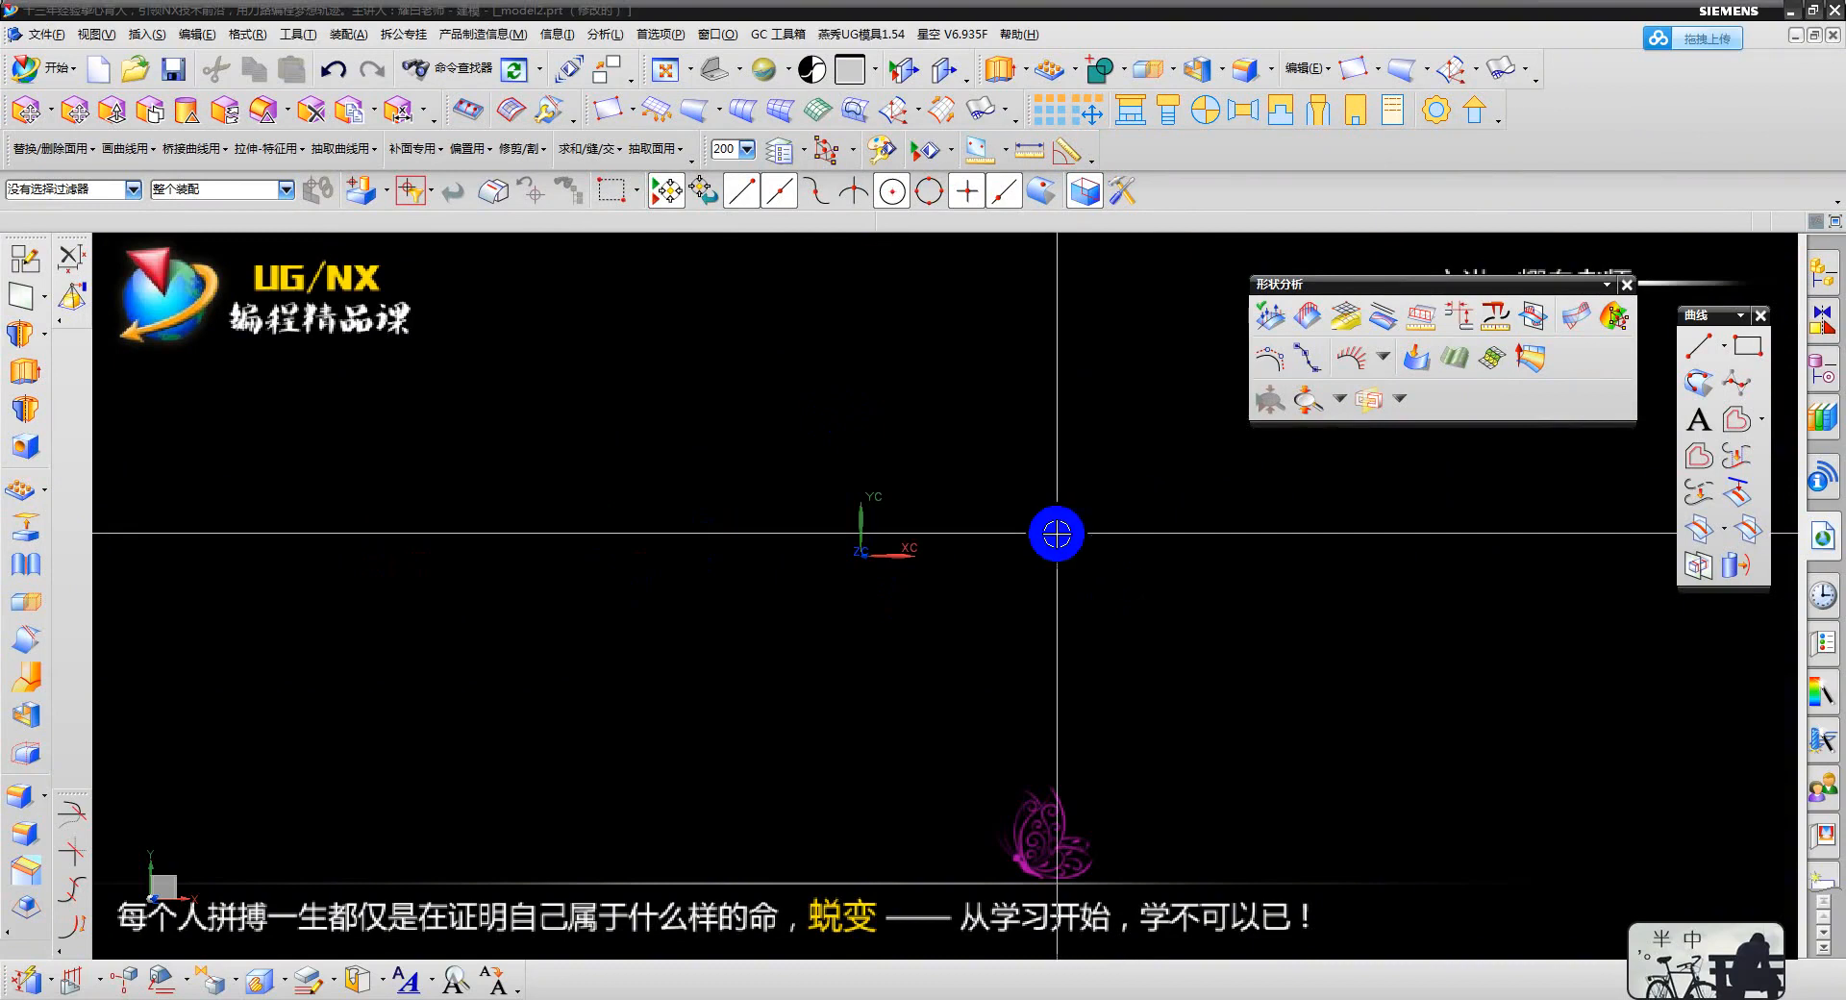
- Rearrange the floating Shape Analysis (形状分析) and Curve (曲线) toolbars so they sit side by side in the graphics area
shift+middle_drag(1055, 534, 1051, 560)
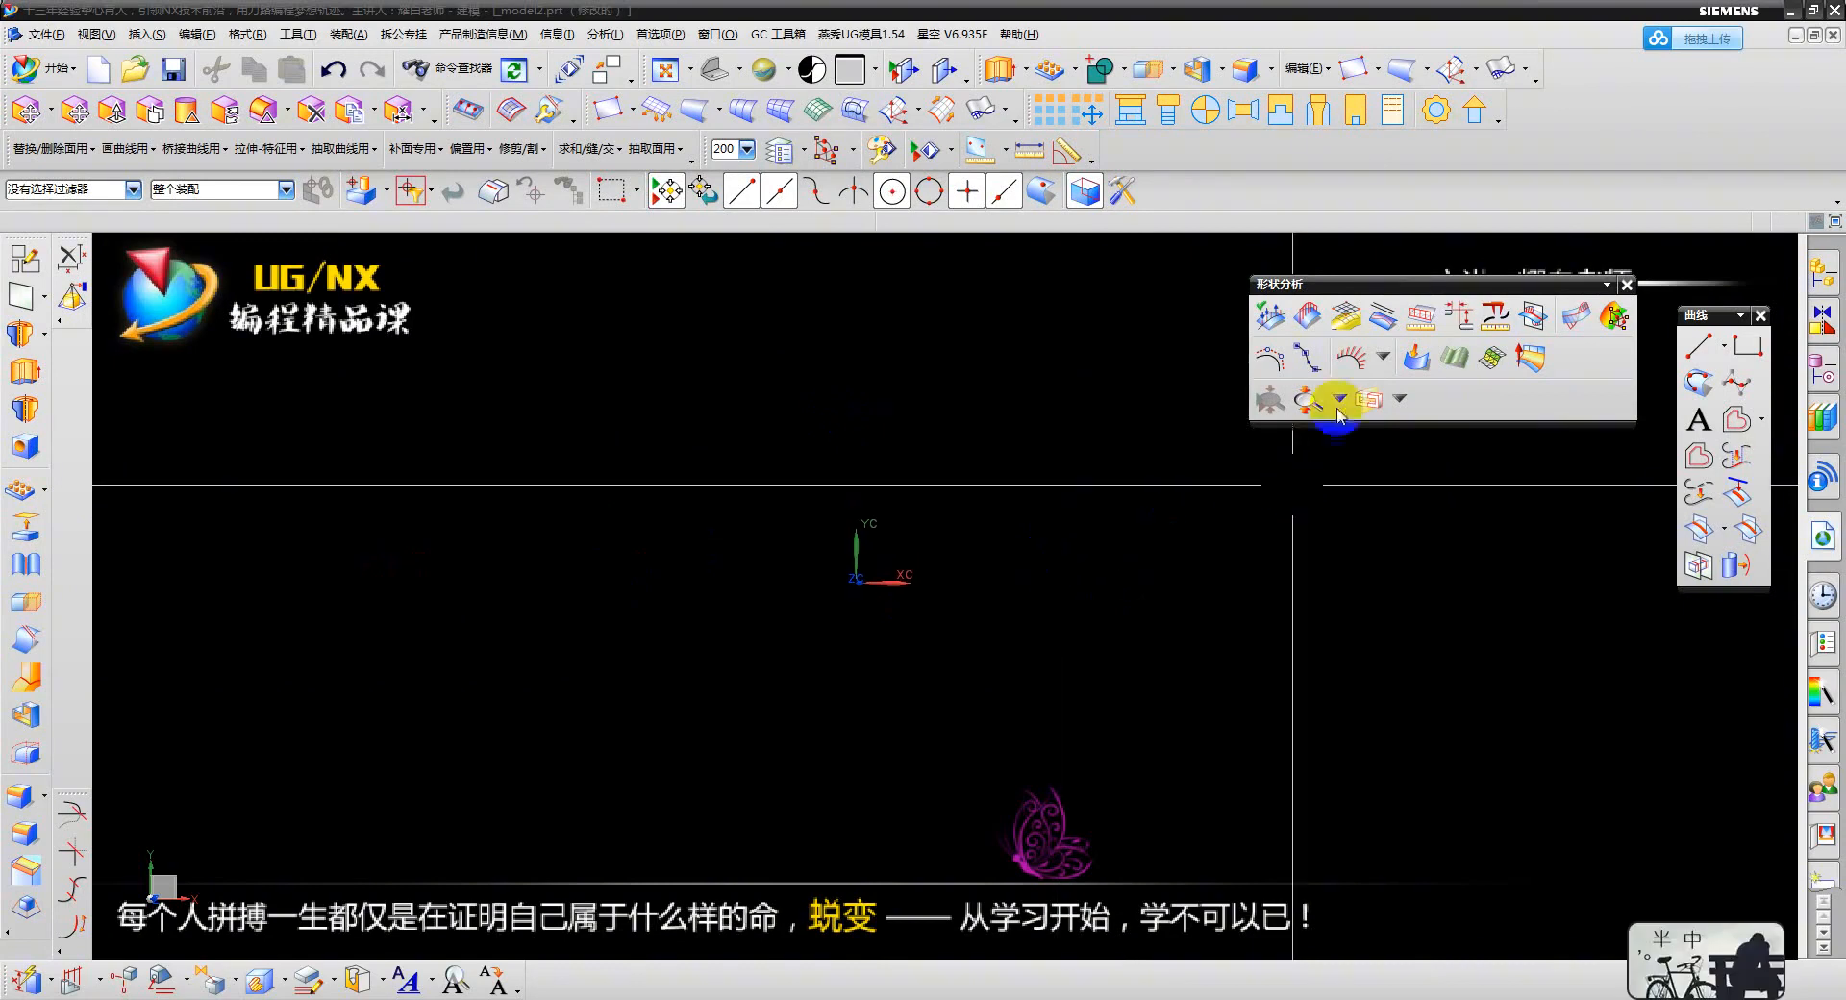
drag(1453, 292, 1418, 266)
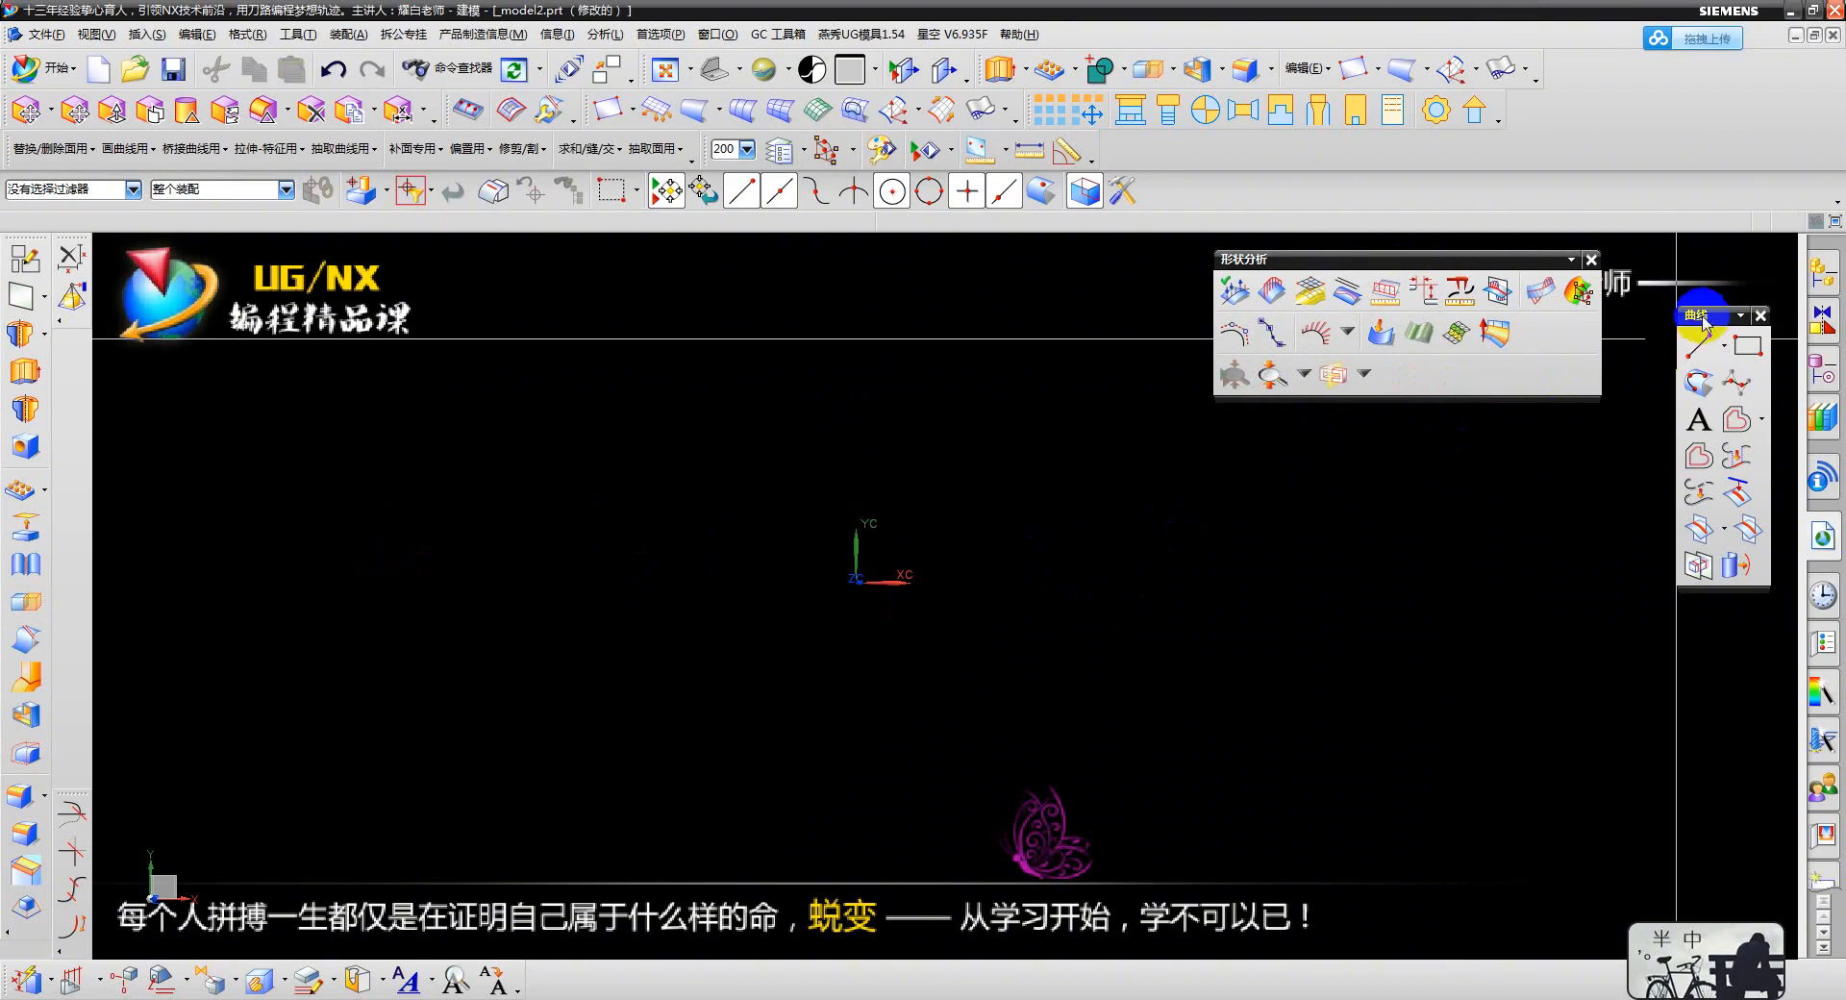
drag(1702, 320, 1173, 293)
- Turn on text below icons (文本在图标下面) for the Curve toolbar and open its list of curve commands
click(1199, 283)
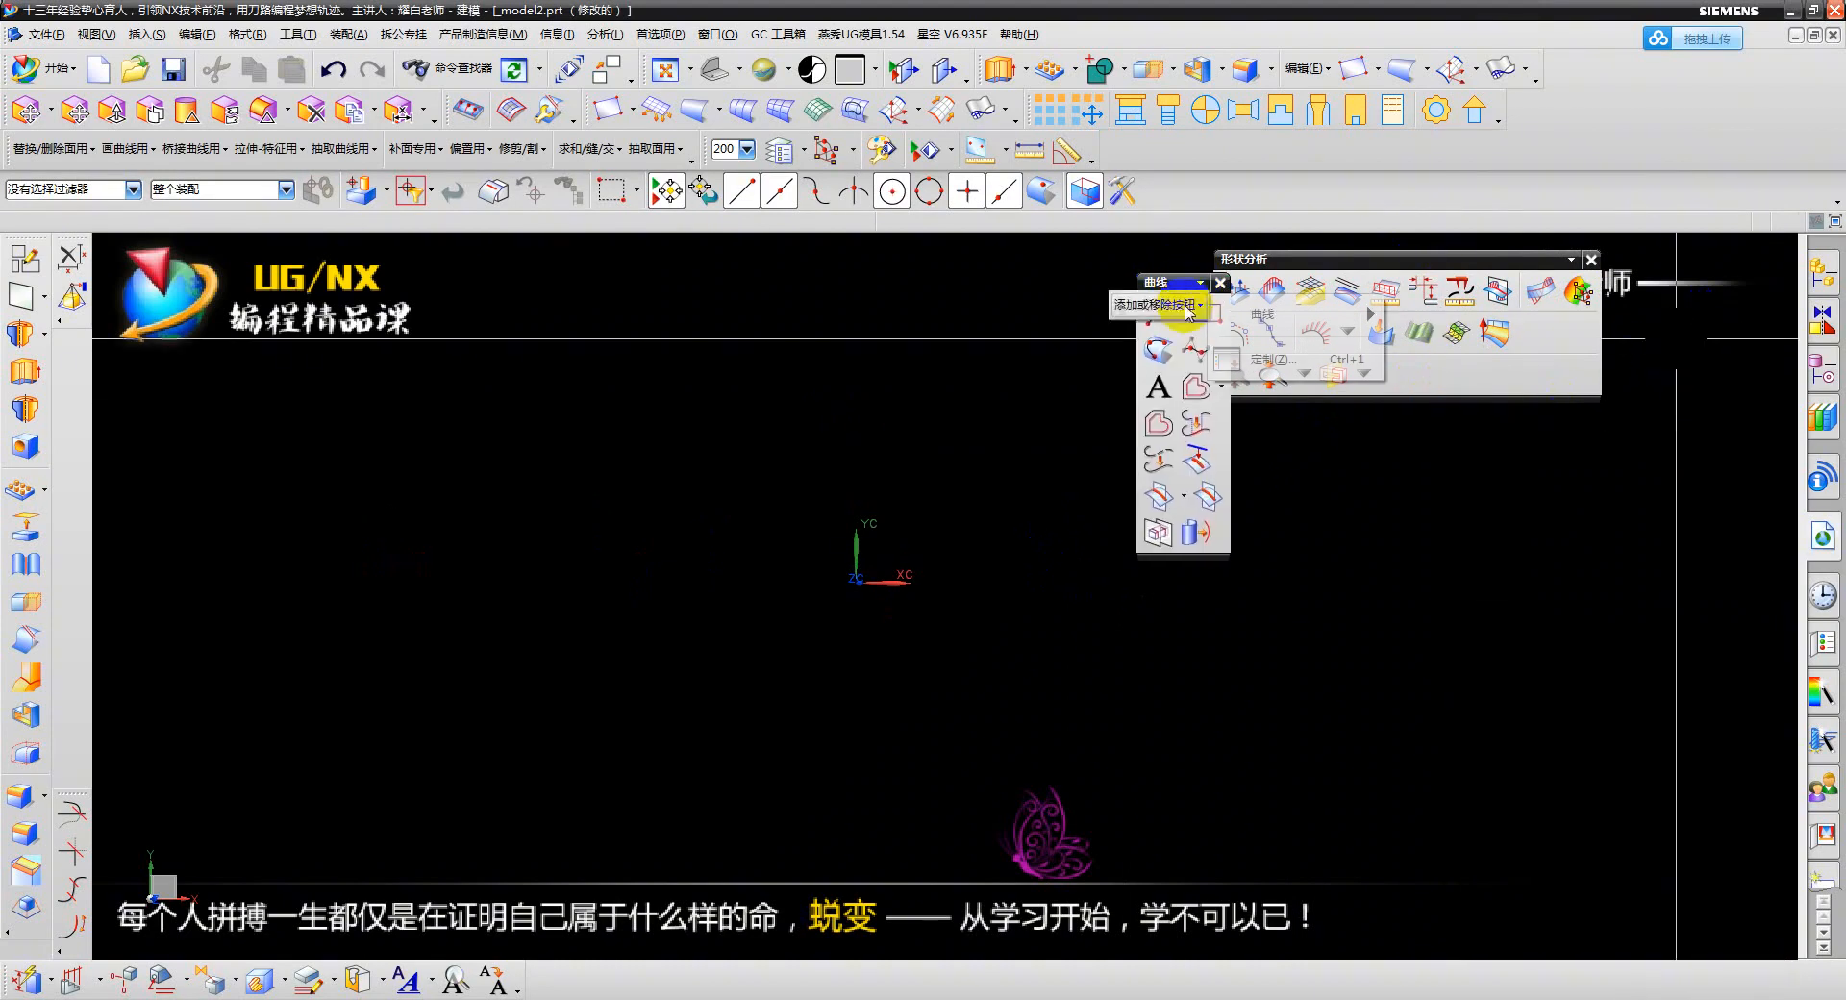
mouse_move(1158, 304)
mouse_move(1269, 314)
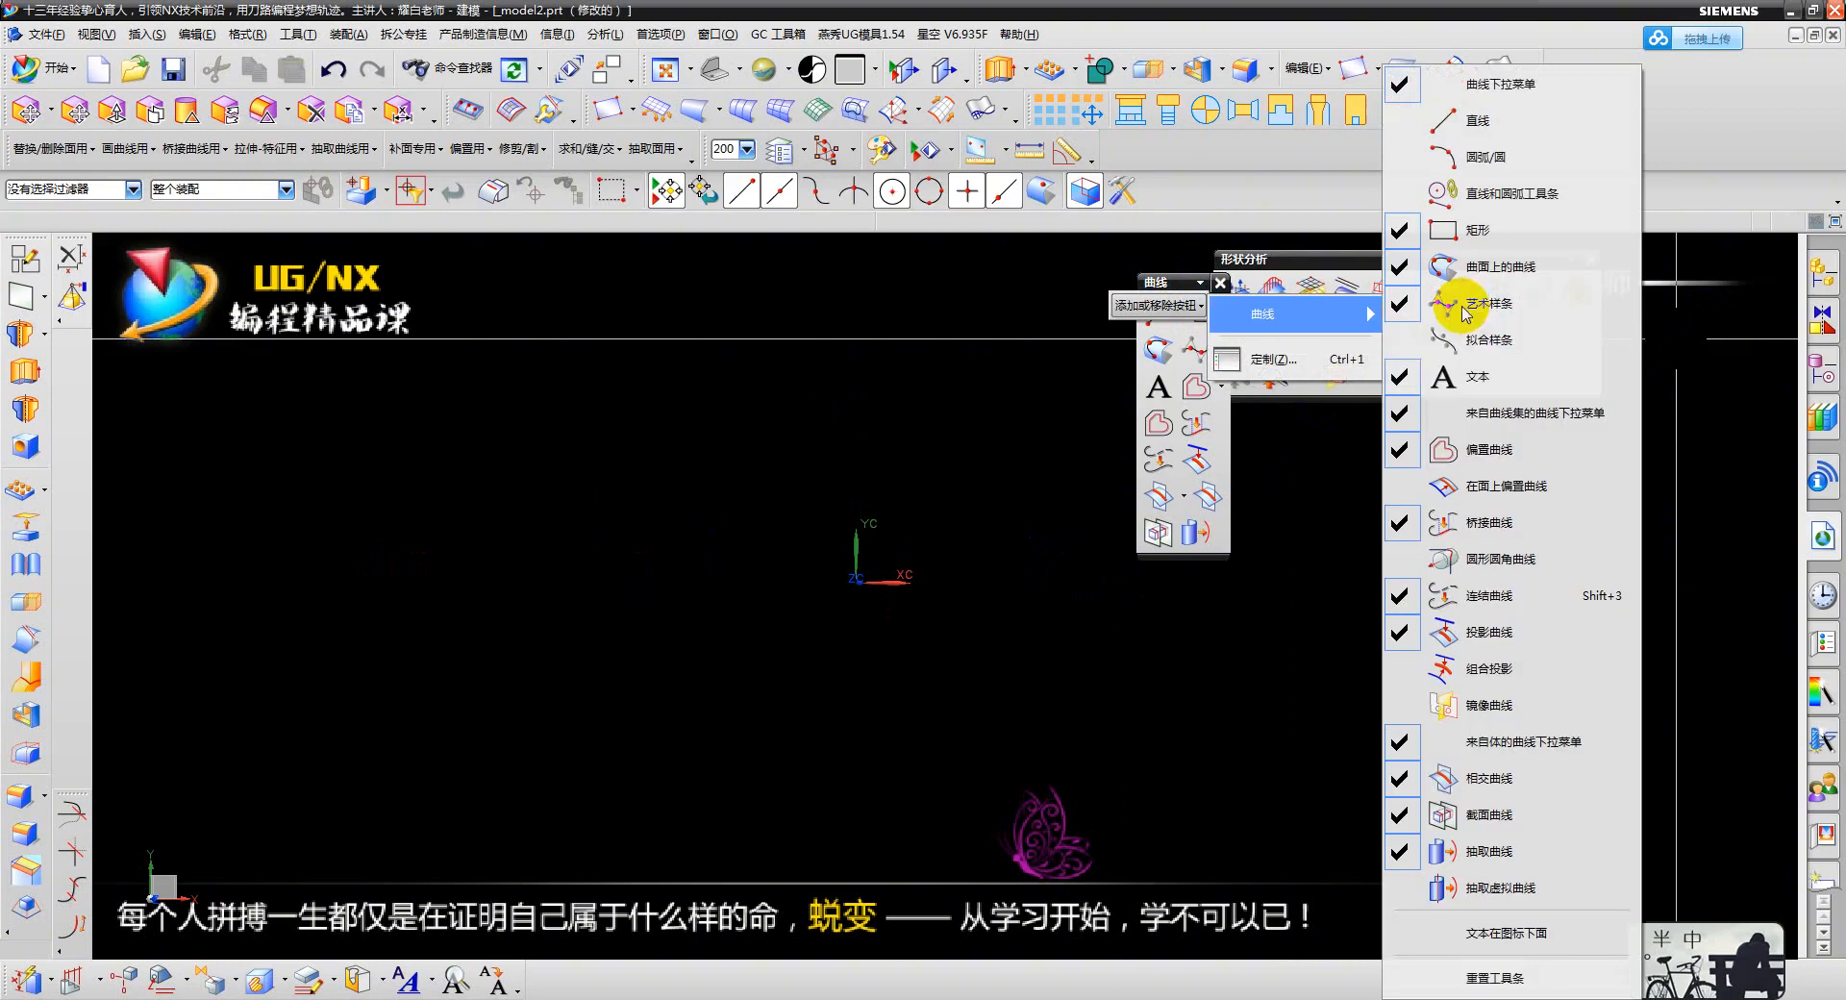
click(1489, 934)
click(1223, 332)
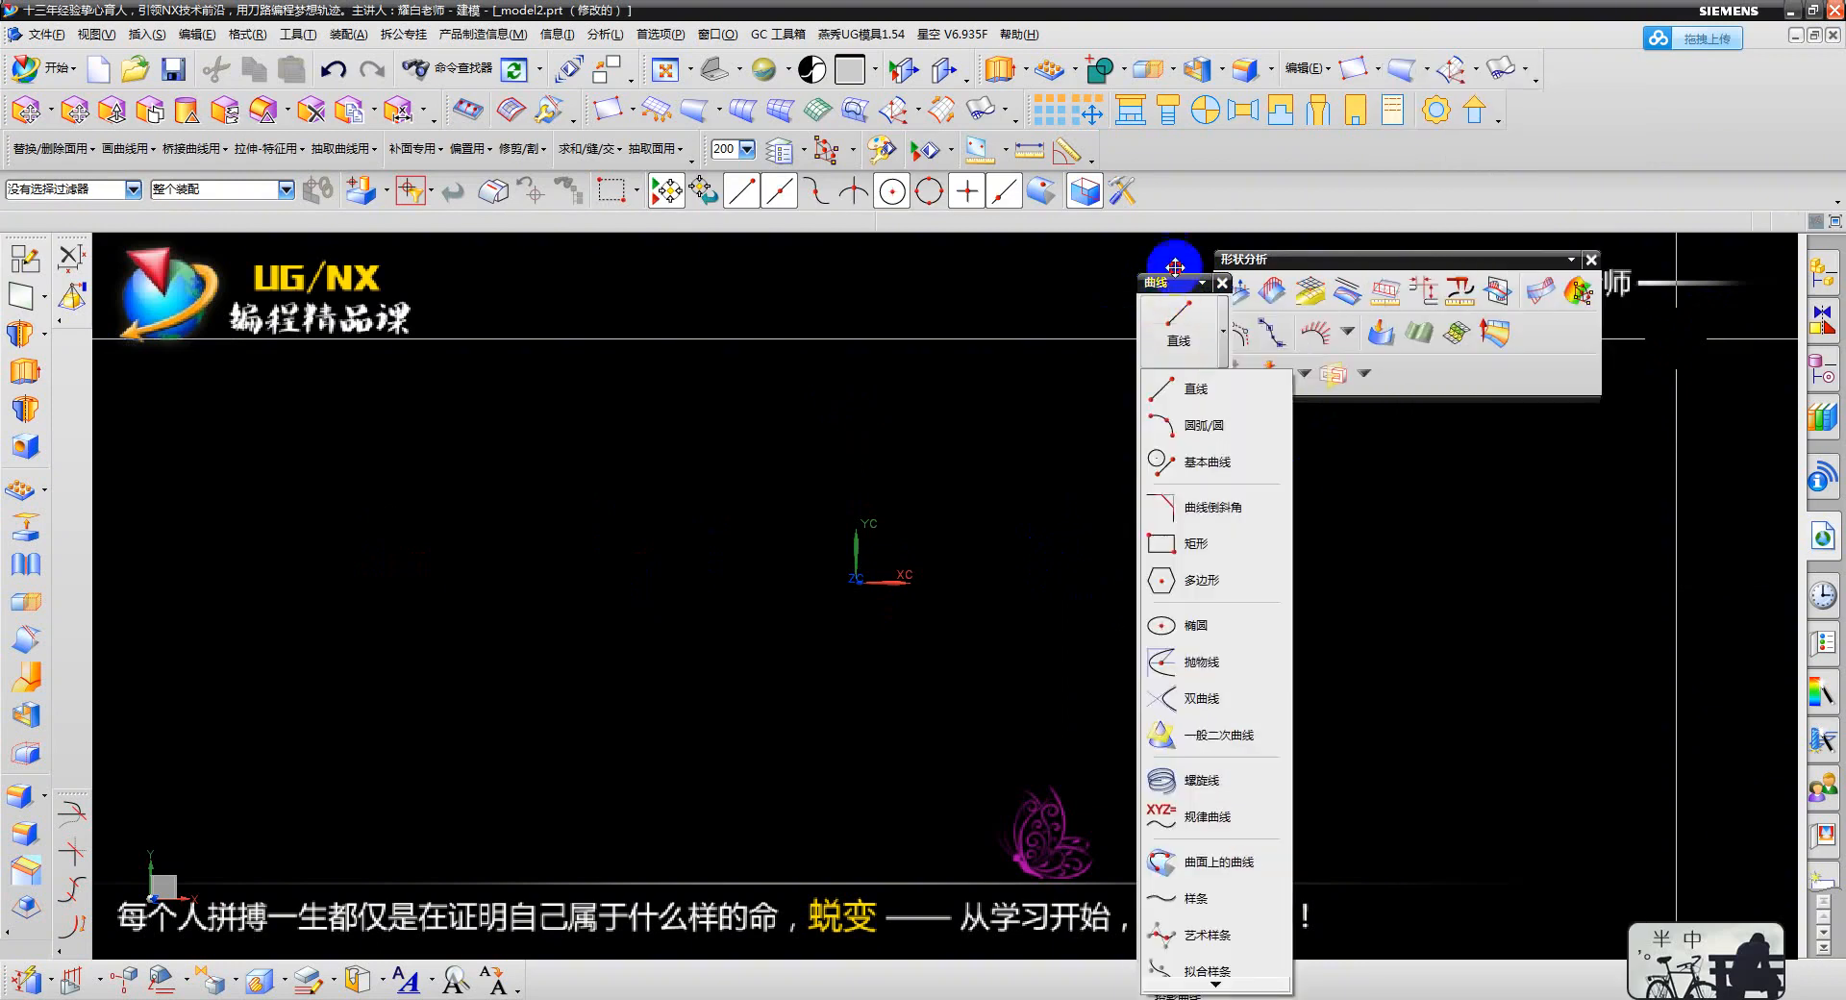
- Try docking the Curve toolbar with the other toolbars, and float it again over the edge of the Shape Analysis toolbar
drag(1174, 268, 1282, 175)
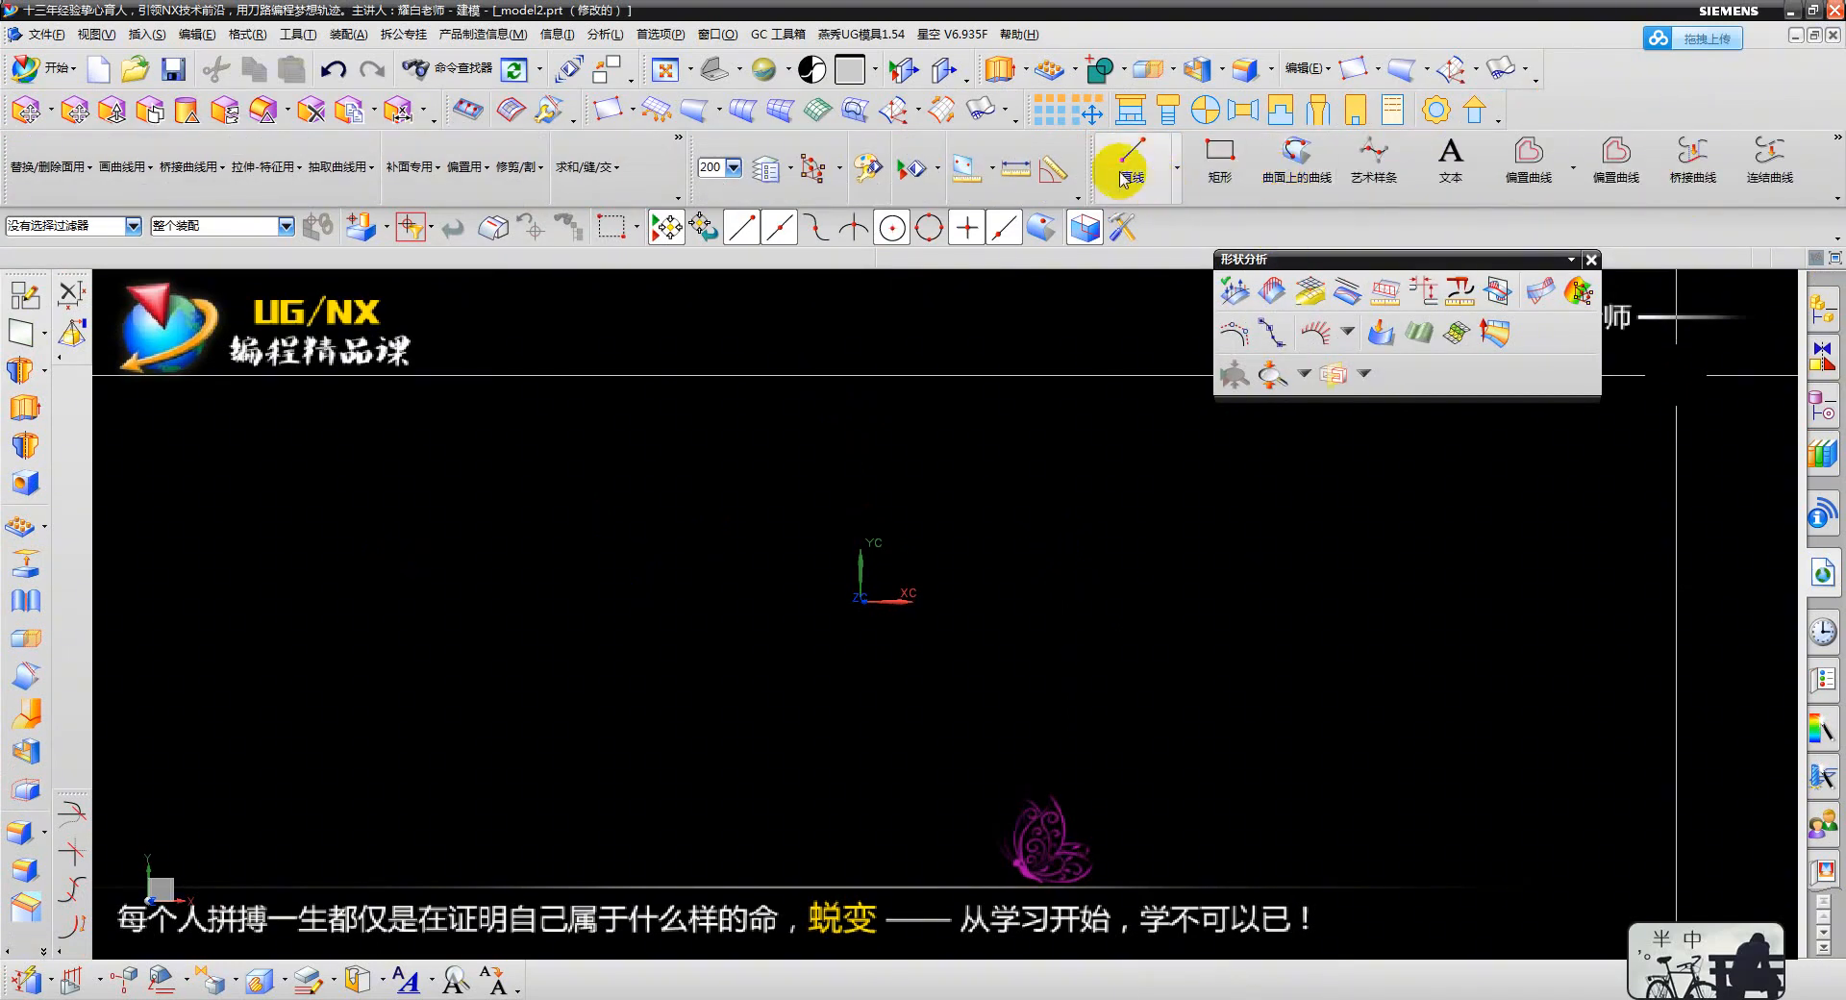
drag(1082, 228, 1081, 329)
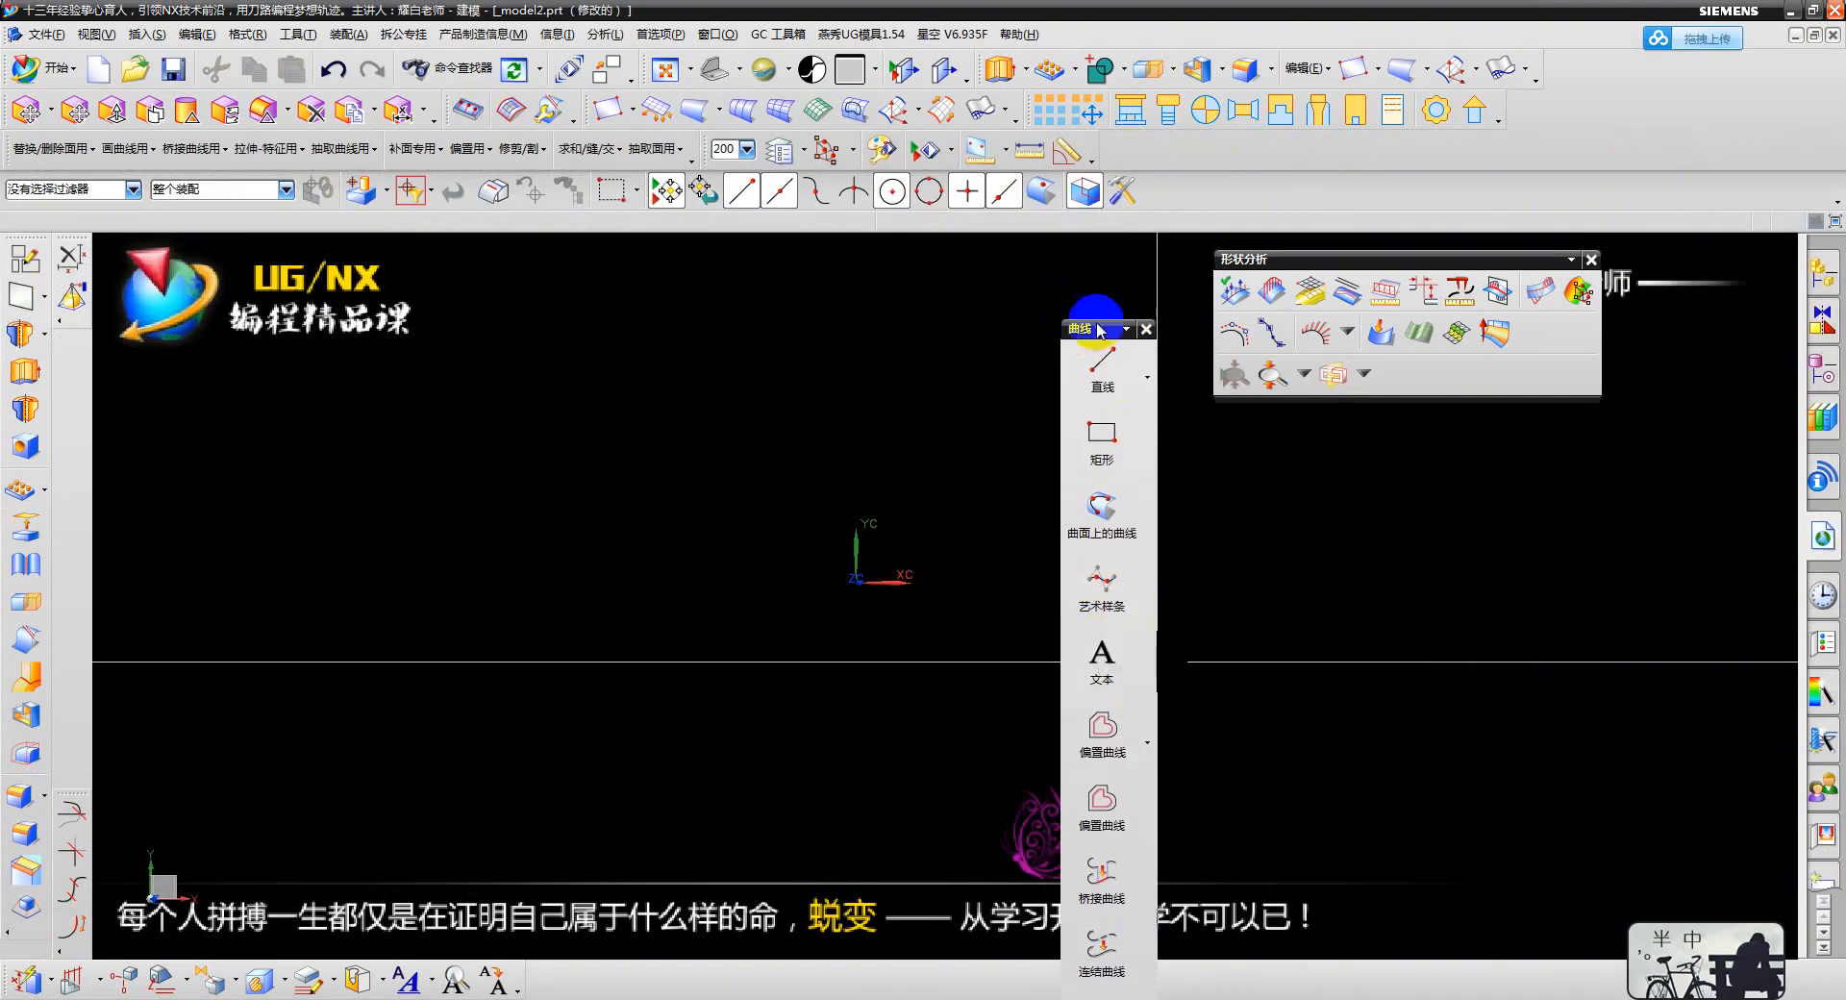
drag(1098, 331, 1384, 320)
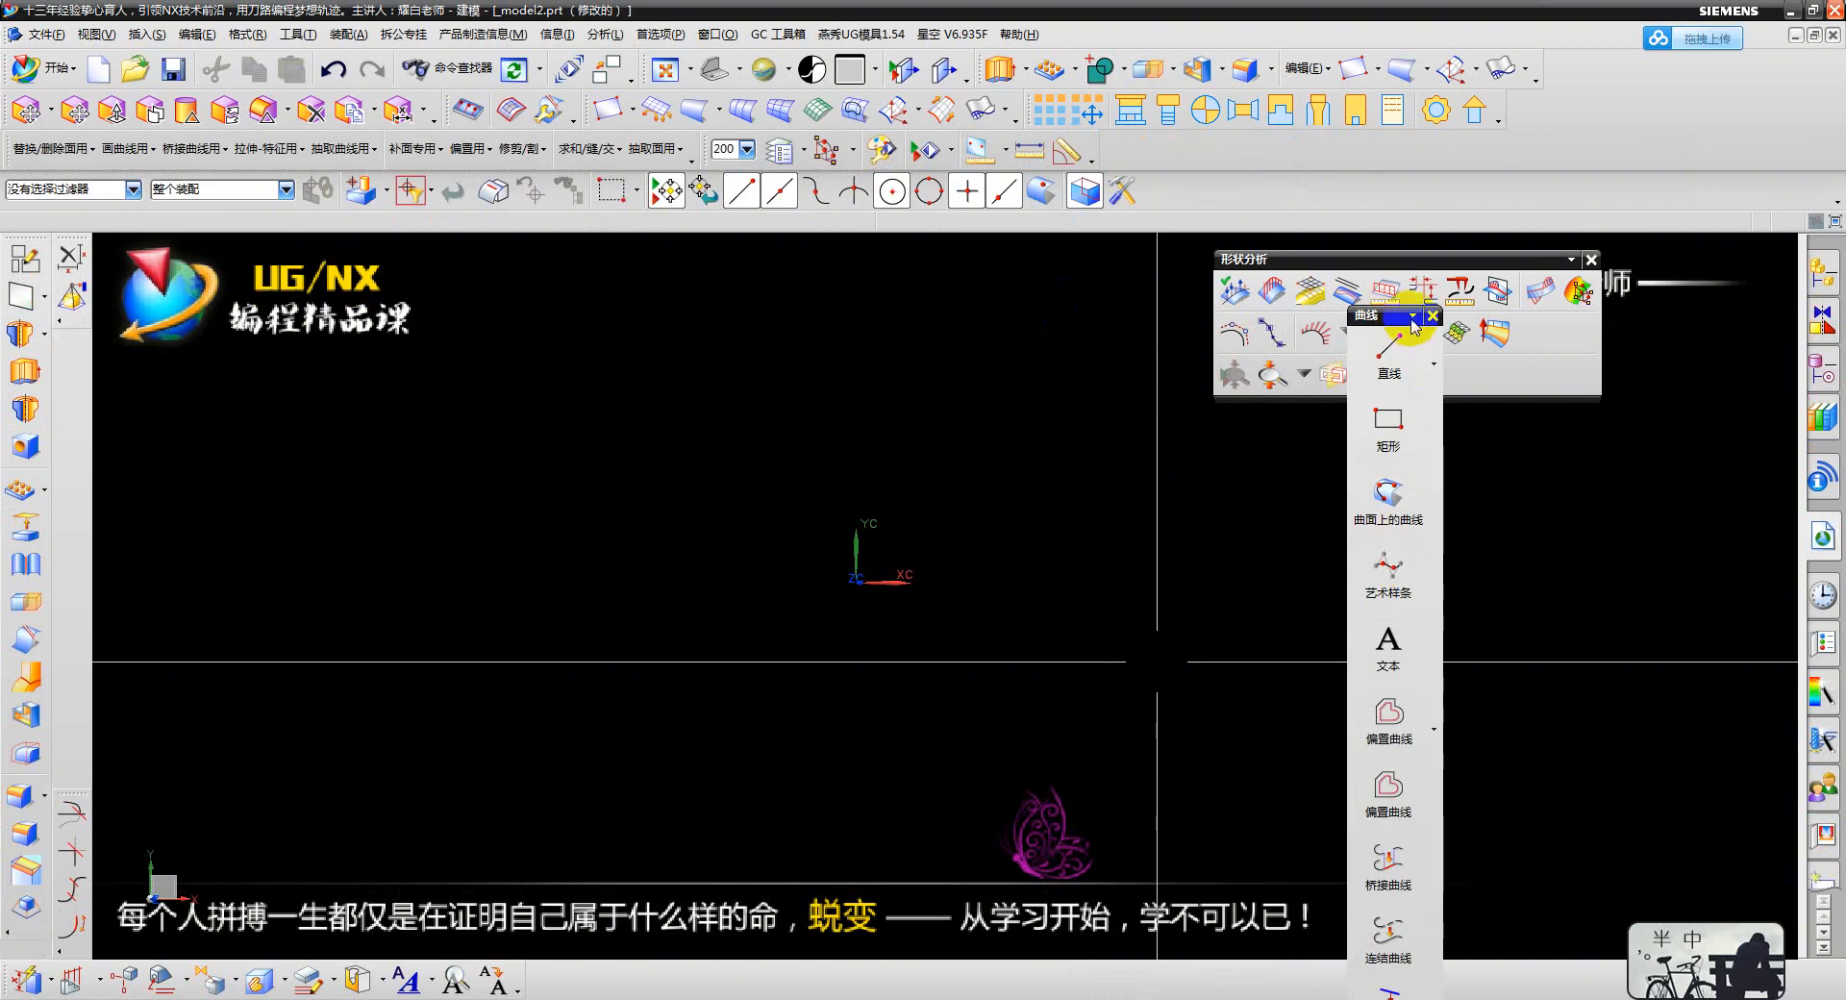
click(1413, 318)
mouse_move(1538, 346)
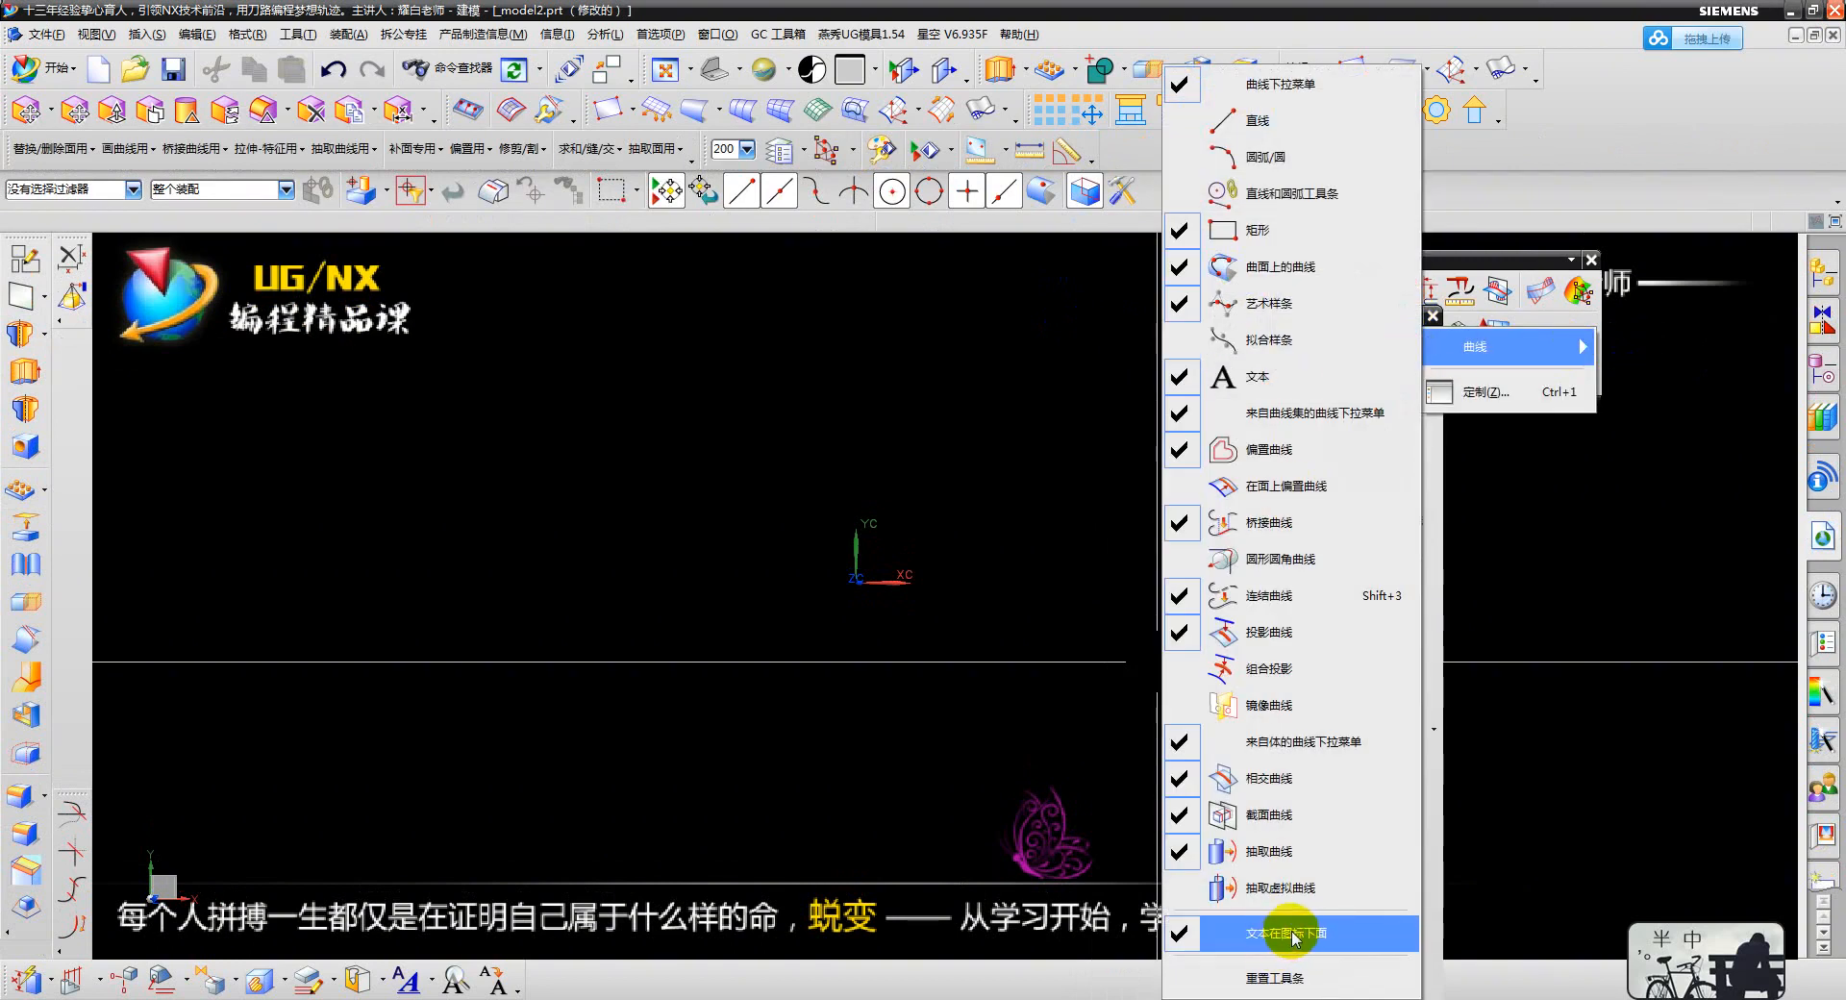
click(906, 556)
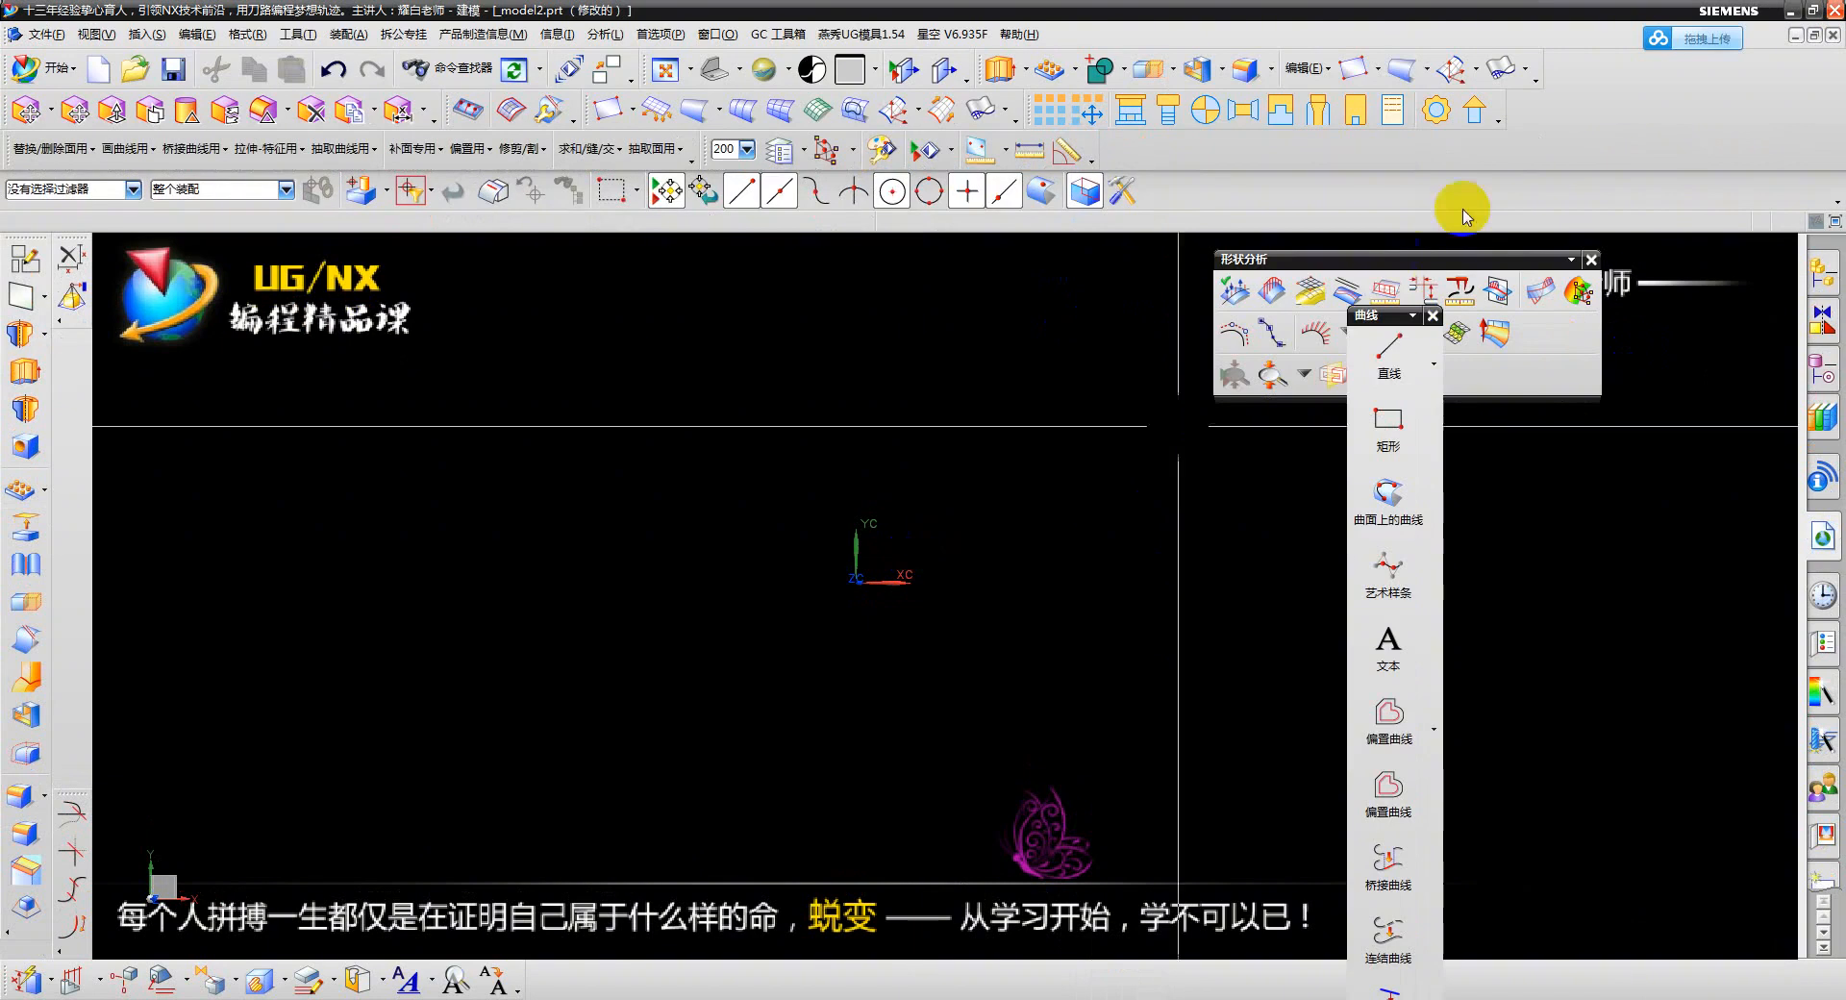
drag(1391, 316, 1518, 215)
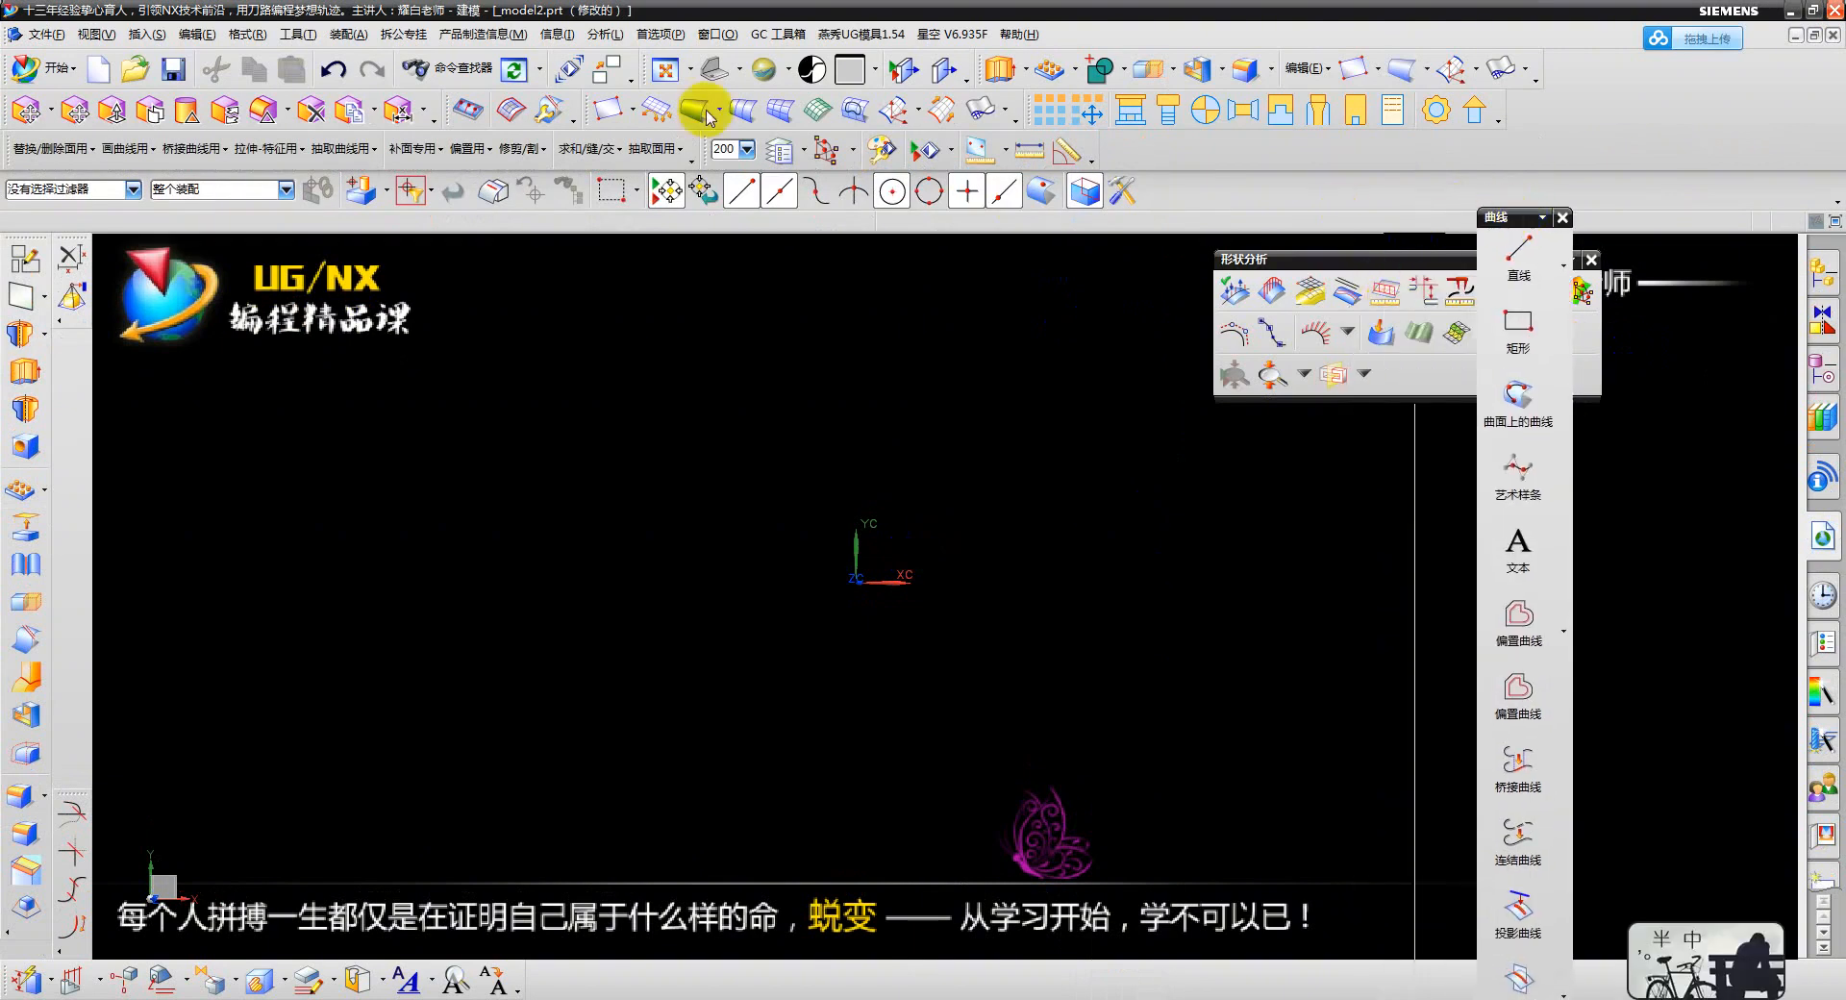
- Open the basic Spline (样条) command to review its creation methods, and close it without creating a curve
click(141, 34)
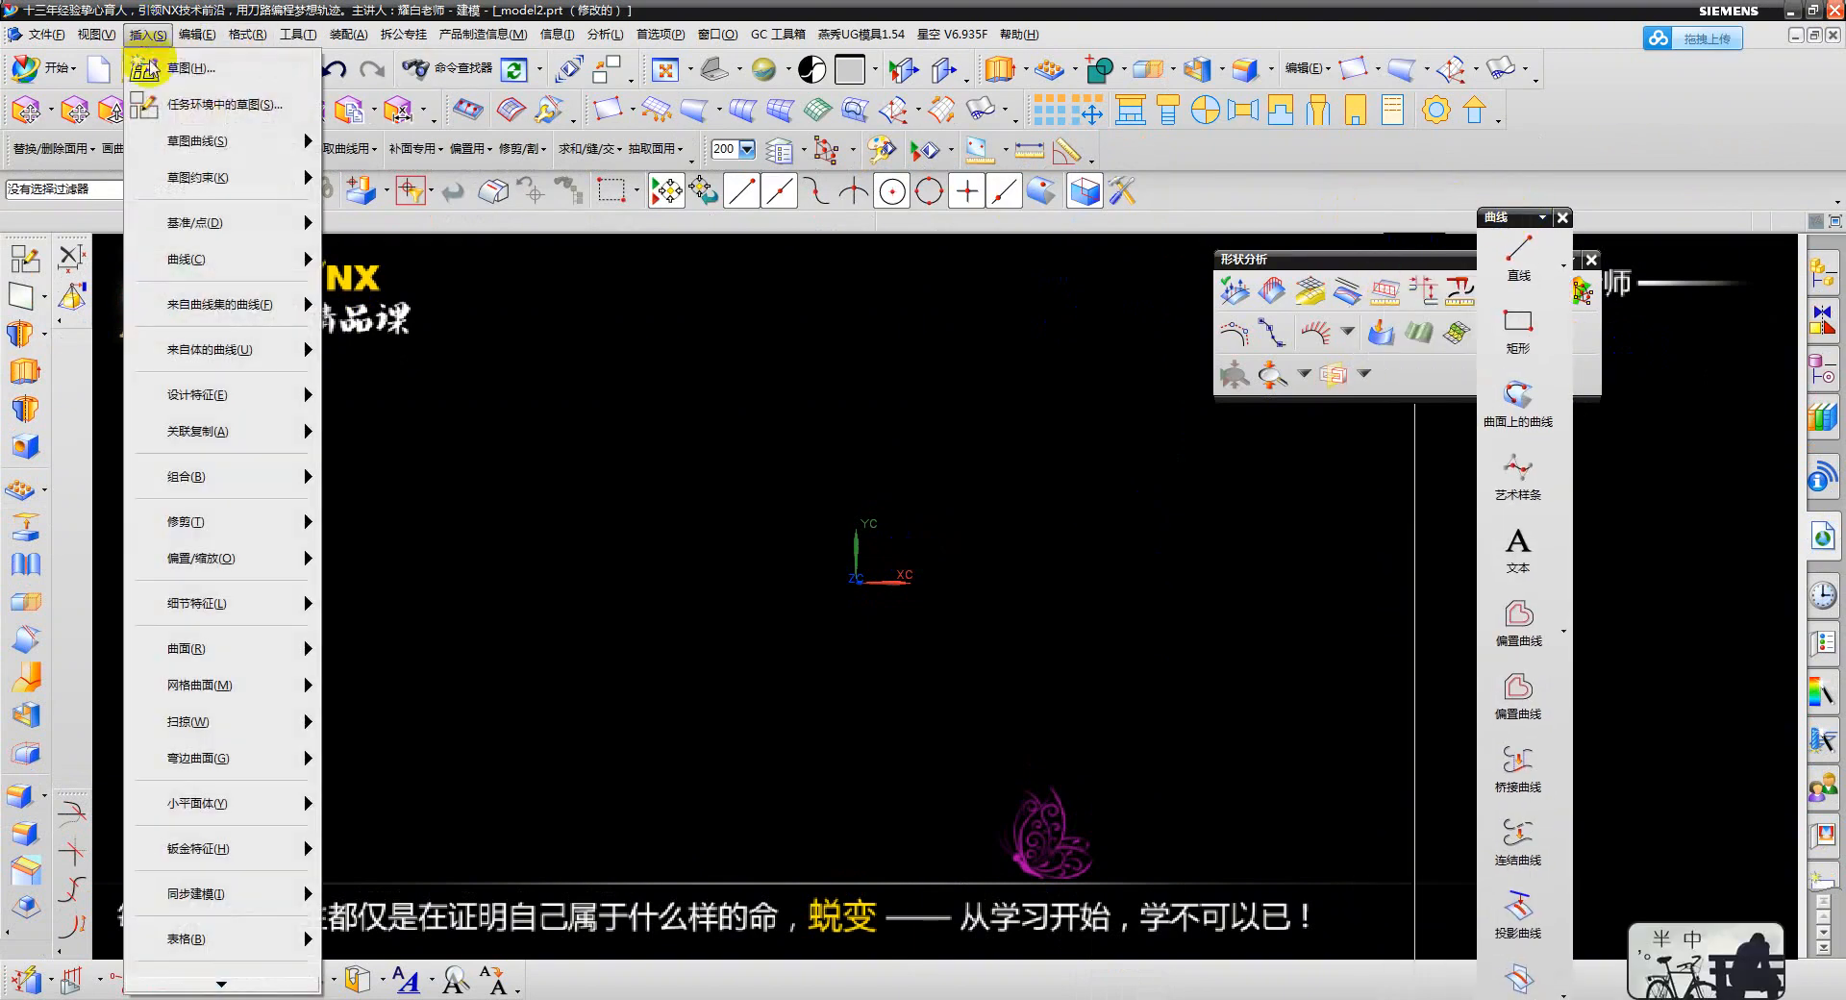
mouse_move(197, 260)
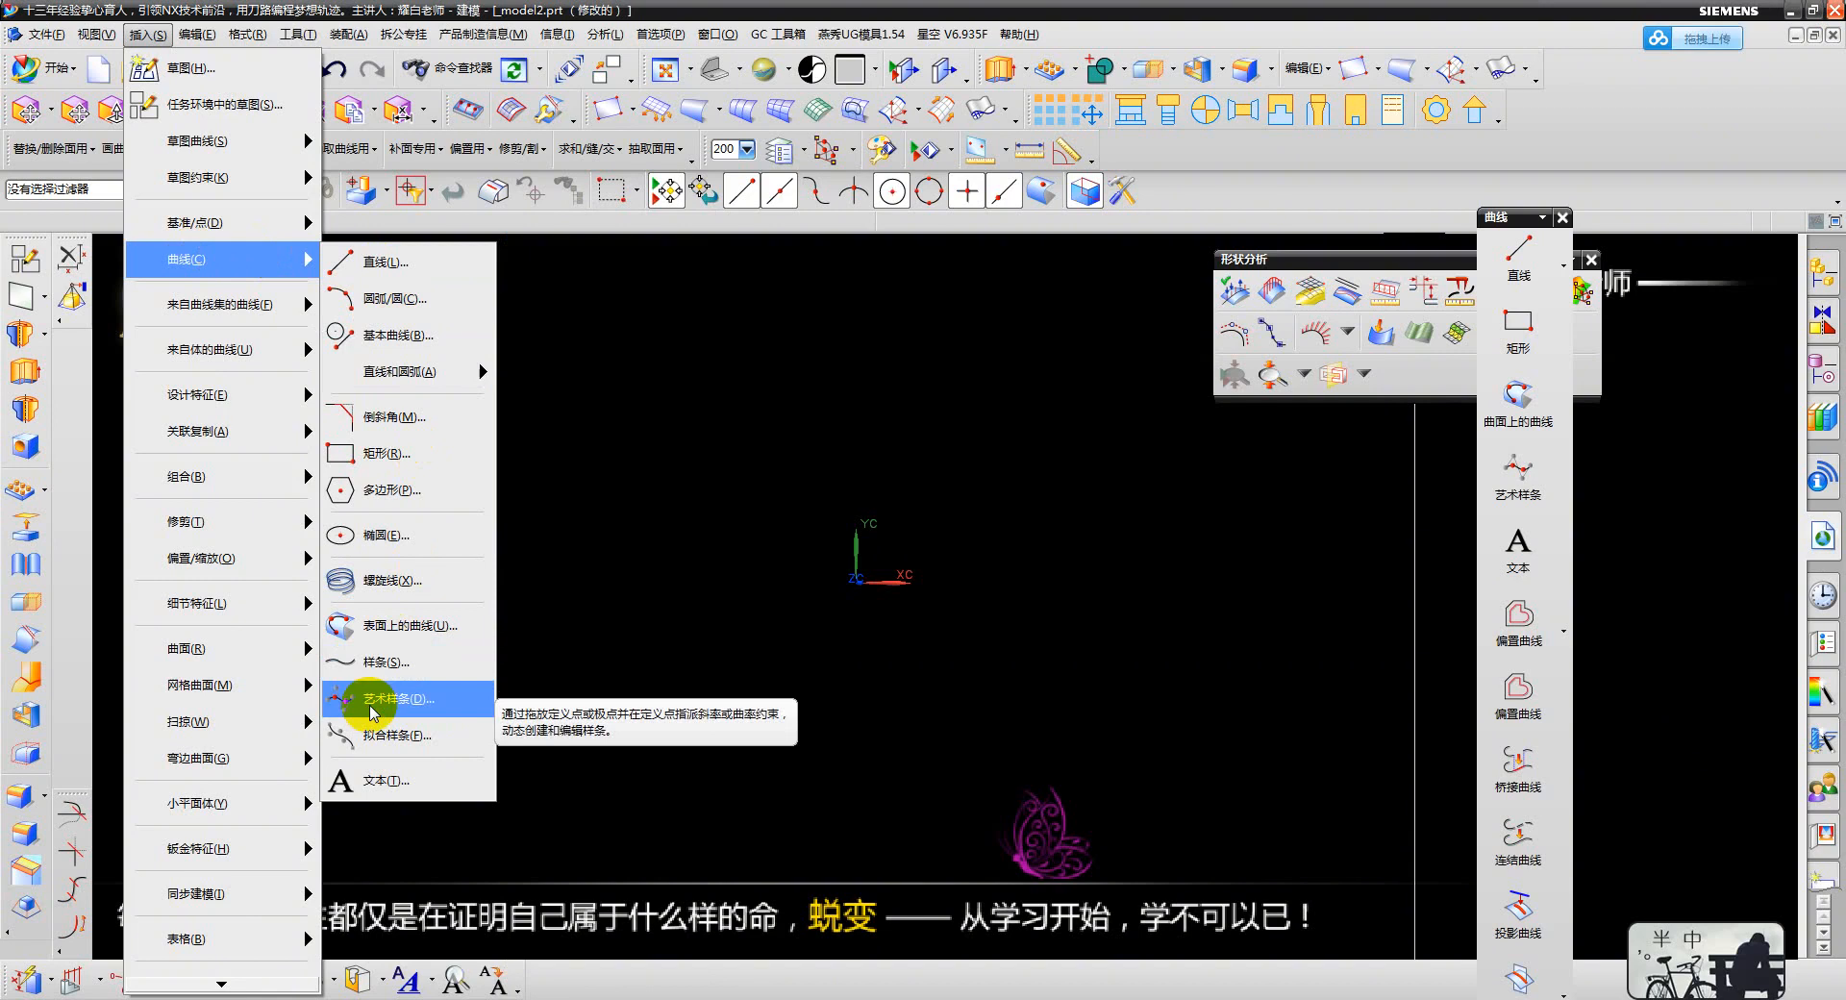
click(382, 661)
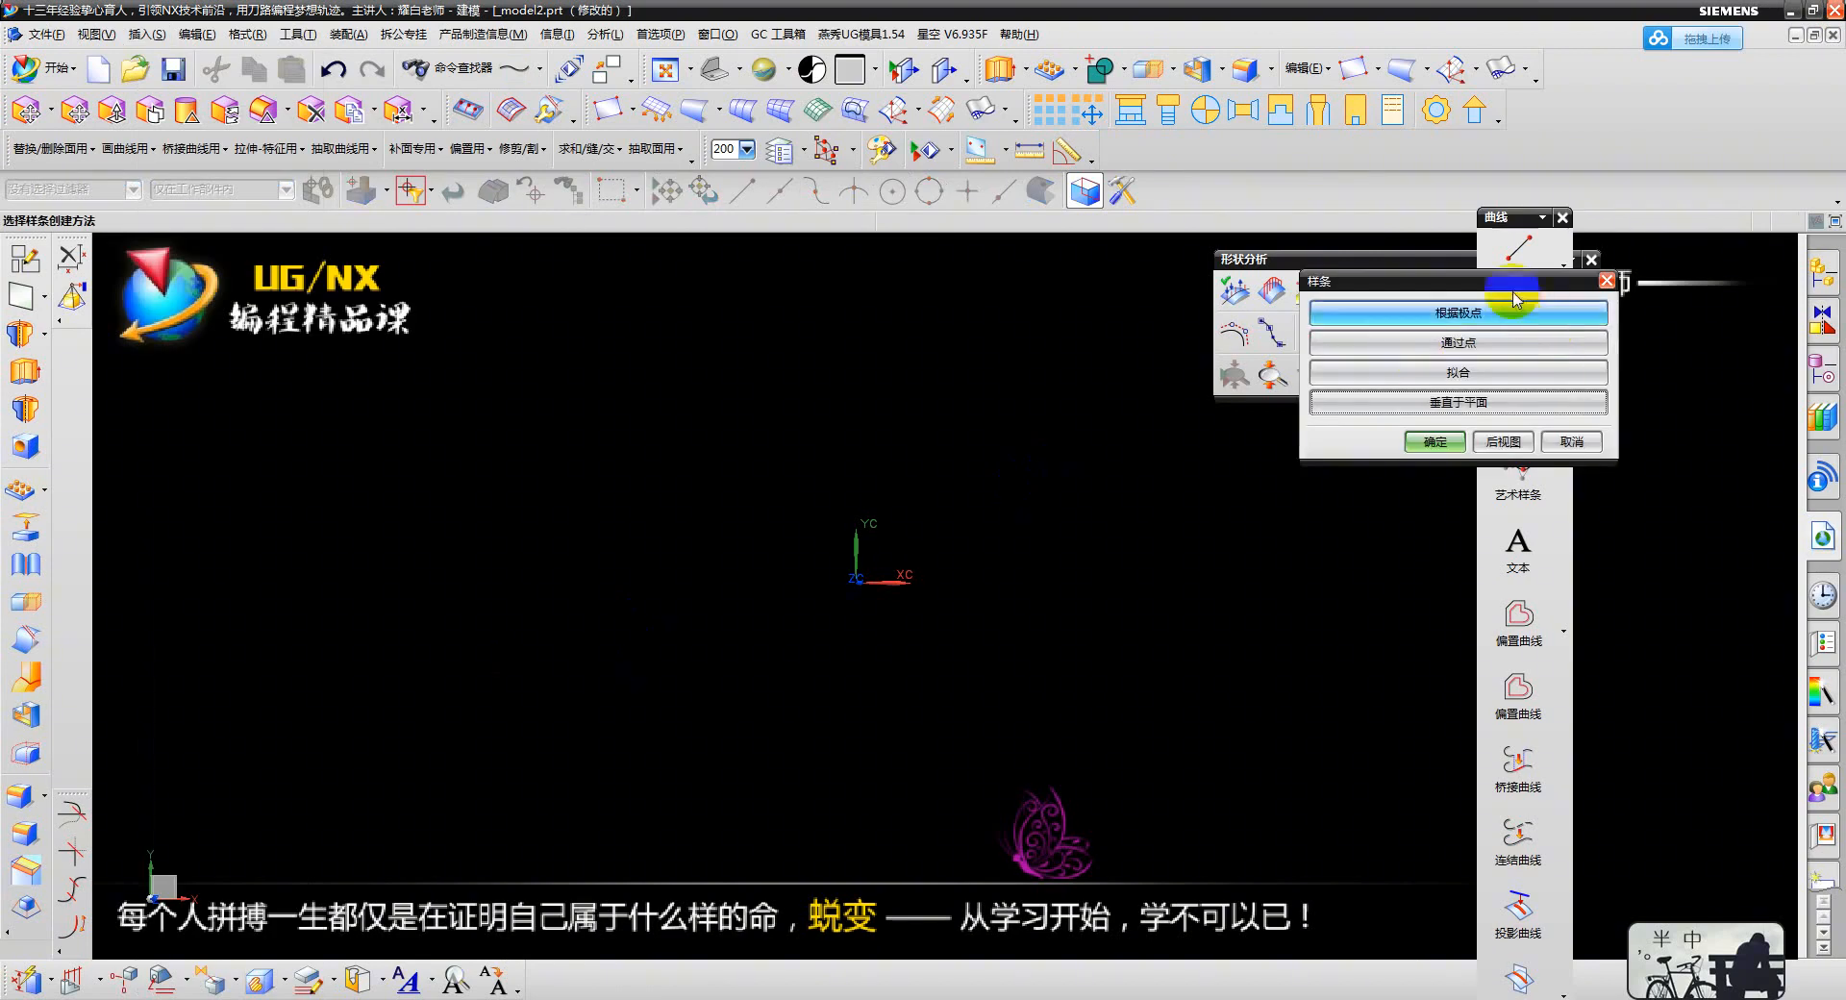
drag(1499, 260, 870, 358)
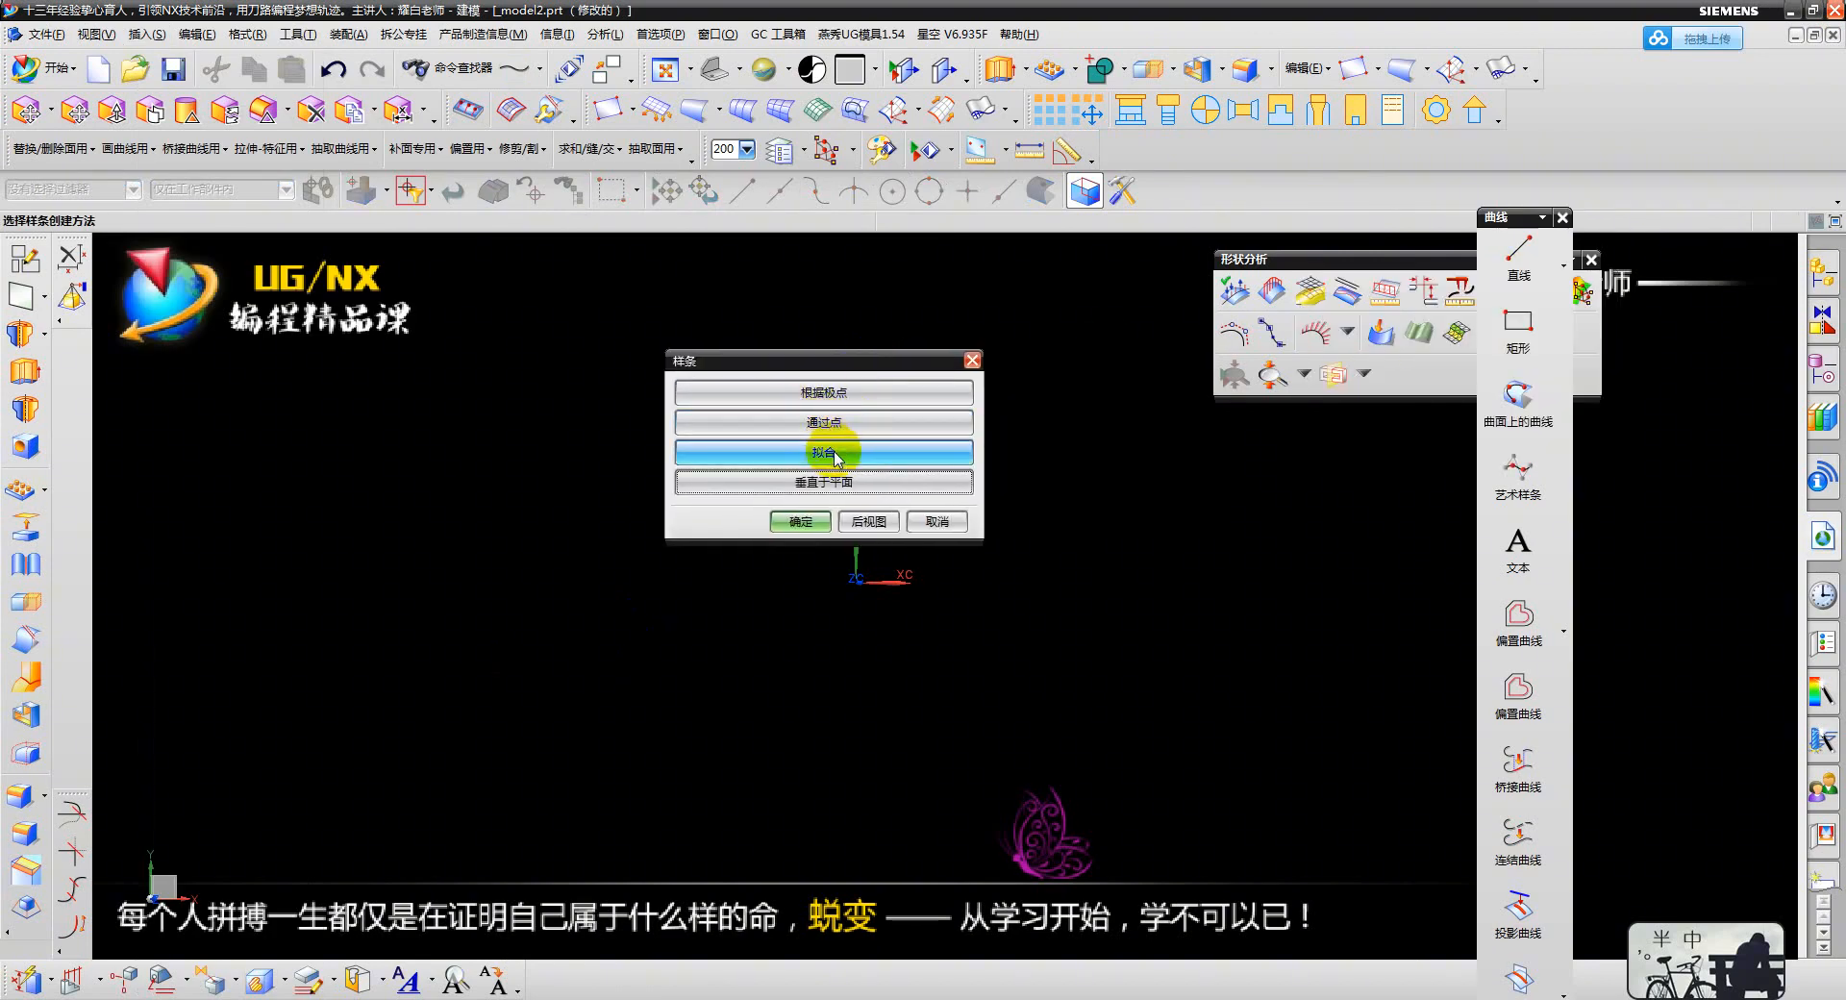
click(815, 388)
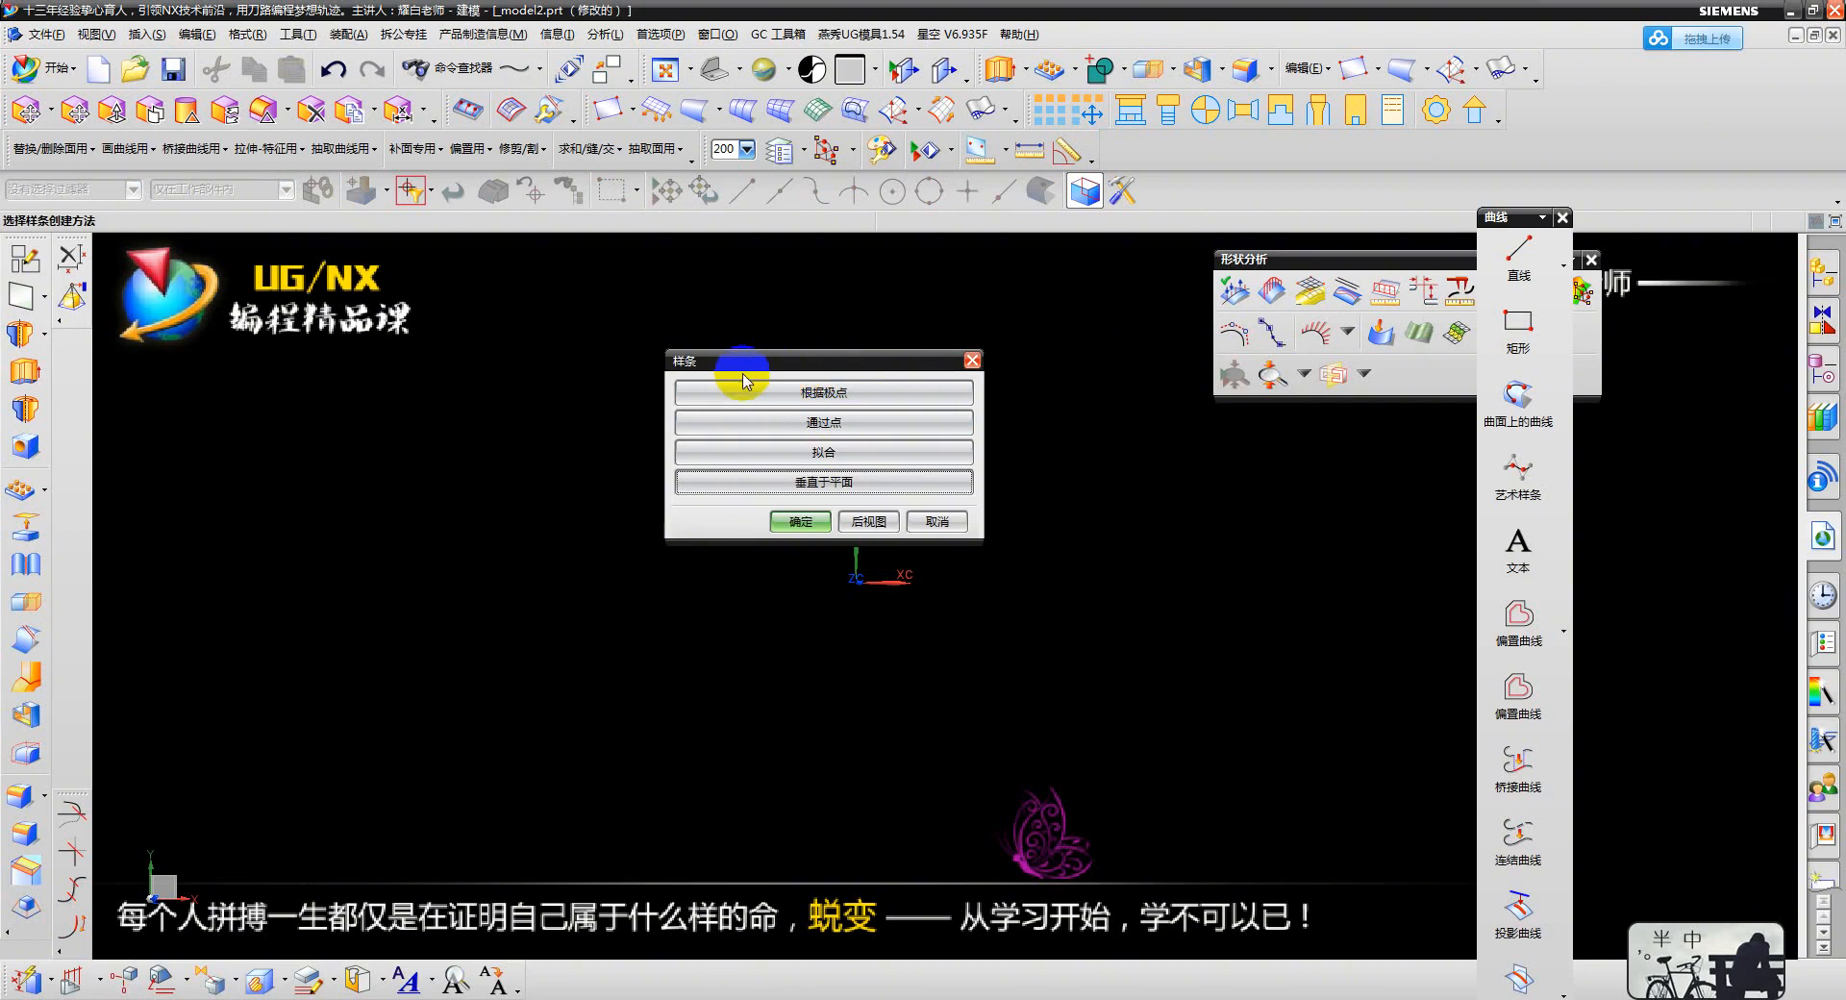
click(935, 519)
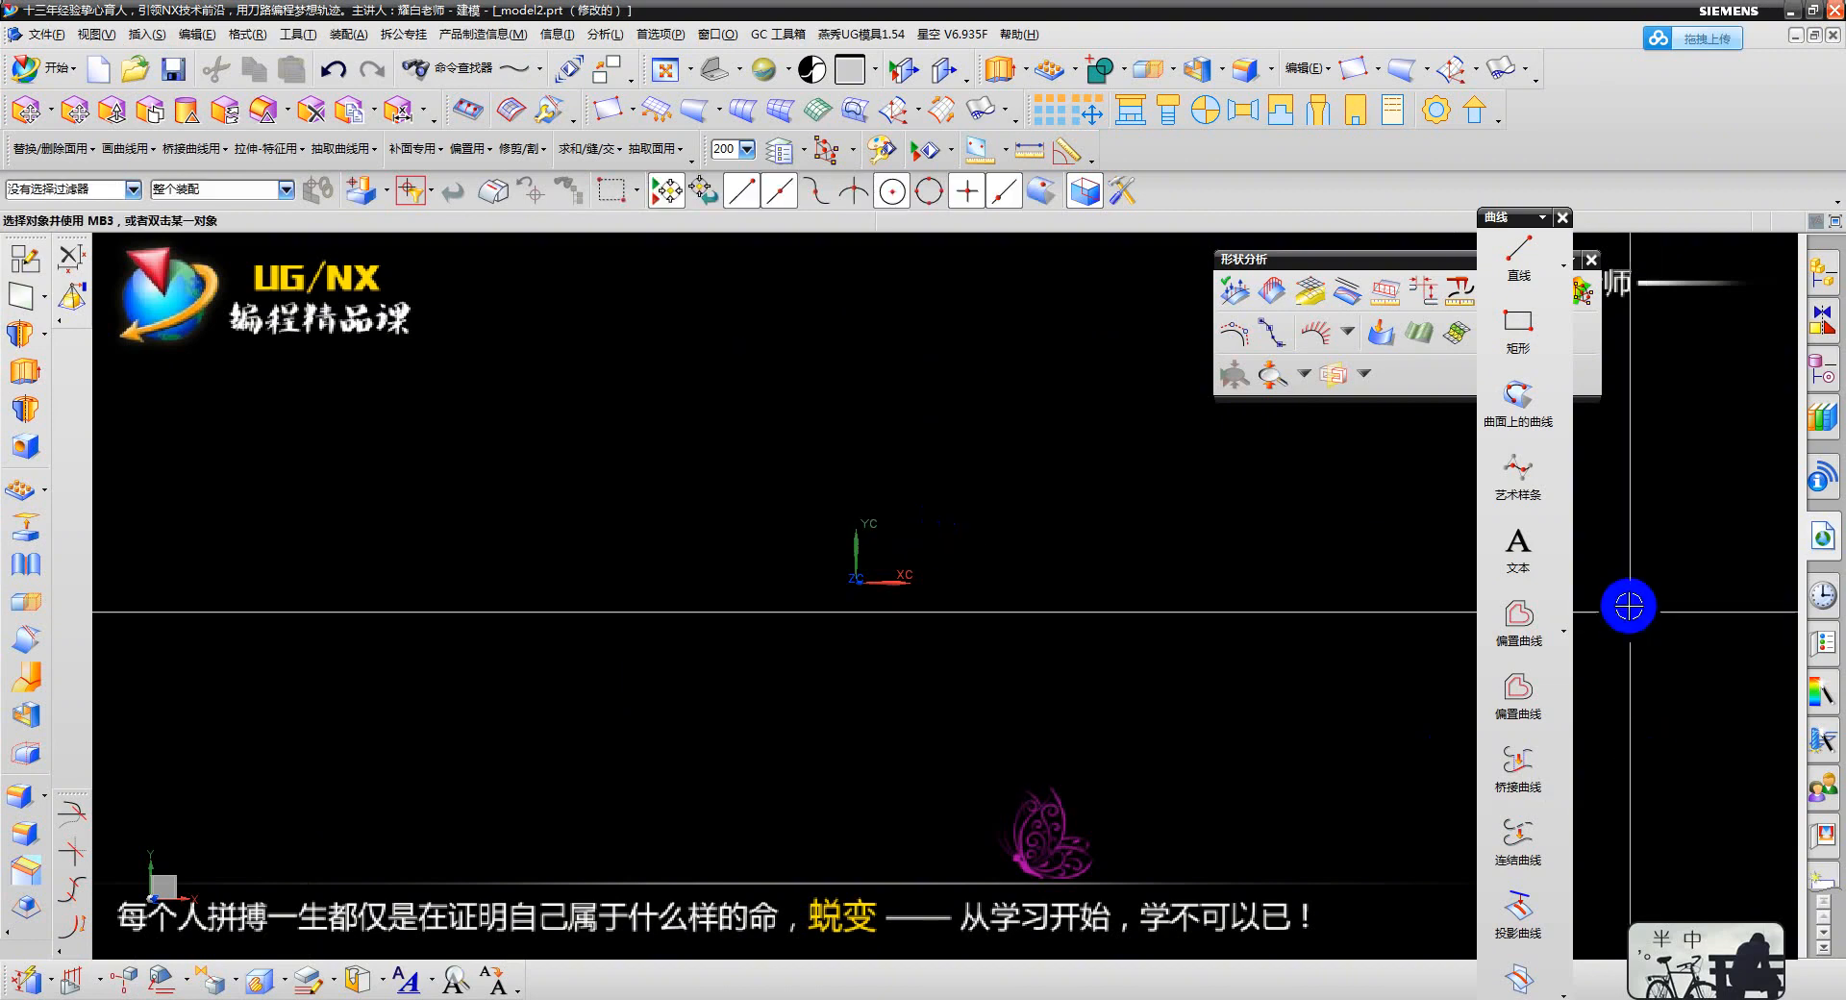
- Move the Curve toolbar clear of the drawing area and start a Studio Spline (艺术样条) of the Through Points (通过点) type
drag(1509, 224, 1639, 223)
click(1647, 474)
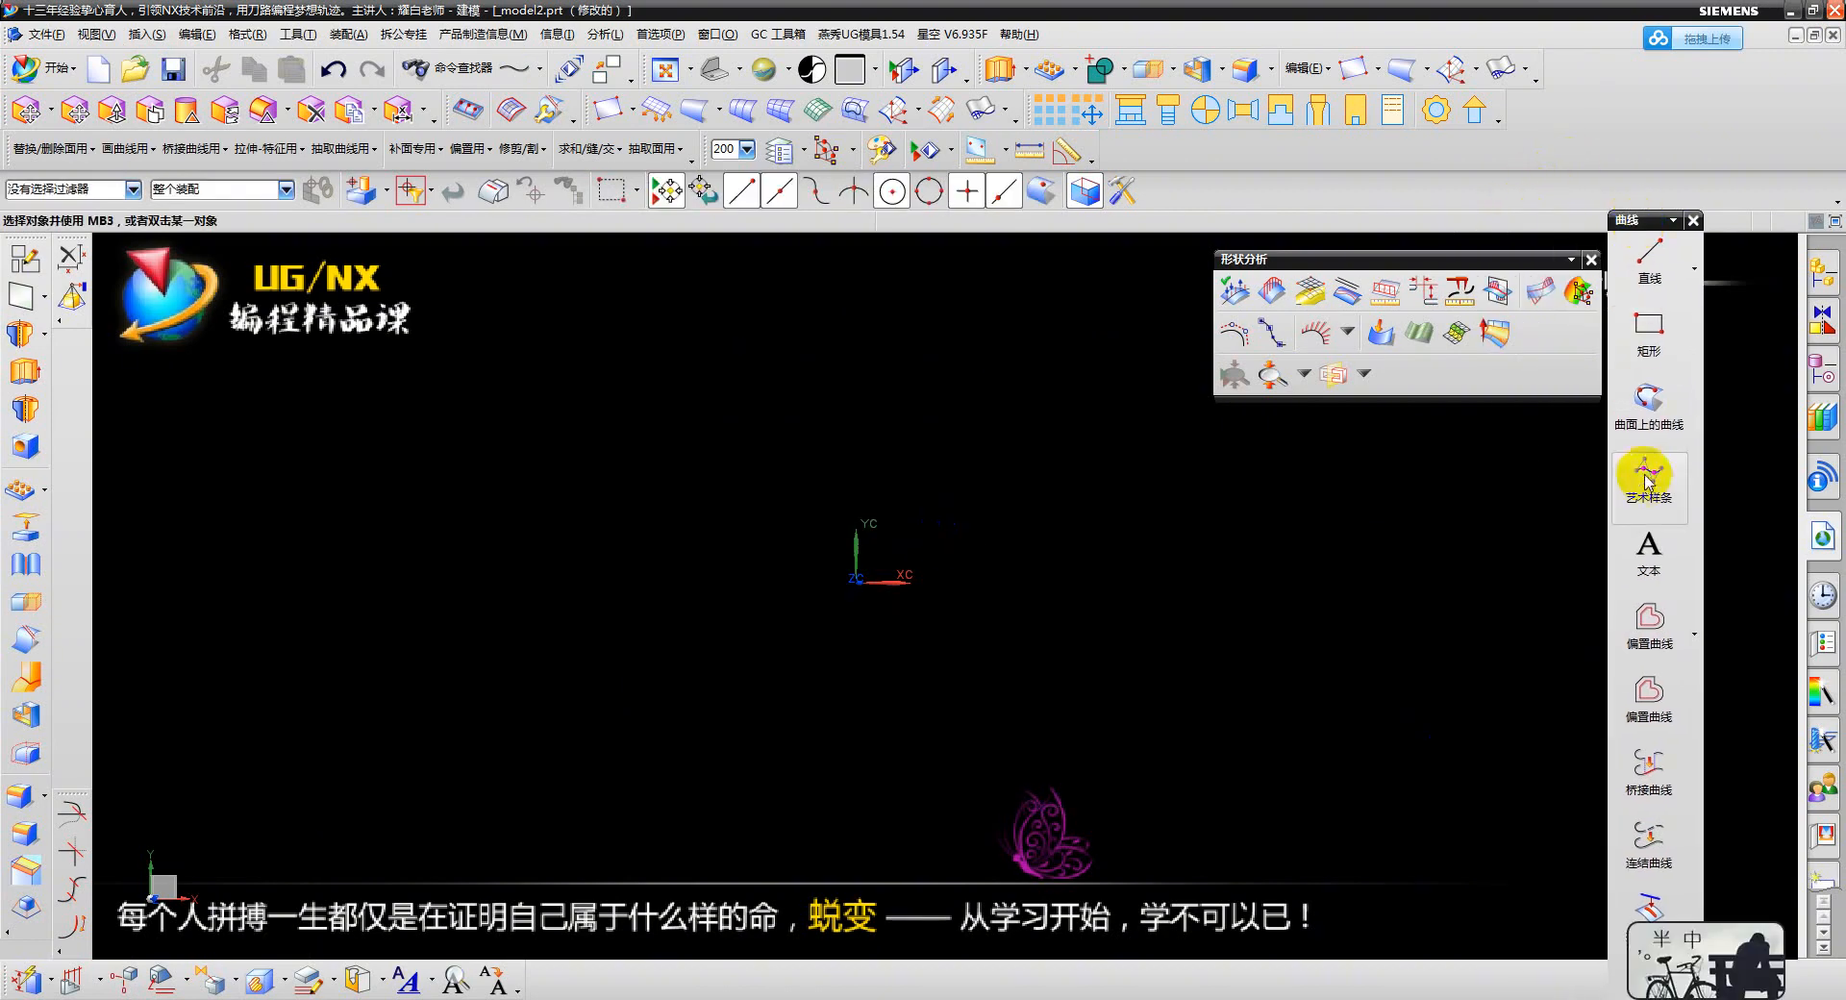
drag(898, 360, 1518, 370)
shift+middle_drag(853, 510, 755, 483)
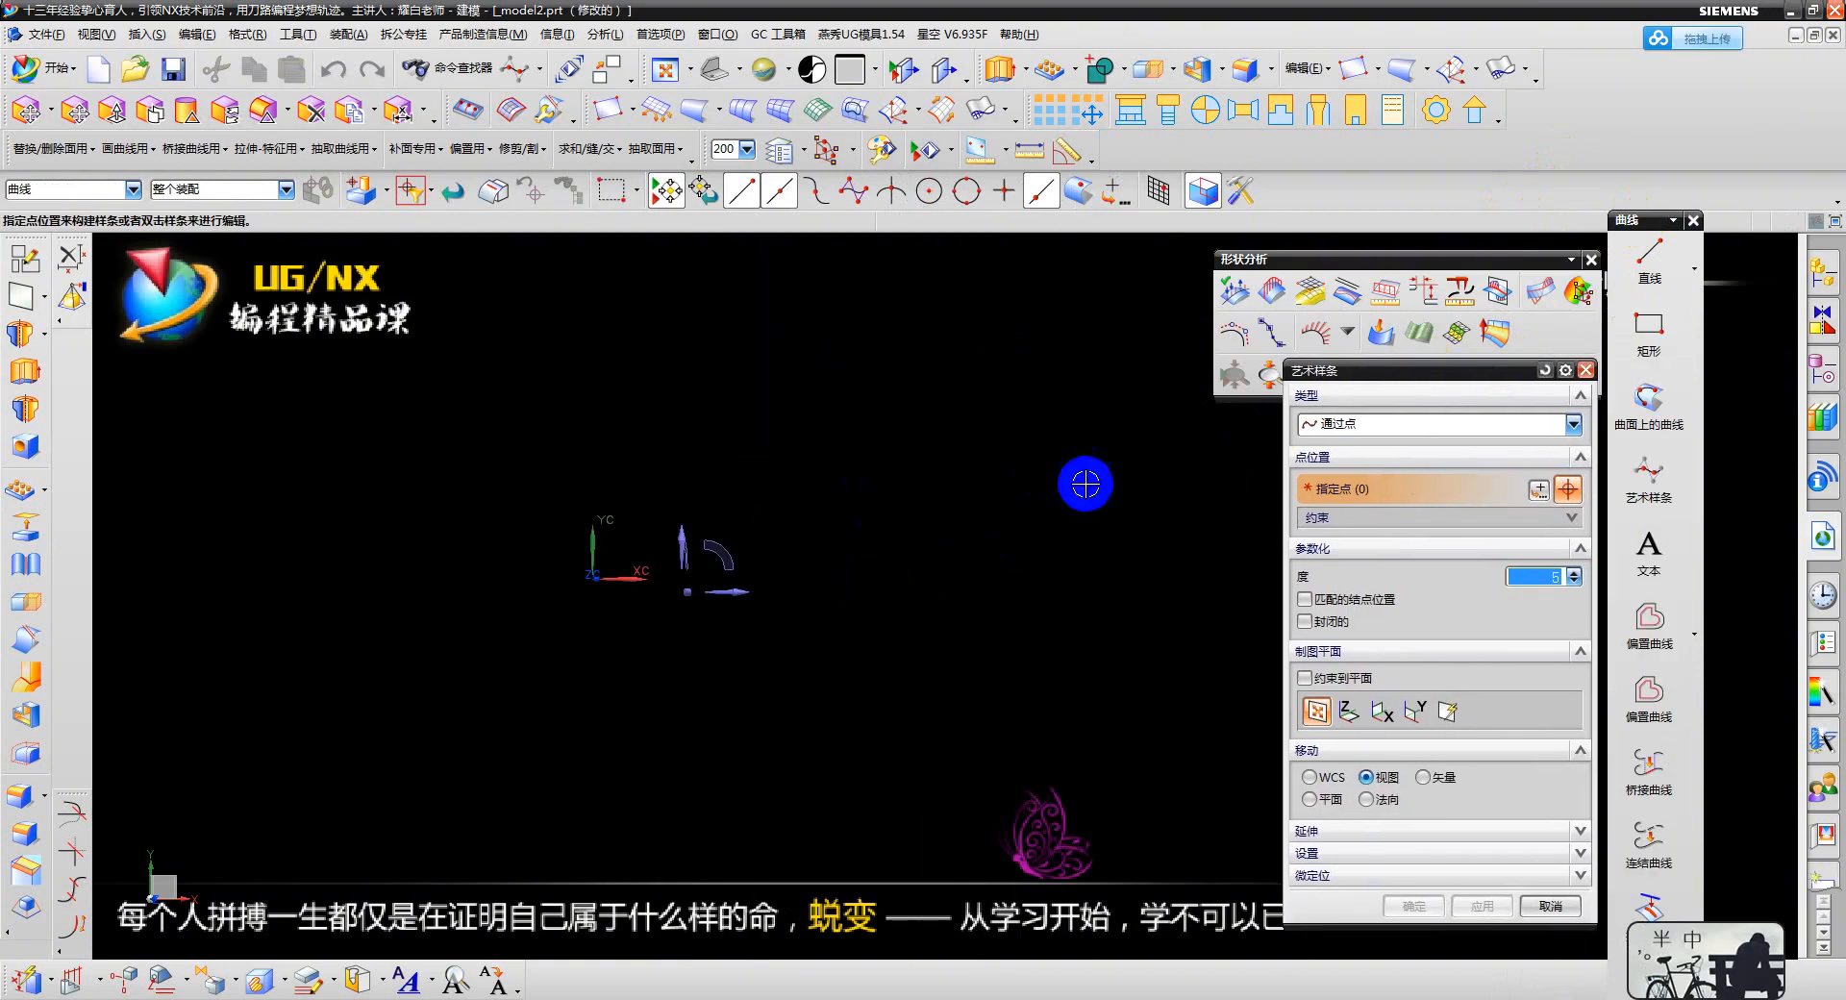
click(1338, 425)
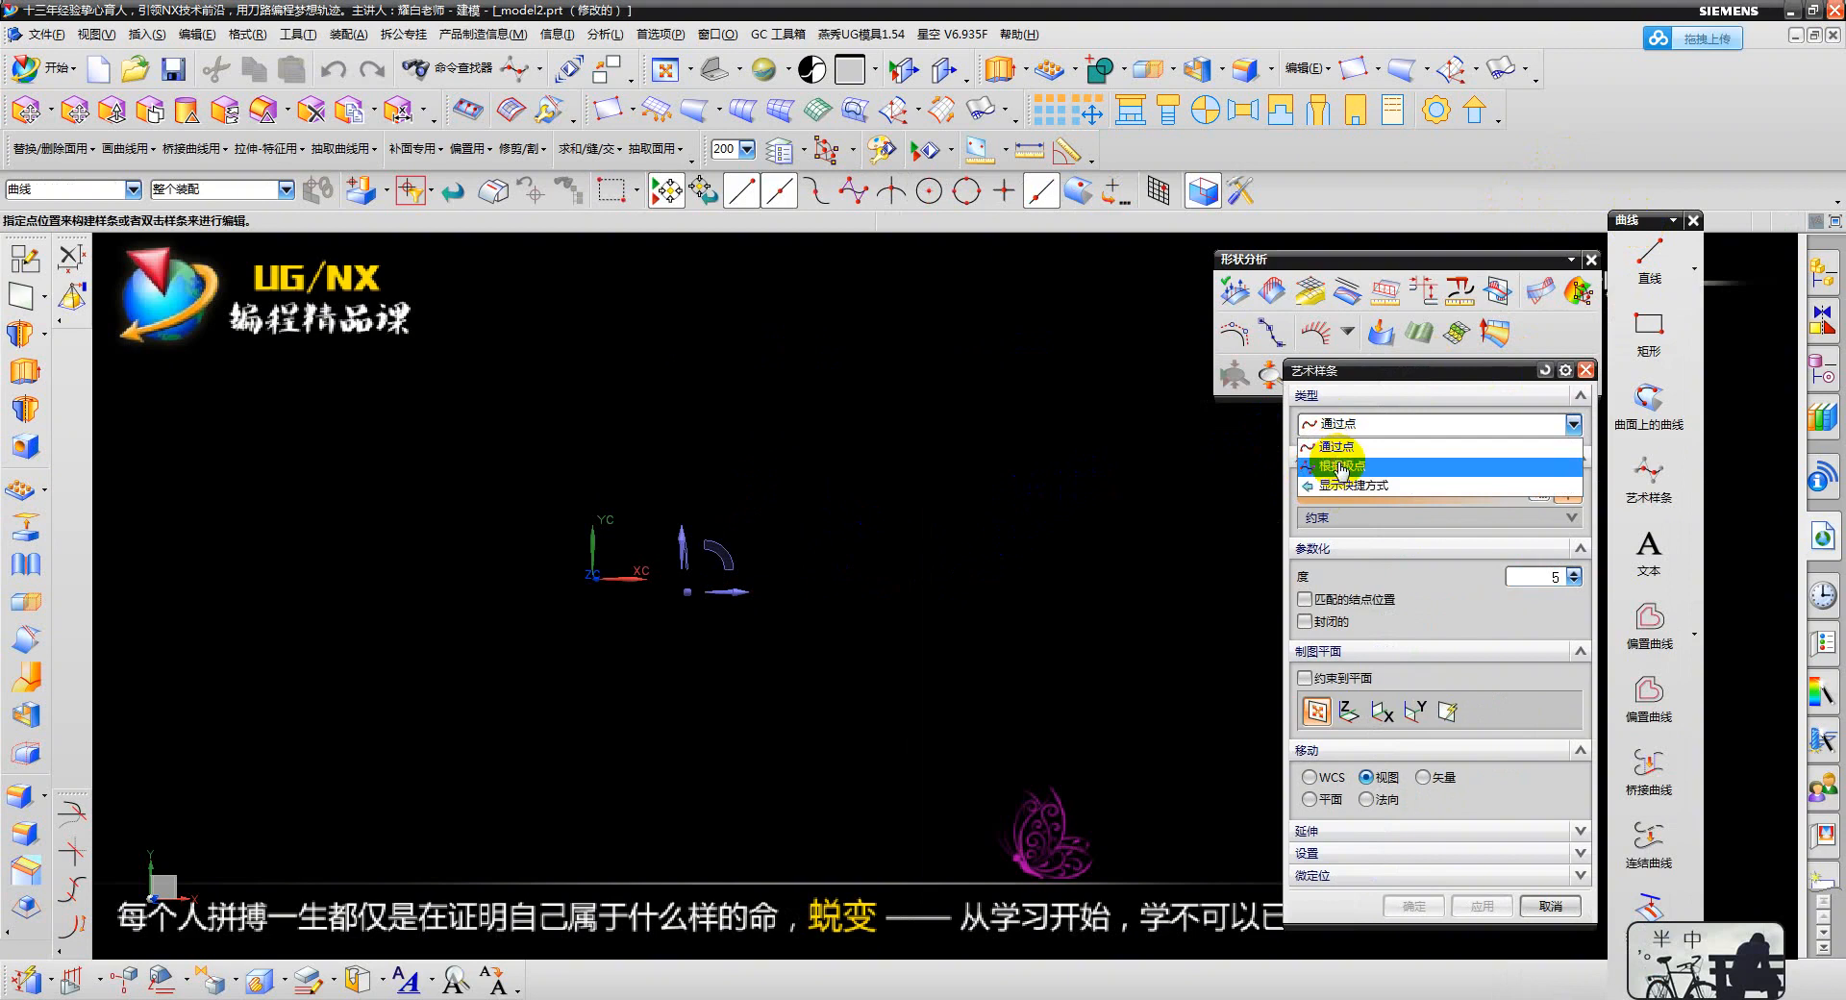
click(1341, 467)
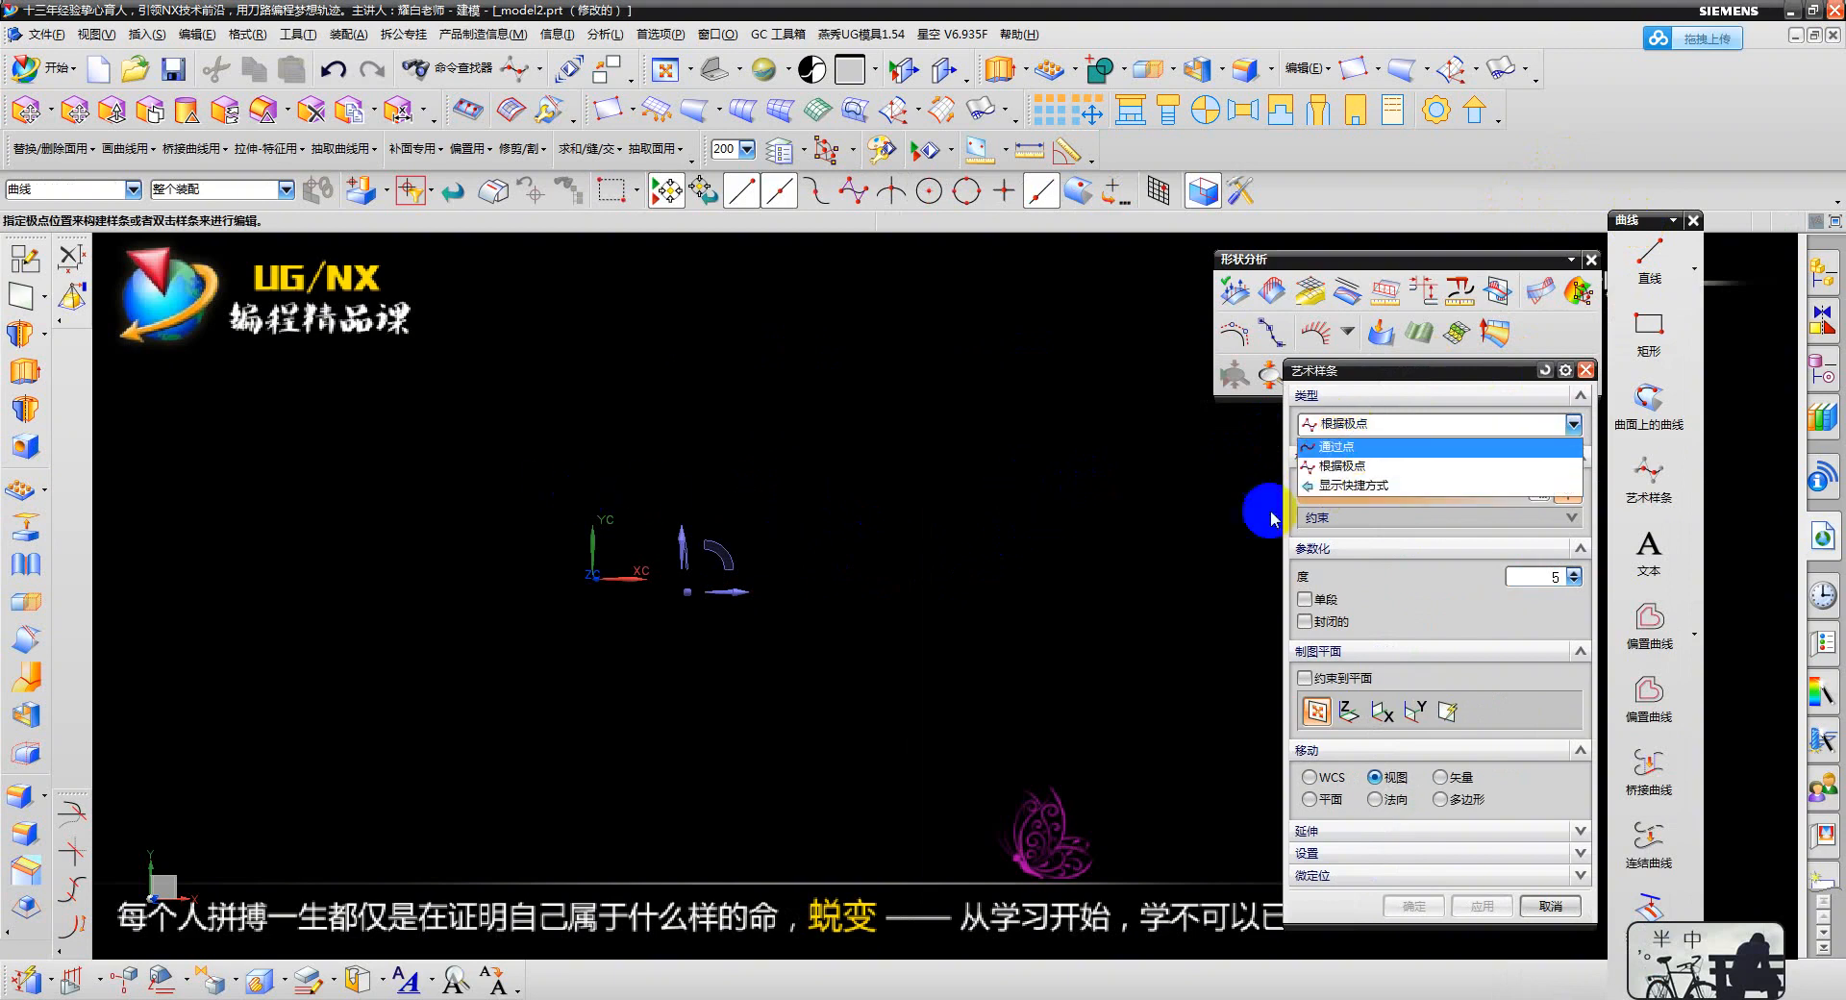
click(1374, 447)
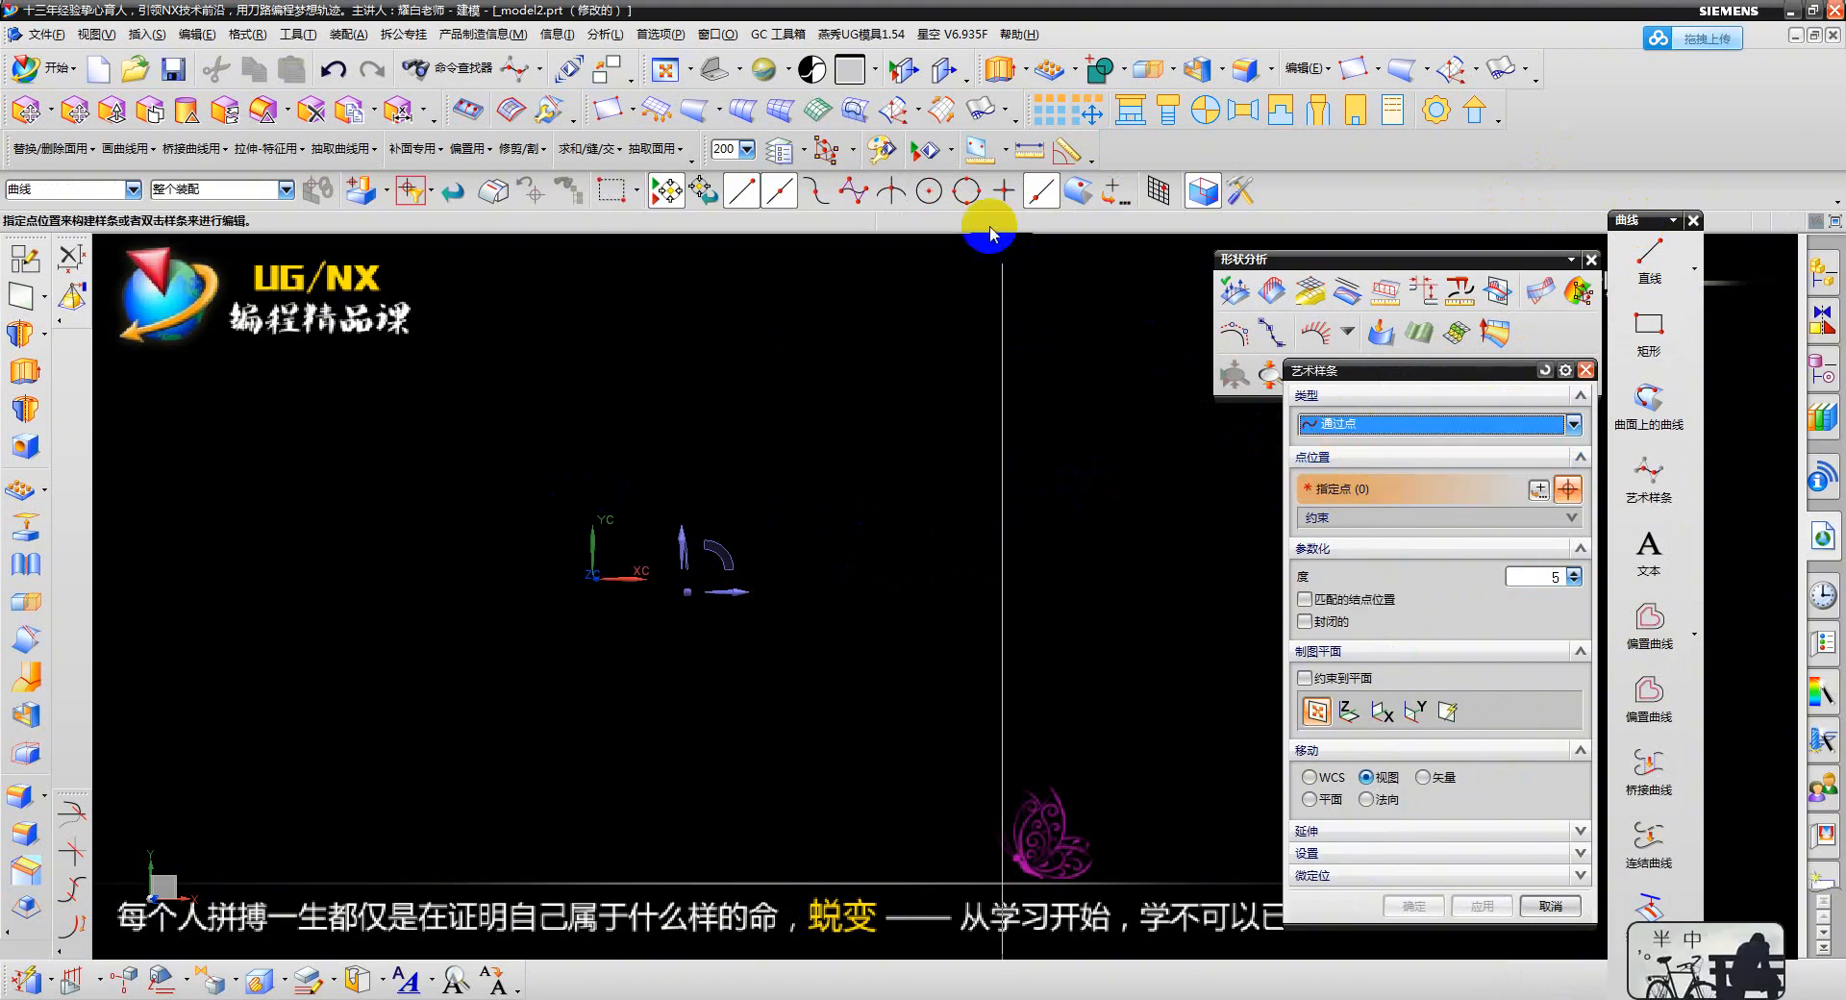
- Draw a wave-shaped degree 5 studio spline through four points in the open graphics area
click(672, 466)
click(780, 414)
click(932, 511)
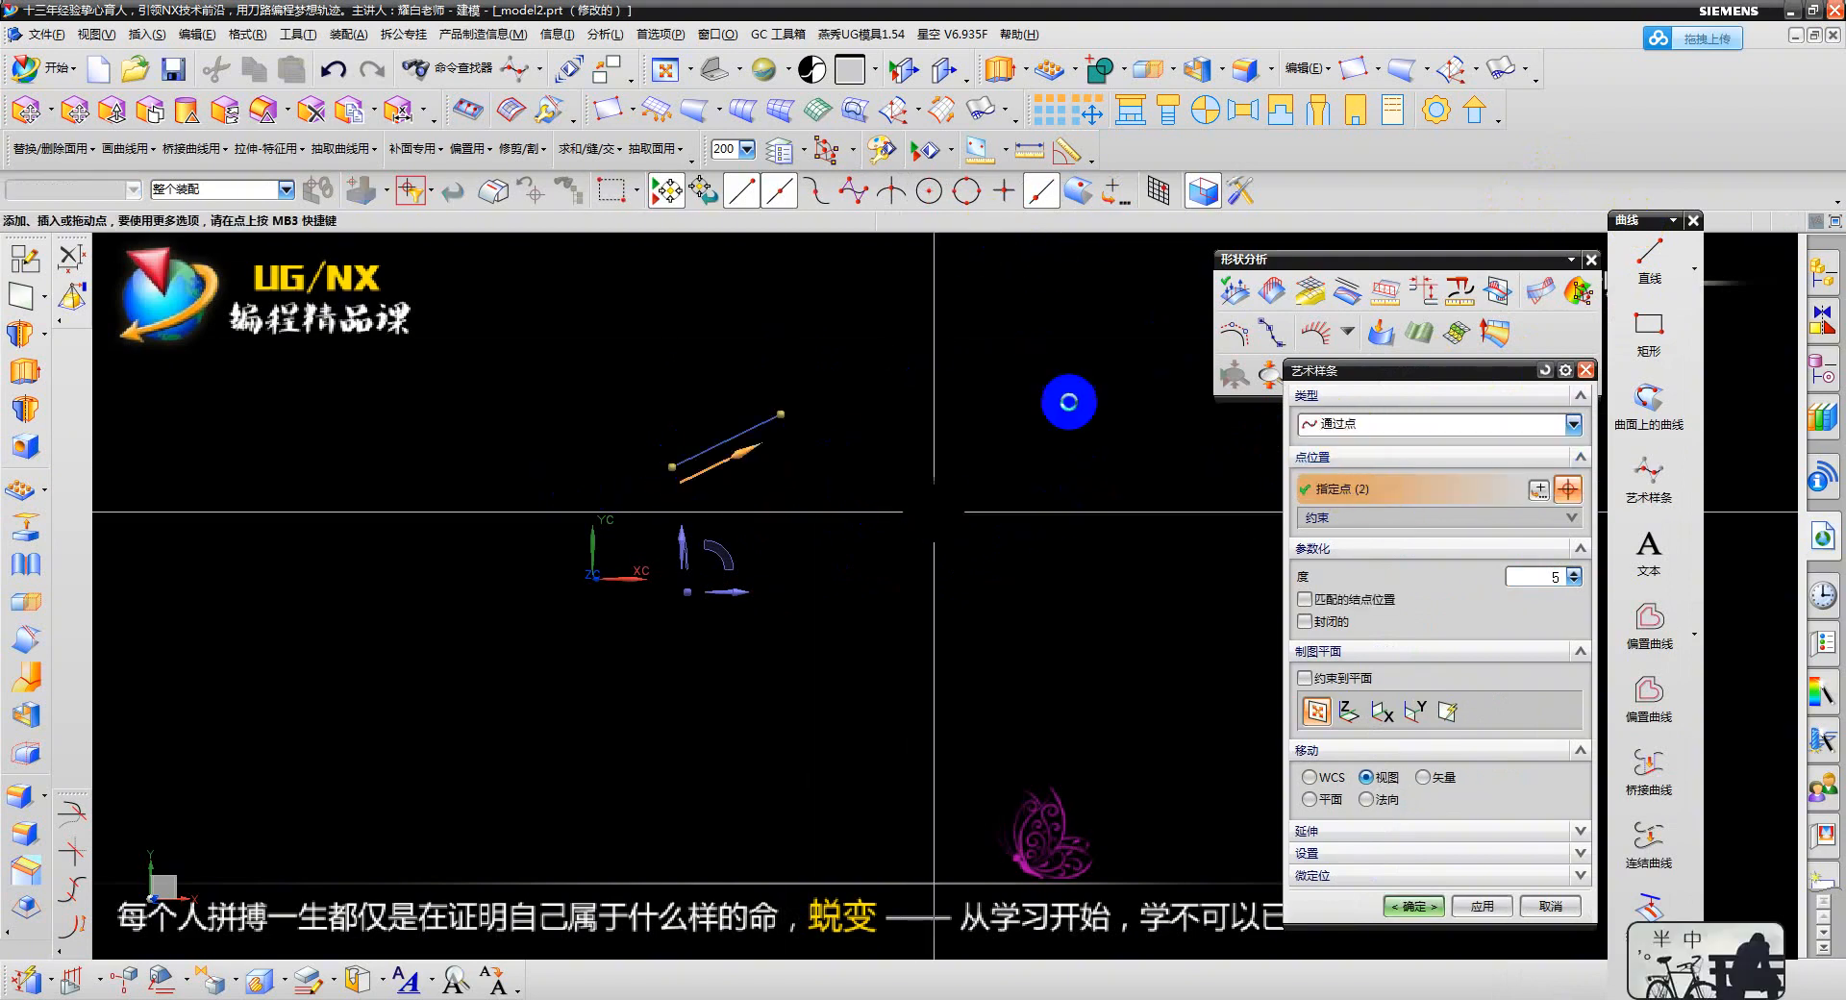
click(1070, 388)
scroll(784, 565, down, 2)
scroll(820, 520, up, 2)
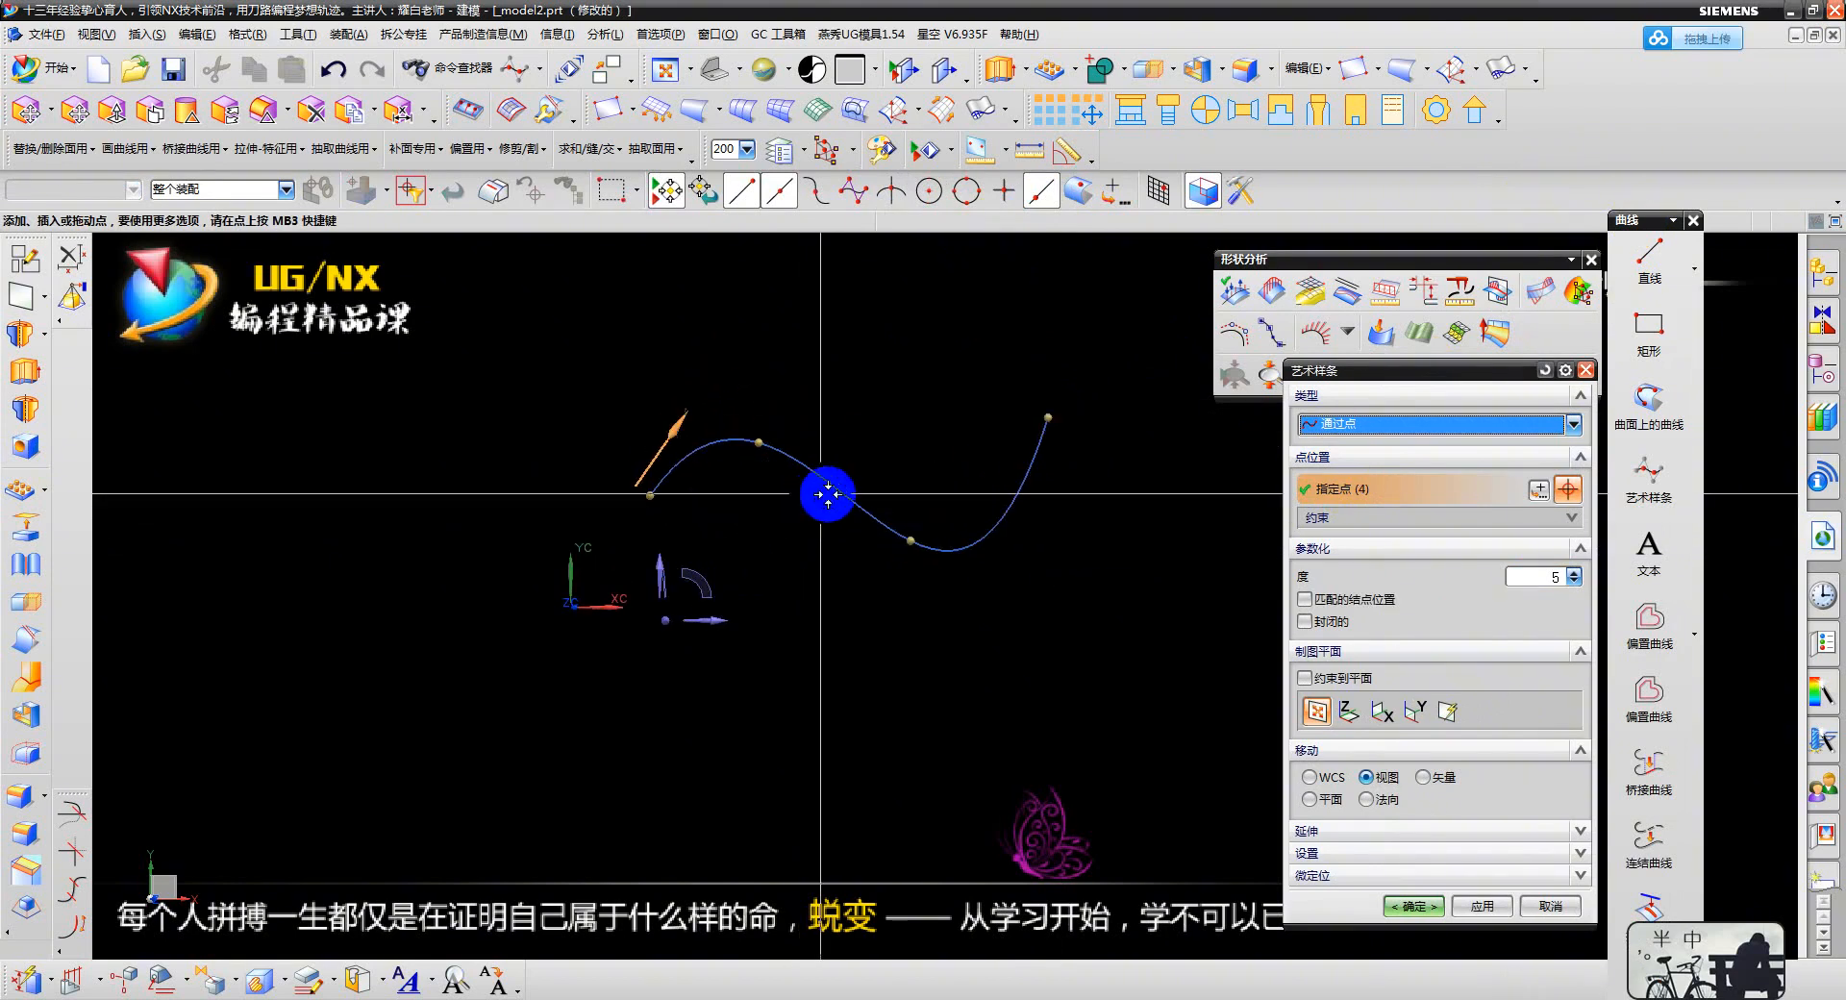
- Compare the four-point spline's shape at degree 1 and at degree 2
click(1571, 582)
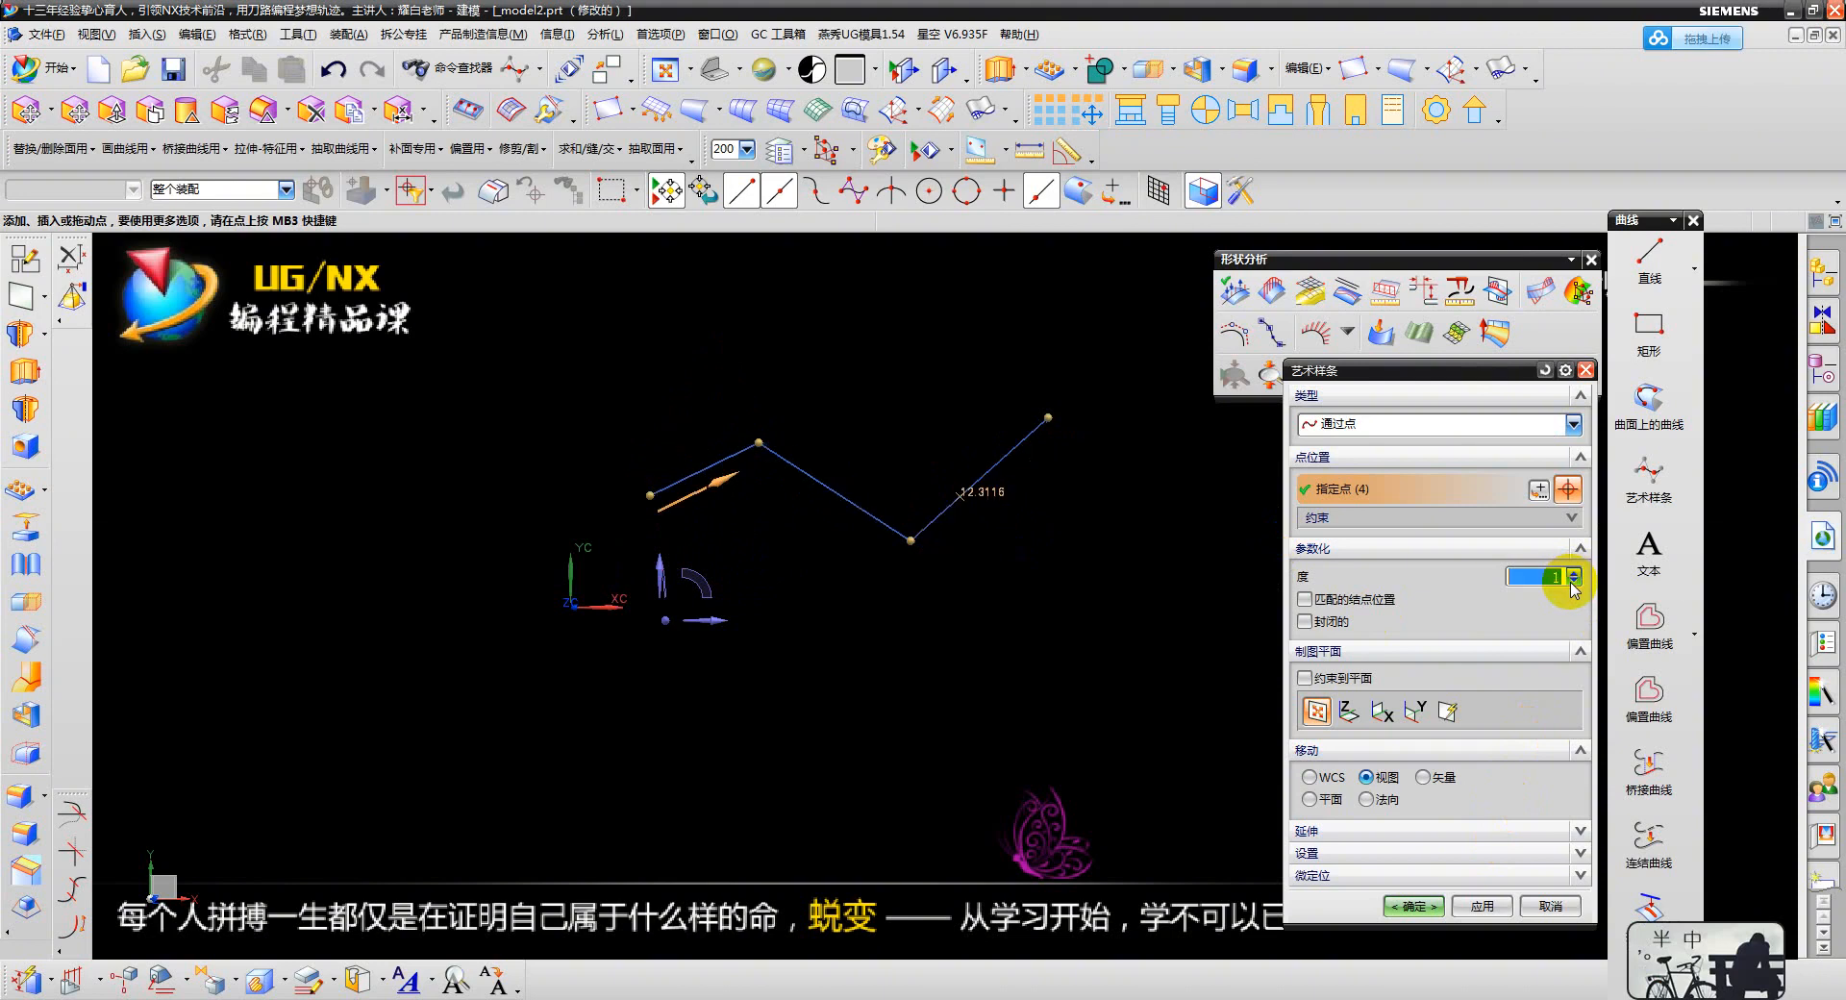
scroll(673, 514, up, 1)
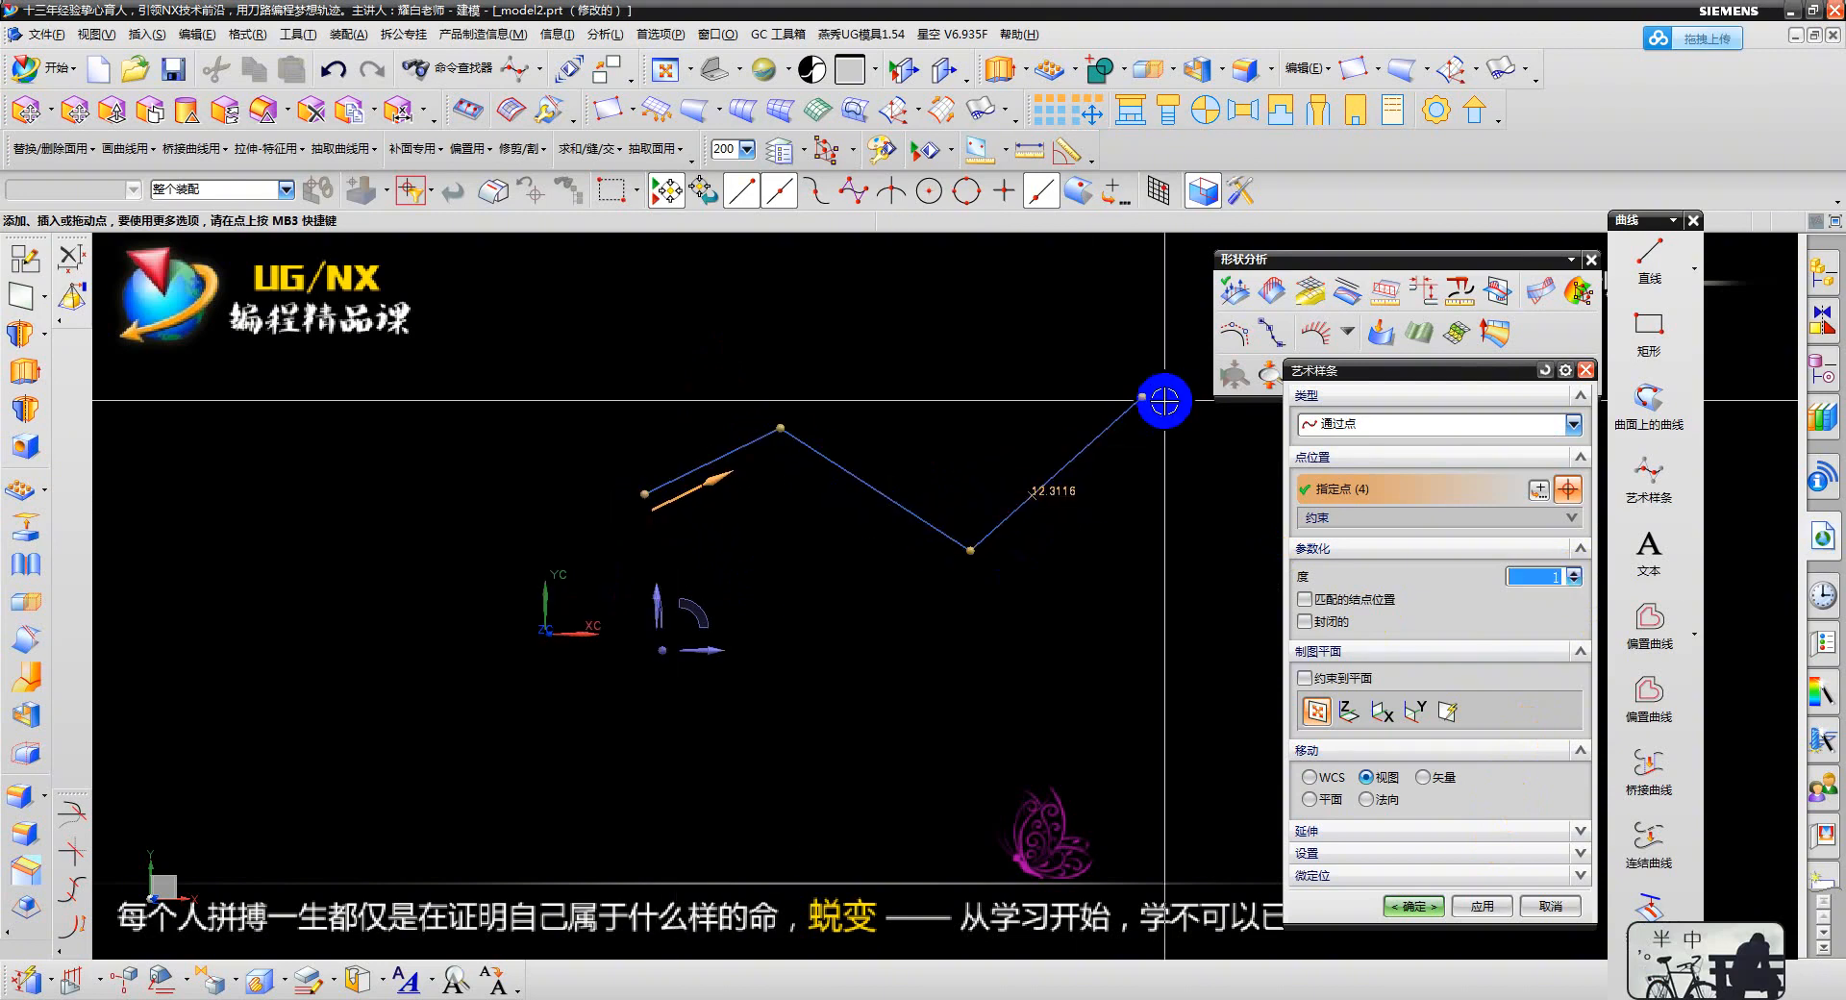
click(1574, 570)
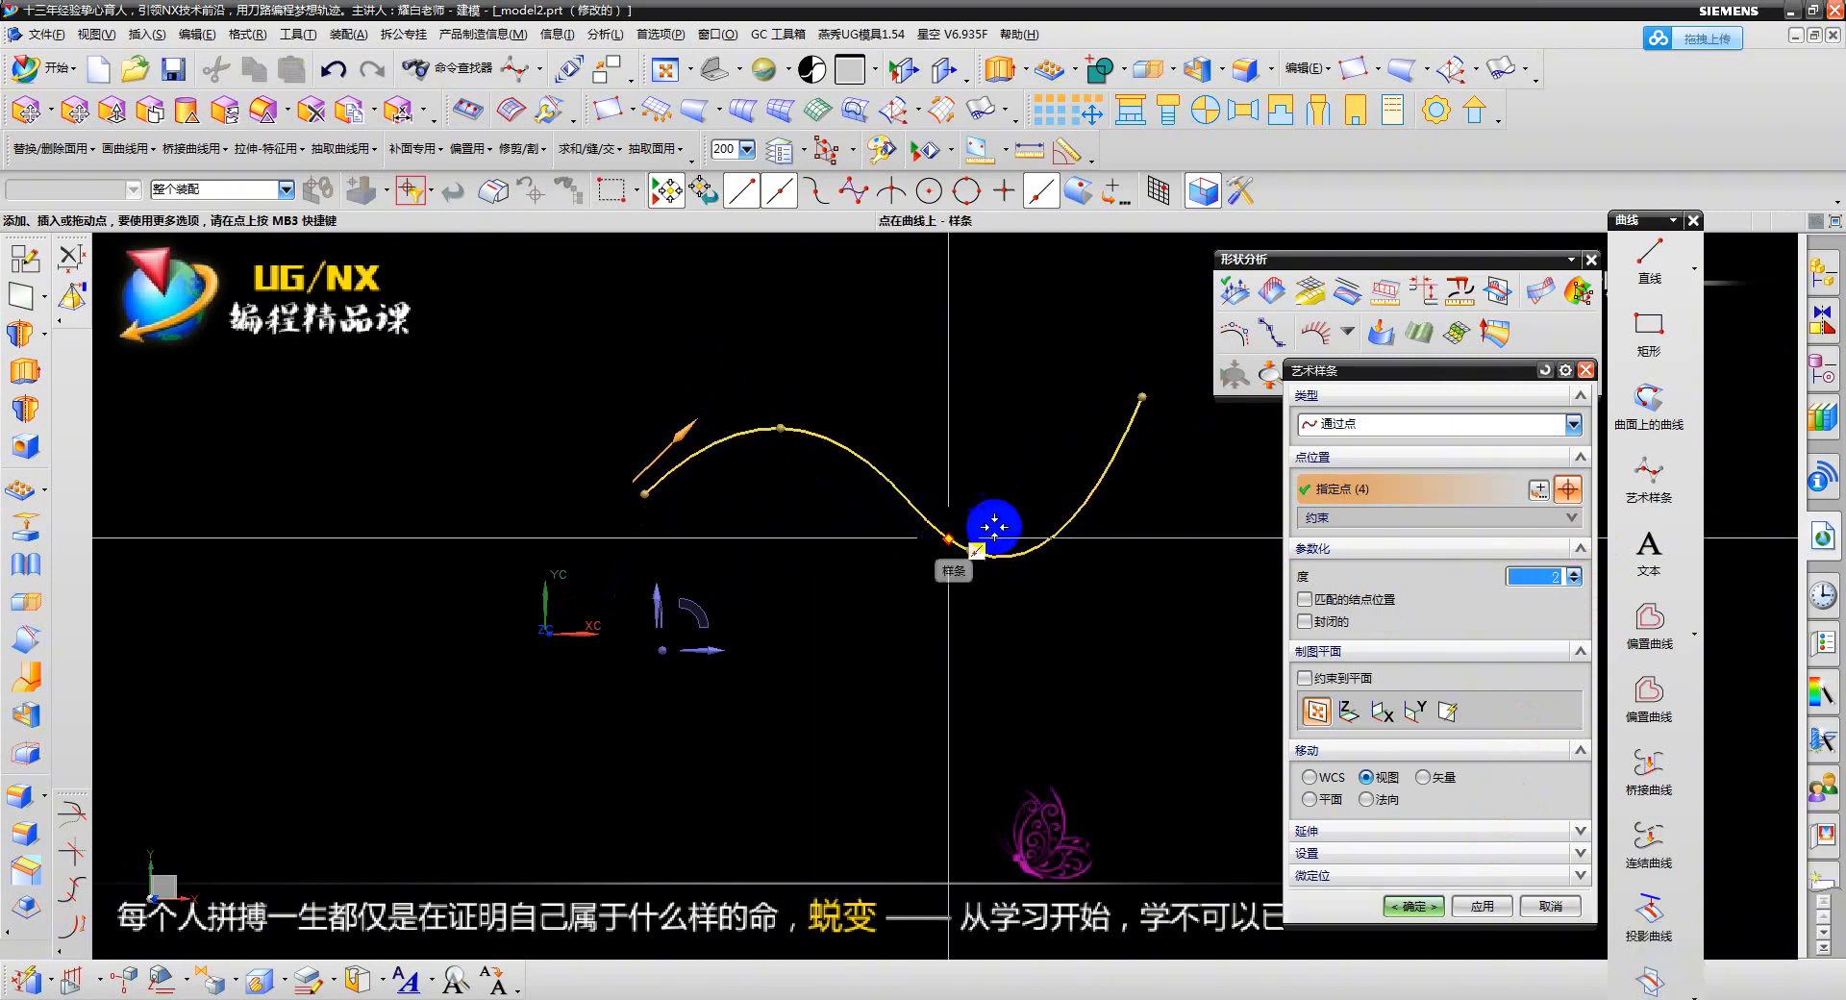
- Switch the spline's type to By Poles (根据极点) and raise its degree to 3
click(1375, 421)
click(1345, 467)
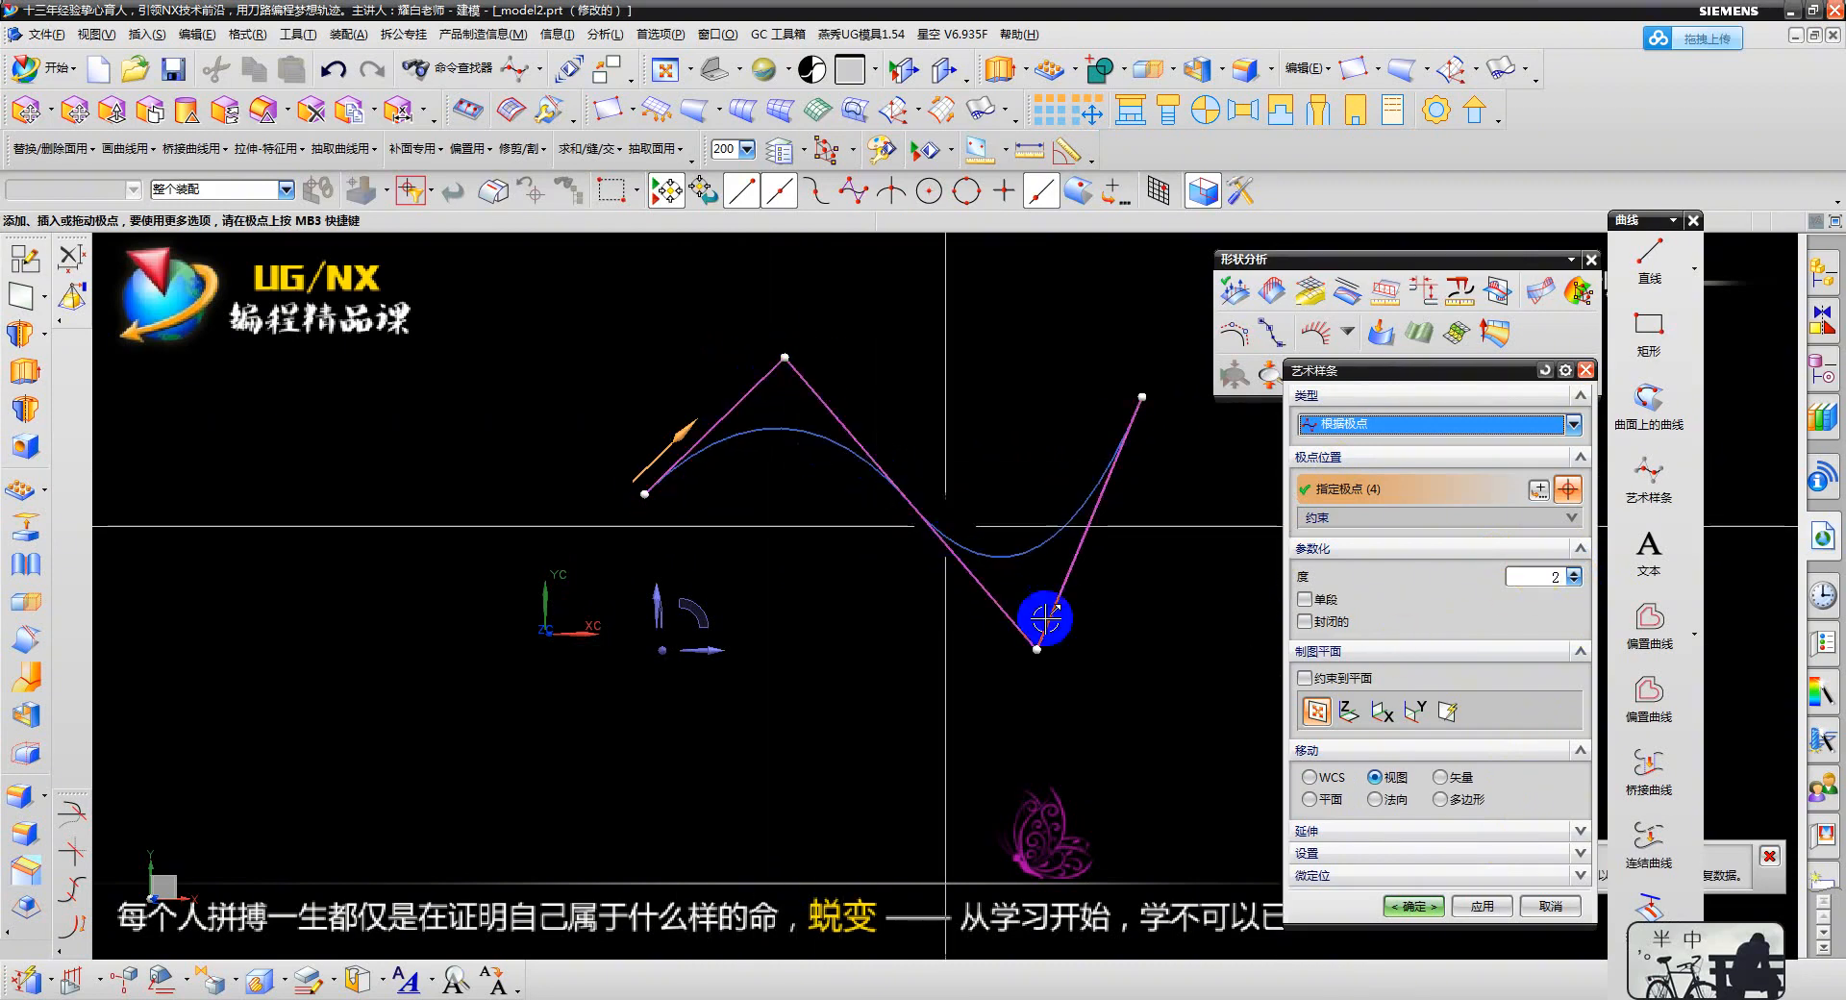
click(1574, 572)
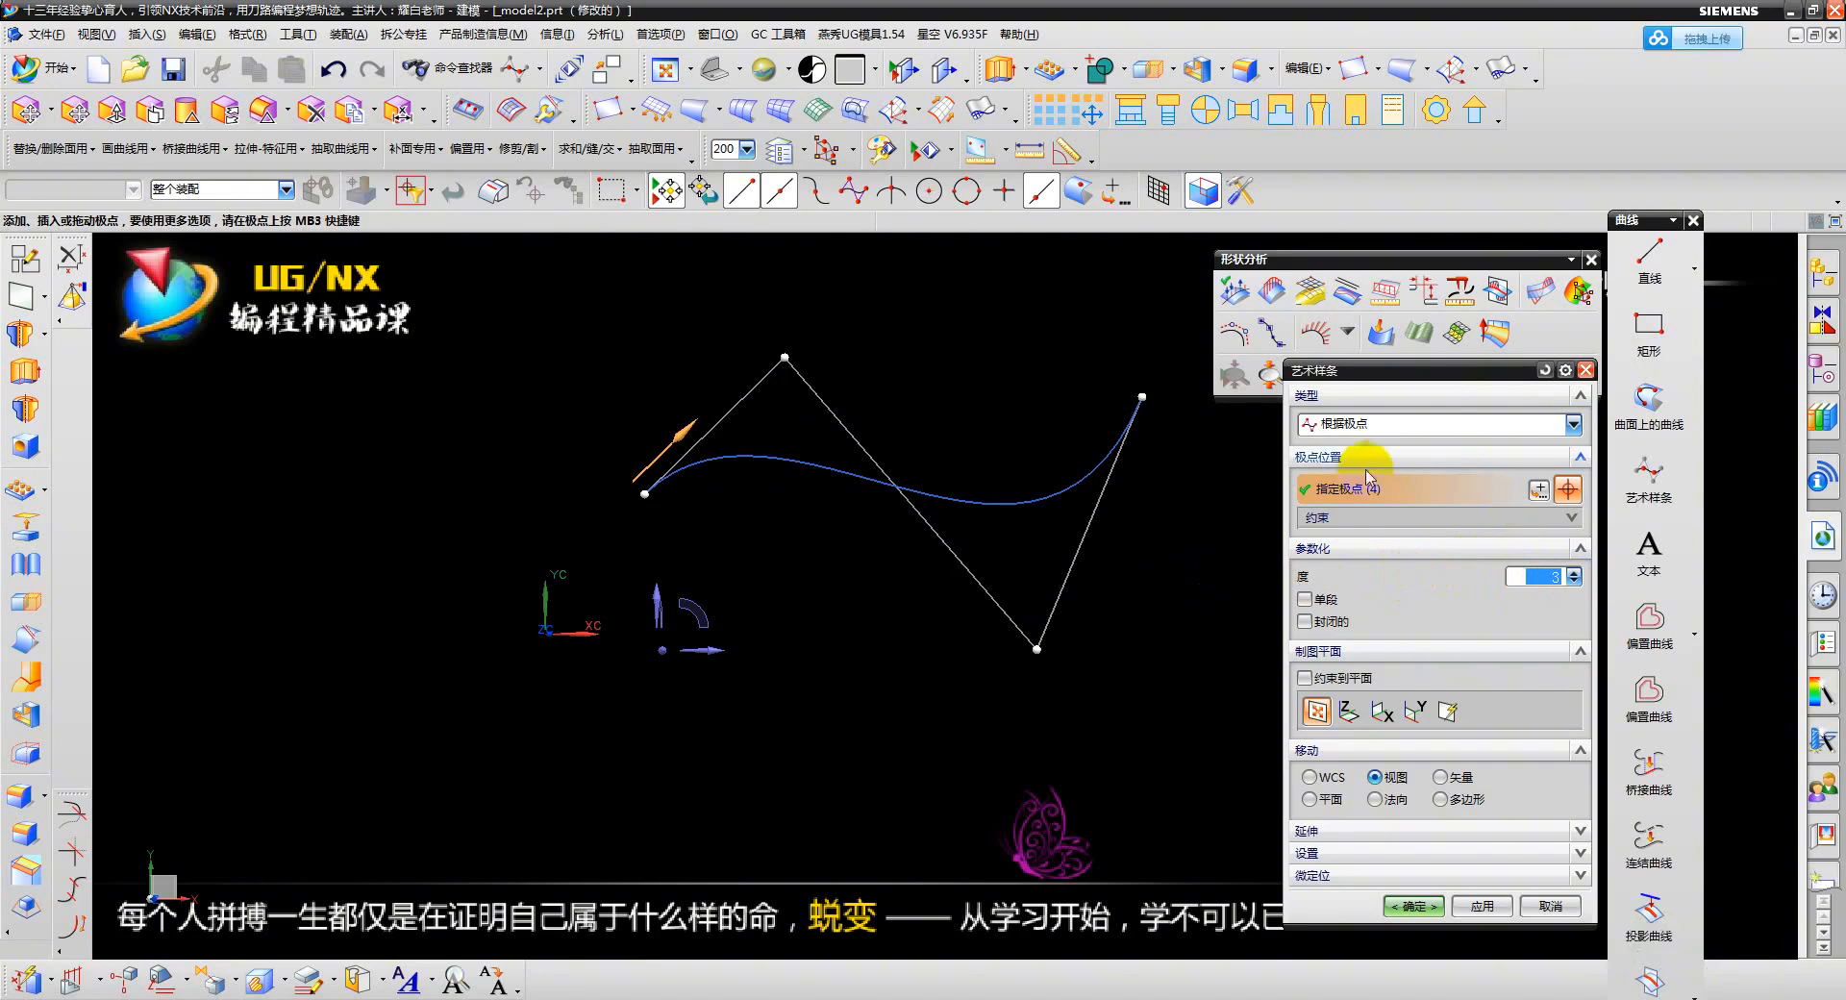
- Switch the spline back to the Through Points type and discard the unfinished curve
scroll(642, 555, down, 2)
click(1371, 422)
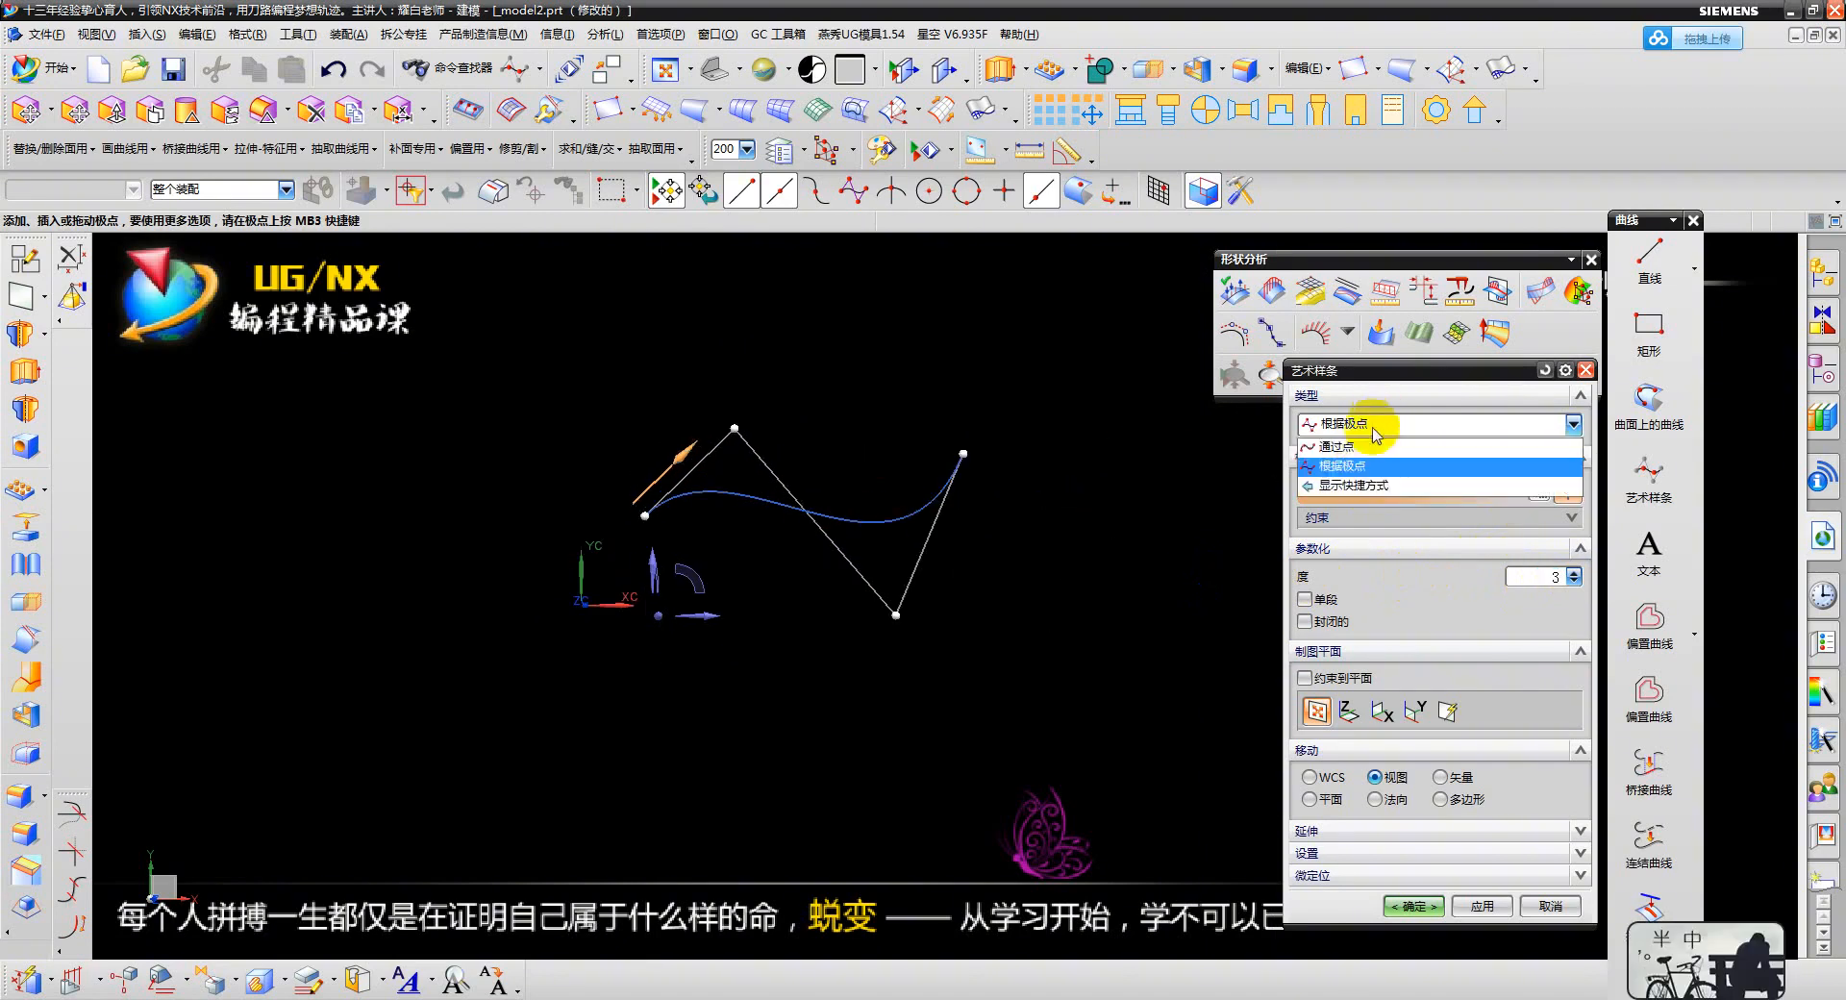
click(1365, 448)
scroll(844, 551, up, 1)
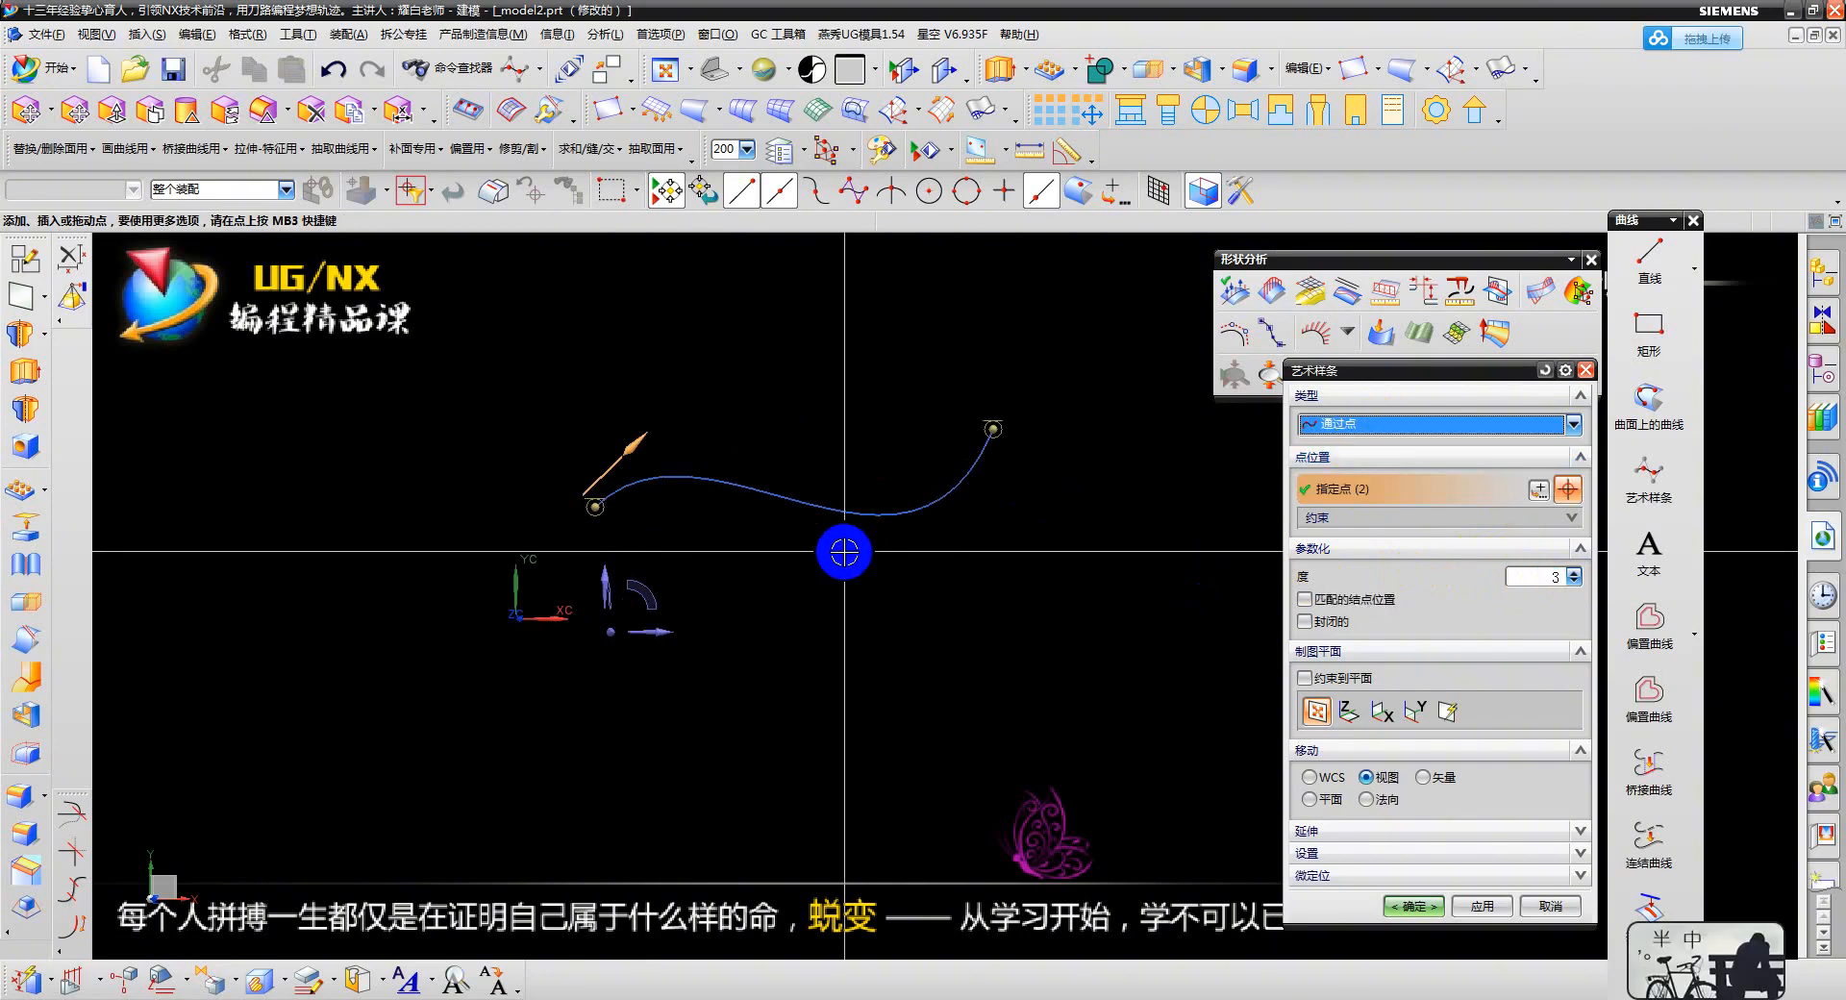
key(Escape)
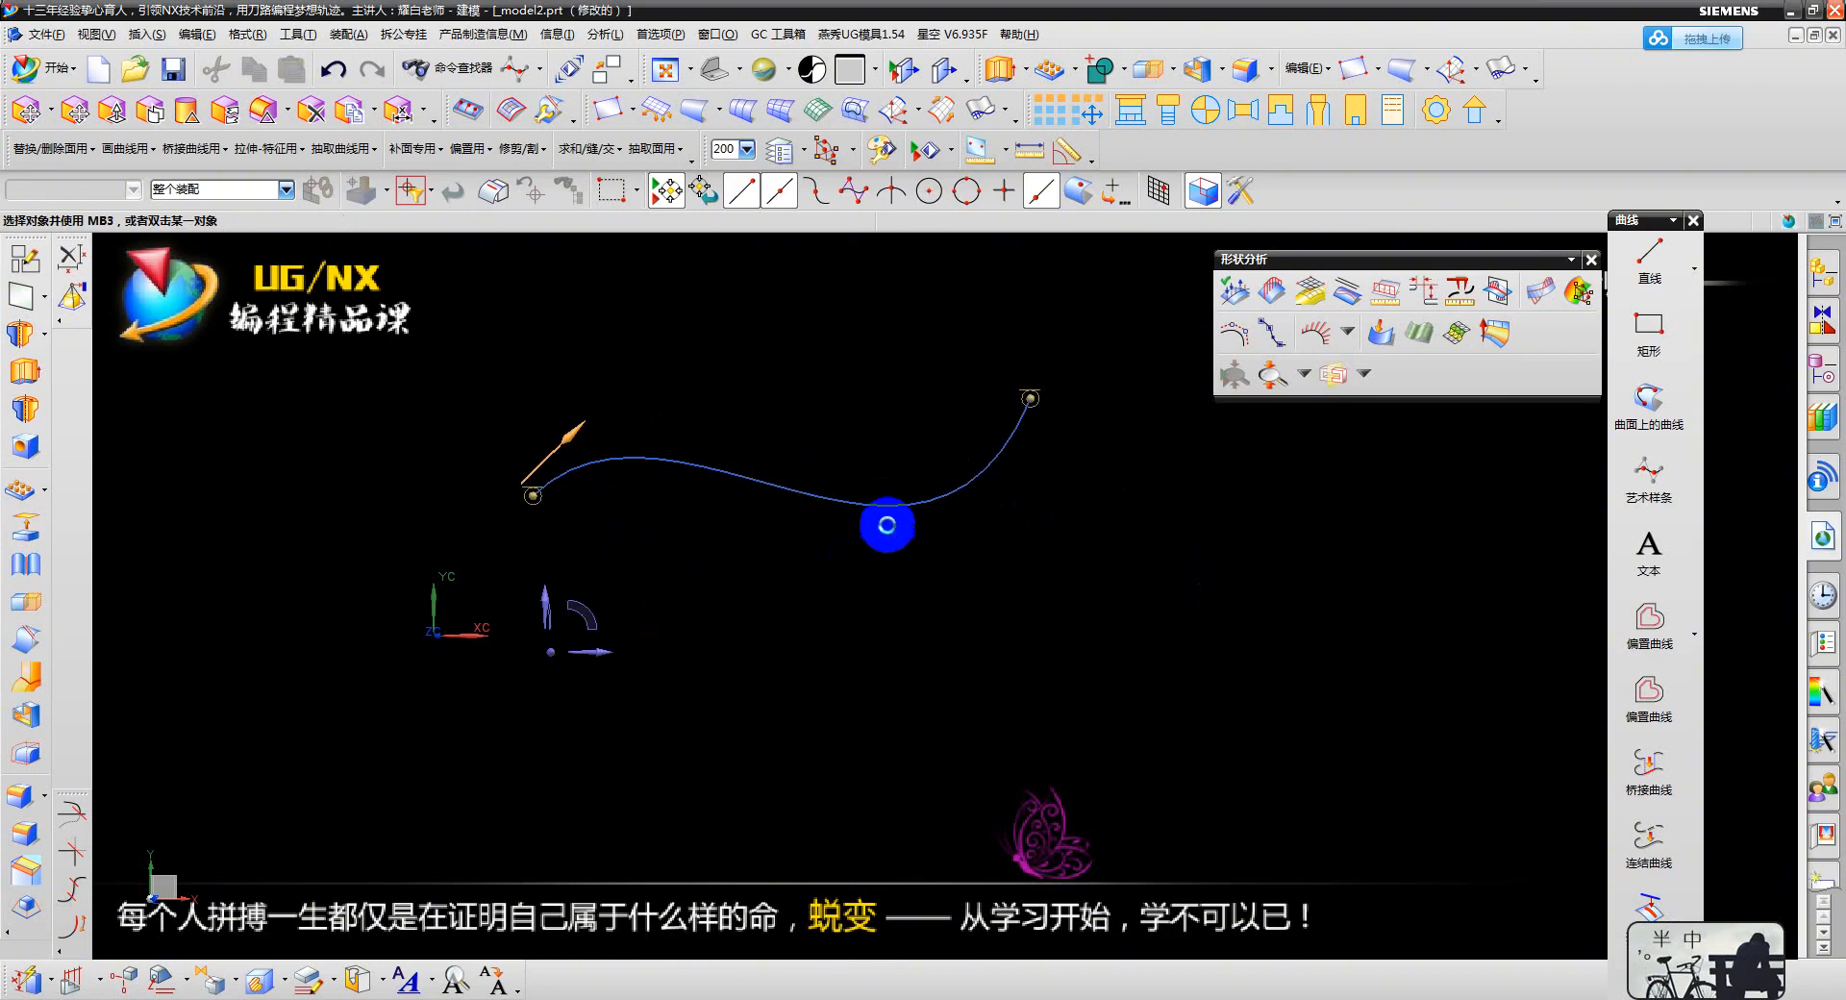
- Start a new Through Points studio spline at degree 3 and place its first five points in a wave
click(1648, 471)
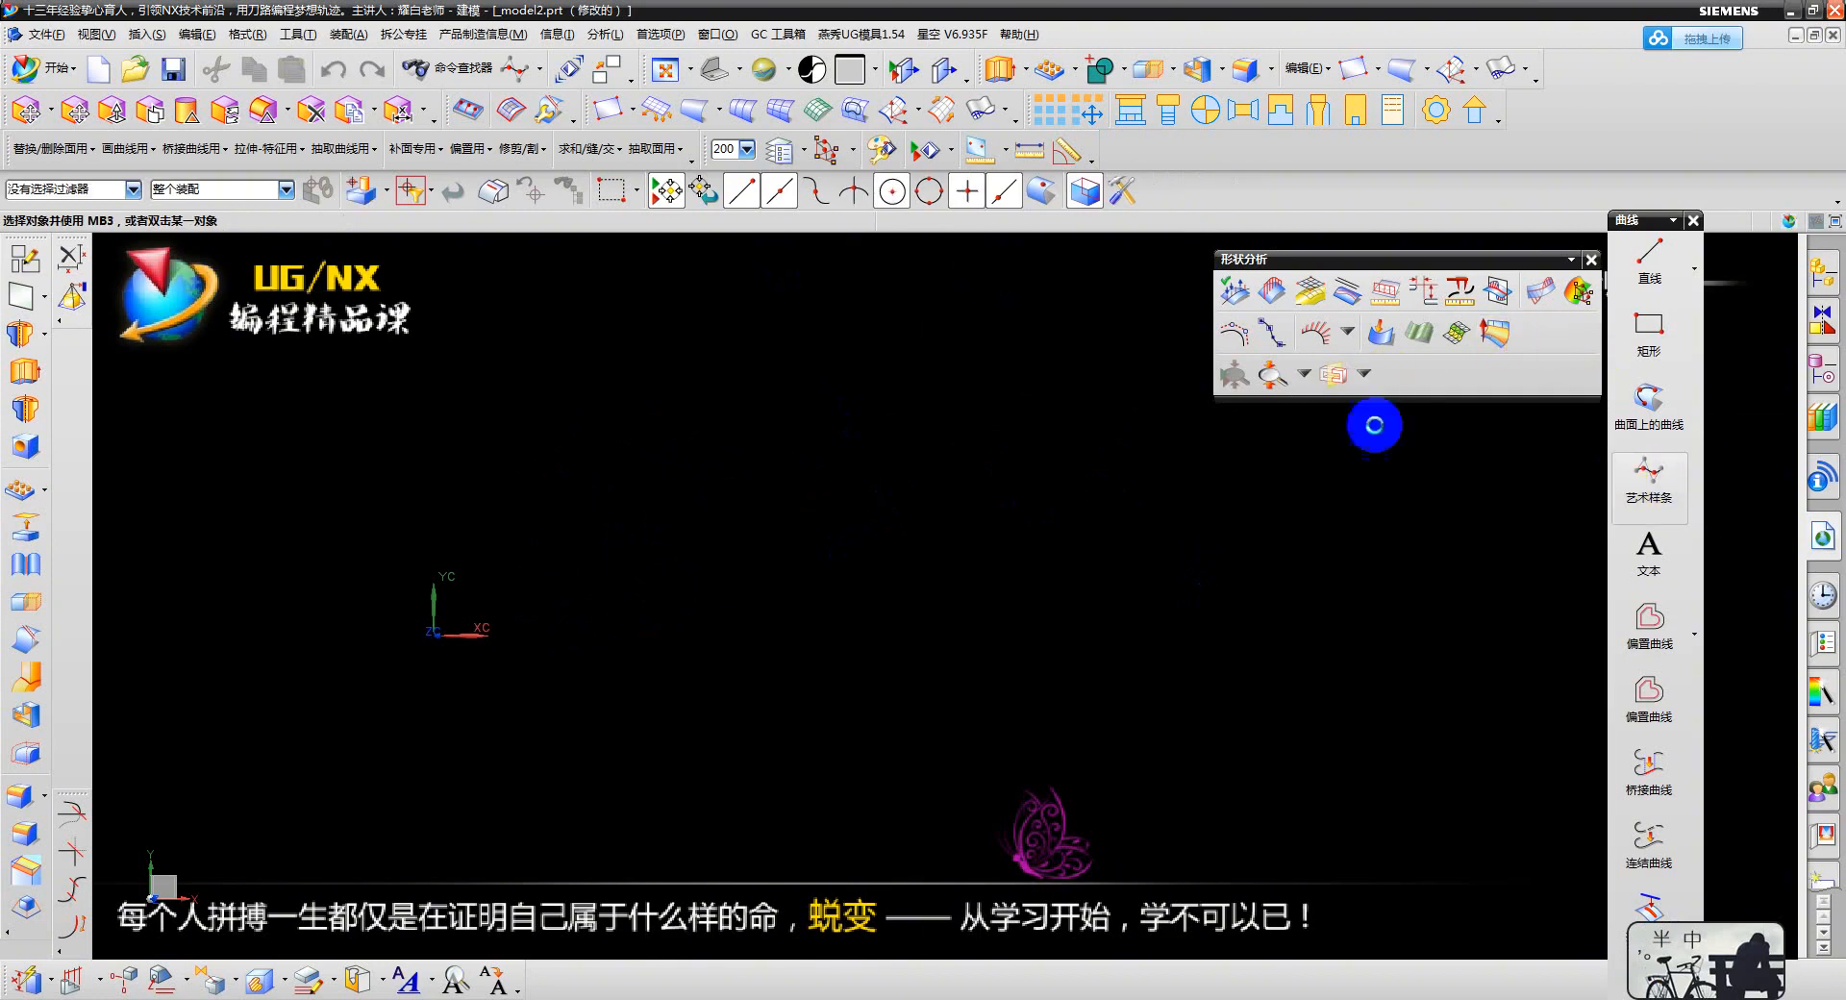
click(1572, 581)
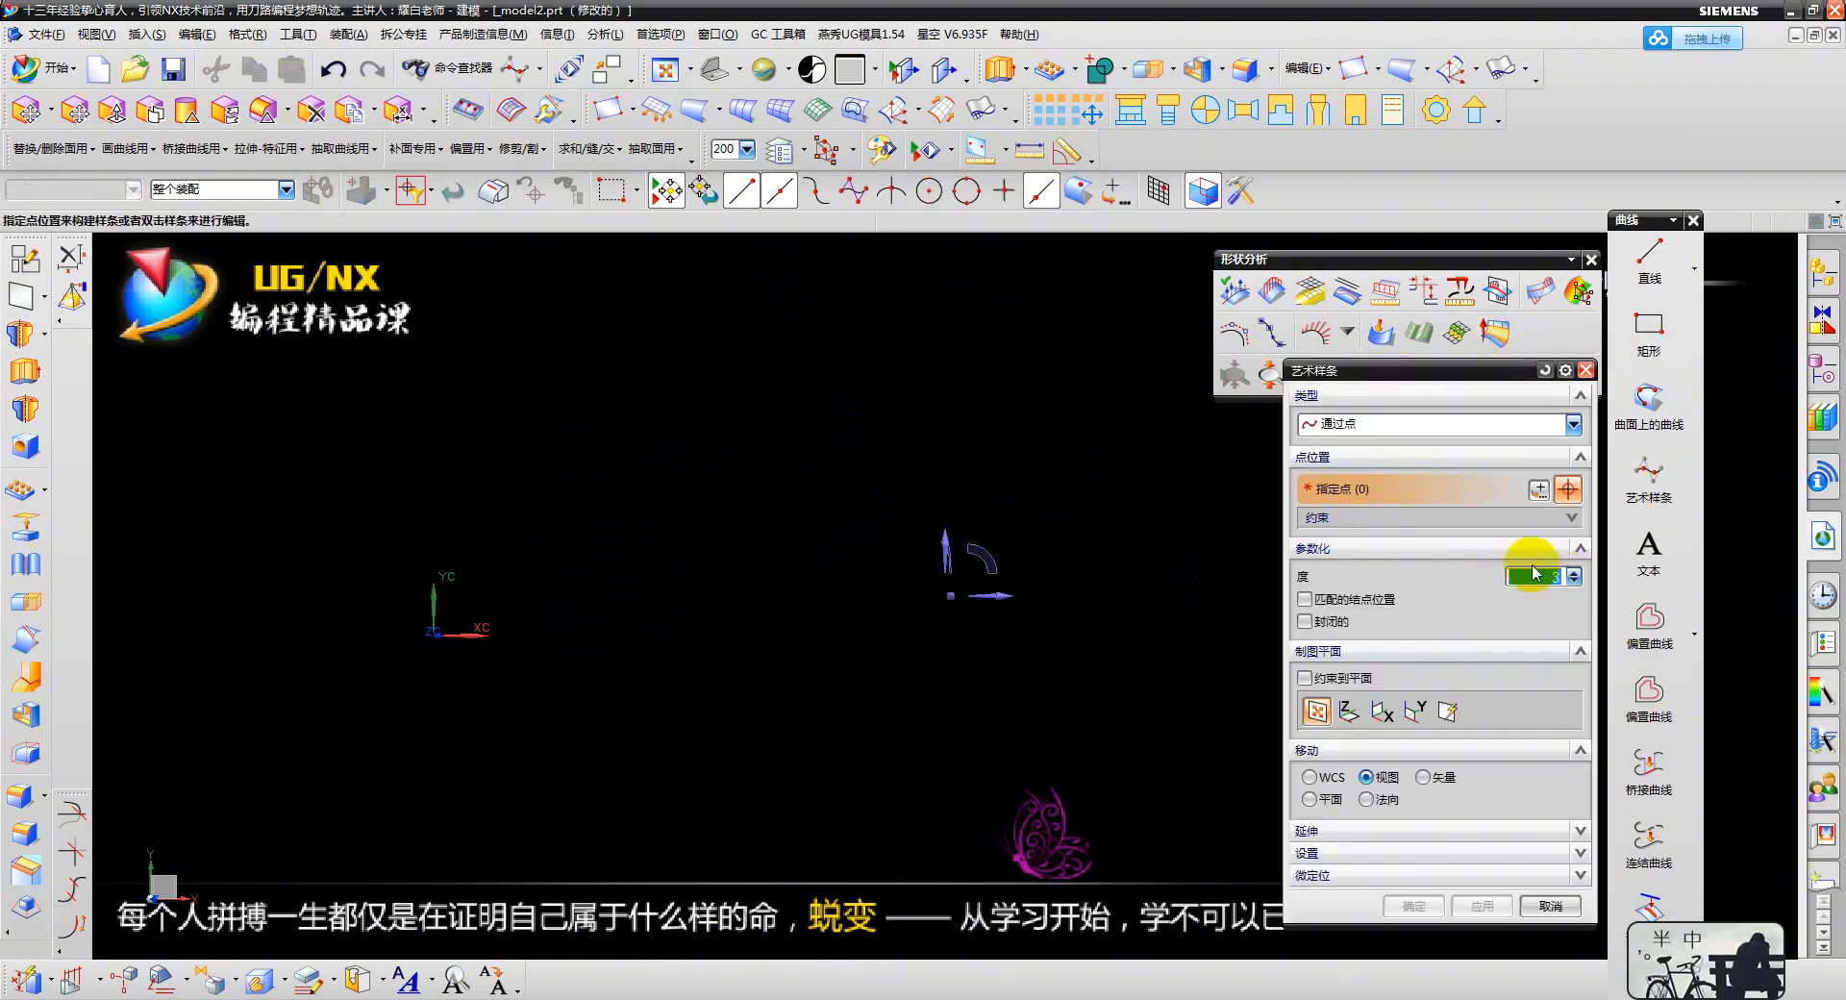
click(549, 560)
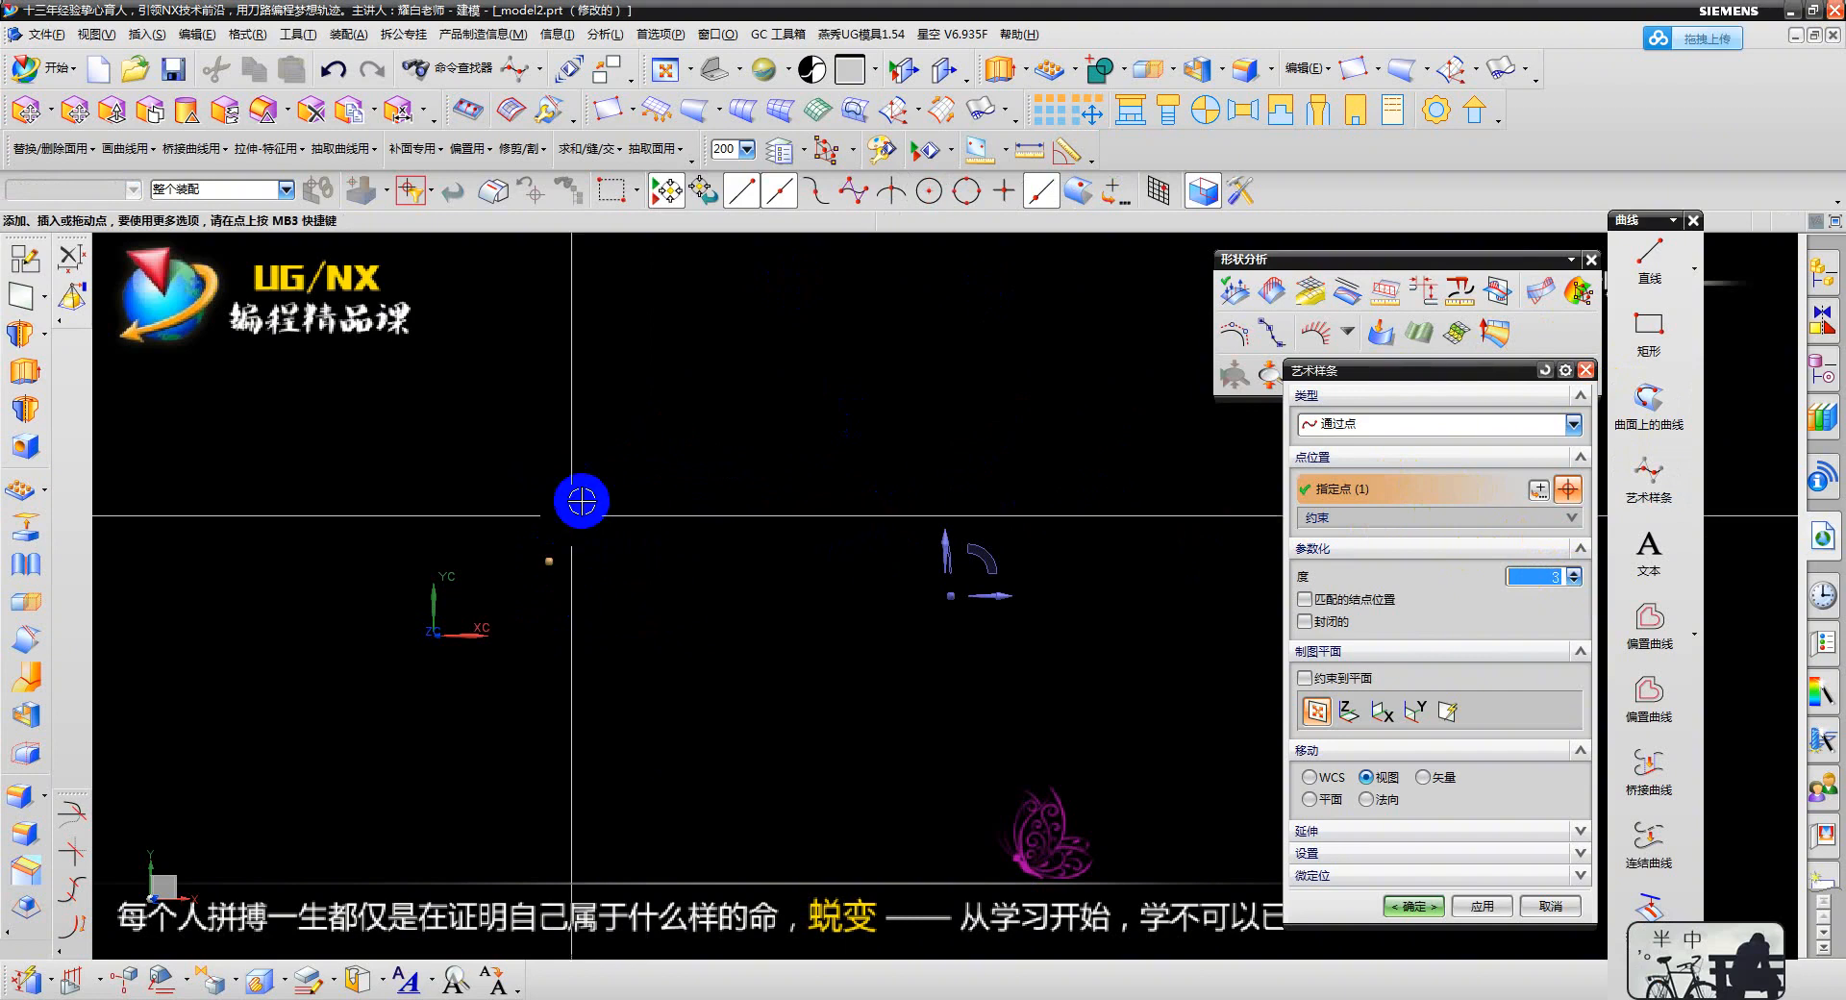
click(651, 491)
click(803, 531)
click(945, 462)
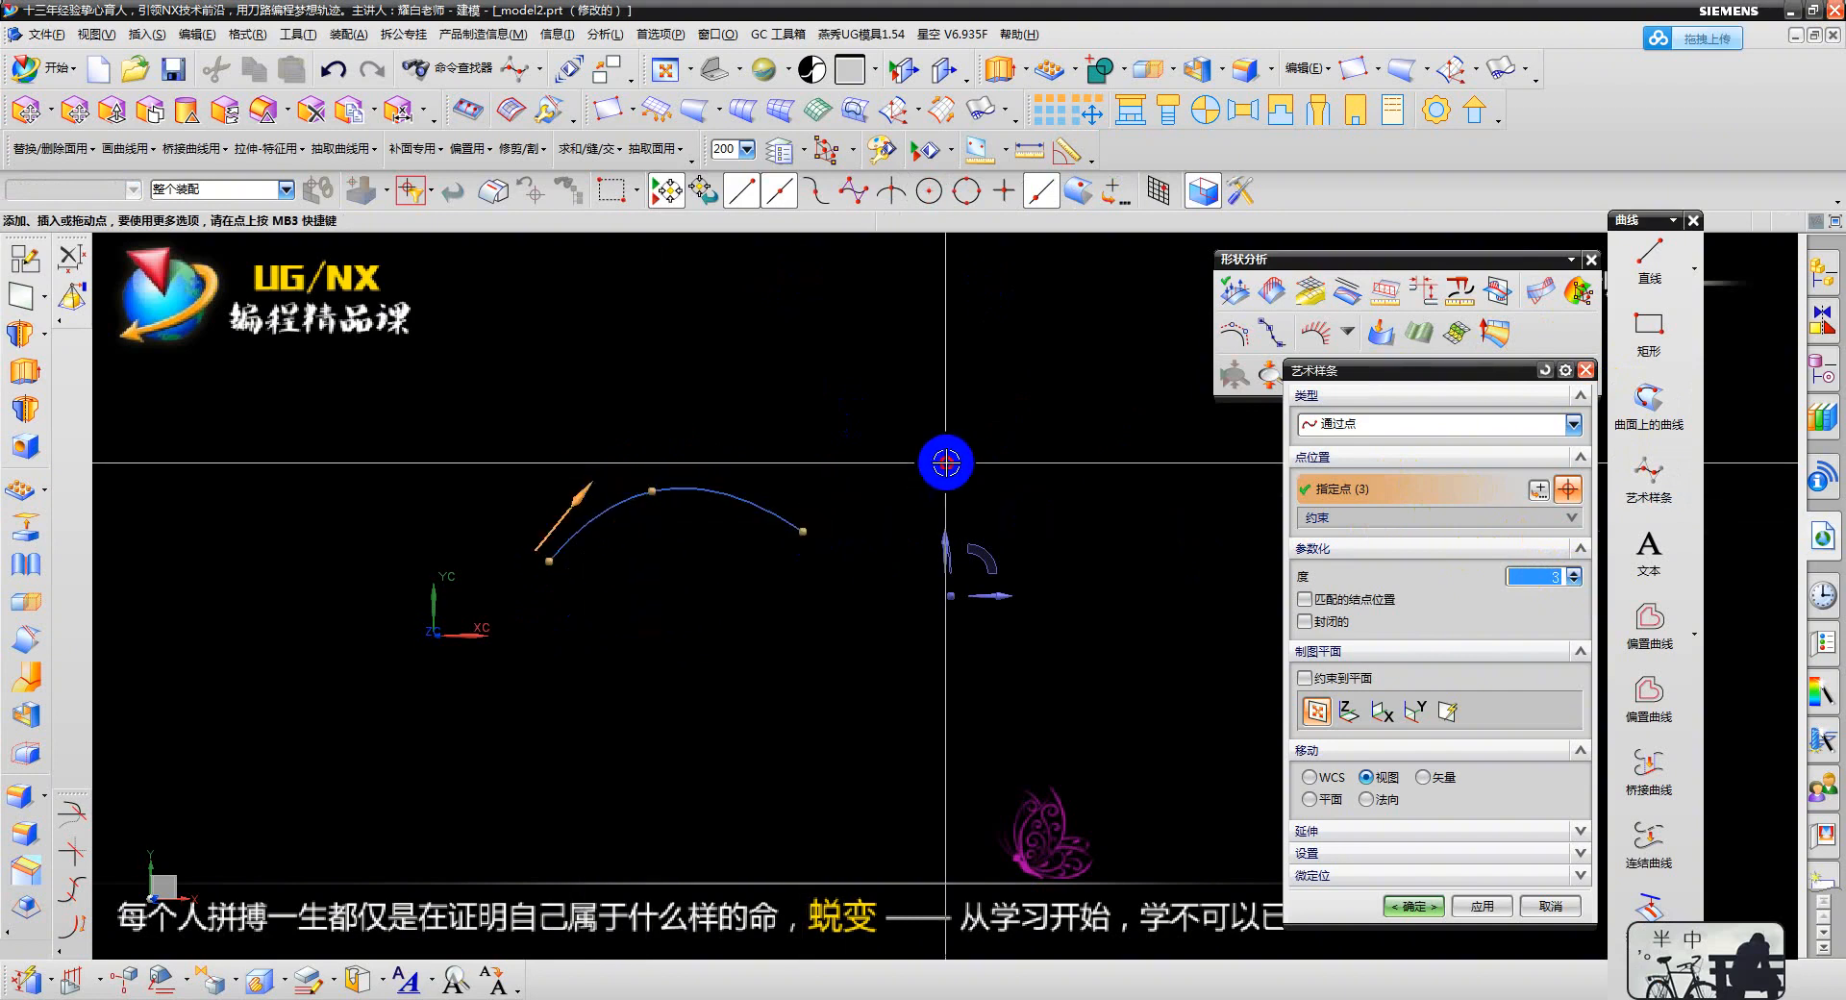
click(1065, 469)
scroll(852, 526, down, 2)
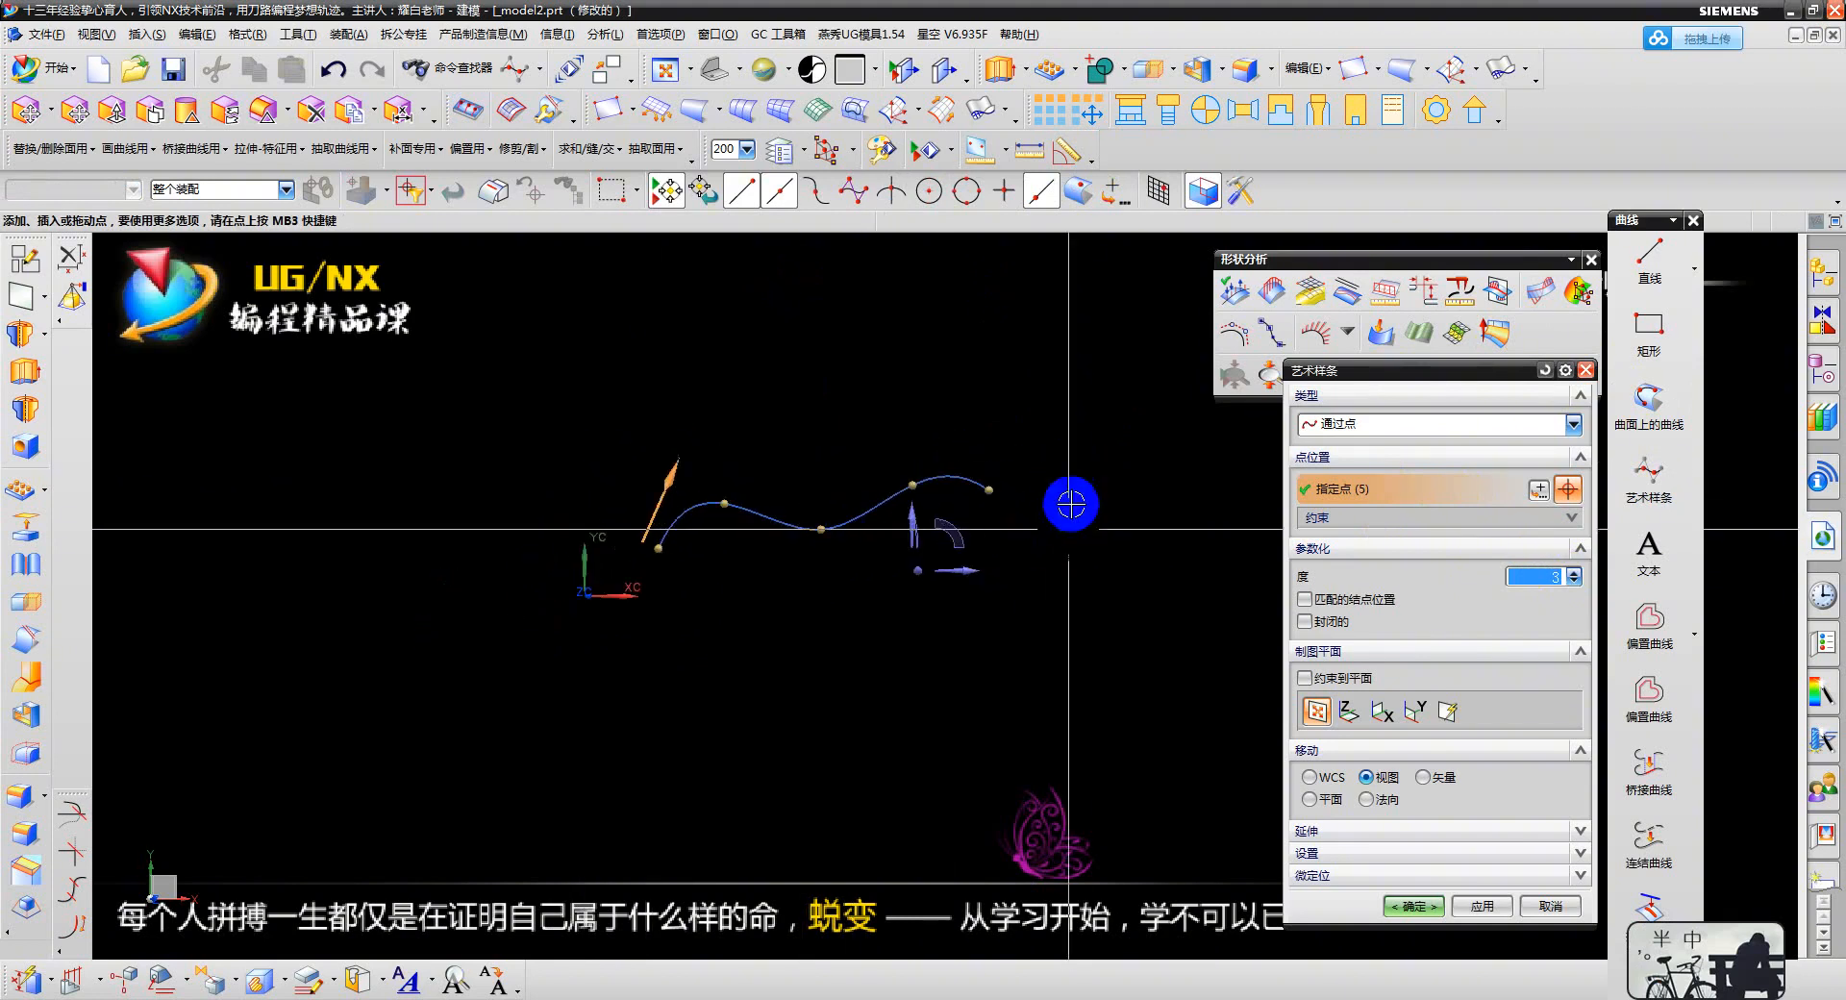
- Extend the wavy spline to nine points and accept the curve
scroll(1071, 504, up, 1)
click(1089, 430)
scroll(692, 531, down, 2)
scroll(979, 516, up, 2)
click(1066, 452)
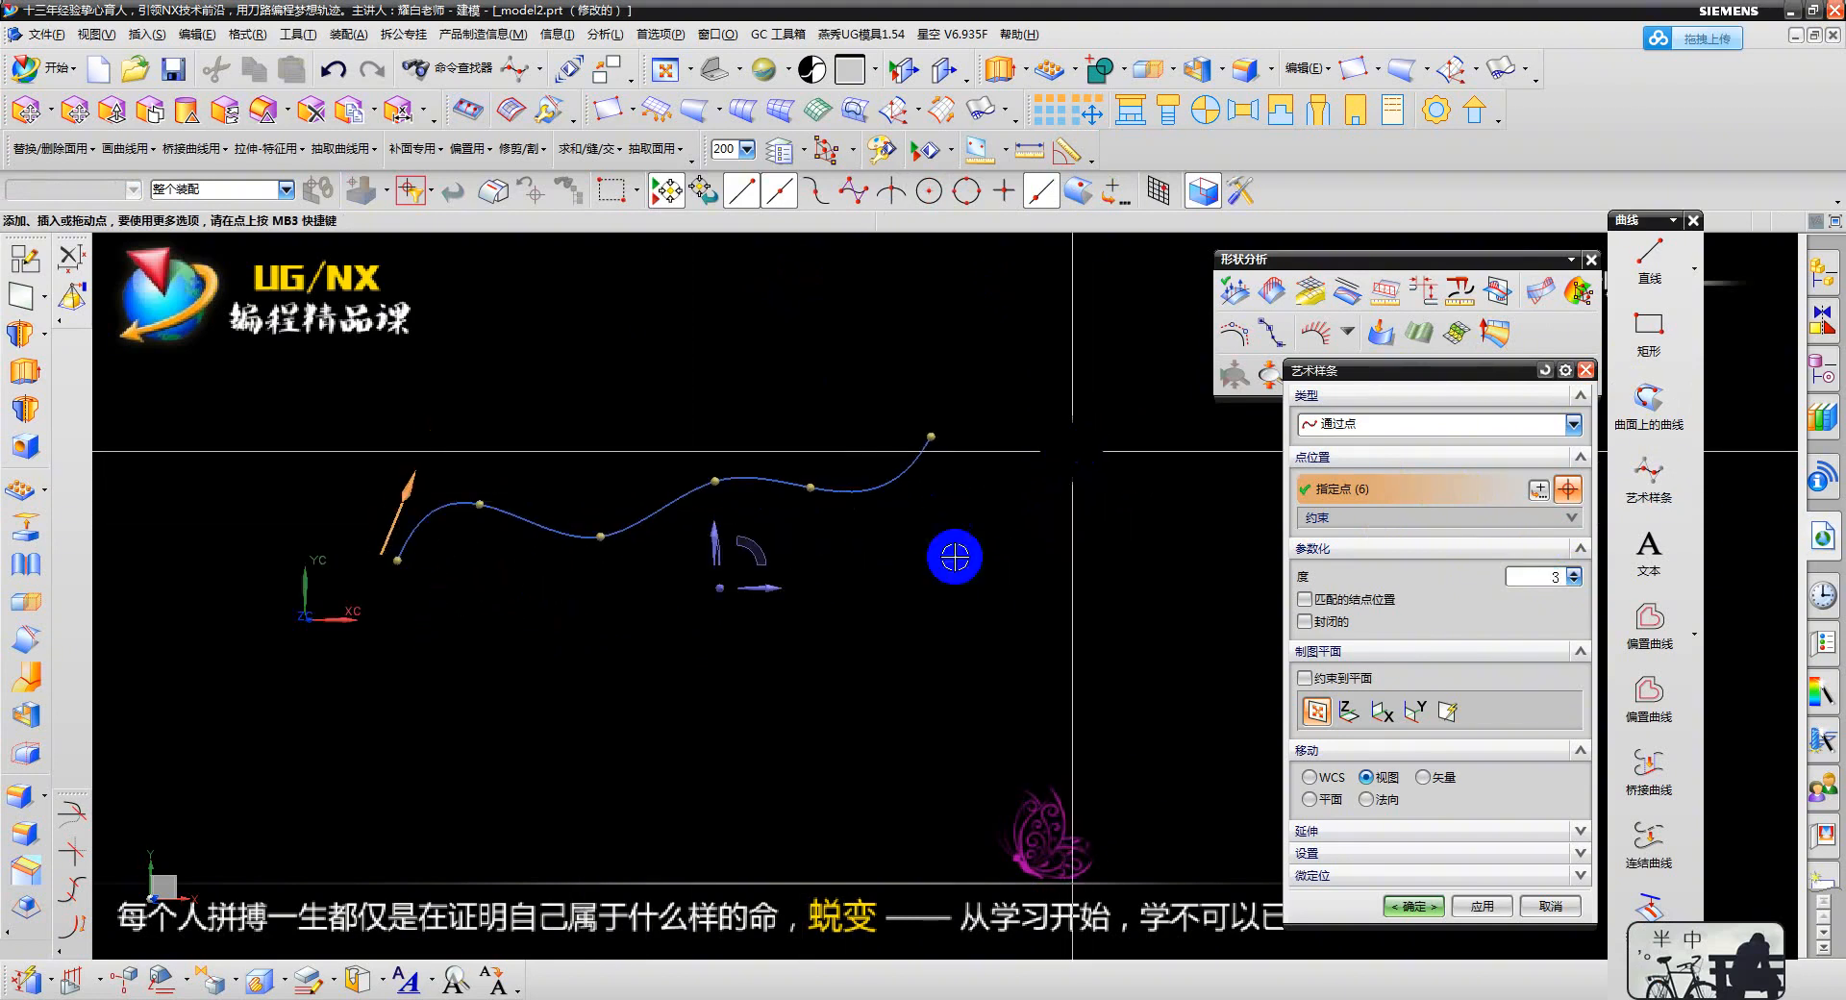
scroll(694, 611, down, 2)
click(1053, 500)
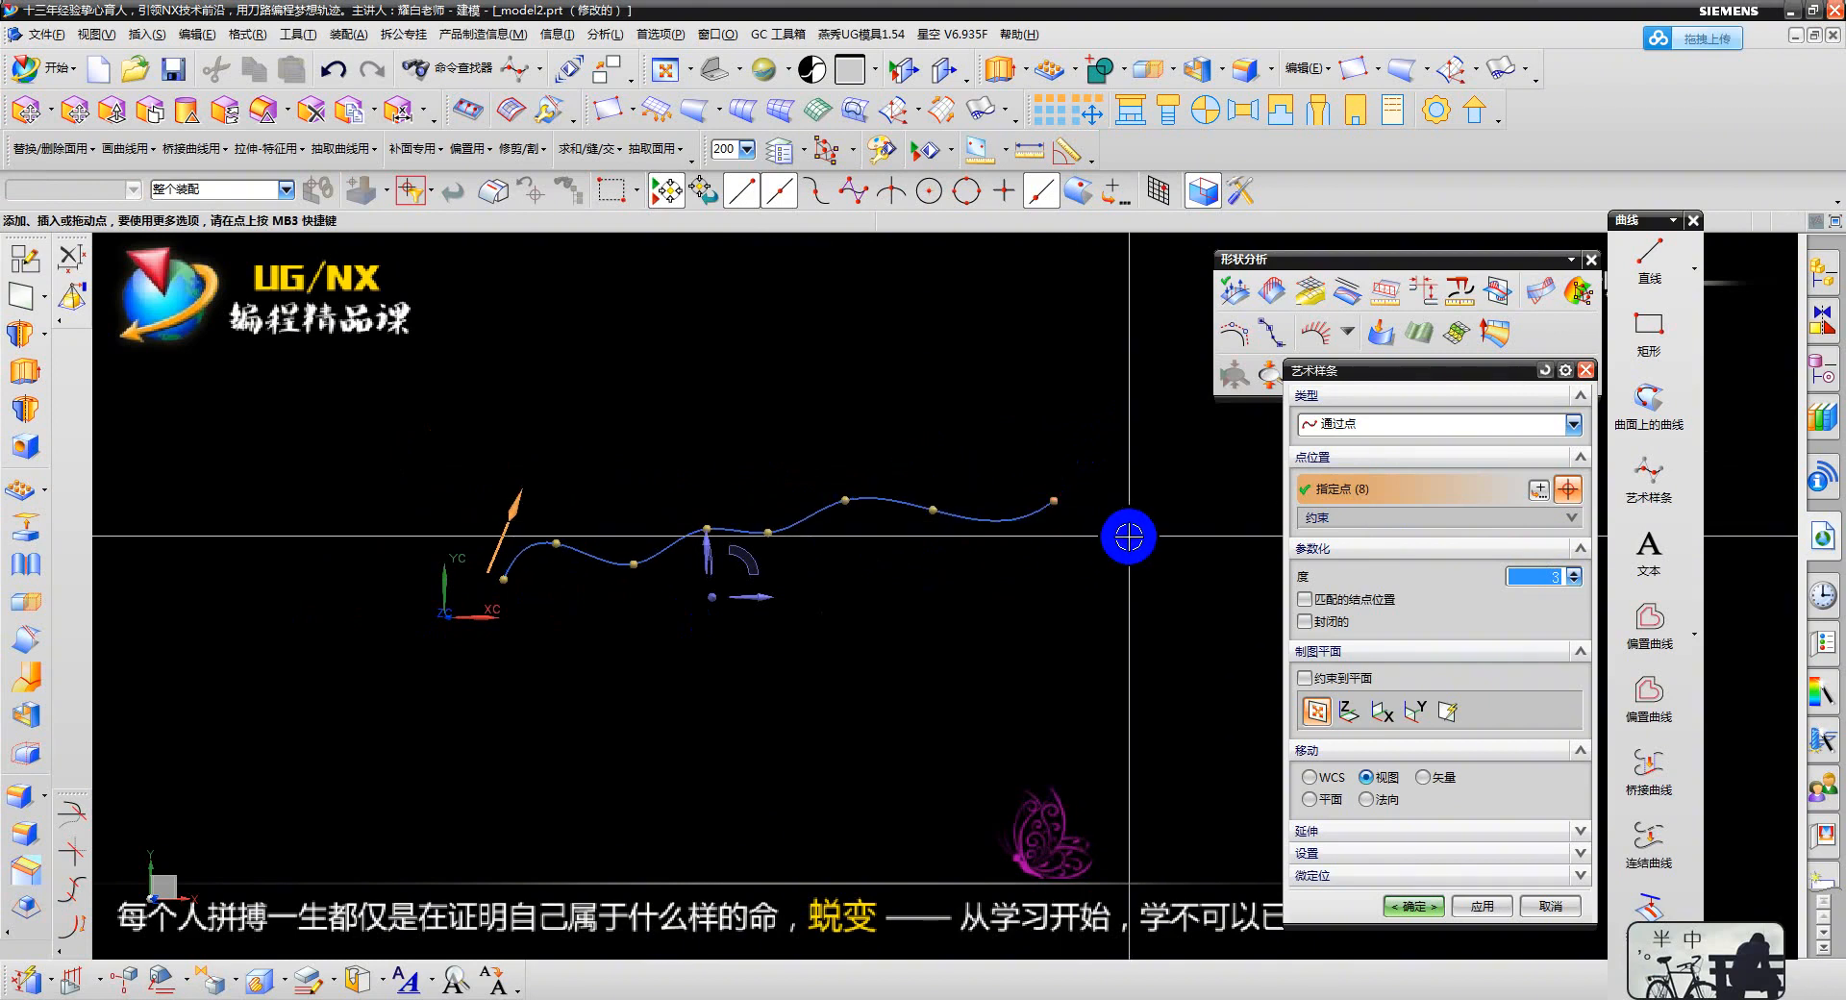
click(1134, 545)
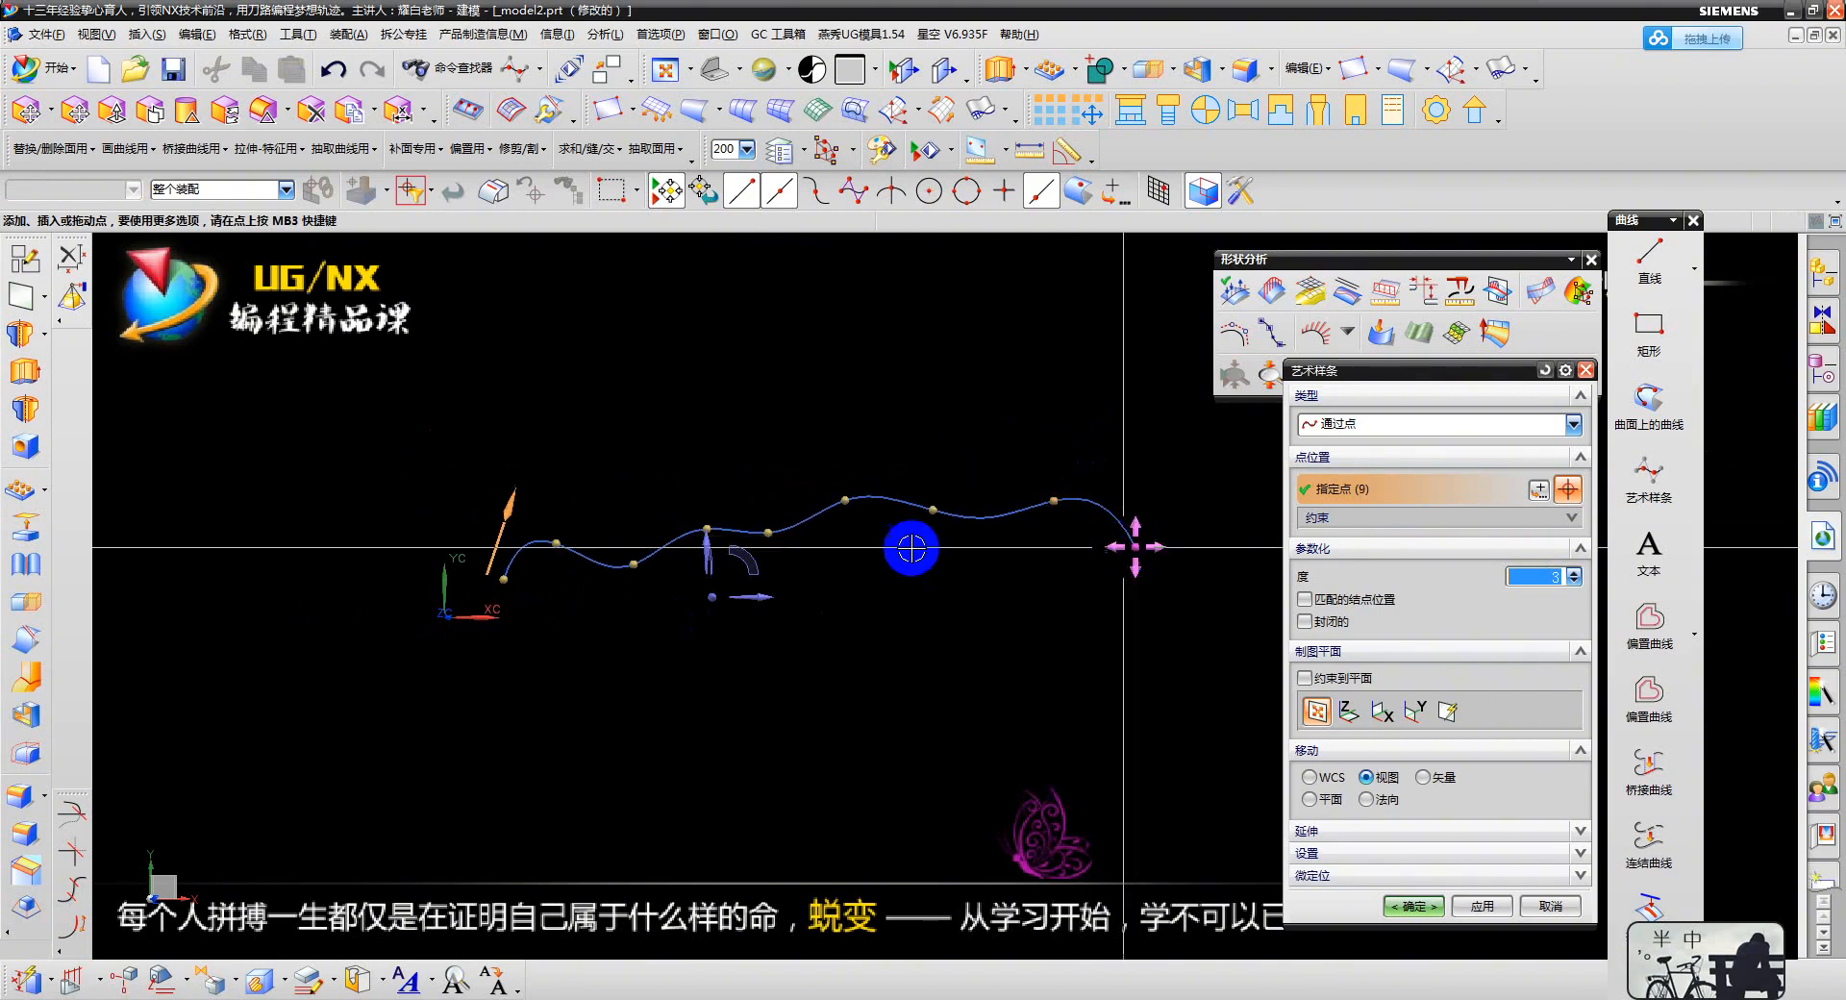
scroll(902, 547, down, 1)
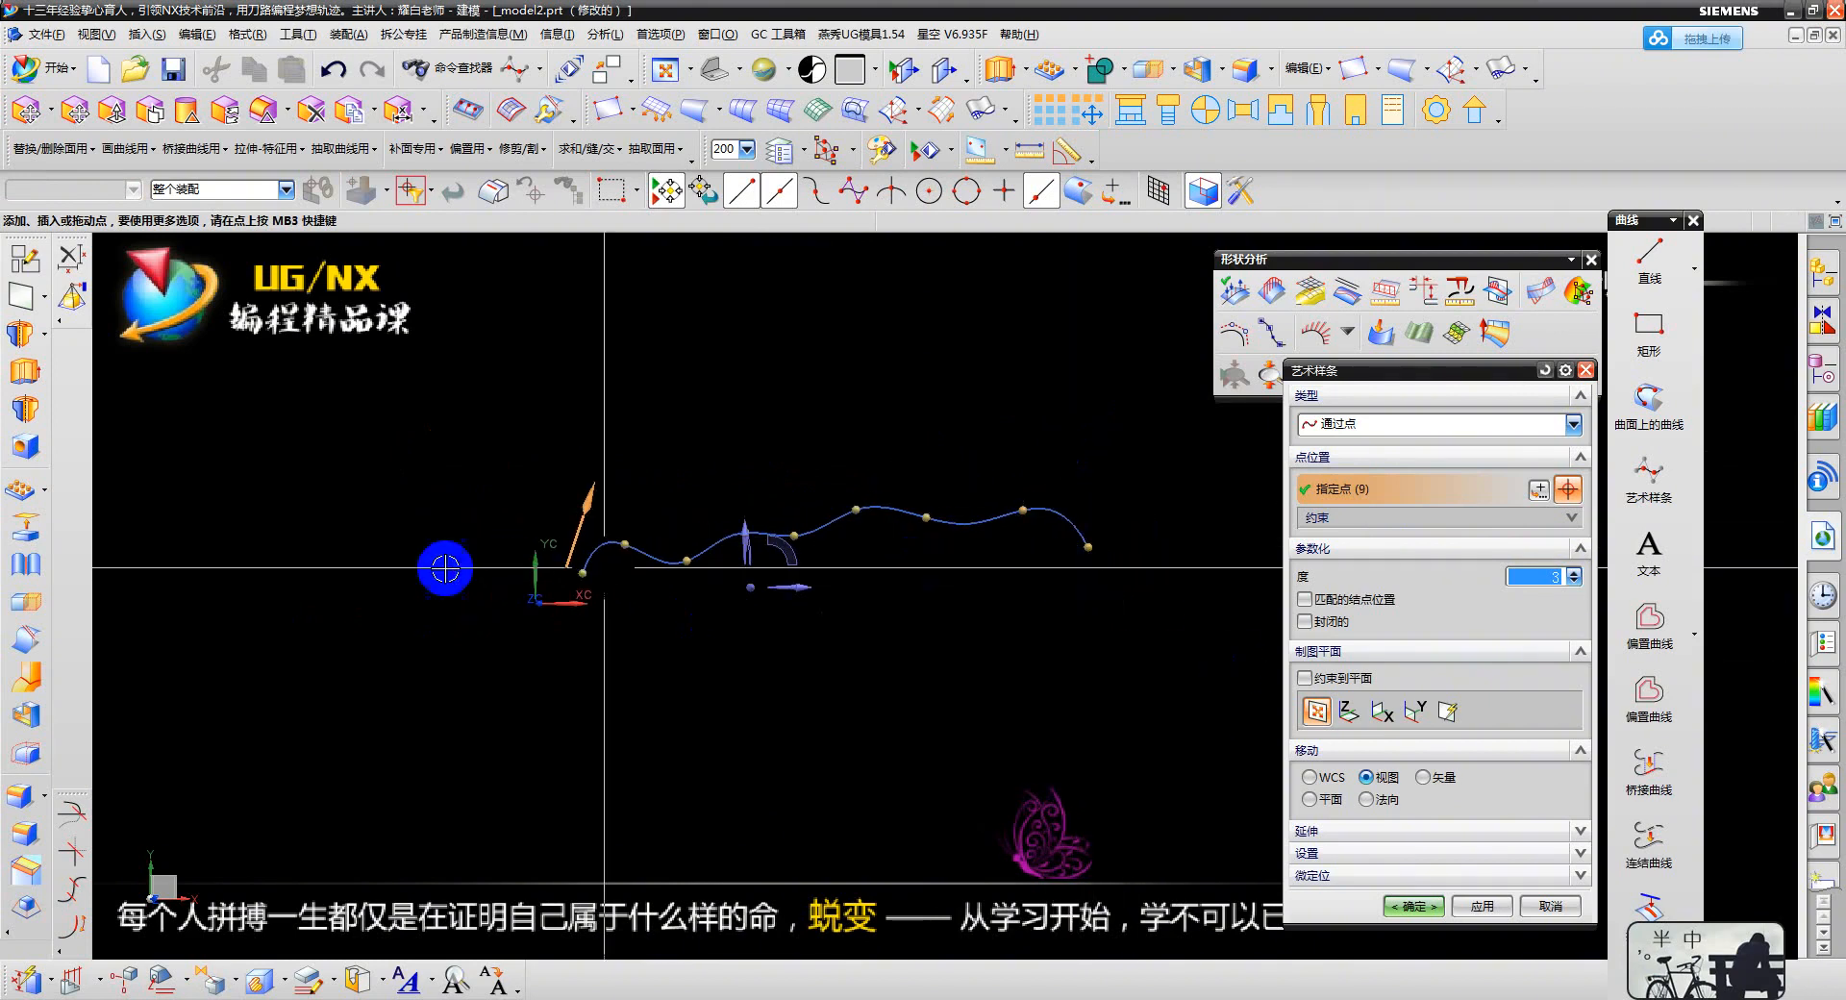
scroll(1072, 567, up, 1)
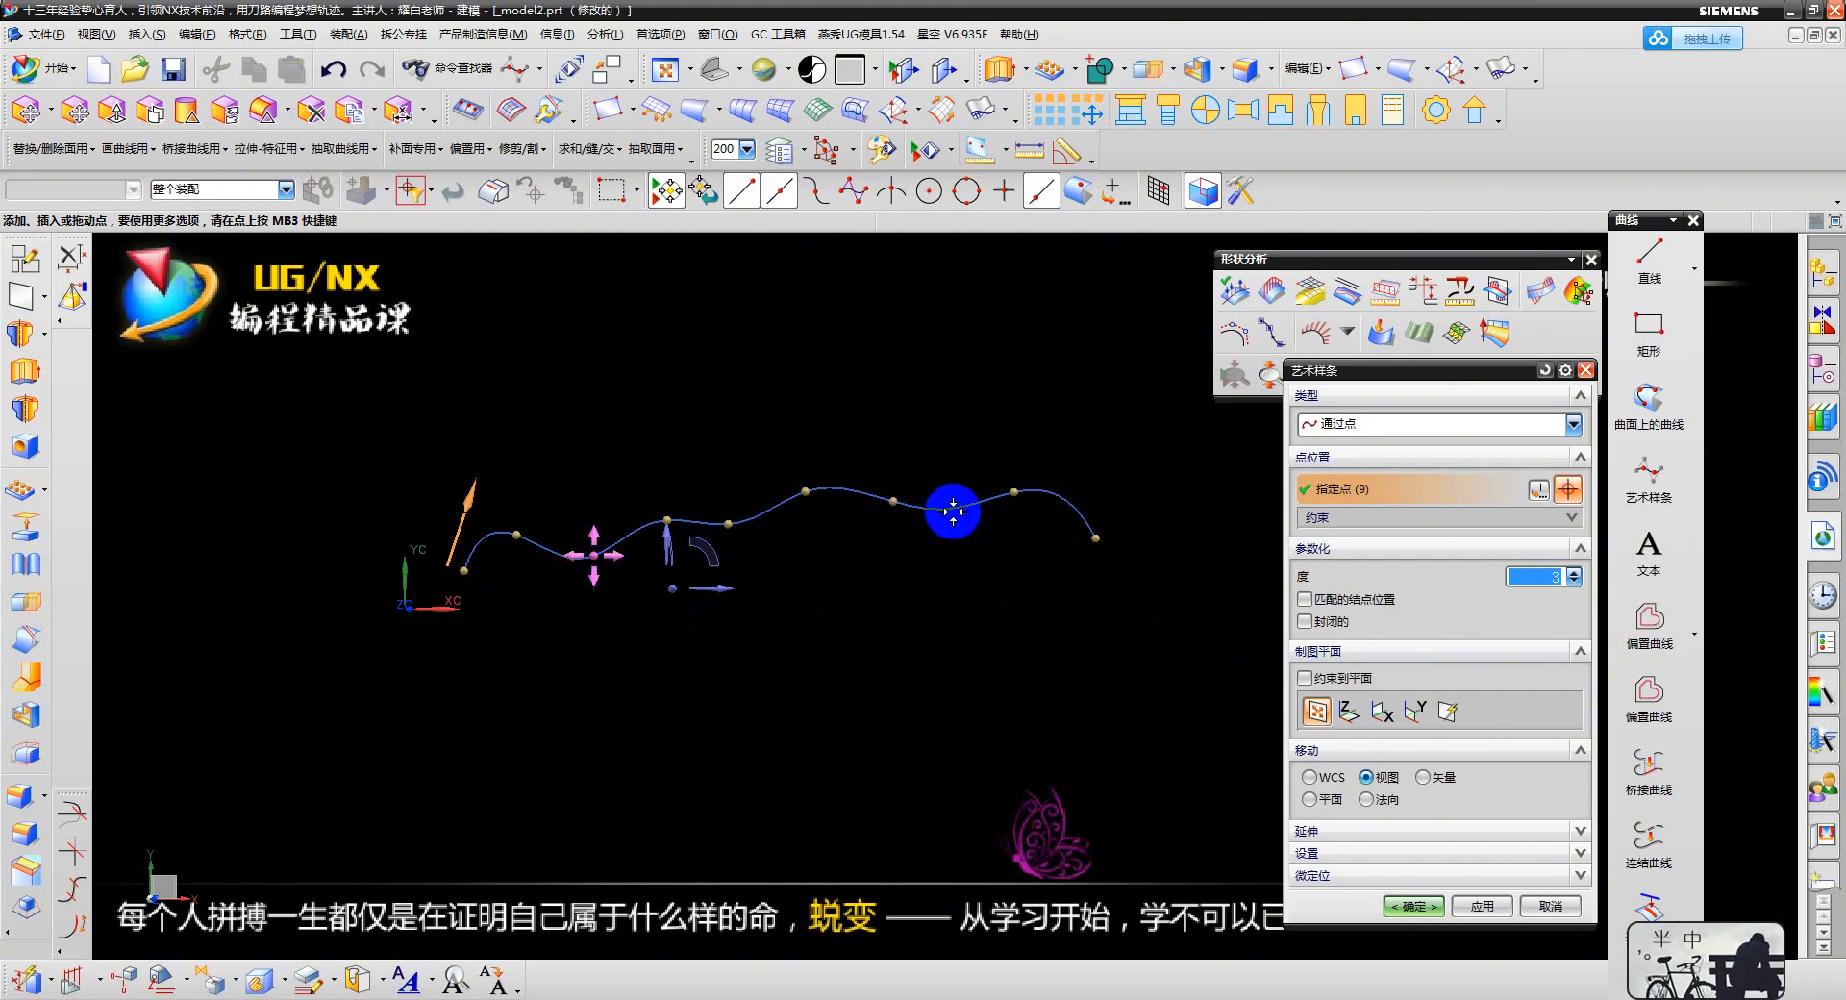
middle_click(1064, 611)
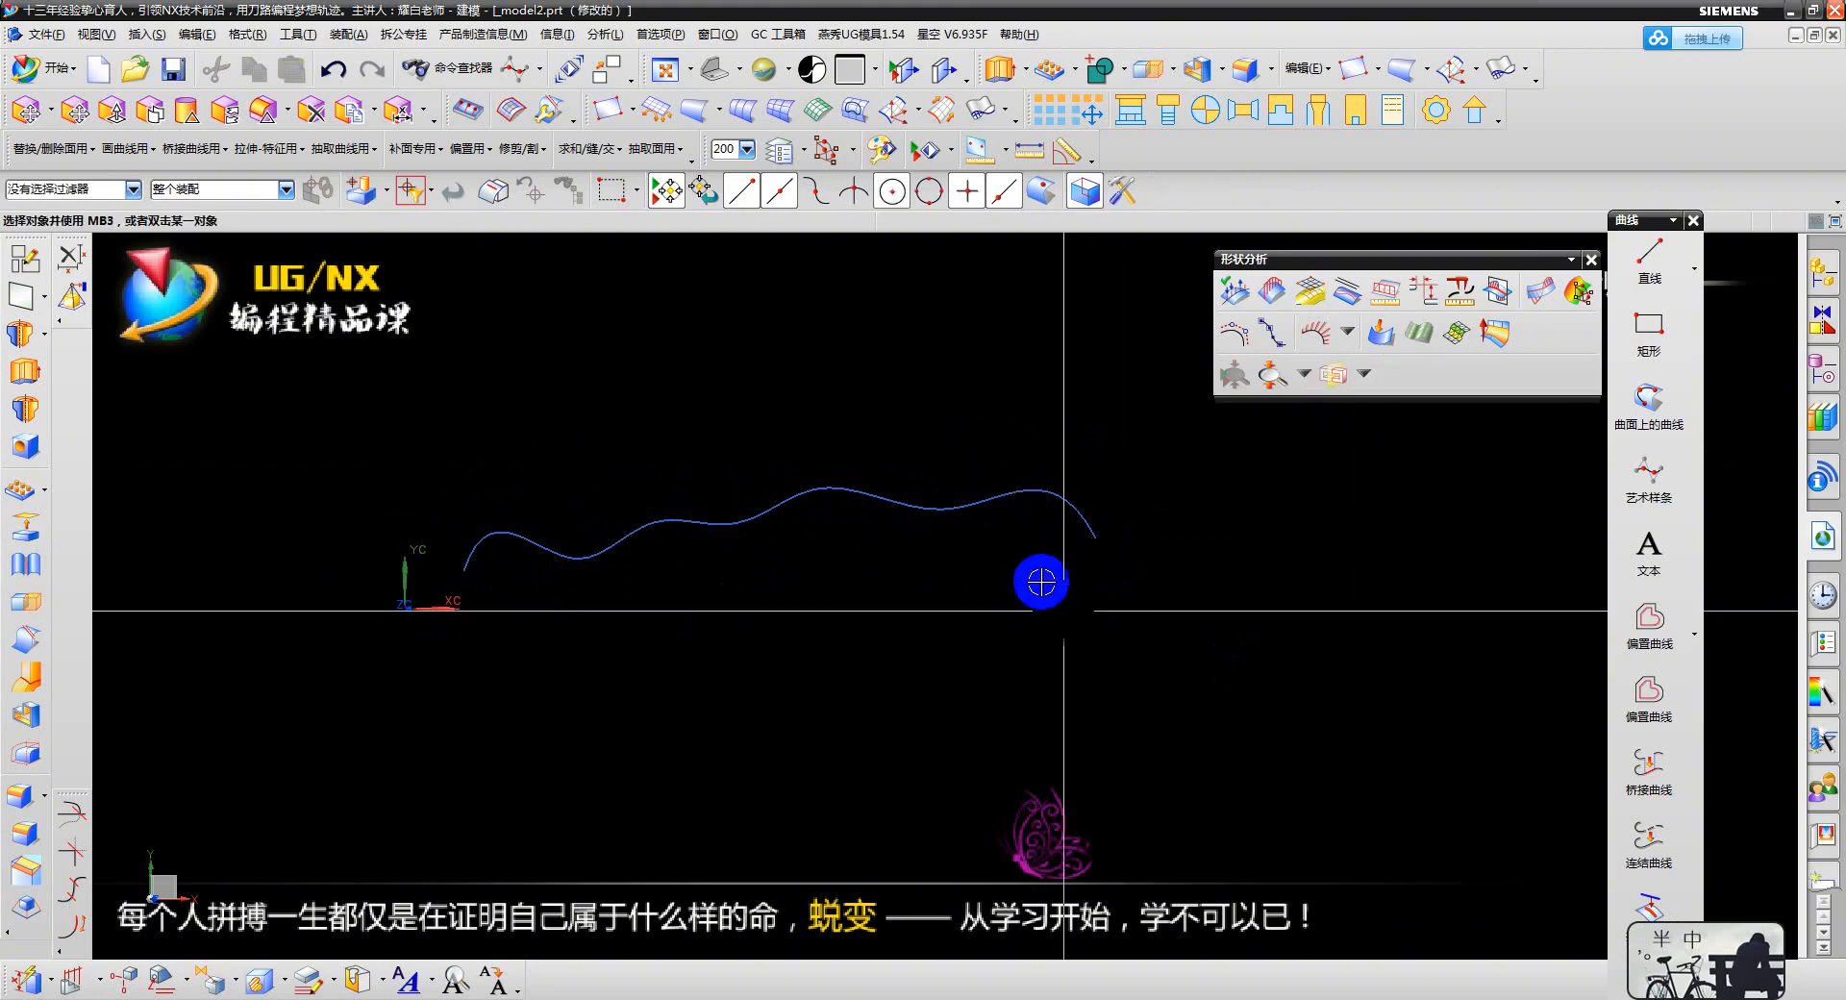
- Inspect the finished nine-point spline up close and delete it
click(770, 506)
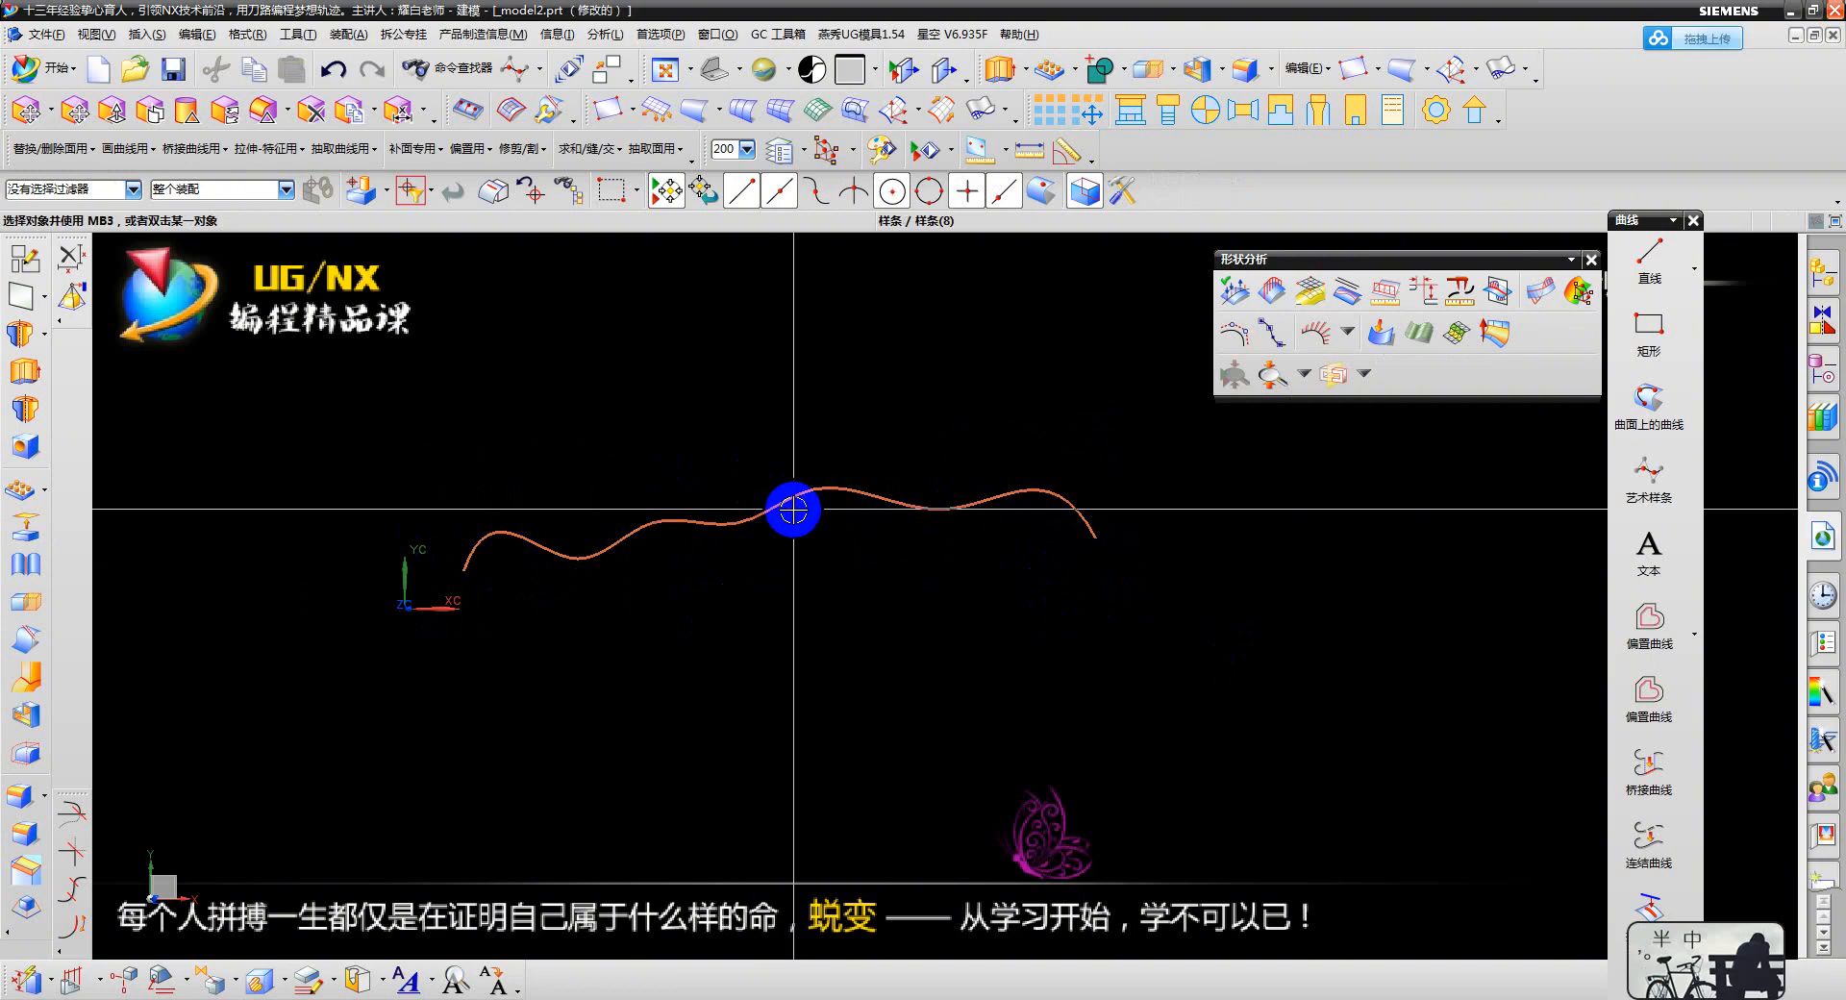
scroll(568, 546, up, 2)
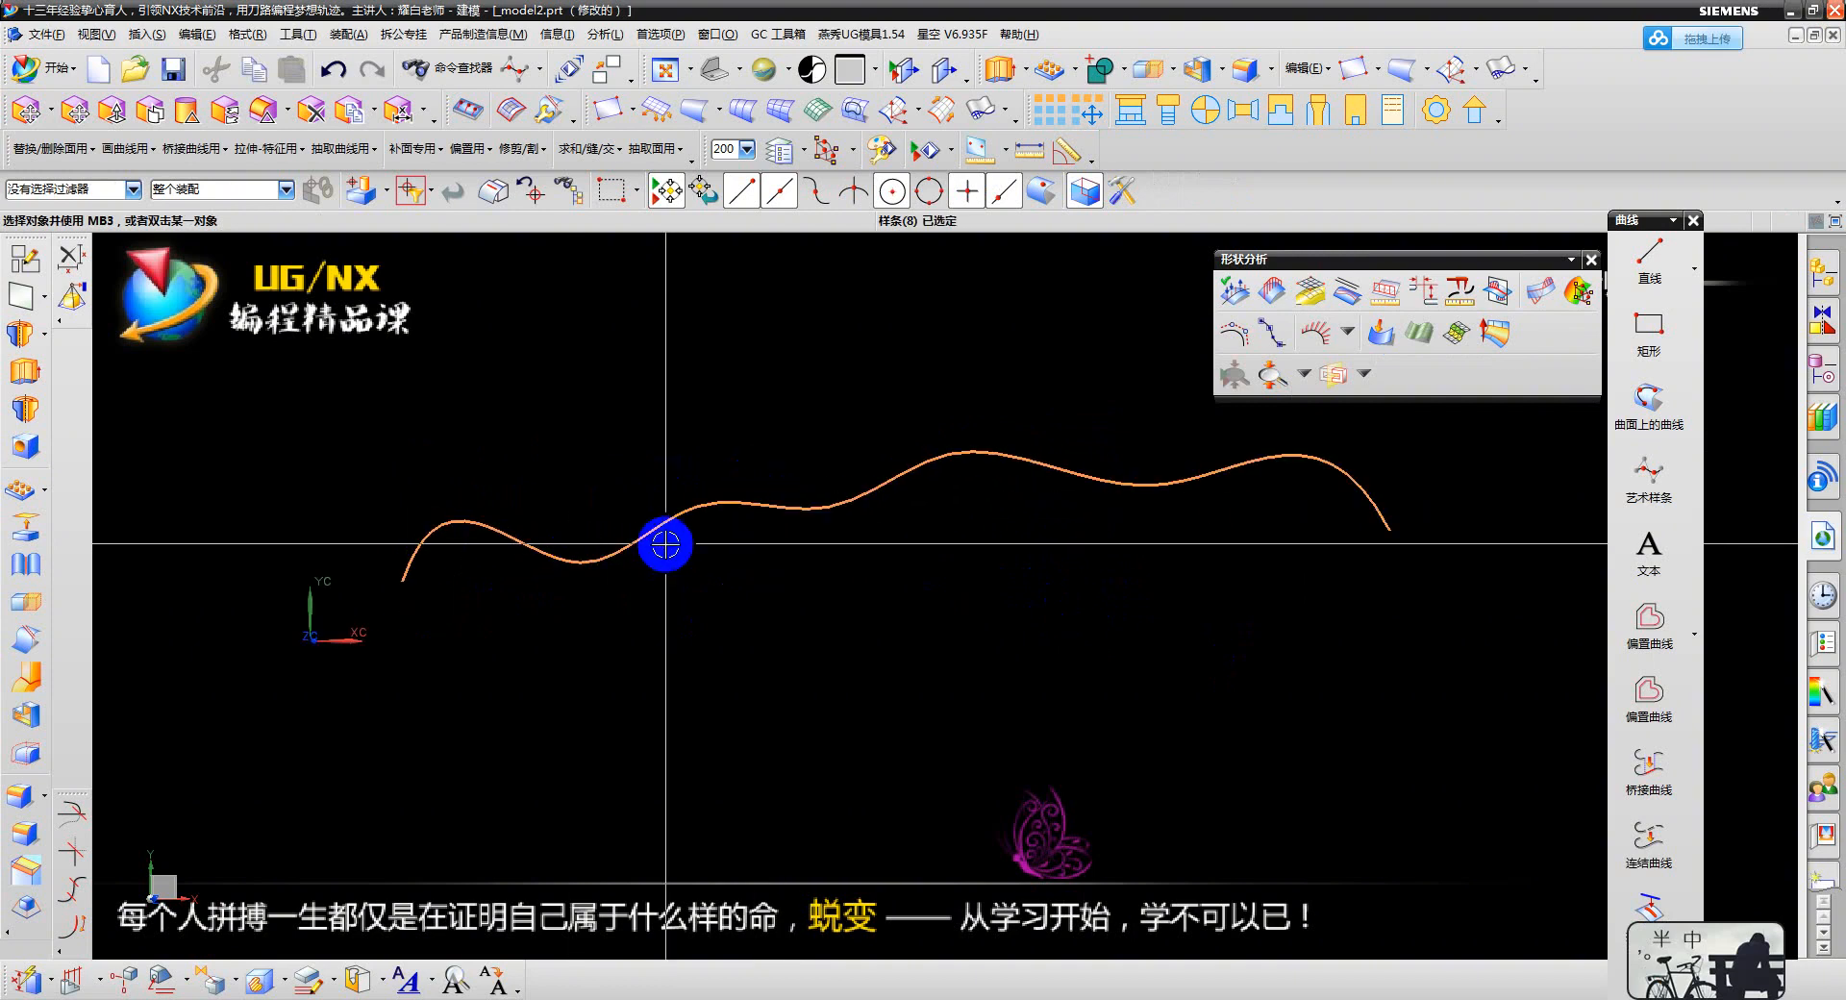
scroll(709, 548, down, 1)
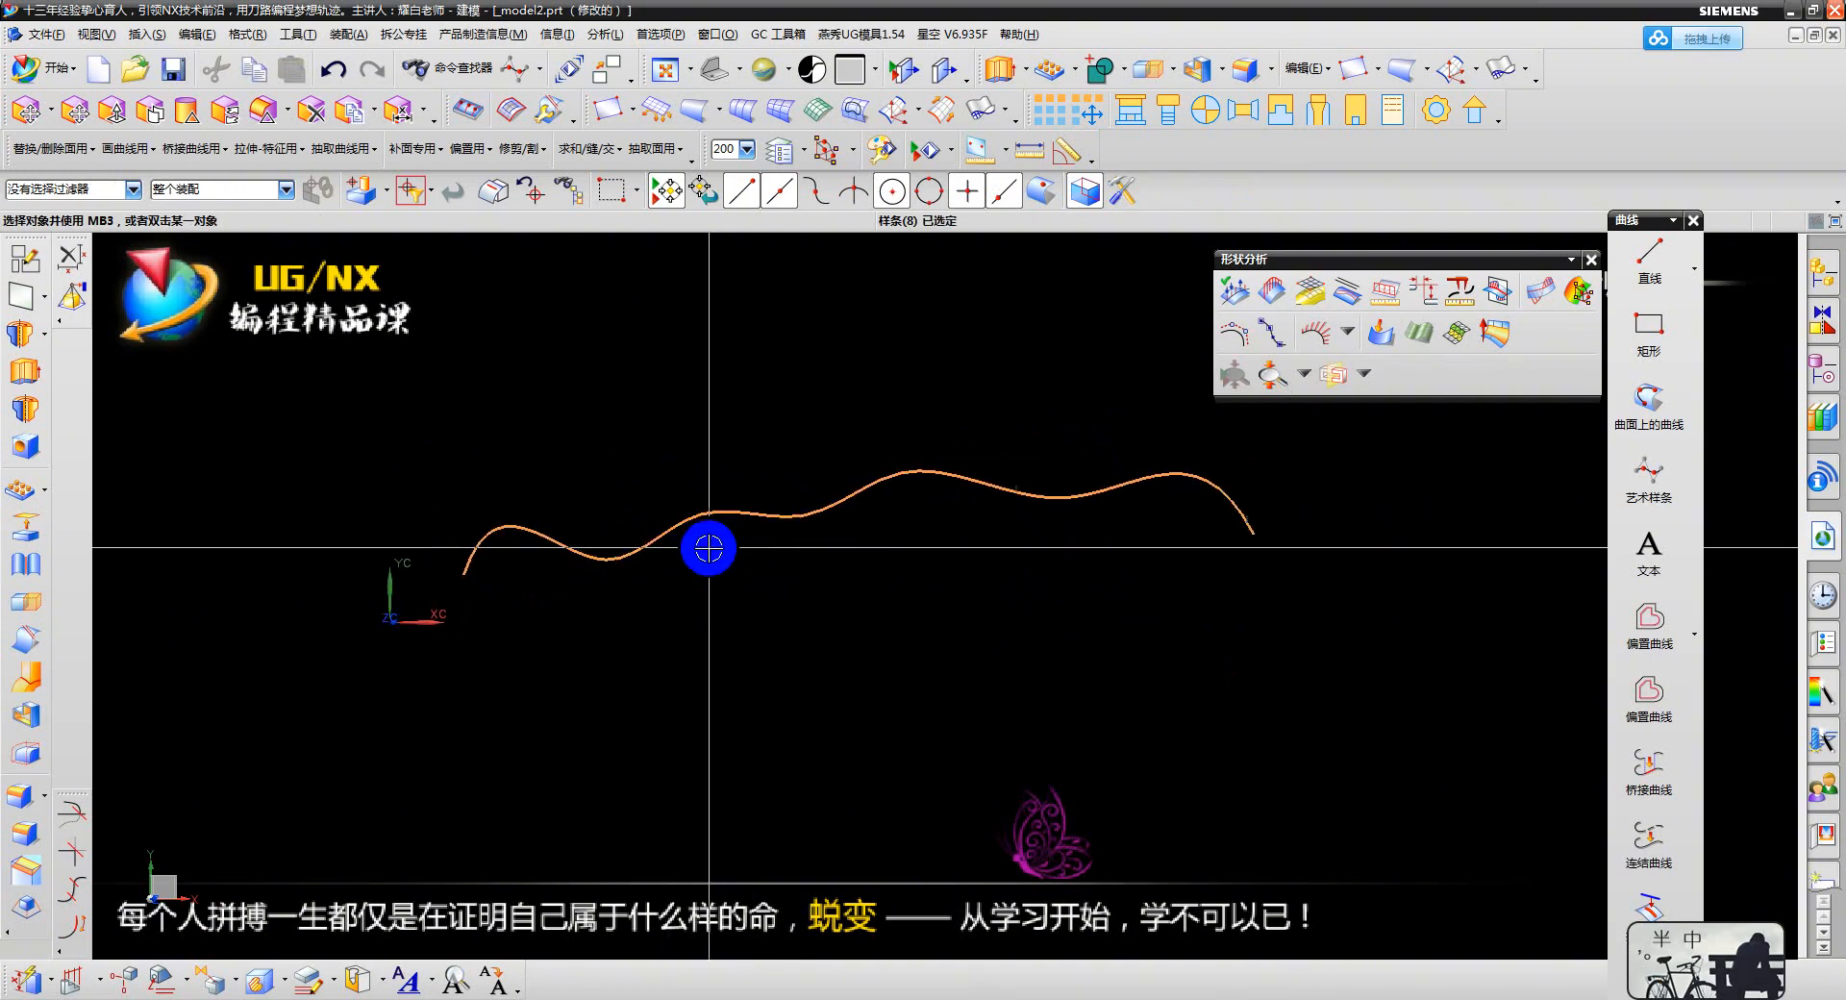
click(805, 525)
key(Delete)
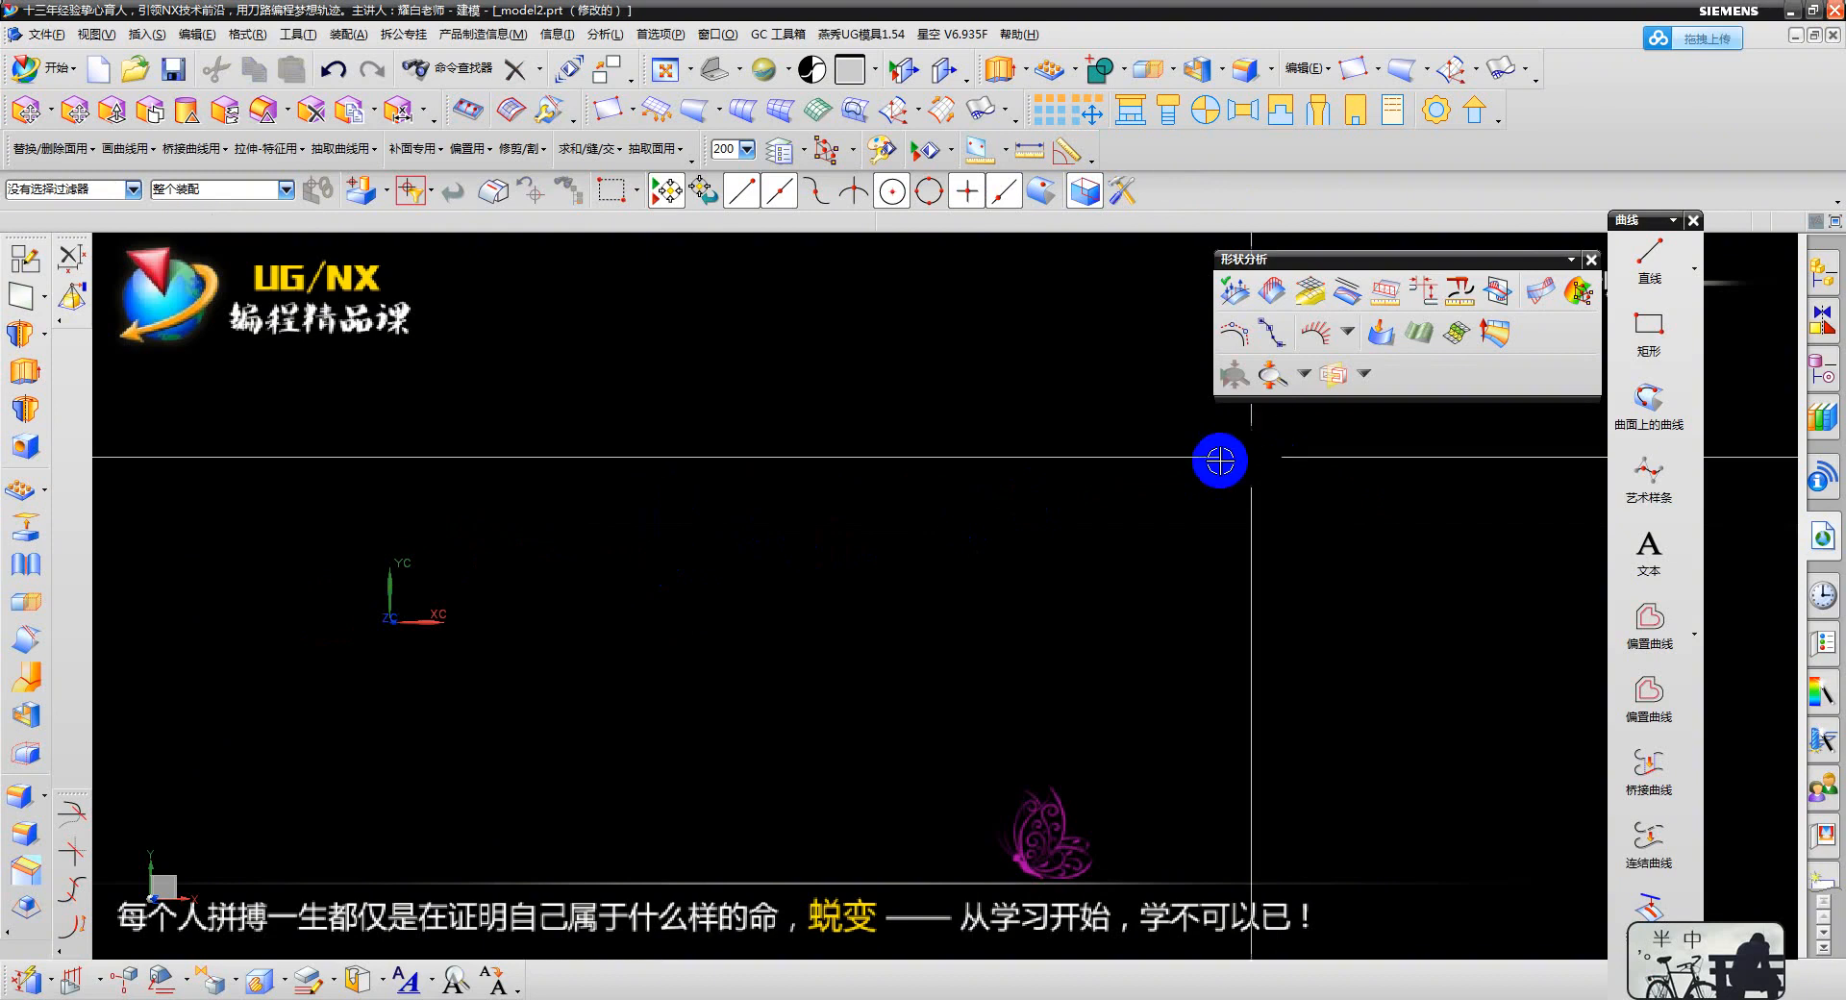
- Draw a degree 3 studio spline through three points with the Closed (封闭的) option turned on
right_click(1422, 470)
click(1297, 465)
click(1642, 475)
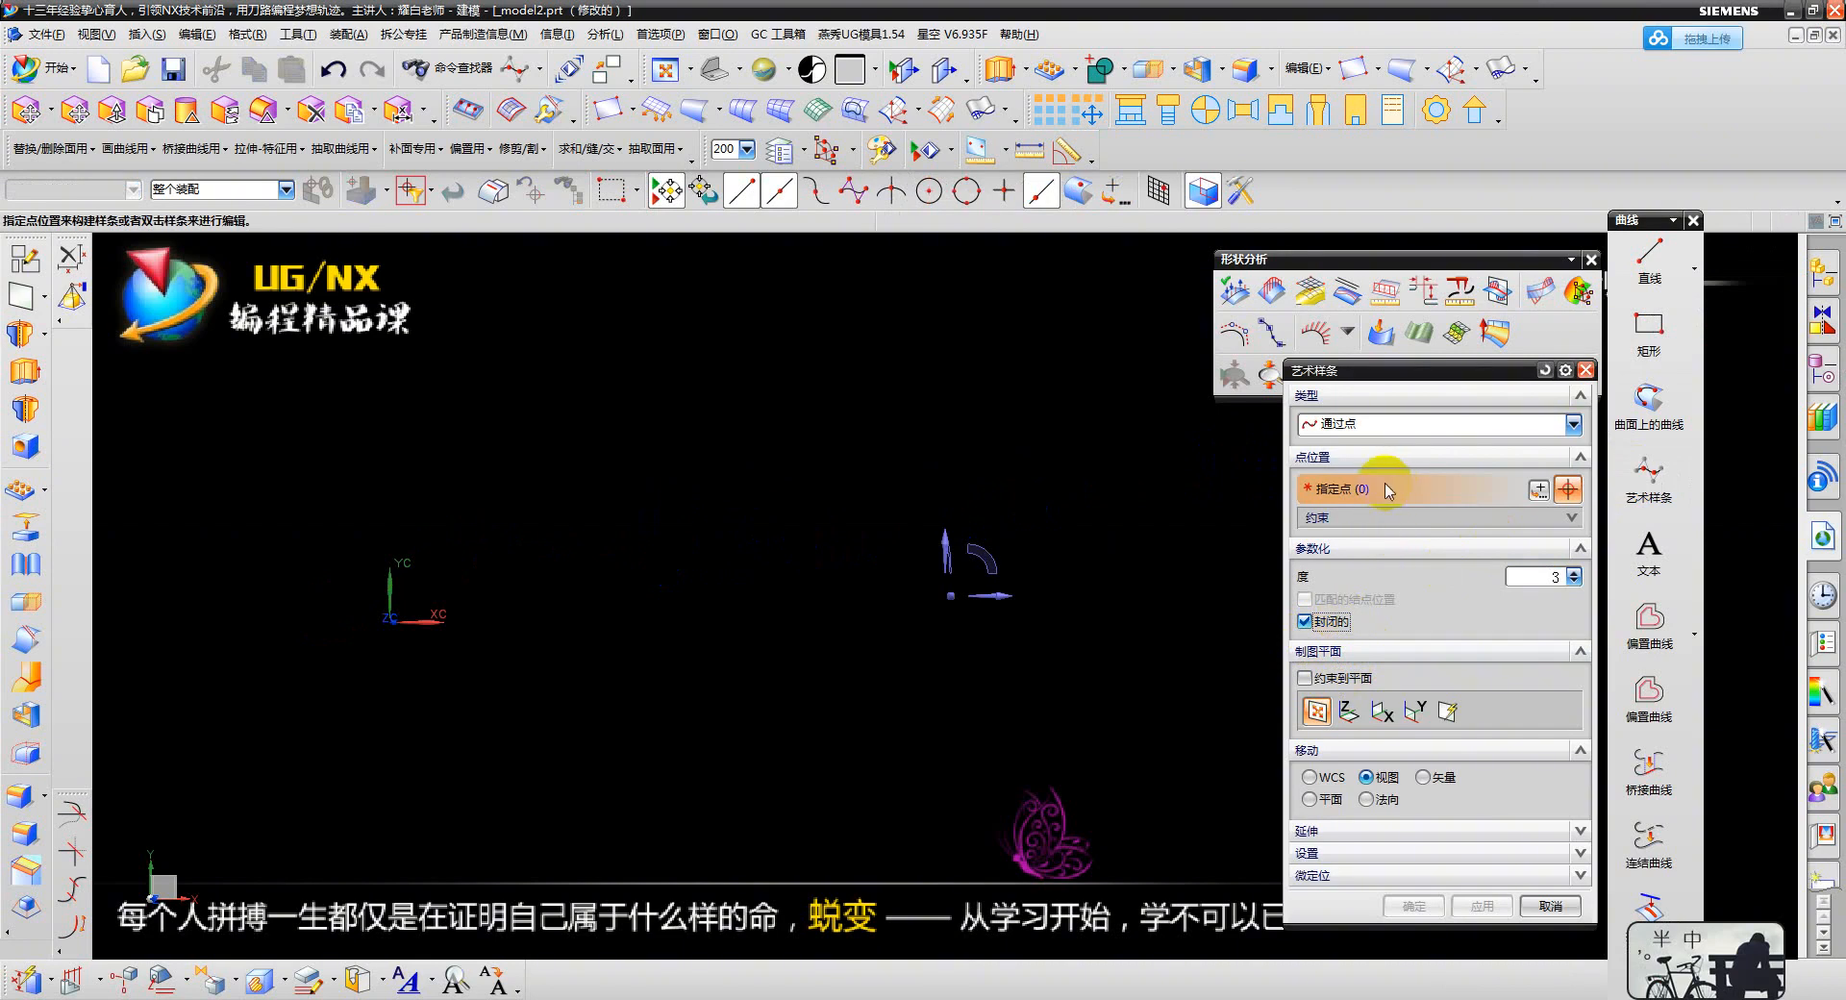
scroll(651, 495, down, 2)
click(626, 483)
click(658, 424)
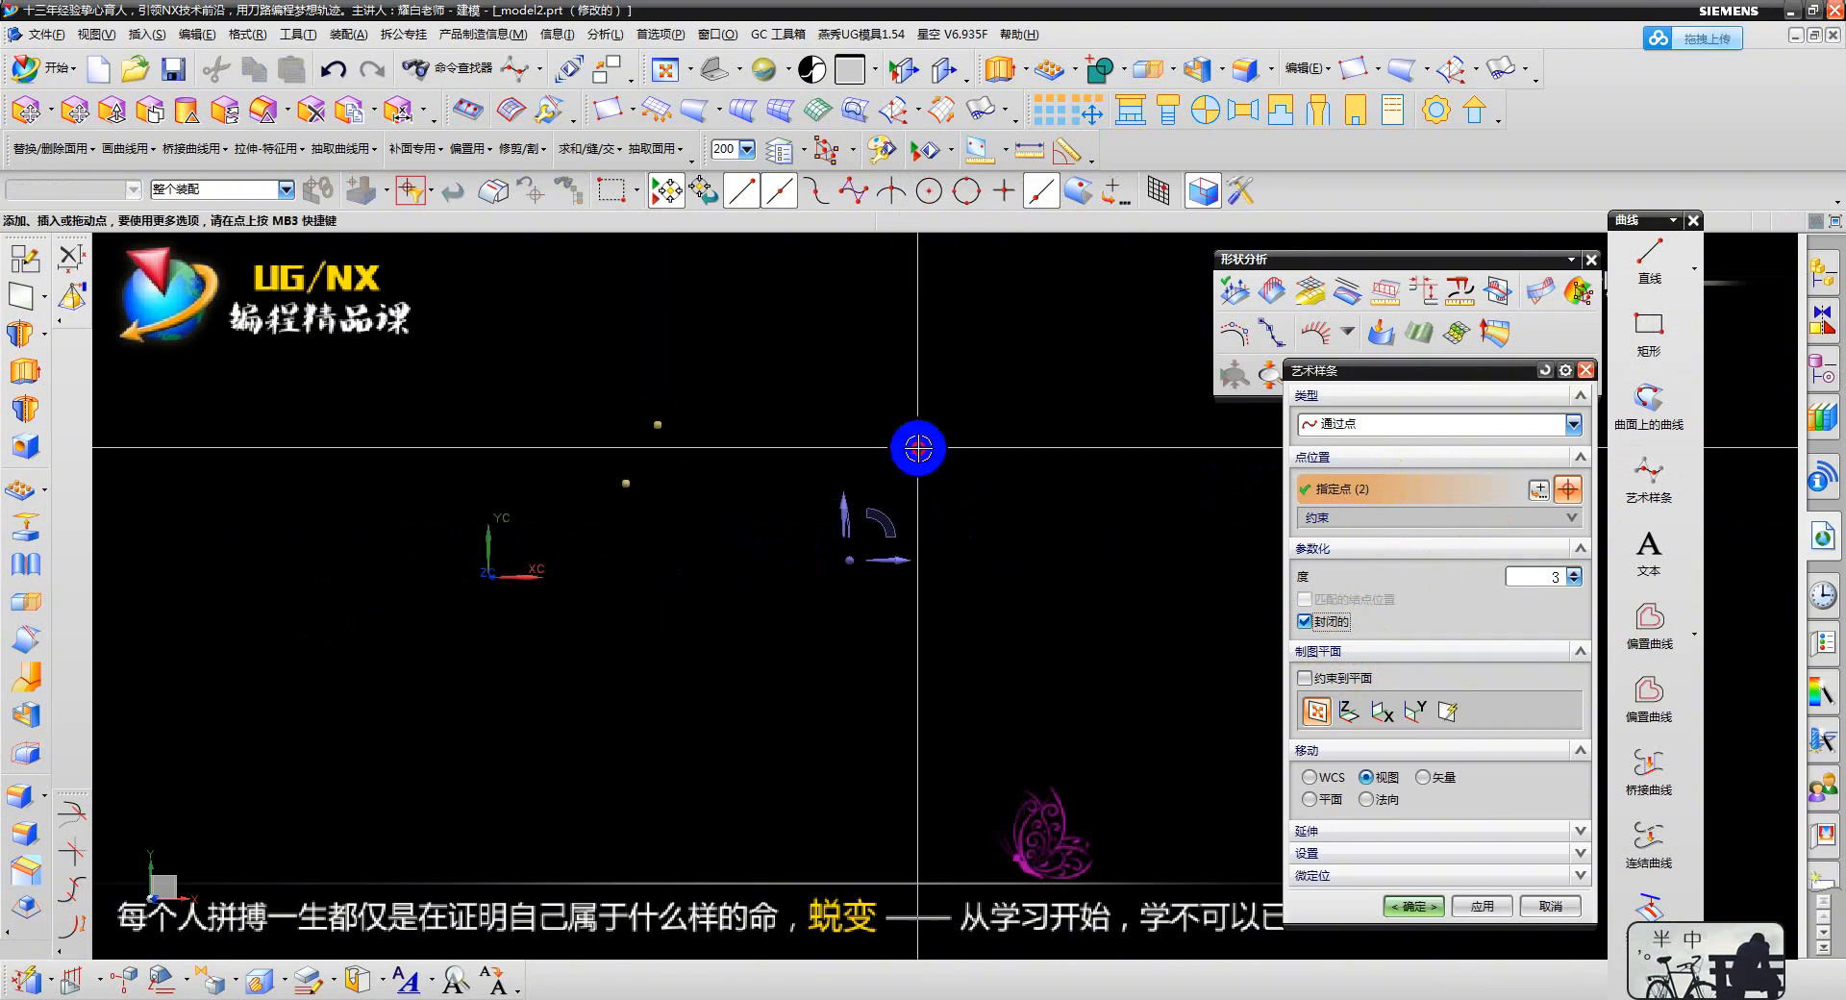
click(918, 448)
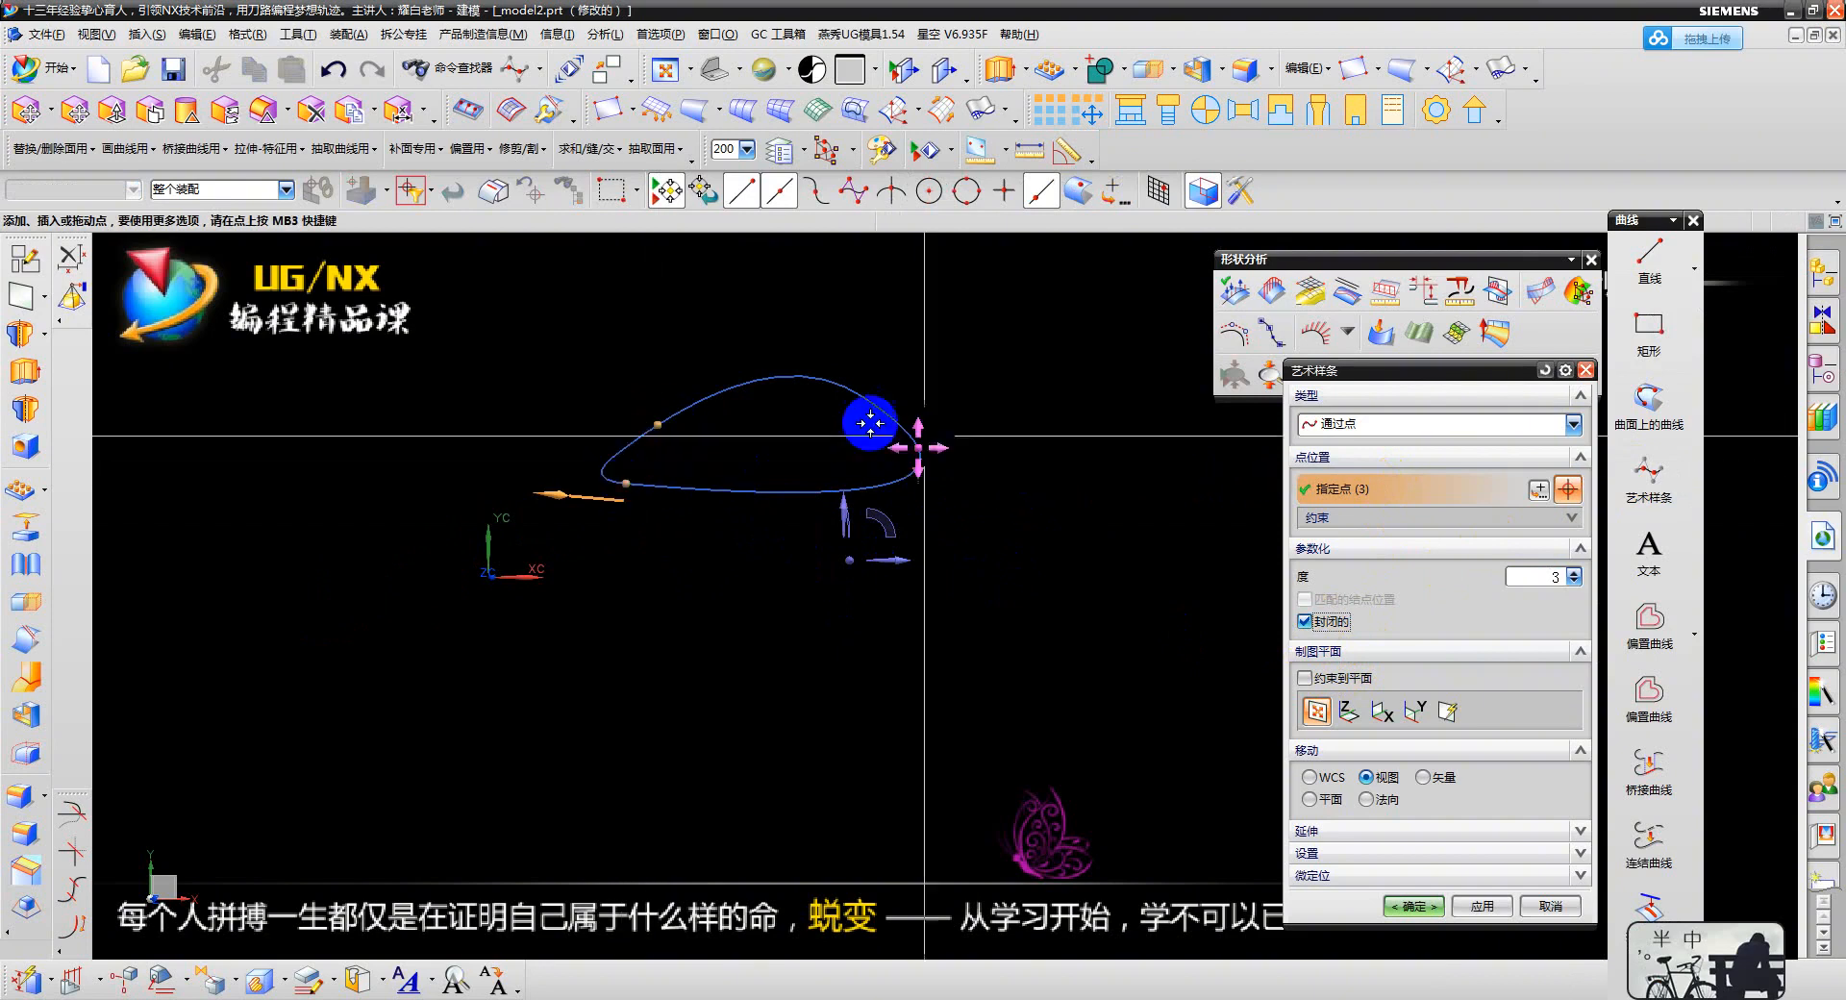
scroll(647, 413, up, 2)
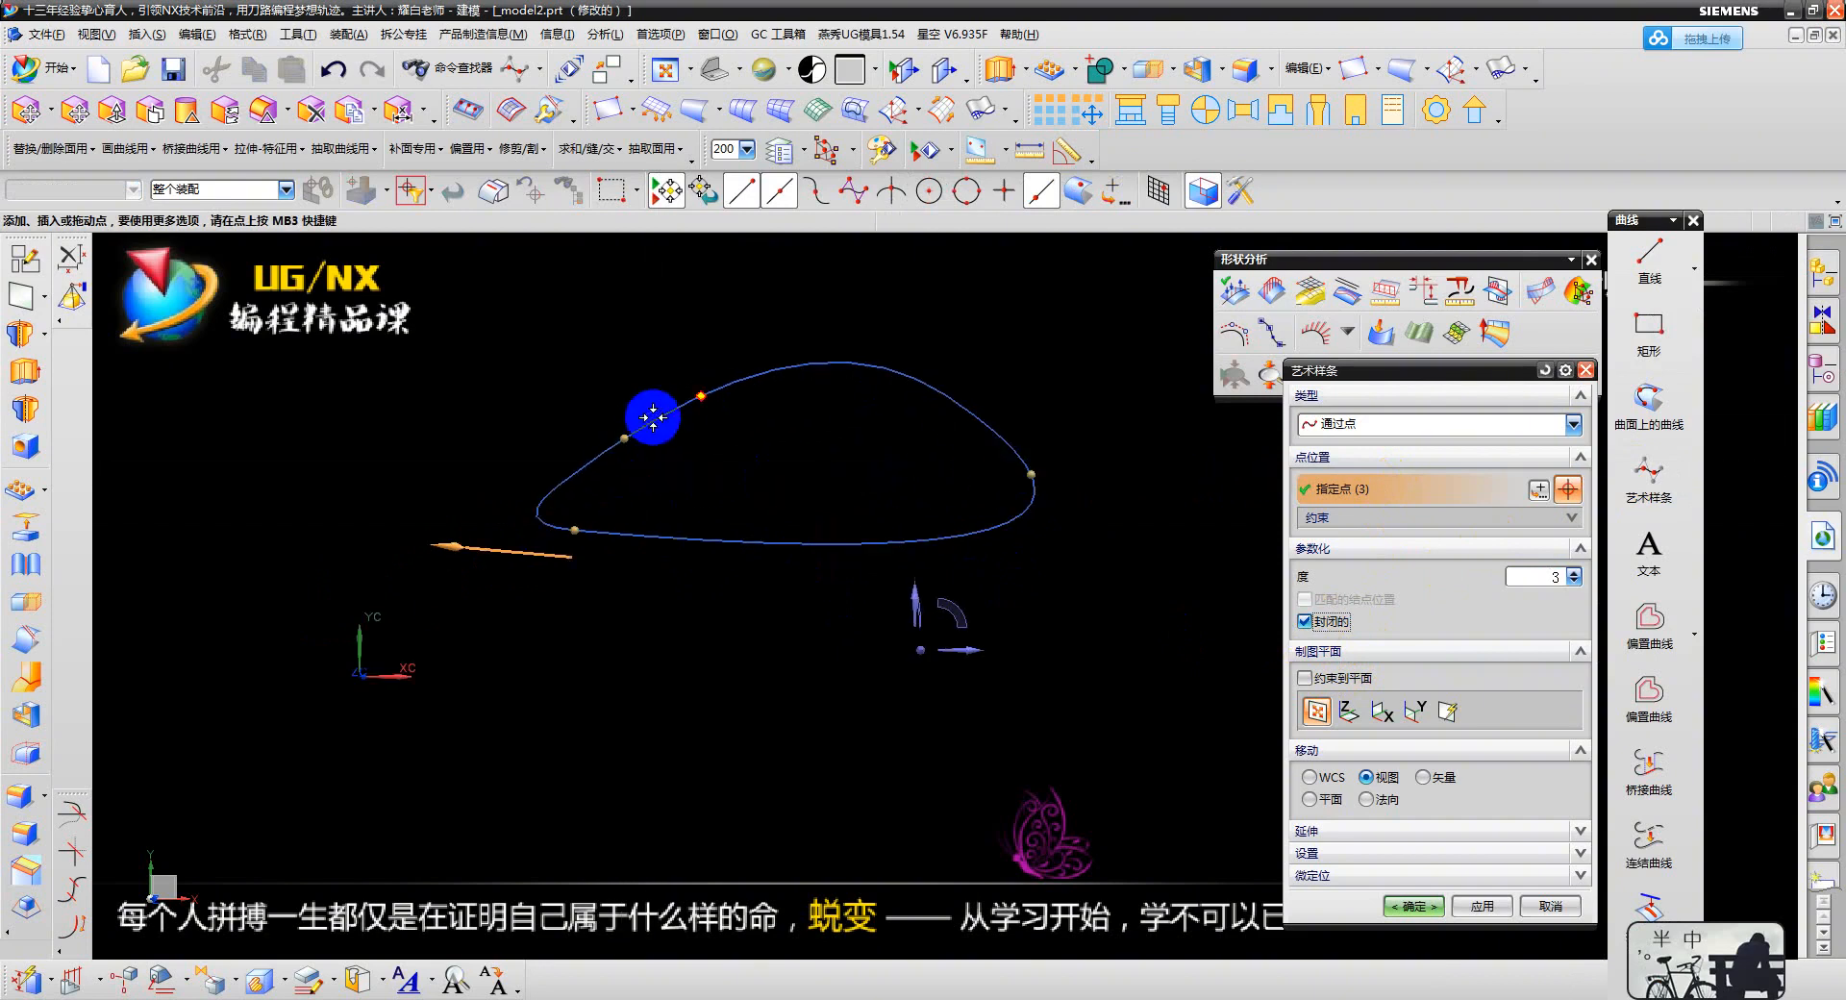
- Turn off the Closed option, try a fourth spline point in a tilted view, and discard the curve
click(1316, 622)
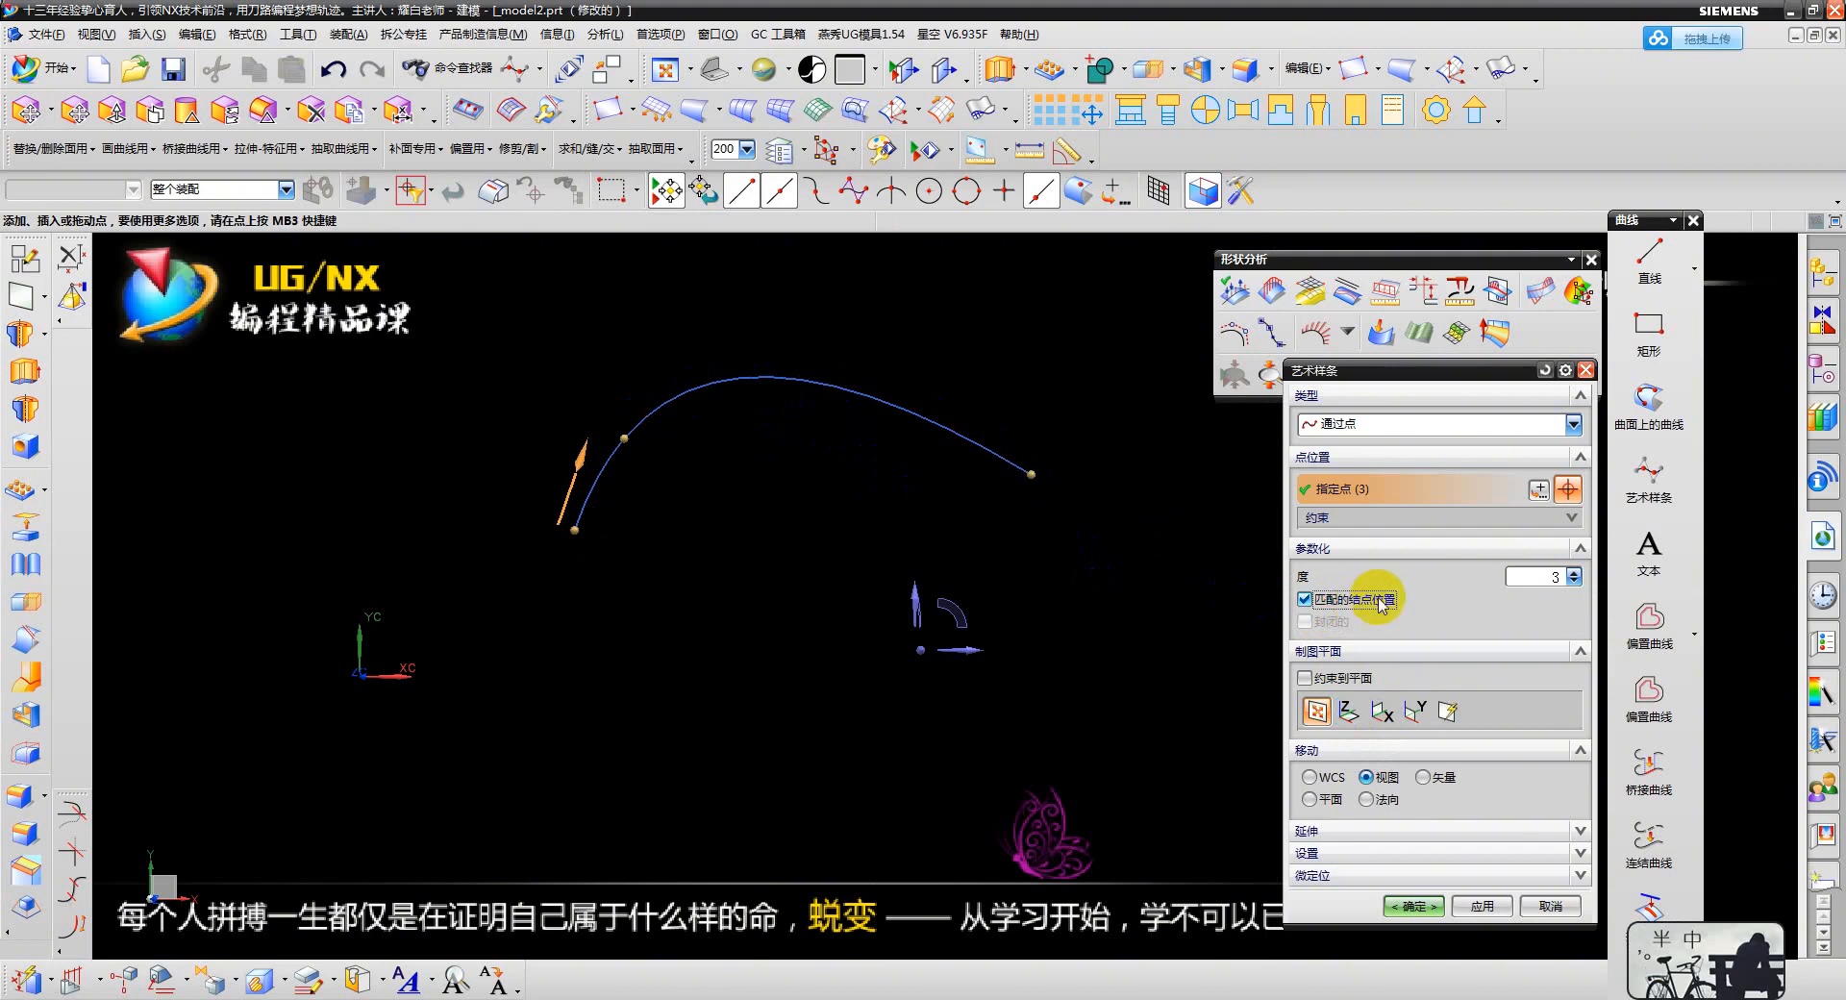
click(1330, 681)
scroll(1067, 600, down, 3)
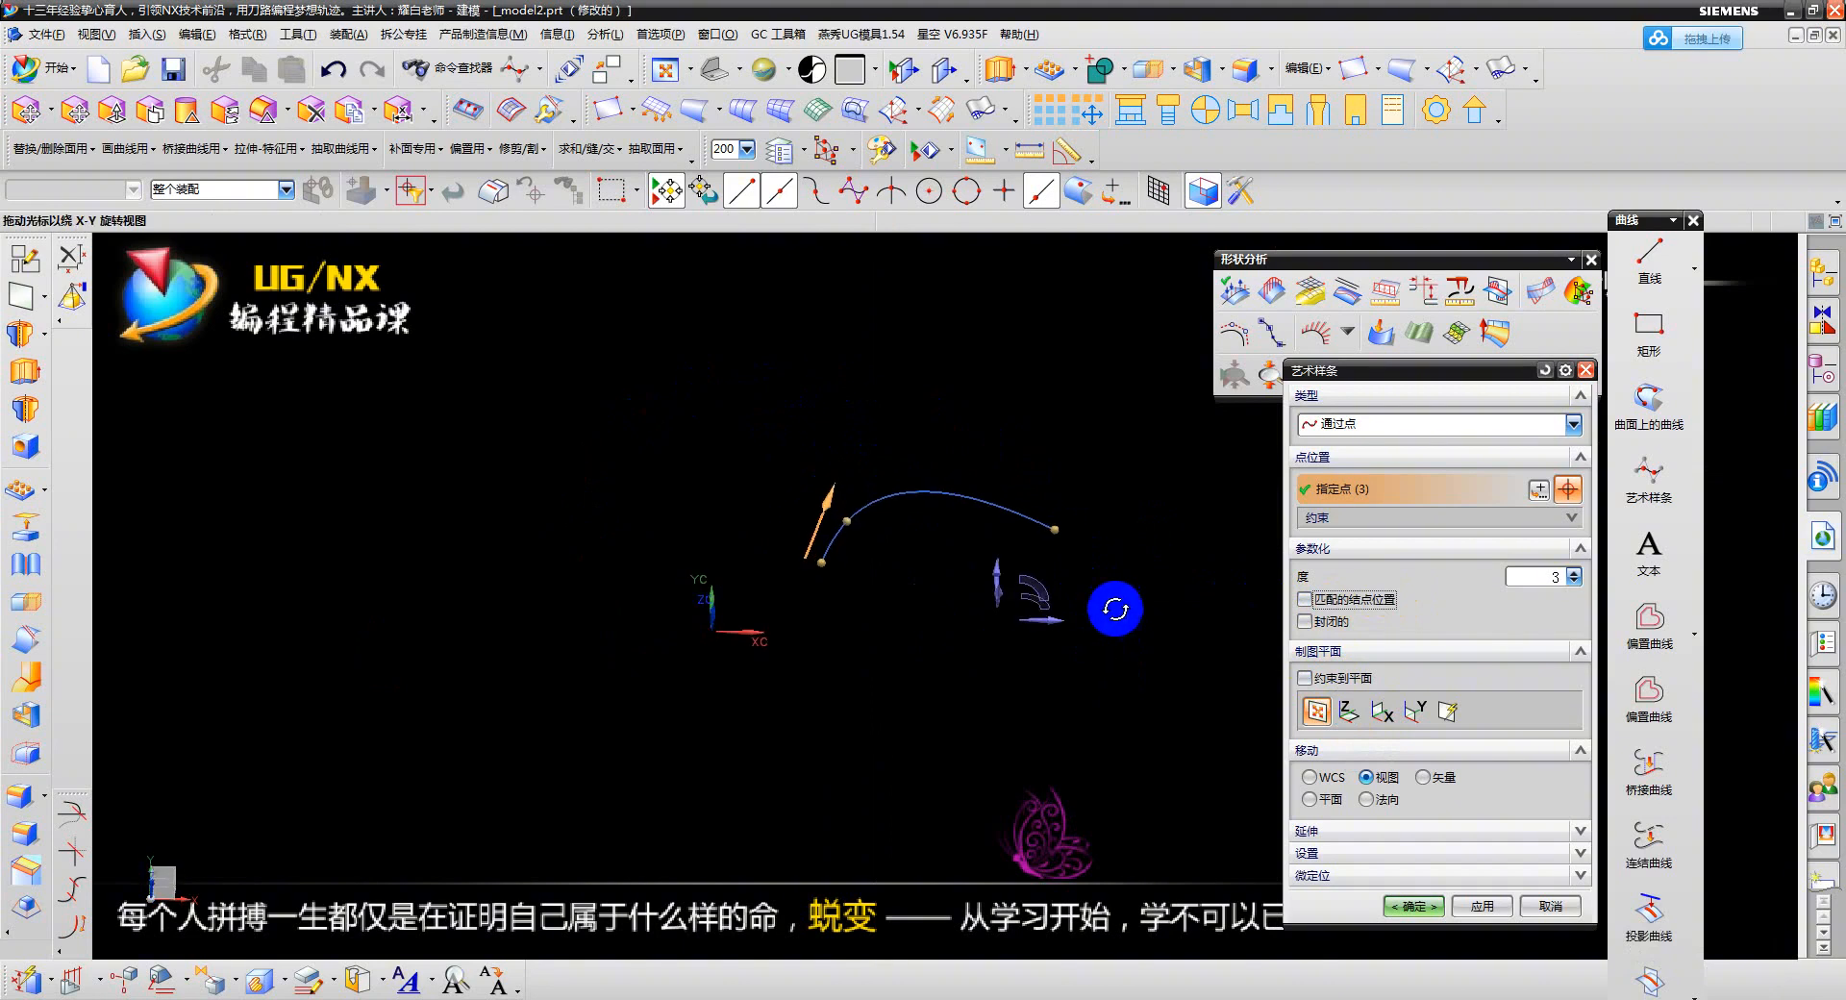
middle_drag(1115, 609, 1119, 659)
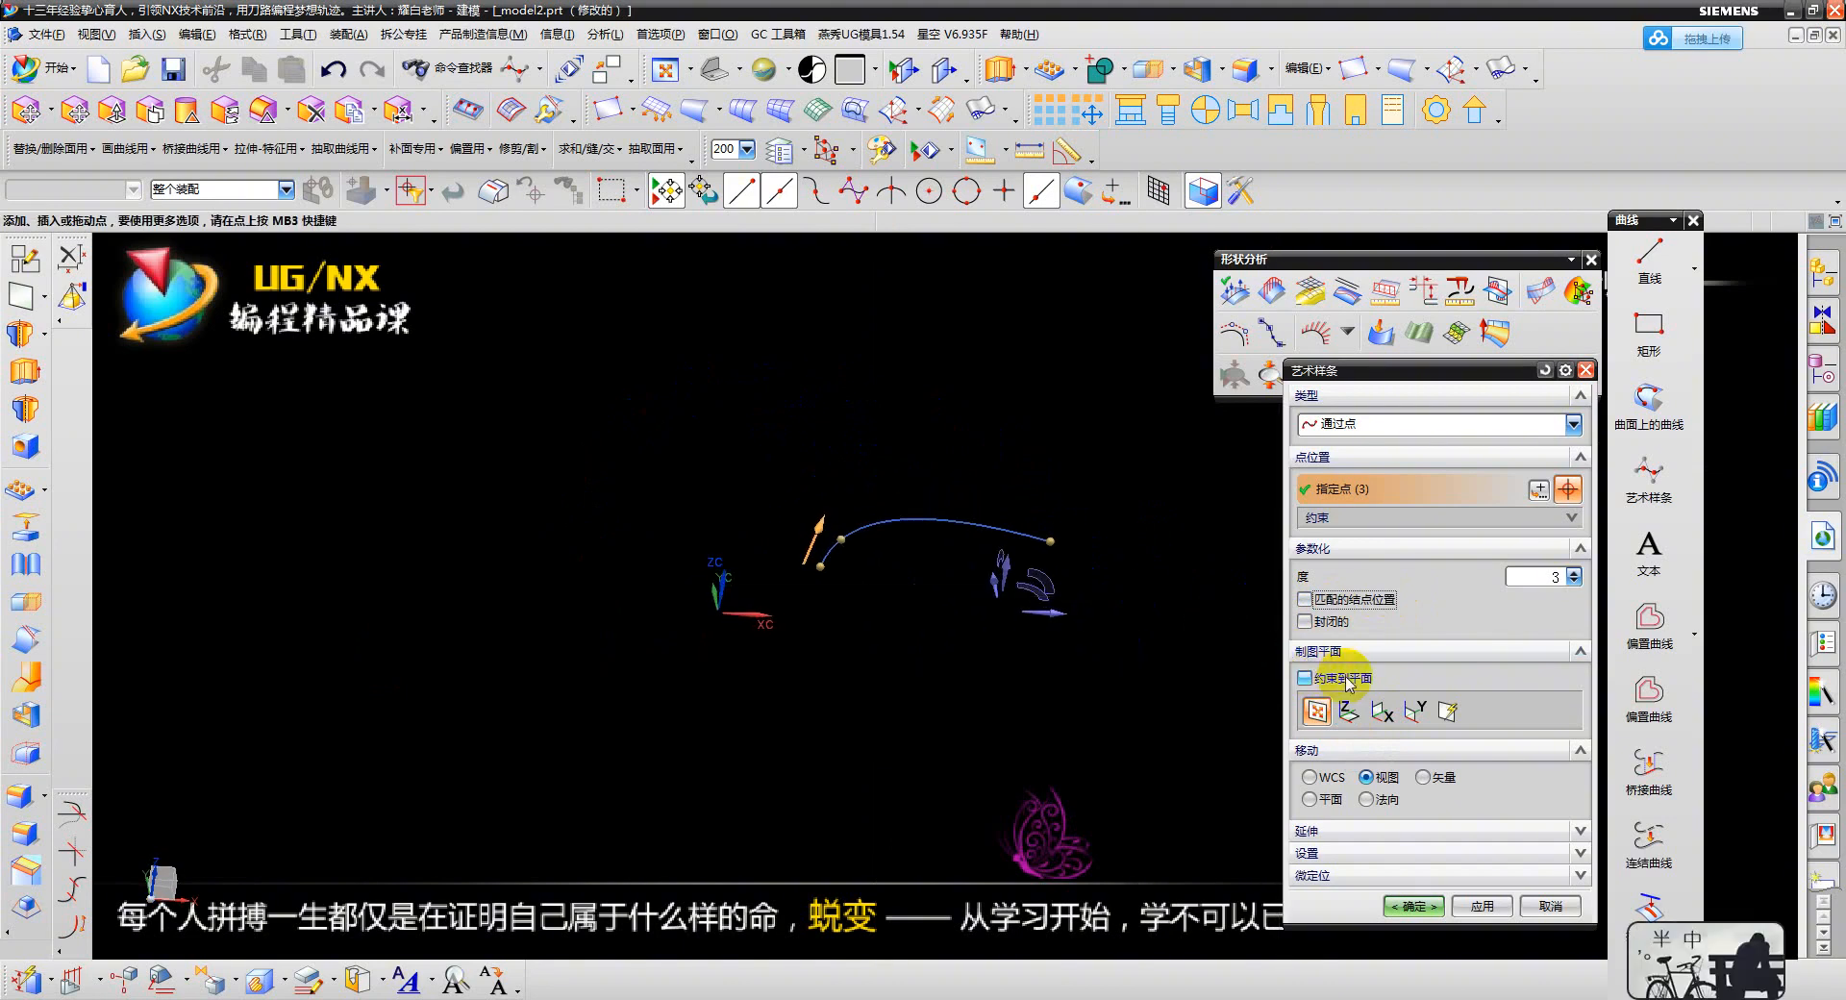
click(898, 670)
scroll(951, 568, up, 4)
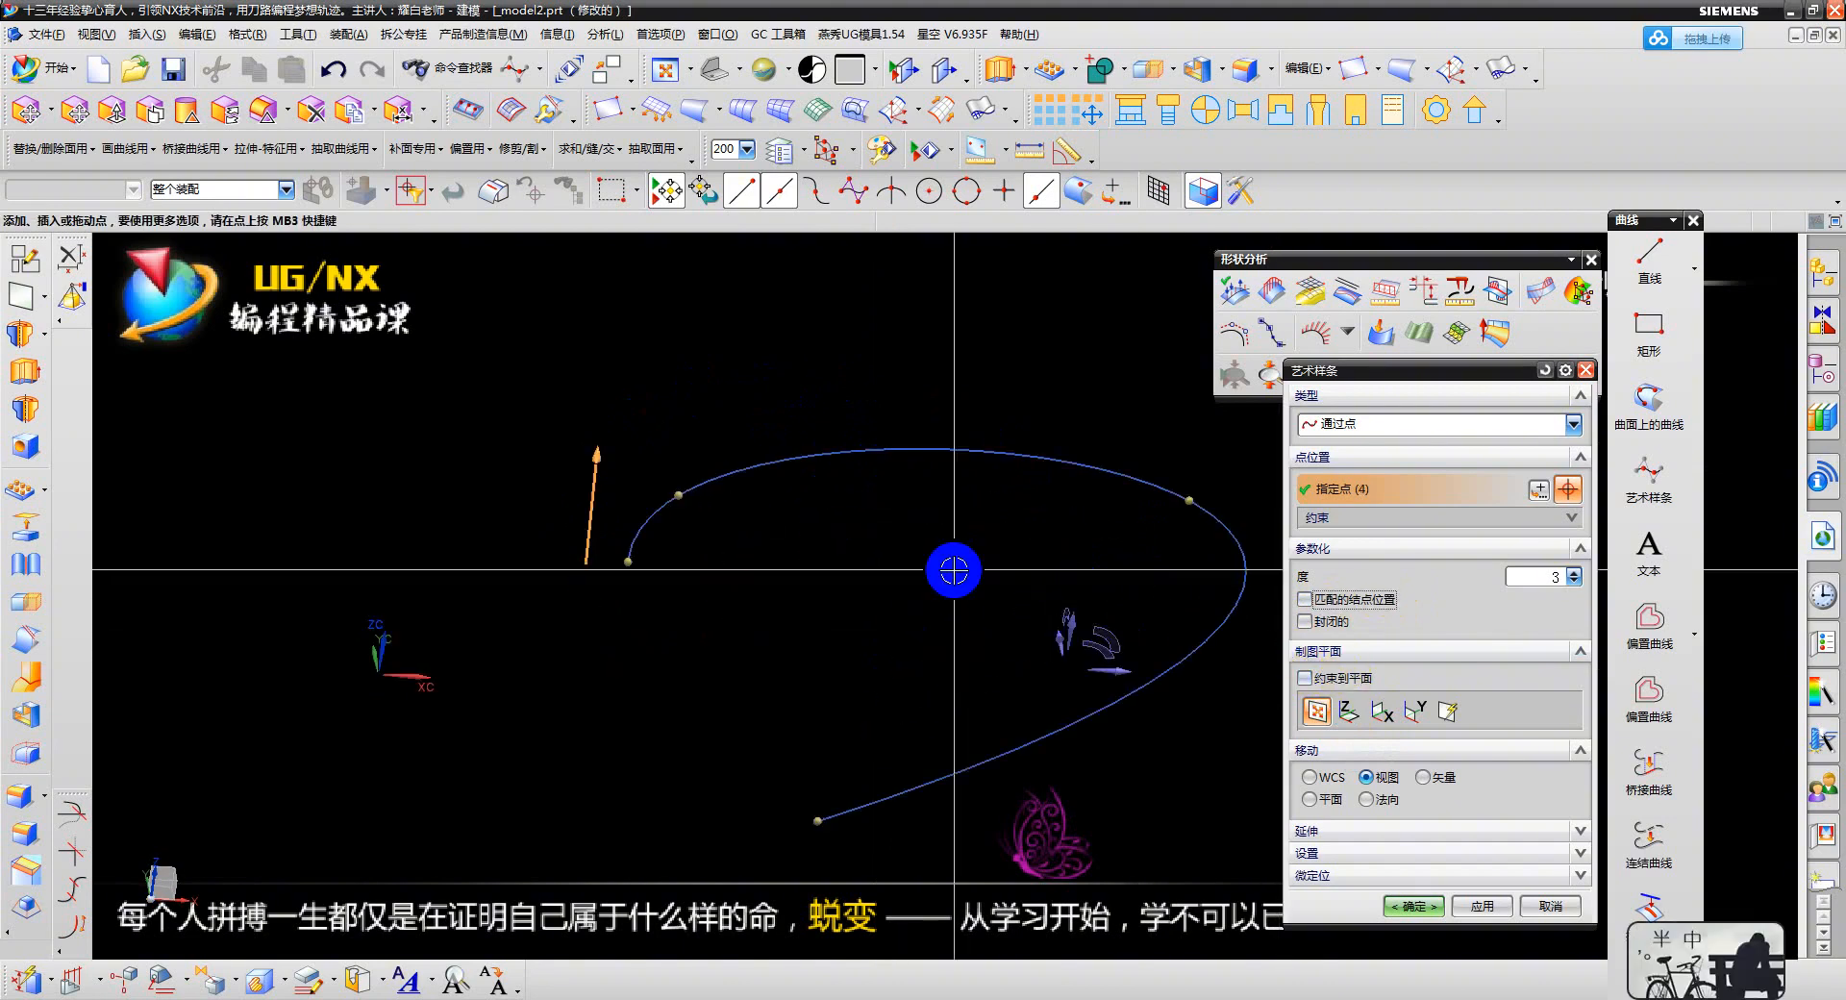
key(Escape)
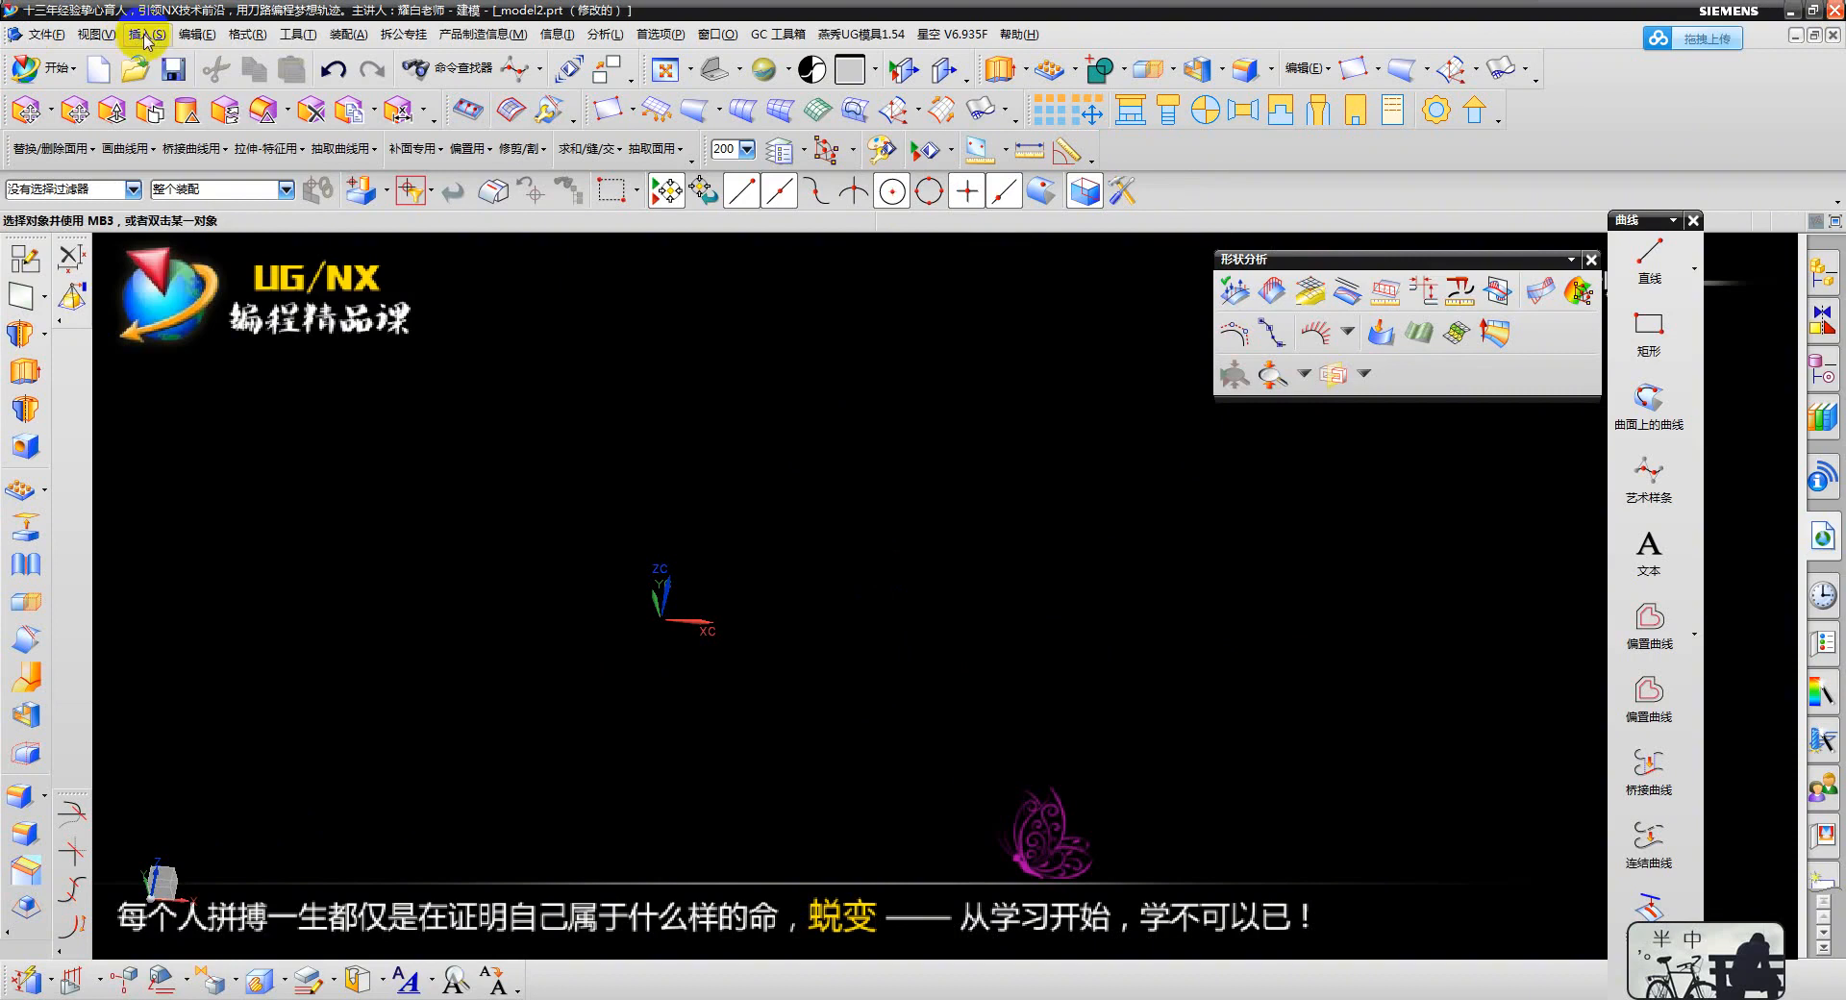
- Create a block 200 mm long, 200 mm wide and 30 mm high at the origin
click(147, 35)
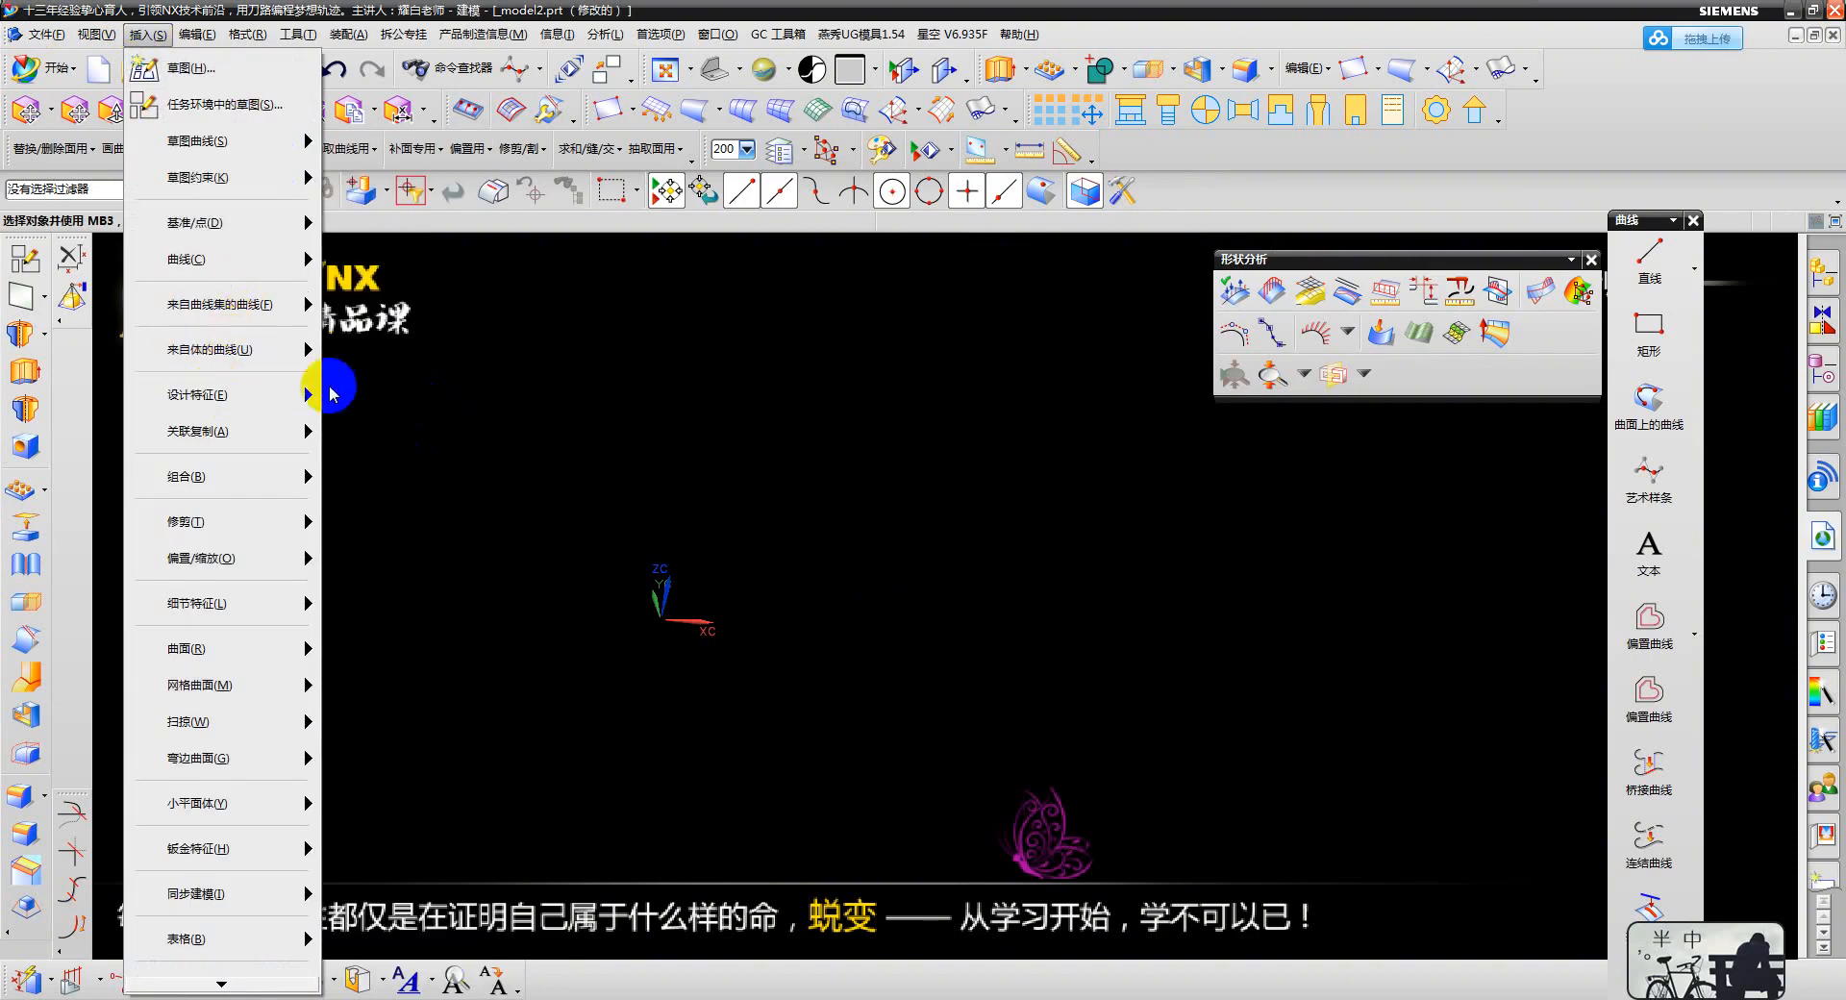
click(412, 470)
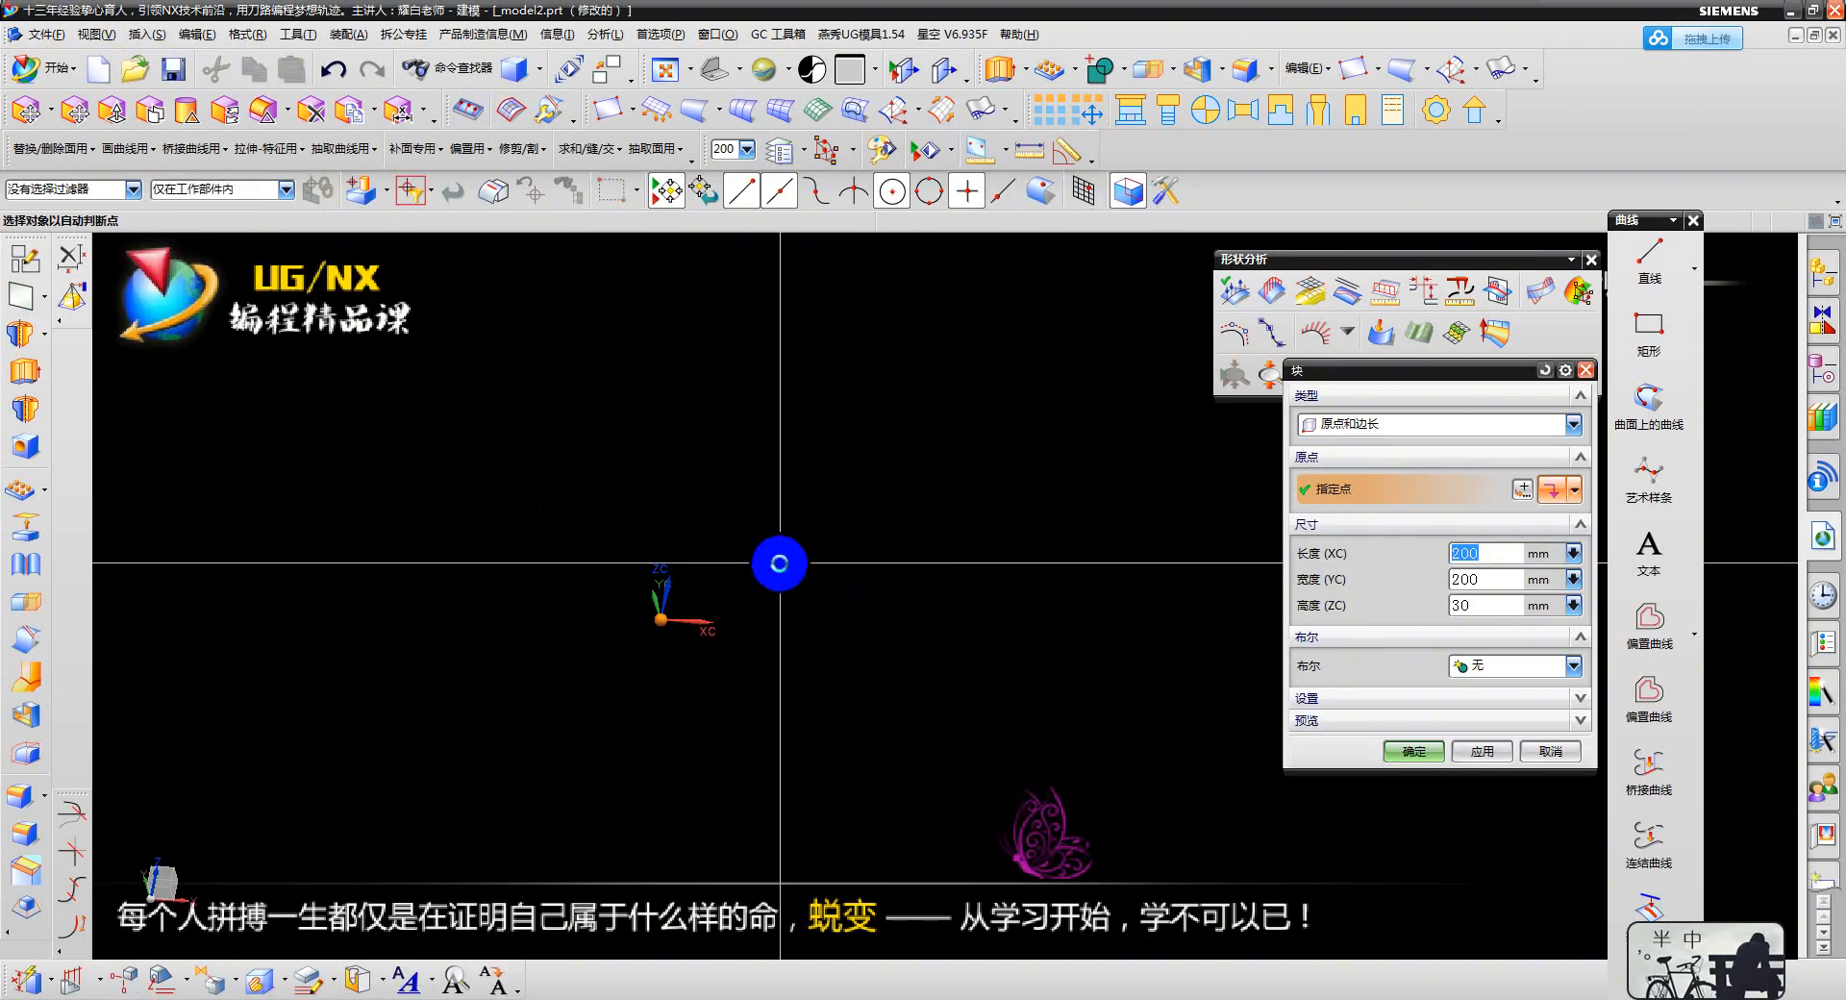
middle_click(775, 562)
middle_drag(775, 568, 979, 615)
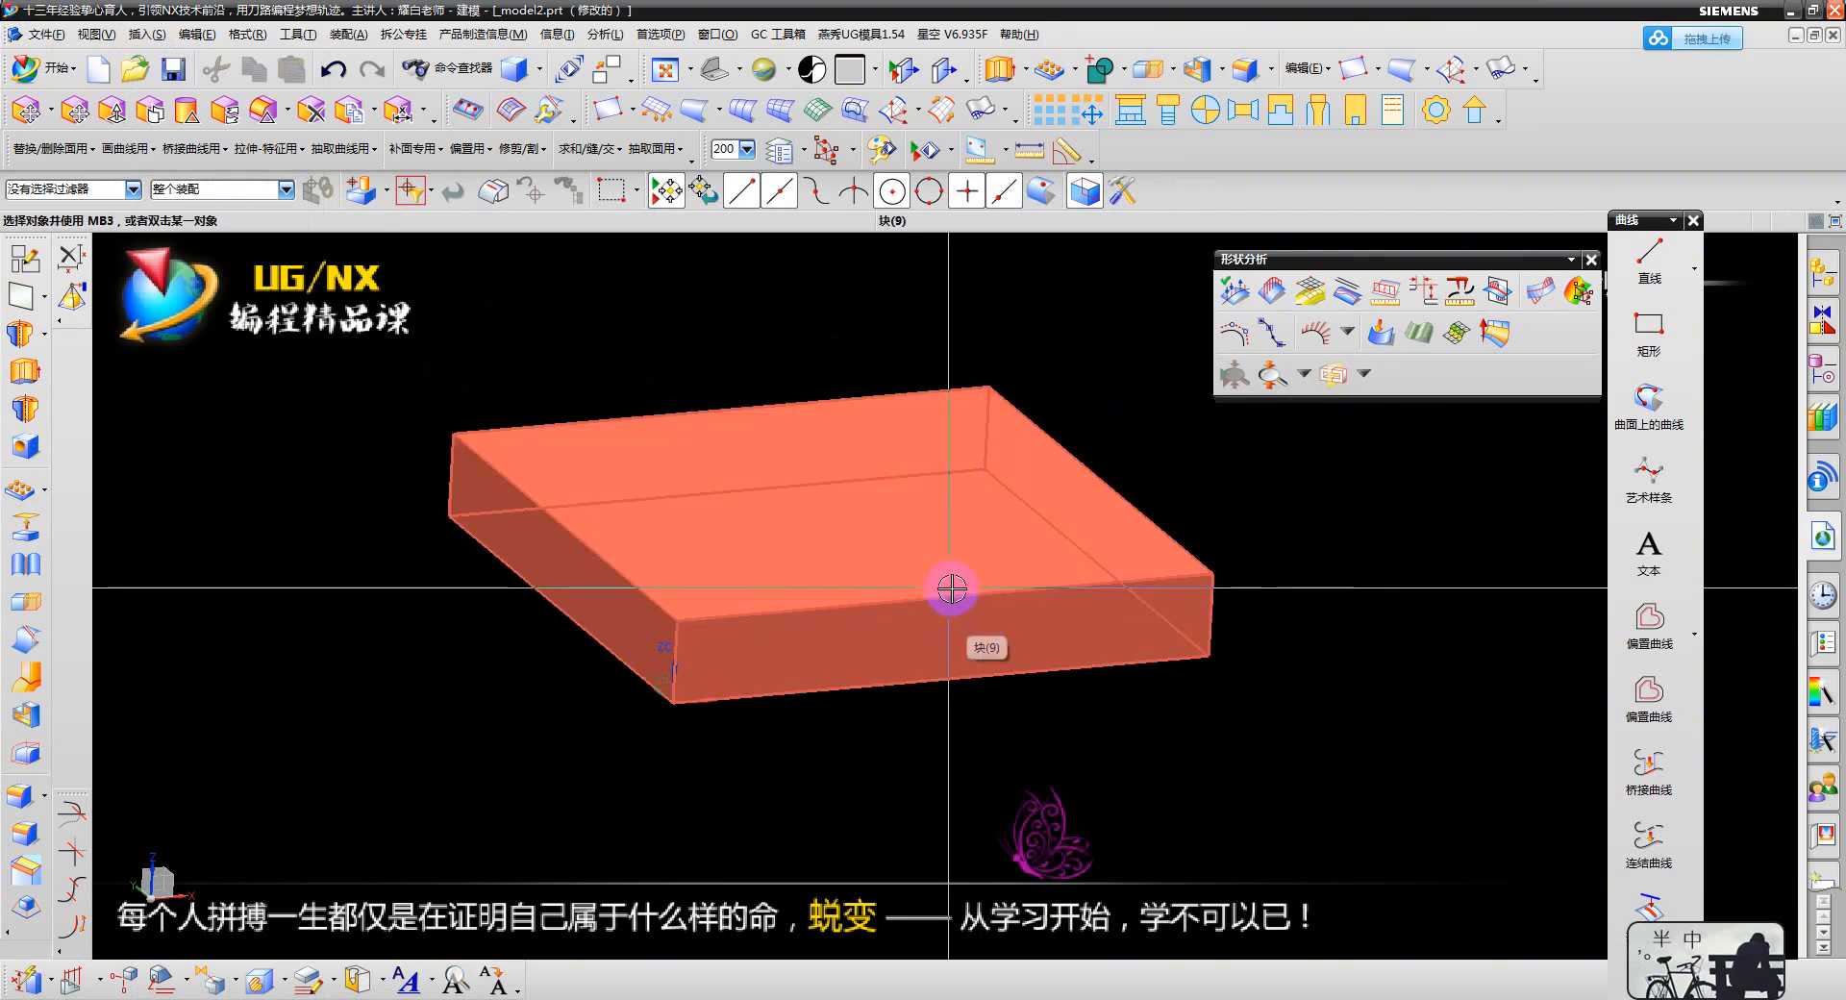
middle_drag(955, 589, 1048, 615)
- Place four degree 3 studio spline points: one bottom corner, the top face, the front face and the opposite bottom corner, with point-on-face snapping enabled
click(1655, 471)
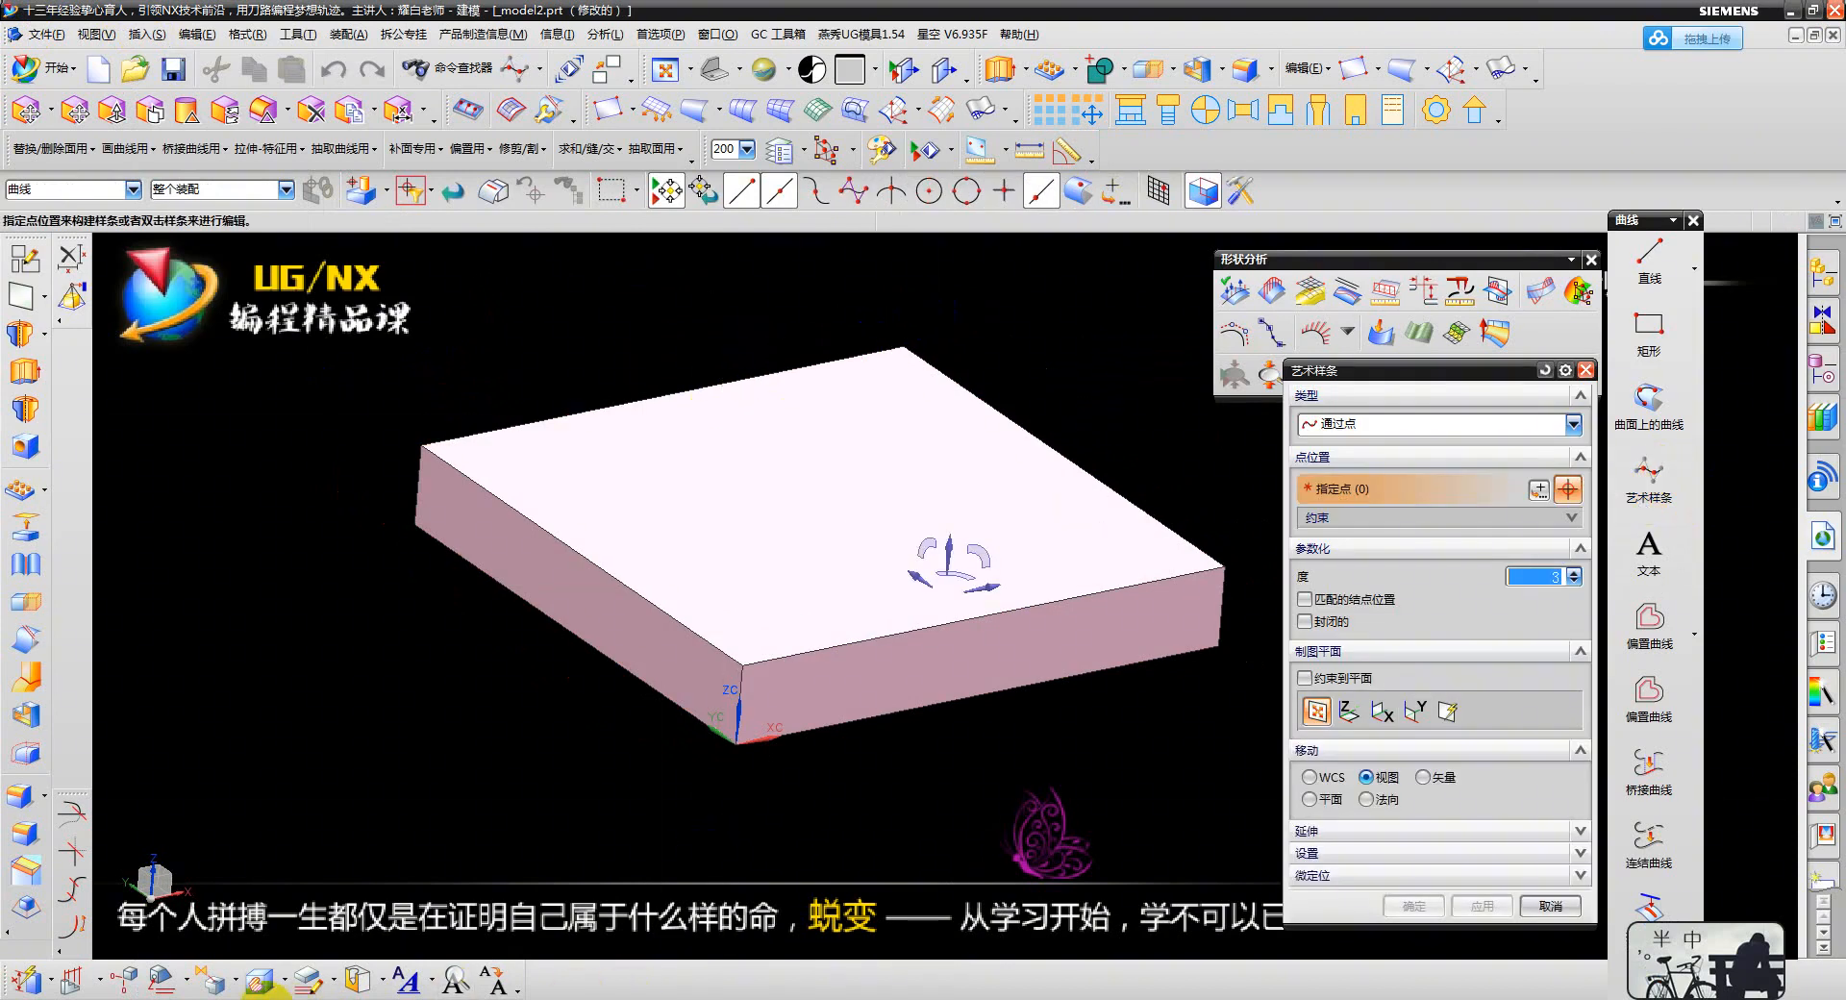
click(264, 999)
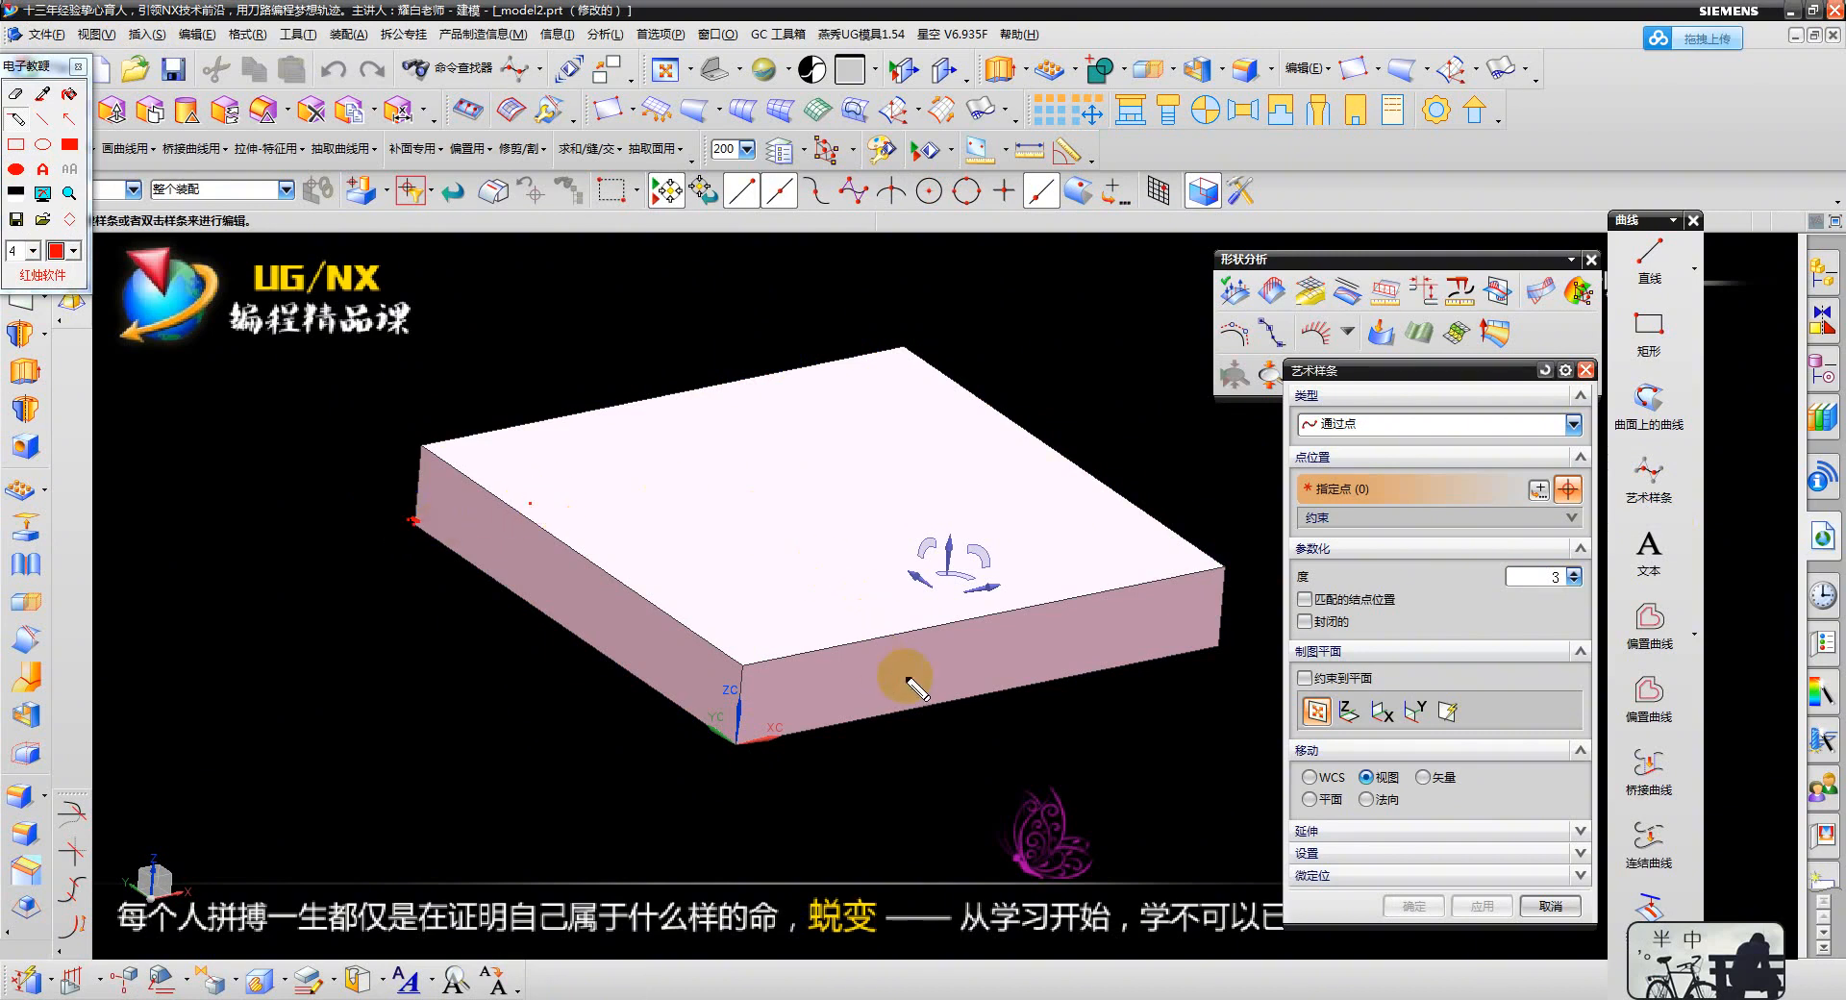
click(83, 67)
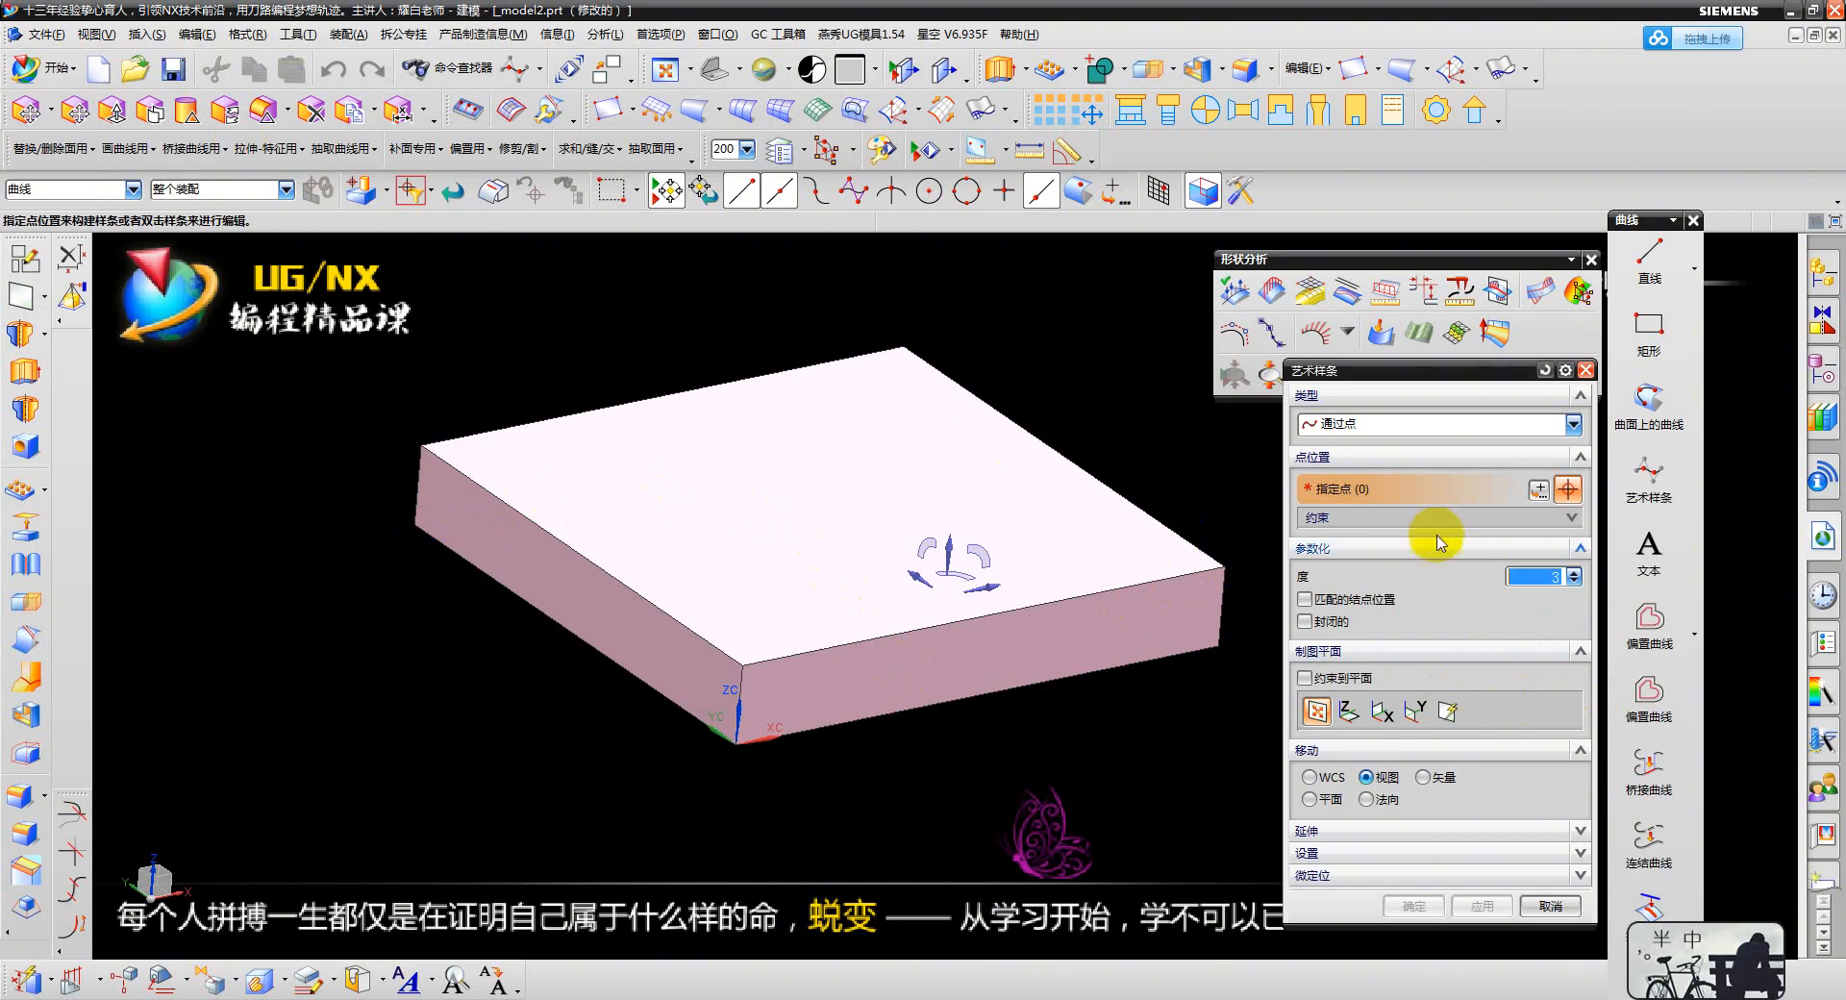
click(409, 525)
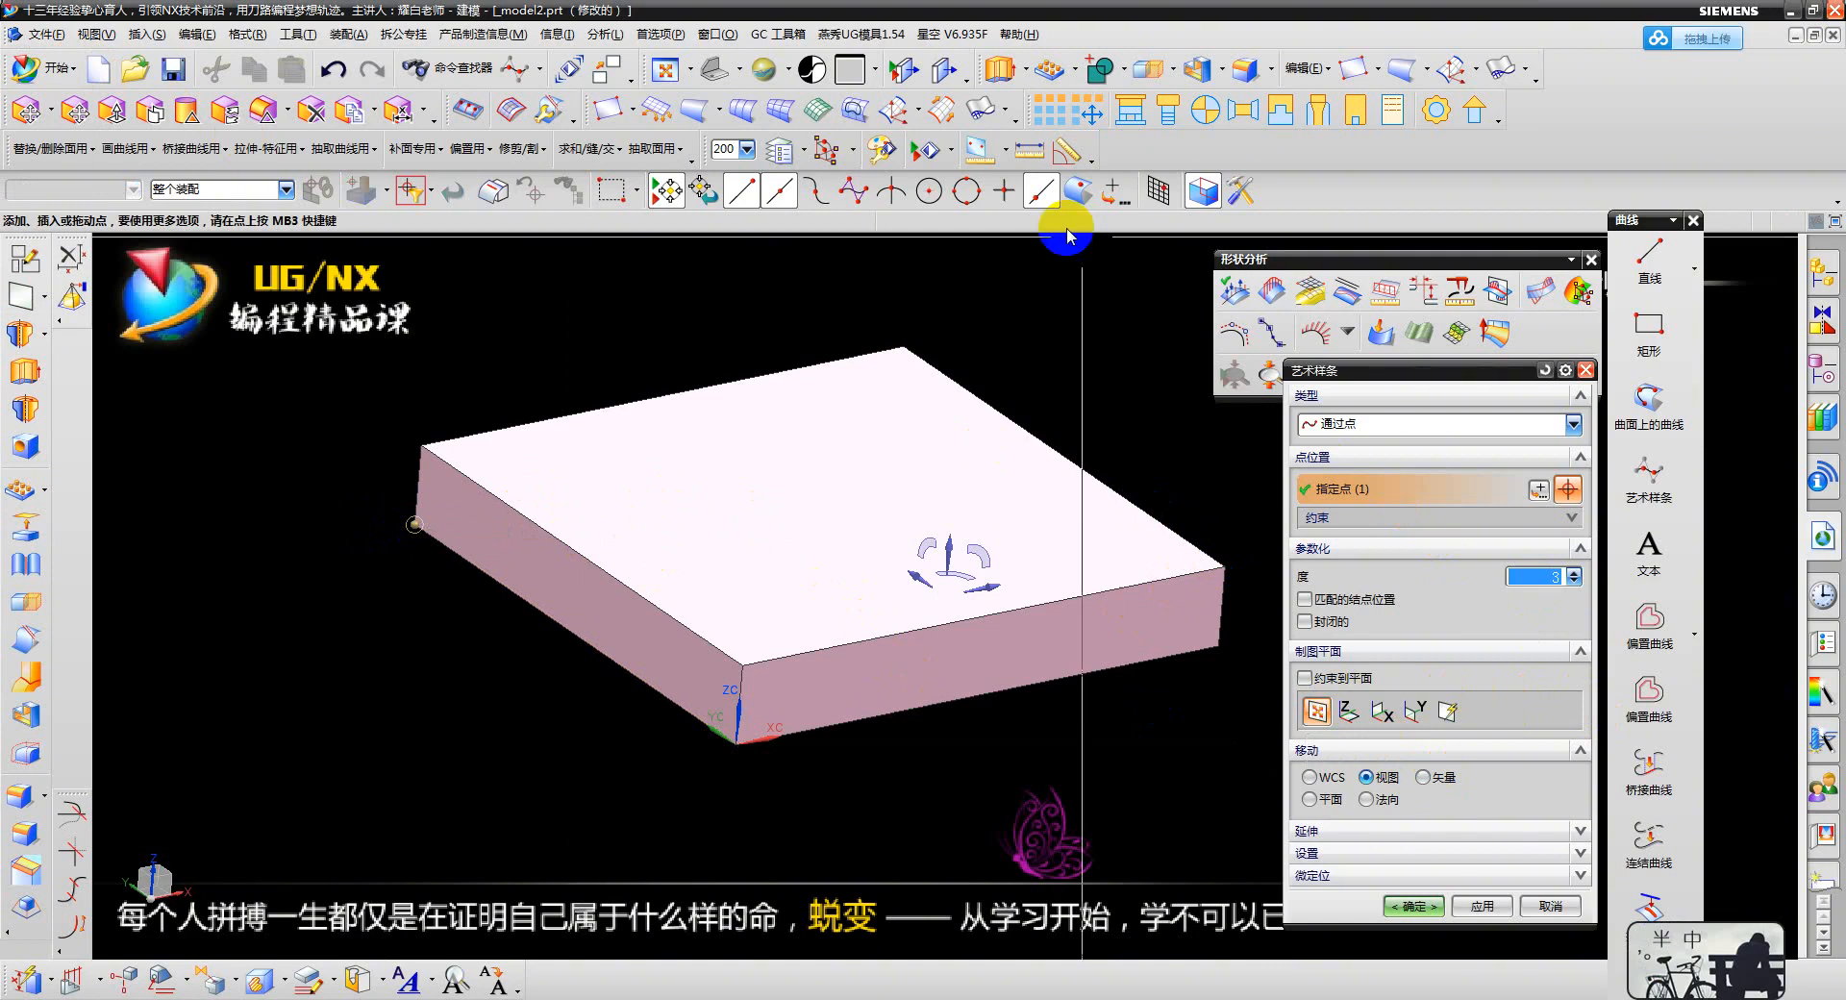
click(758, 574)
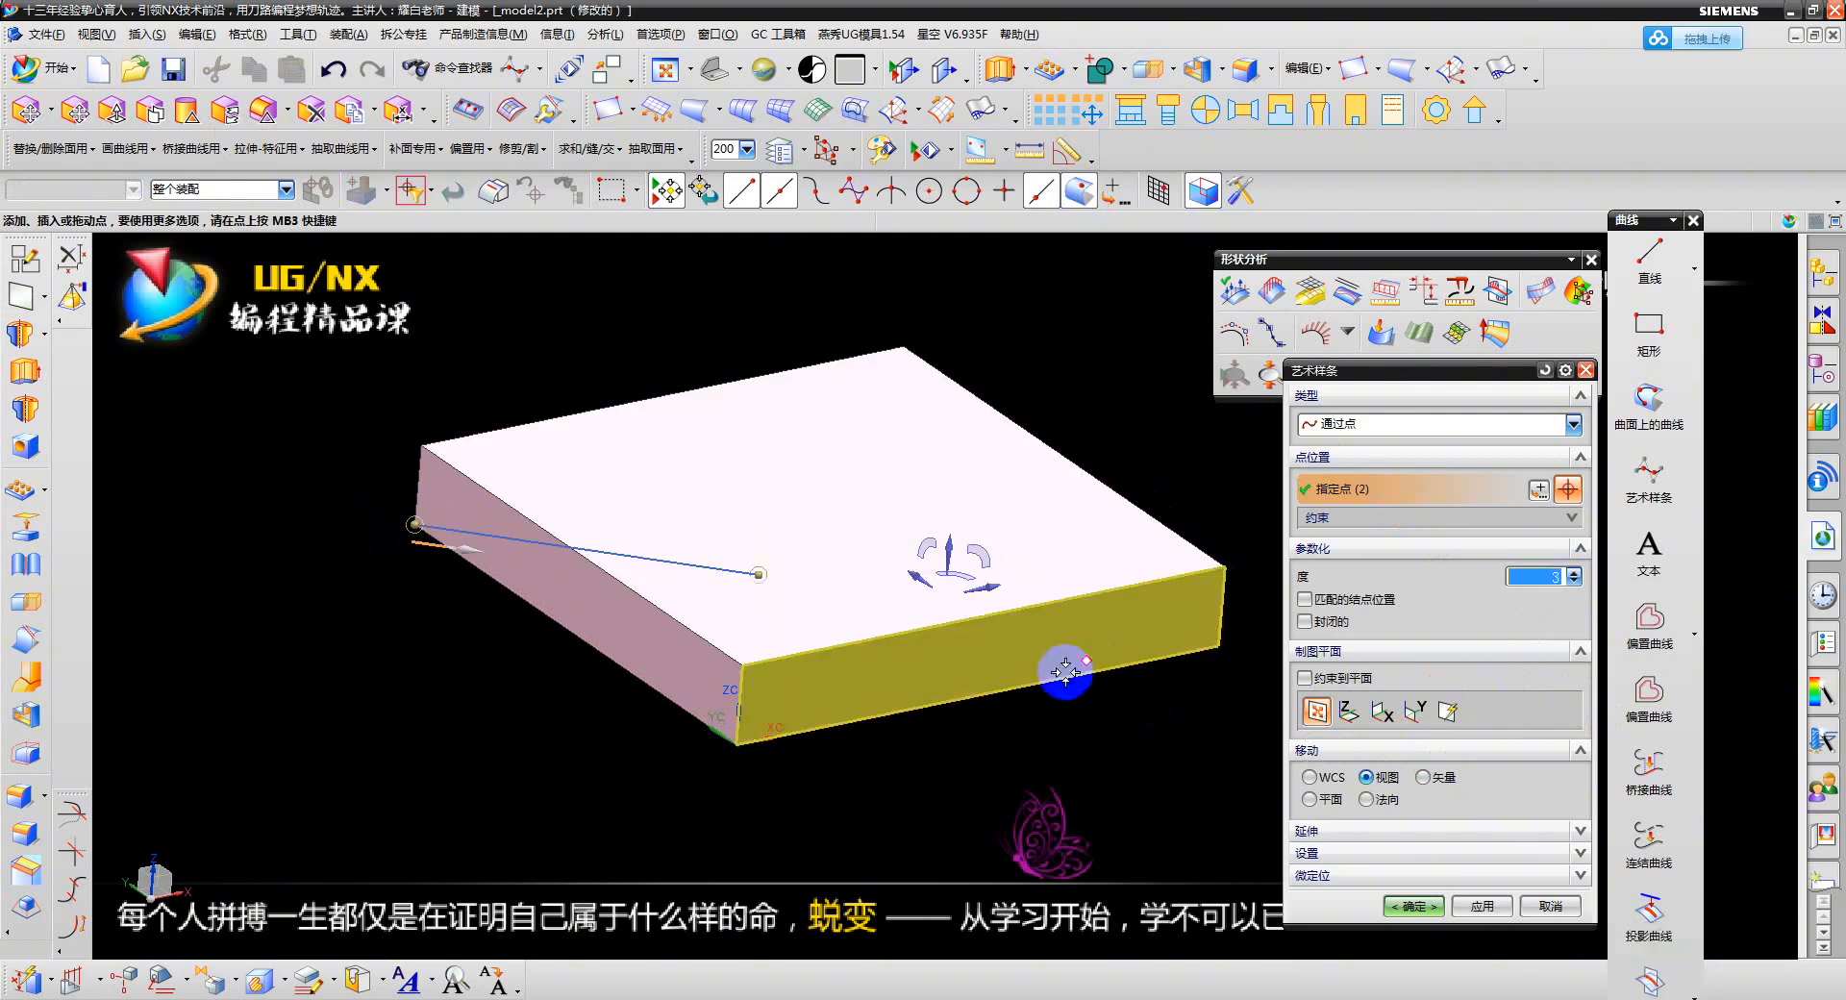
click(997, 644)
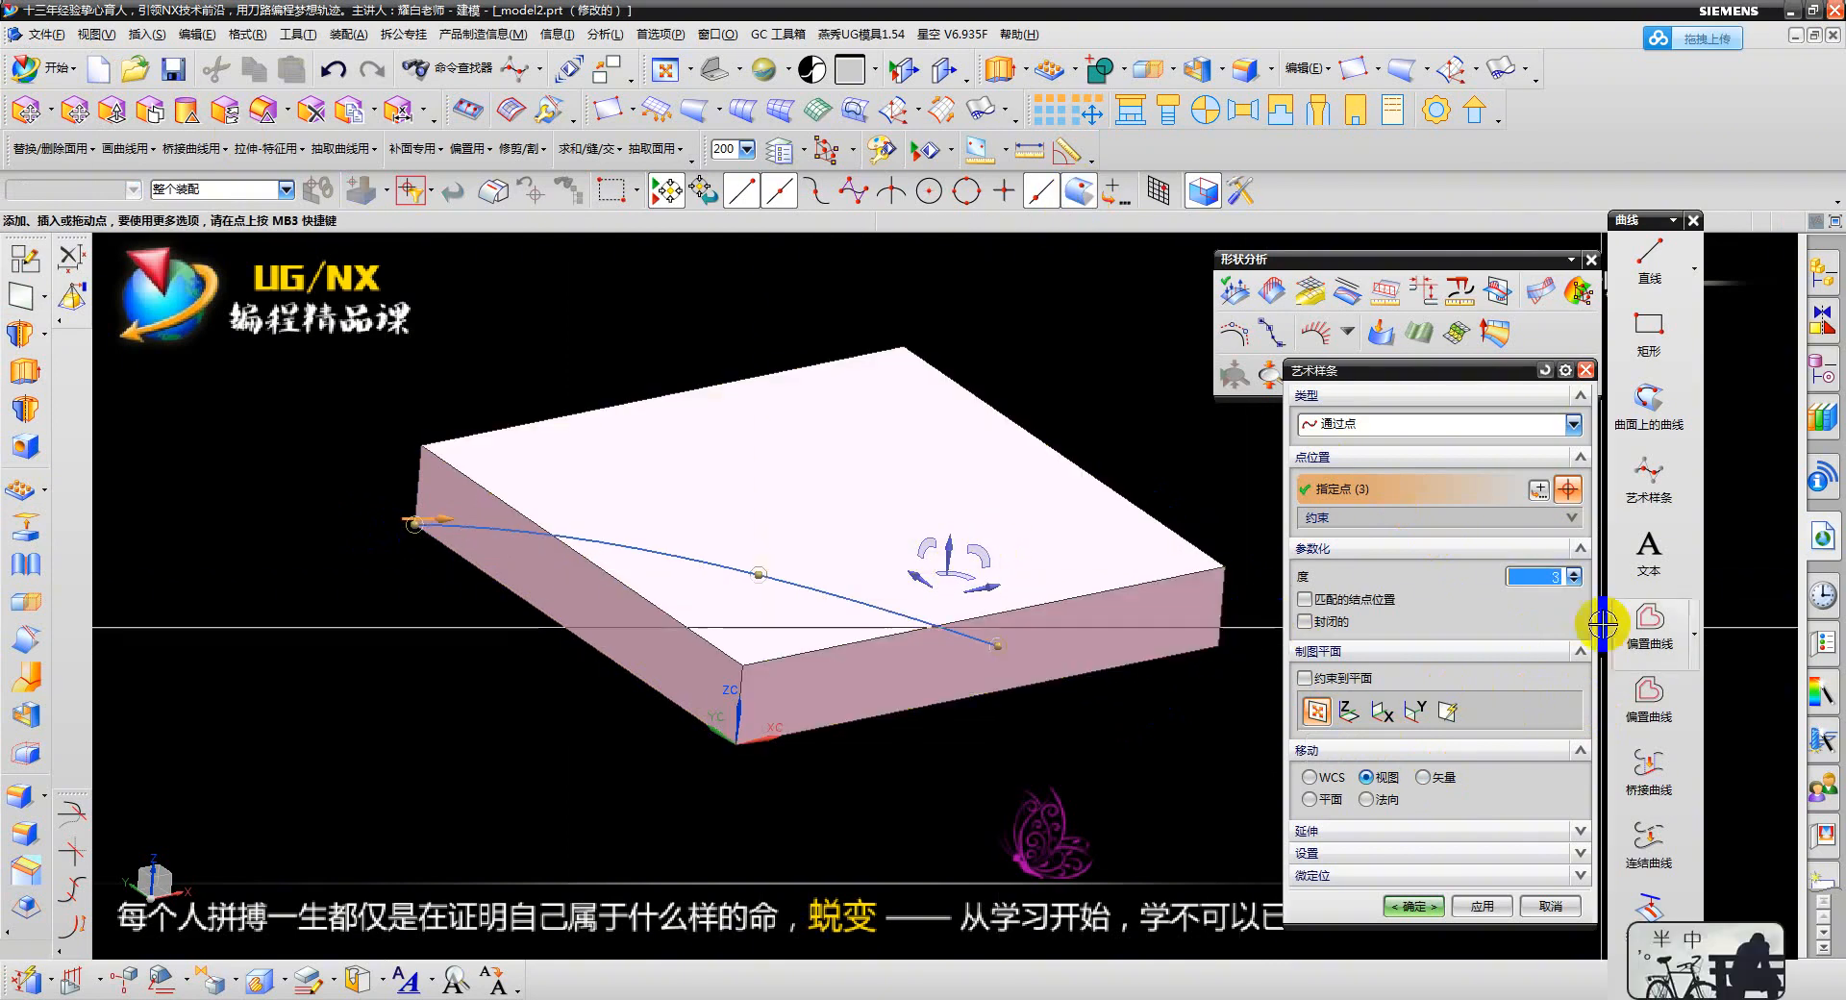
click(1222, 652)
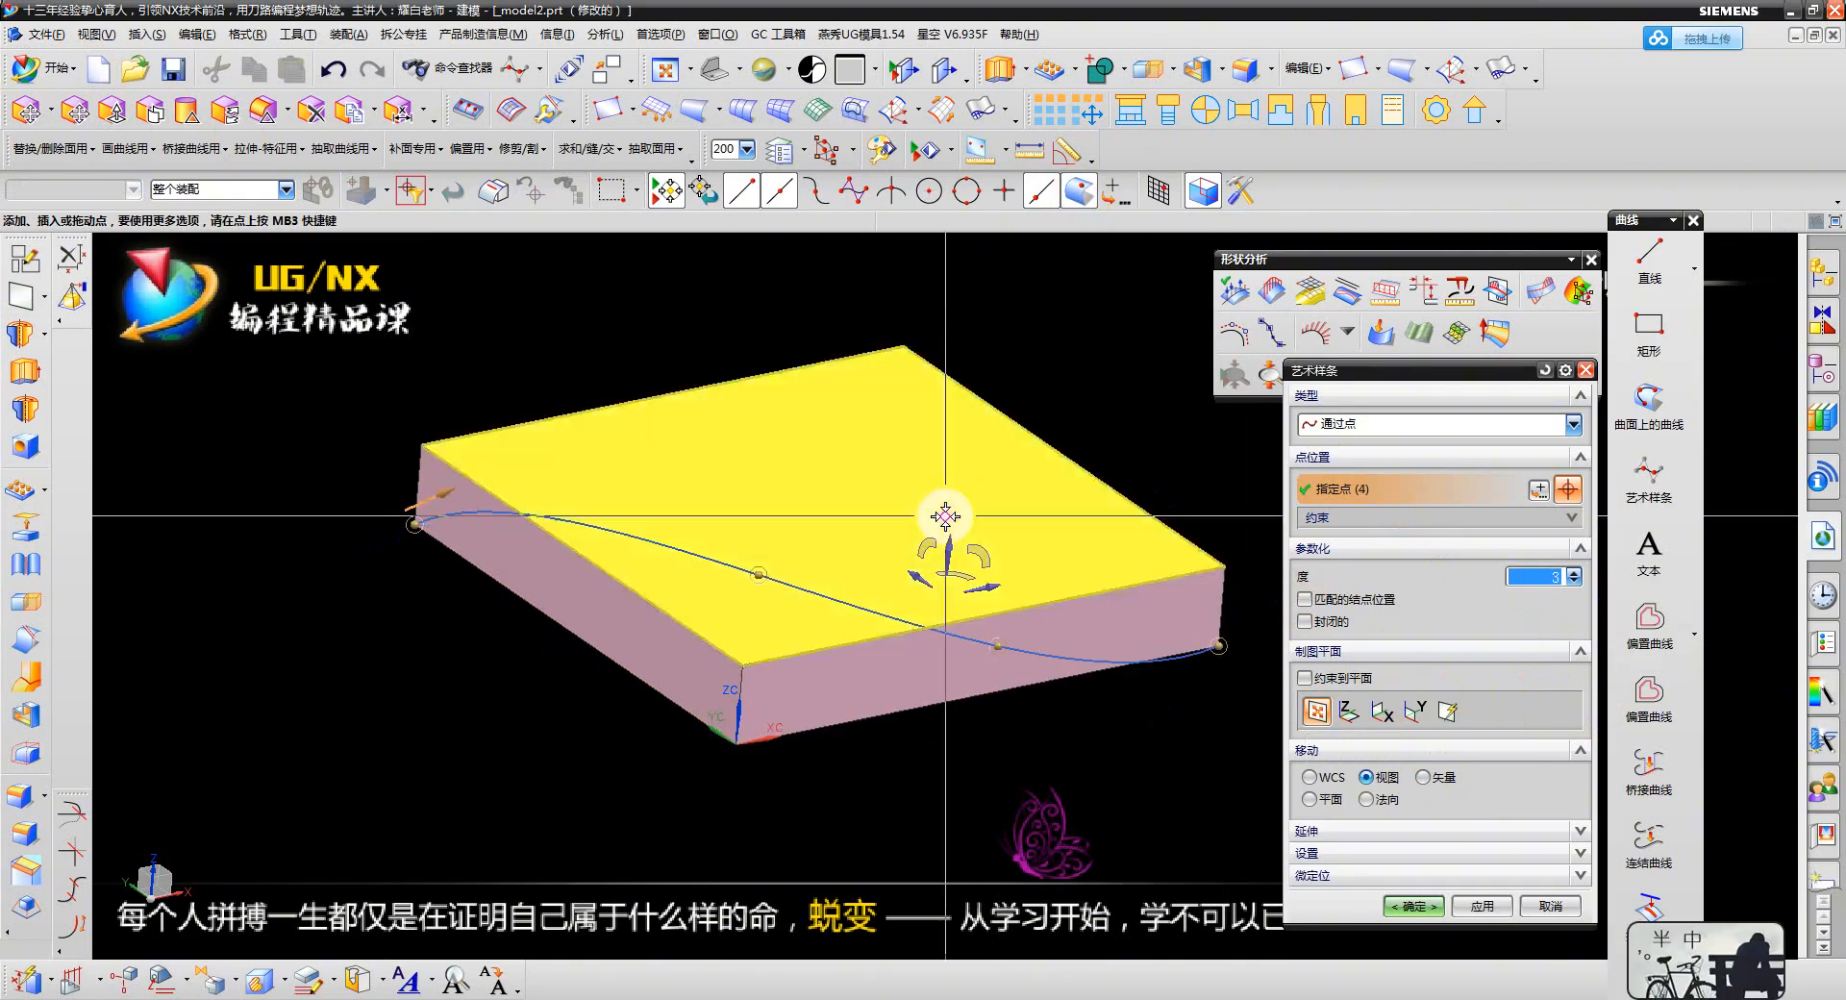
middle_drag(937, 504, 892, 497)
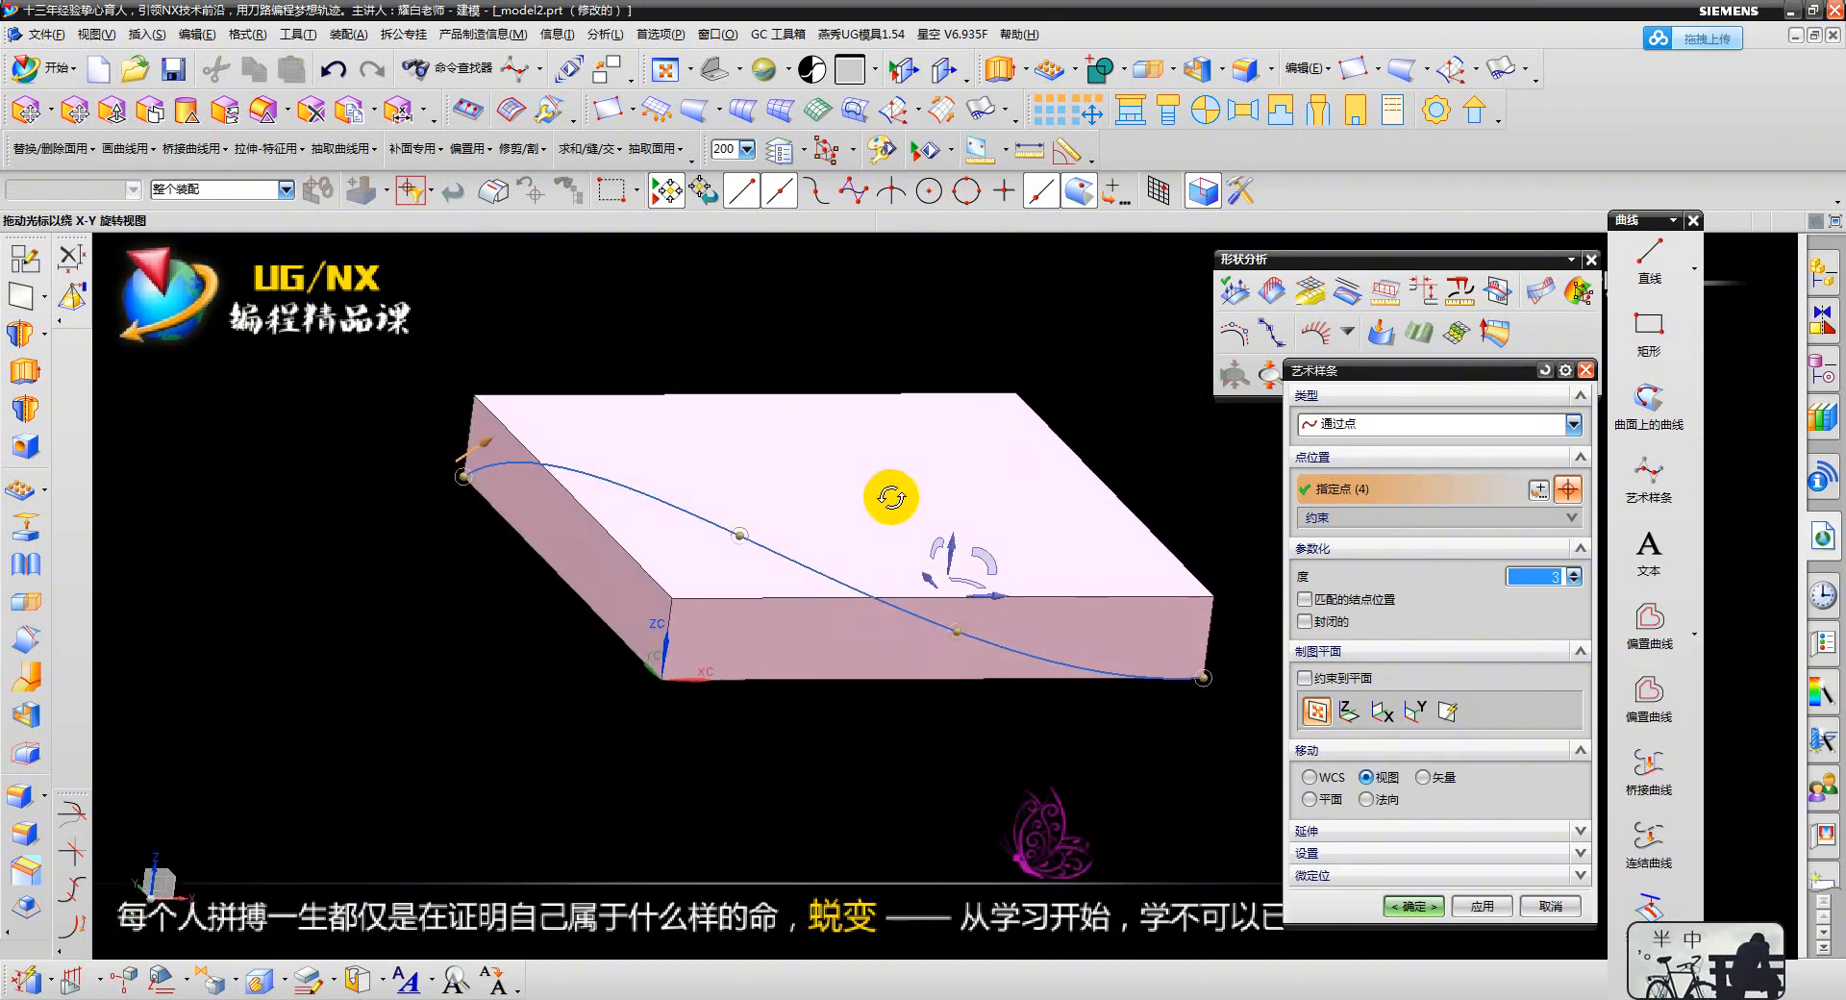
- Constrain the four-point spline to the plane of the block's top face (约束到平面), create the curve, and undo it
click(1306, 678)
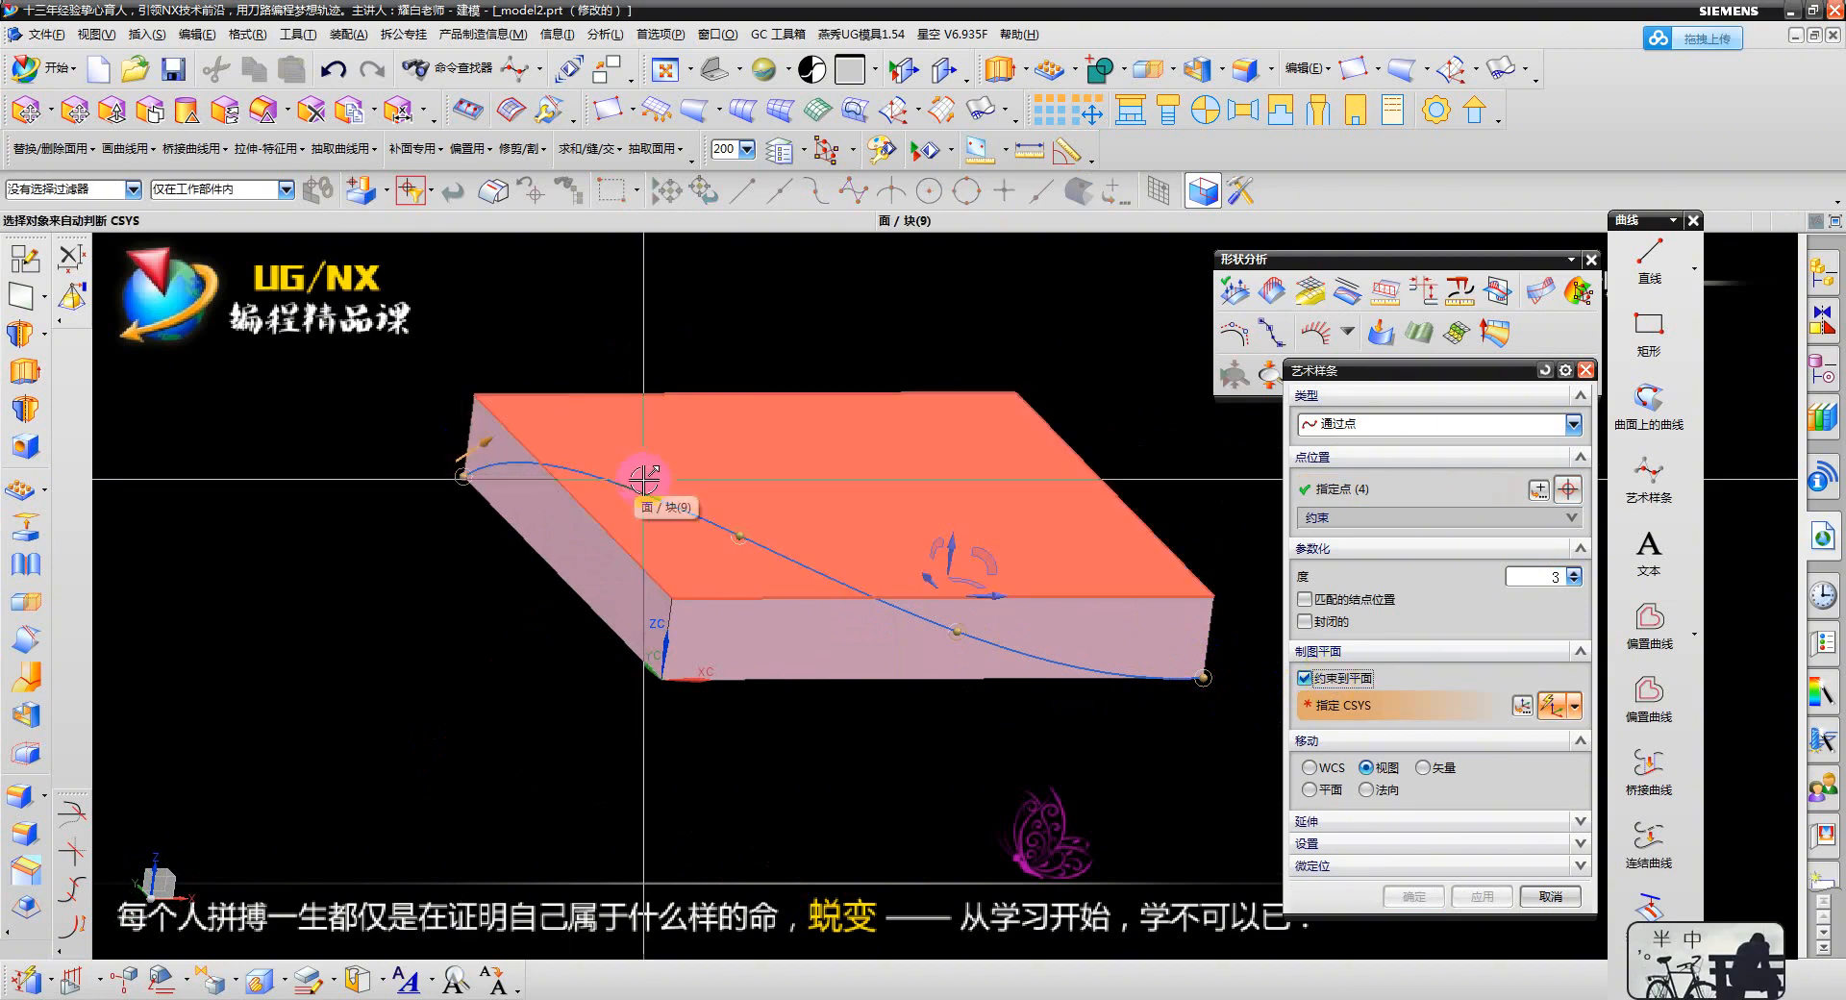
click(752, 447)
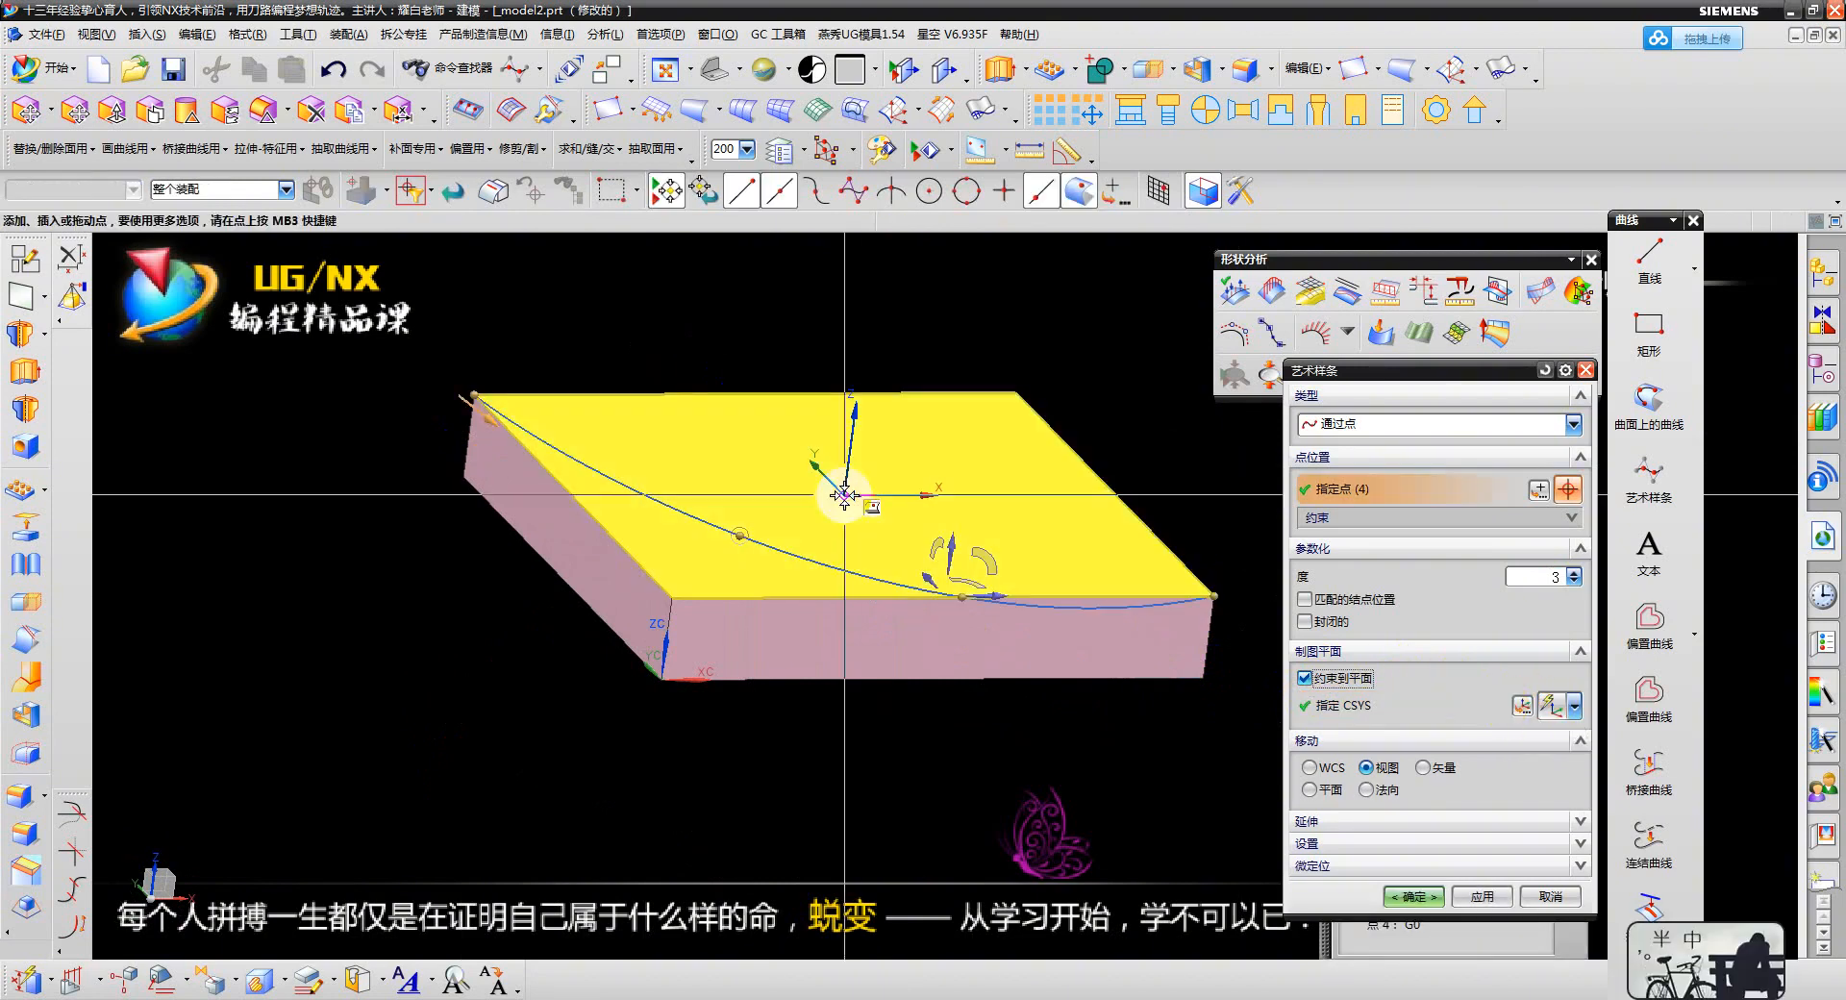
click(845, 495)
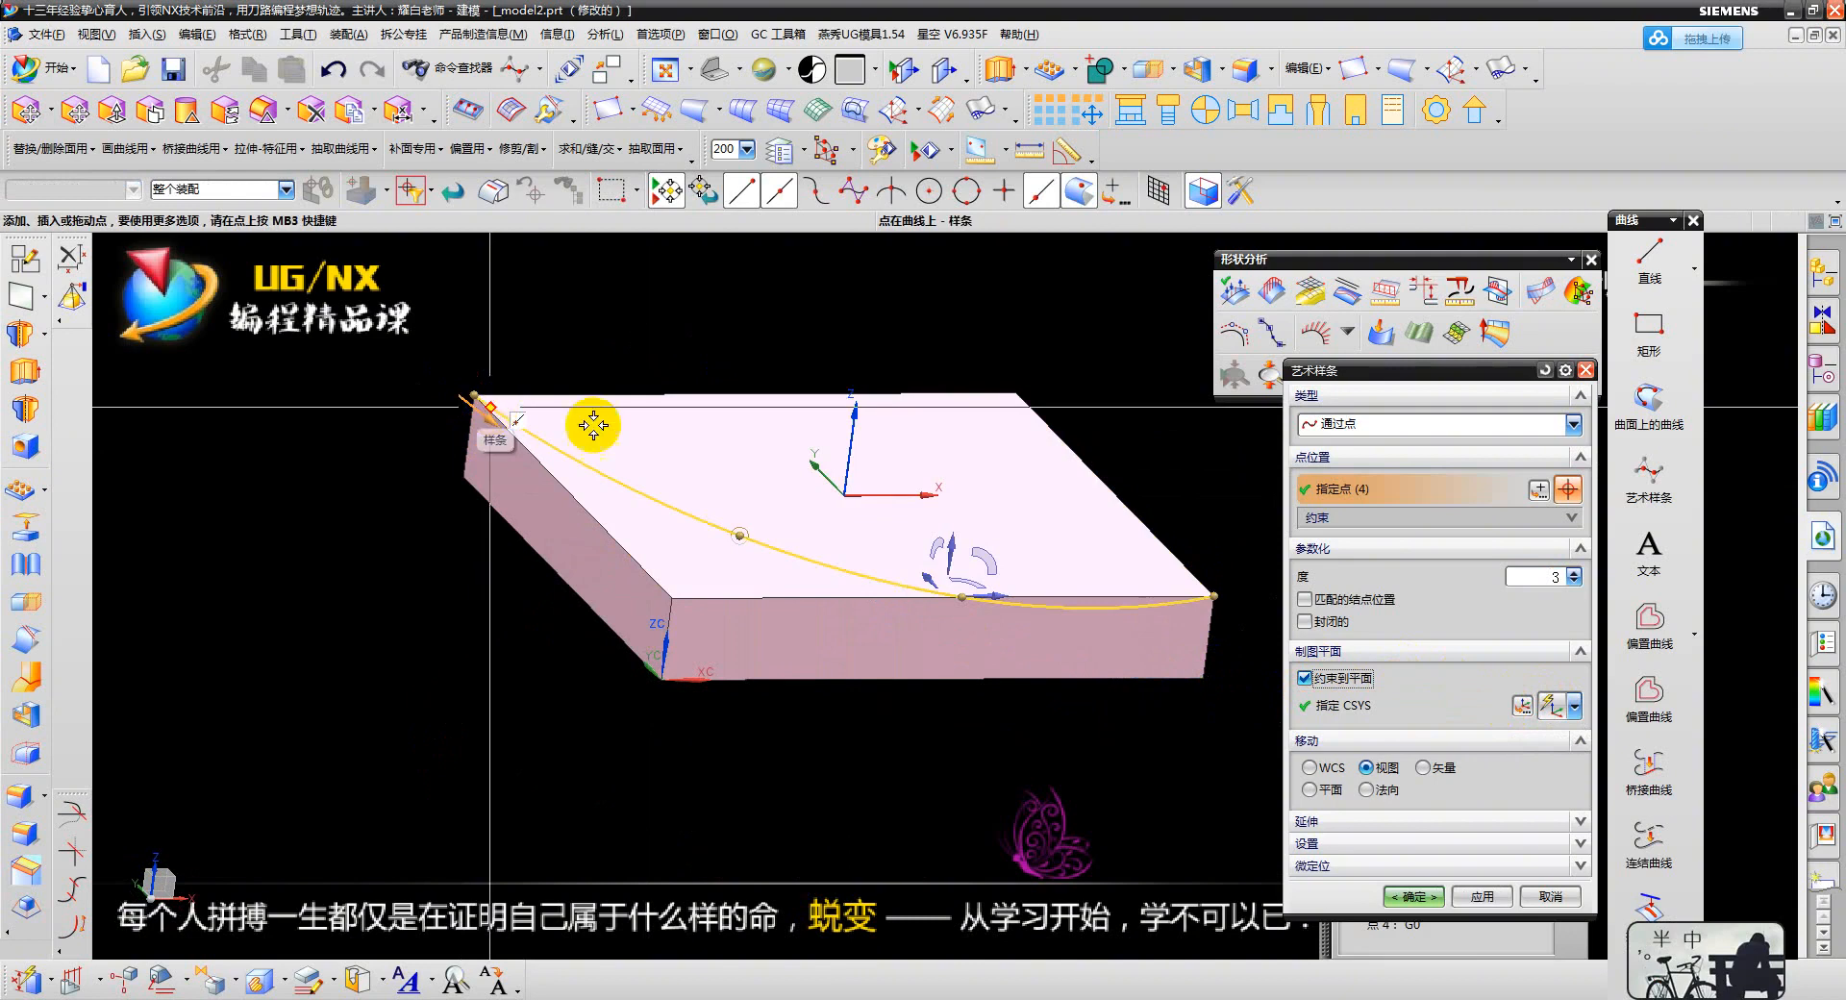
click(1411, 895)
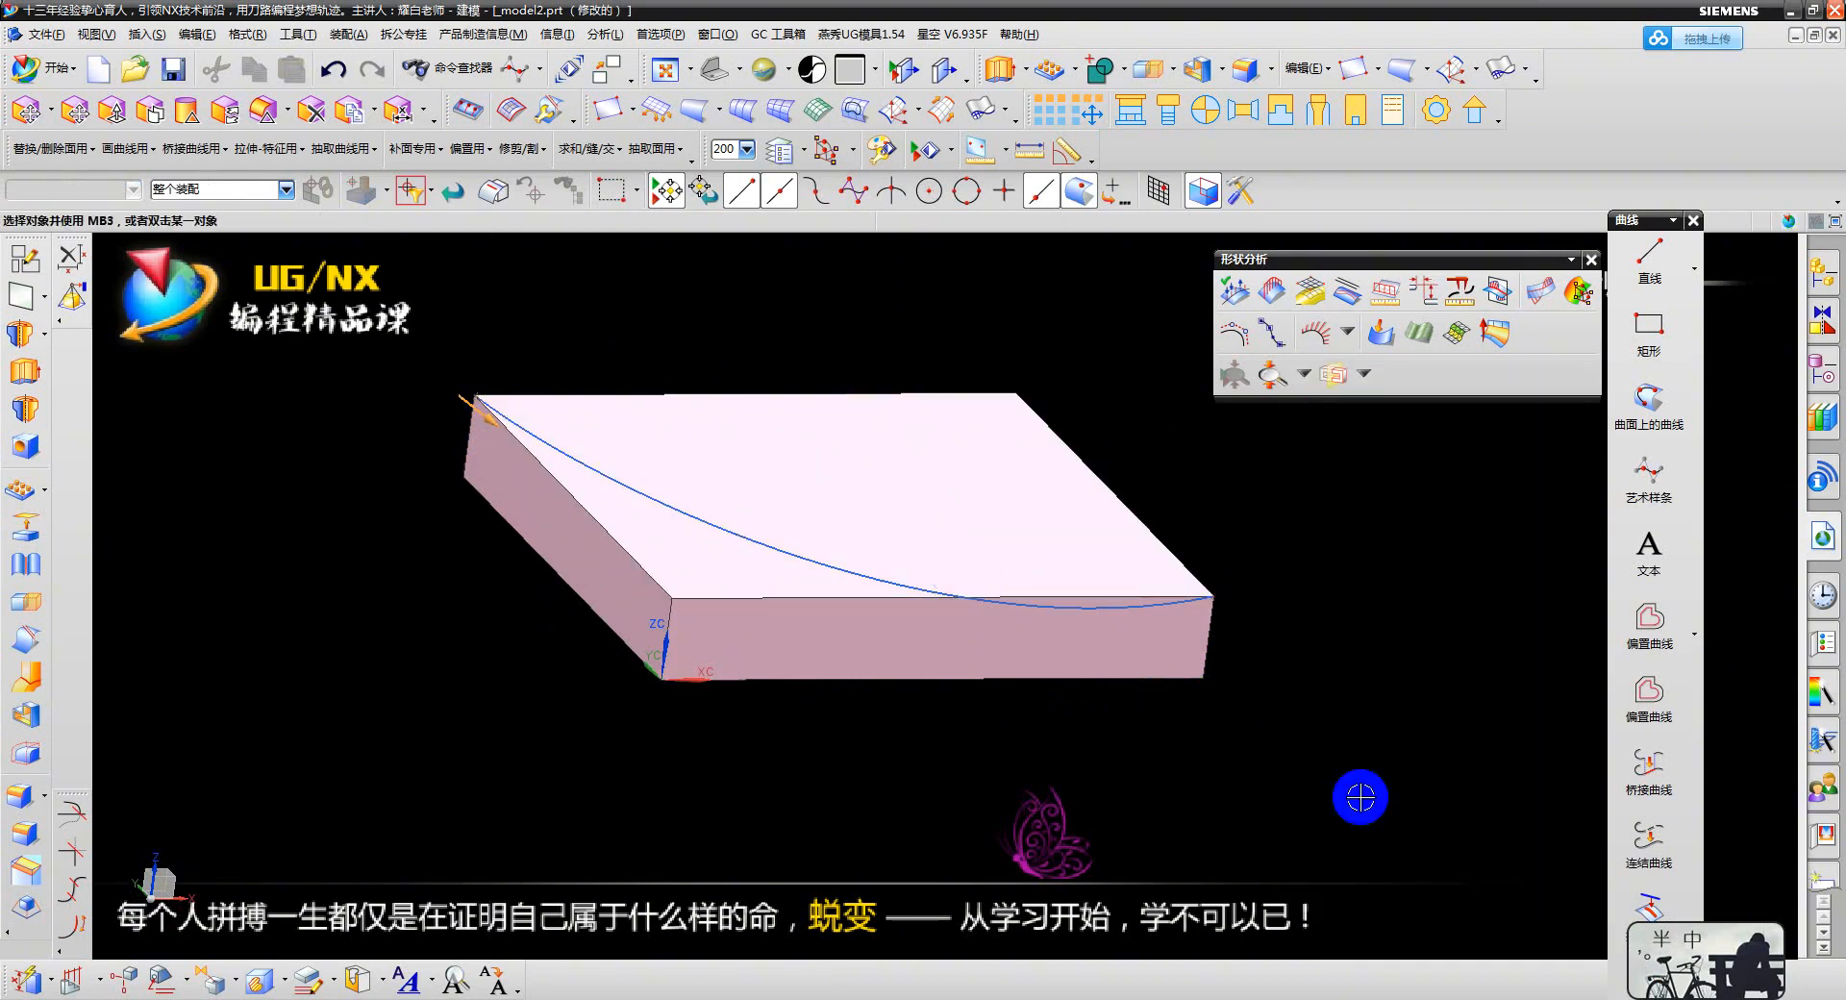
middle_drag(1355, 795, 972, 601)
scroll(854, 496, up, 2)
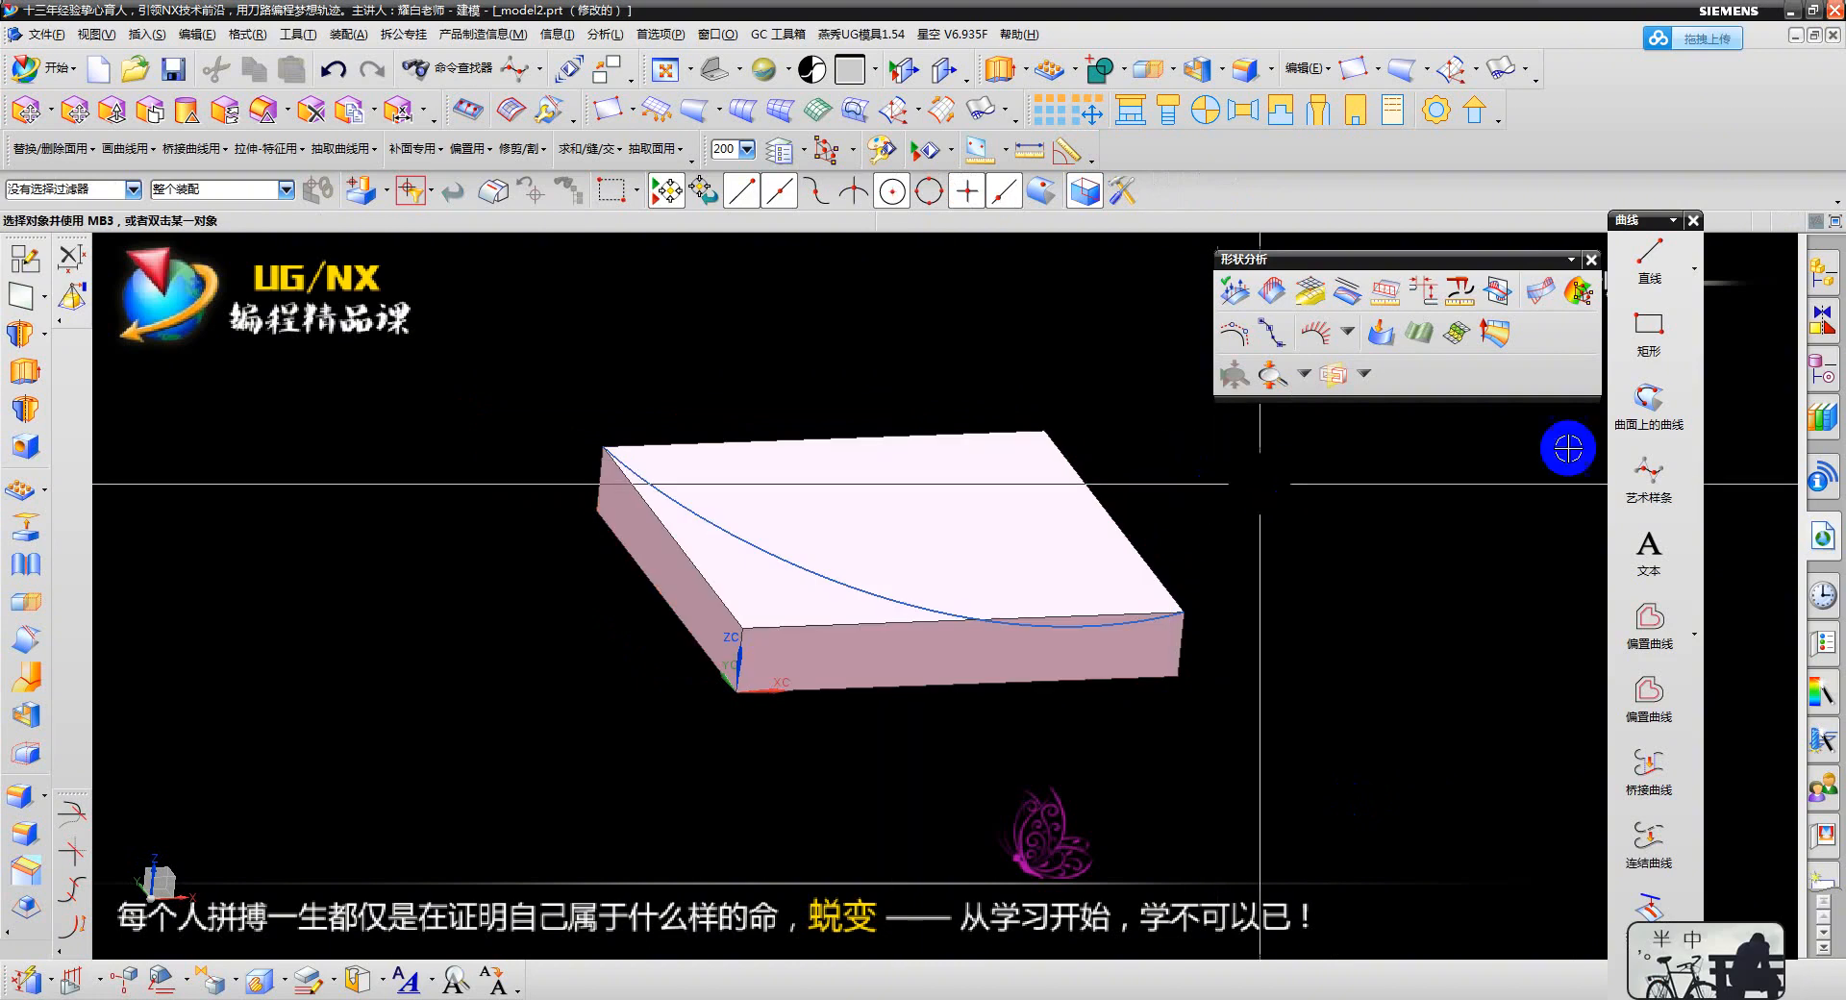
key(ctrl+z)
- Start a degree 3 studio spline with two points beside the block, one on its left side face and two on its front face
click(1651, 484)
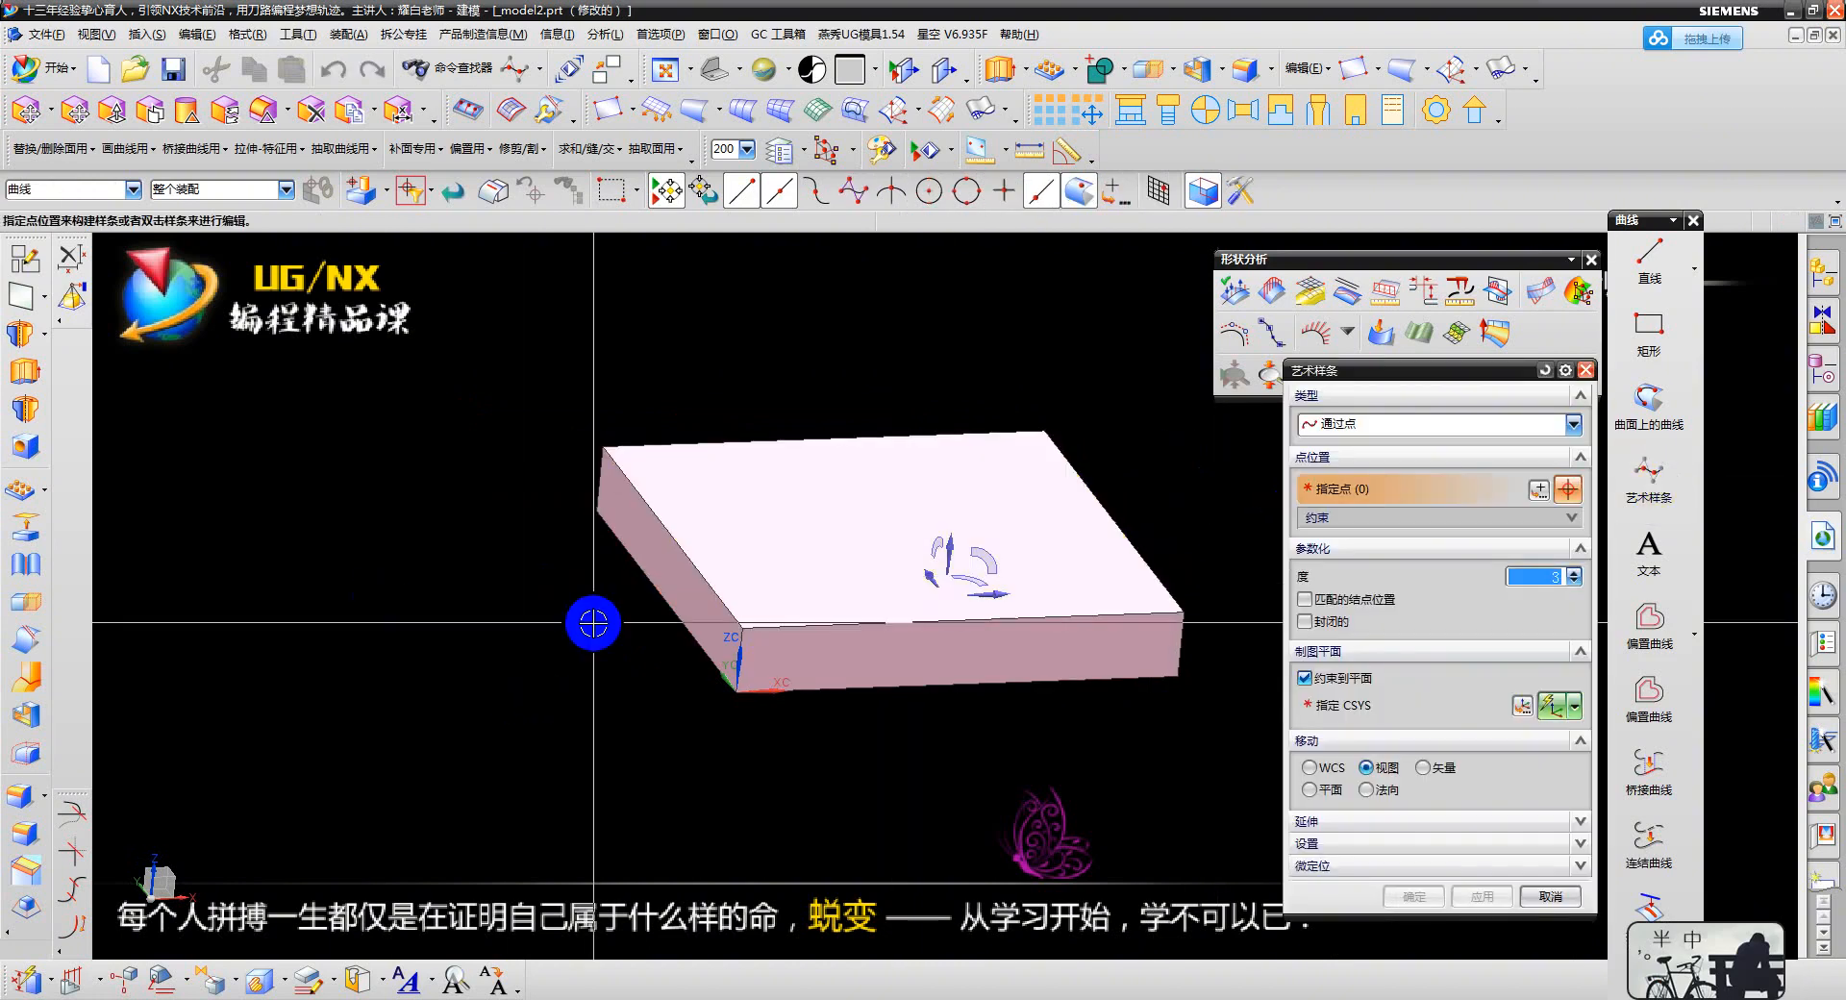
scroll(795, 577, up, 2)
scroll(503, 585, down, 2)
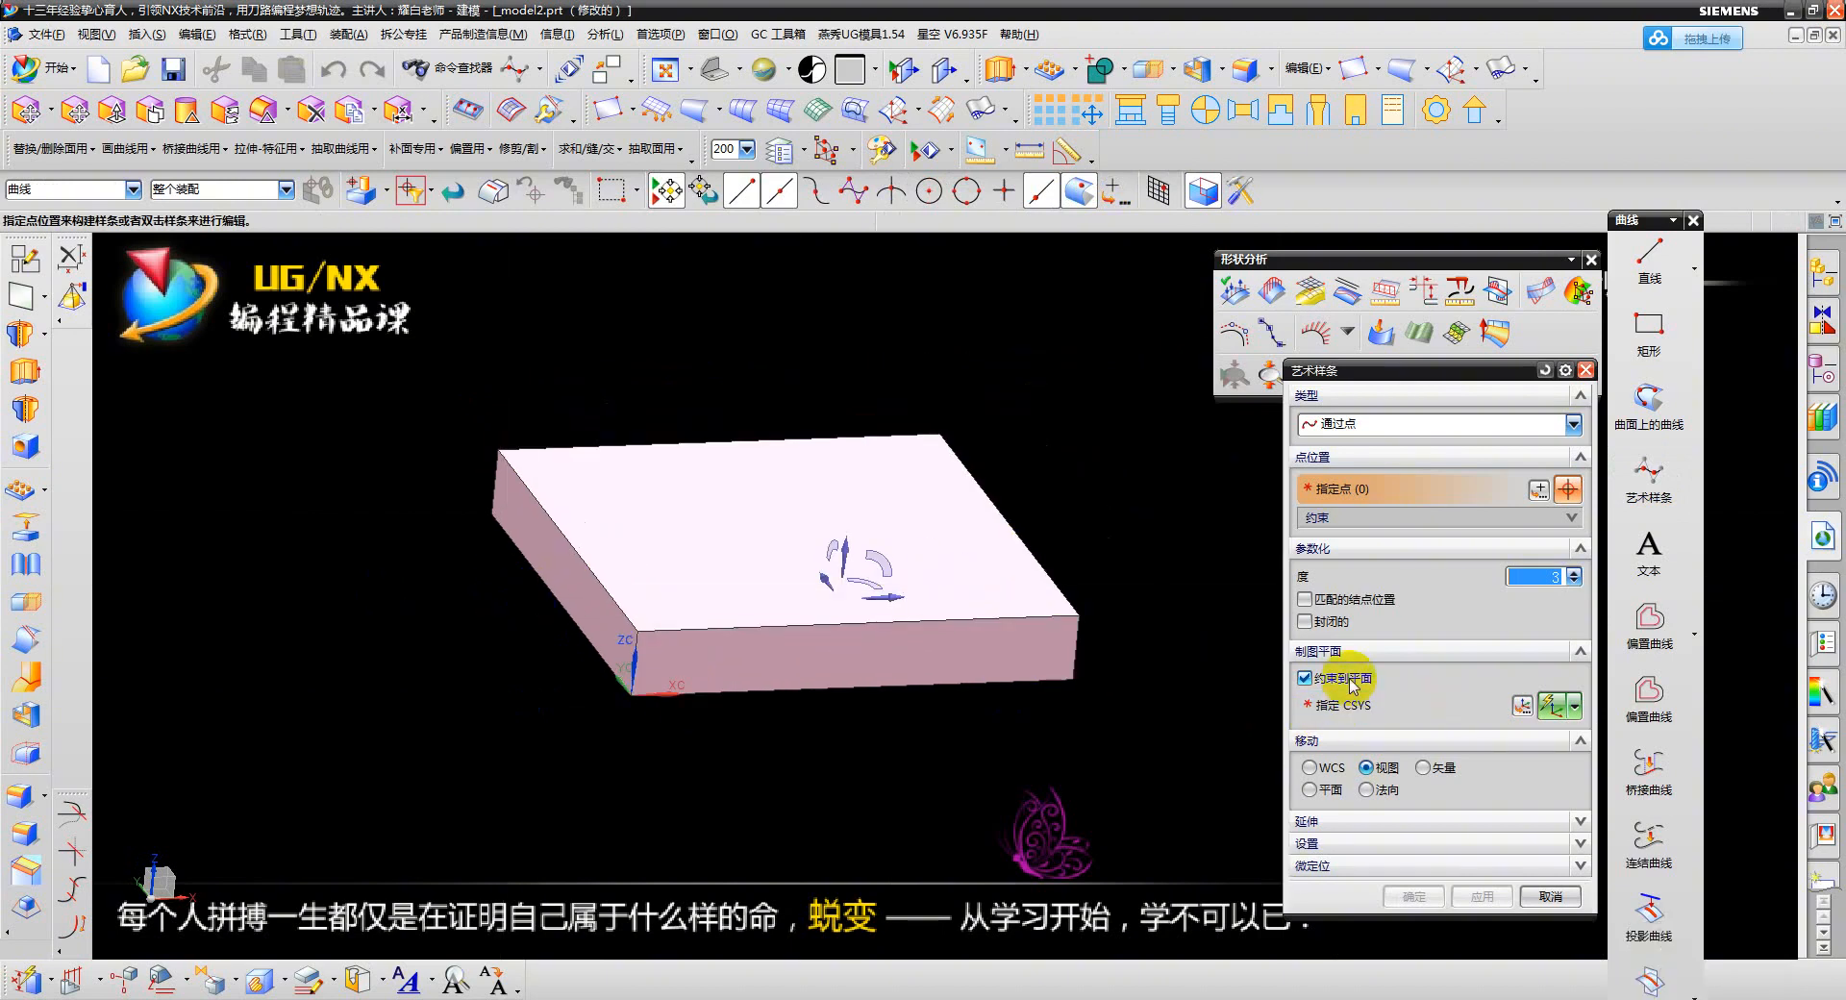
scroll(503, 525, up, 1)
scroll(578, 511, down, 3)
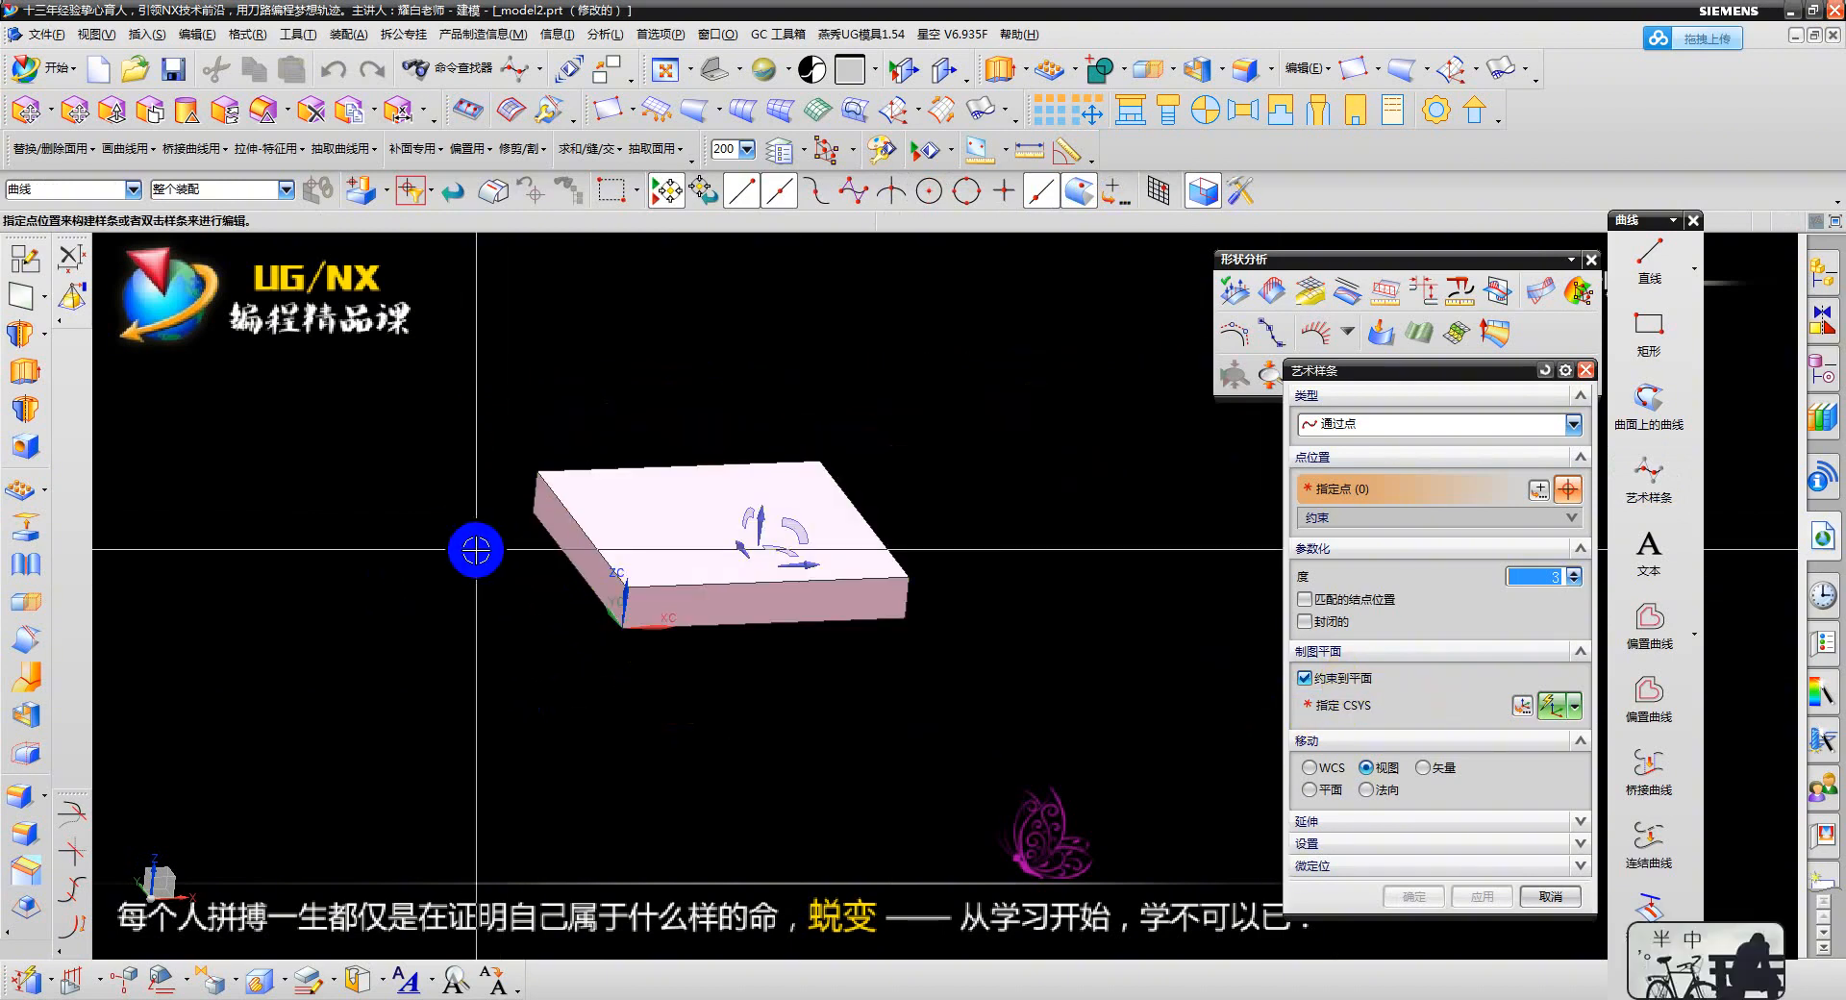
scroll(476, 549, up, 1)
click(375, 572)
click(515, 577)
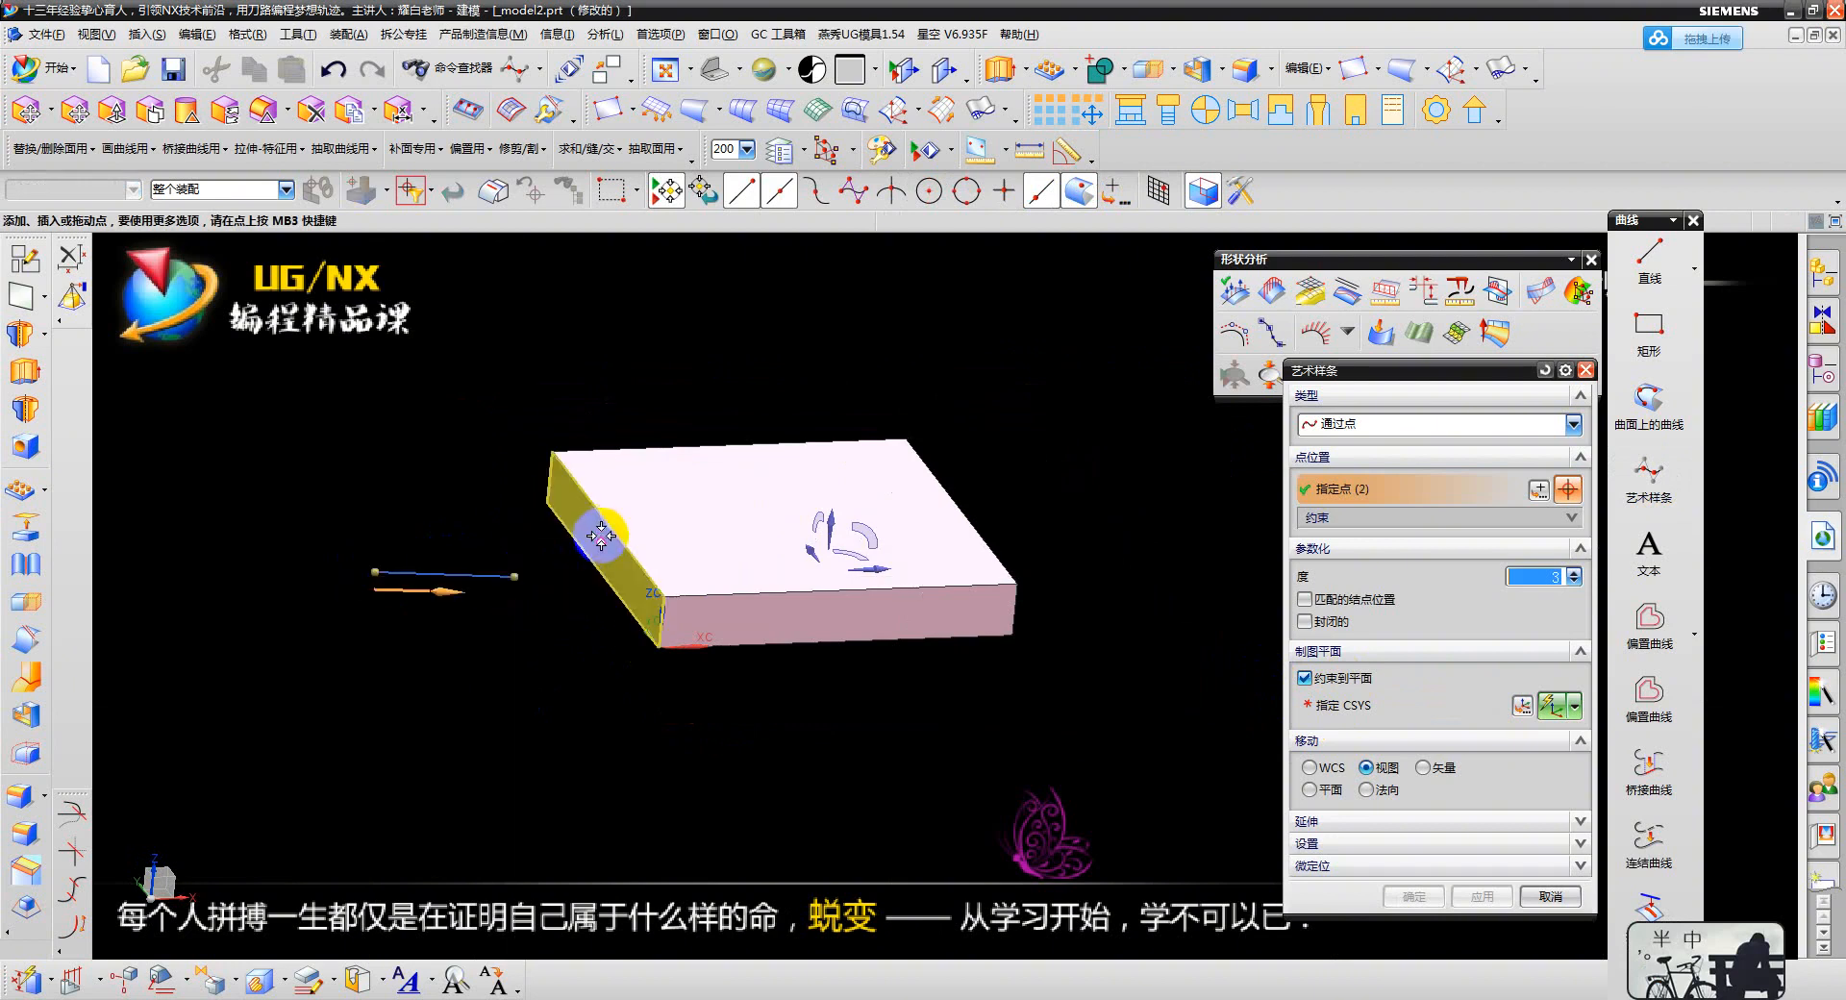
click(600, 532)
scroll(735, 642, up, 1)
click(741, 618)
click(983, 612)
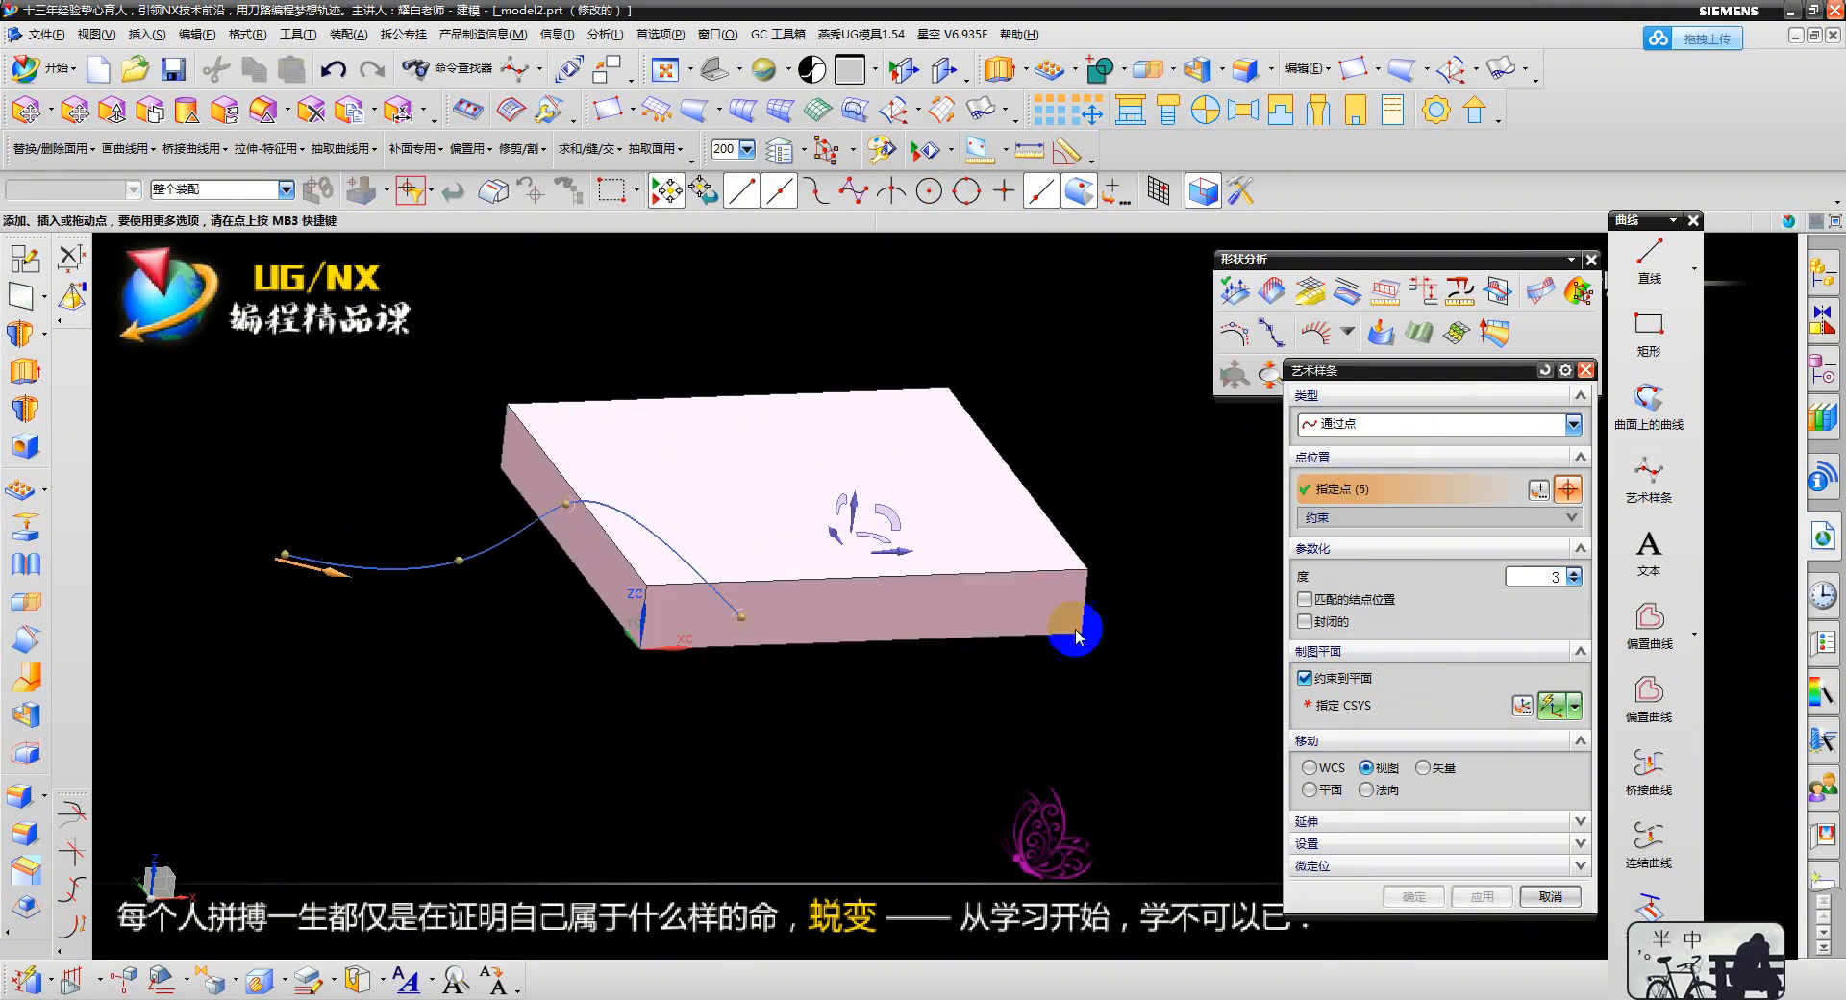
- Constrain the five-point spline to the plane of the block's right side face and check it from another angle
middle_click(1056, 630)
middle_drag(1096, 607, 1144, 547)
click(1029, 561)
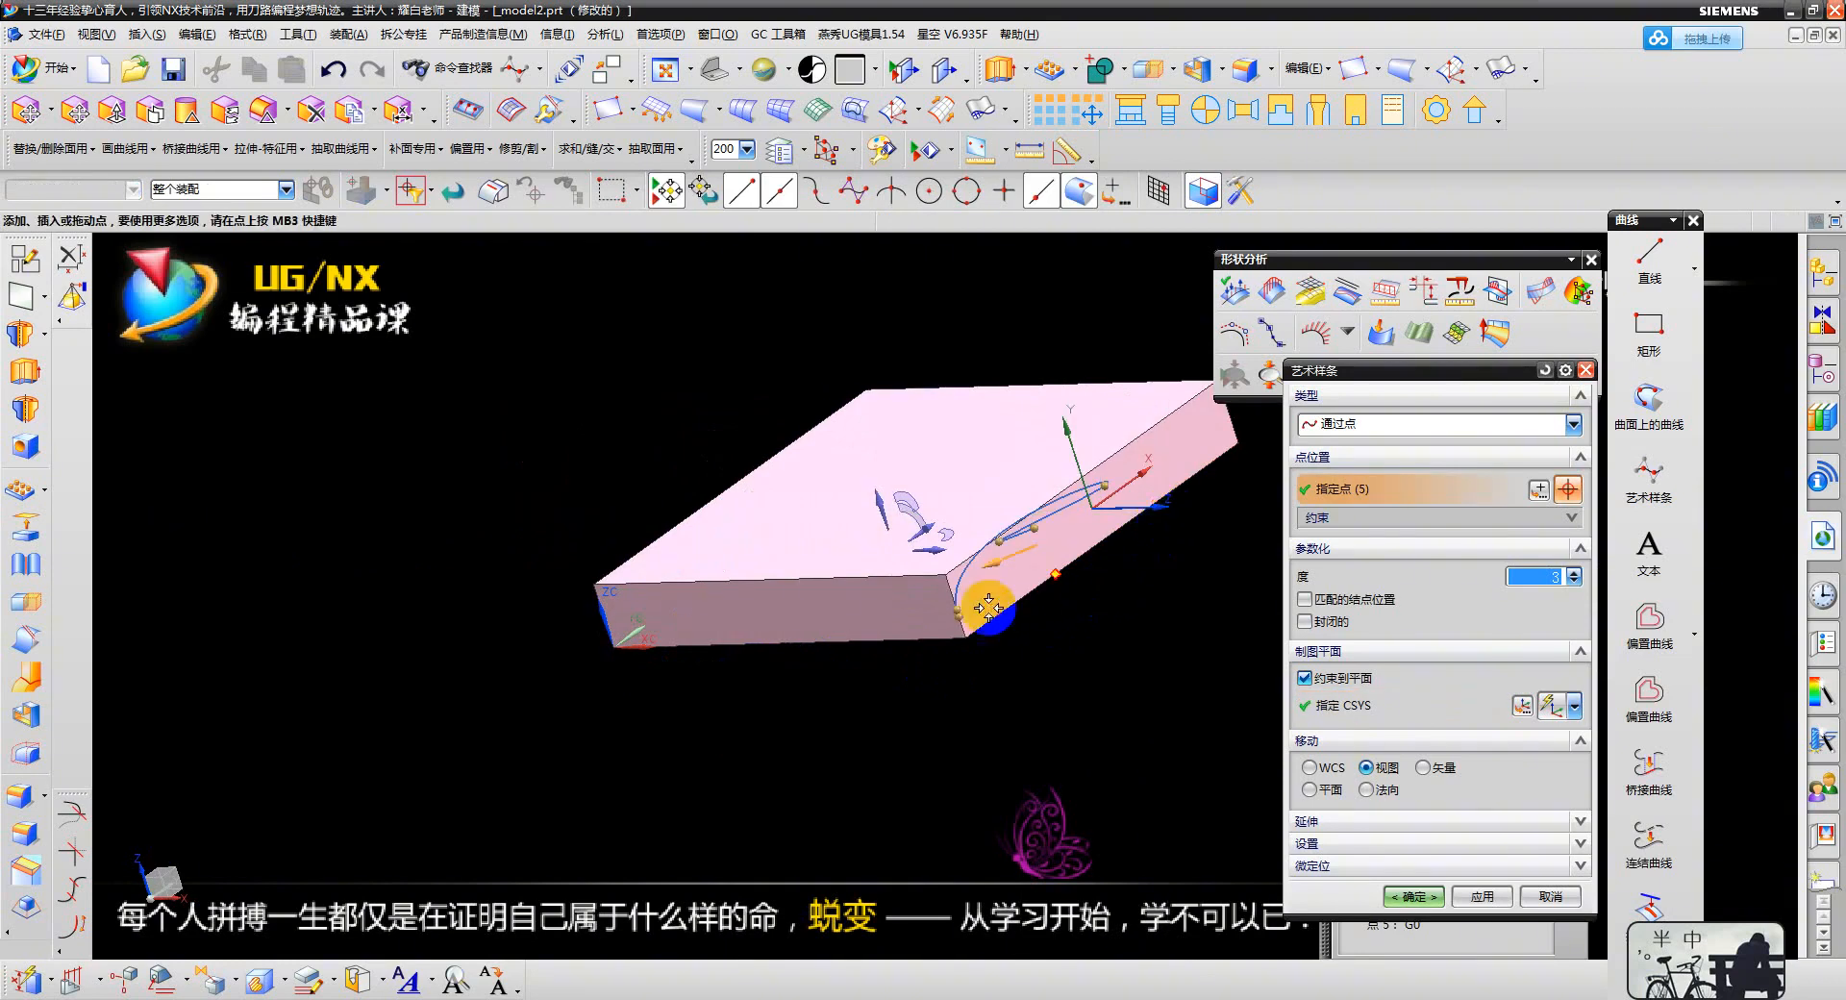
middle_drag(999, 600, 1040, 600)
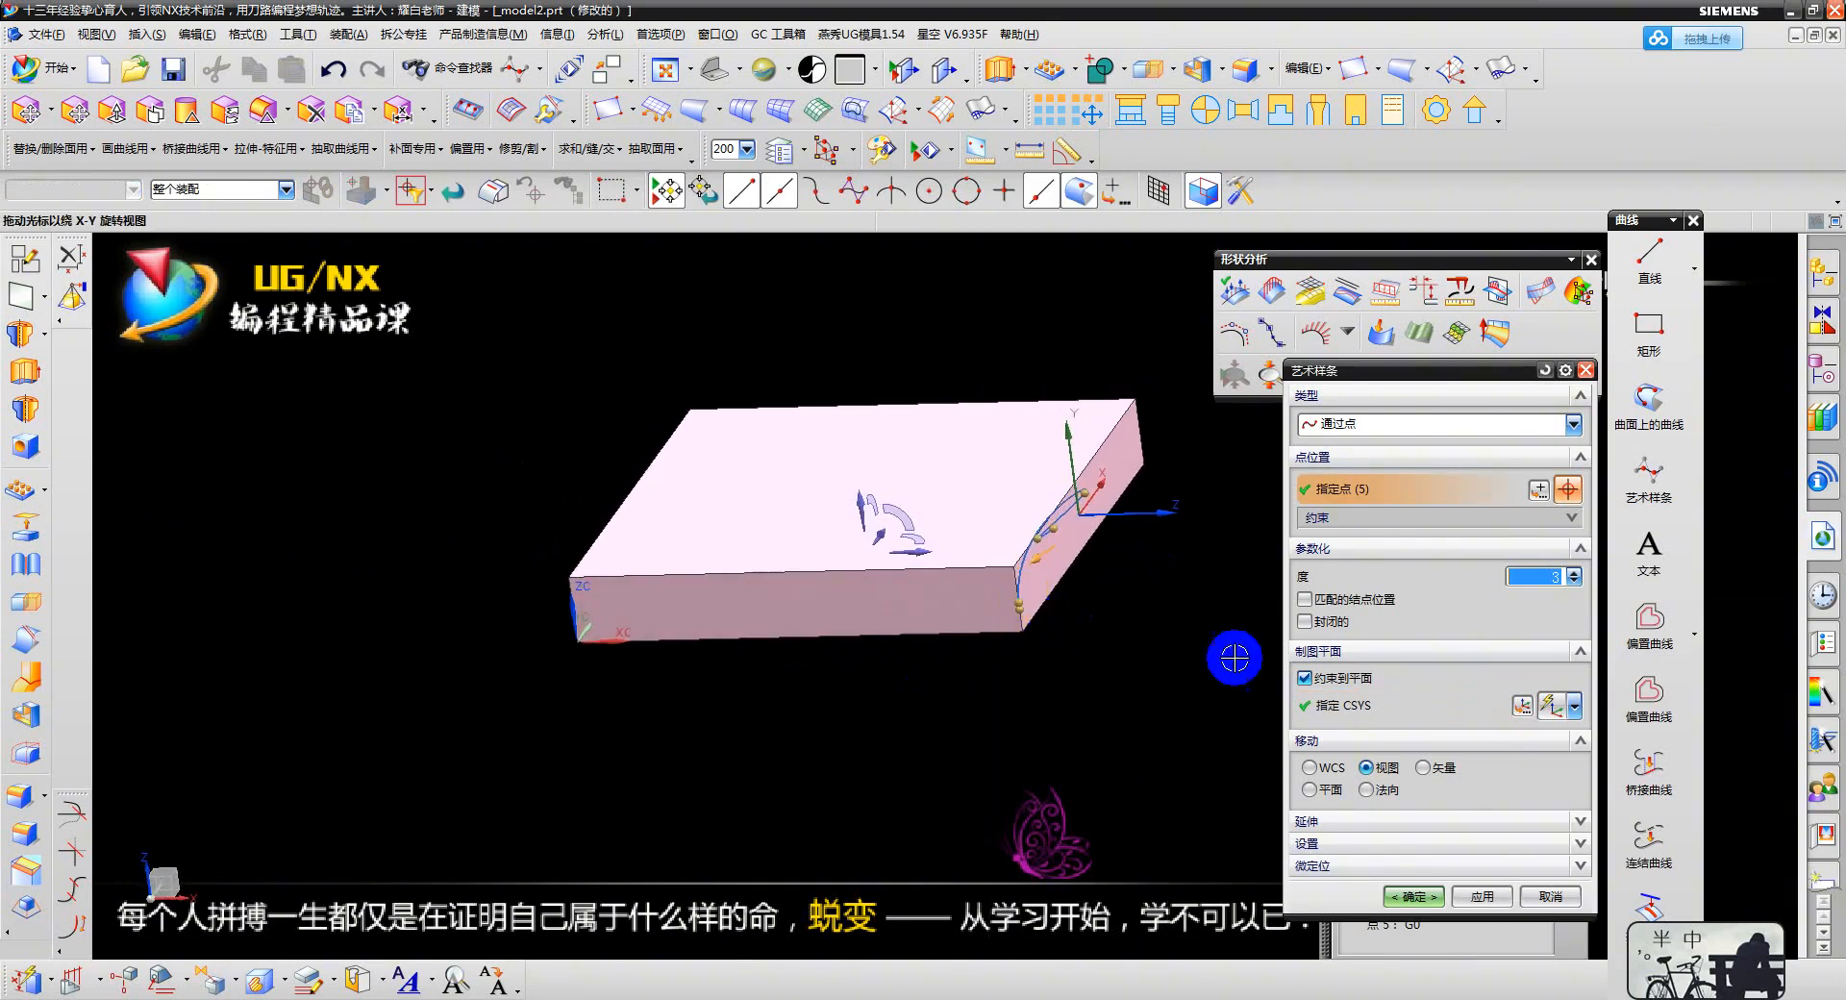
- Try to switch the spline's constraint plane to the block's top face and create the curve, and leave the command
click(1366, 707)
click(866, 465)
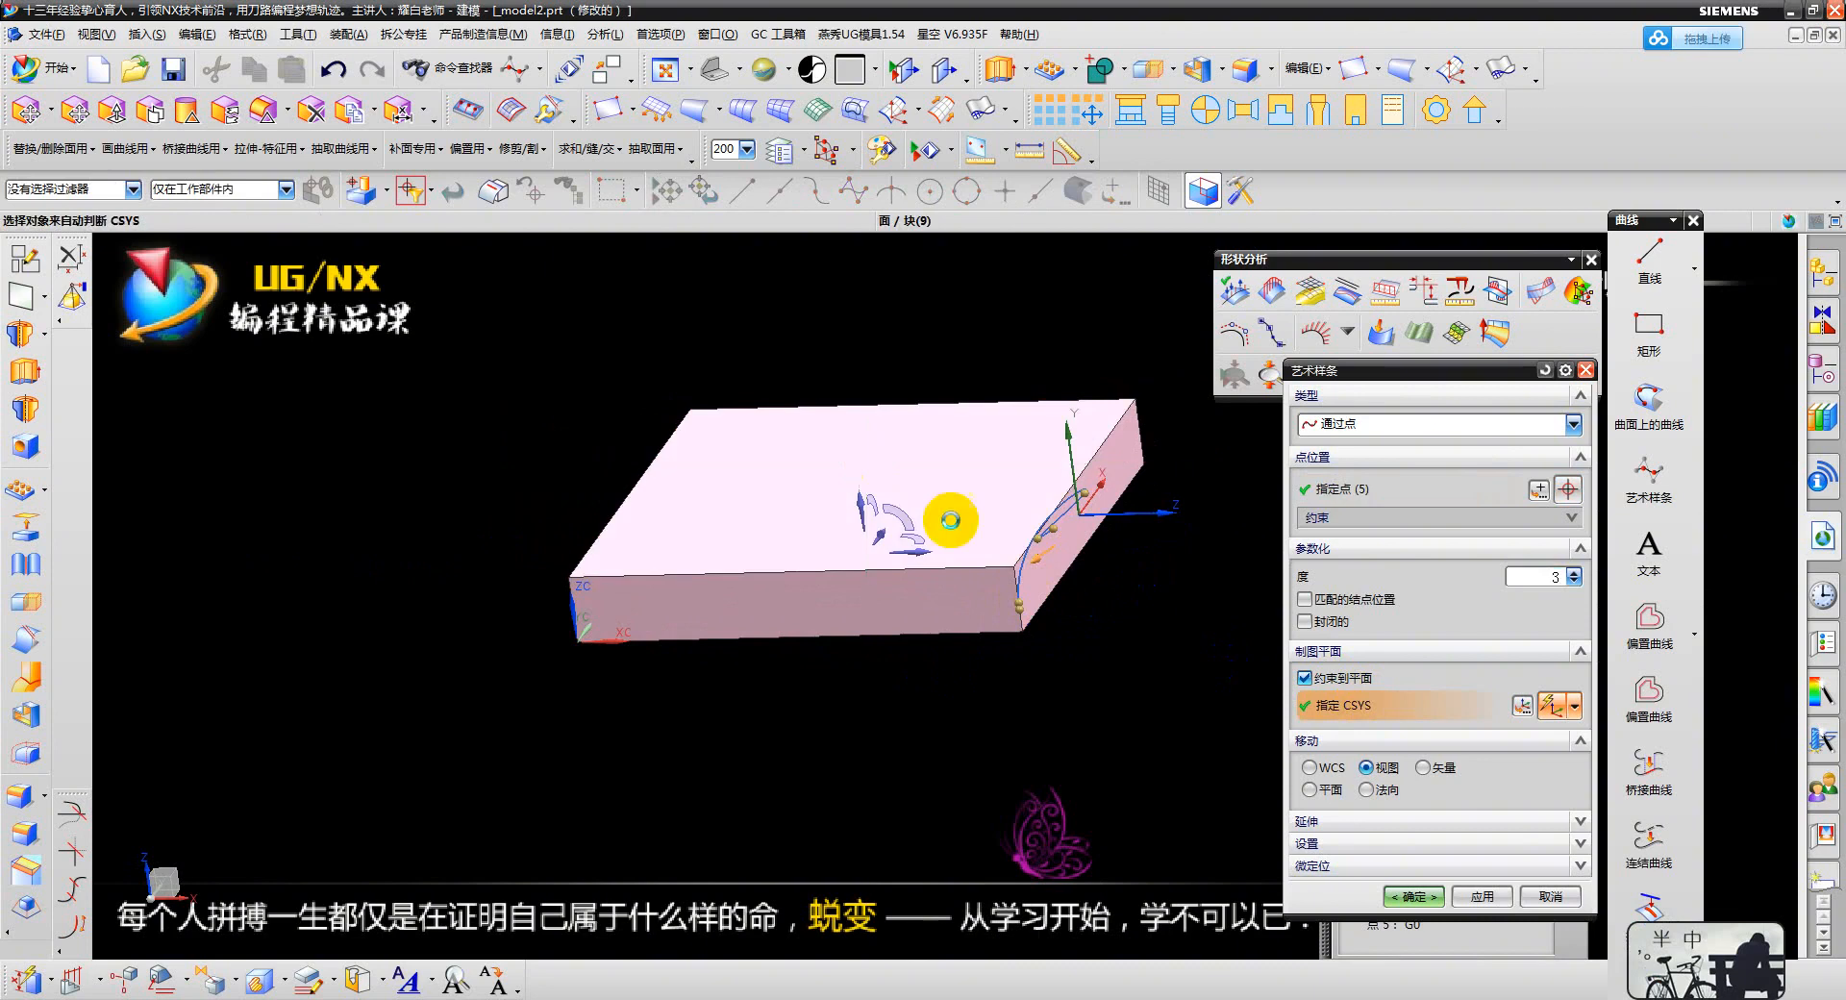
middle_drag(999, 558, 734, 520)
click(1409, 880)
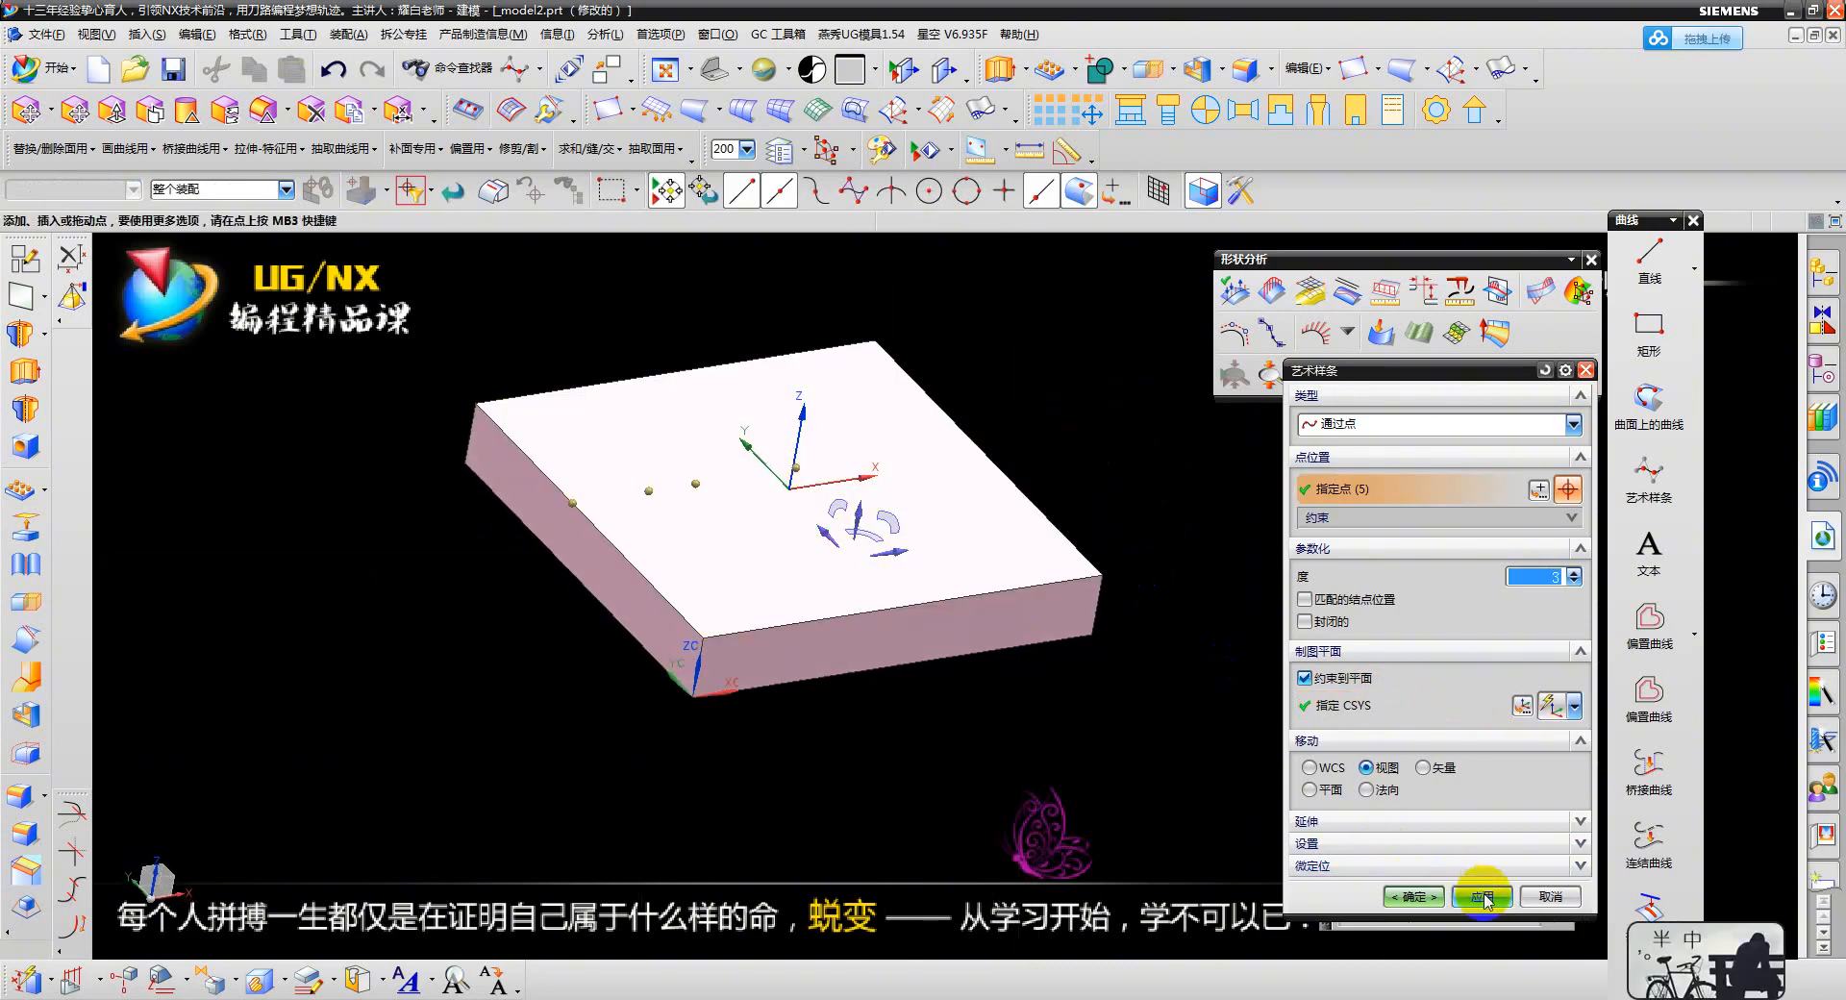
key(Escape)
key(Escape)
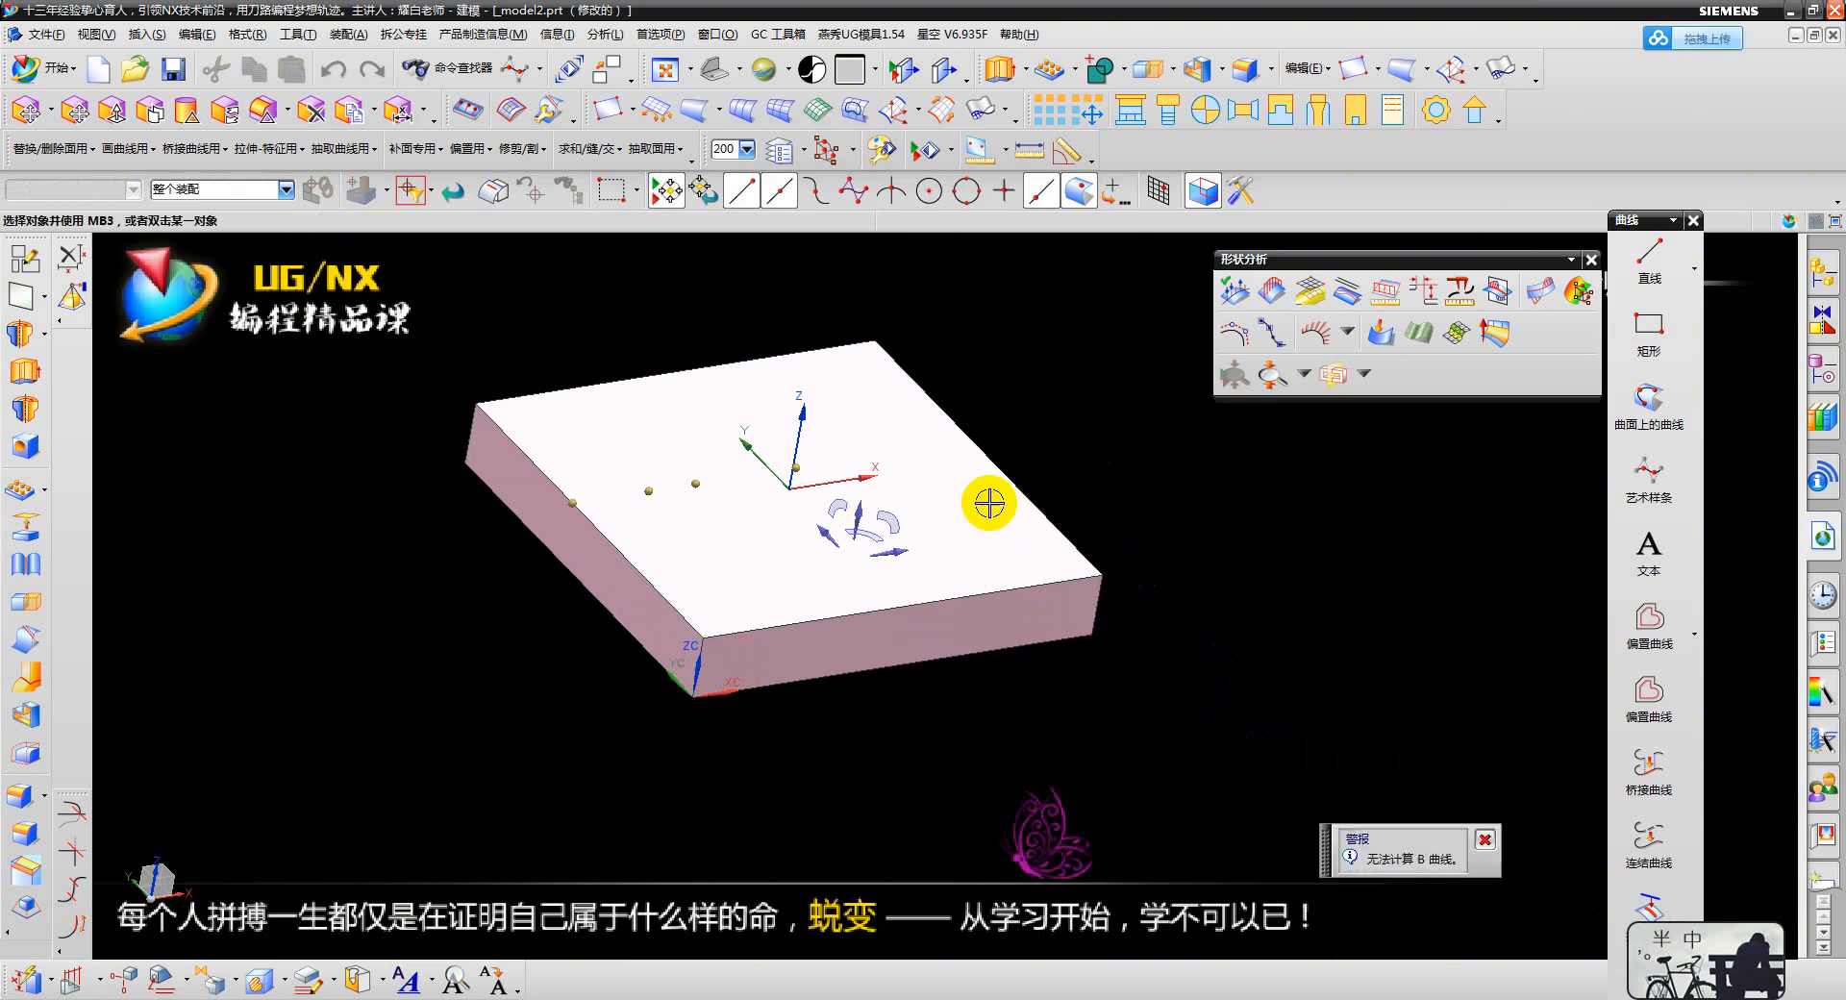
- Place four degree 3 studio spline points, two on the block's left side face and two on its front face
click(1642, 493)
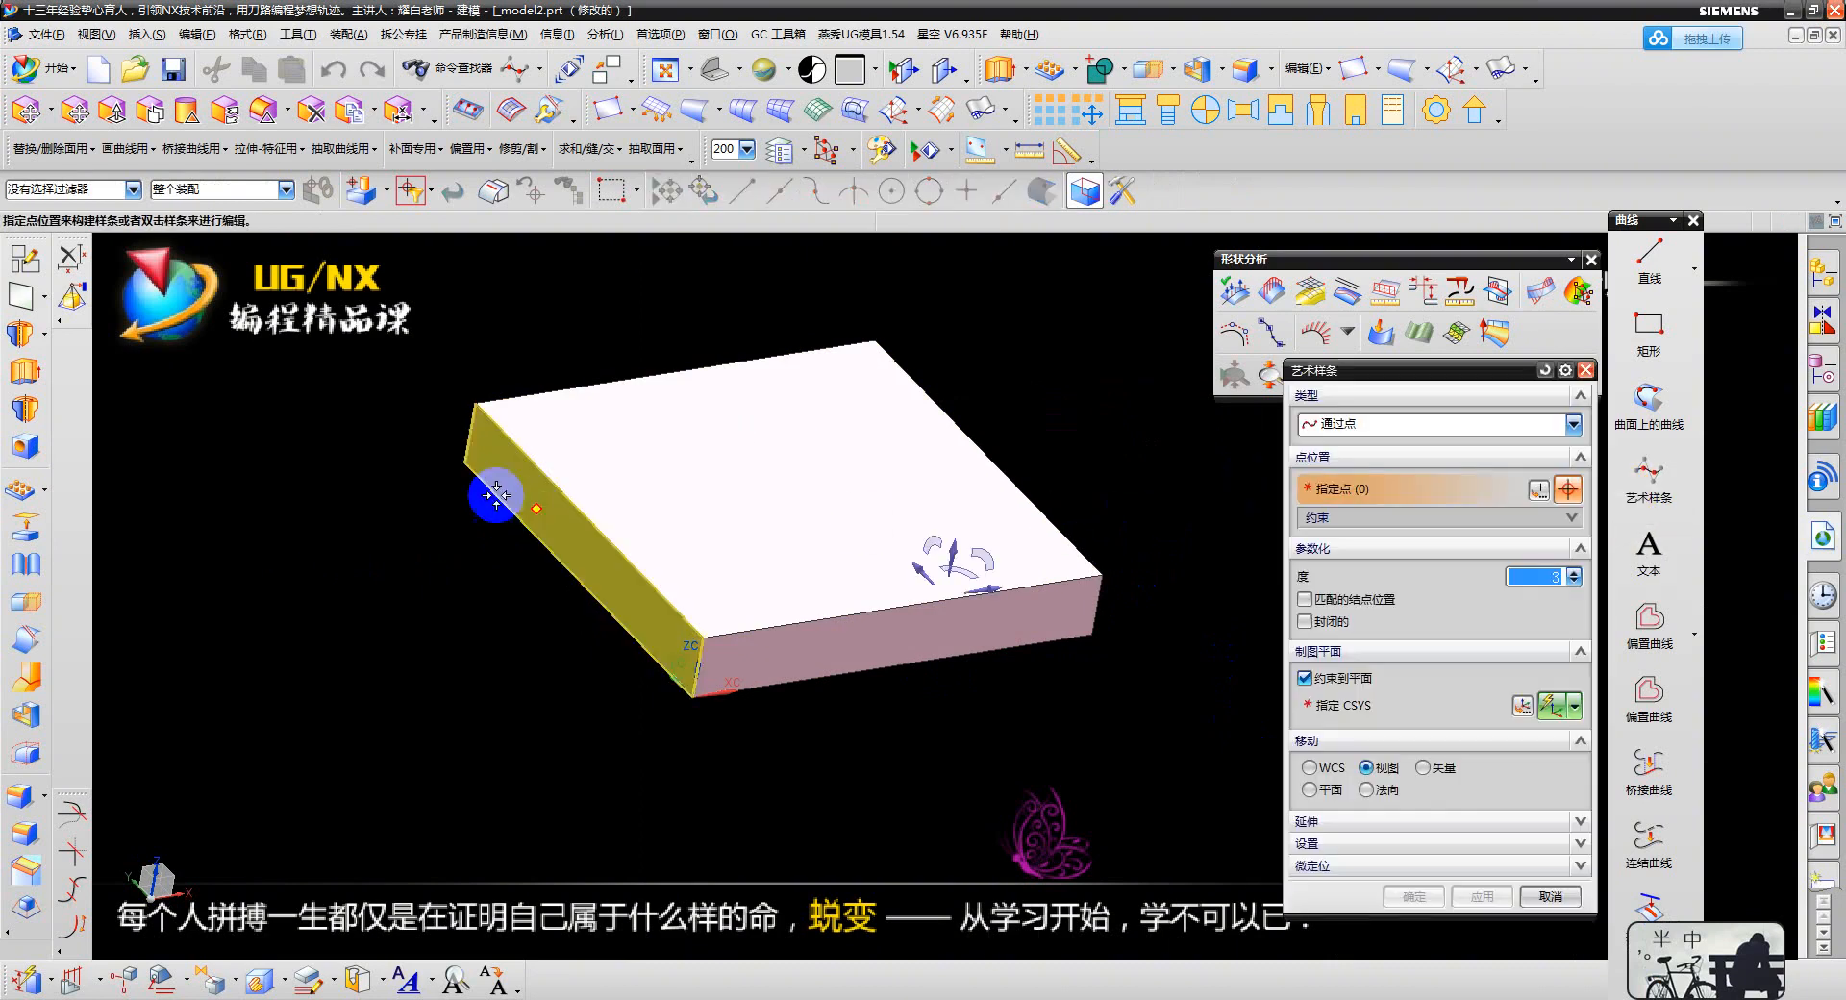
click(508, 490)
scroll(630, 516, up, 1)
click(638, 640)
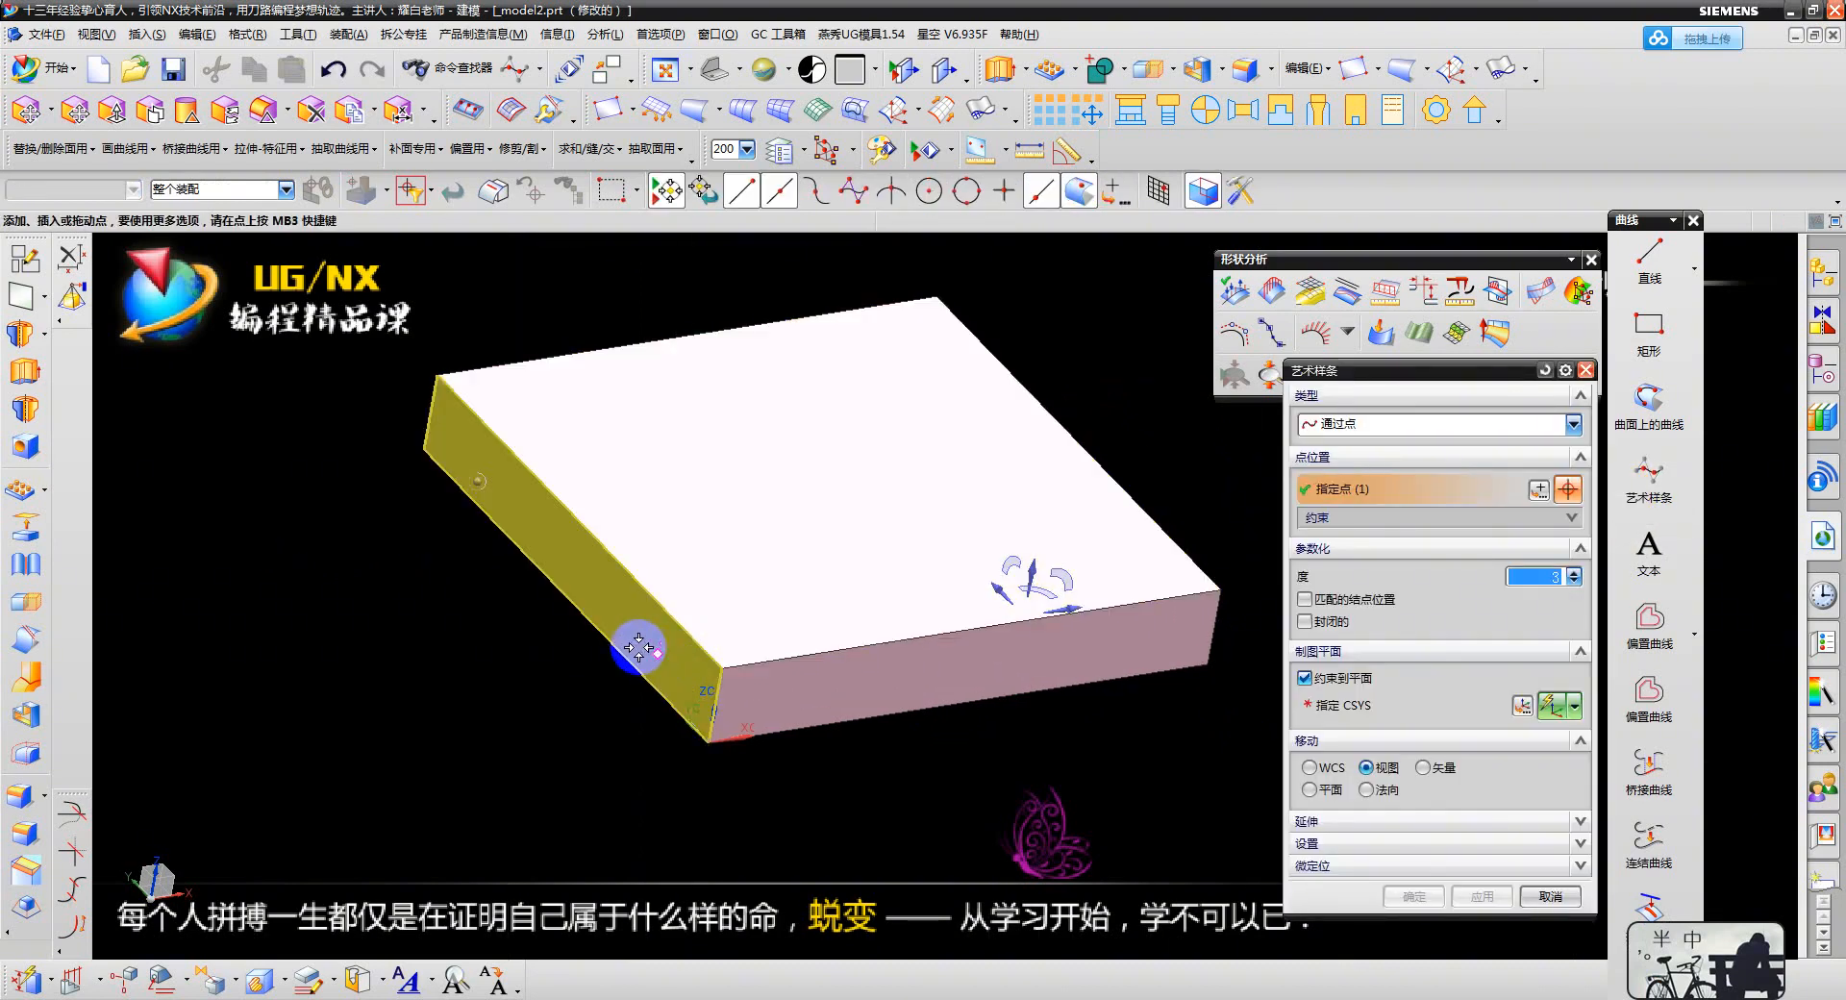
click(911, 685)
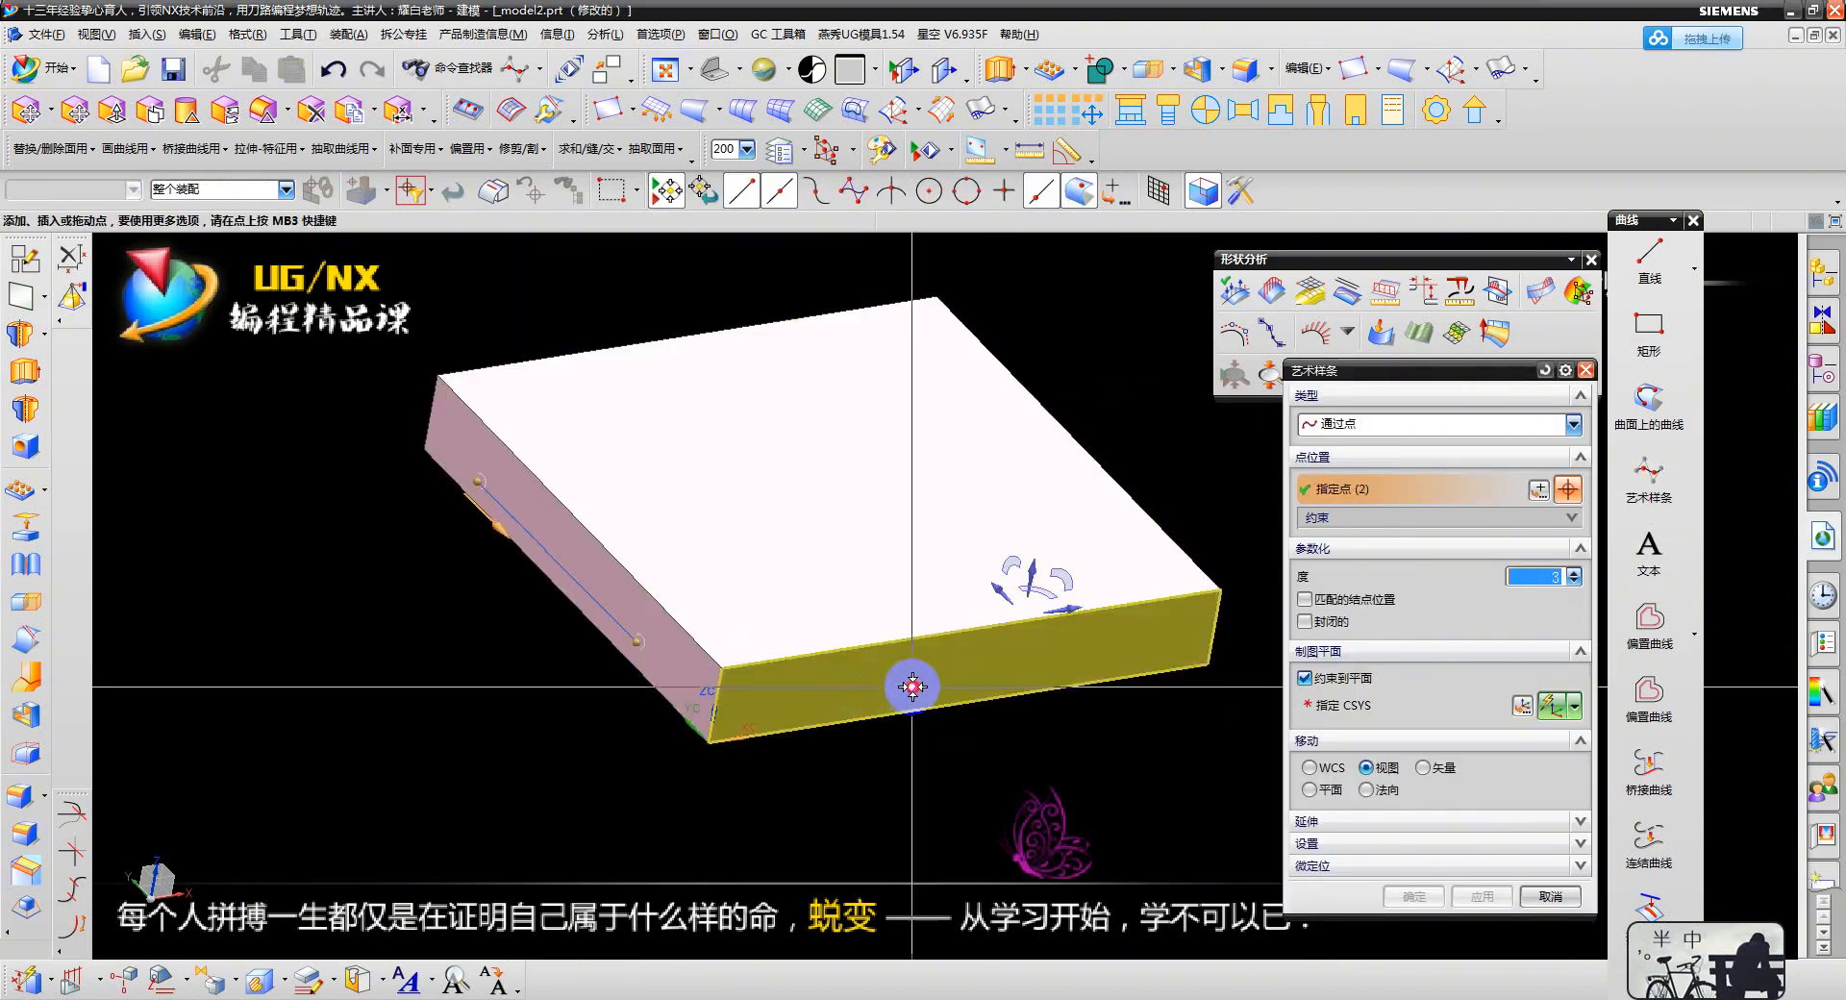
click(1154, 644)
scroll(943, 740, down, 1)
middle_drag(969, 754, 939, 725)
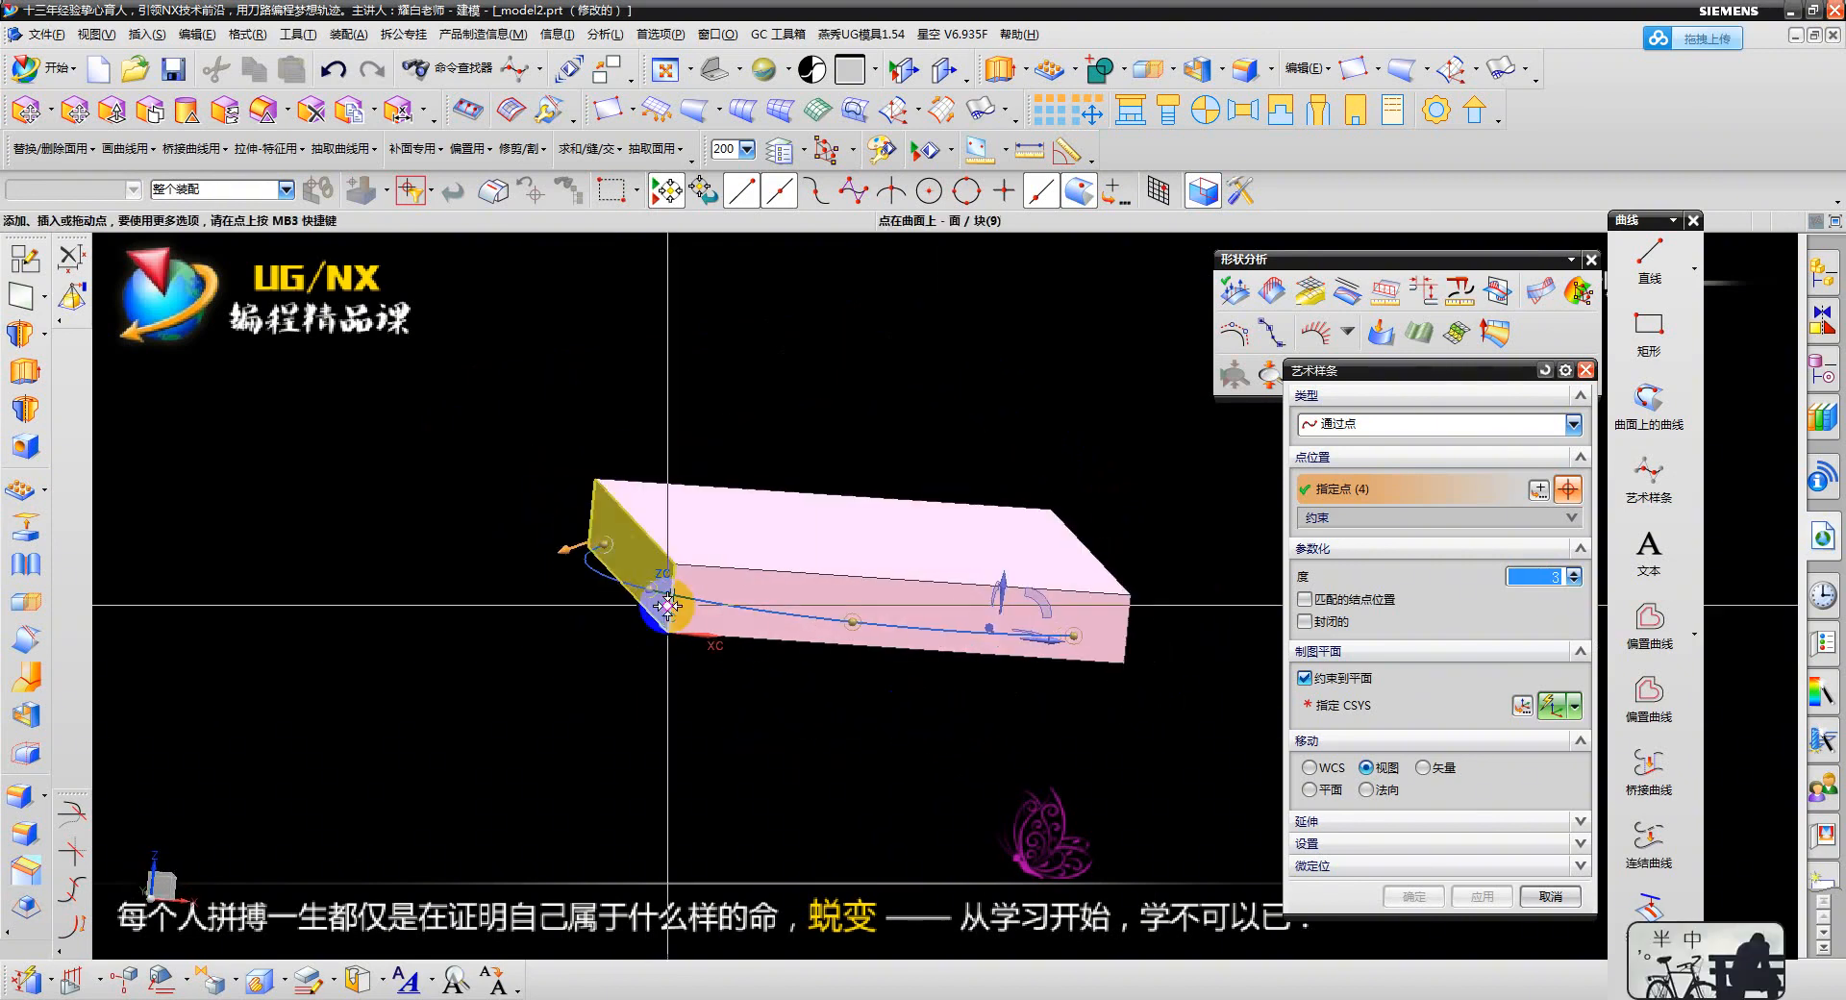
- Create the four-point spline constrained to the plane of the block's top face, and delete it
click(1403, 705)
click(793, 536)
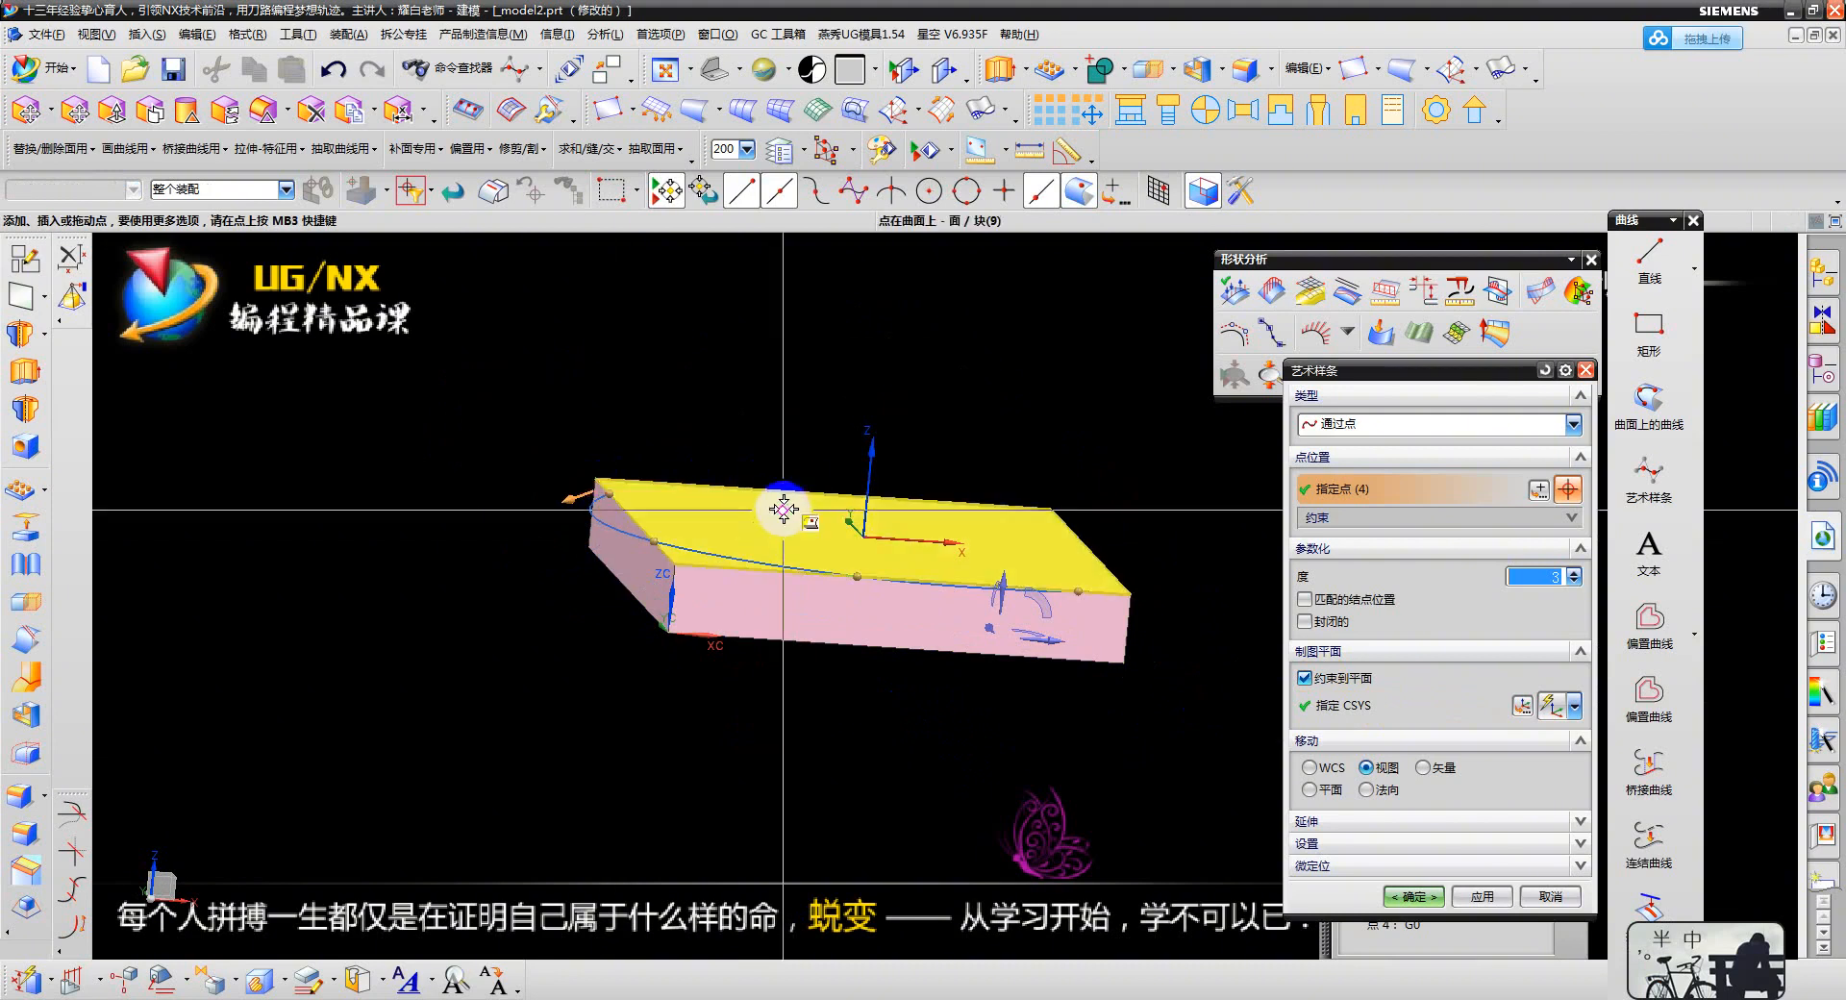
click(1414, 897)
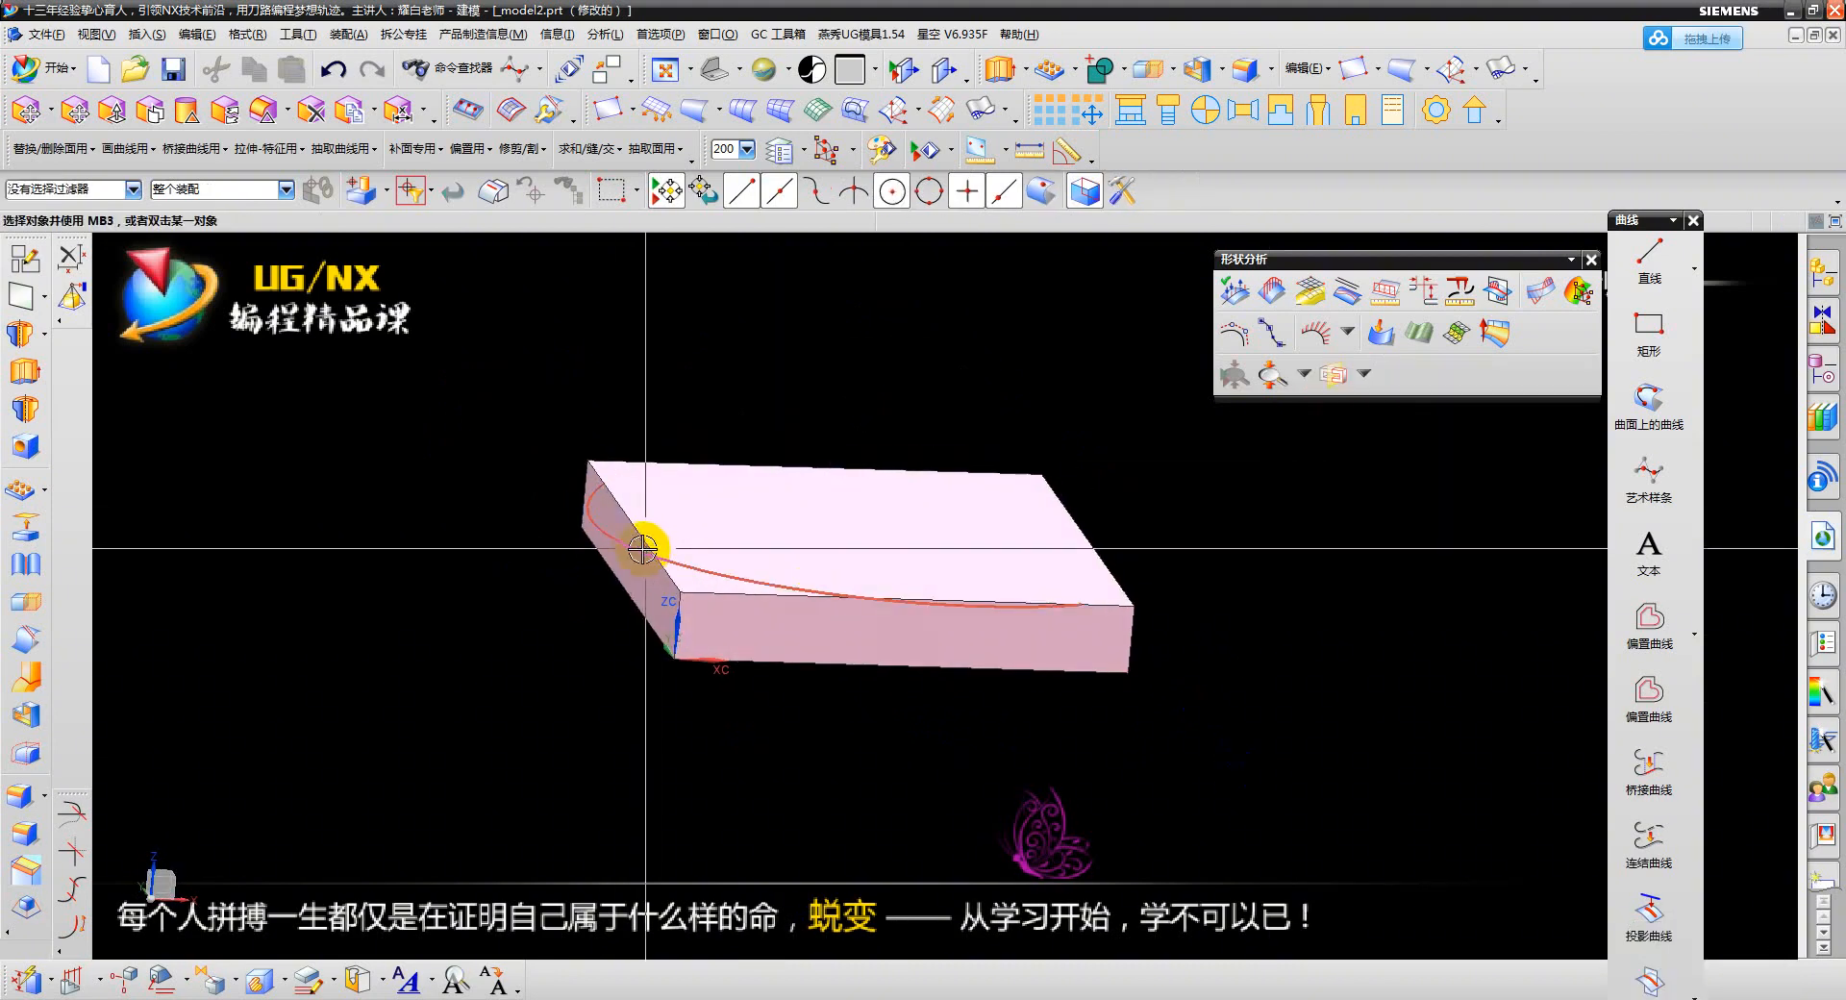
key(Delete)
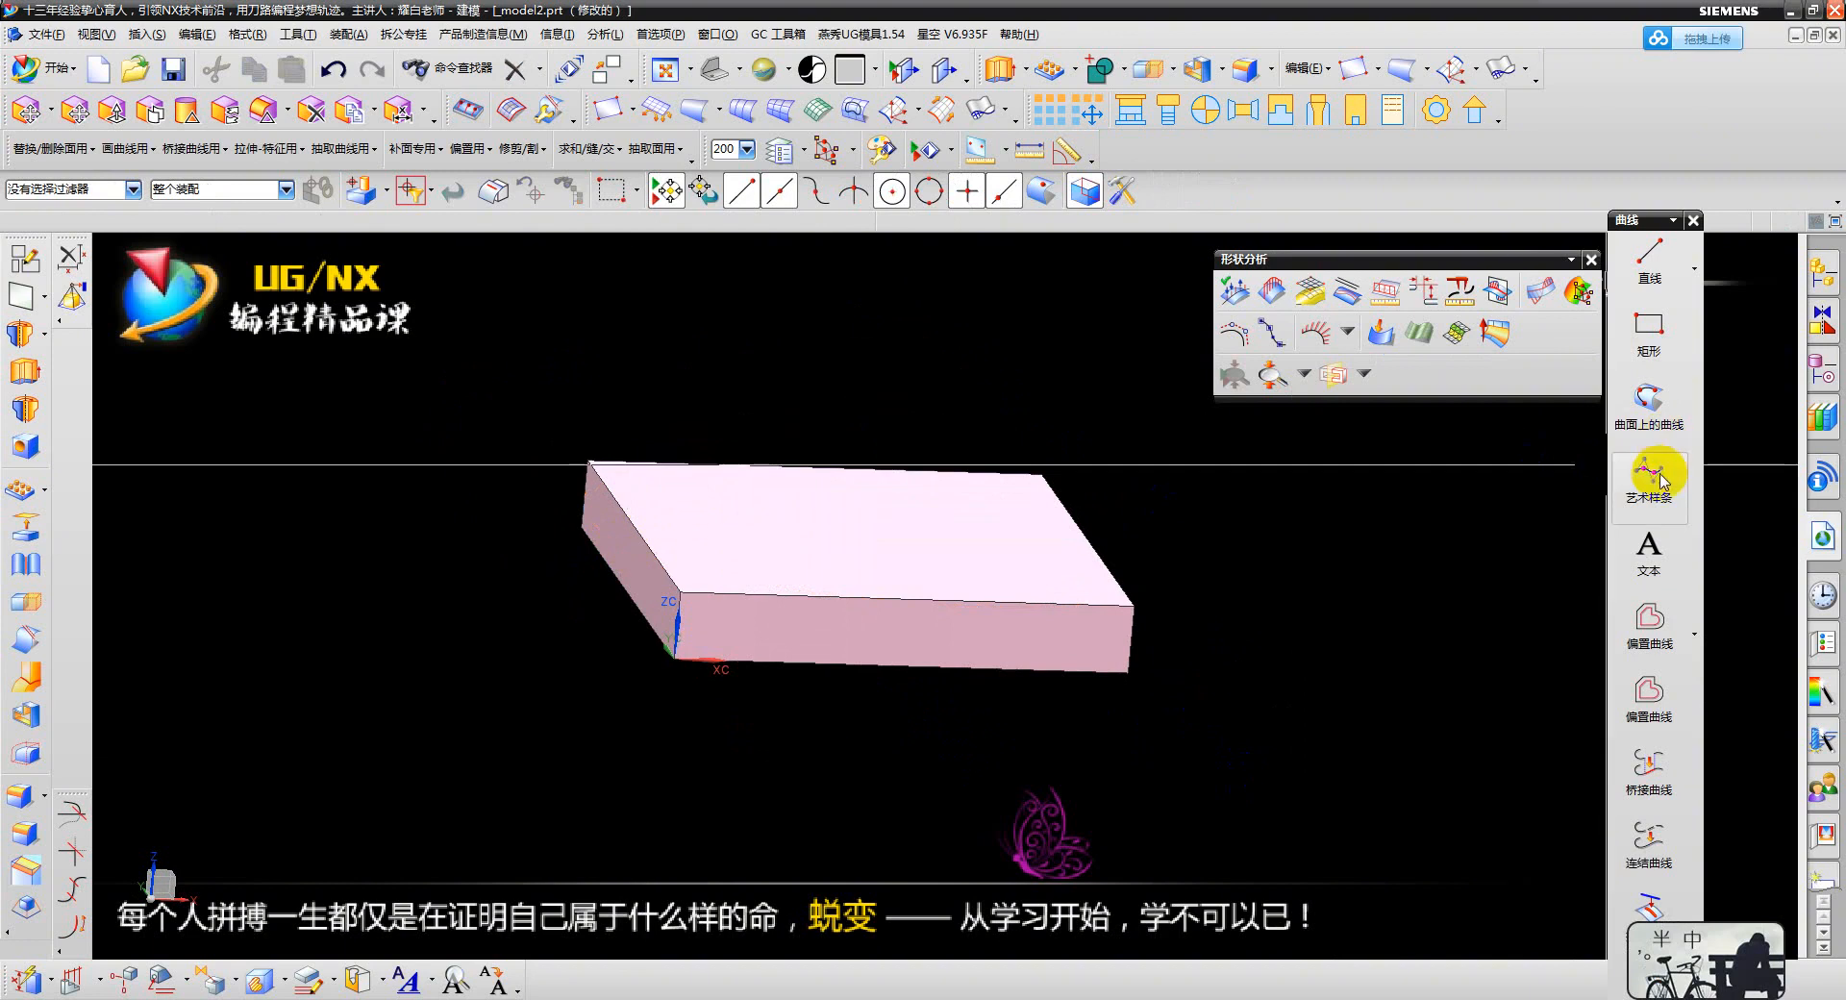
- With the plane constraint off, create a degree 3 studio spline through the rear-left bottom corner, front-left top corner, front face and rear-right top corner
click(1650, 473)
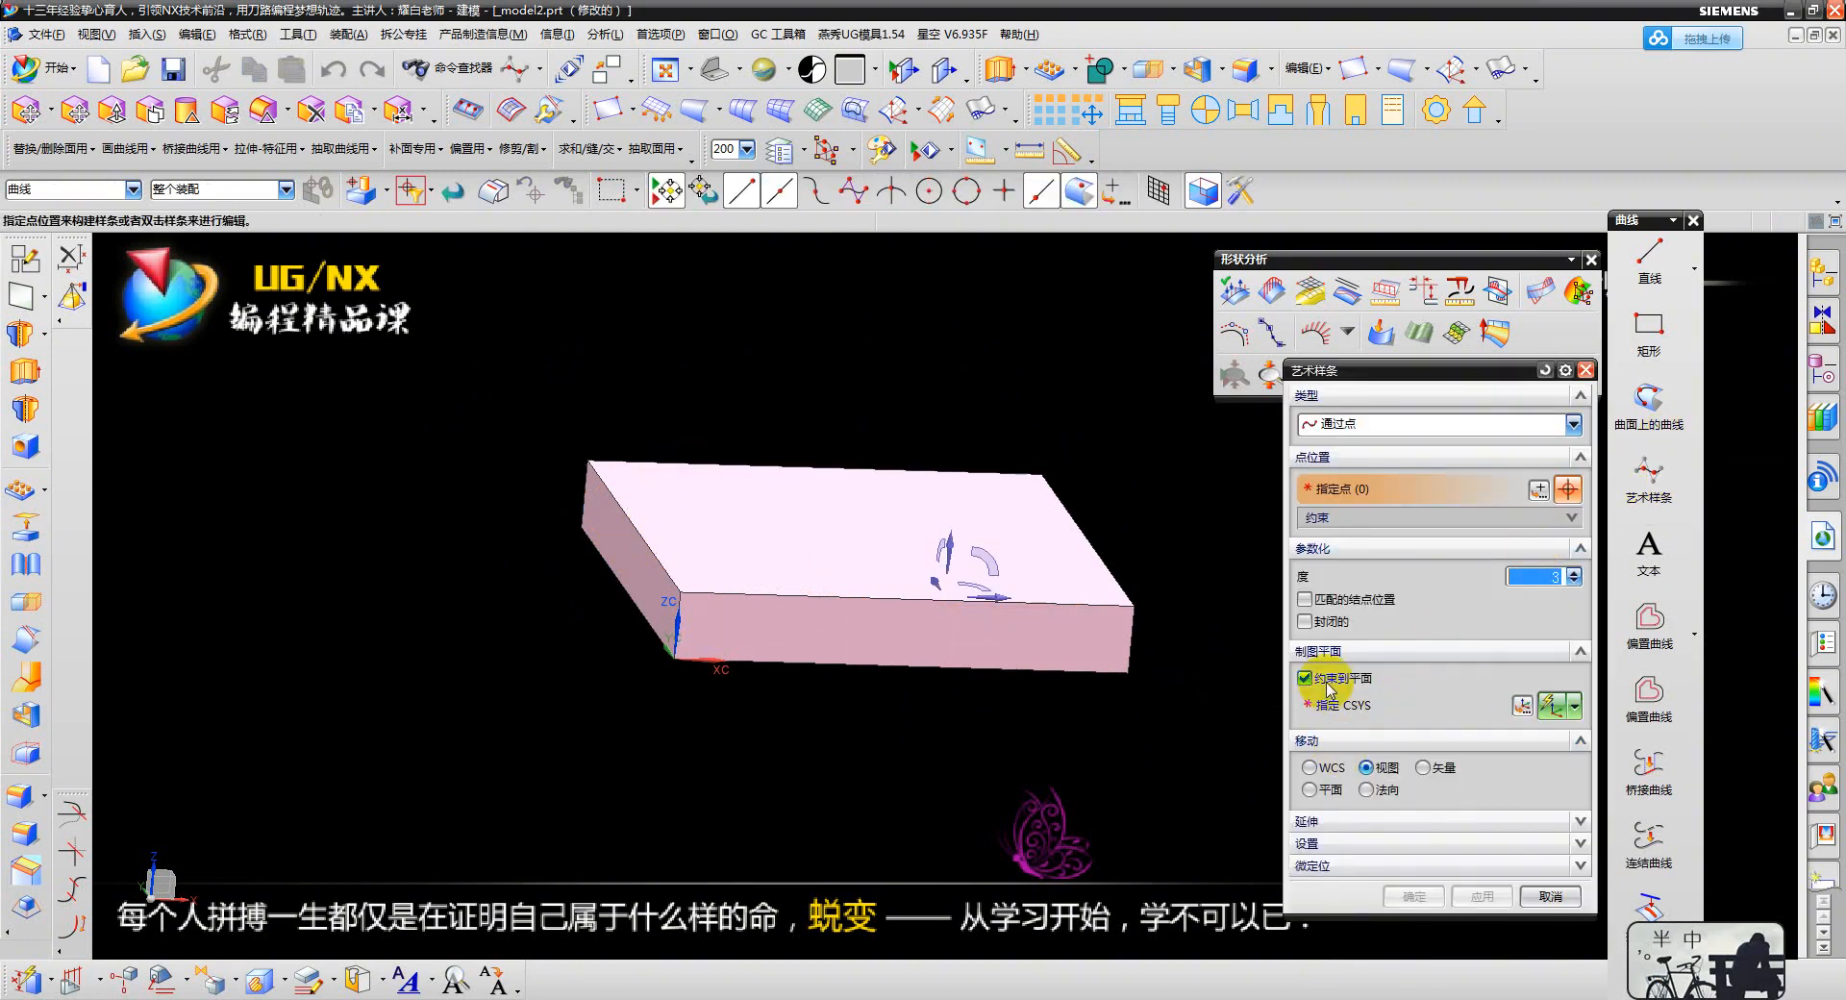
click(1327, 683)
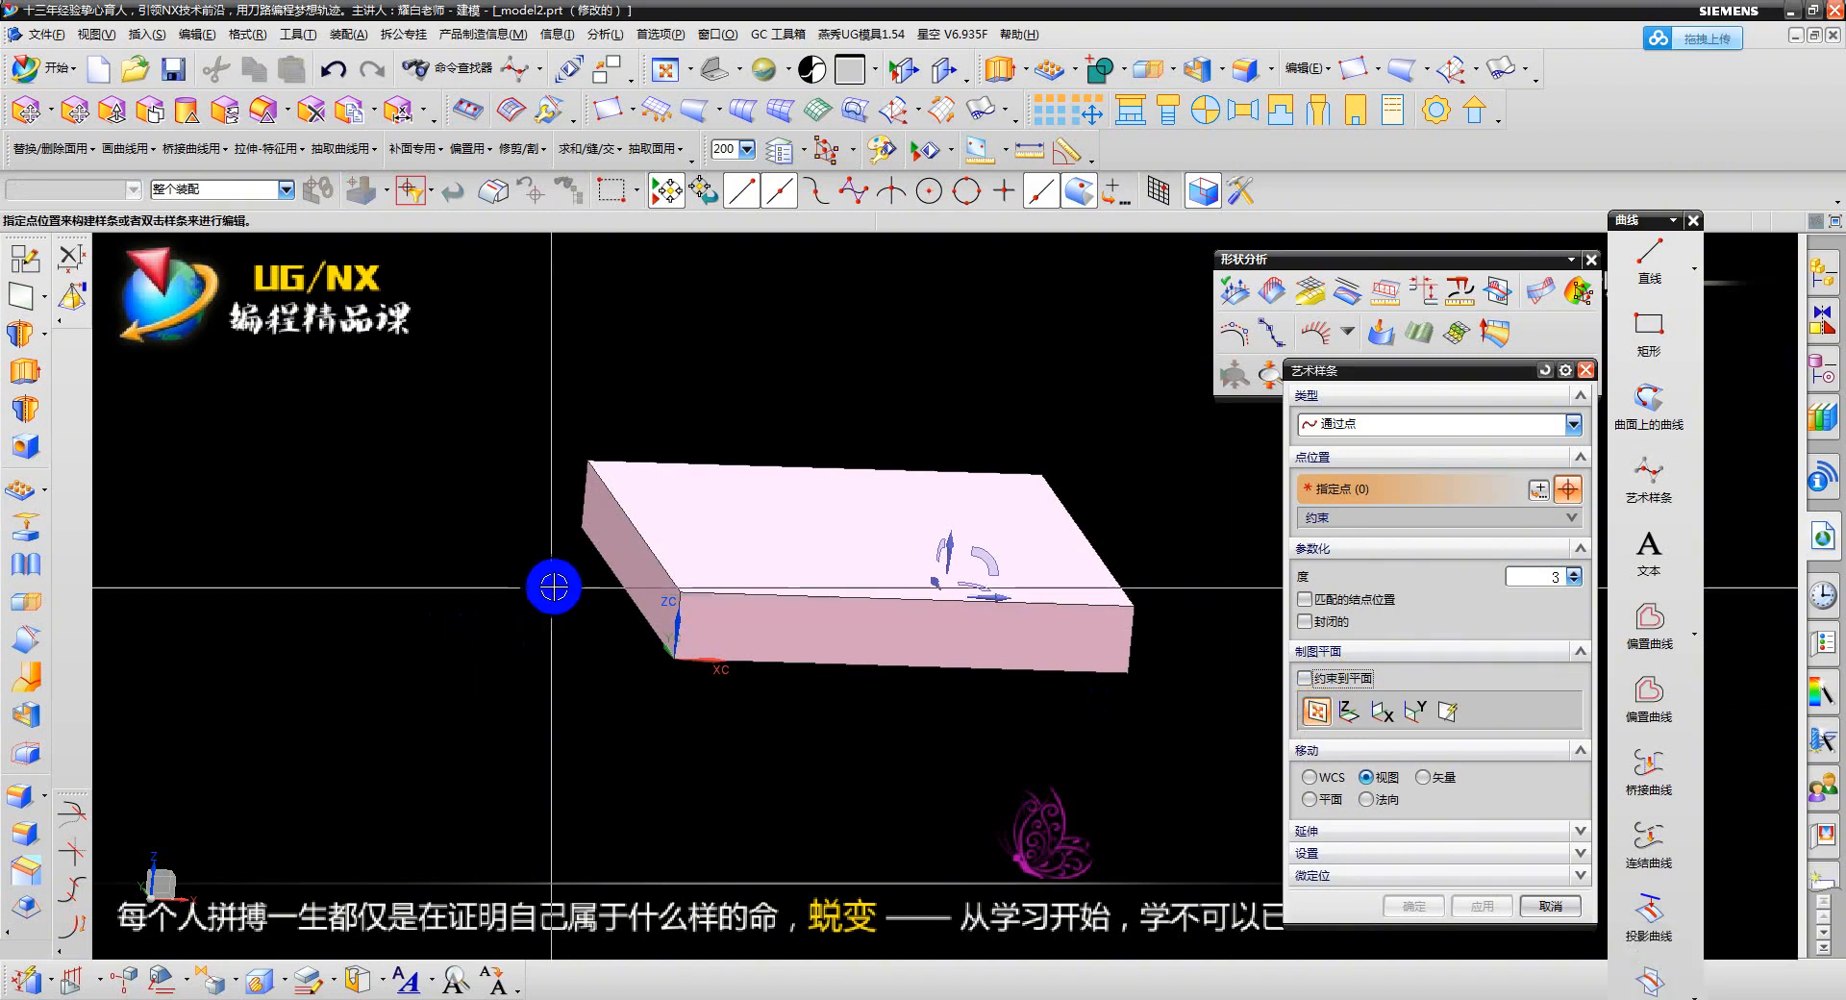
scroll(564, 499, up, 4)
click(581, 494)
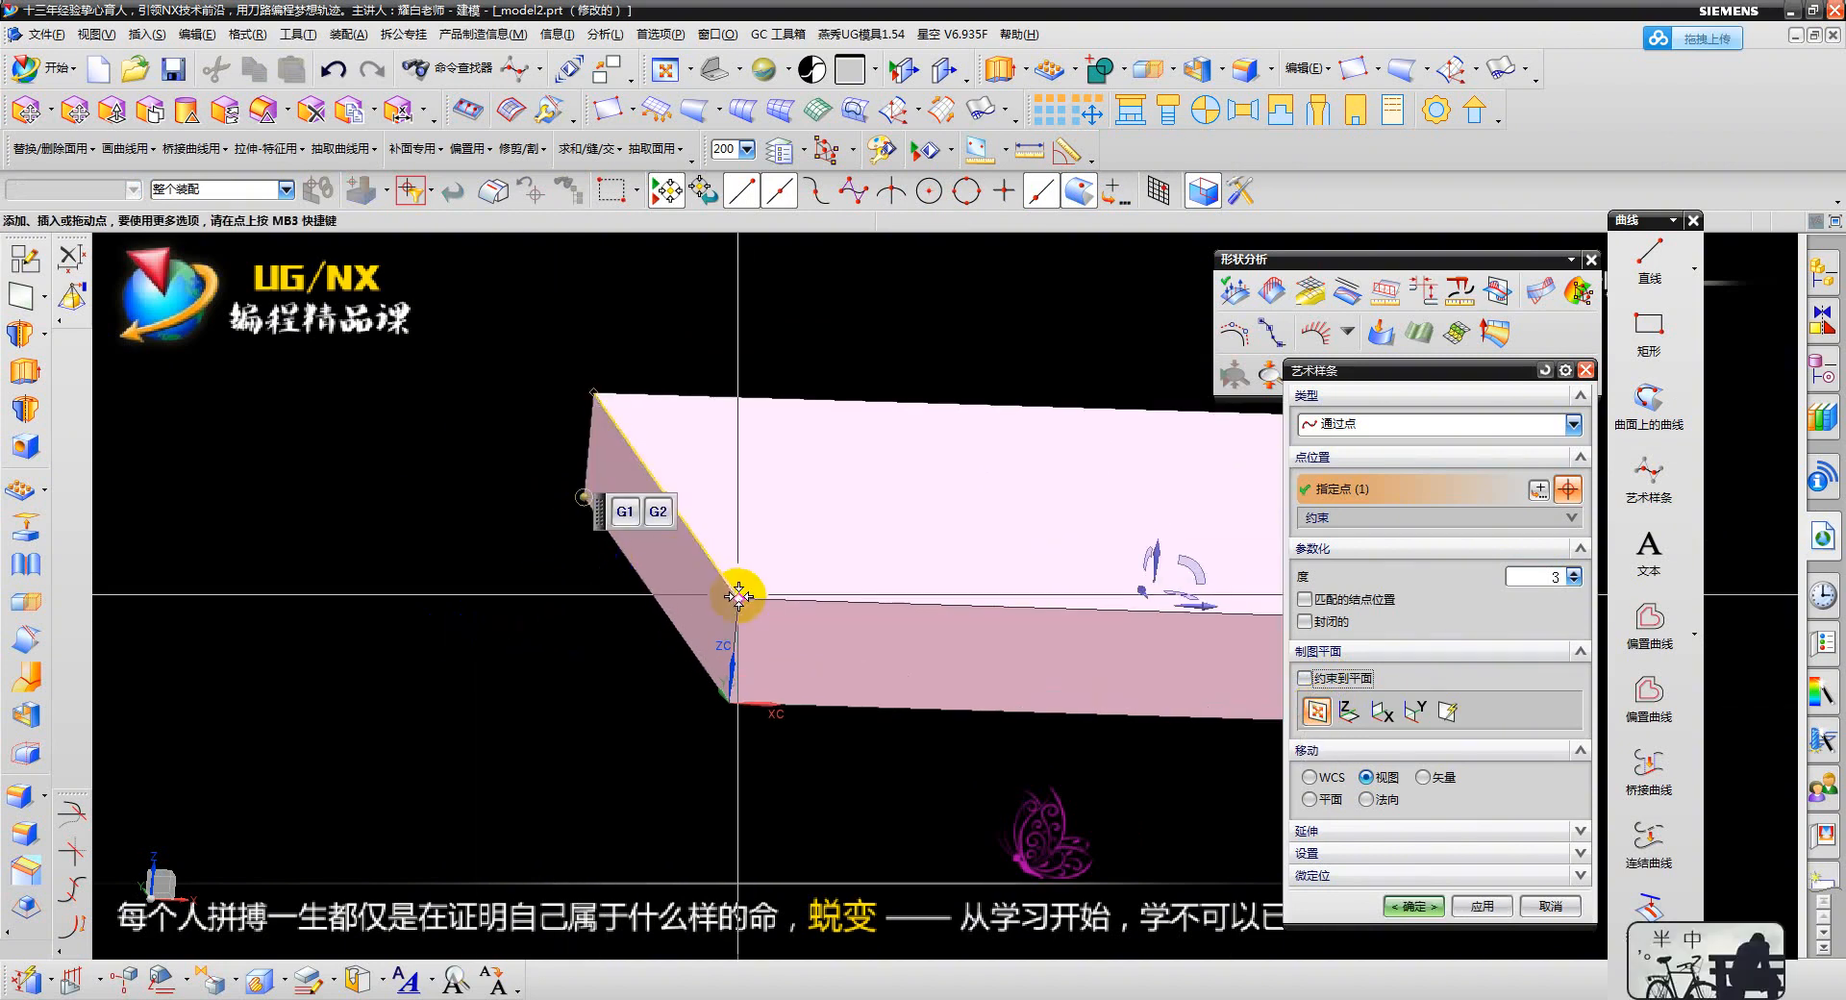
click(738, 599)
scroll(615, 611, down, 3)
scroll(967, 654, up, 1)
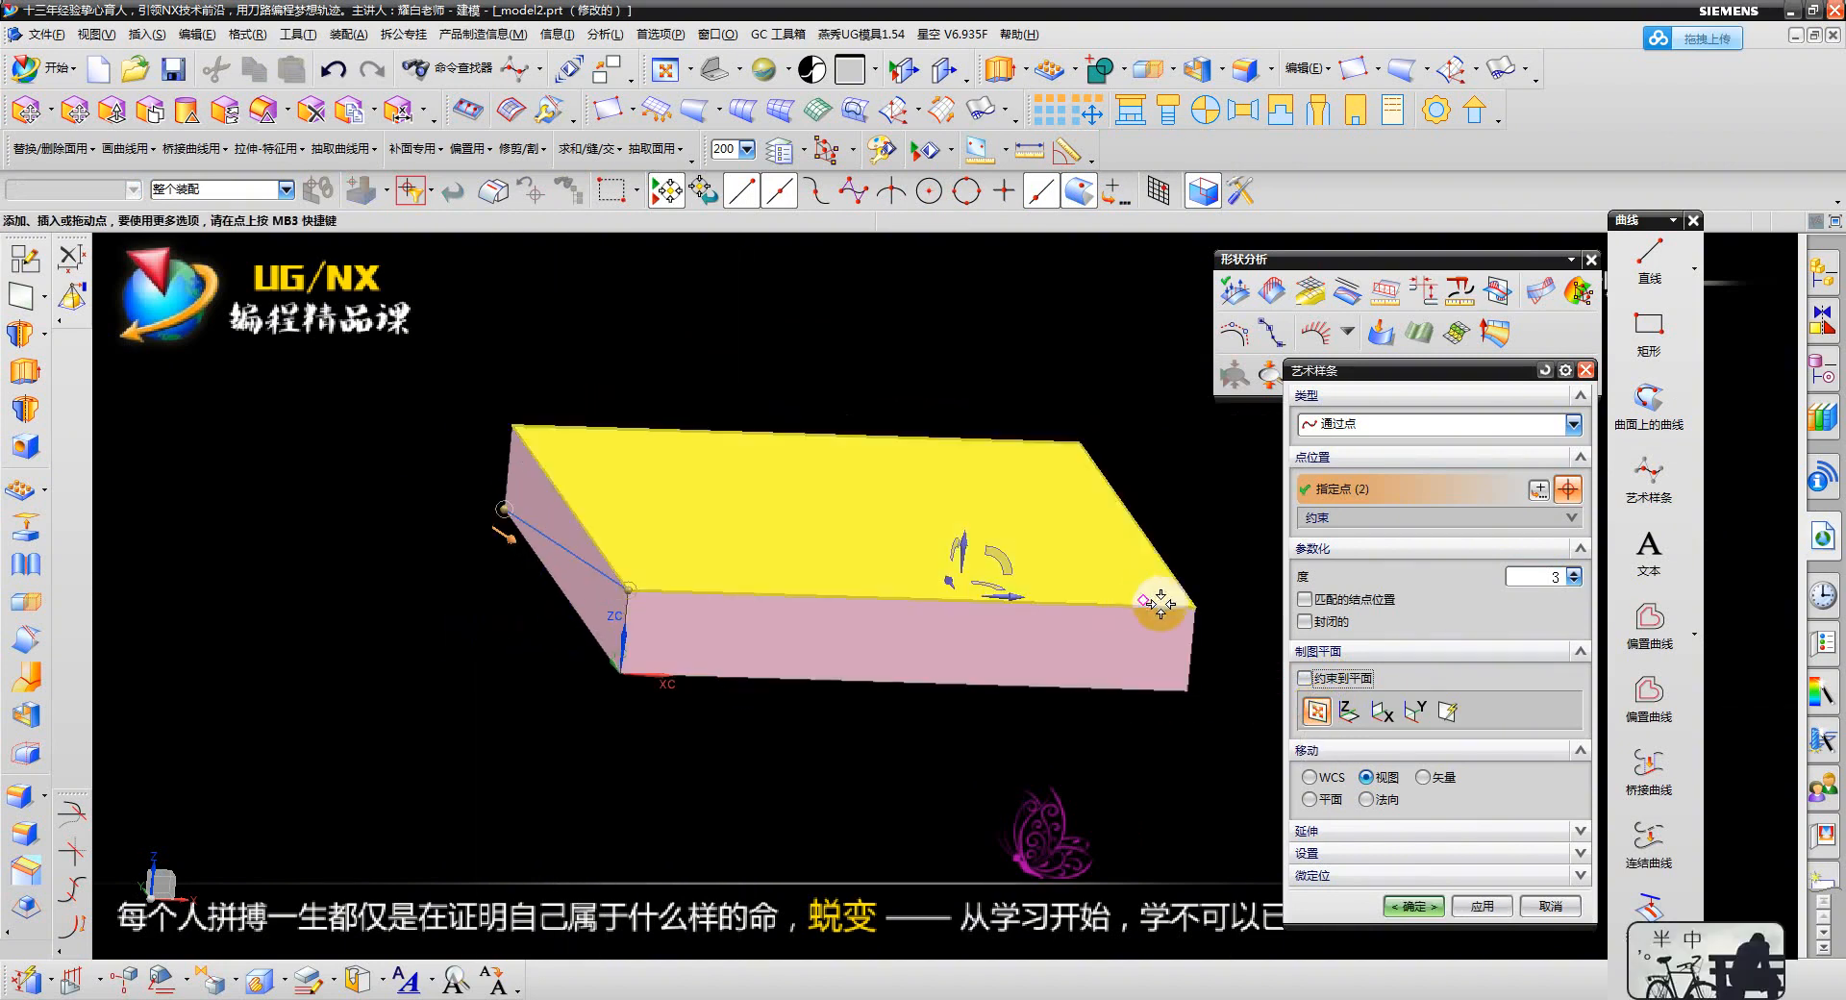
click(925, 627)
click(1083, 459)
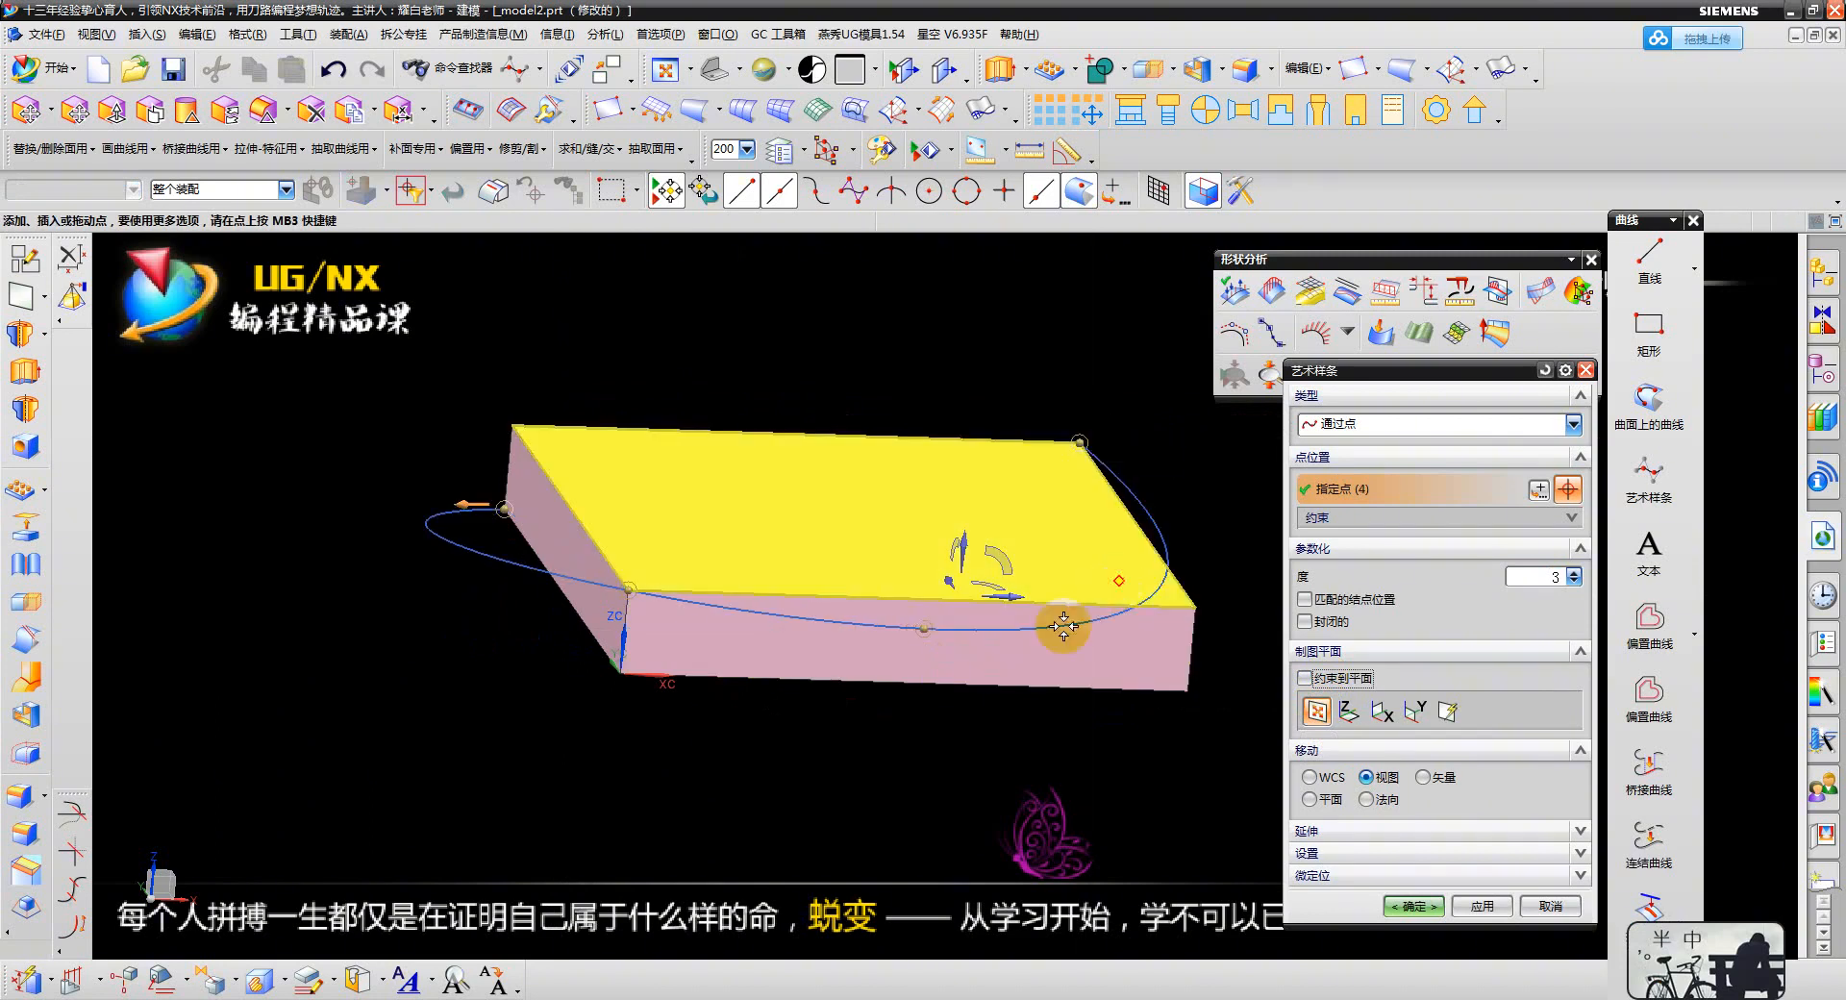
middle_drag(1077, 567, 1053, 616)
middle_click(1053, 615)
- Hide the block to inspect the unconstrained spline on its own, and undo the hiding
click(851, 560)
scroll(852, 561, down, 1)
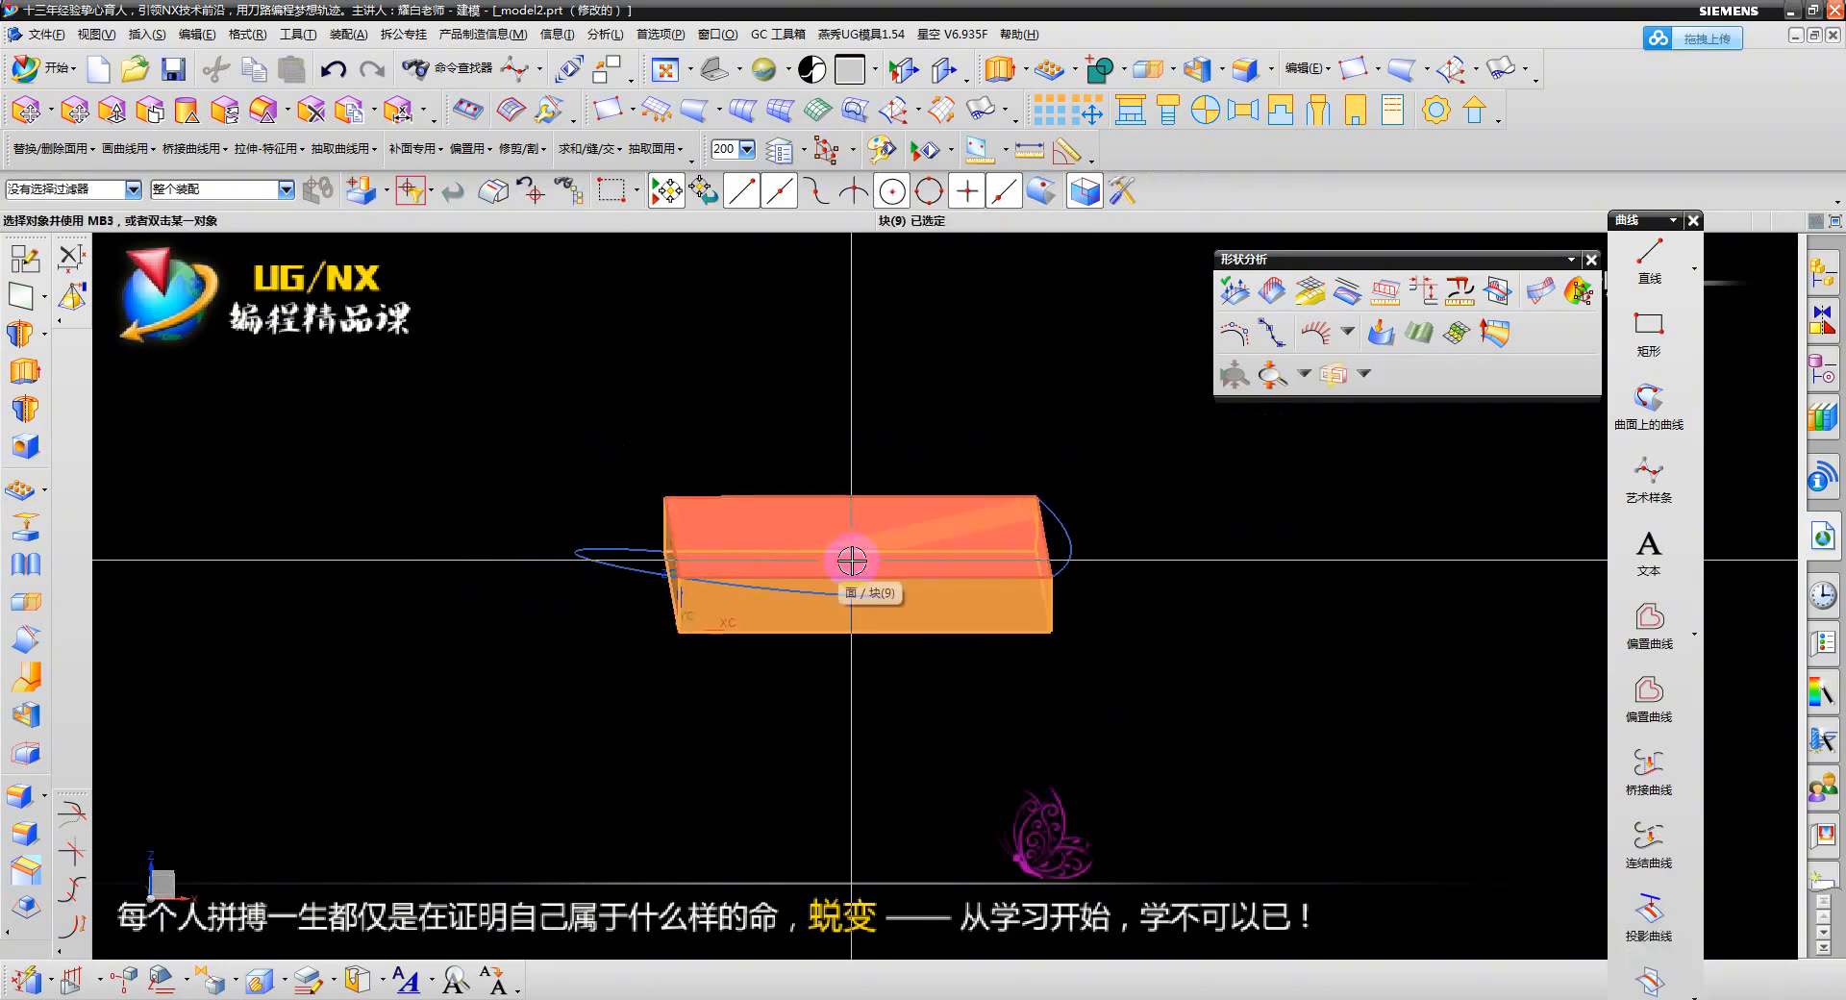
key(ctrl+b)
middle_drag(852, 561, 956, 572)
key(ctrl+z)
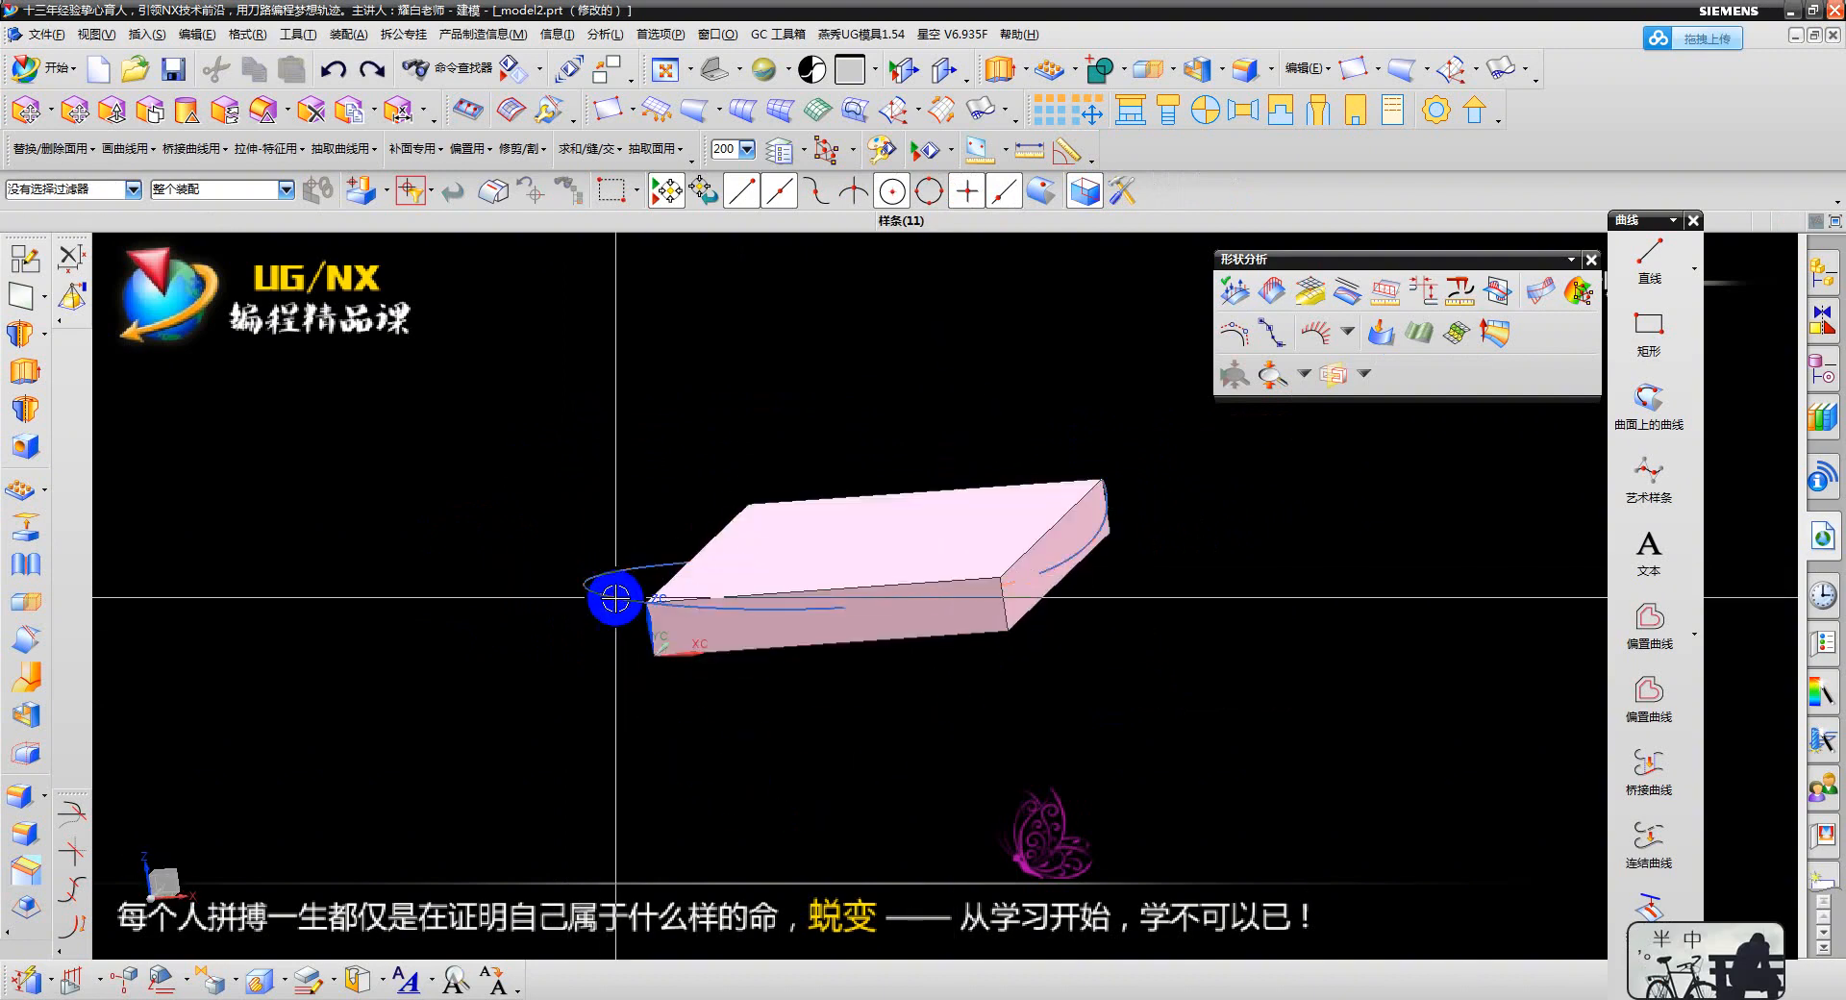
- Delete the unconstrained spline around the block
click(723, 597)
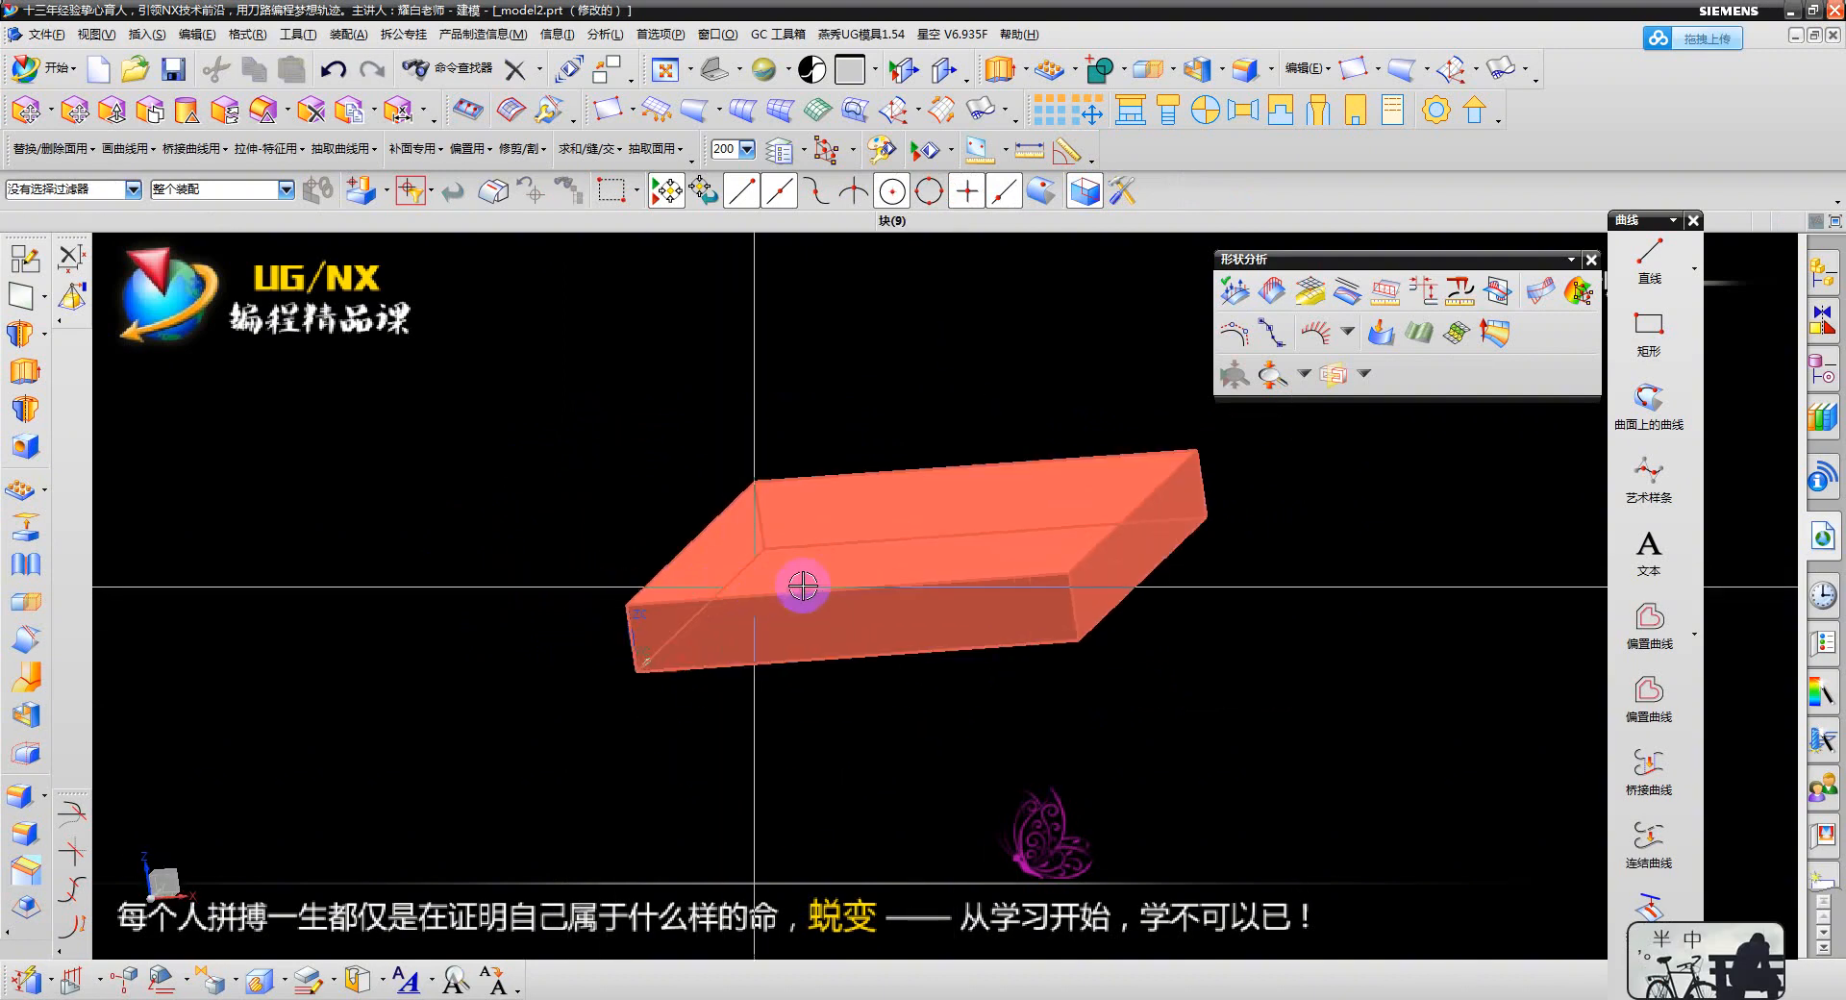
mouse_move(807, 580)
middle_down()
mouse_move(873, 568)
mouse_move(878, 588)
mouse_move(811, 596)
middle_up()
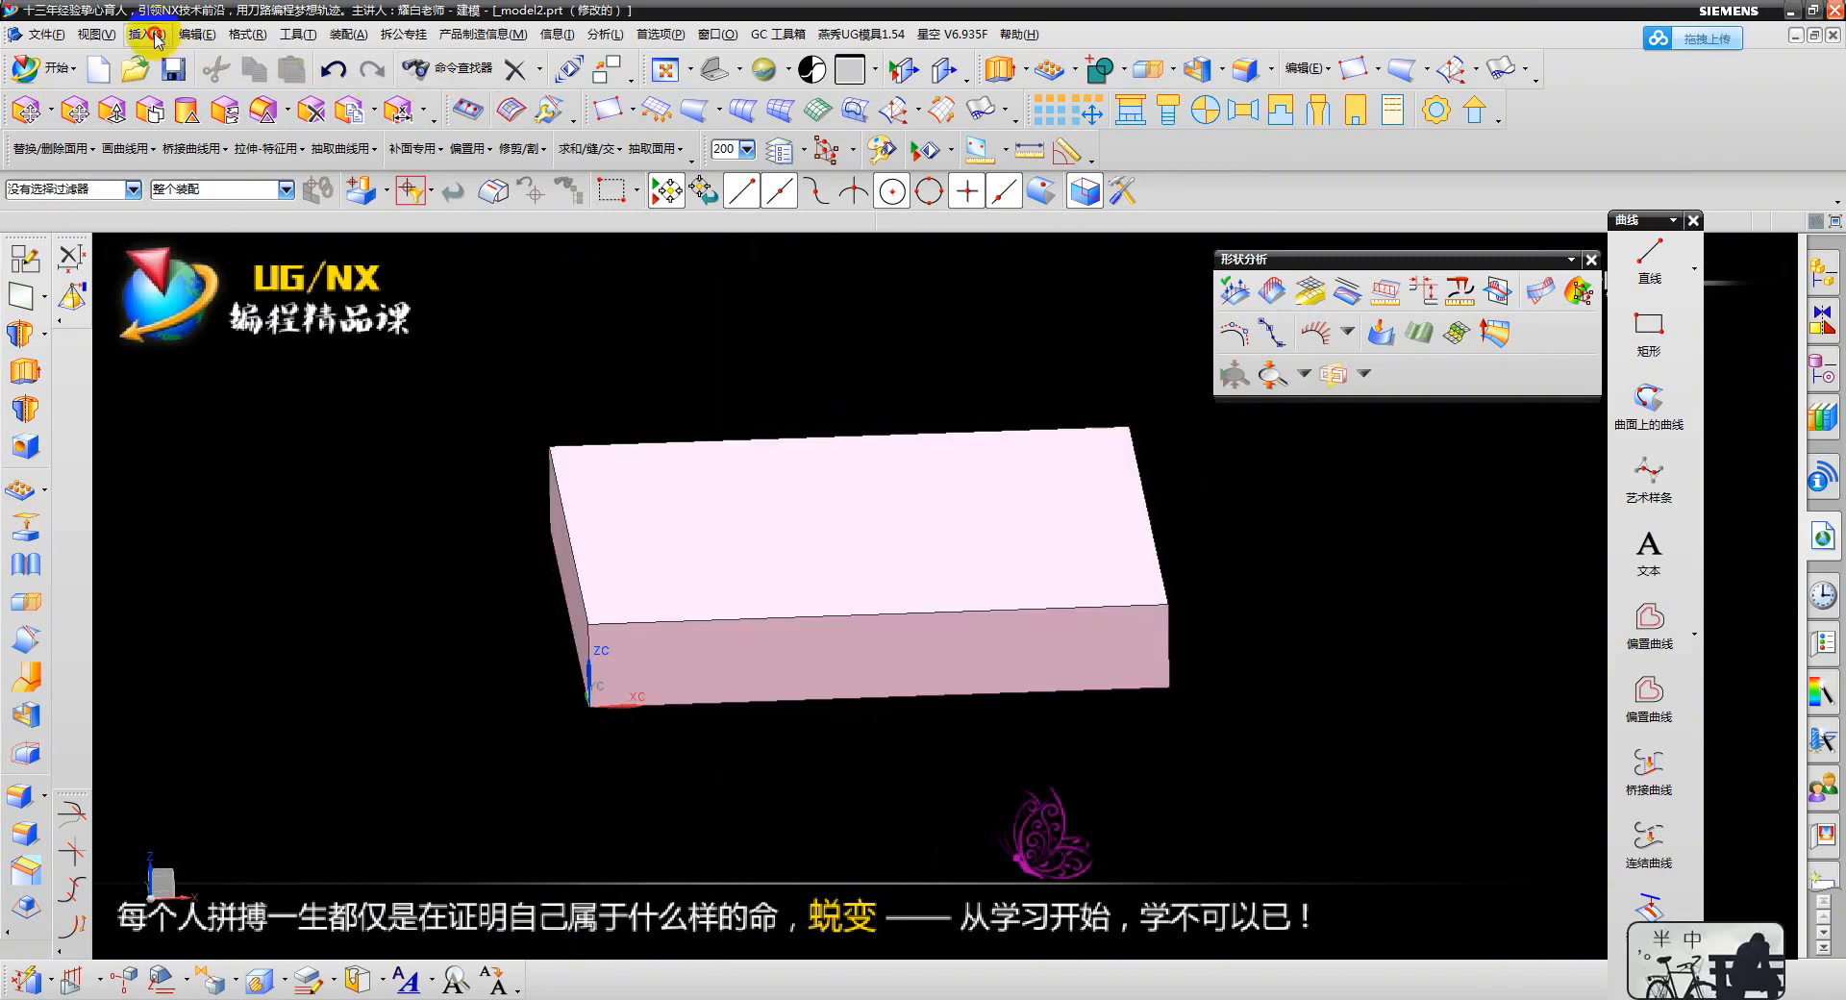
- Create two Point on Face (点在面上) points: top face at about X 106, Y 84, Z 30 mm; front face at about X 164, Y 0, Z 14.5 mm
click(154, 37)
mouse_move(221, 222)
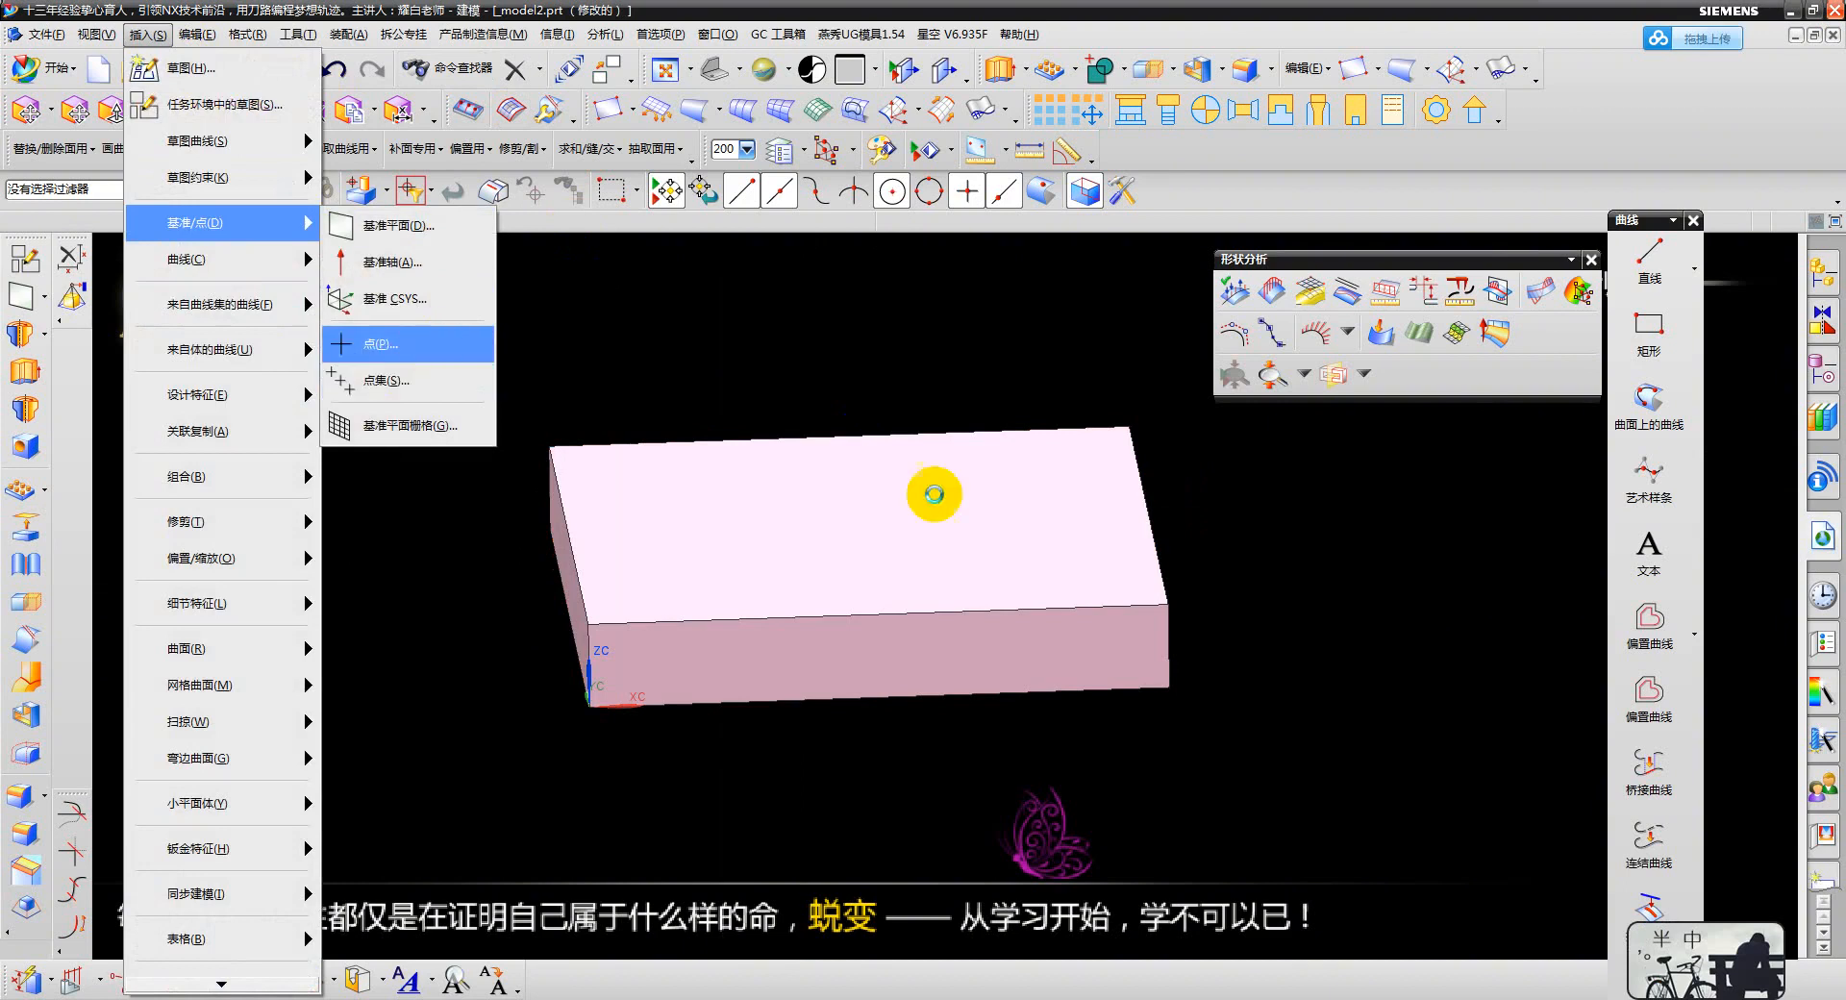
key(Return)
click(1399, 423)
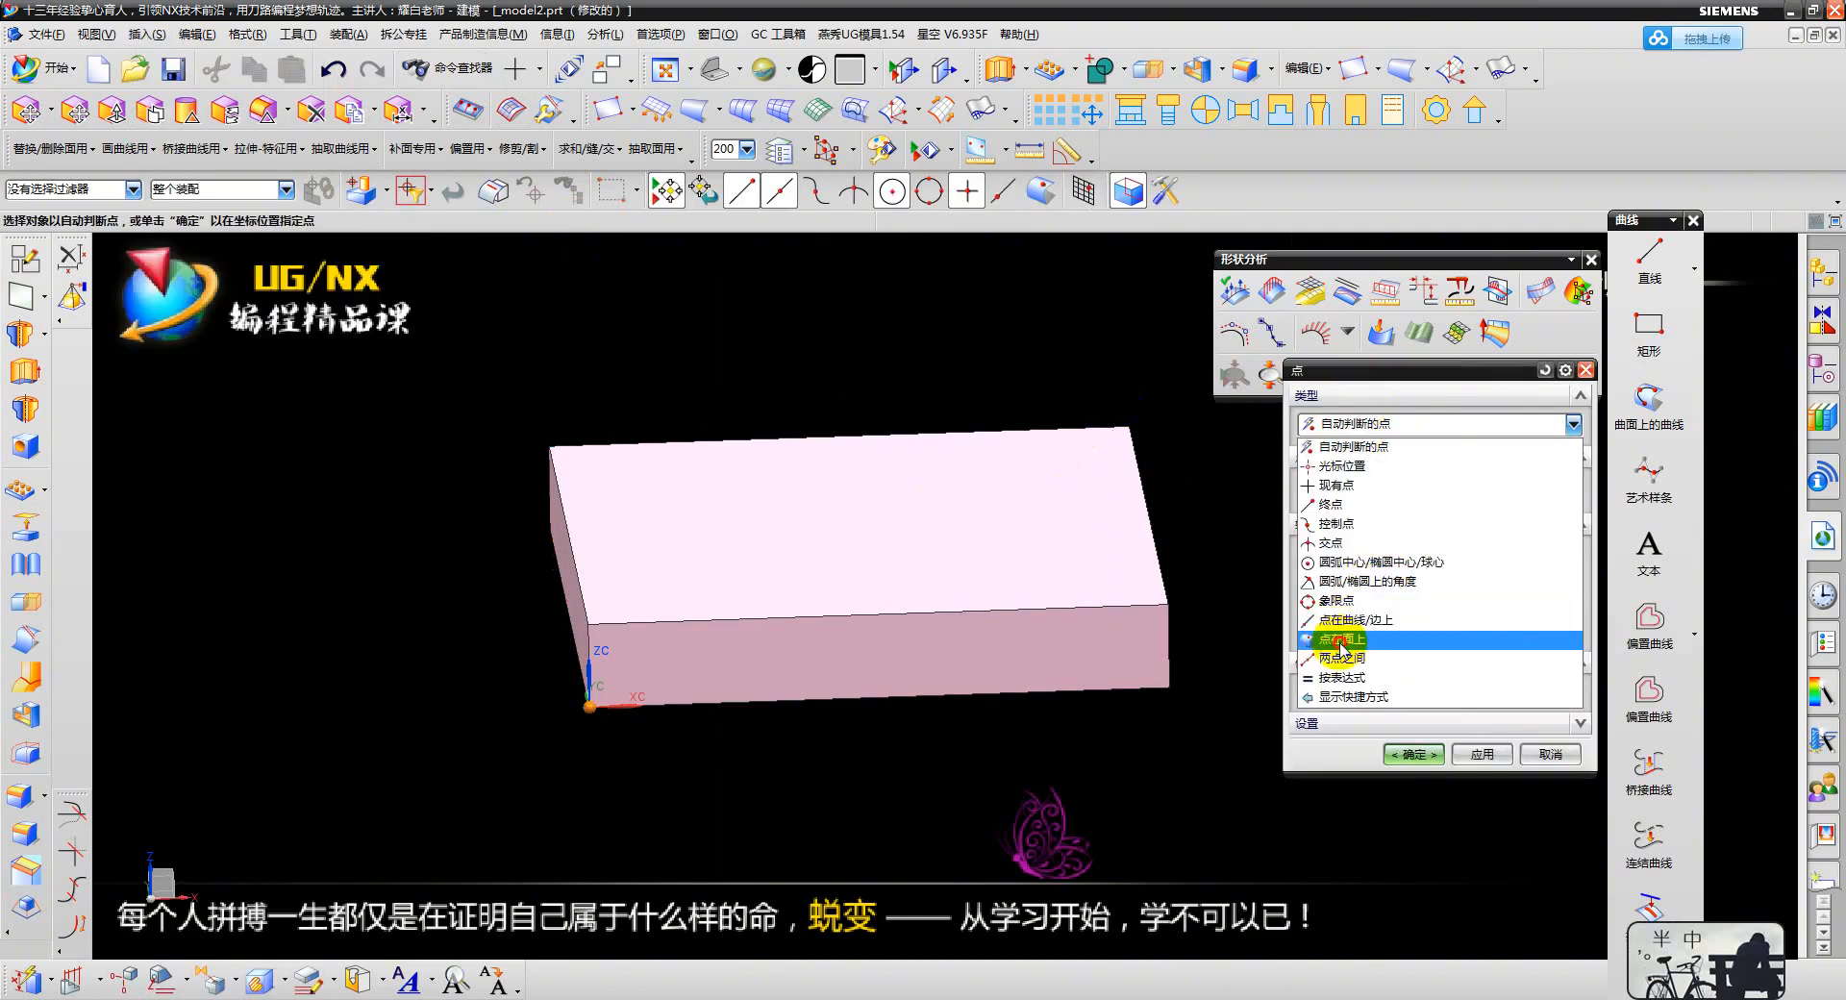
click(1339, 640)
click(877, 538)
click(1481, 840)
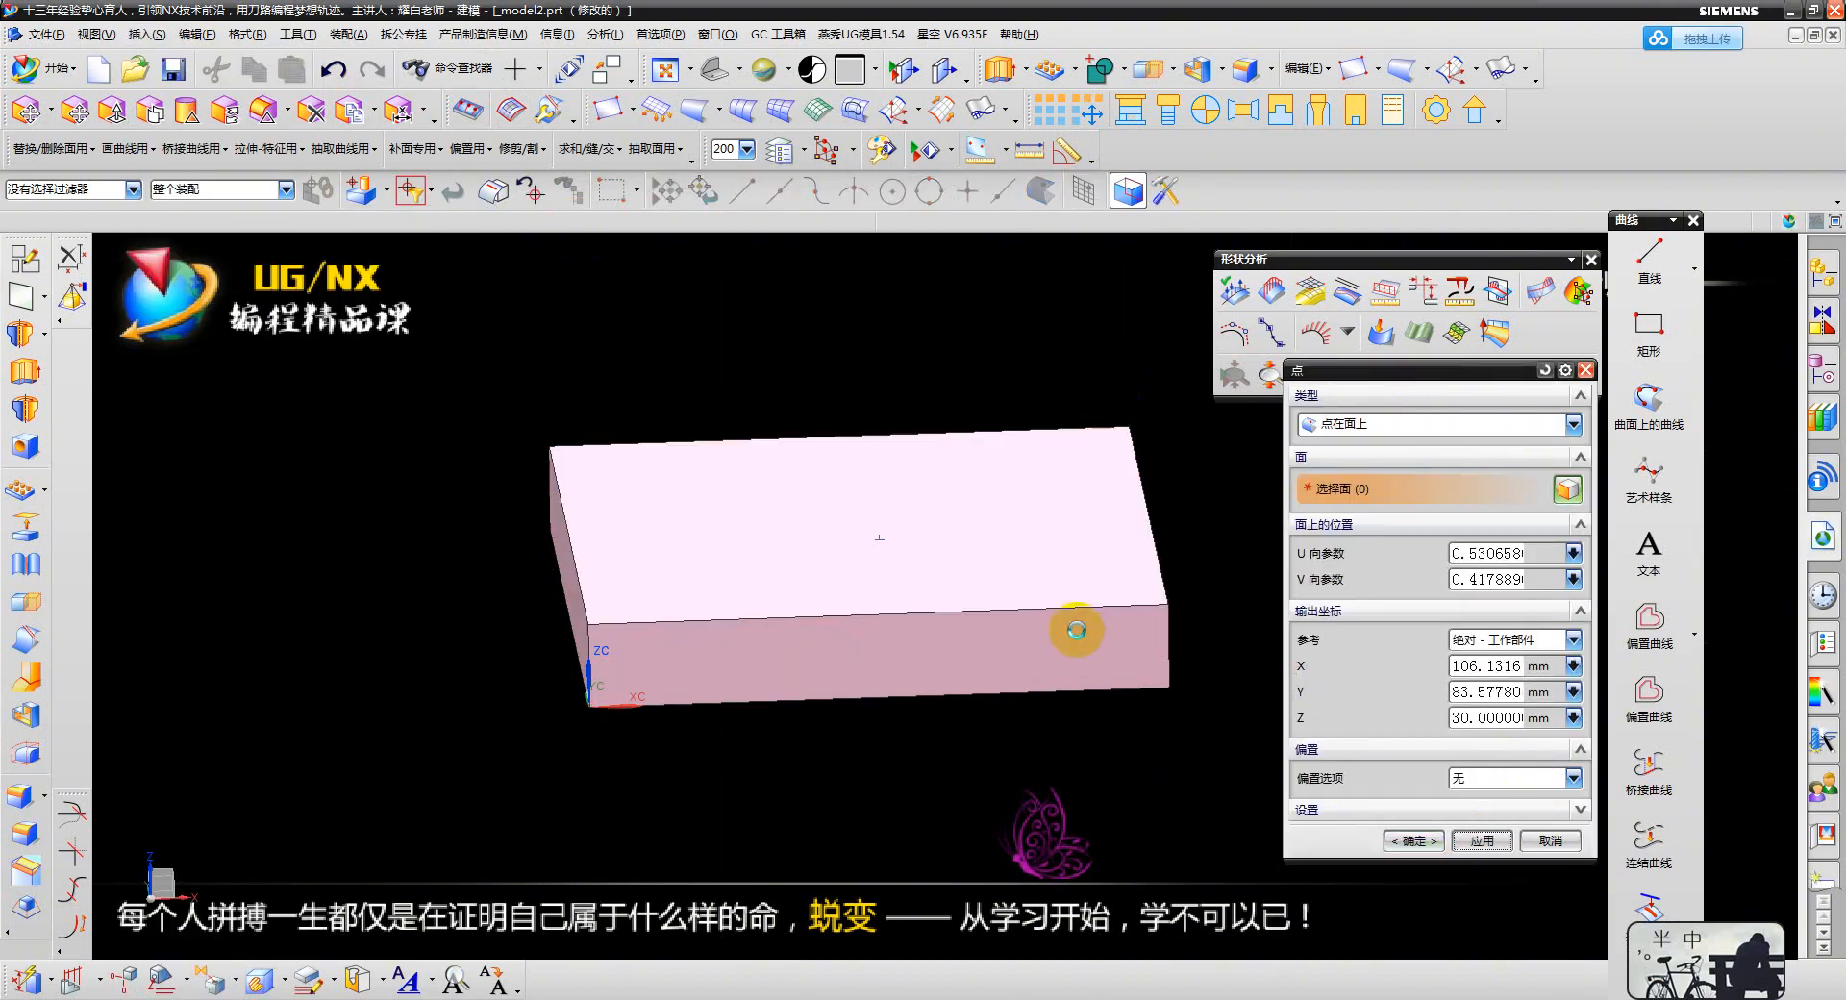
click(1062, 651)
click(1481, 840)
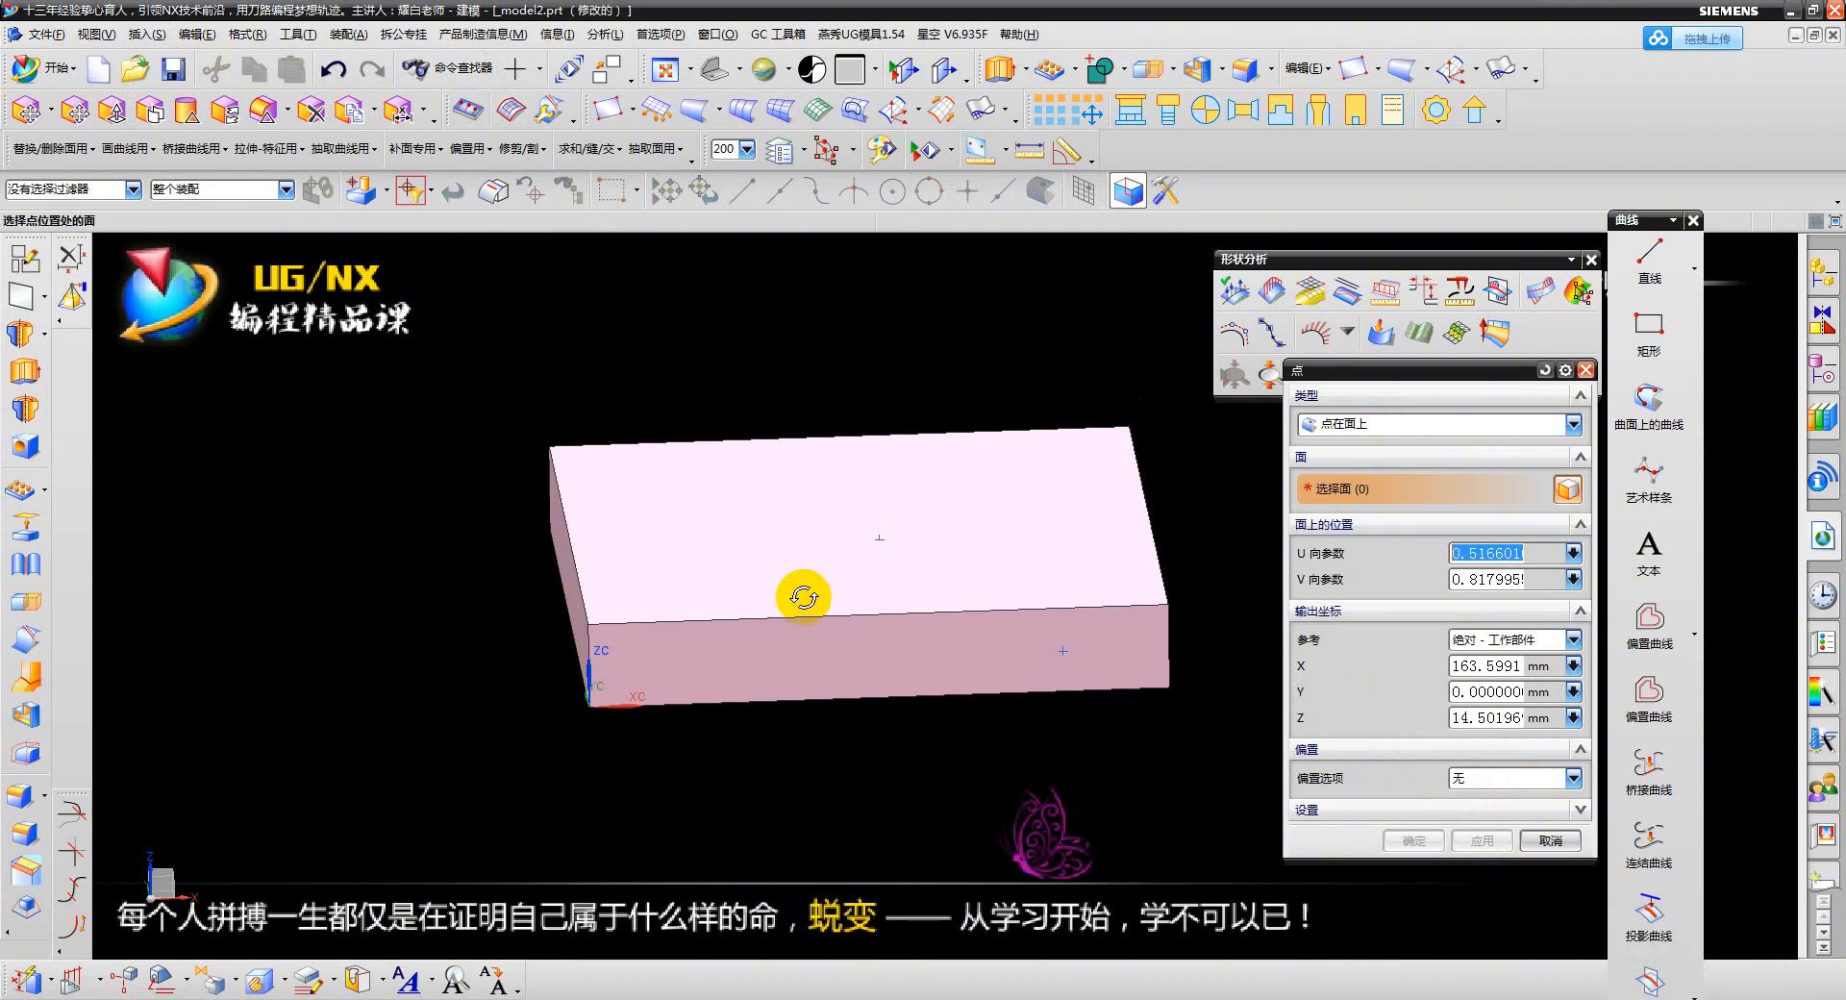
- Create Point on Face points on the block's left face at about Y 59, Z 21 mm and Y 188, Z 5 mm, plus one on the right face
middle_drag(804, 597, 823, 606)
click(639, 608)
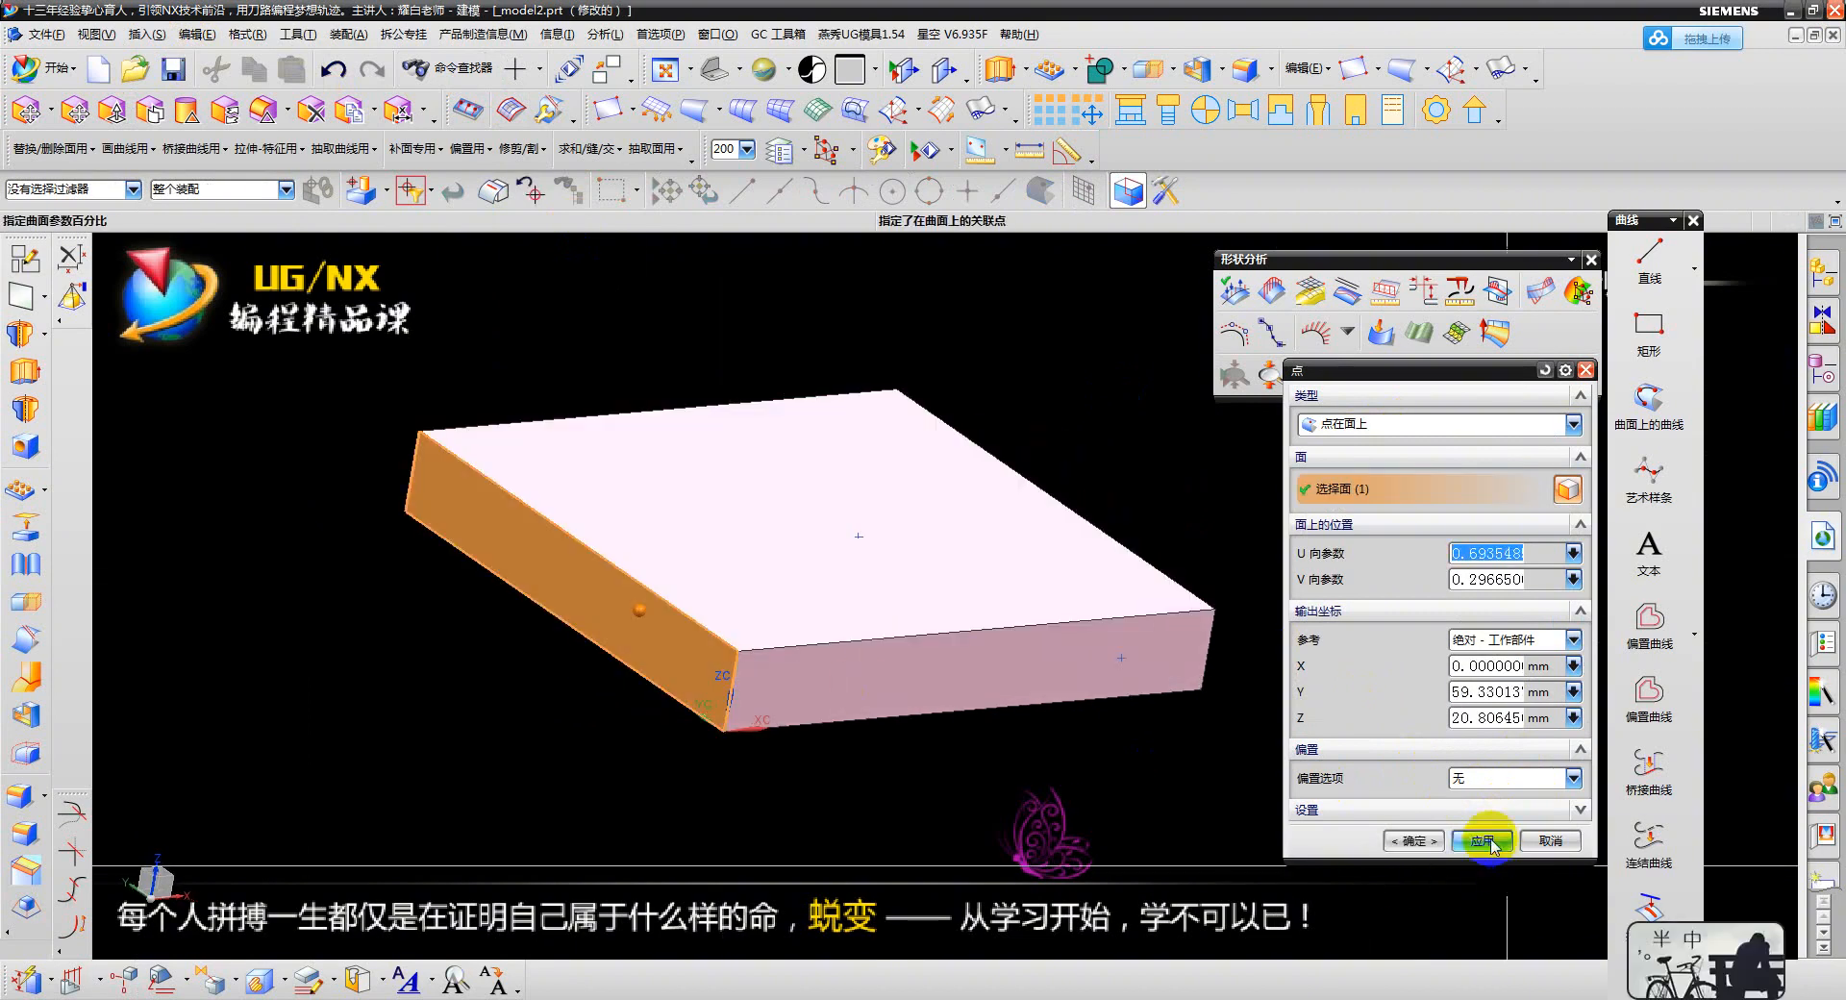
click(1485, 840)
click(426, 509)
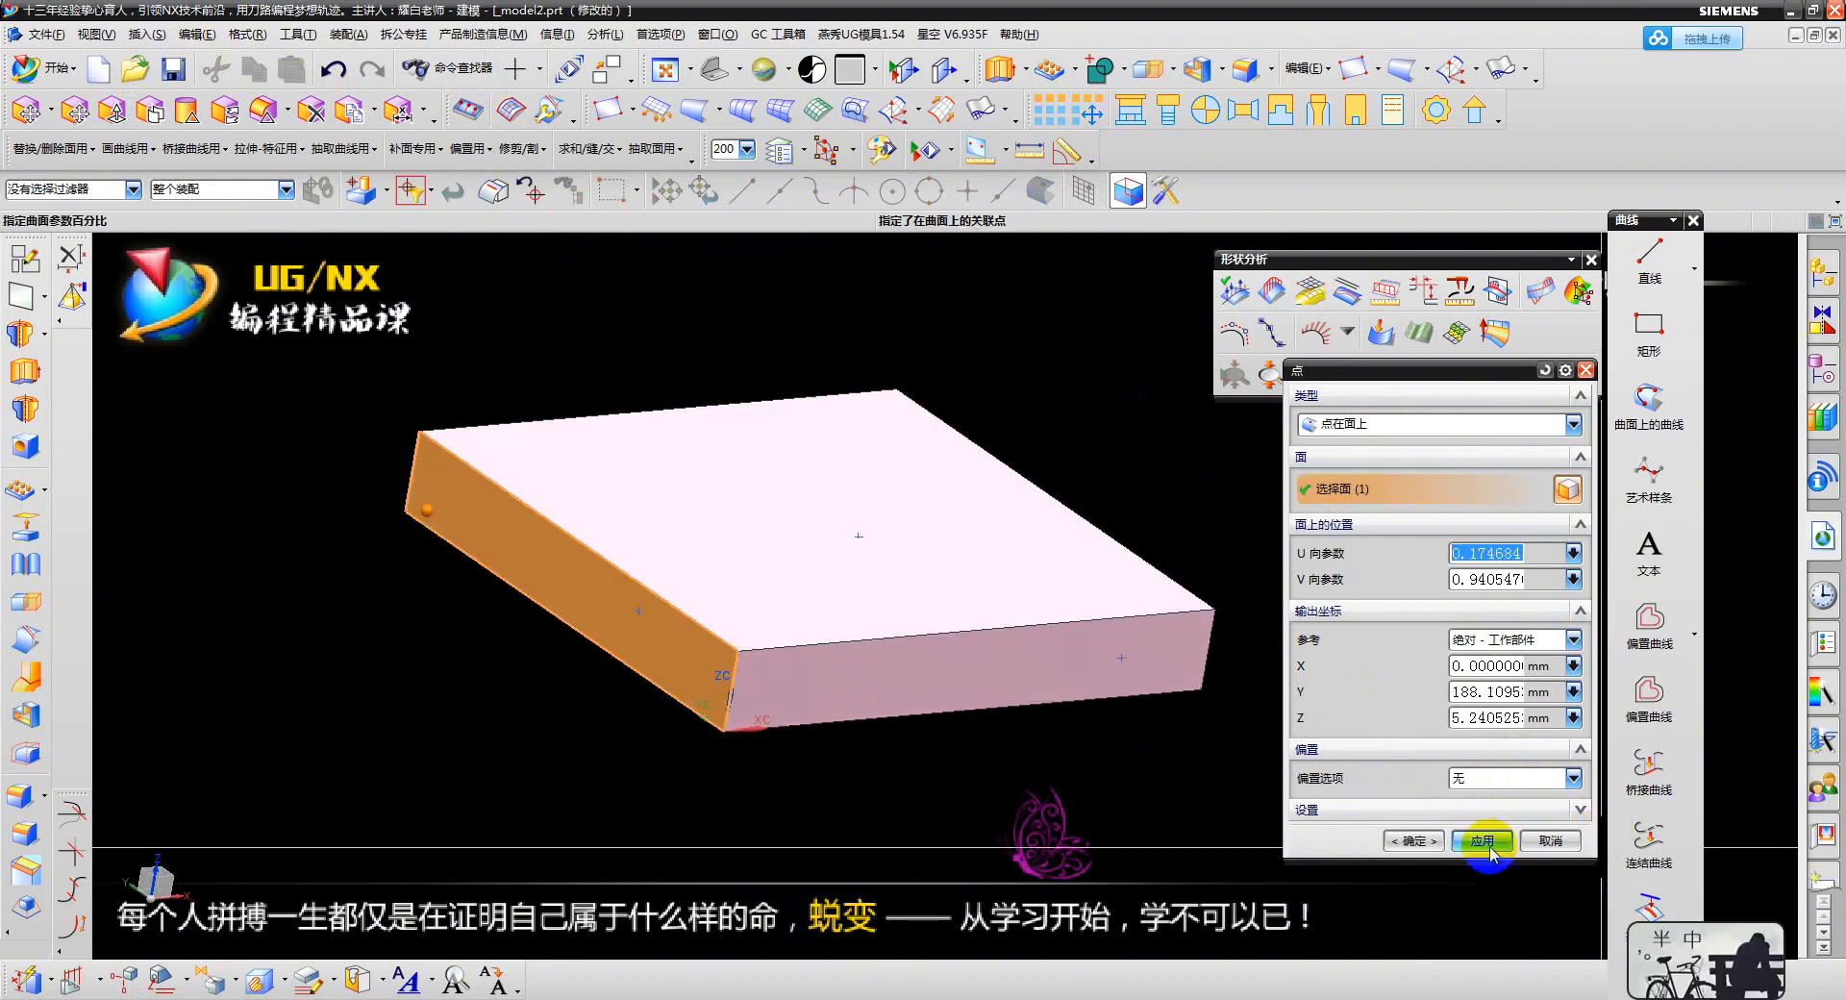
click(1485, 841)
middle_drag(943, 647, 1081, 563)
click(1080, 563)
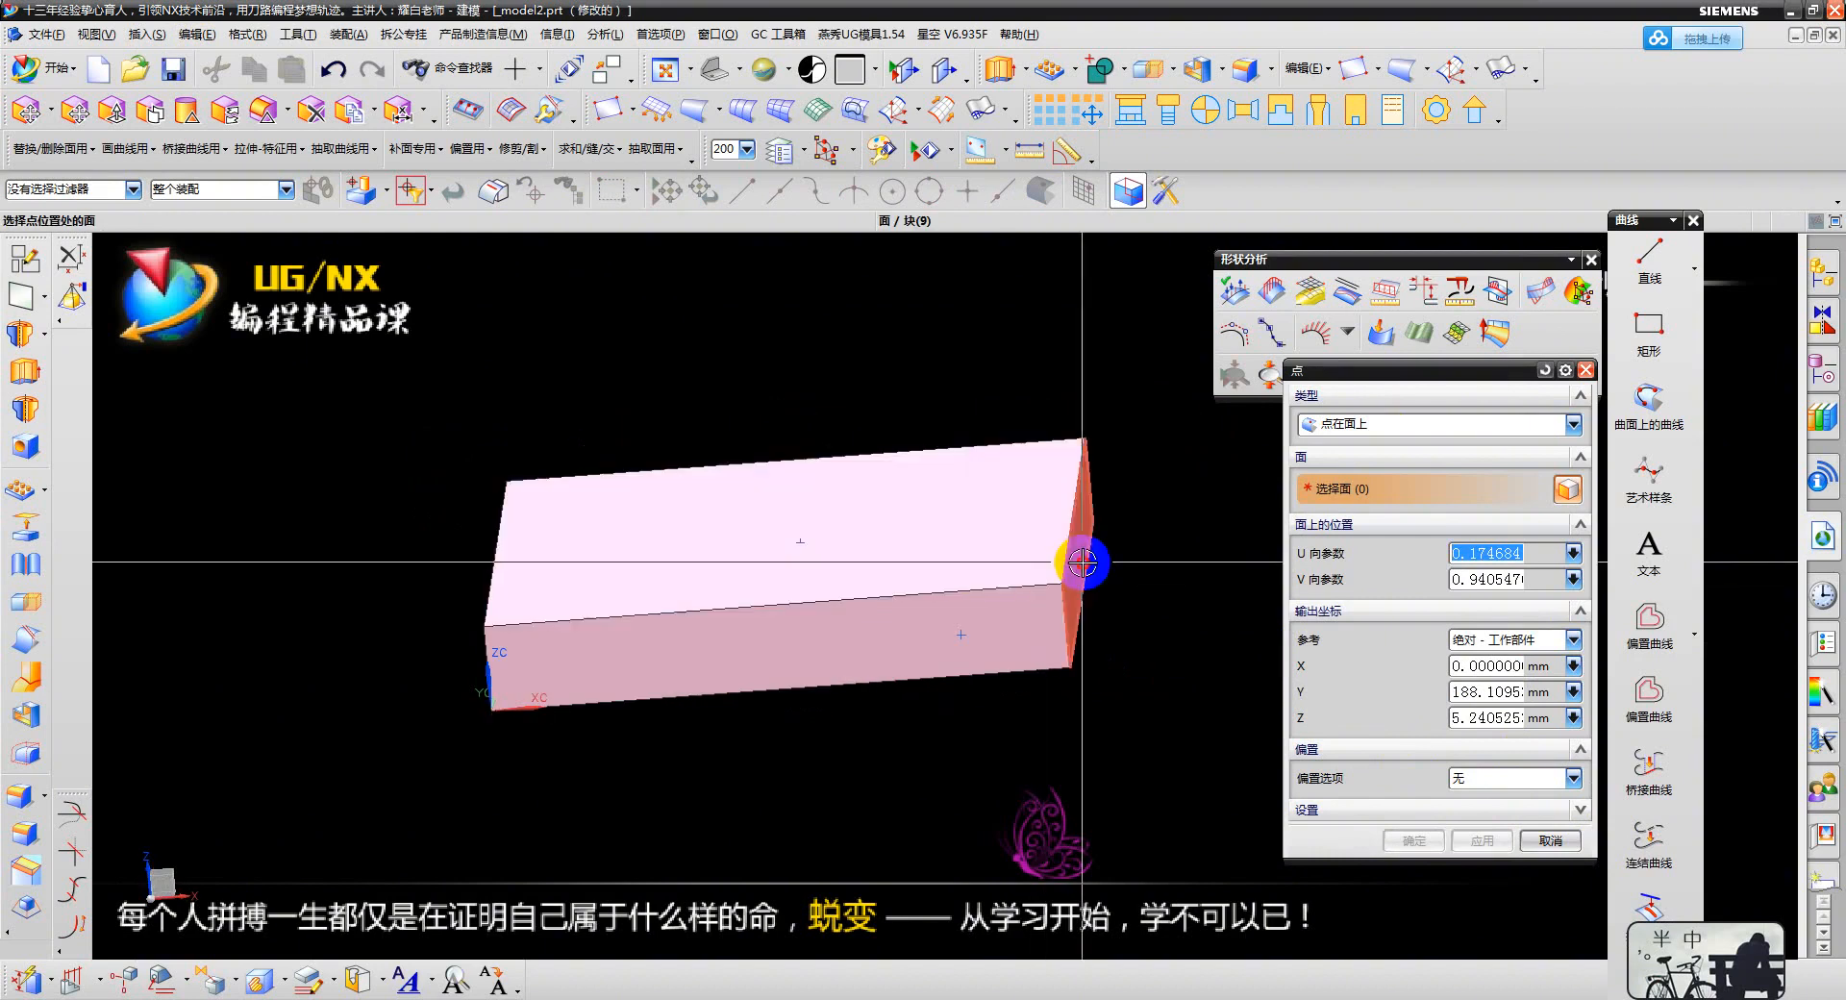
middle_click(1379, 788)
- Hide the block, leaving only the five points on display
click(1008, 563)
key(ctrl+b)
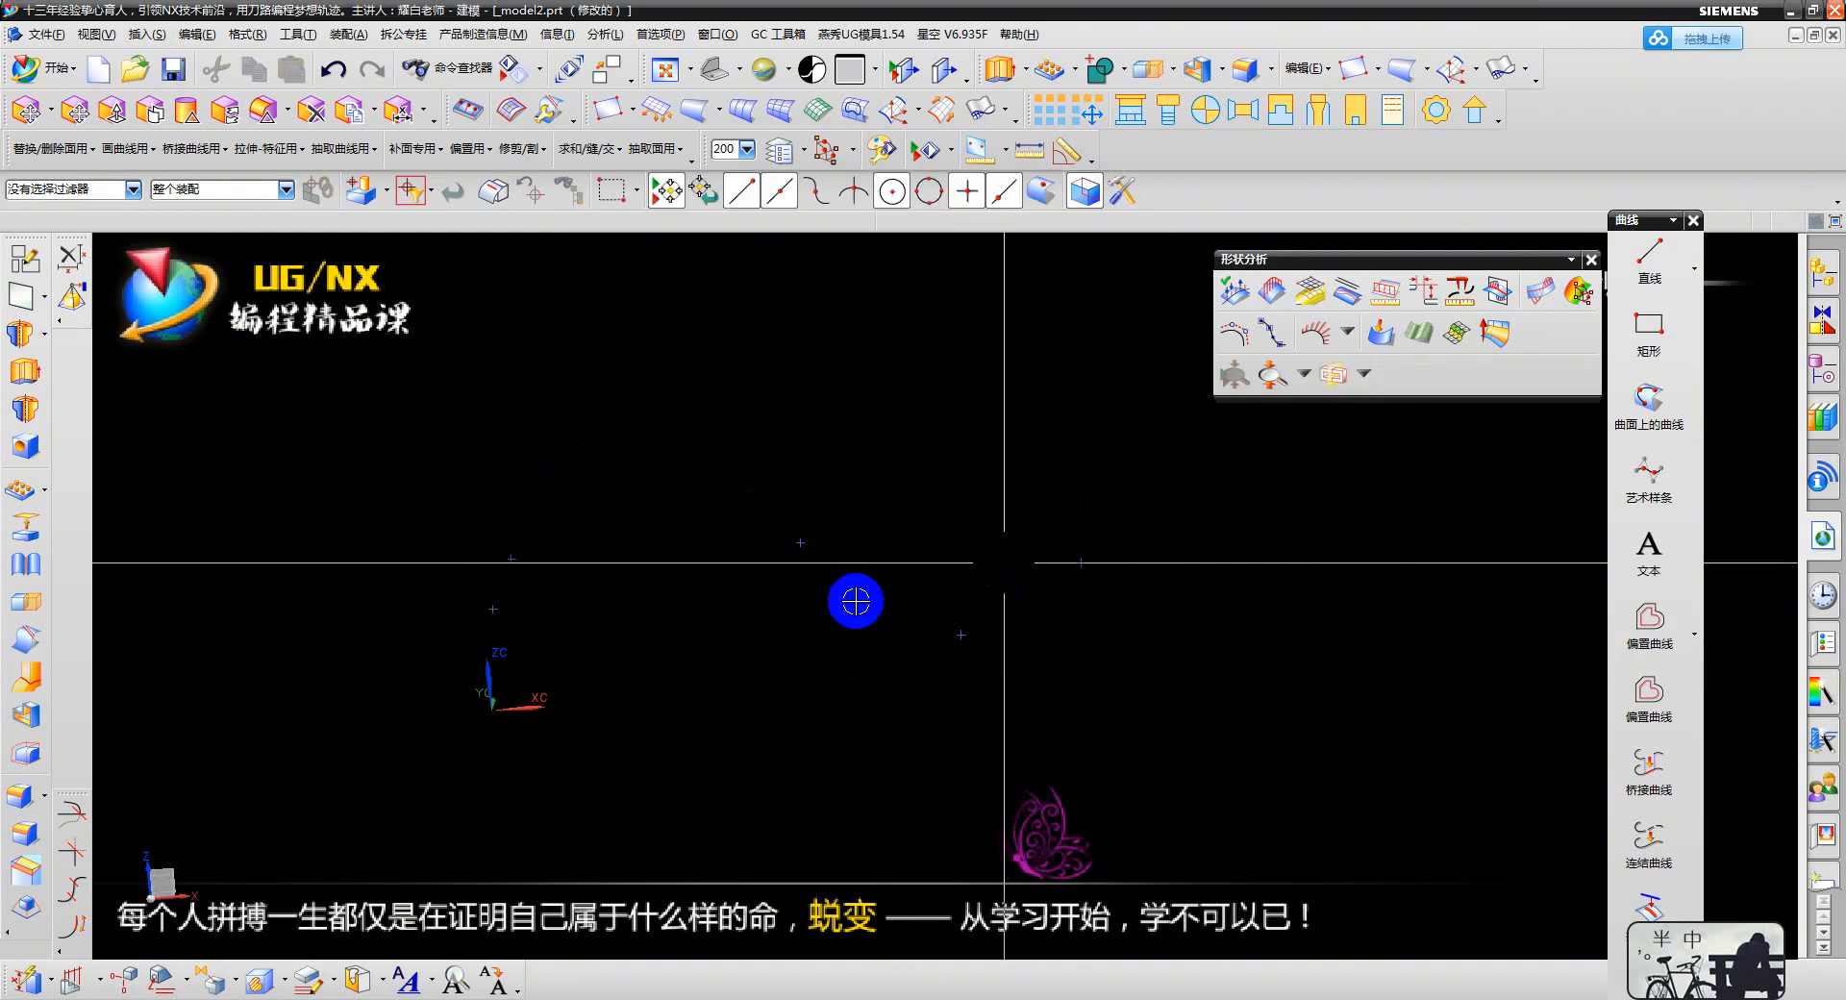
mouse_move(853, 602)
middle_down()
mouse_move(881, 613)
mouse_move(880, 586)
middle_up()
click(1649, 496)
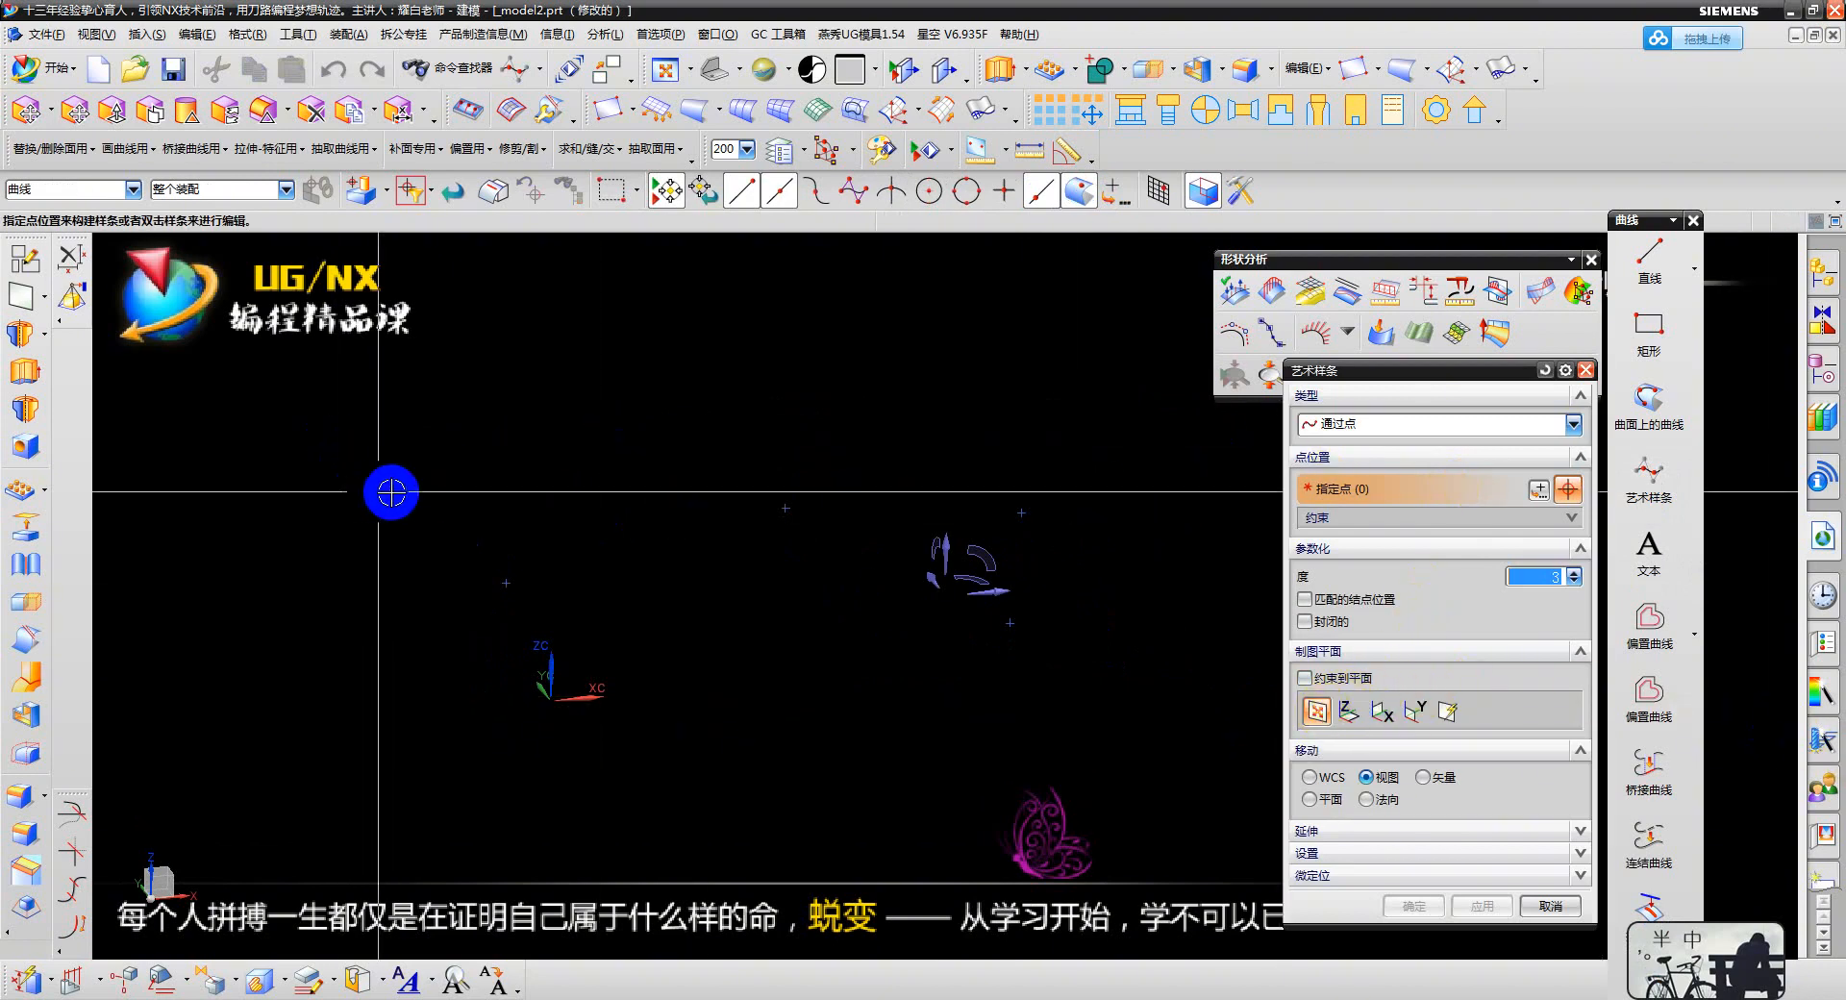
click(420, 487)
scroll(416, 484, up, 1)
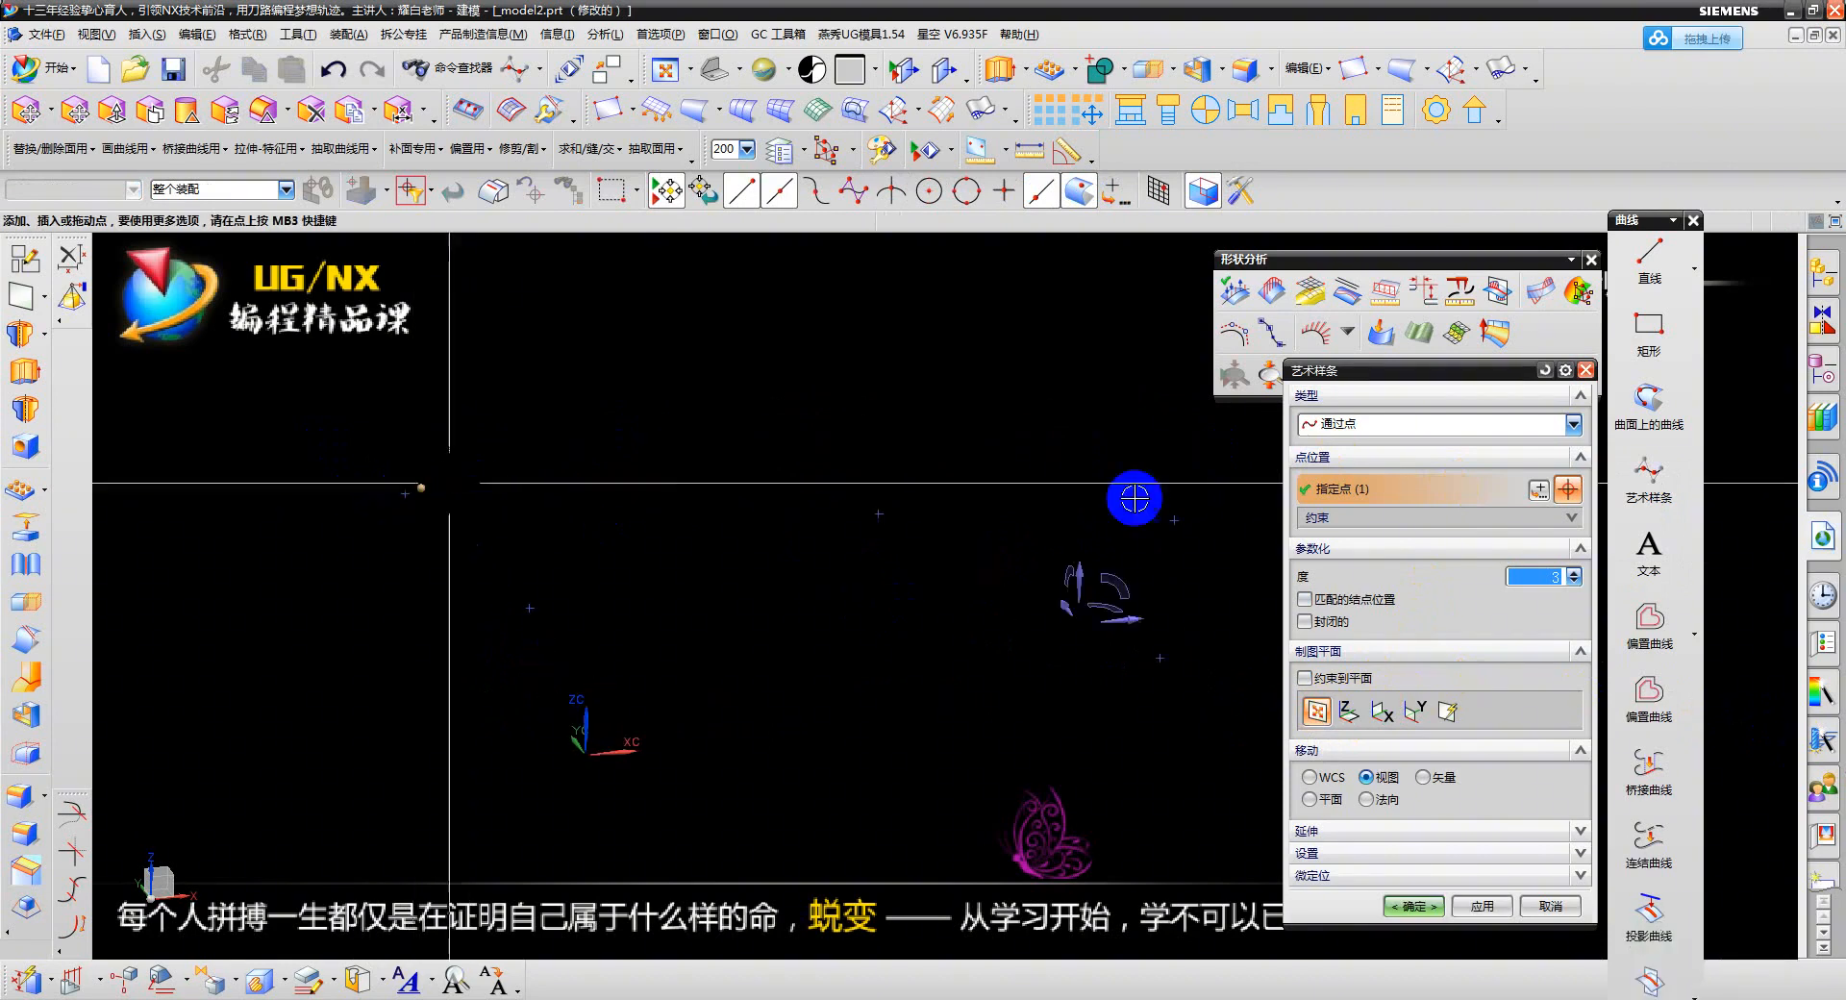
key(Escape)
- With existing-point snapping on and the plane constraint off, draw a degree 3 through-points studio spline through the five points
click(1648, 471)
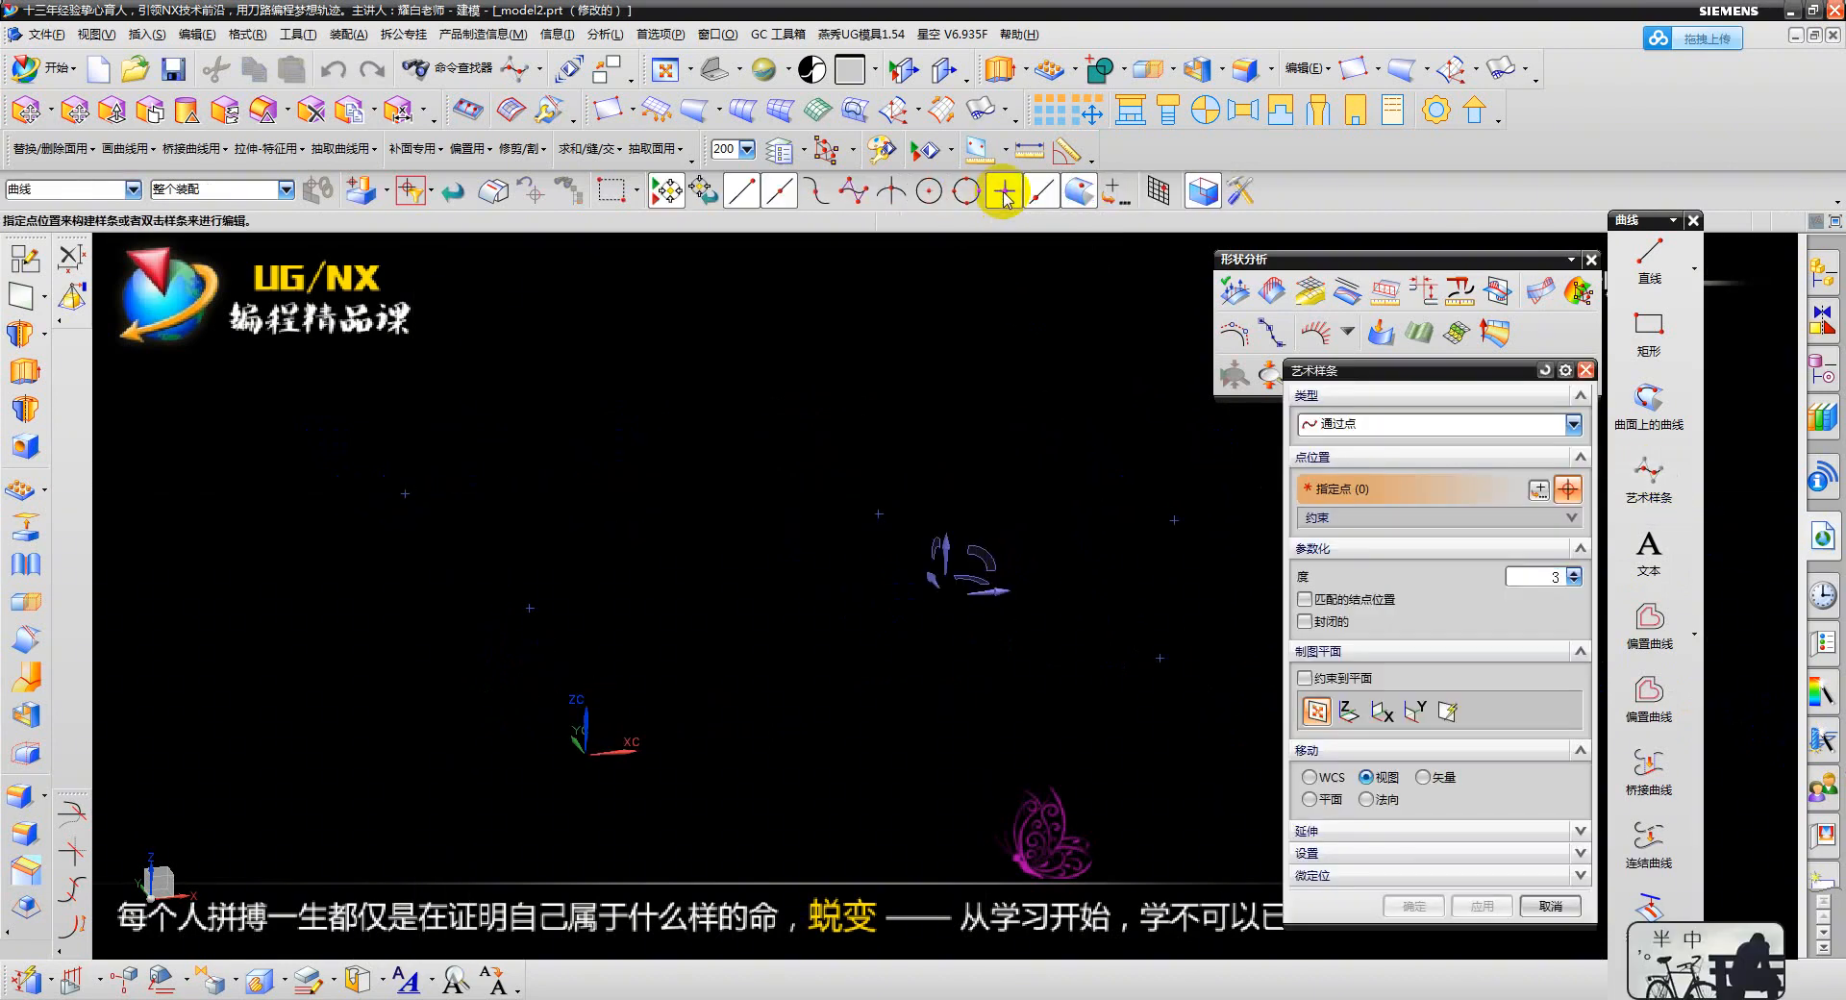
click(405, 493)
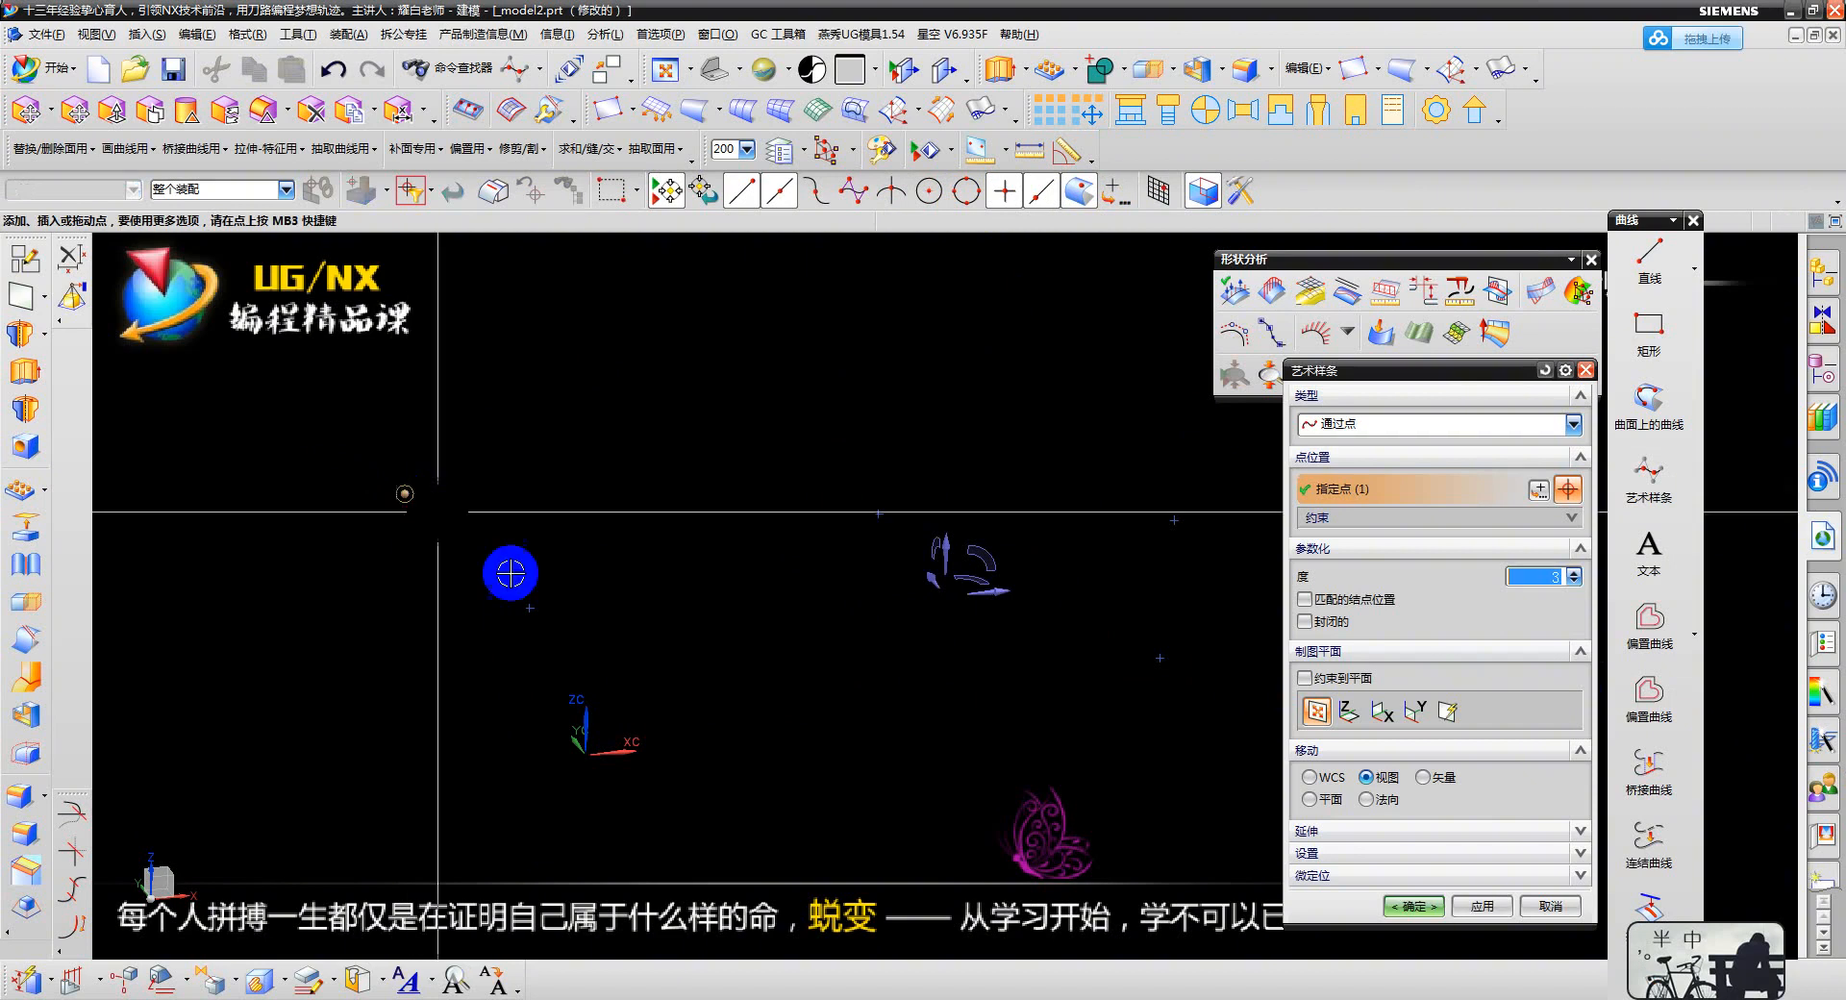
click(879, 515)
click(1155, 663)
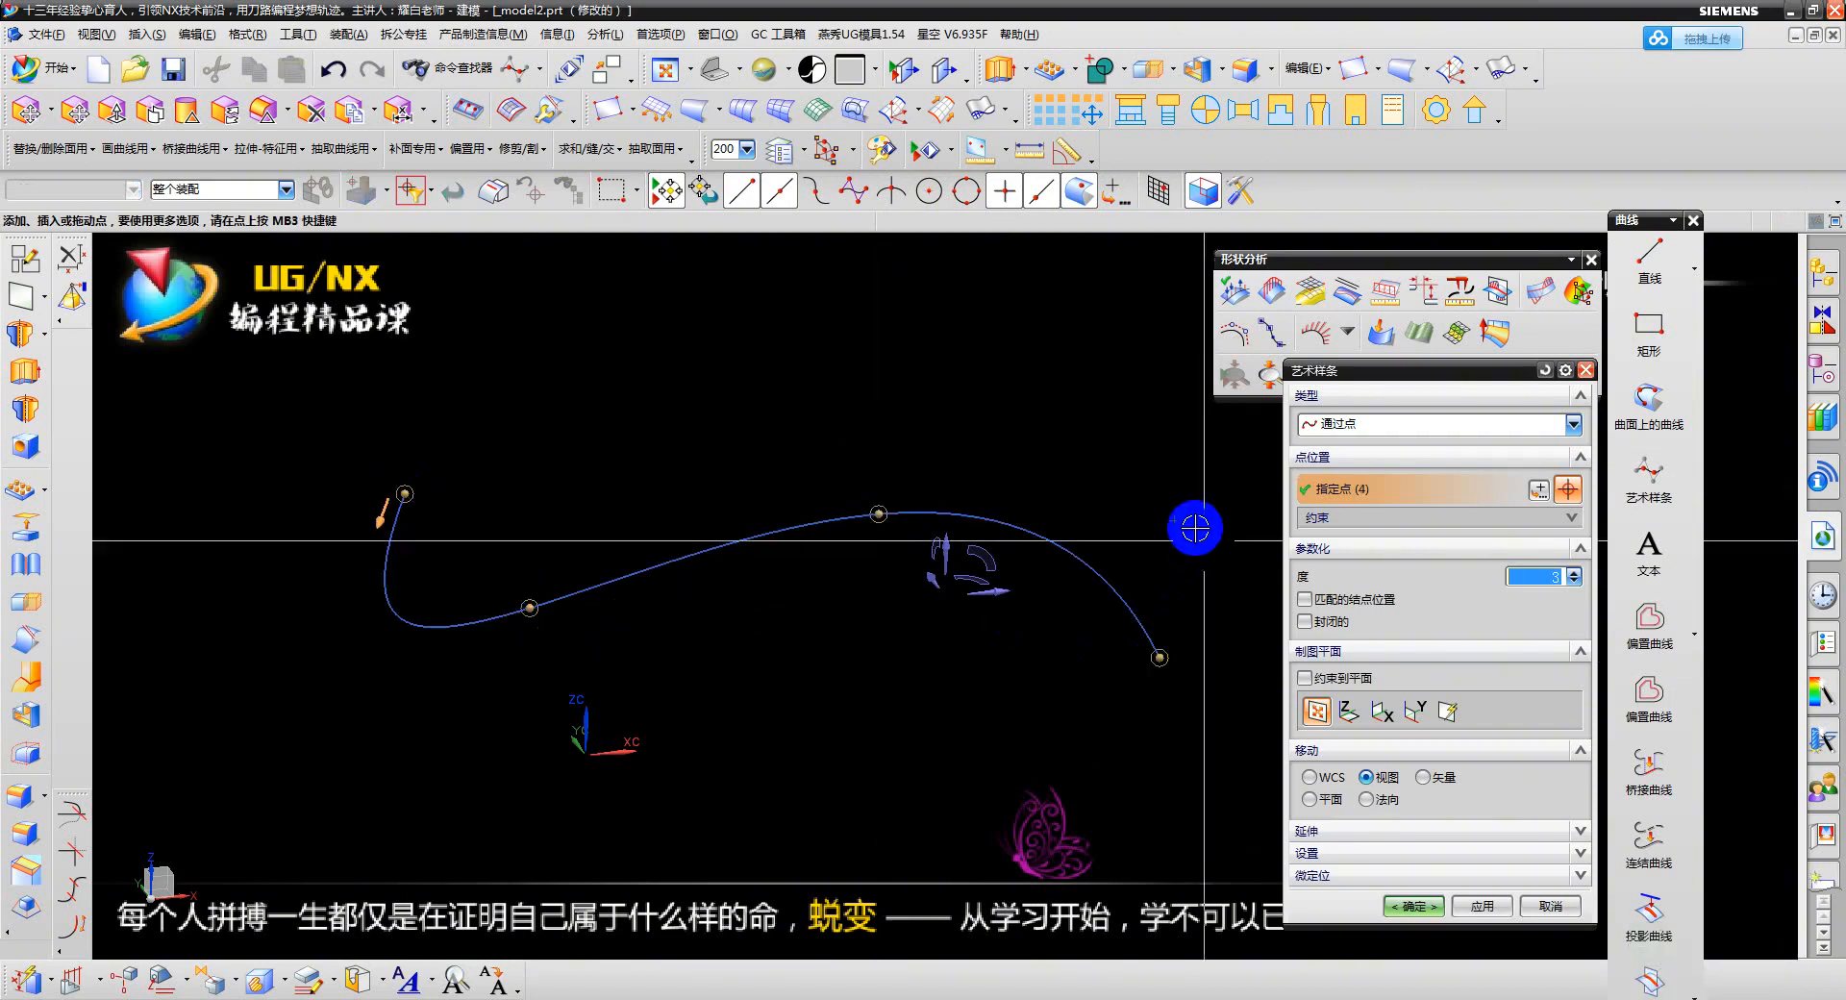
click(1172, 520)
scroll(880, 665, down, 2)
middle_drag(929, 670, 897, 715)
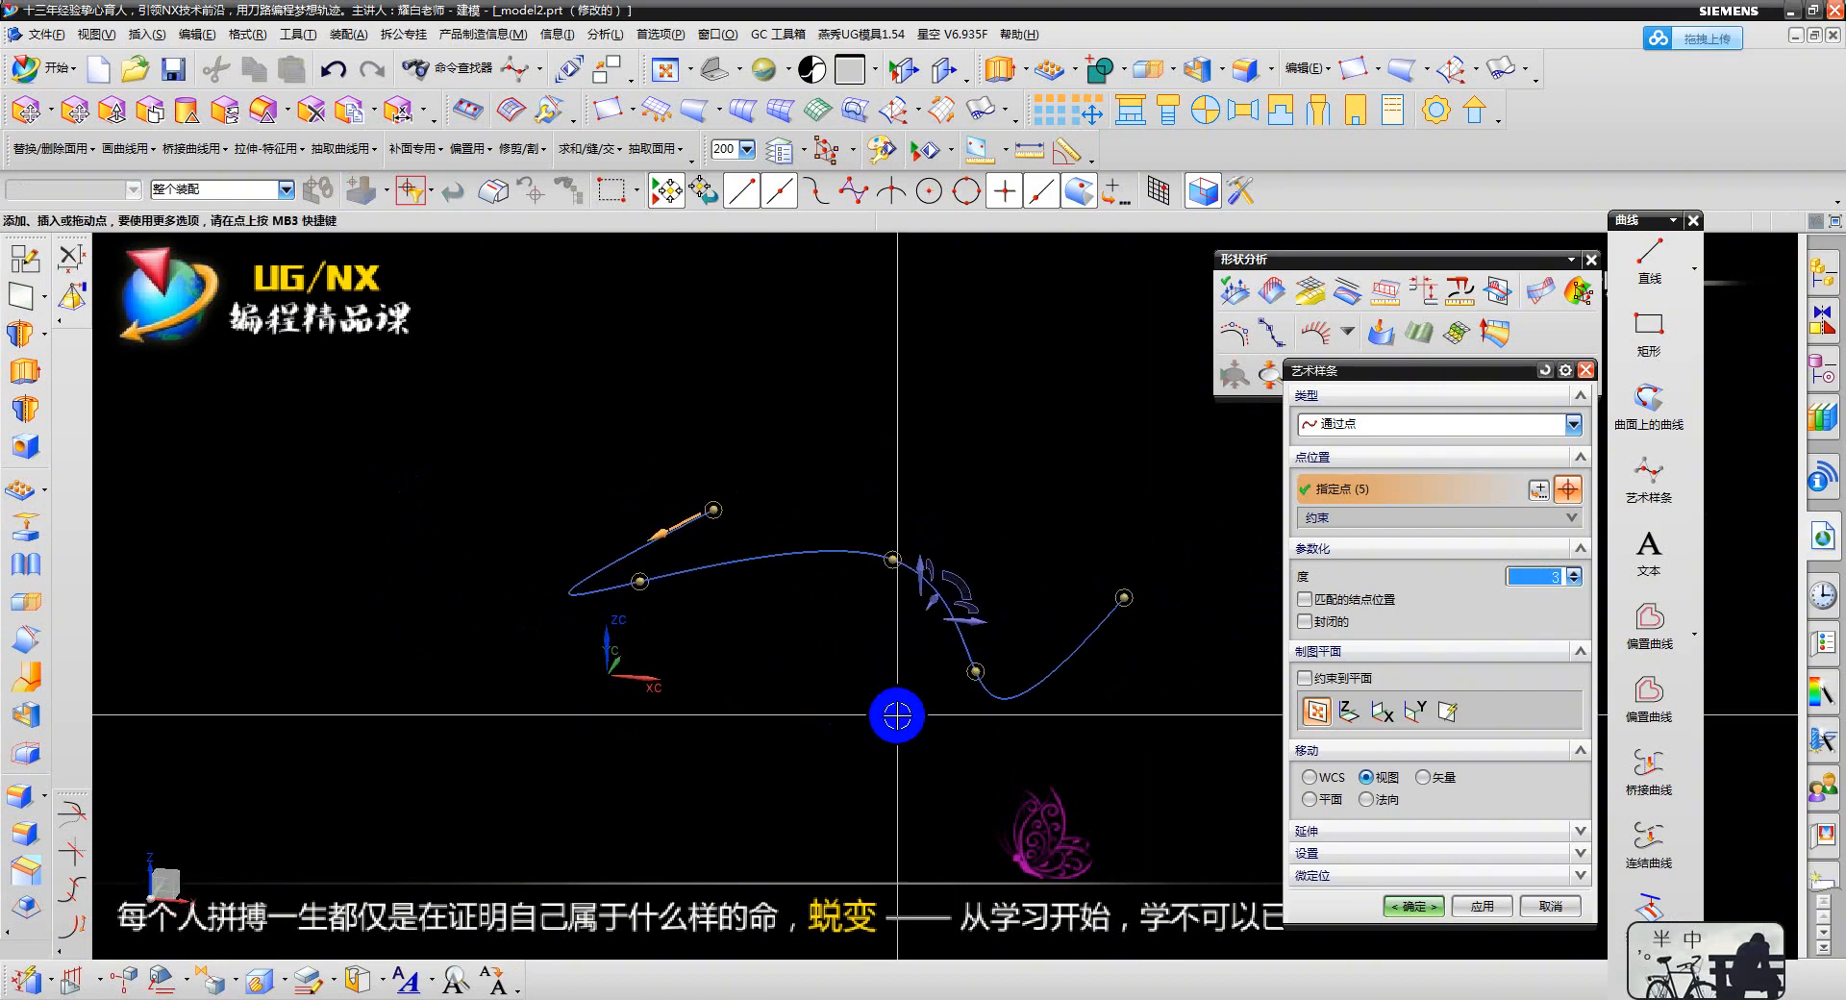
- Inspect the five-point spline from above, discard it, and choose XC-YC as the drawing plane
click(1304, 679)
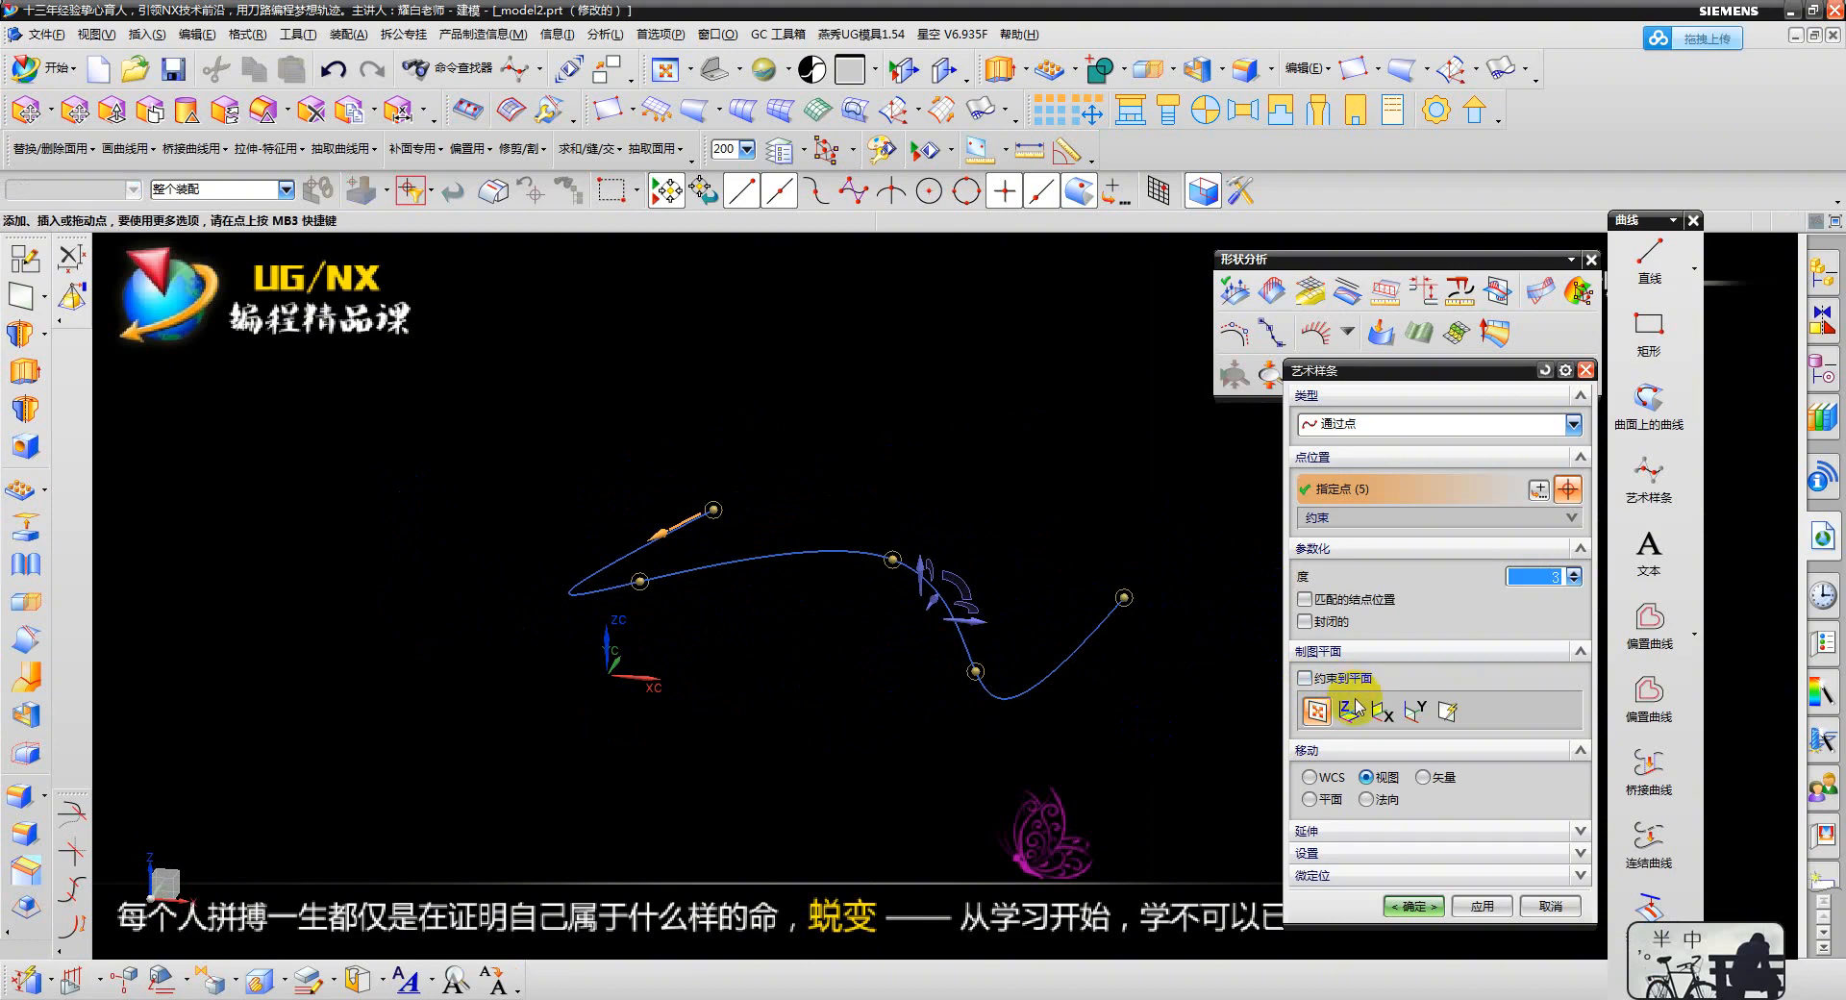
middle_drag(867, 625, 647, 666)
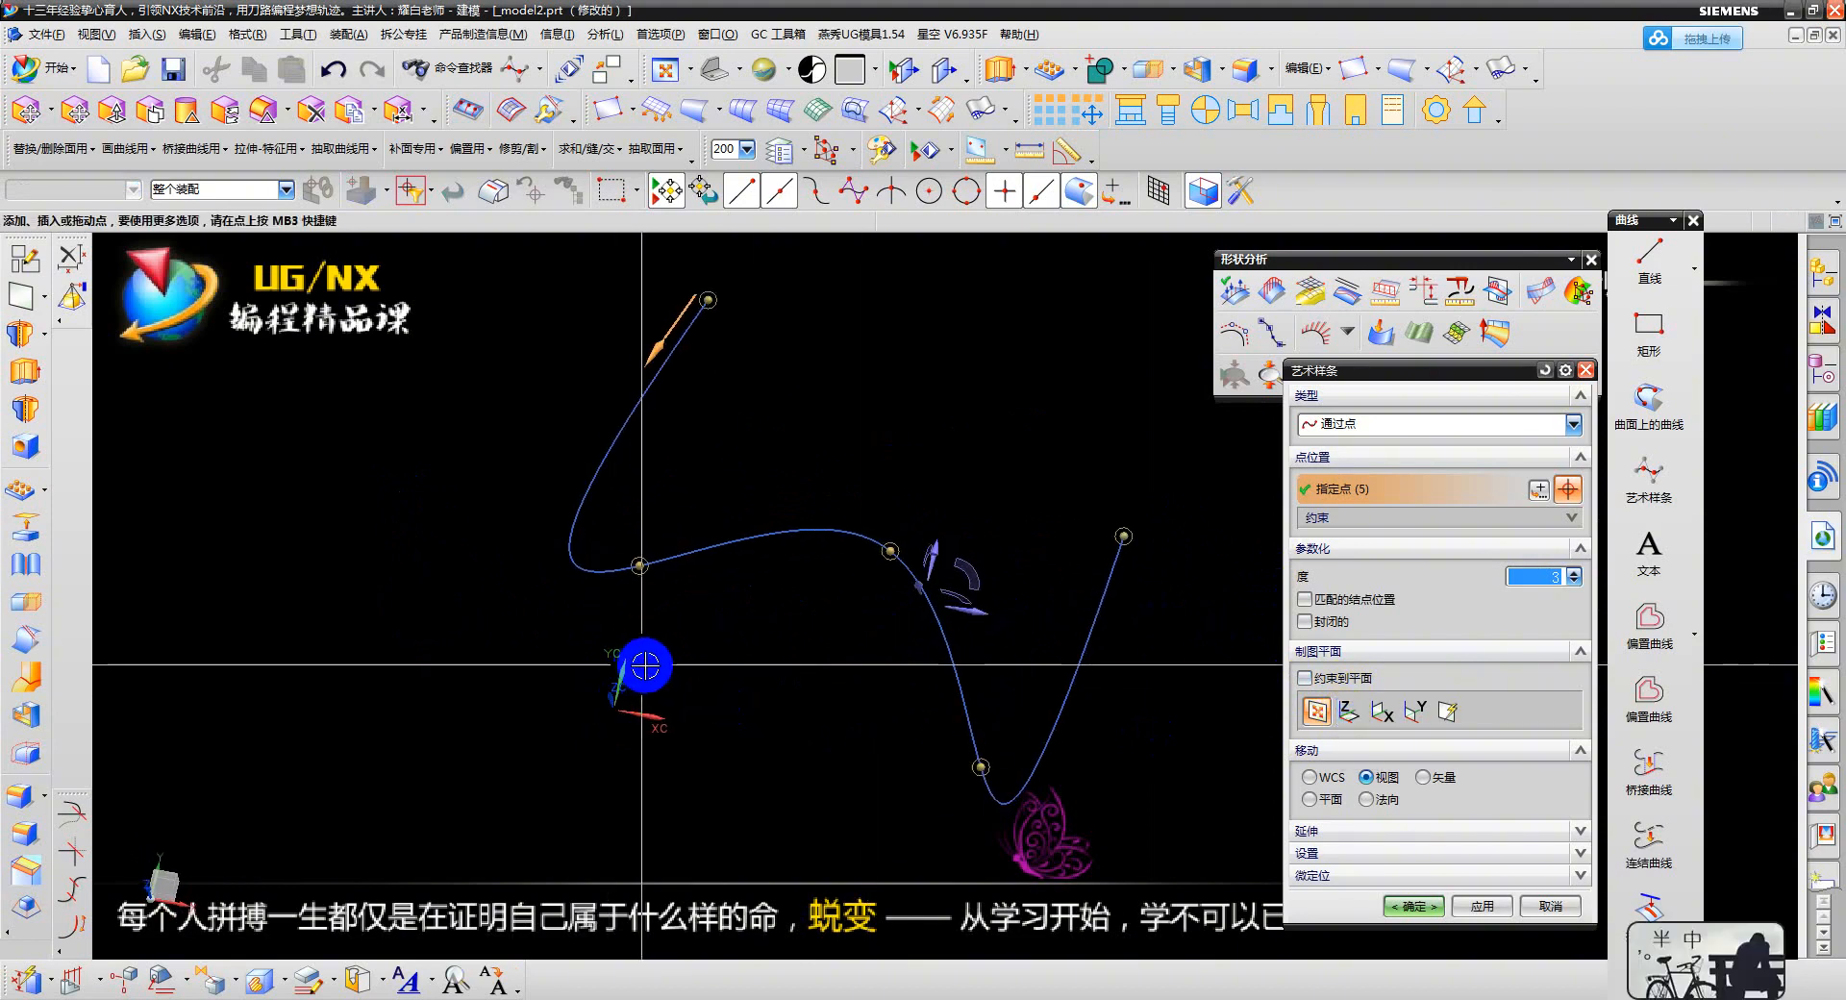
click(1348, 711)
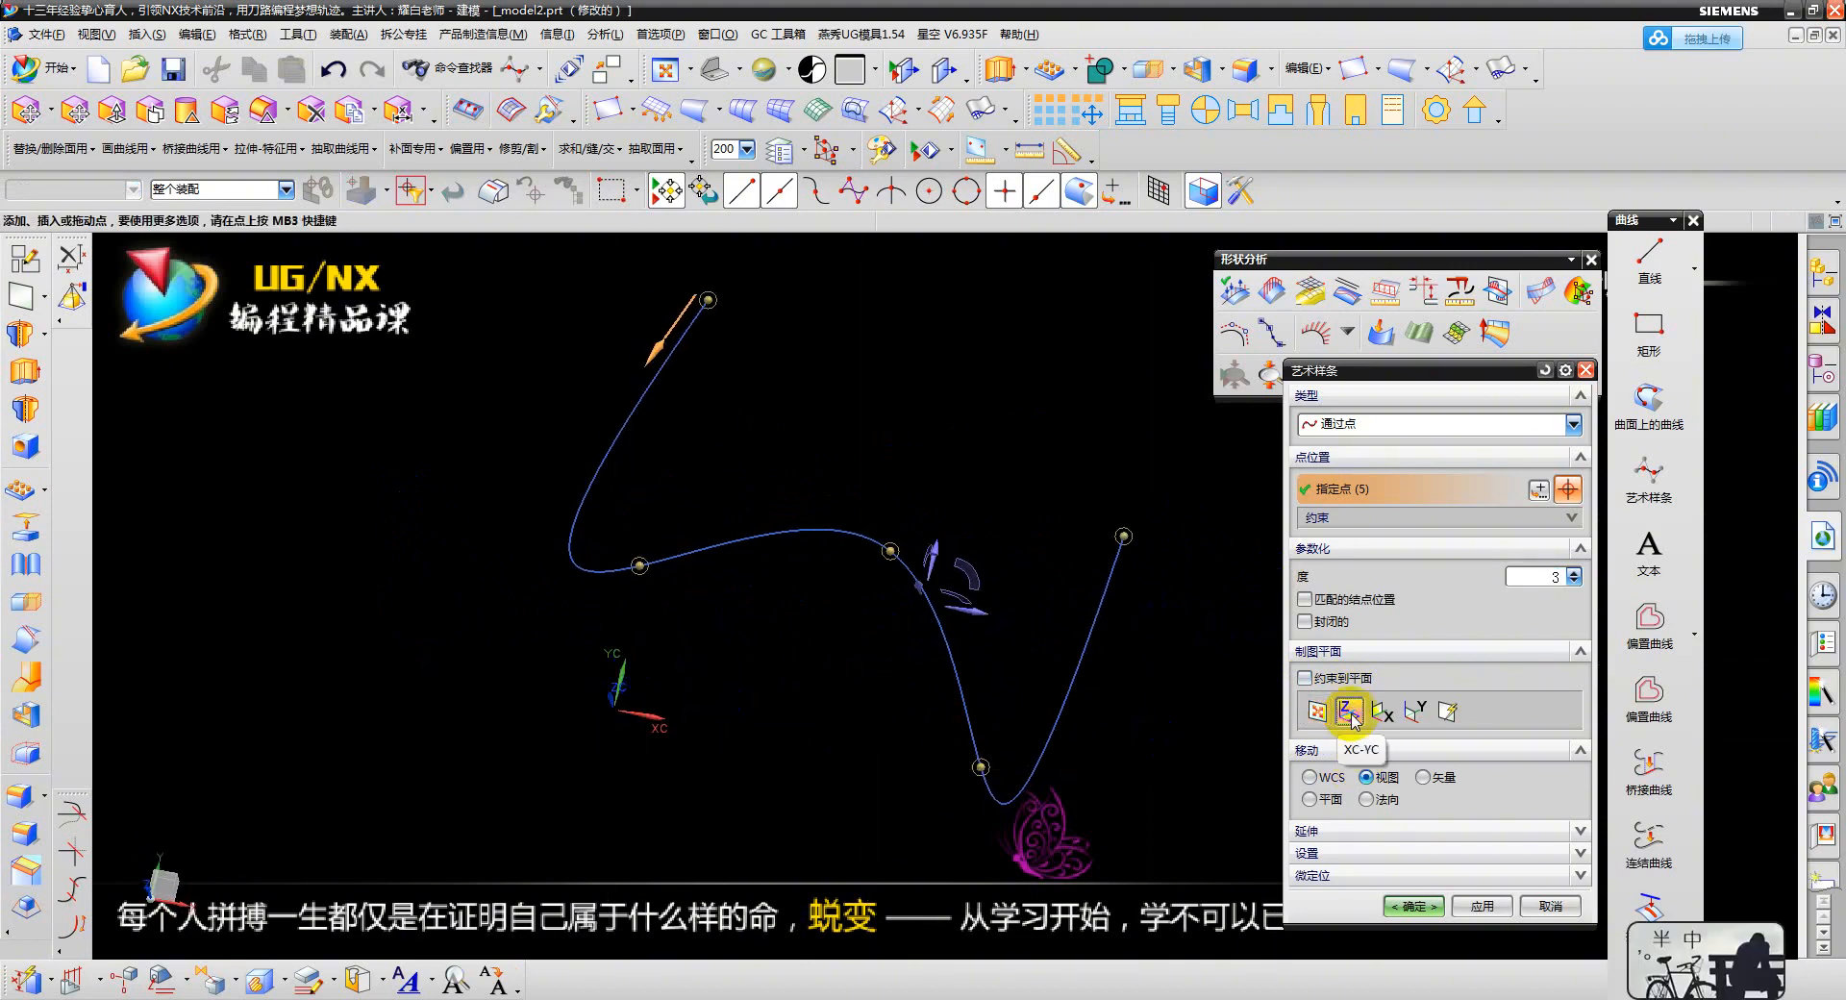
key(Escape)
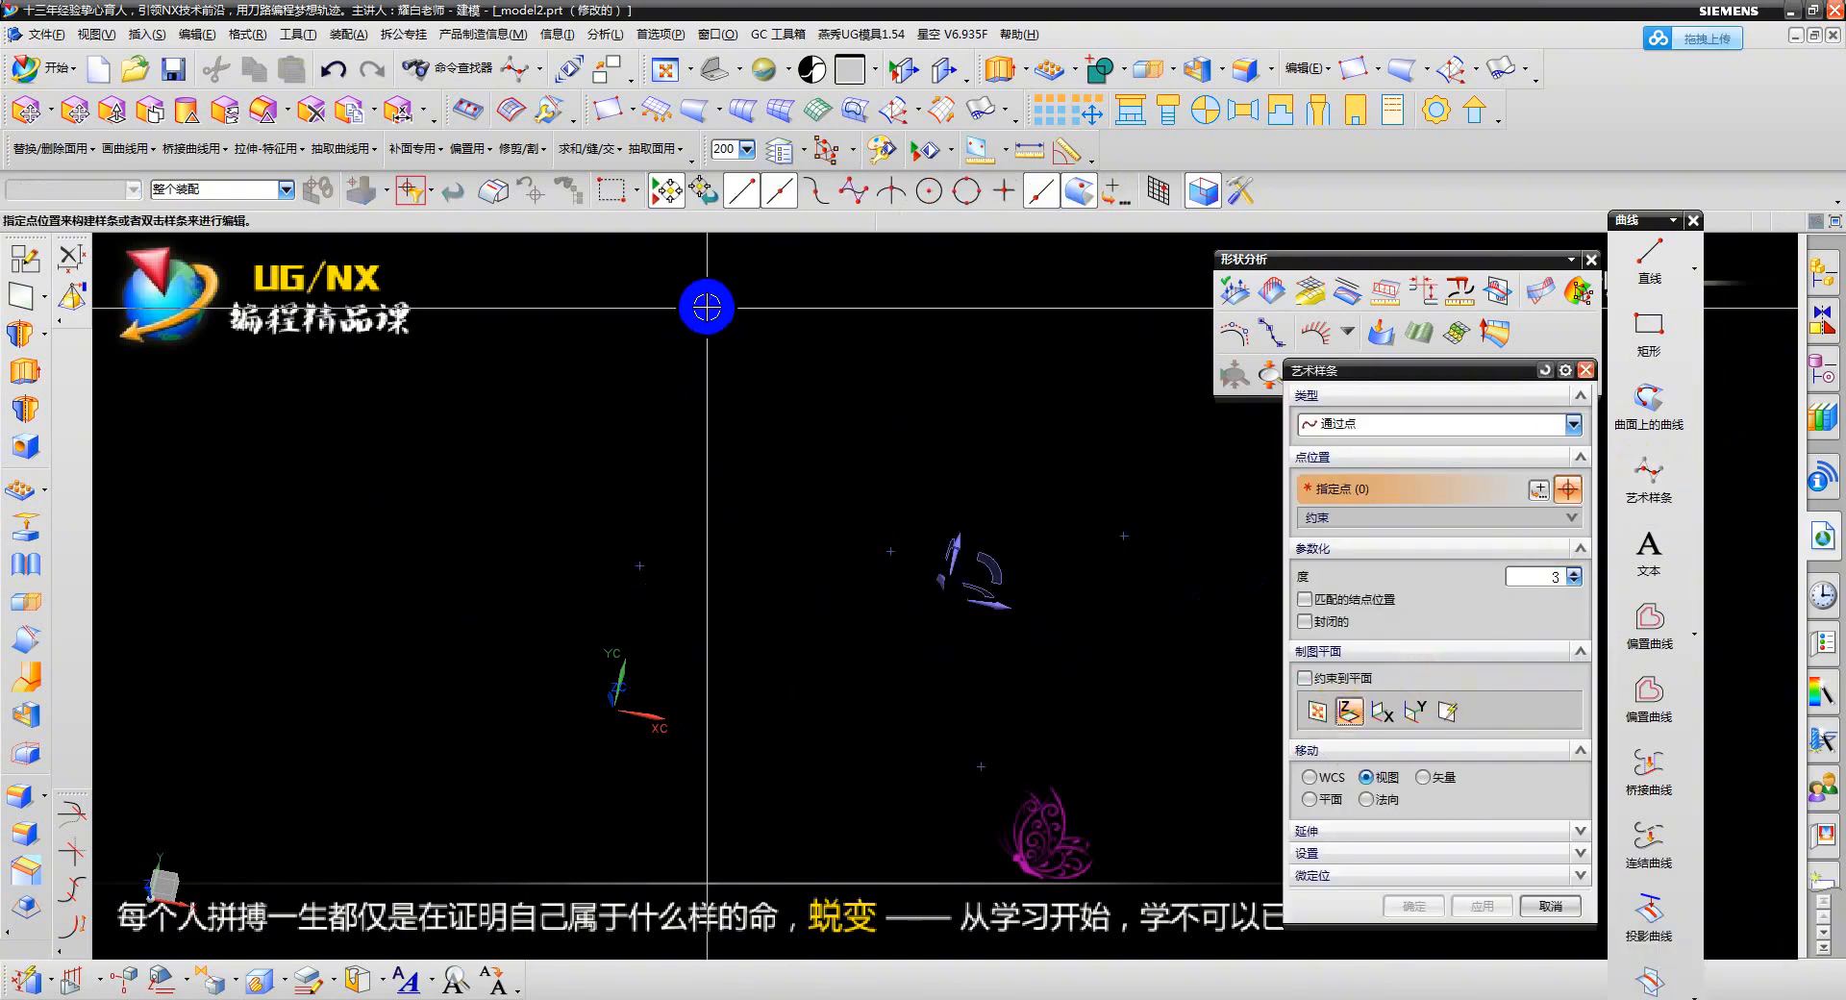
- Draw a degree 3 five-point studio spline on the XC-YC drawing plane near the existing points, inspect it from above, and discard it
scroll(760, 466, up, 3)
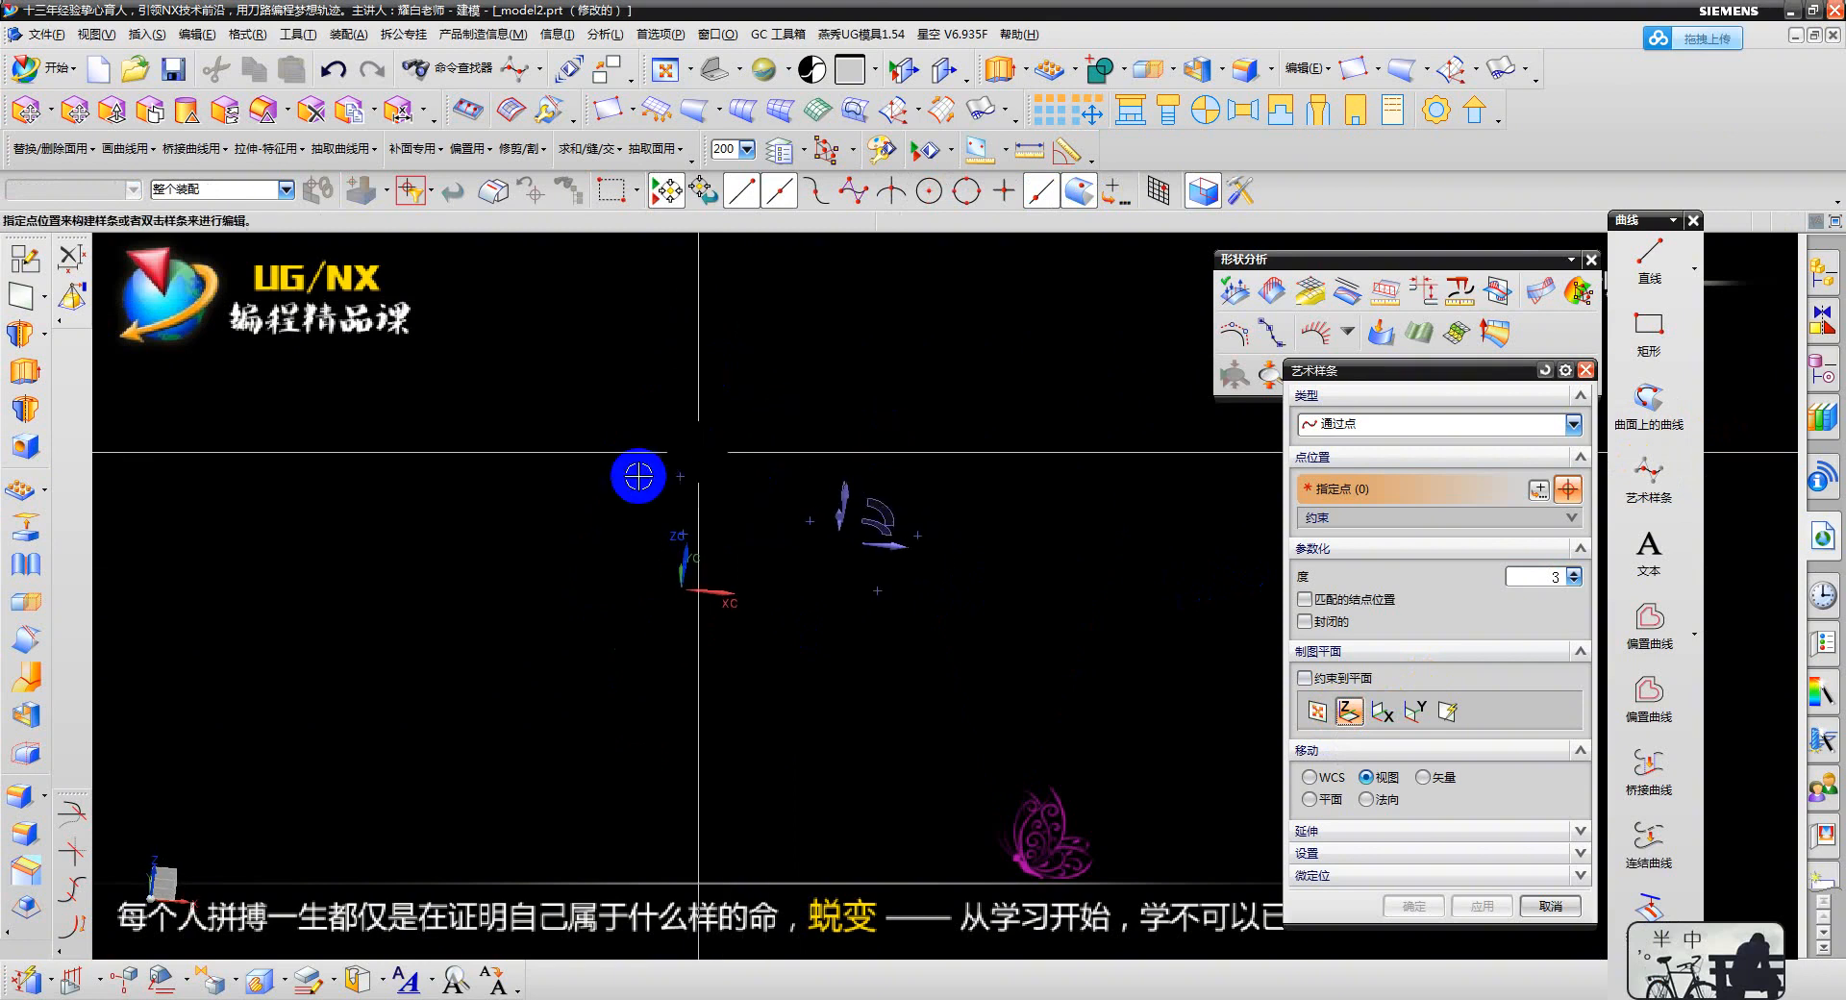
click(681, 475)
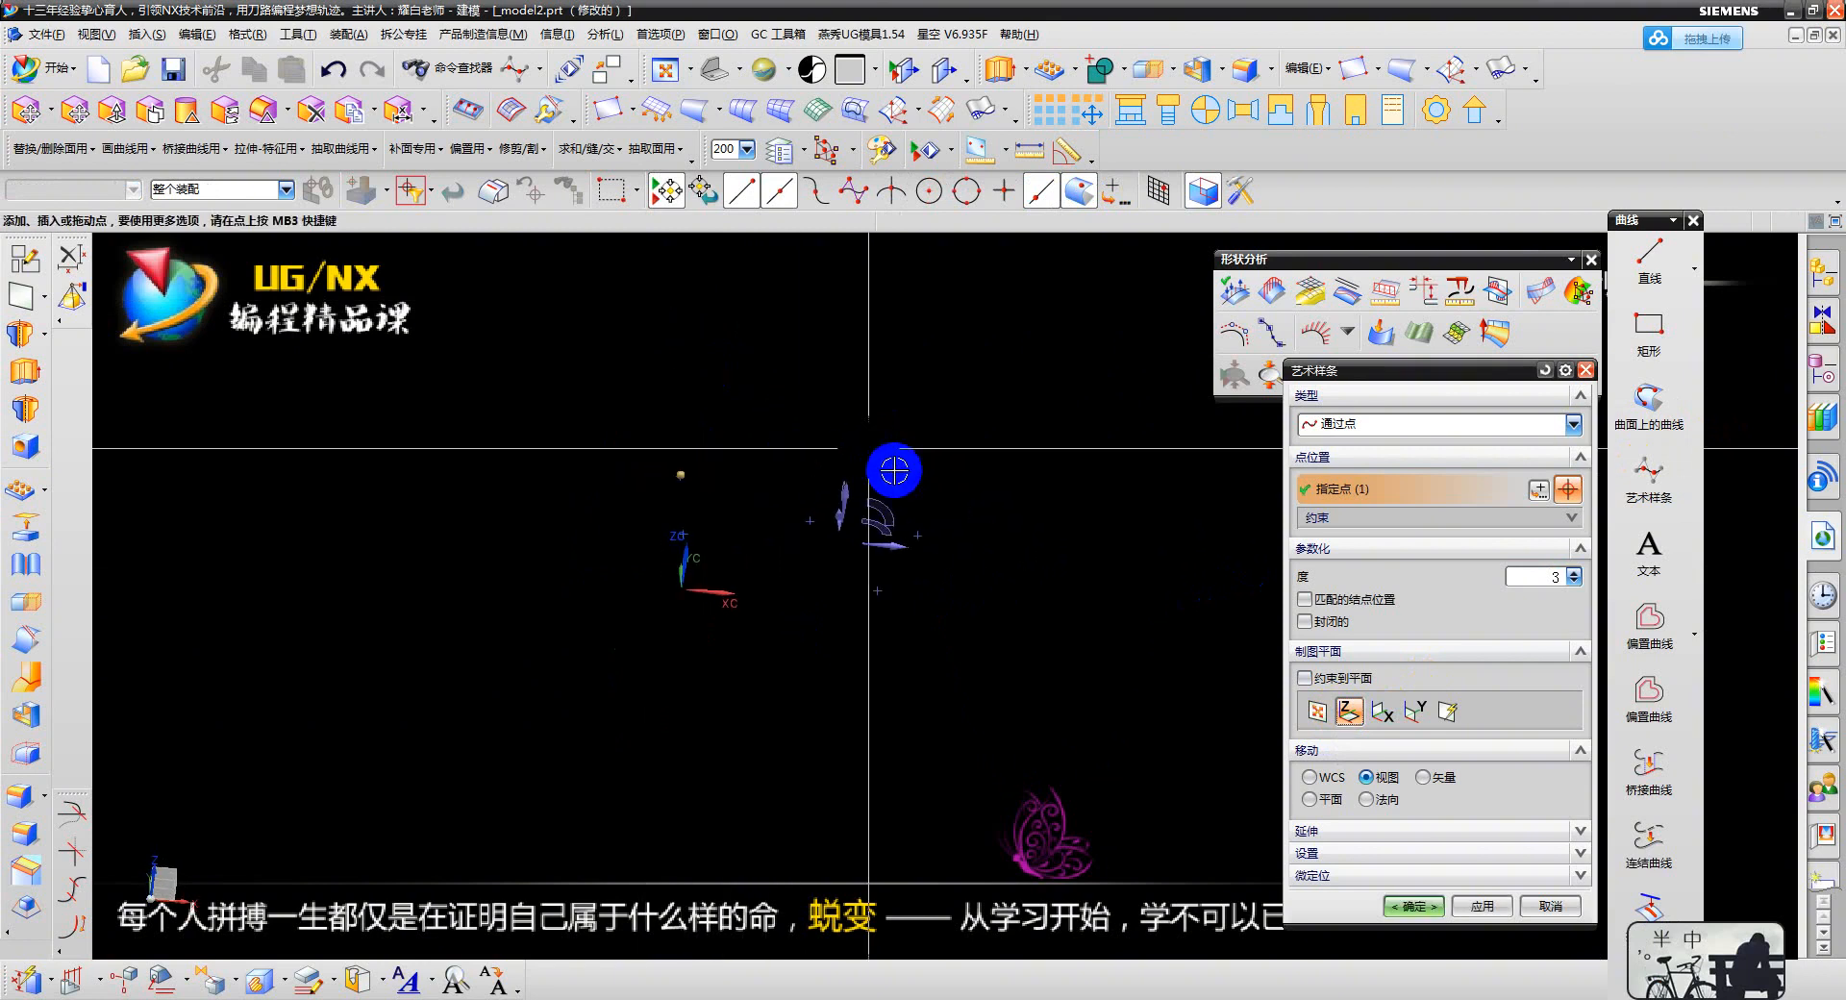
middle_drag(891, 478, 832, 510)
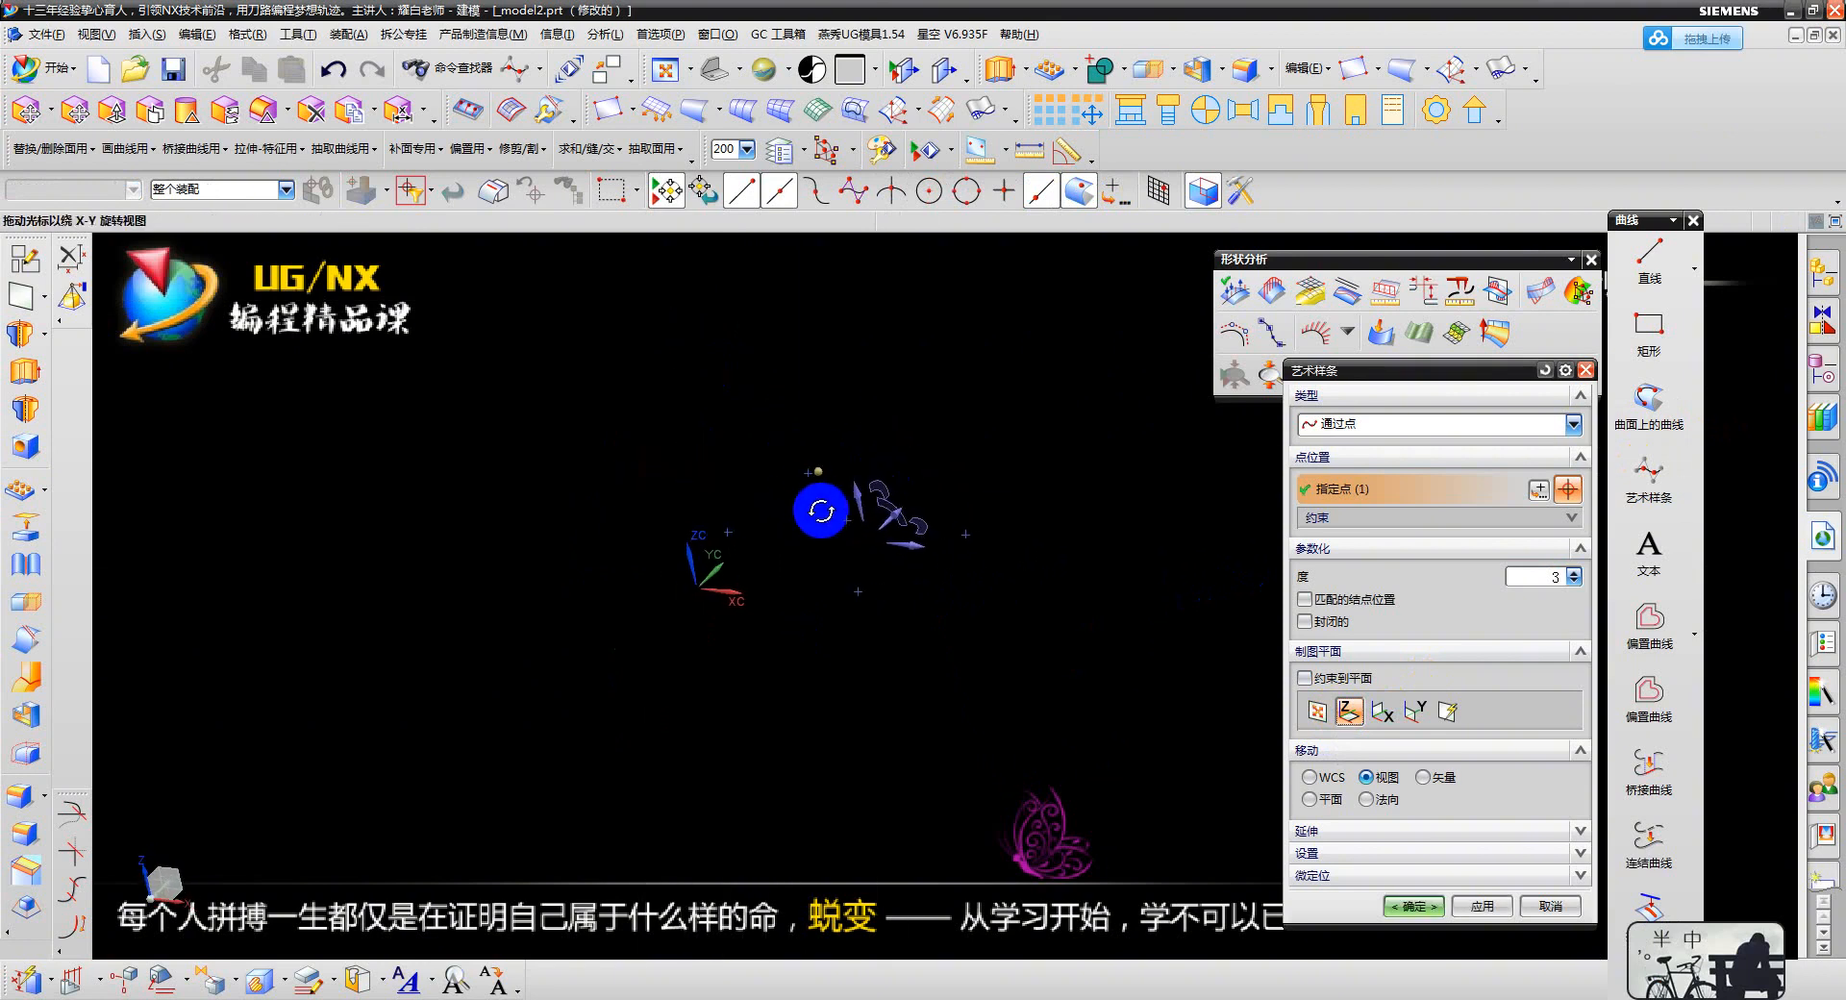
click(722, 526)
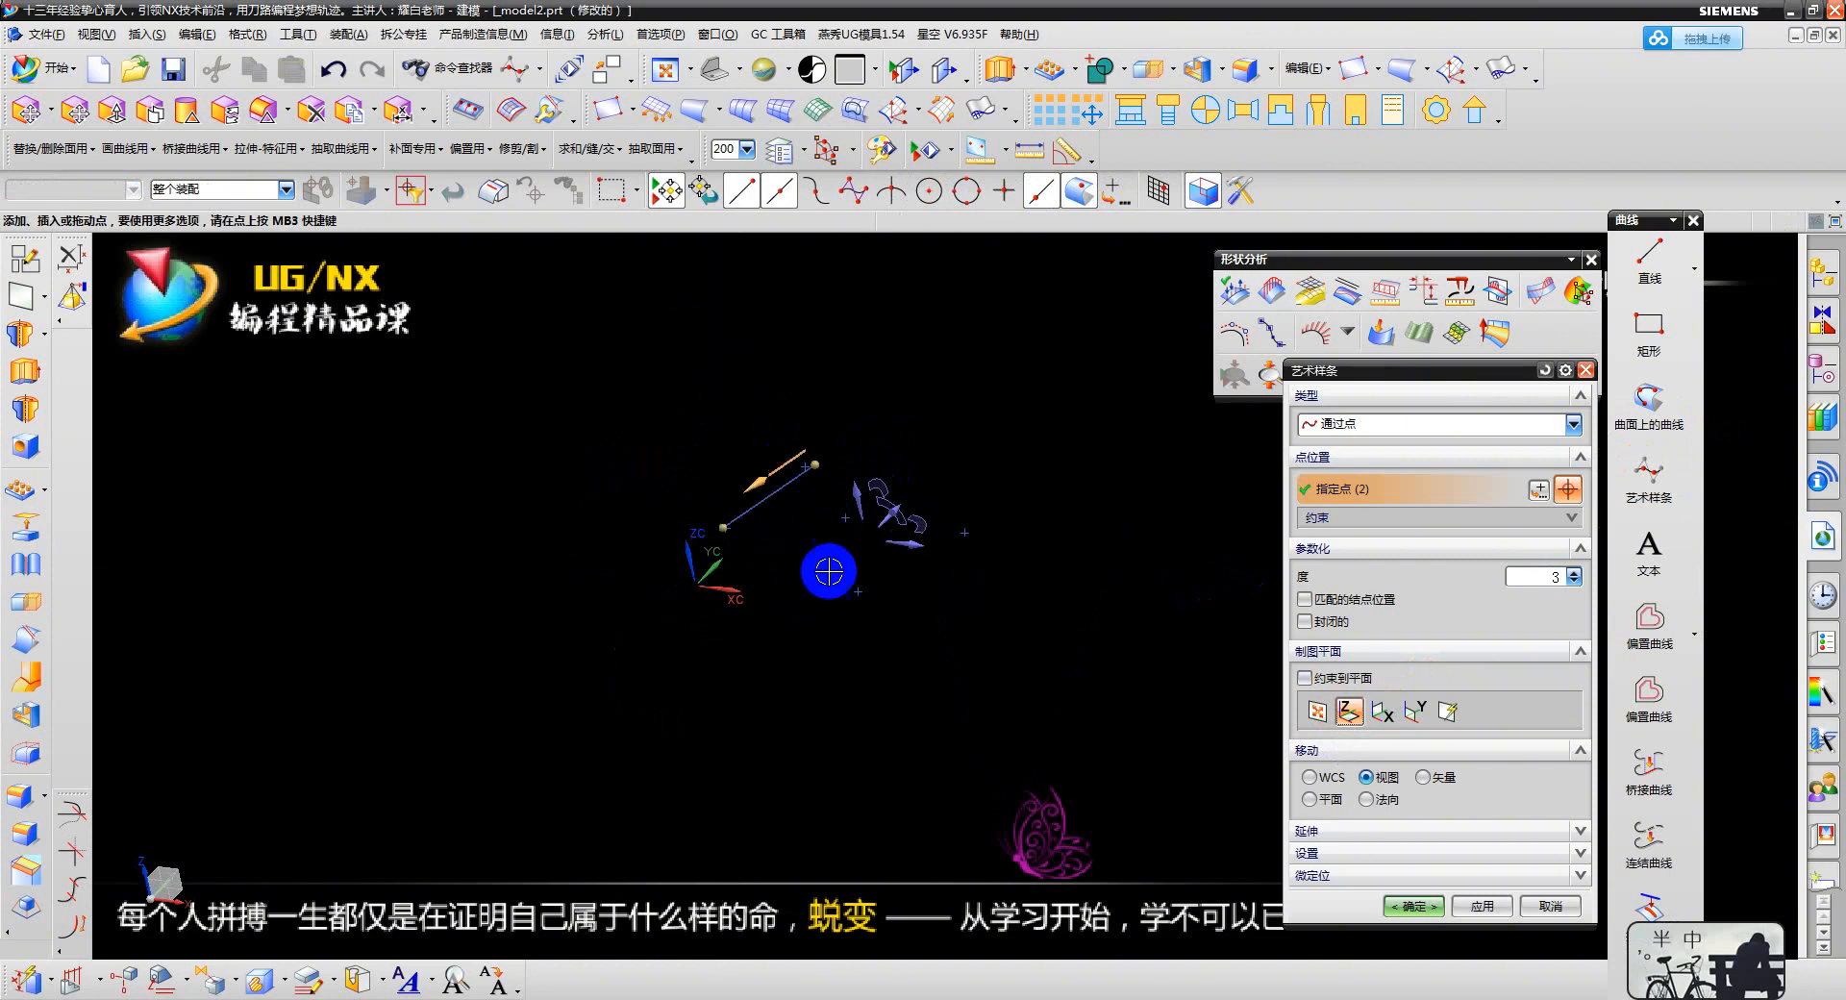
mouse_move(828, 568)
middle_down()
mouse_move(803, 548)
mouse_move(904, 555)
mouse_move(837, 580)
mouse_move(811, 560)
middle_up()
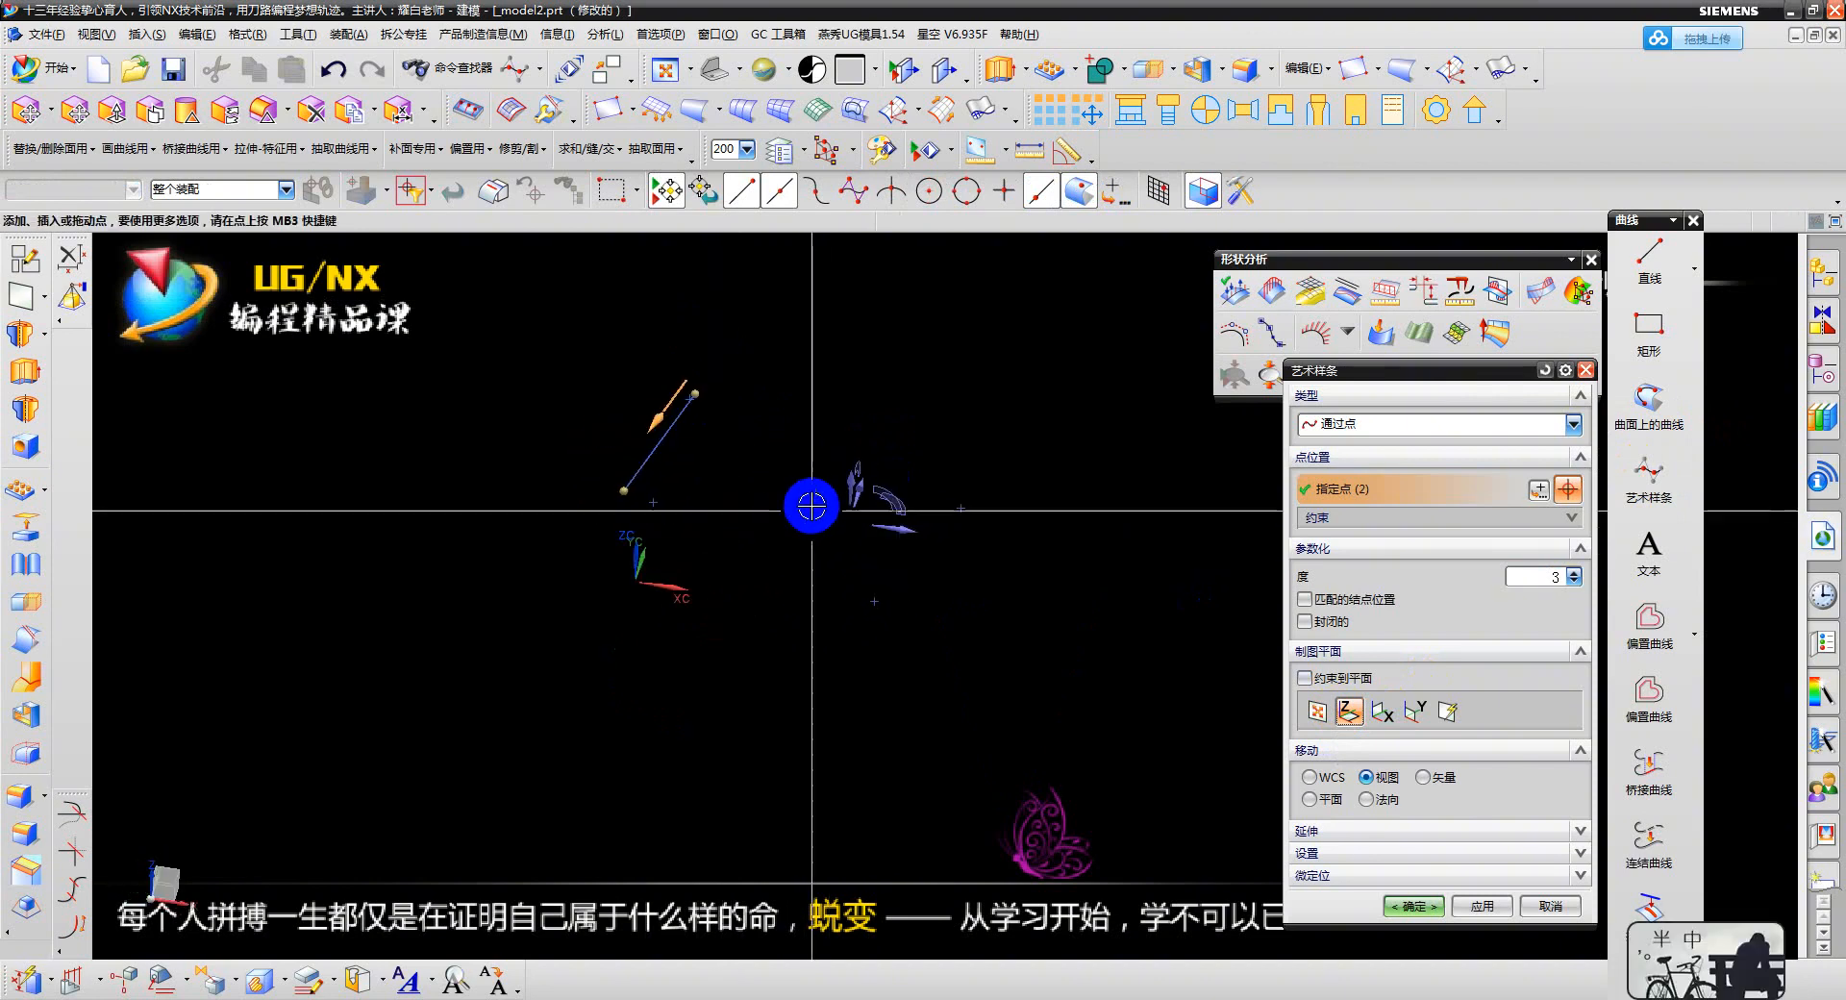
click(815, 495)
mouse_move(815, 495)
middle_down()
mouse_move(872, 597)
mouse_move(914, 522)
mouse_move(791, 535)
mouse_move(926, 672)
mouse_move(997, 605)
mouse_move(989, 716)
mouse_move(989, 685)
middle_up()
click(941, 622)
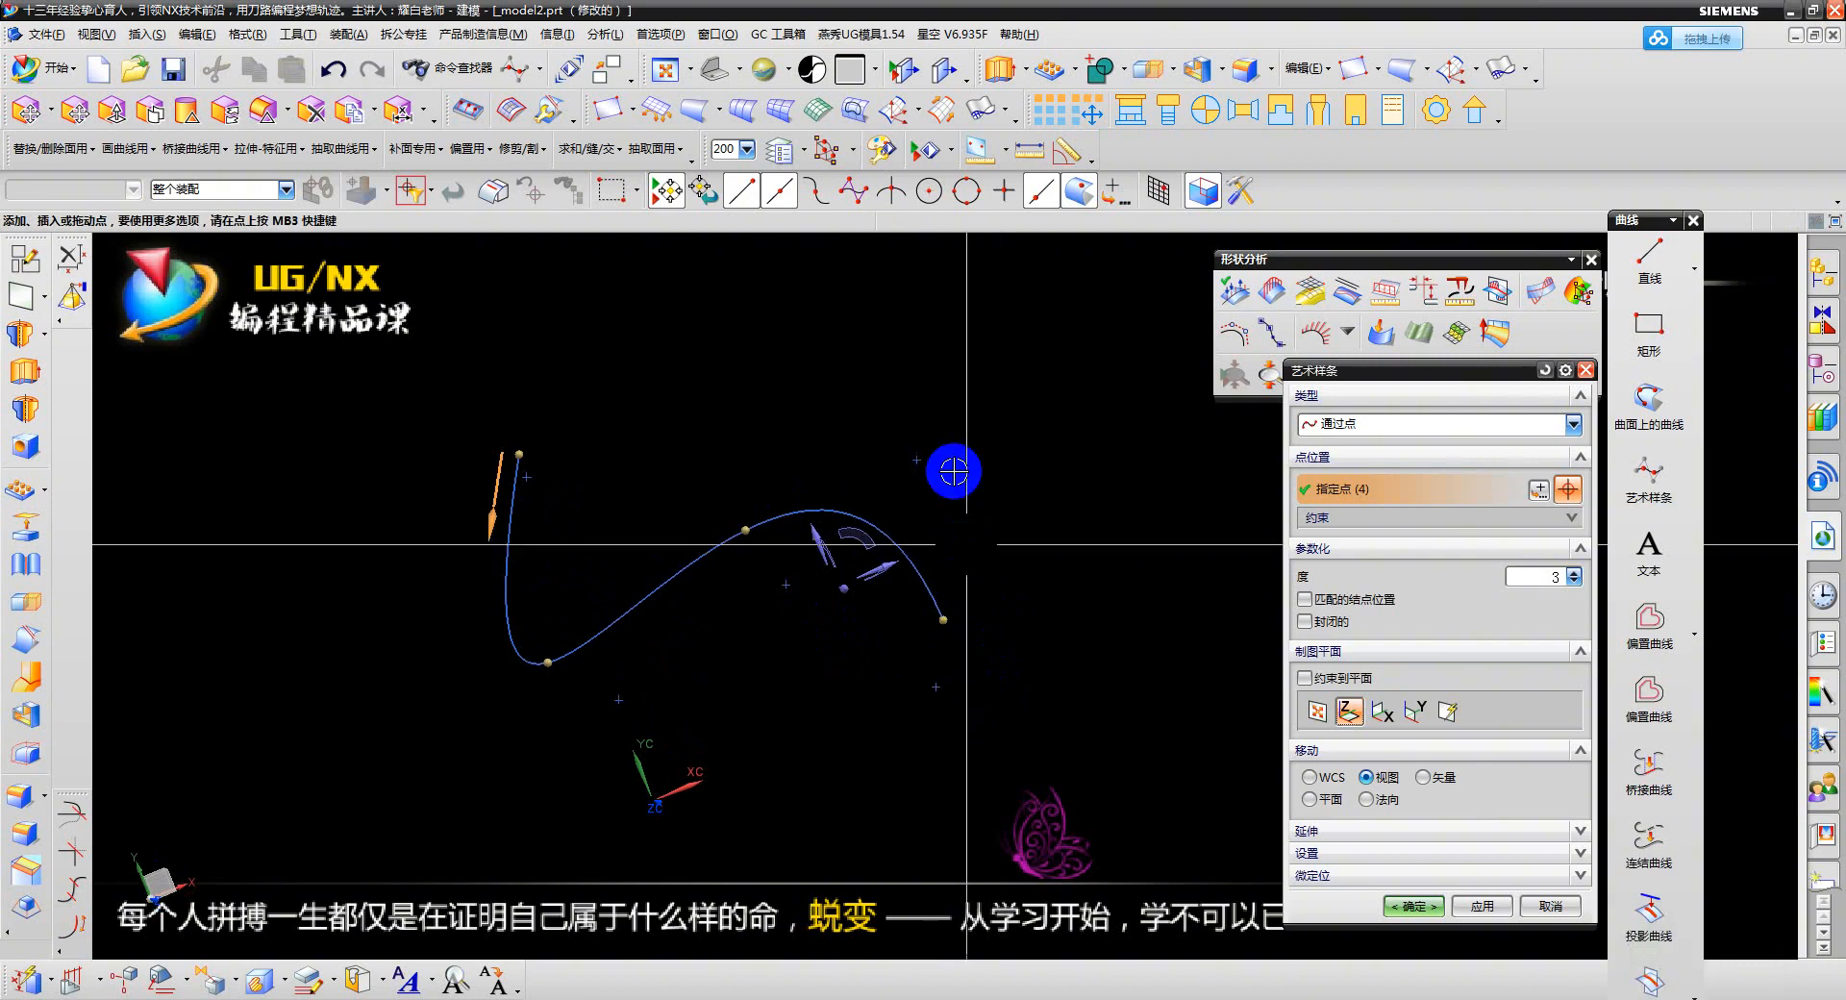
click(914, 458)
middle_drag(914, 458, 983, 628)
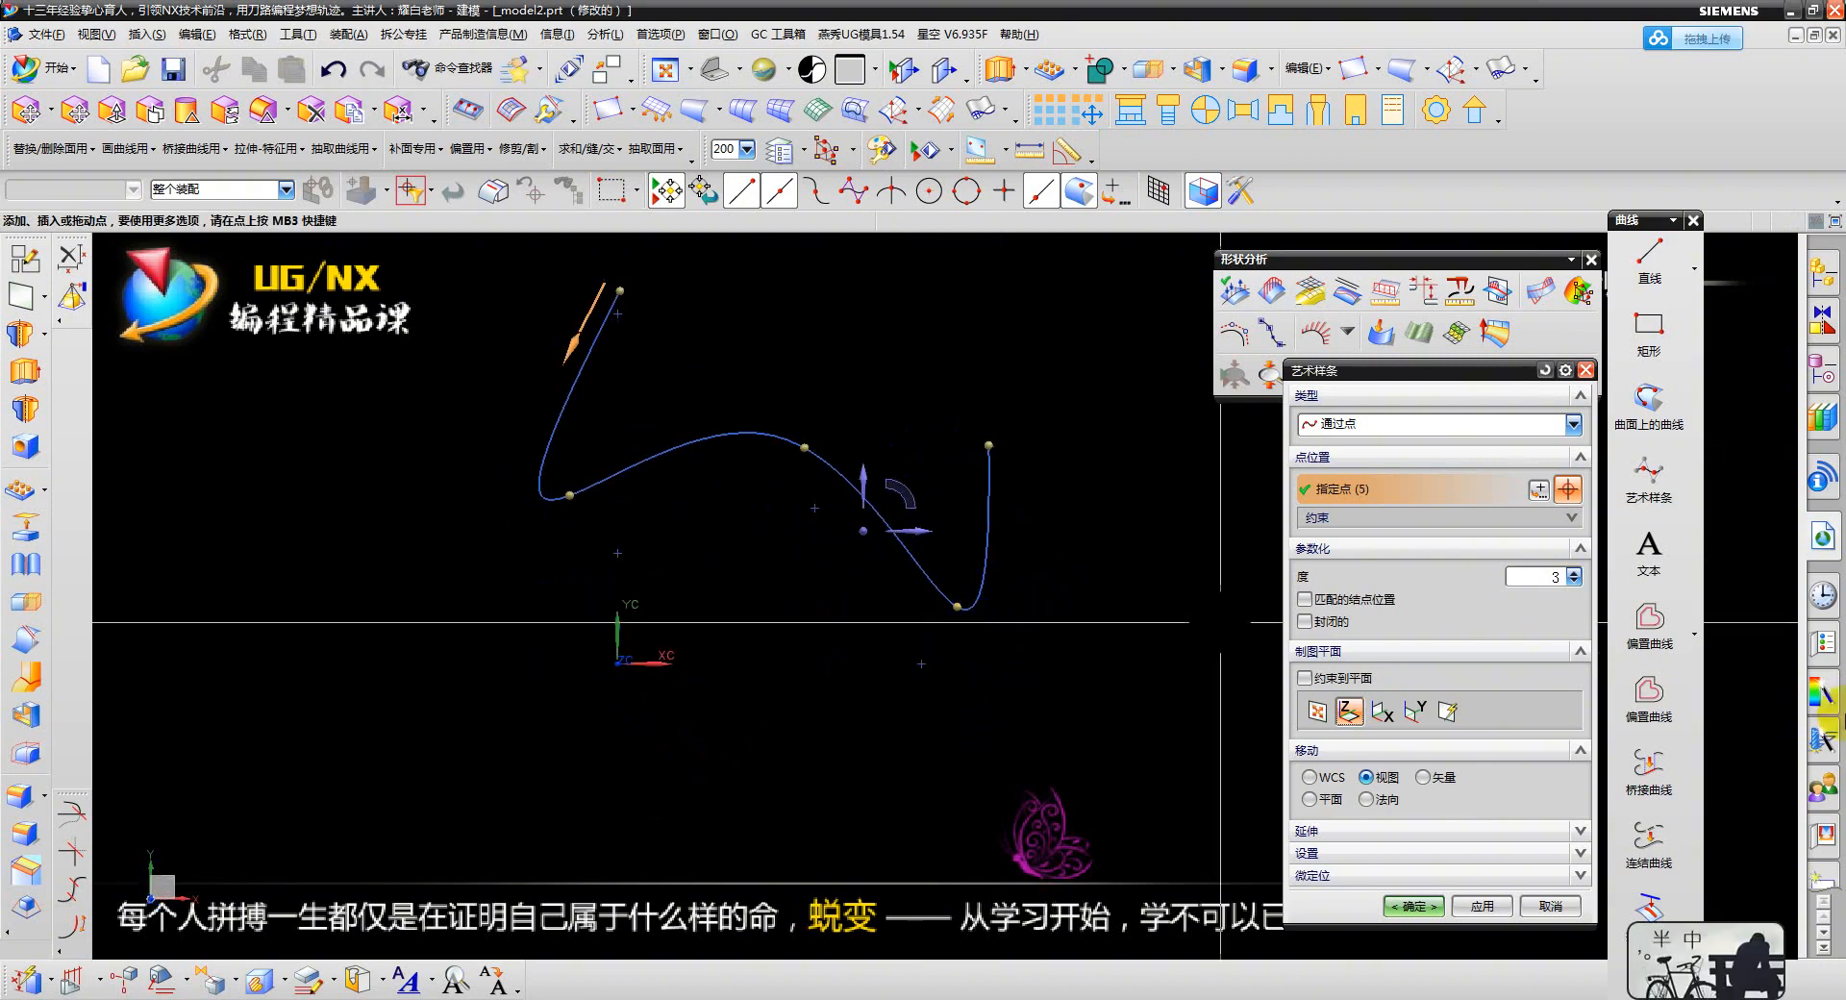
key(Escape)
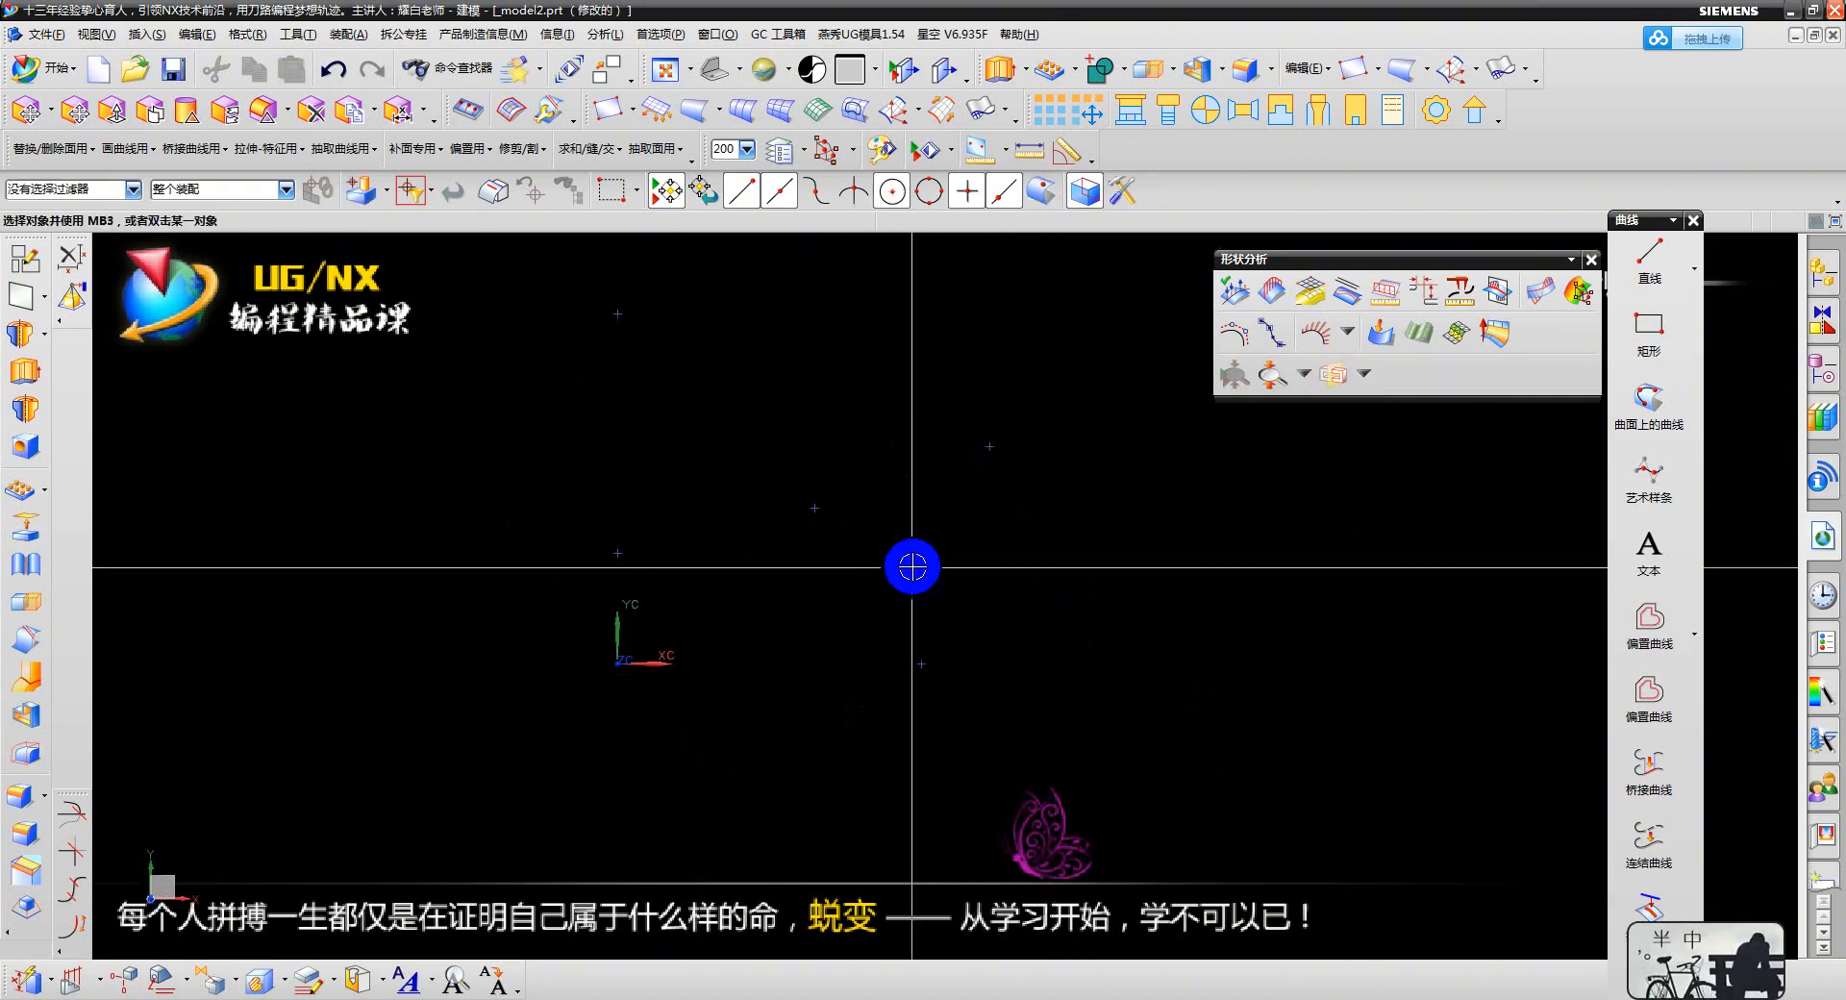
- Delete the five reference points and bring the hidden block back into view
scroll(914, 565, down, 2)
drag(670, 357, 1096, 737)
key(Delete)
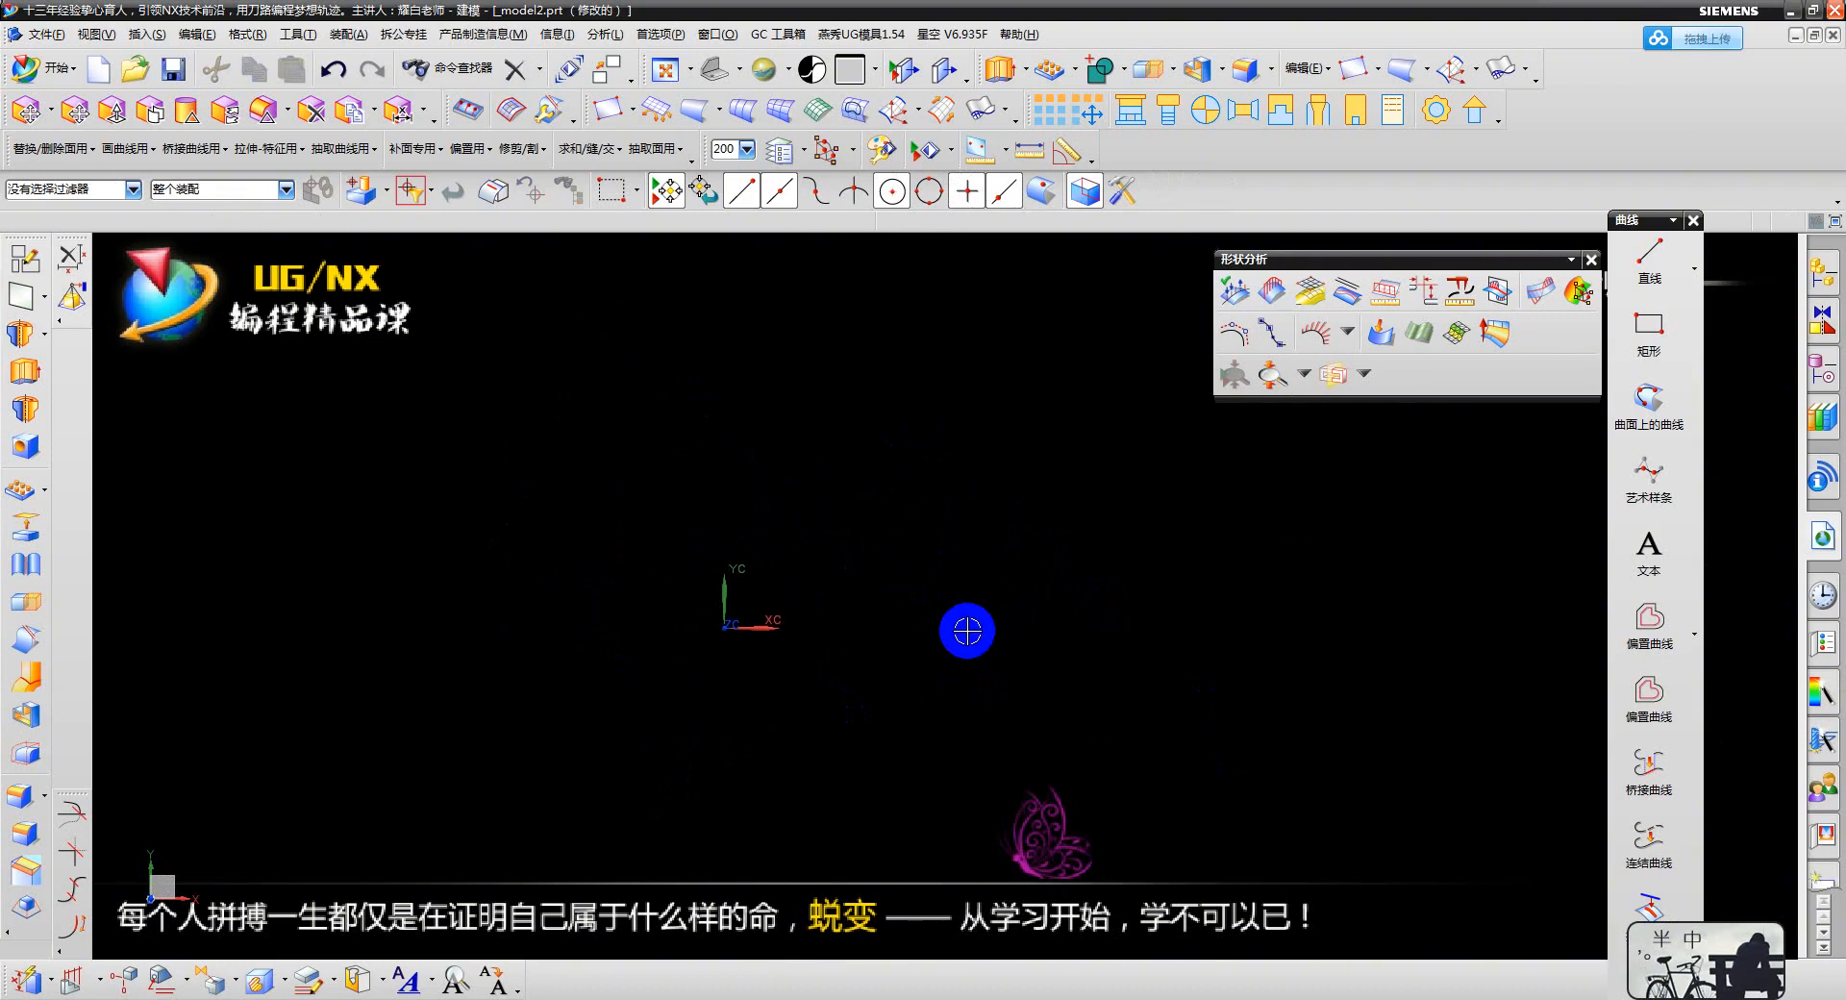
key(ctrl+shift+b)
scroll(911, 623, up, 2)
middle_drag(921, 707, 991, 677)
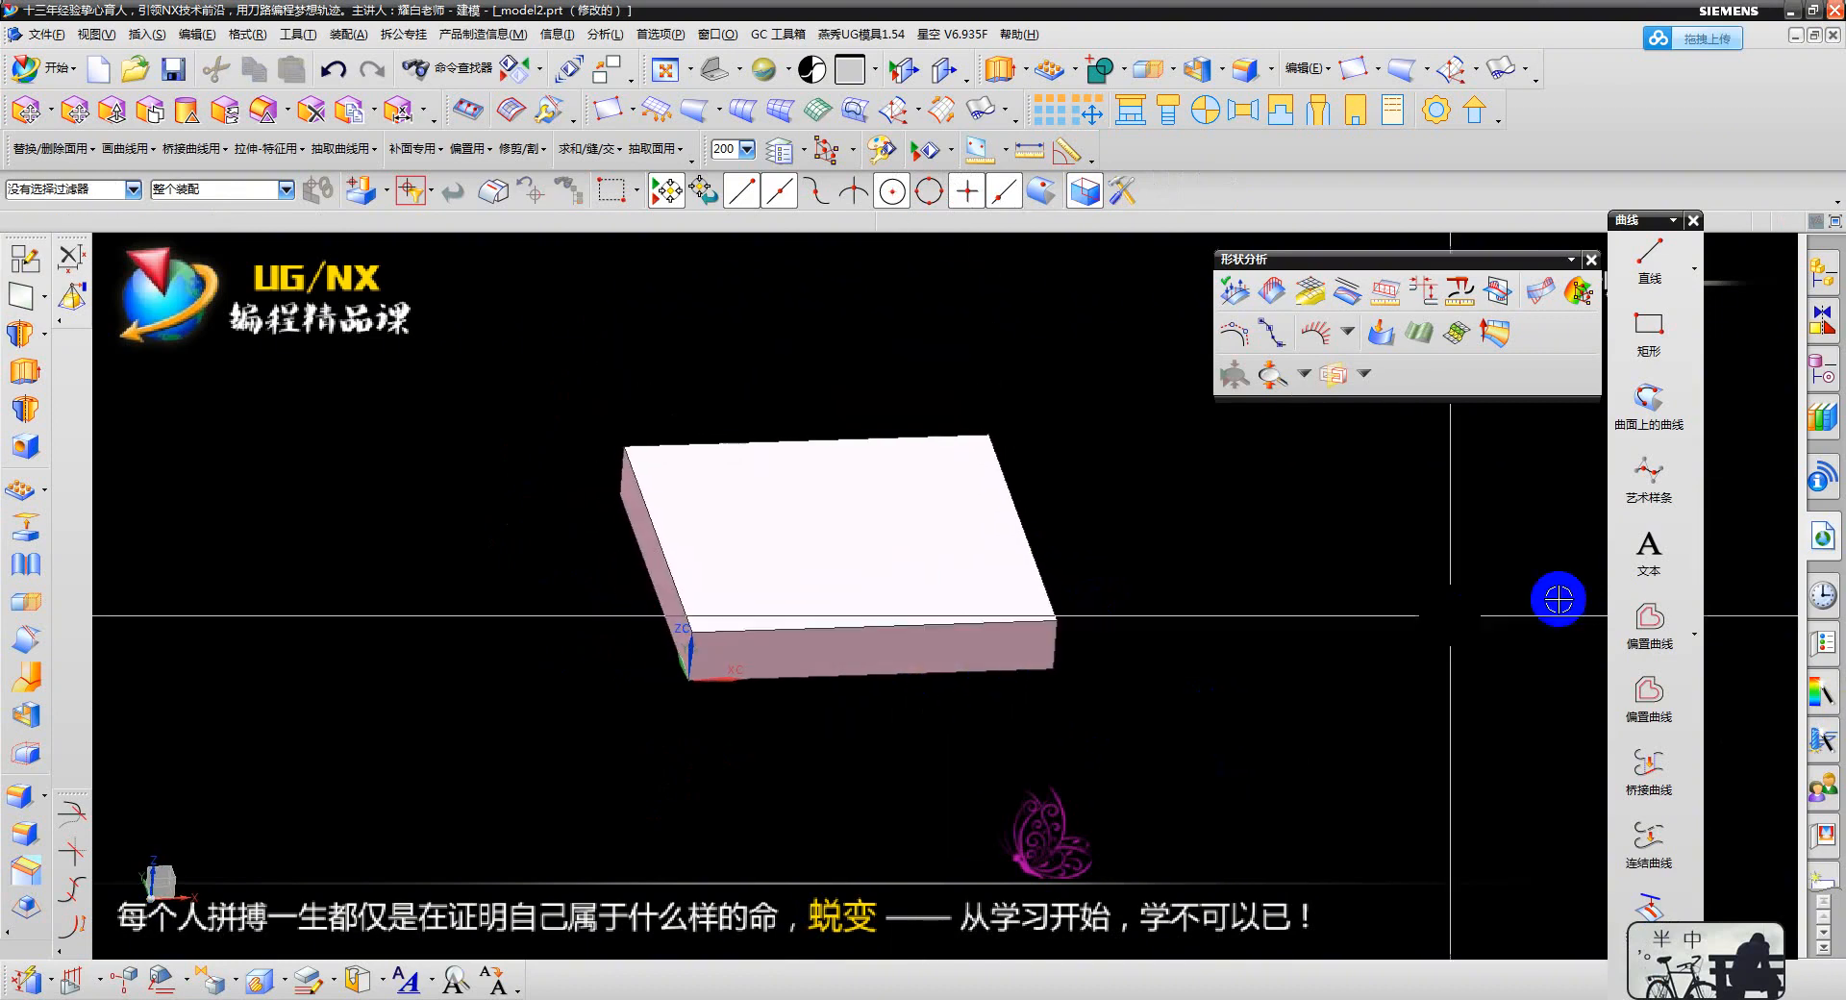
- Create a degree 3 studio spline on the XC-YC plane from the block's rear-left corner via the front-left bottom corner and front bottom edge to the right side
click(1653, 490)
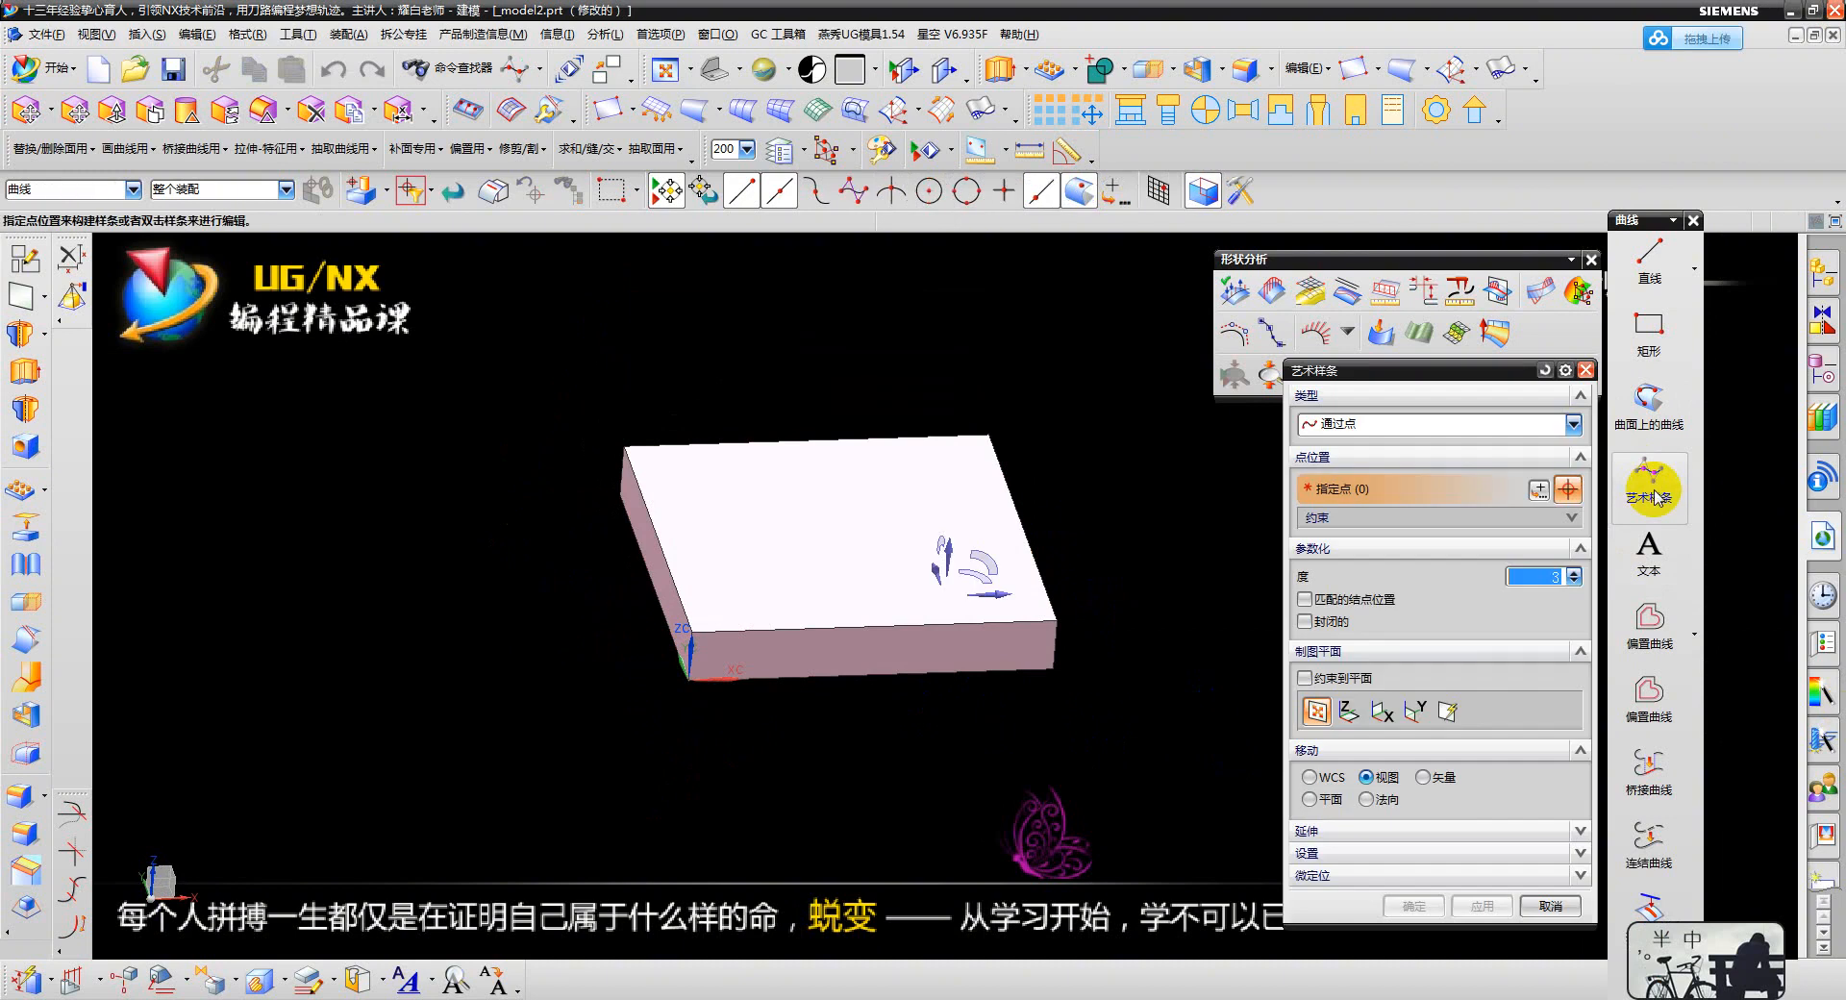
click(1349, 711)
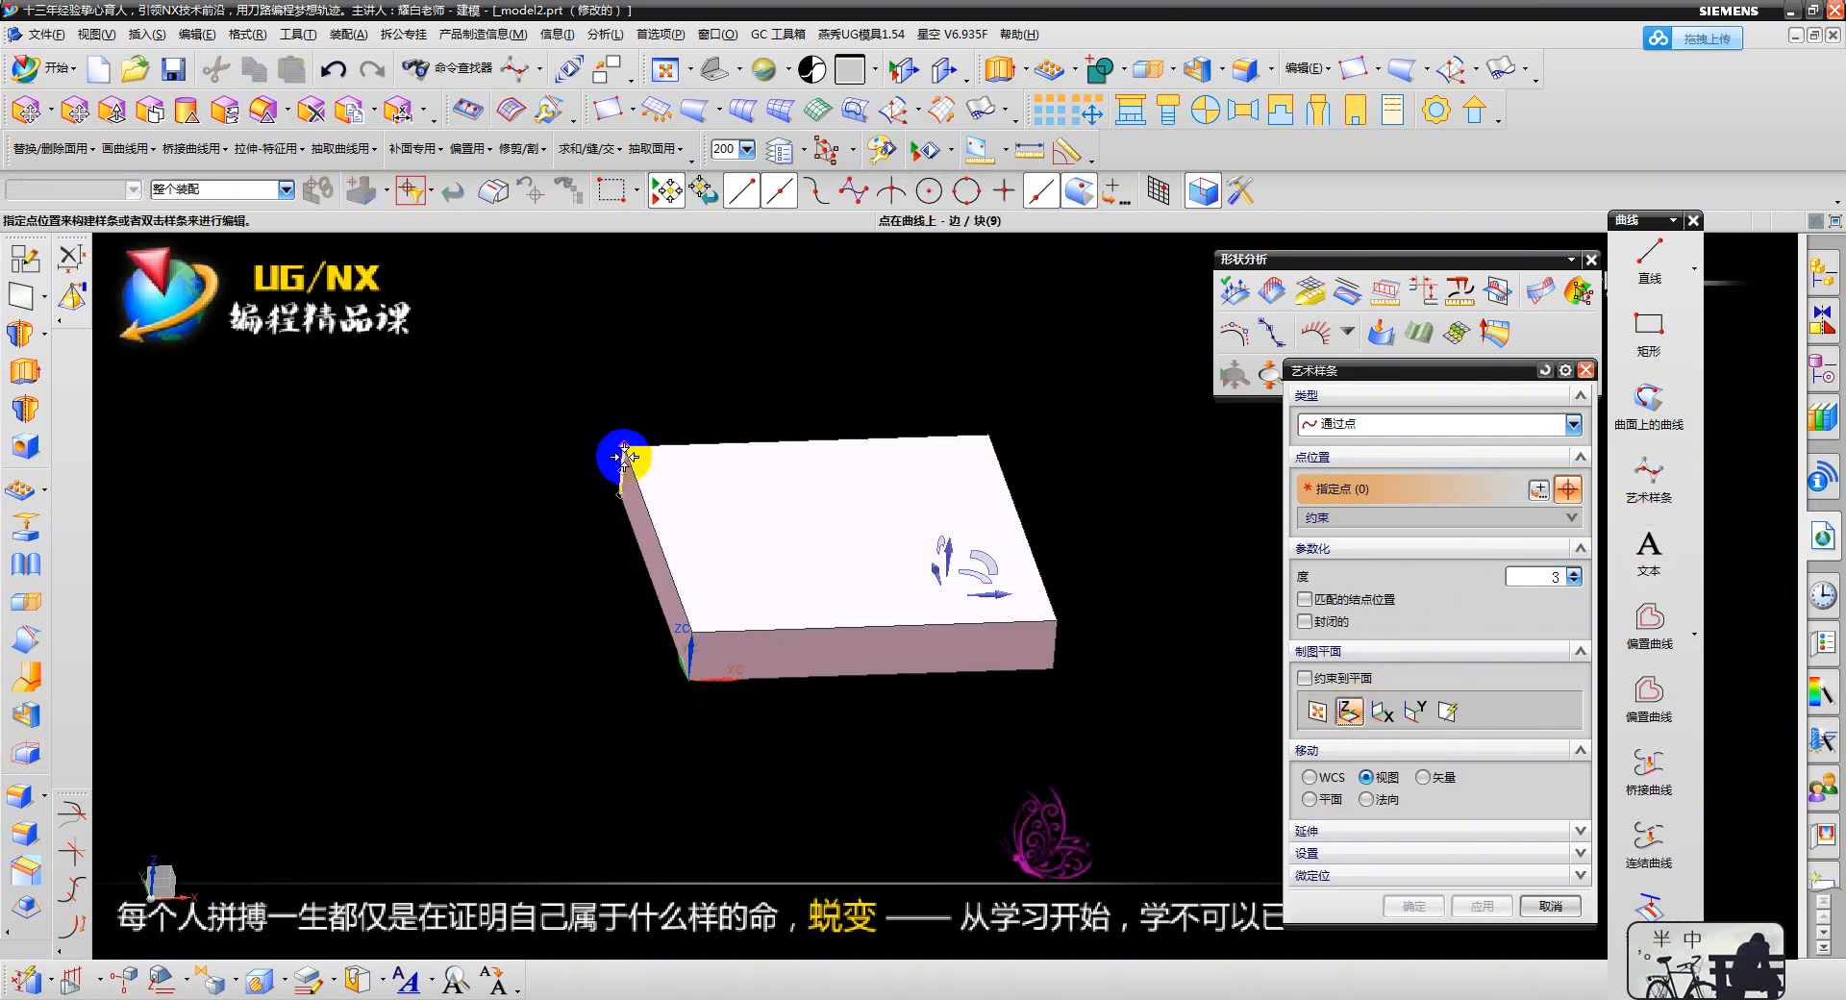
click(625, 444)
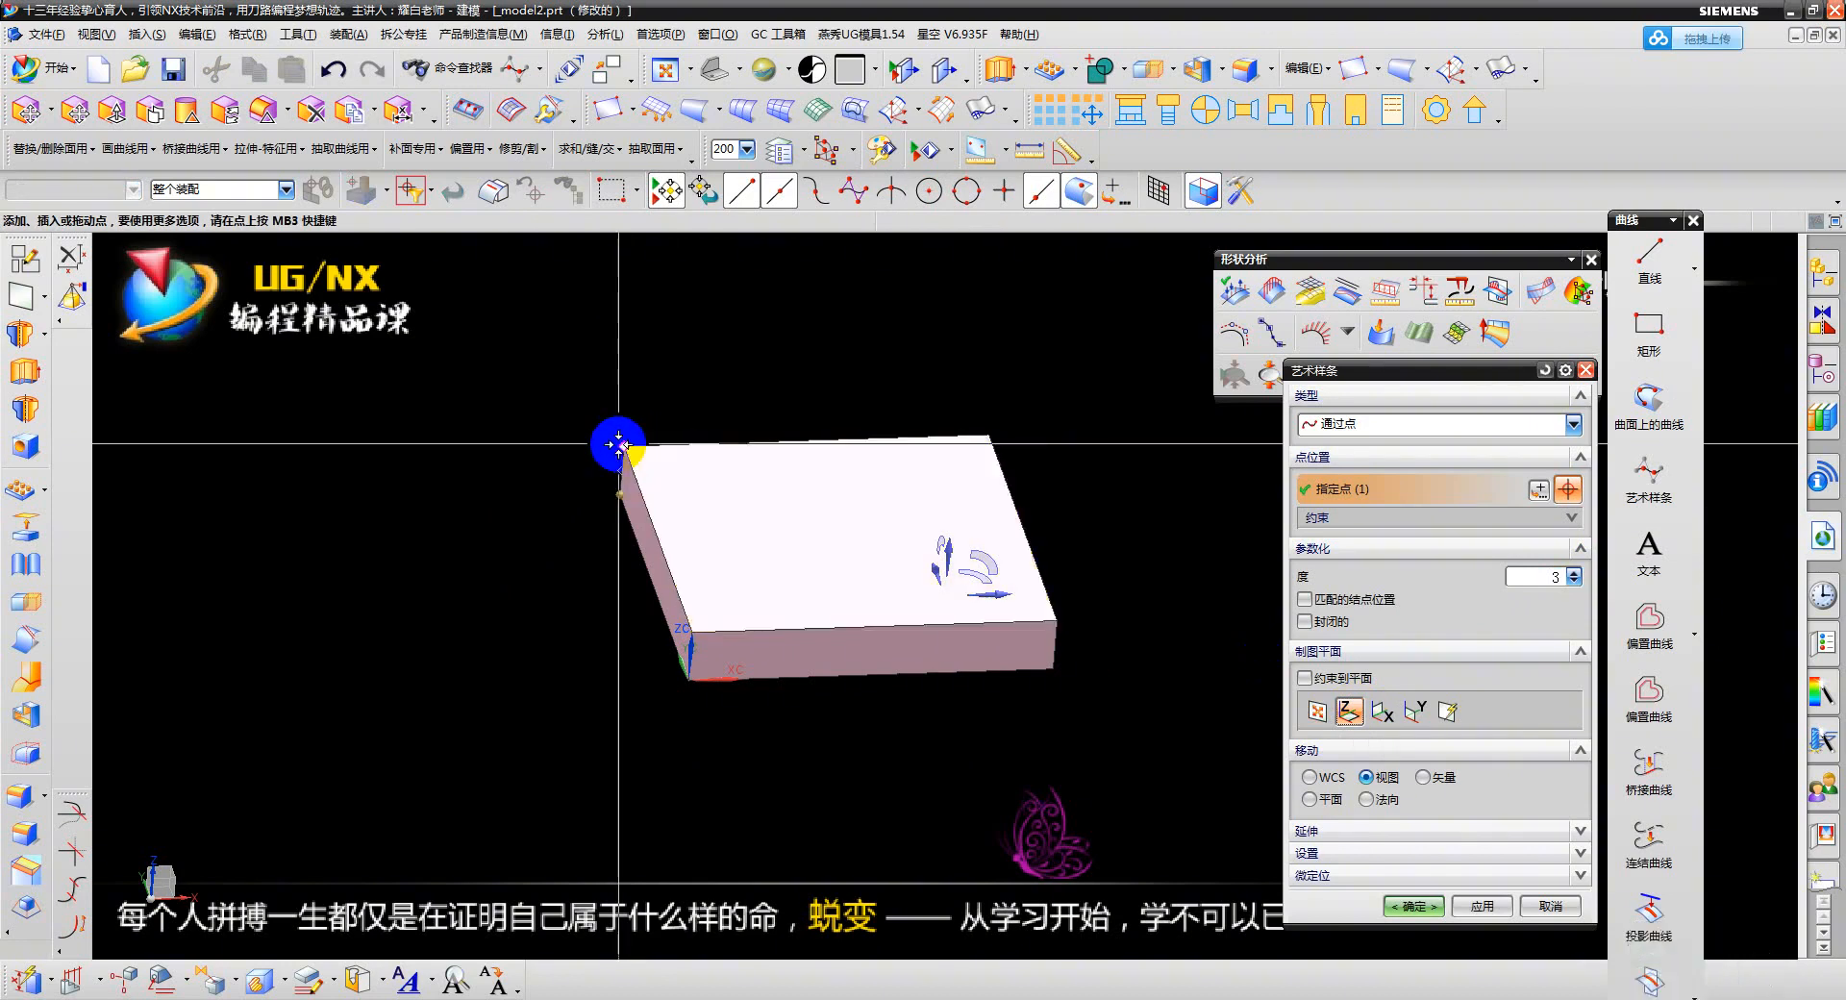
scroll(616, 524, down, 3)
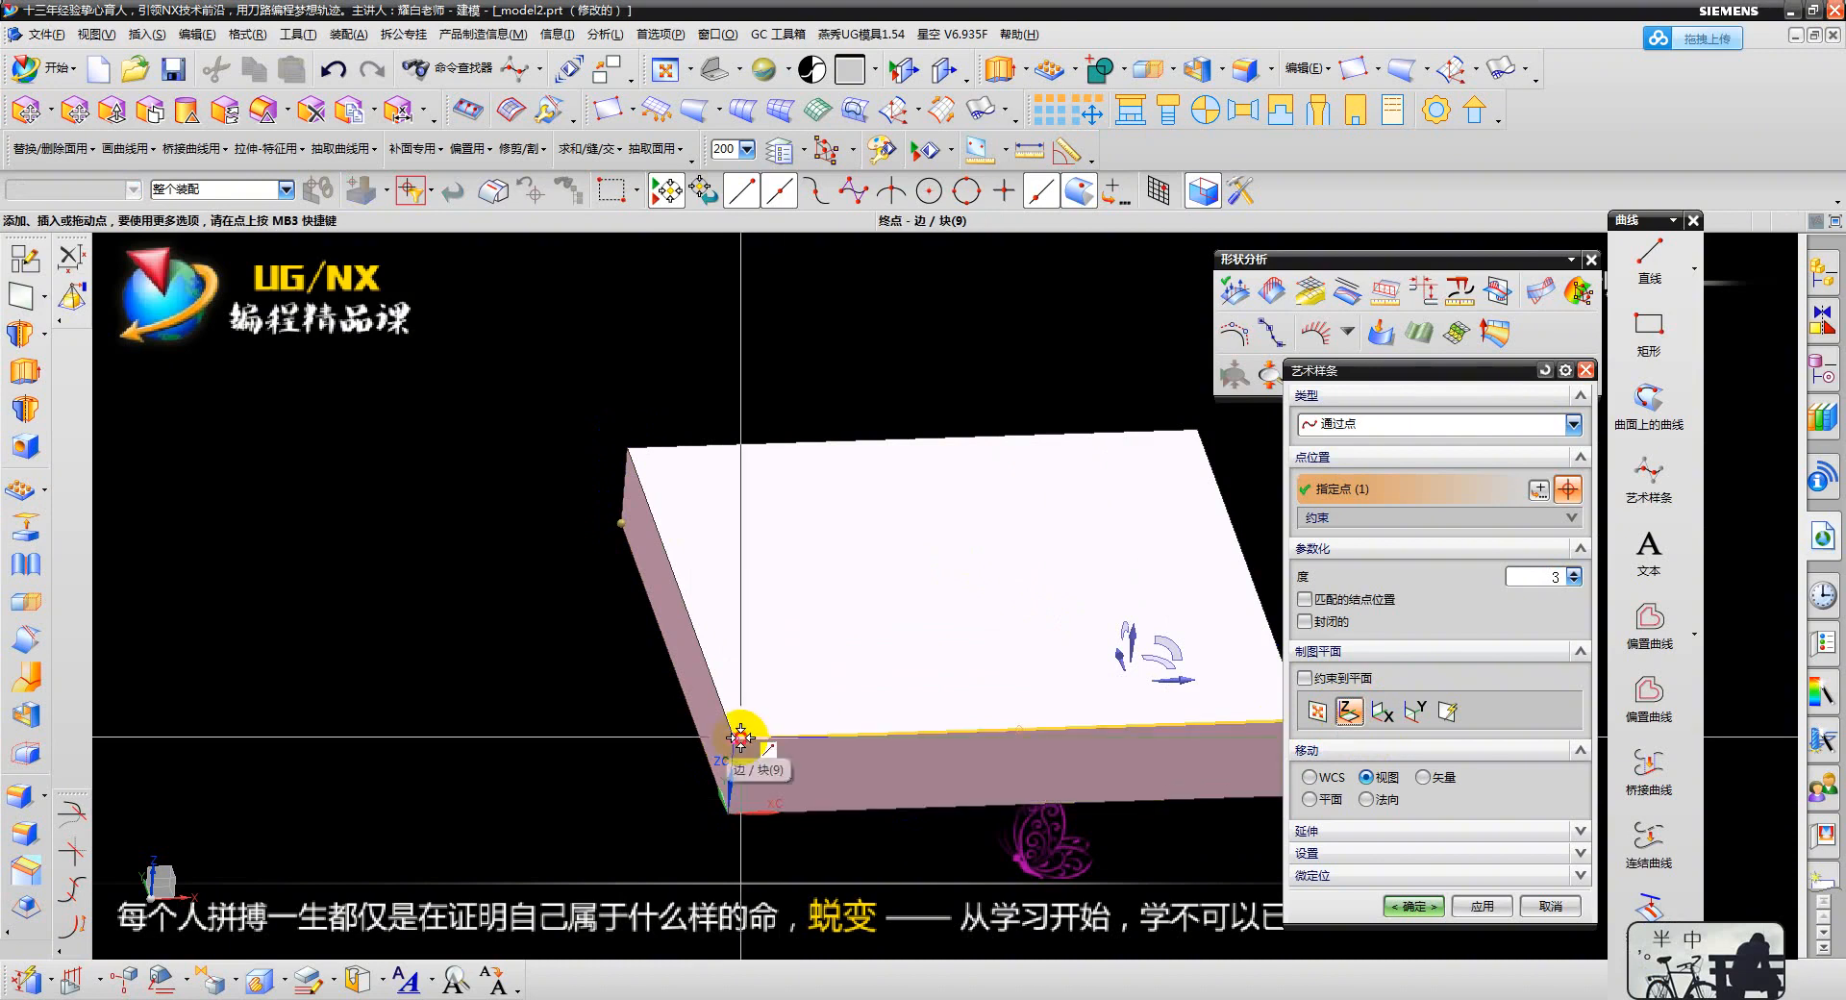
click(732, 829)
scroll(640, 806, down, 1)
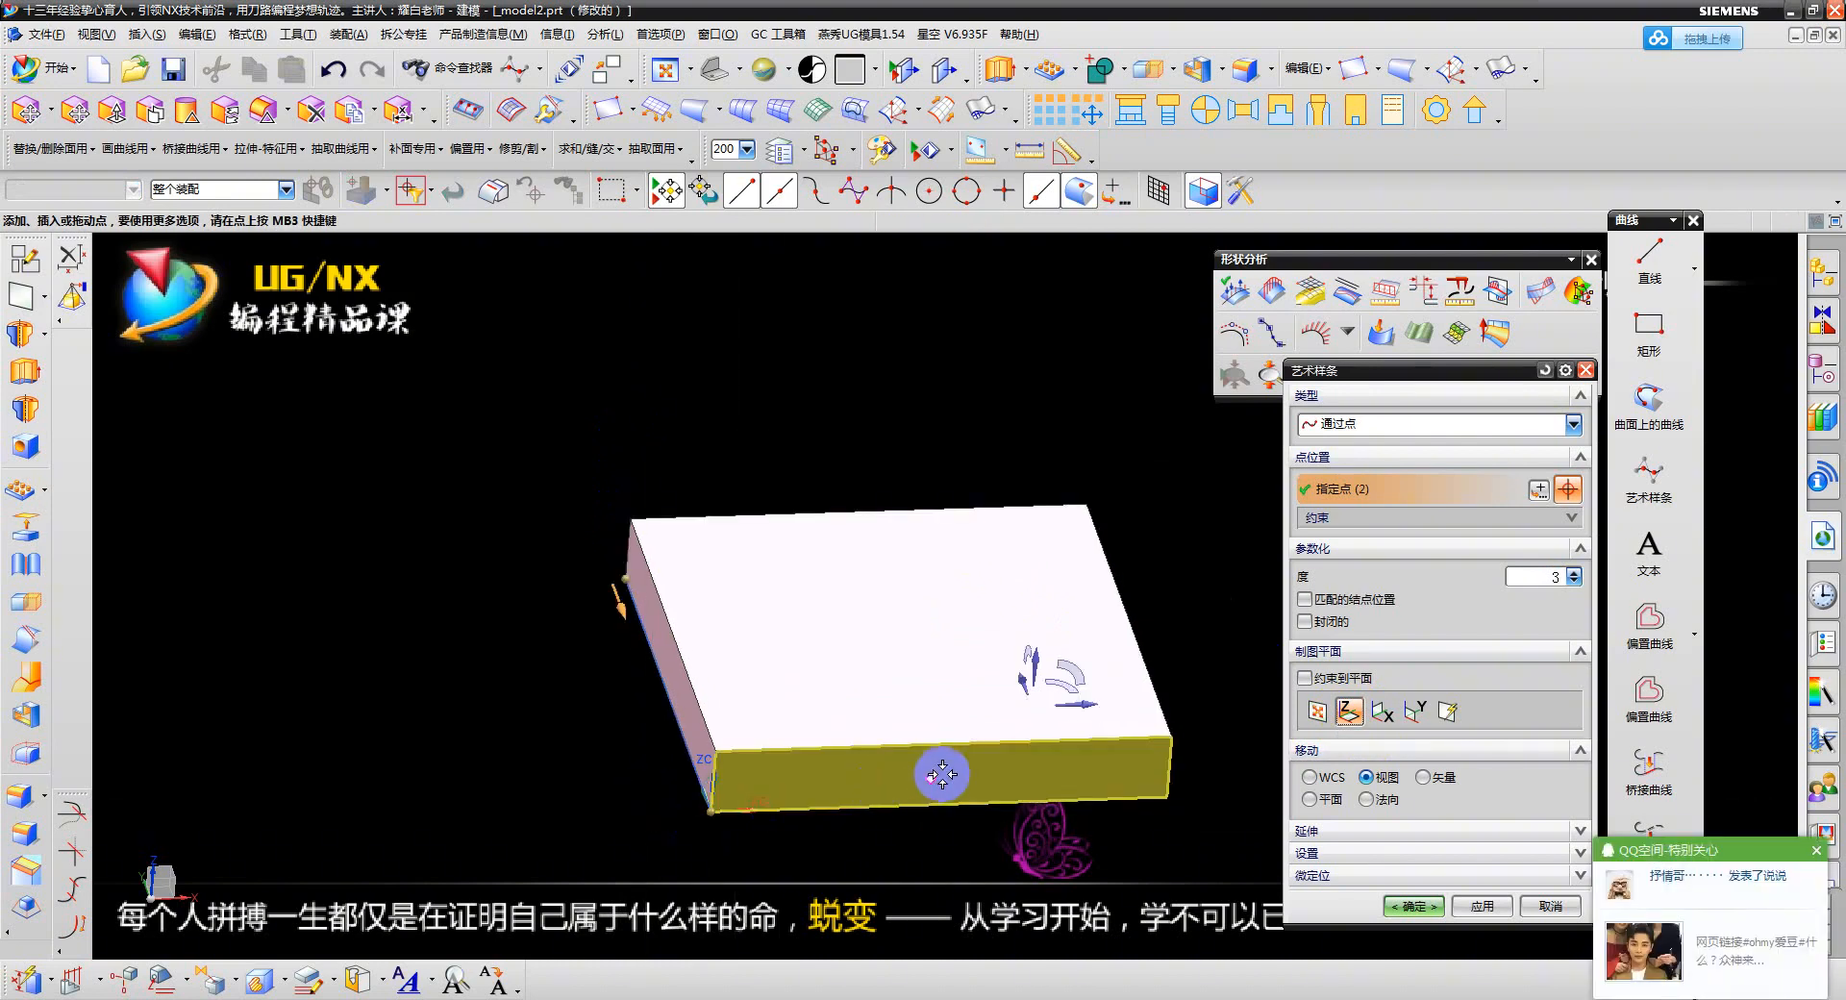
click(939, 804)
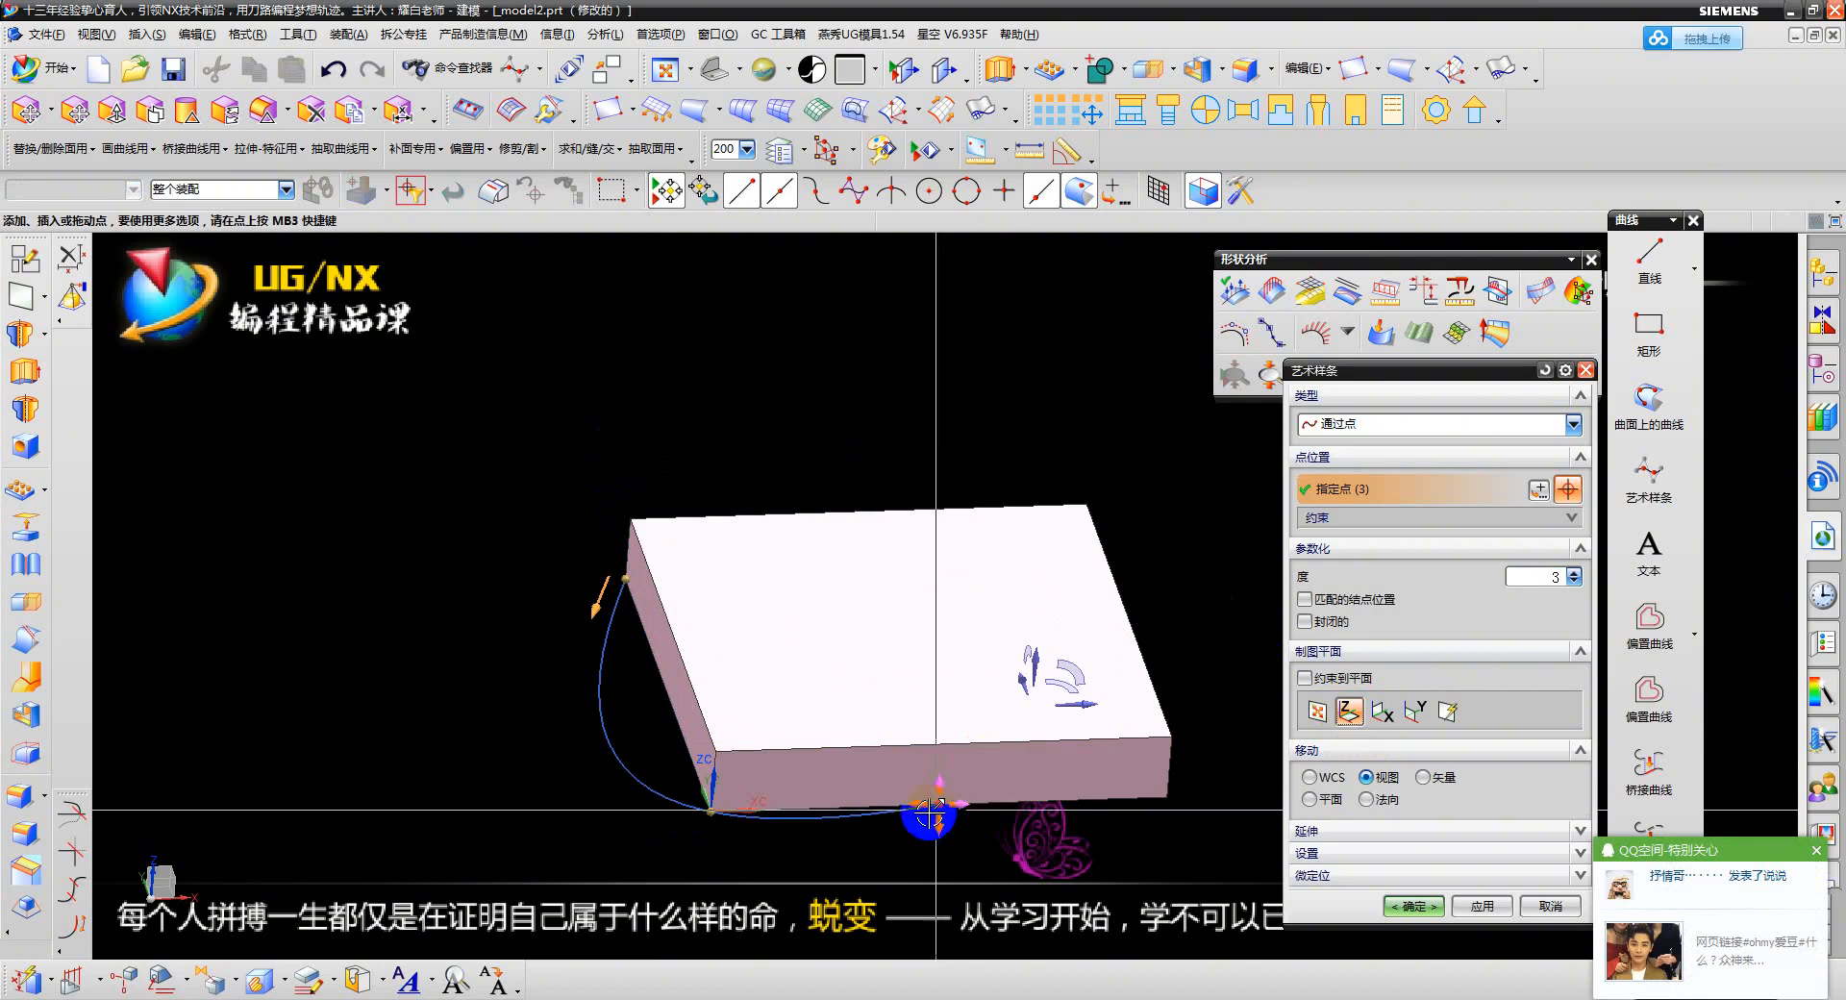
click(1123, 588)
scroll(948, 708, down, 2)
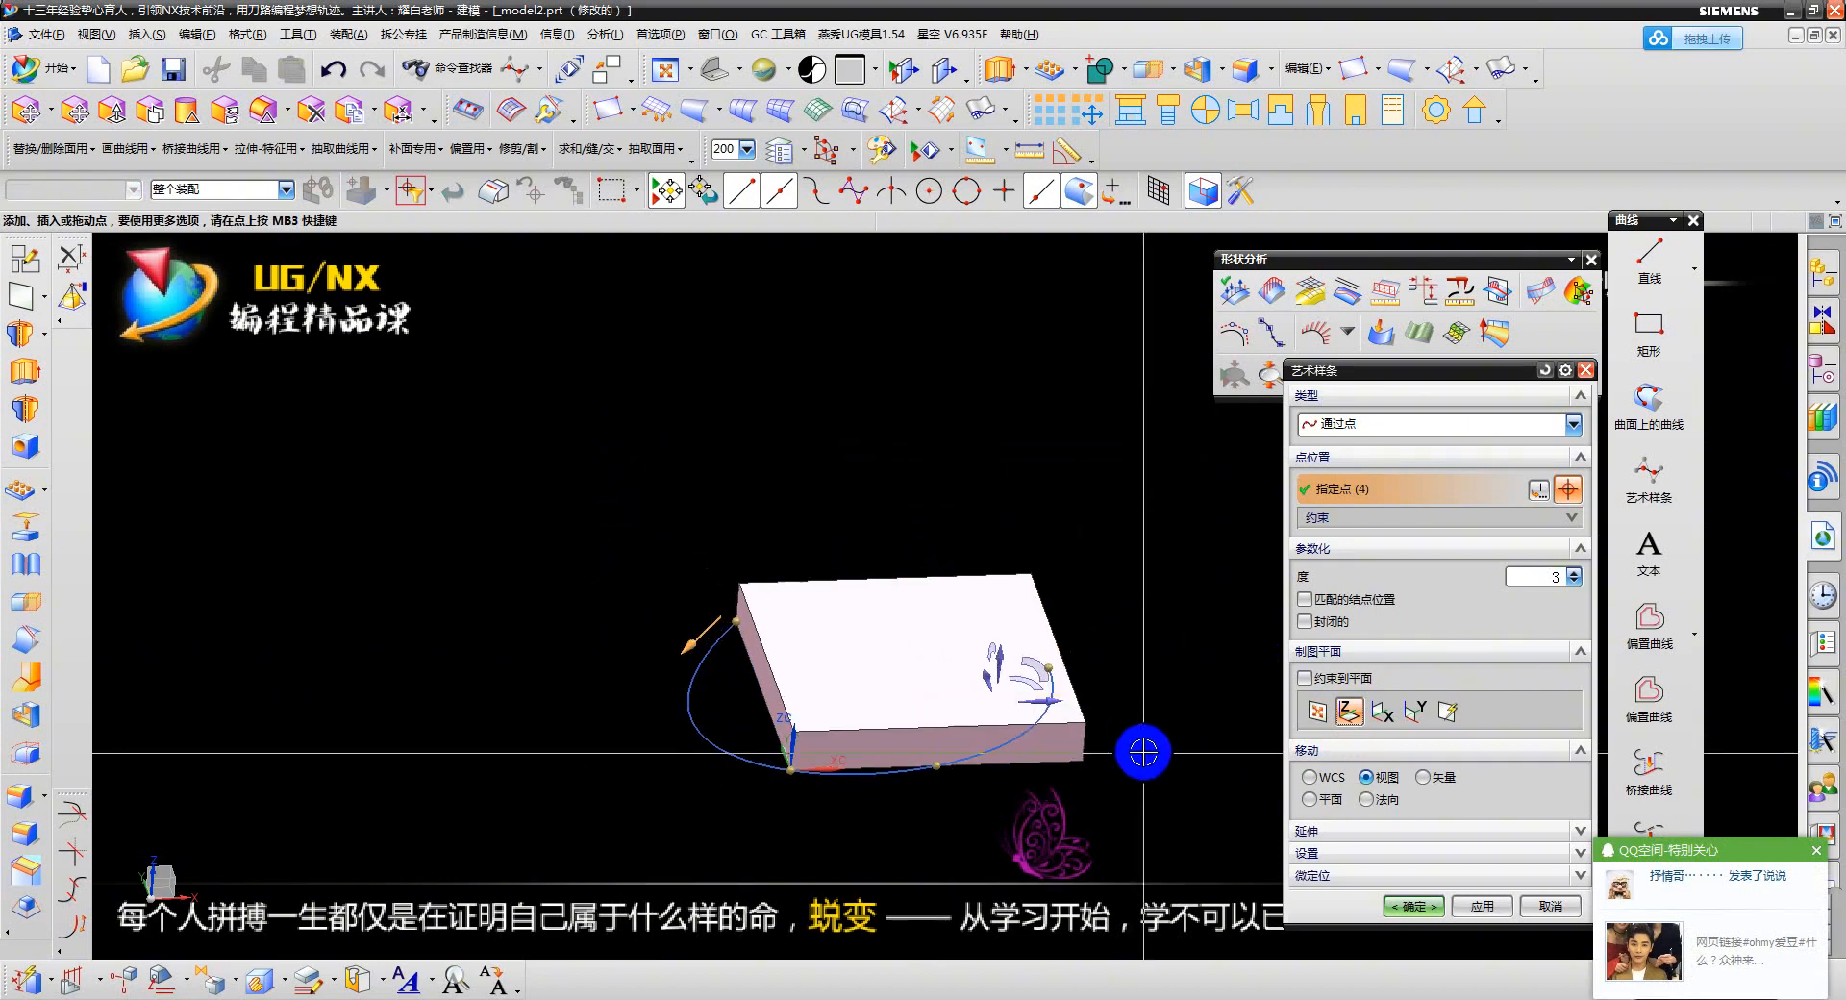
mouse_move(1143, 752)
middle_down()
mouse_move(1071, 745)
mouse_move(1115, 759)
mouse_move(1067, 782)
mouse_move(1112, 753)
middle_up()
click(1814, 852)
click(1413, 905)
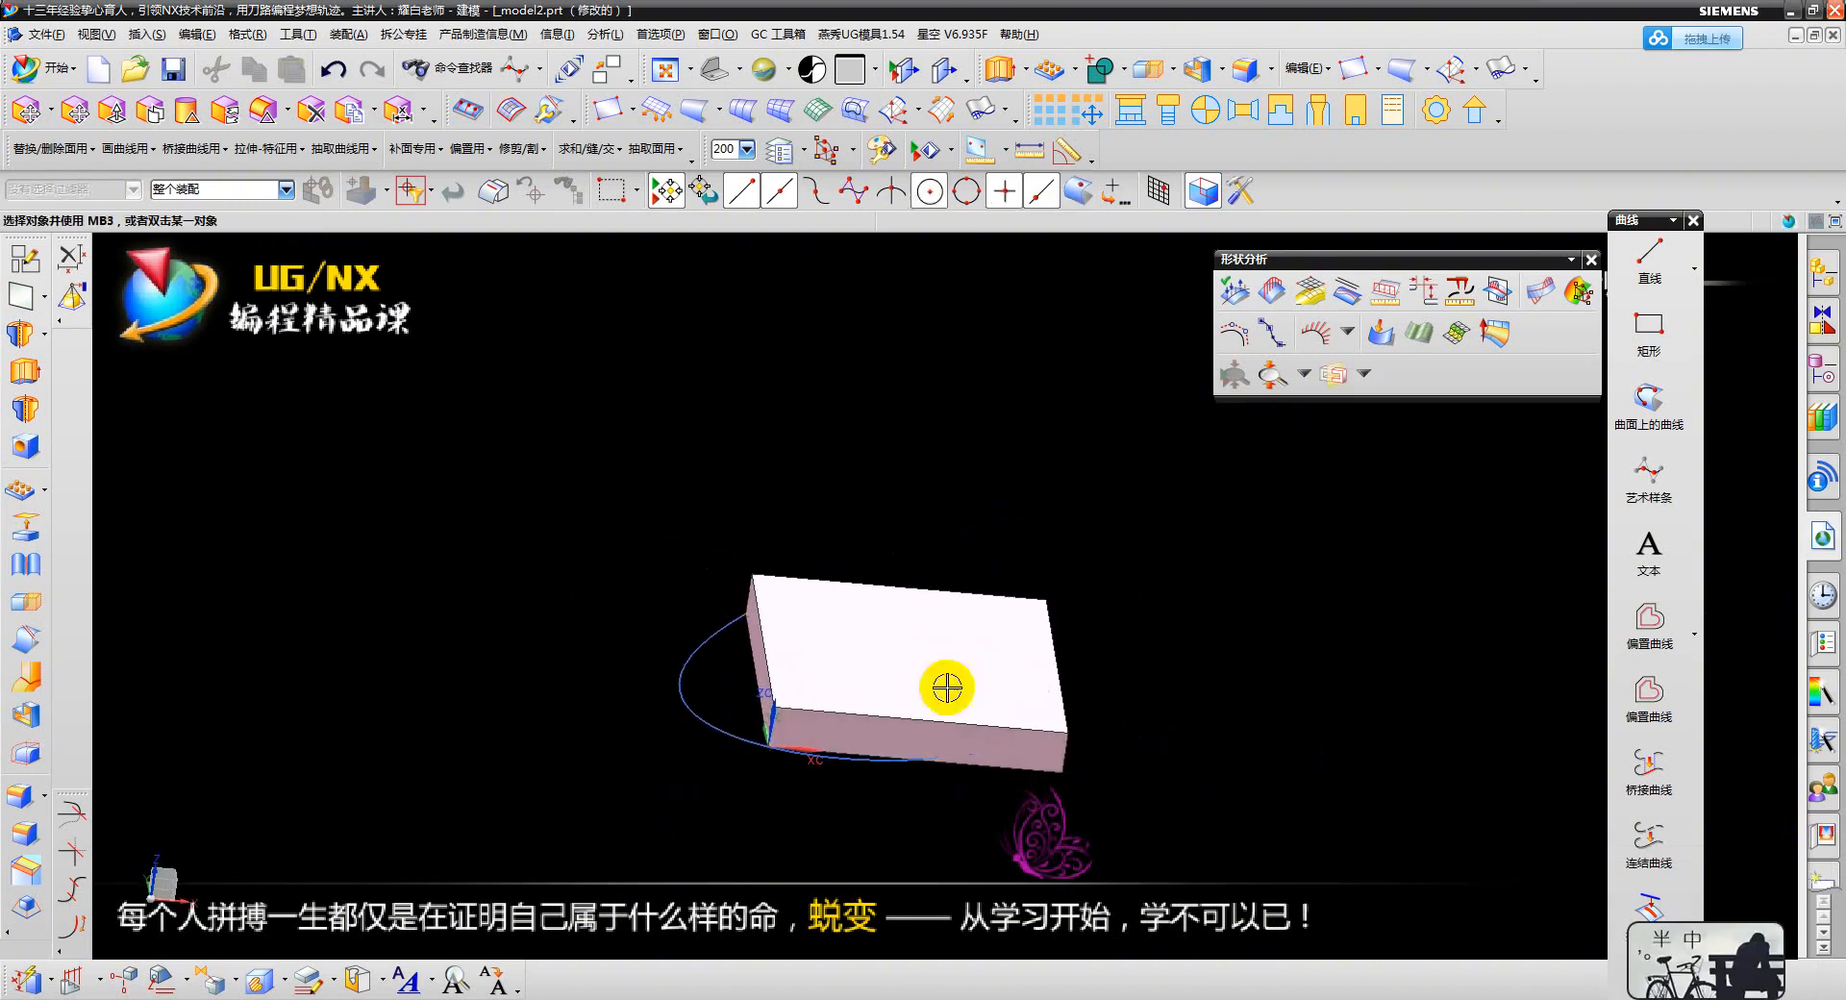
- Delete the XC-YC studio spline around the block
click(699, 719)
scroll(699, 720, up, 1)
key(Delete)
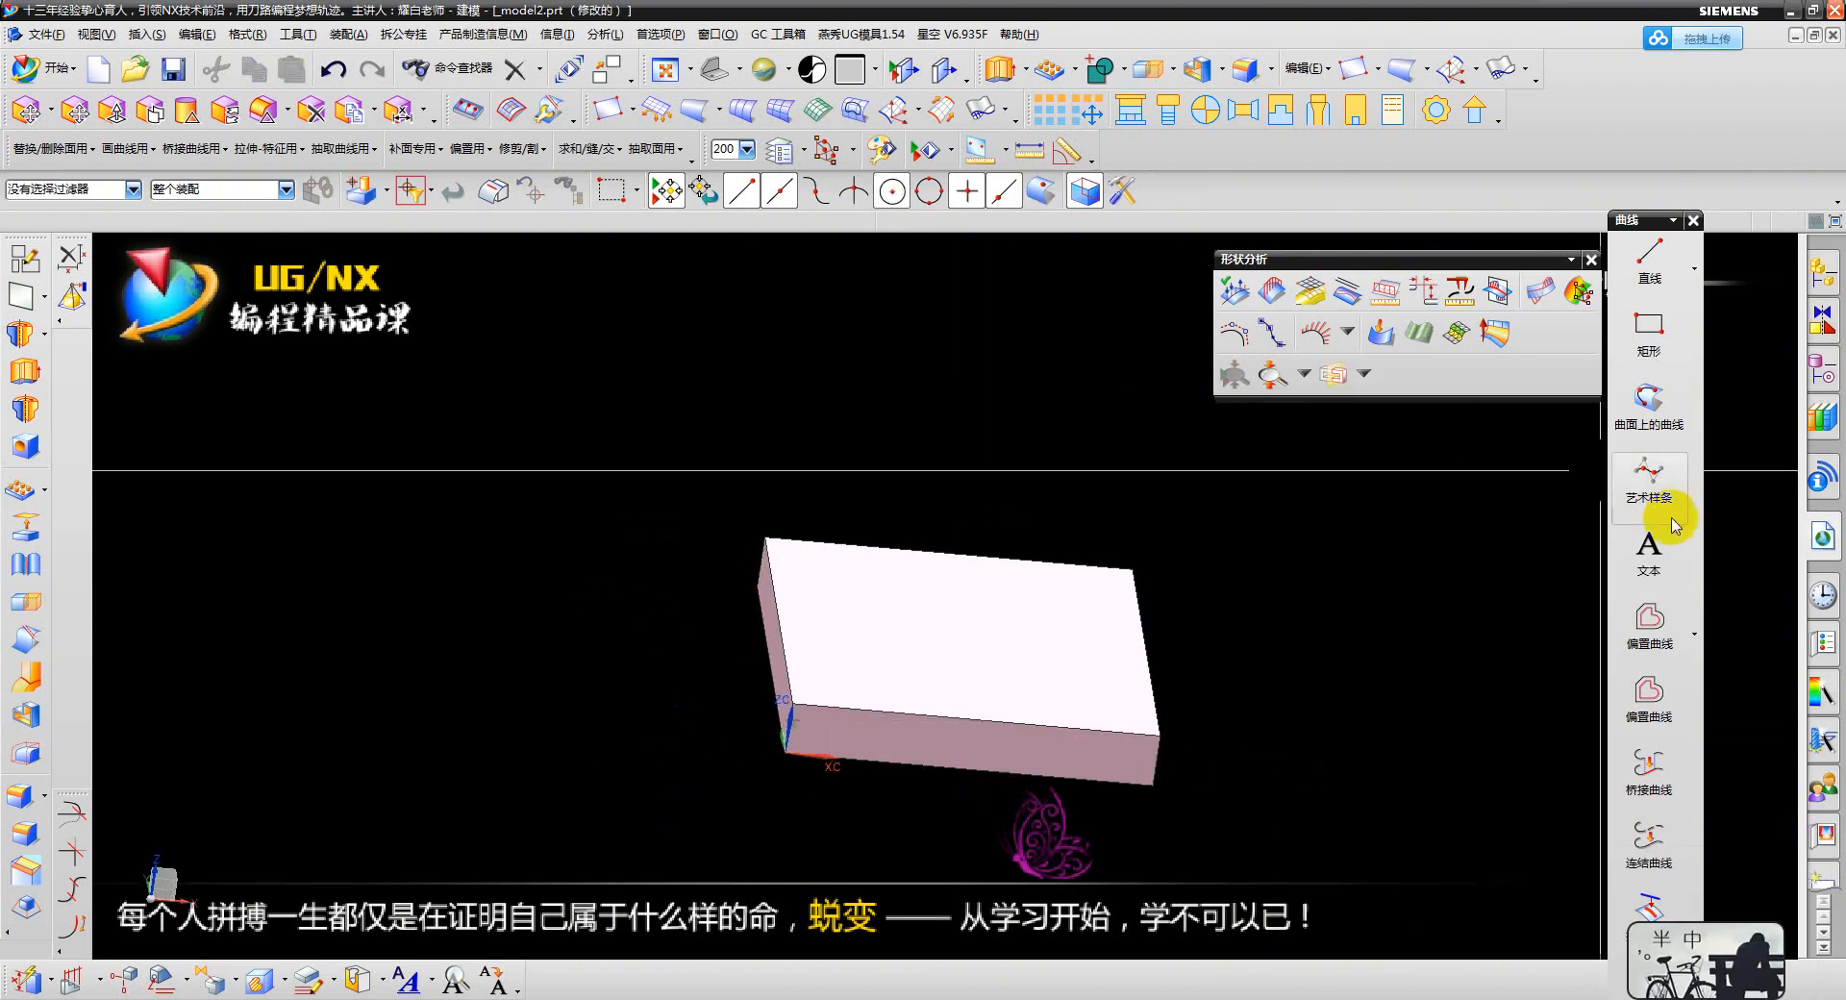
- Start a degree 3 through-points studio spline on the YC-ZC plane, placing four points from the block's corner at the coordinate origin
click(1655, 490)
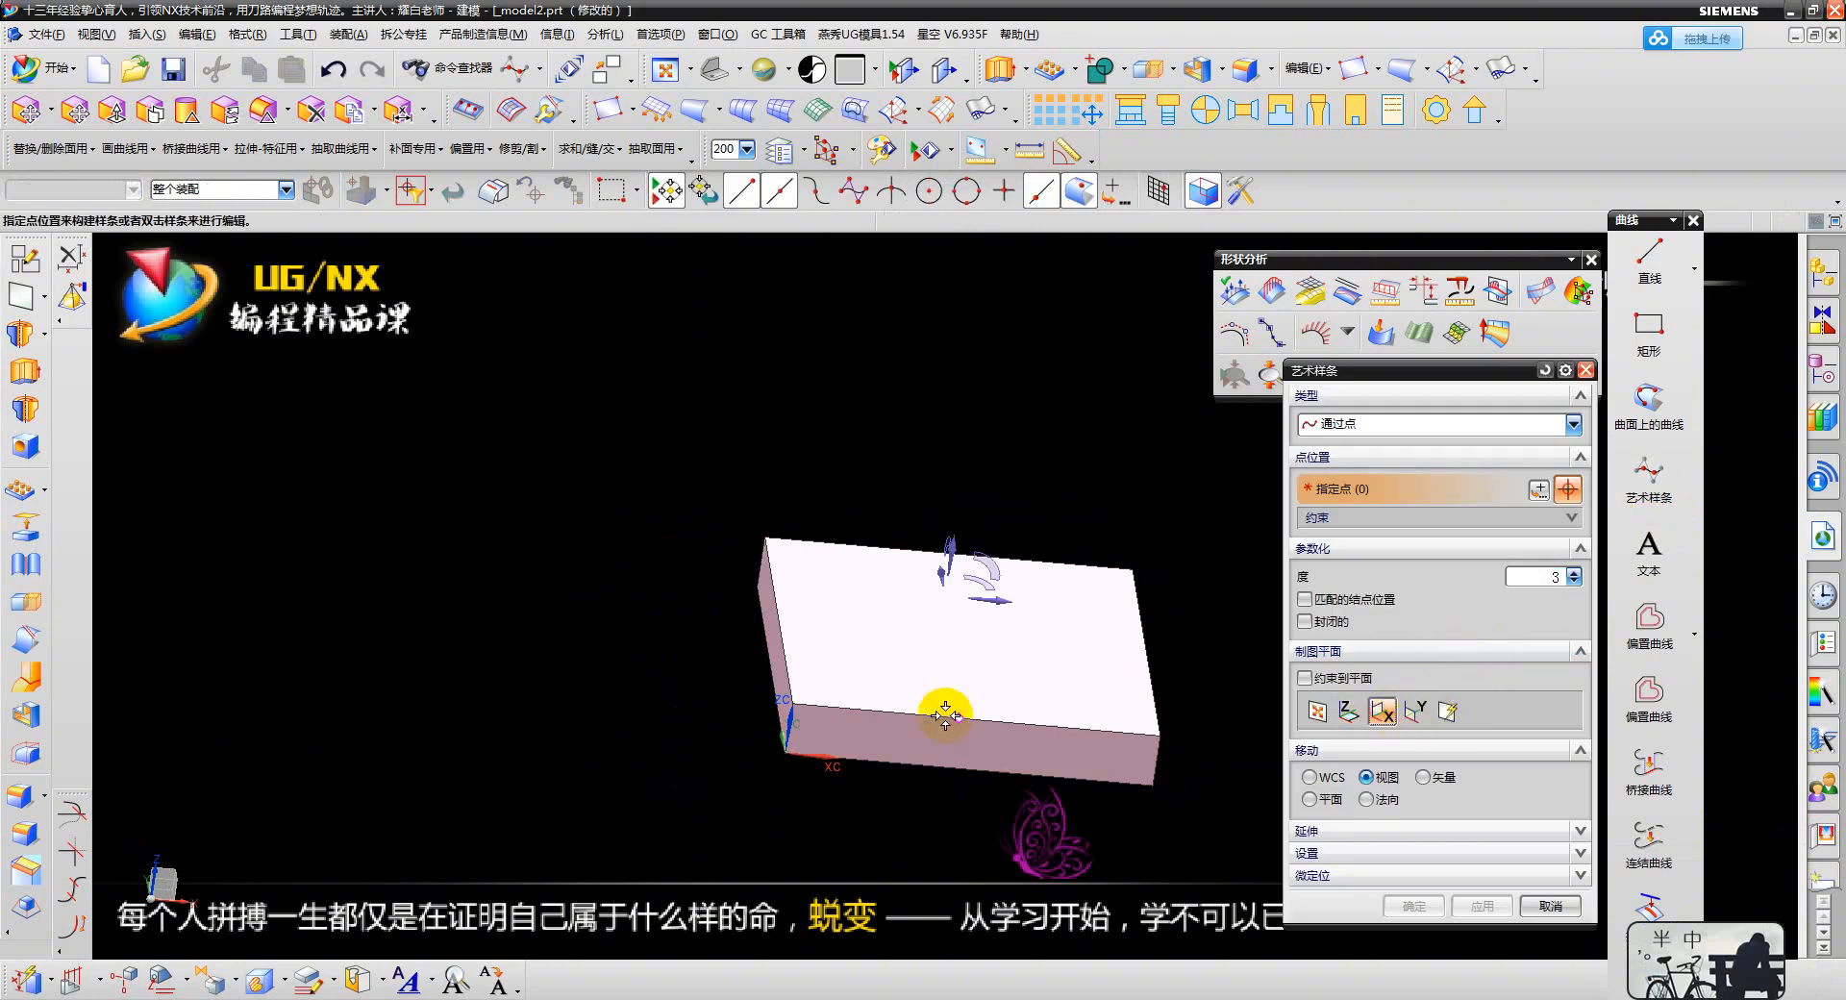
middle_drag(945, 714, 788, 676)
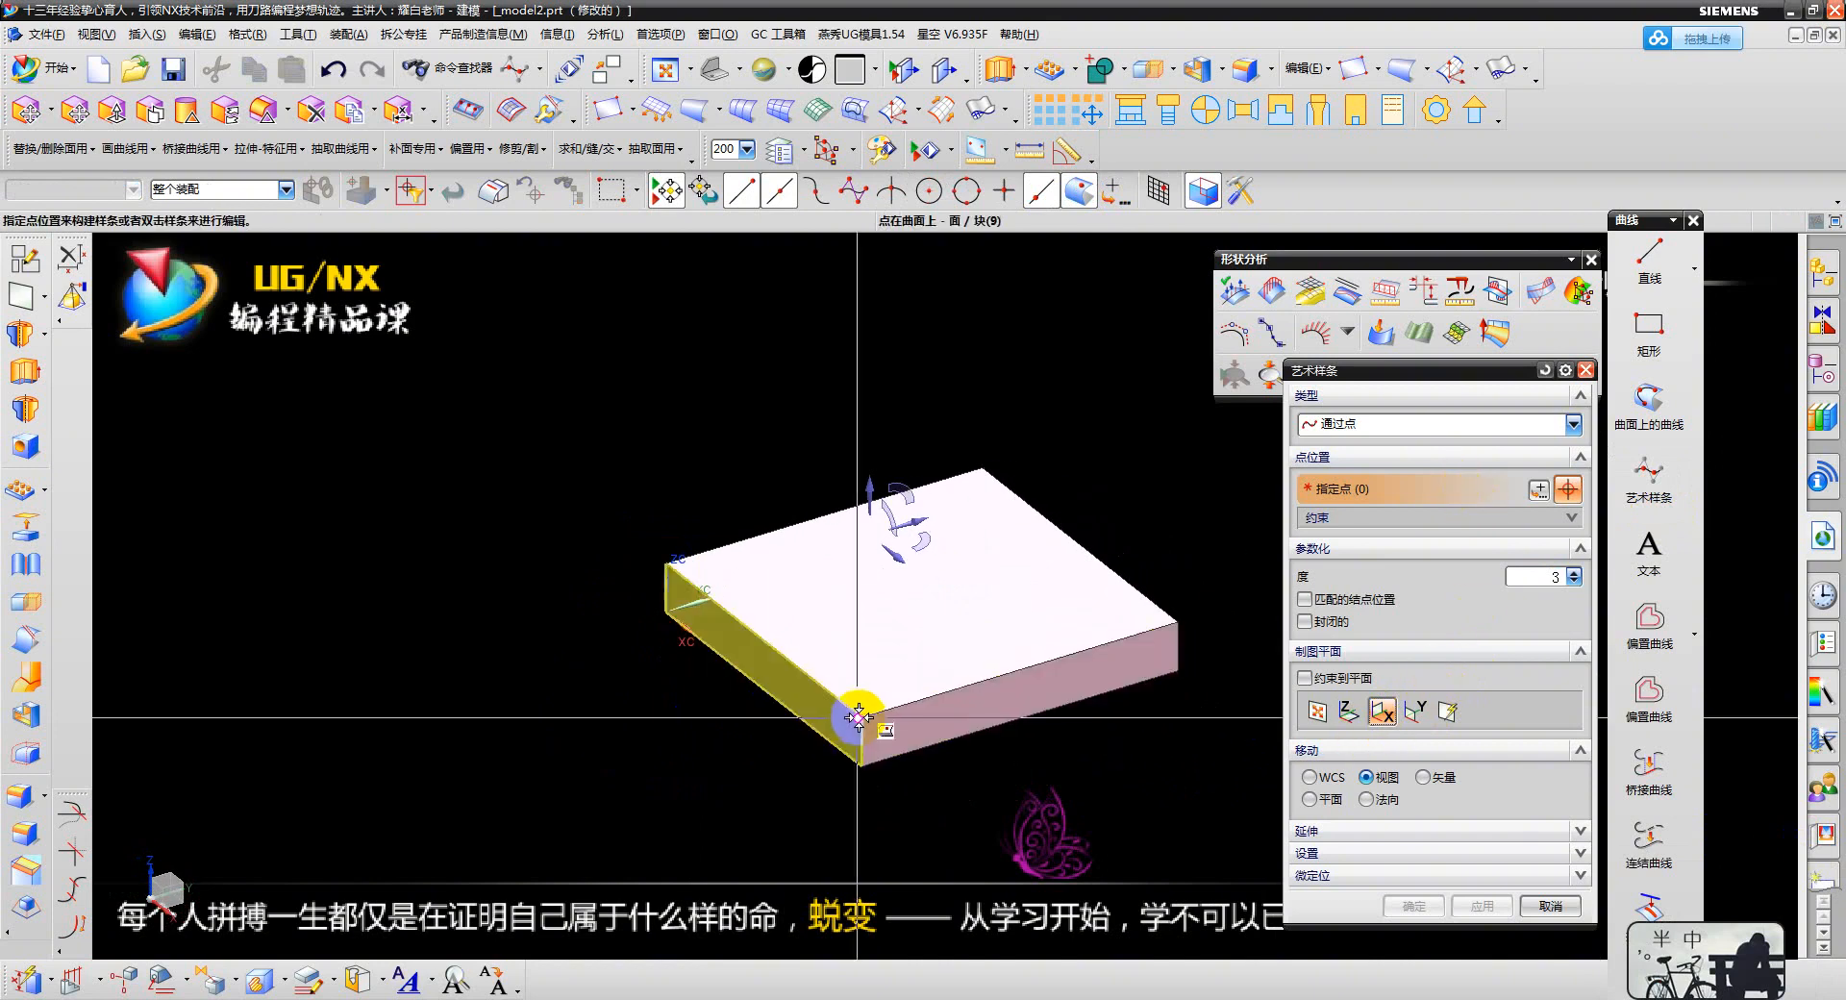
click(822, 685)
scroll(673, 566, up, 2)
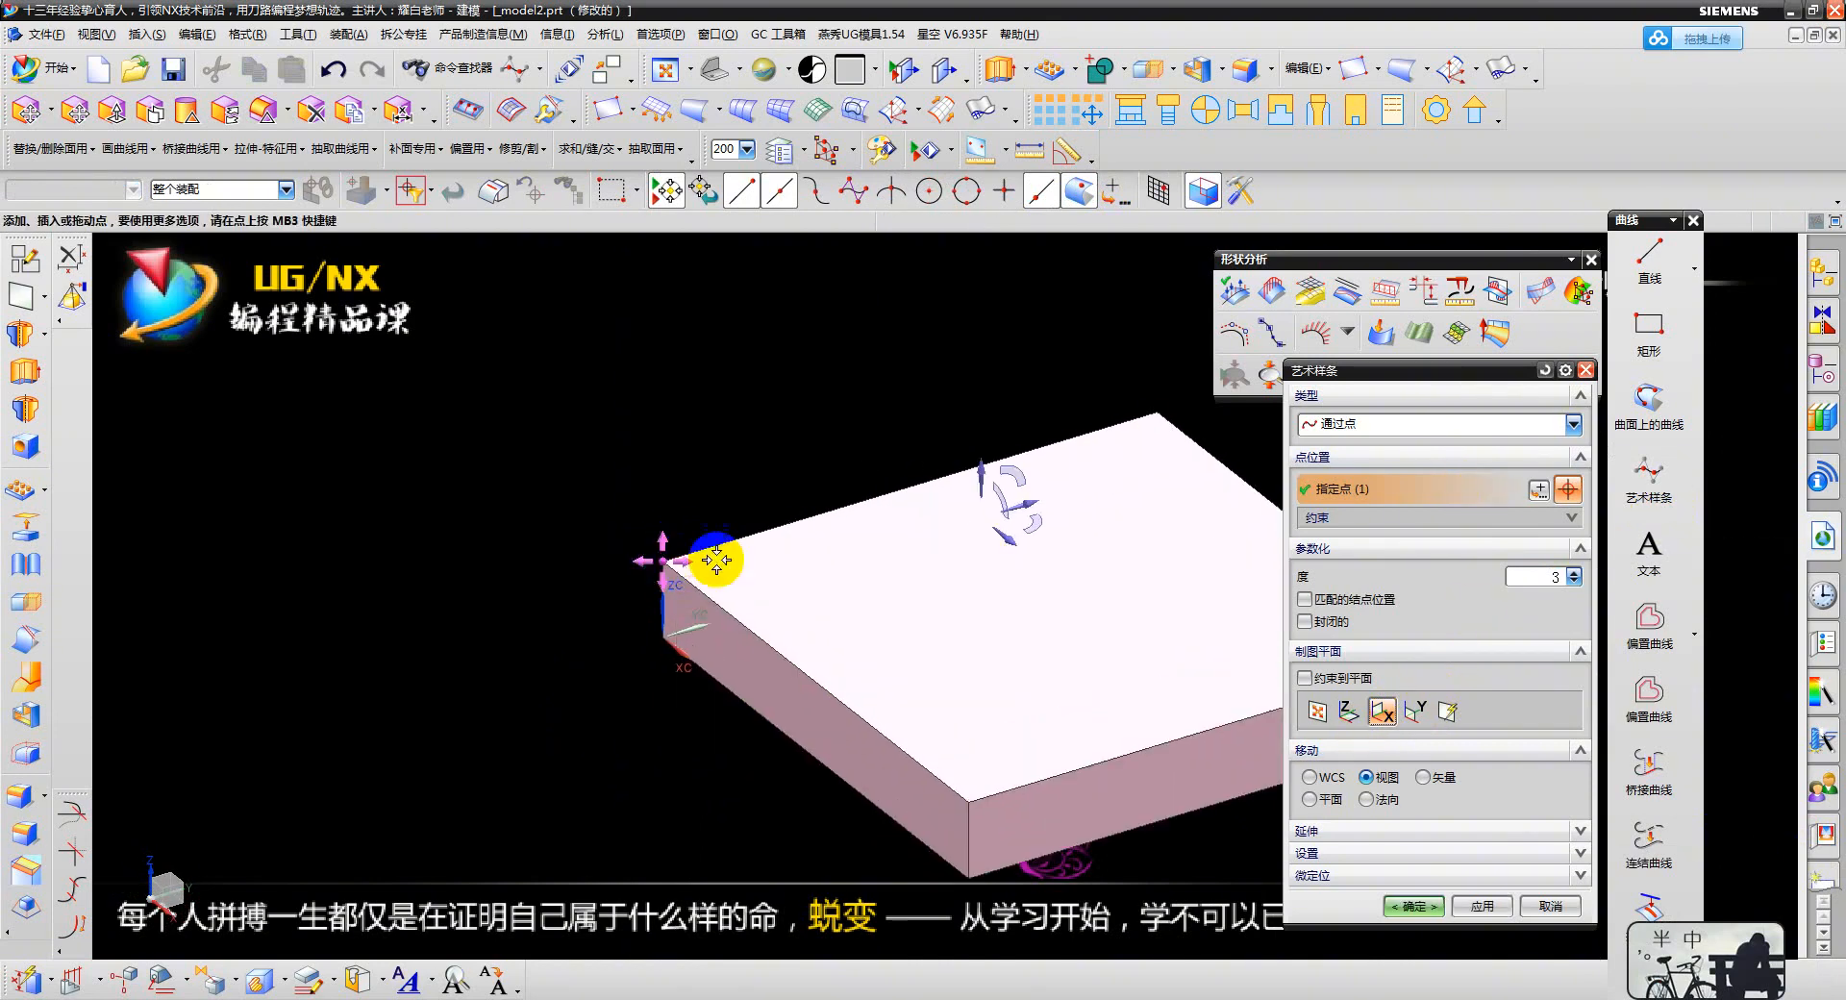
scroll(715, 559, down, 1)
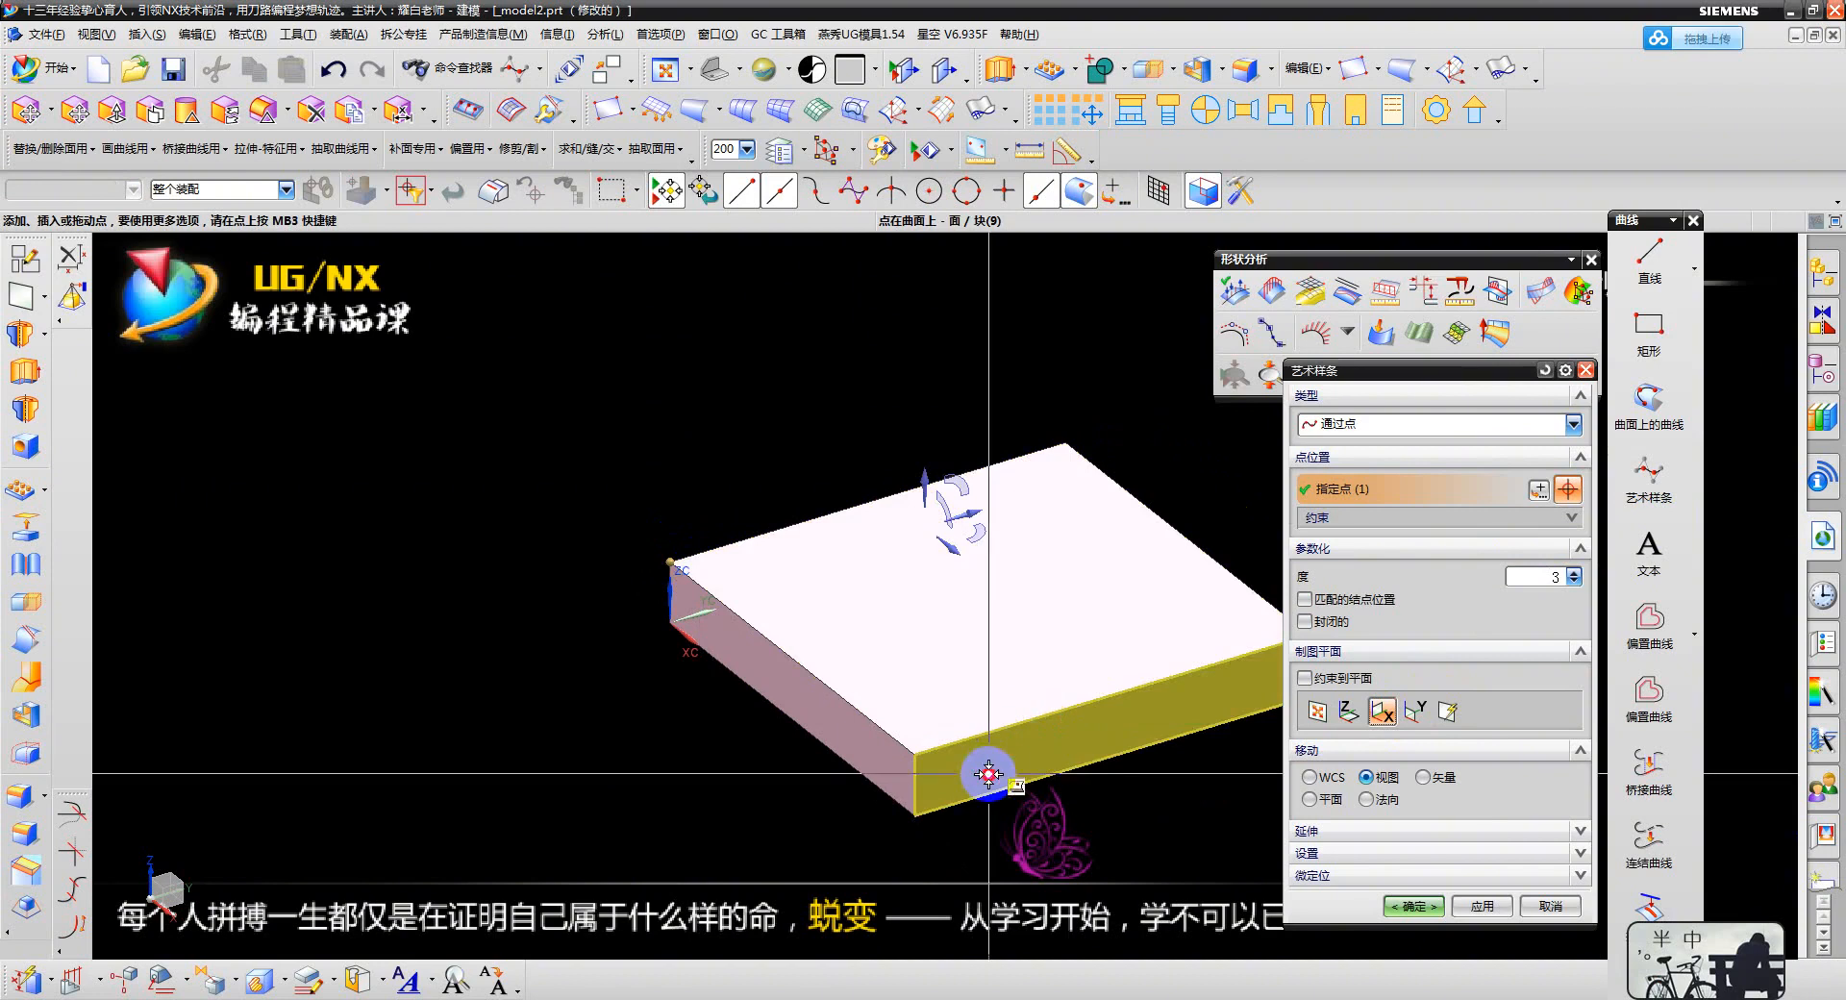
click(988, 772)
middle_drag(803, 556, 1035, 708)
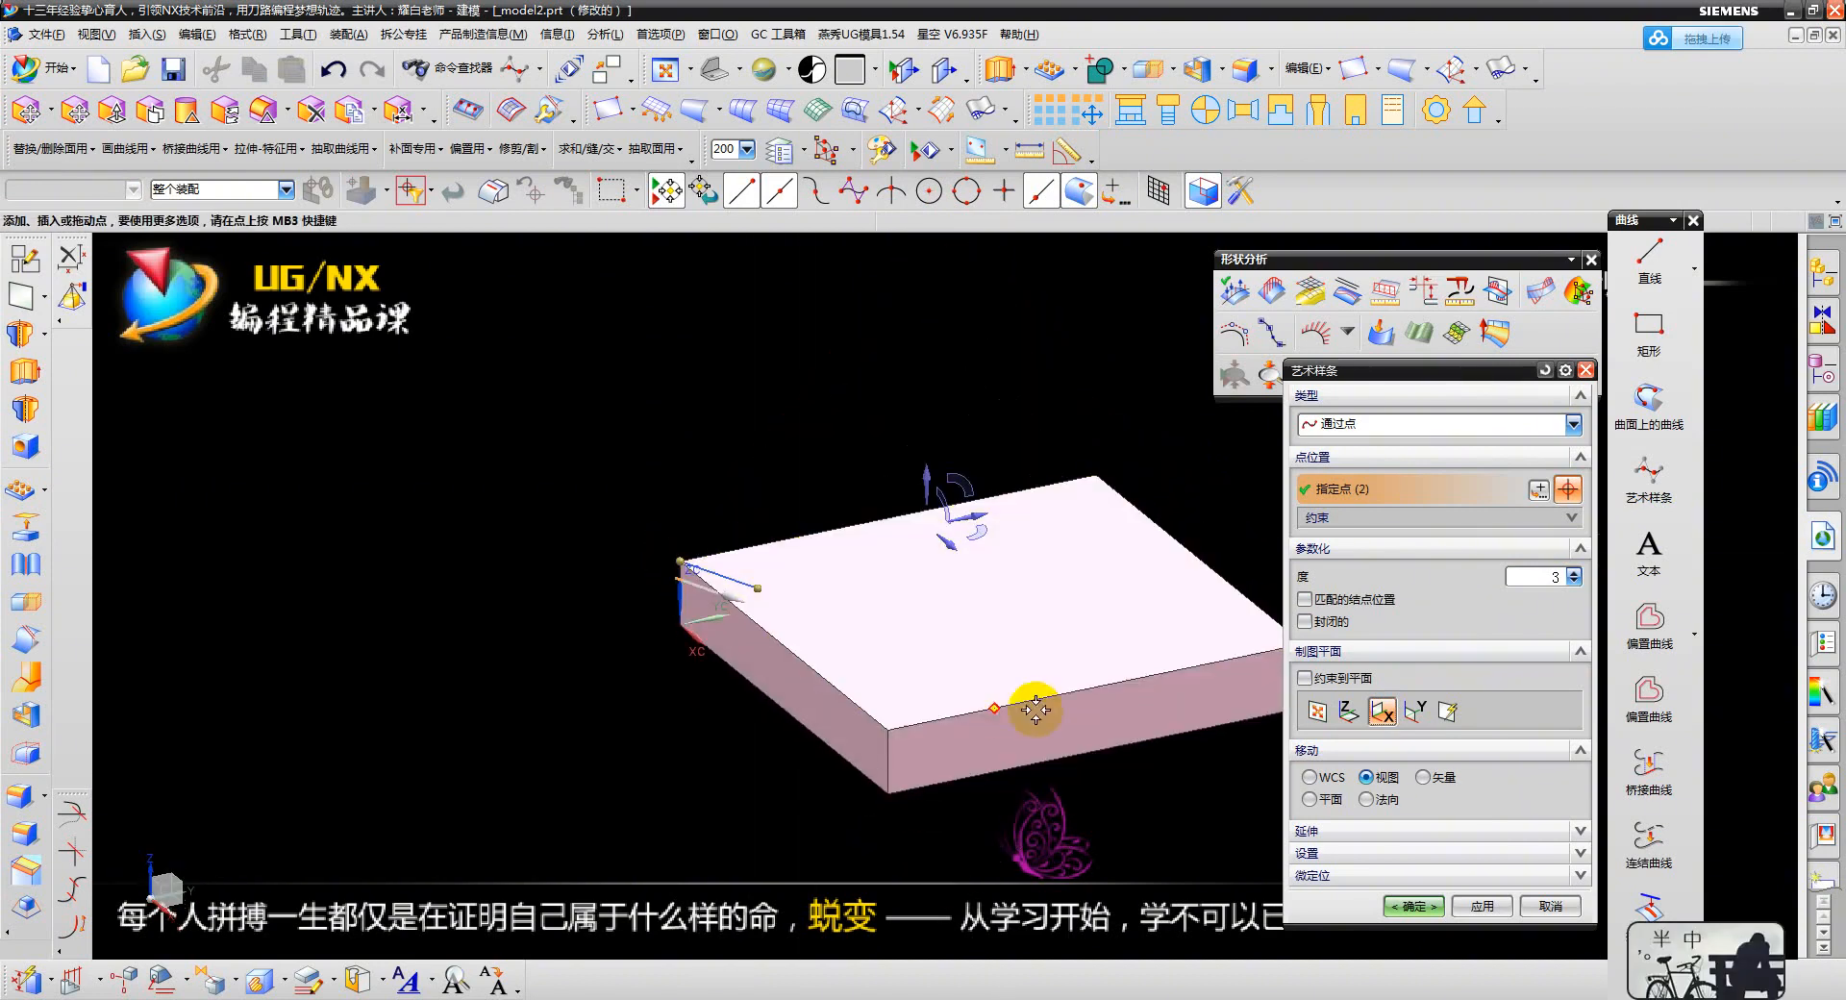
click(1095, 687)
middle_drag(947, 605, 1121, 629)
click(979, 515)
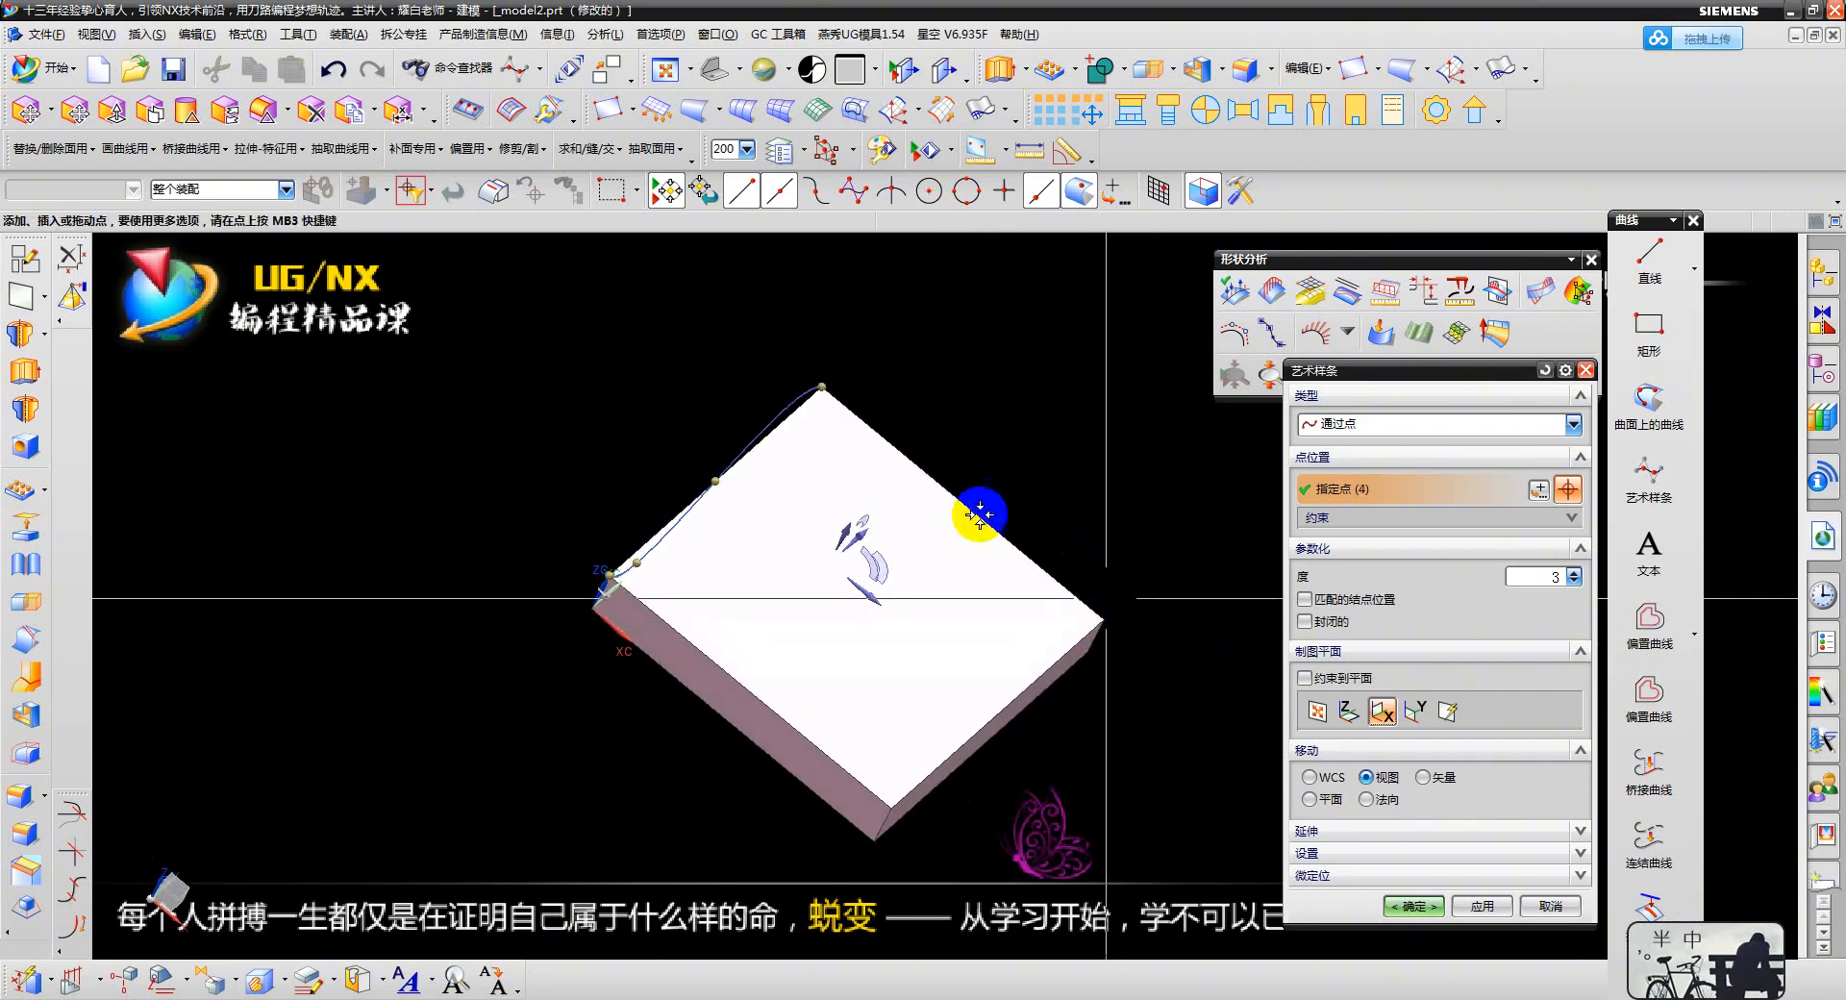
middle_drag(979, 514, 960, 631)
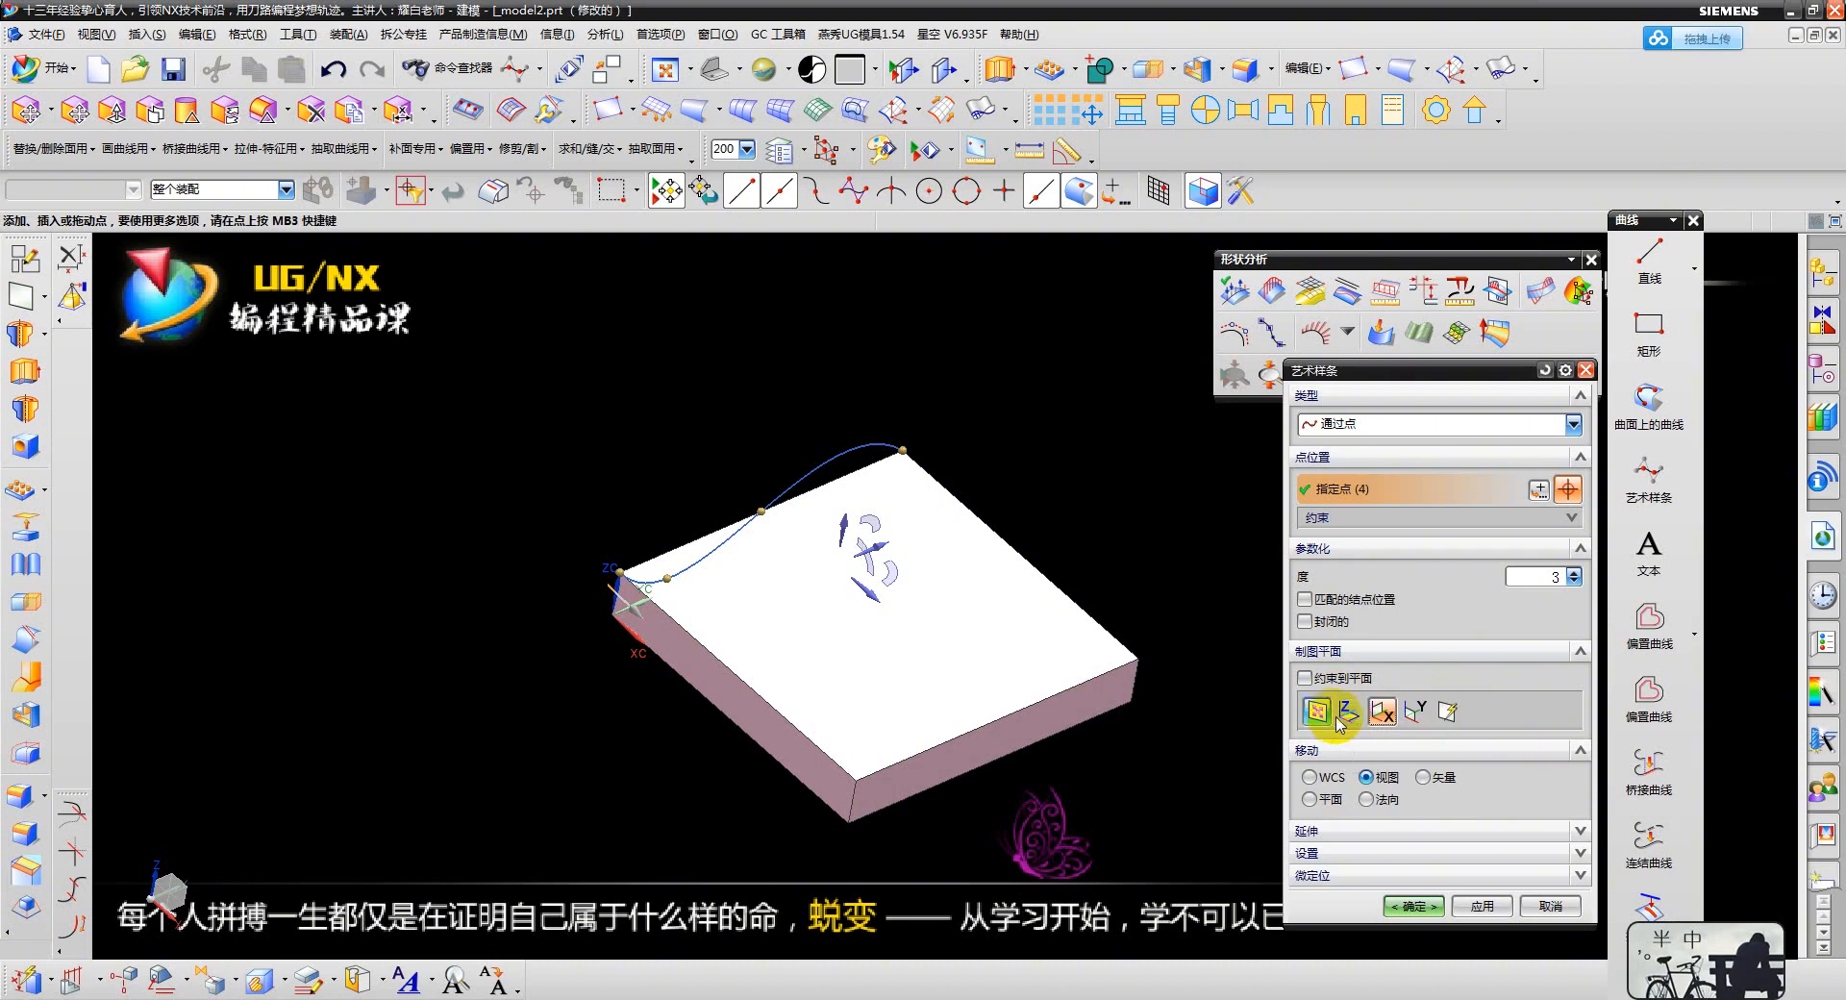
- Keep the YC-ZC drawing plane, add a fifth spline point off the block, and inspect the curve from above
click(1384, 713)
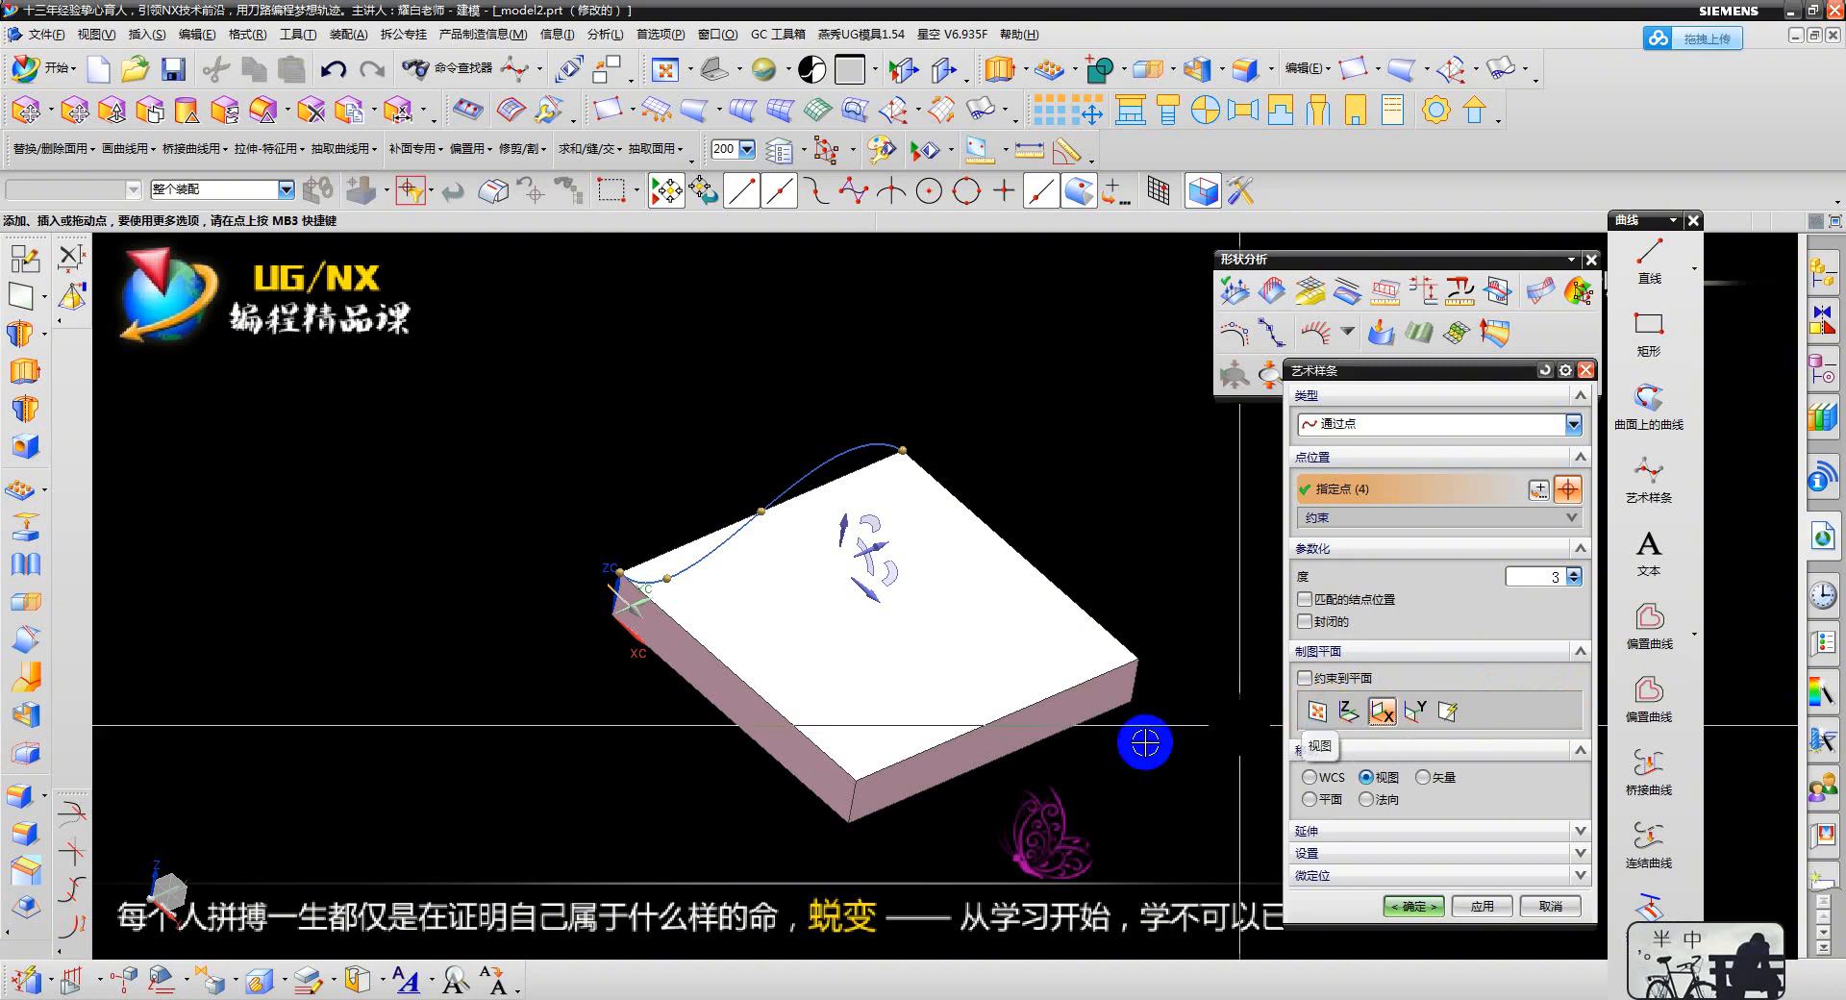
click(1096, 790)
middle_drag(1091, 782, 1226, 786)
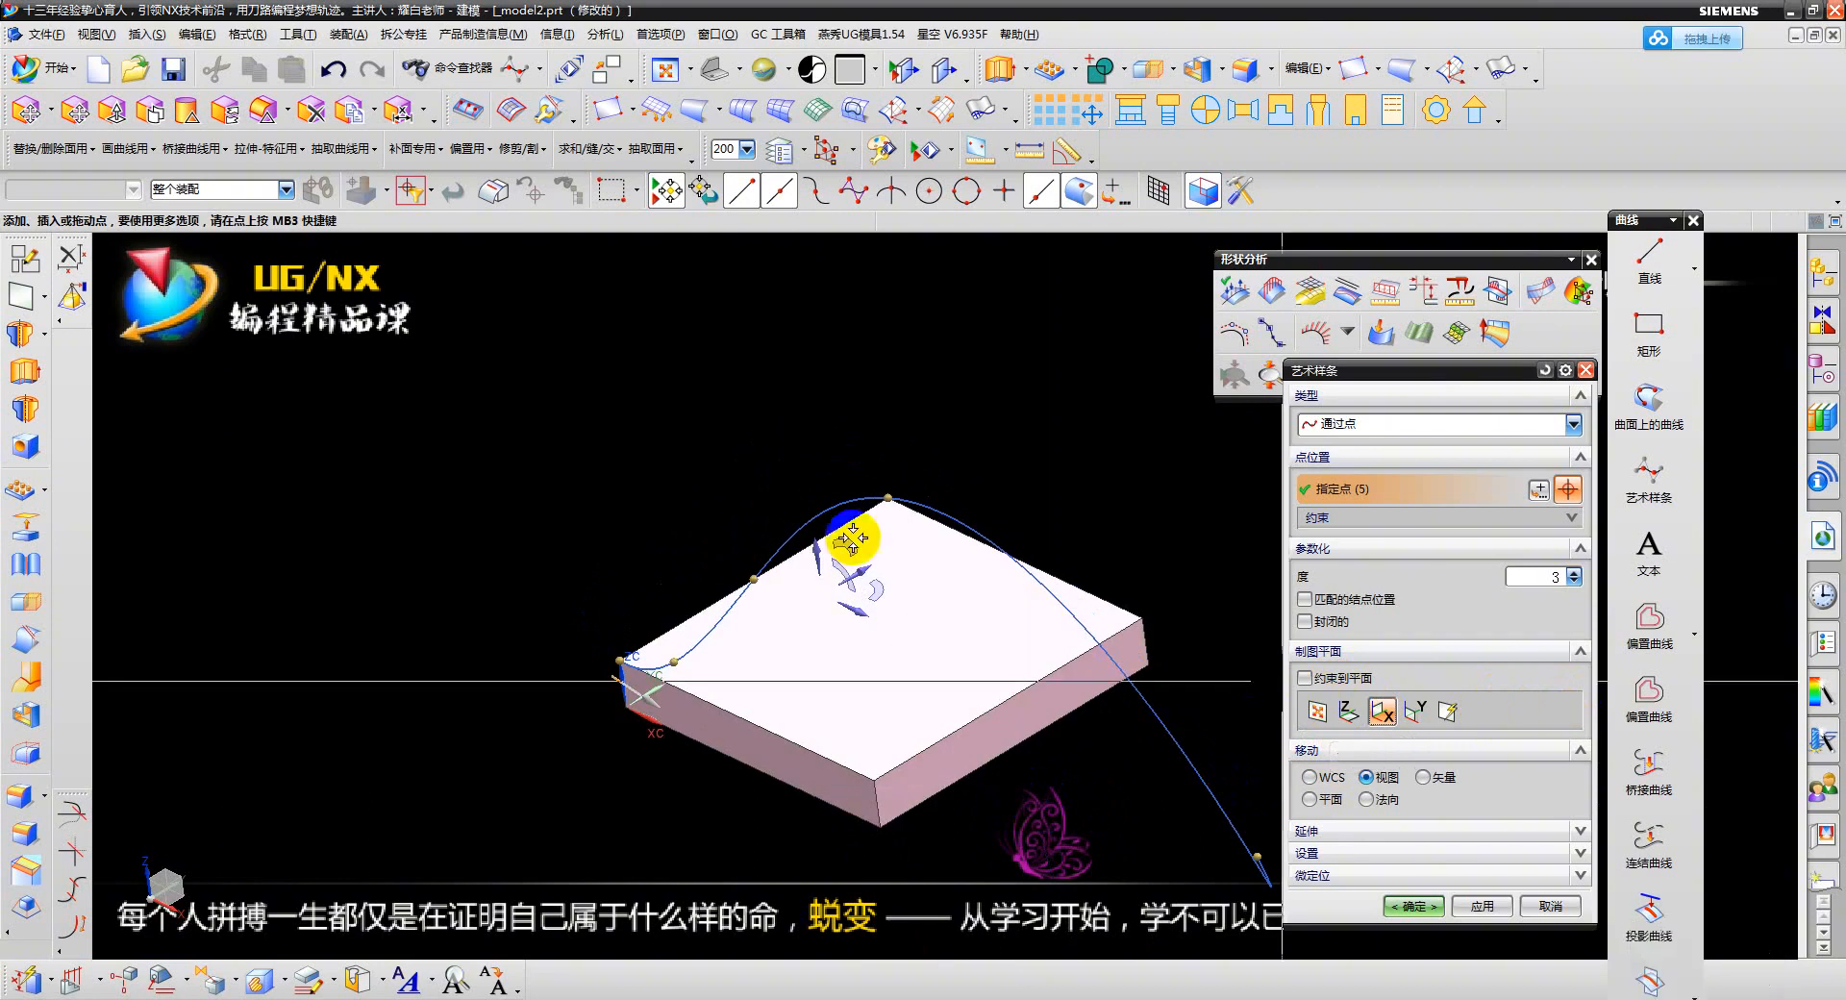
middle_drag(845, 527, 1100, 753)
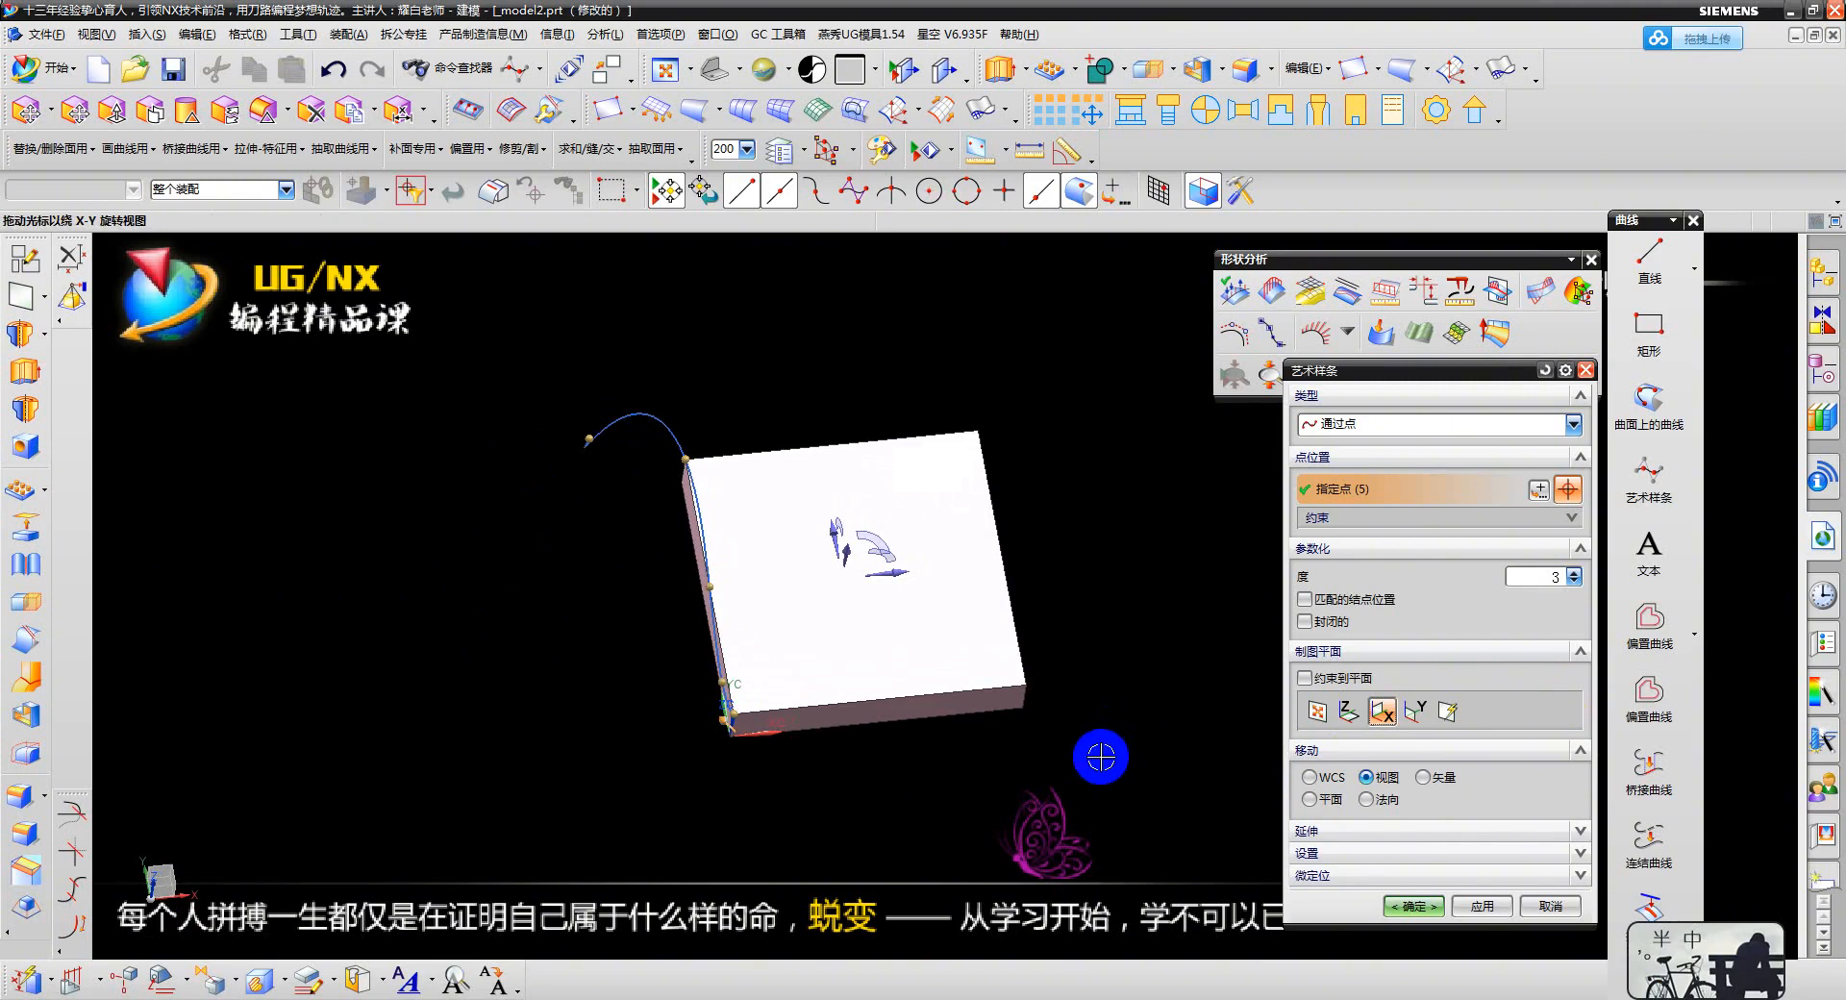
- Set the point movement to Vector along the X axis and move the spline's middle point away from the block's side
click(1424, 777)
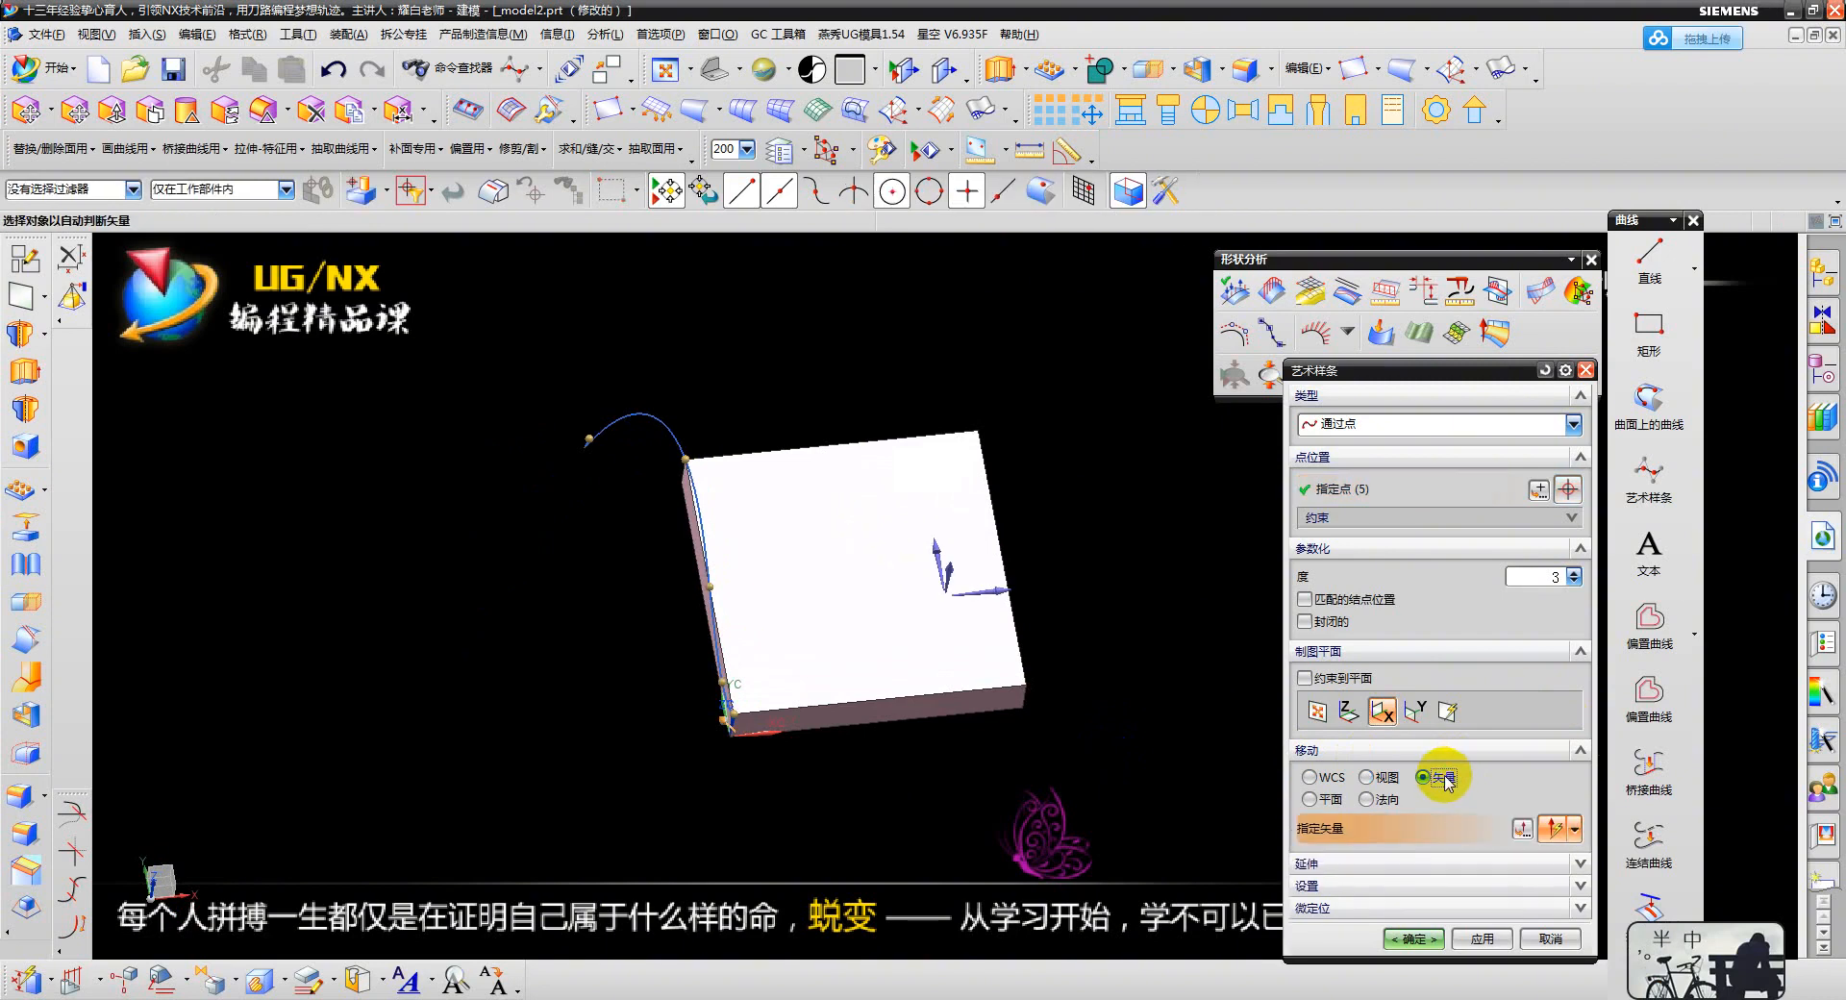
click(995, 596)
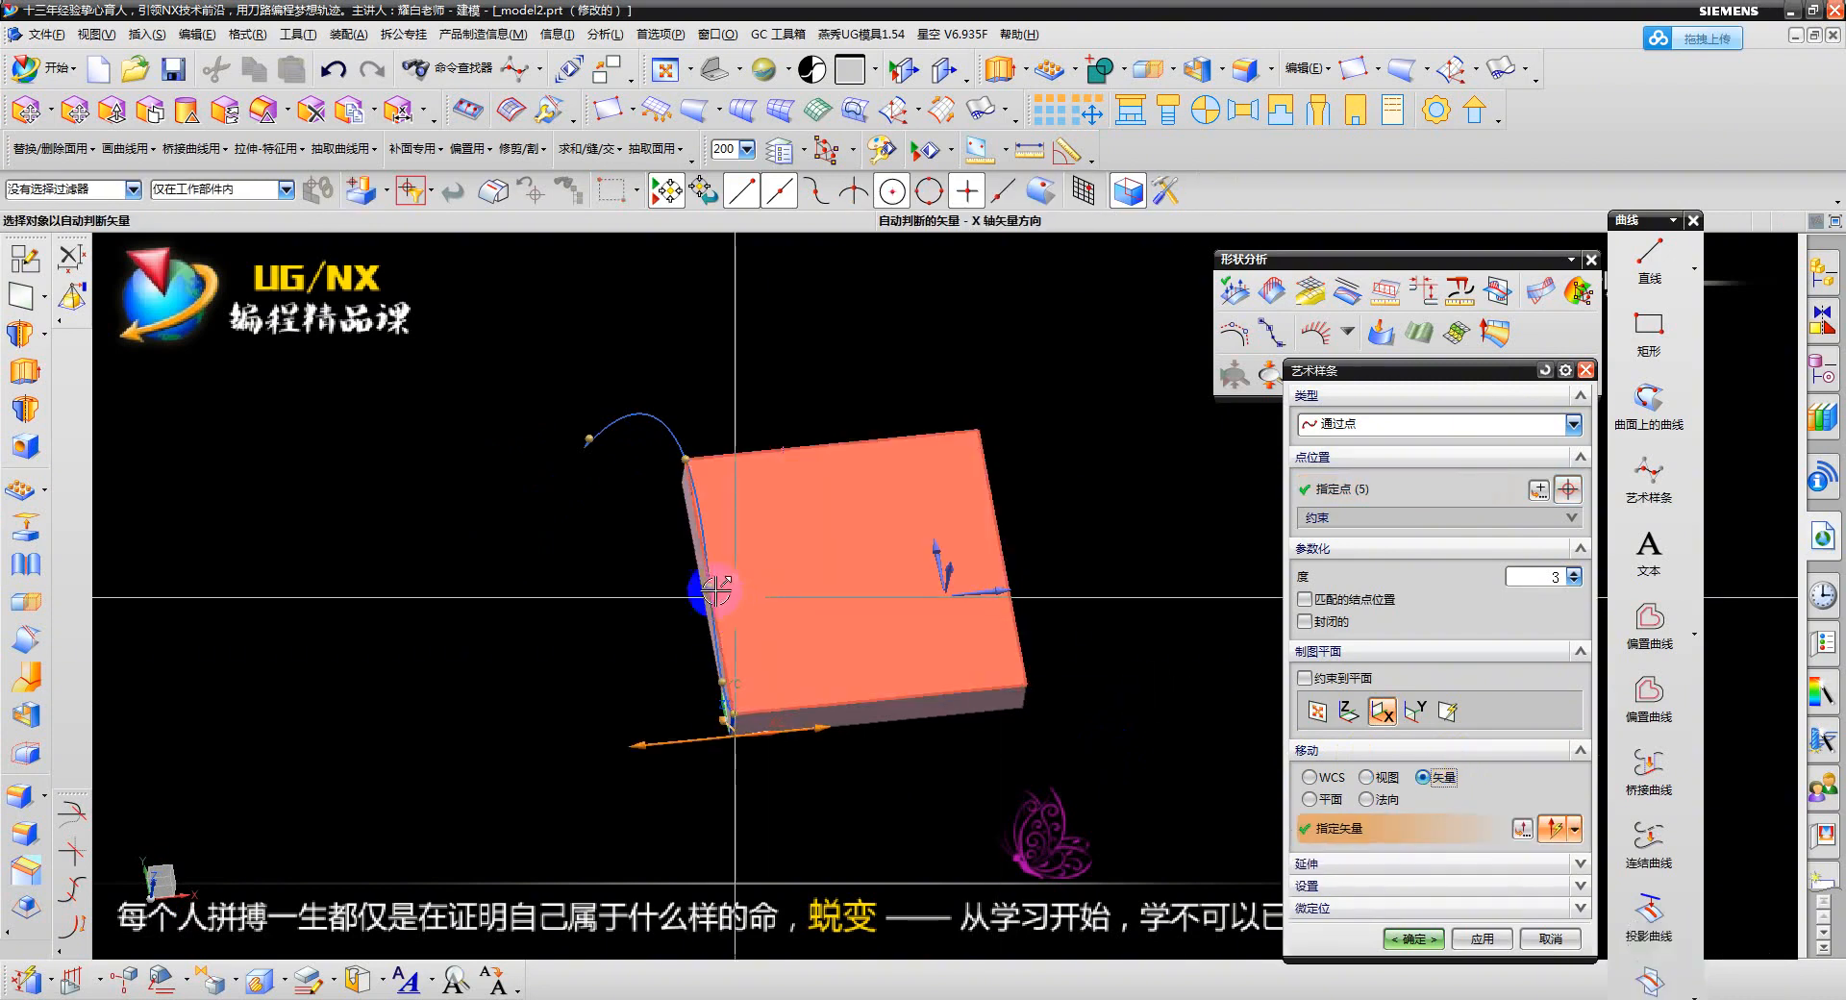
drag(710, 587, 745, 620)
middle_drag(746, 620, 673, 557)
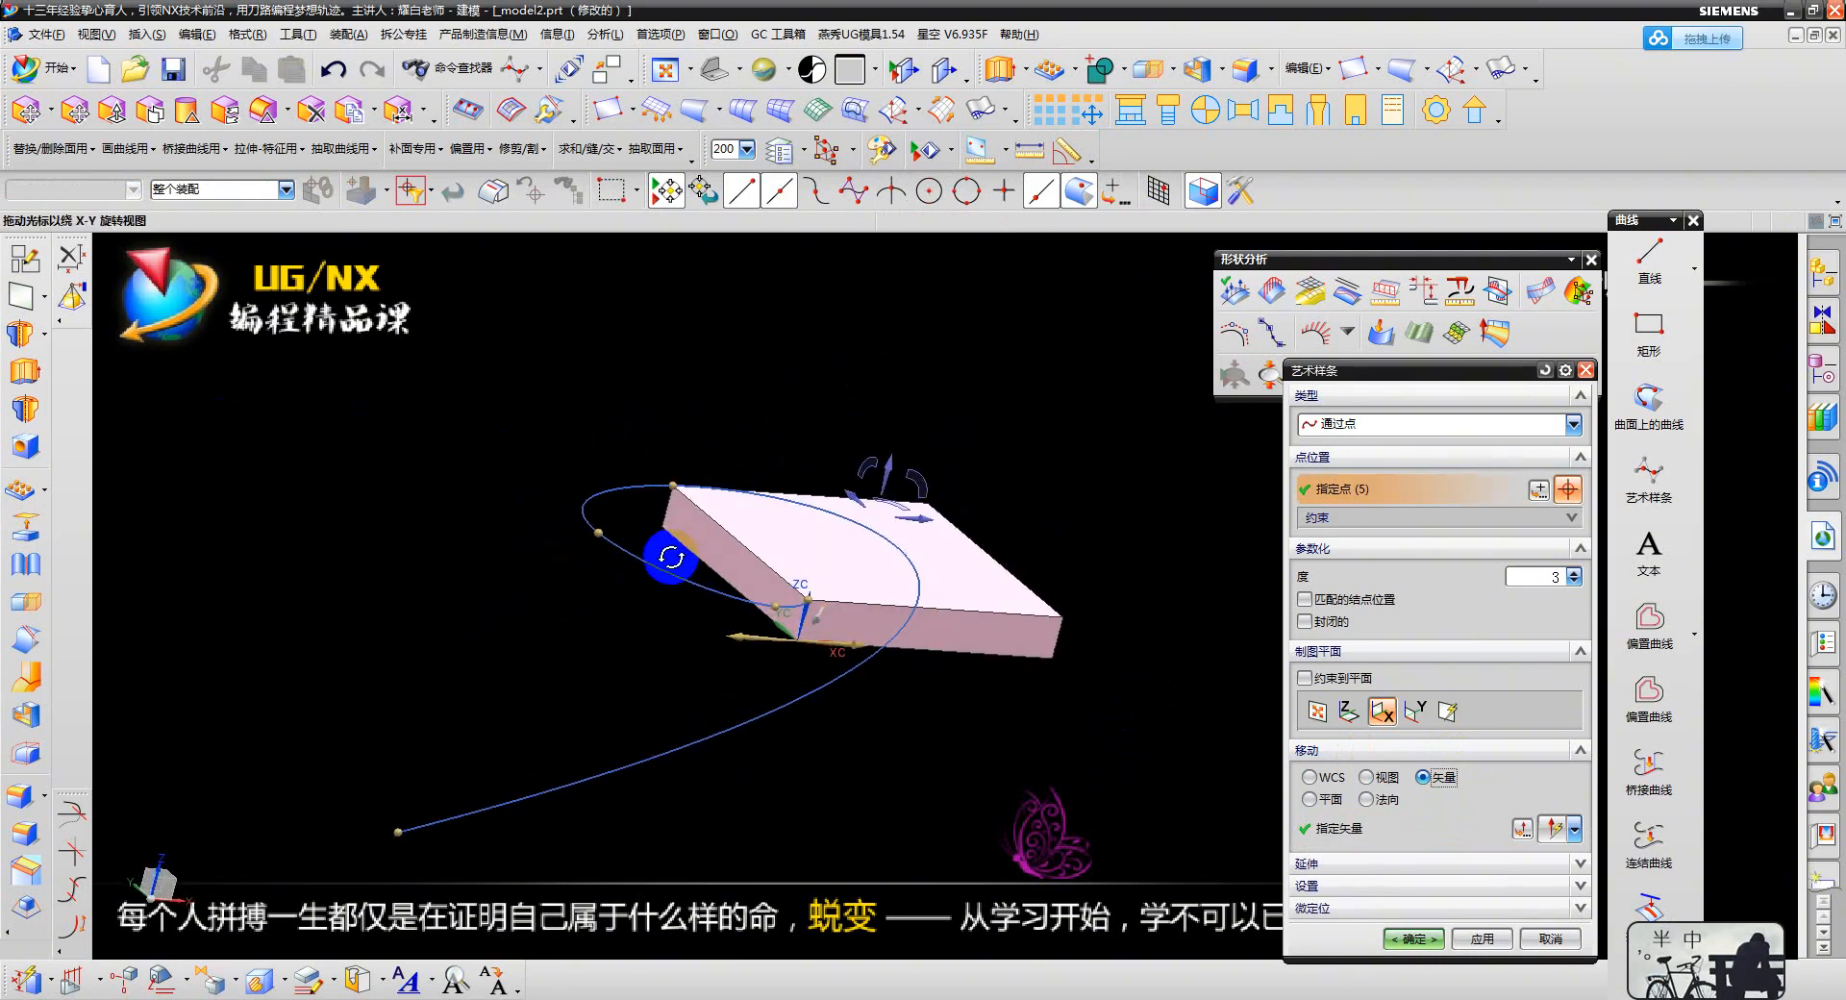
mouse_move(463, 552)
mouse_down()
mouse_move(769, 509)
mouse_move(539, 556)
mouse_move(602, 564)
mouse_up()
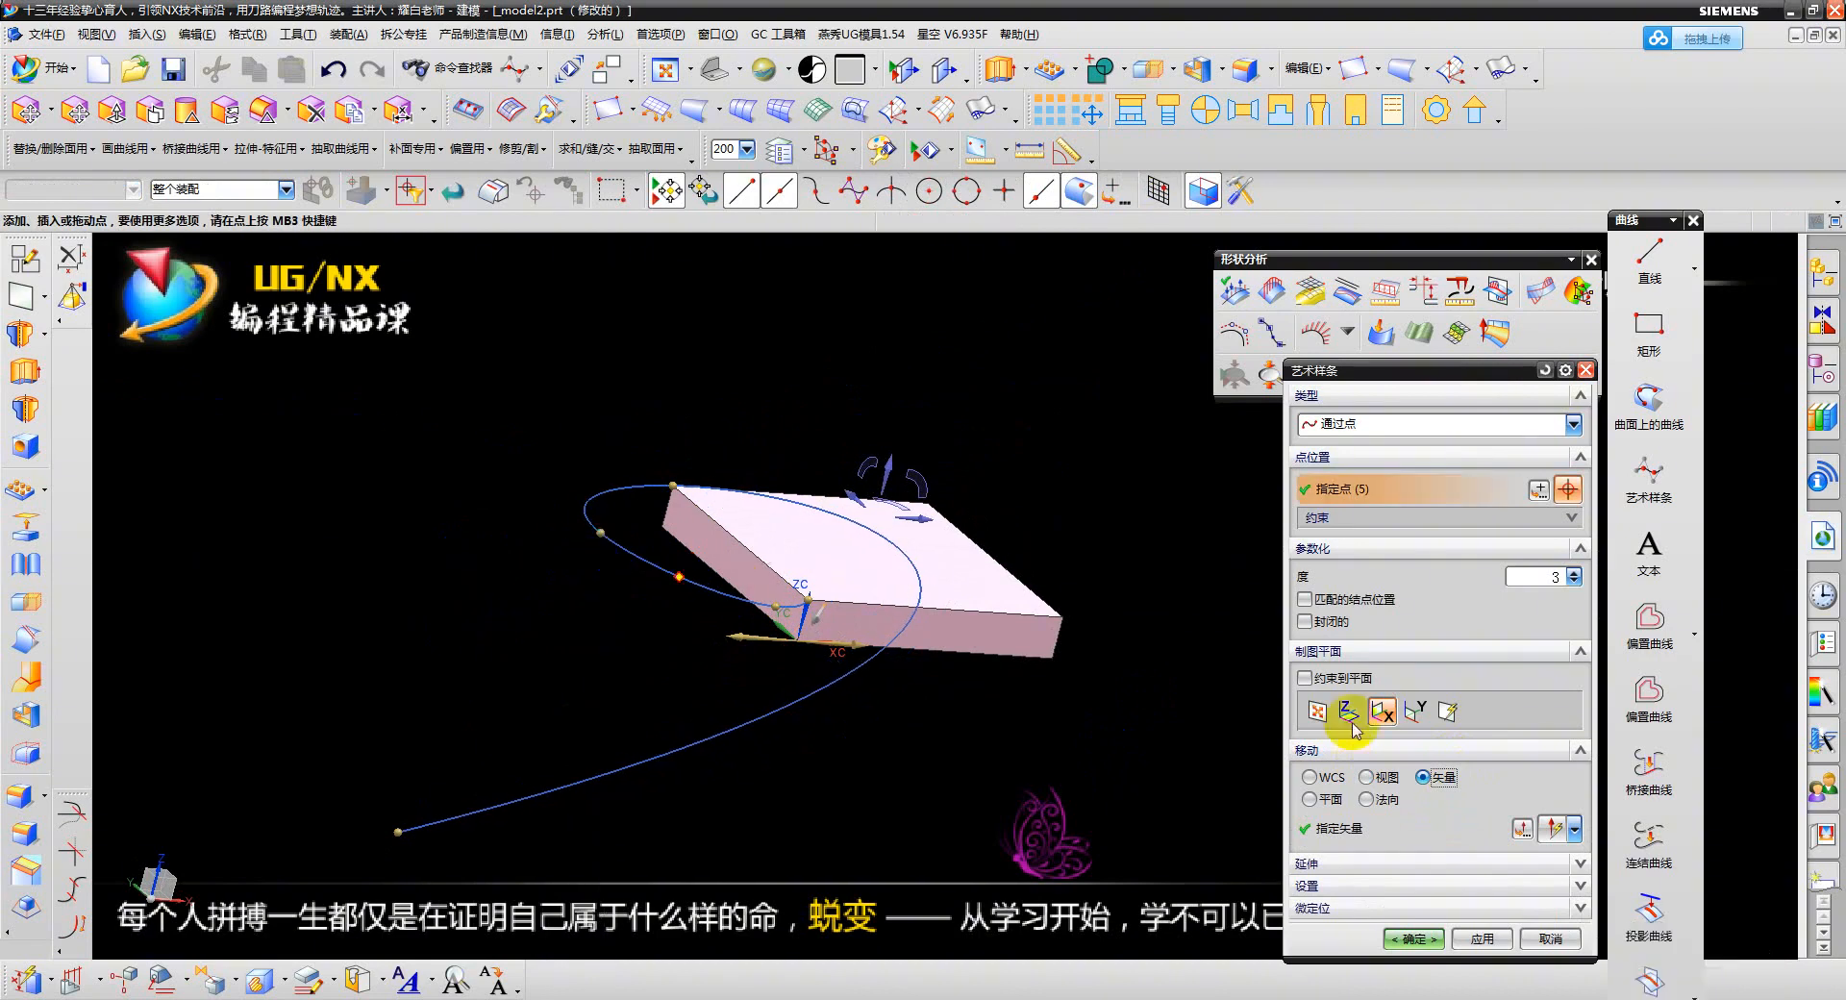
- Change the movement vector to the Z axis, shift the same spline point downward along it, and discard the spline
click(1447, 834)
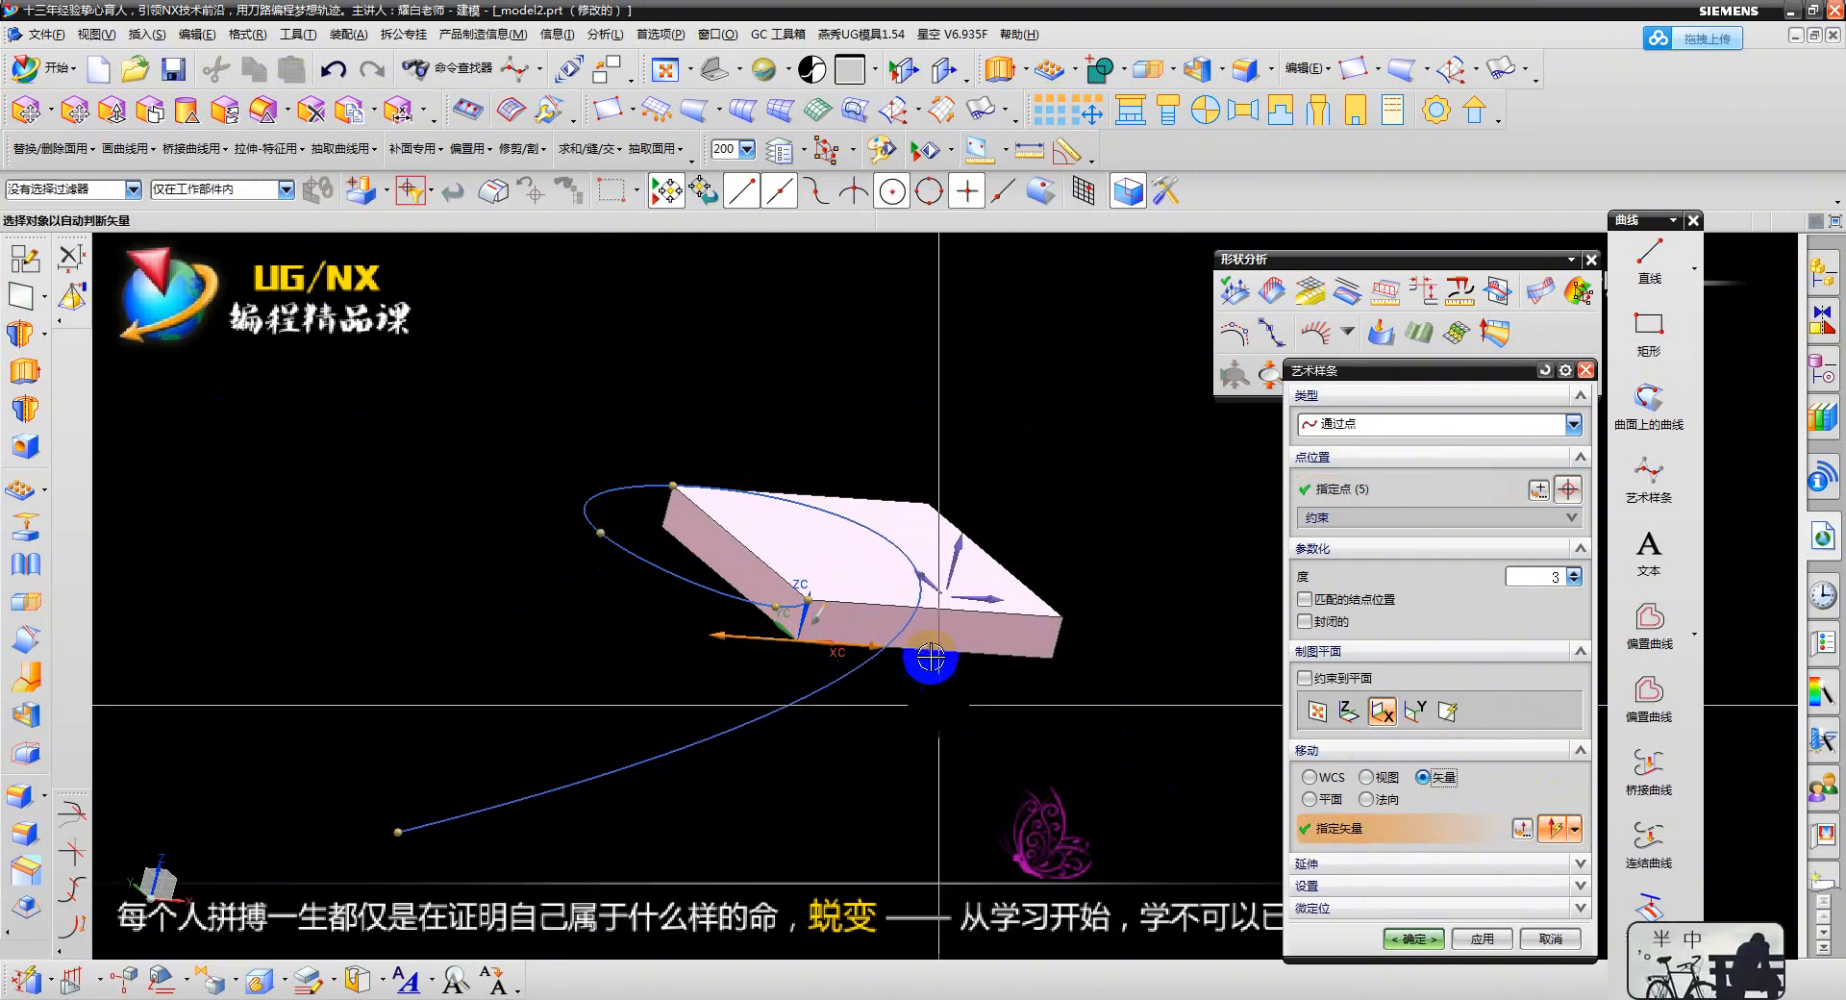
click(965, 541)
drag(551, 556, 676, 603)
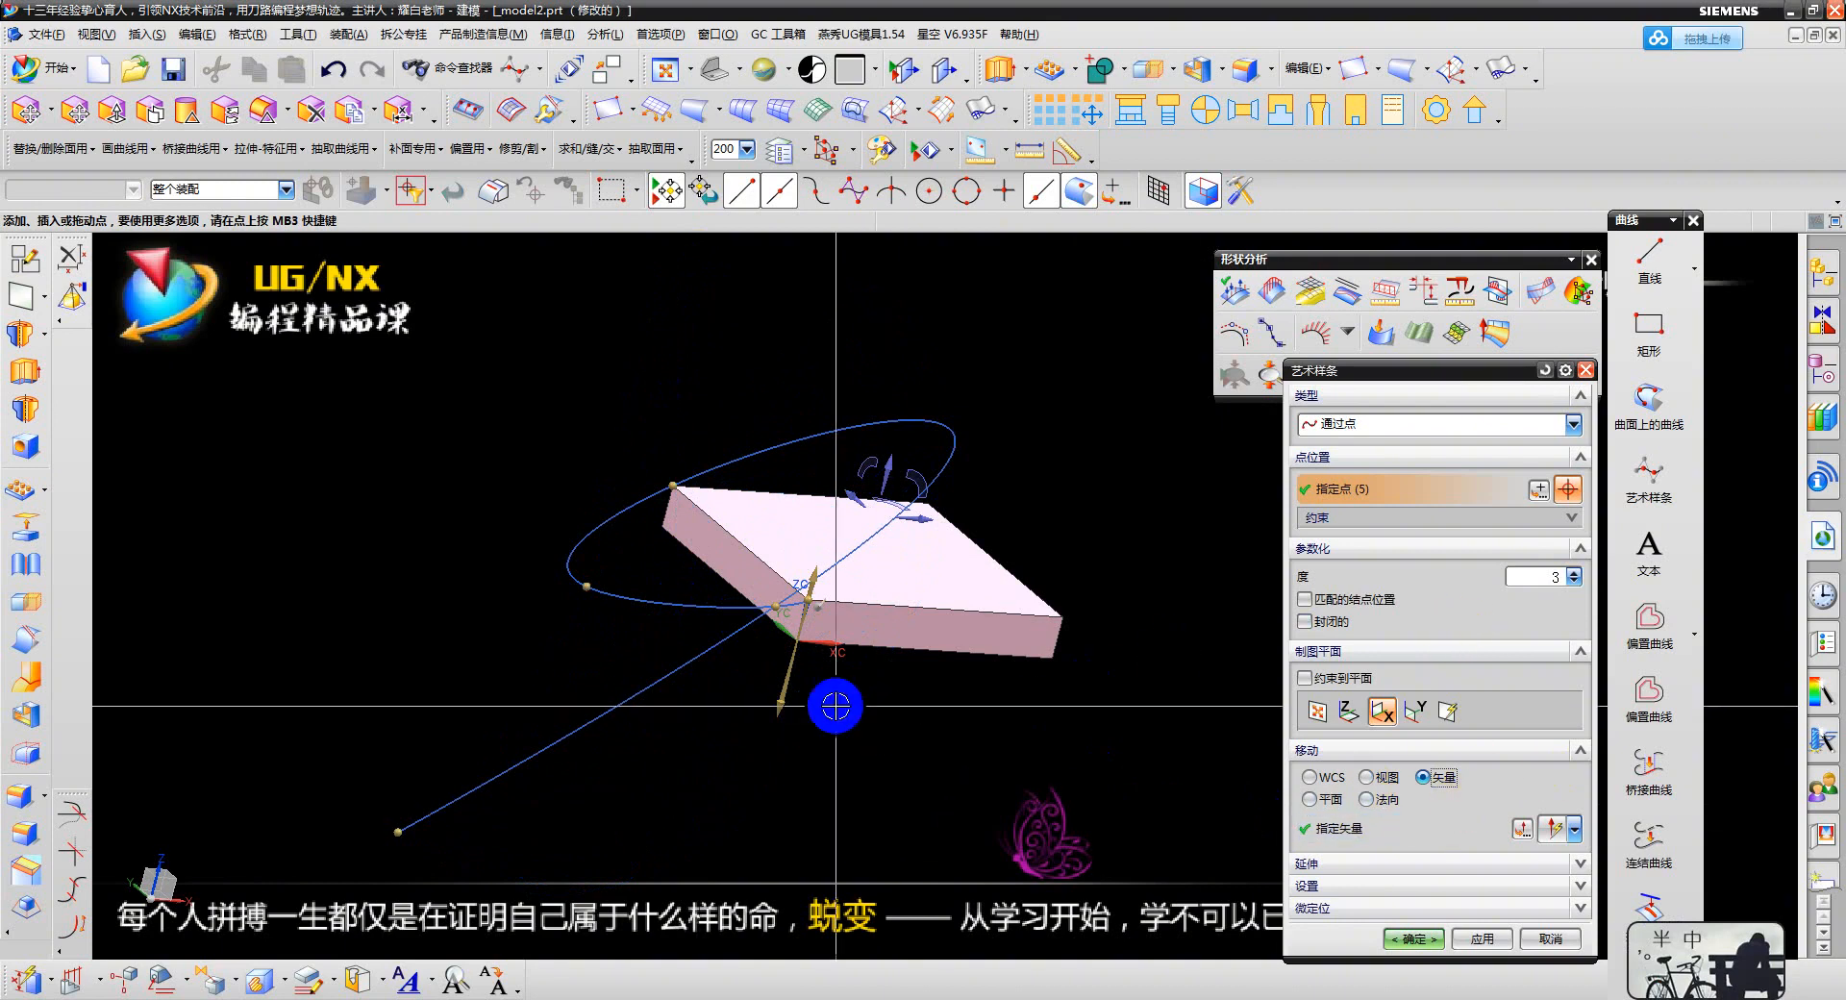
middle_drag(836, 705, 1108, 571)
key(Escape)
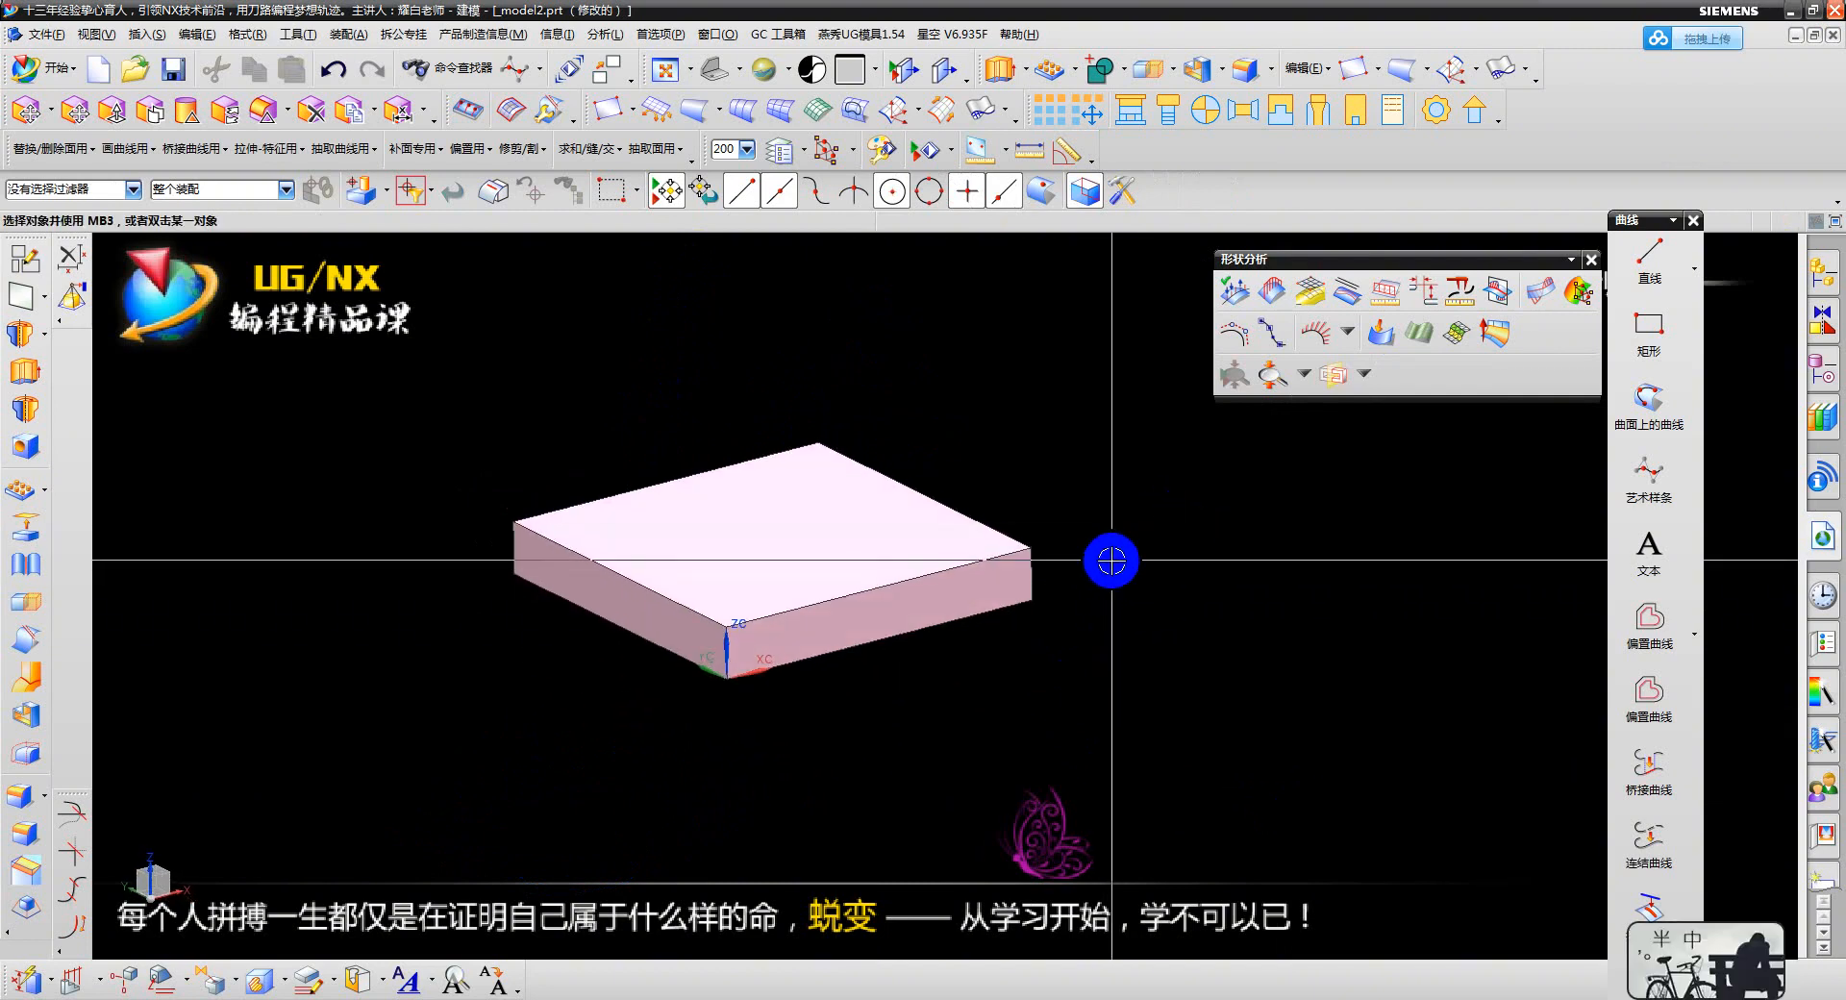
- Delete the block
scroll(969, 577, up, 3)
scroll(969, 577, down, 3)
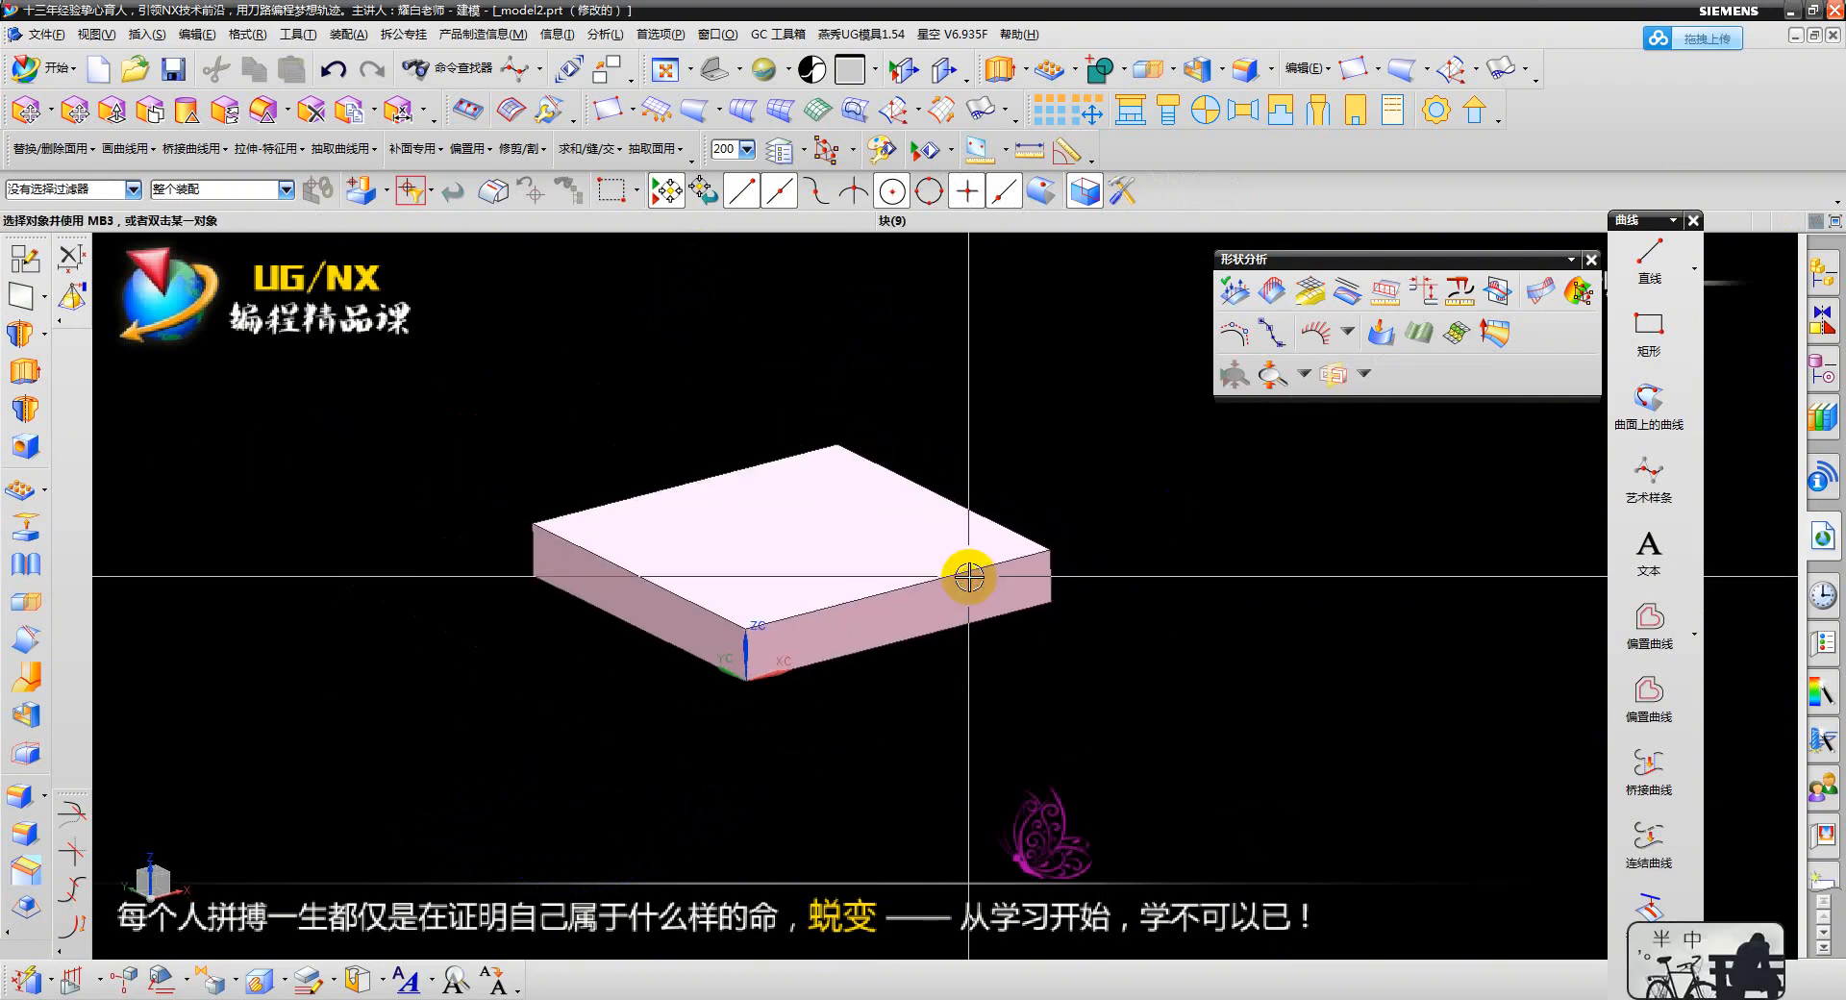
scroll(969, 577, up, 1)
click(804, 646)
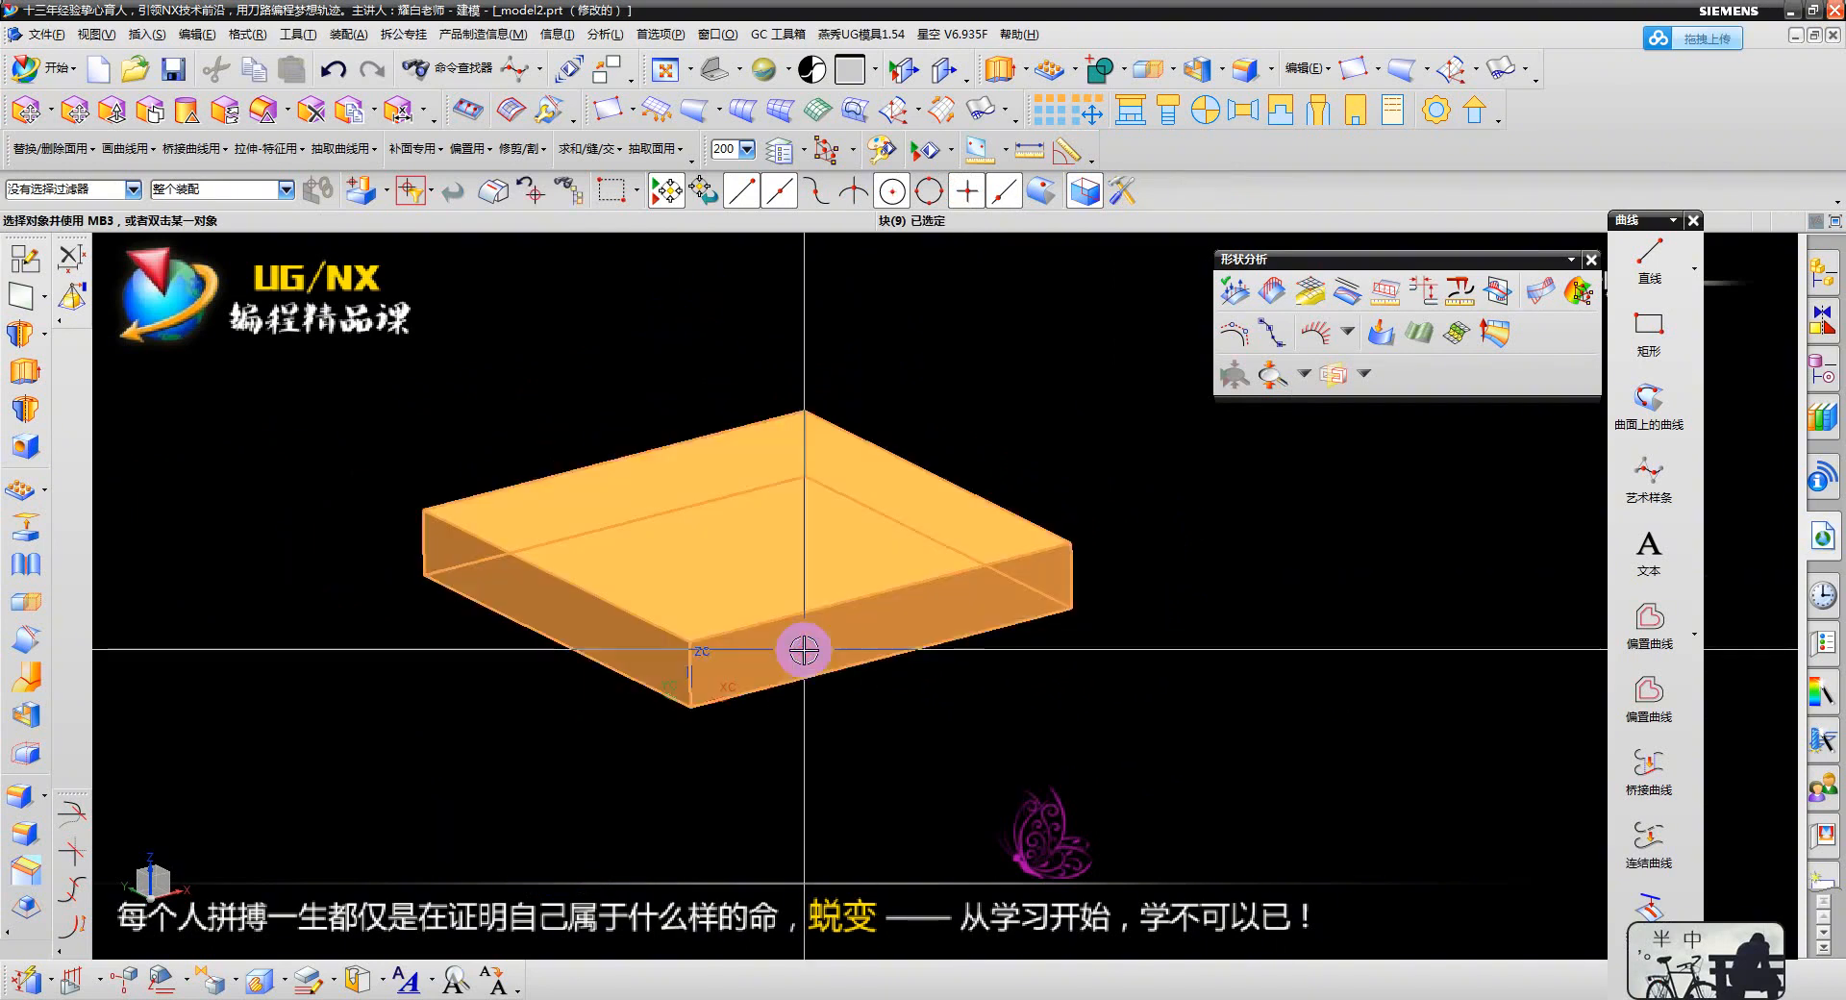
key(Delete)
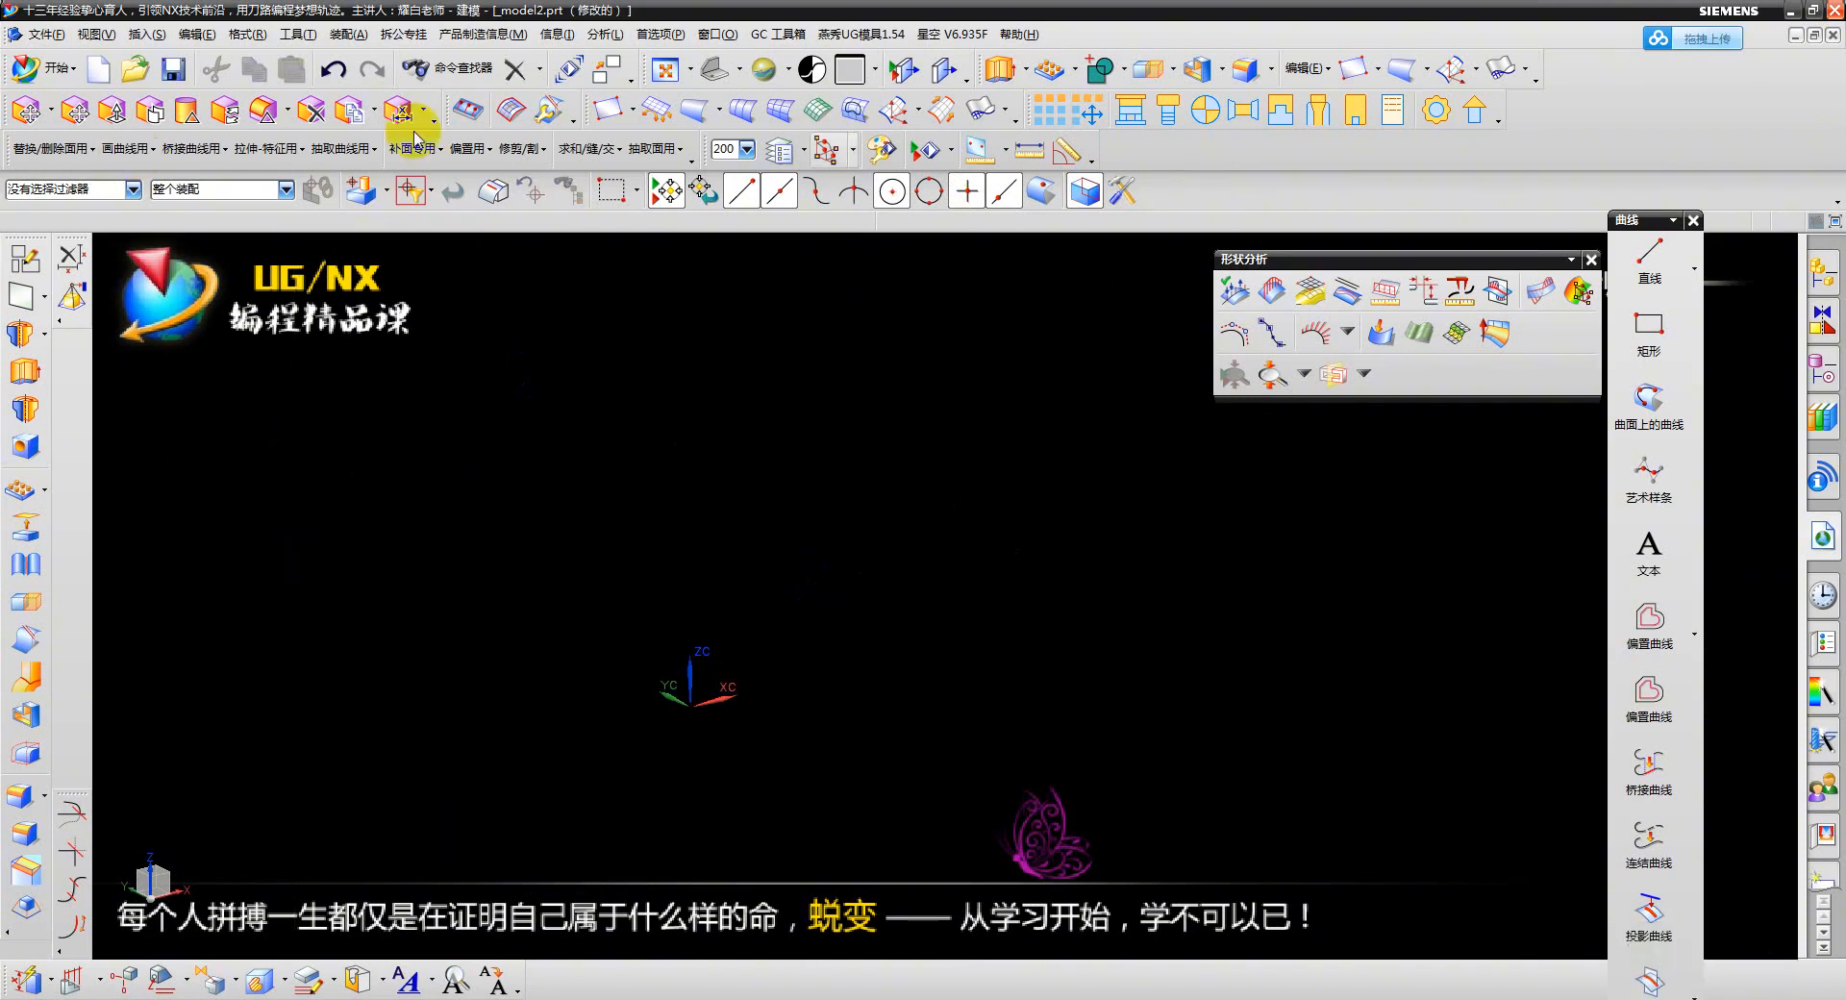
- Import a Parasolid part from within the 2016.9.24-gongkaike folder on drive E
click(46, 34)
mouse_move(135, 540)
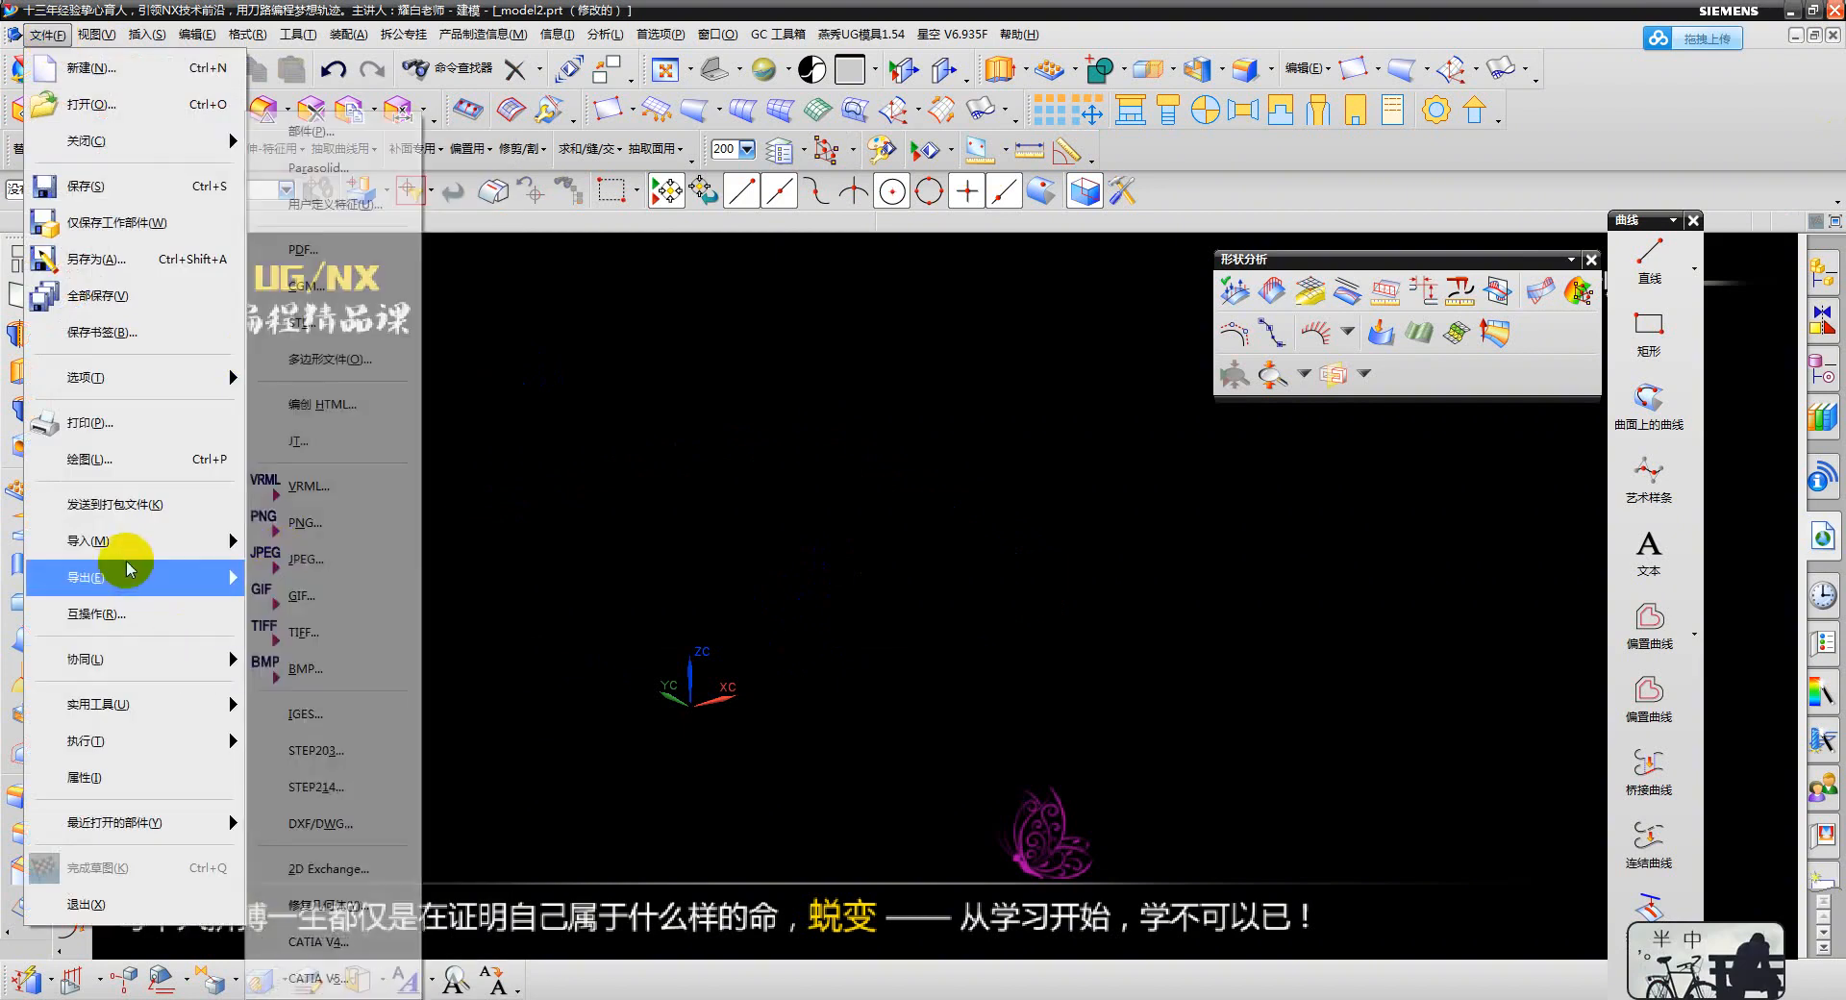
click(390, 460)
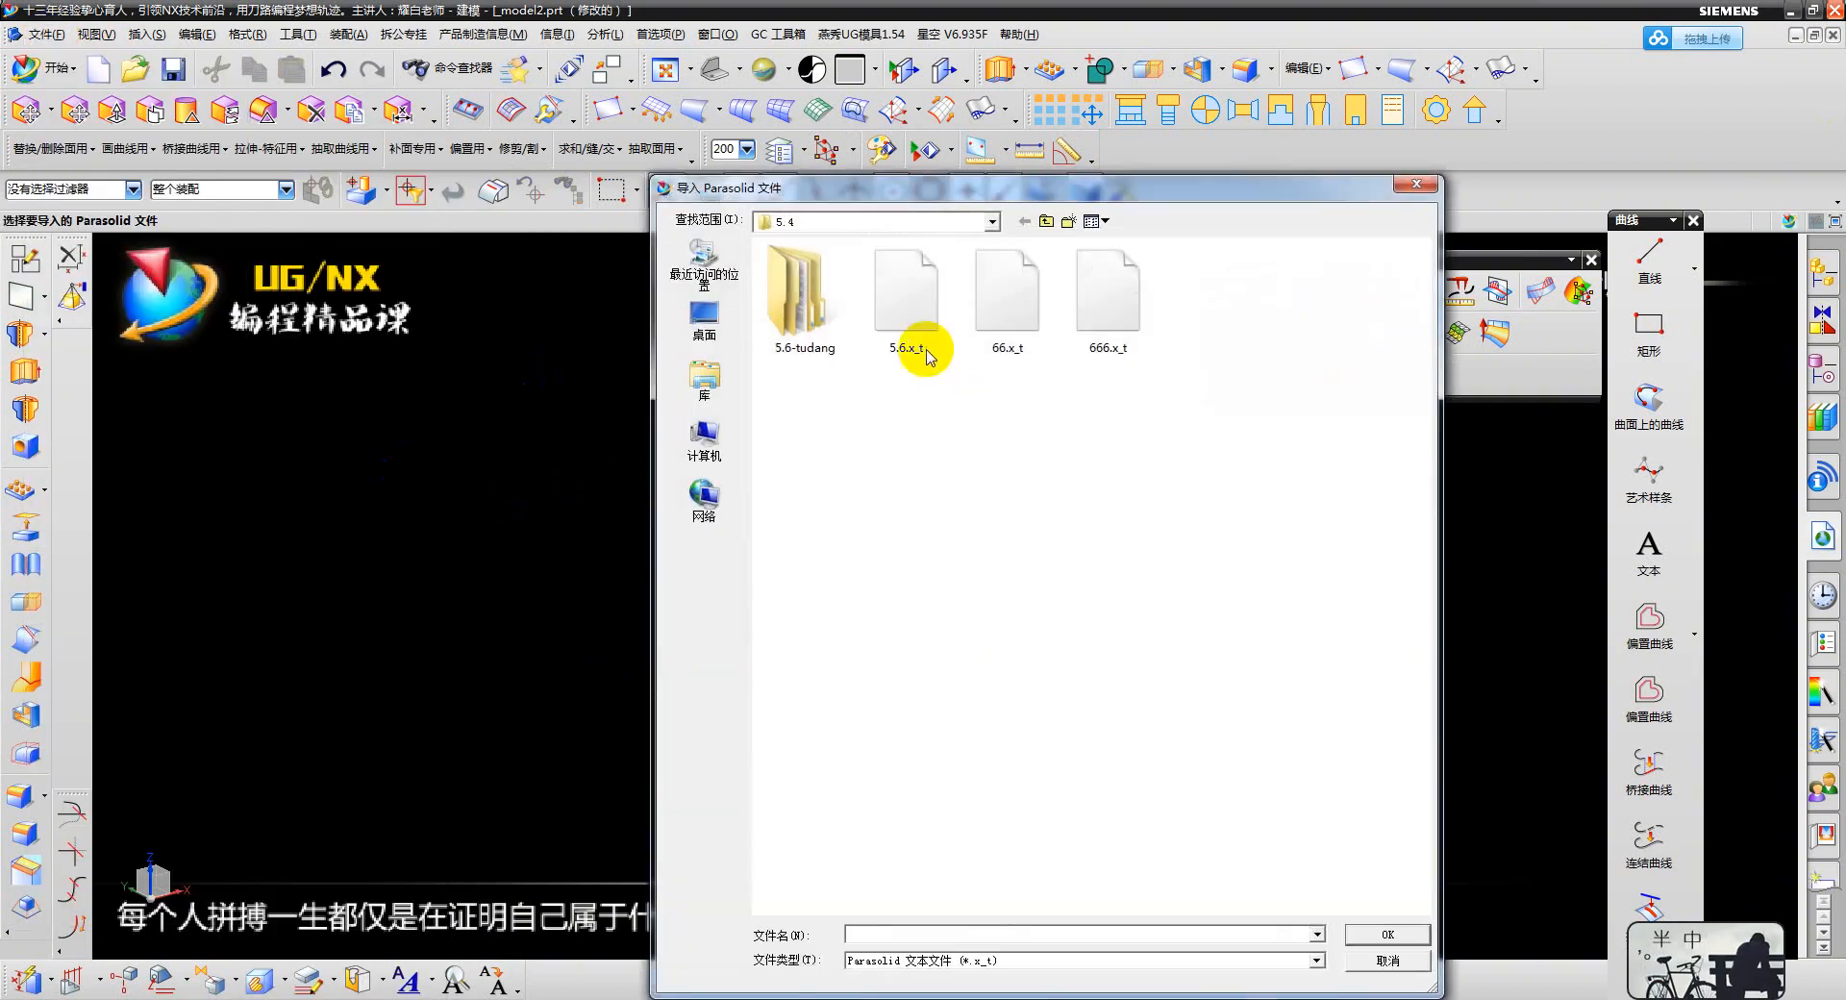
click(851, 219)
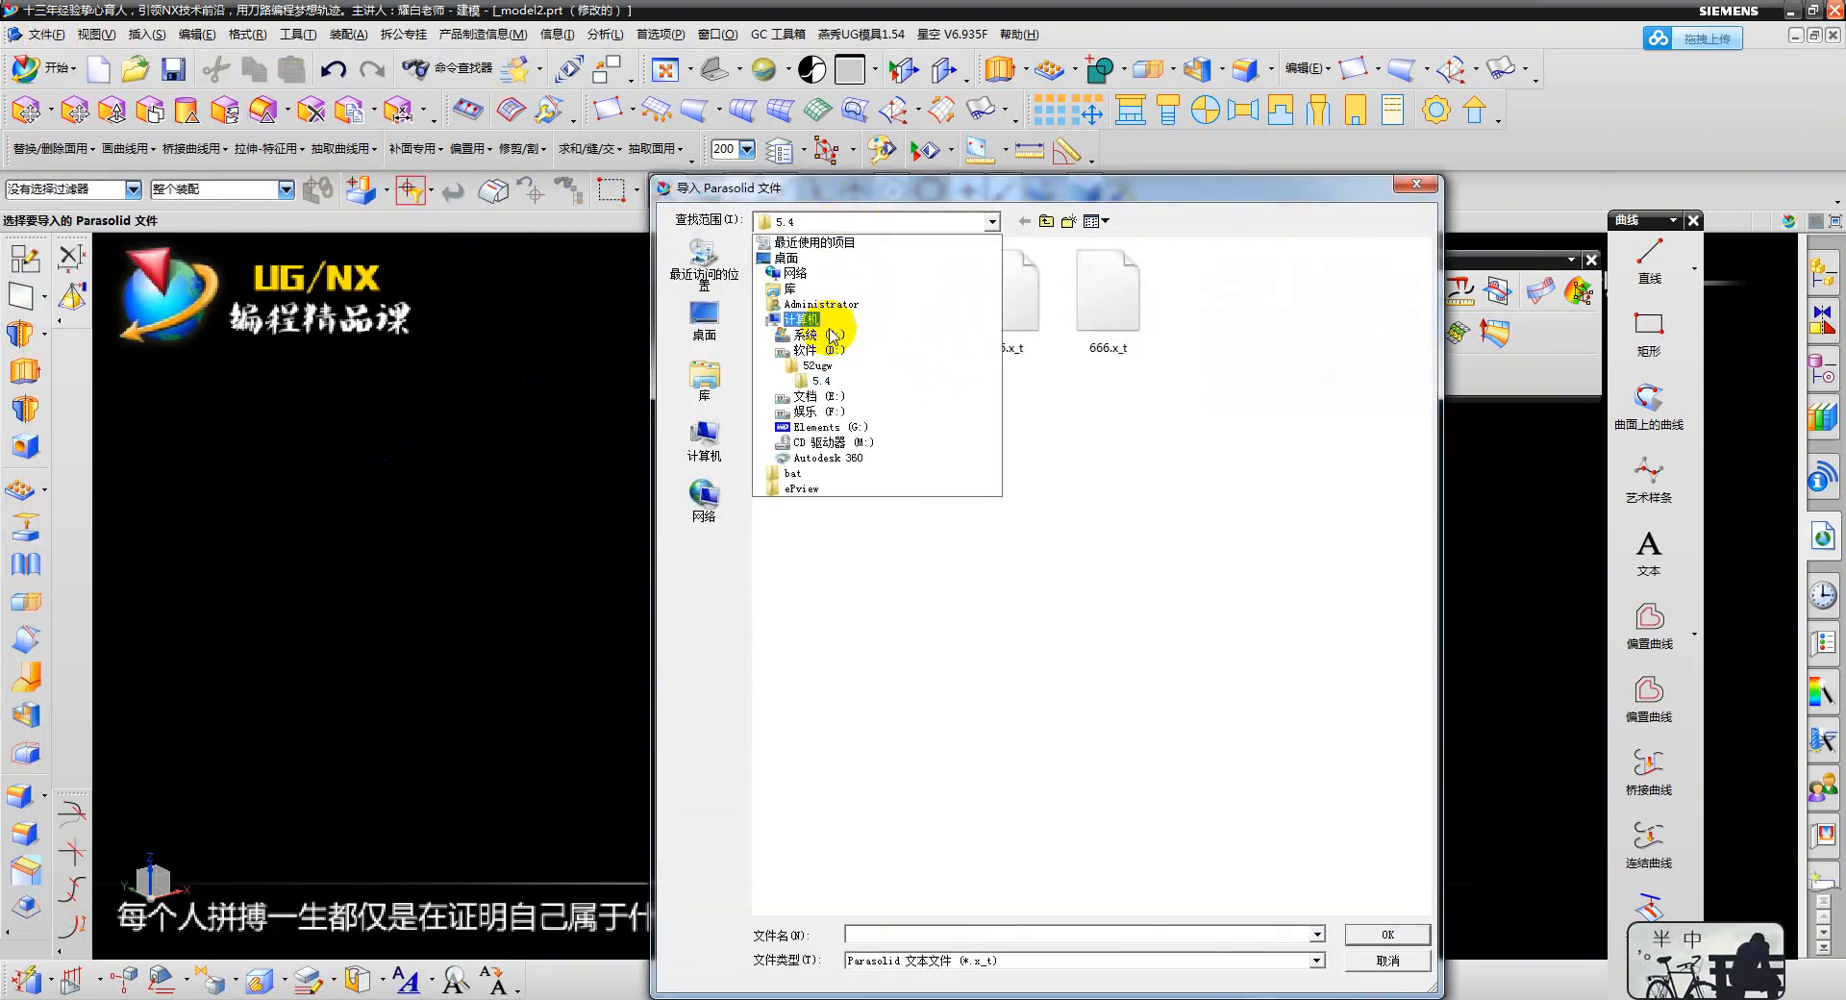
click(826, 396)
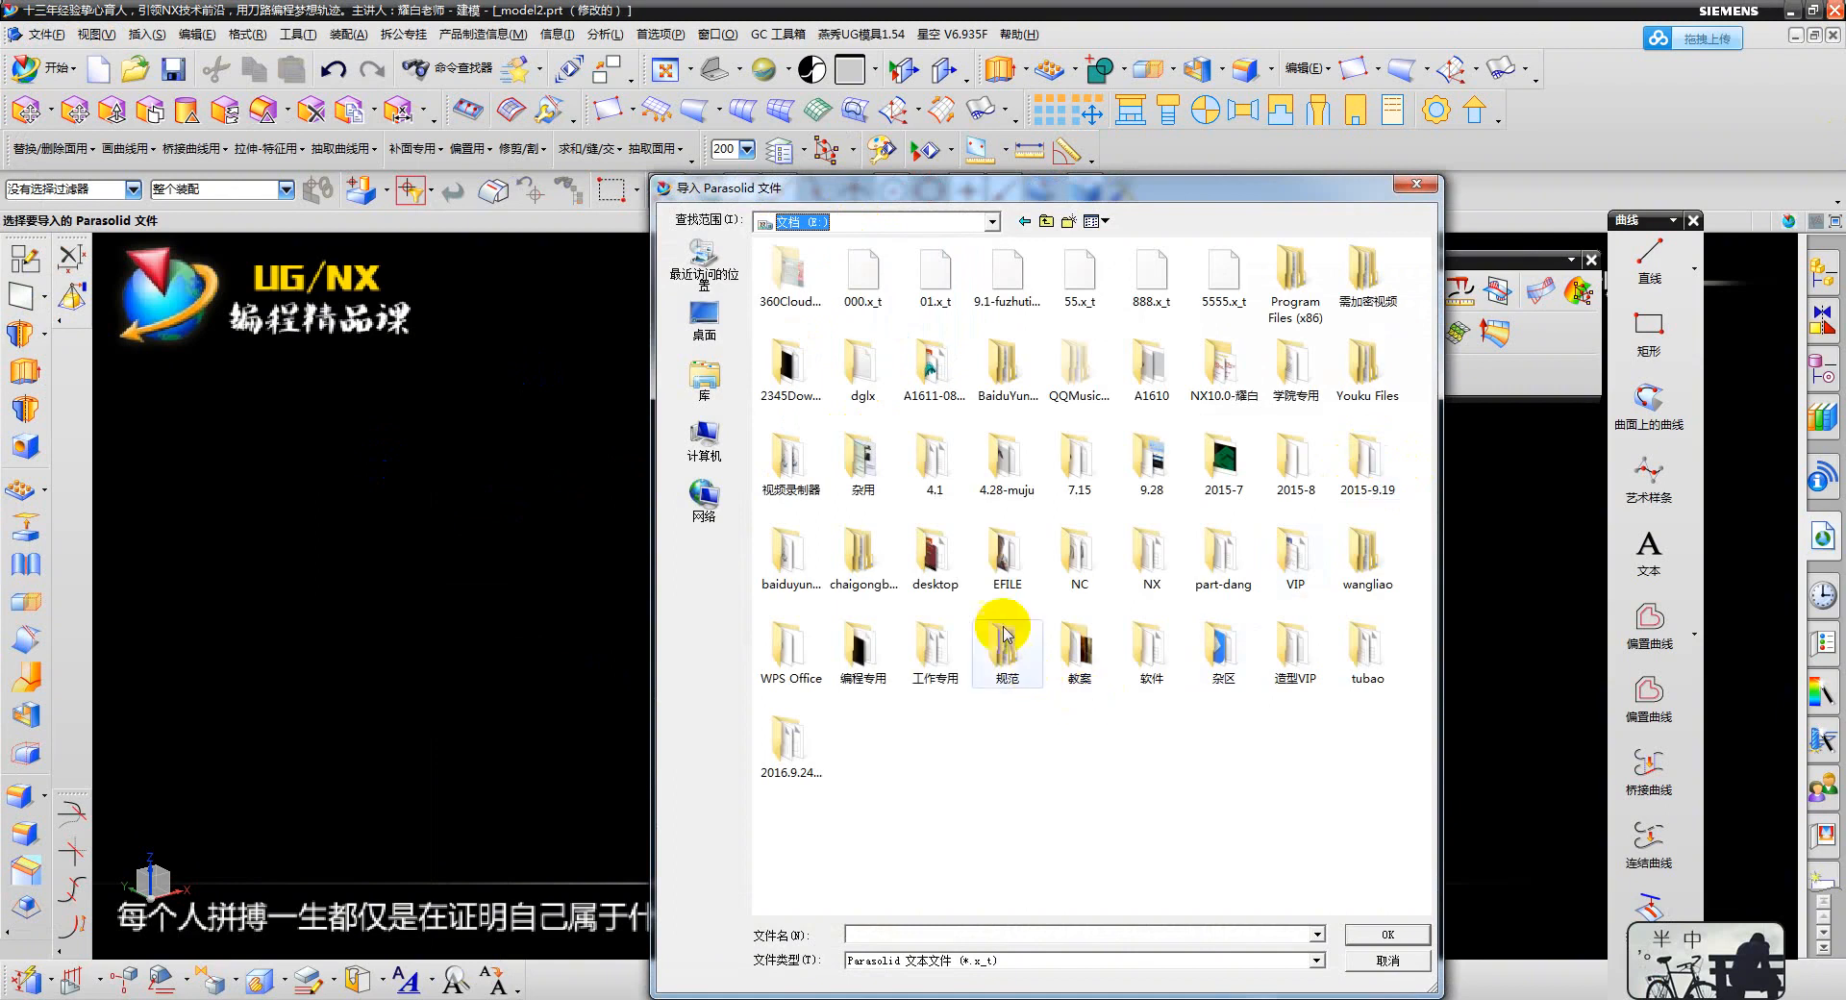
double_click(777, 745)
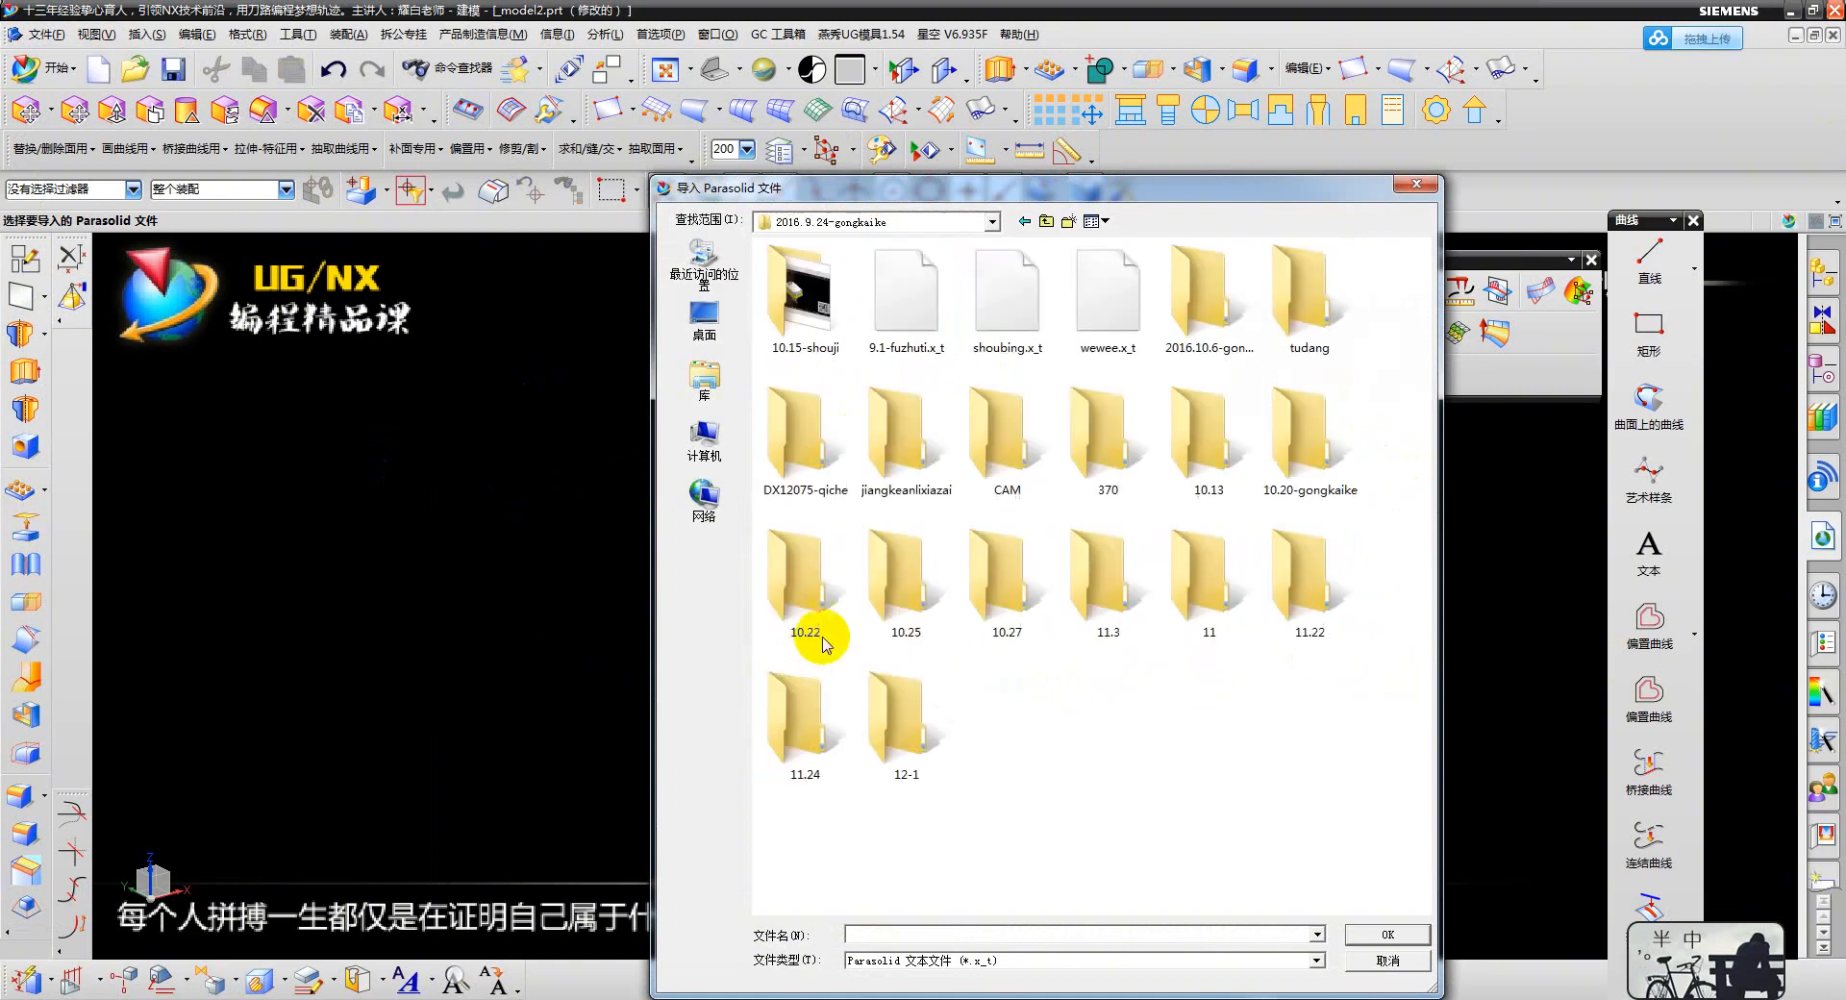
double_click(858, 452)
double_click(798, 331)
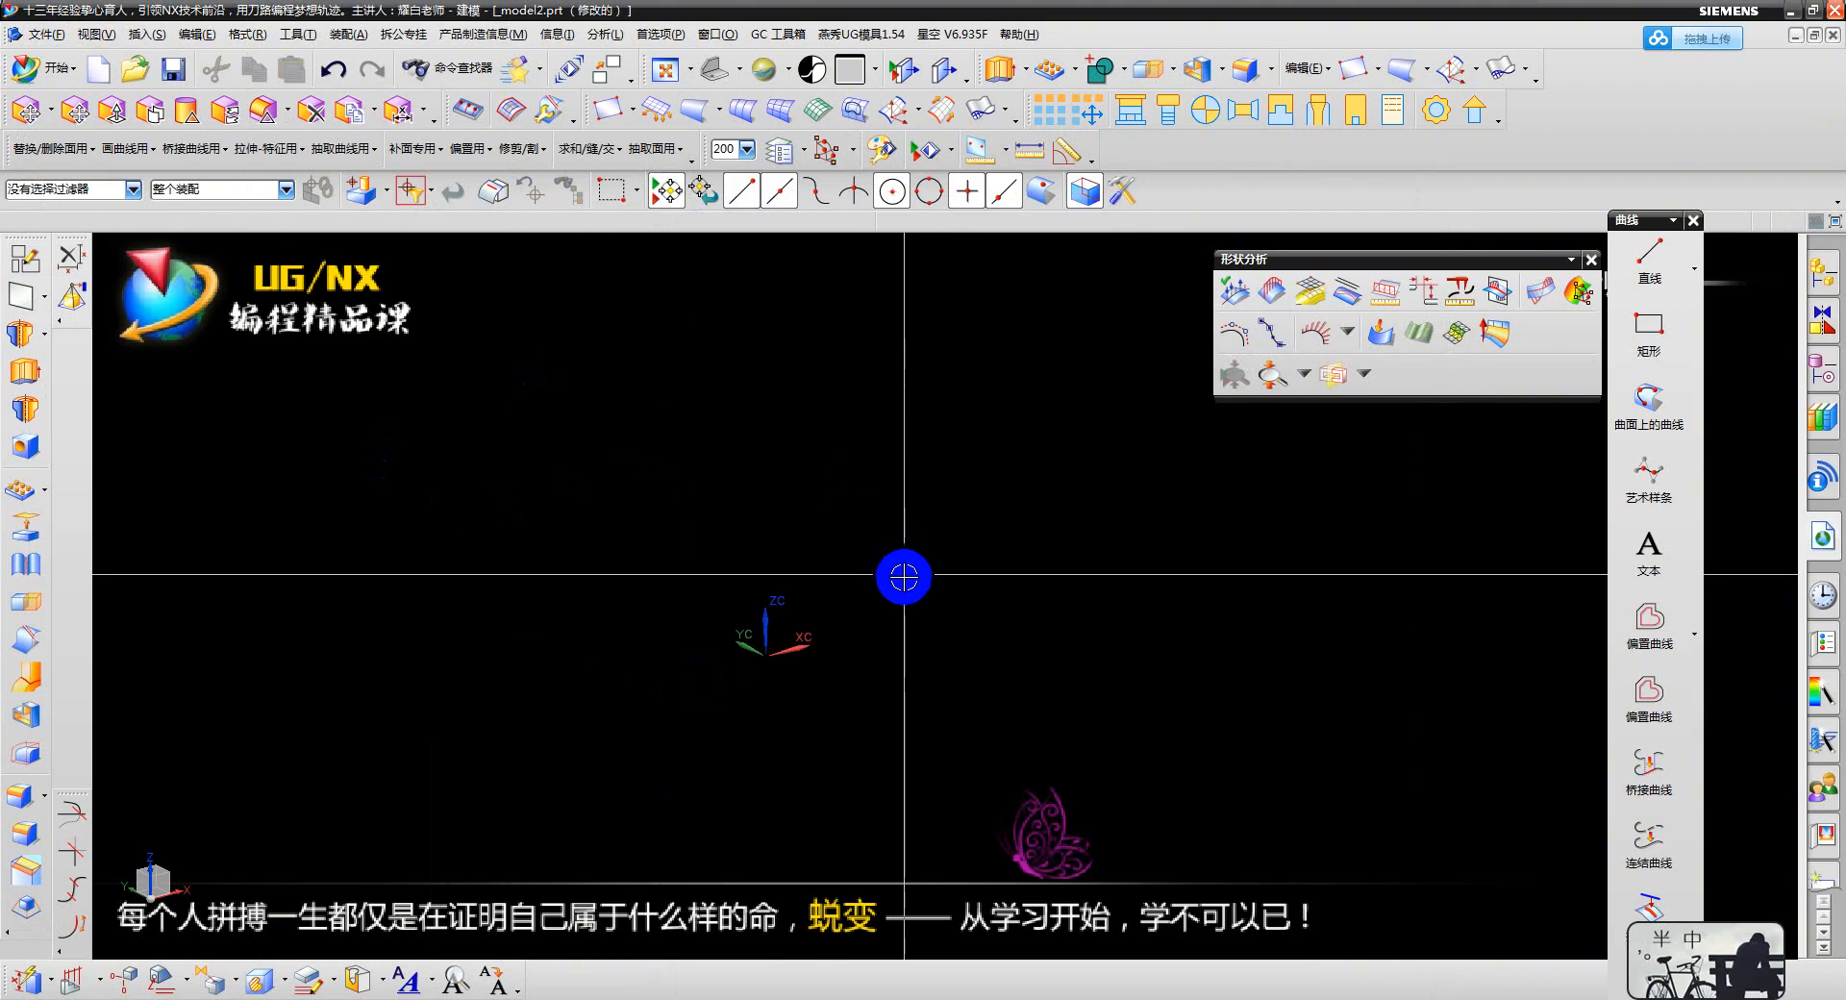
- Mark the channel edges on both sides of the larger slotted hole with red annotation strokes, and close the annotation tool
mouse_move(1087, 597)
middle_down()
mouse_move(1169, 424)
mouse_move(1175, 513)
mouse_move(1211, 439)
middle_up()
scroll(1078, 629, up, 4)
middle_drag(1078, 631, 951, 450)
scroll(882, 615, down, 2)
middle_drag(877, 626, 845, 626)
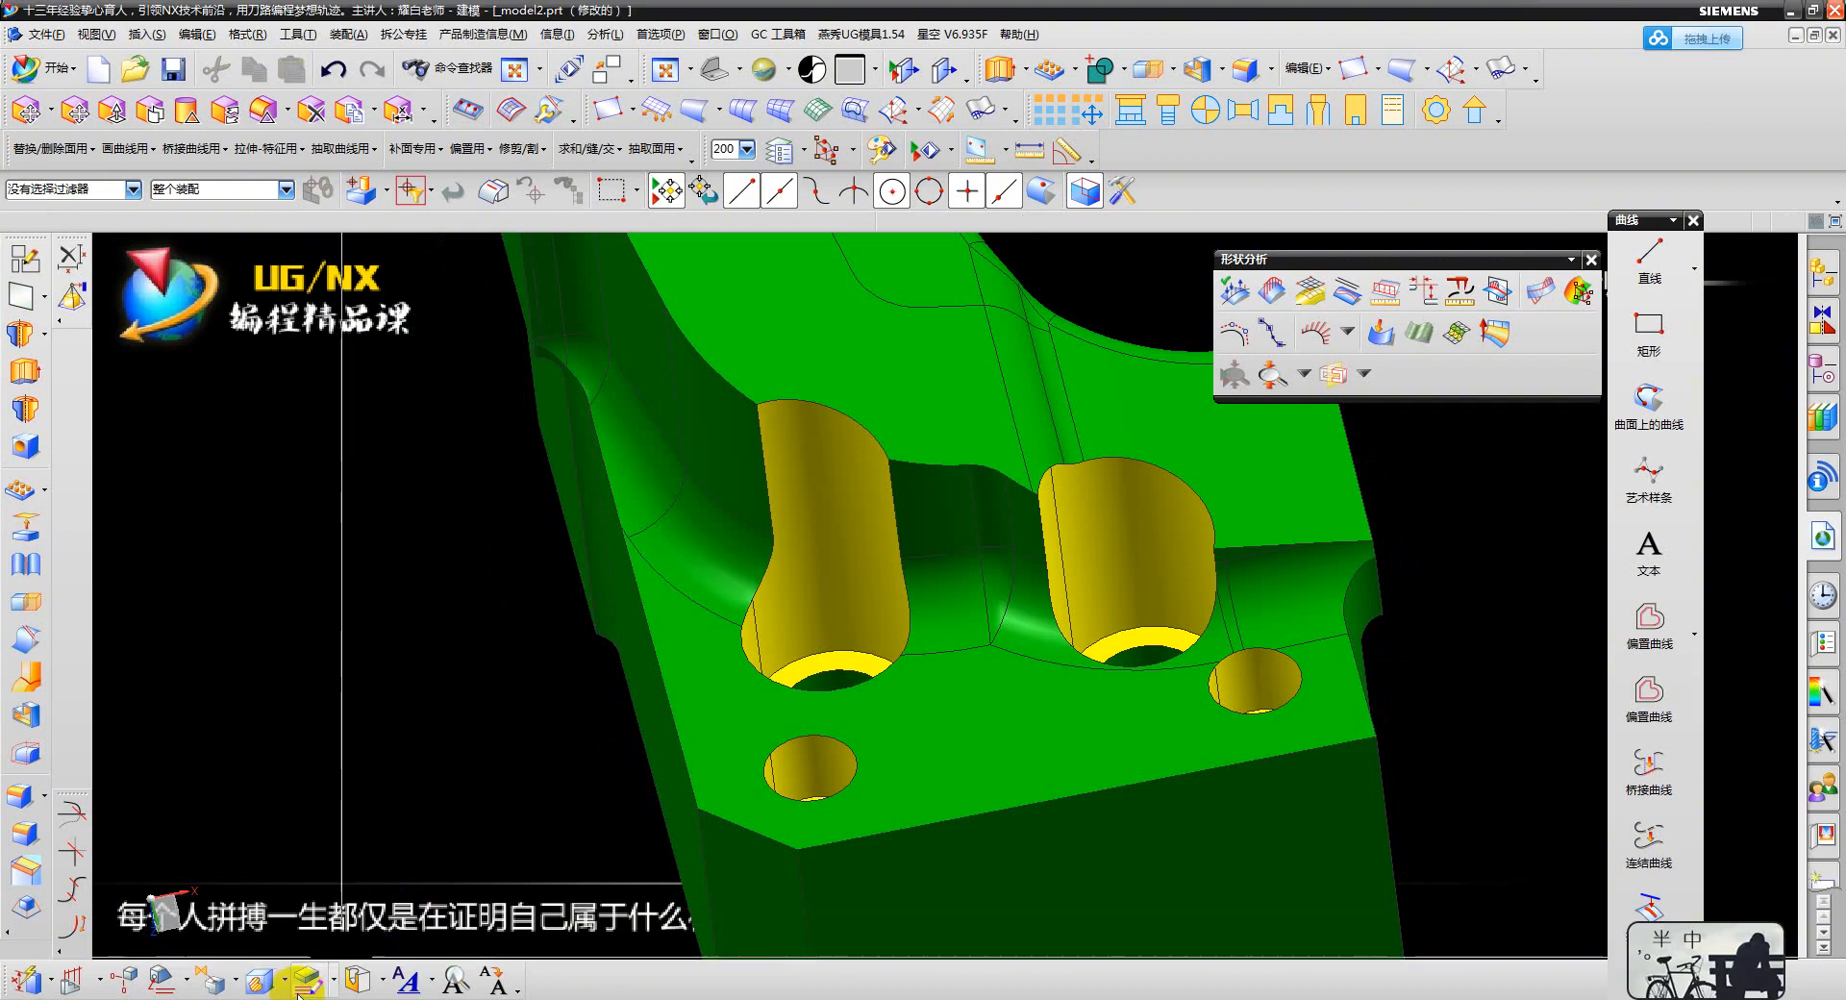
click(259, 997)
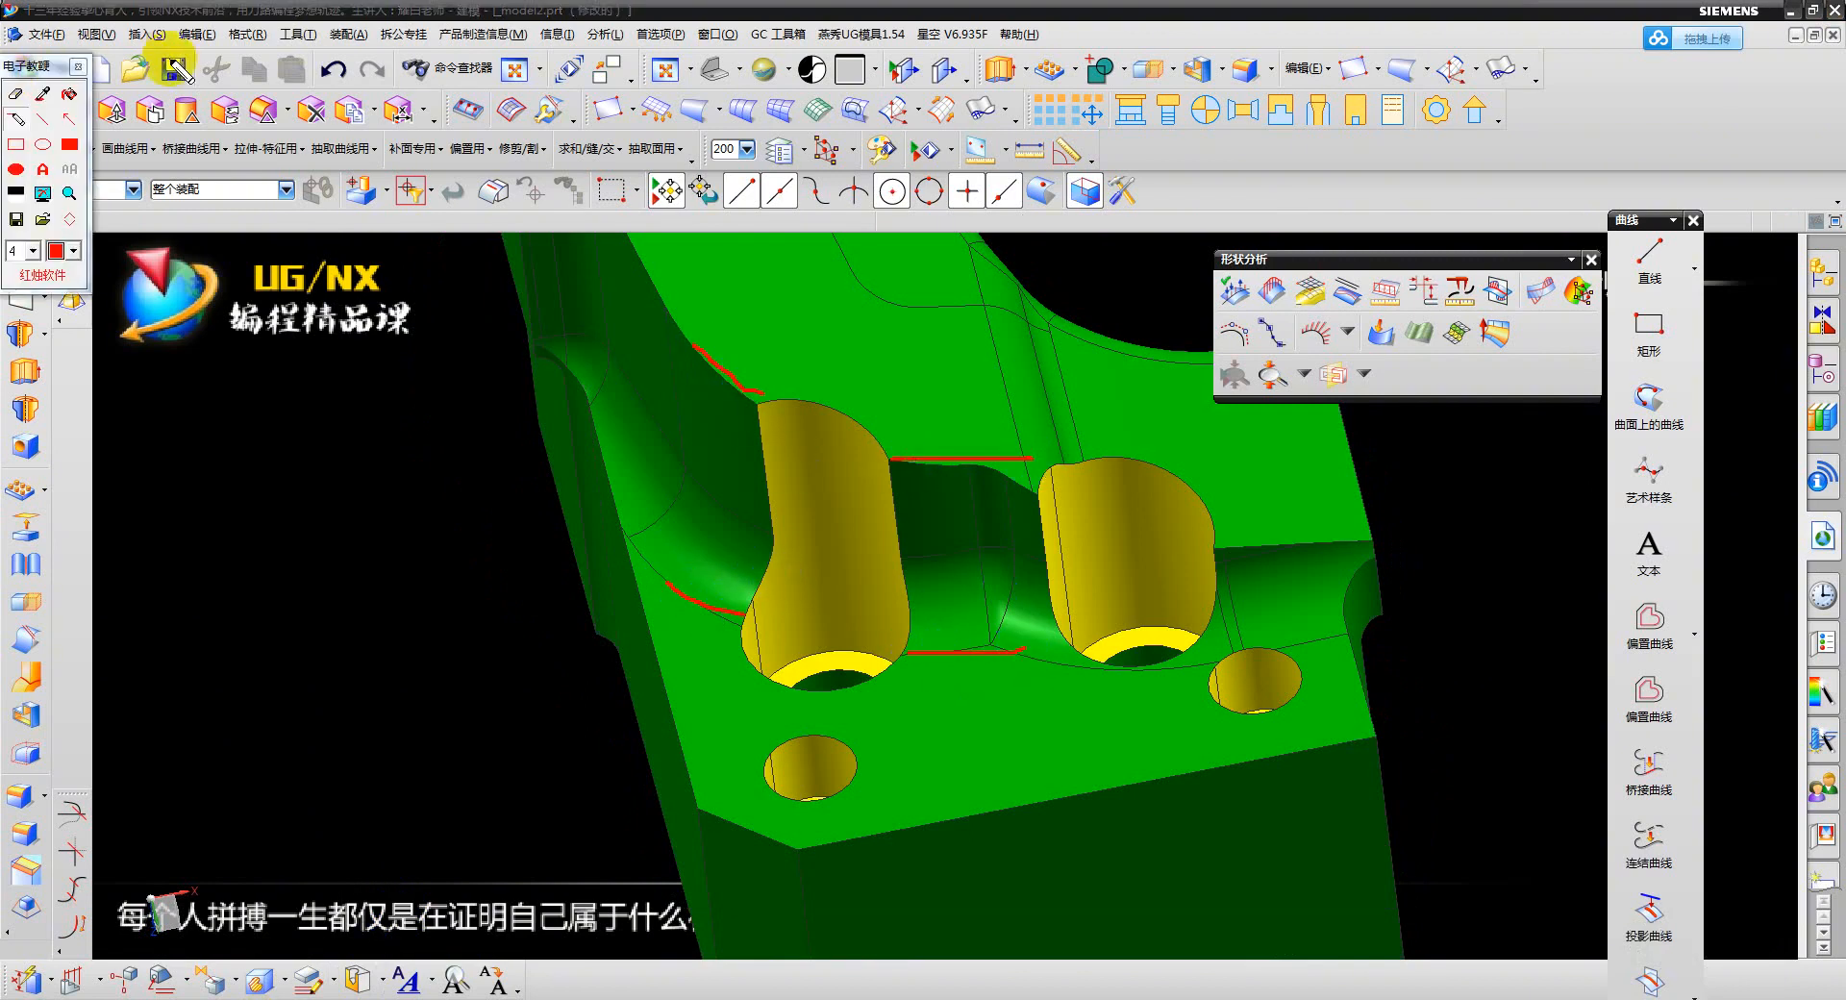
click(78, 66)
- Create a bridge curve across the larger slotted hole, connecting the top face's channel edges on either side of it
scroll(910, 409, up, 2)
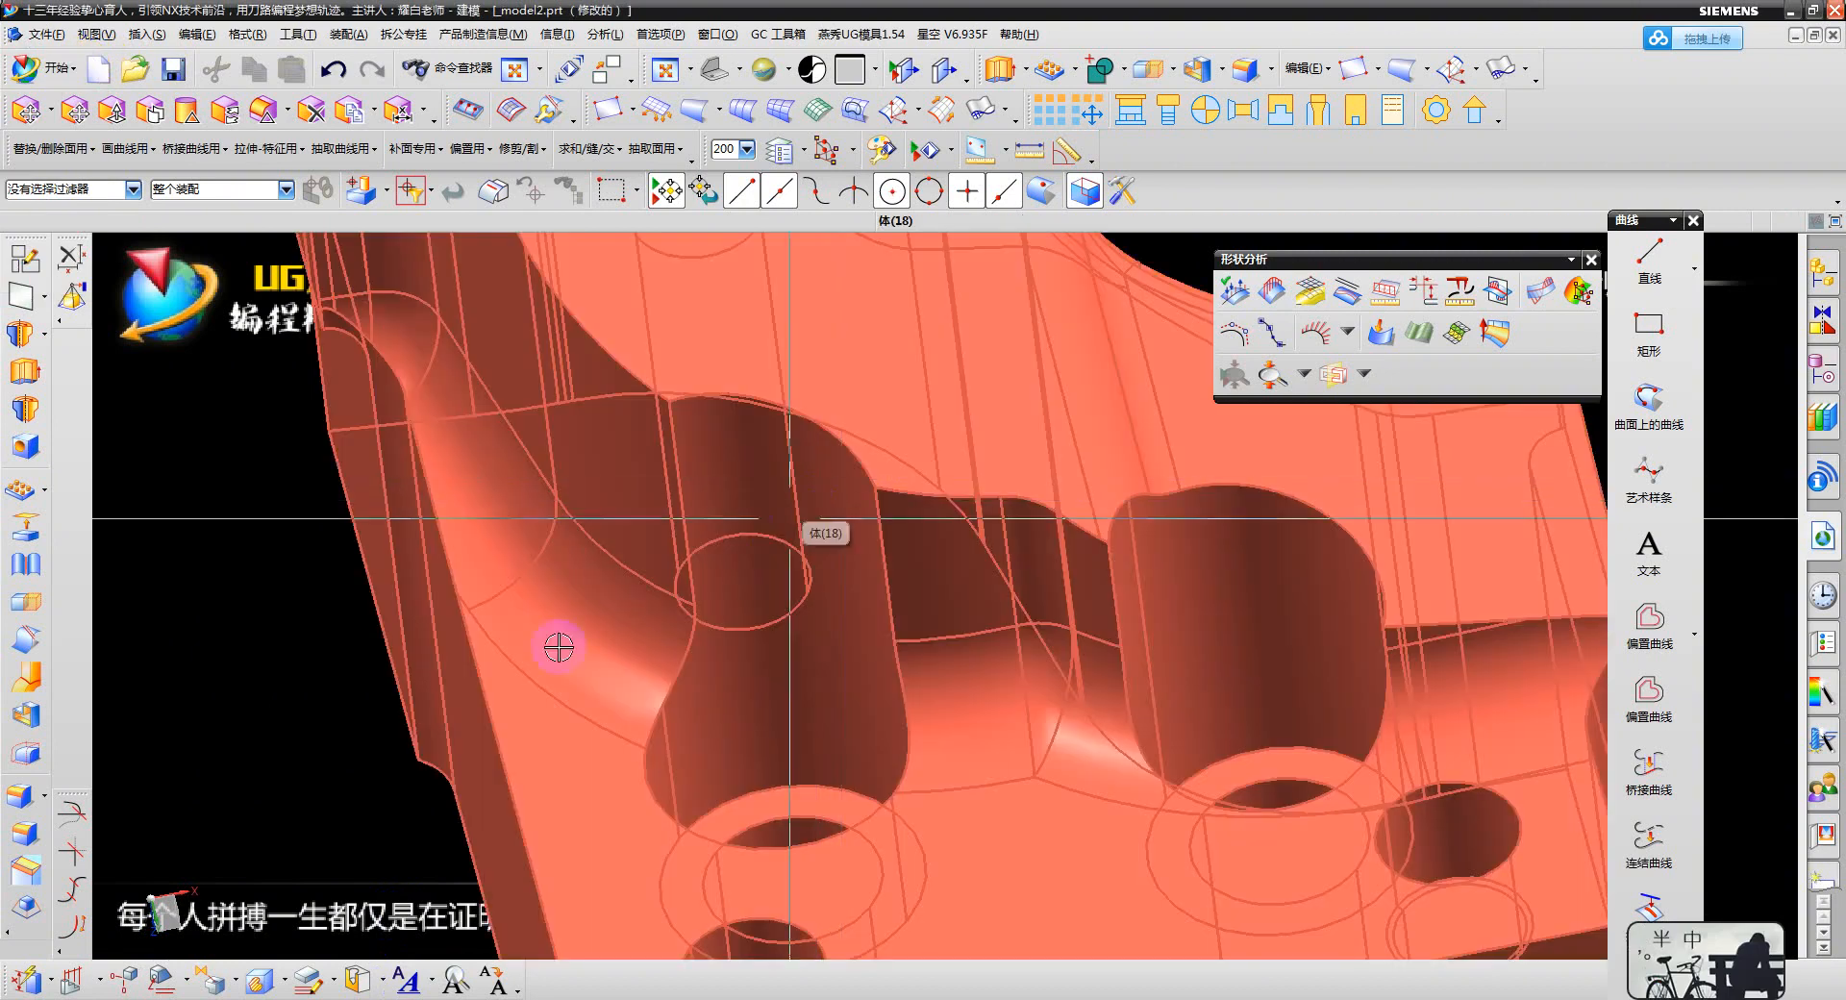
scroll(511, 657, down, 1)
click(819, 81)
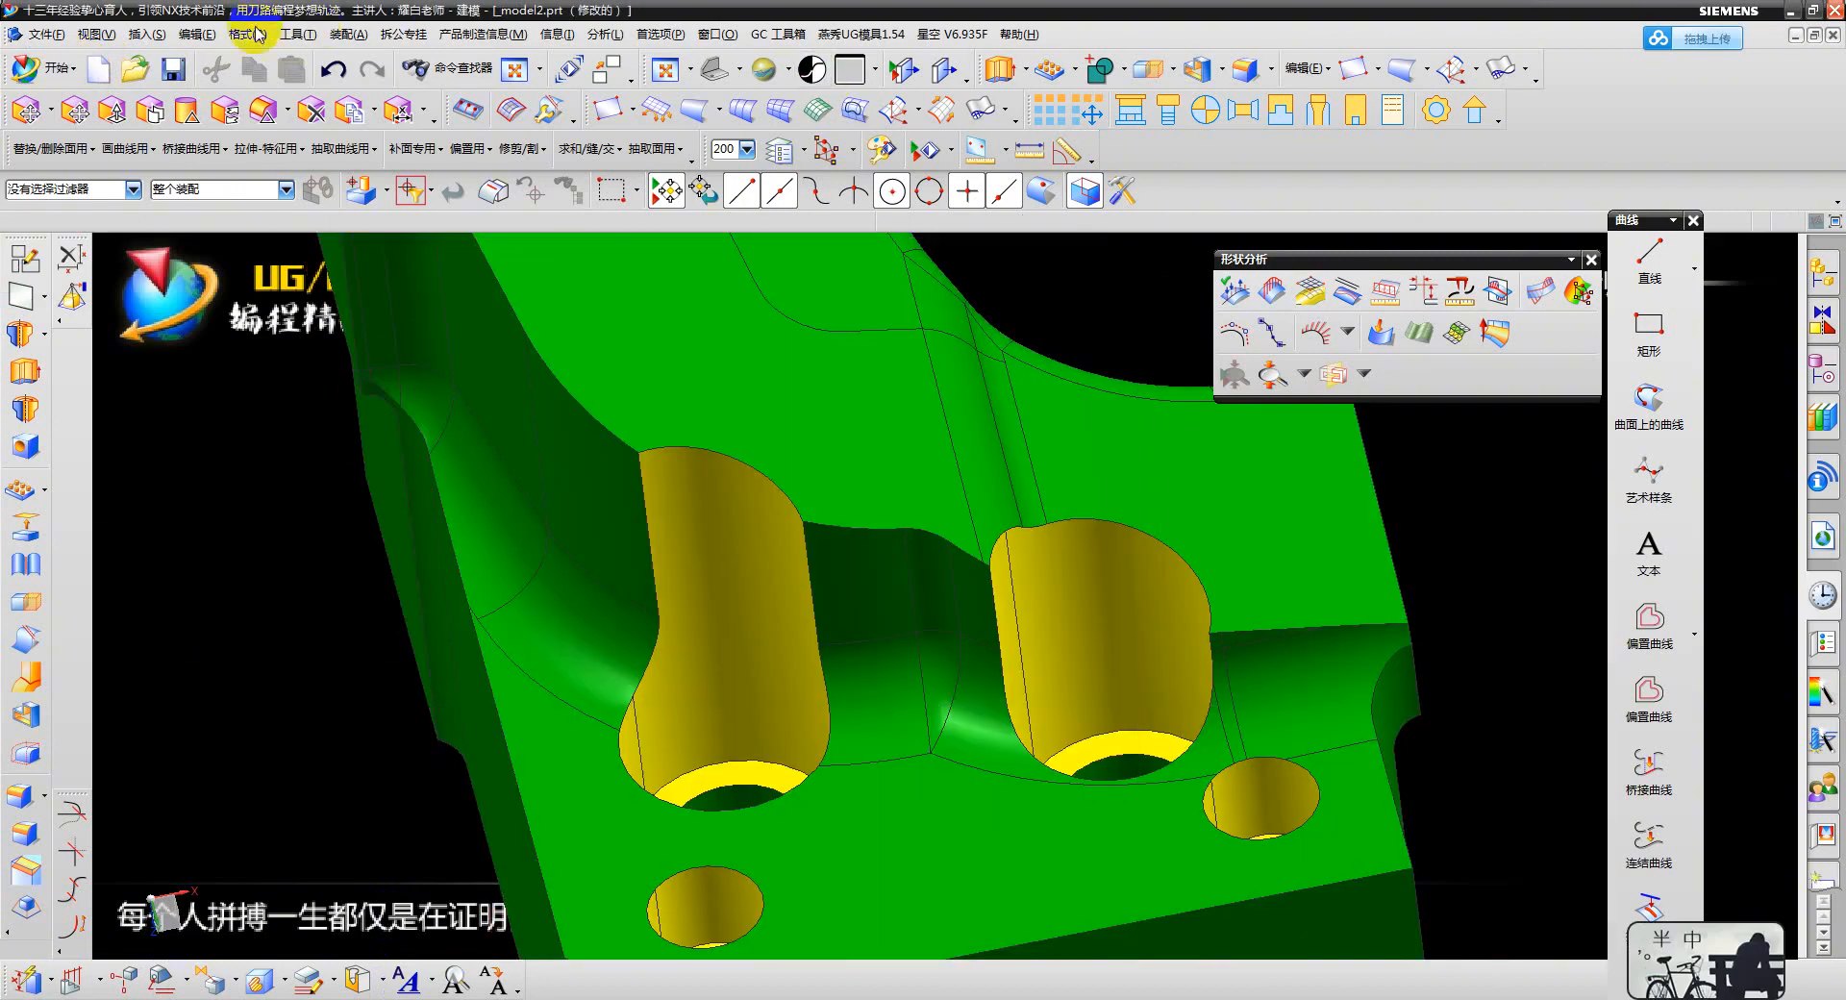
click(197, 35)
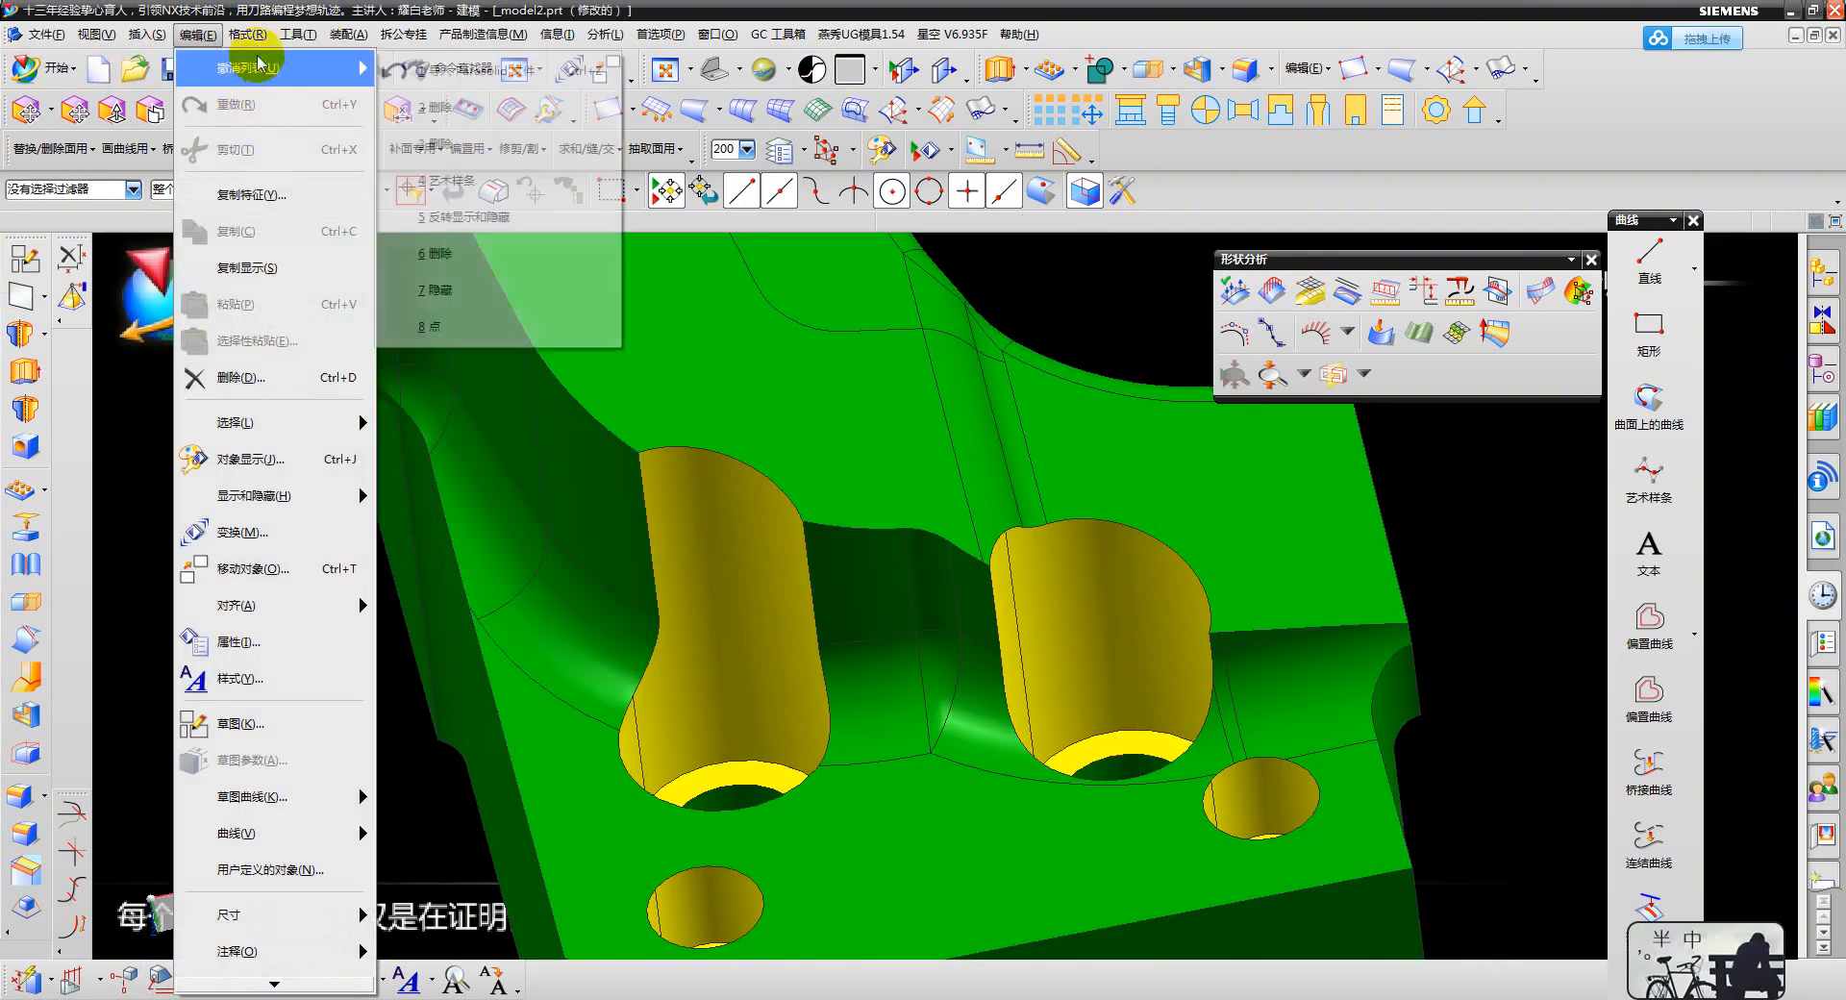
mouse_move(151, 36)
mouse_move(231, 304)
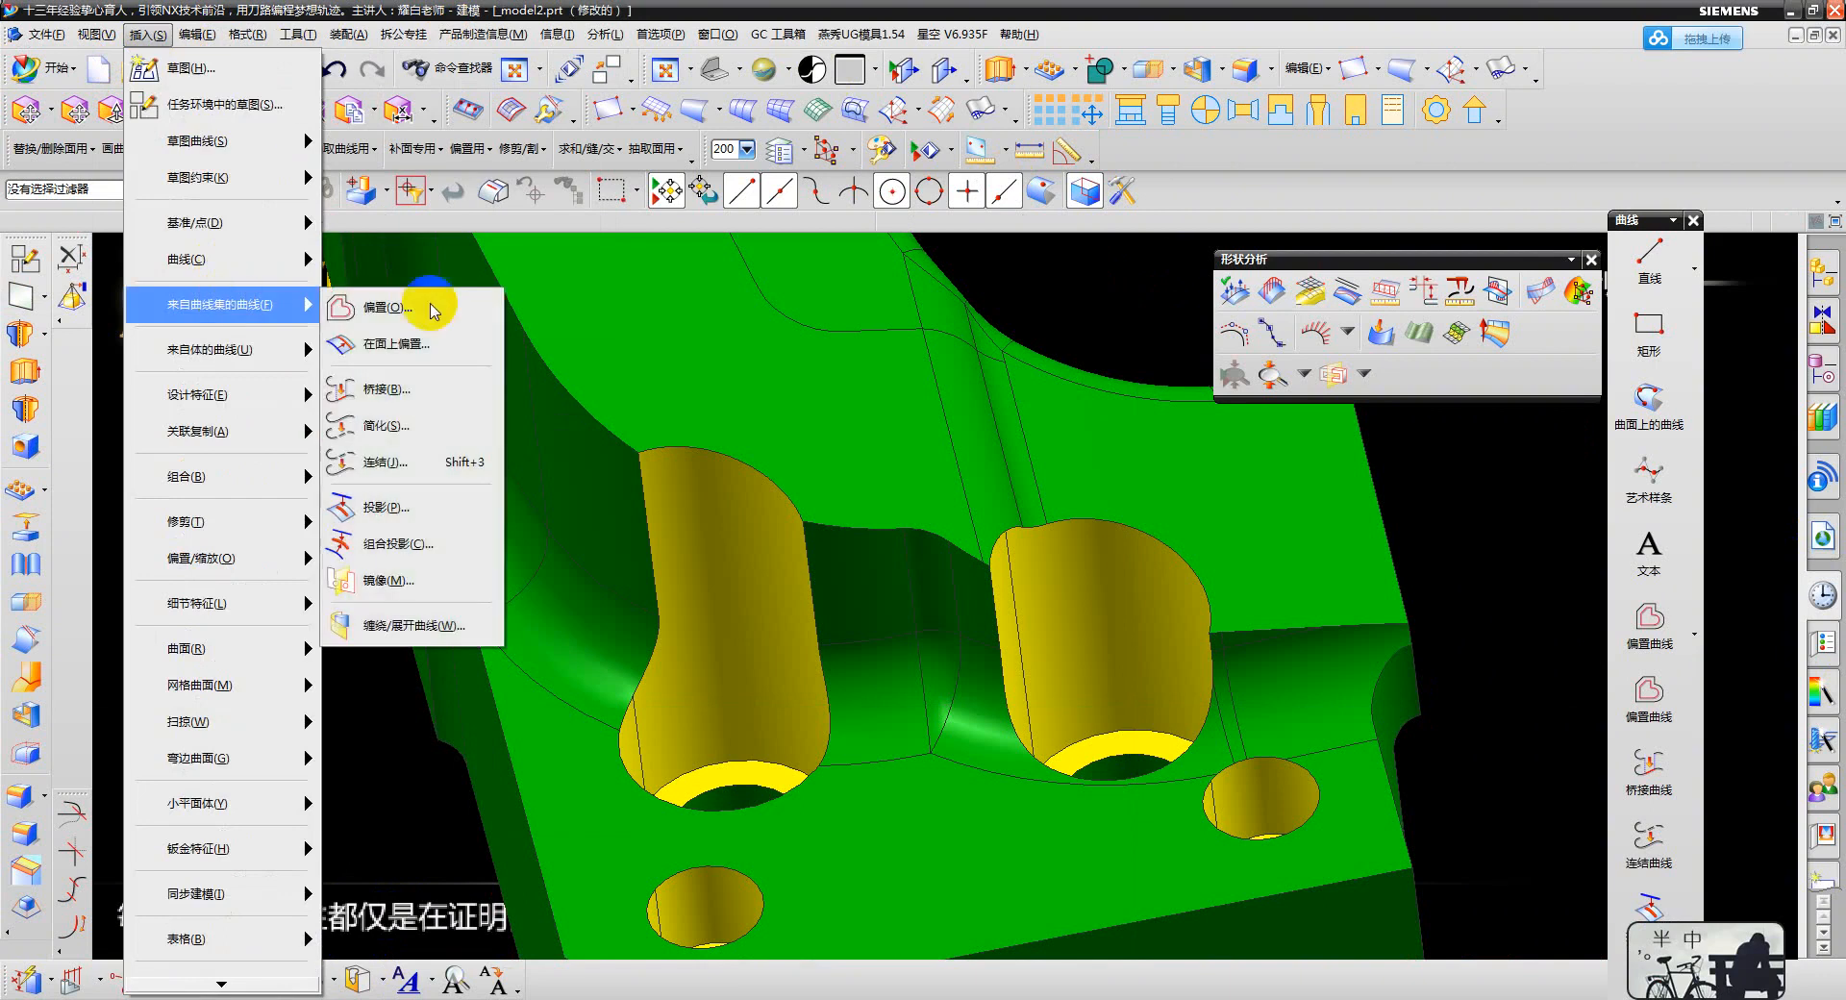
click(465, 382)
click(767, 495)
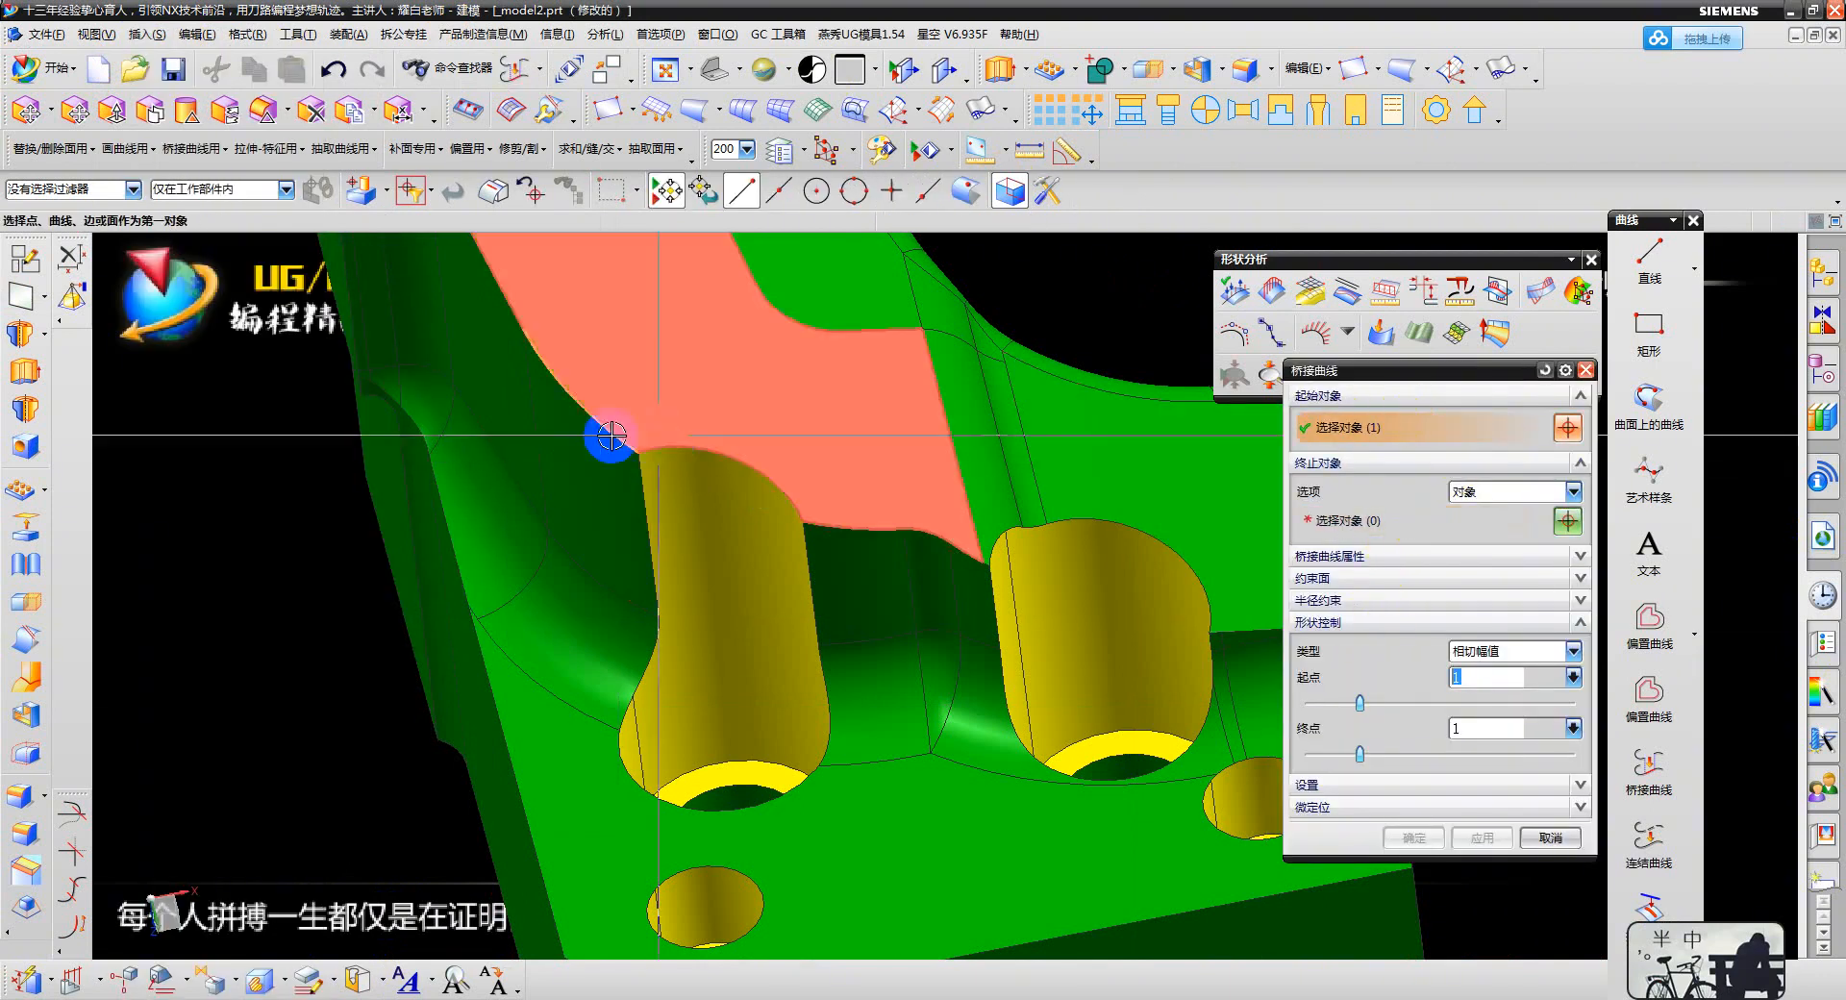
click(1371, 520)
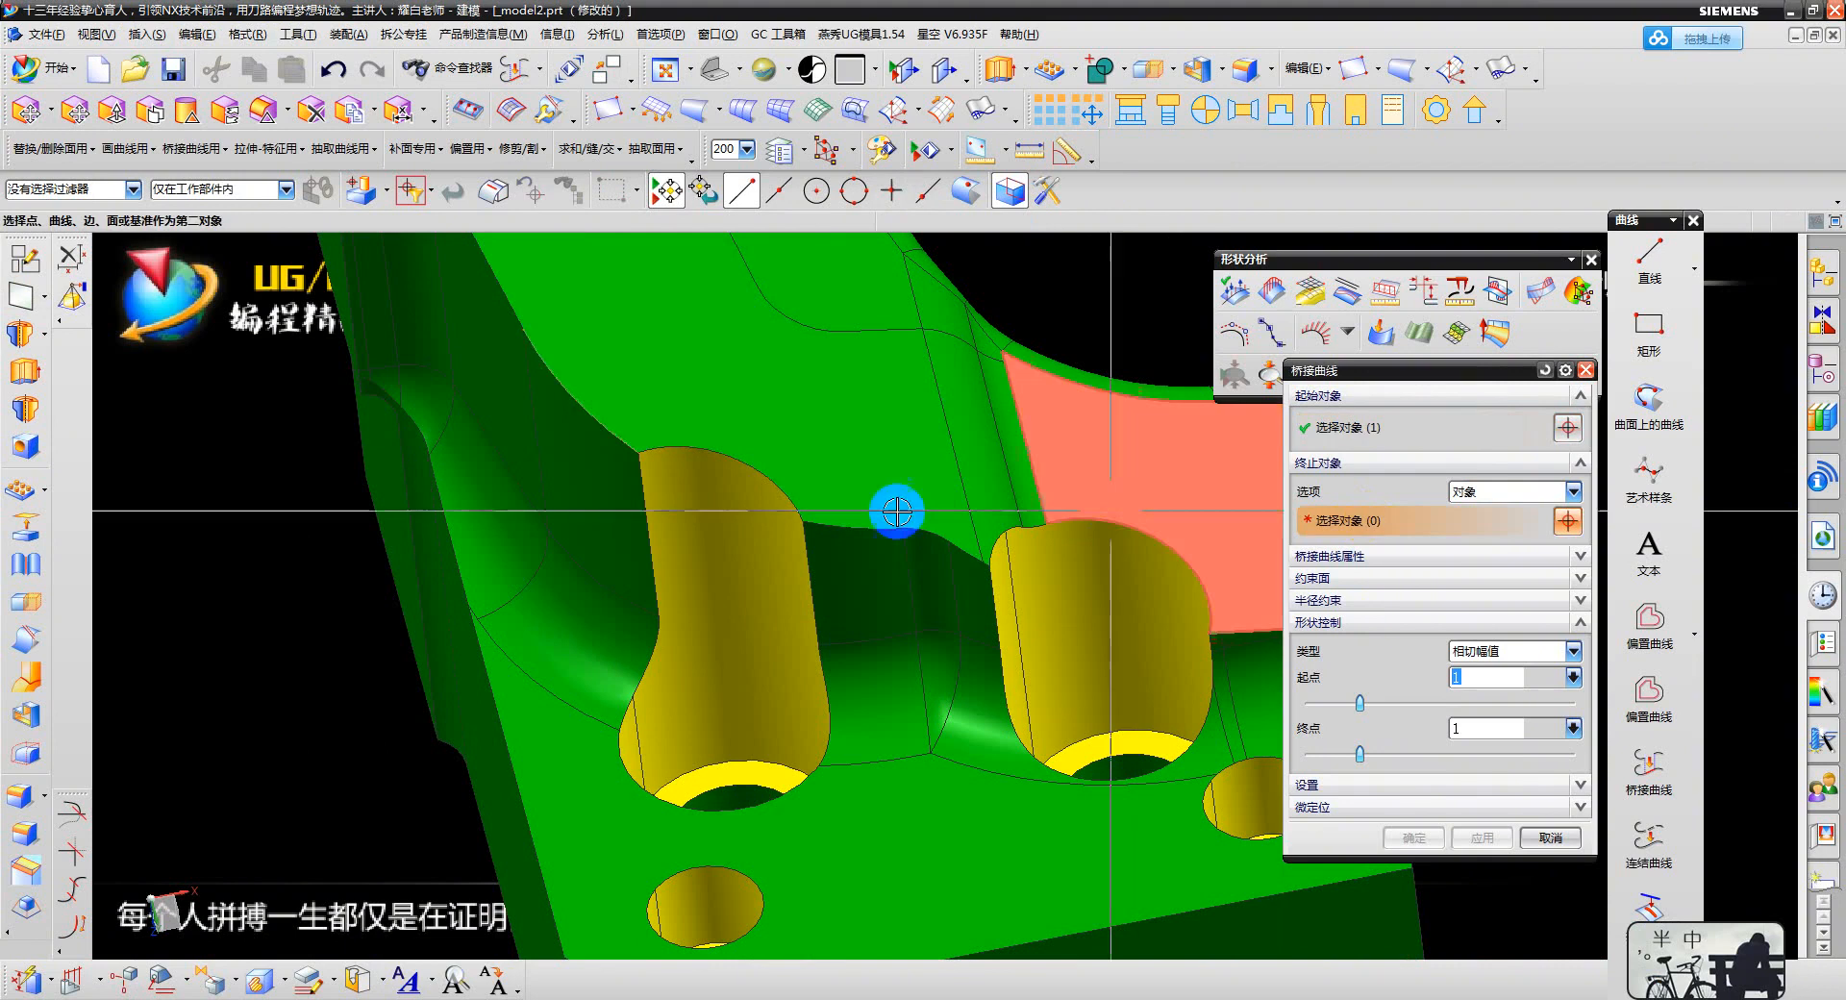
click(823, 523)
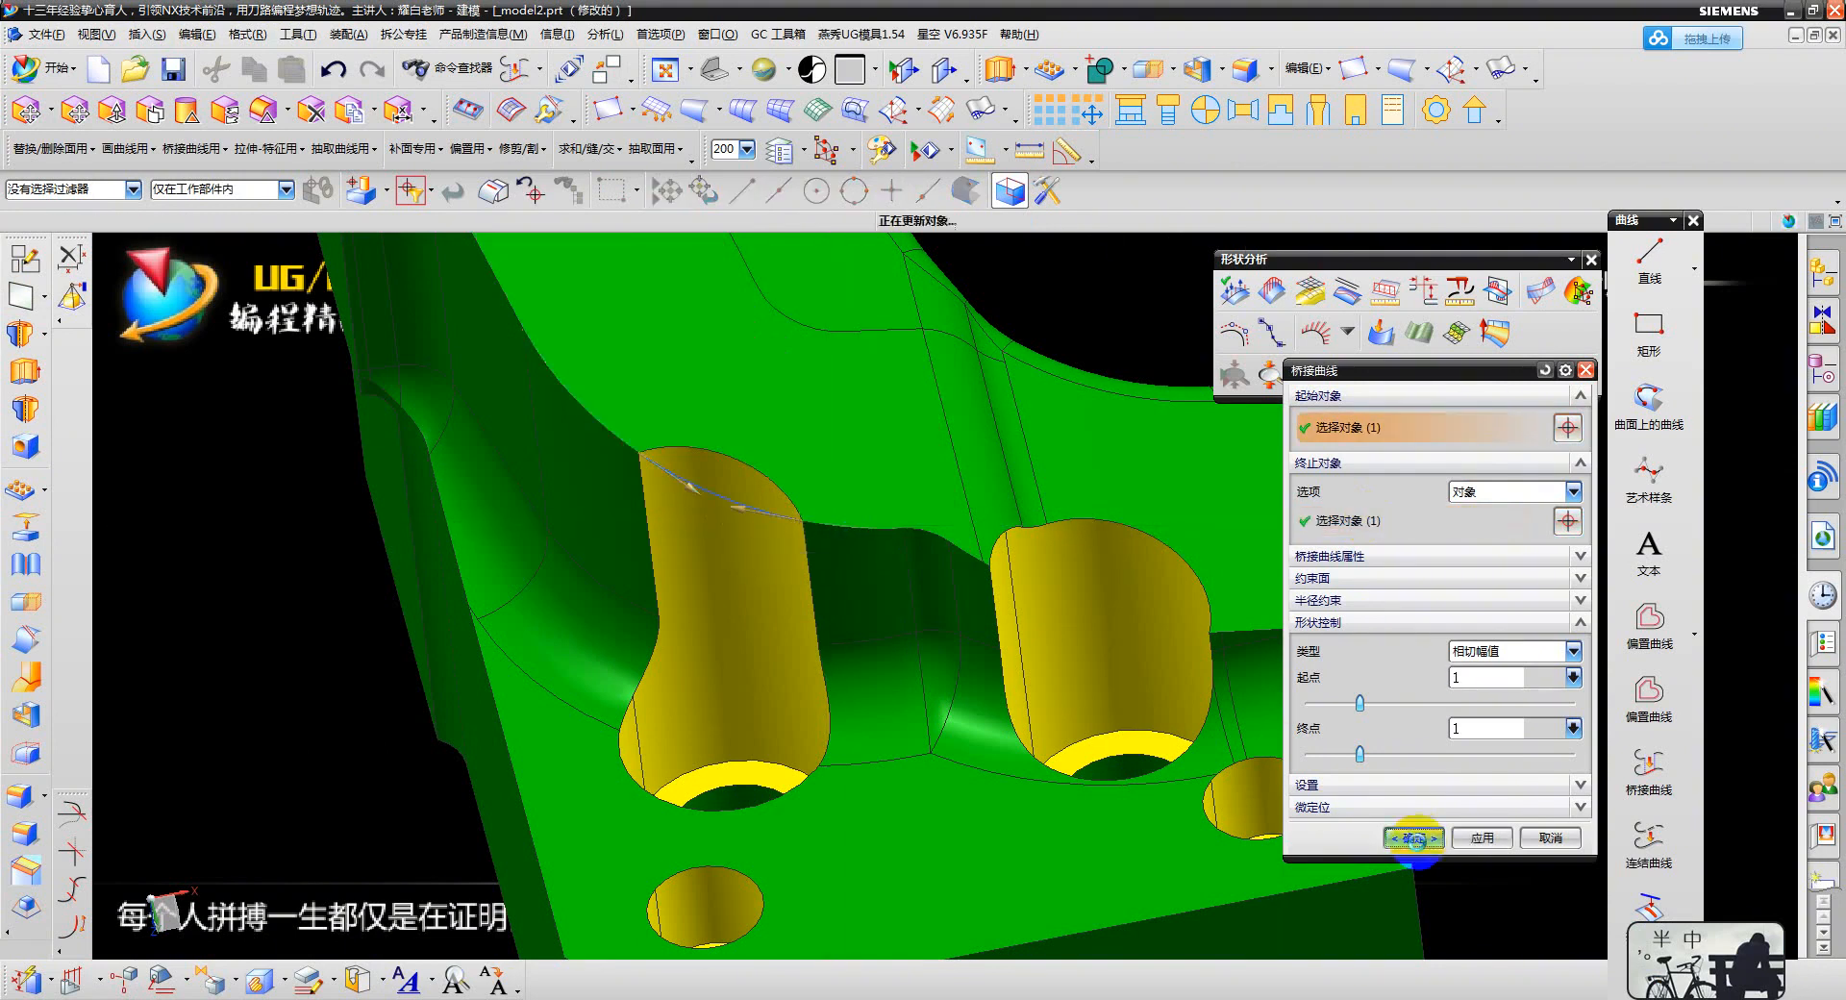
- Accept the bridge curve across the larger slotted hole, then delete that curve from the part
click(1416, 840)
scroll(673, 485, up, 5)
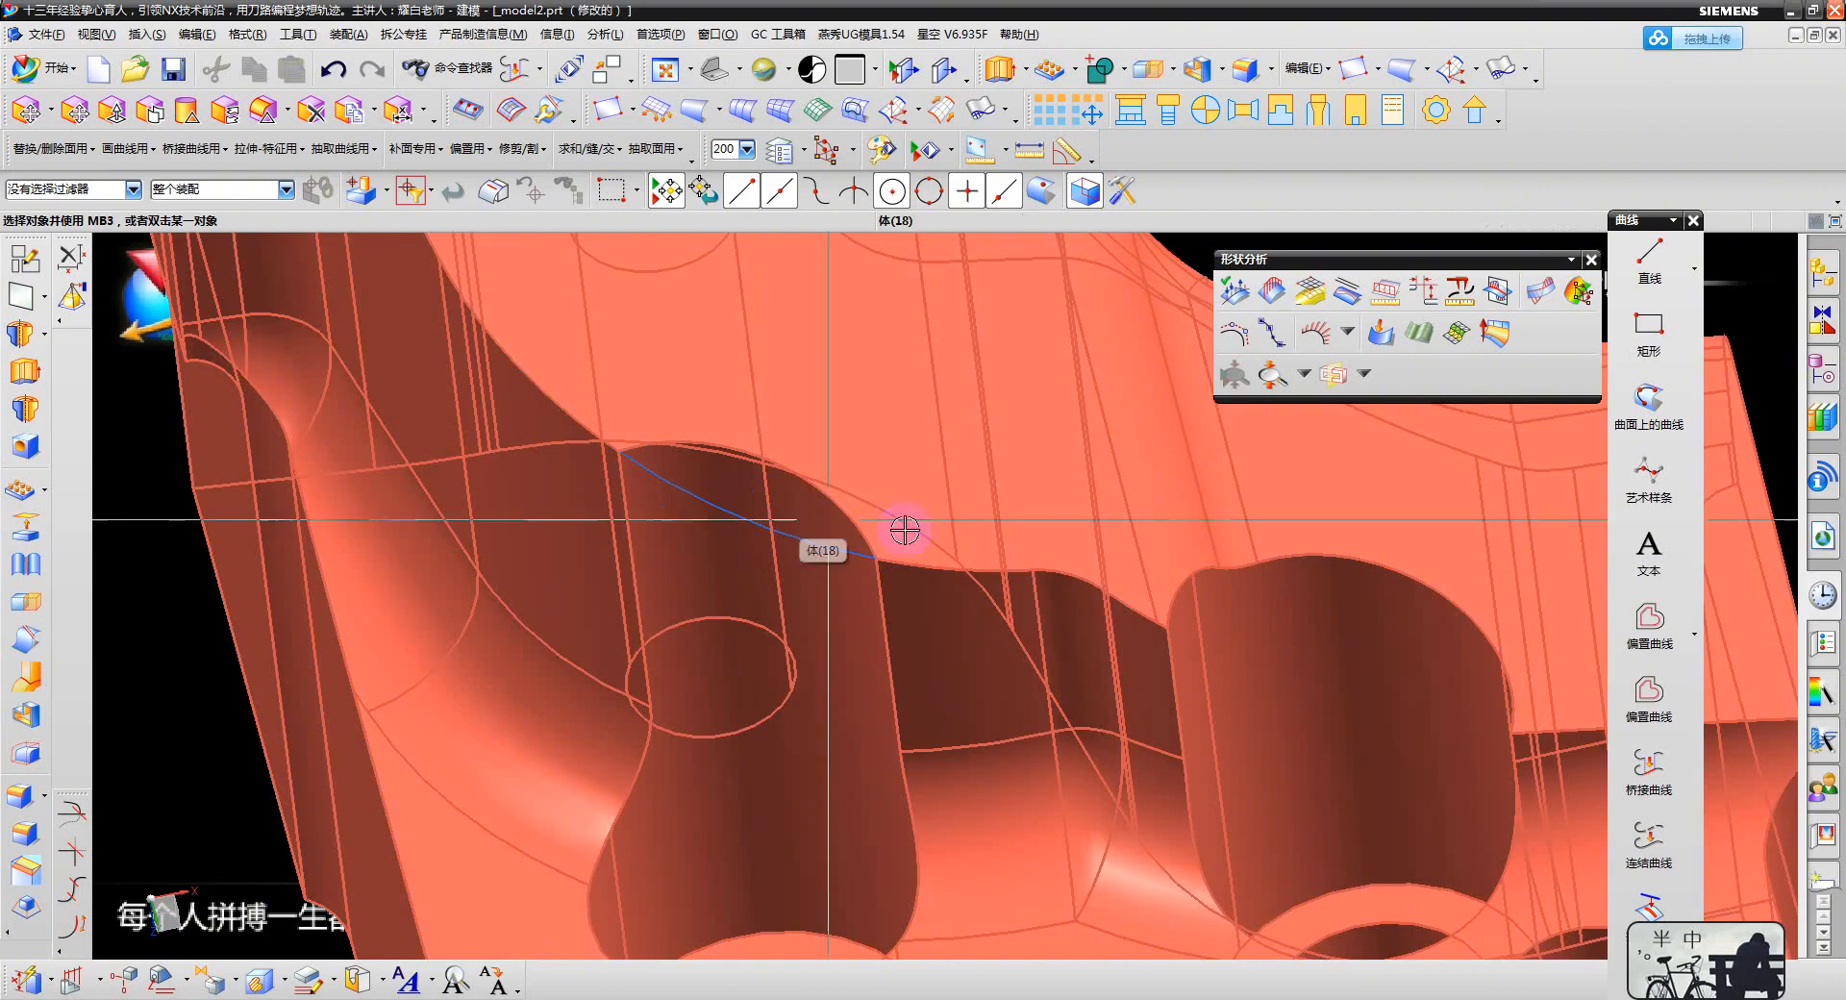
click(920, 615)
key(Escape)
click(845, 578)
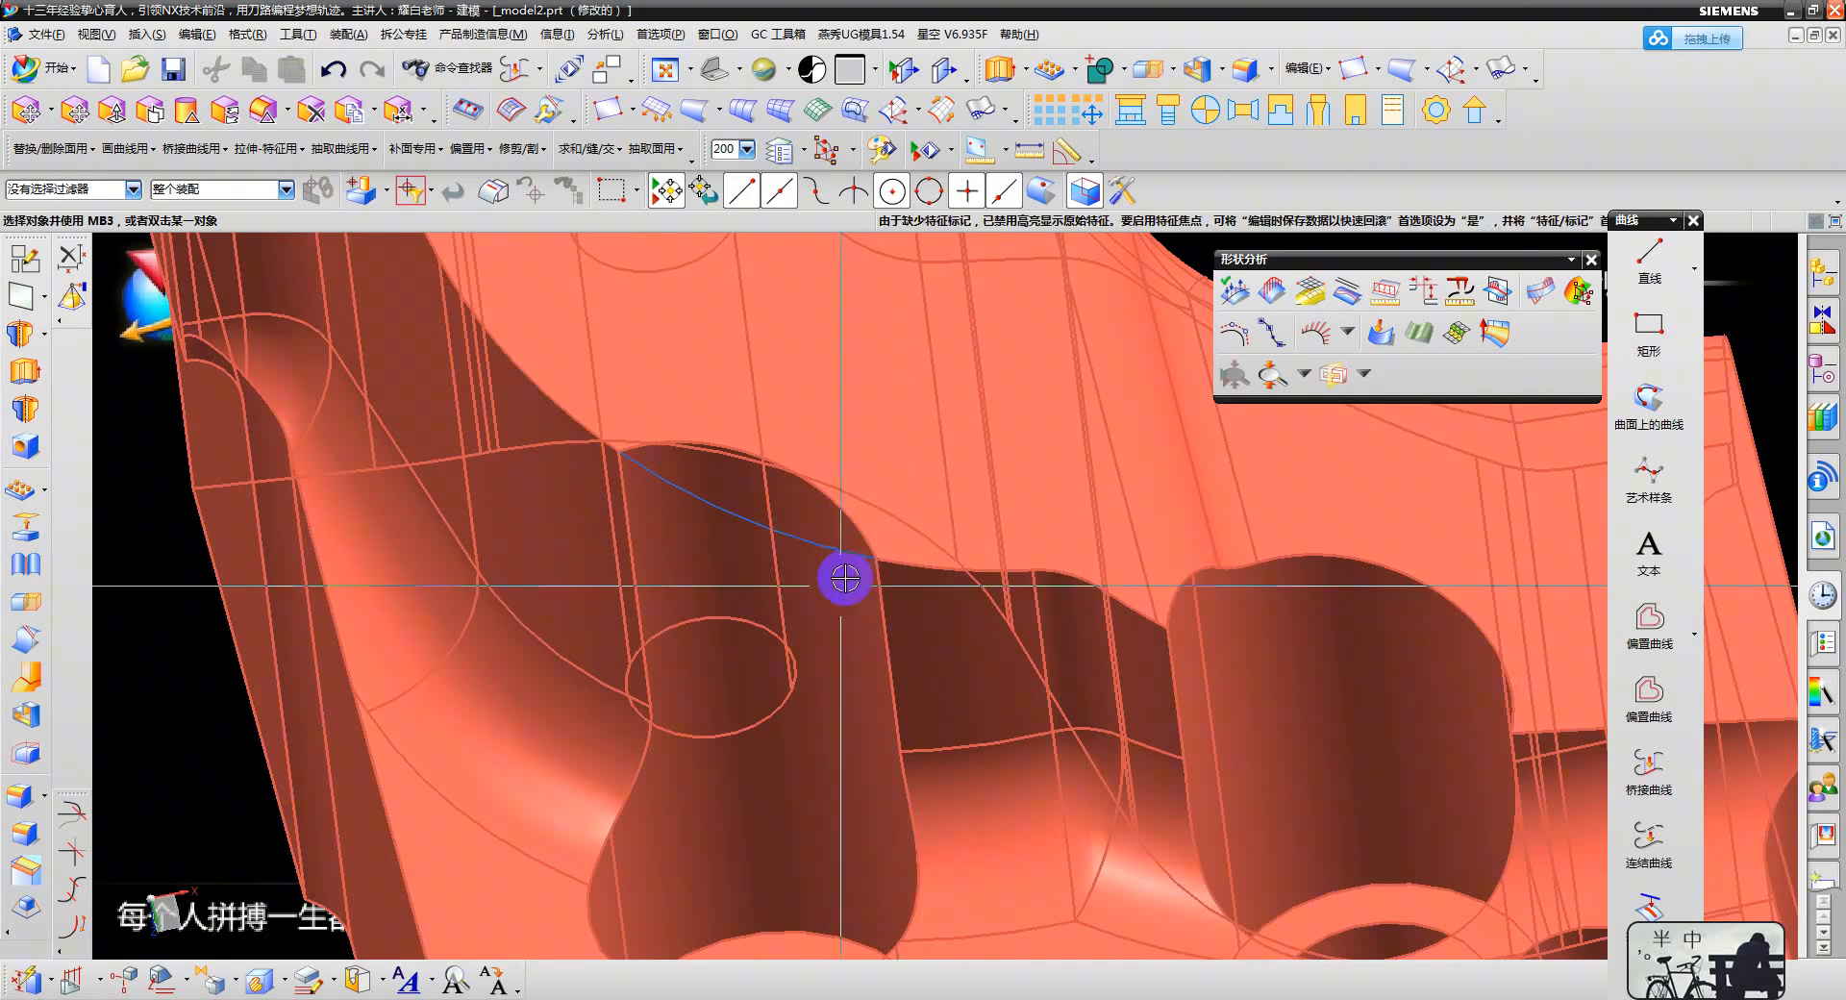
scroll(891, 577, down, 1)
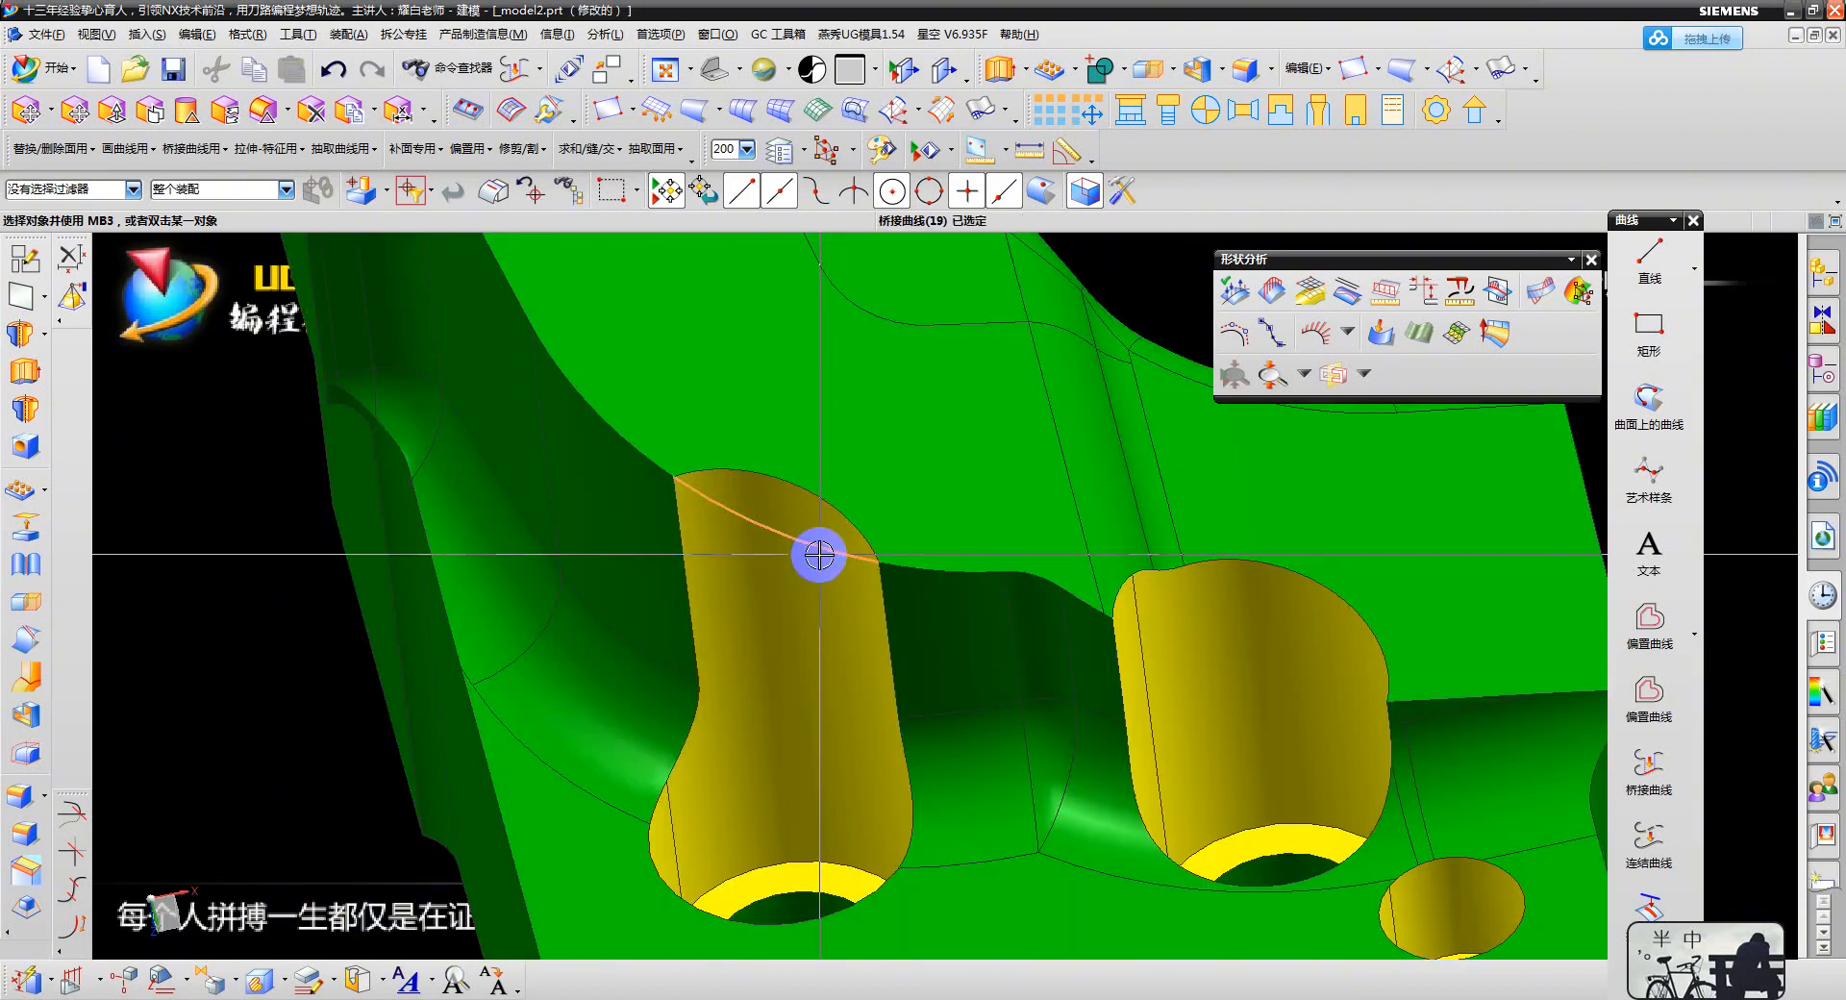
scroll(821, 554, down, 3)
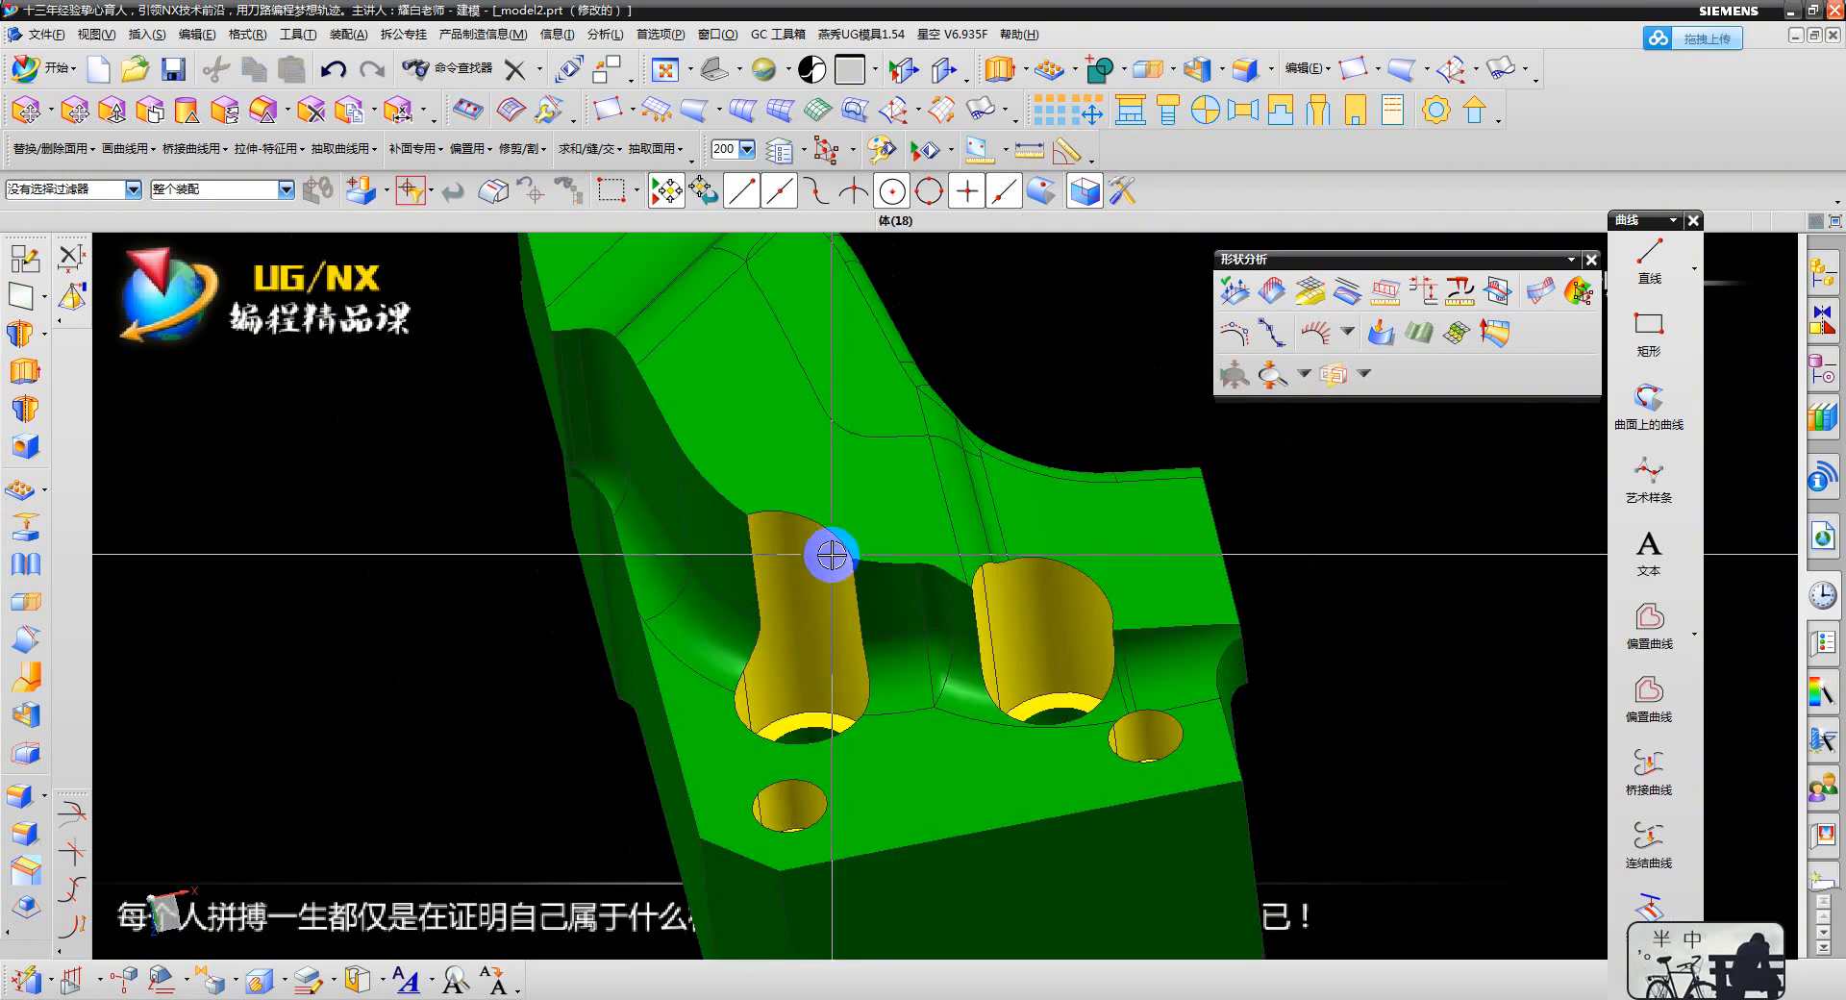
mouse_move(827, 554)
middle_down()
mouse_move(799, 532)
mouse_move(842, 569)
middle_up()
click(902, 578)
click(1647, 469)
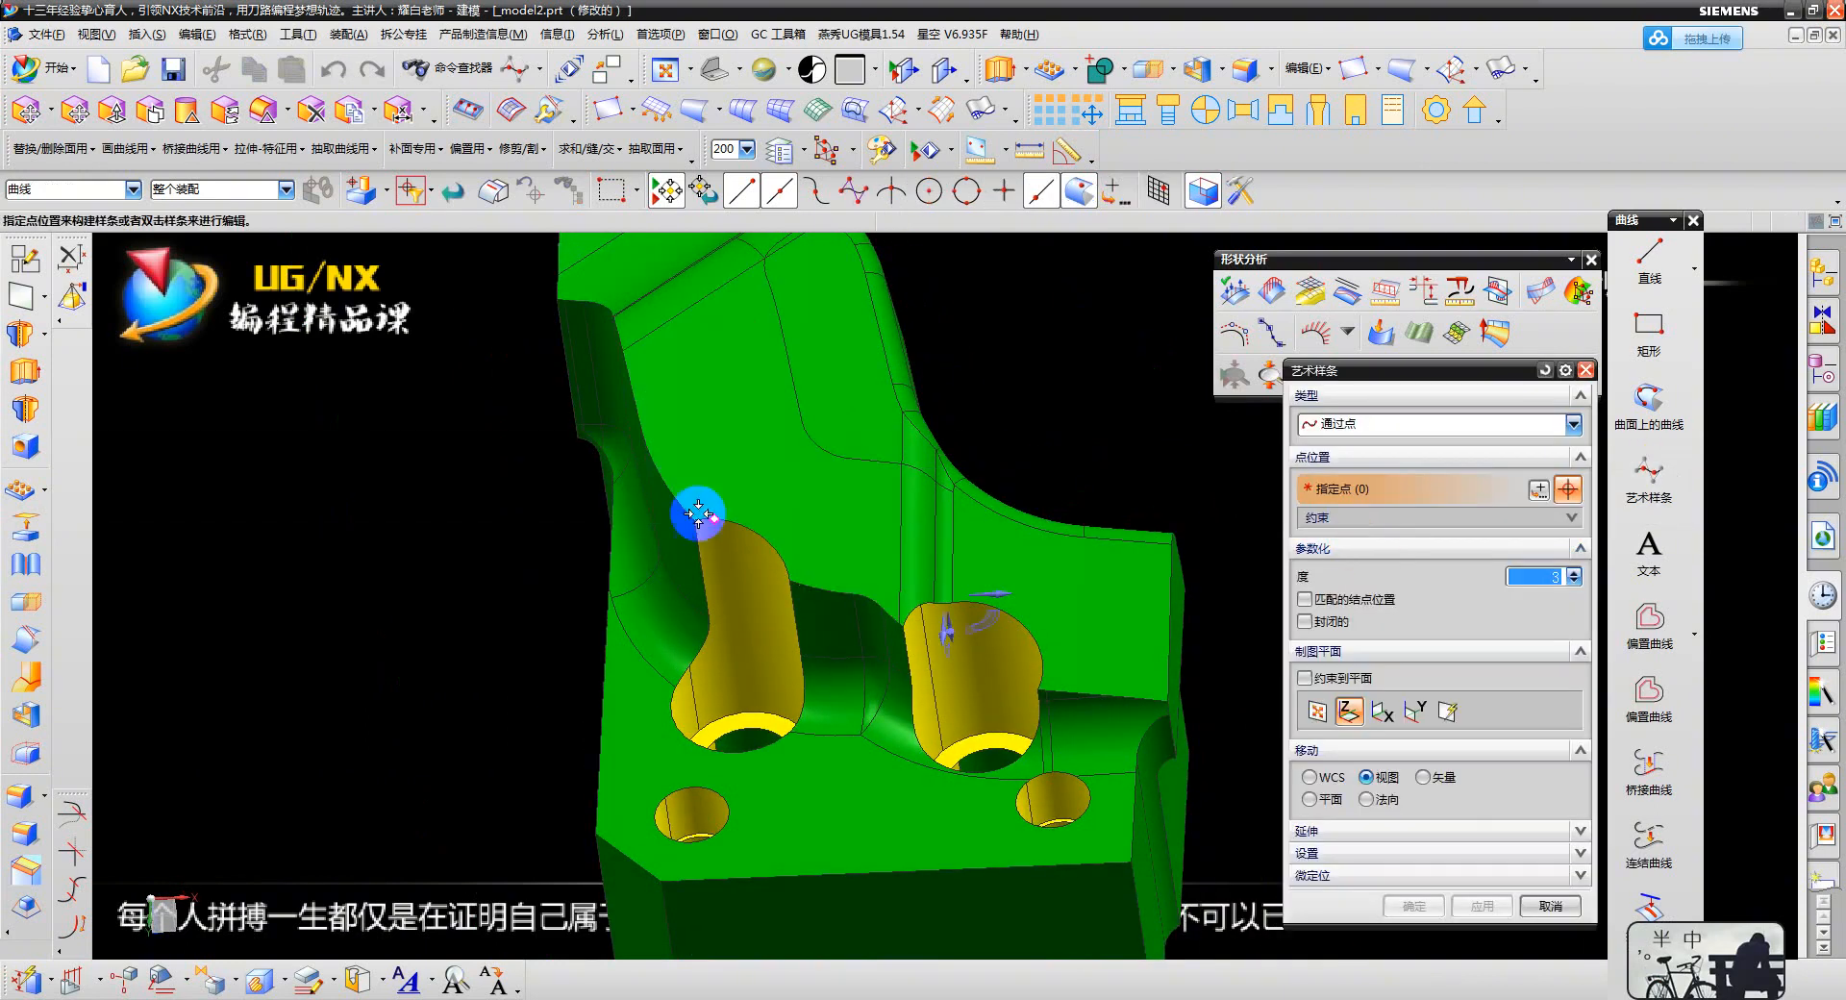
scroll(692, 515, up, 3)
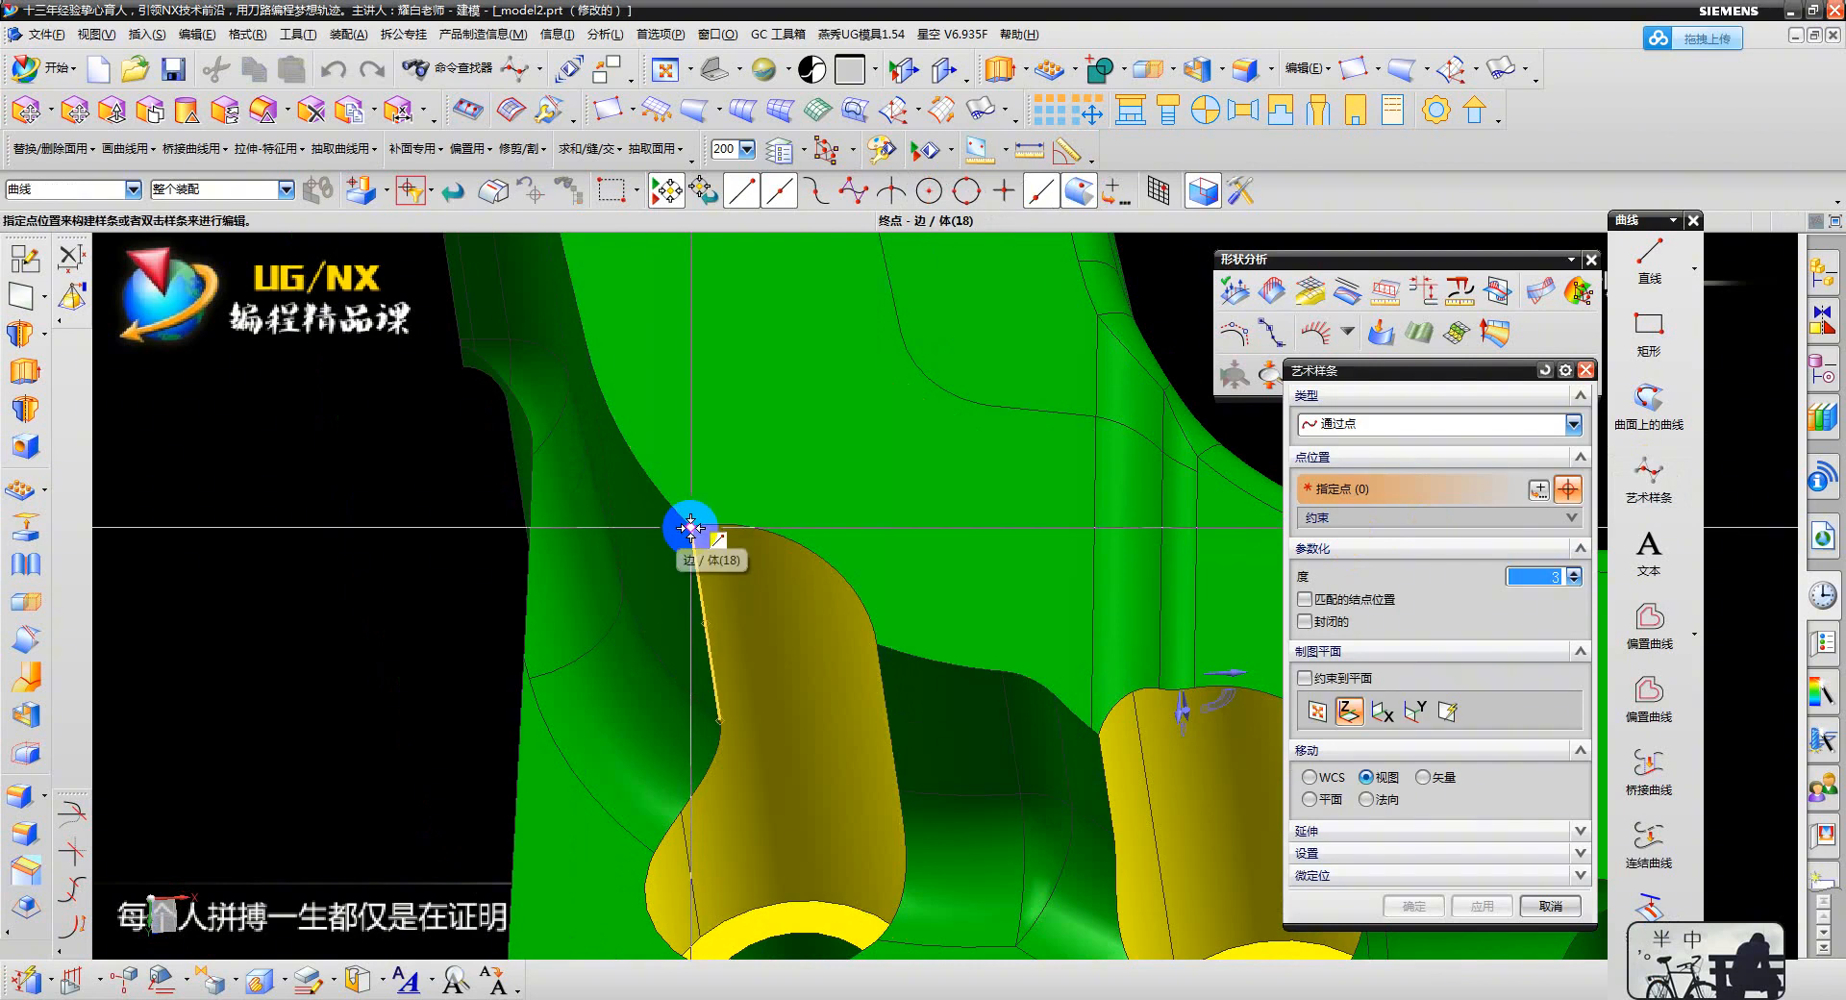
click(690, 528)
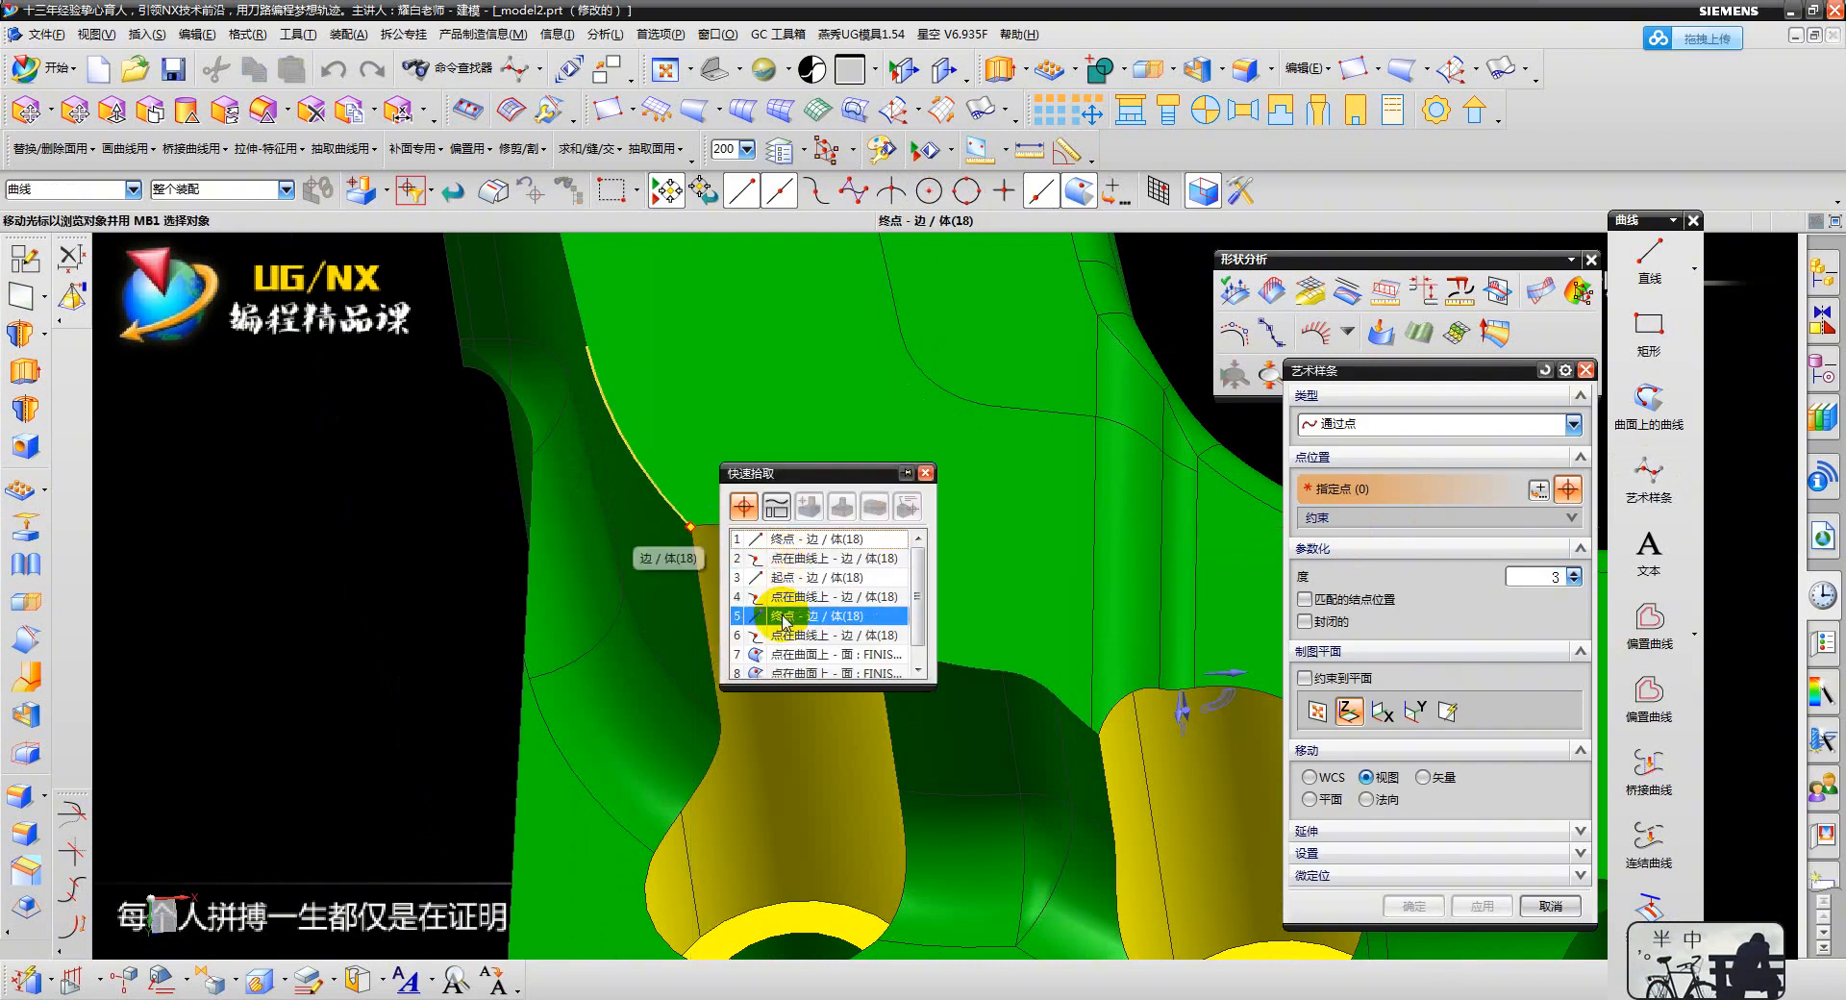
click(781, 577)
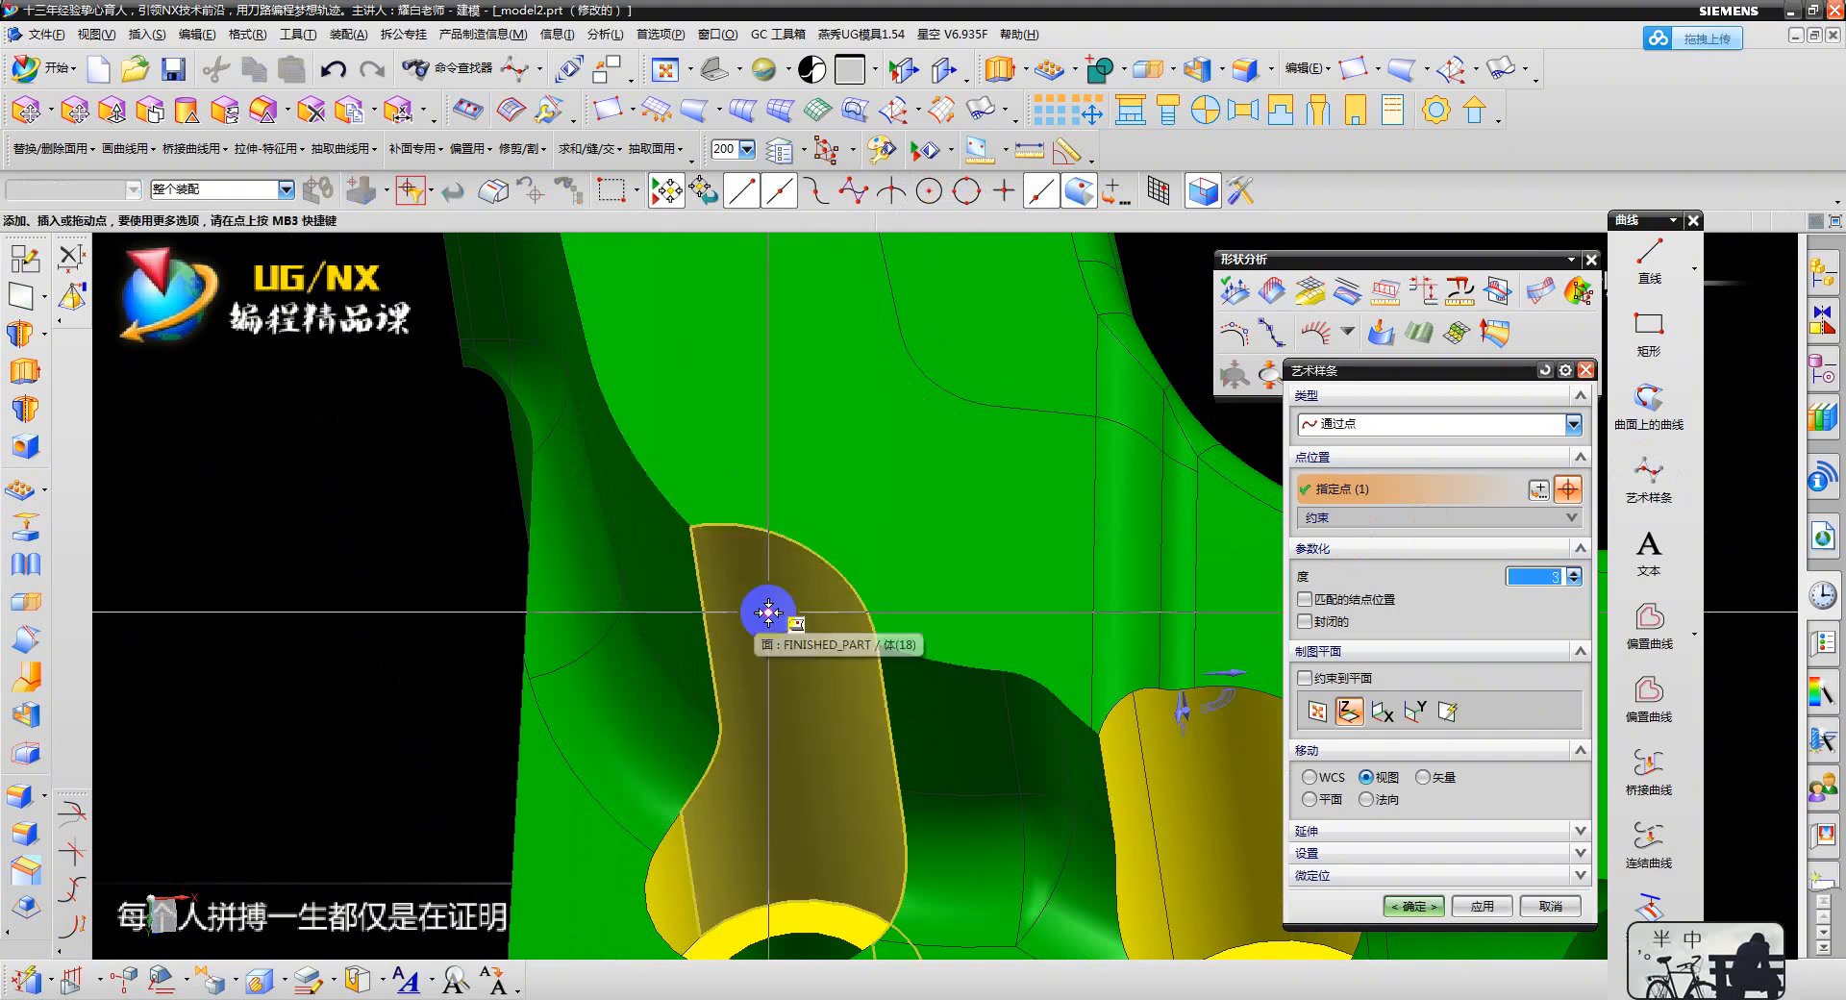
scroll(696, 548, down, 3)
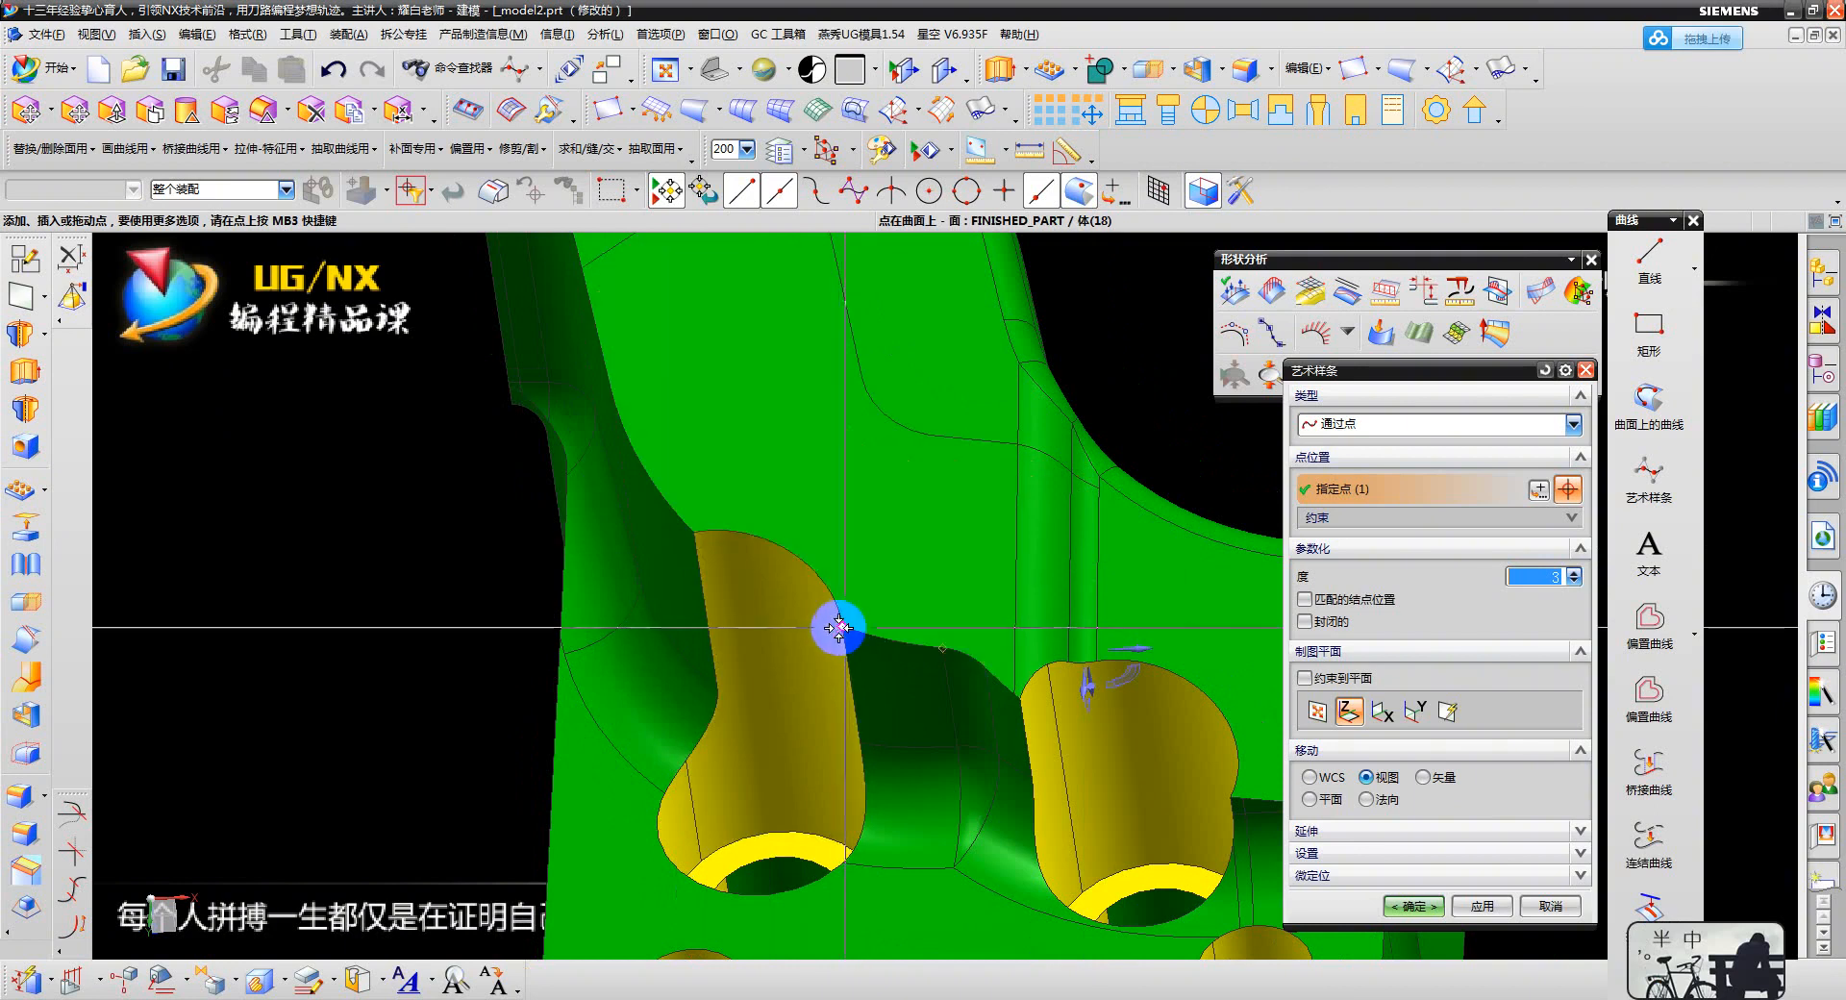
key(Escape)
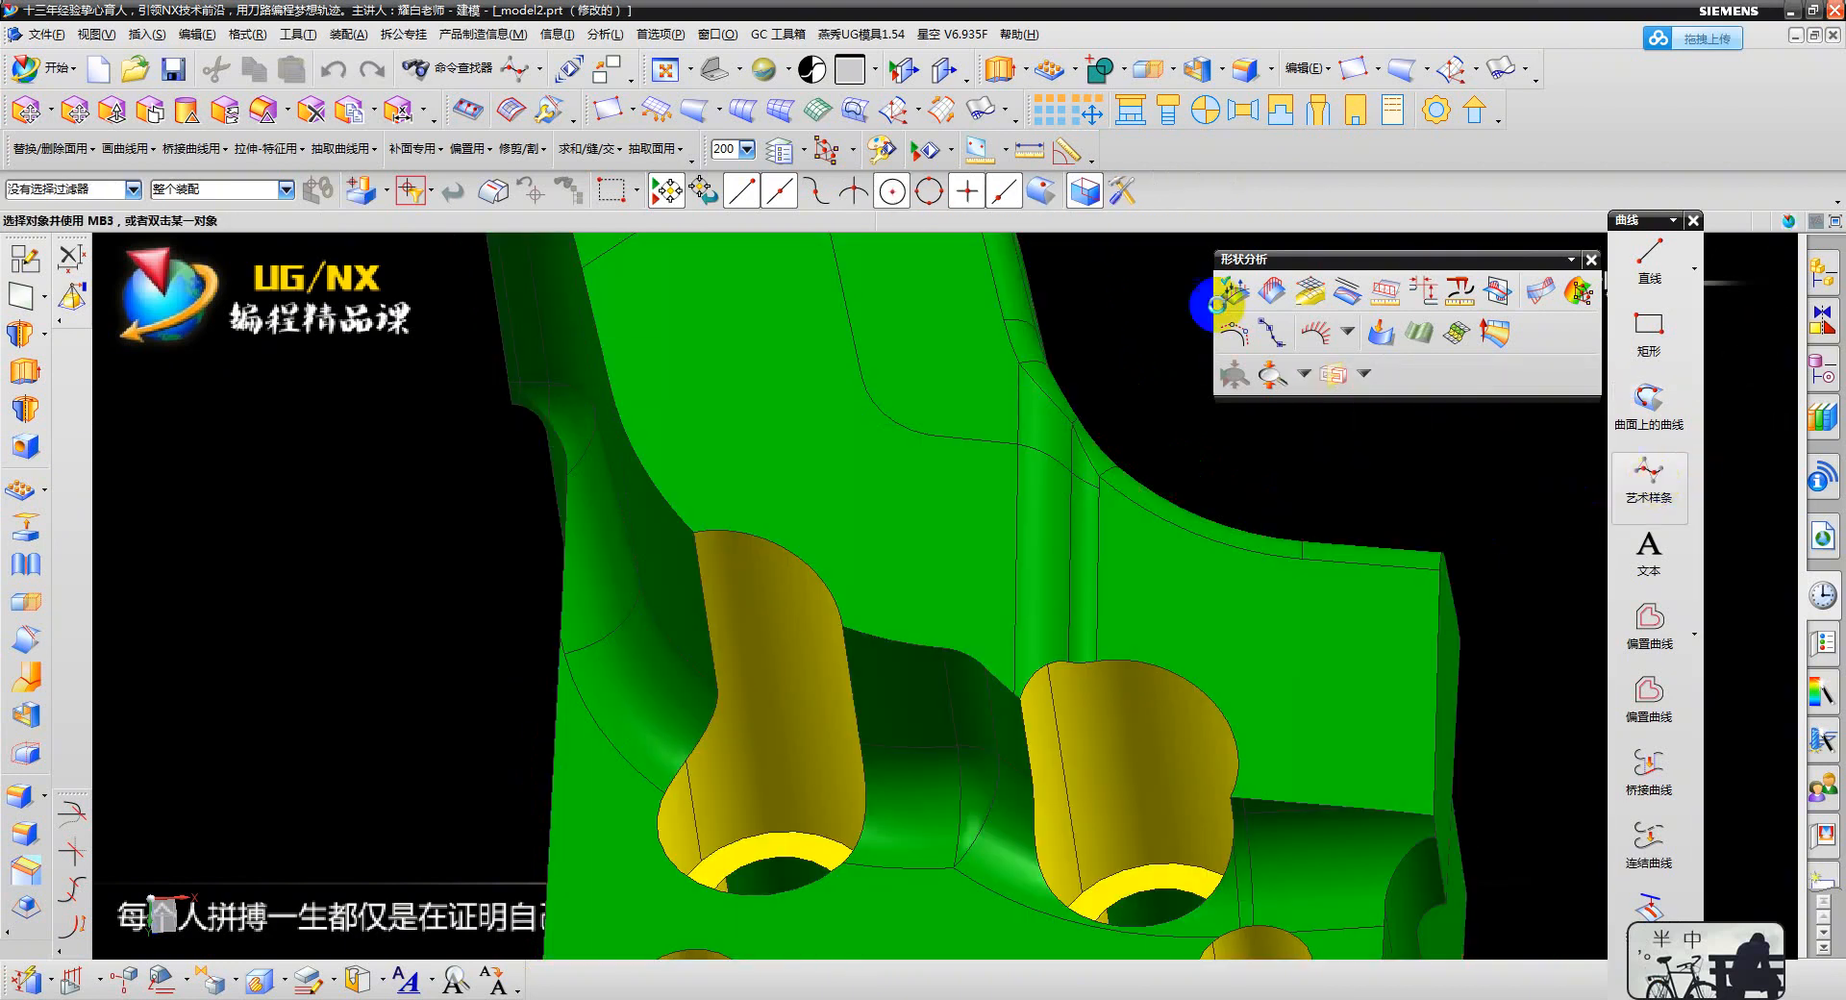
- Turn off point-on-face snapping for the Studio Spline and reset its settings to the defaults
click(1080, 192)
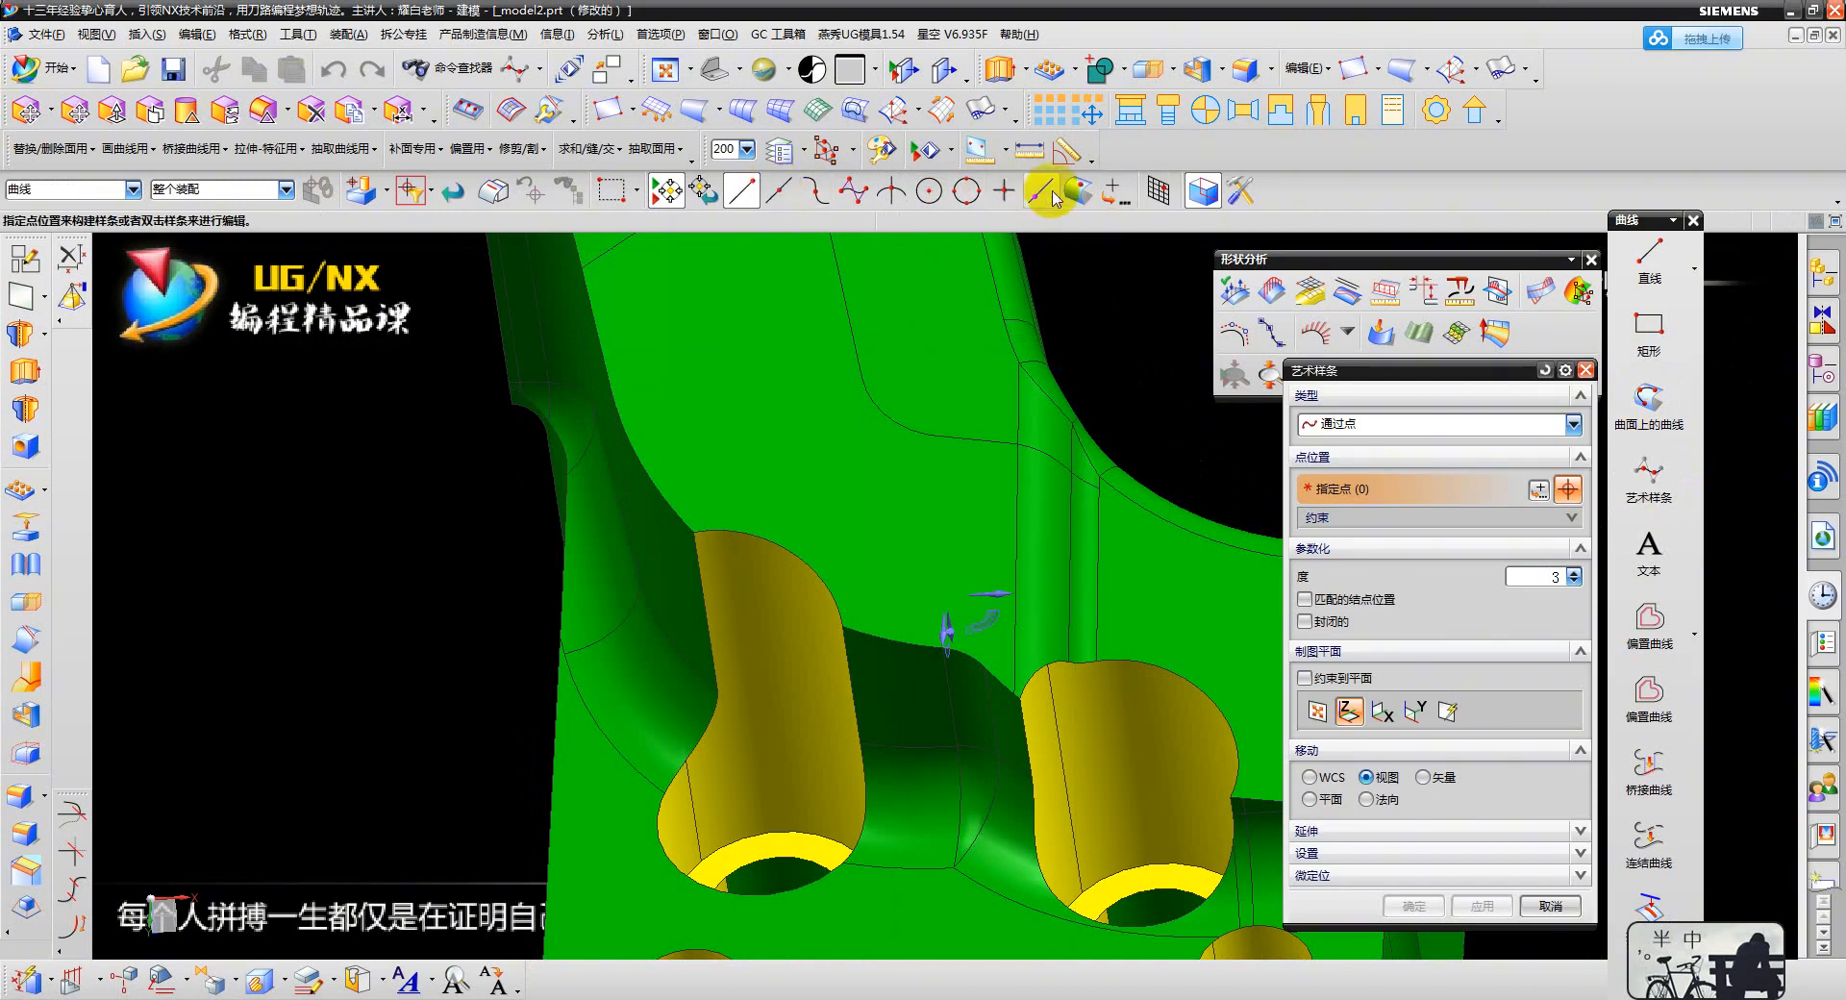
click(687, 529)
click(769, 543)
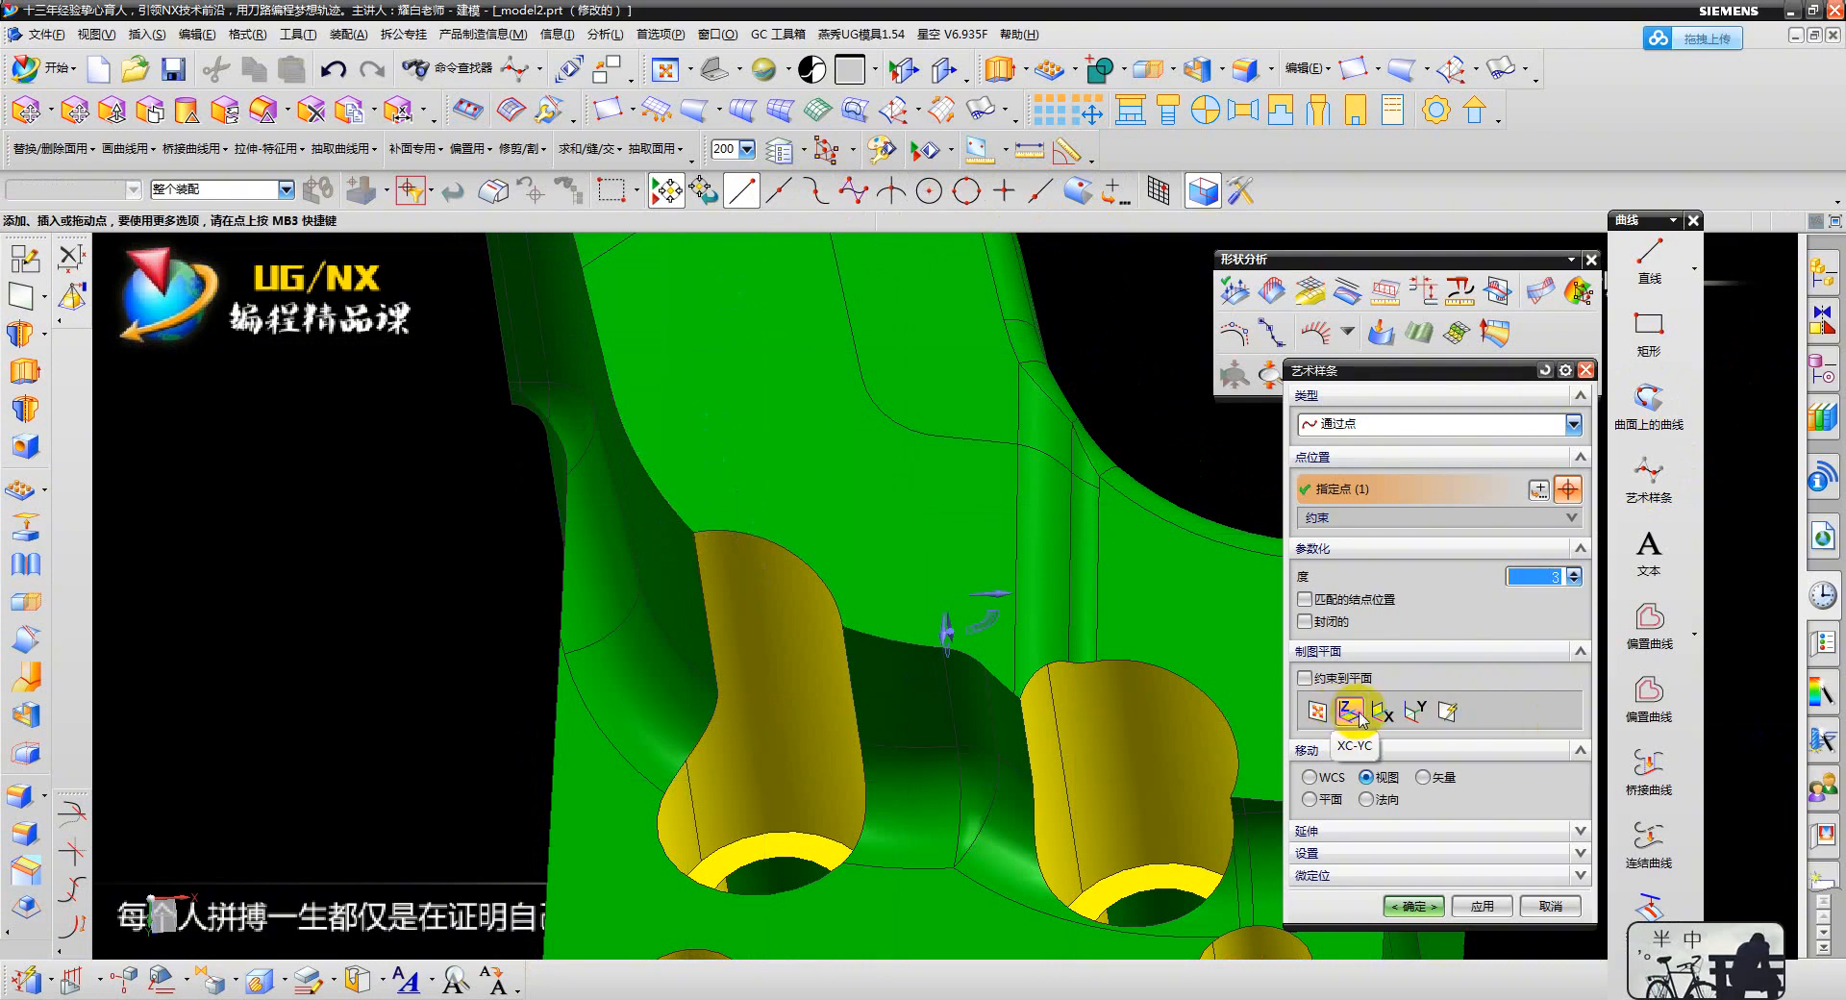
click(1543, 371)
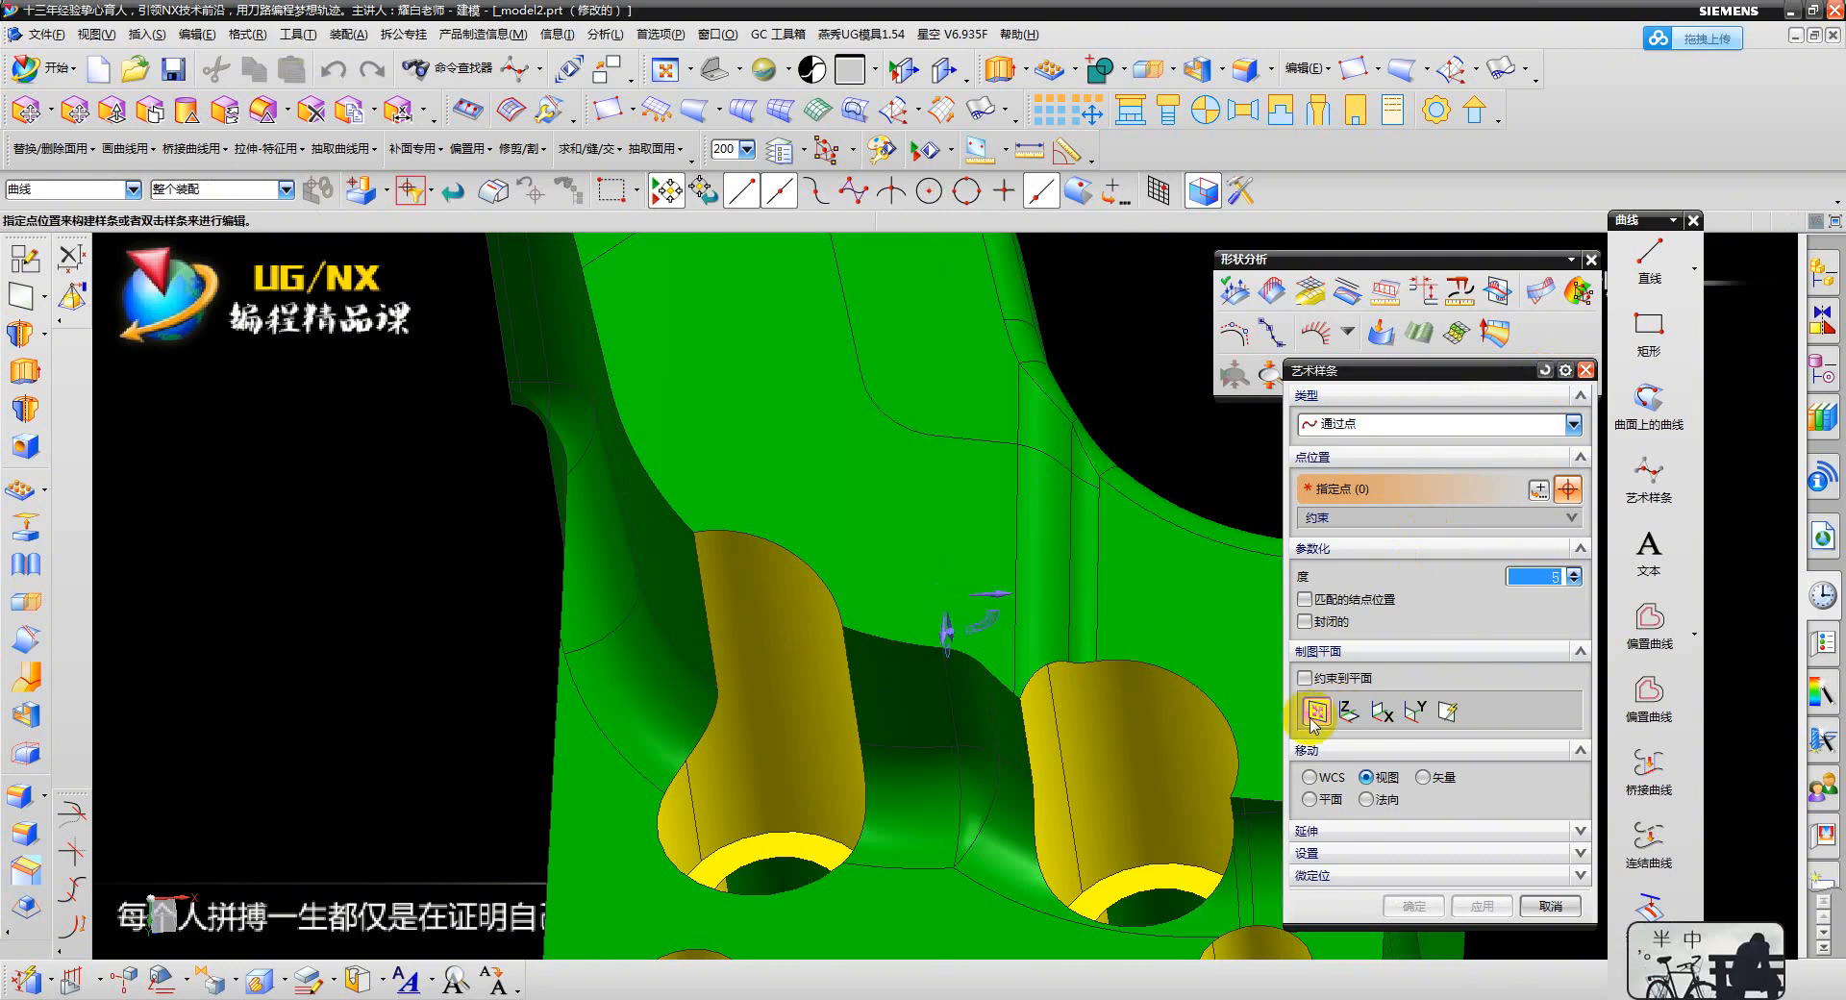
- Create a studio spline on the view plane between the top face's channel edges across the larger slotted hole, with G1 at both ends
click(713, 534)
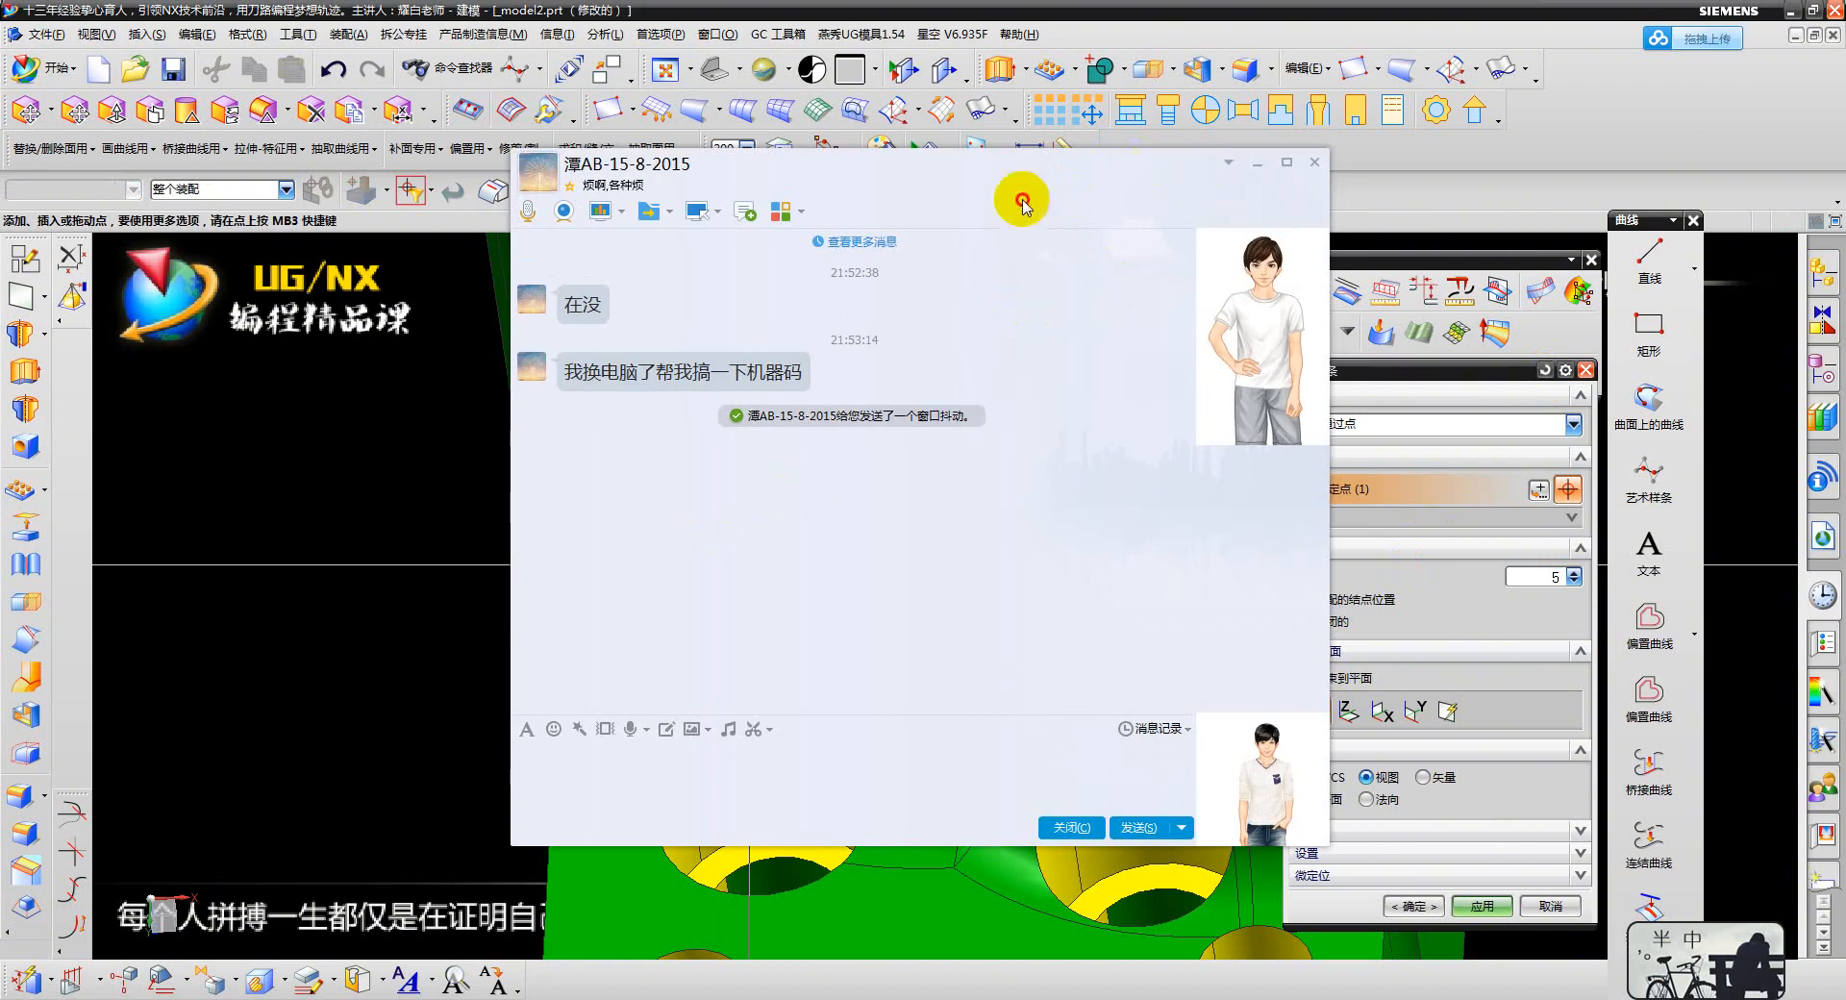
click(1093, 213)
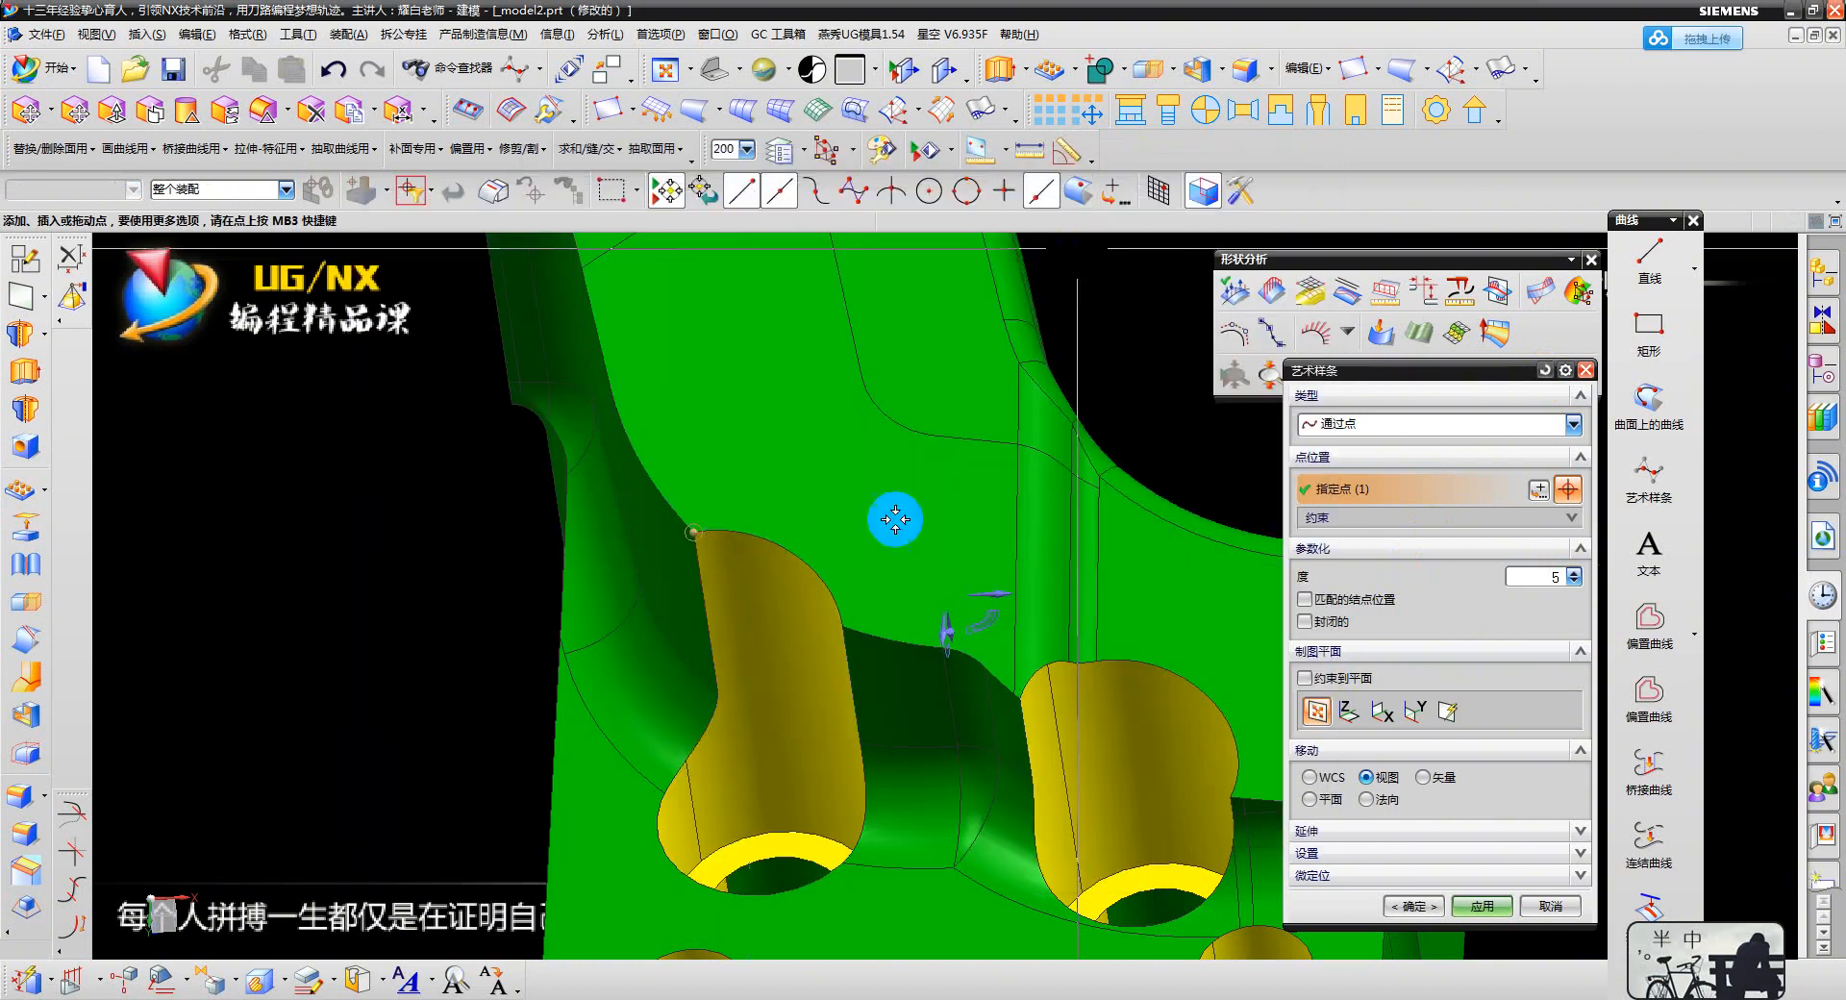
right_click(697, 532)
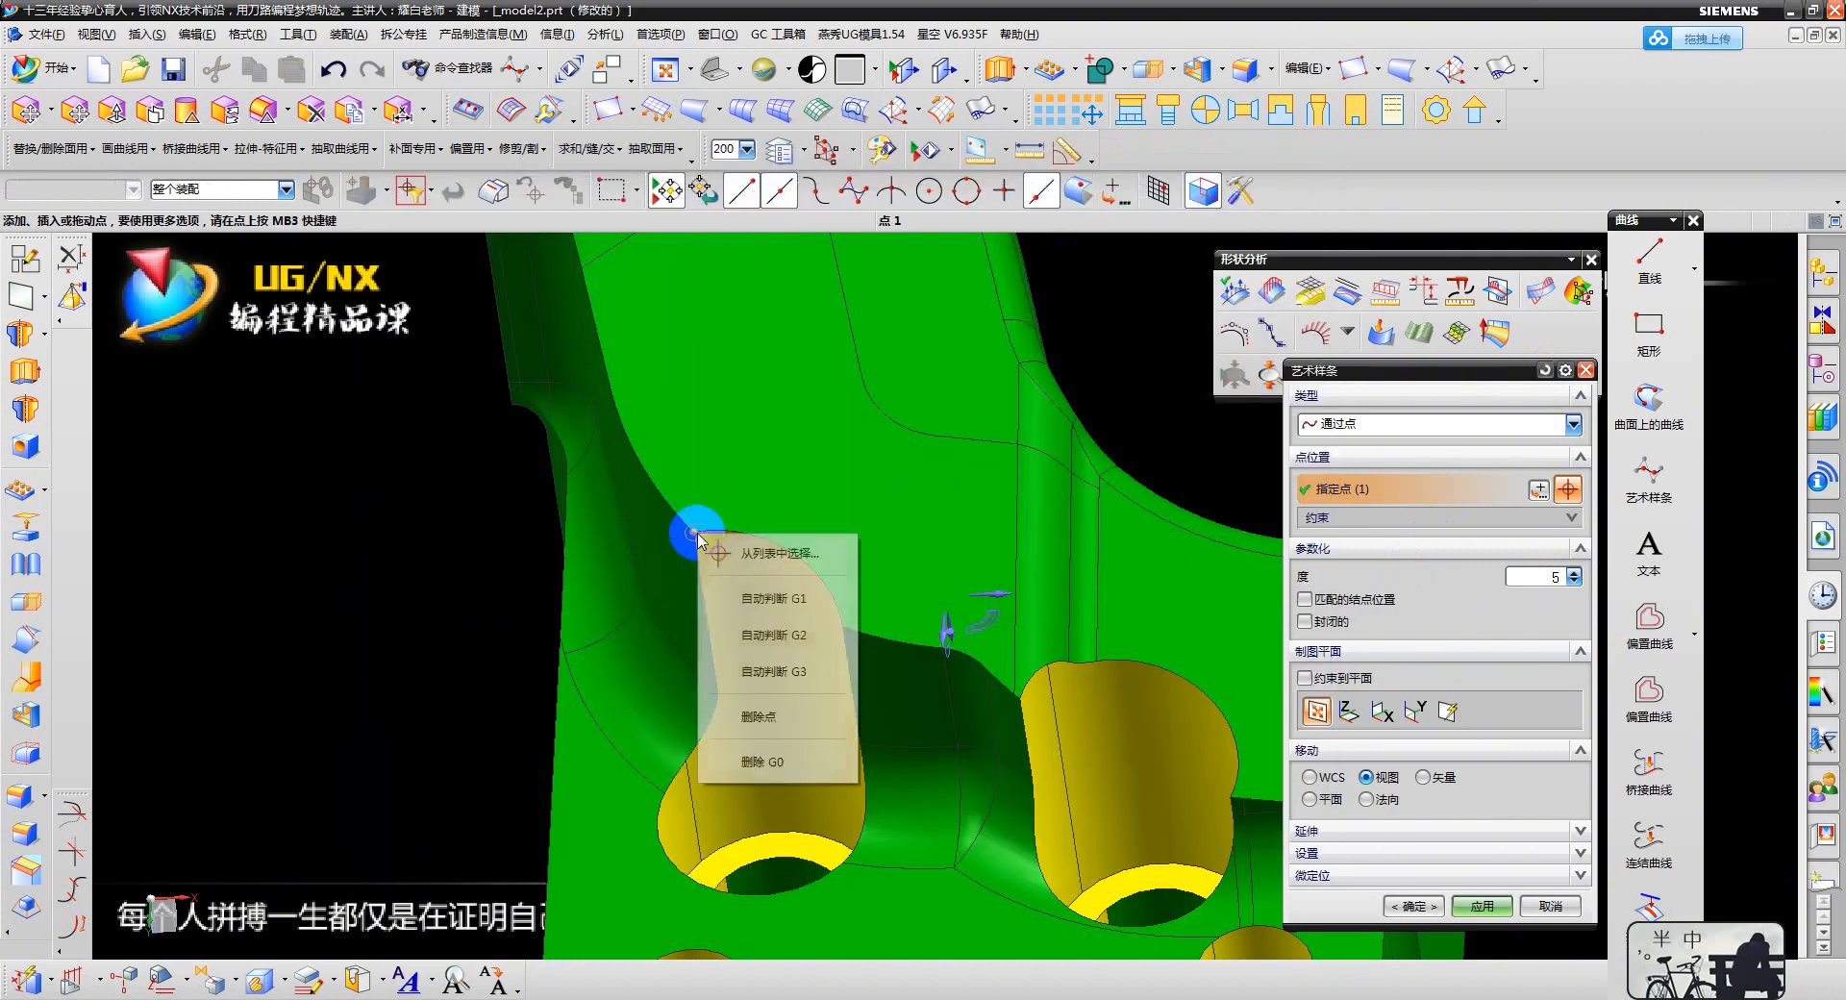
click(762, 601)
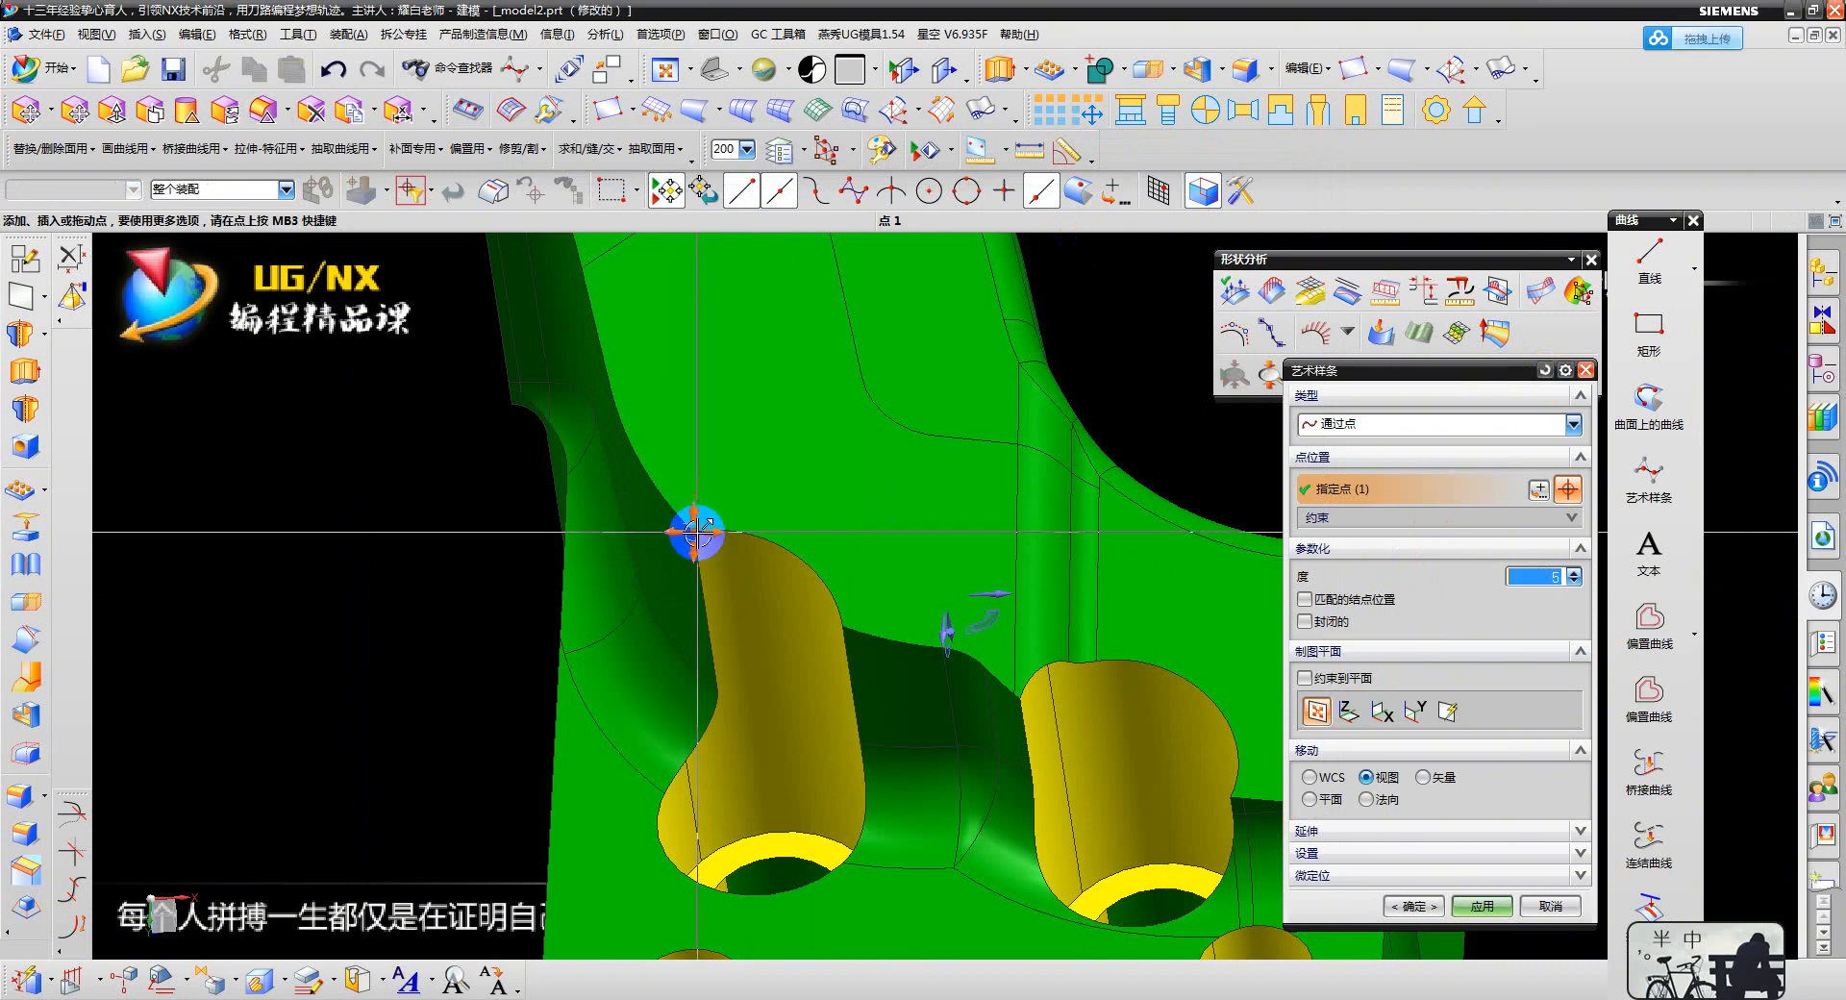
click(845, 626)
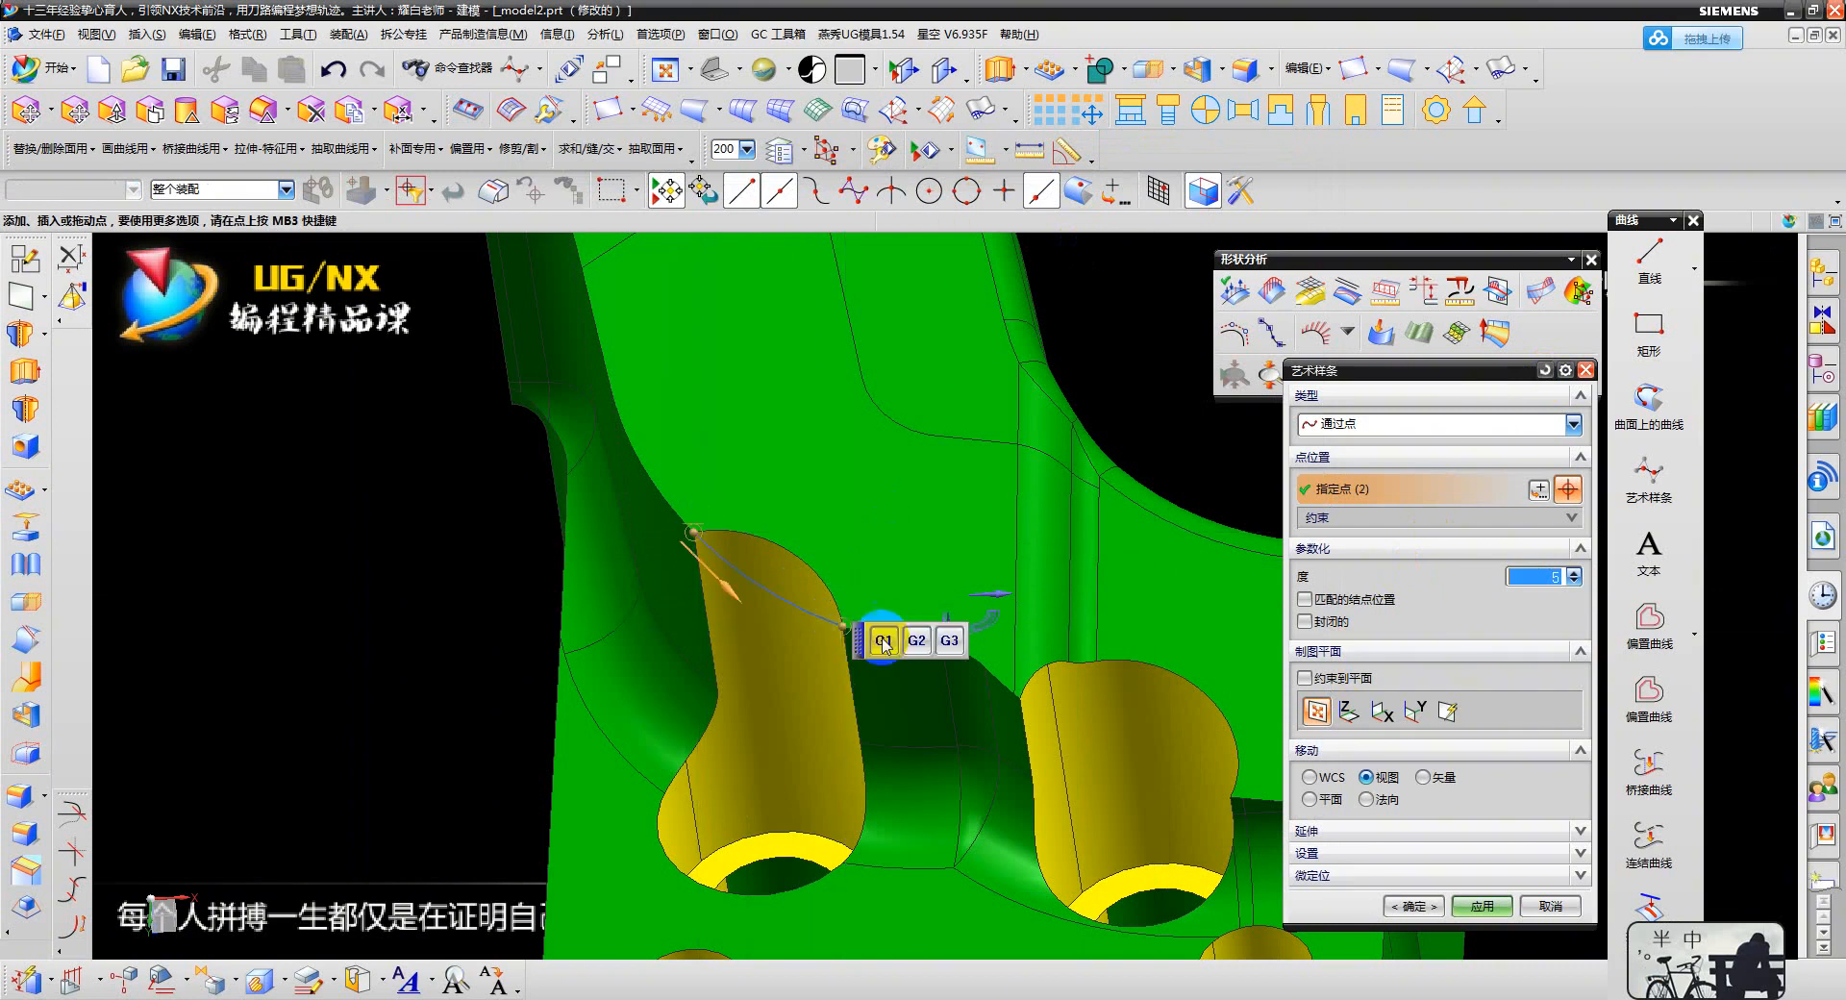
click(1413, 906)
scroll(759, 591, down, 3)
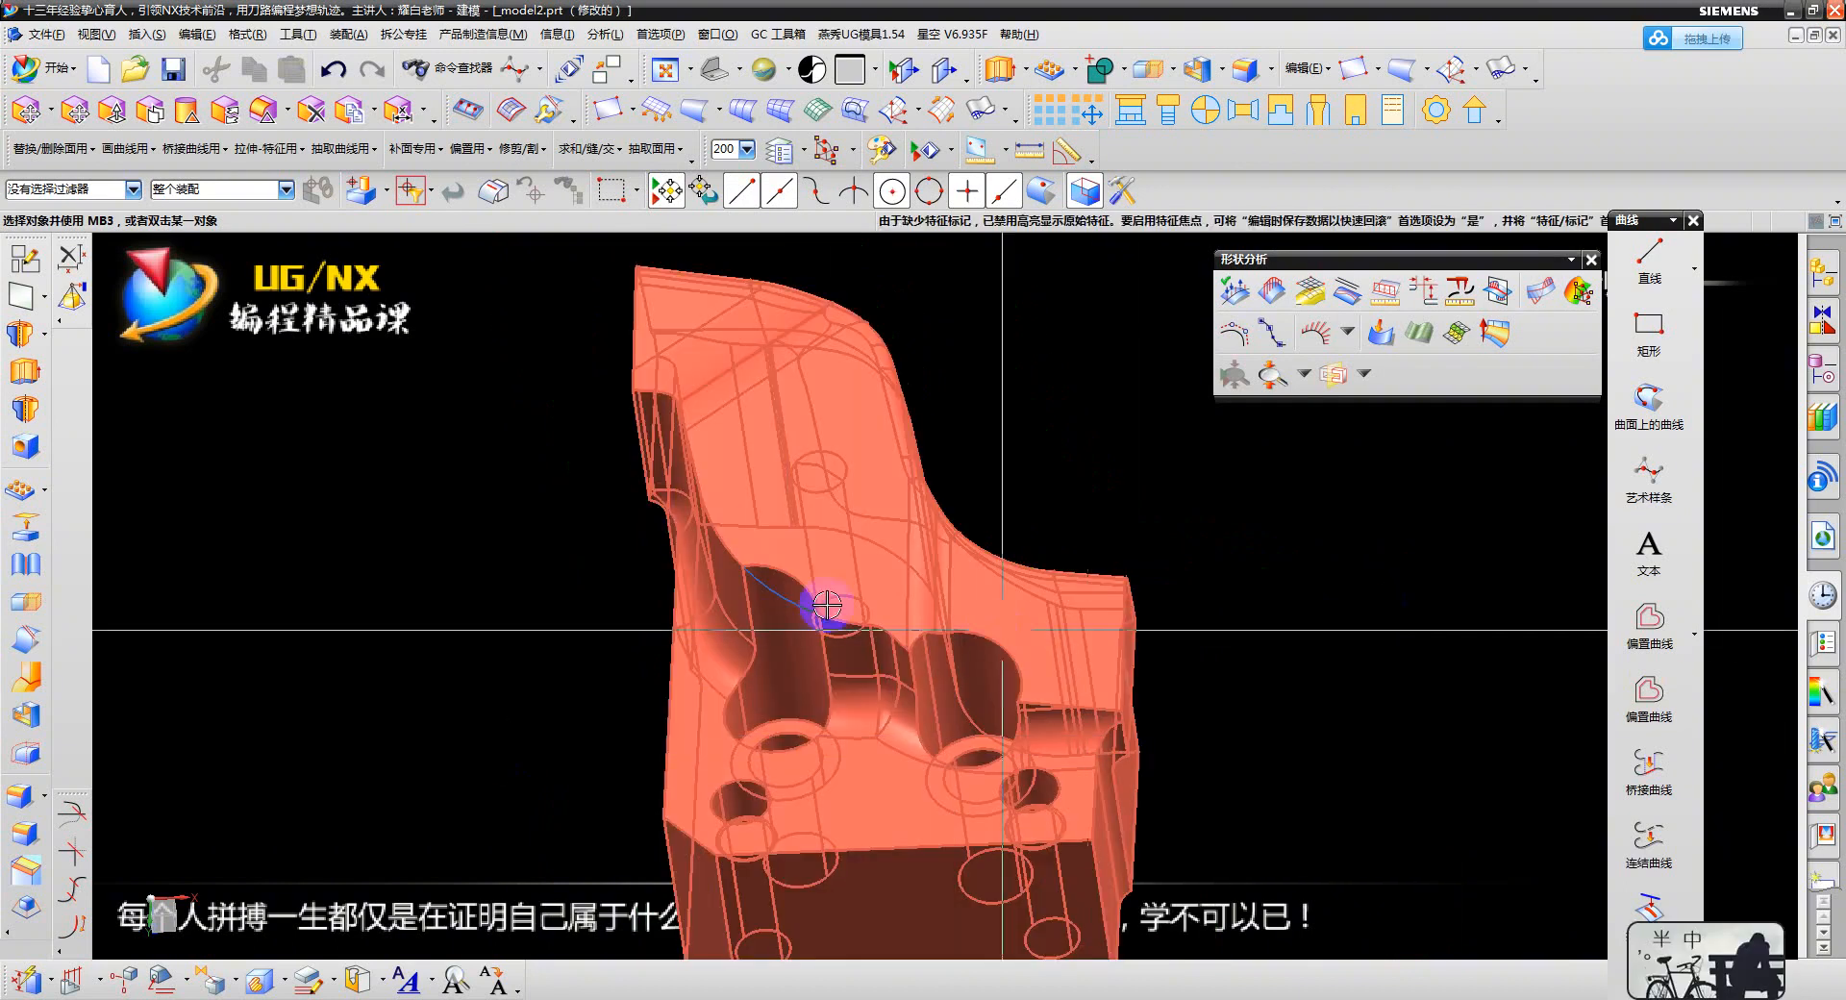
- Edit the studio spline across the larger slotted hole to remove the G1 constraint from both end points
scroll(827, 604, up, 5)
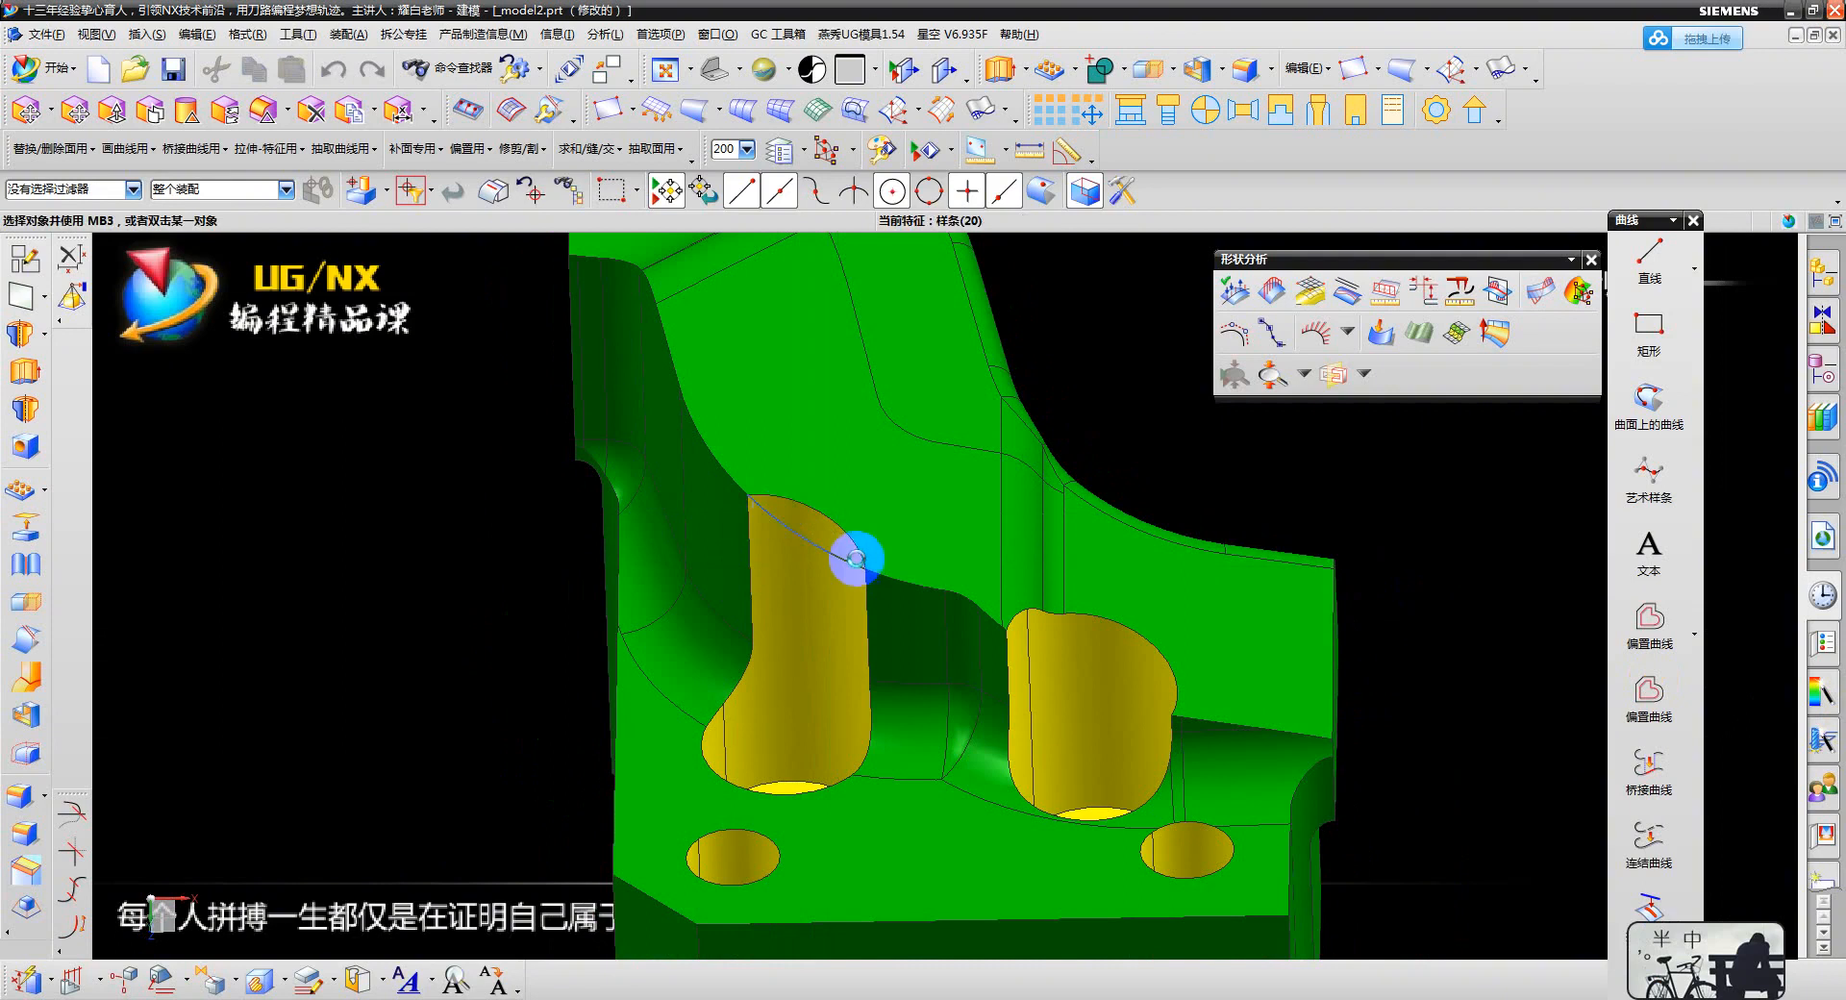
double_click(856, 557)
right_click(746, 495)
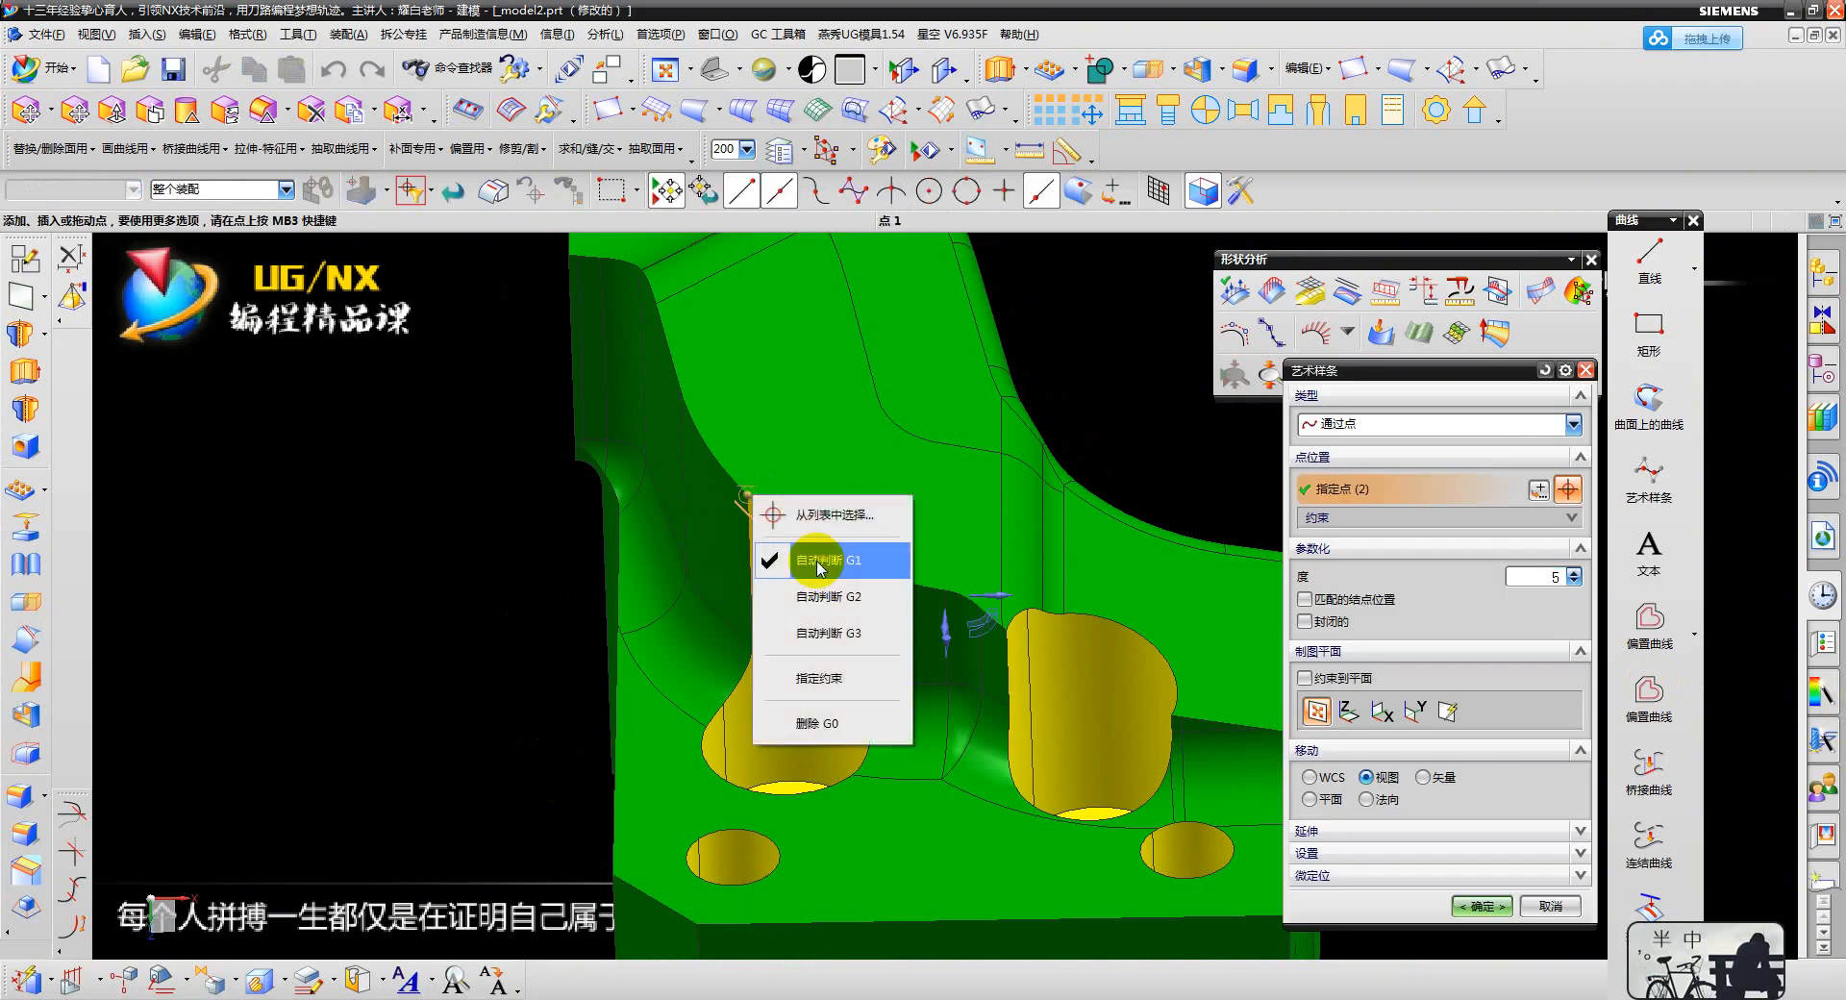
right_click(866, 570)
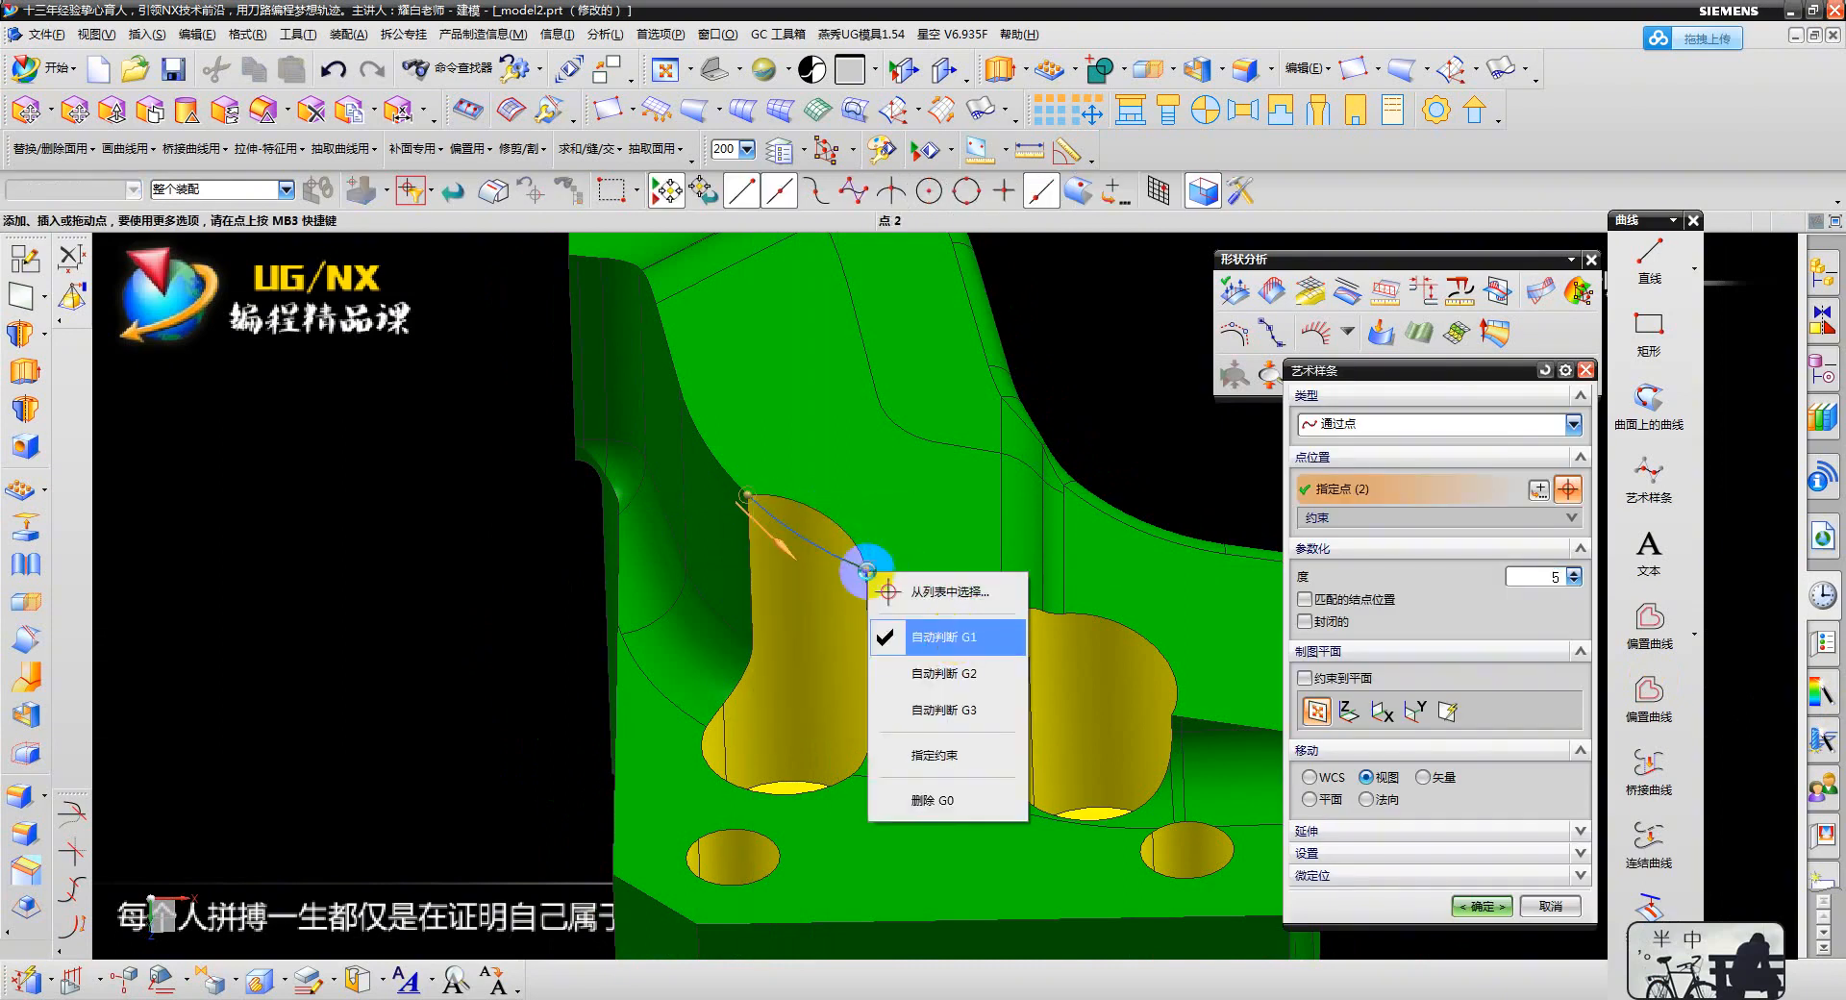
click(942, 637)
middle_click(890, 496)
- Reapply the inferred G1 constraint to both end points of the studio spline and accept the edit
scroll(810, 528, up, 2)
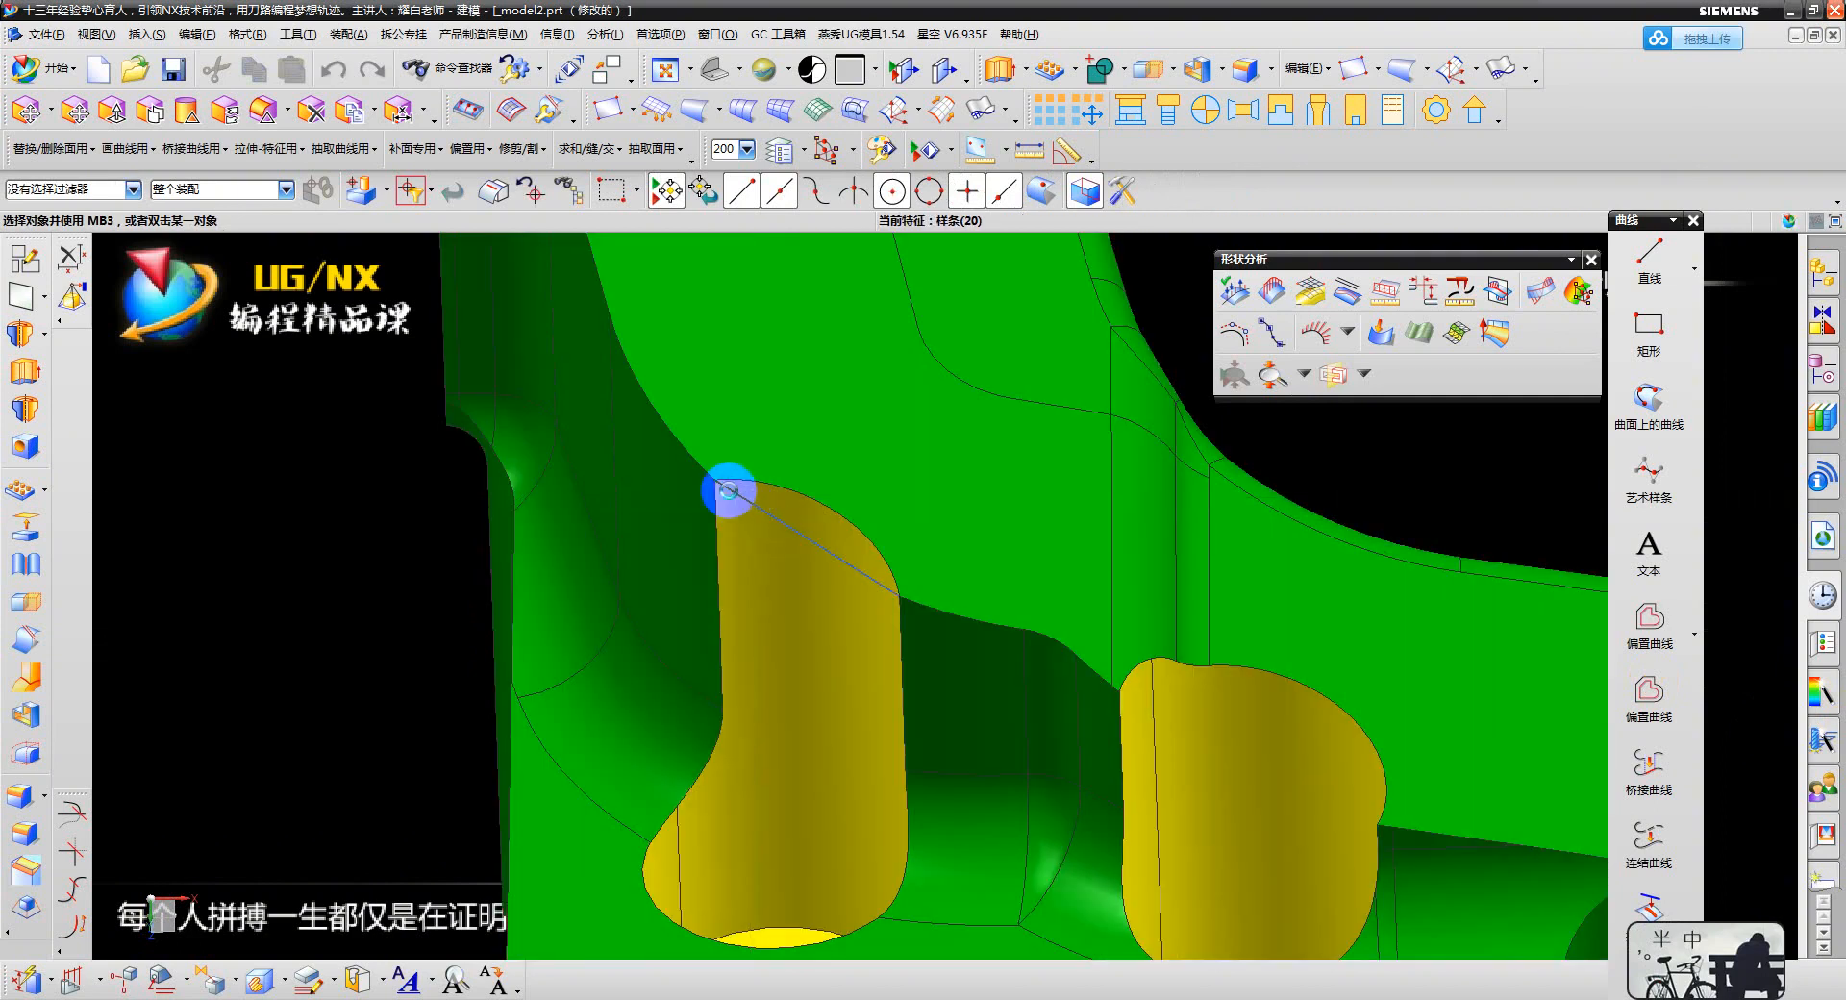
double_click(728, 491)
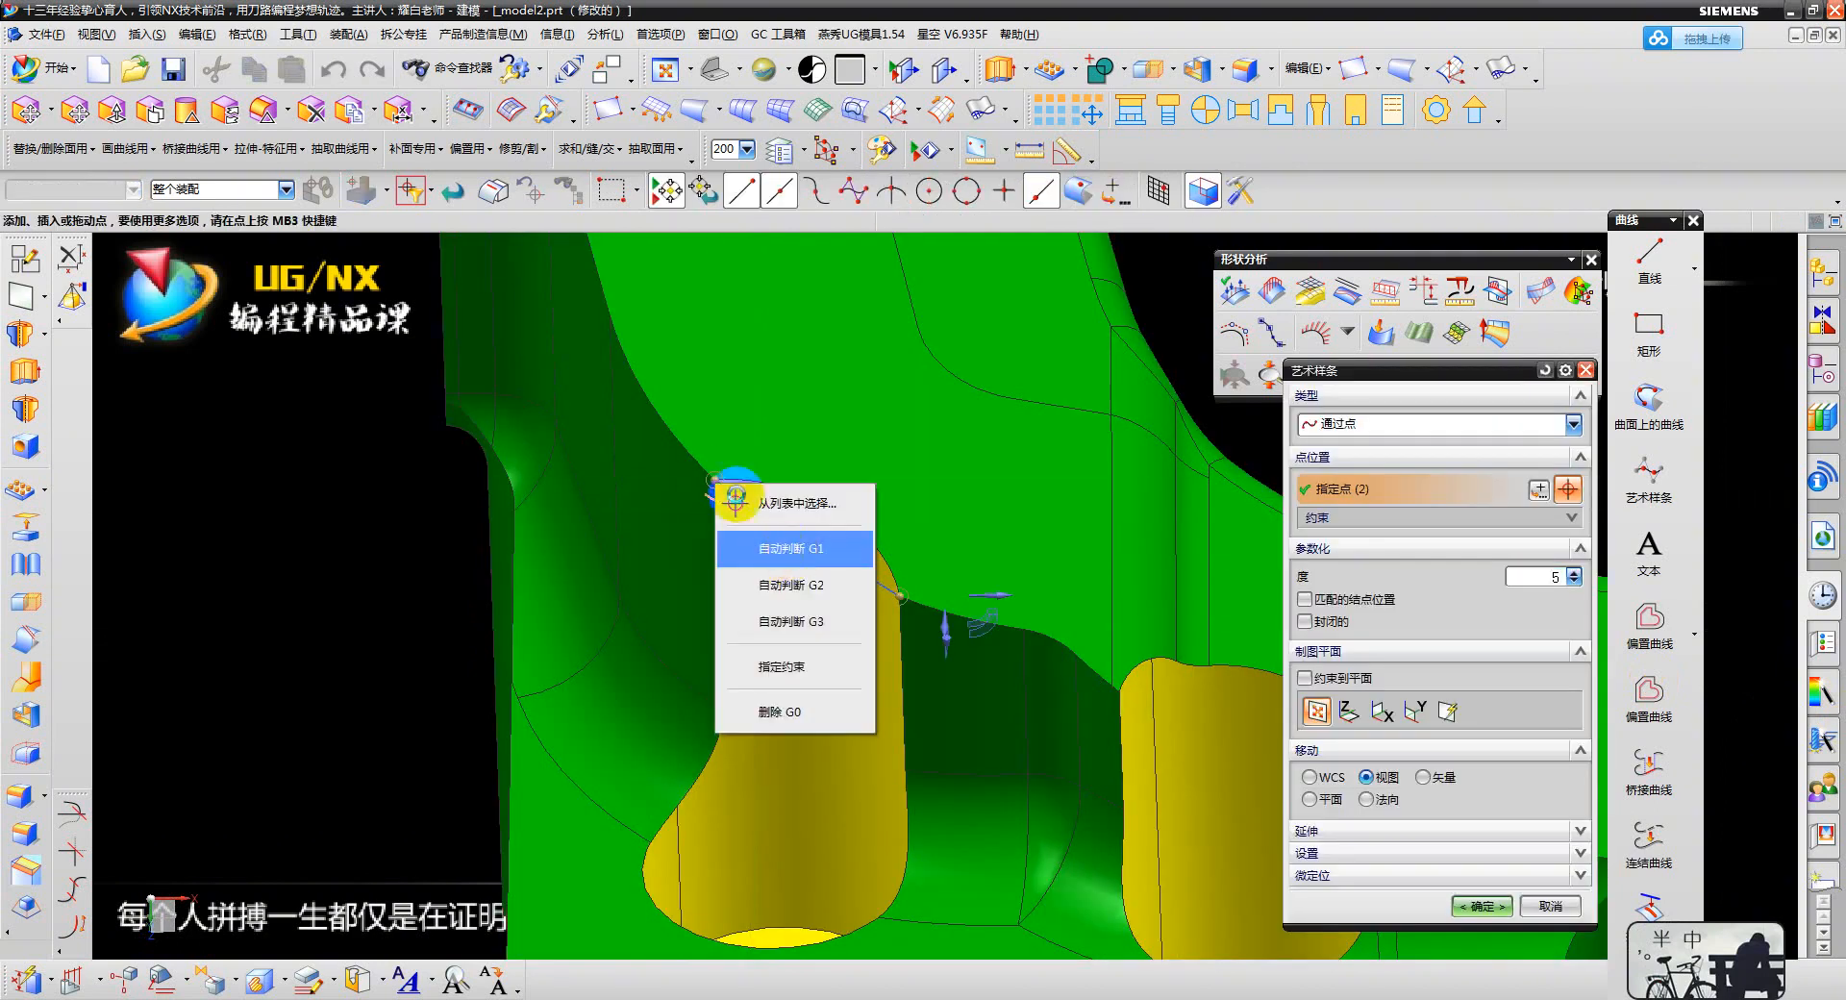
right_click(907, 591)
click(957, 658)
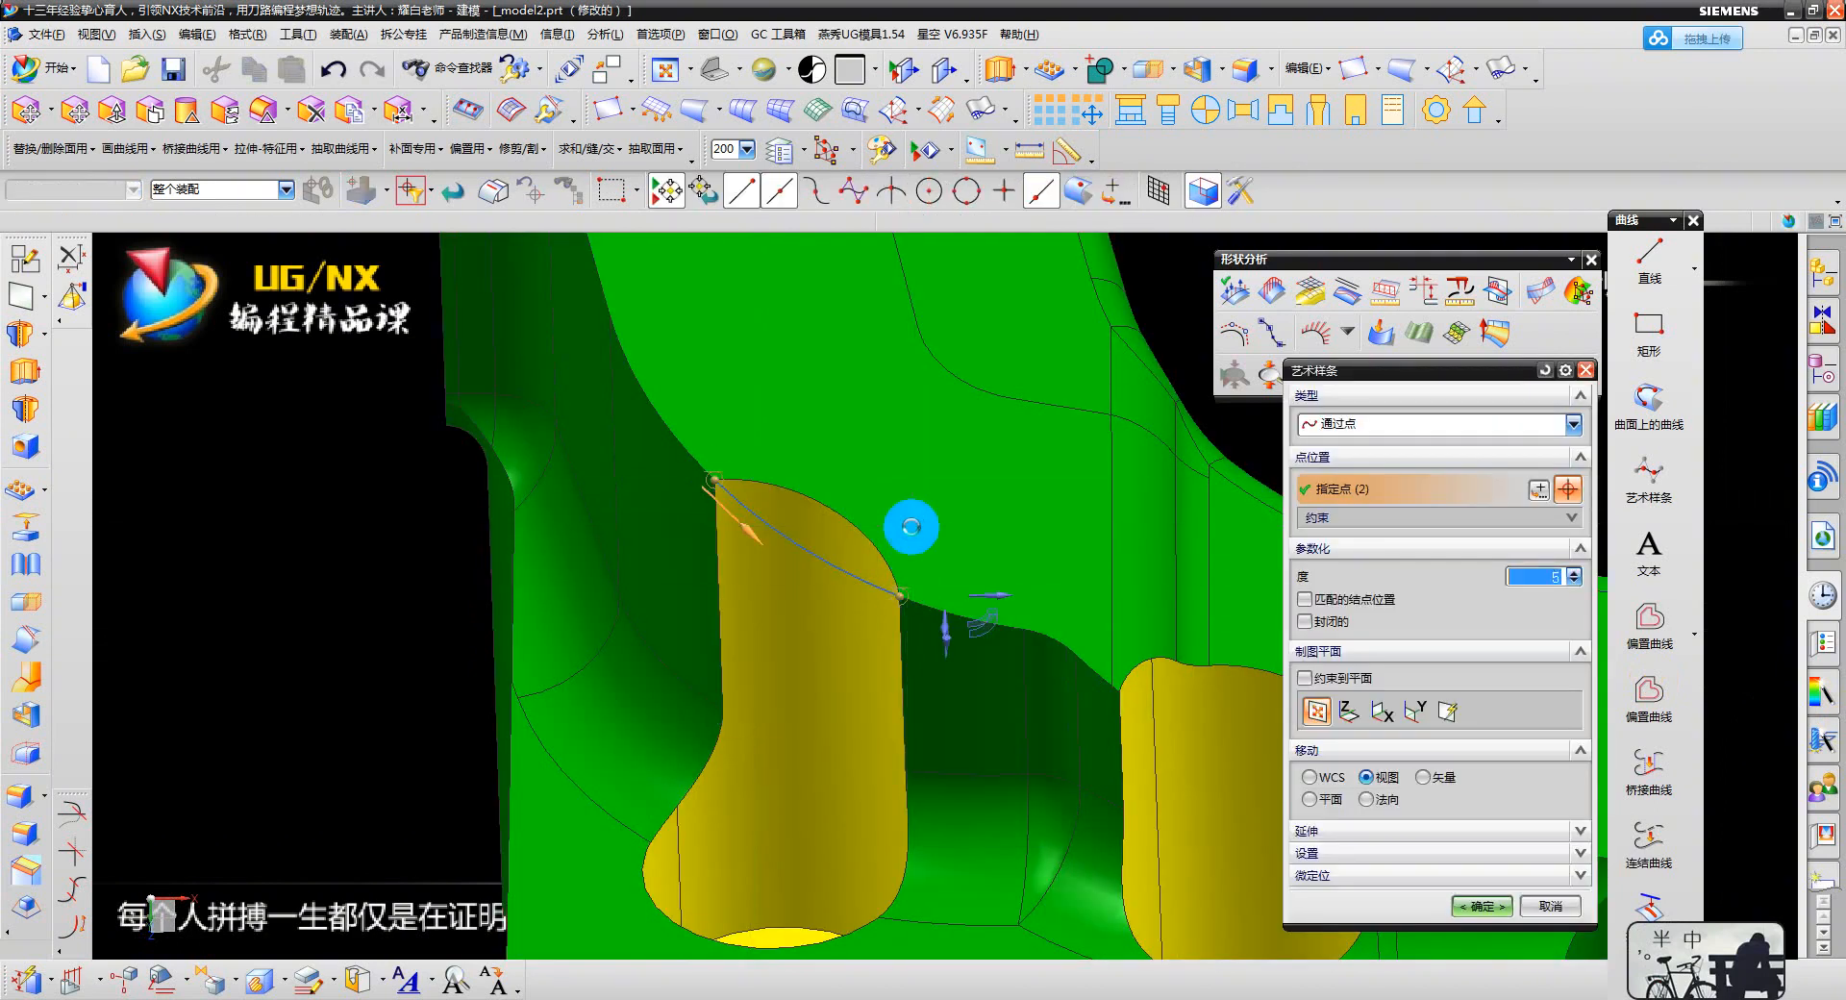
middle_click(911, 527)
scroll(863, 528, down, 6)
middle_drag(878, 548, 896, 590)
scroll(898, 589, up, 3)
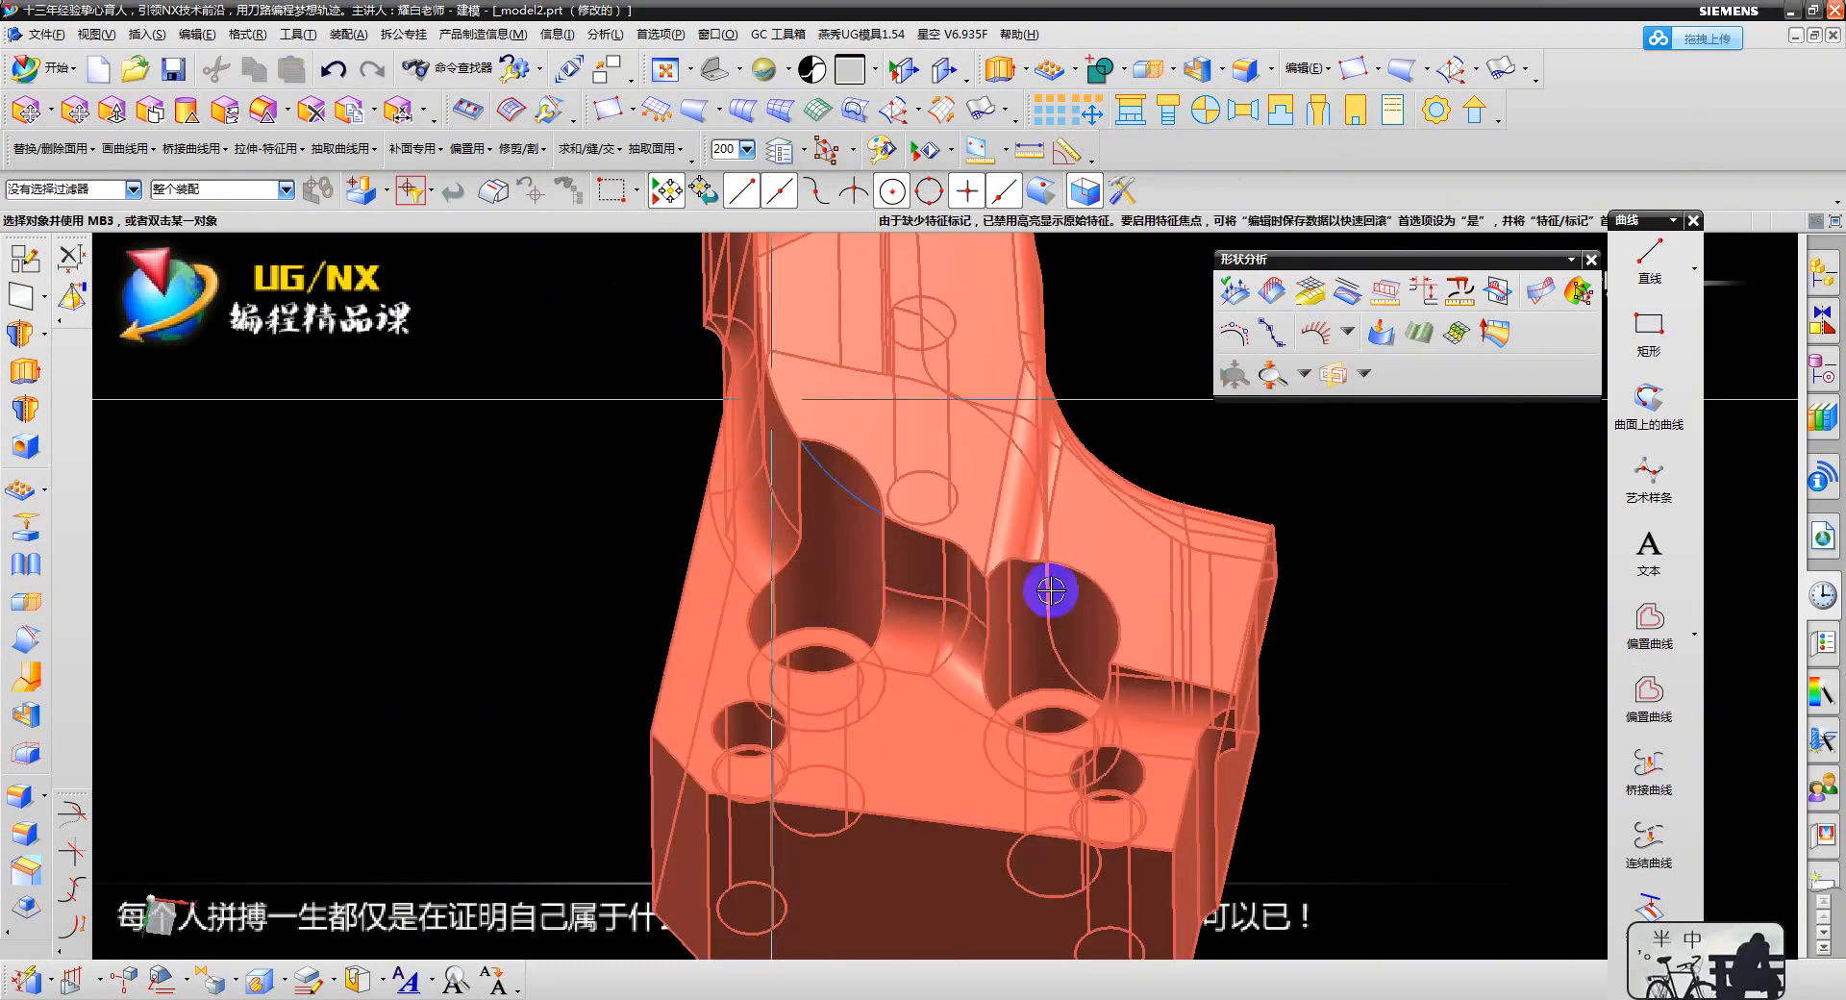
- Add a second studio spline across the larger slotted hole, joining the edges of the flat face with the small holes, with G1 at both ends
click(1653, 485)
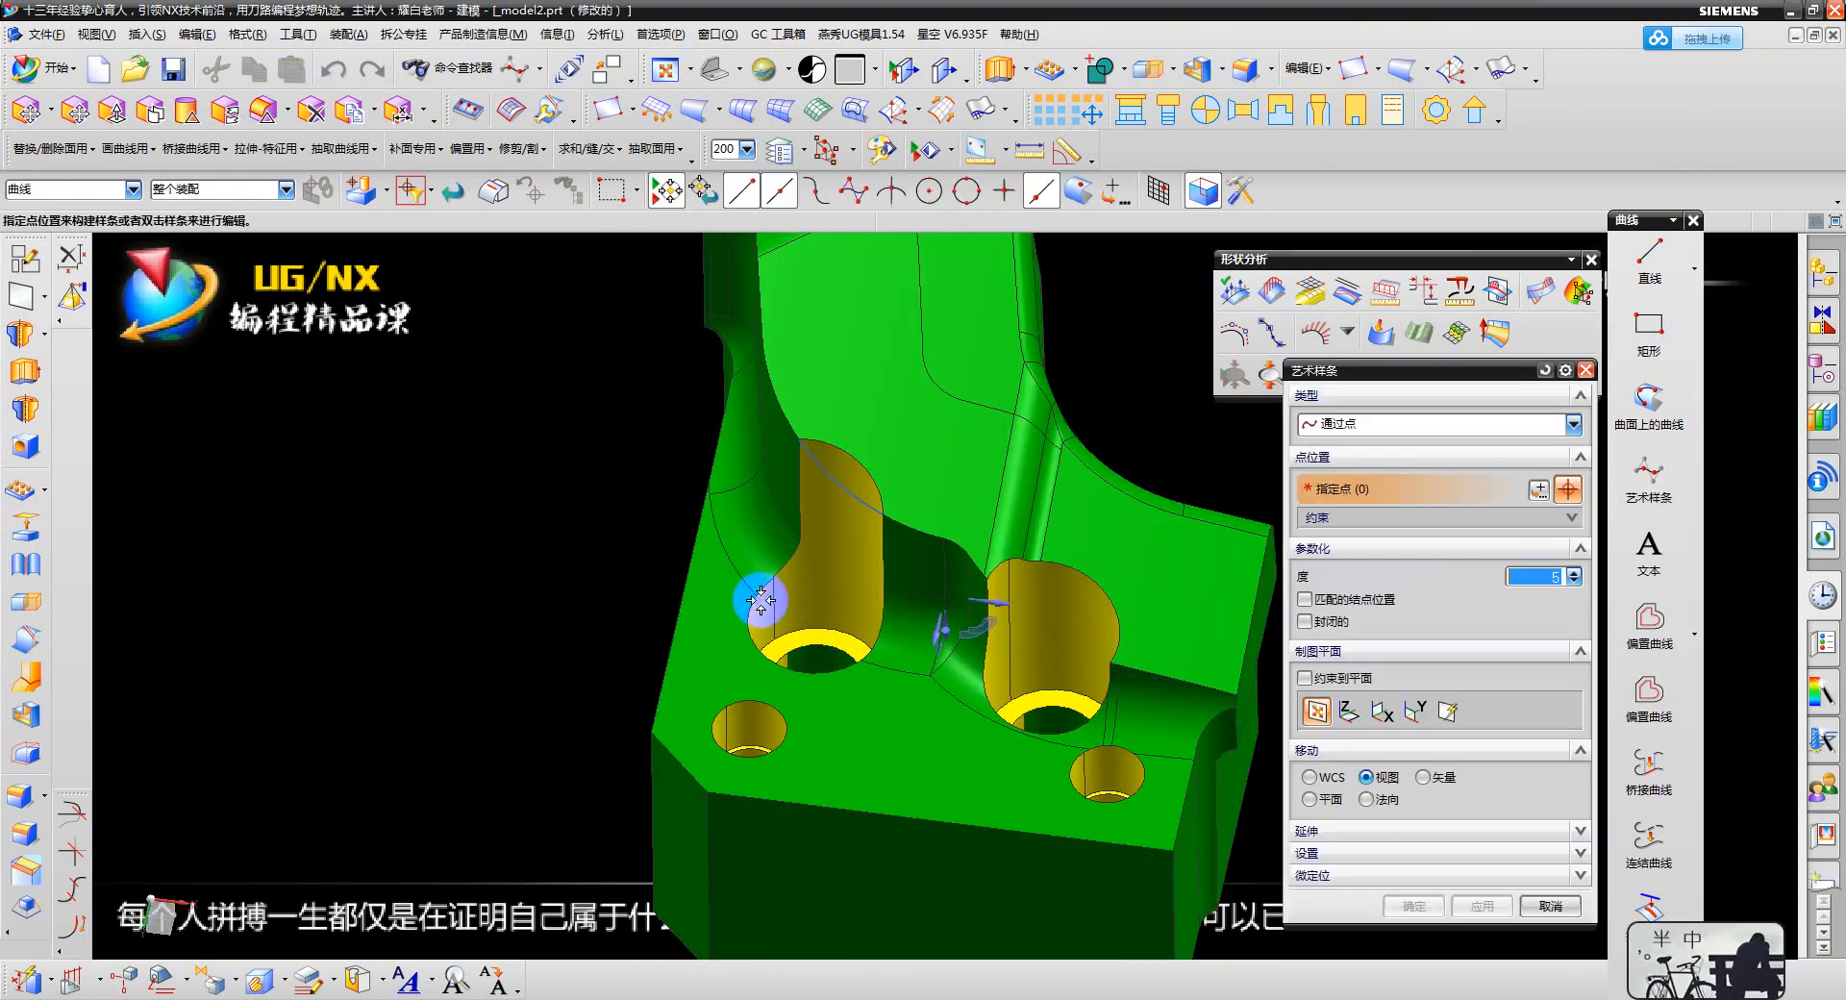
click(829, 627)
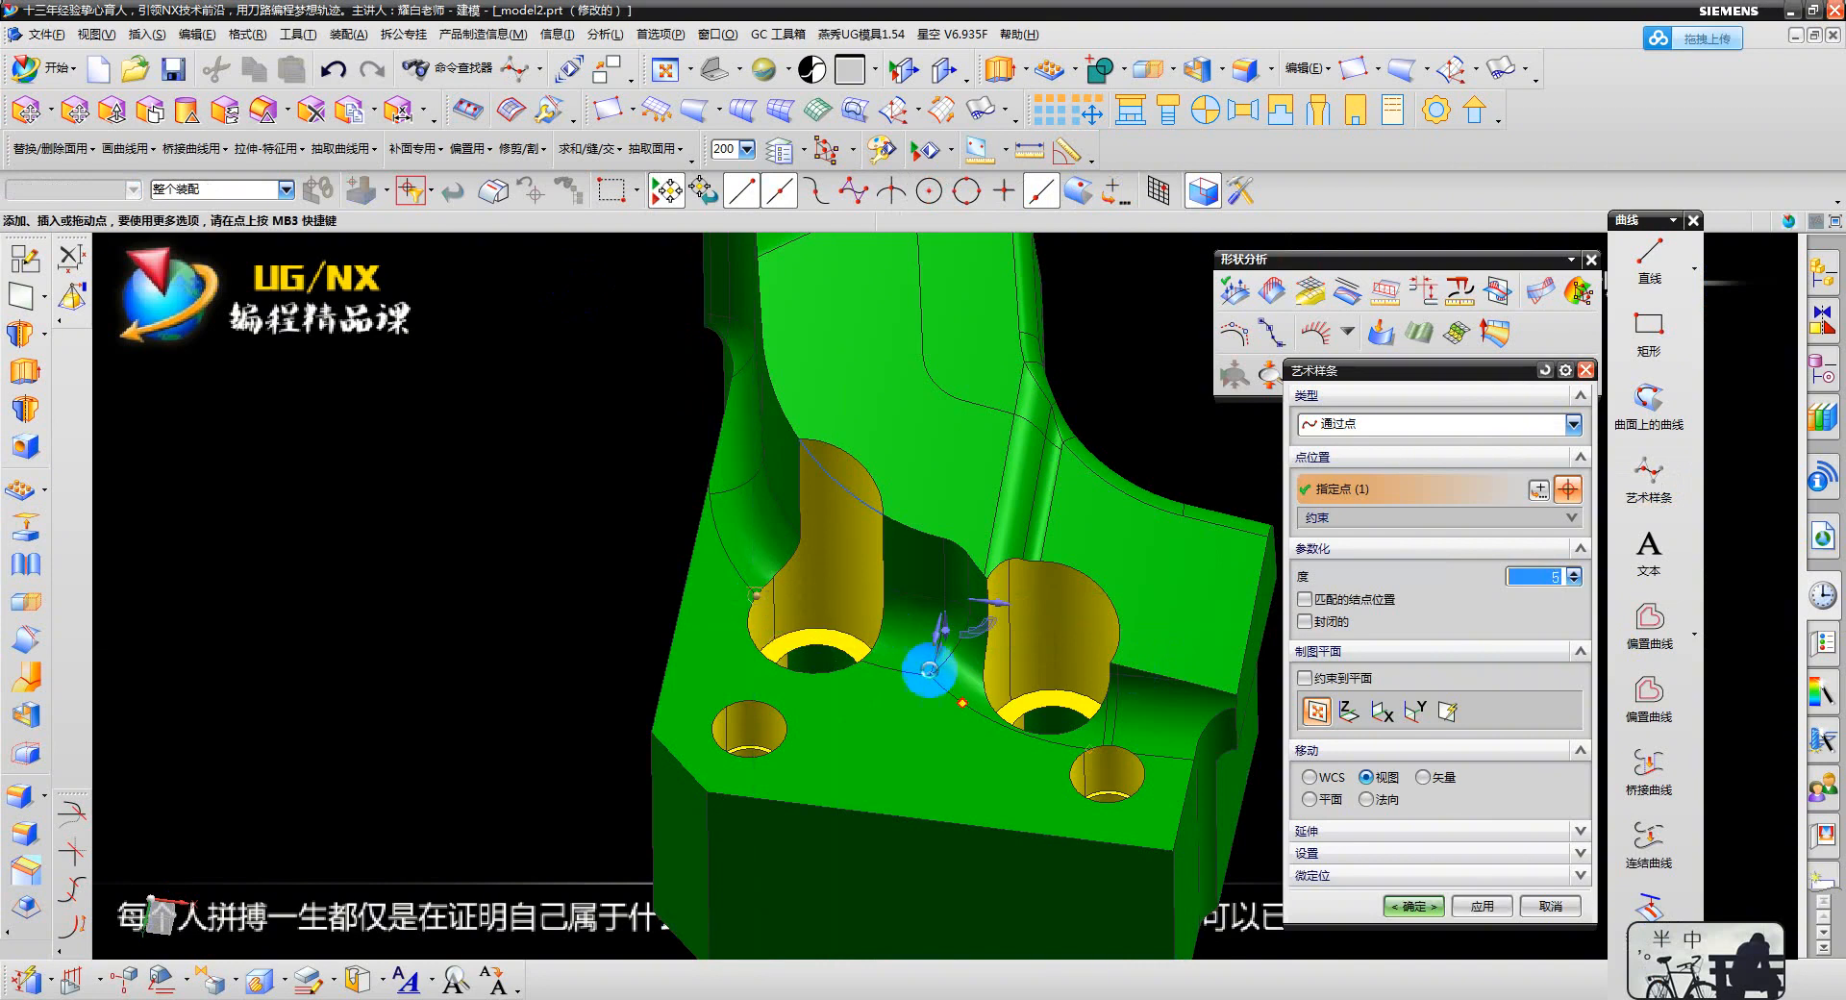
scroll(860, 653, up, 3)
click(866, 669)
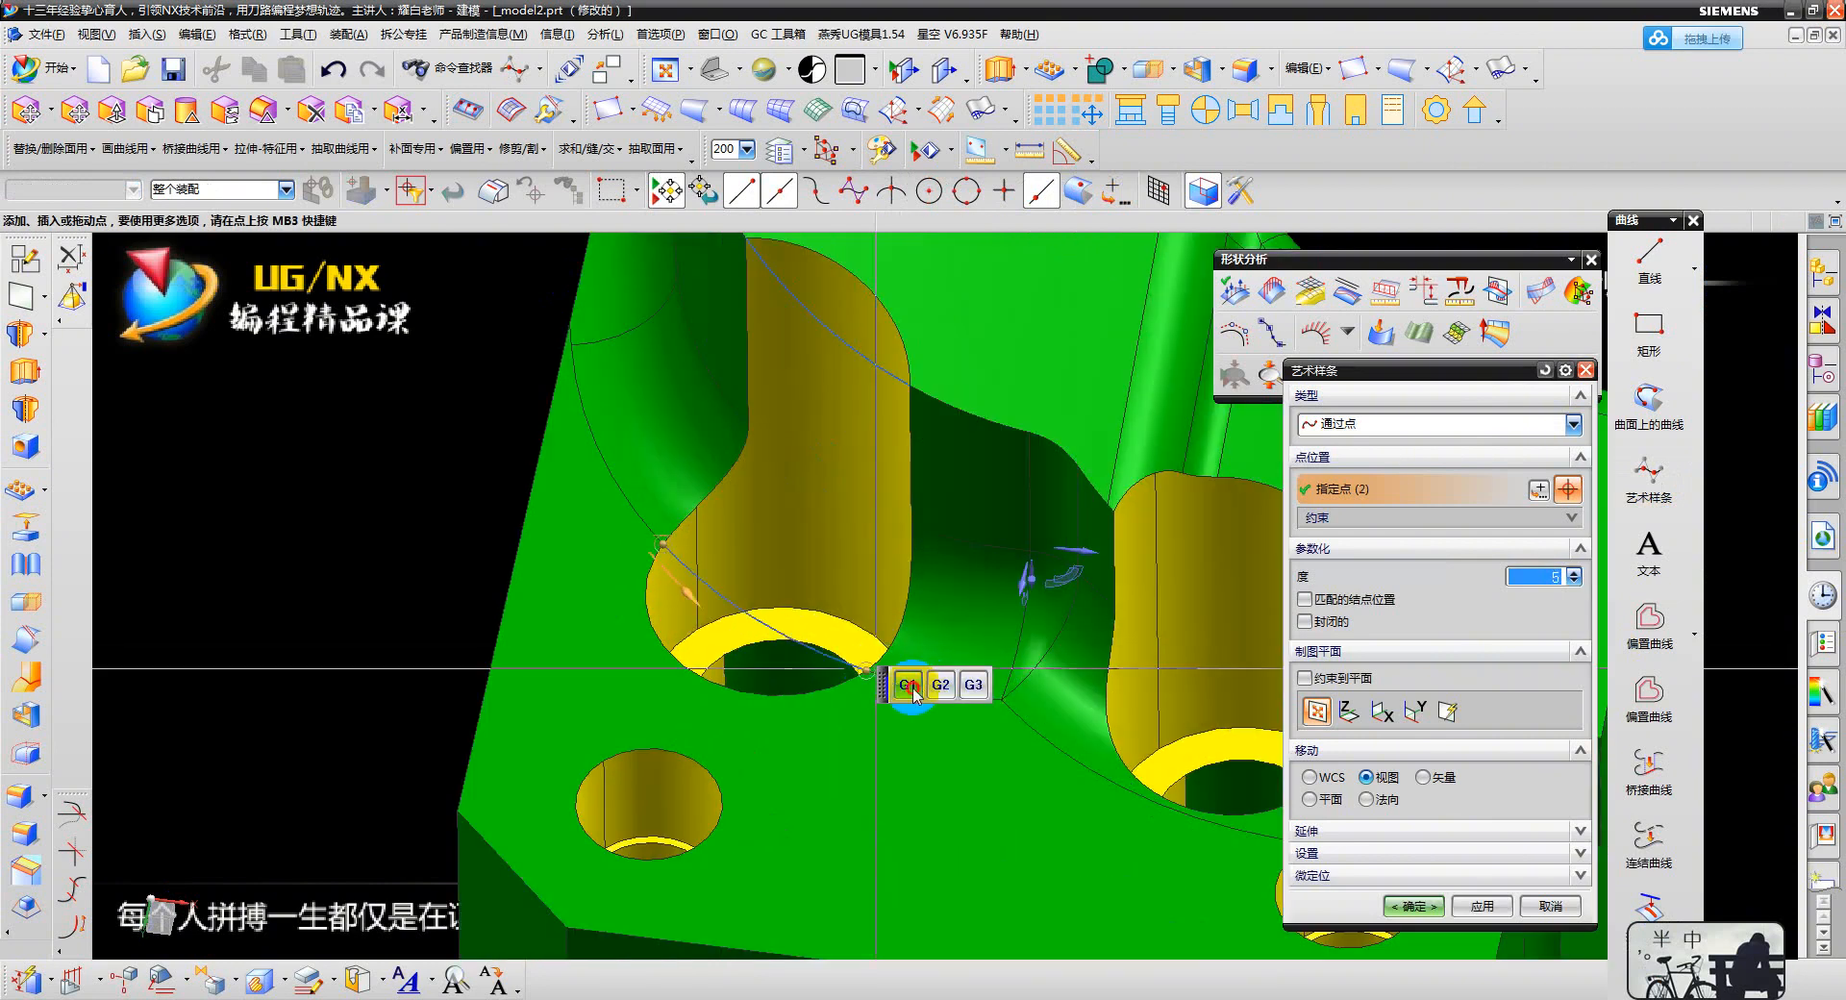
scroll(817, 625, down, 4)
middle_click(844, 589)
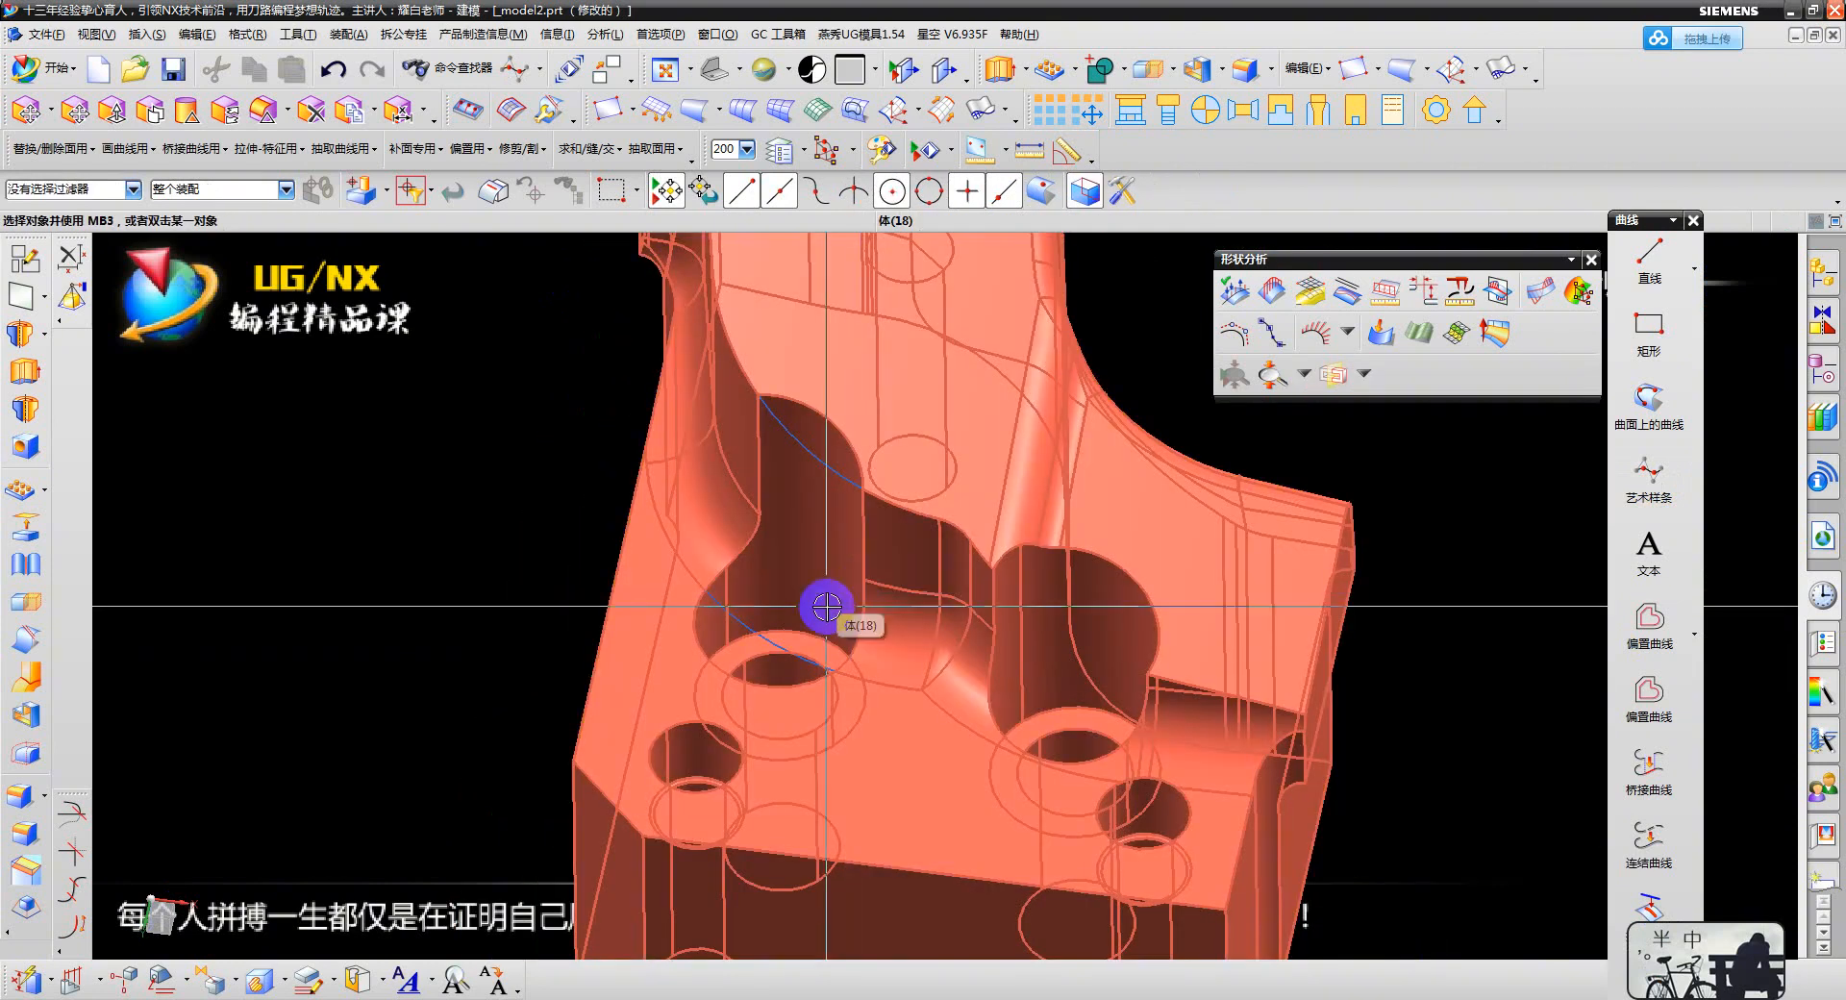
- Delete both studio splines spanning the larger slotted hole
scroll(939, 482, down, 1)
scroll(867, 518, up, 2)
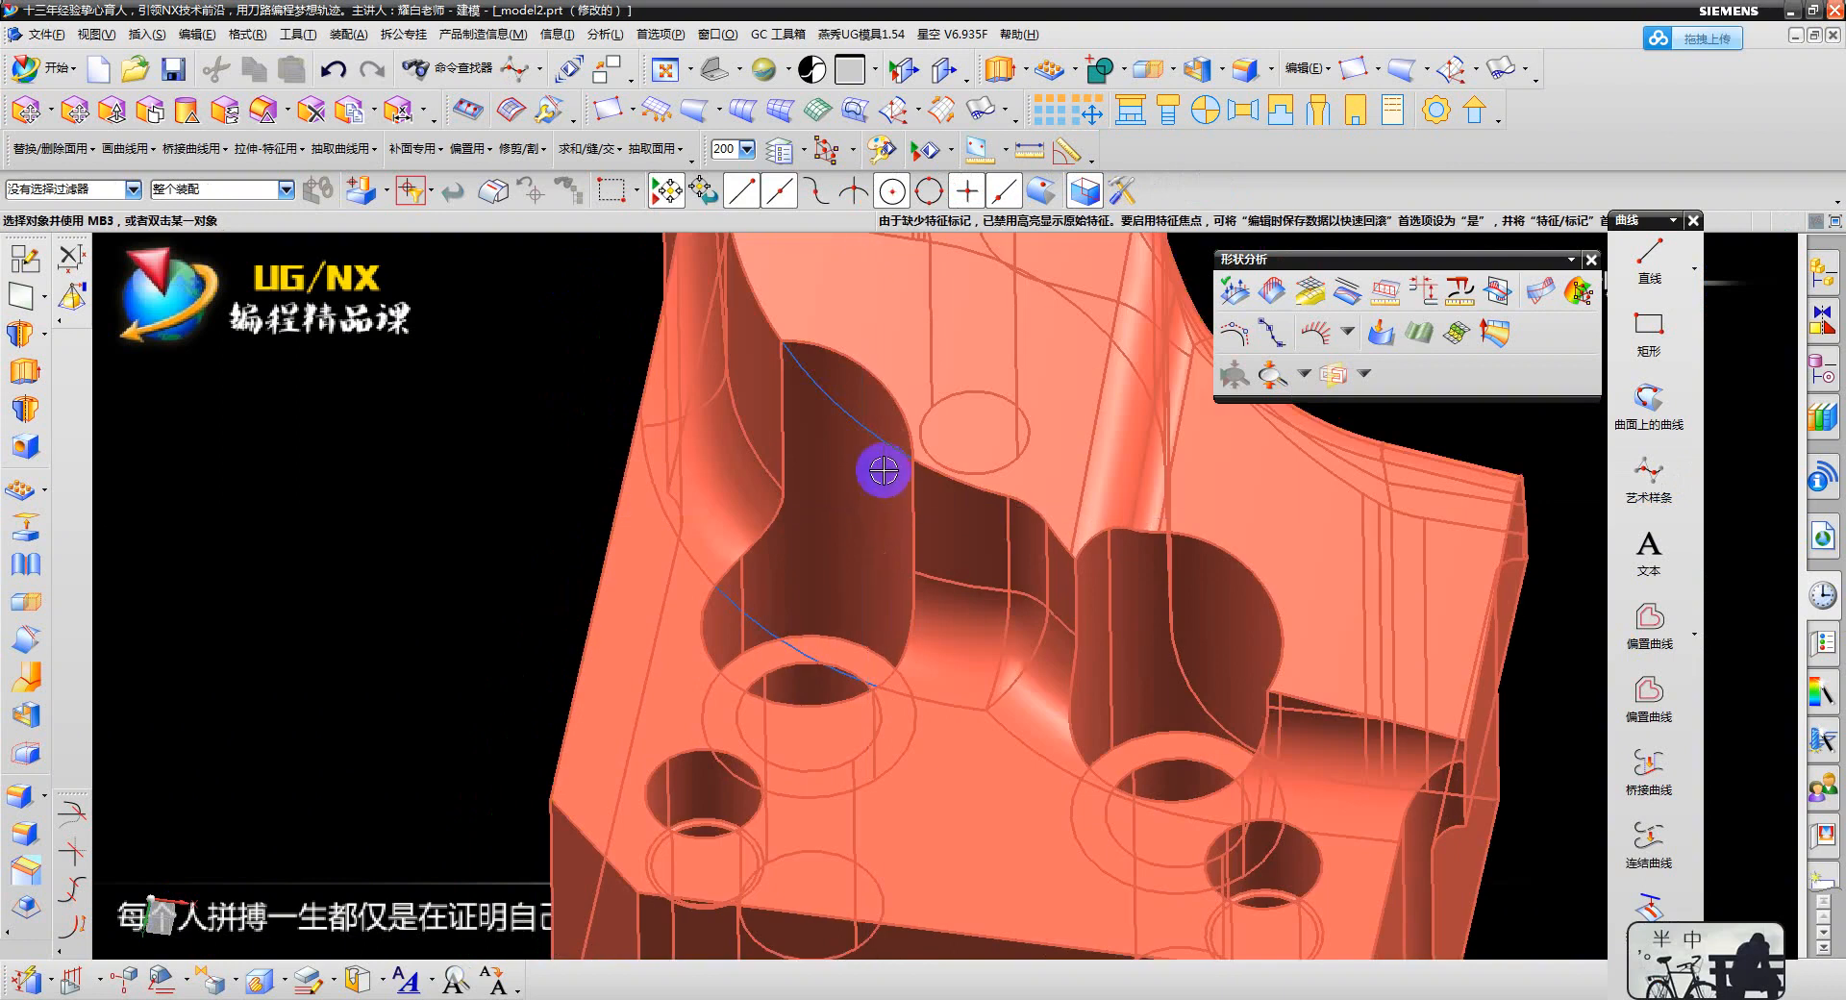
click(882, 446)
key(Delete)
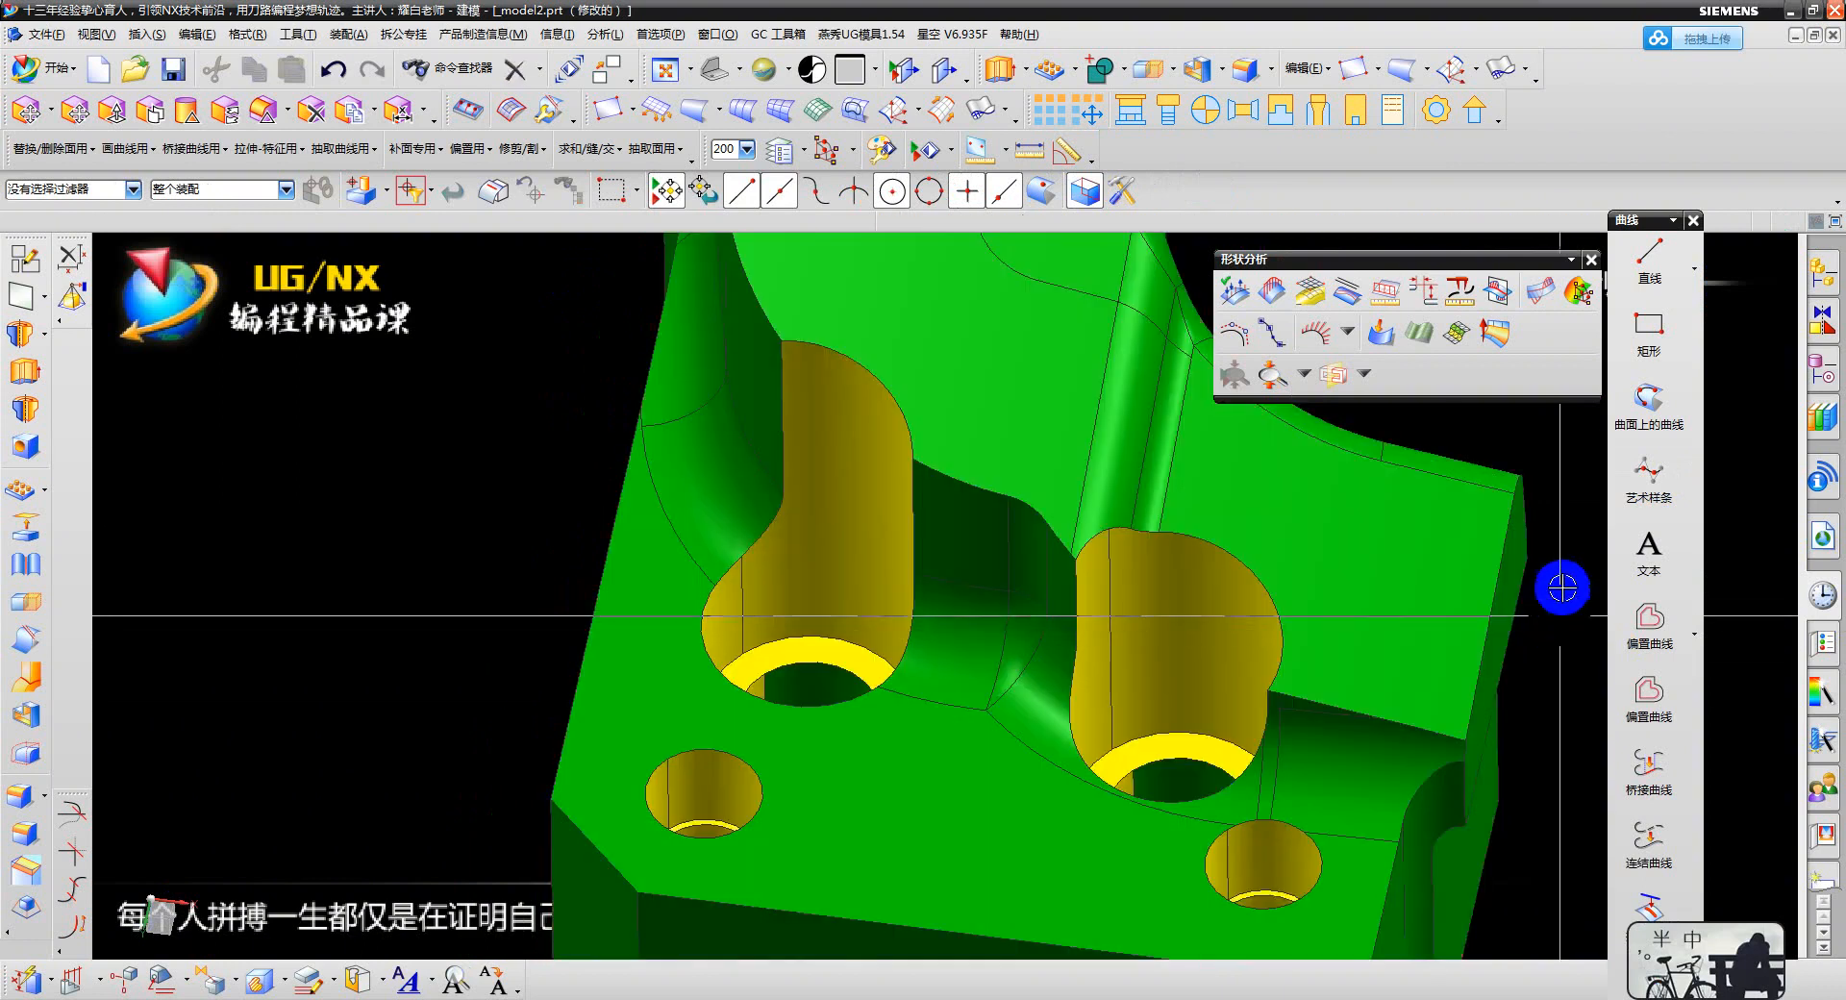
- Redraw the studio spline between the small-hole face's edges across the larger slotted hole, applying G1 at the start point
click(1648, 472)
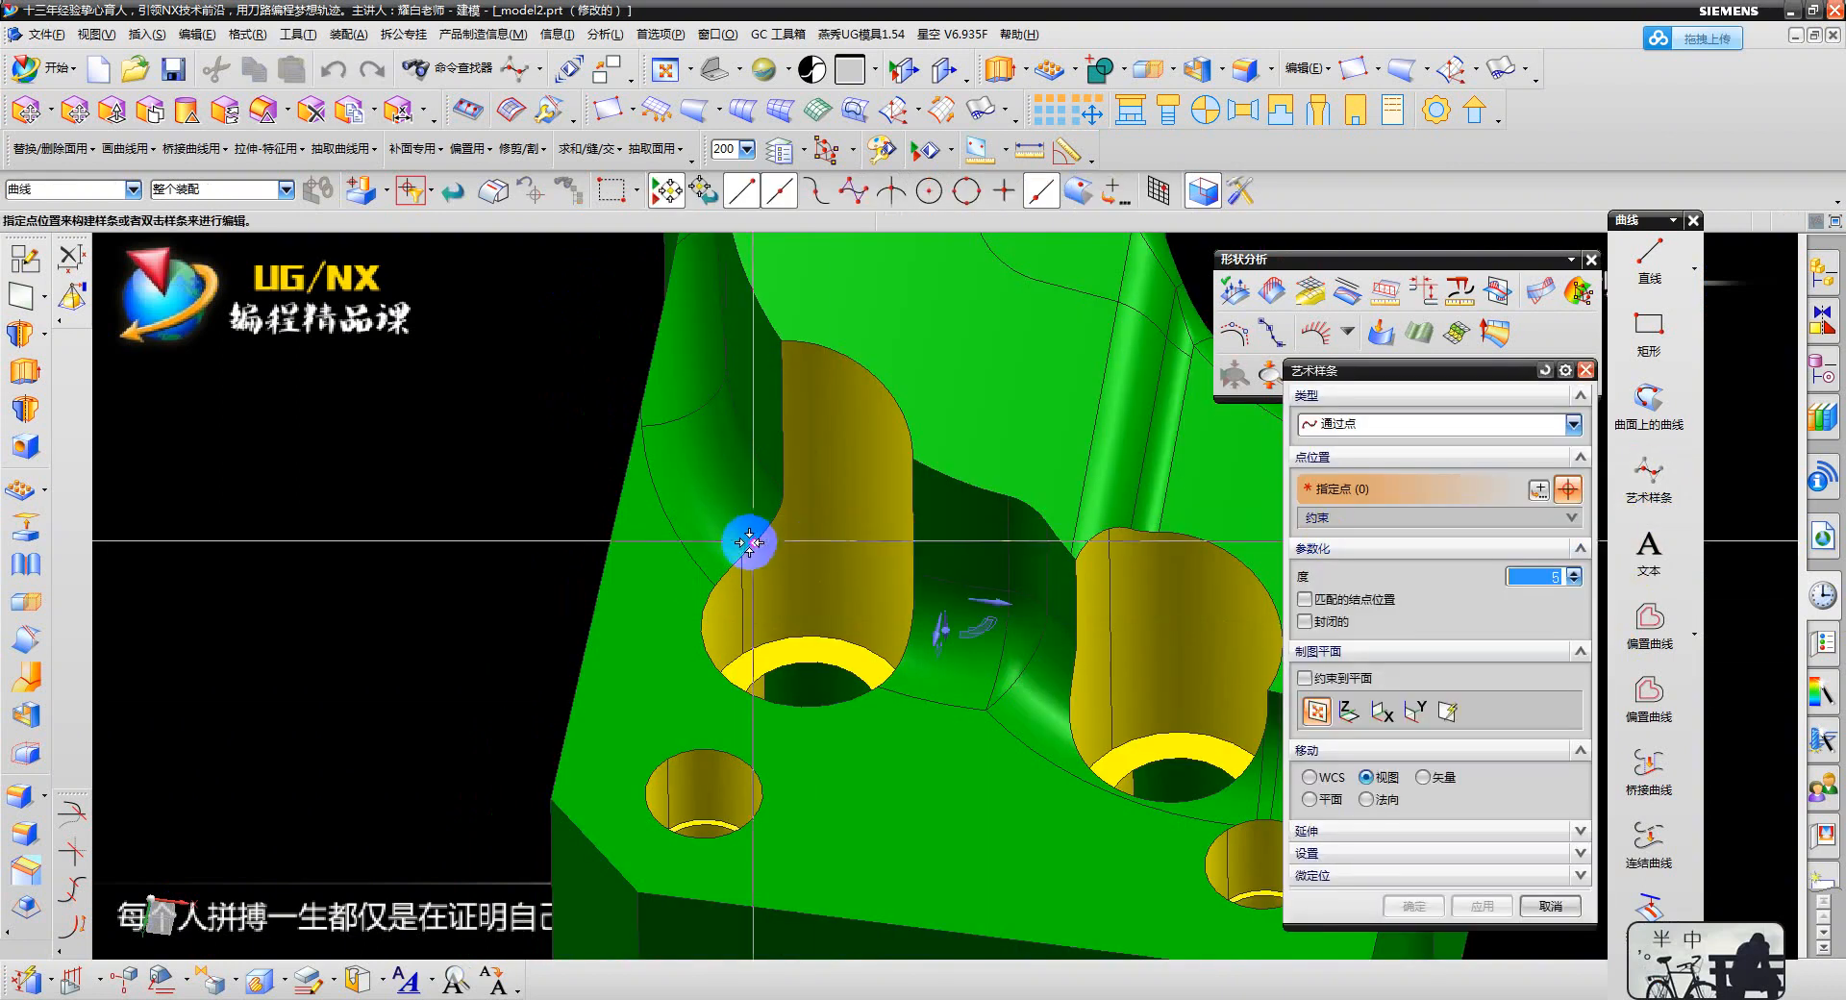
click(709, 584)
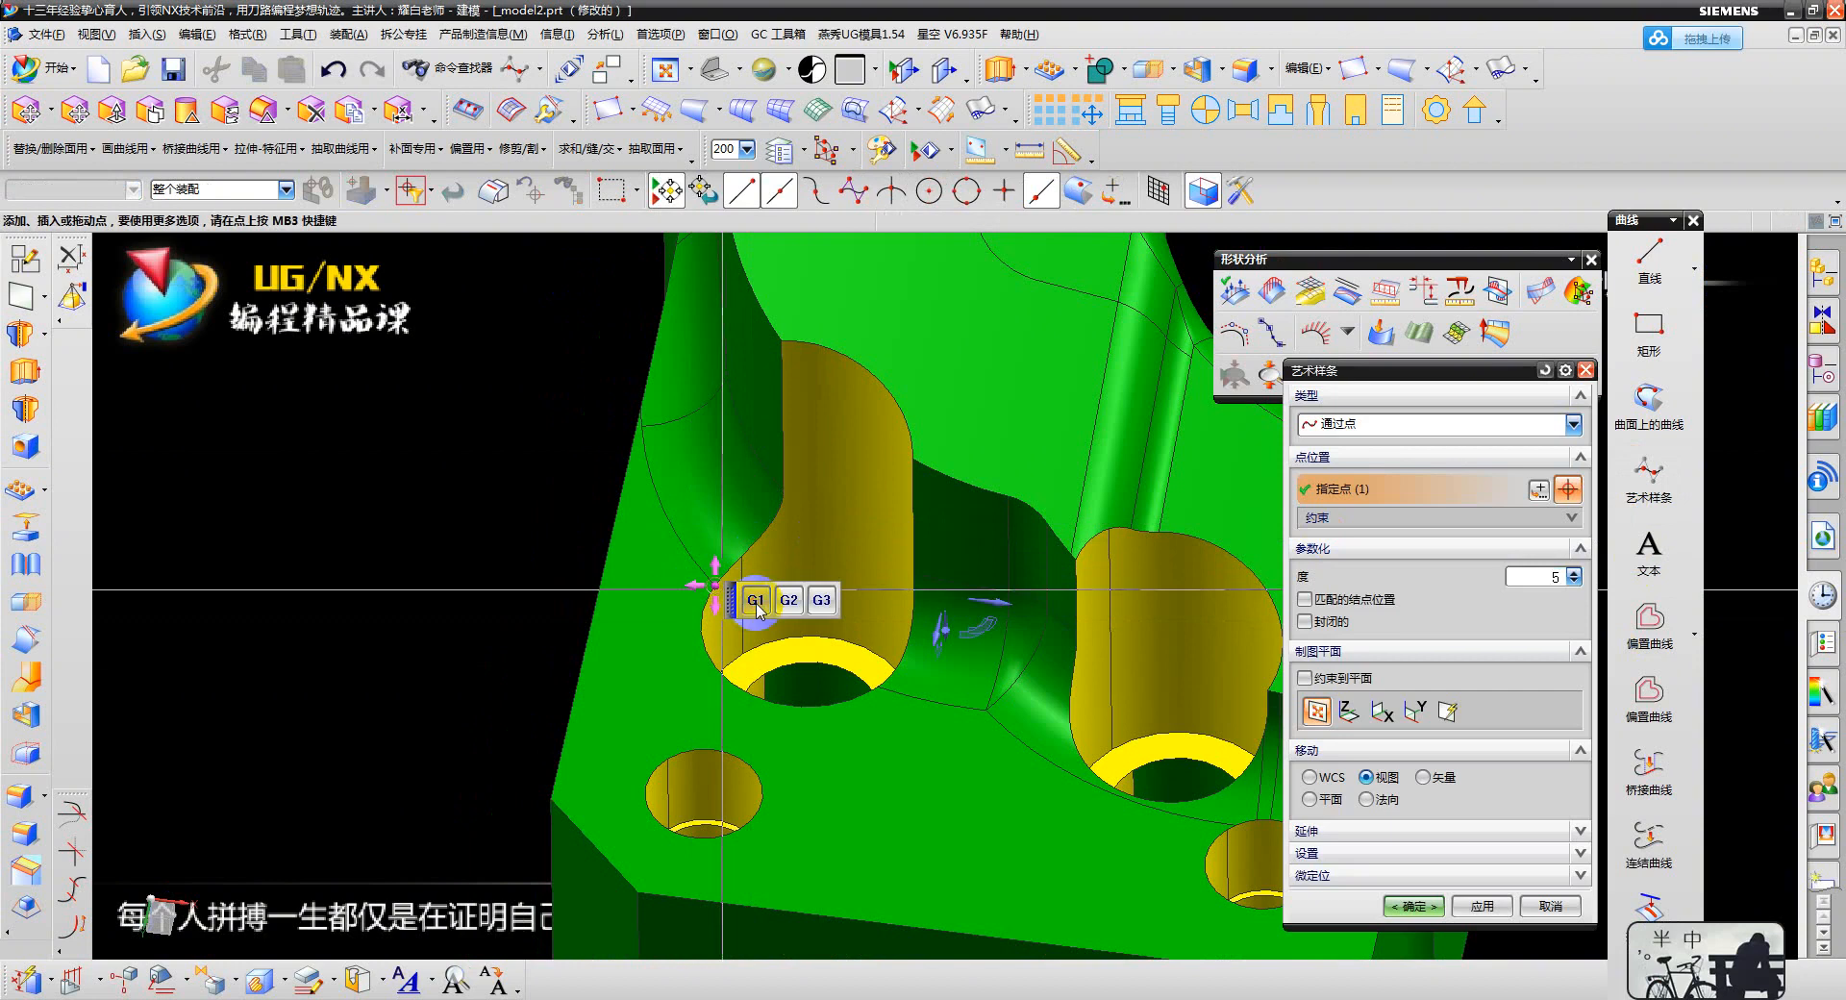
click(881, 692)
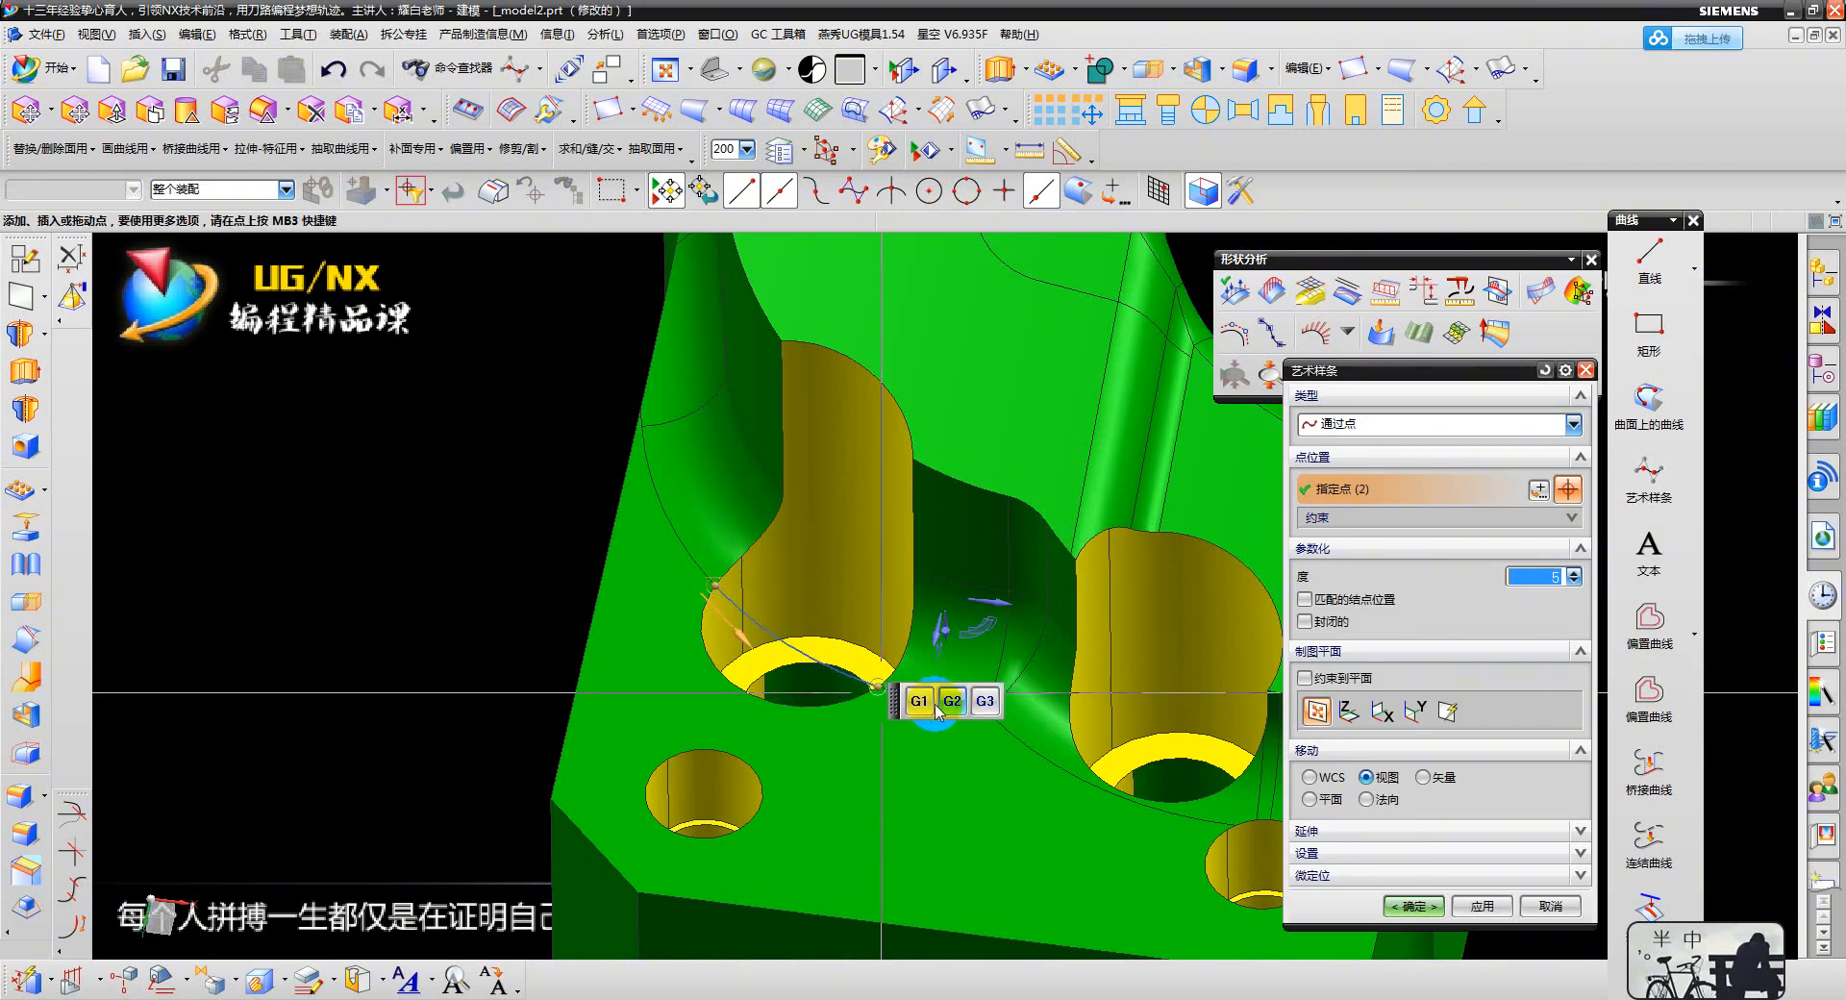
click(1413, 906)
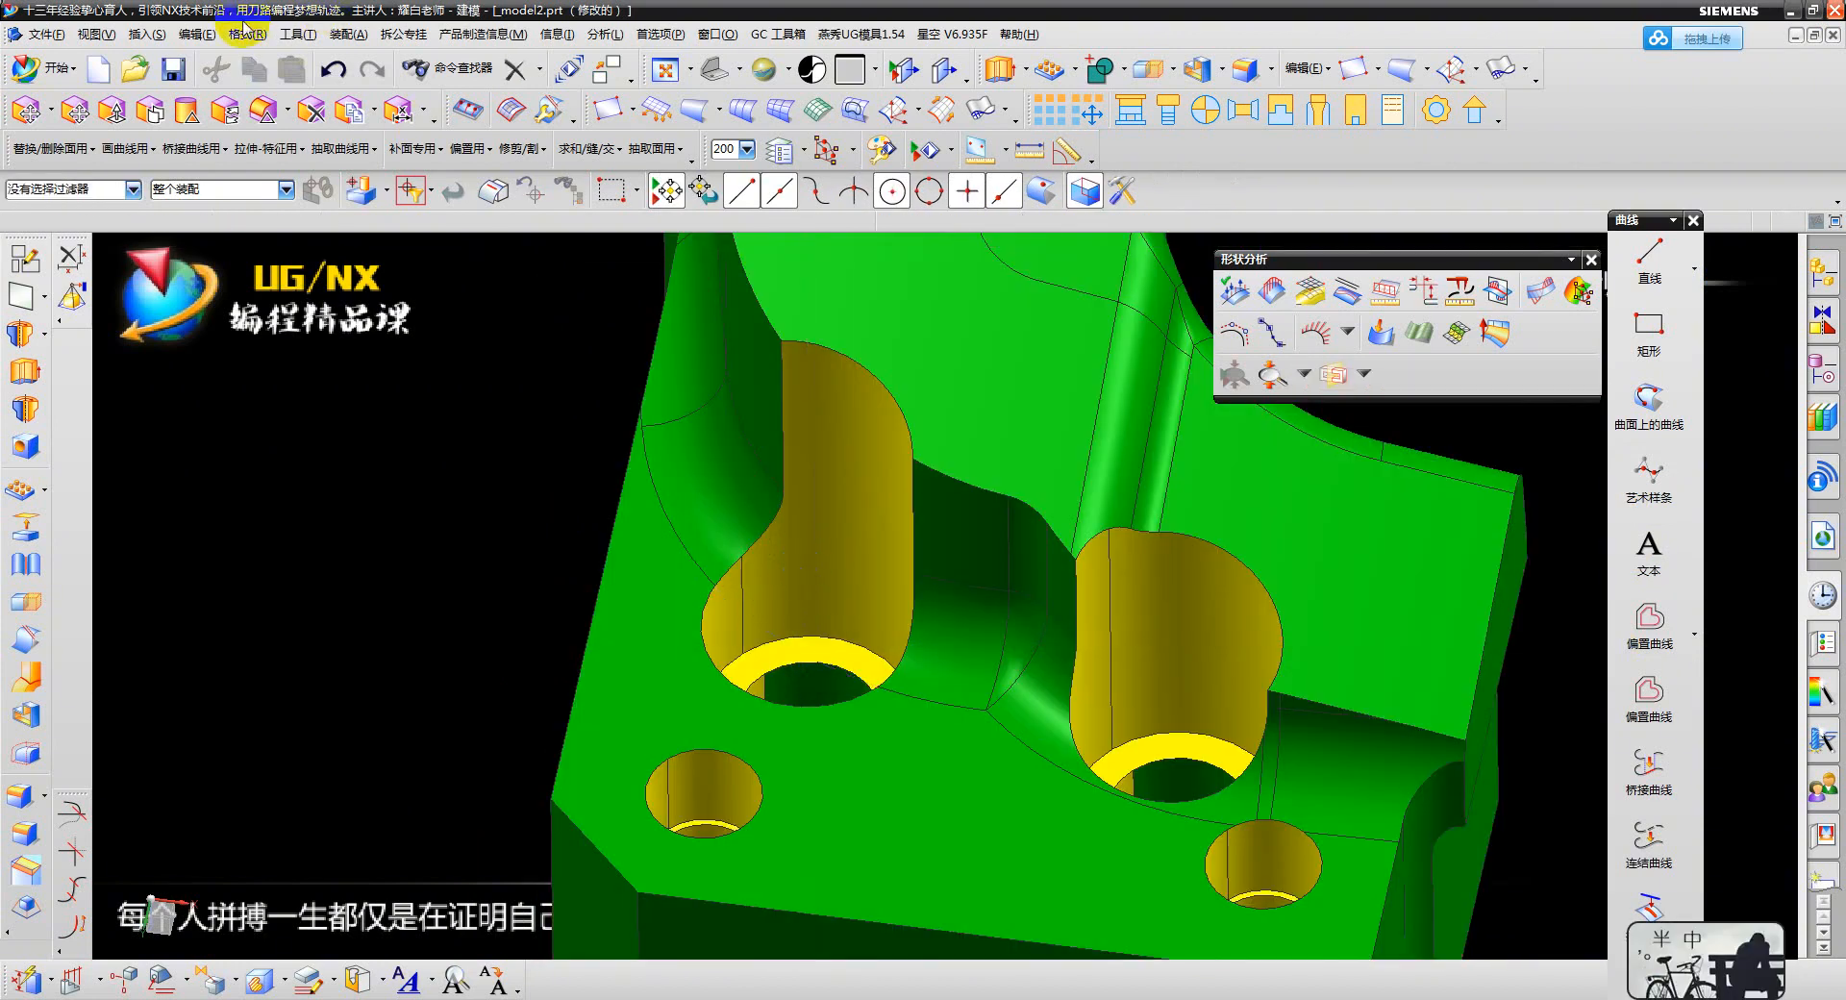
- Create a bridge curve across the larger slotted hole, connecting the edges of the flat face with the small holes
click(141, 44)
mouse_move(272, 303)
click(486, 396)
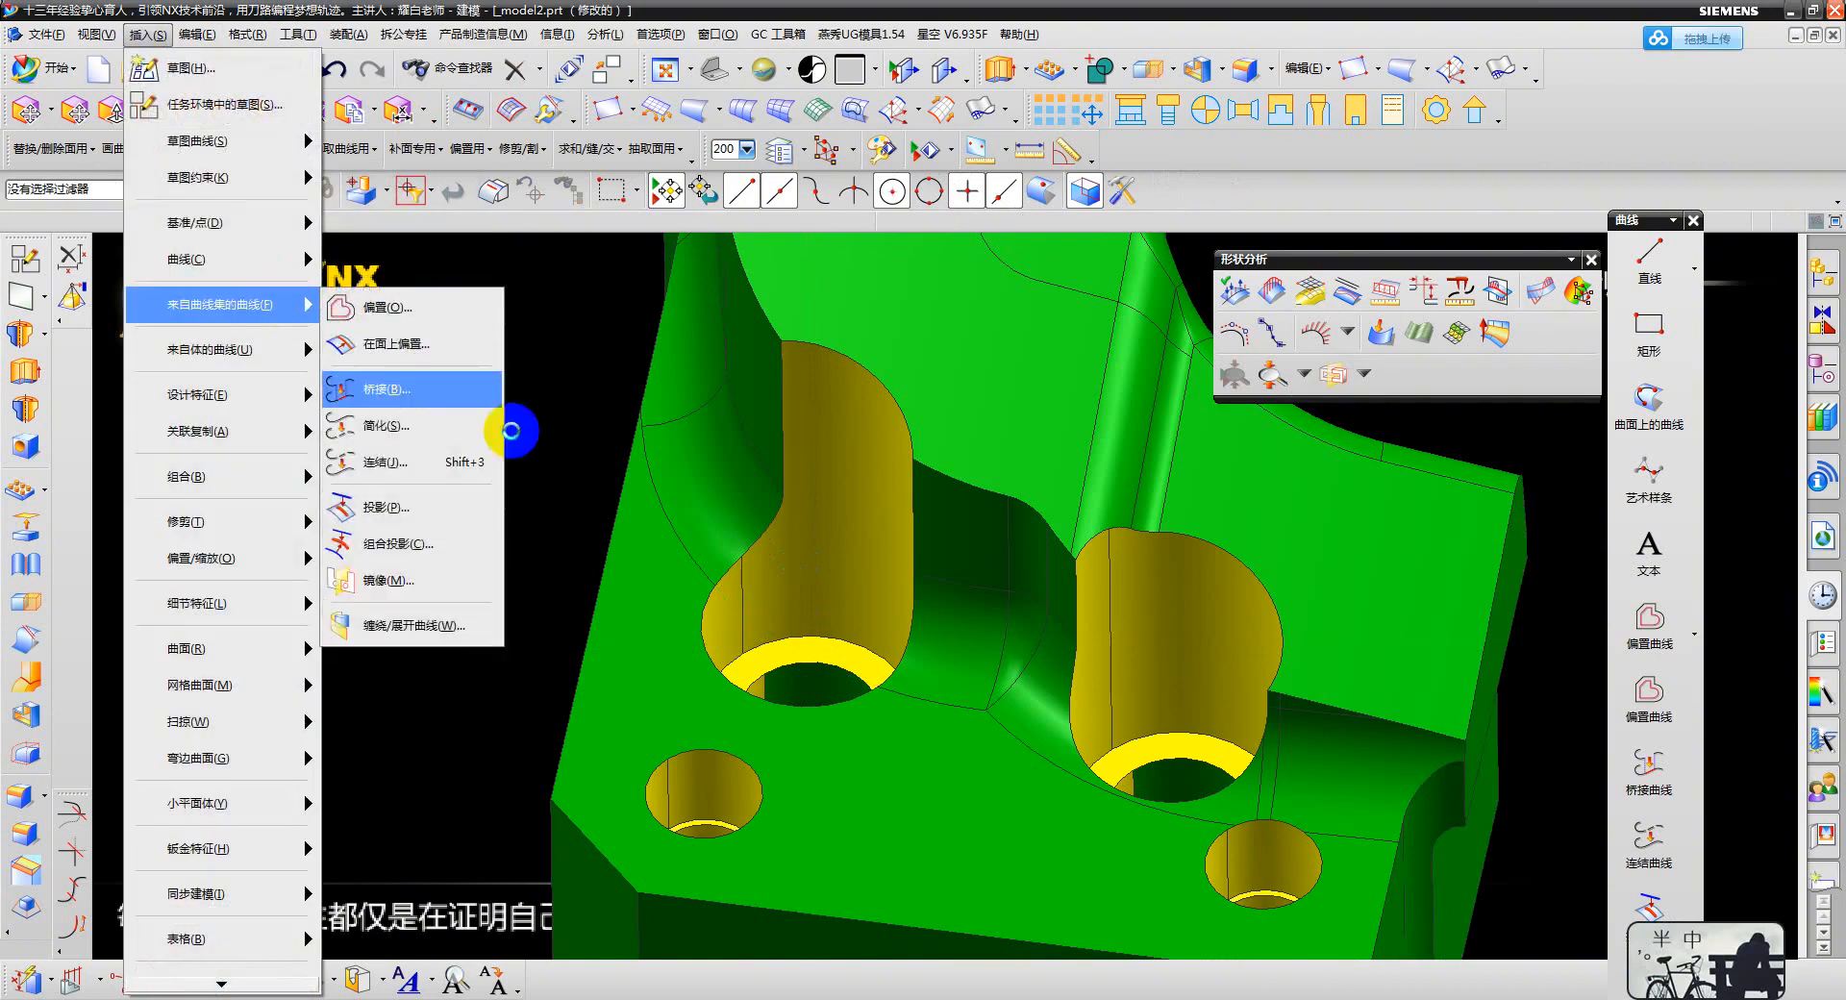
click(808, 616)
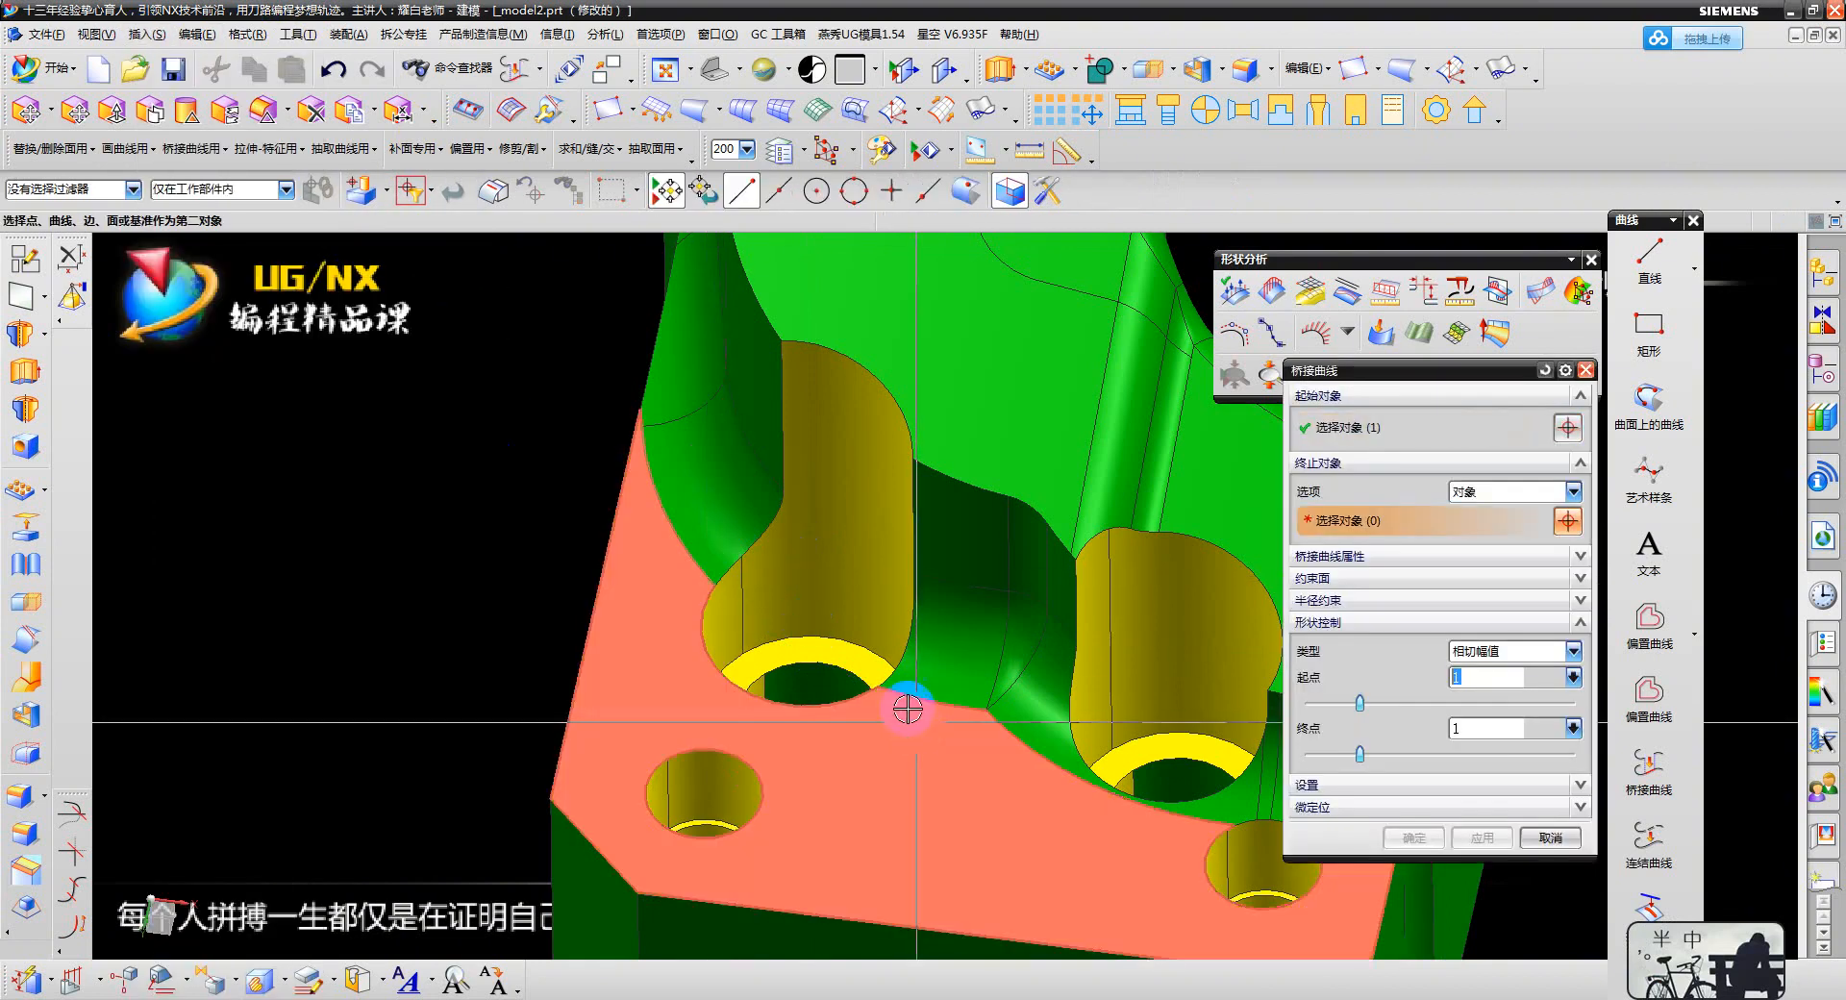
click(890, 691)
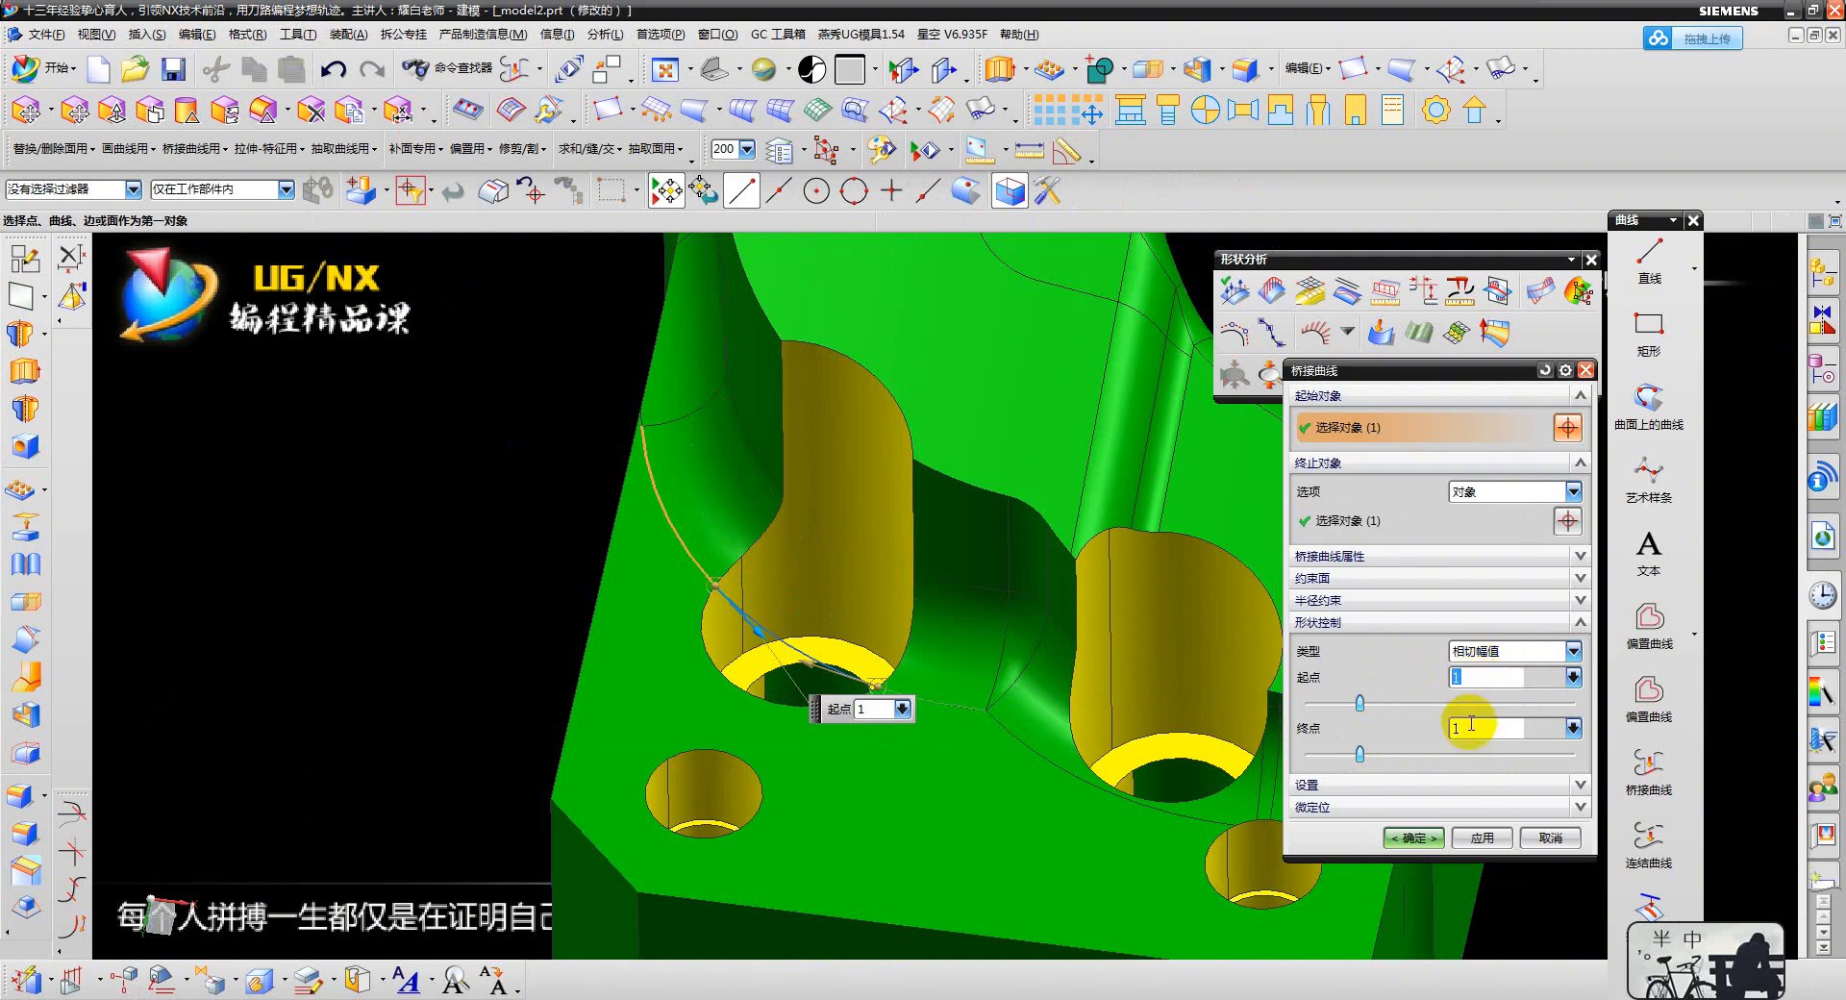
click(1413, 837)
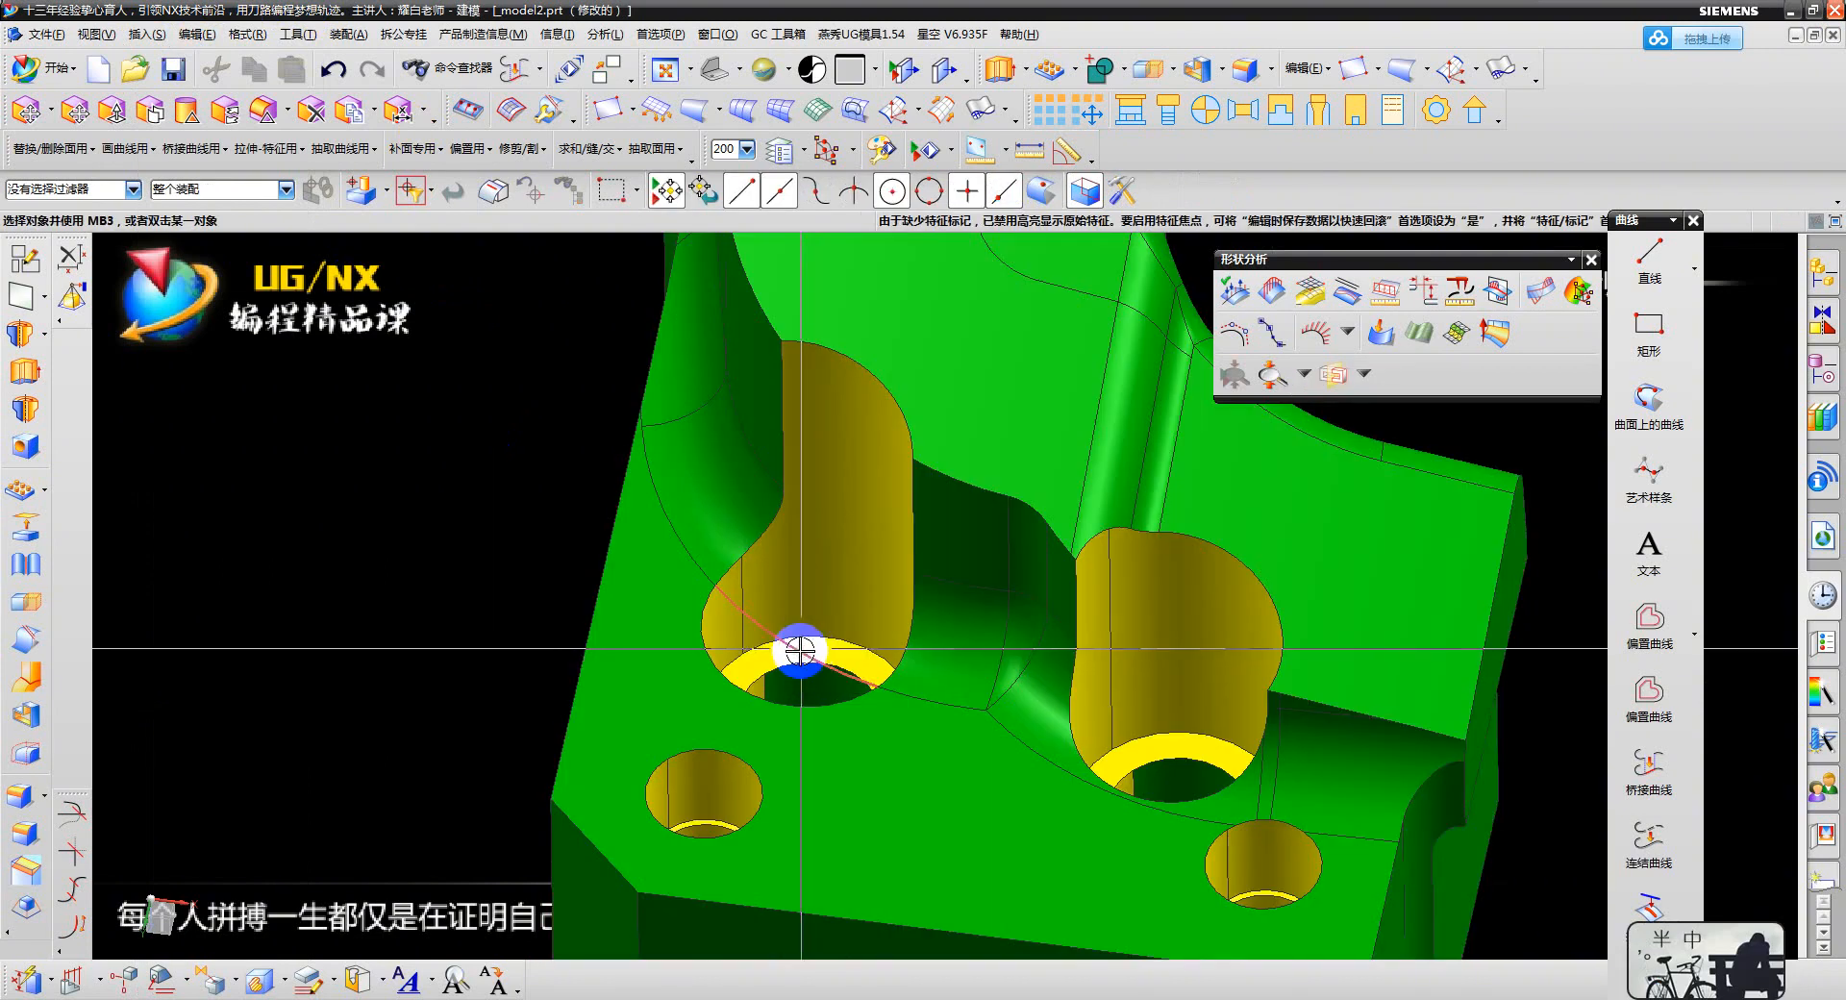
- Change the display color of the bridge curve crossing the large hole on the left to red
click(800, 650)
key(ctrl+j)
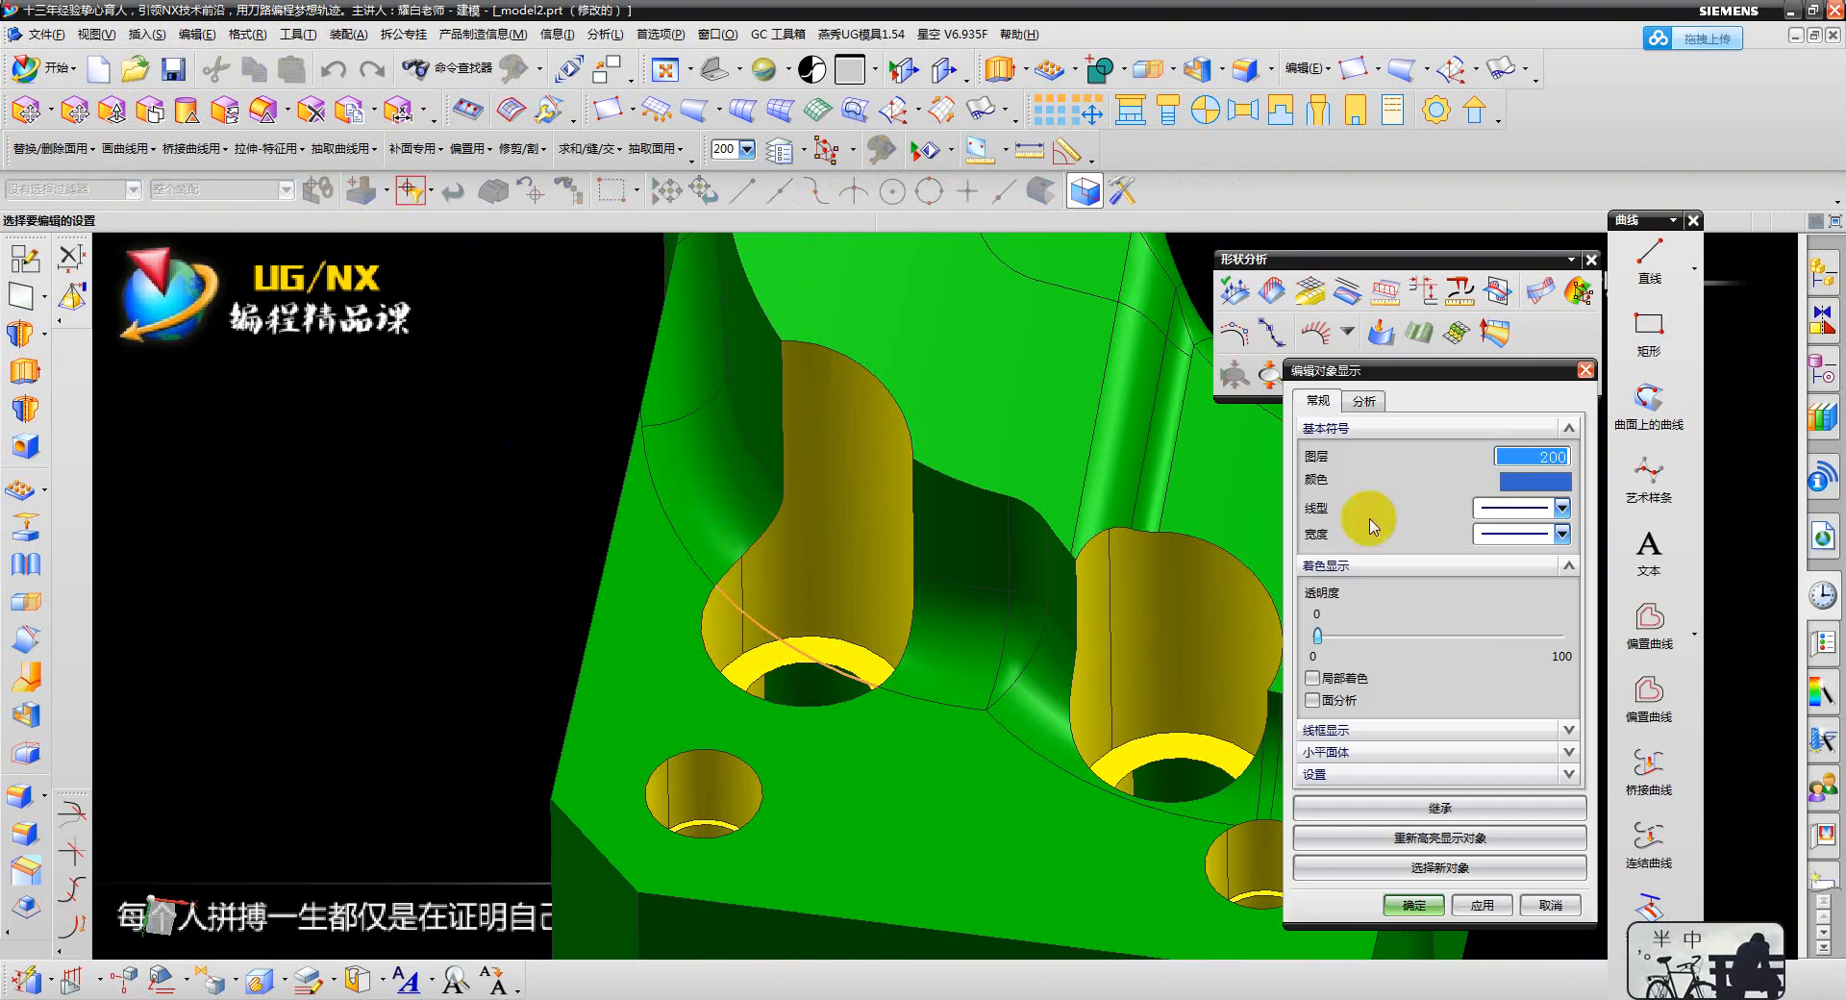
click(1565, 481)
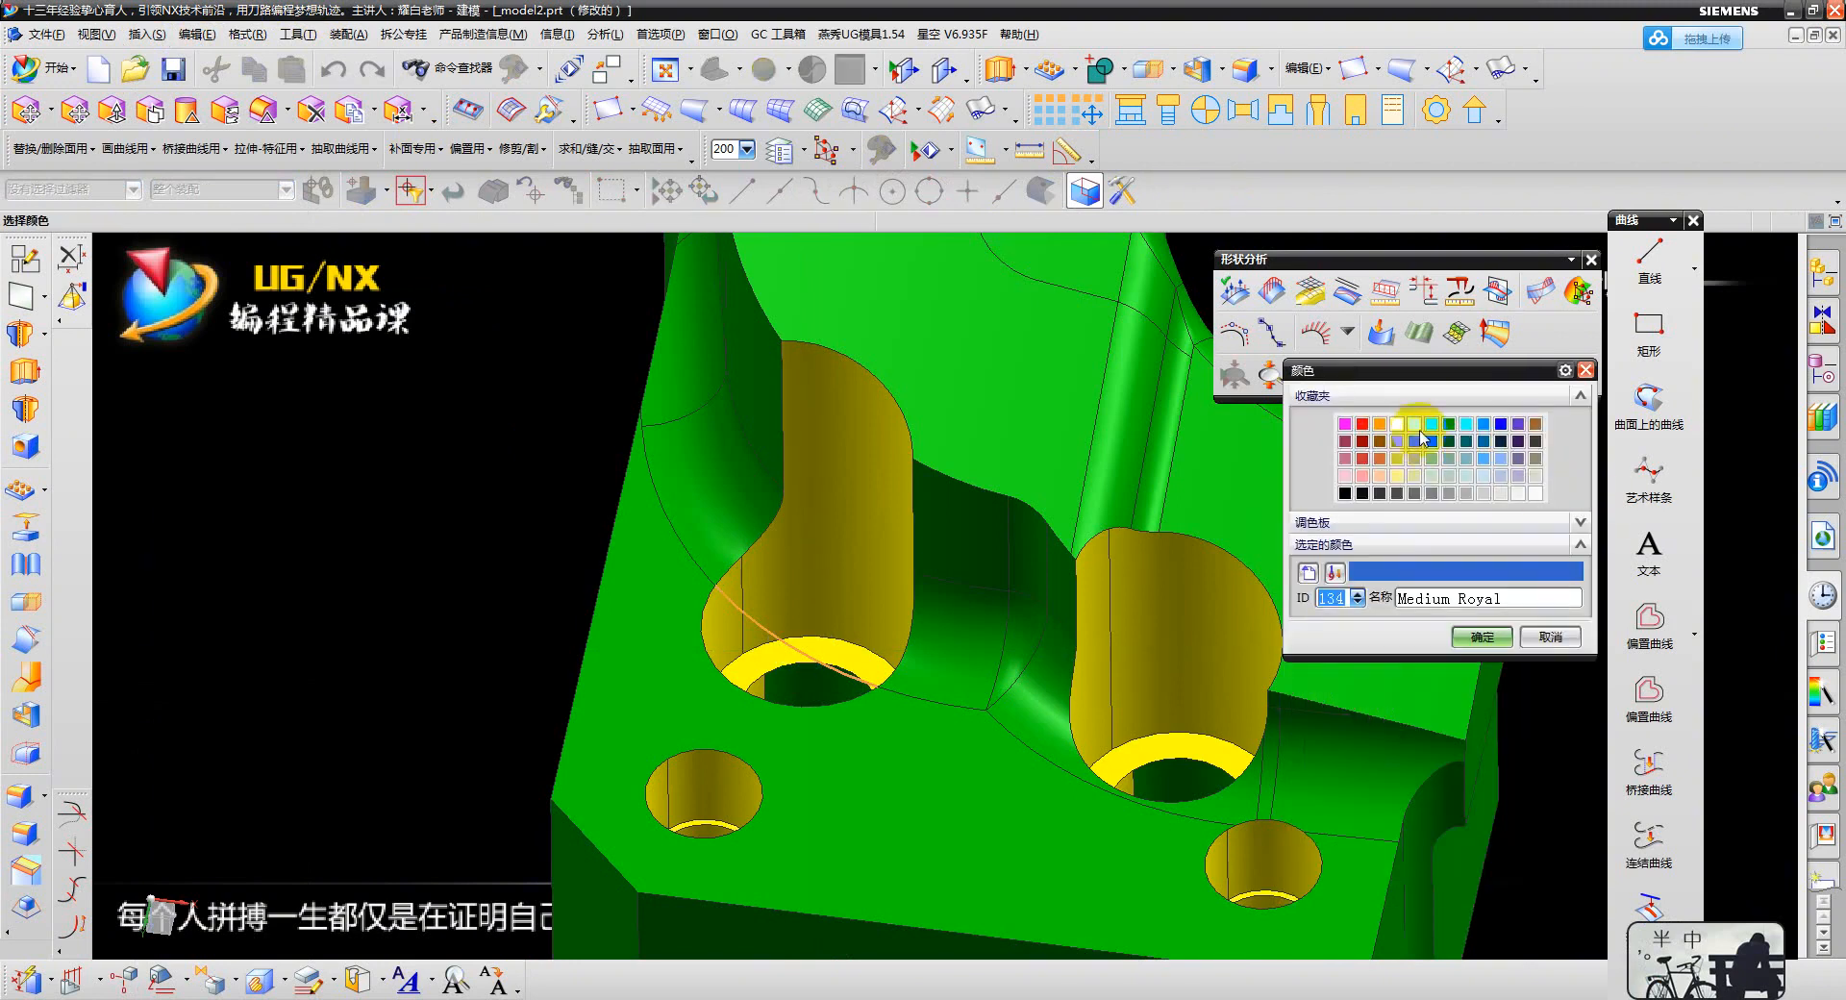
double_click(1361, 438)
middle_click(816, 610)
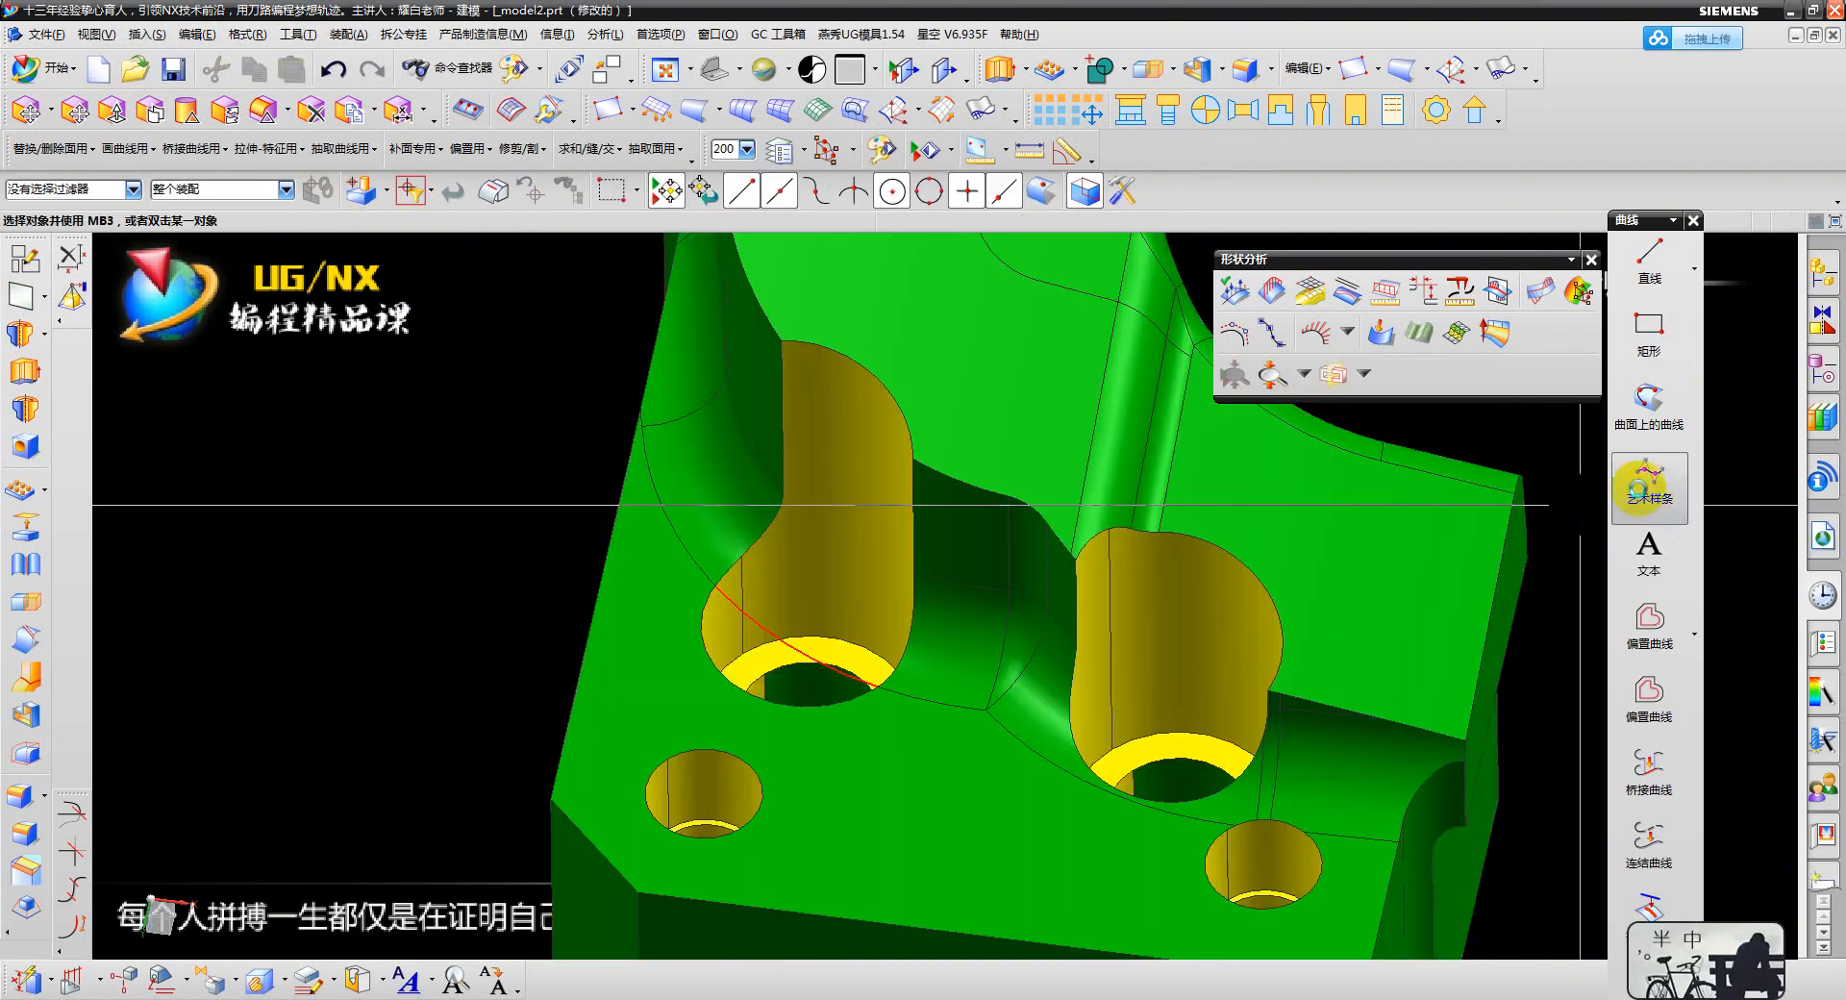
- Create a degree 5 through-points studio spline across the large left hole, joining the edge curve ends with G1 continuity
click(1646, 486)
click(711, 582)
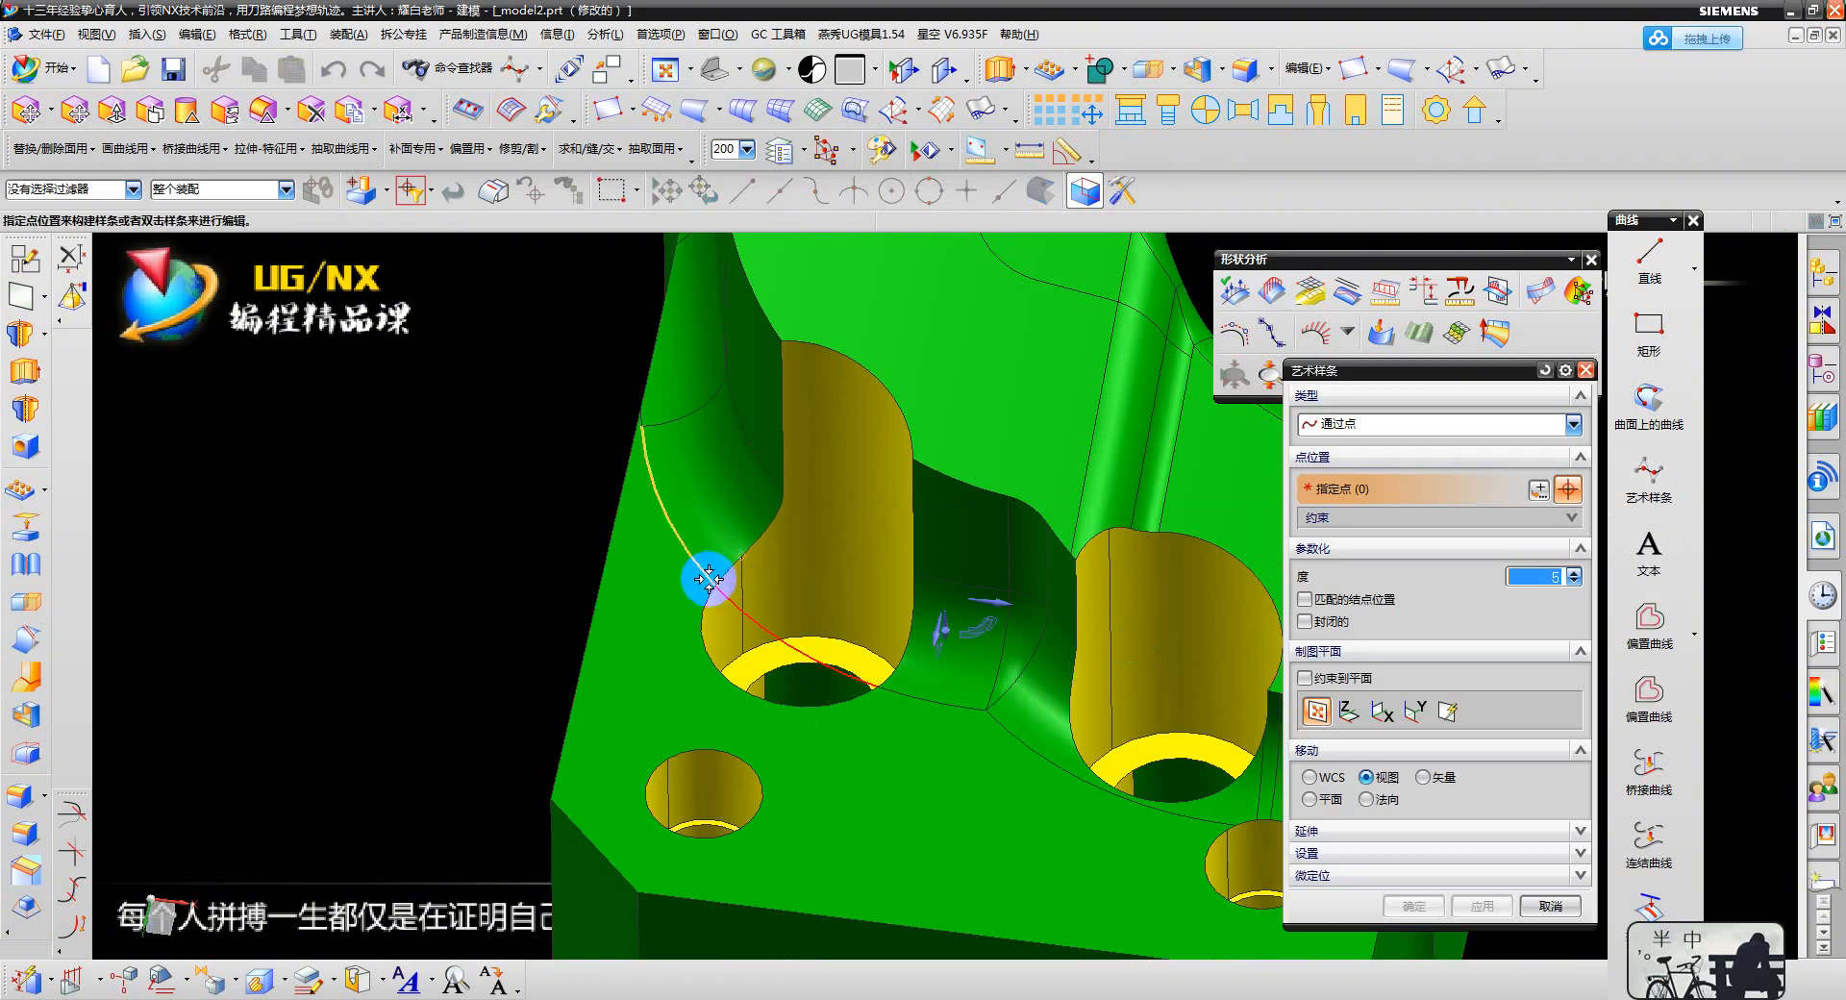
click(757, 599)
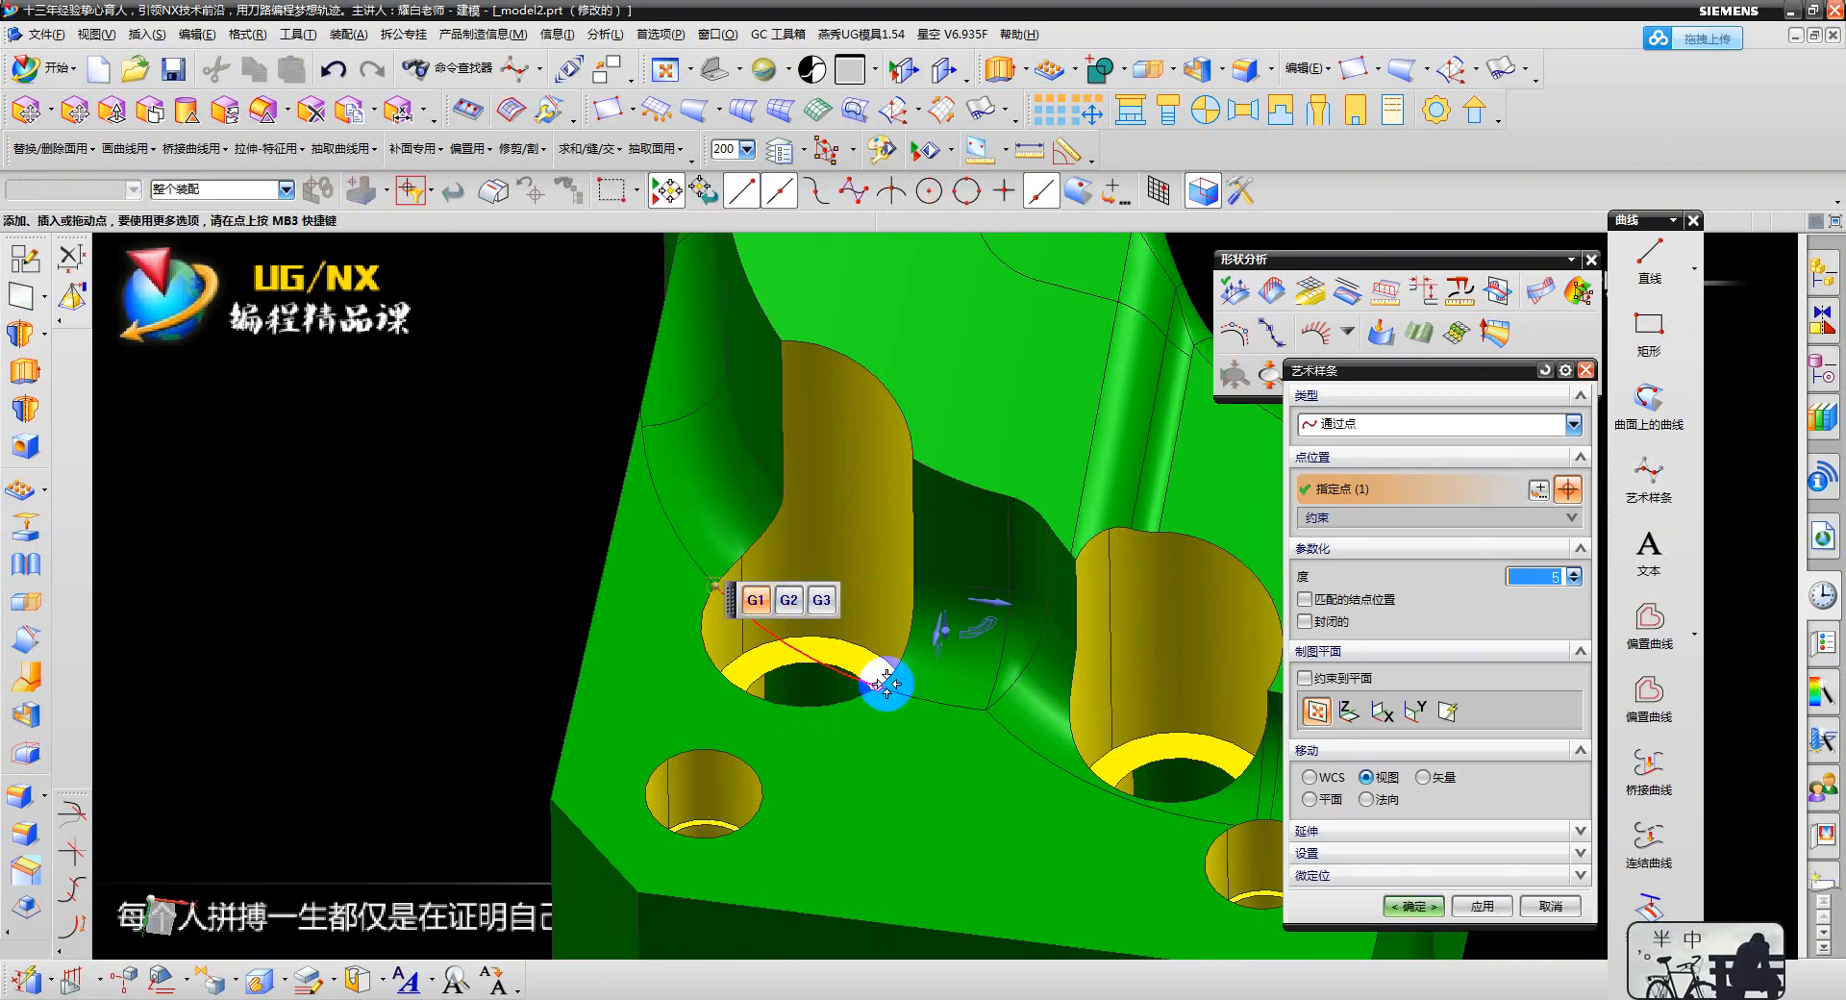
click(888, 685)
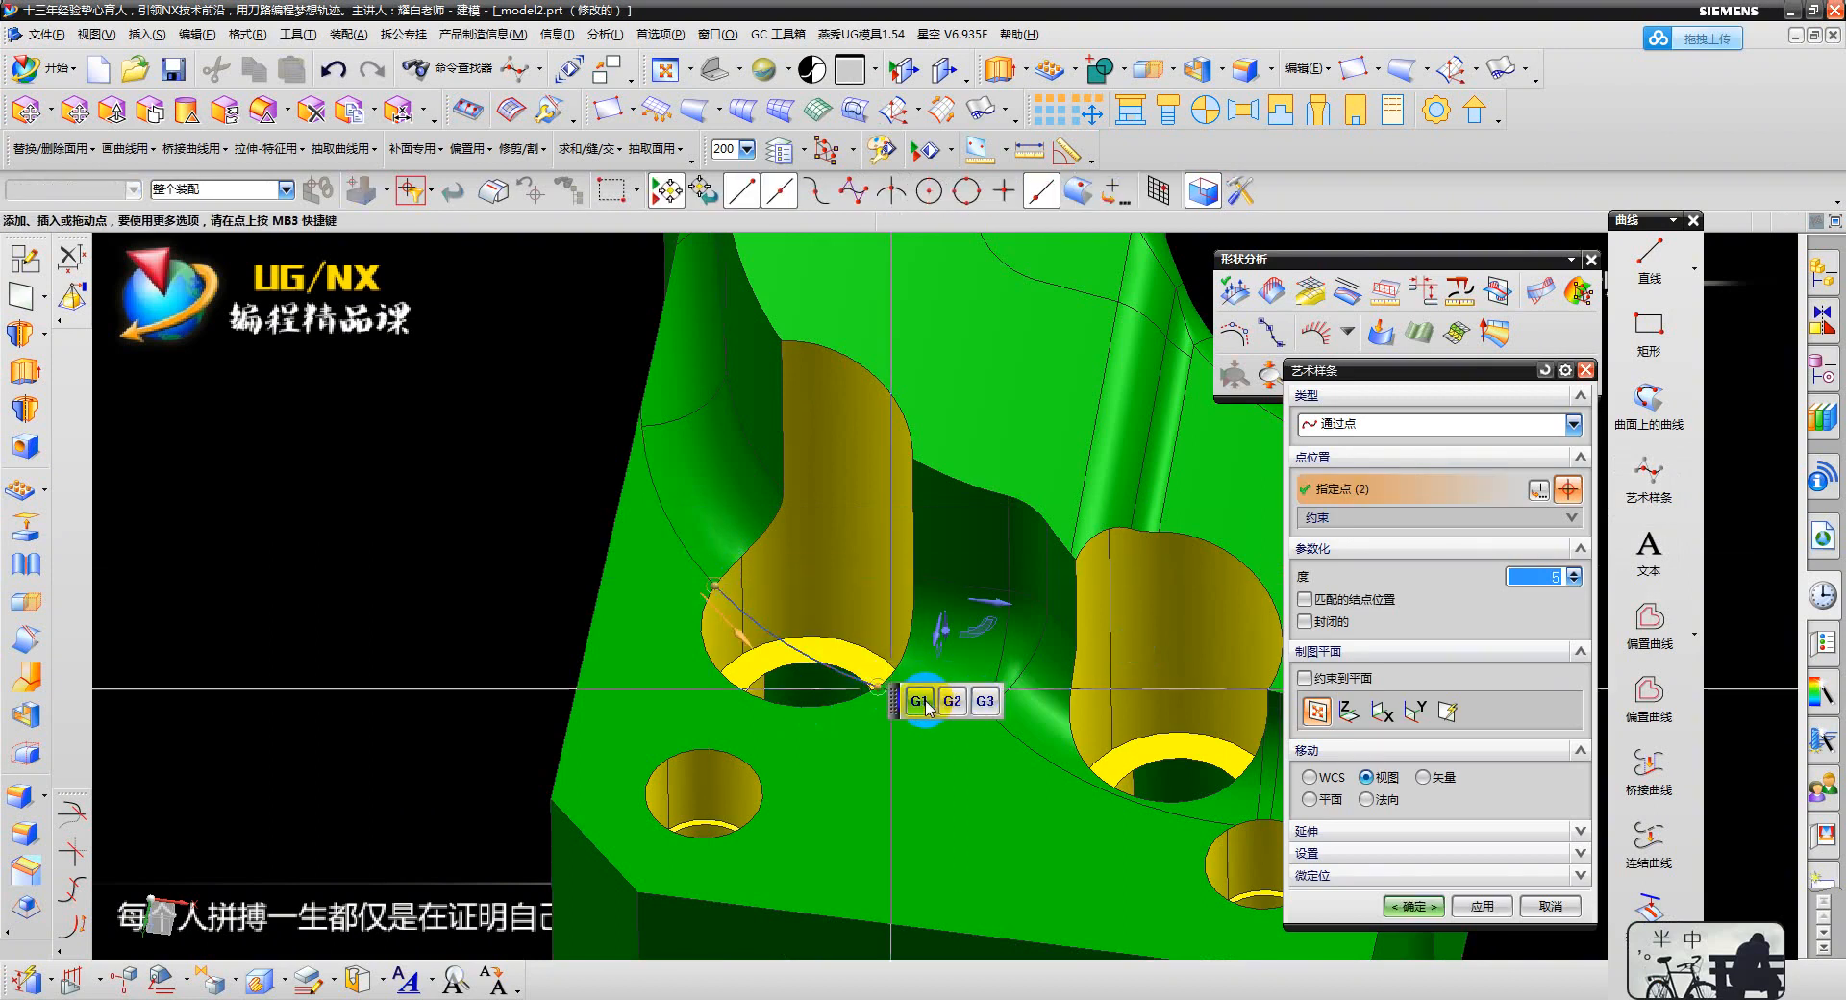
scroll(884, 702, up, 5)
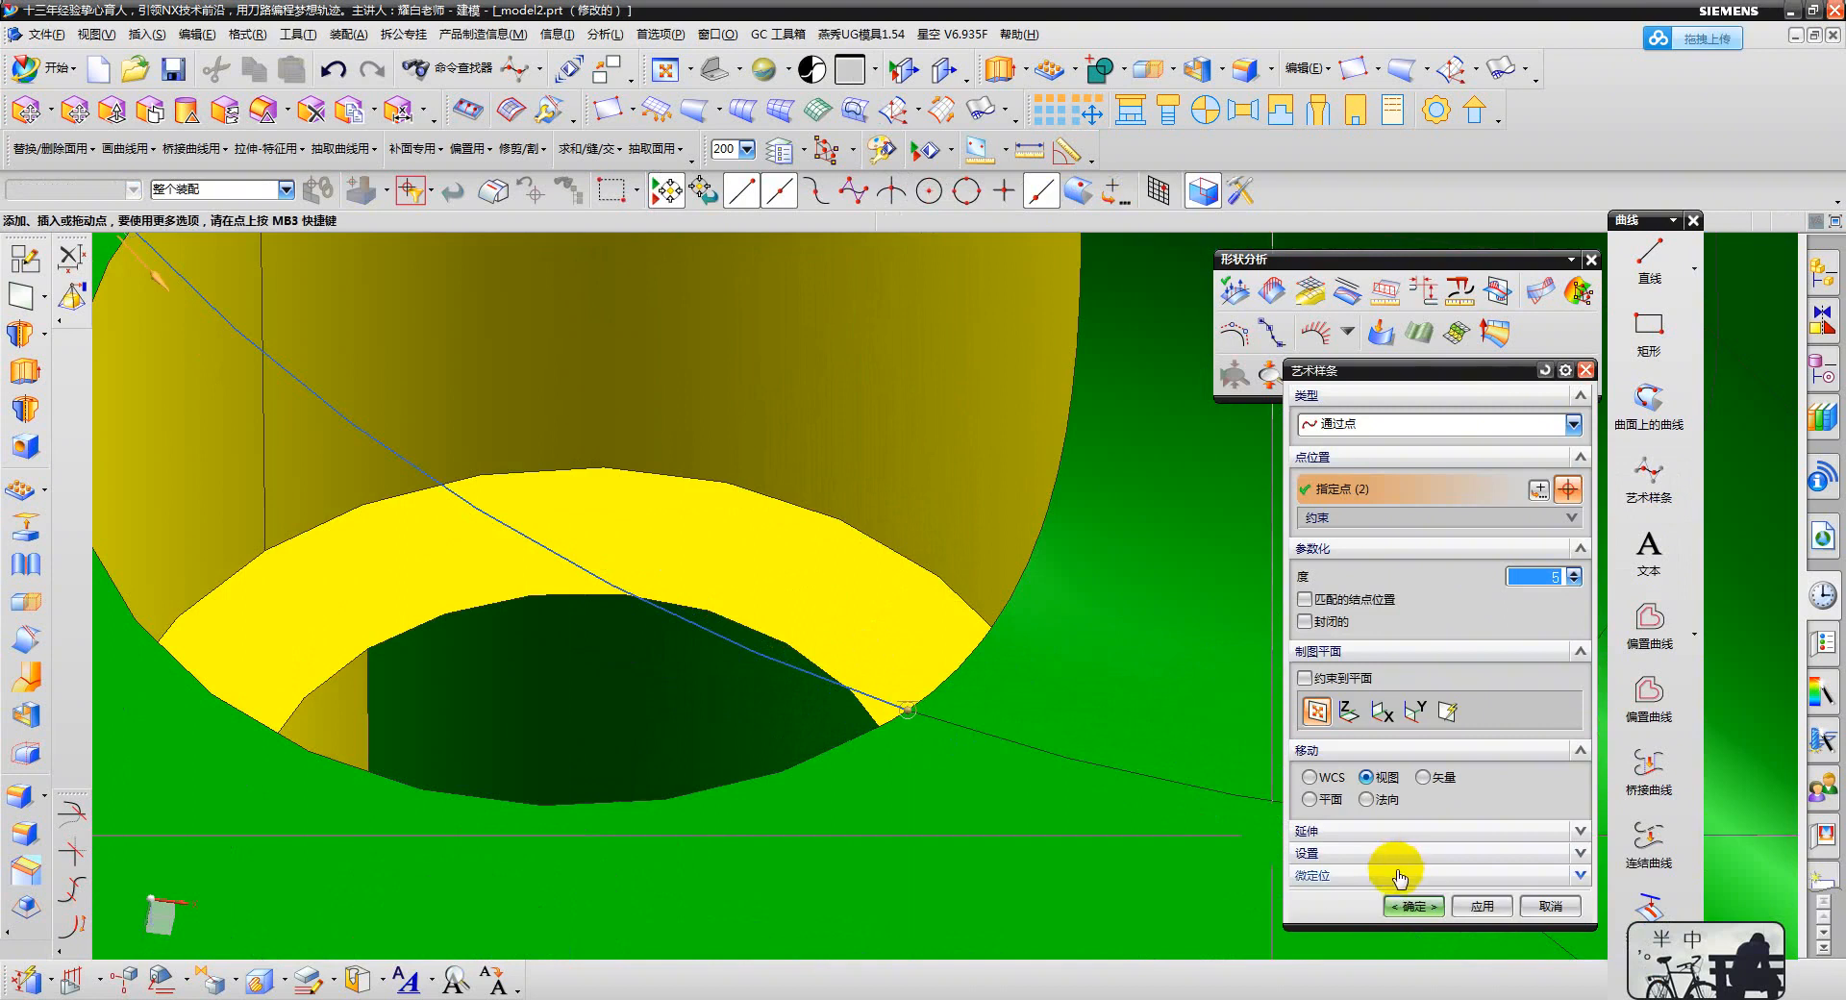
click(1411, 907)
- Compare the new spline with the red bridge curve across the hole, and inspect the surrounding body
scroll(474, 453, up, 6)
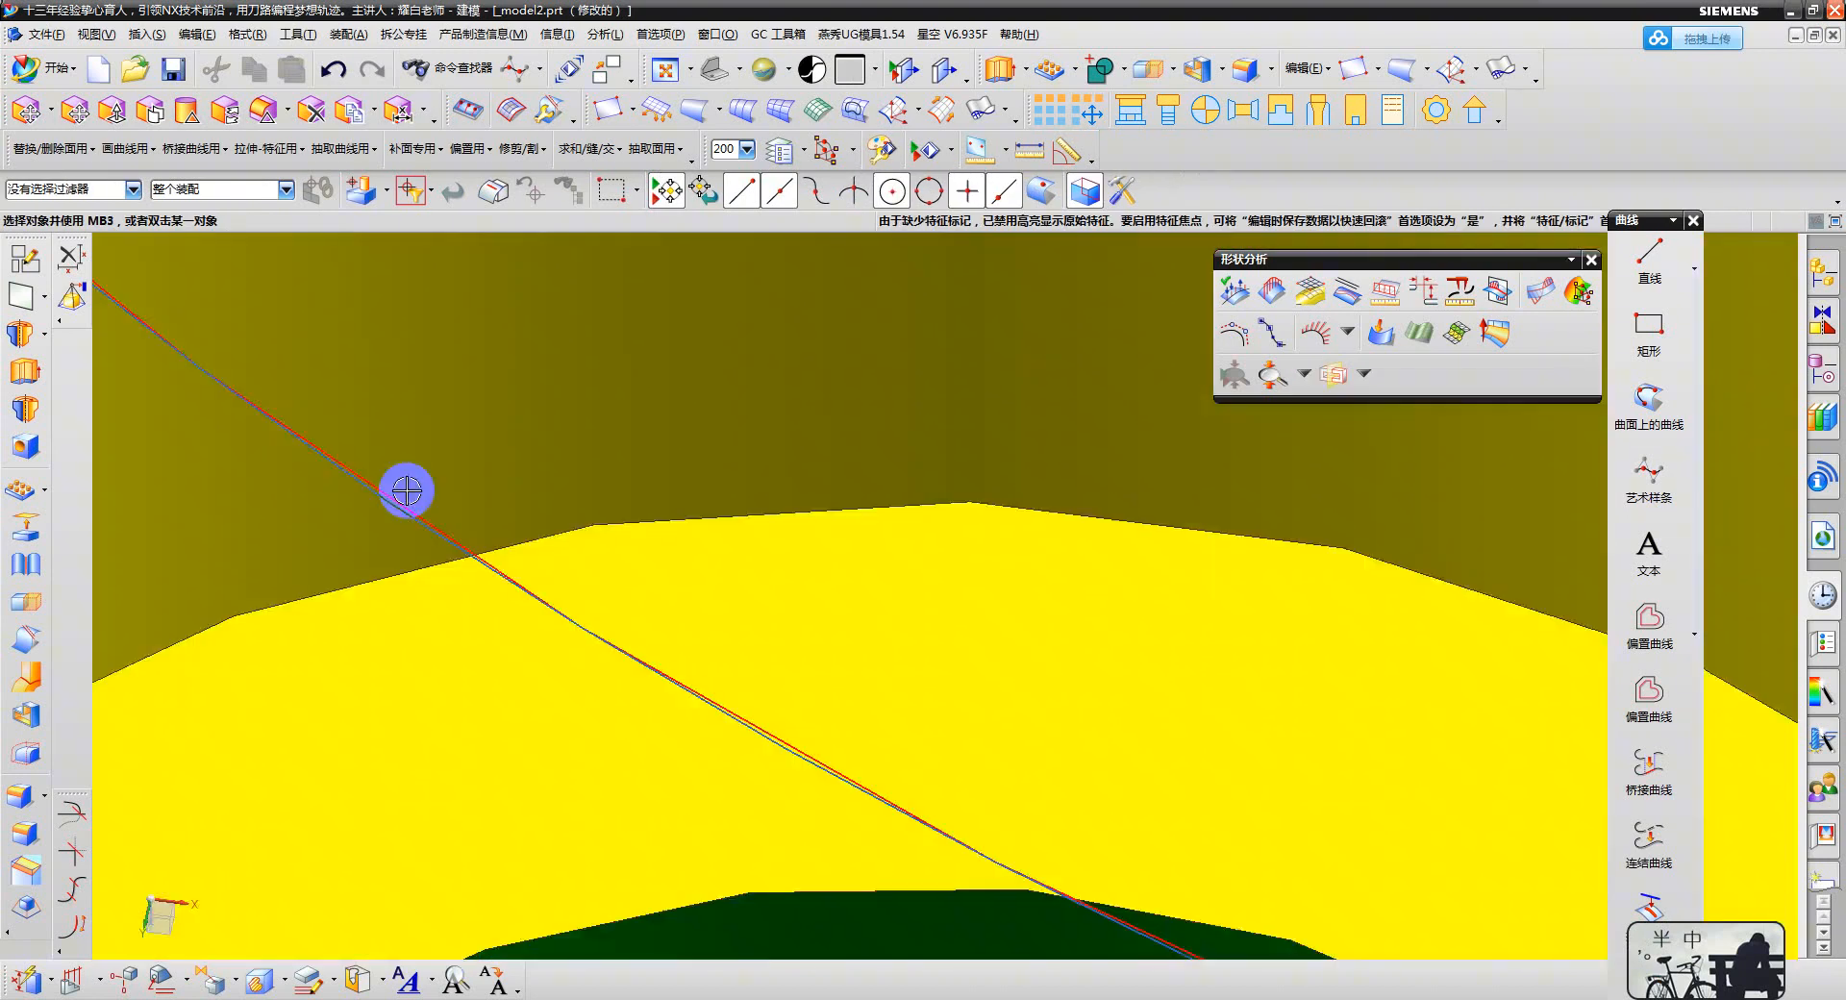
scroll(537, 571, down, 8)
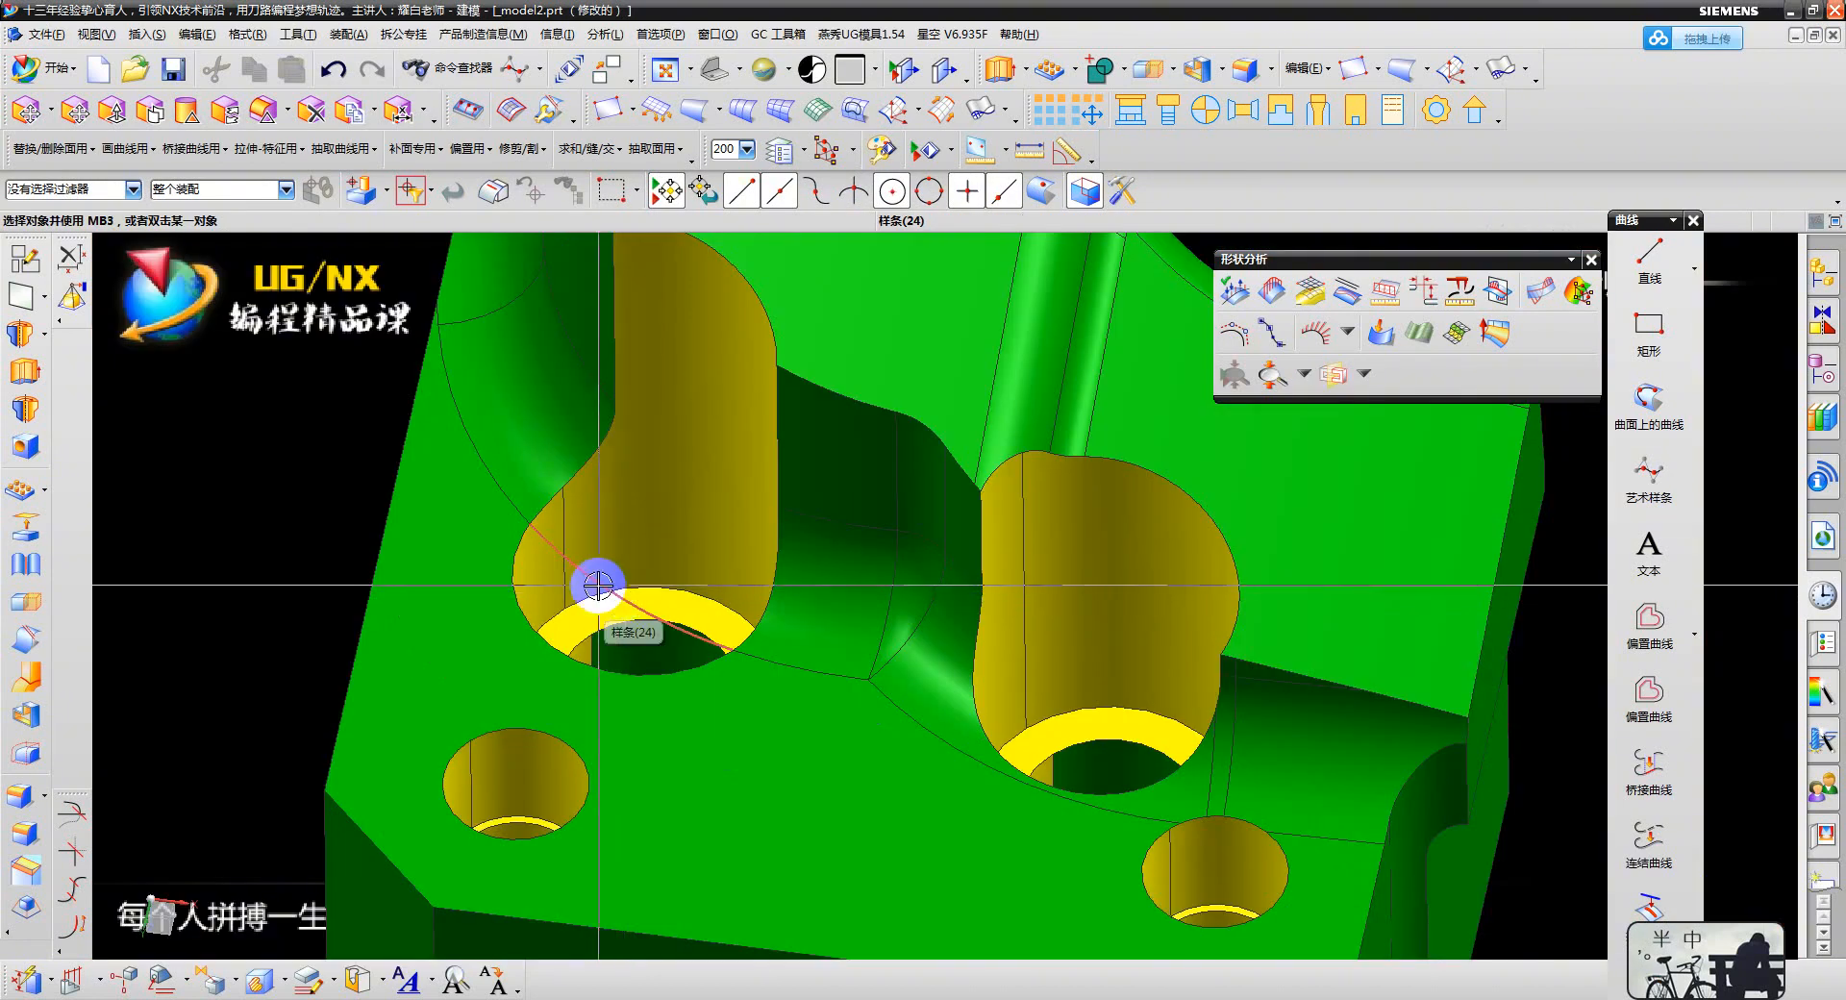
scroll(623, 588, down, 2)
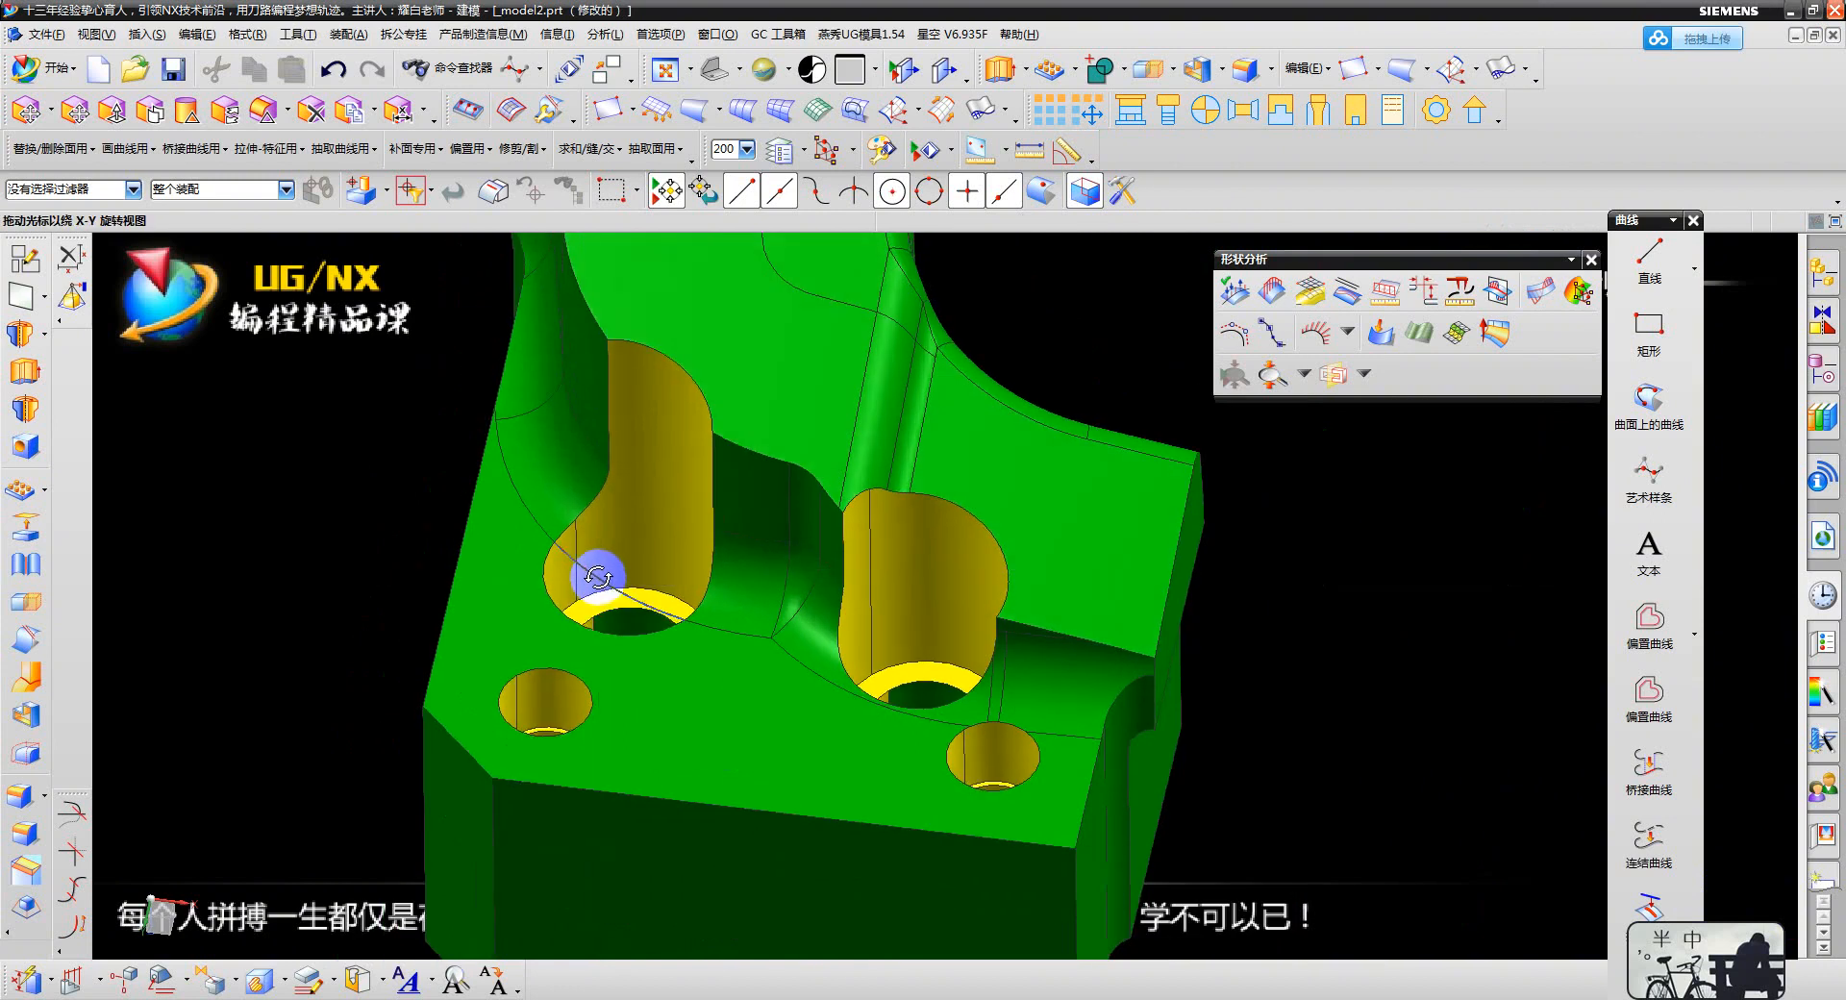
middle_drag(598, 582, 634, 620)
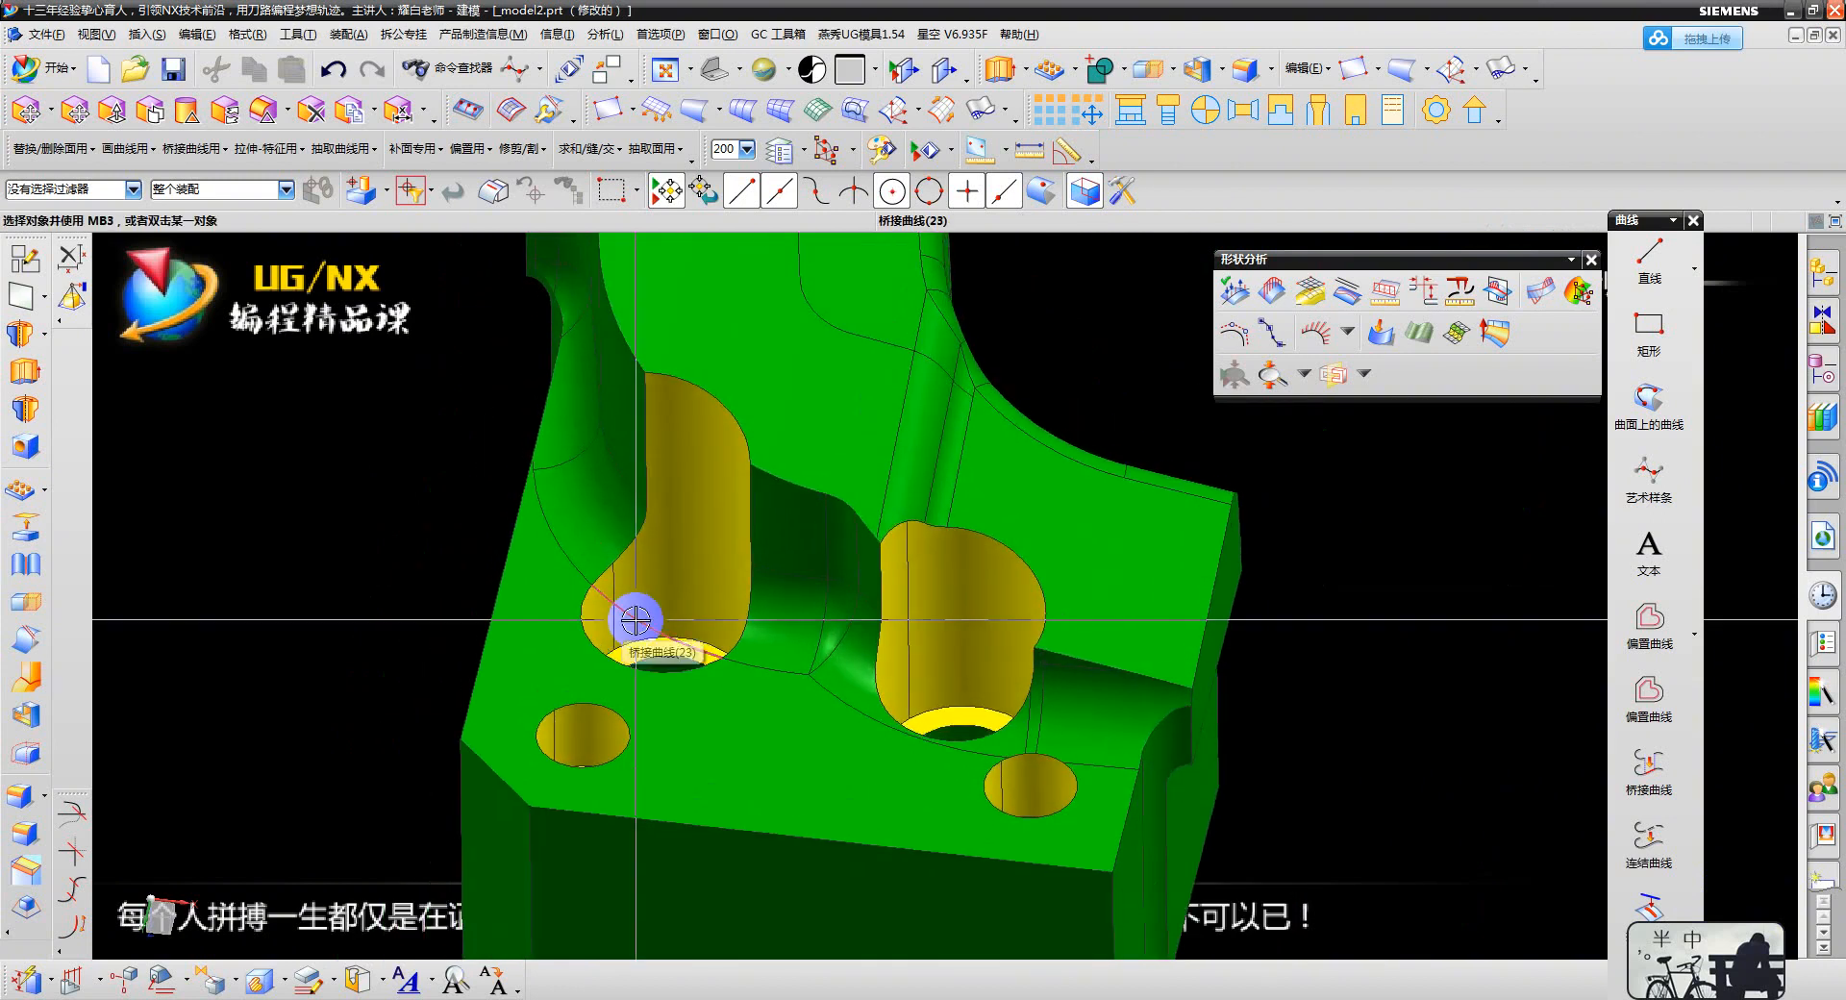
scroll(631, 618, up, 3)
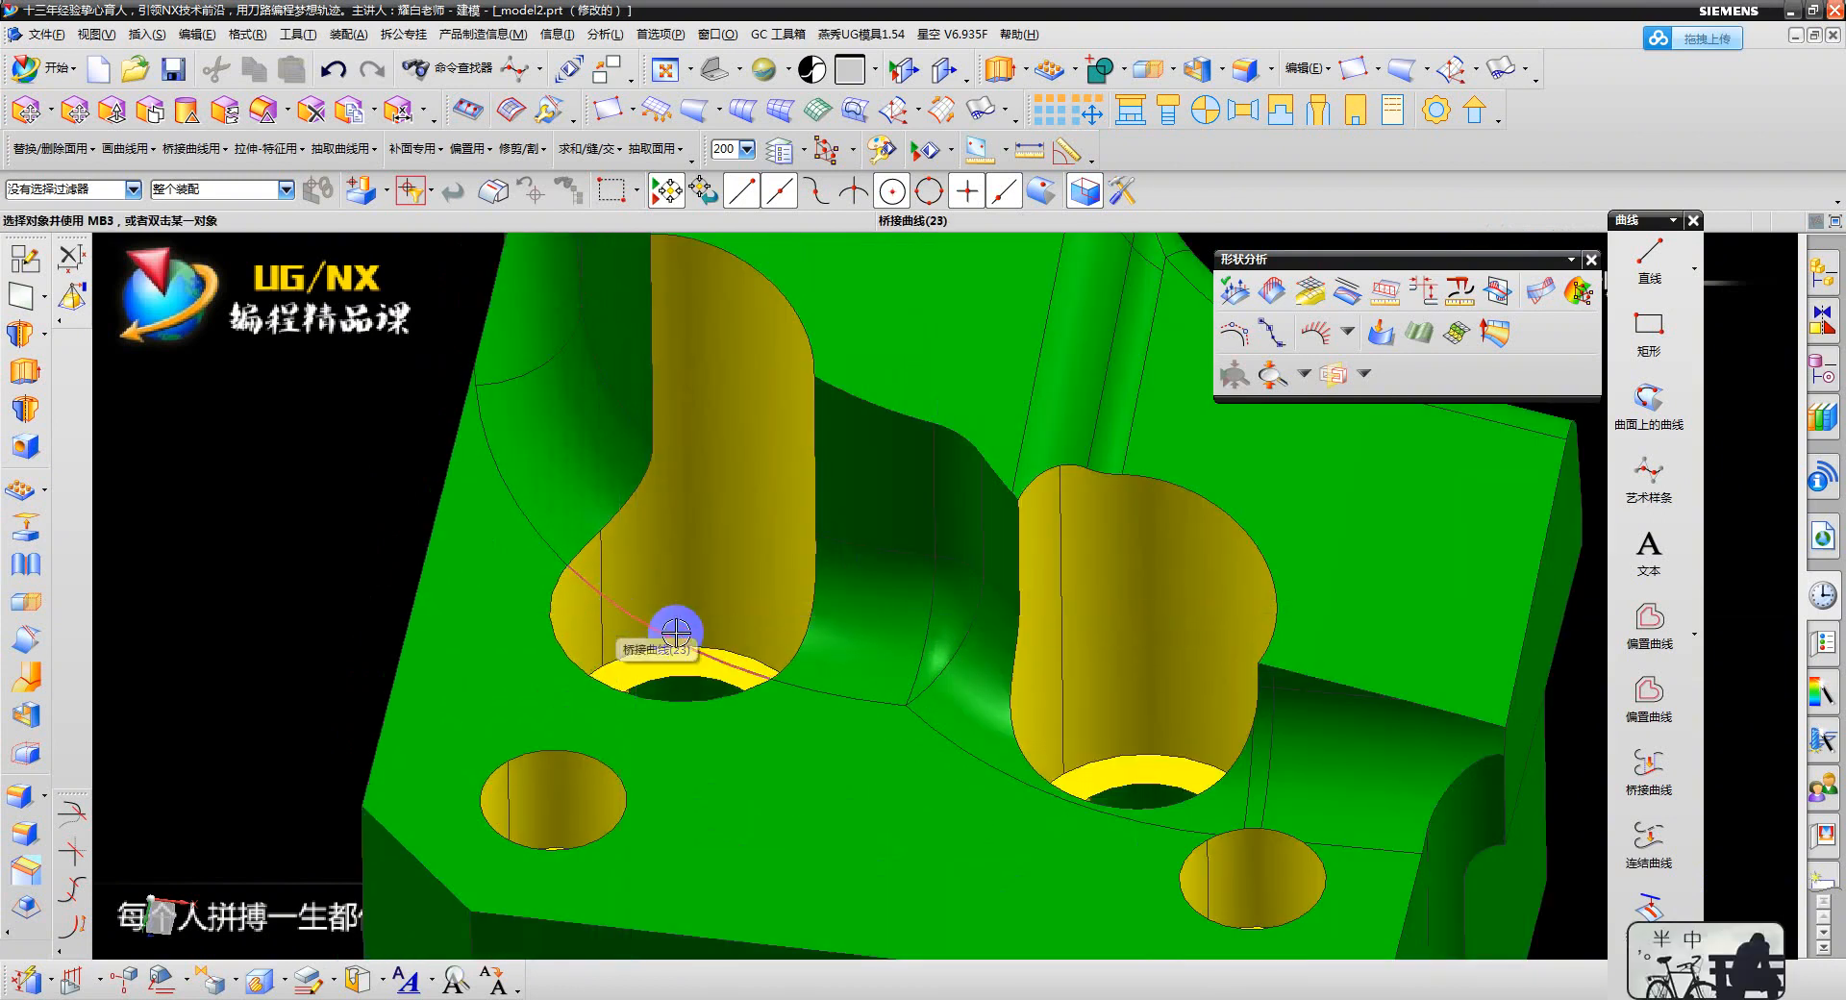
scroll(675, 631, up, 1)
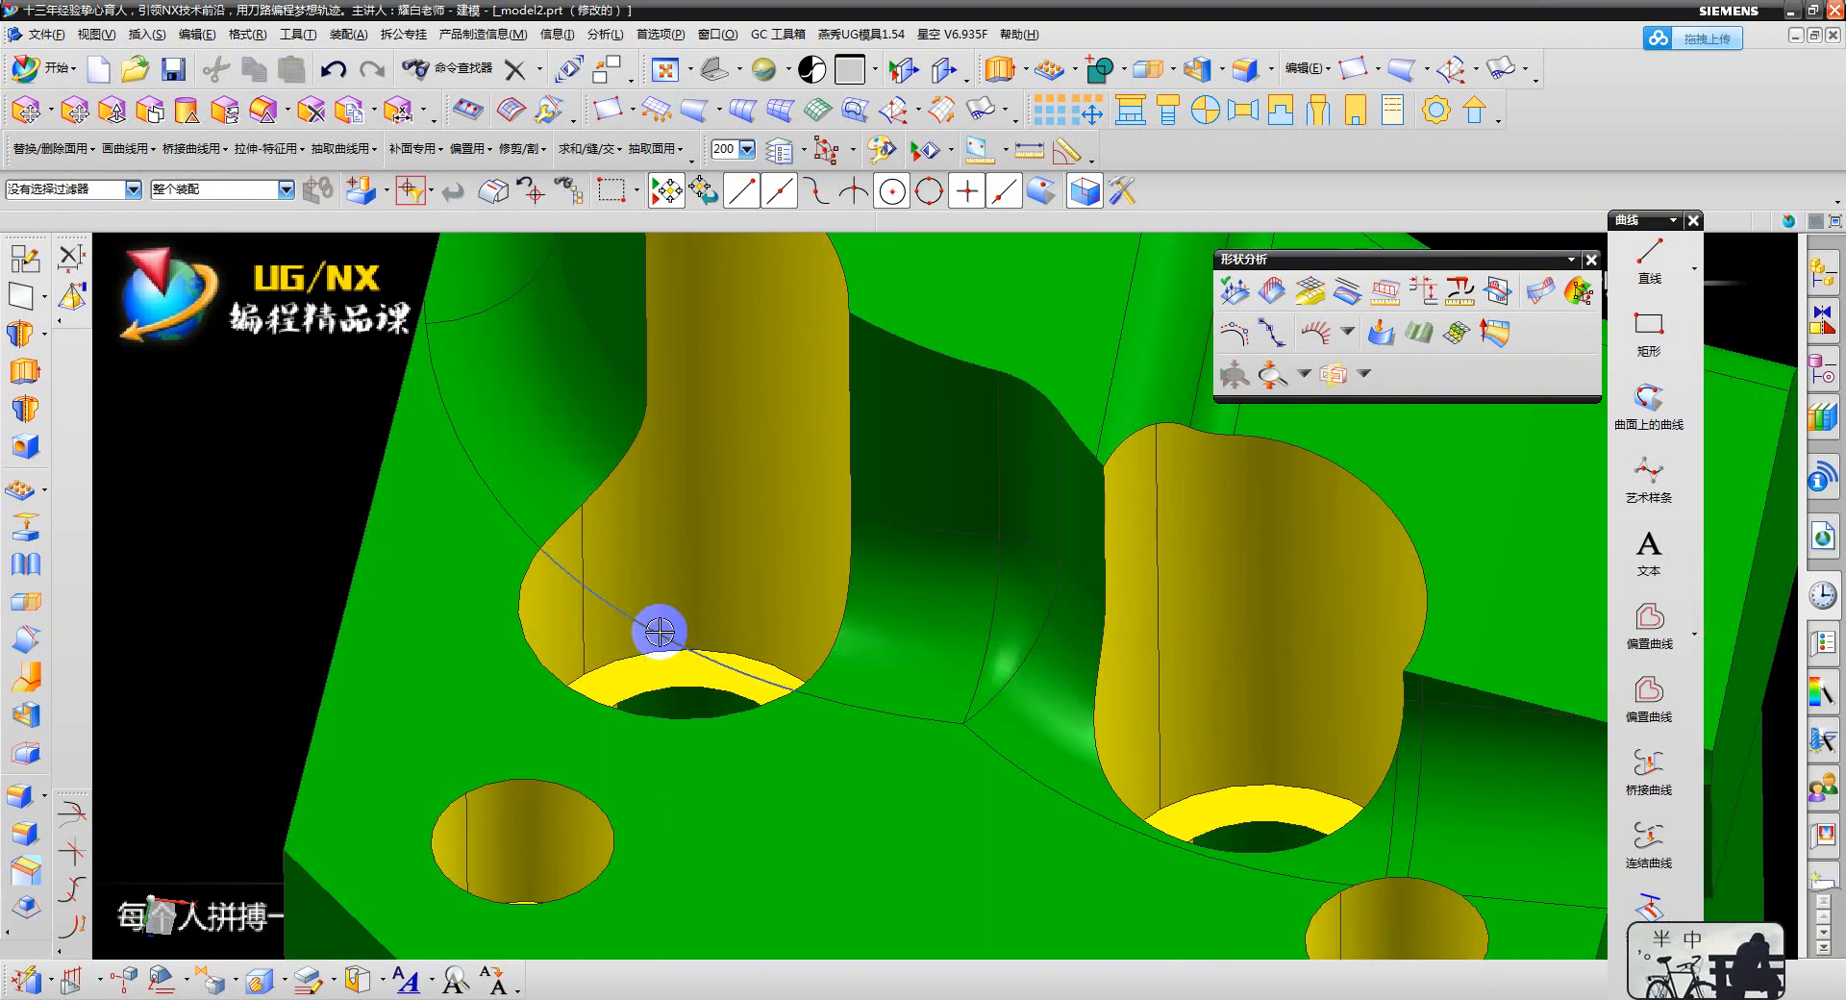
scroll(659, 631, down, 2)
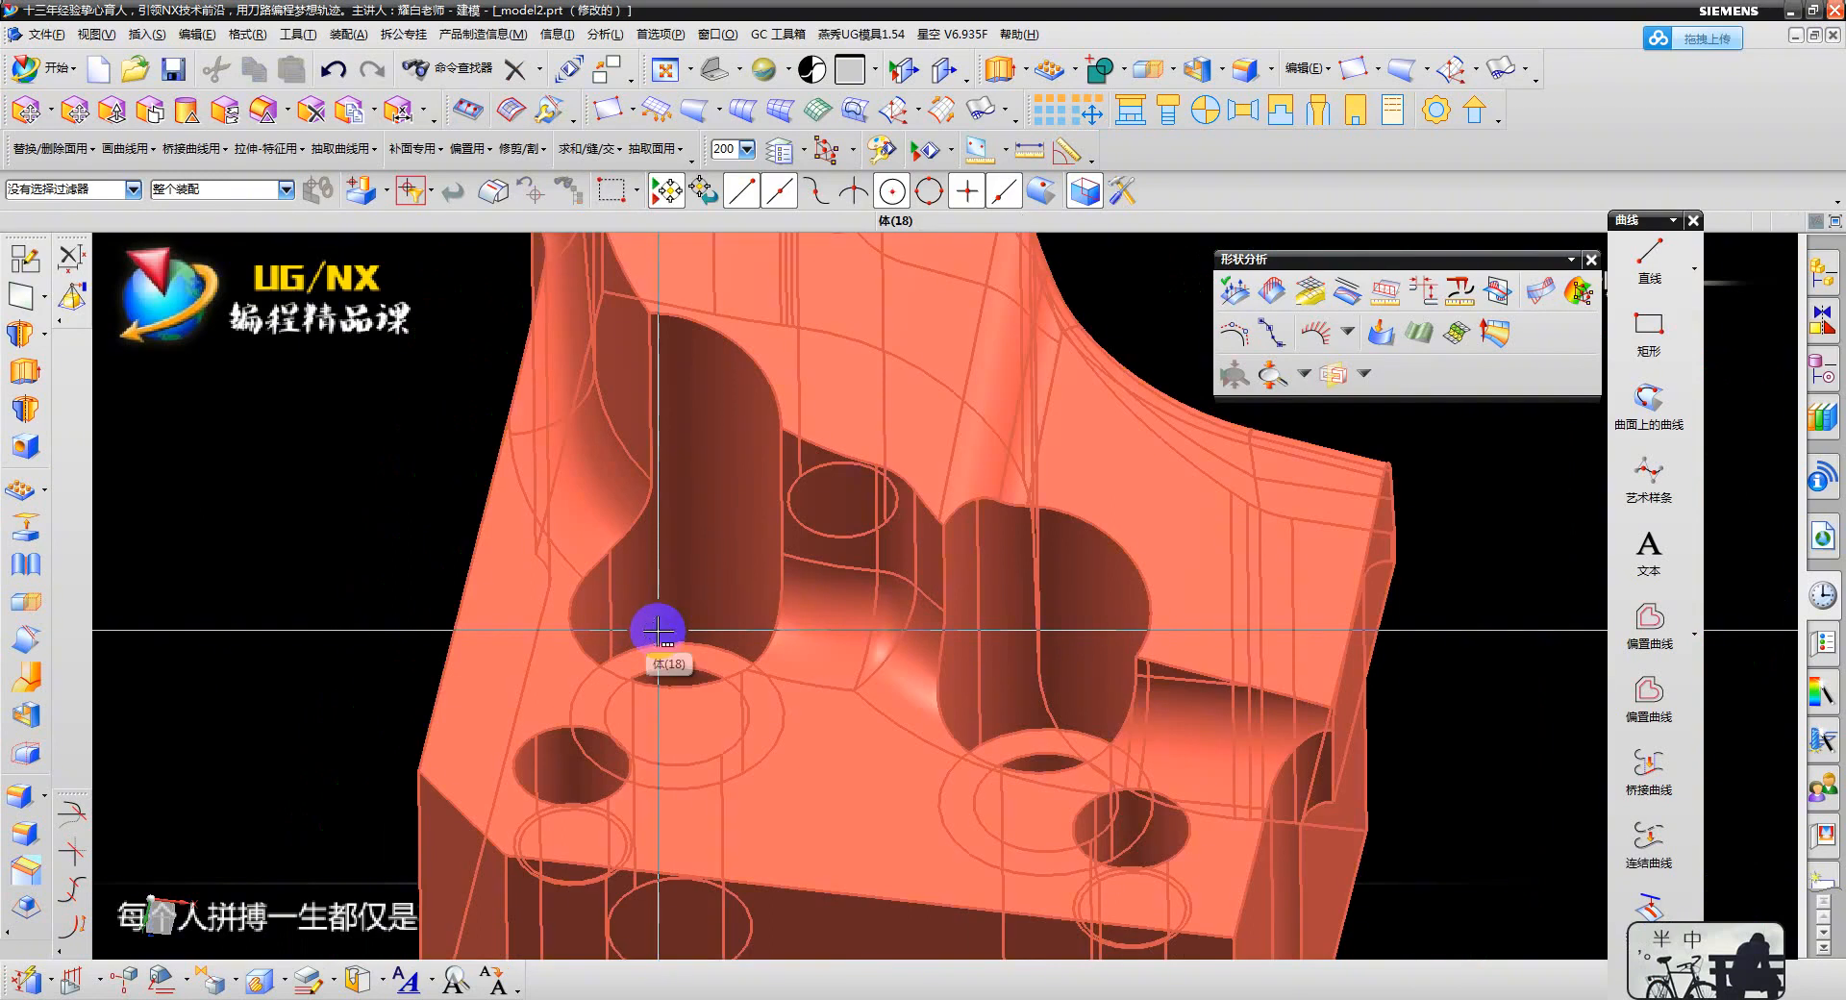
scroll(658, 632, down, 2)
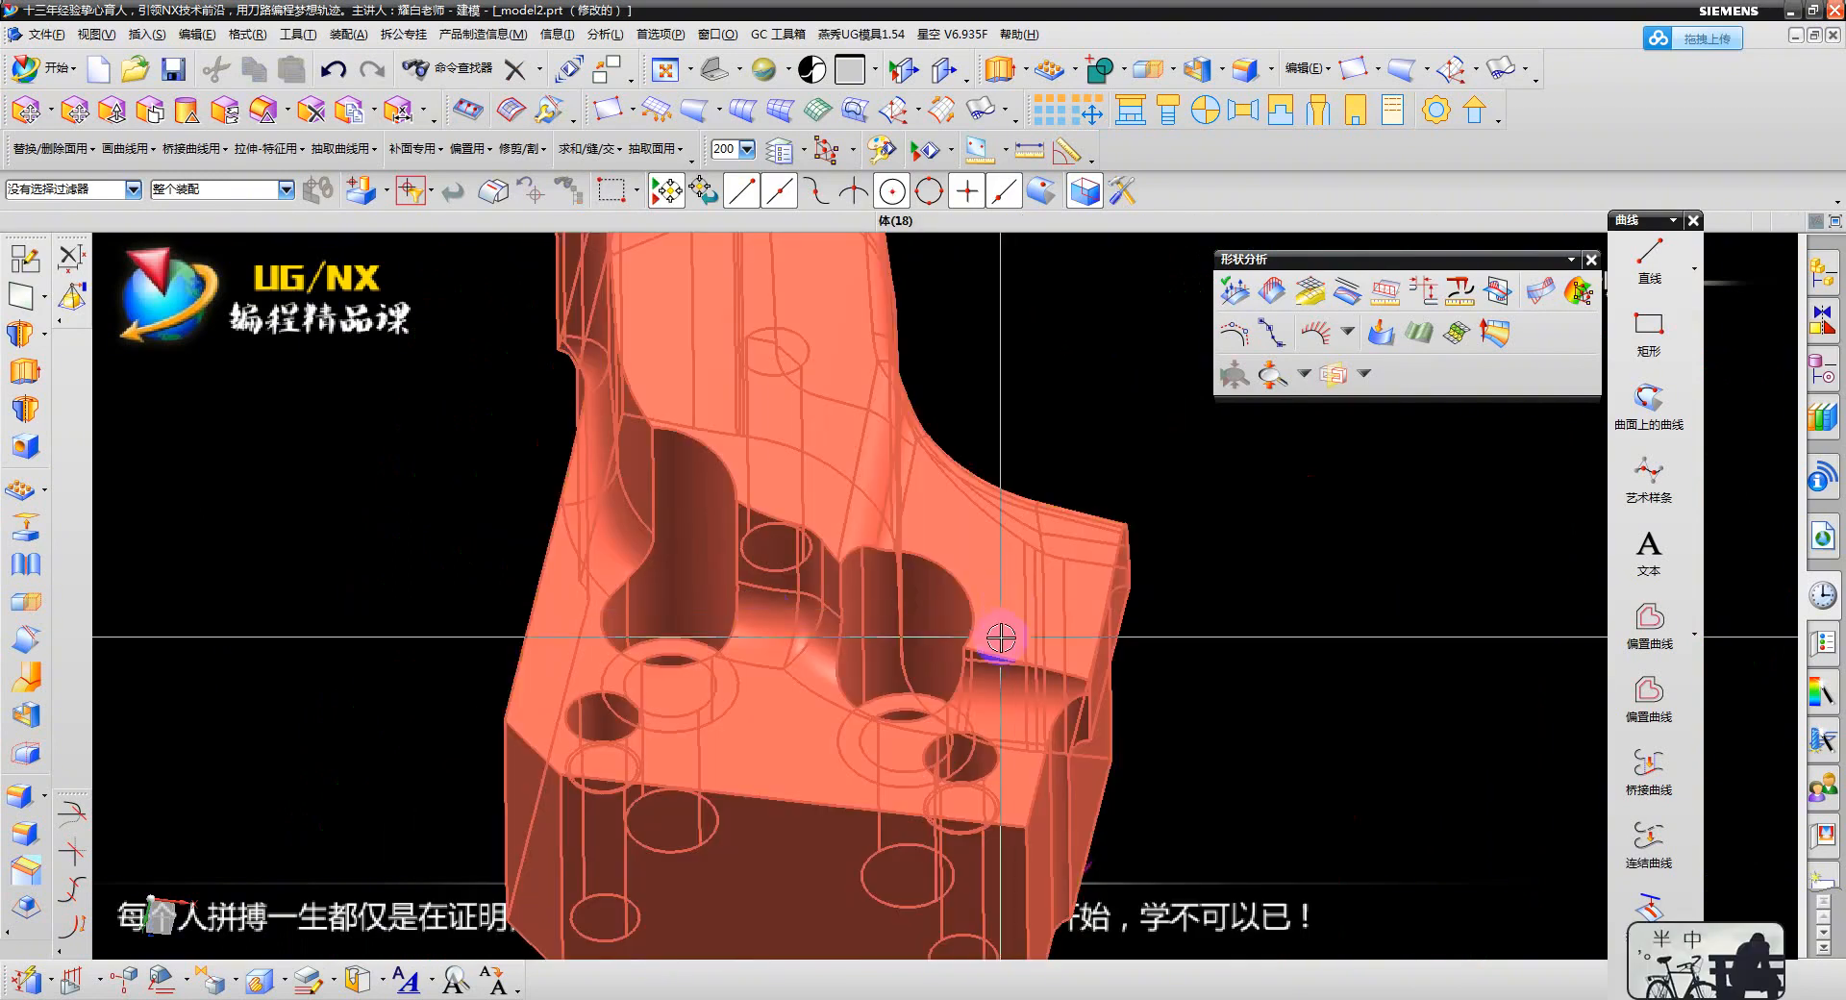
scroll(909, 620, down, 2)
scroll(909, 620, up, 2)
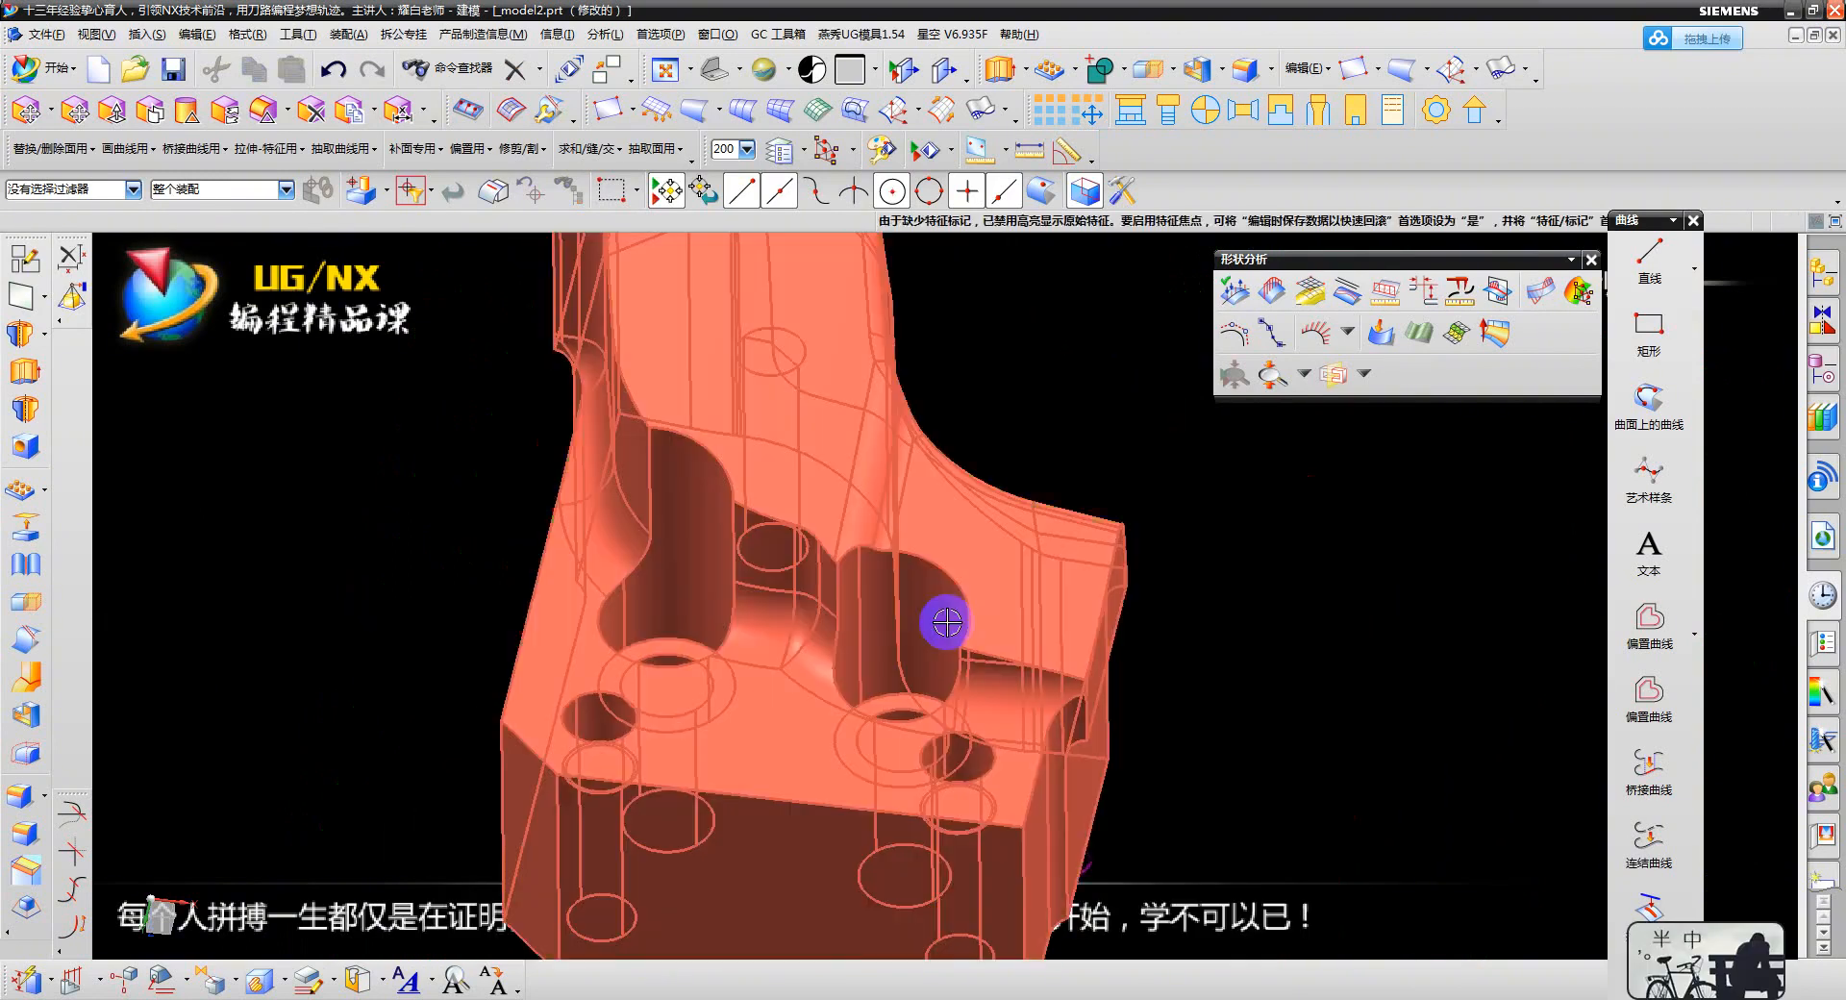
mouse_move(943, 618)
middle_down()
mouse_move(968, 531)
mouse_move(922, 555)
mouse_move(971, 627)
mouse_move(914, 561)
middle_up()
scroll(906, 550, down, 3)
- Switch to the TrimAExt.prt part and examine its curve mesh surface and profile curves from several angles
click(716, 35)
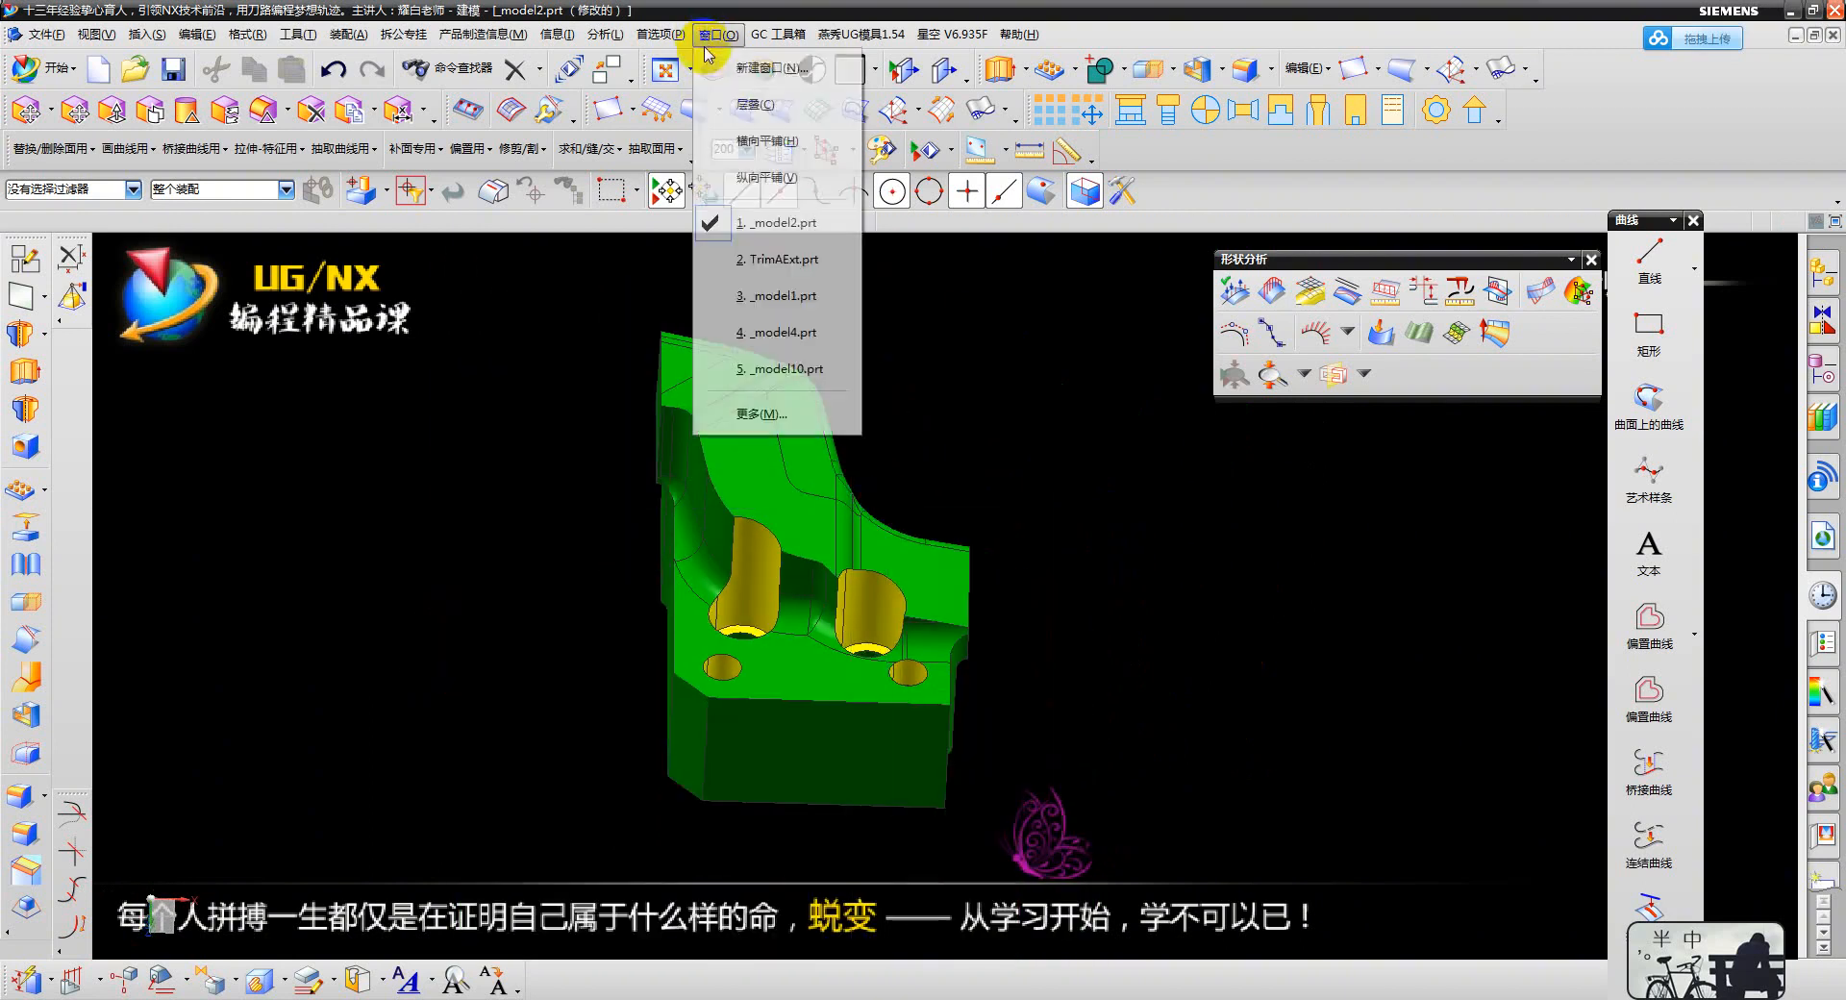
click(798, 259)
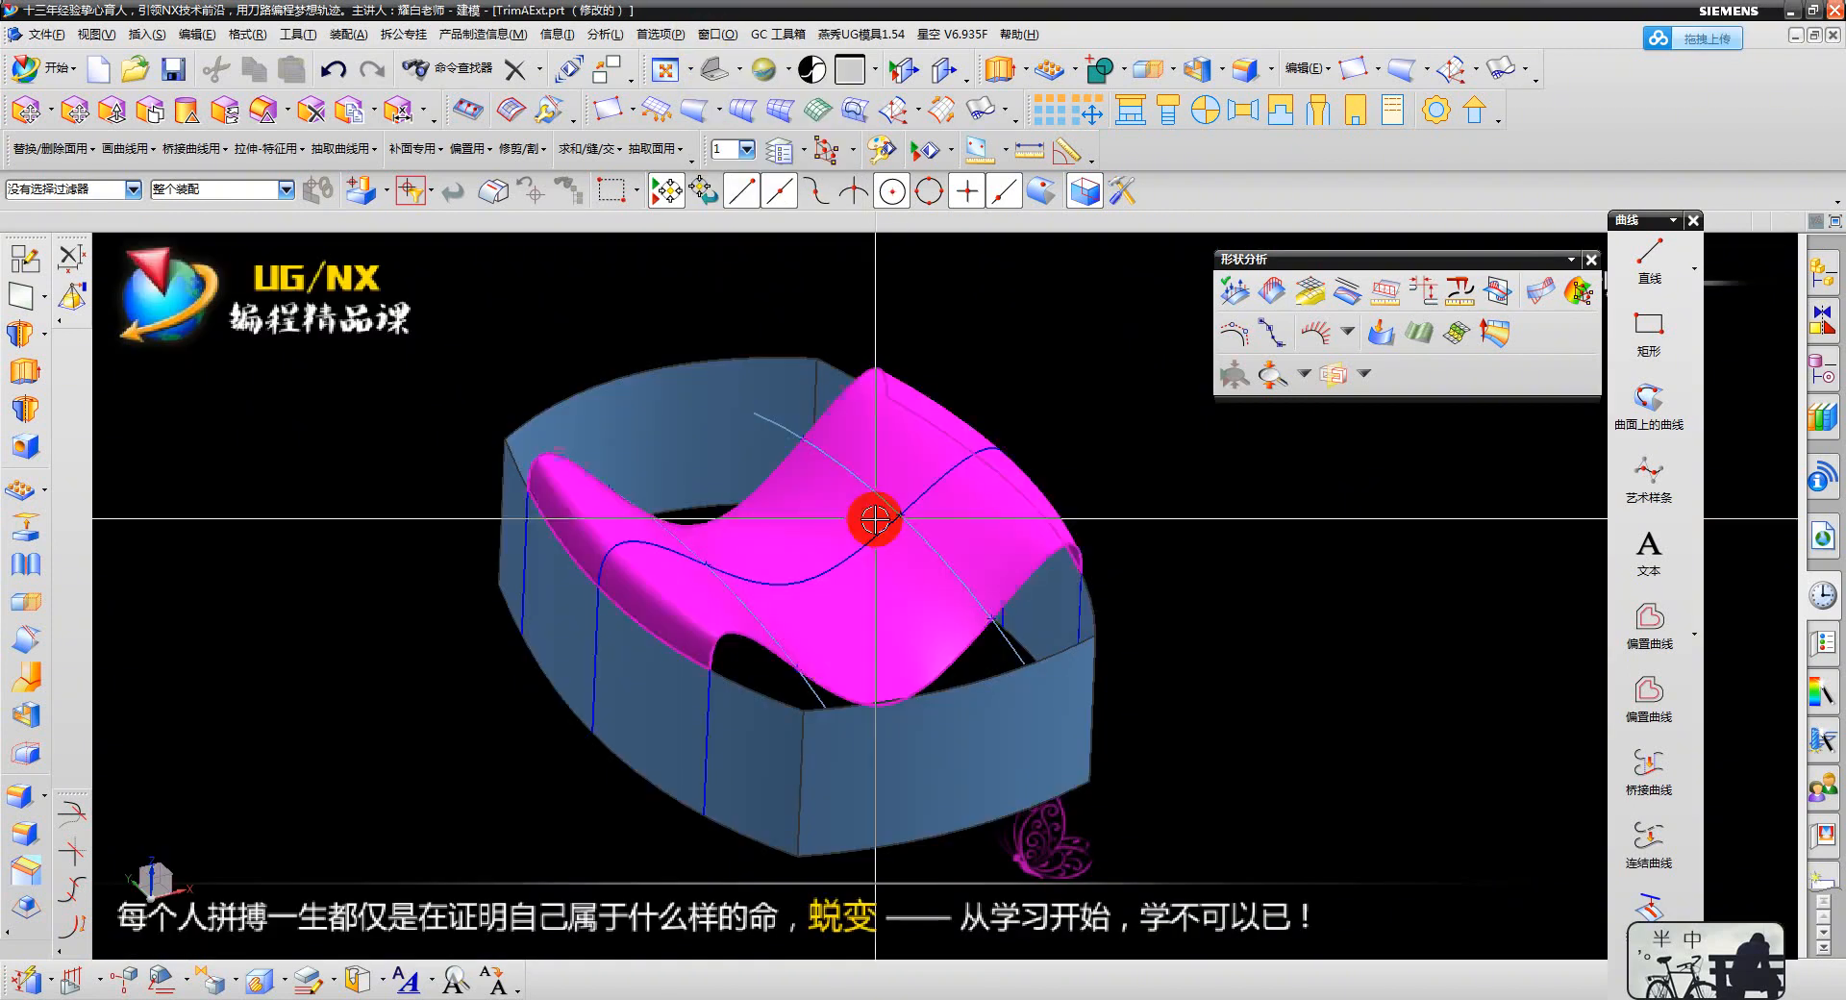
middle_drag(899, 545, 957, 644)
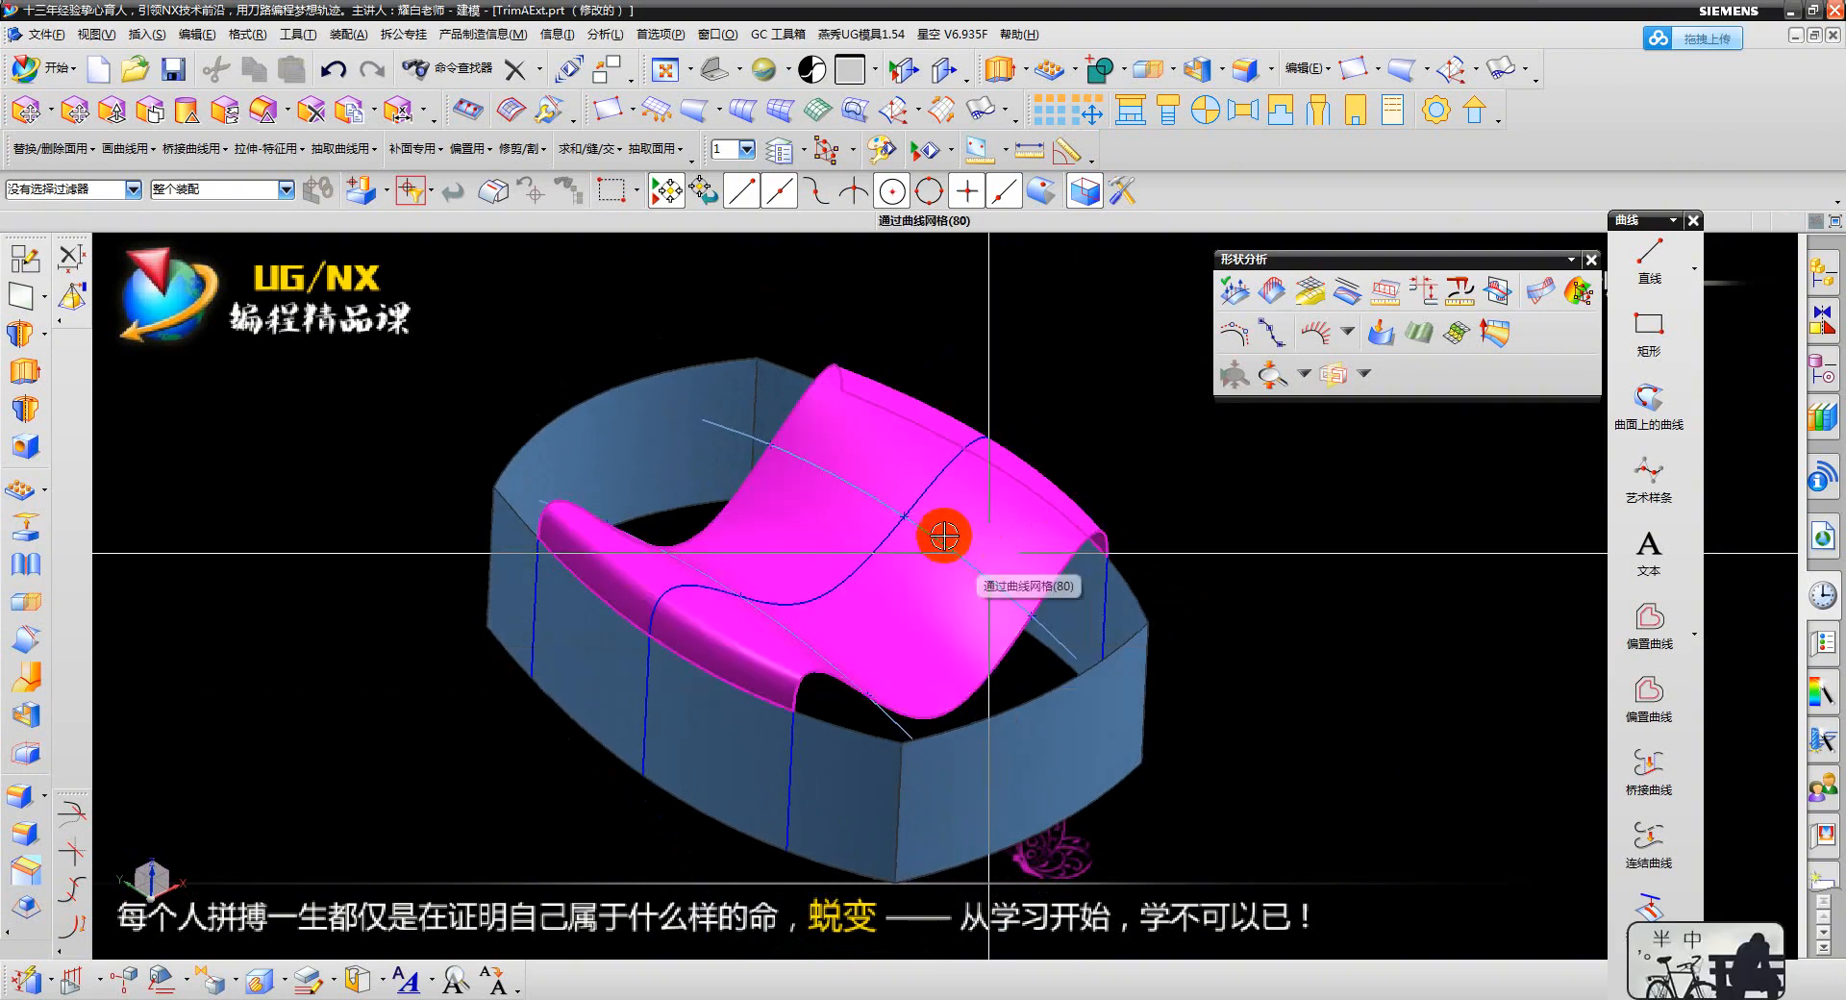
middle_drag(940, 598, 996, 546)
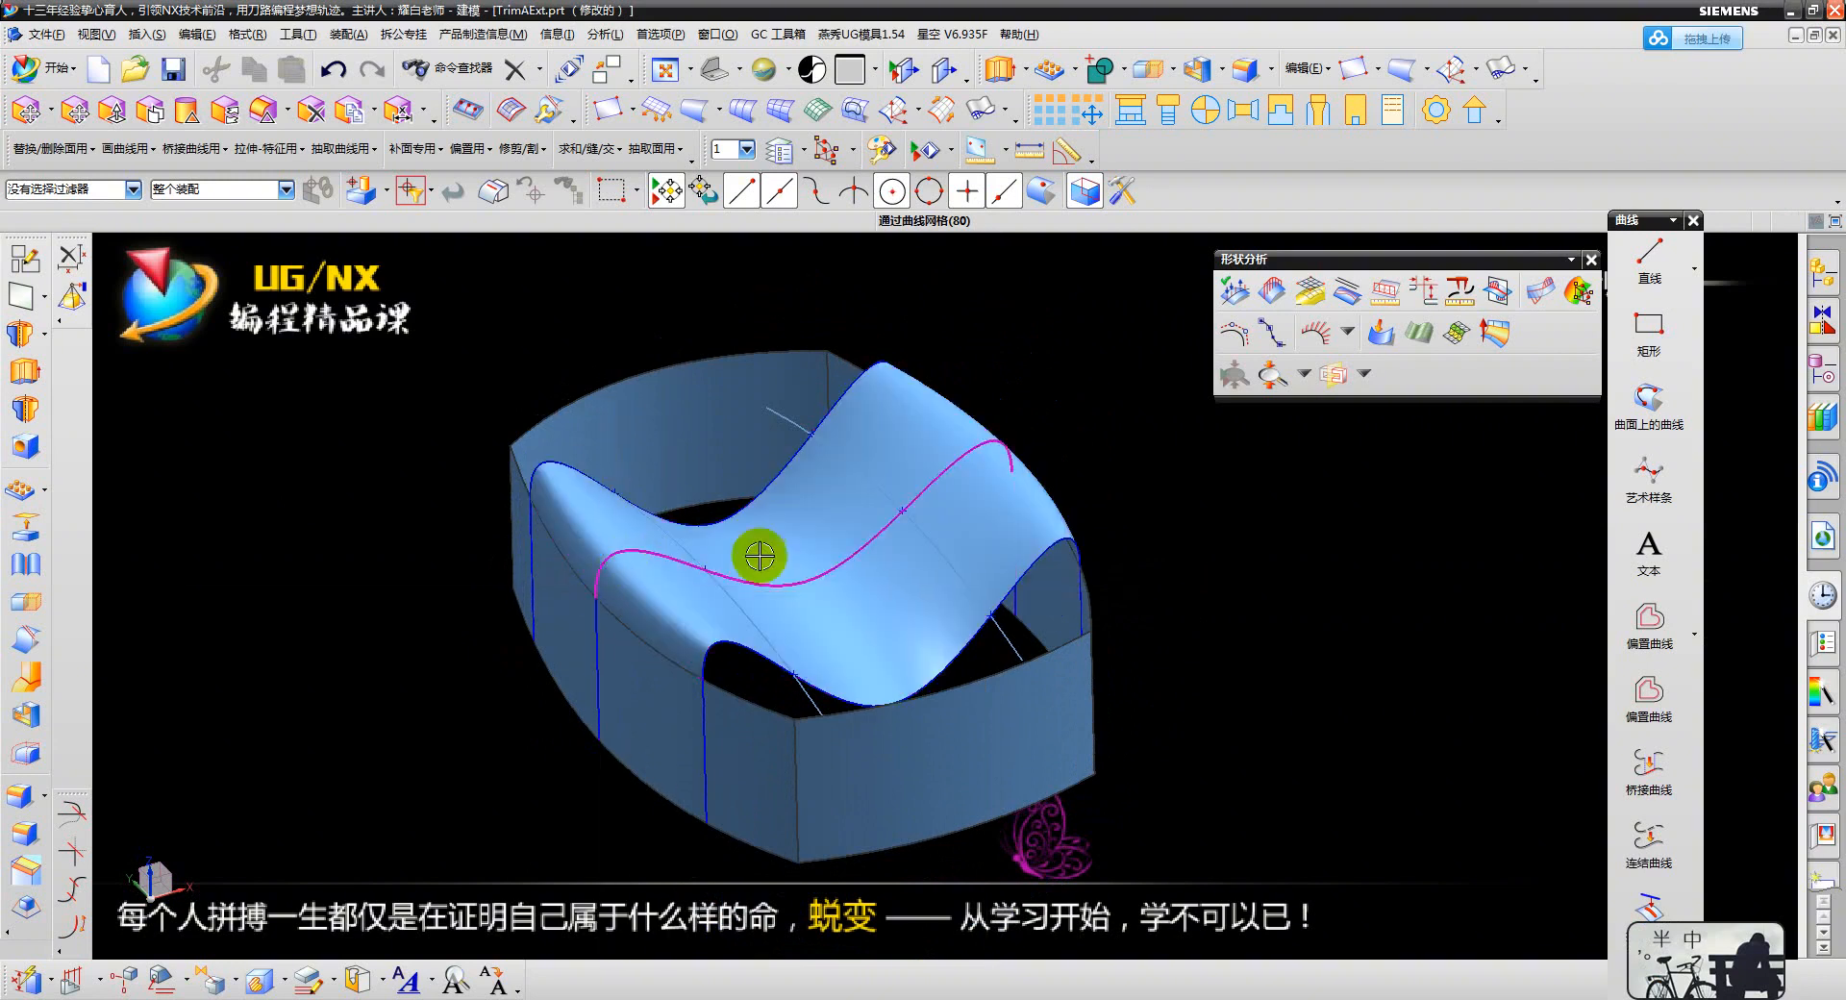
middle_drag(877, 515, 1029, 504)
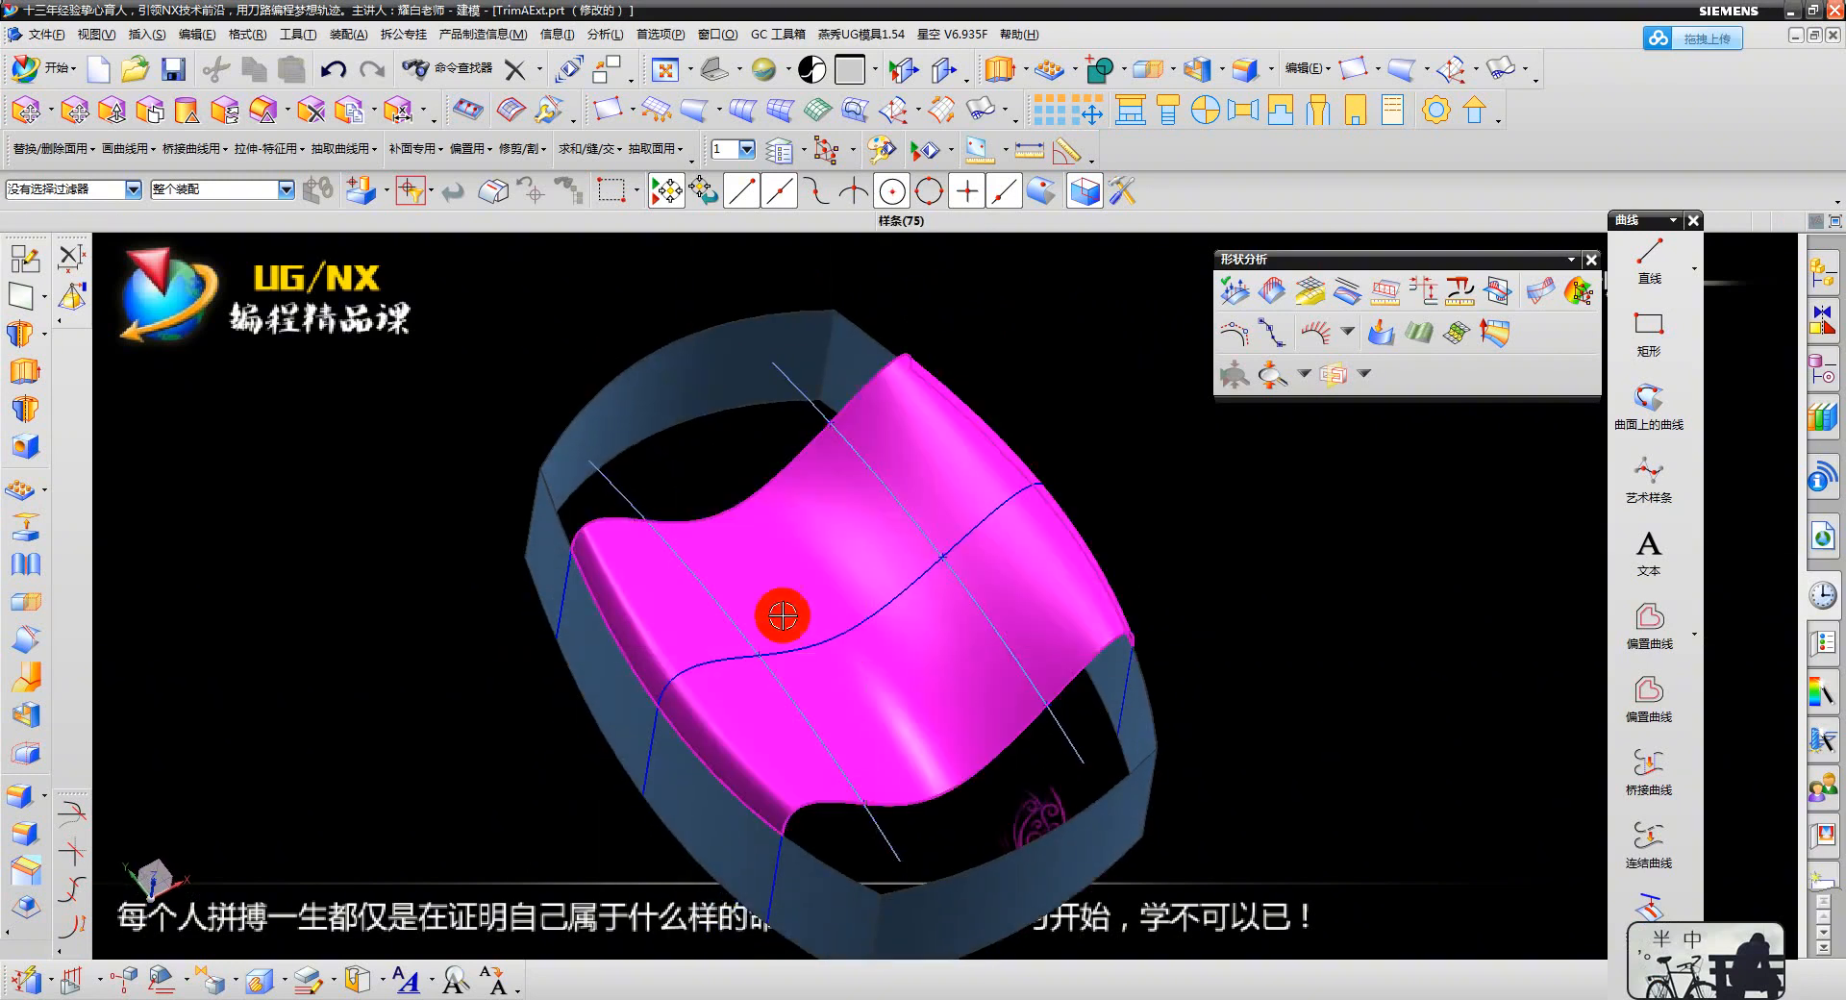
middle_drag(783, 615, 823, 642)
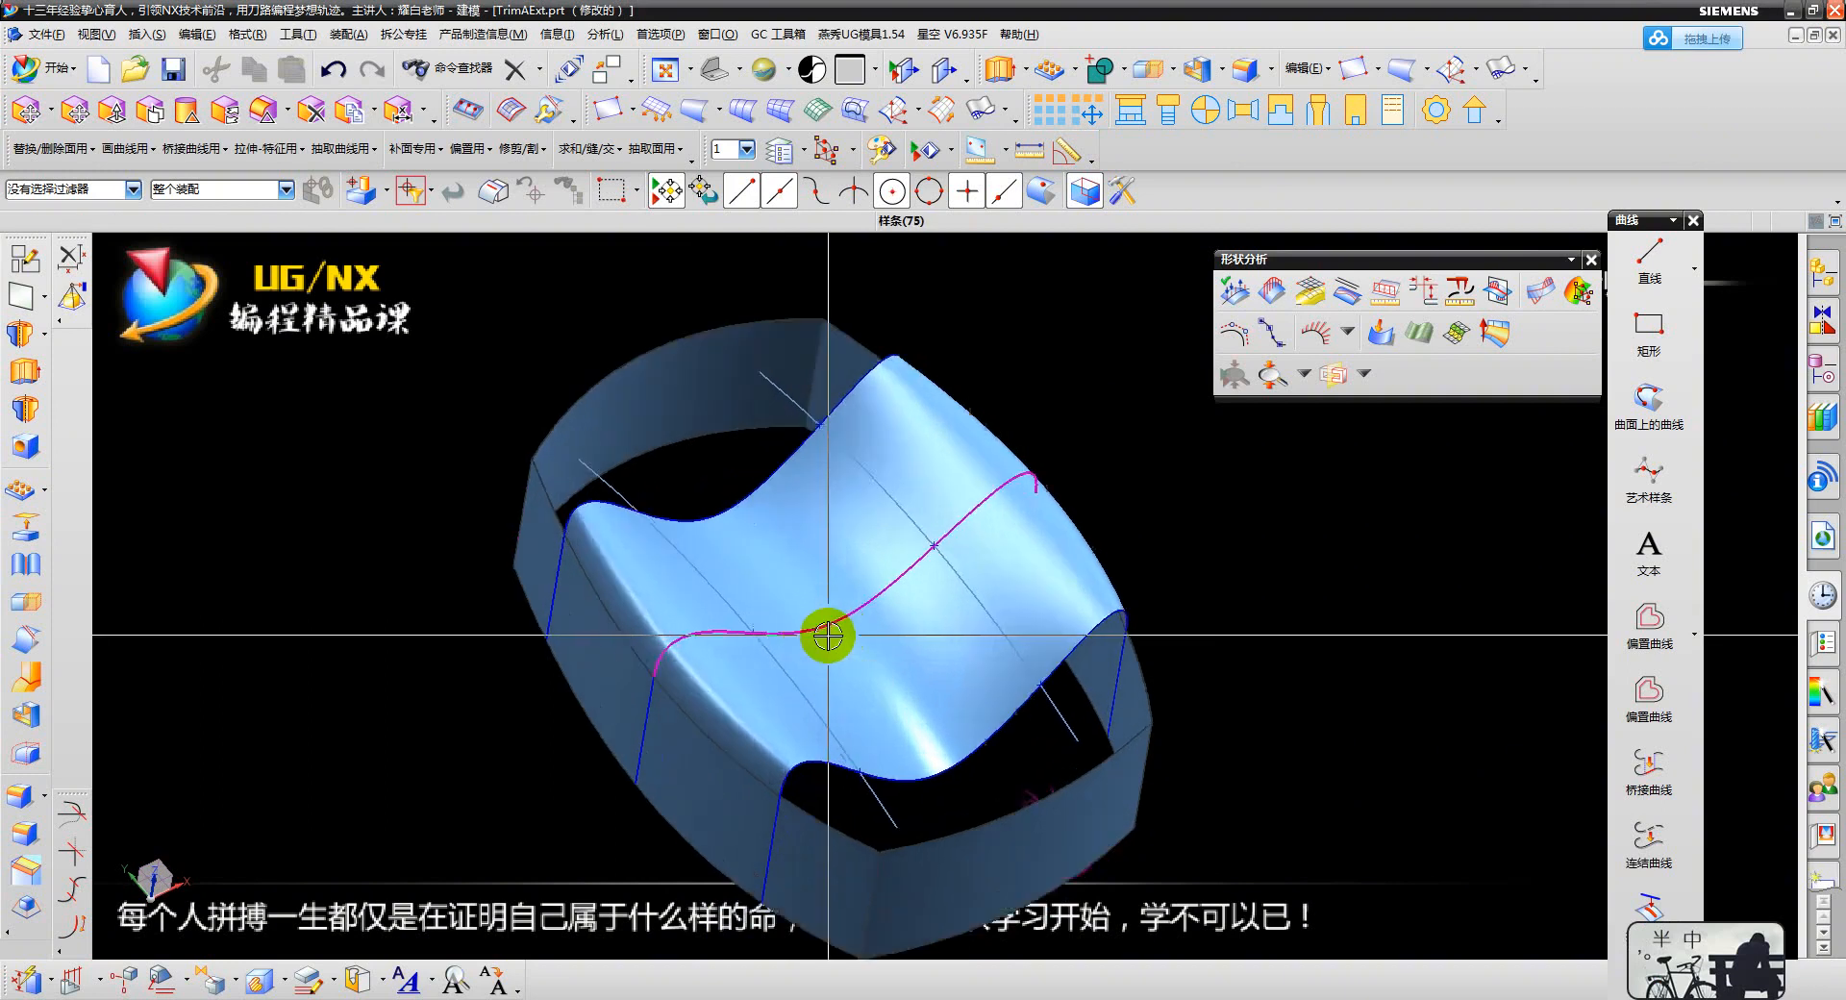
scroll(846, 640, up, 2)
scroll(683, 596, up, 2)
- Remove the curve mesh surface and its wavy profile splines, keeping the ring body and the two long guide curves
click(697, 664)
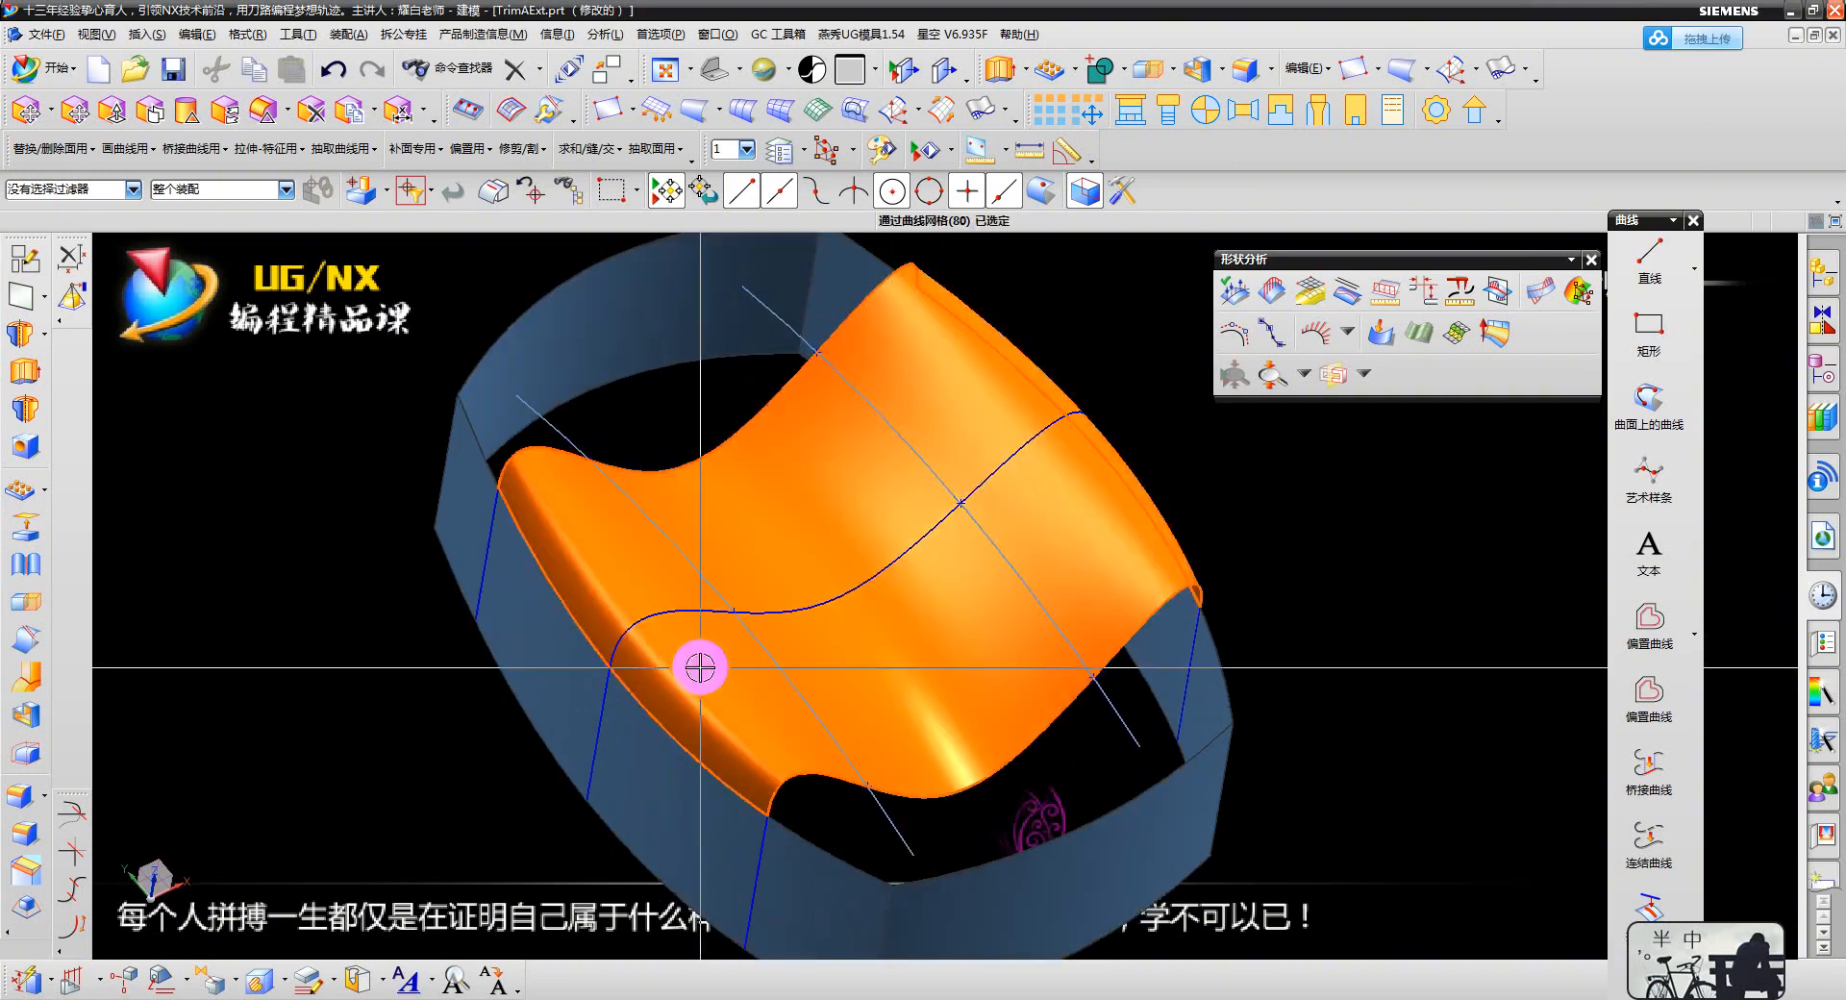
key(ctrl+b)
click(704, 453)
key(ctrl+b)
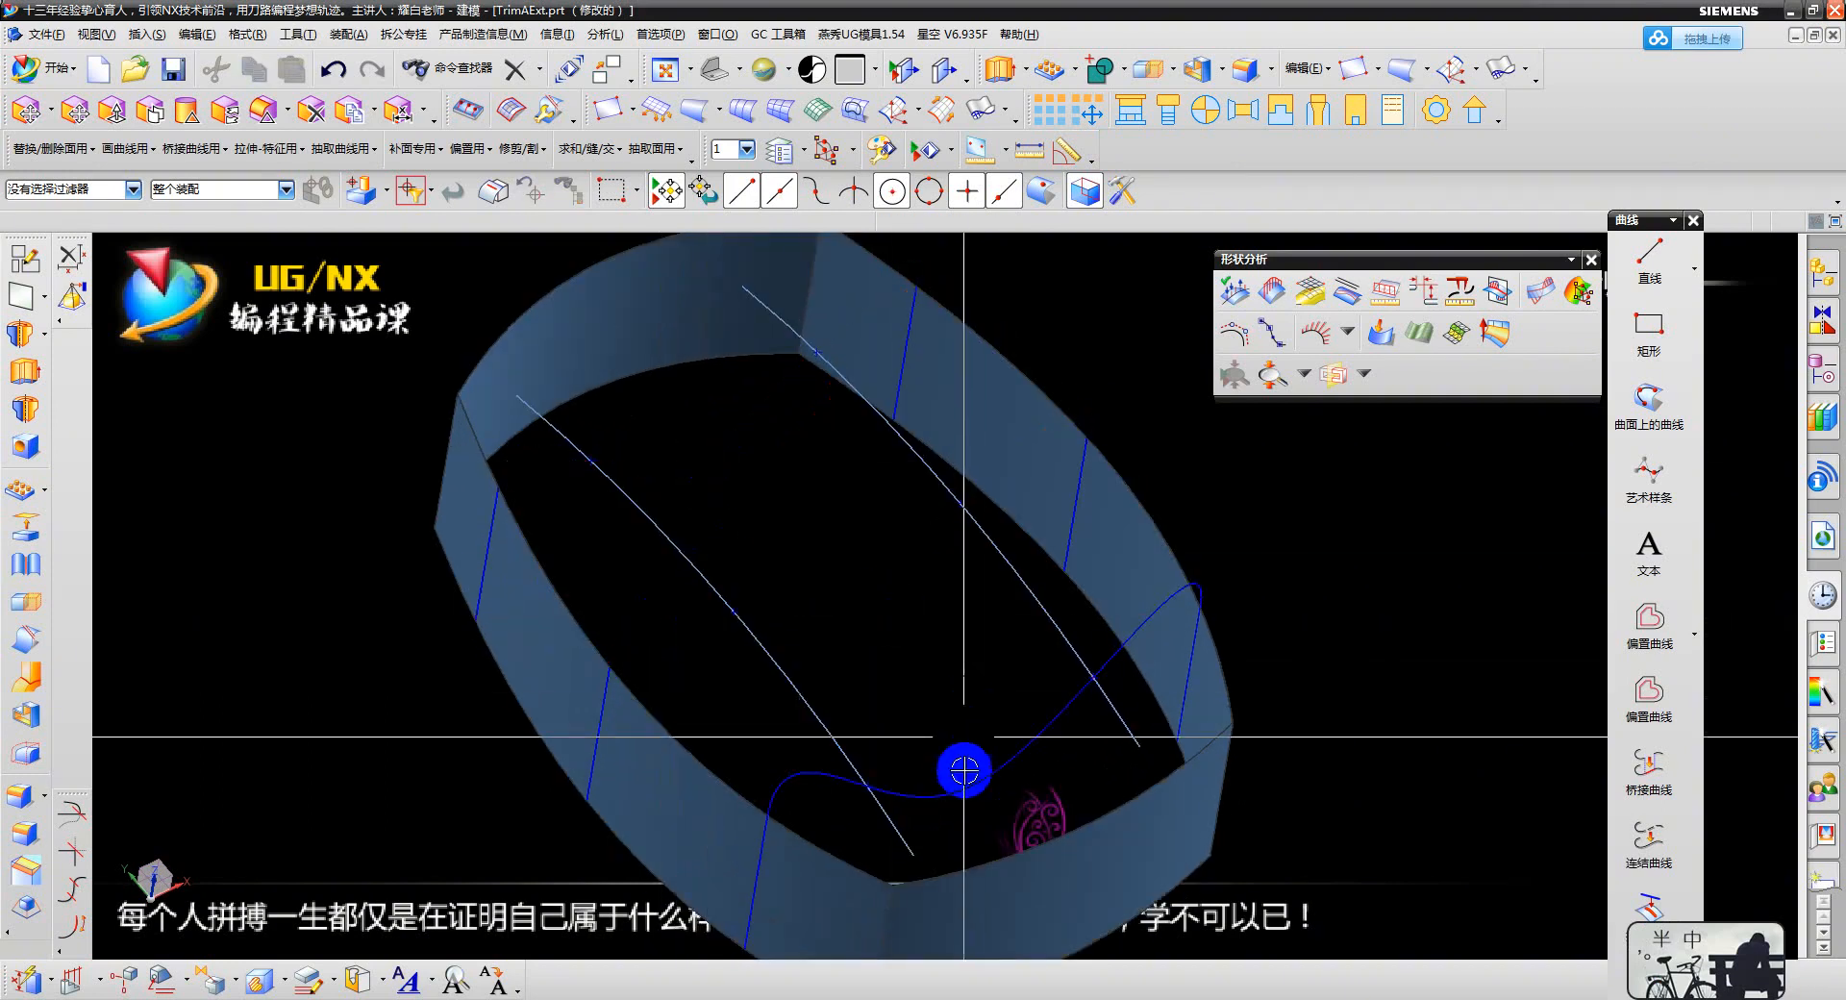
key(ctrl+b)
key(Delete)
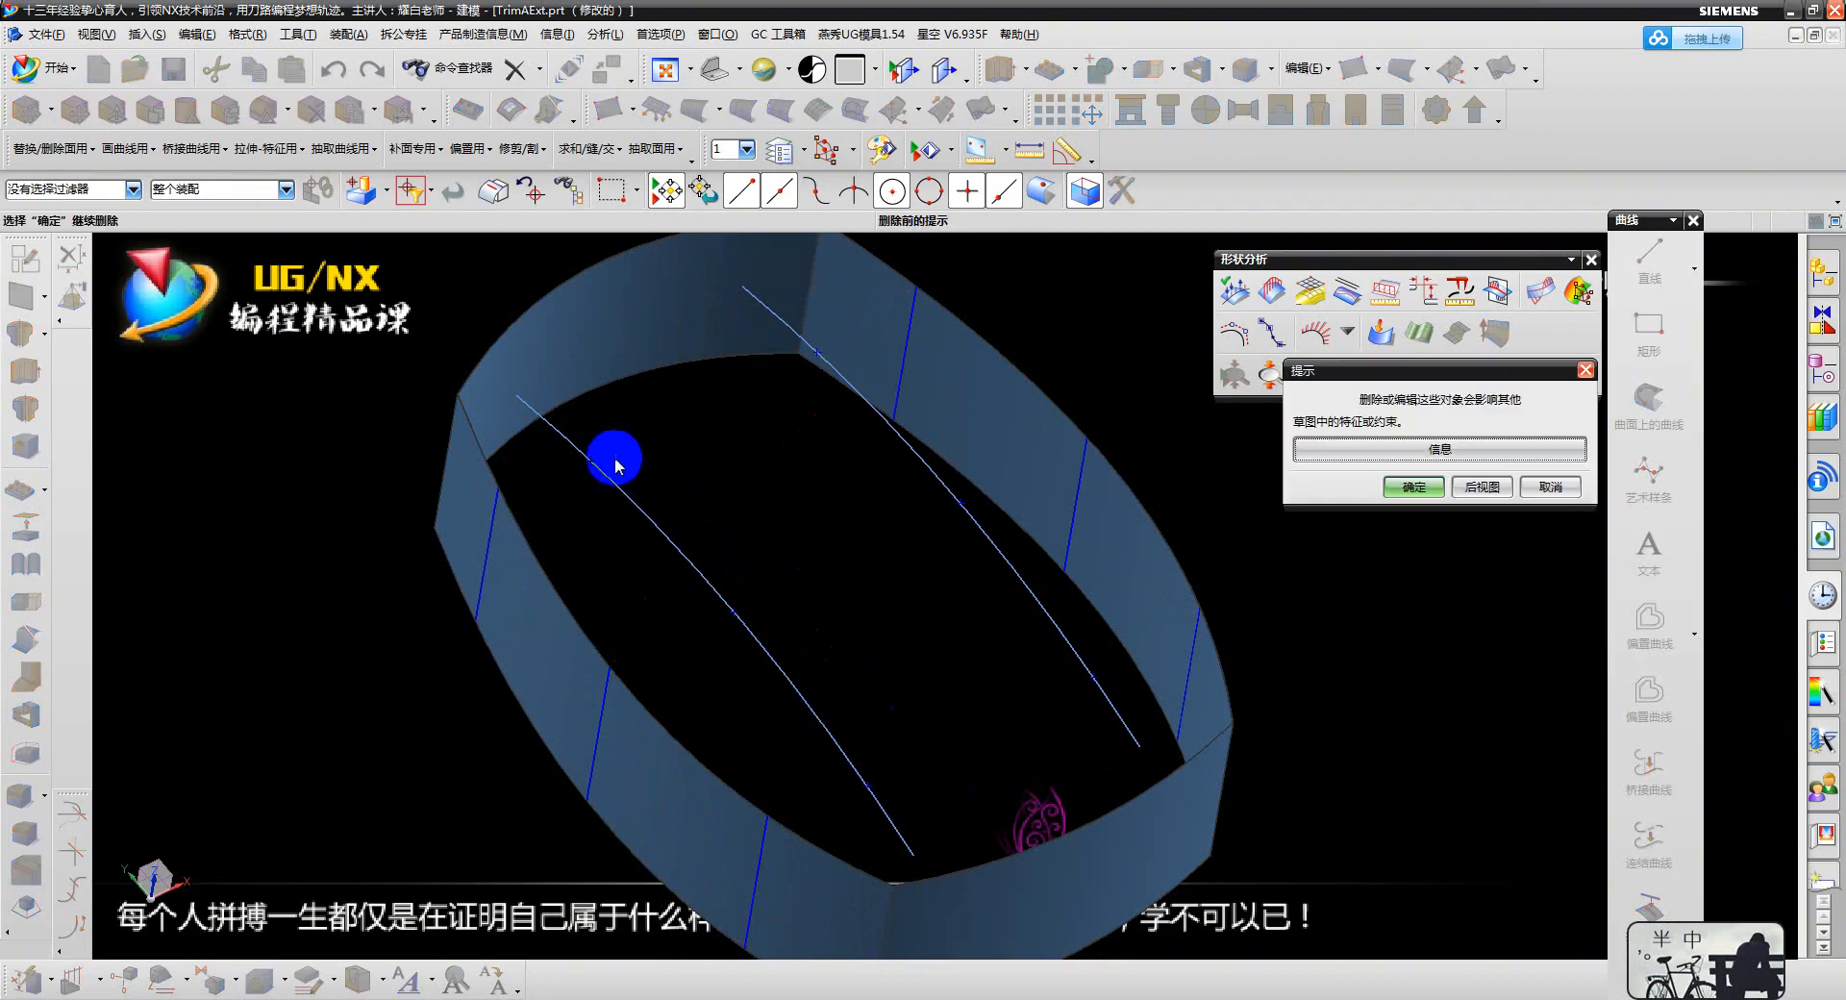
key(Return)
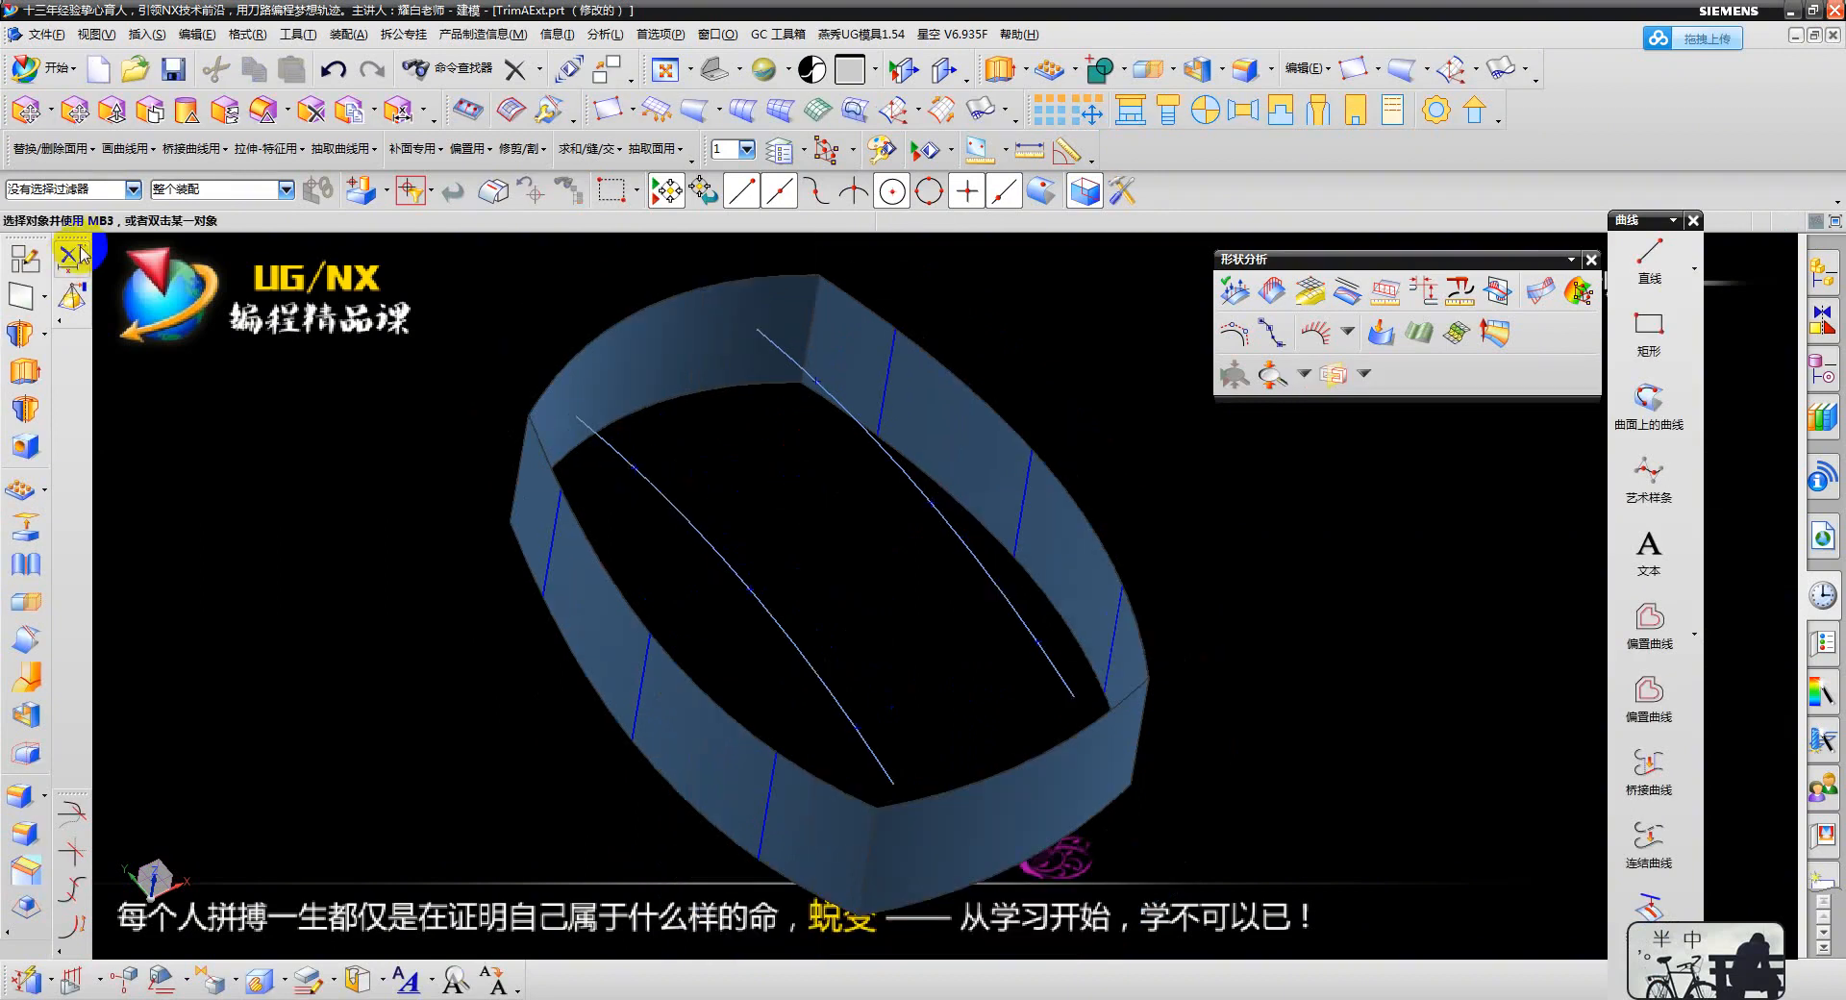
key(Escape)
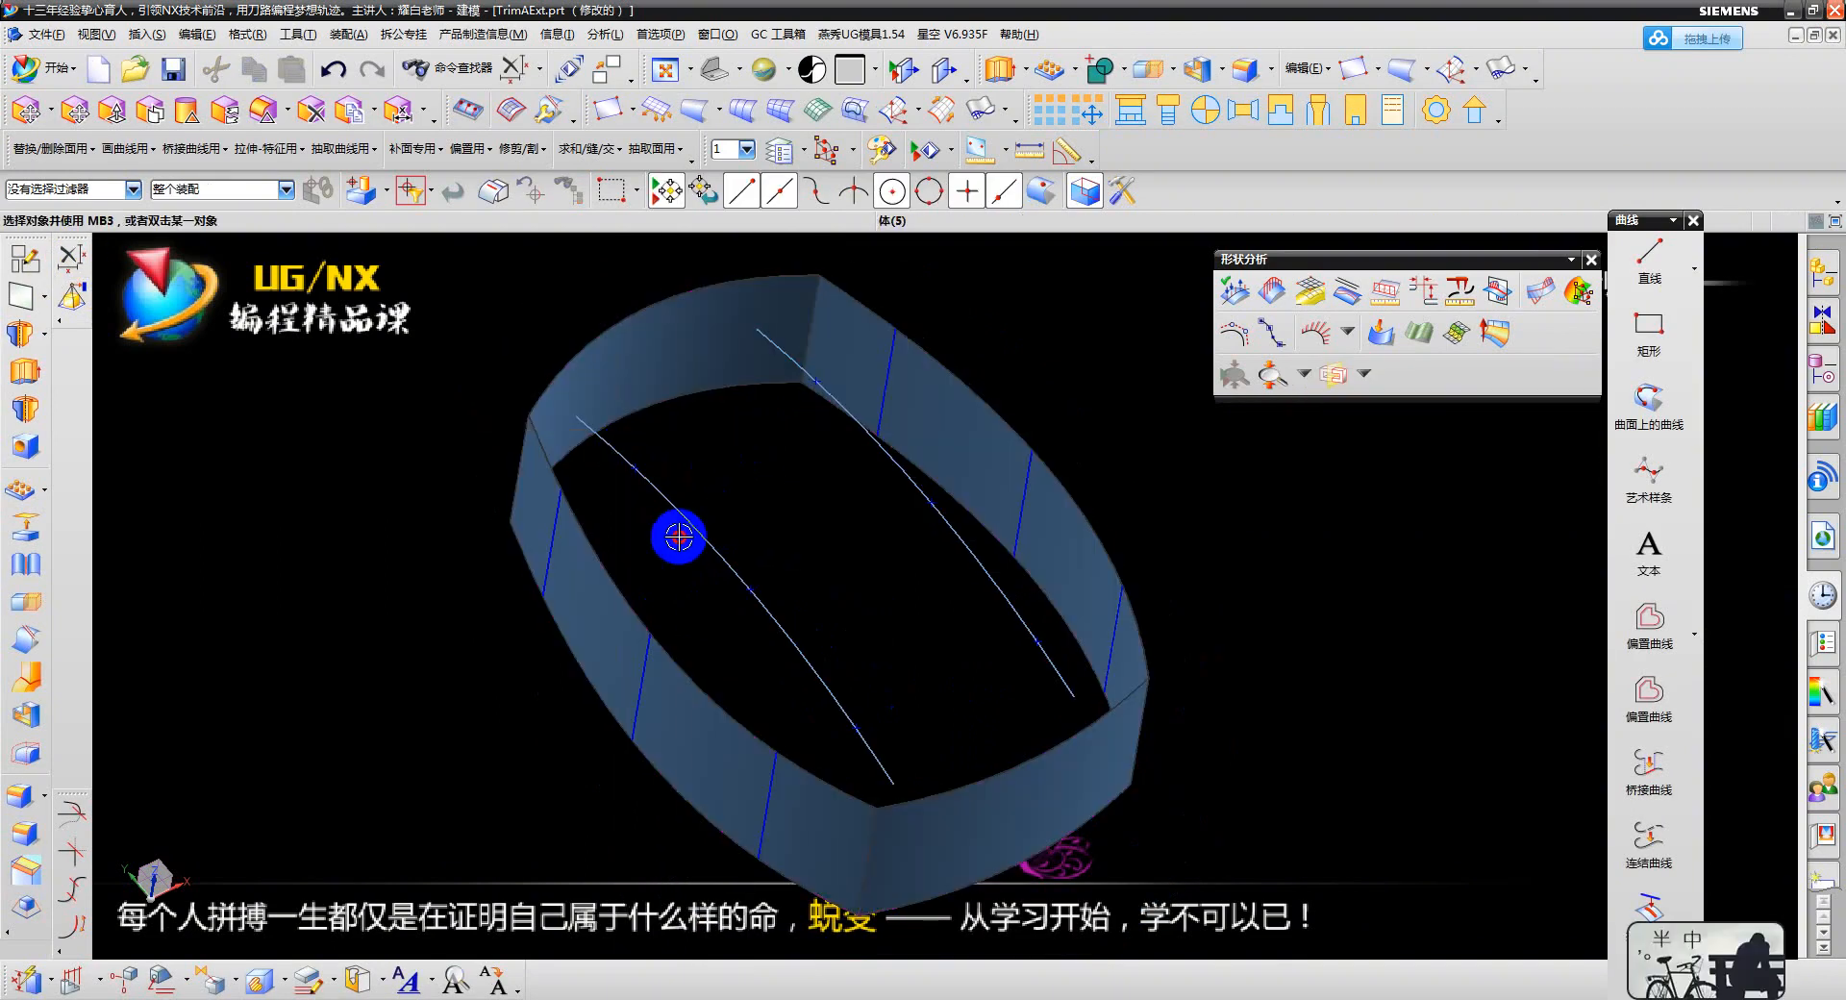
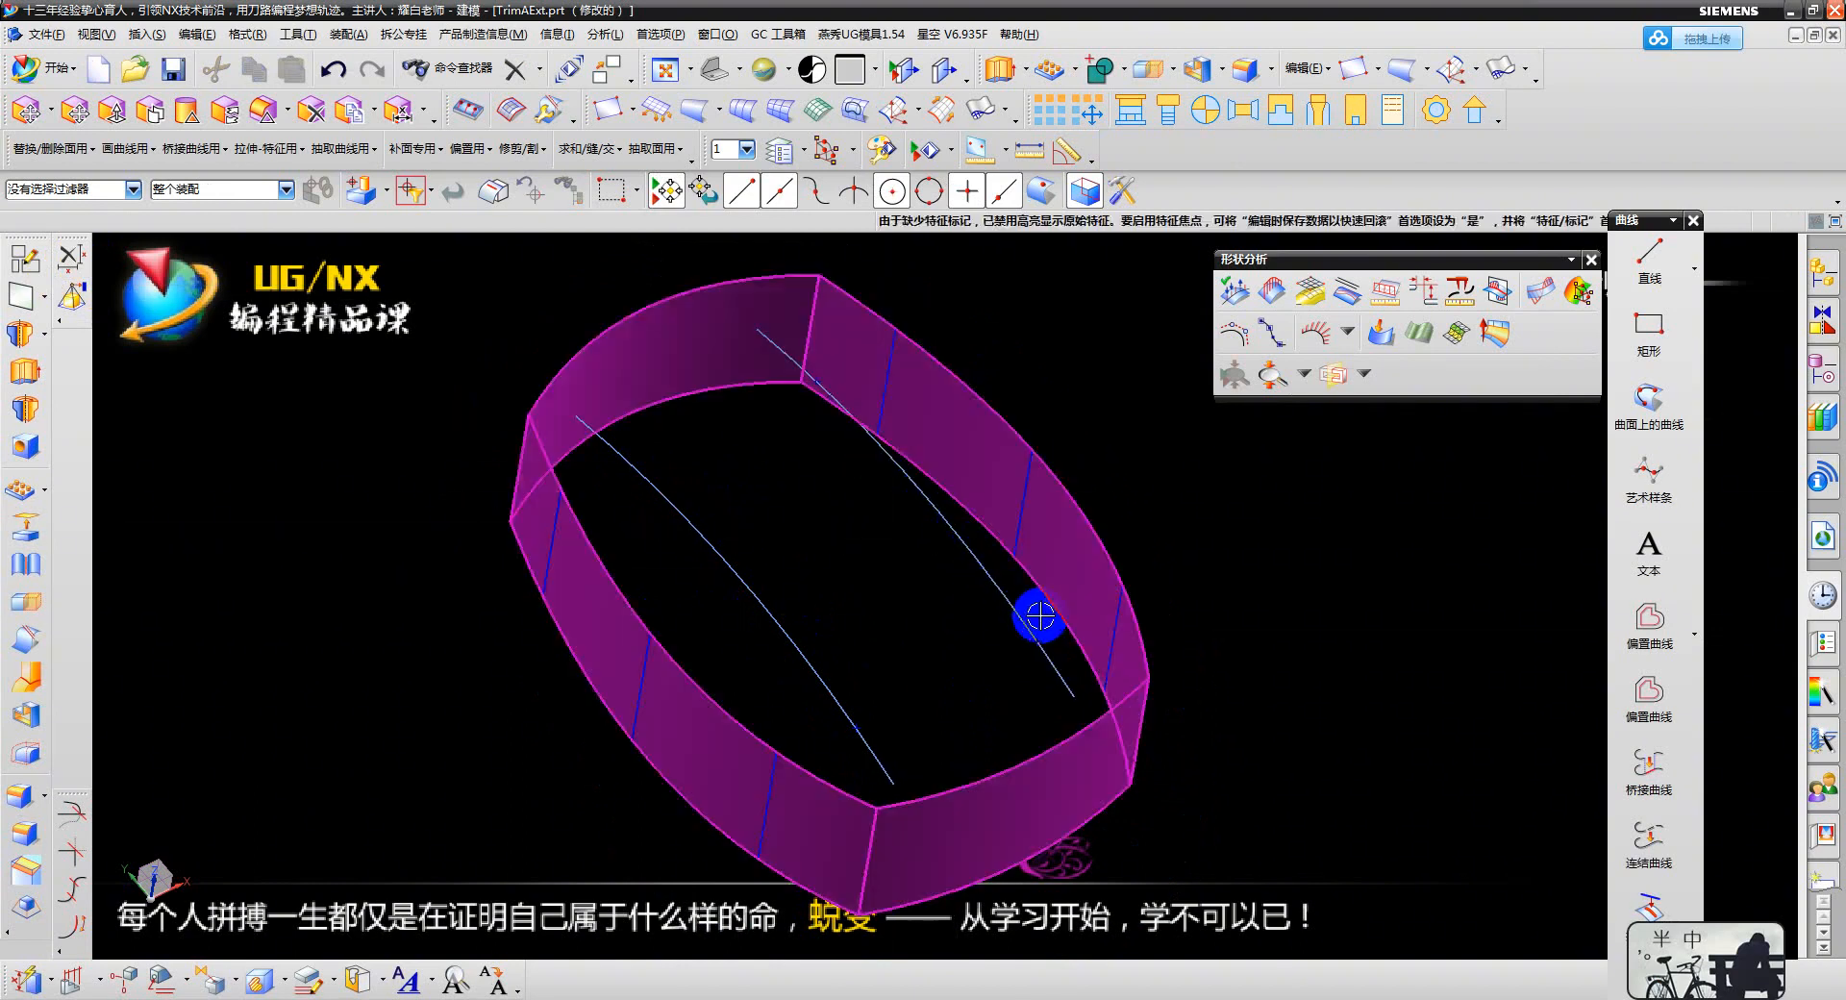
- Start a parallel-planes section curve operation on the two long guide curves inside the ring body
scroll(1047, 634, up, 3)
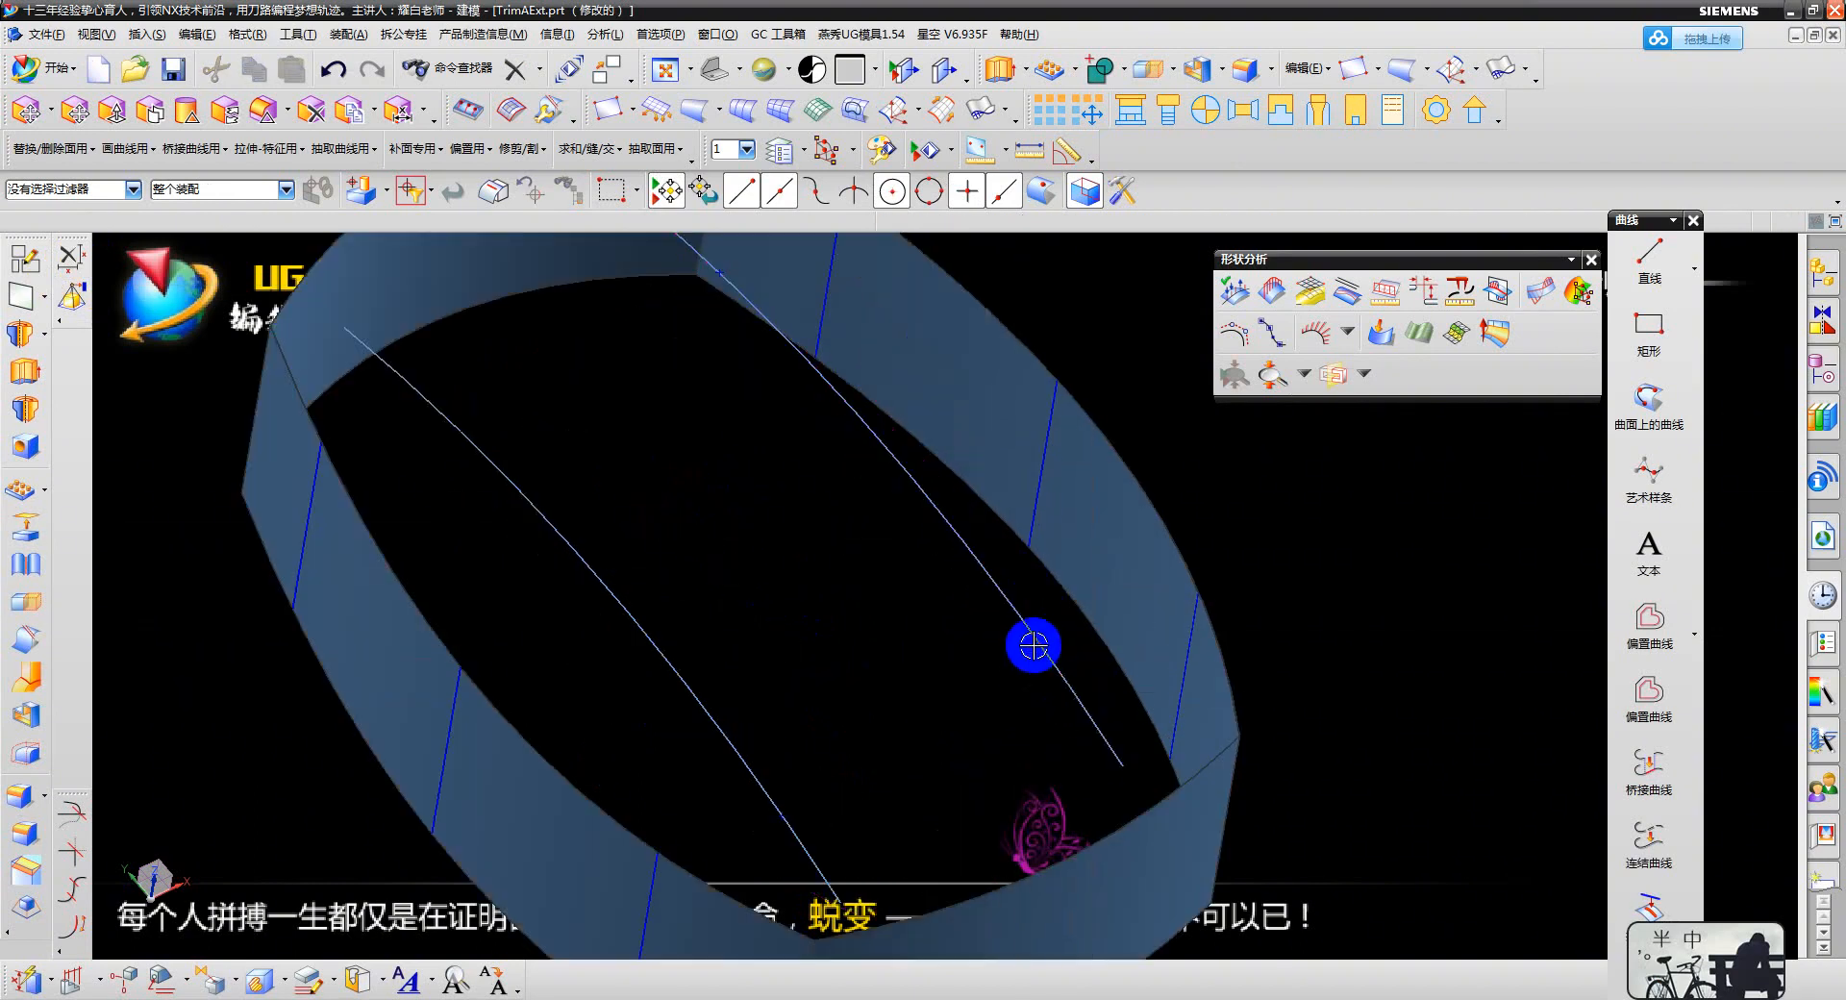
scroll(1030, 643, down, 2)
middle_drag(991, 623, 981, 625)
middle_drag(716, 314, 834, 487)
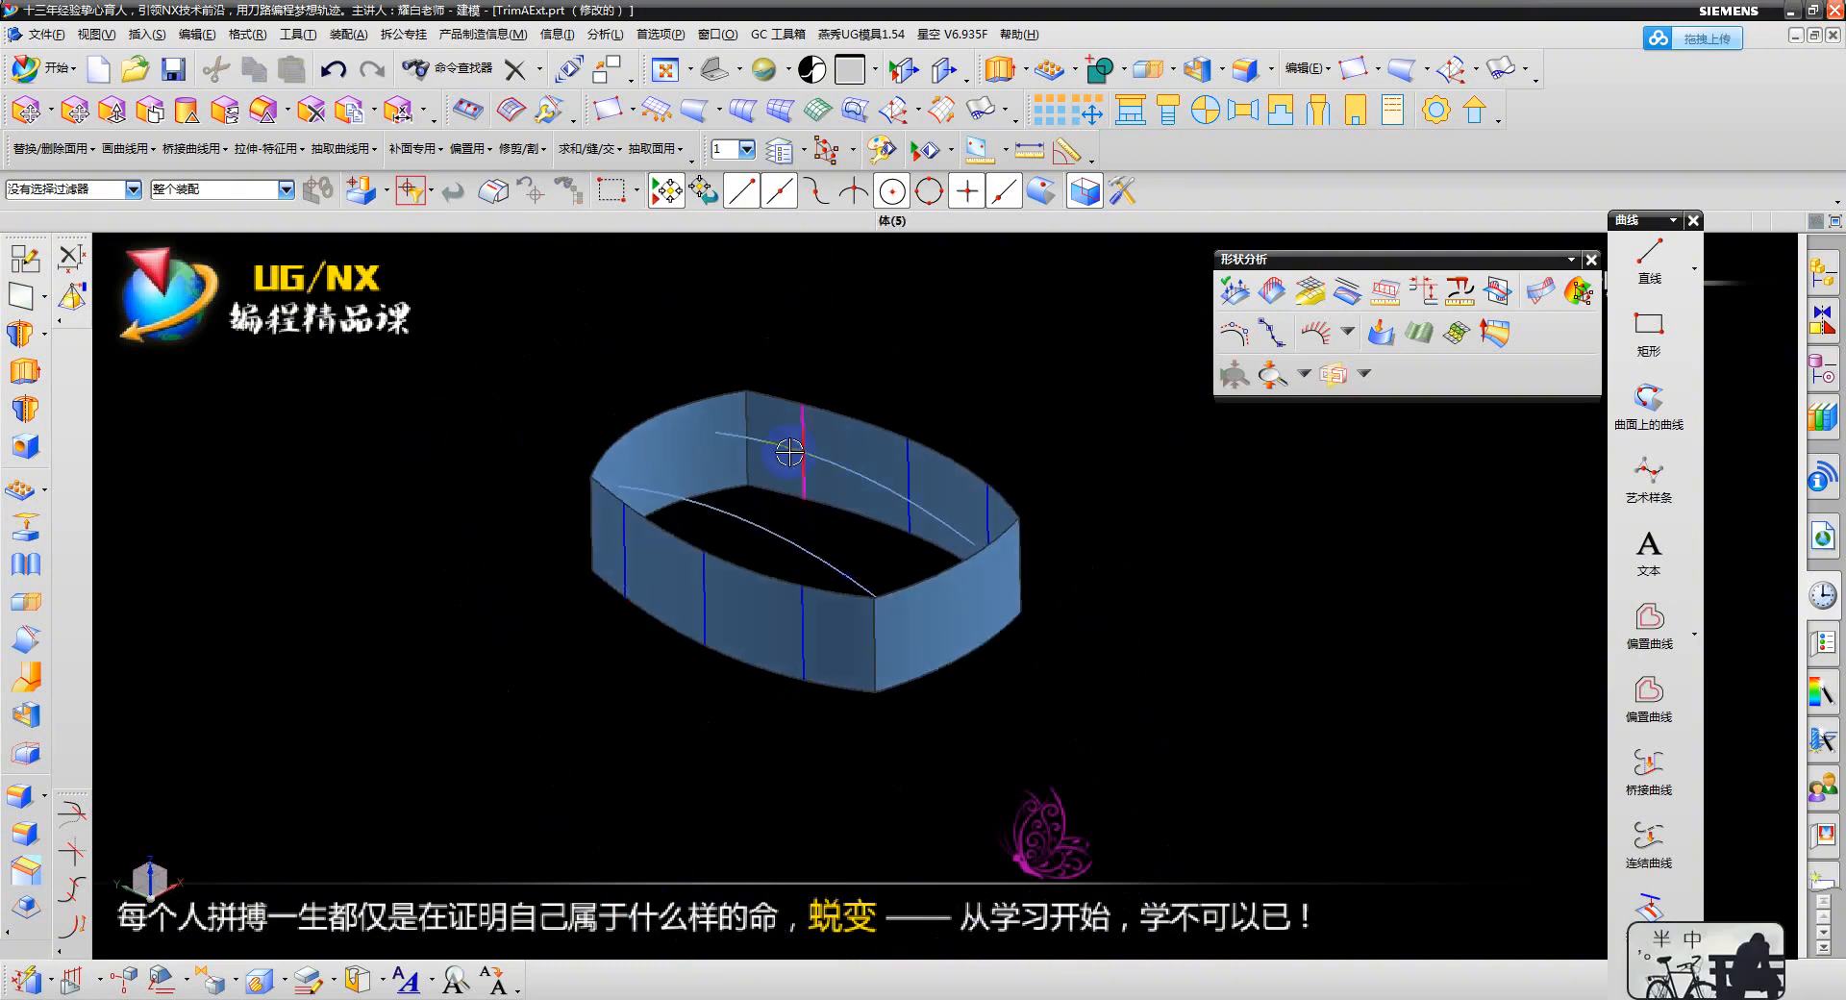
scroll(808, 529, up, 4)
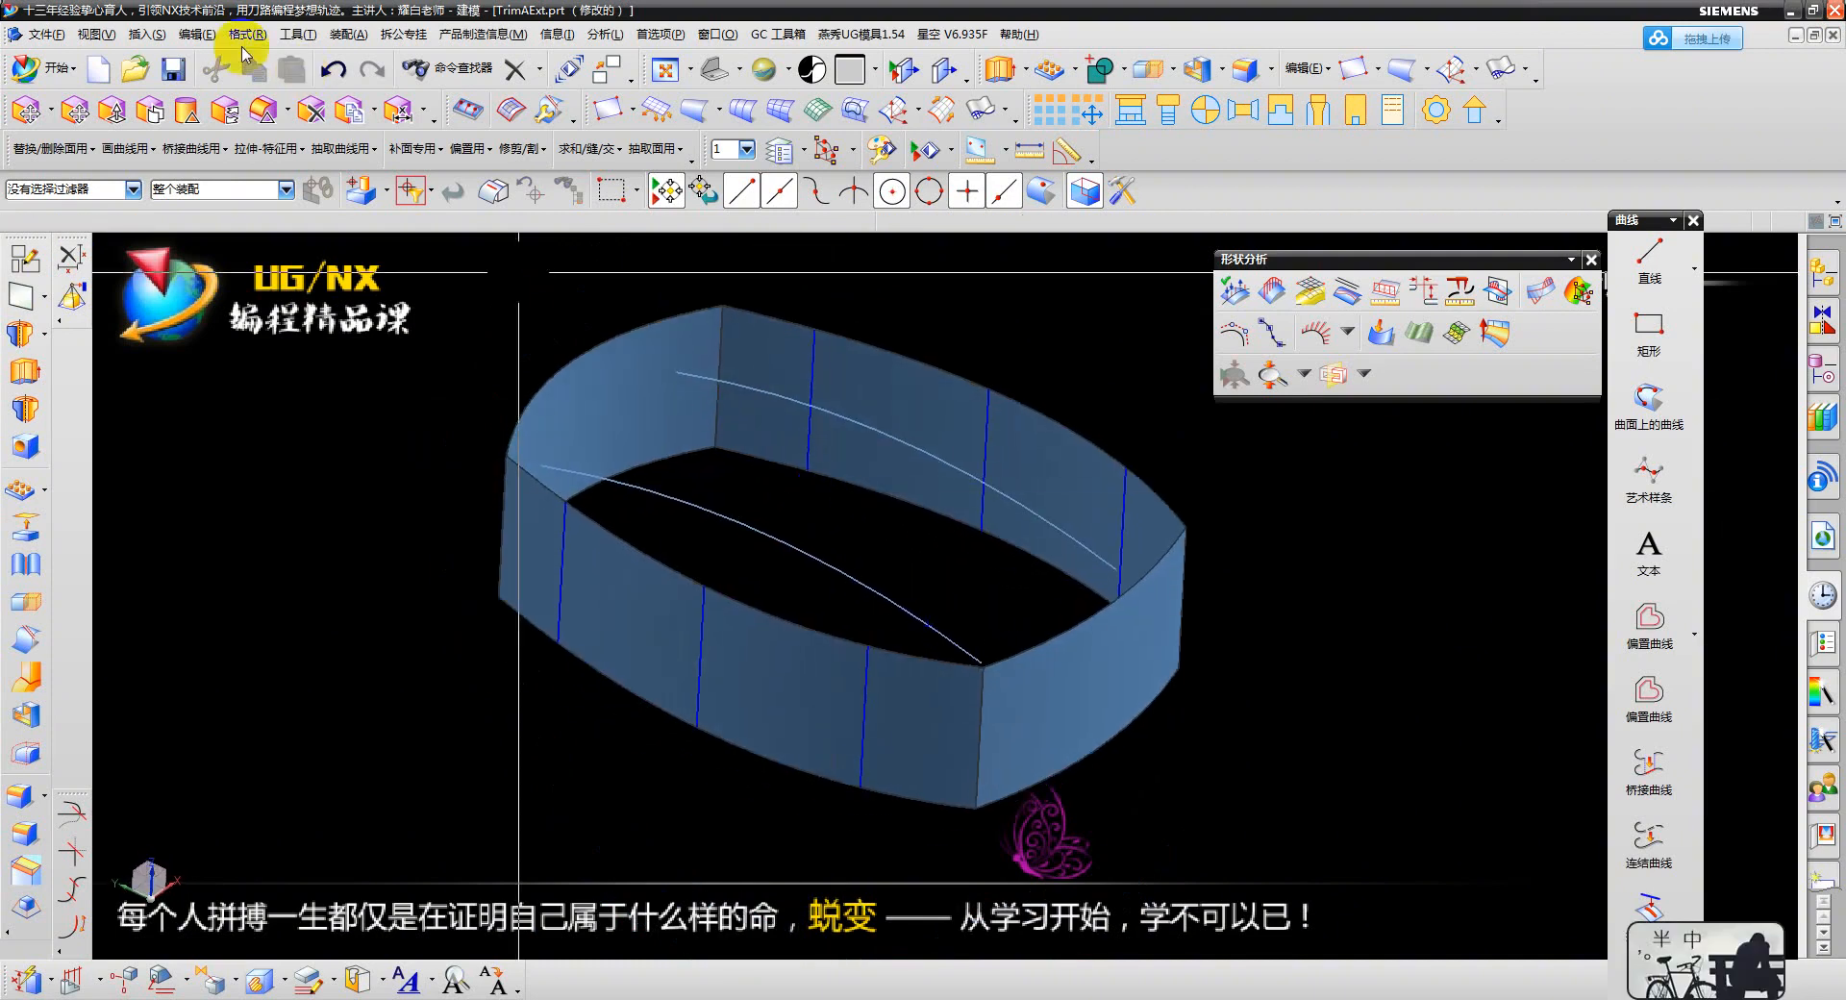
click(141, 37)
mouse_move(220, 351)
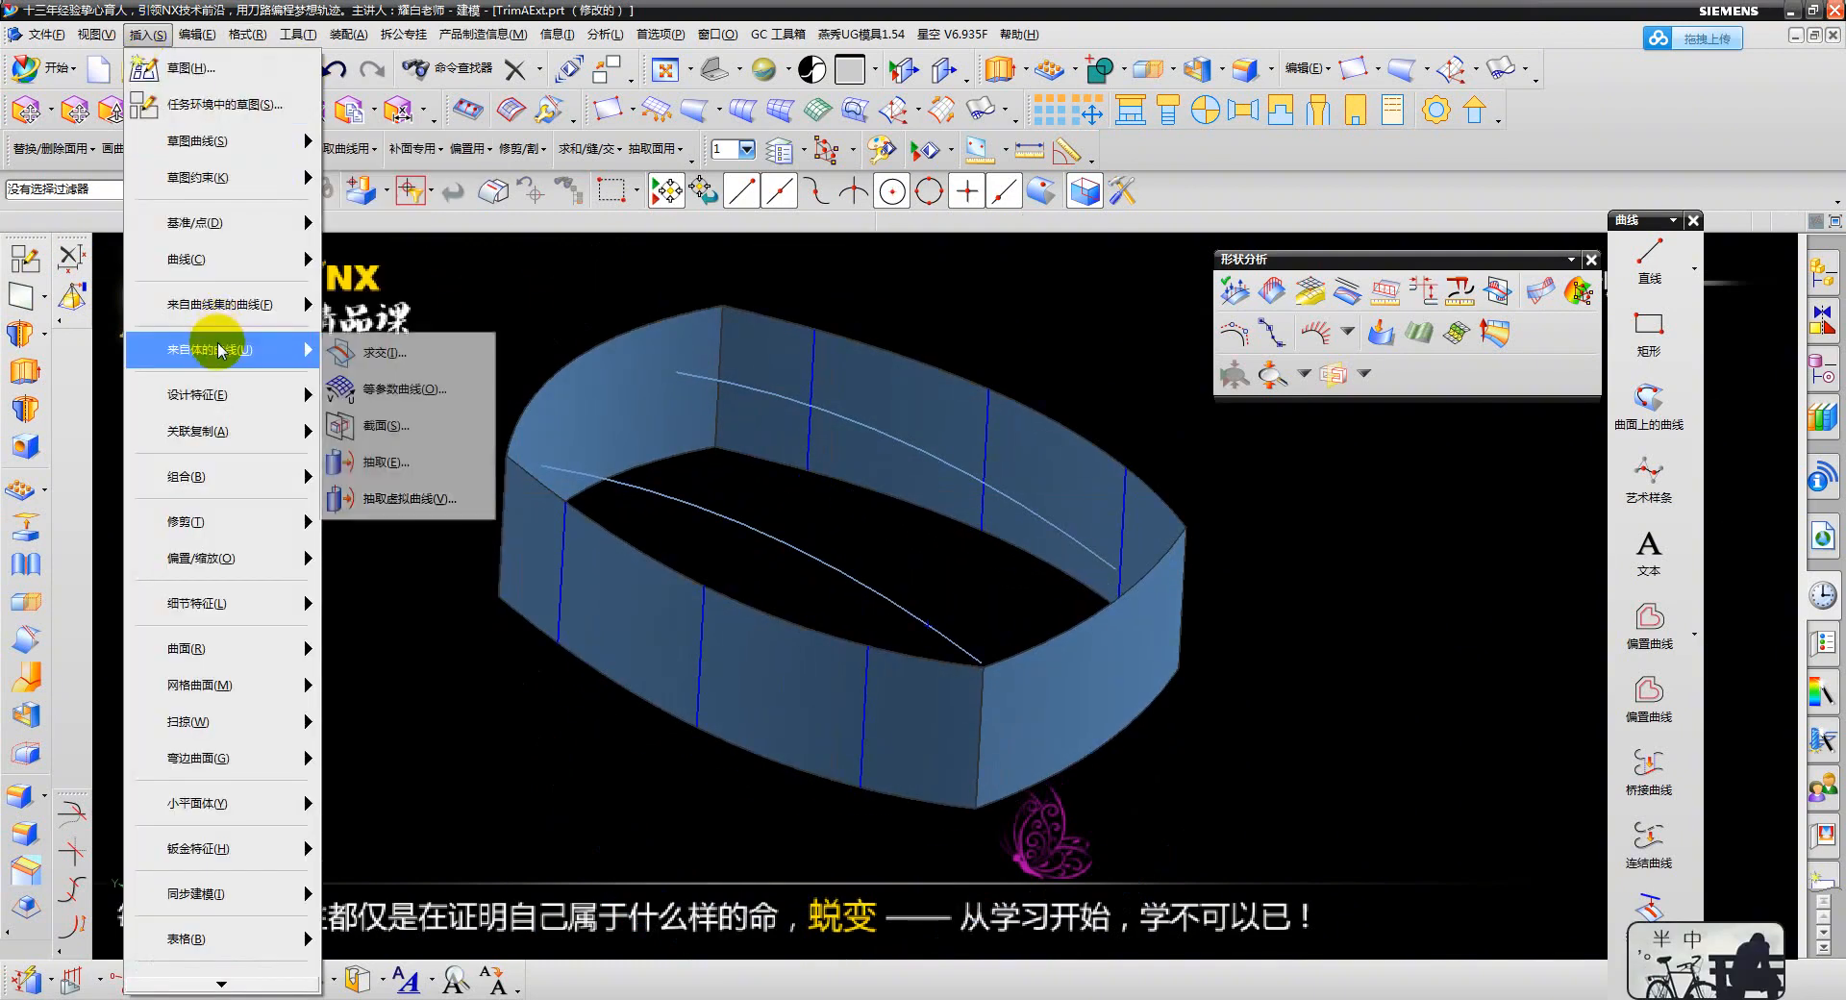
click(408, 425)
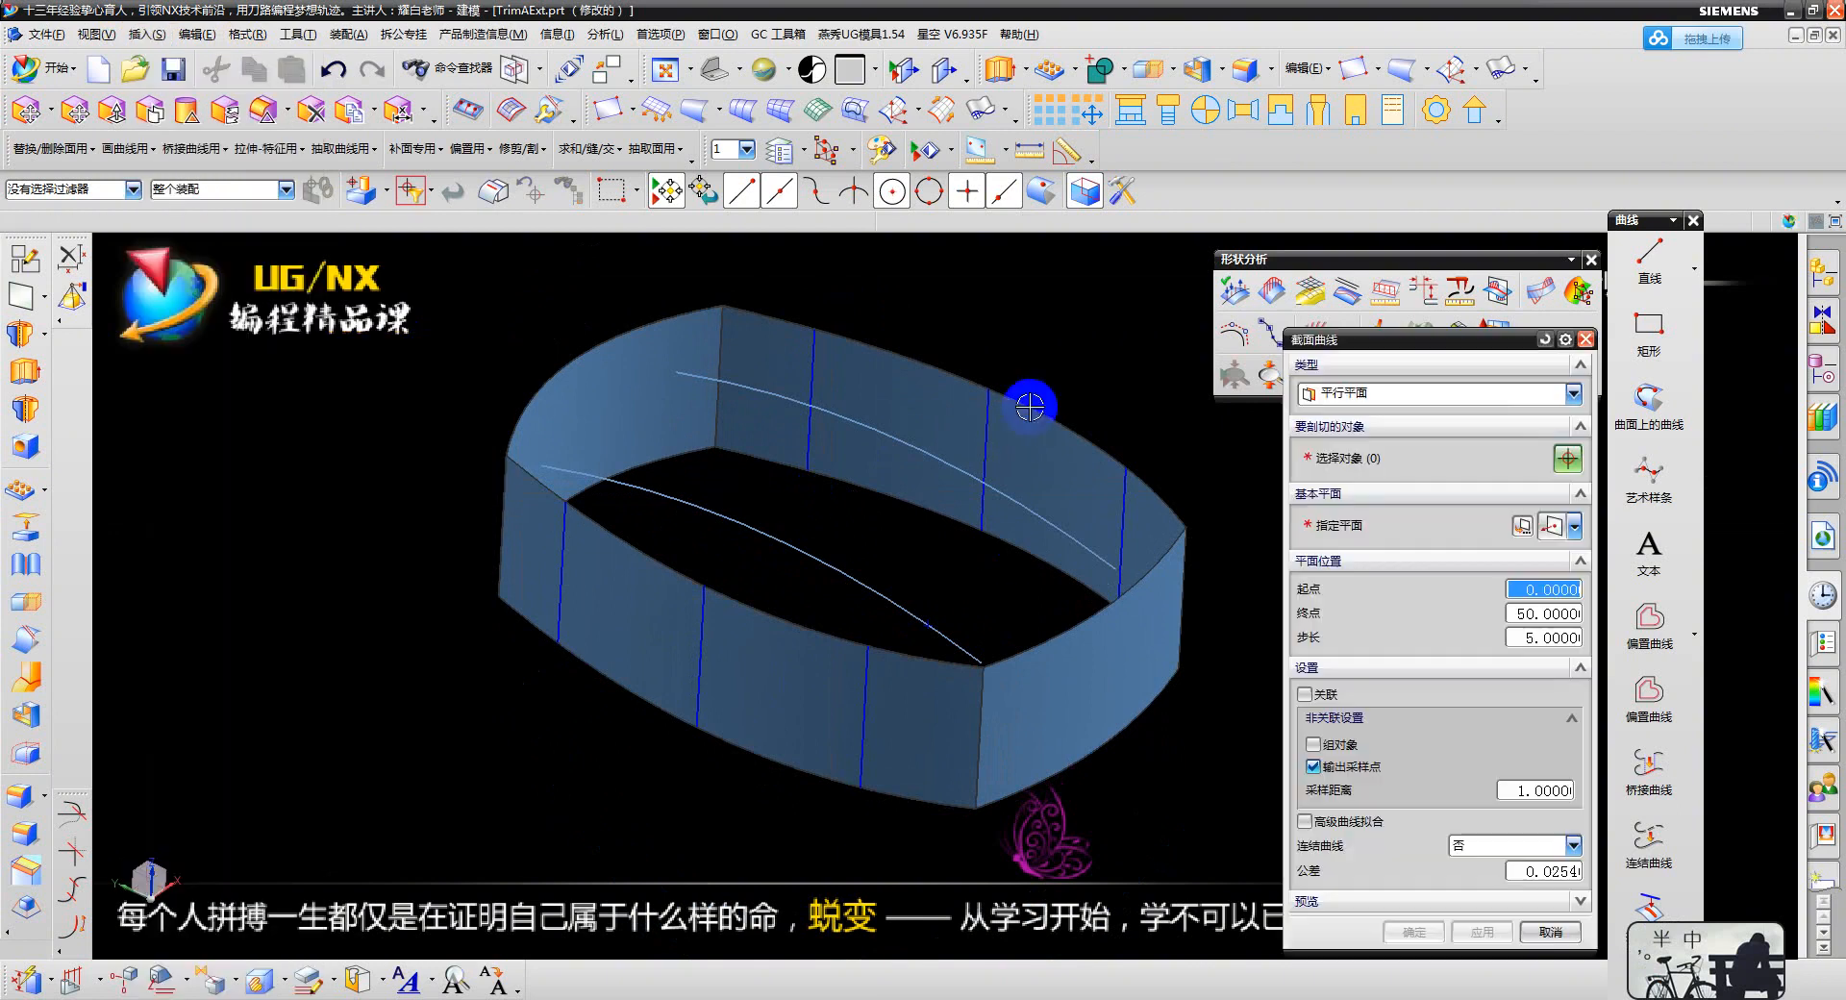
click(717, 517)
click(762, 387)
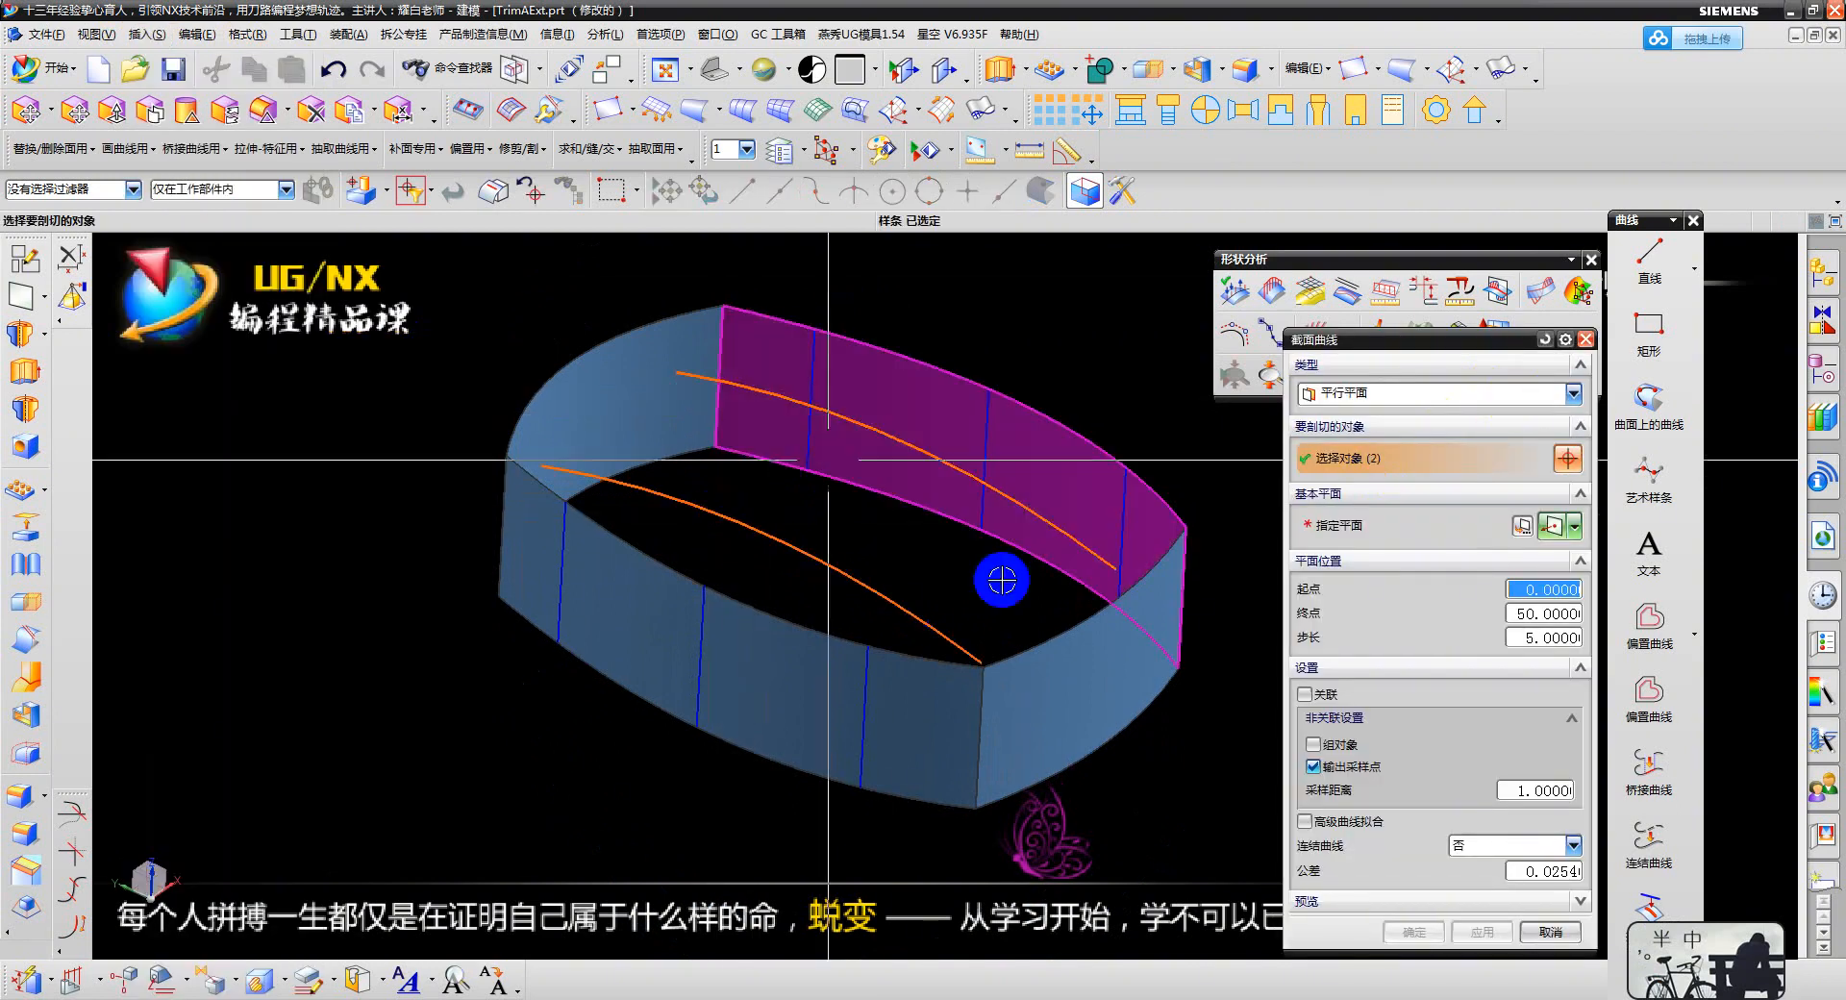
middle_click(1226, 446)
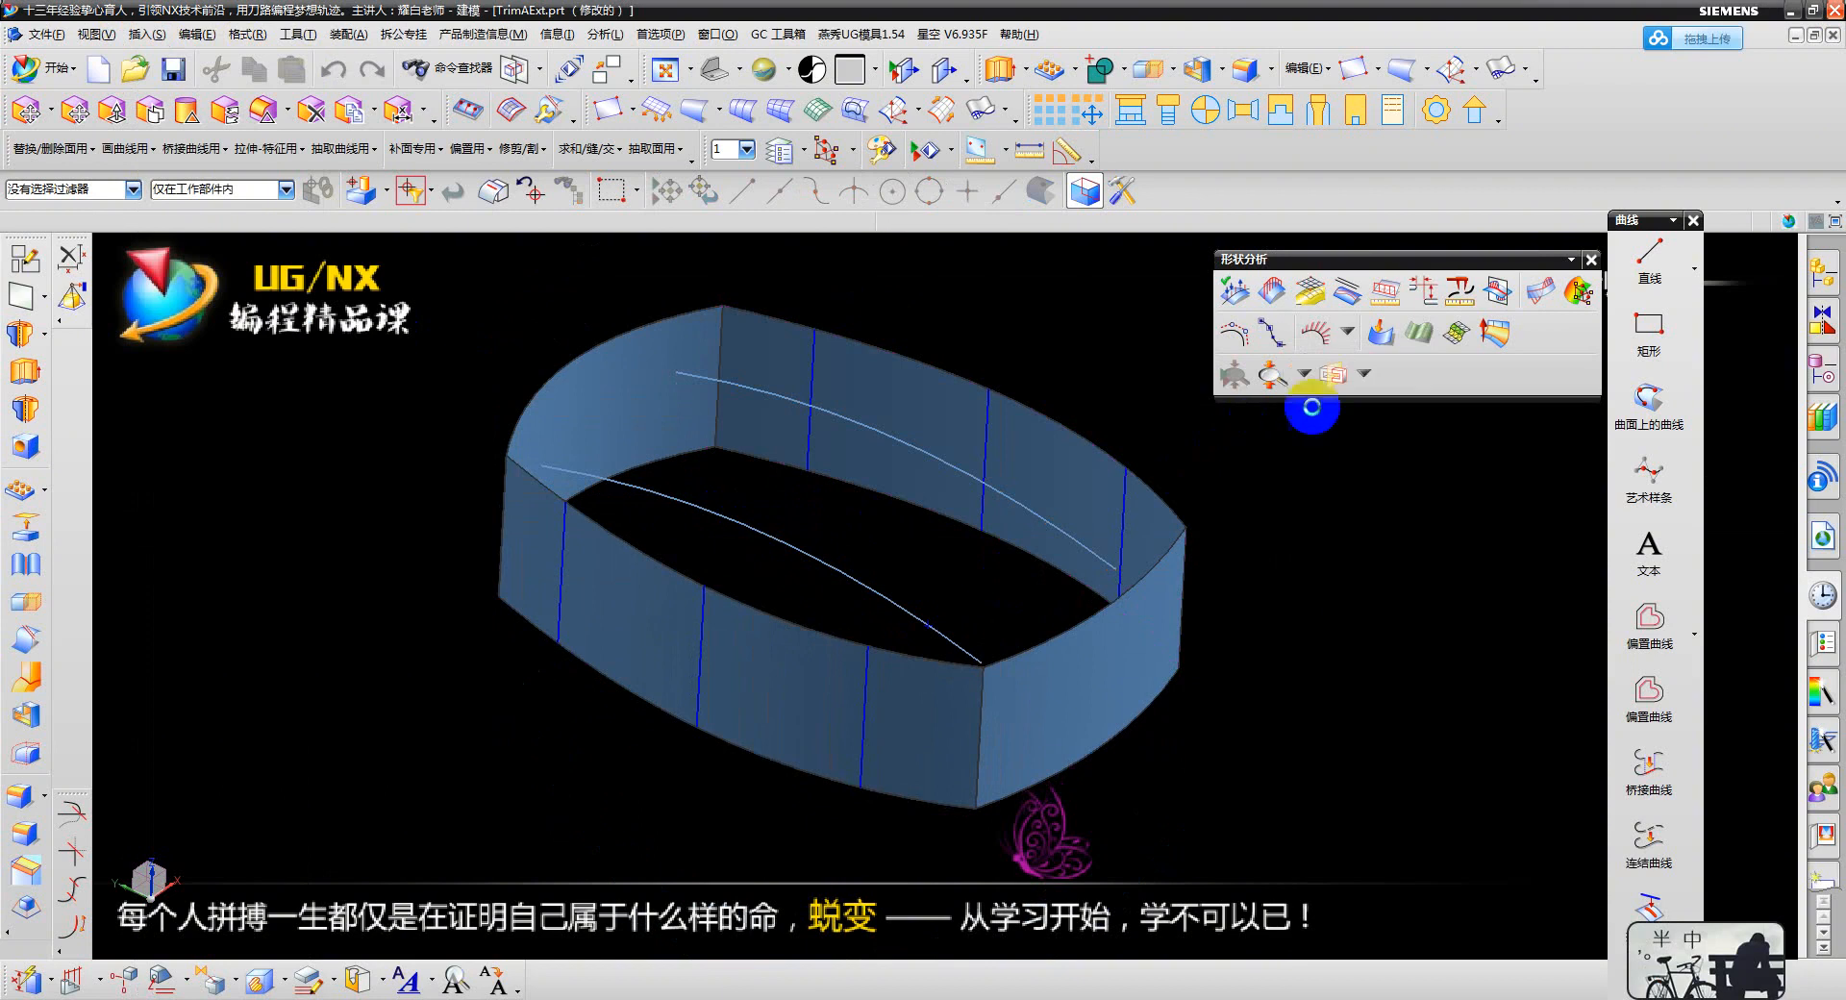
- Define the section's base plane through the upper endpoint of the first blue line on the ring's near wall, normal to YC
click(1574, 490)
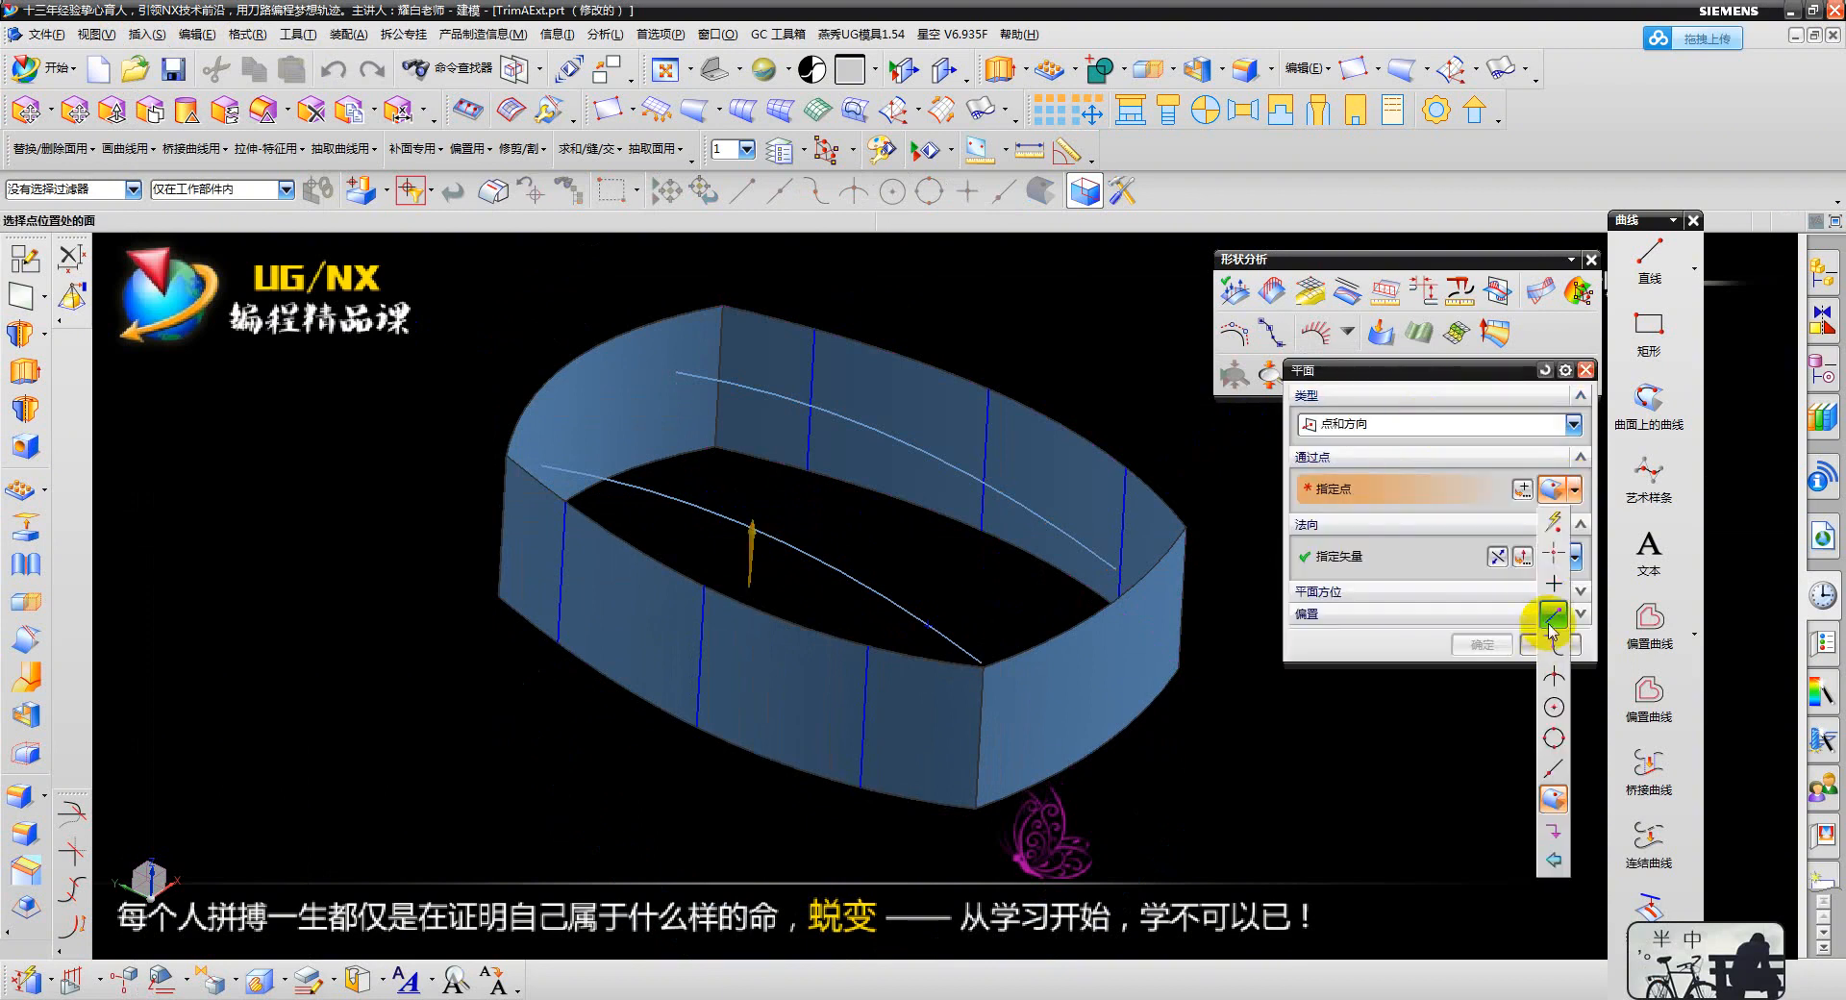
click(1550, 624)
click(565, 519)
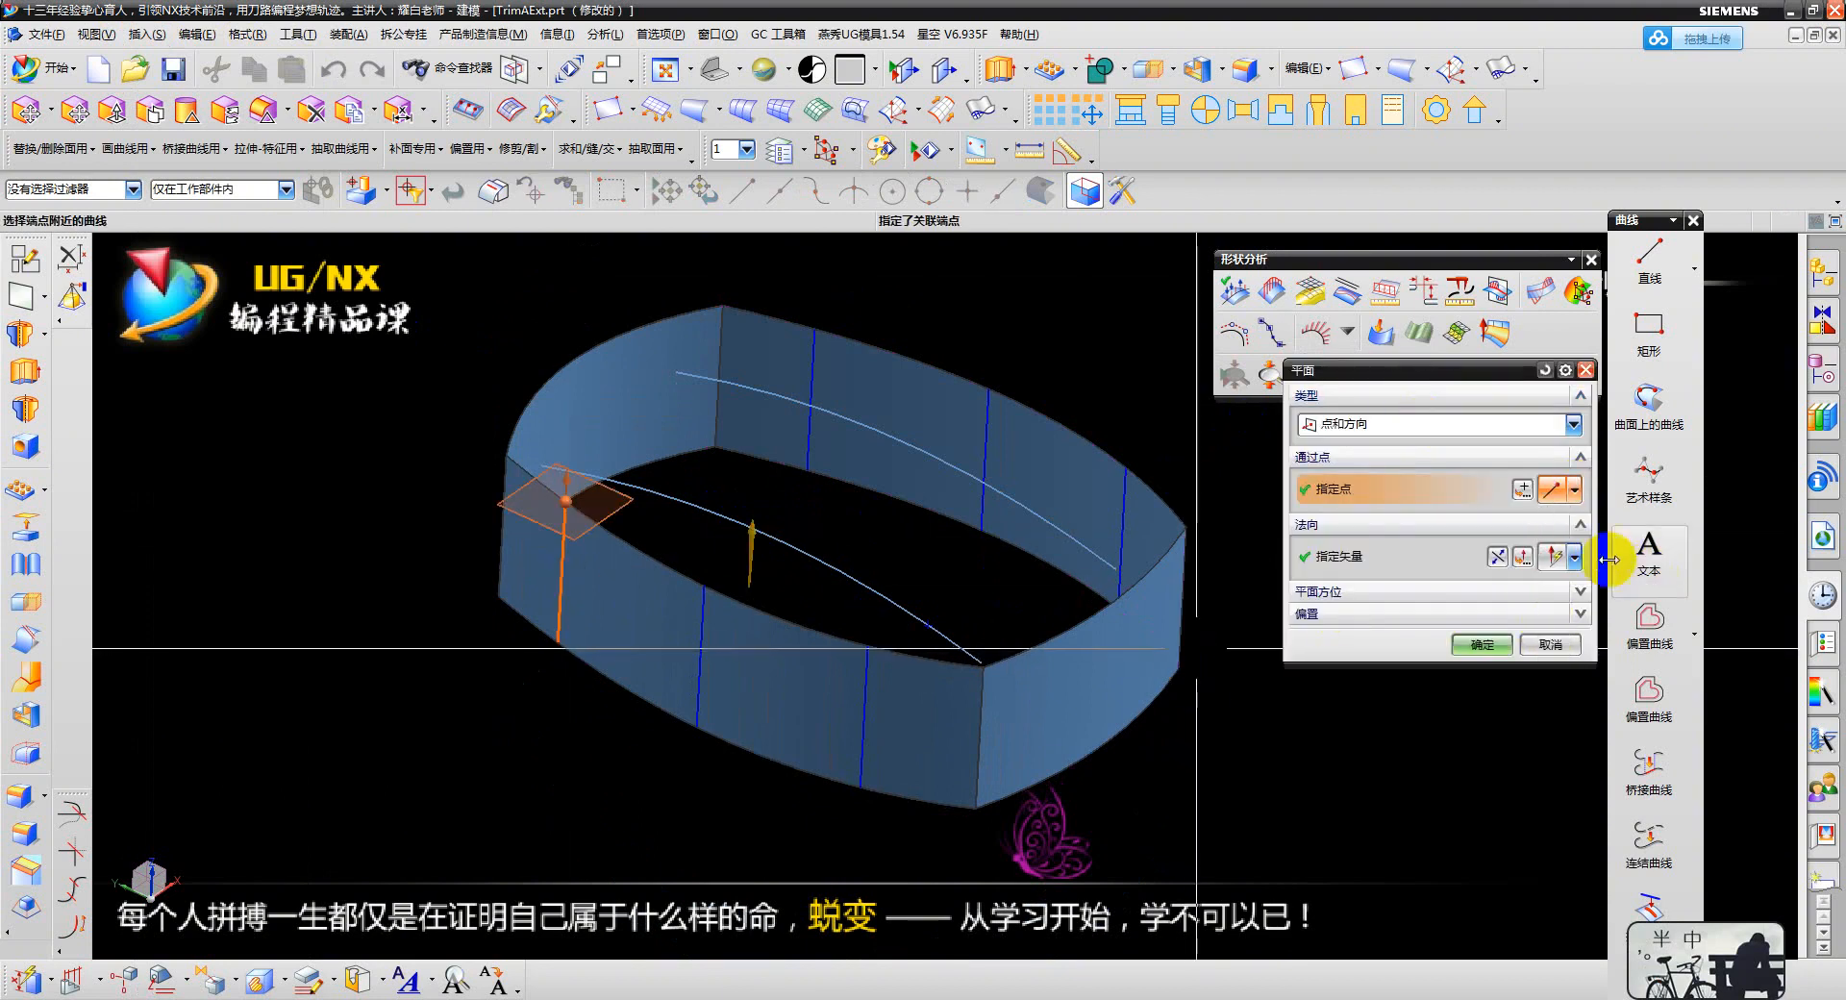
click(1574, 557)
click(1550, 774)
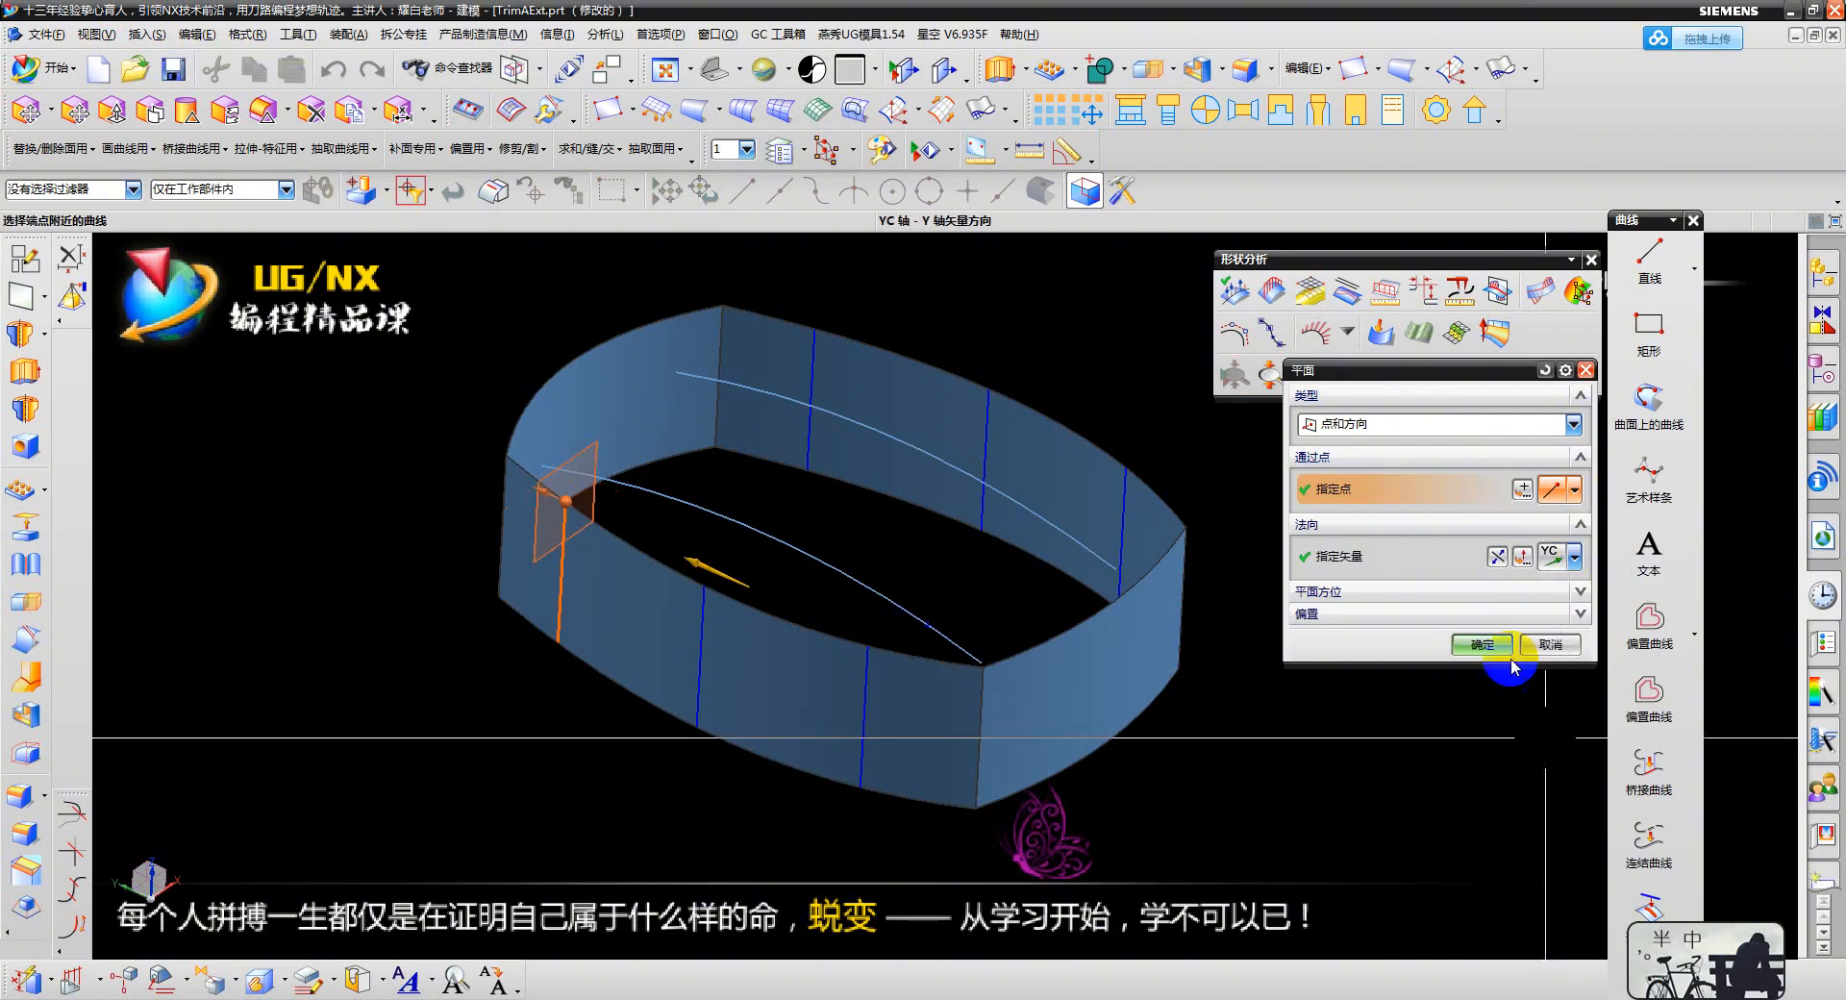
click(1481, 644)
- Try the parallel-planes section with associative output, and undo the points it generates on the guide curves
click(1485, 930)
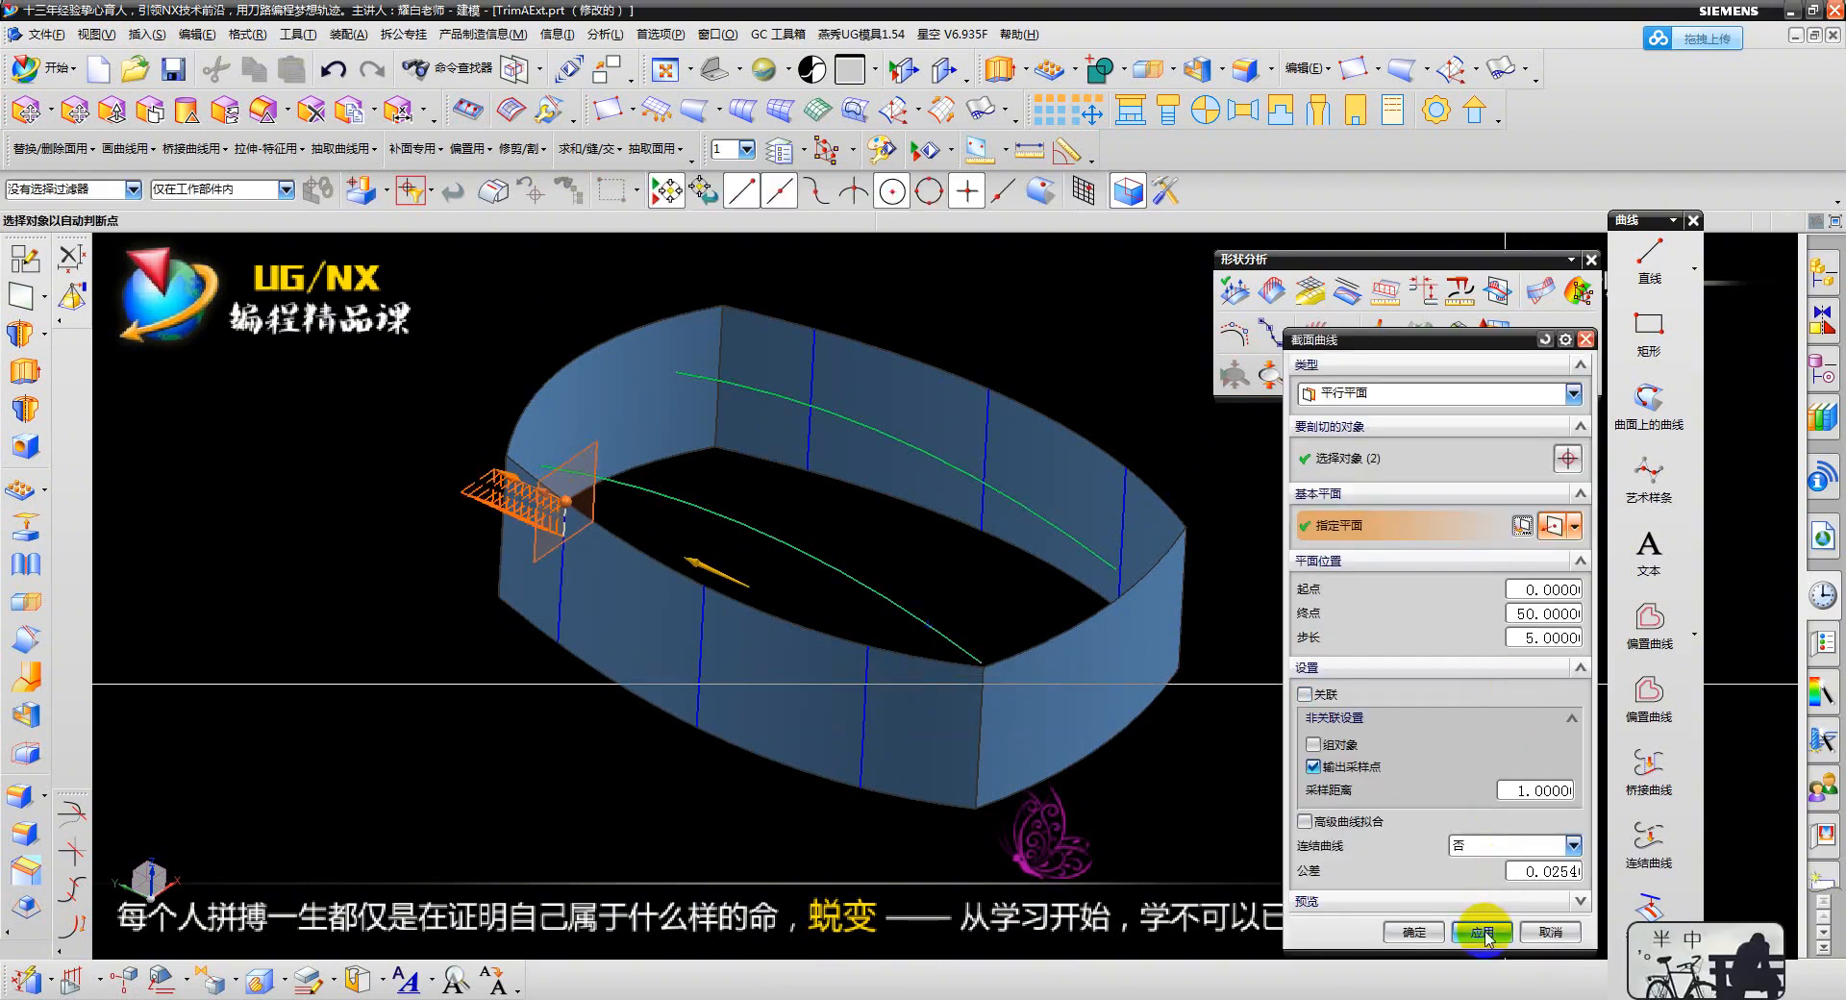
click(946, 540)
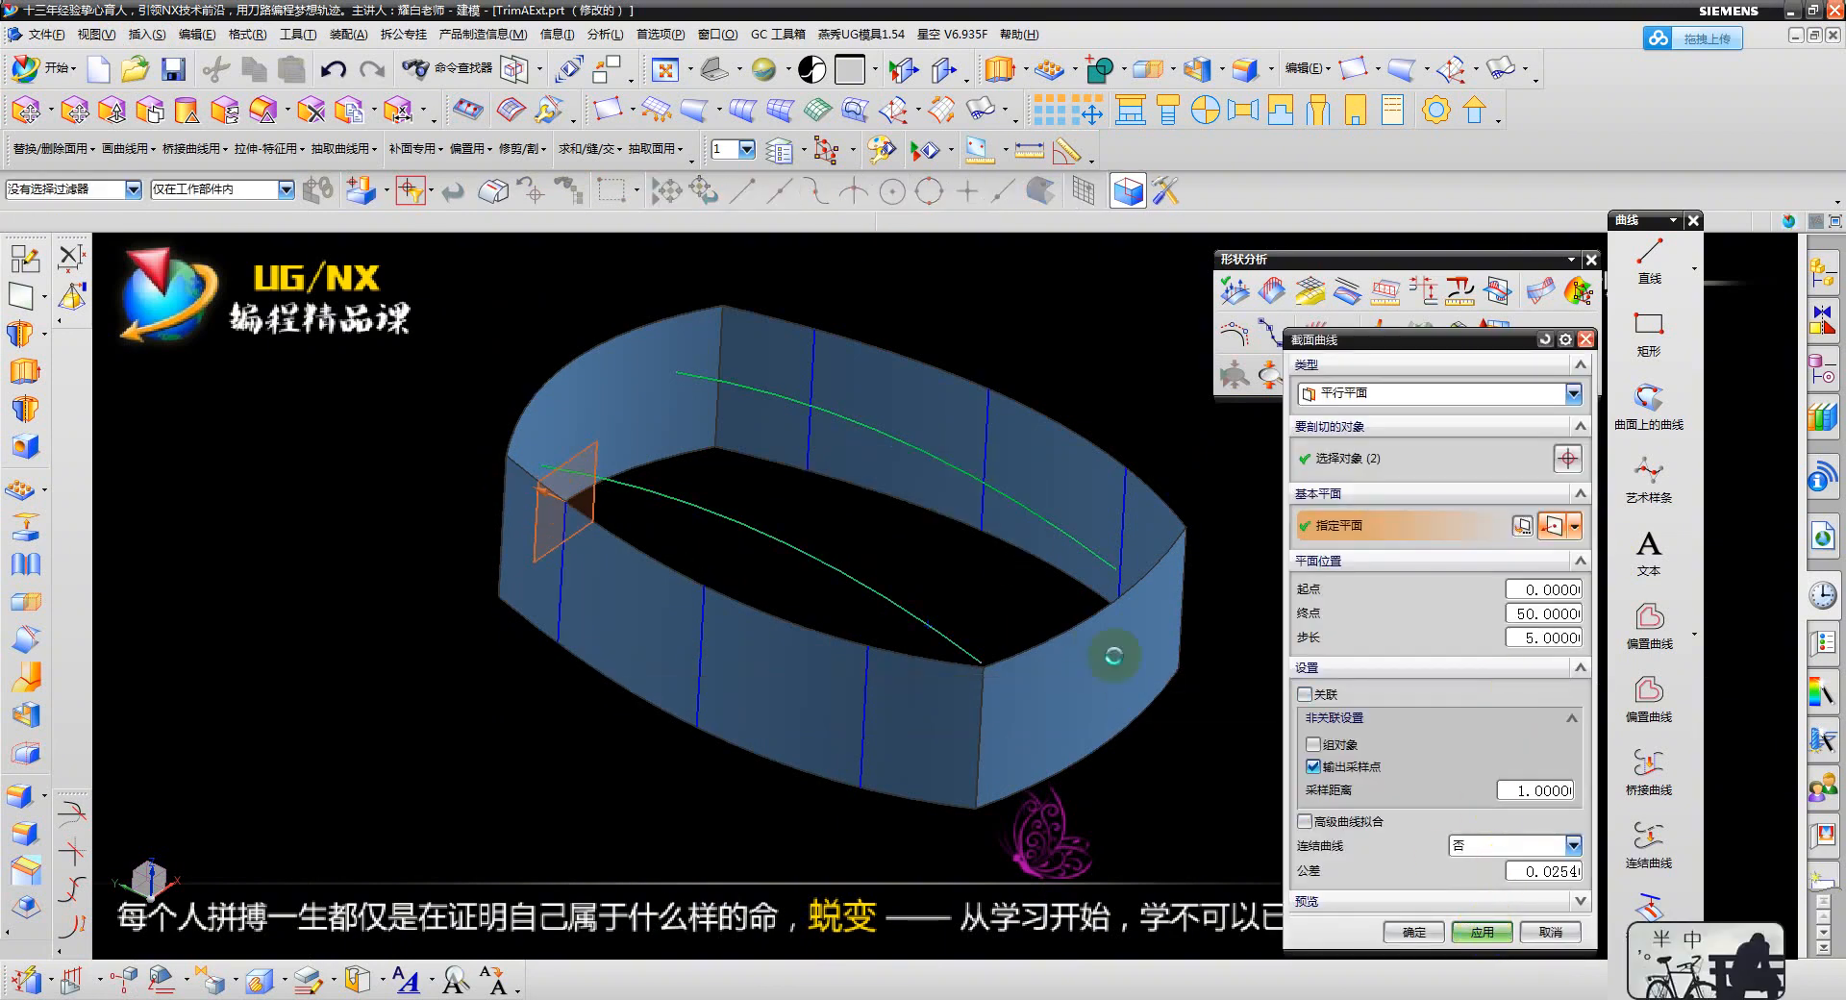
click(1318, 696)
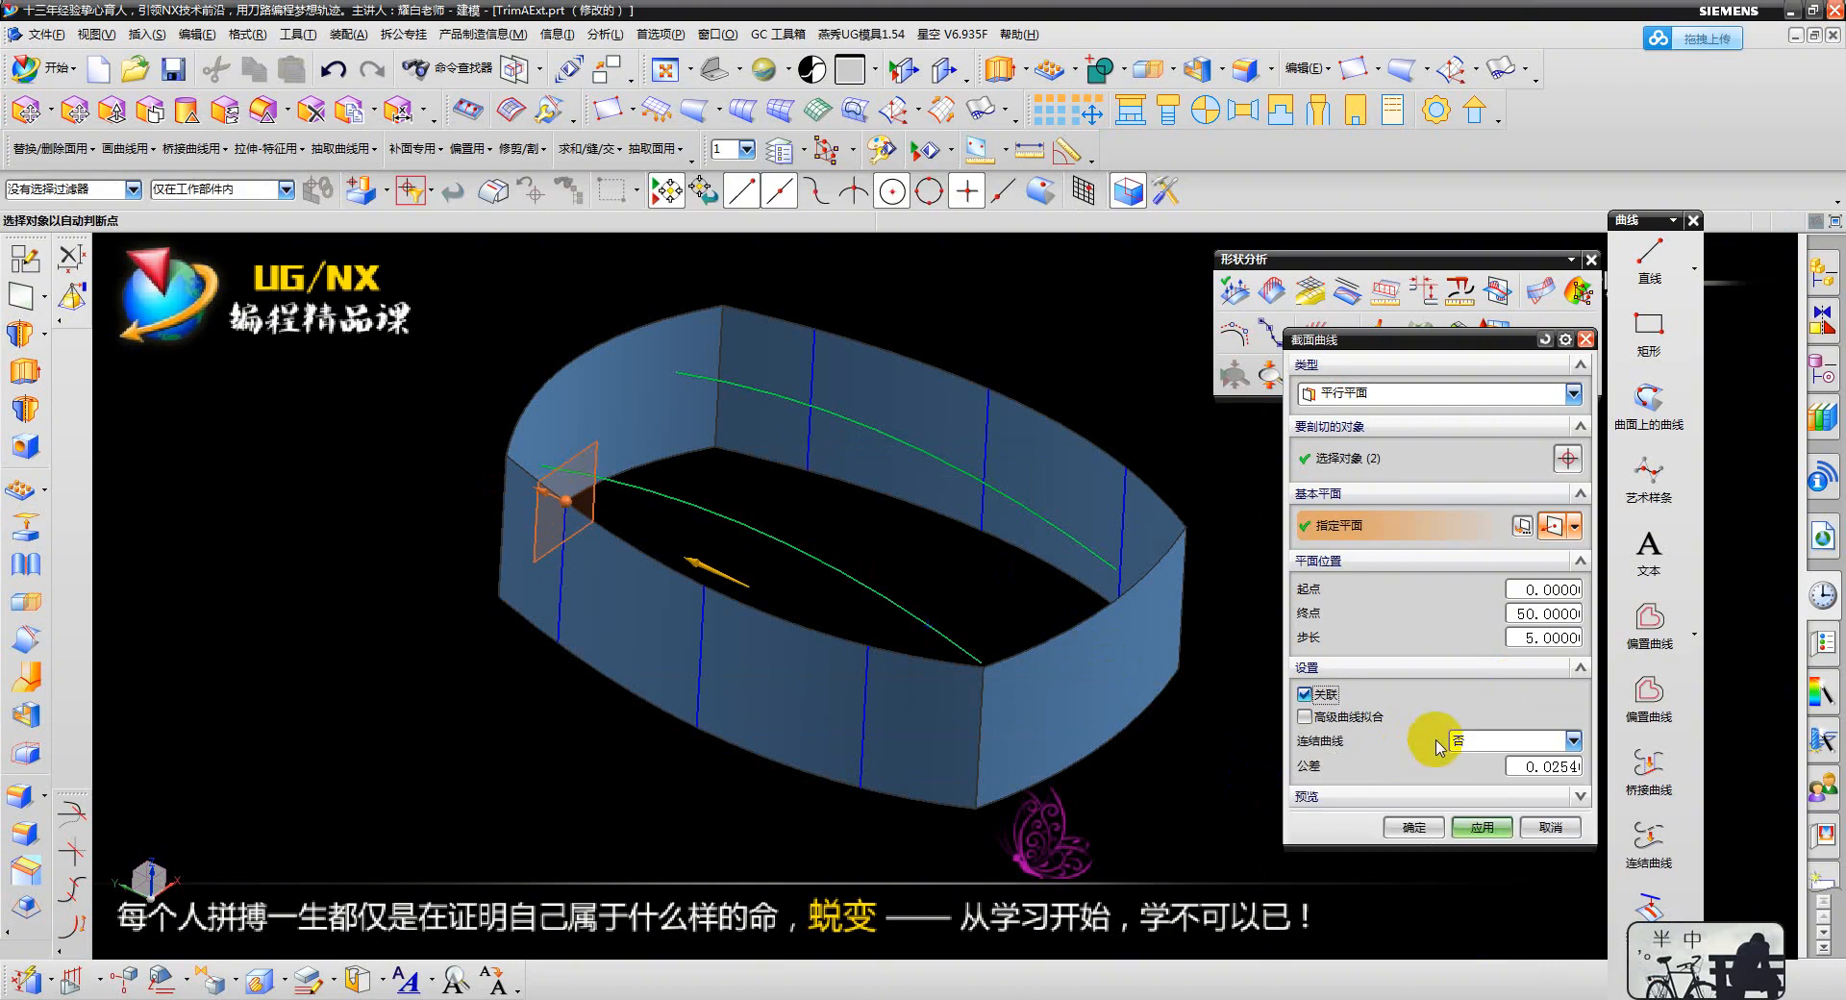
click(1490, 831)
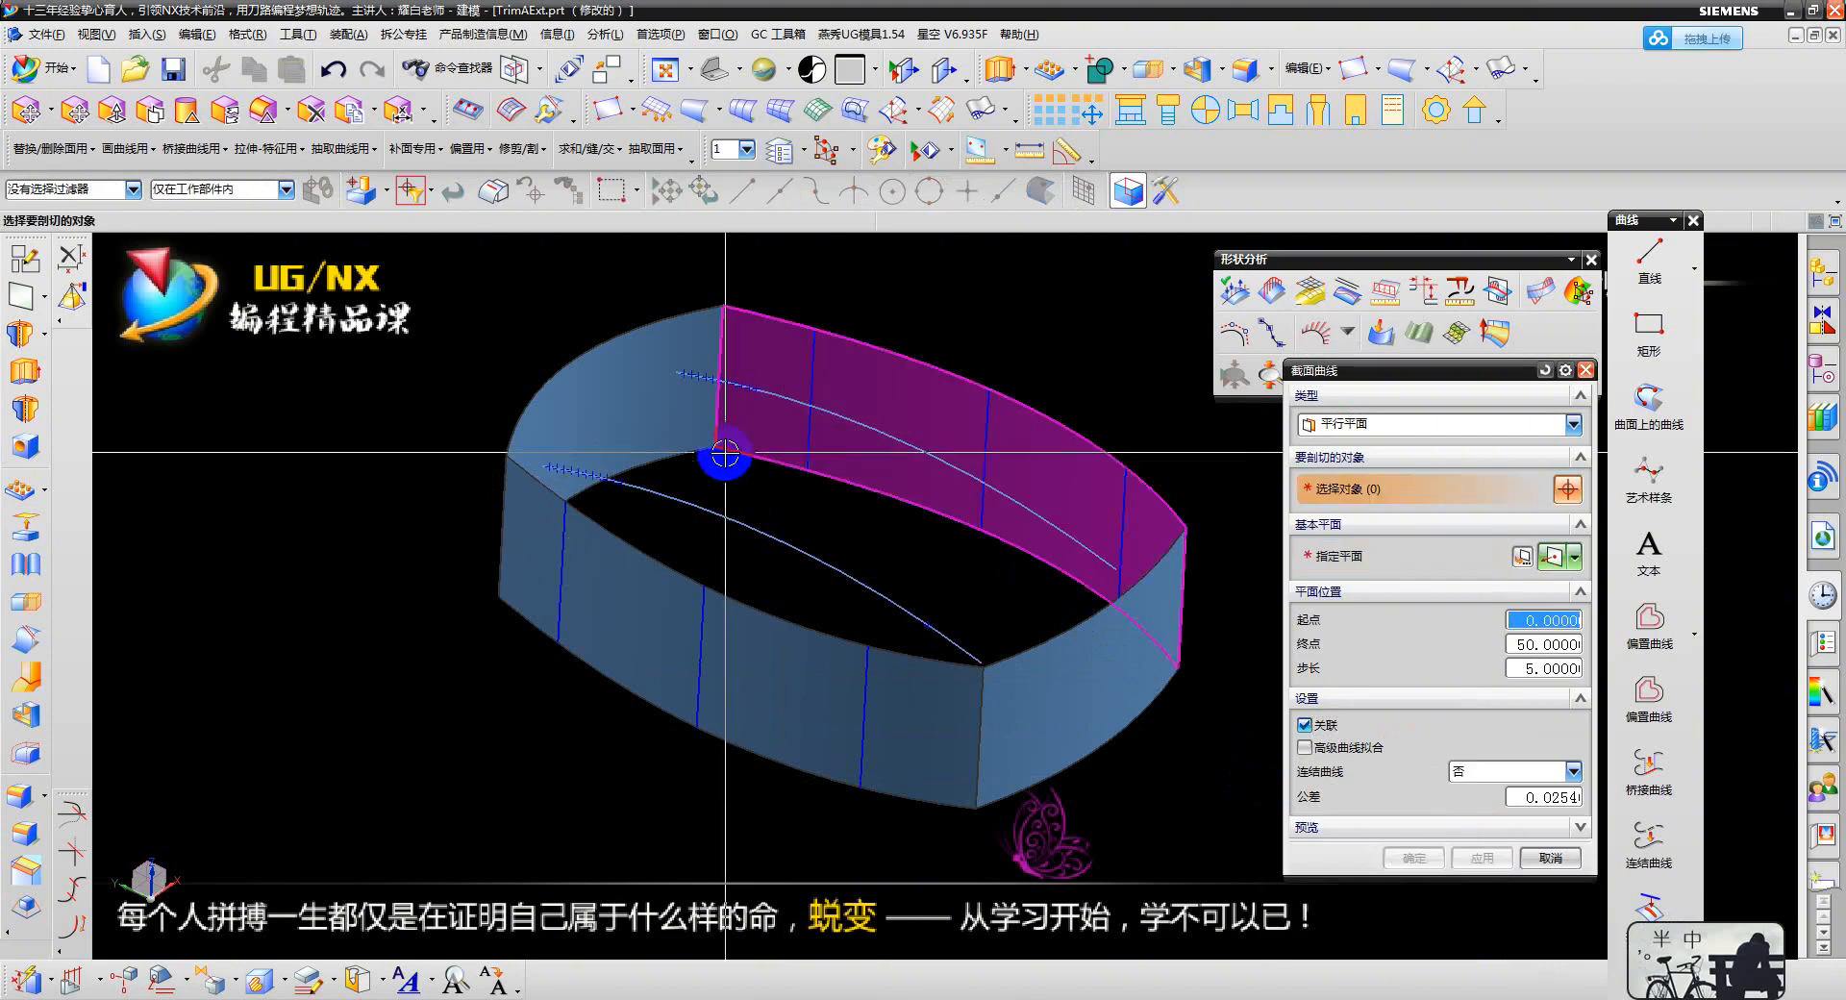
key(Escape)
click(454, 69)
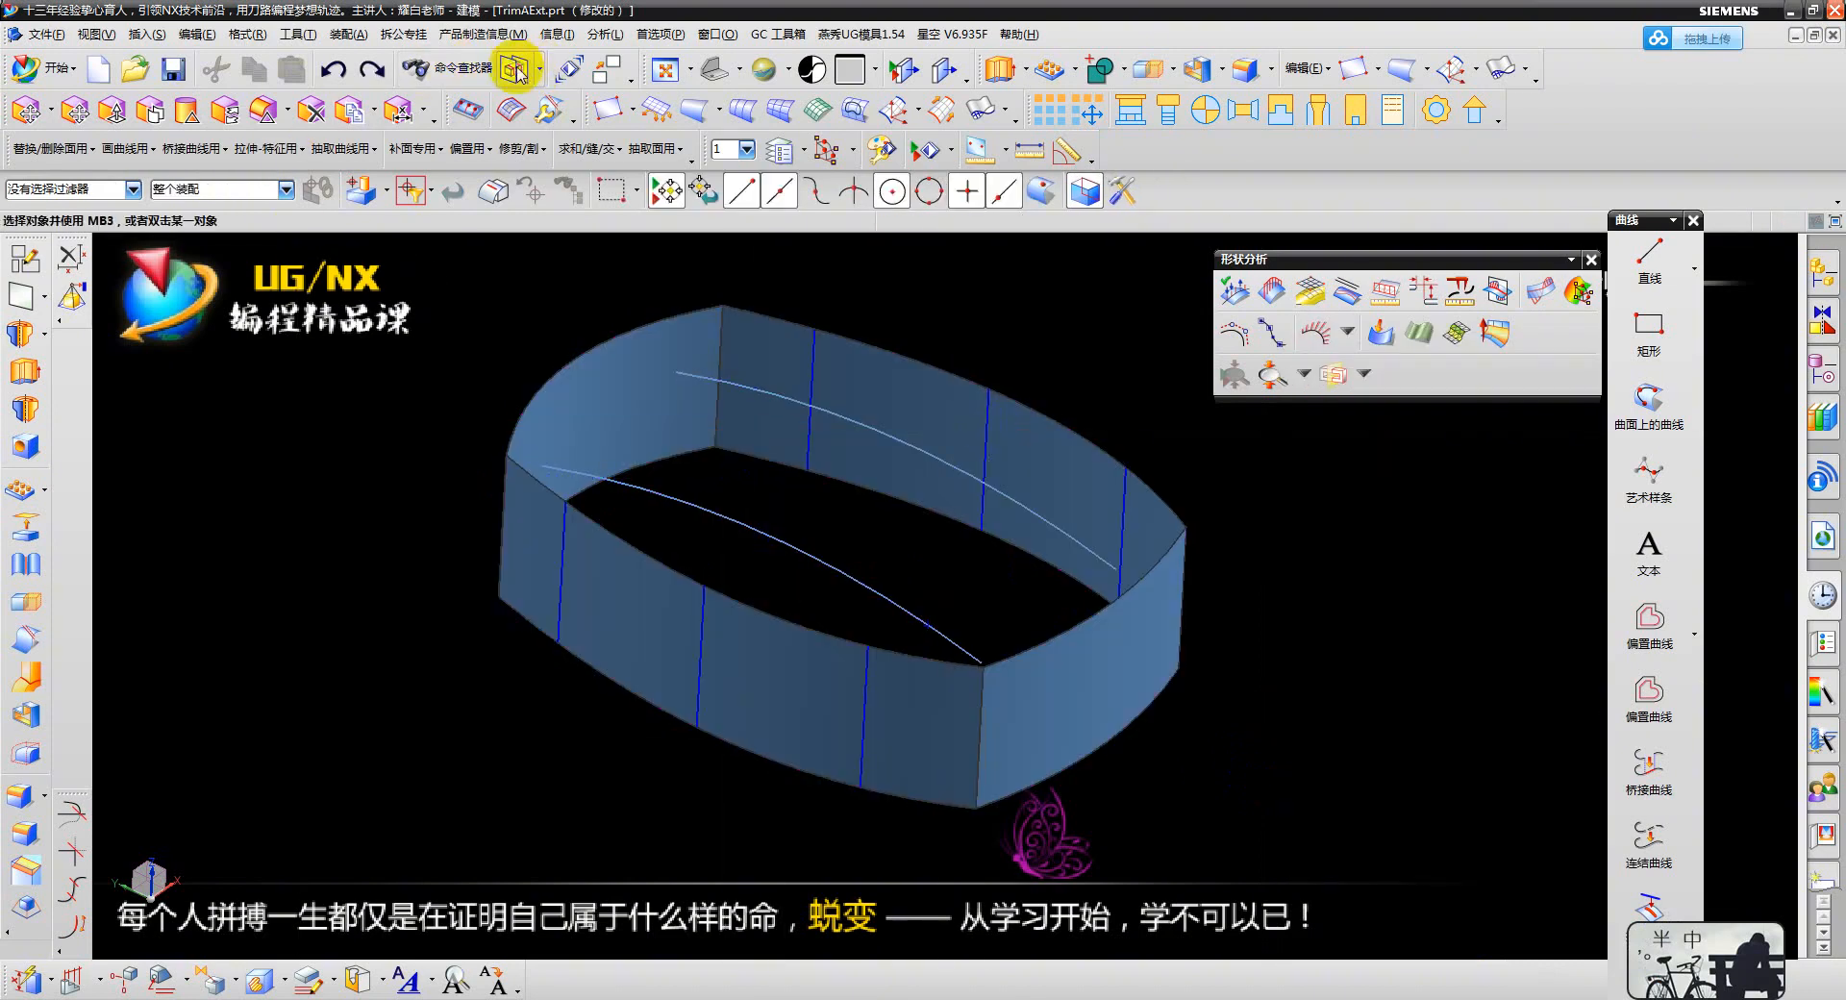
- Set up an associative section curve of the selected-planes type with both long guide curves as the objects to section
click(515, 69)
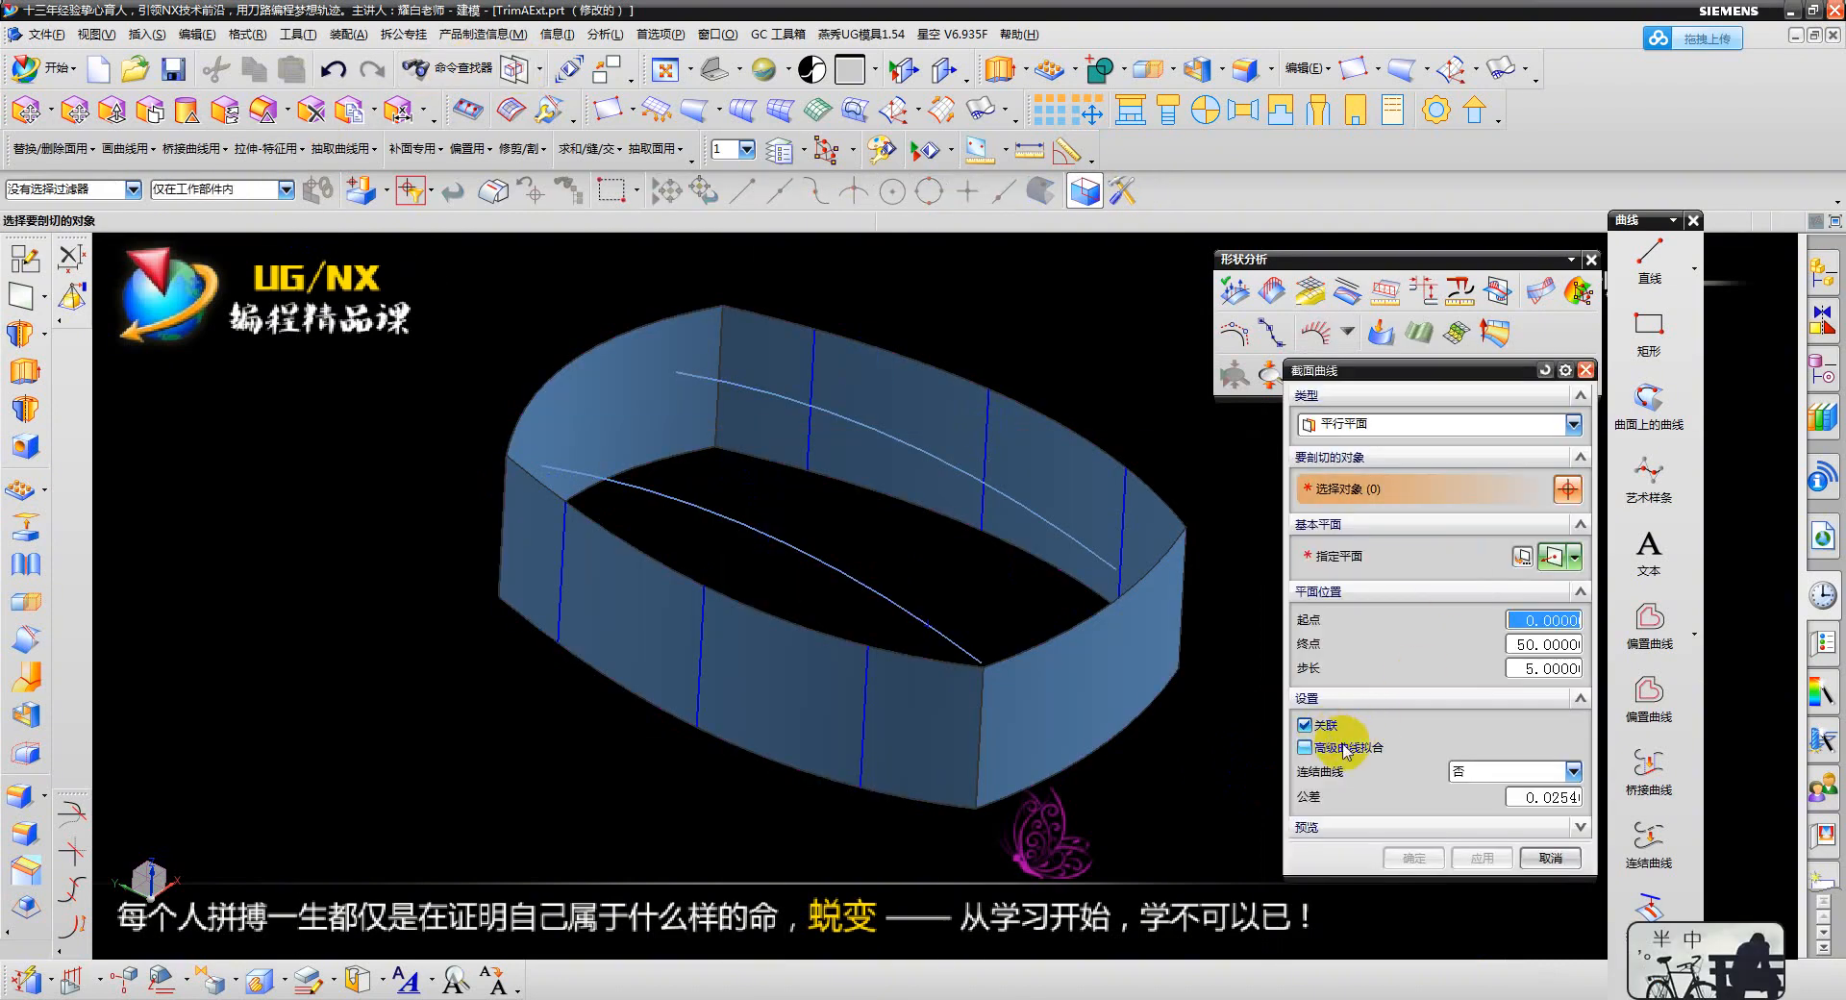
click(1325, 726)
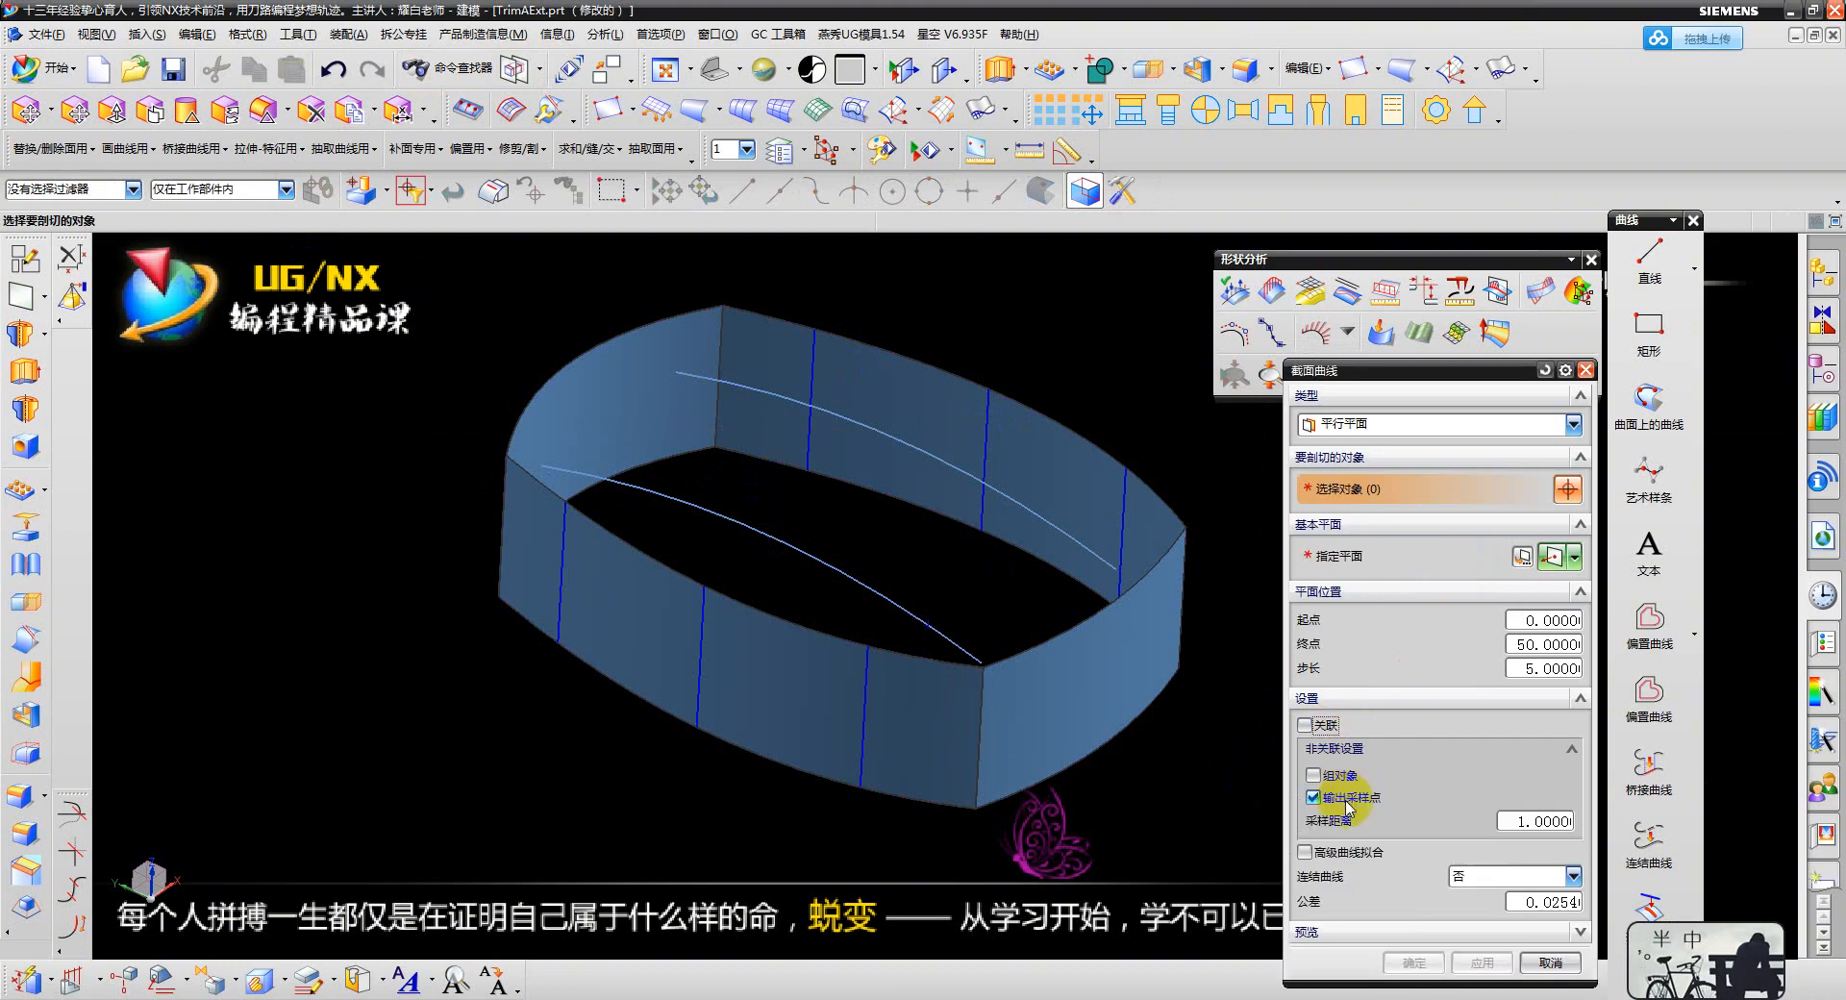
click(1312, 726)
click(1395, 423)
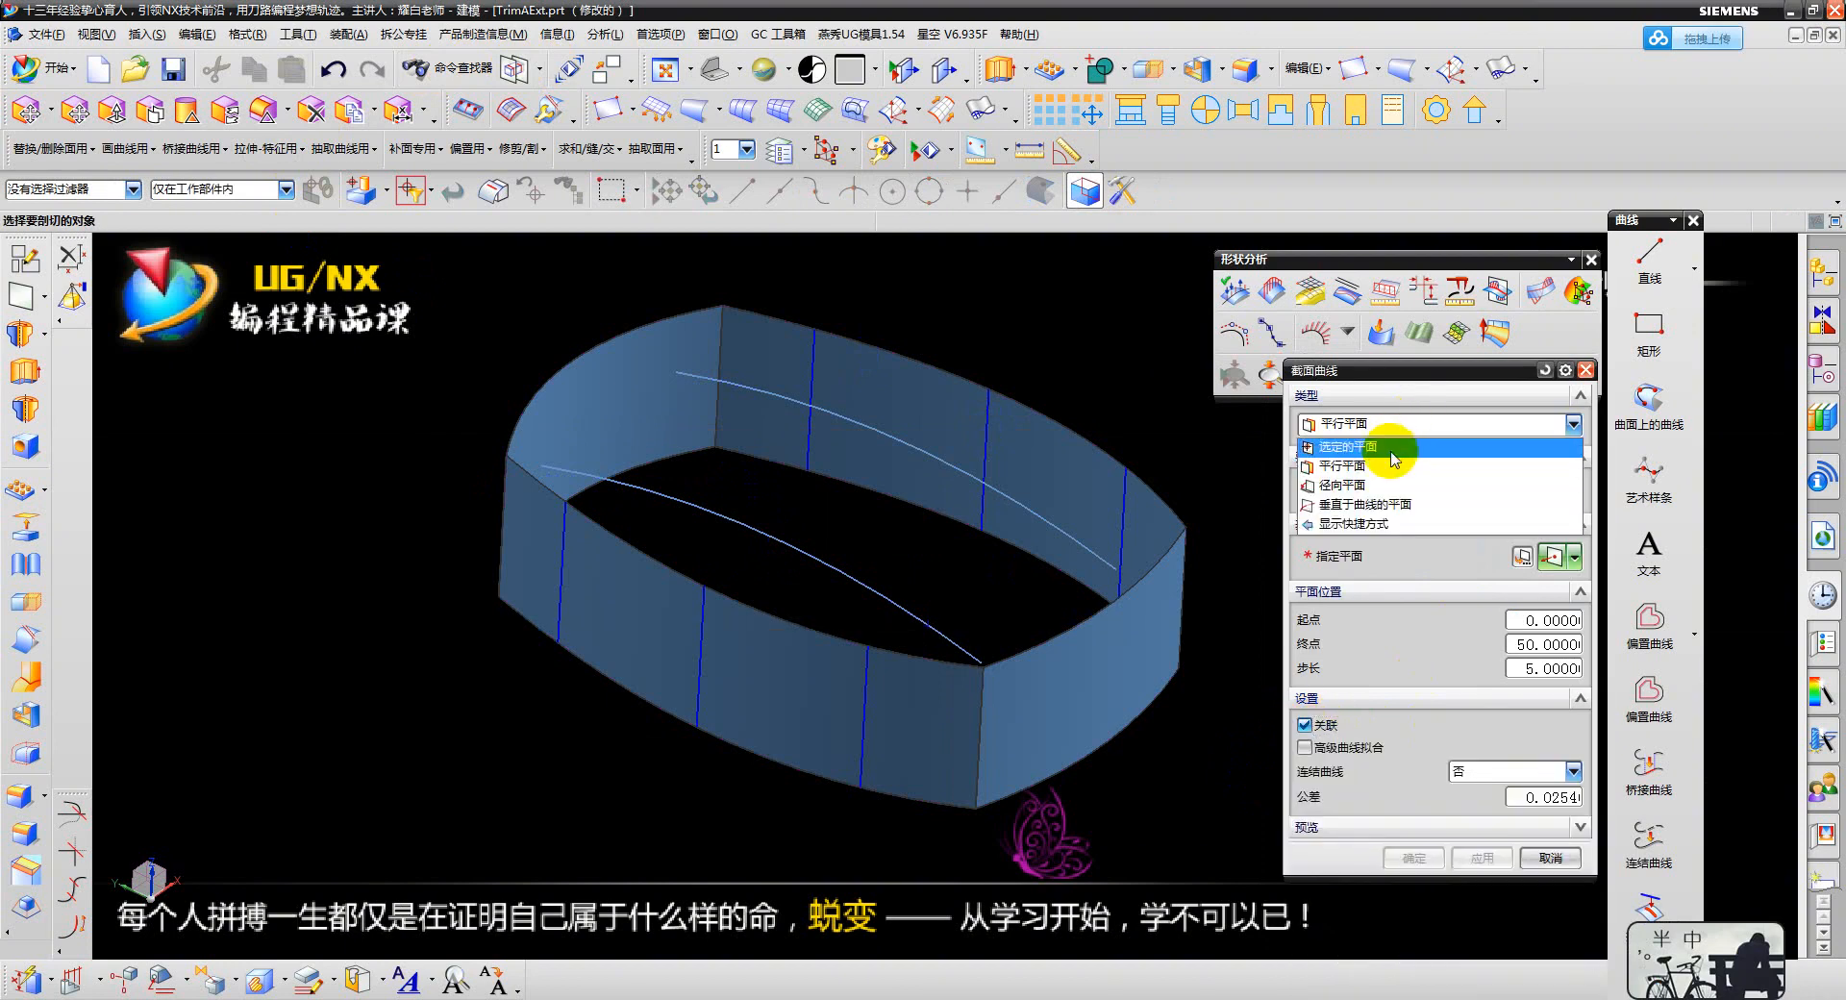
click(1365, 446)
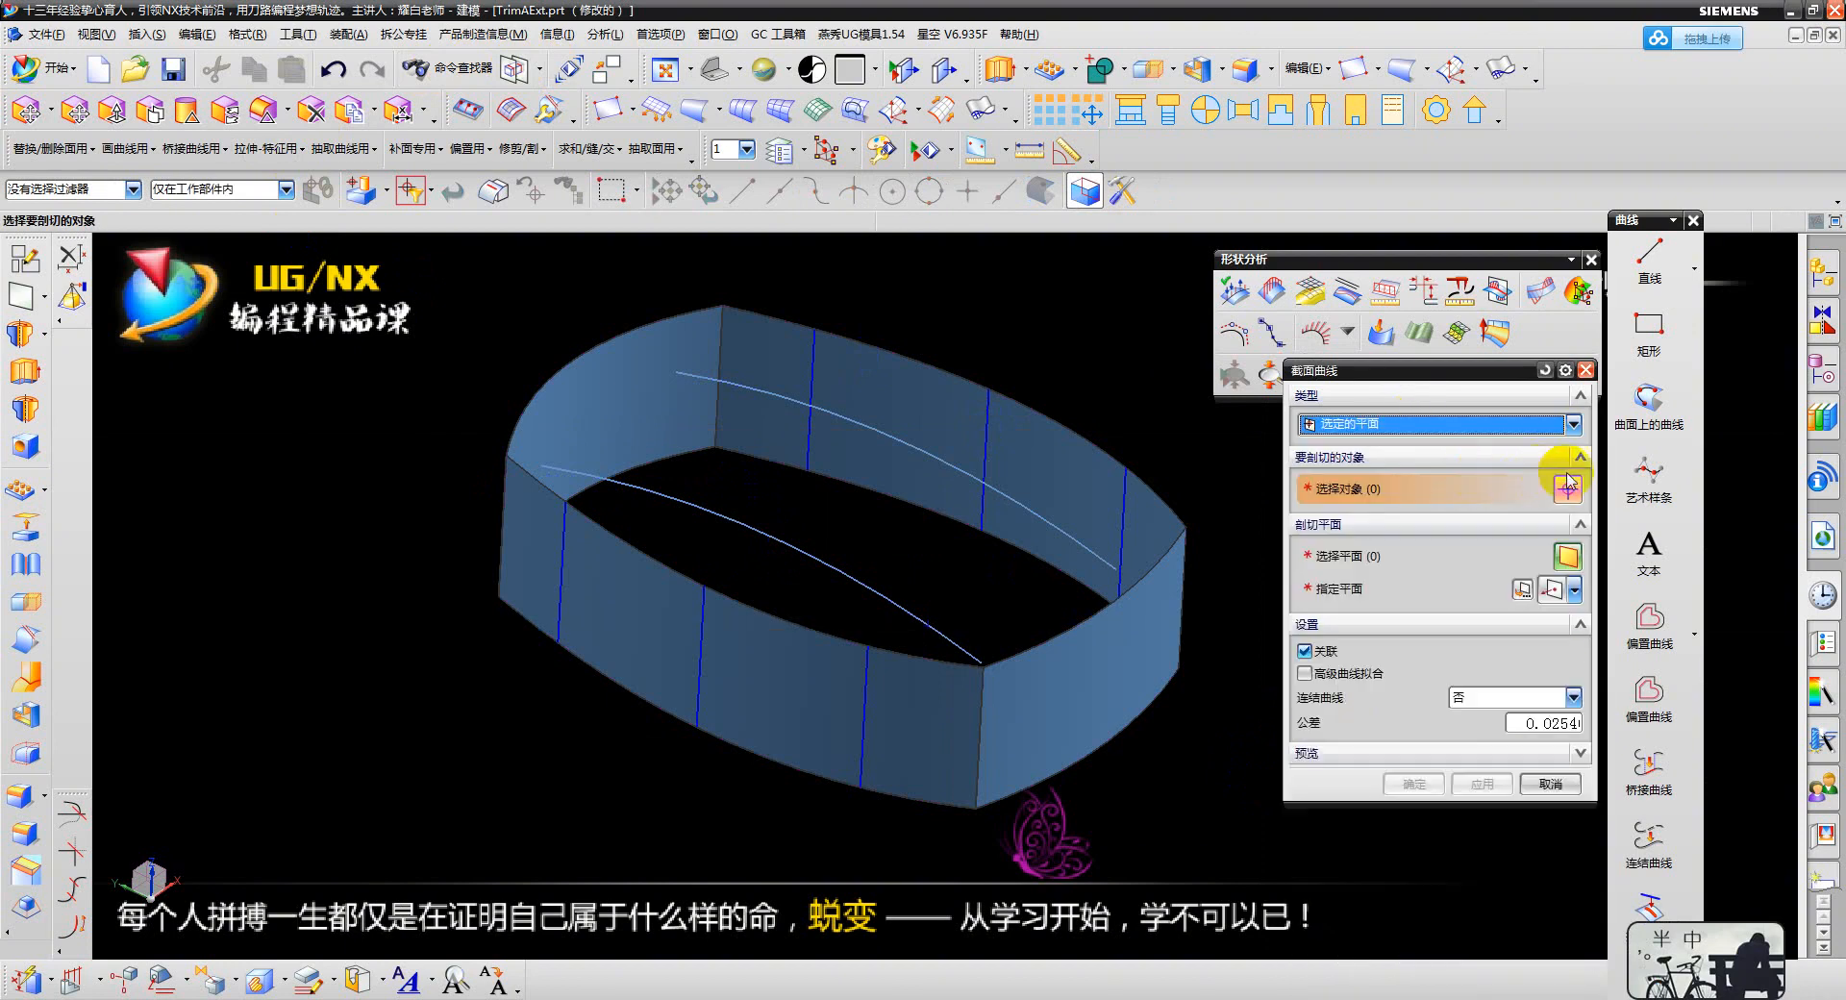
click(969, 492)
click(786, 538)
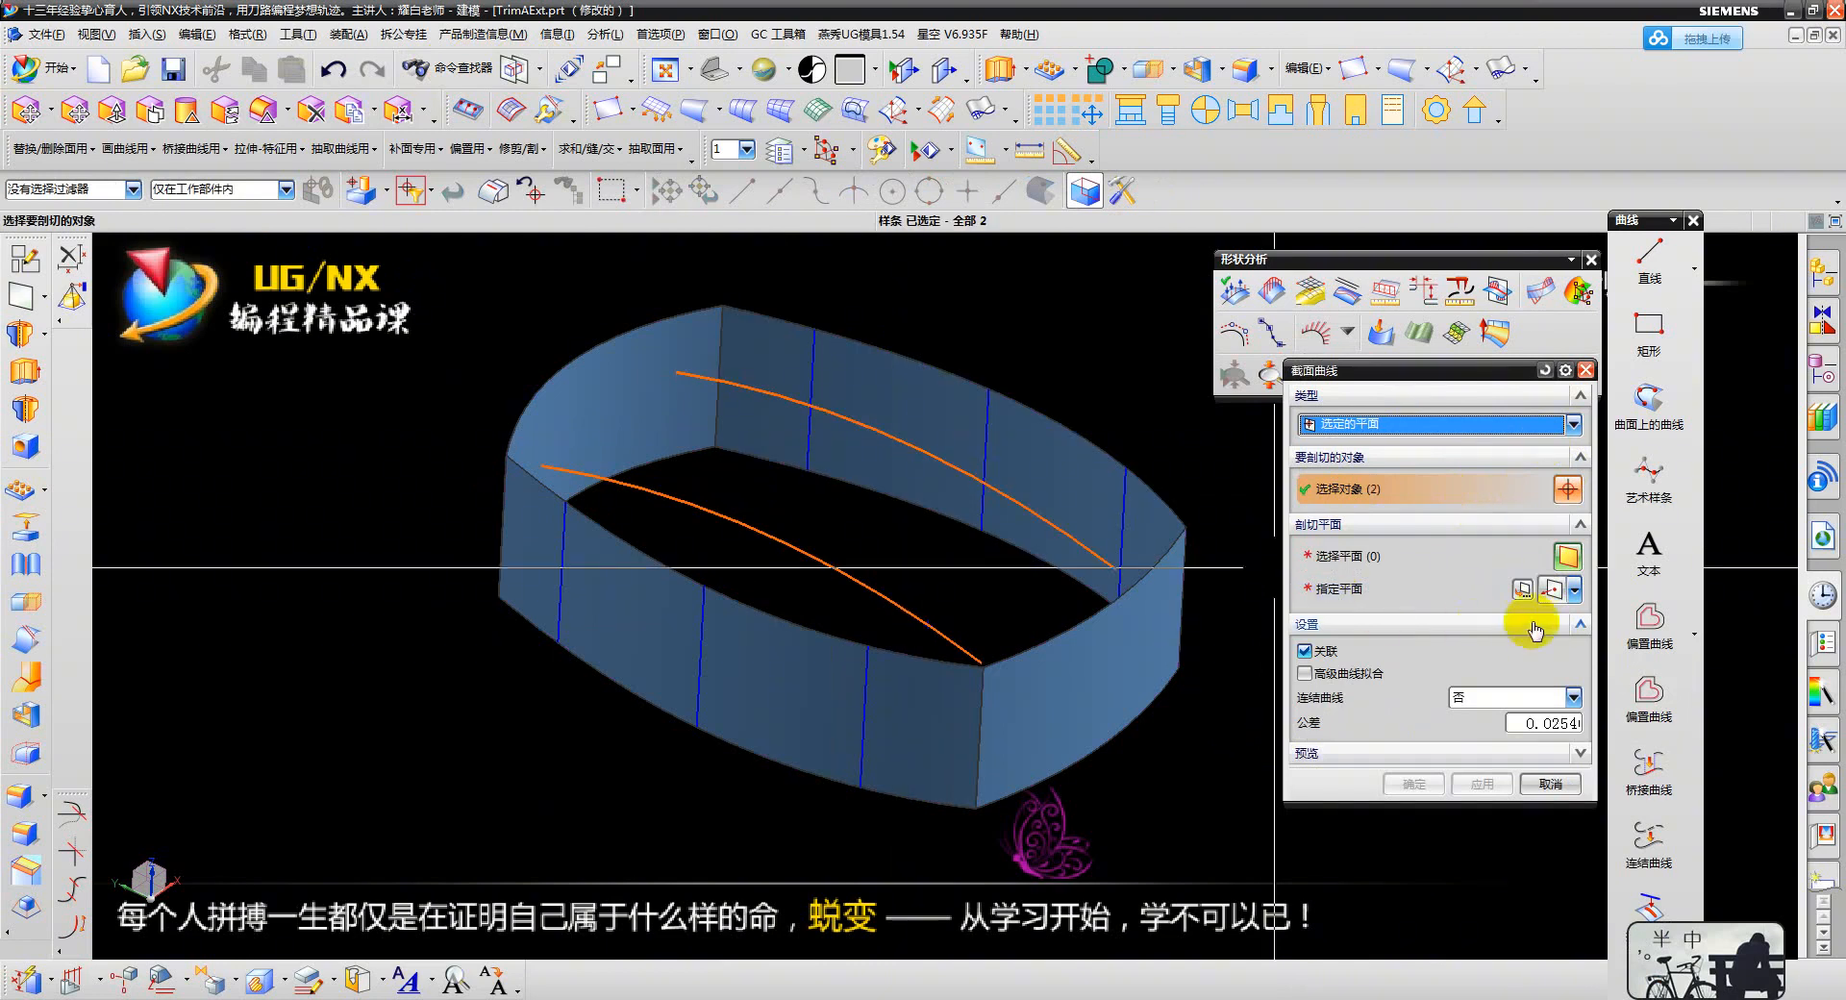
- Section both guide curves with a YC-normal plane through the upper endpoint of the near wall's first blue line
click(1552, 588)
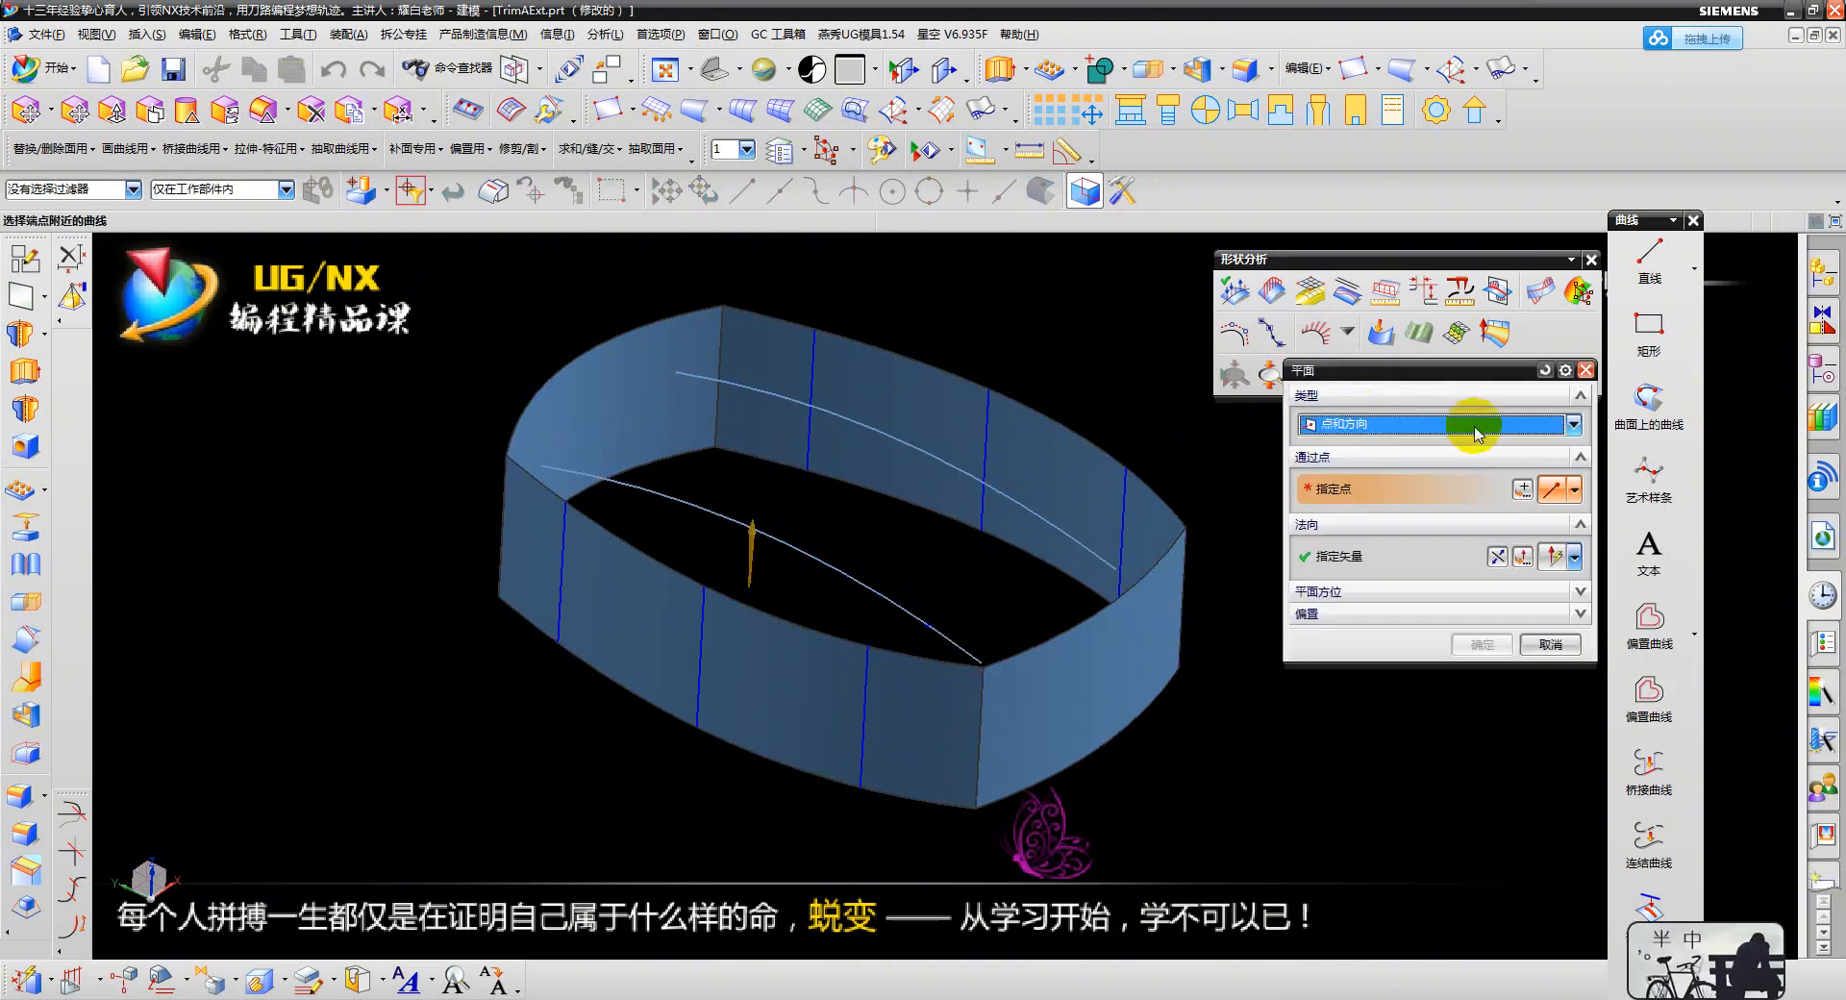
click(656, 487)
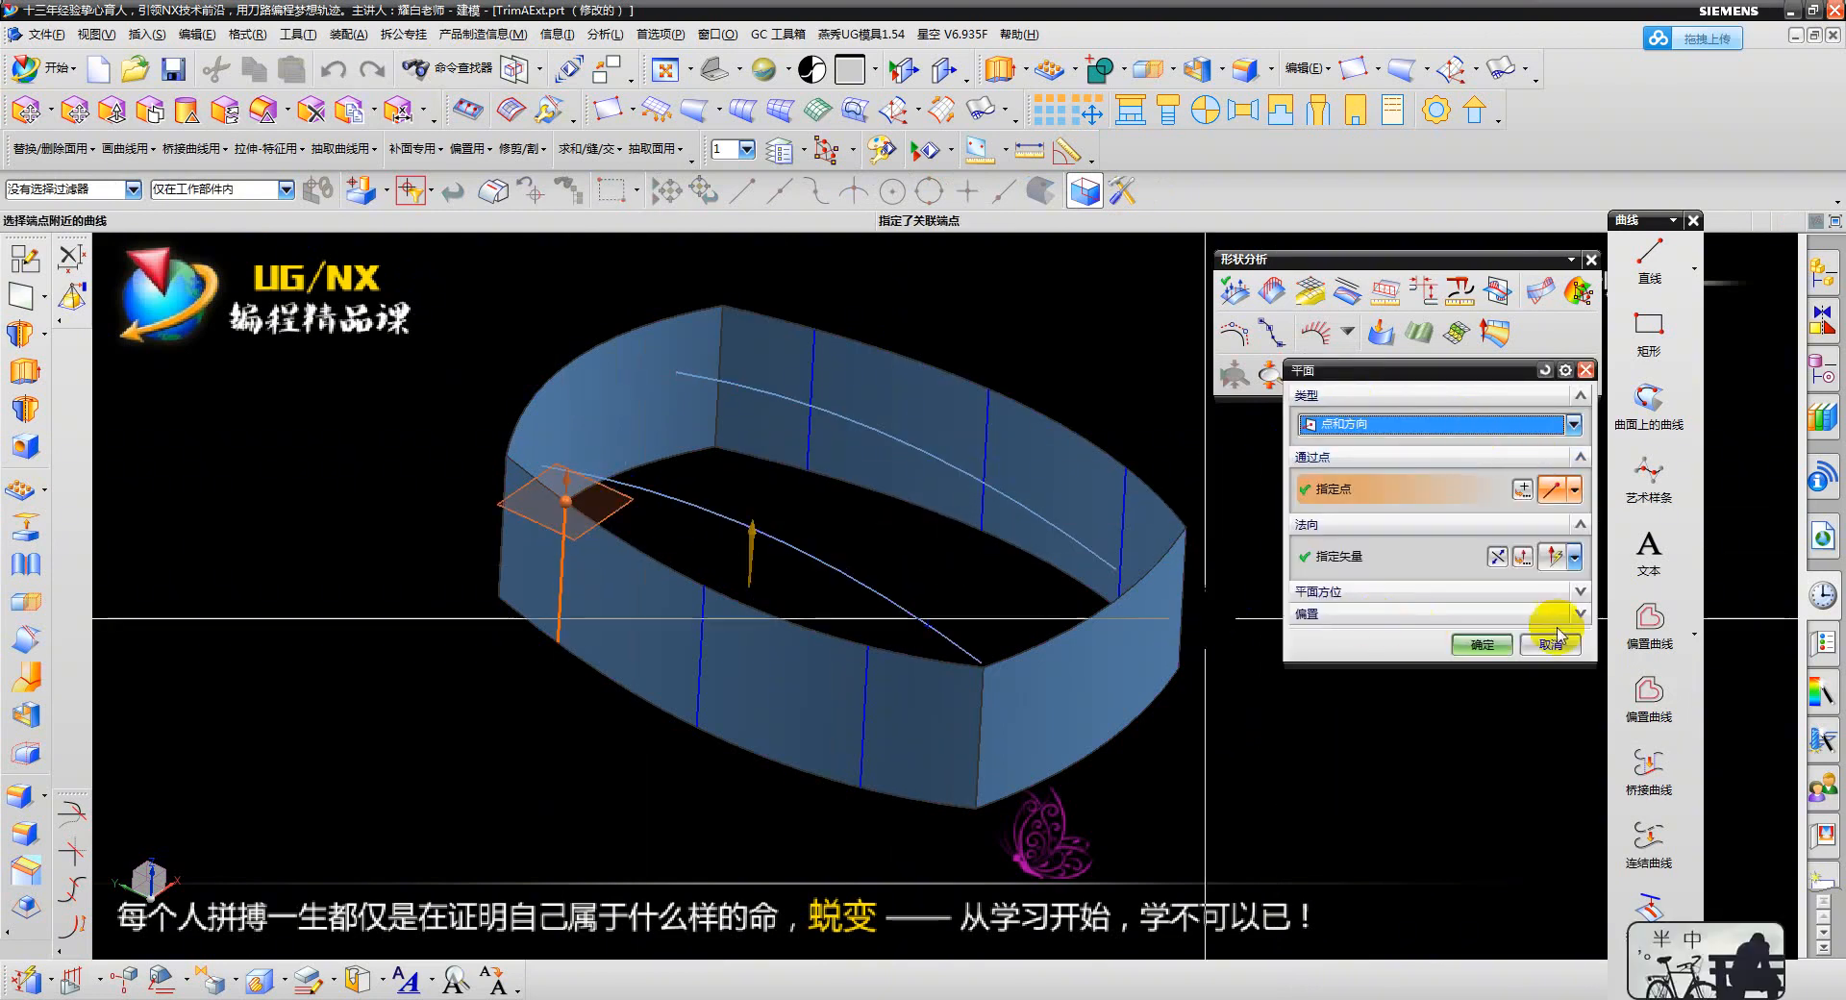
click(1574, 557)
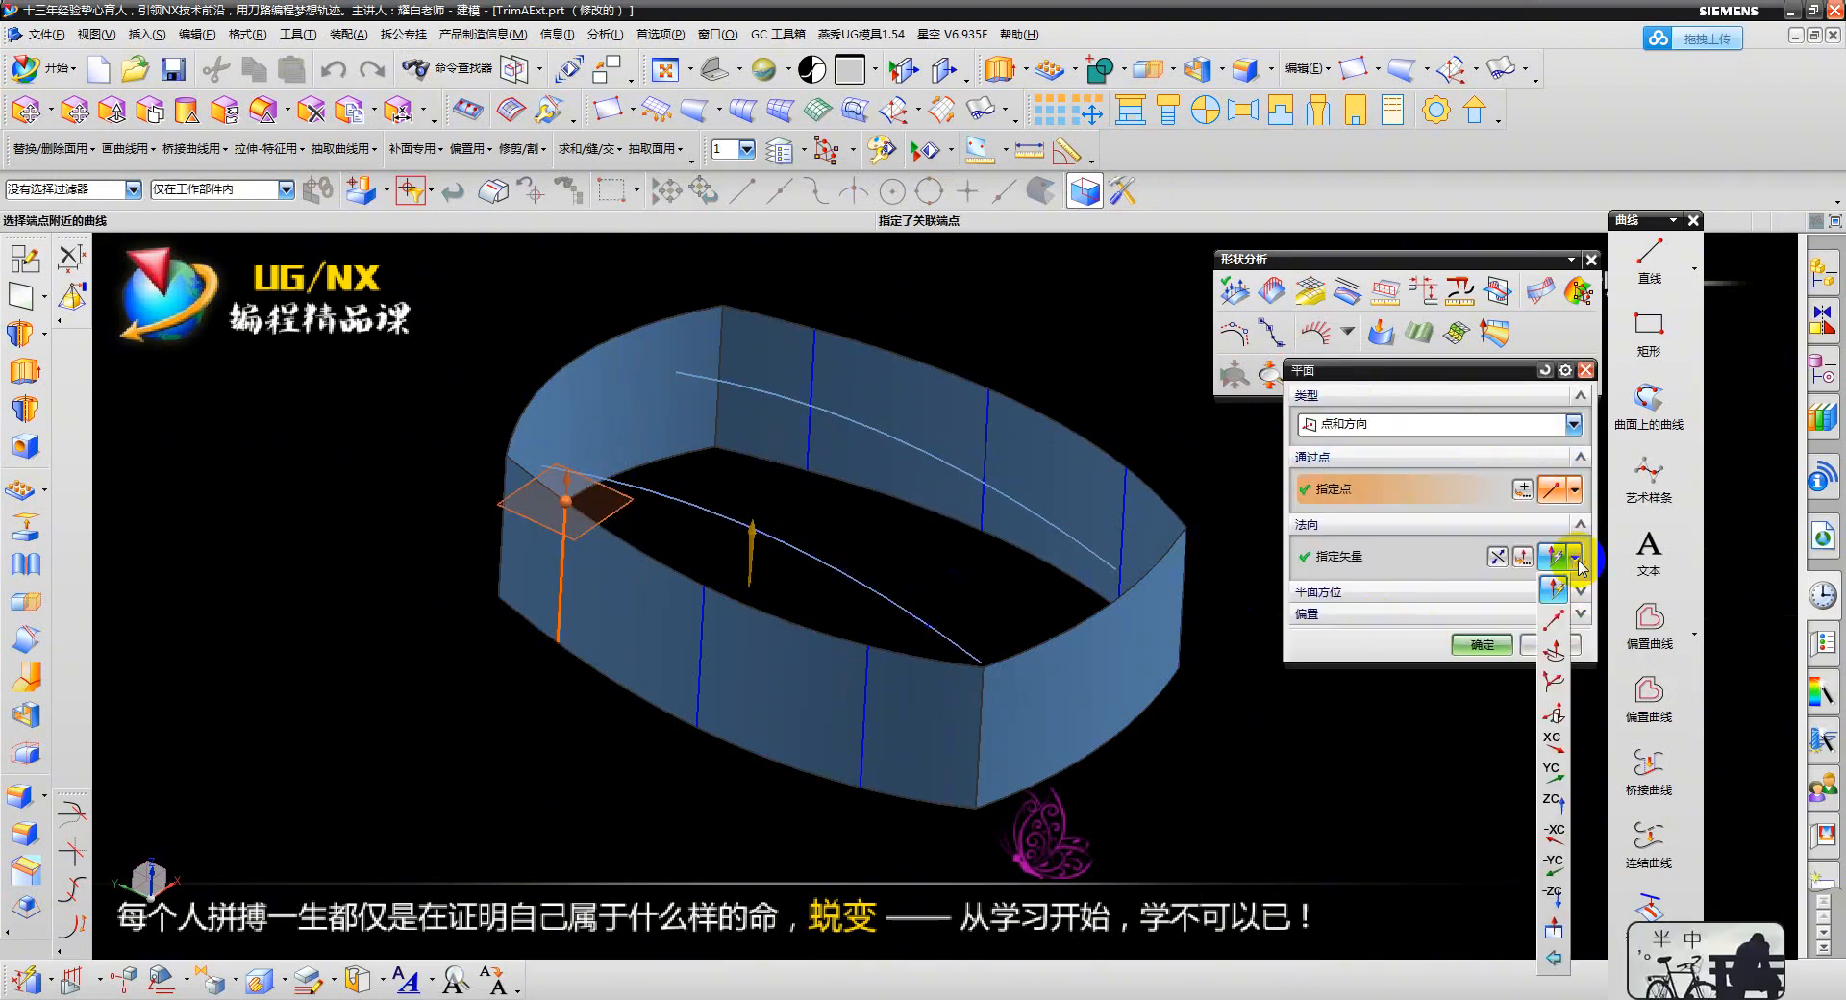
click(1548, 774)
click(1478, 644)
click(1484, 783)
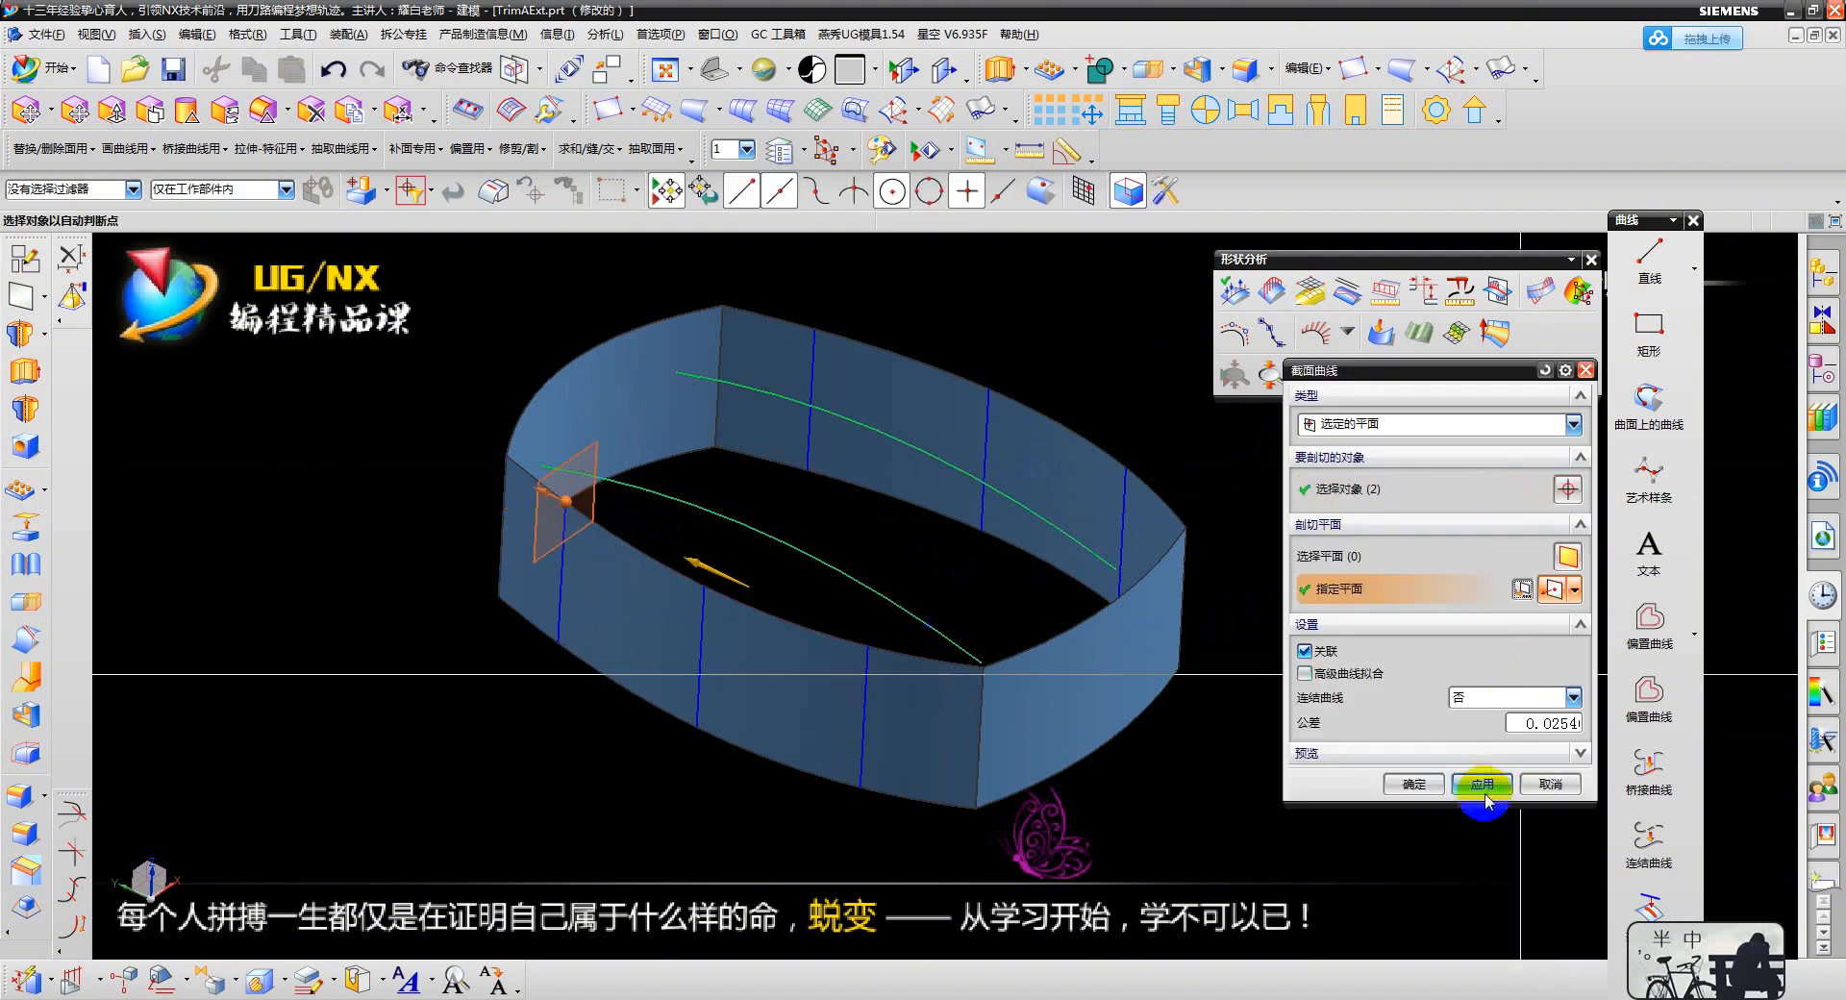
- Section both guide curves with a YC-normal plane through the upper endpoint of the near wall's middle blue line
click(768, 530)
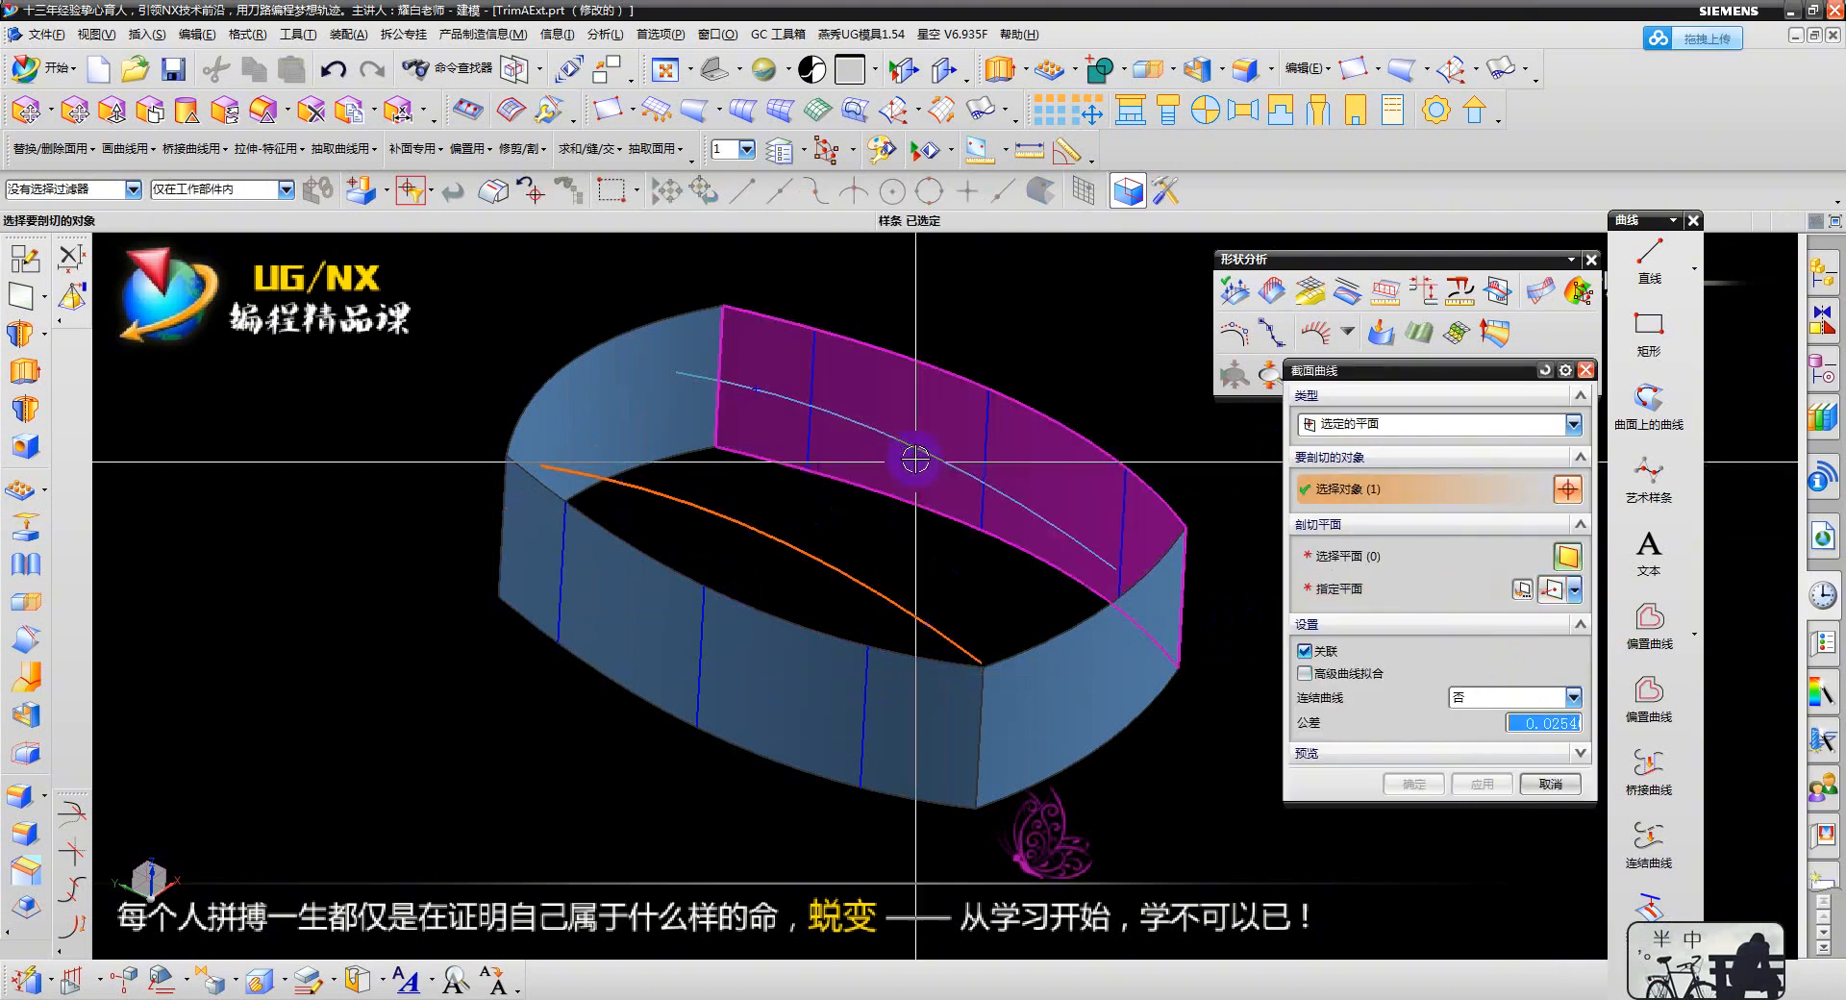
click(915, 461)
click(1524, 588)
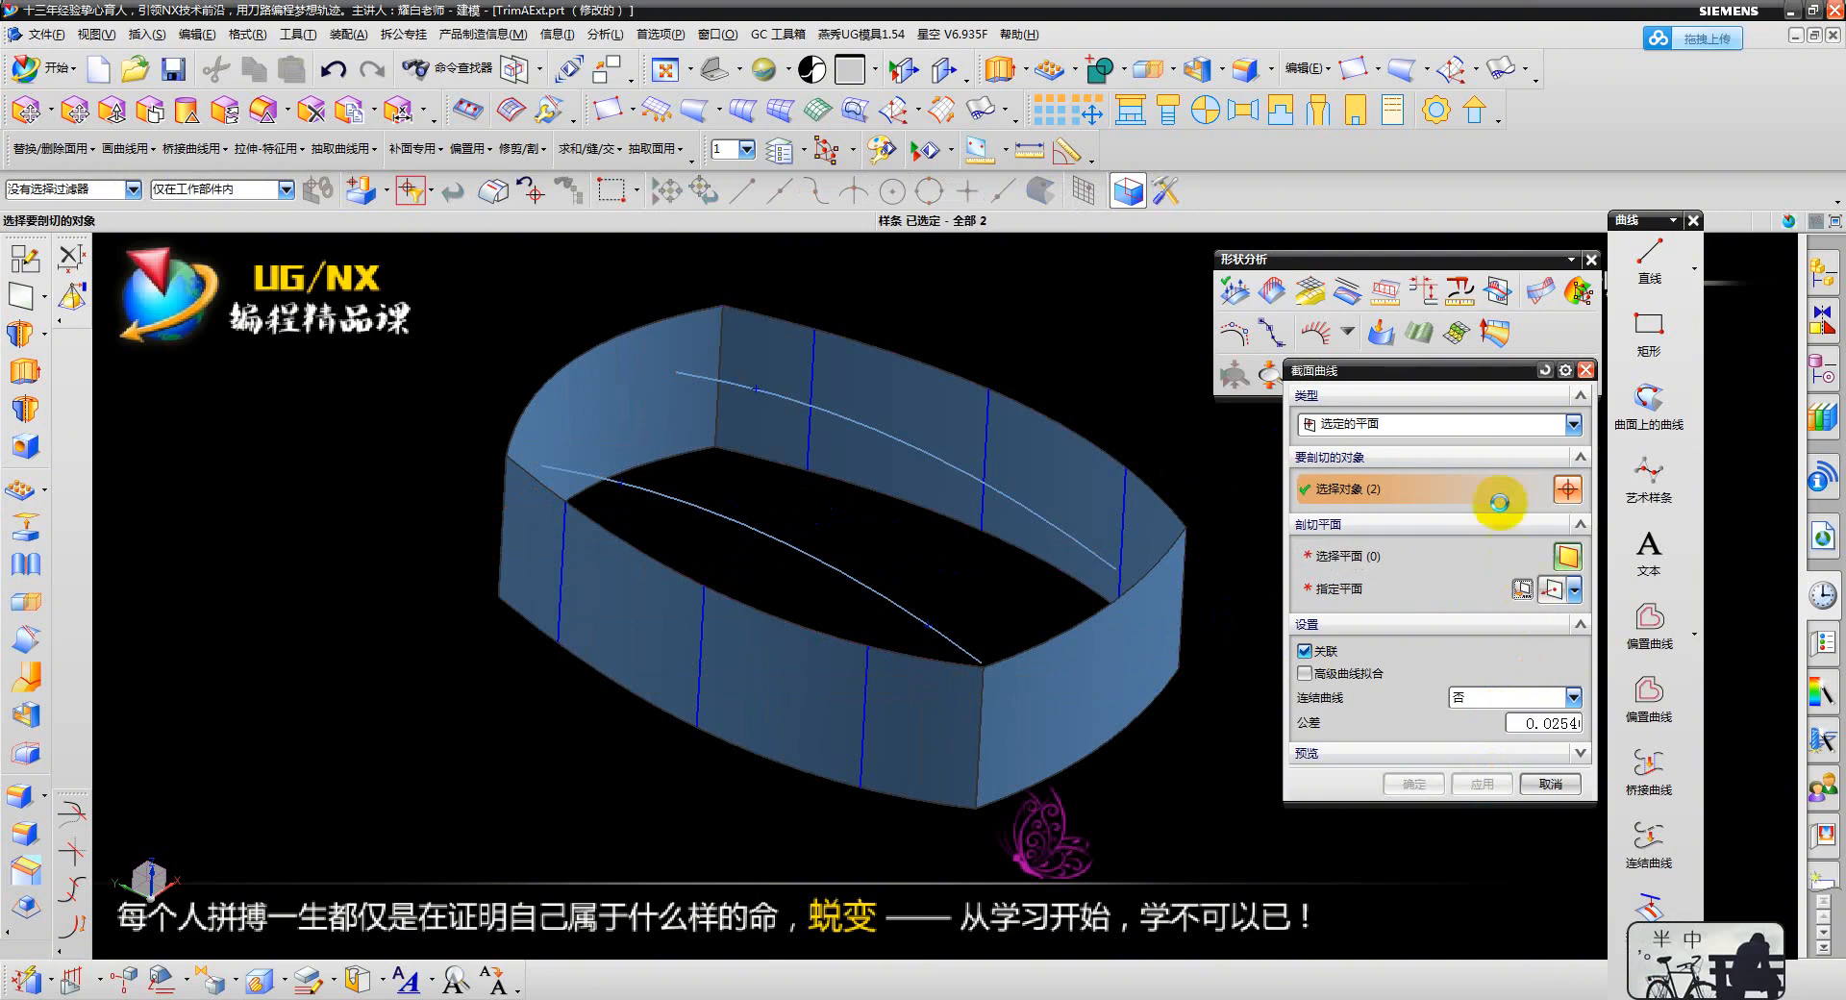
click(704, 583)
click(1574, 558)
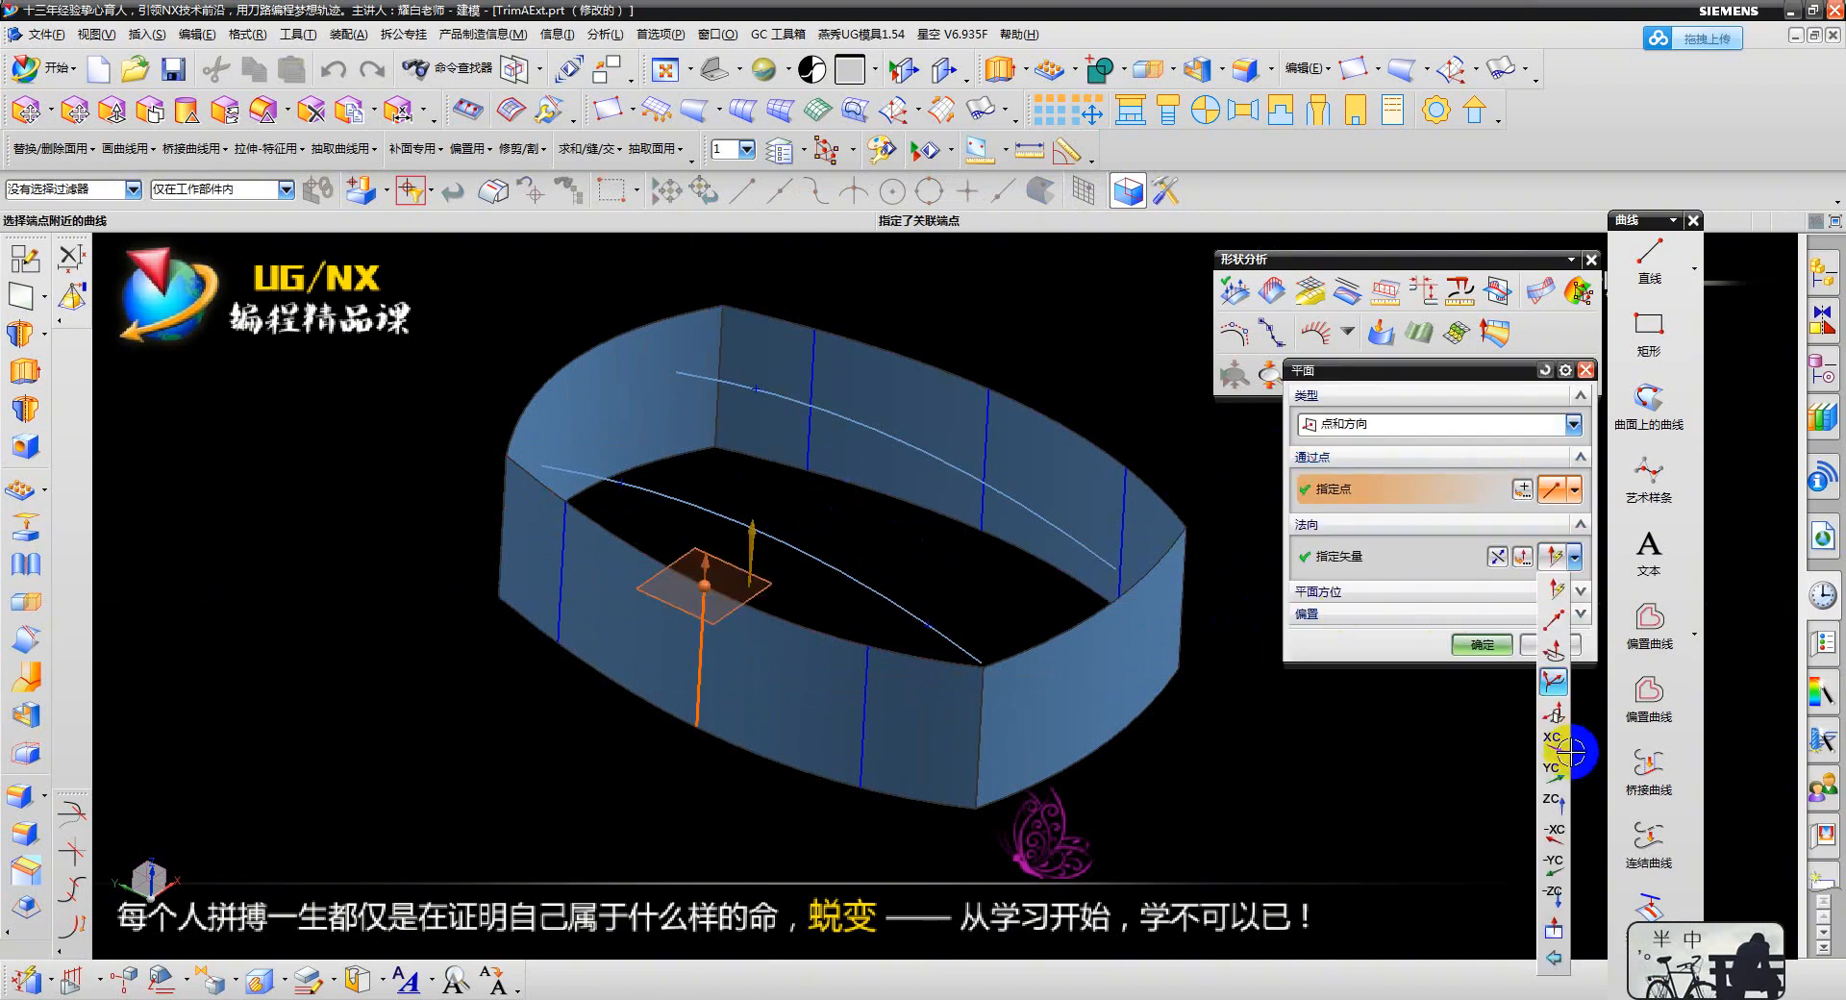
click(1537, 740)
click(1481, 644)
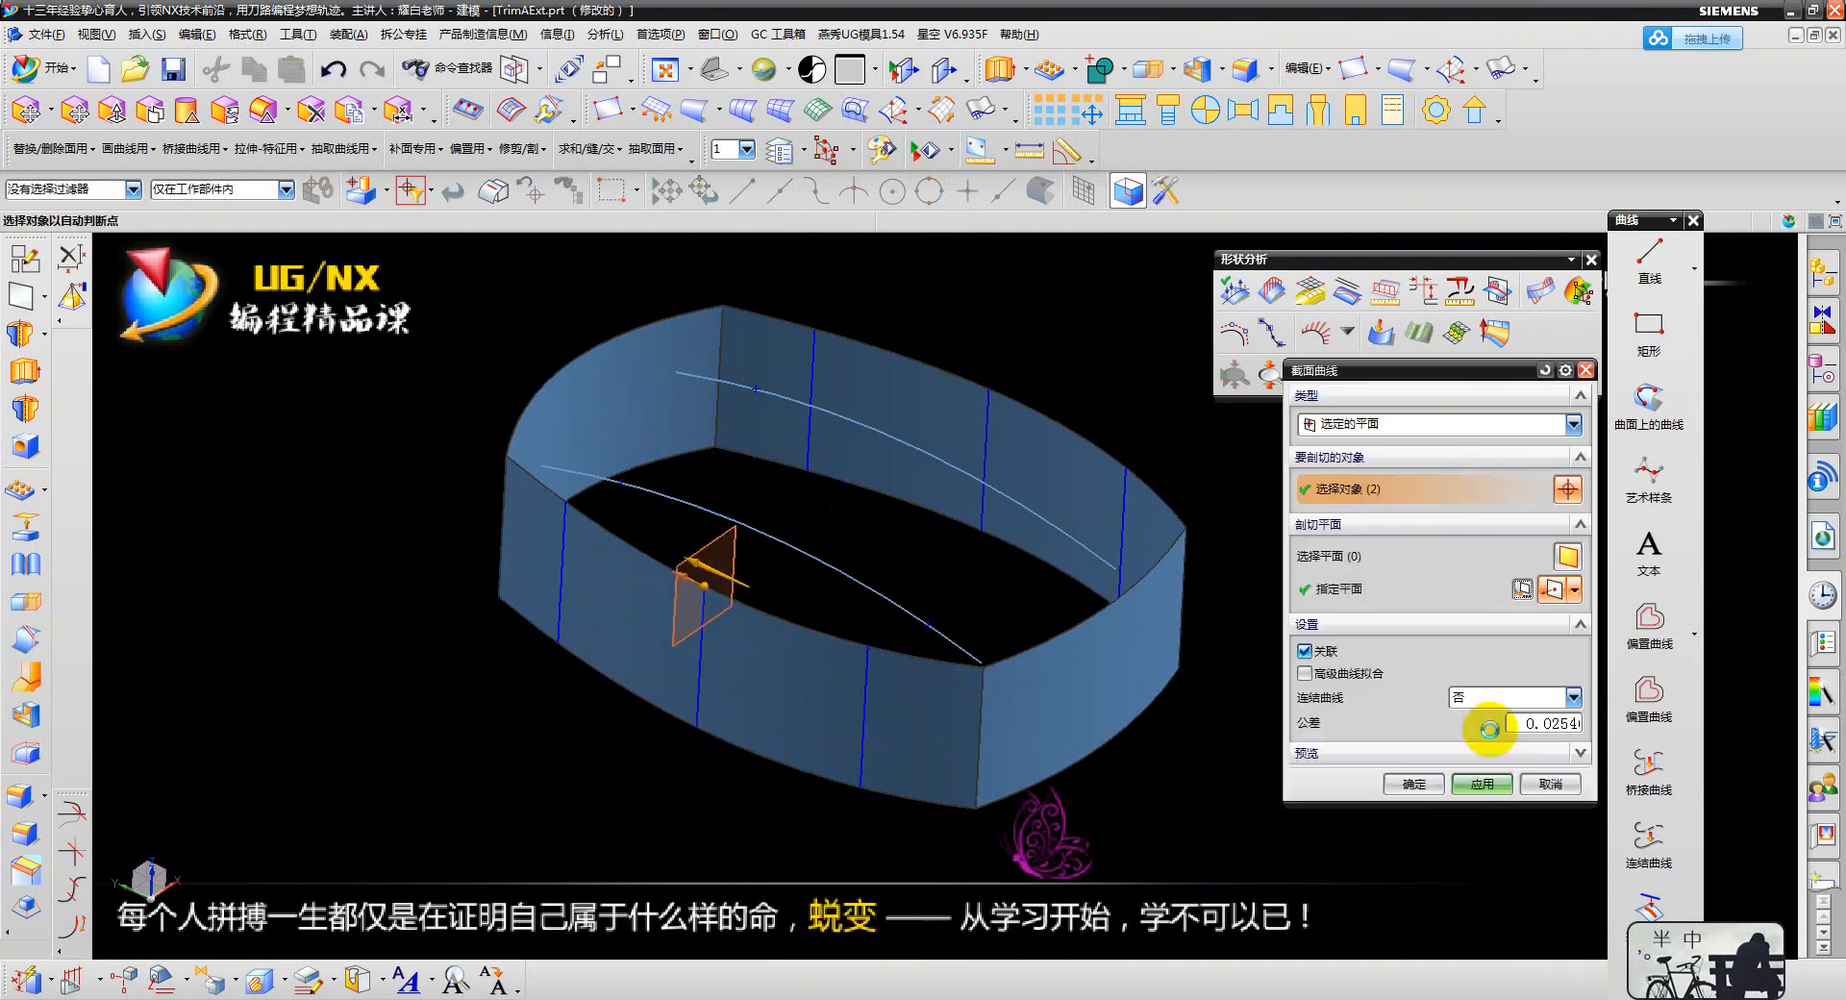
click(1481, 784)
- Section both guide curves with a YC-normal plane through the upper endpoint of the near wall's third blue line
click(924, 621)
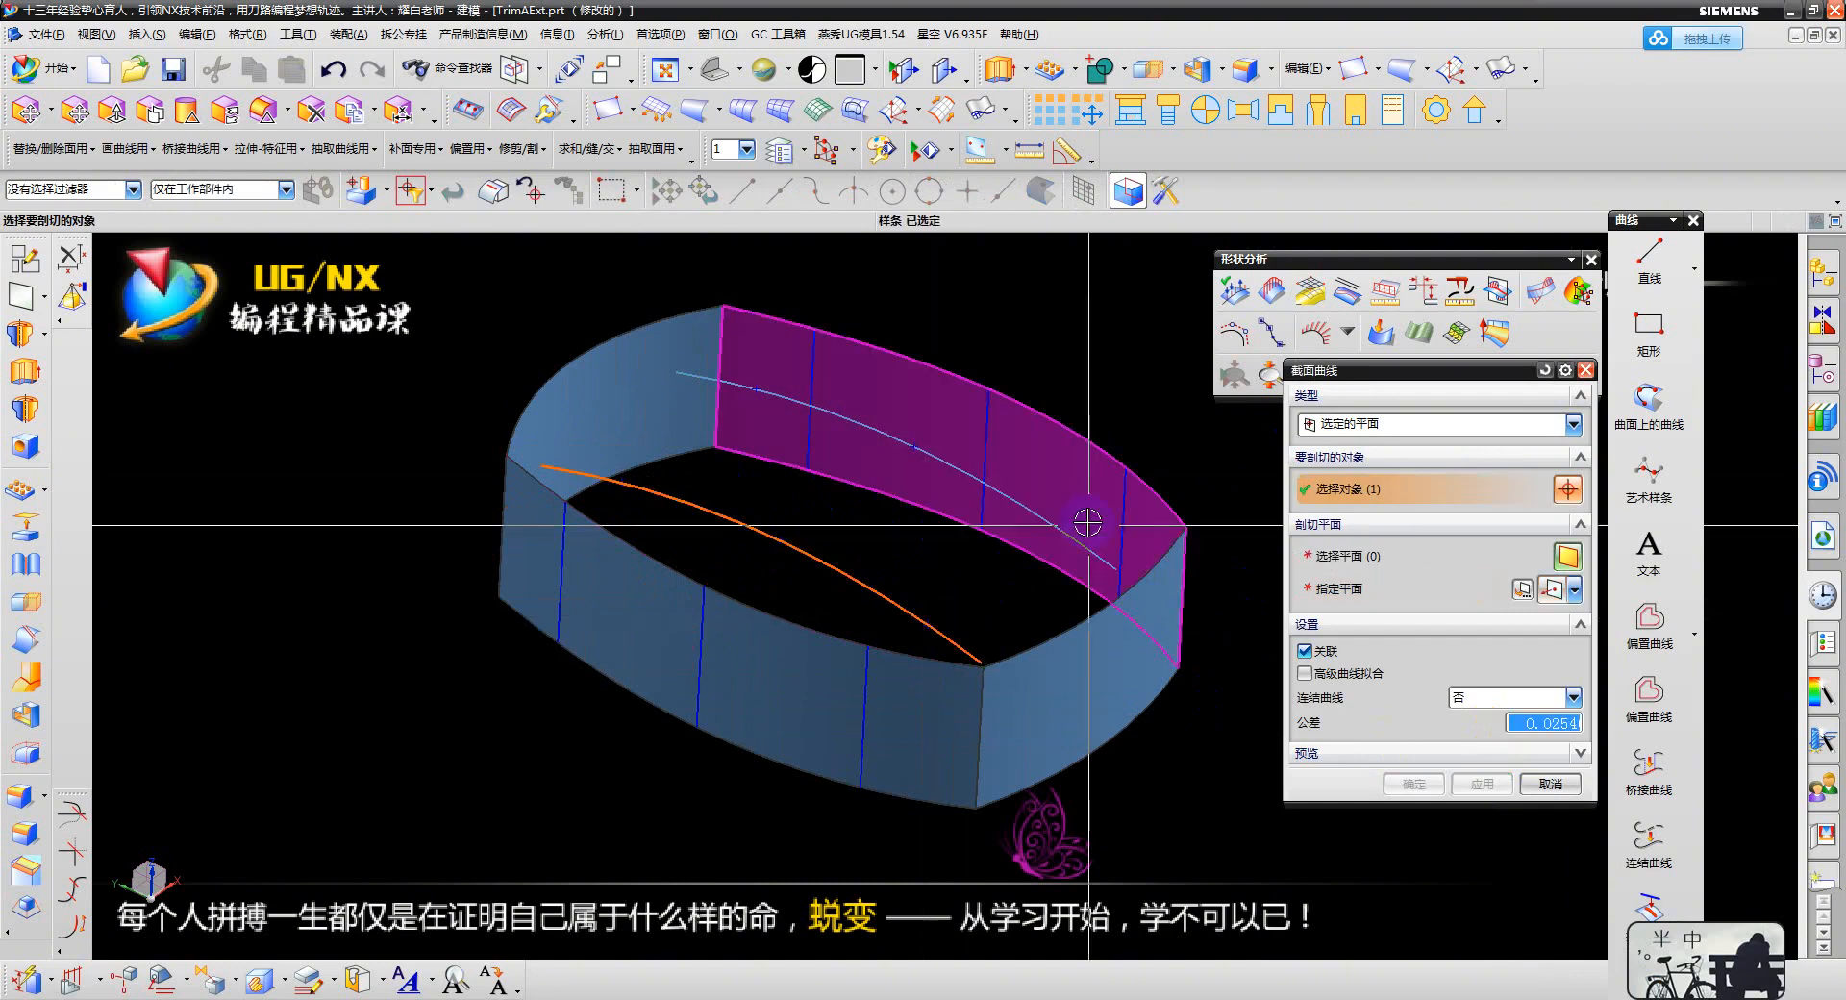
click(1030, 505)
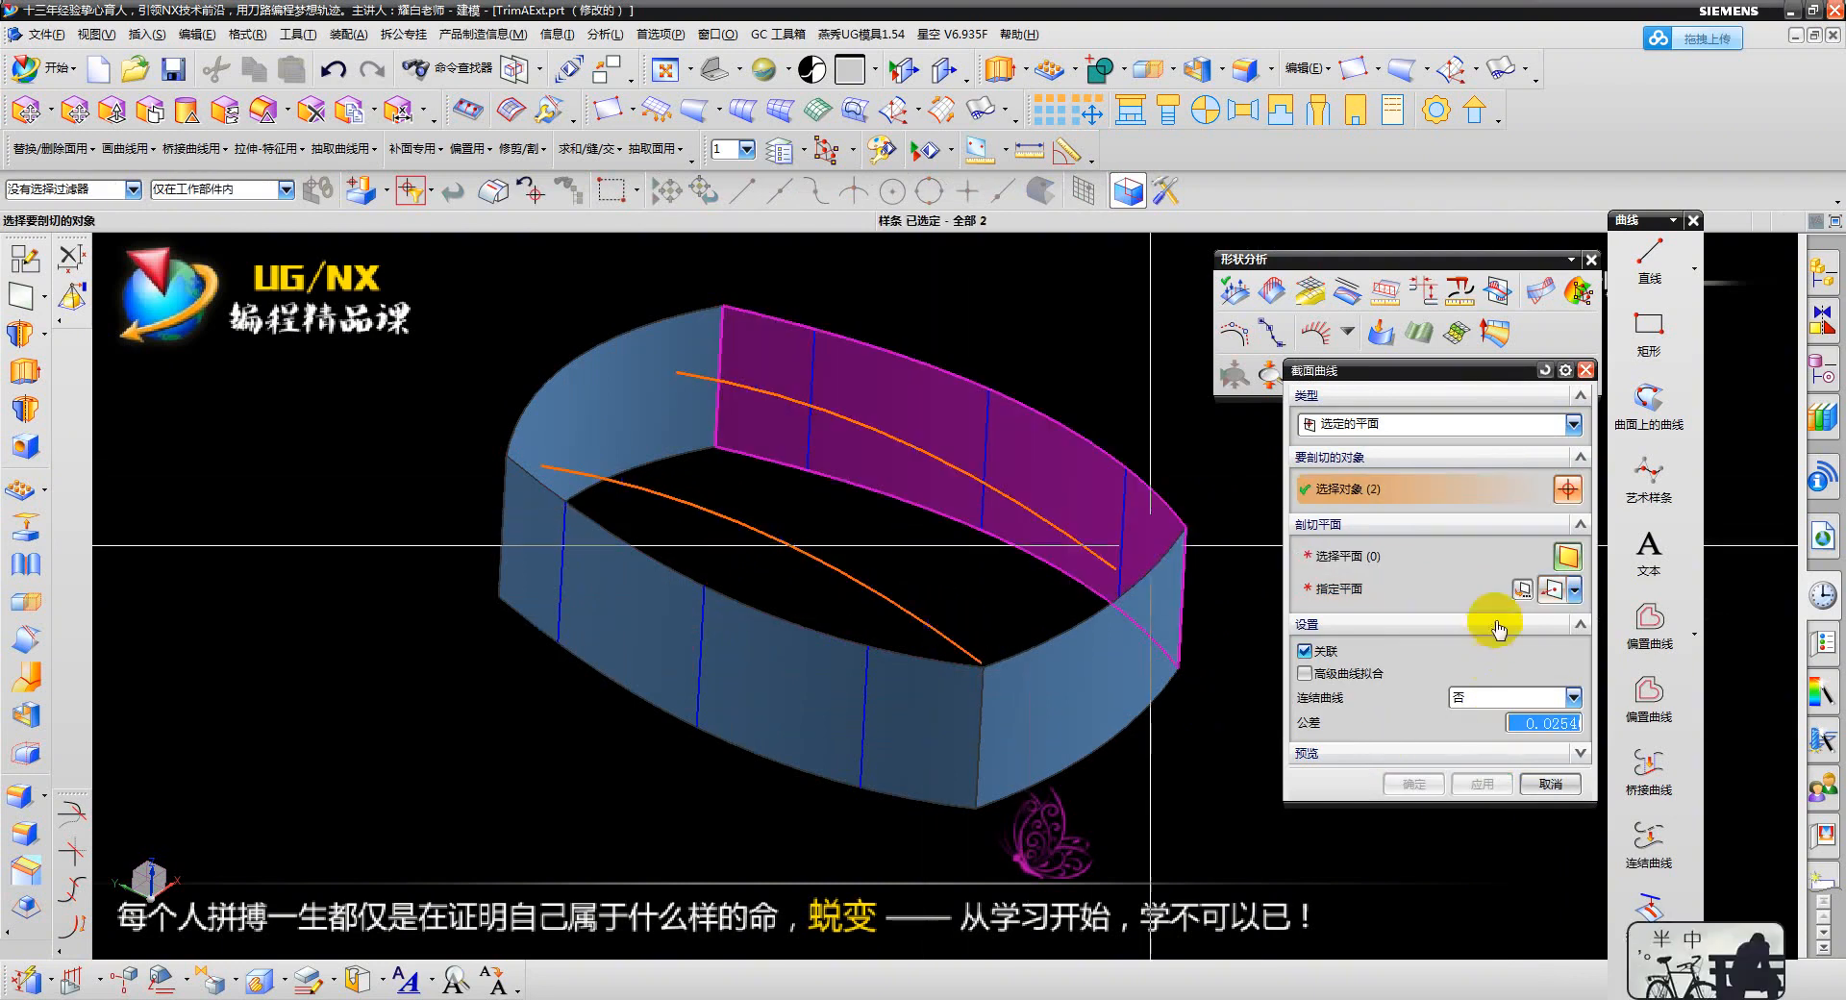
click(1526, 585)
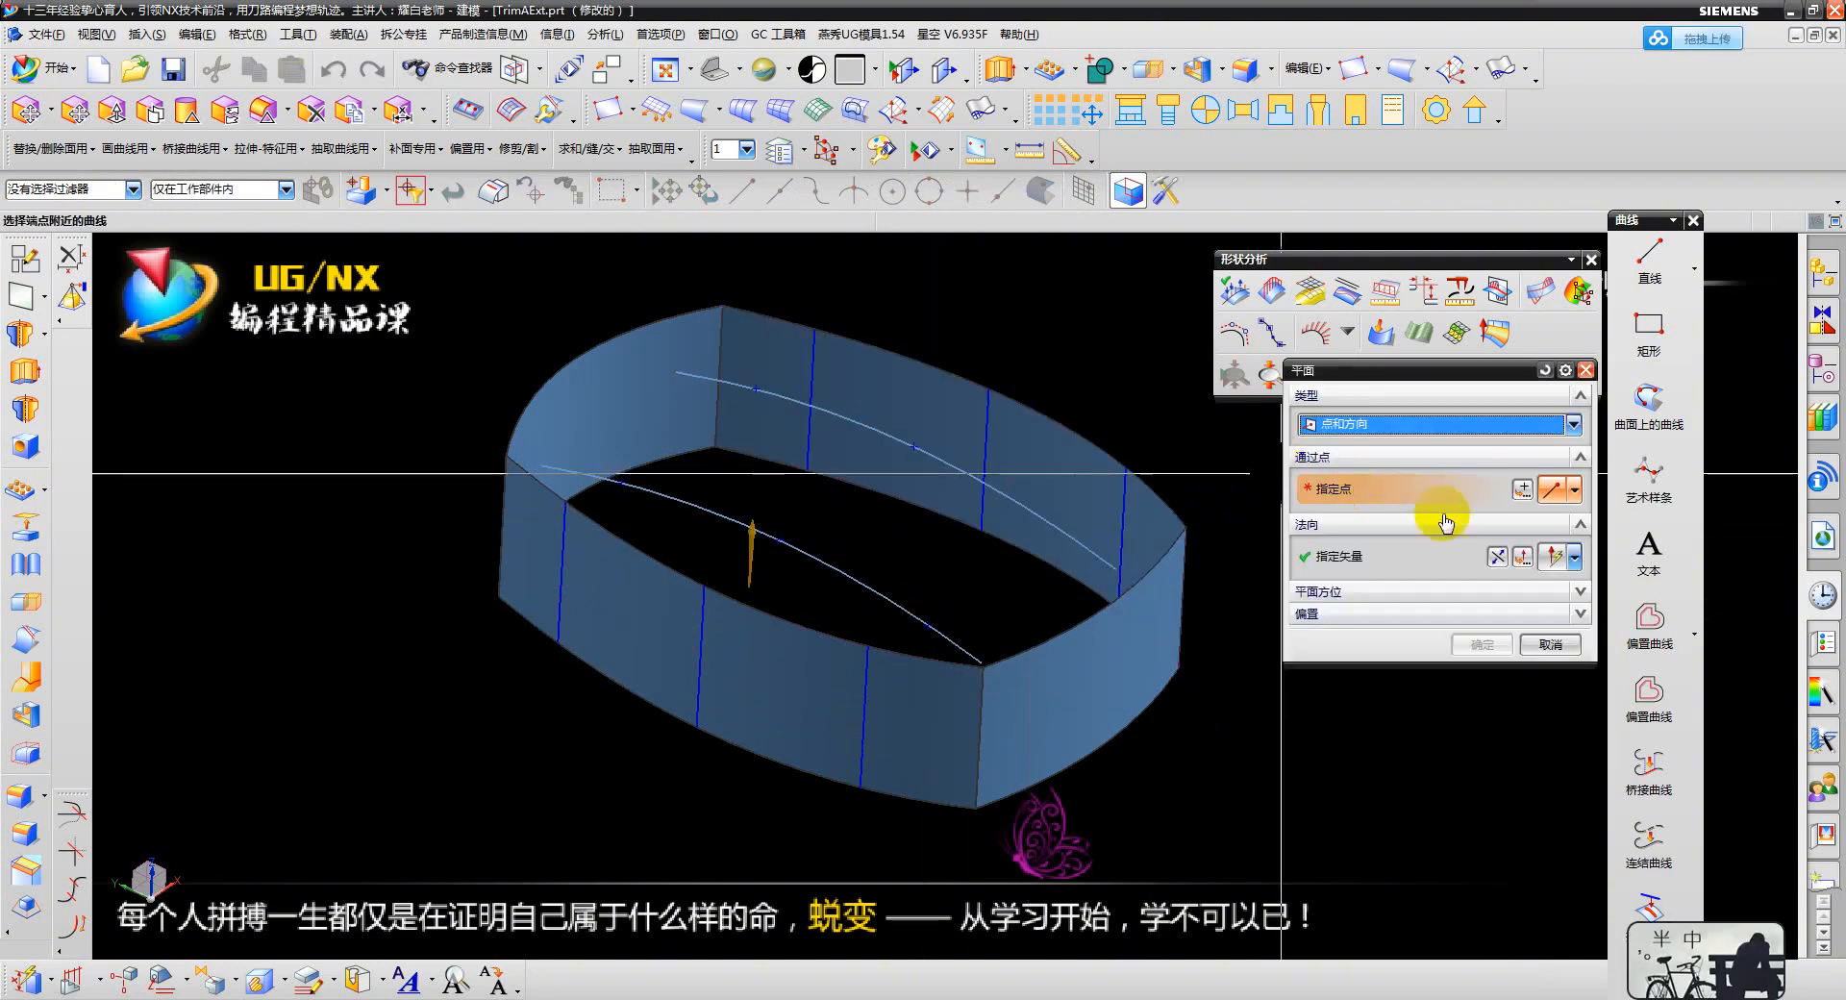
click(873, 648)
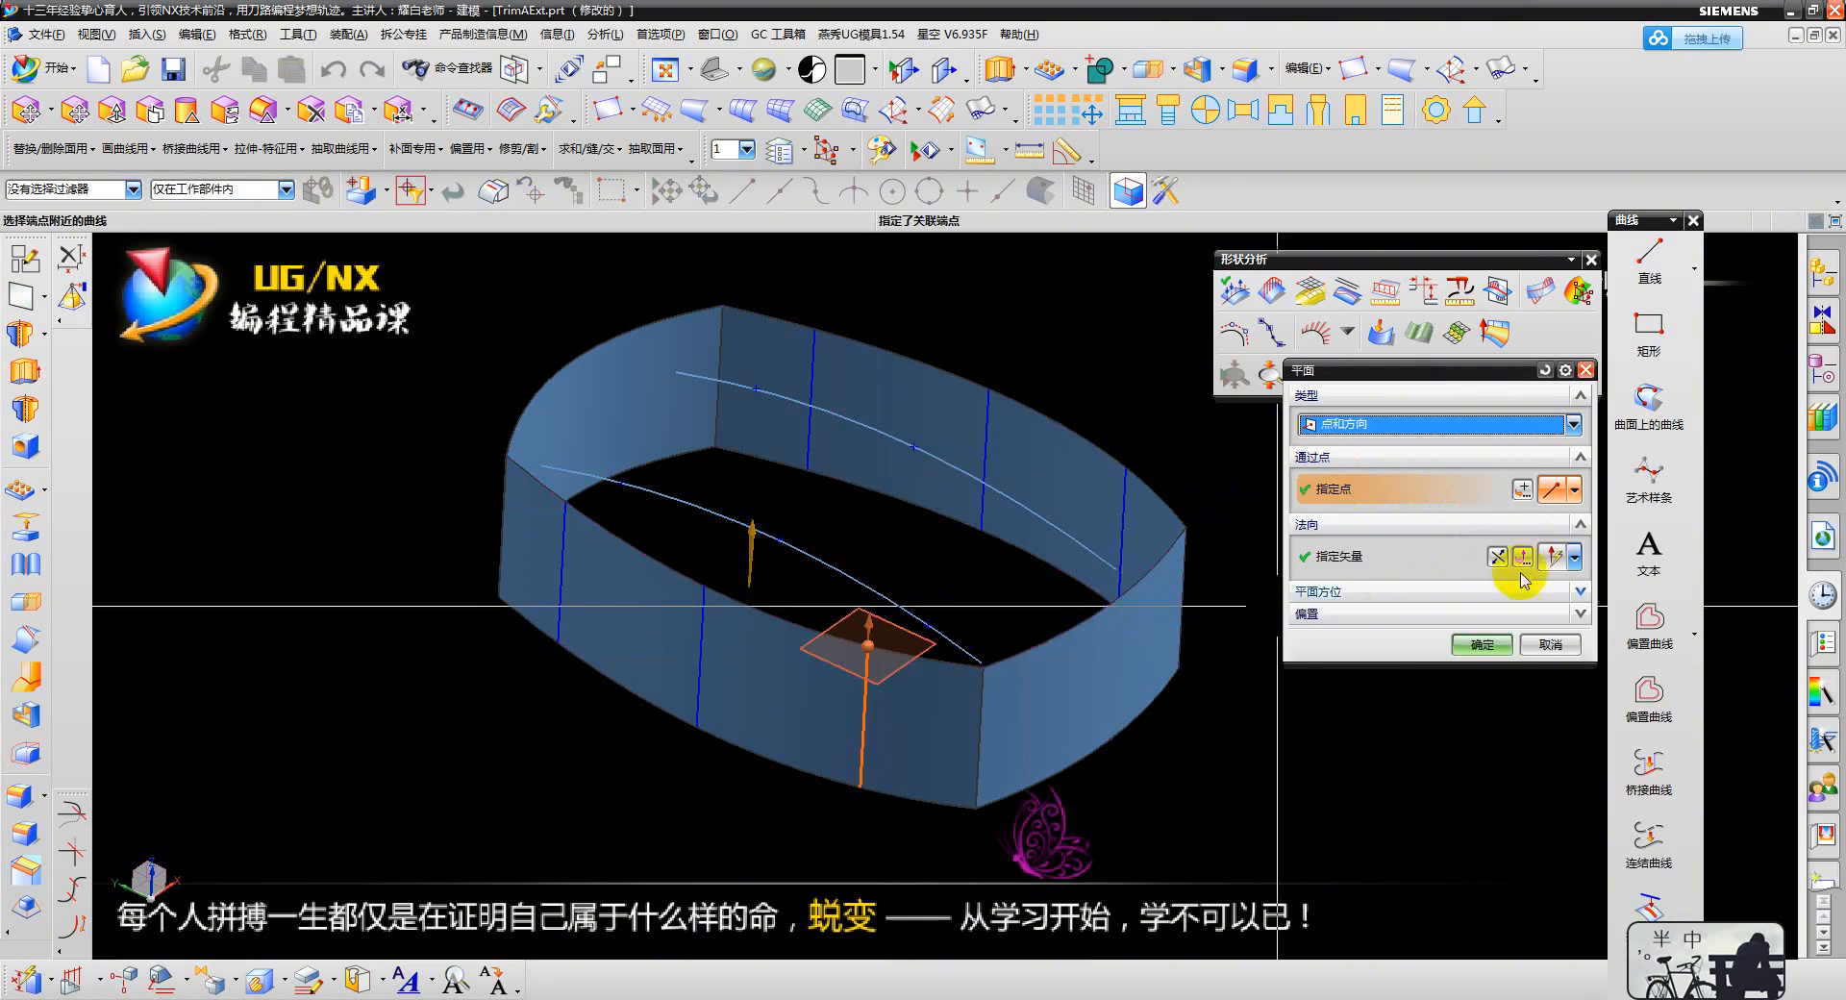
click(1577, 558)
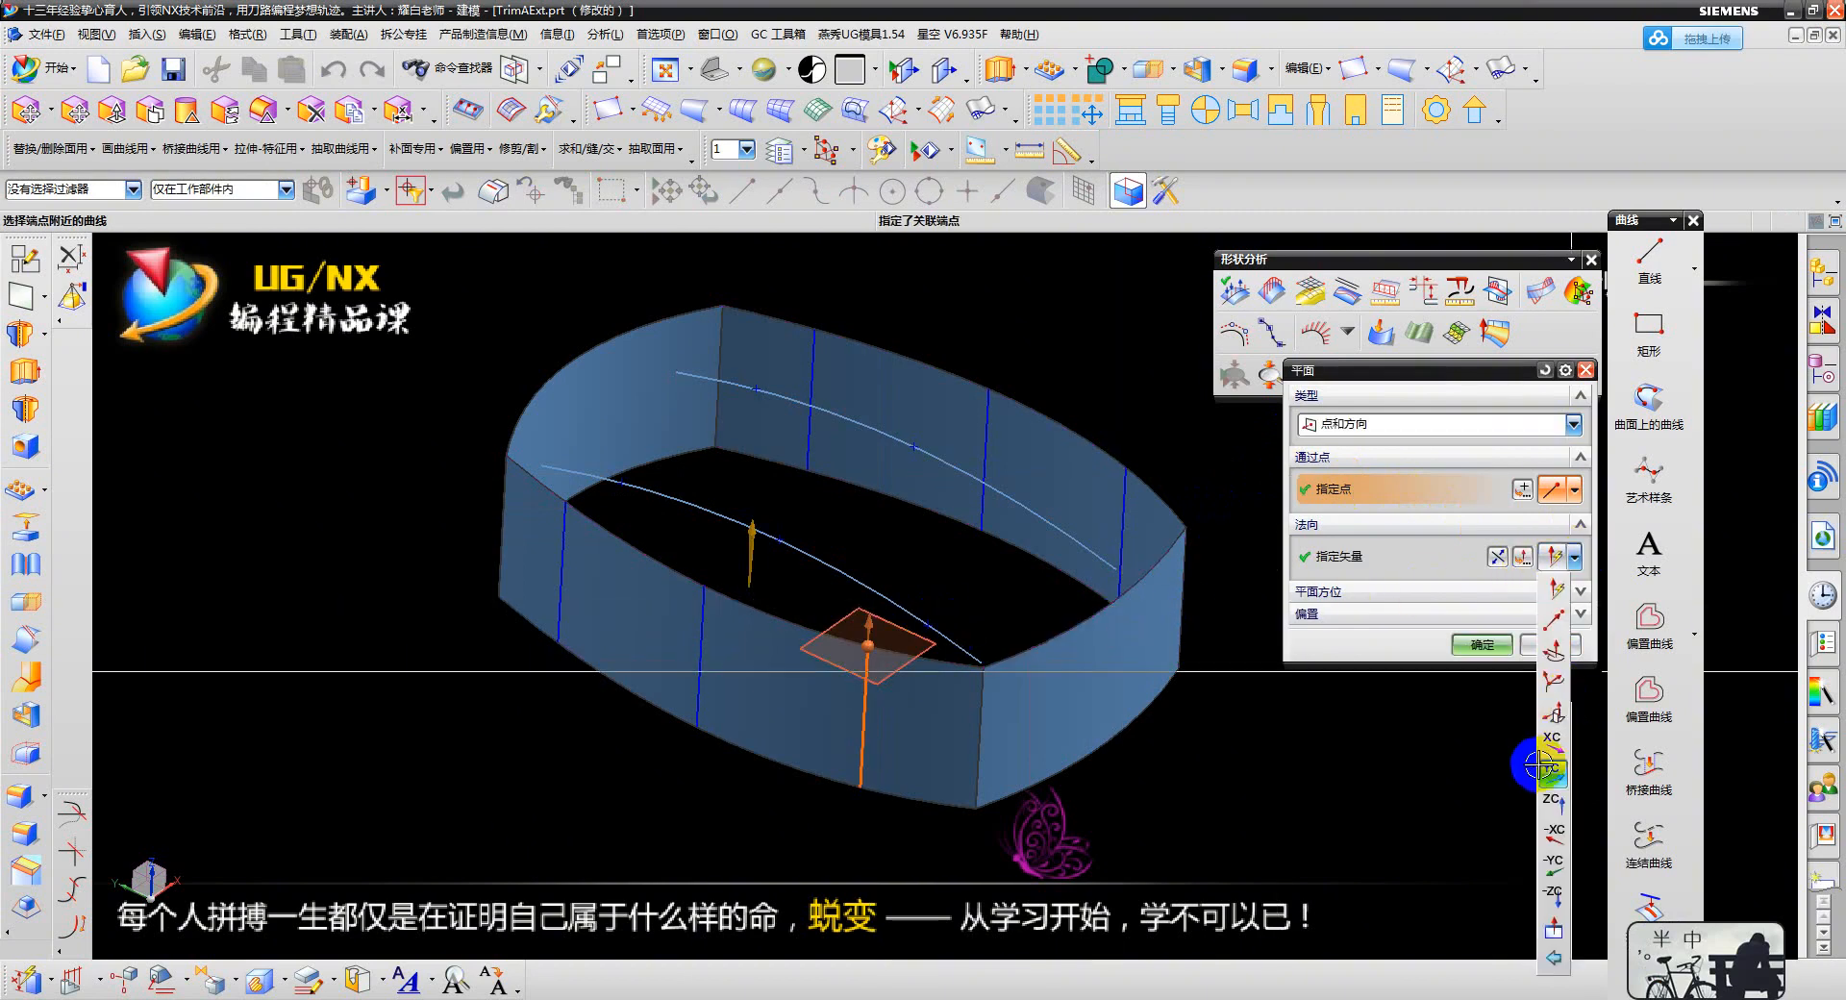
click(1549, 767)
scroll(988, 609, up, 3)
middle_click(1035, 588)
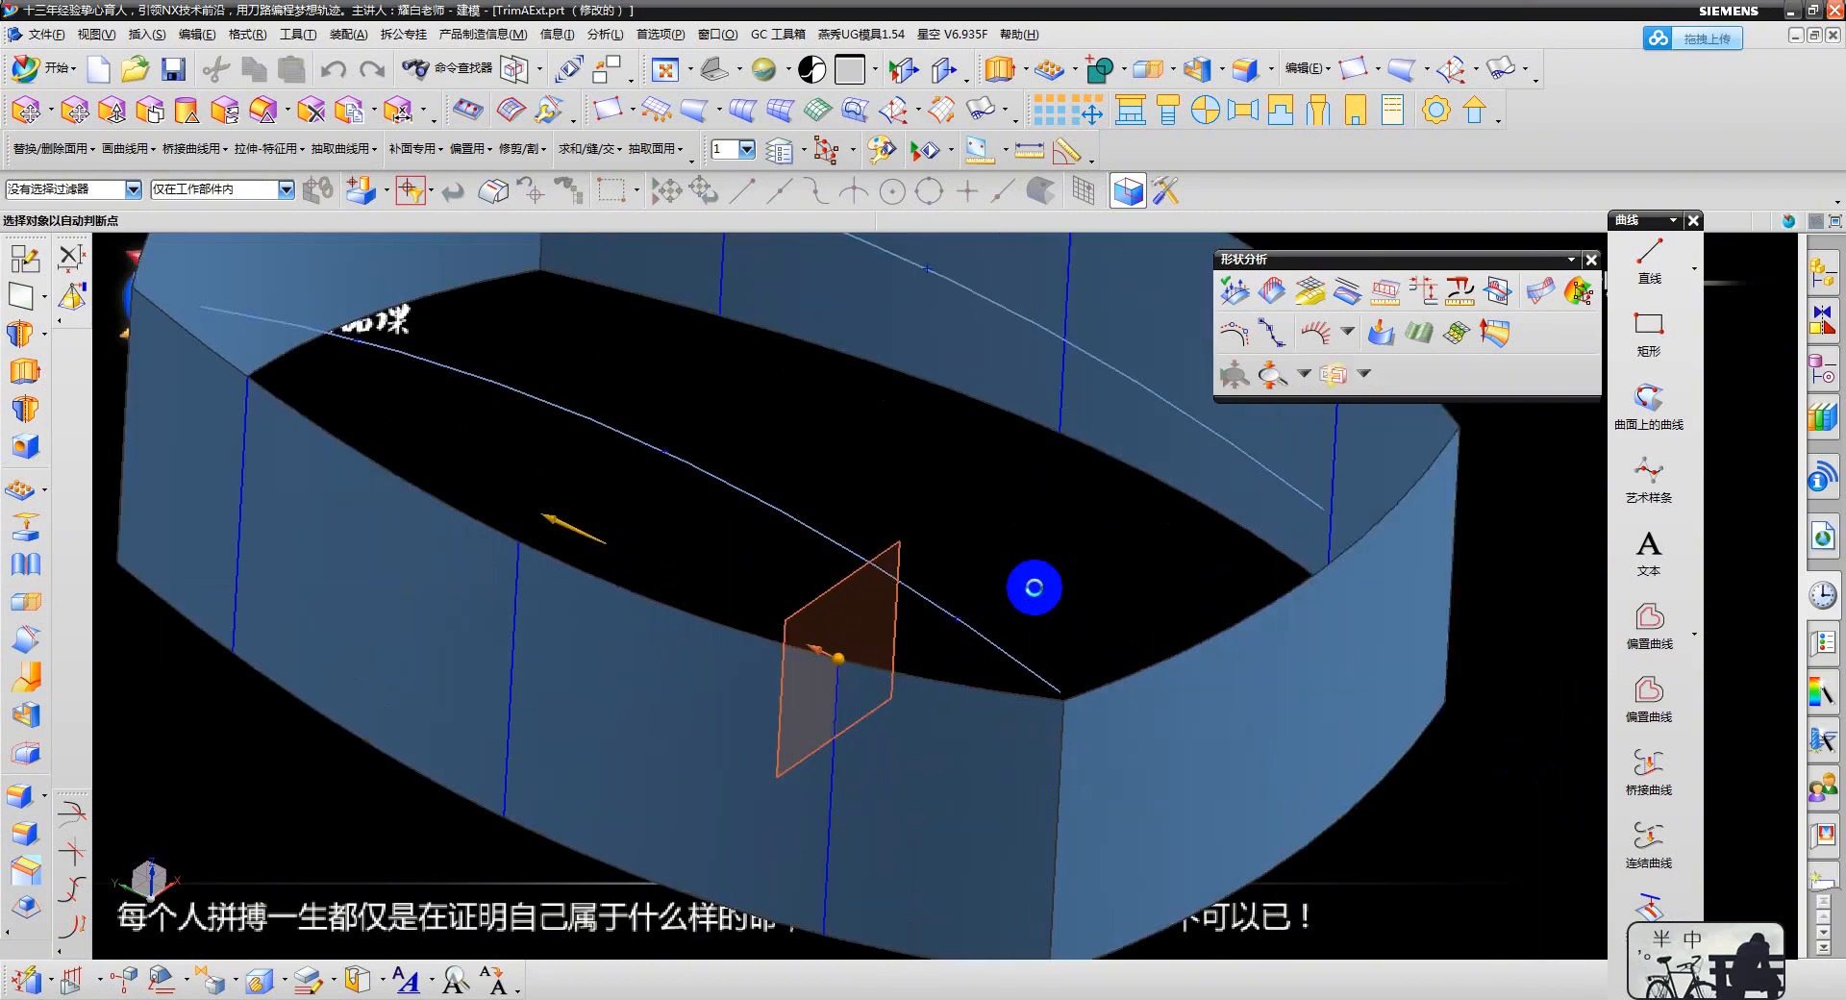
middle_click(1034, 588)
scroll(1034, 588, down, 3)
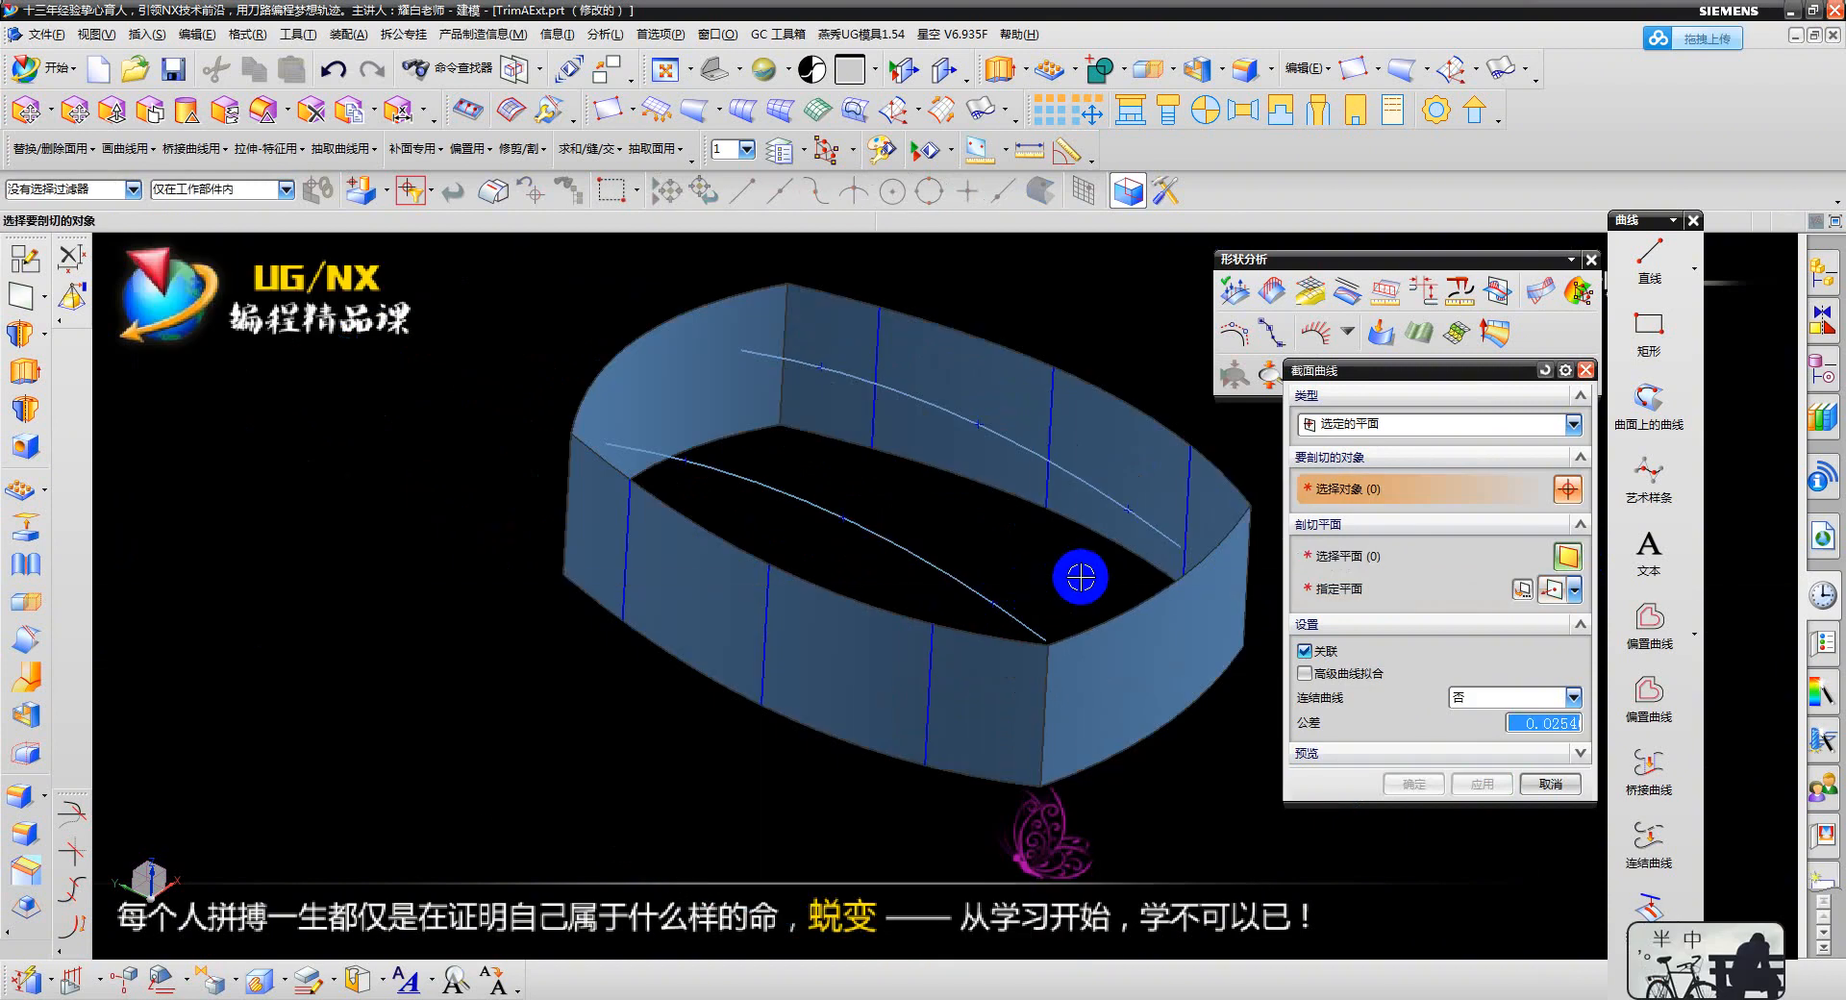
- Finish the section curves and start a through-points studio spline with a G1 start at the near wall's first blue line's upper endpoint
middle_click(1078, 579)
middle_drag(1077, 578, 870, 598)
scroll(523, 342, up, 2)
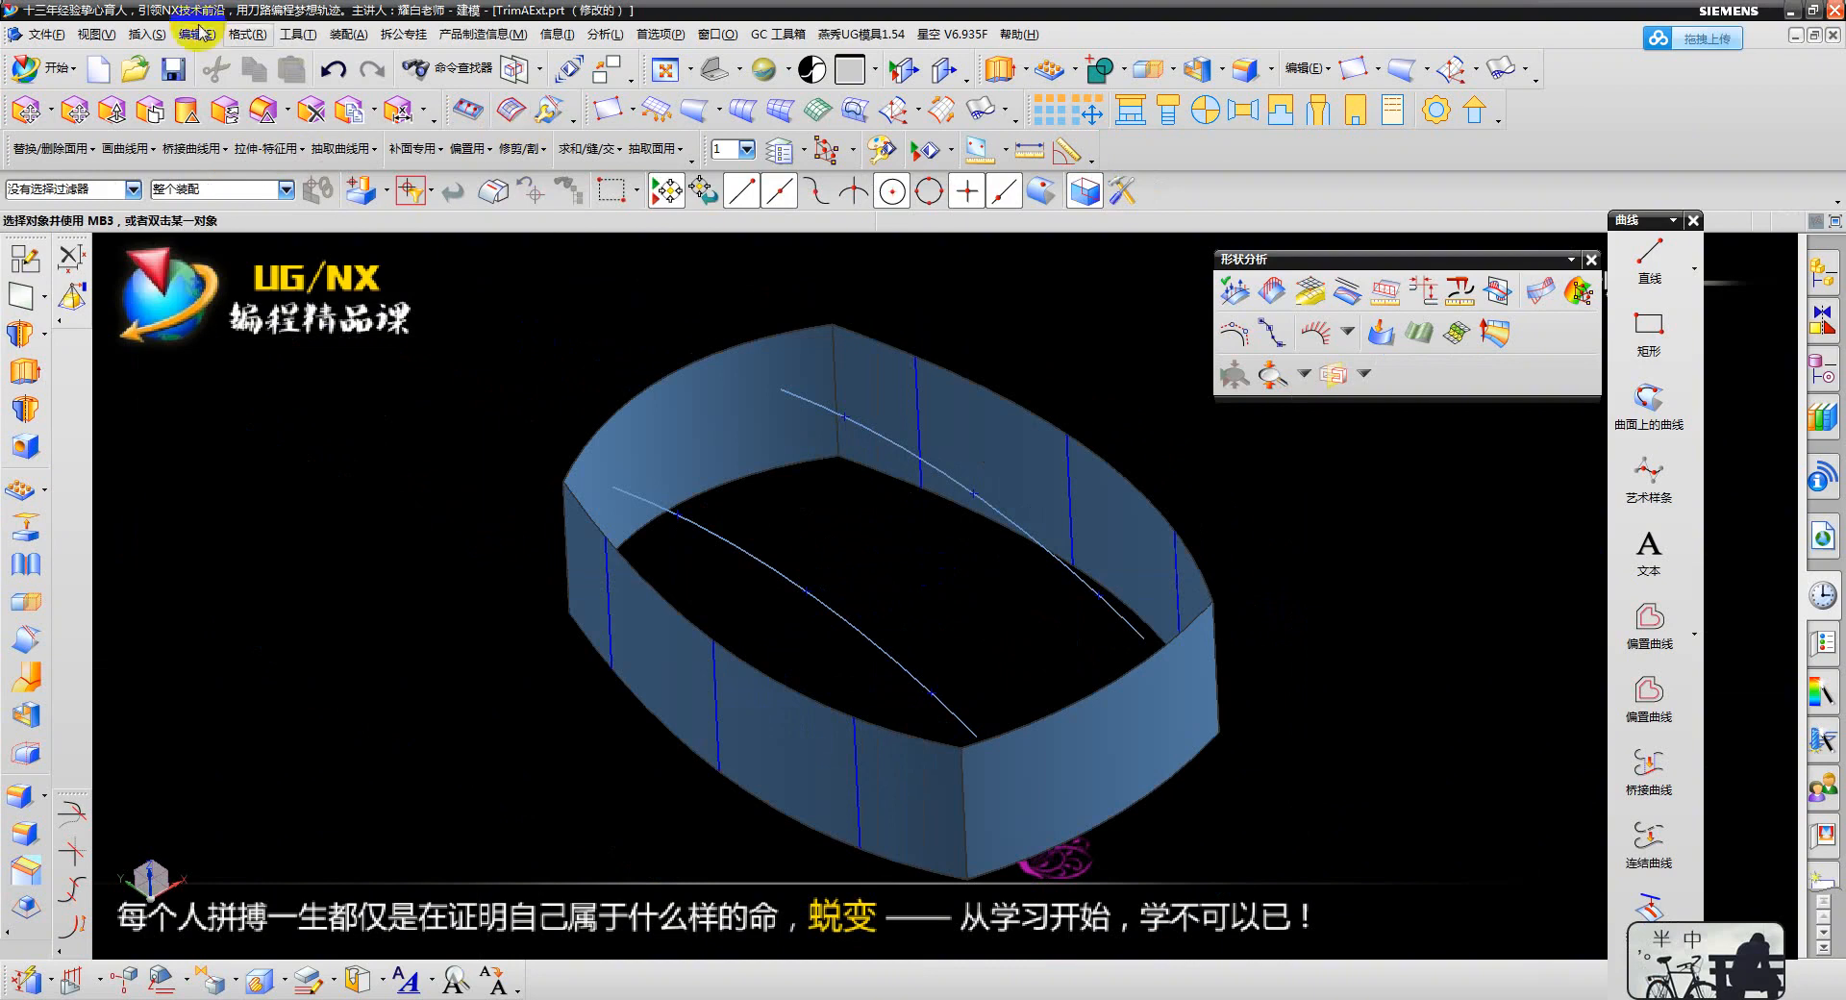
click(146, 35)
mouse_move(193, 258)
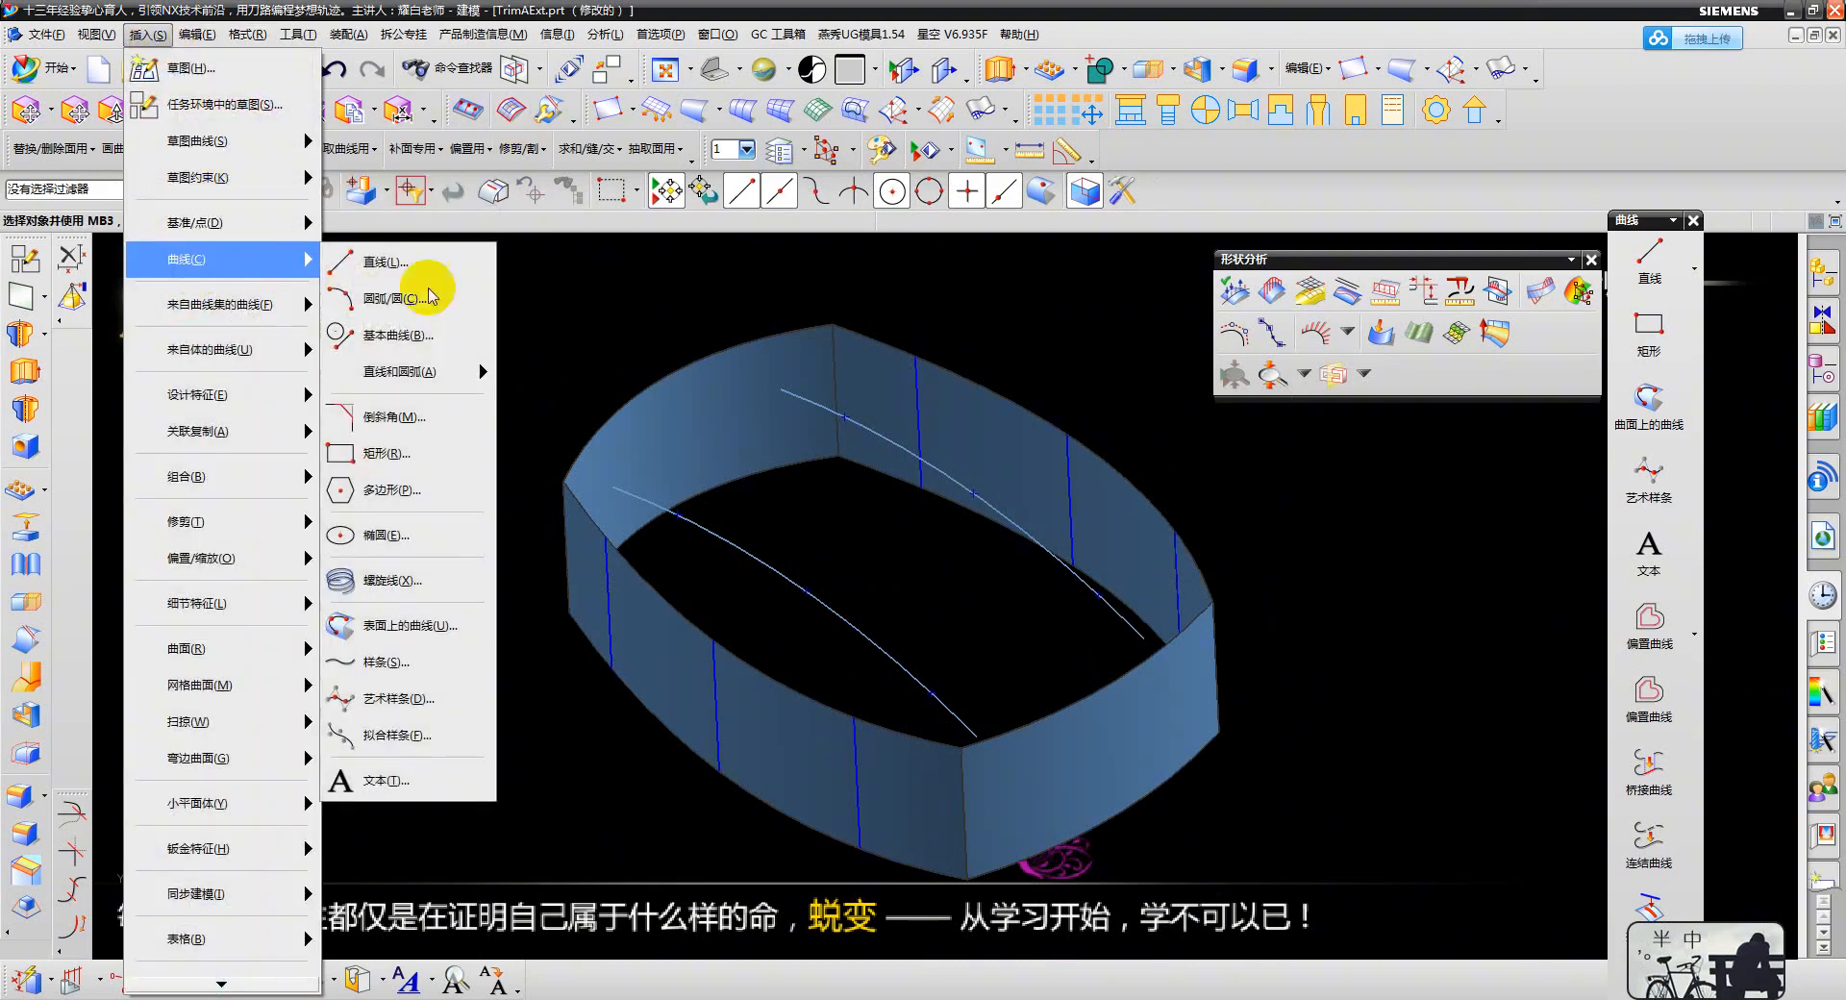
click(383, 698)
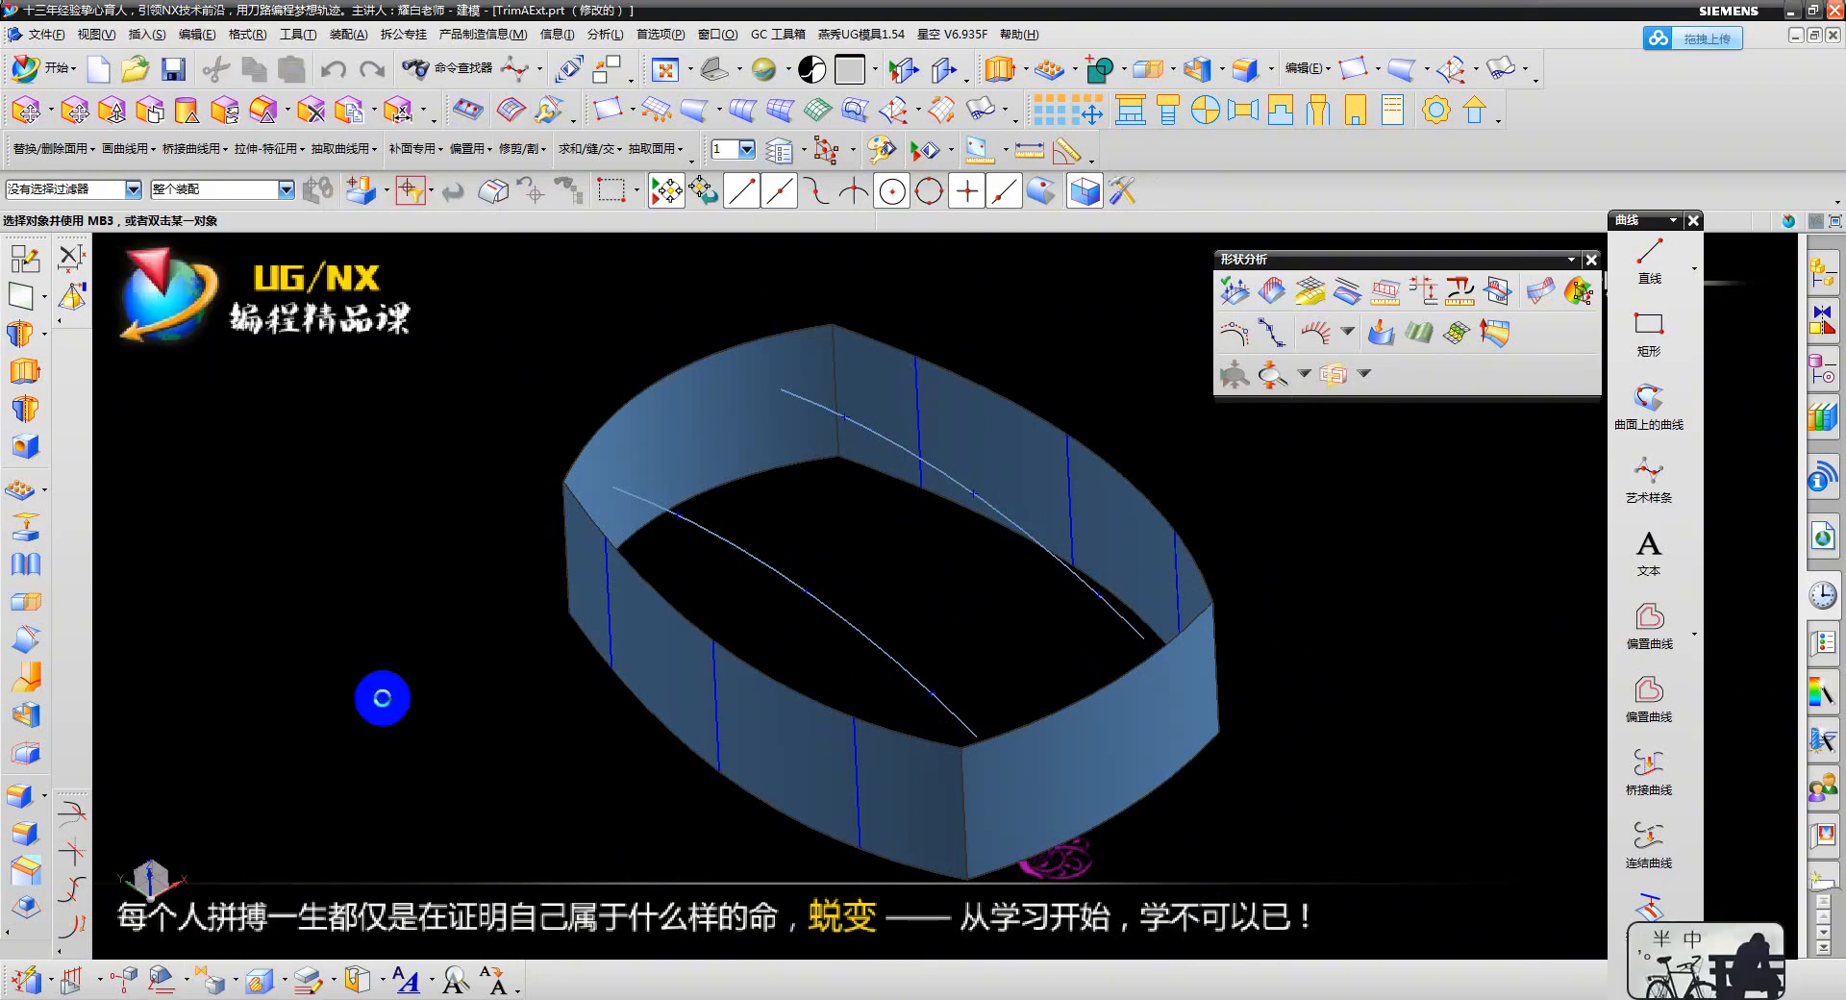
click(600, 537)
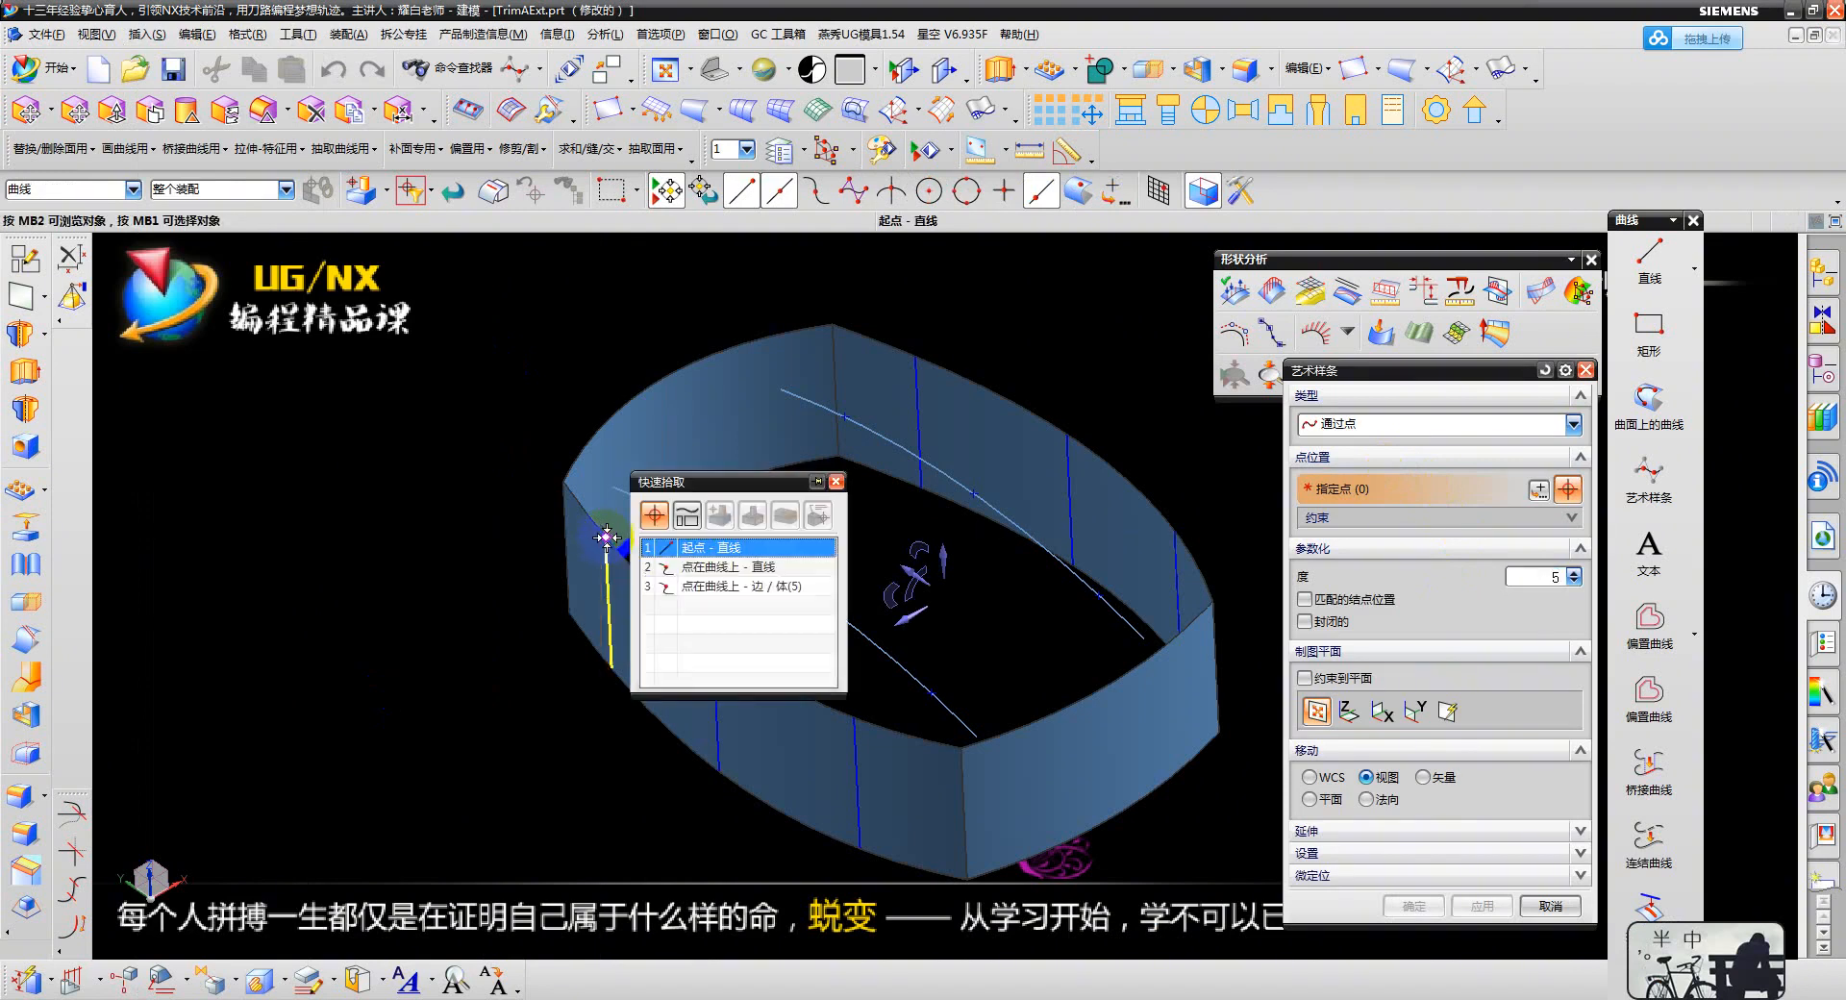
click(686, 549)
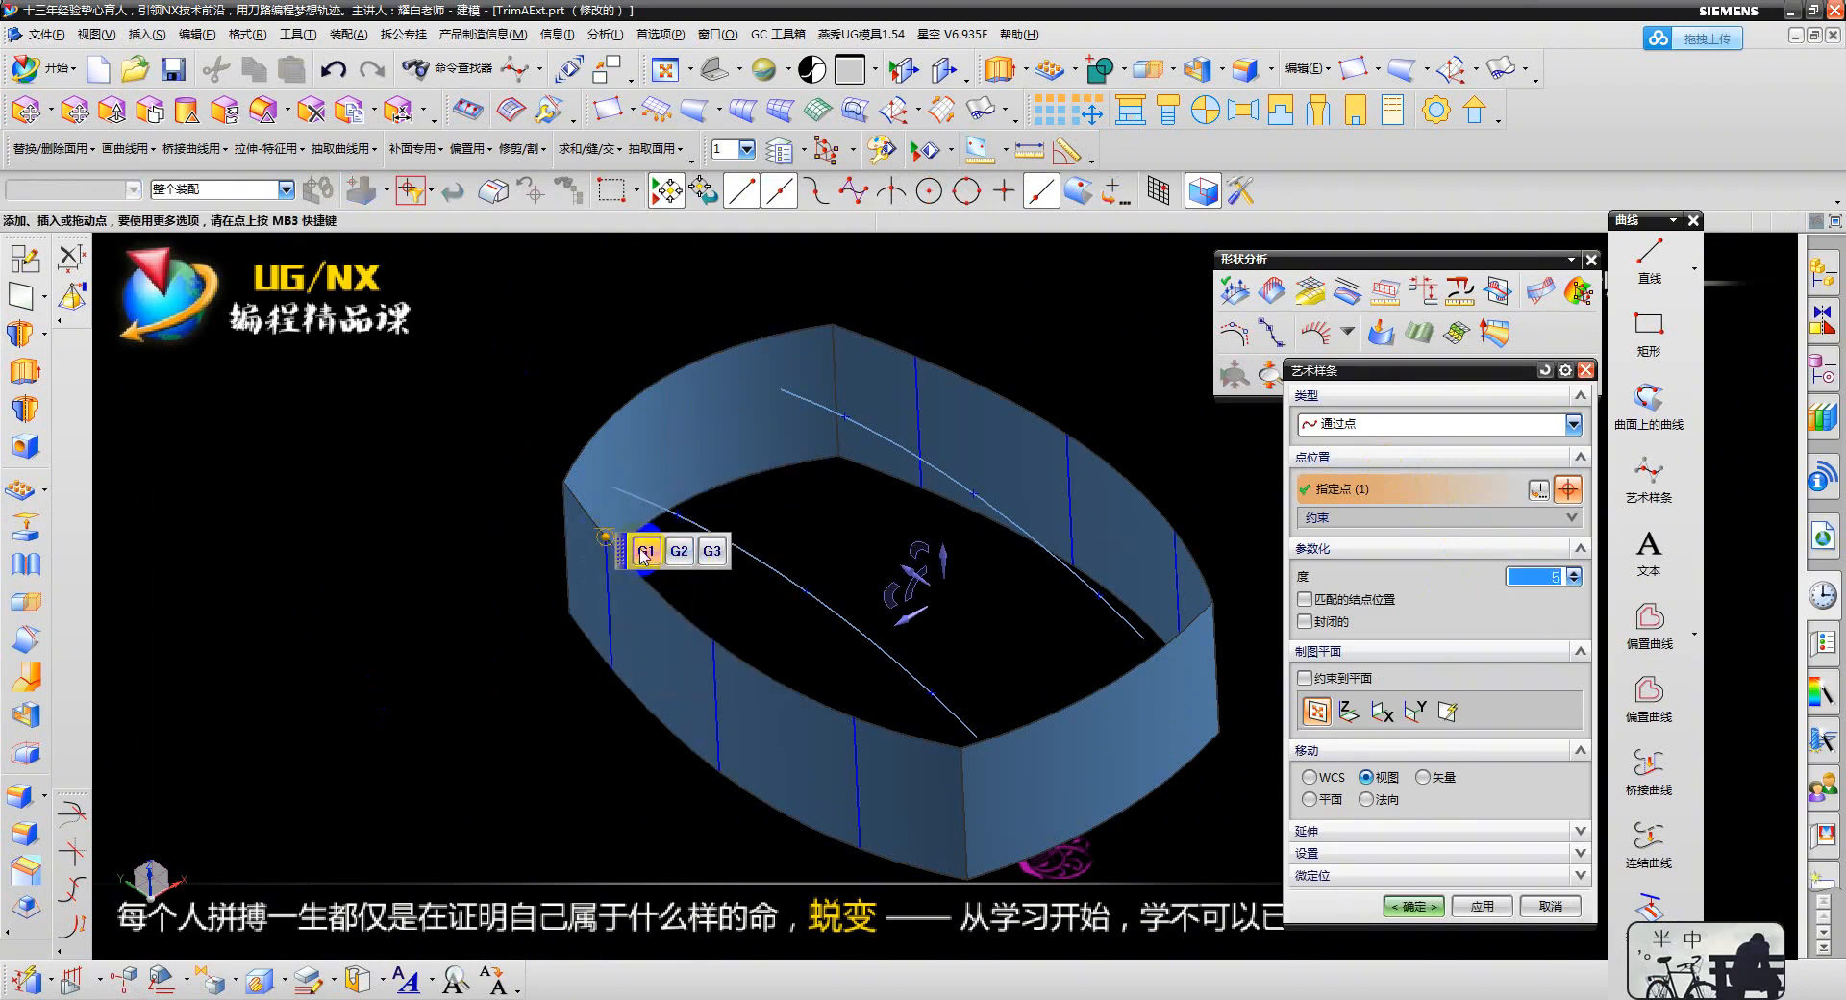
- Enable existing-point snapping and route the spline through the matching section point on each guide curve to the far wall line's upper endpoint, with G1
click(1006, 192)
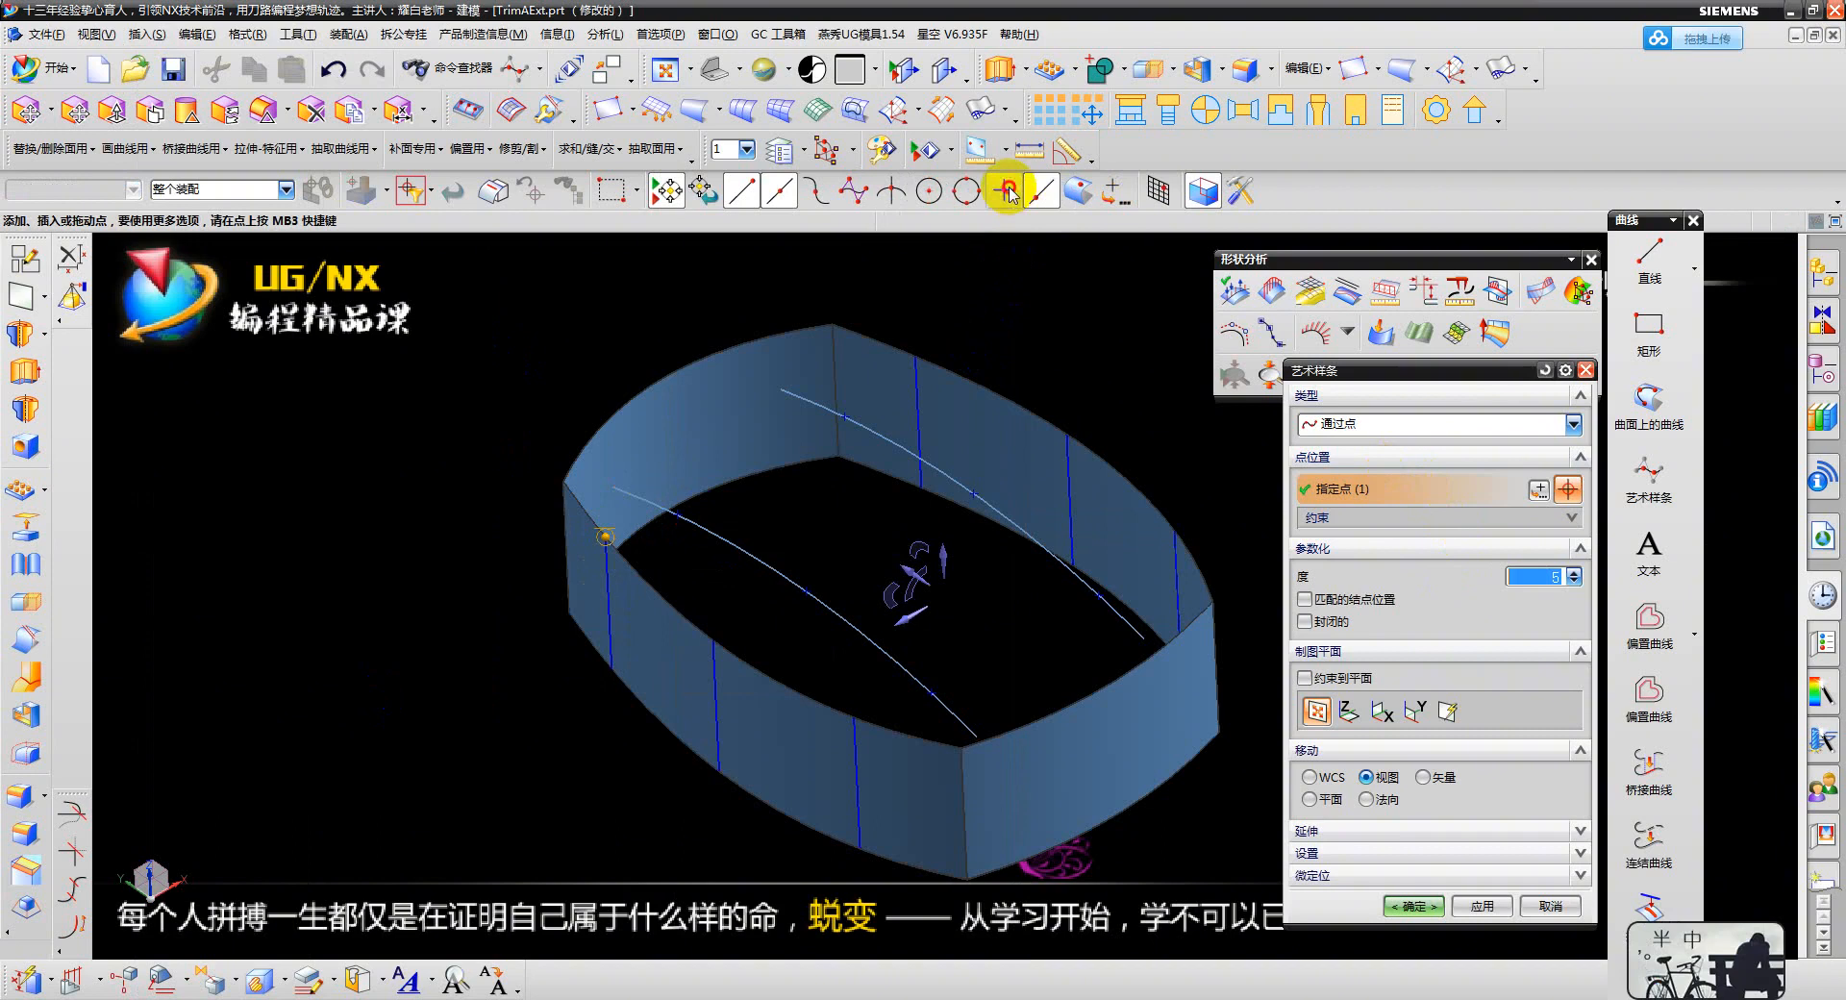
click(678, 515)
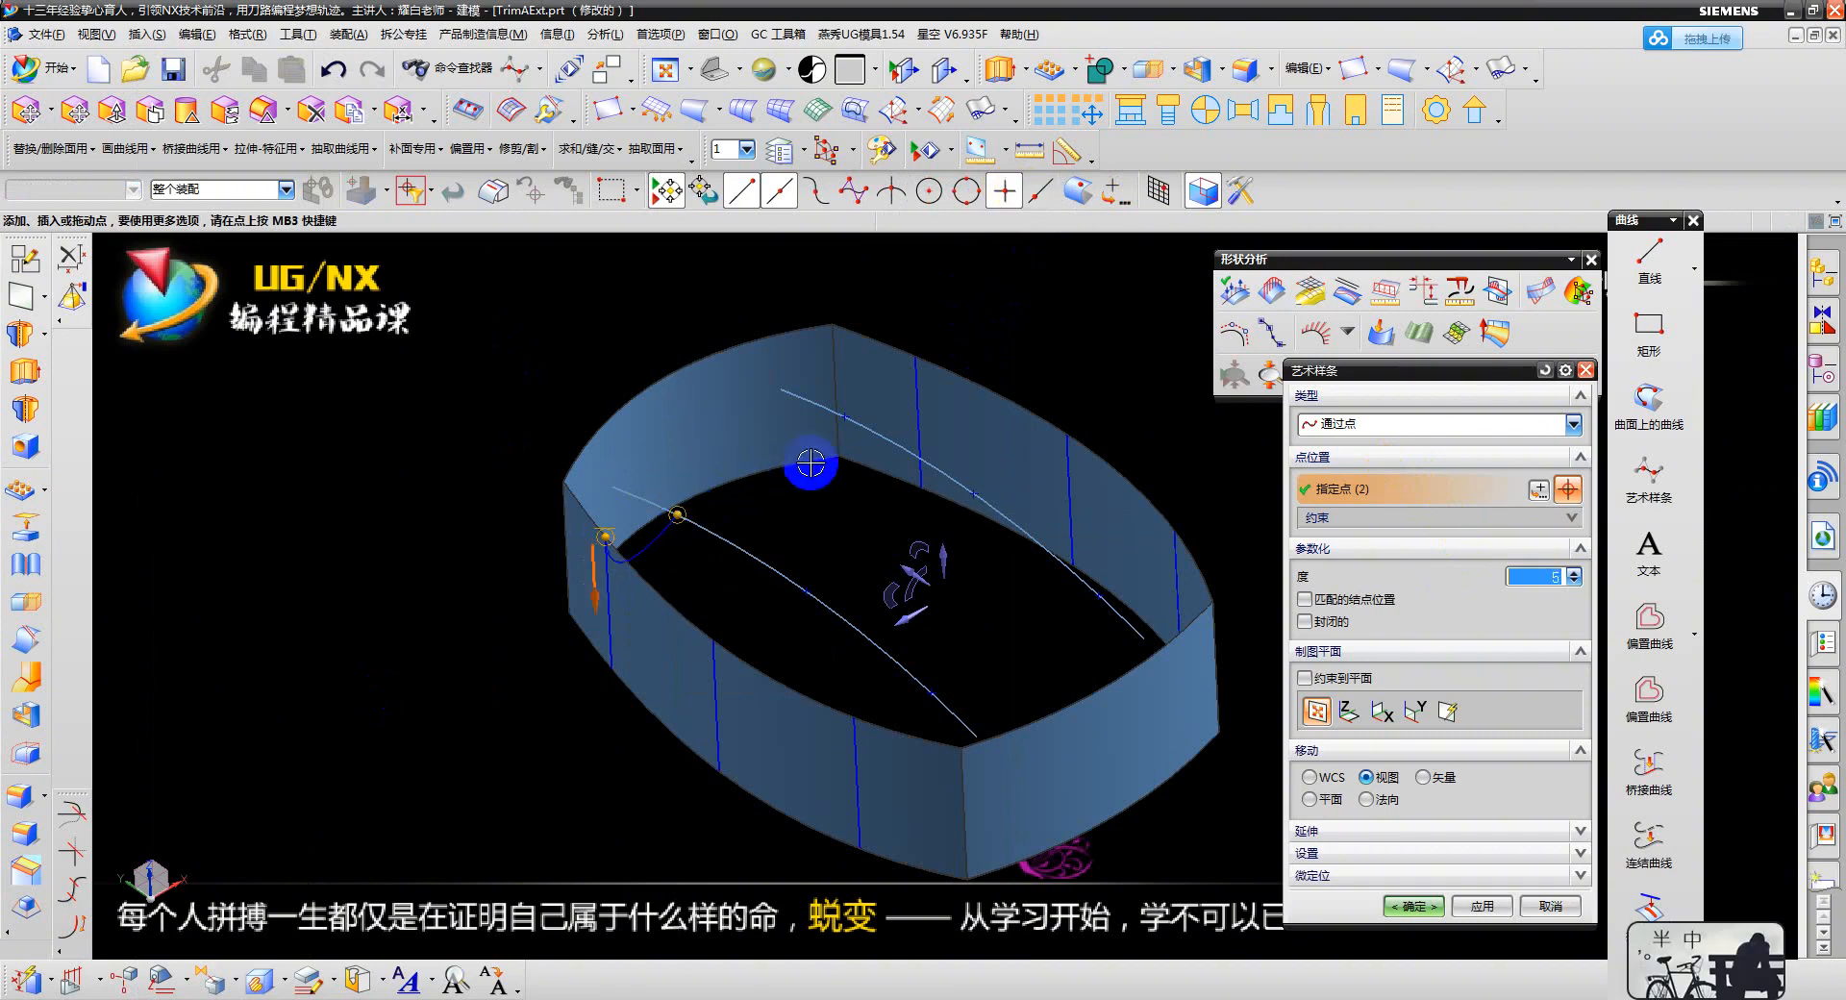
scroll(826, 452, up, 2)
click(865, 395)
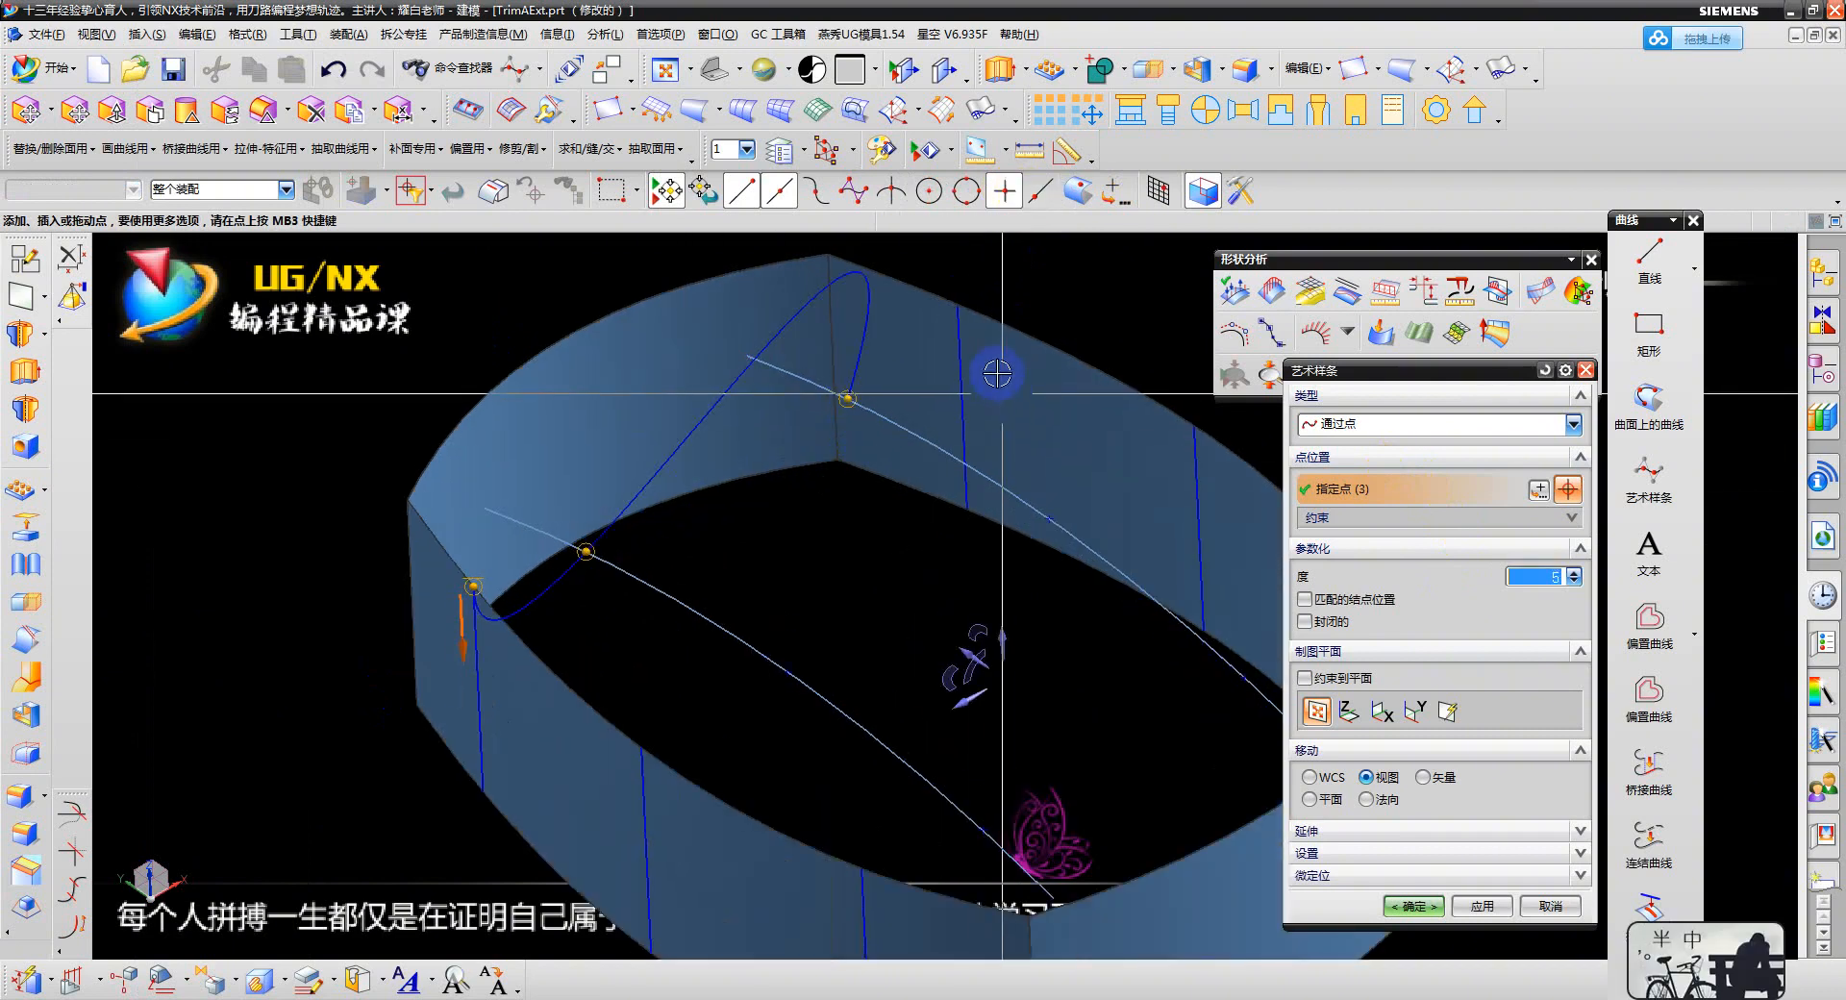
click(959, 308)
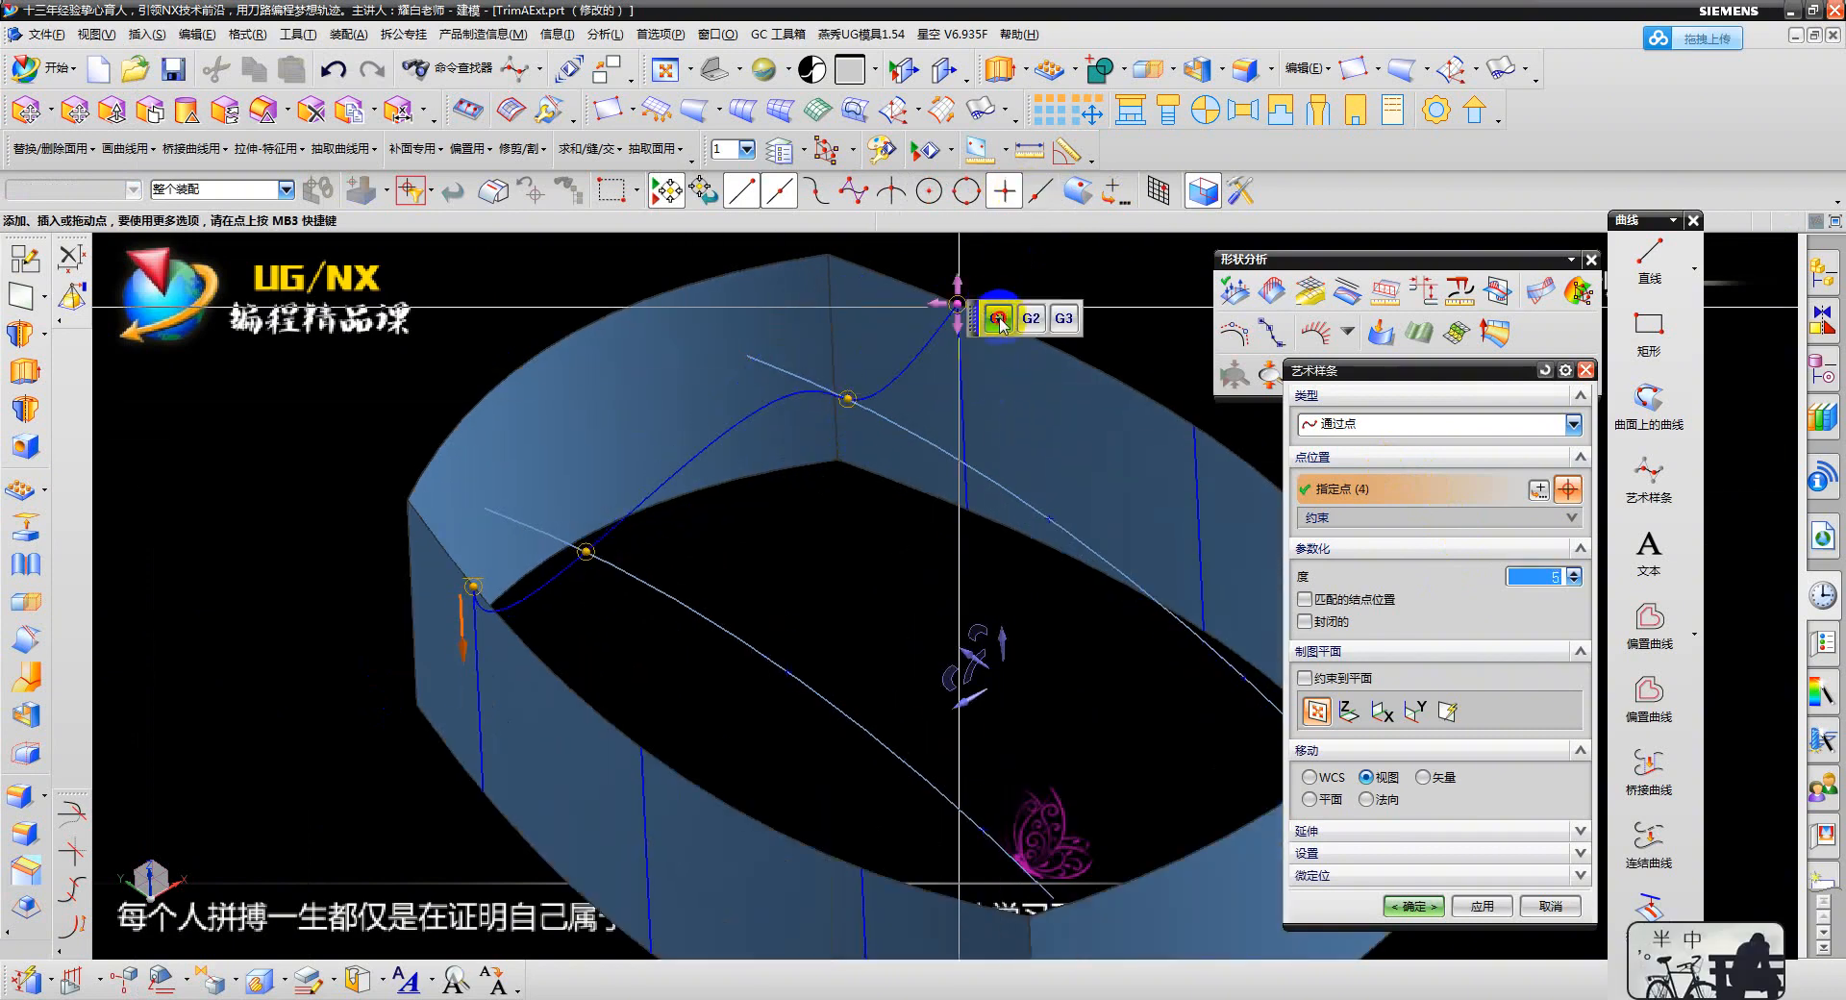
- Show the spline's point constraints and reverse the G1 tangent direction at point 1 on the near wall
middle_drag(593, 631, 575, 477)
scroll(575, 478, down, 4)
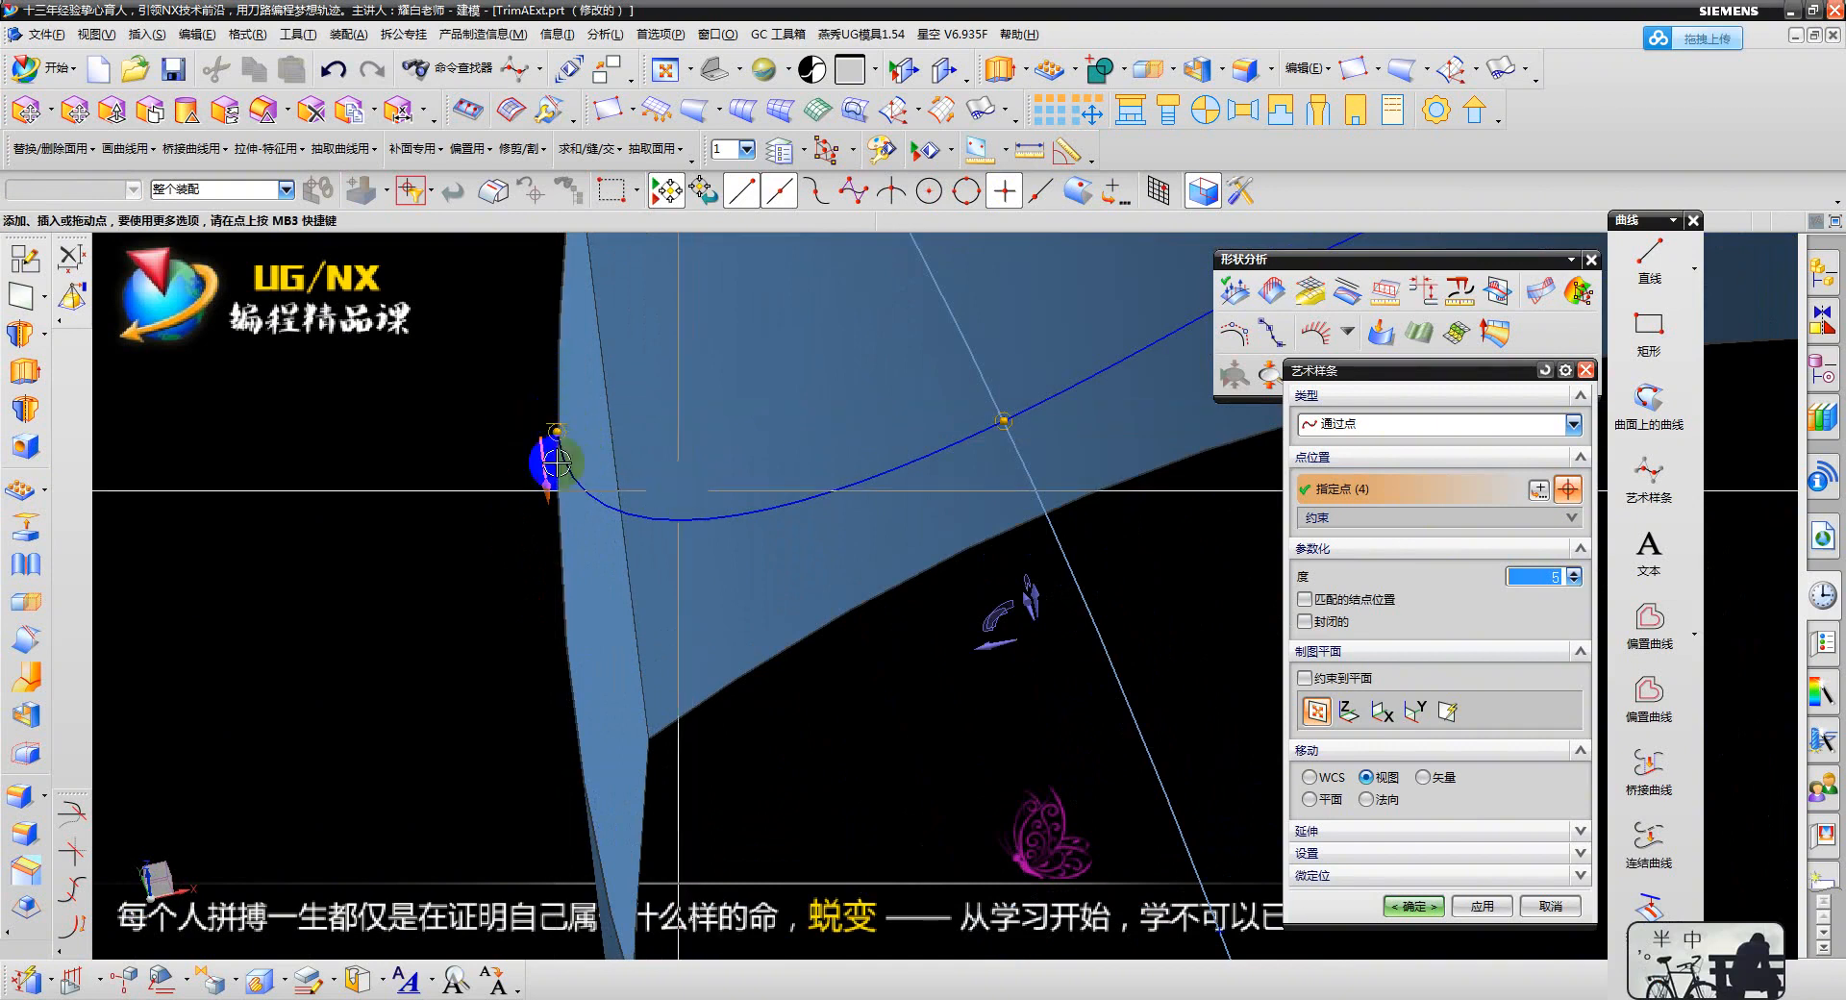
middle_drag(556, 462, 1029, 496)
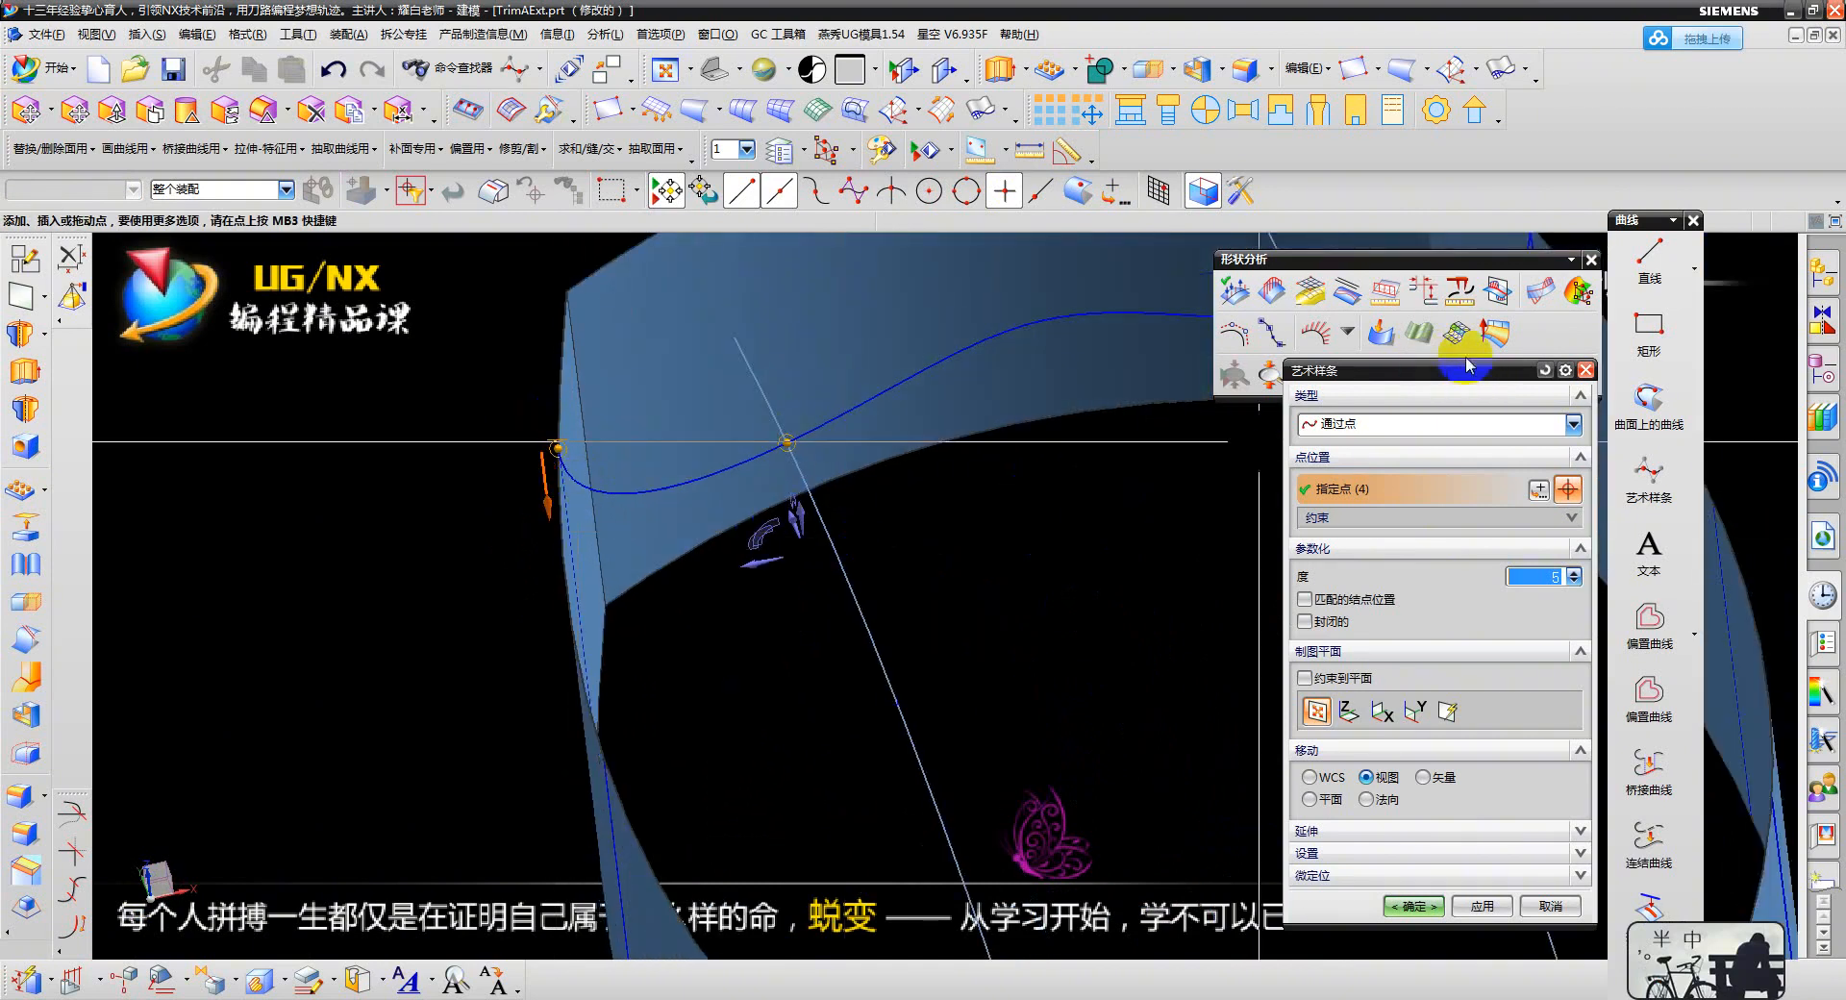
click(1462, 368)
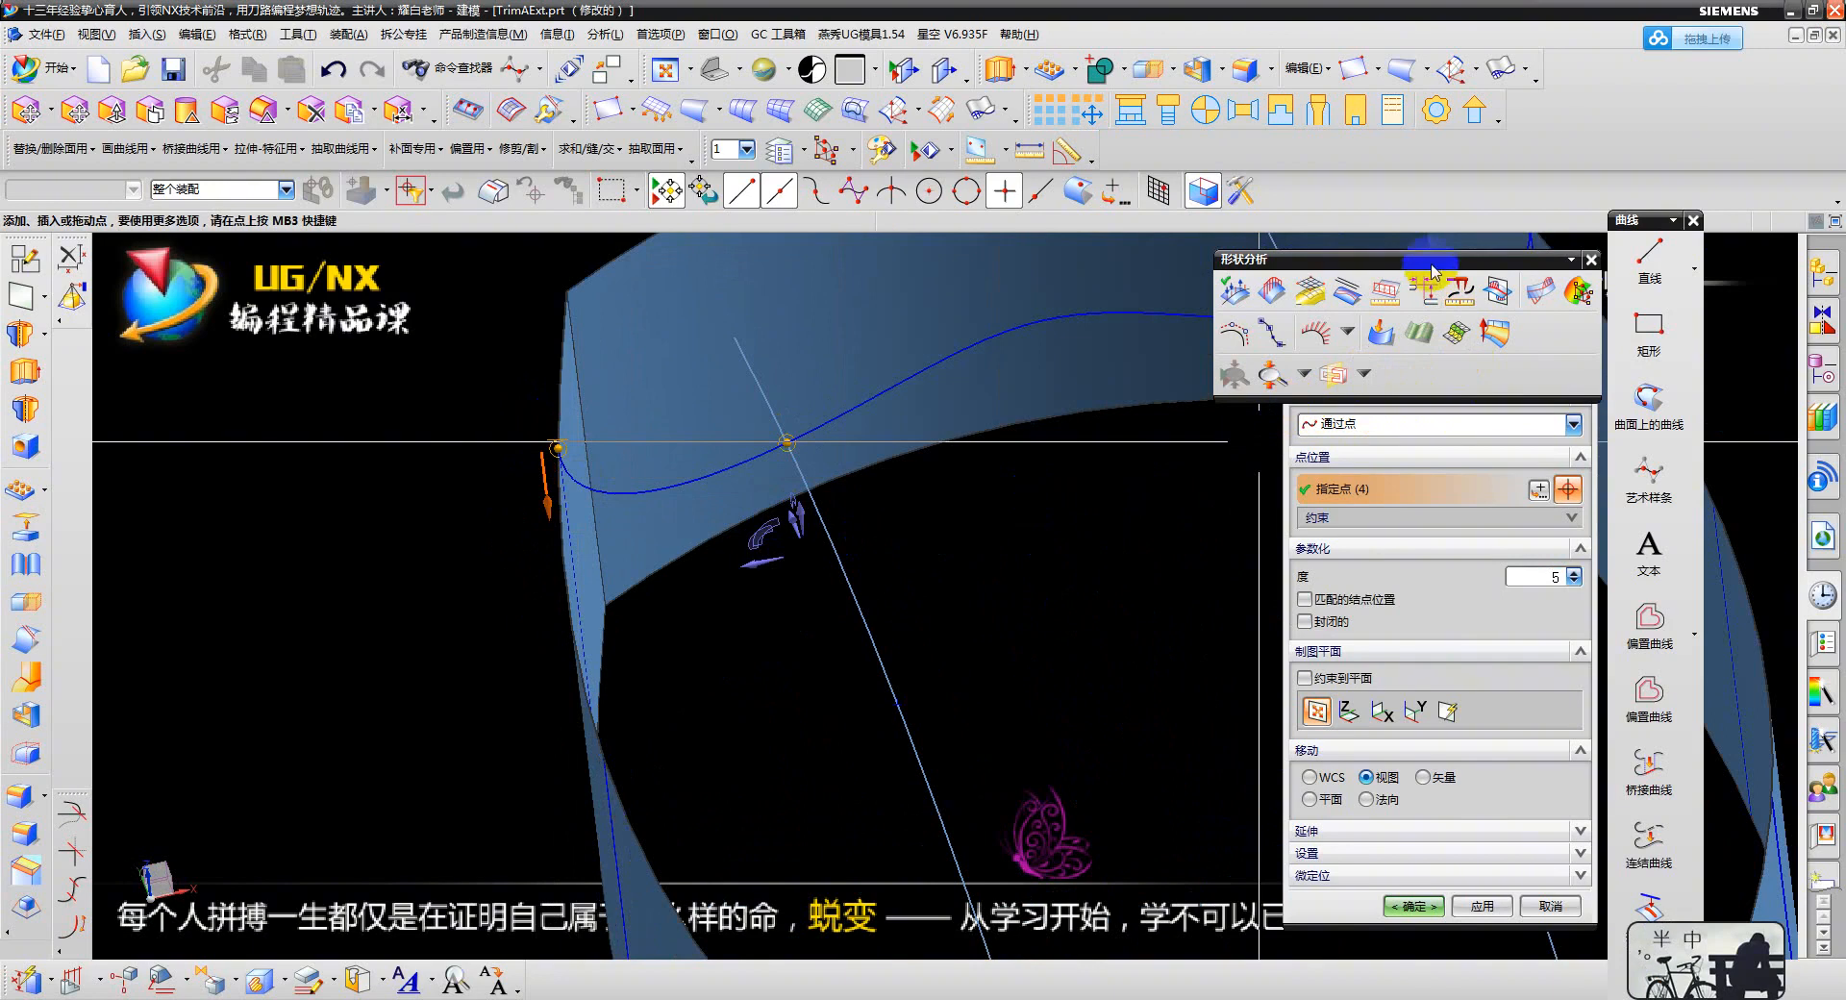
drag(1431, 264, 1463, 207)
drag(1371, 371, 1362, 308)
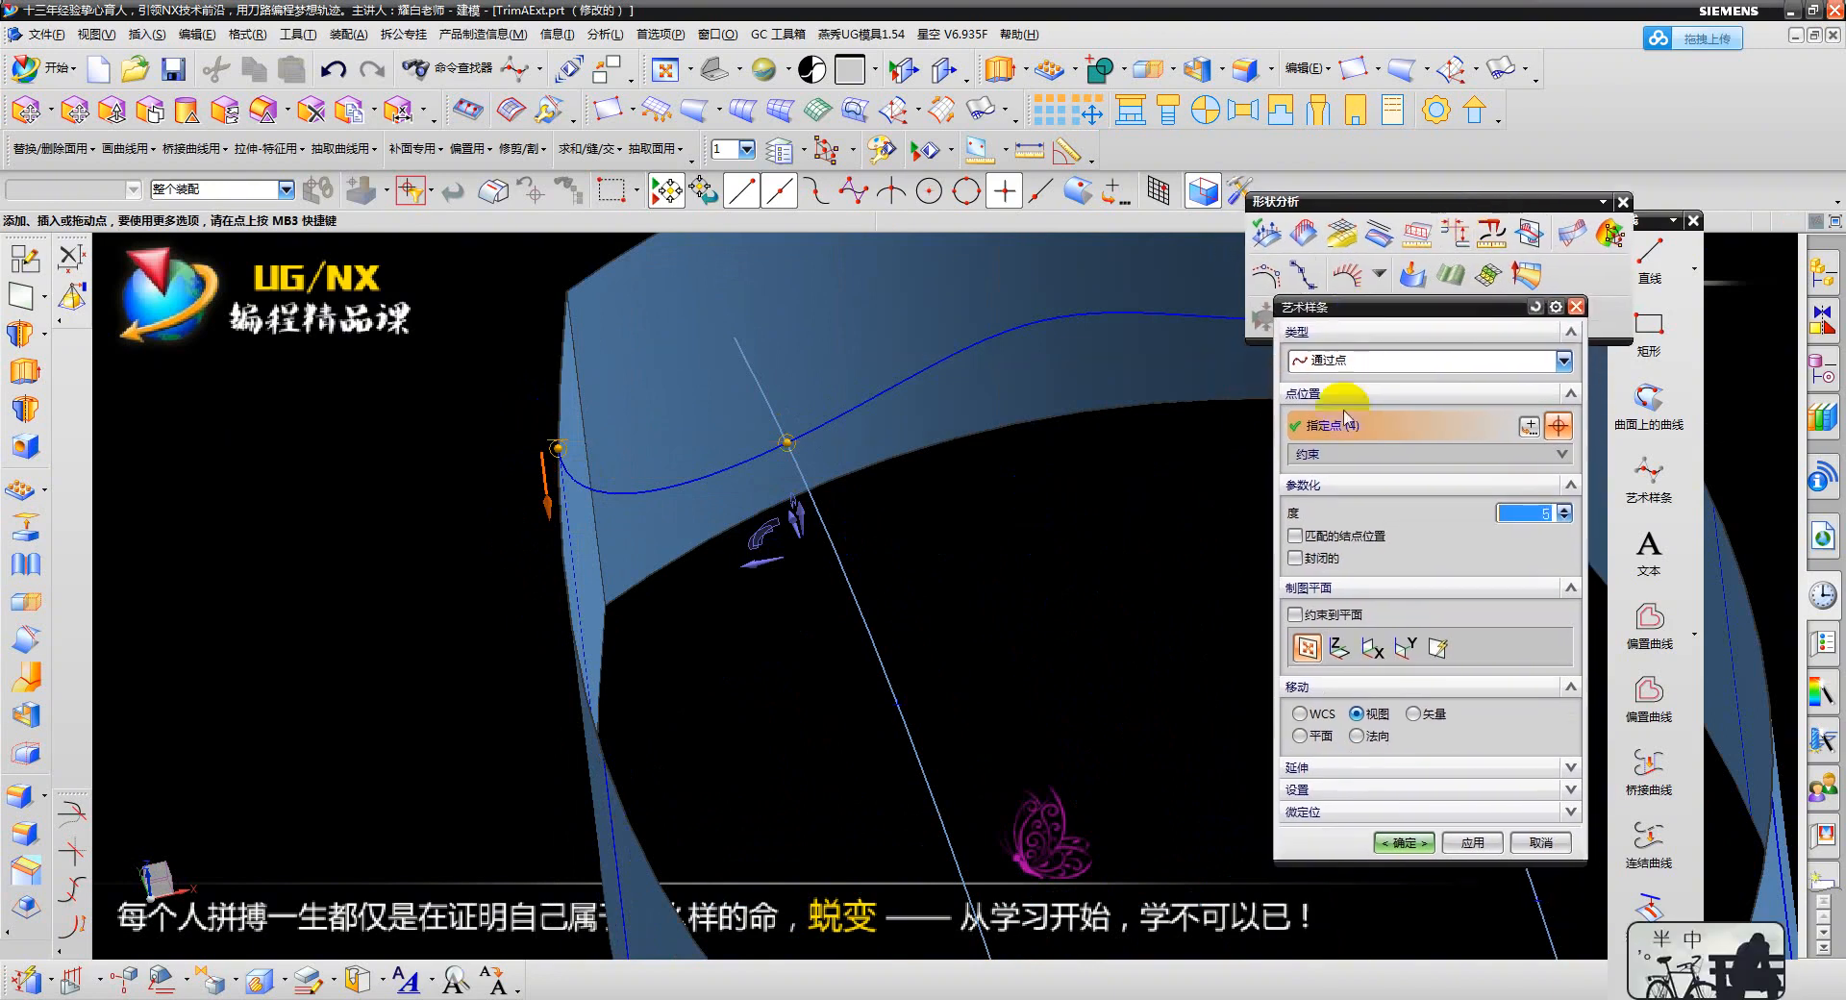
click(1312, 462)
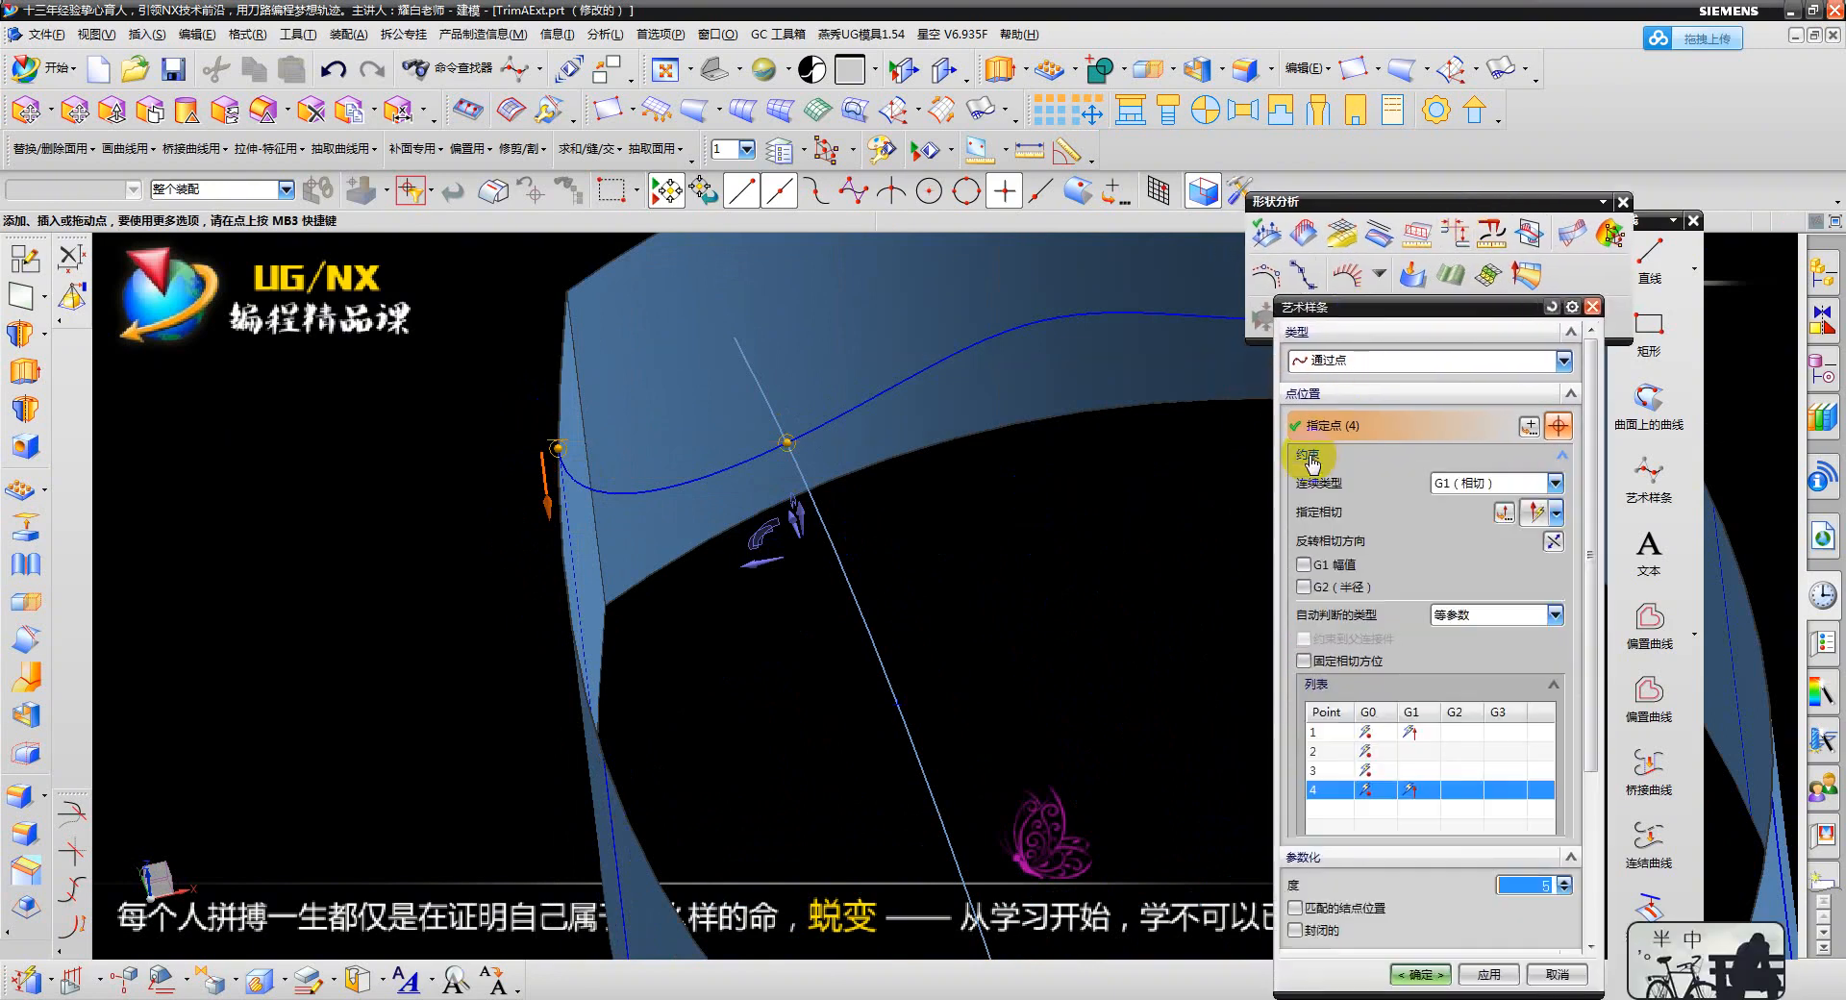
click(1319, 734)
middle_drag(552, 480, 581, 474)
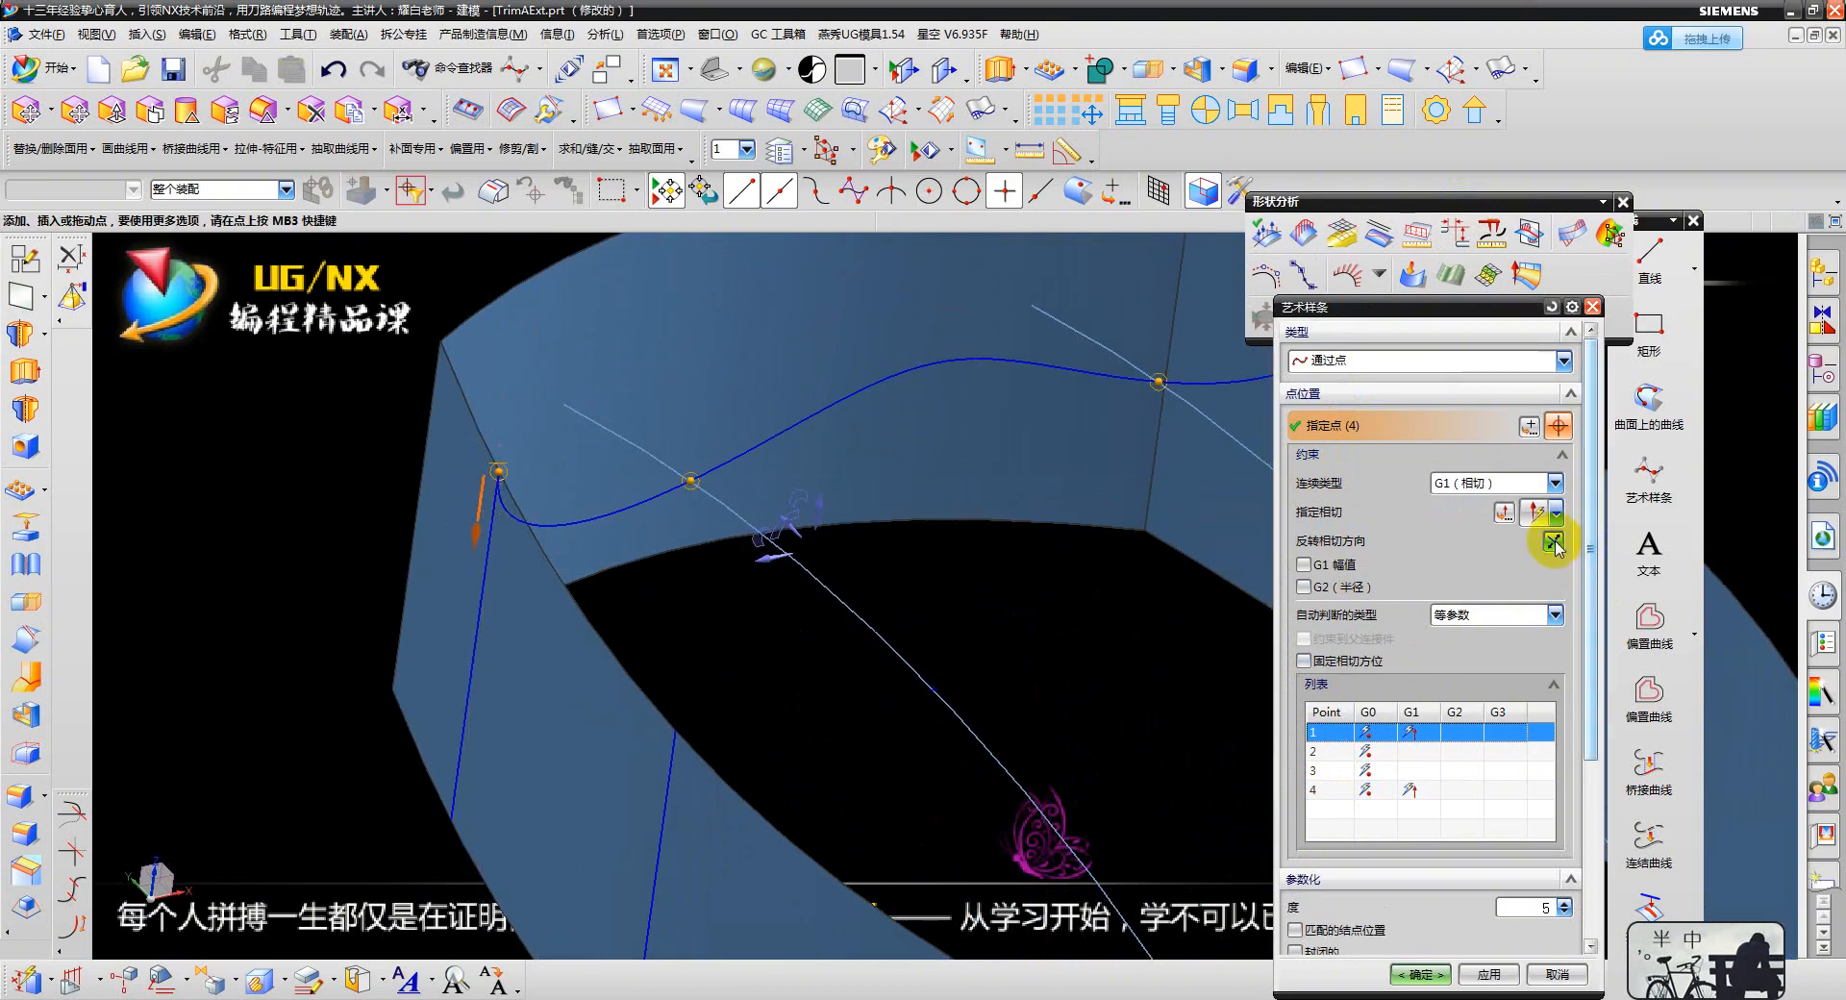
scroll(850, 544, down, 4)
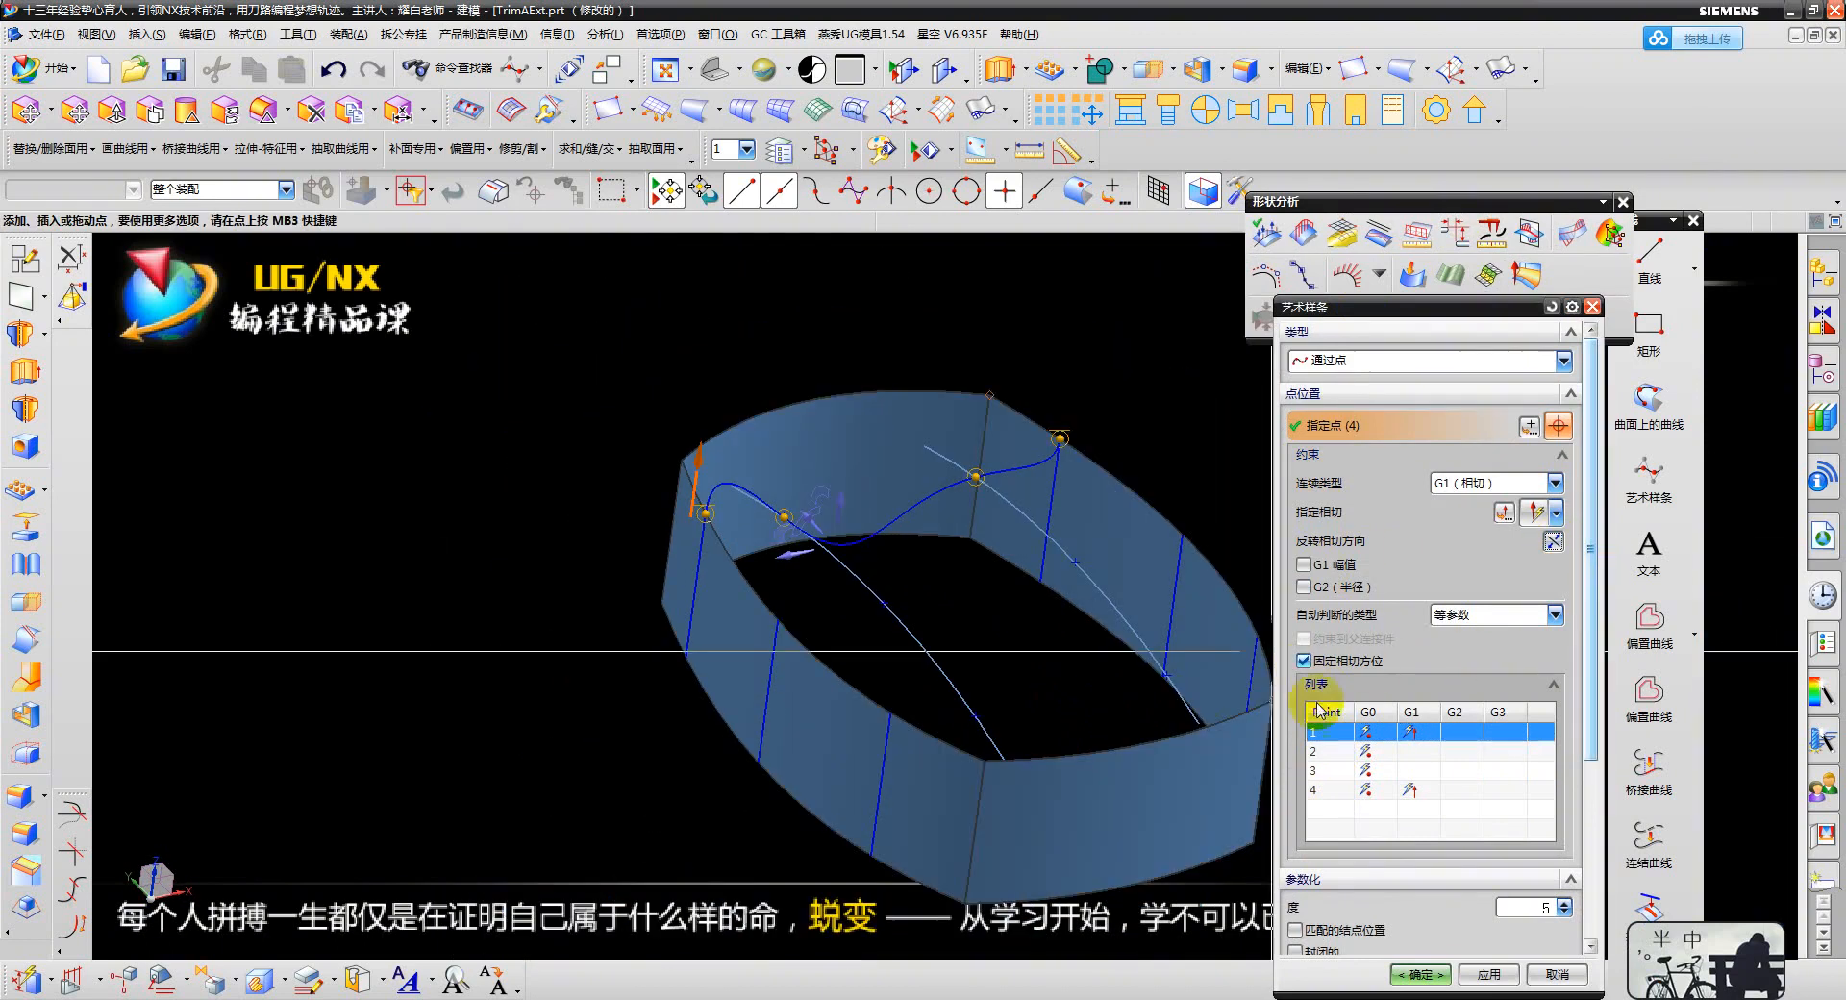
- Reverse the G1 tangent direction at the spline's point 4 on the far wall
click(1349, 757)
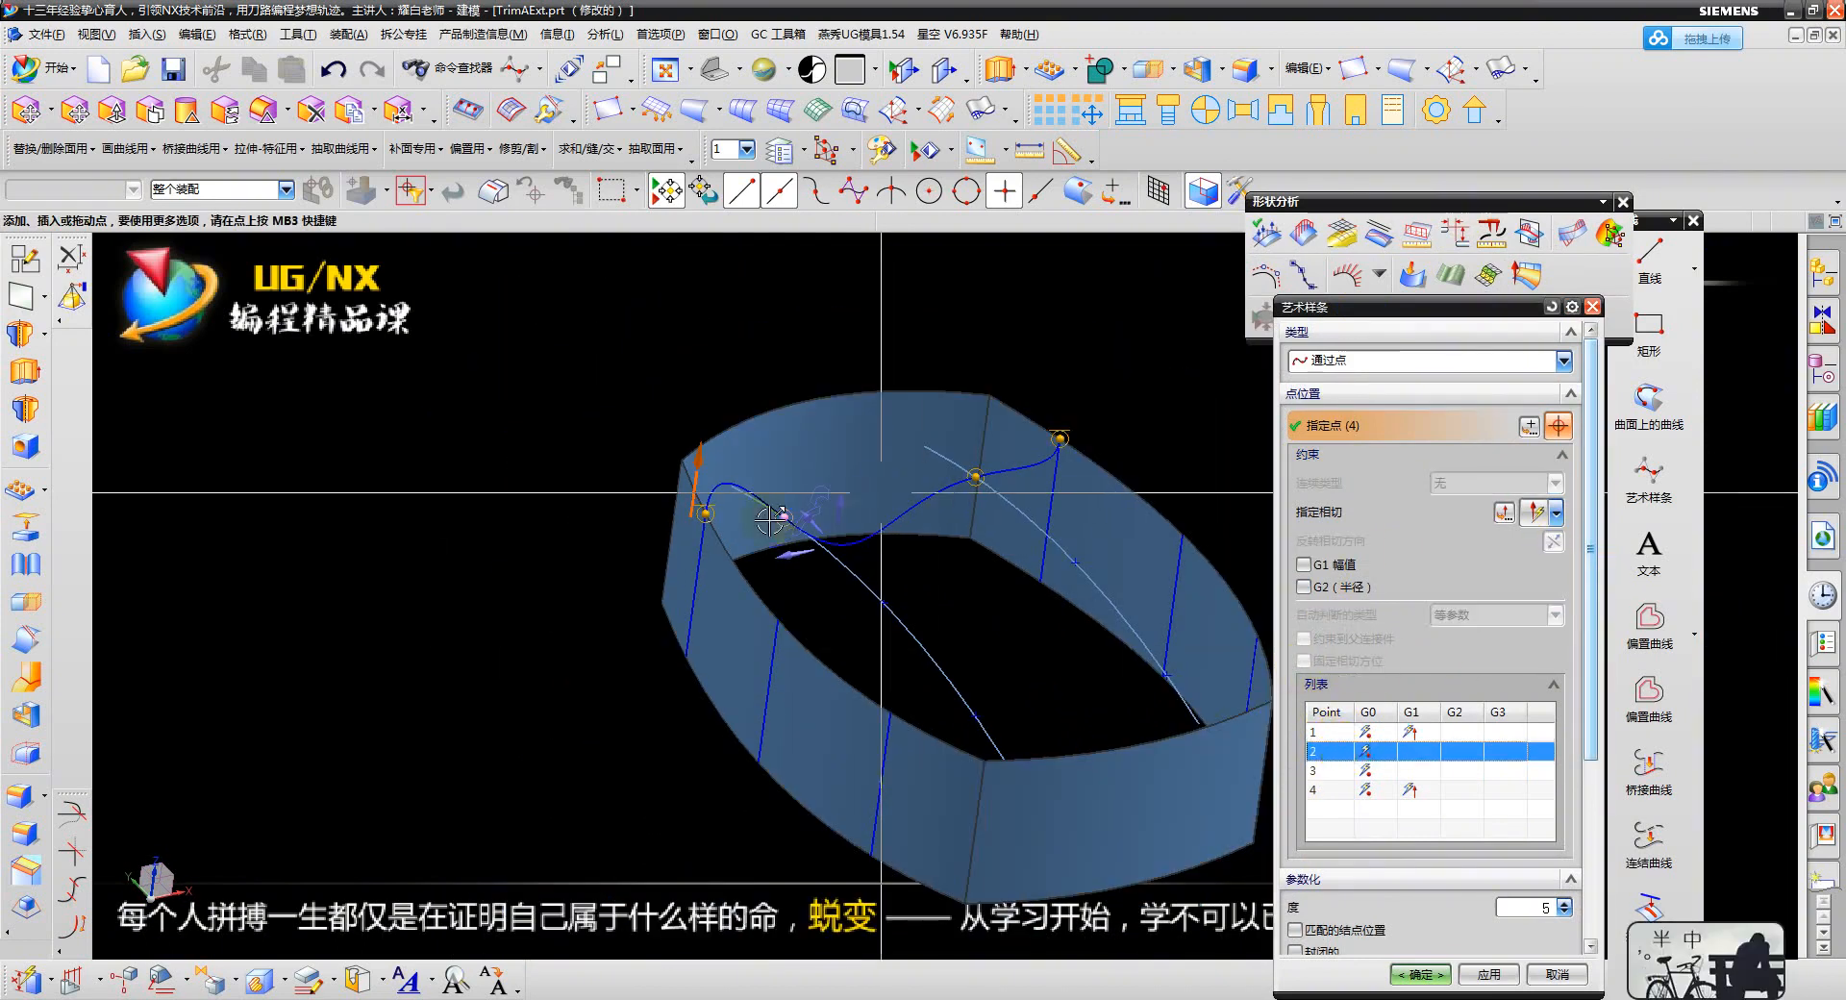
click(1348, 770)
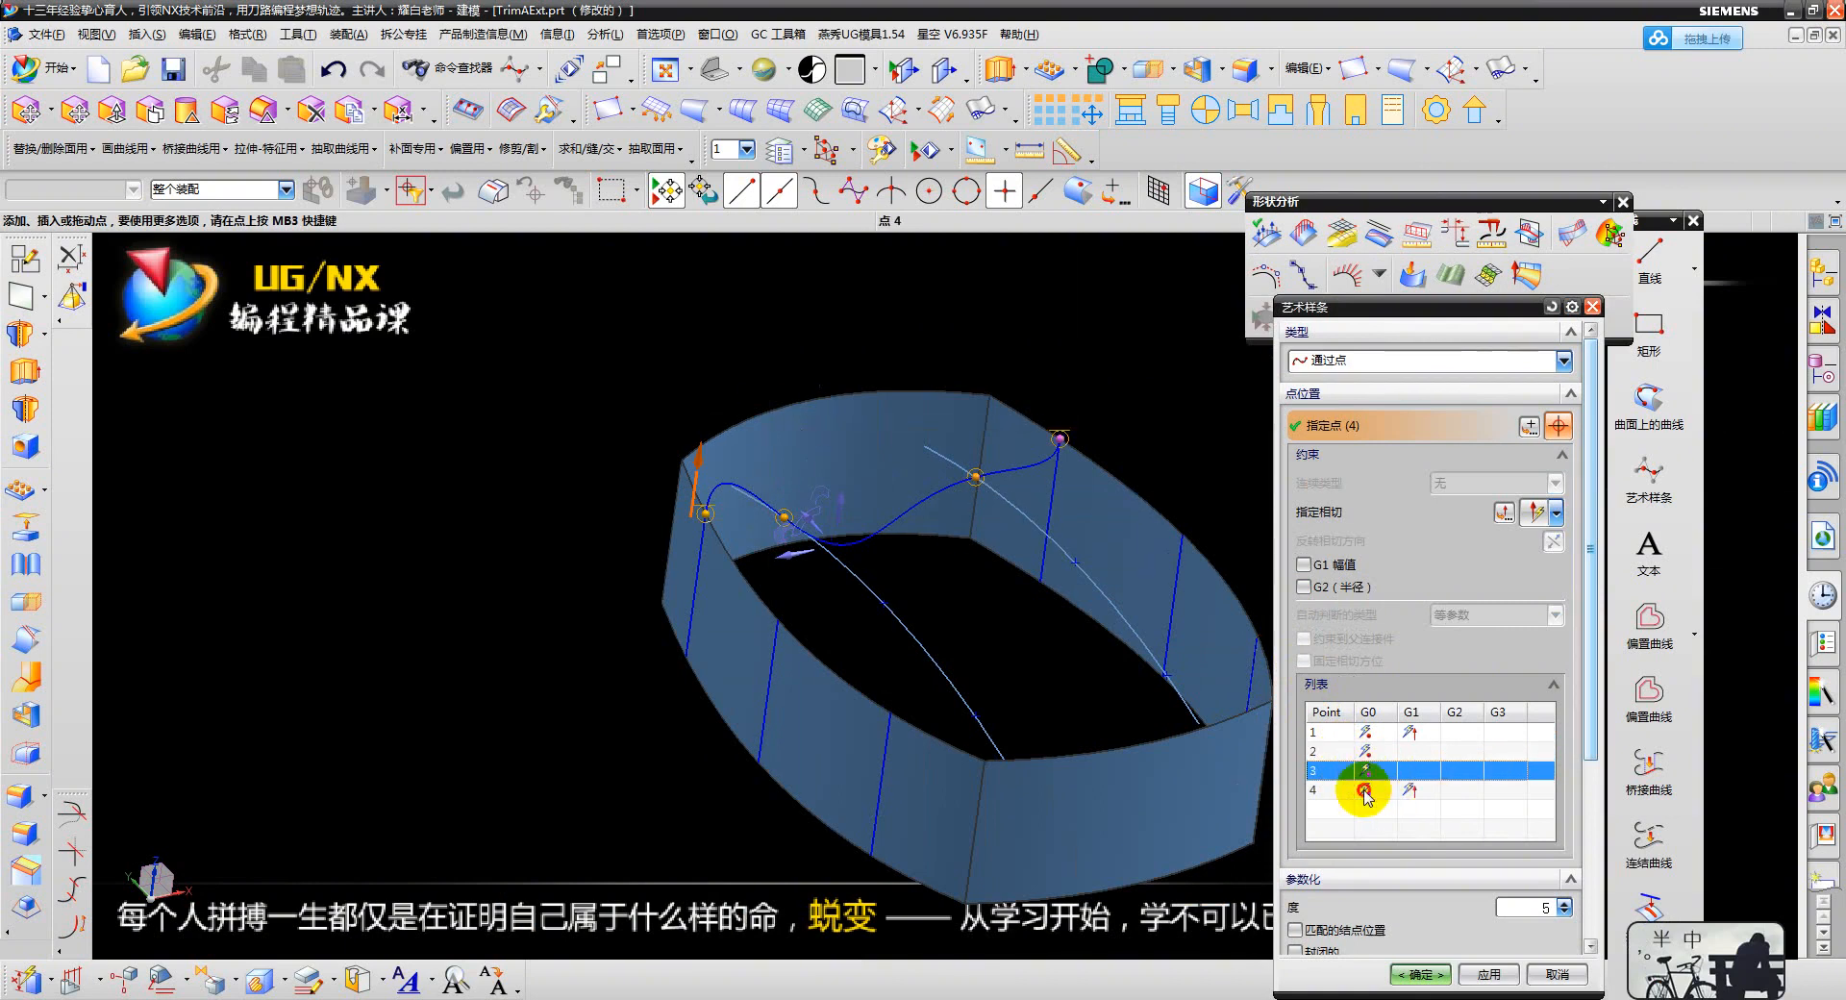
click(1364, 790)
click(1334, 517)
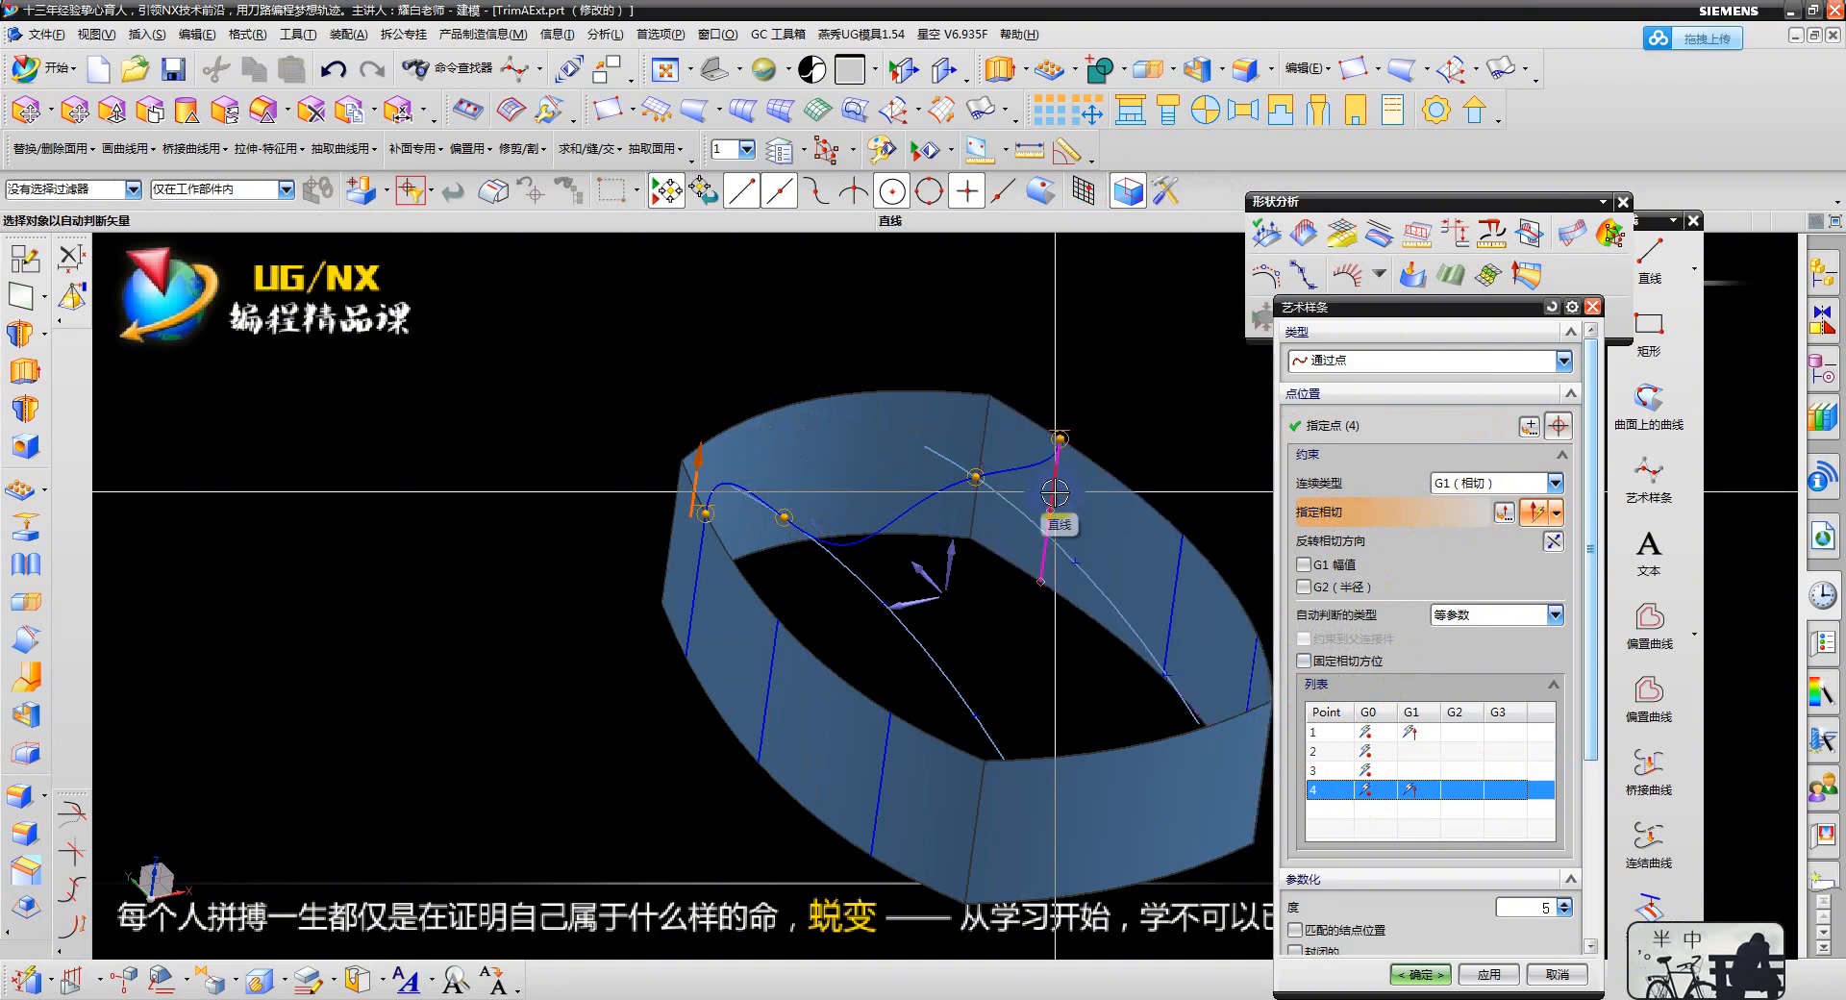
scroll(1054, 491, up, 1)
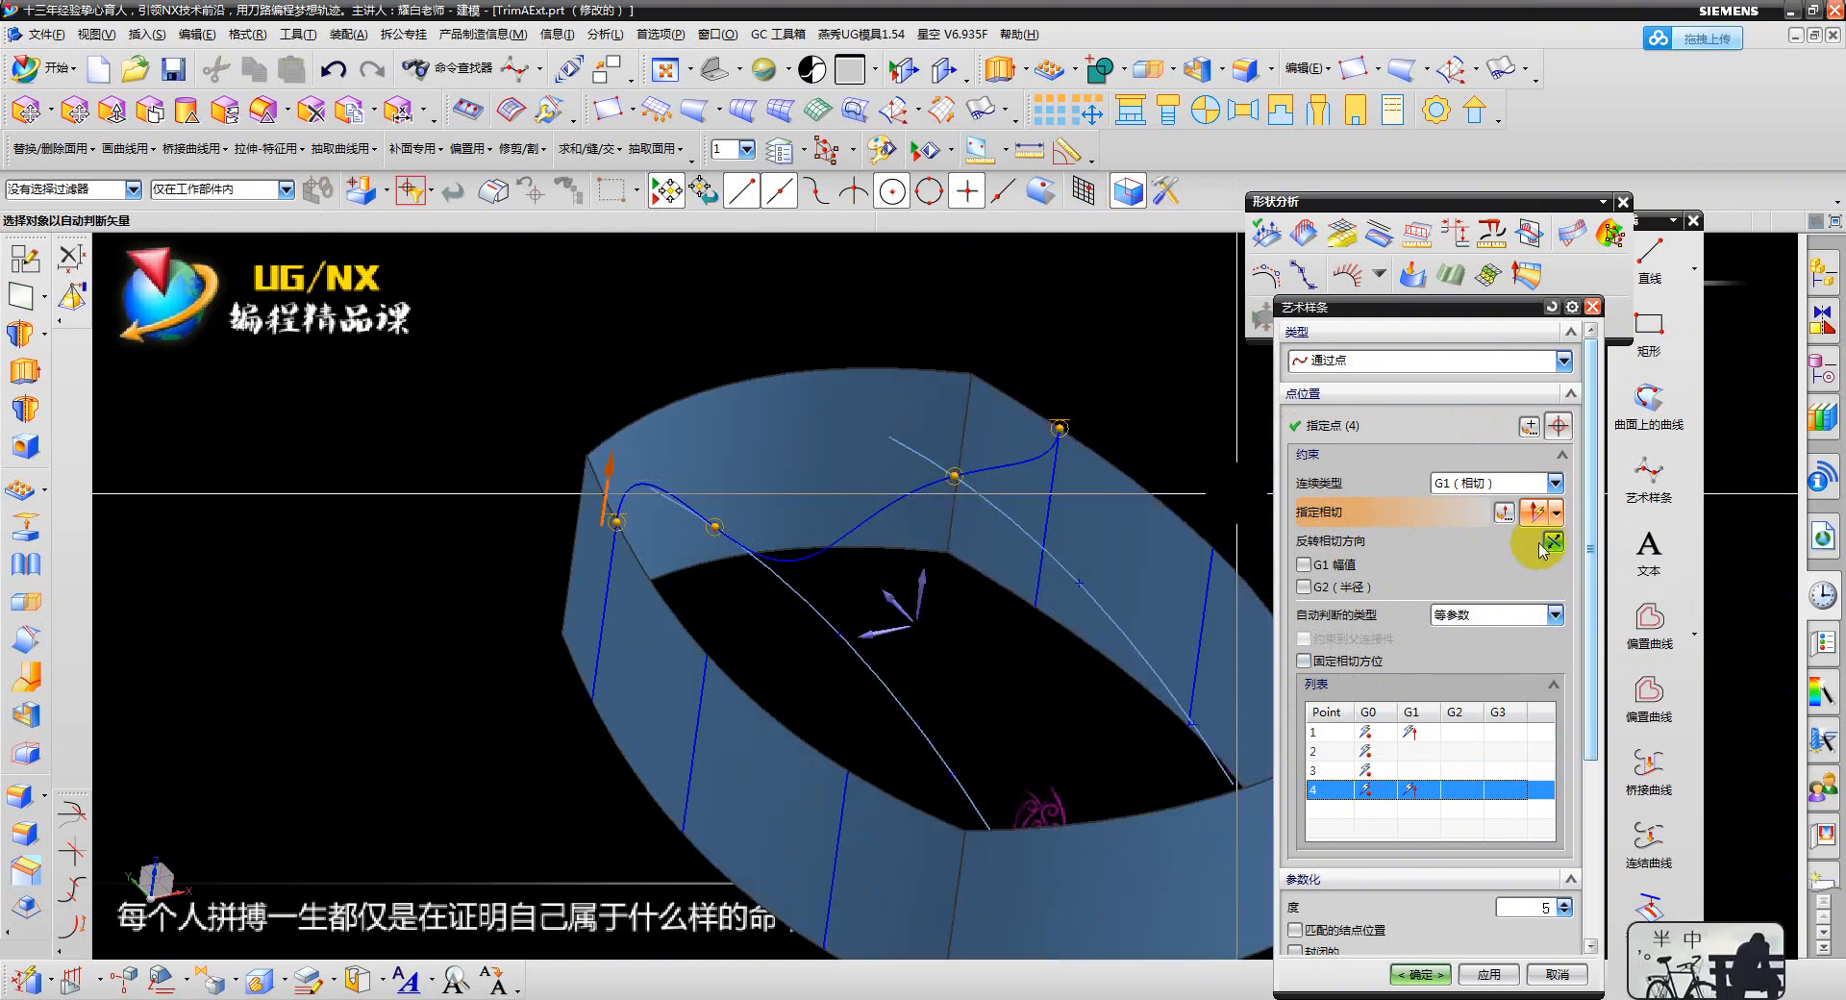
mouse_move(1000, 577)
middle_down()
mouse_move(993, 660)
mouse_move(974, 604)
mouse_move(1009, 590)
mouse_move(990, 603)
middle_up()
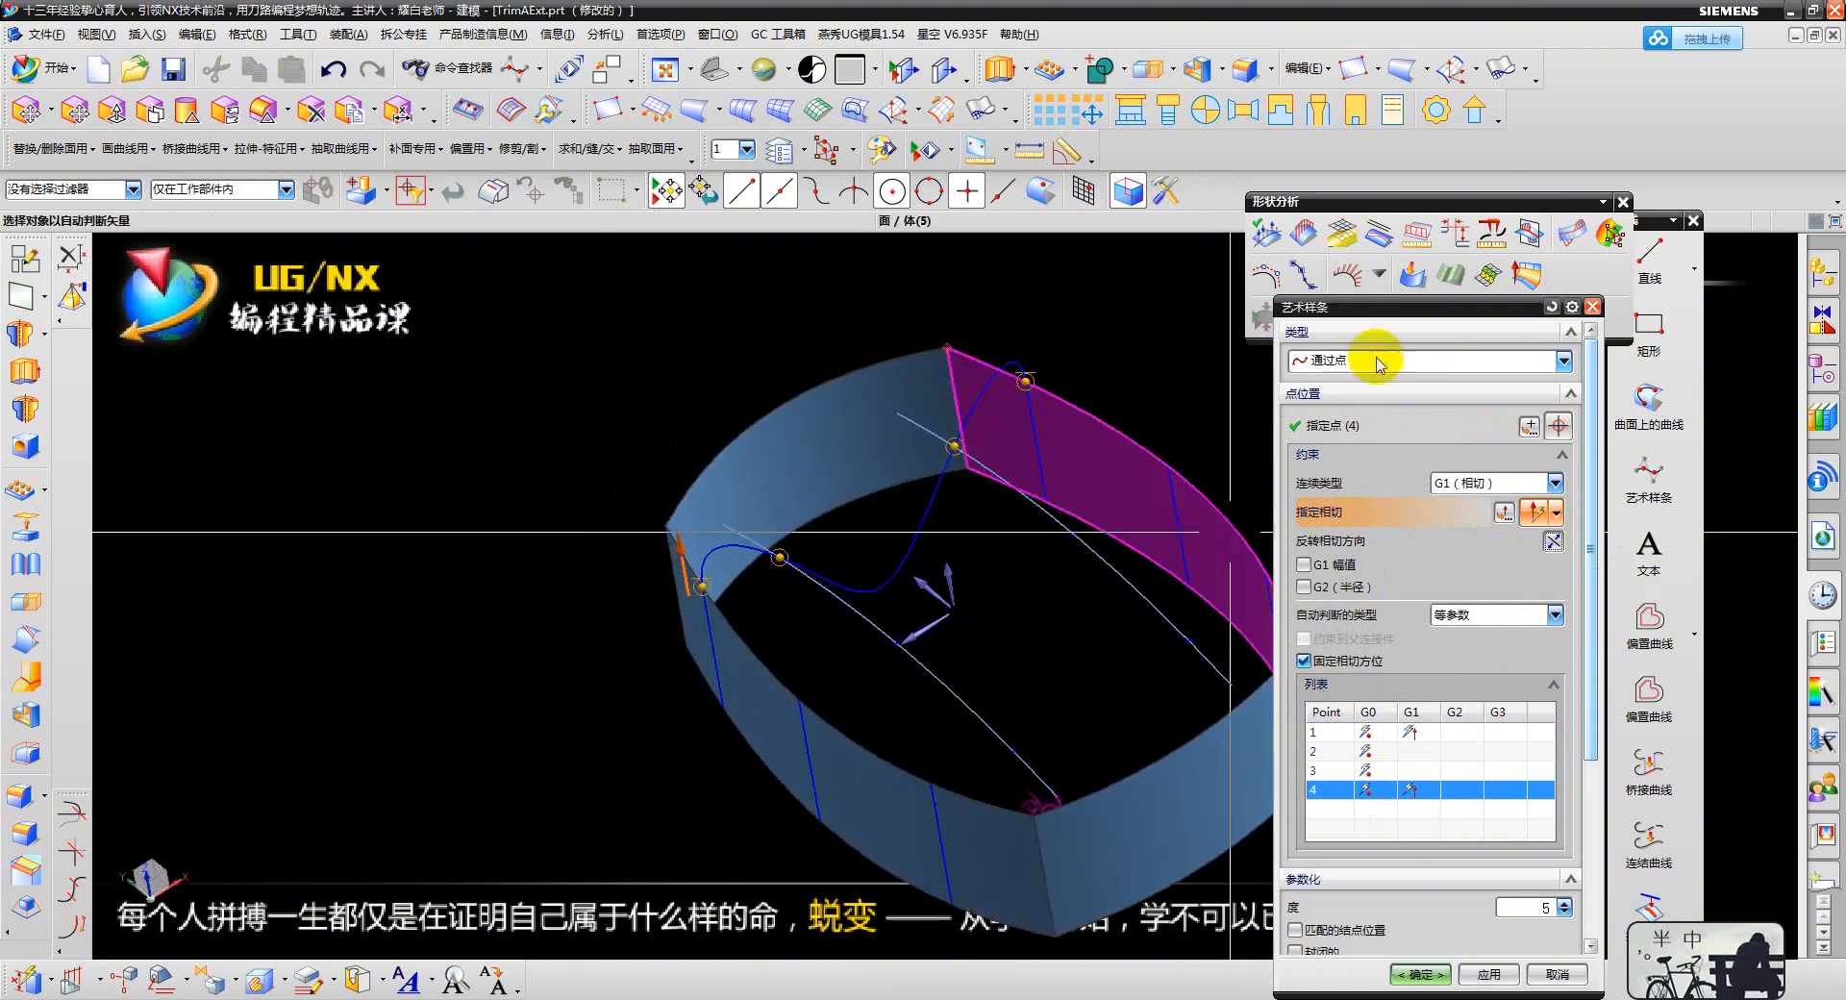
- Set the first spline's degree to 3 and create it, keeping the studio spline command active
drag(1447, 306, 1498, 150)
scroll(919, 538, up, 1)
middle_drag(920, 538, 971, 525)
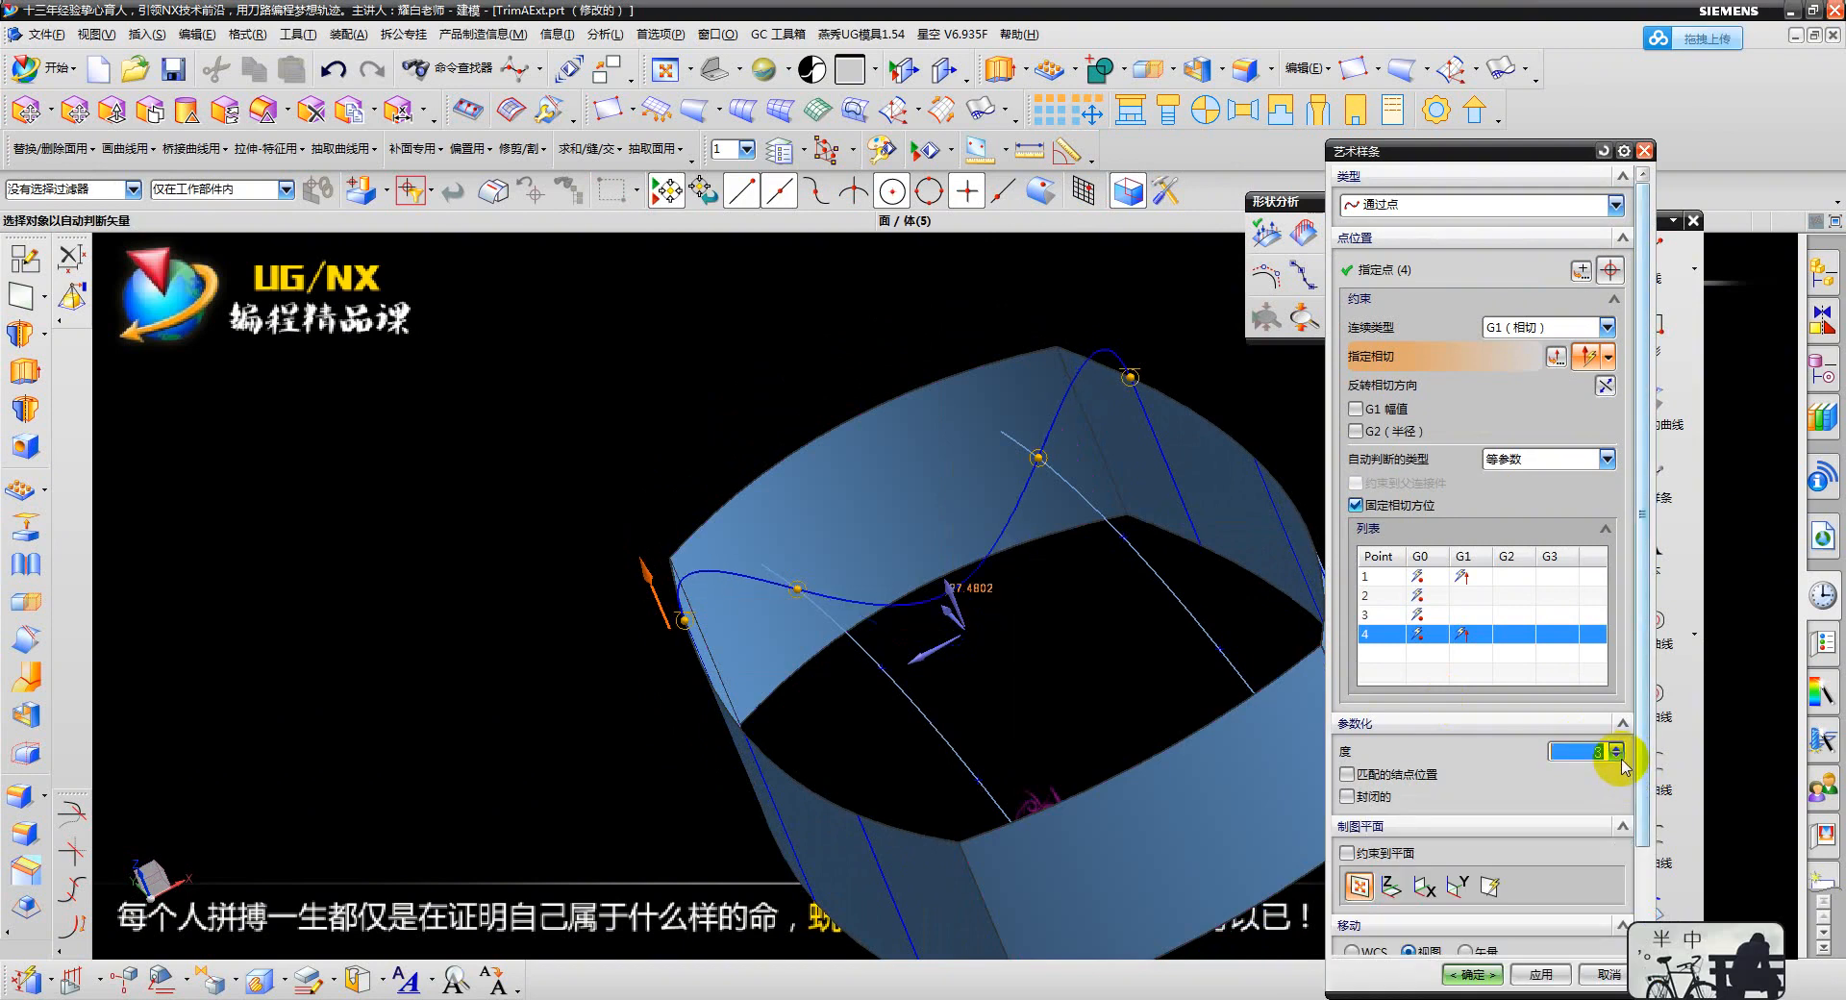
middle_drag(1022, 631, 980, 600)
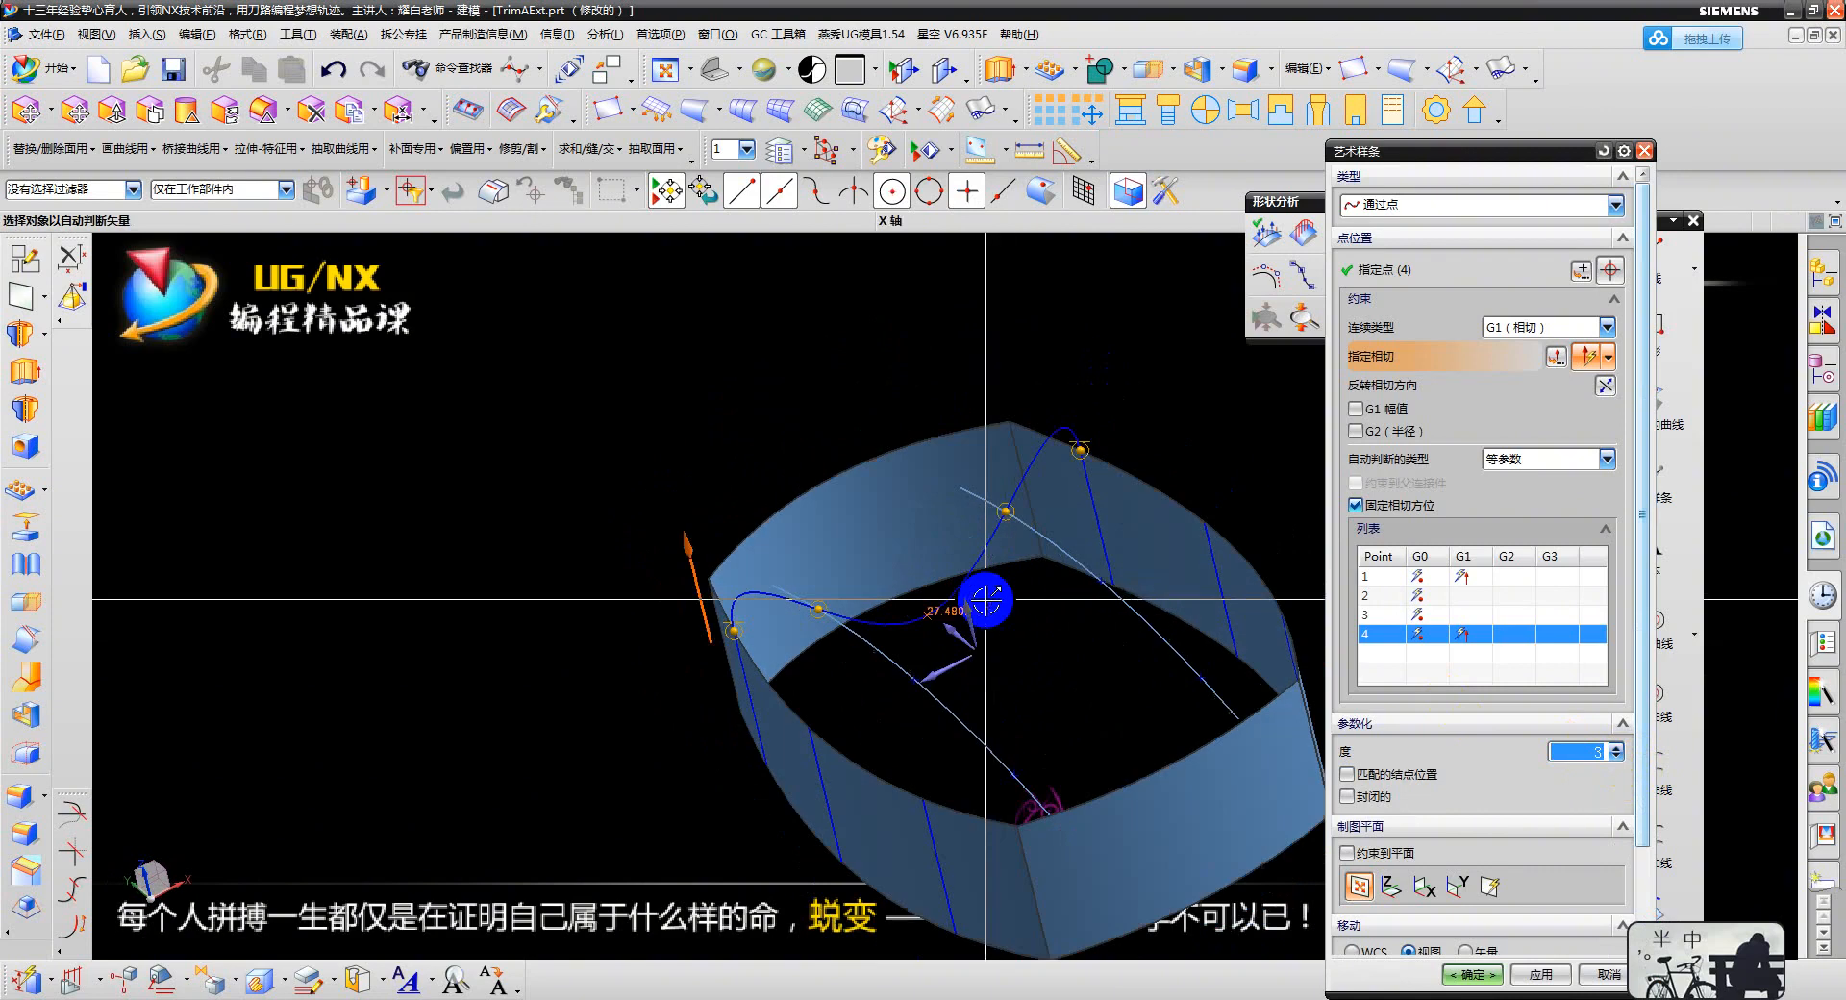
click(1528, 959)
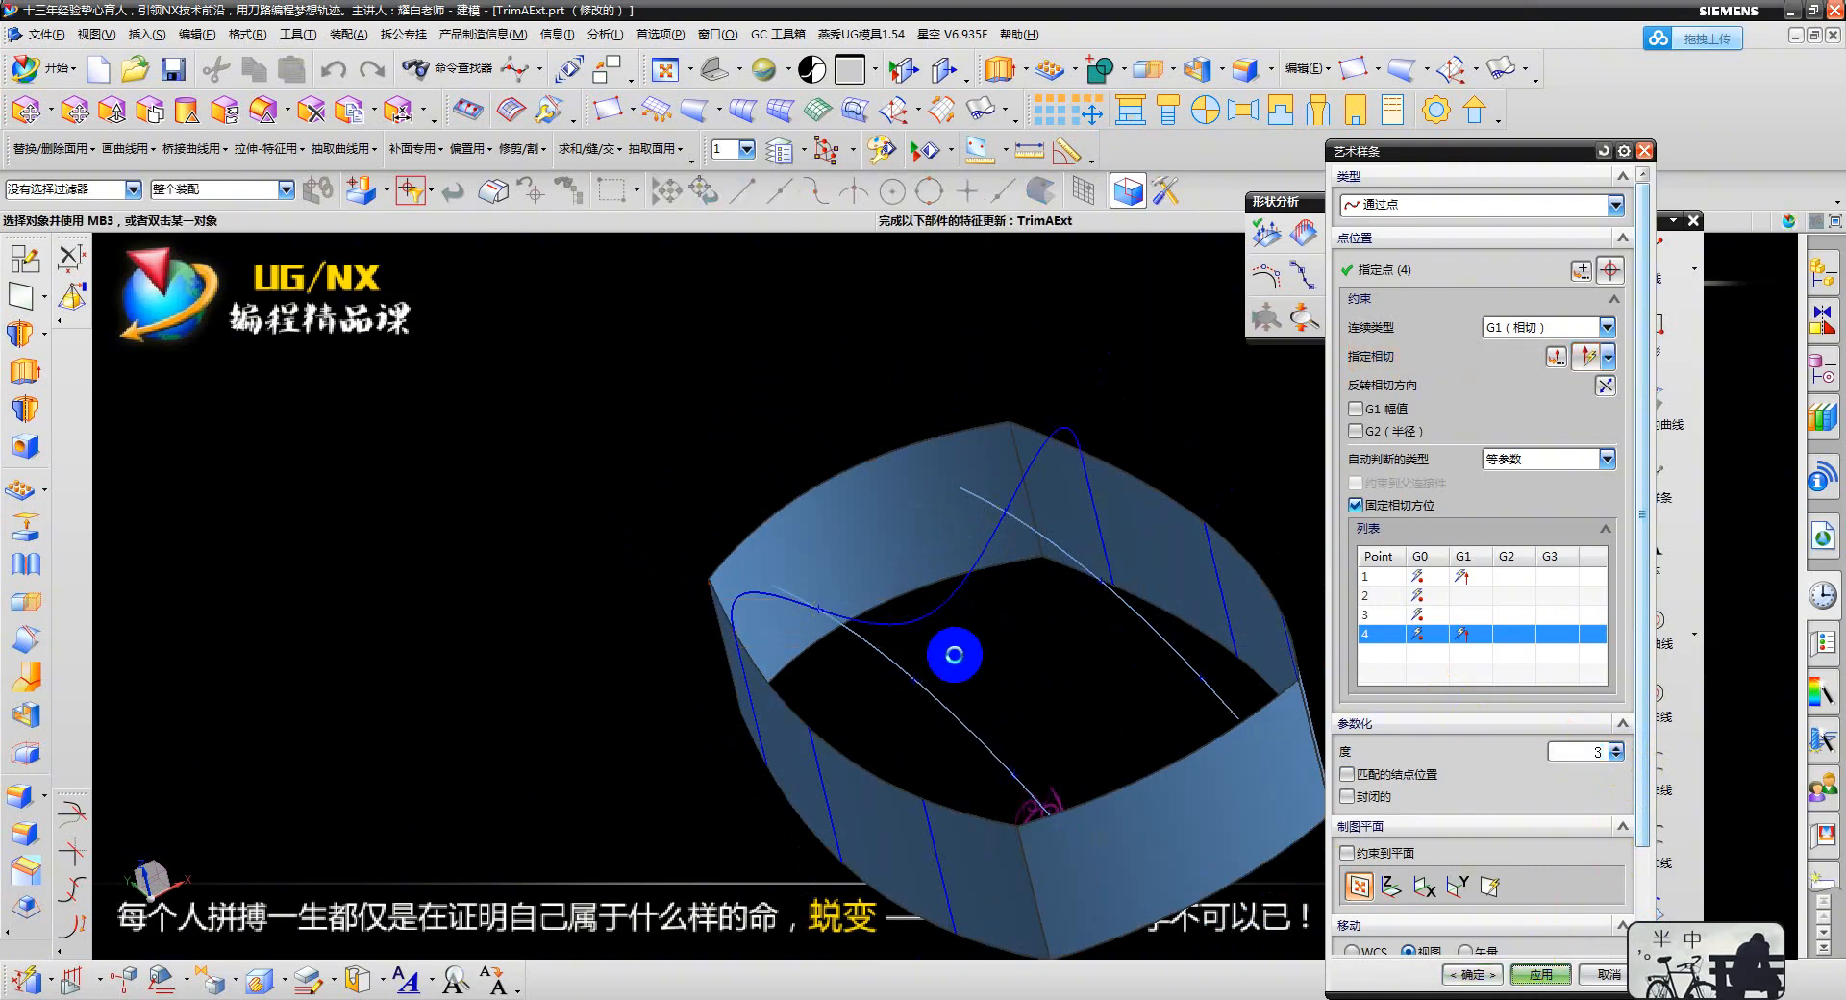
- Lay a second spline from the near wall's middle line endpoint, G1 at its start, through both guide-curve section points to the matching far-wall endpoint
scroll(812, 725, down, 2)
click(801, 730)
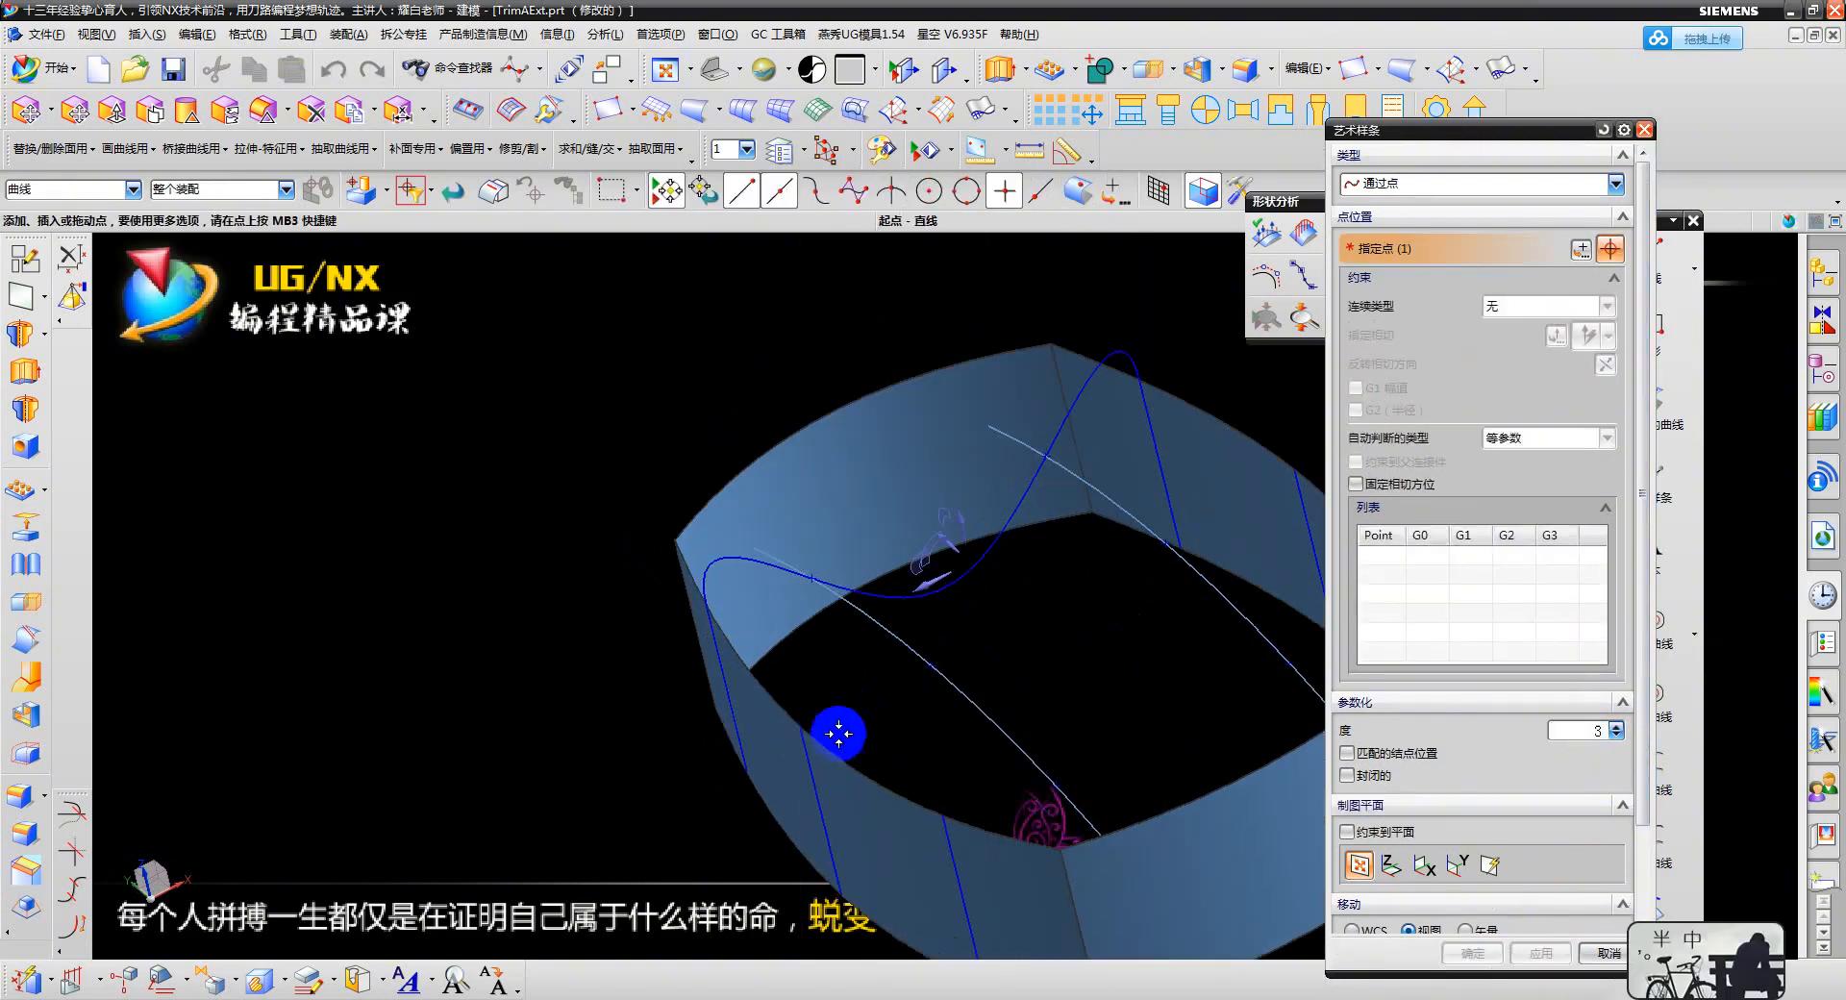
click(839, 741)
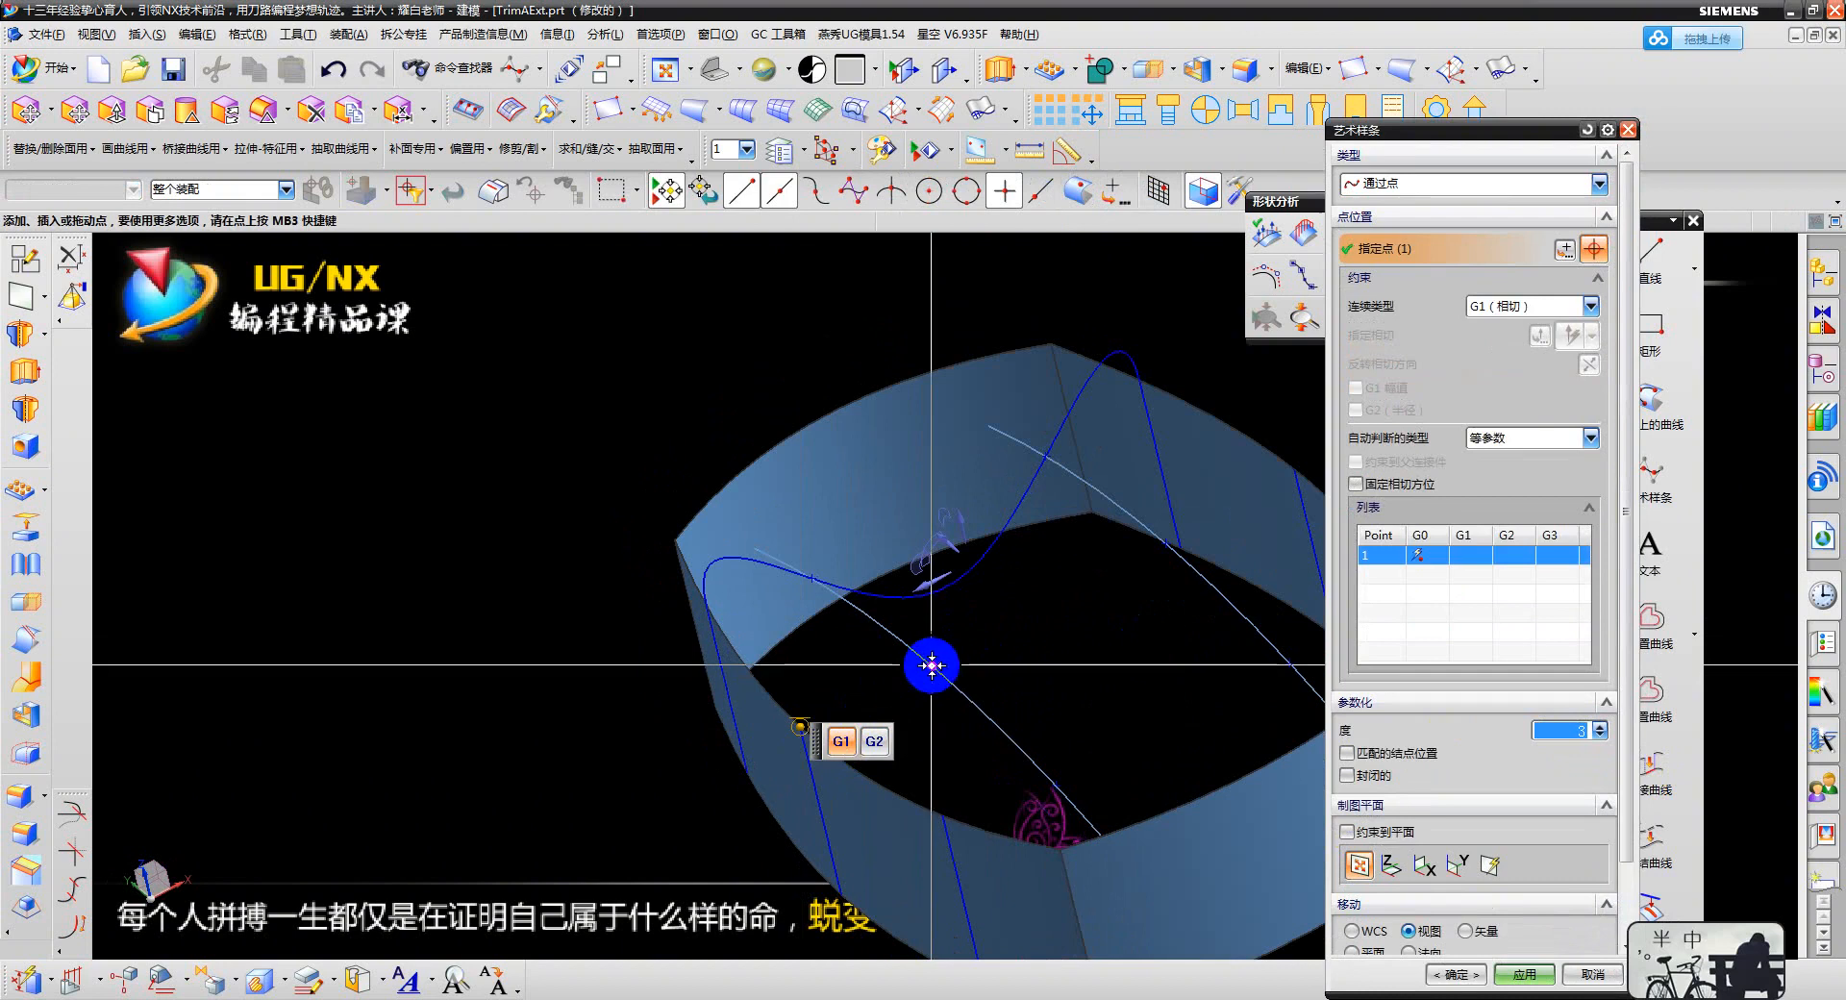
click(931, 664)
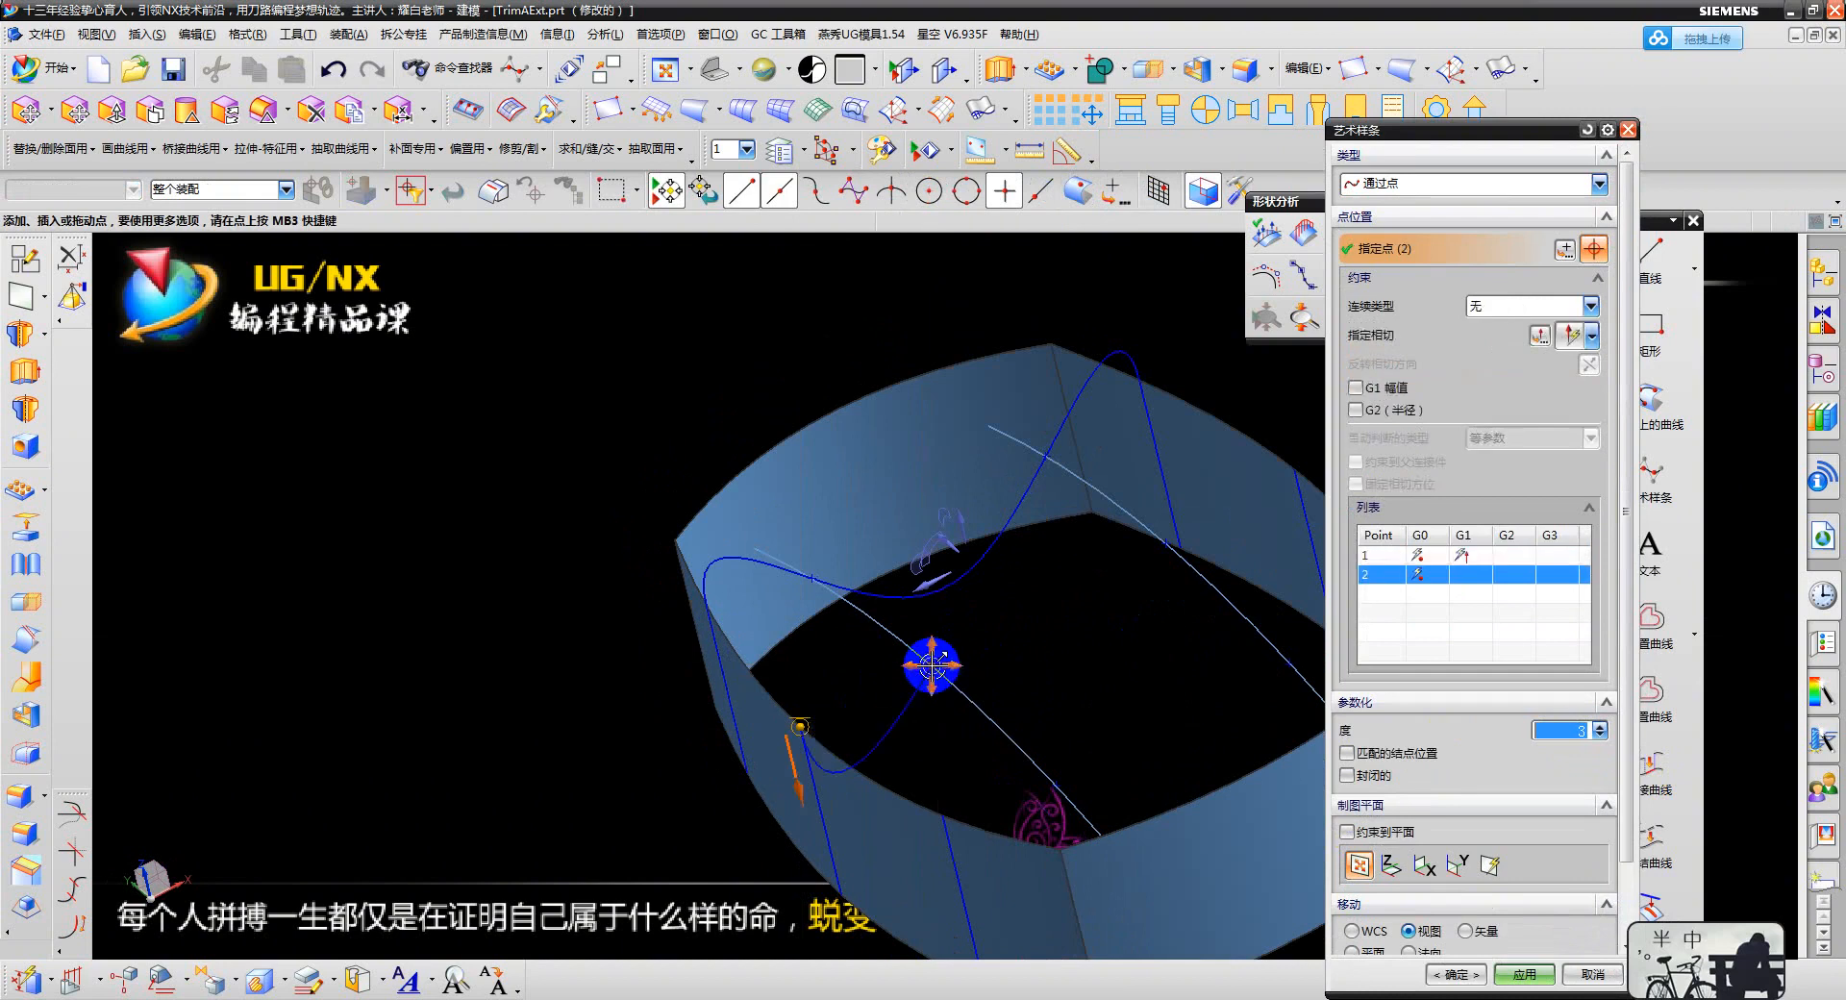
click(1165, 544)
click(1294, 470)
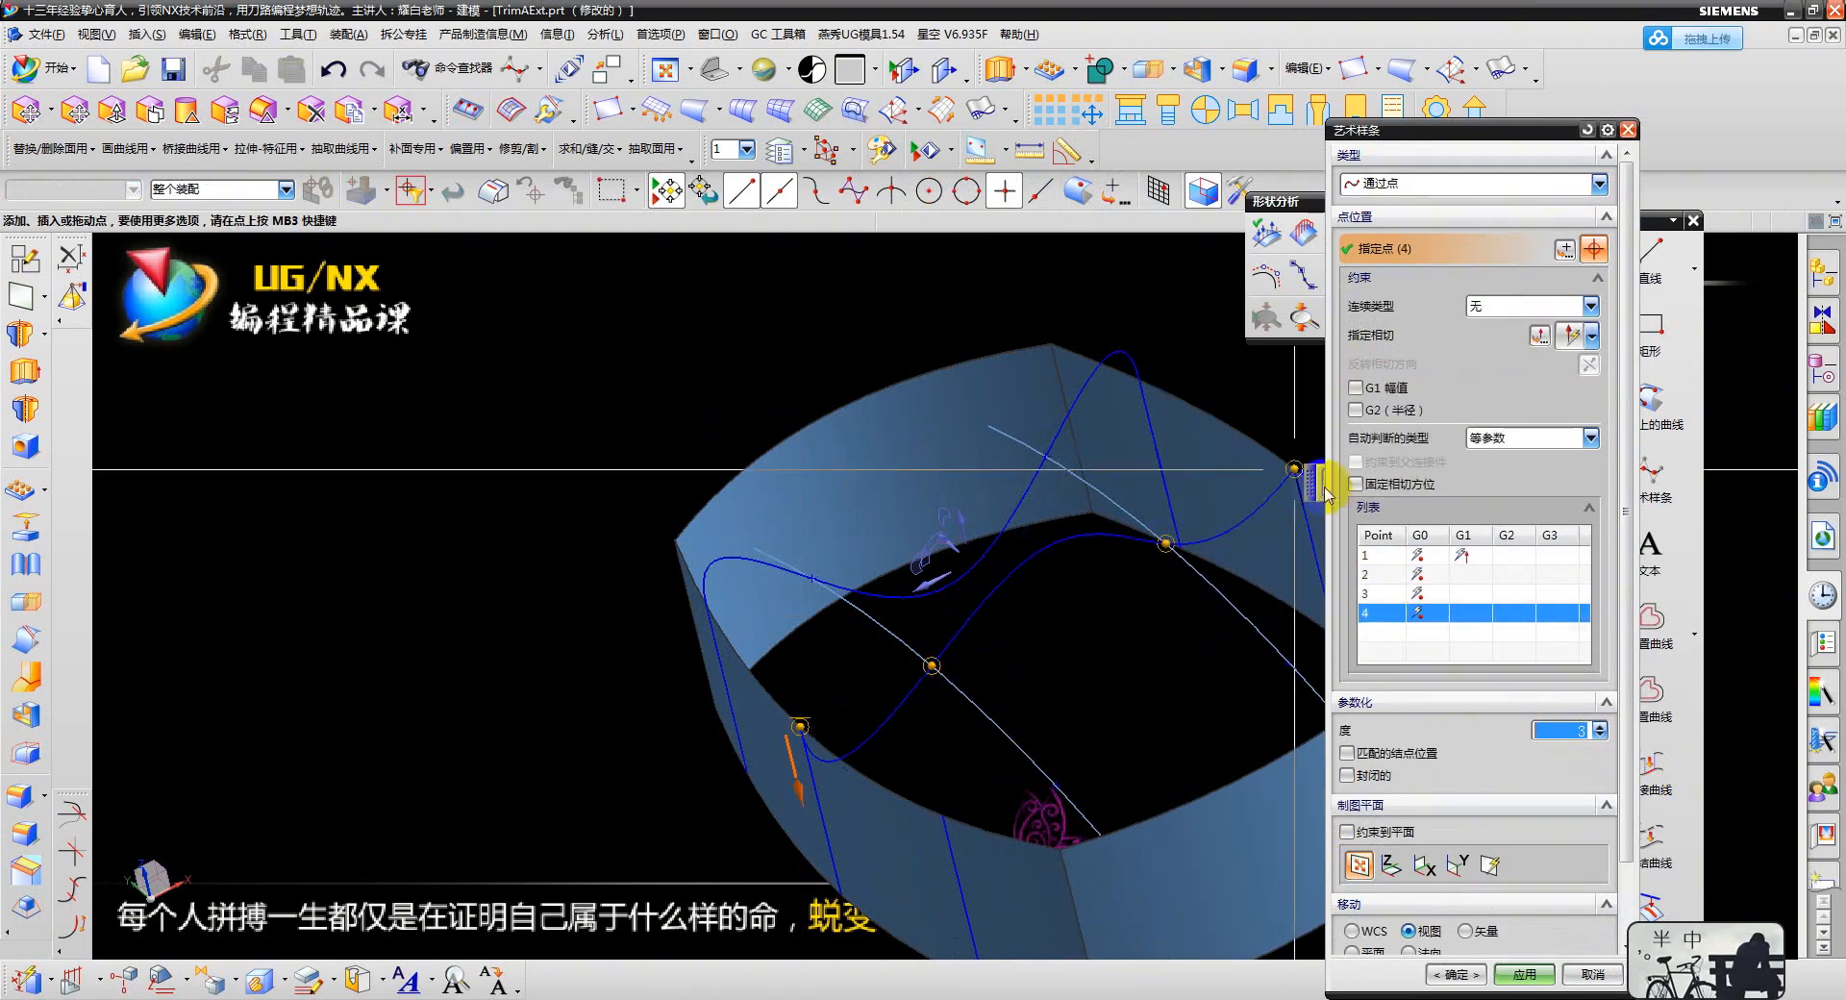
- Apply inferred G1 continuity to the second spline's point 4 and reverse the tangent direction at its point 1
scroll(1141, 499, down, 3)
right_click(1099, 492)
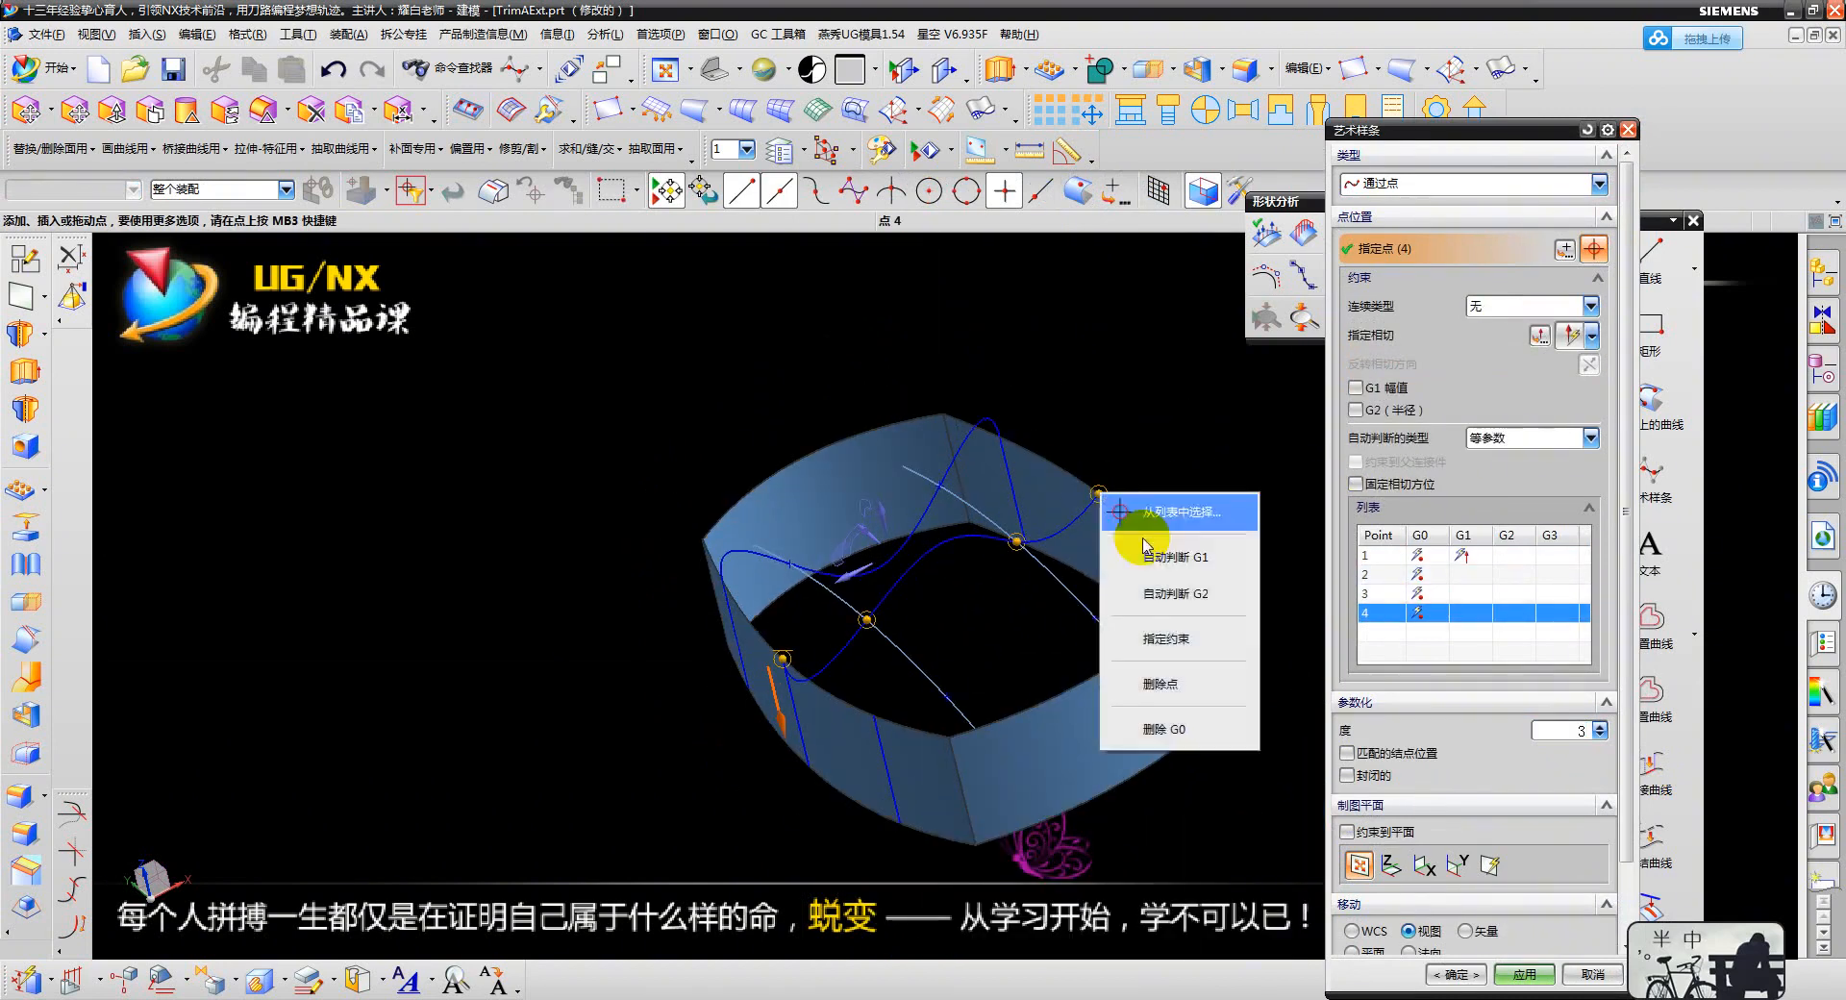
click(1166, 512)
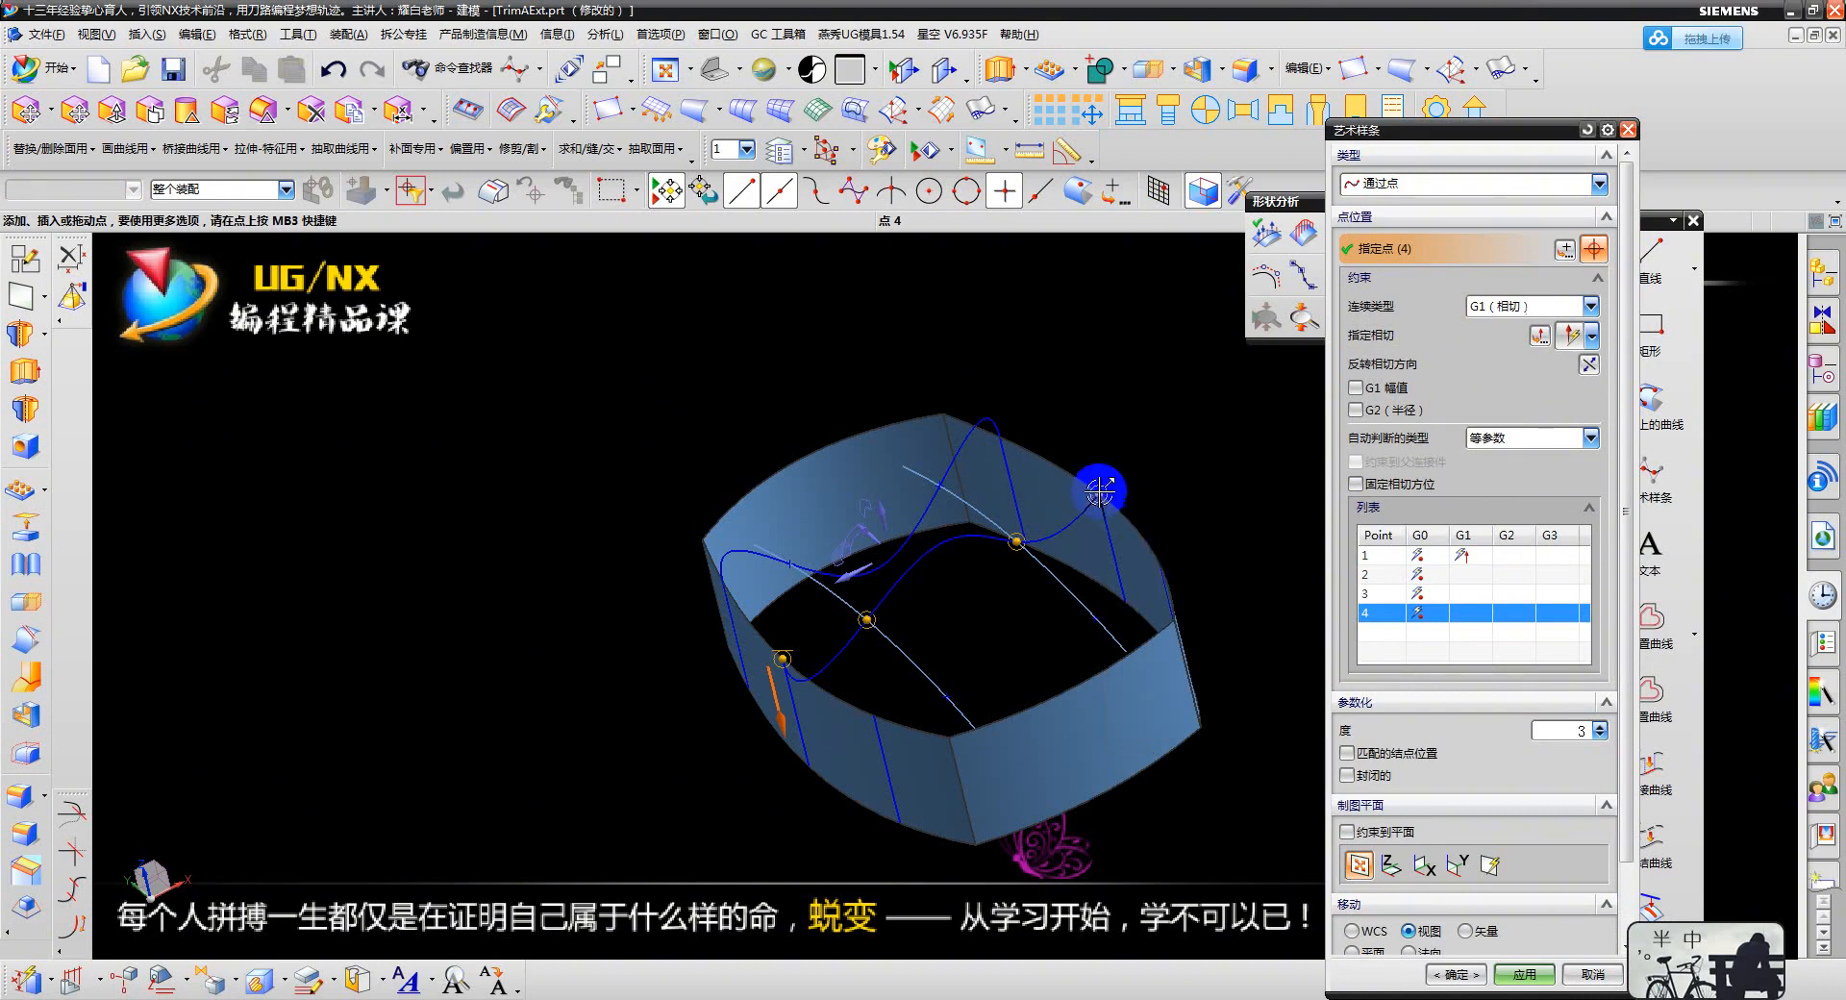
click(1403, 557)
scroll(1262, 556, up, 3)
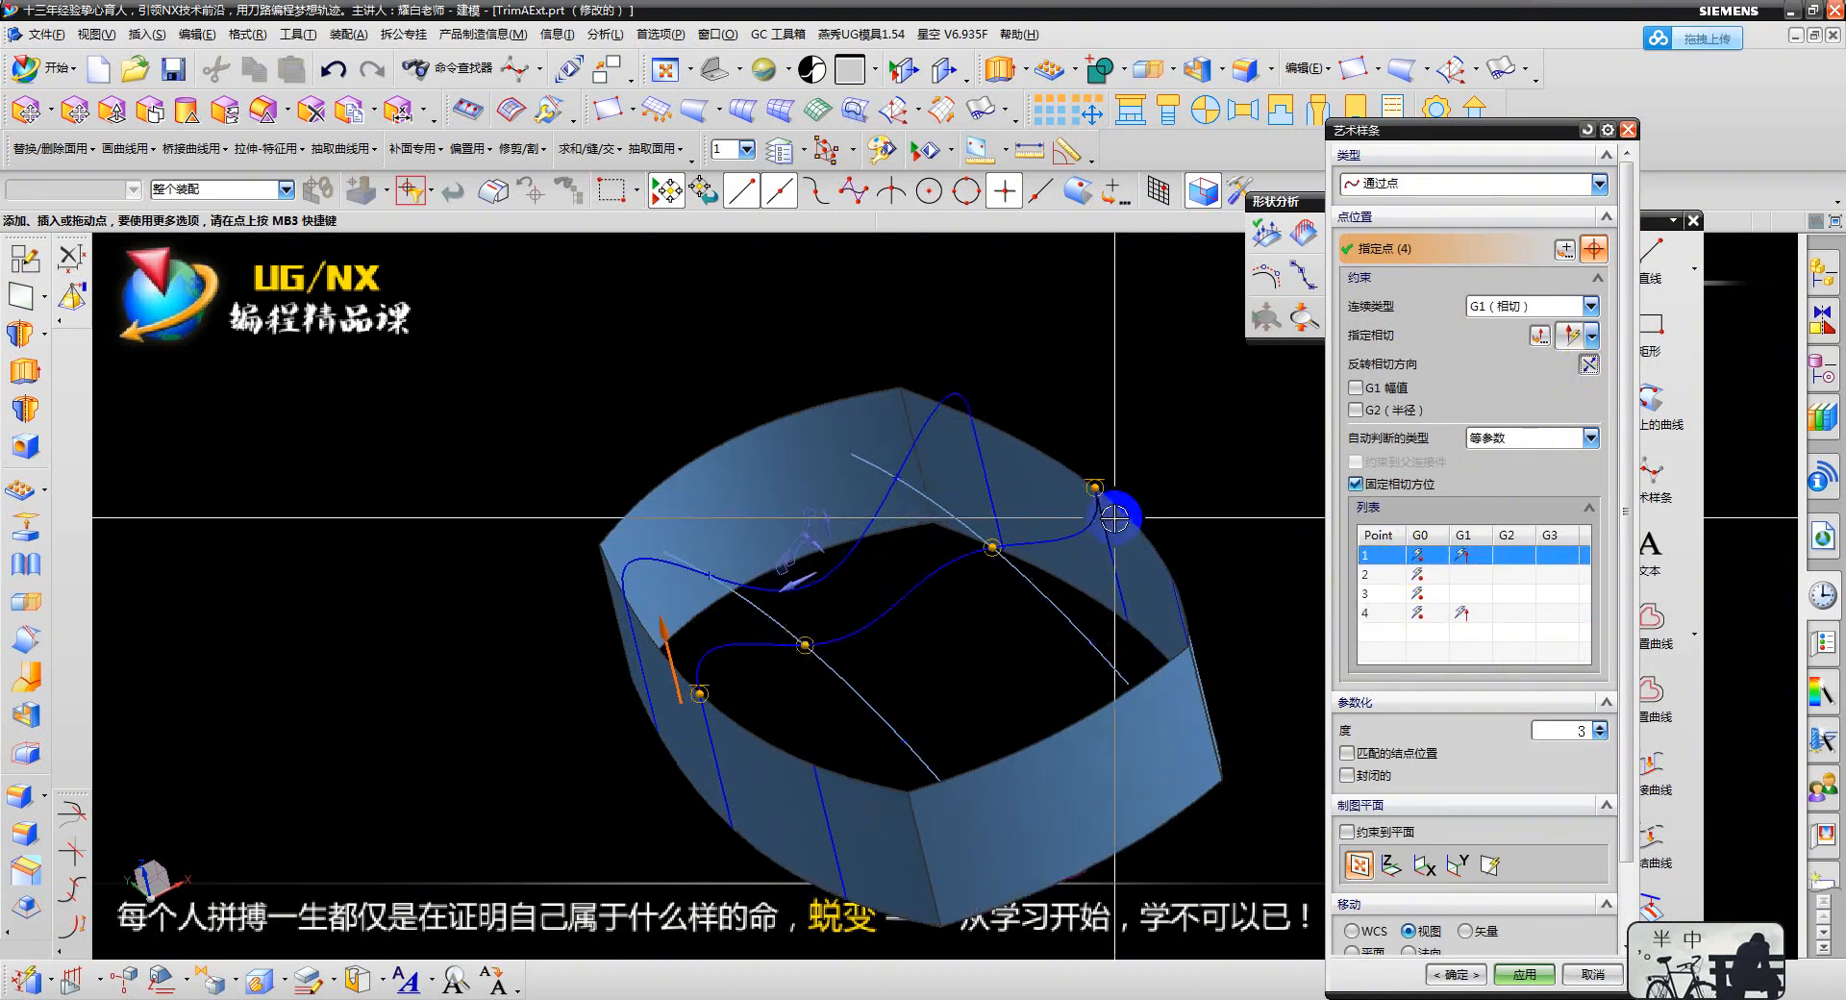
- Reverse the tangent direction at the second spline's point 4 and create the degree 3 spline
click(1412, 615)
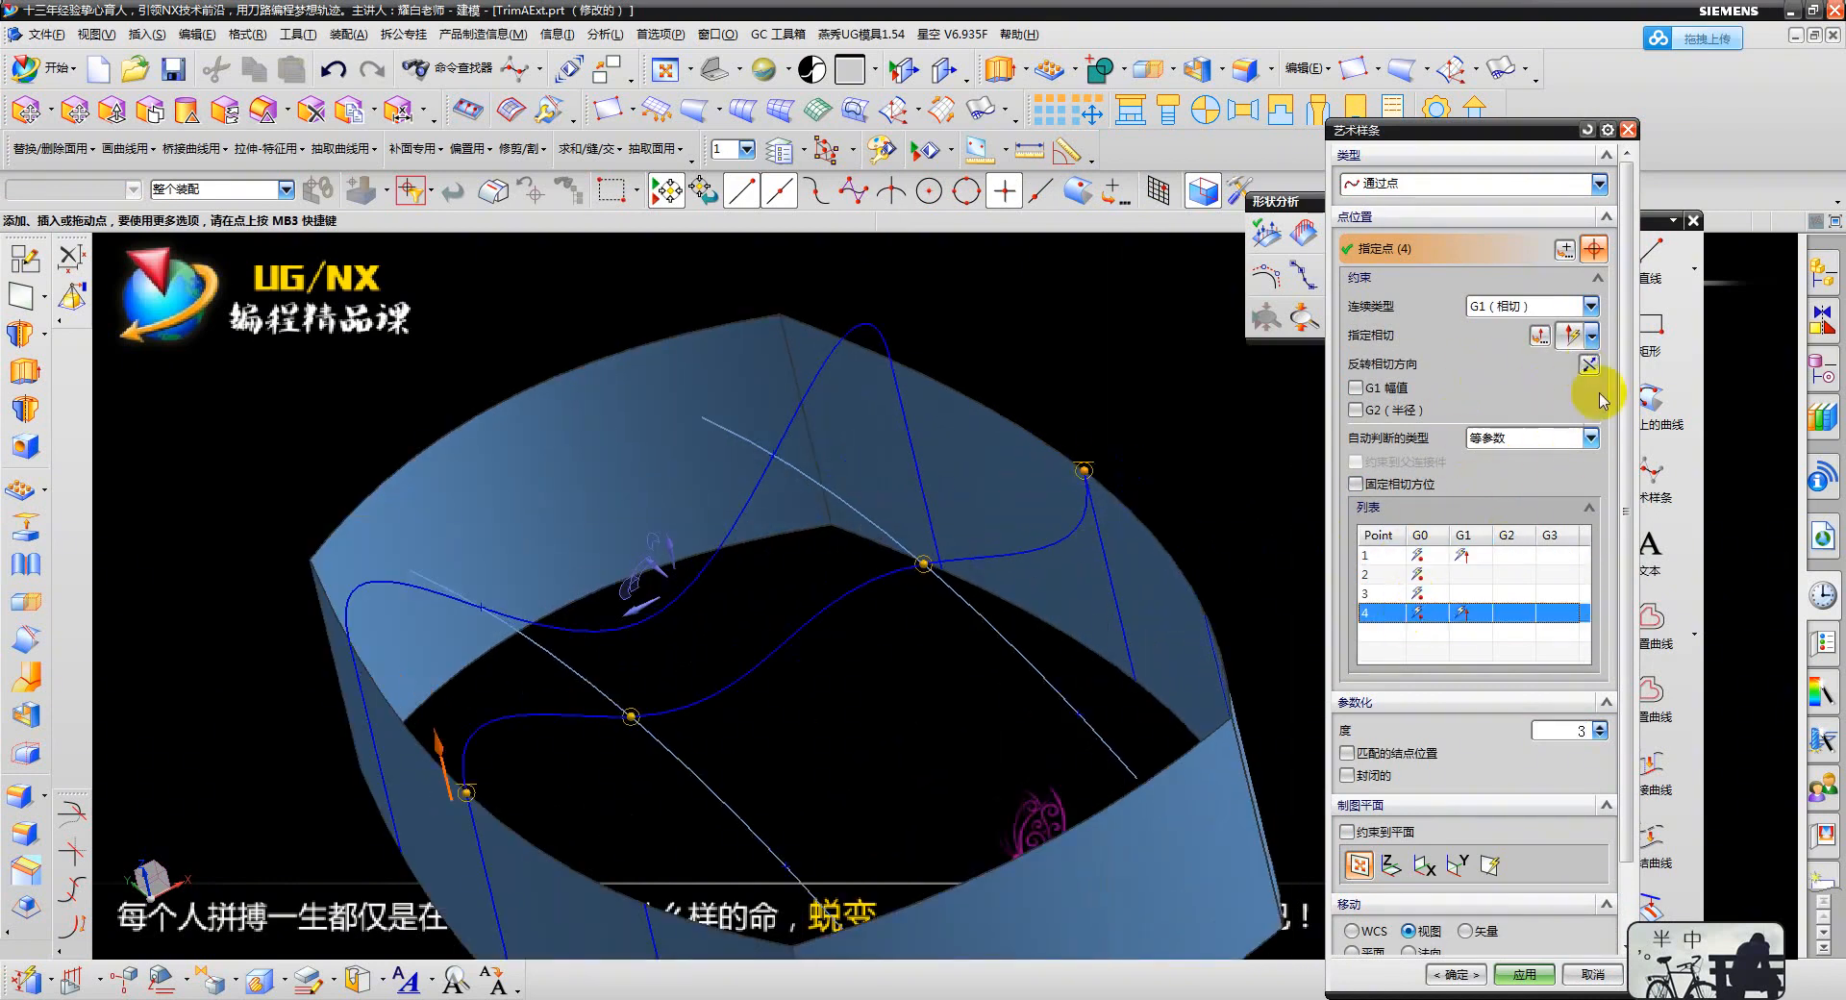
click(1592, 371)
scroll(989, 638, down, 2)
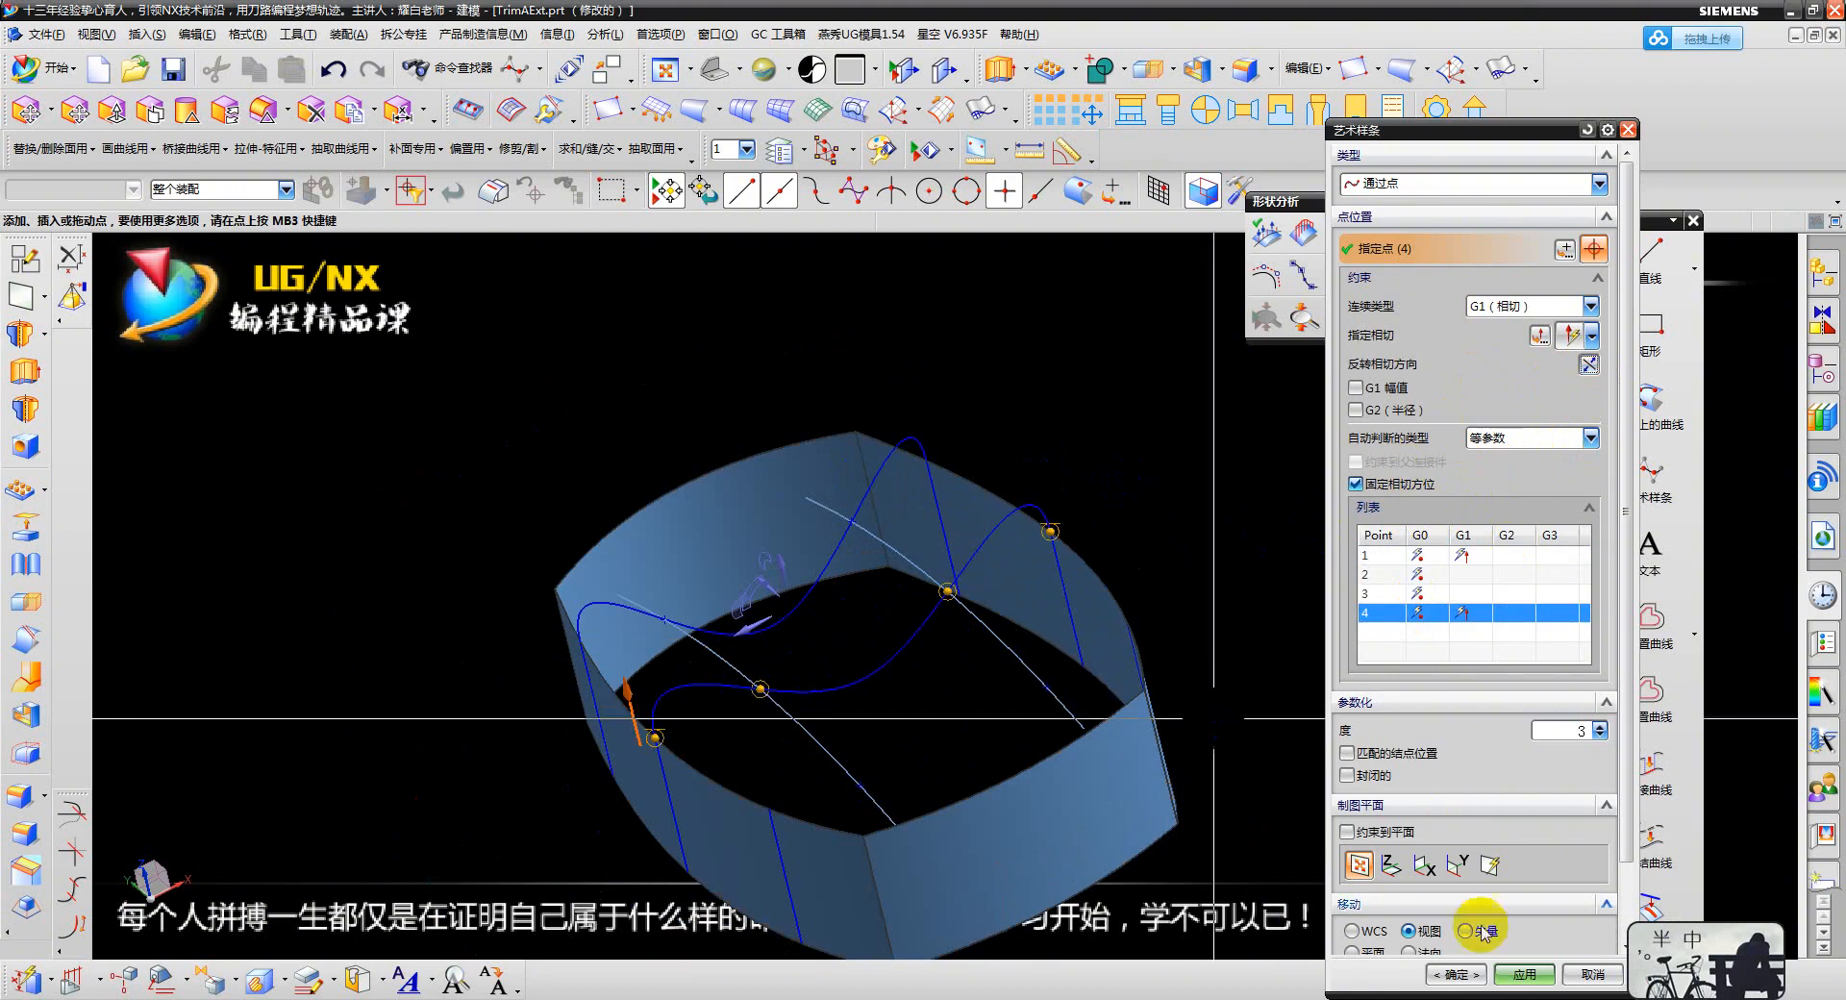
click(1525, 976)
- Lay a third spline from the near wall's remaining line endpoint, G1 at its start, through both guide-curve section points to the matching far-wall endpoint
middle_drag(989, 589, 983, 699)
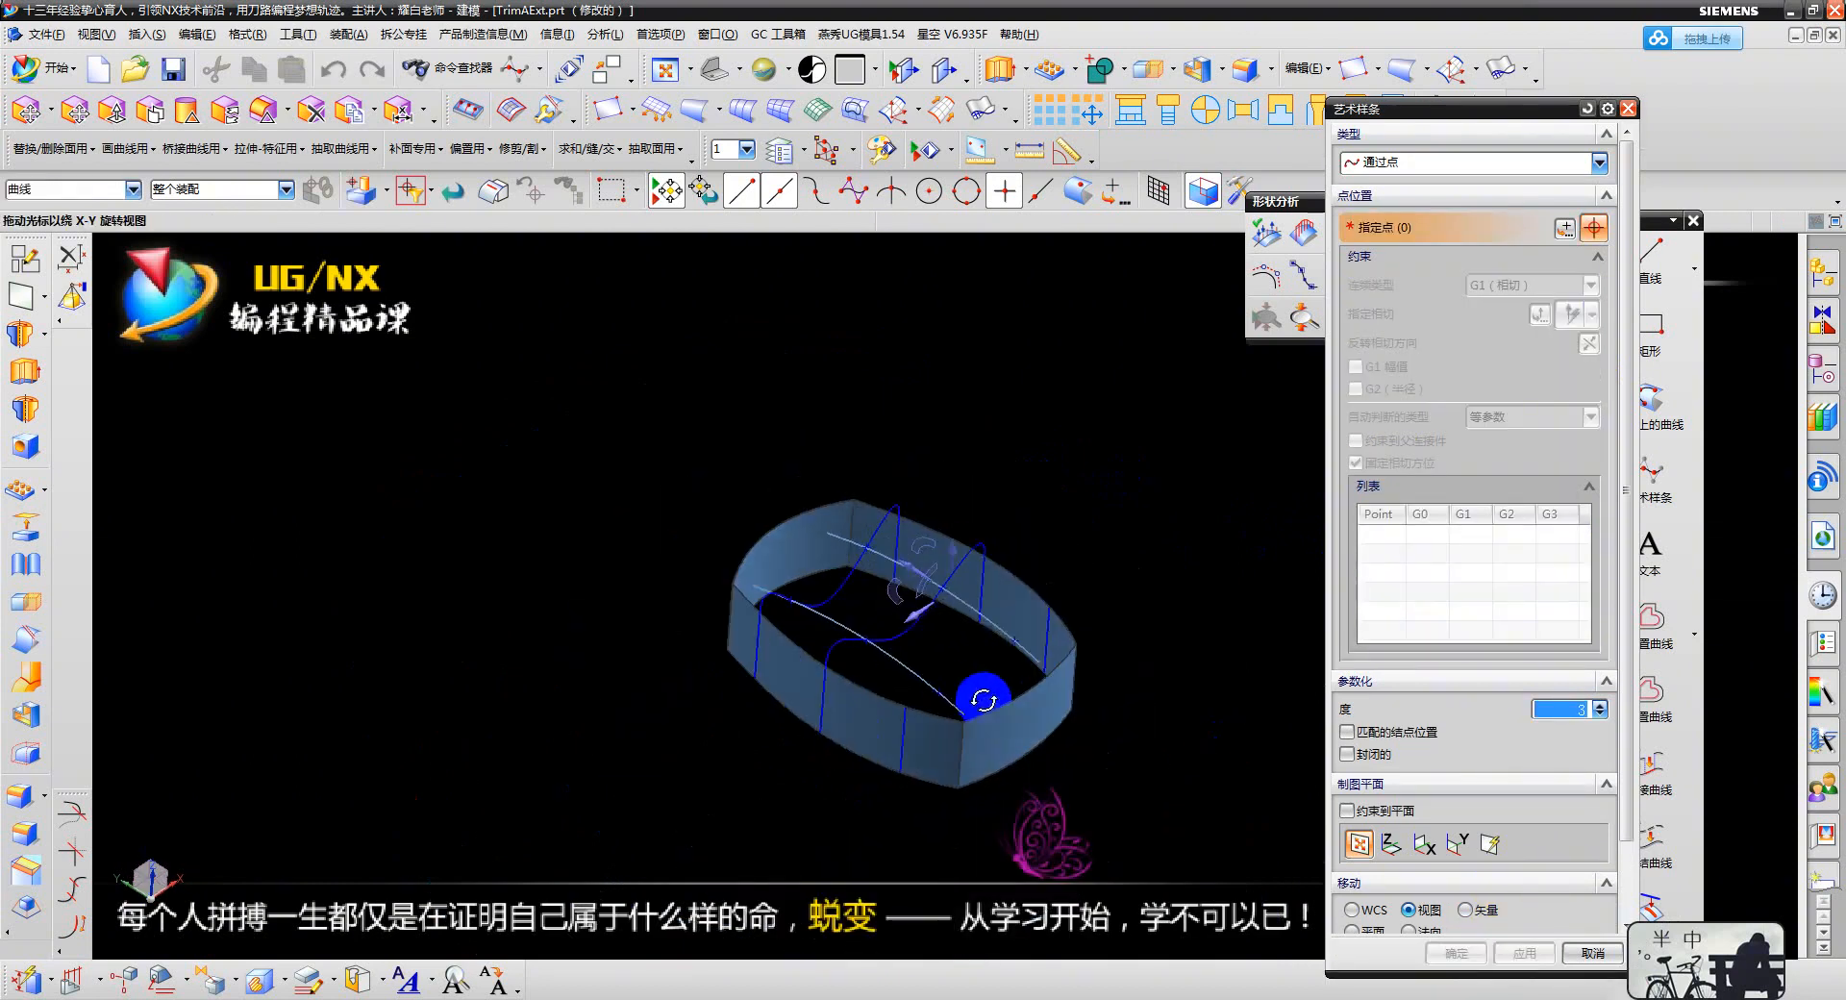
scroll(982, 700, up, 5)
click(846, 689)
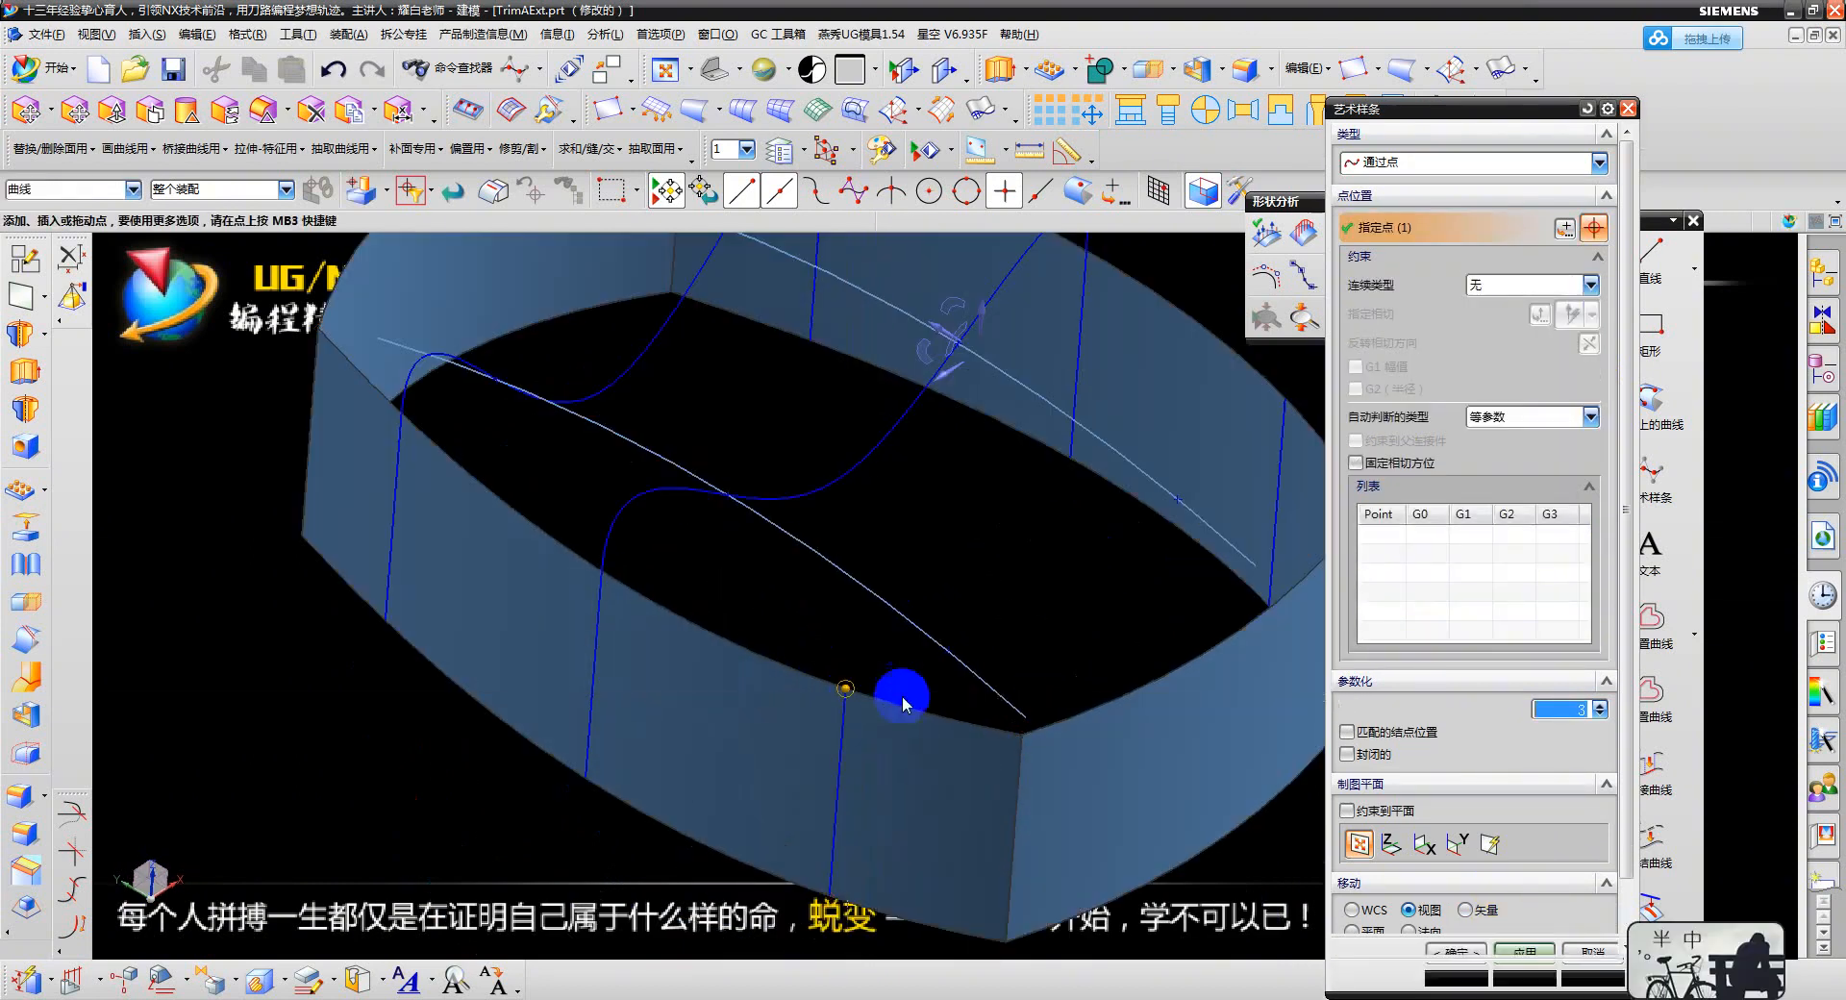
click(885, 703)
click(957, 652)
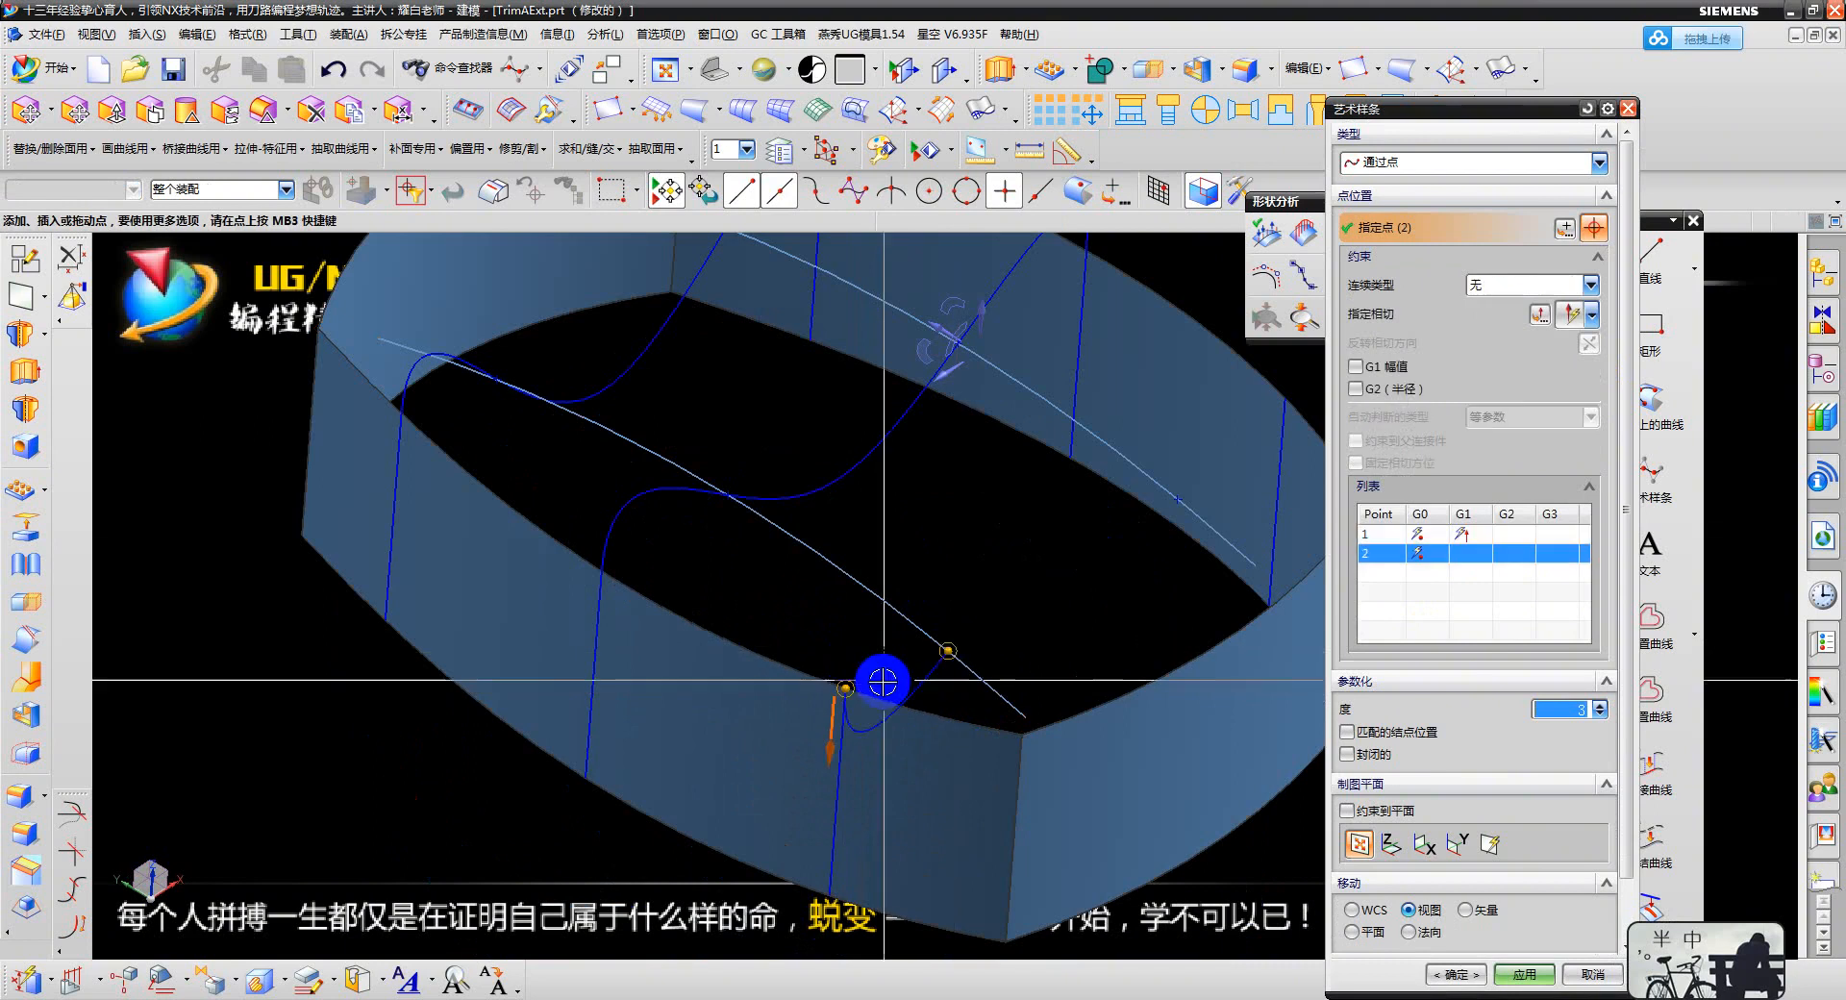
middle_drag(958, 651, 1190, 529)
click(1118, 534)
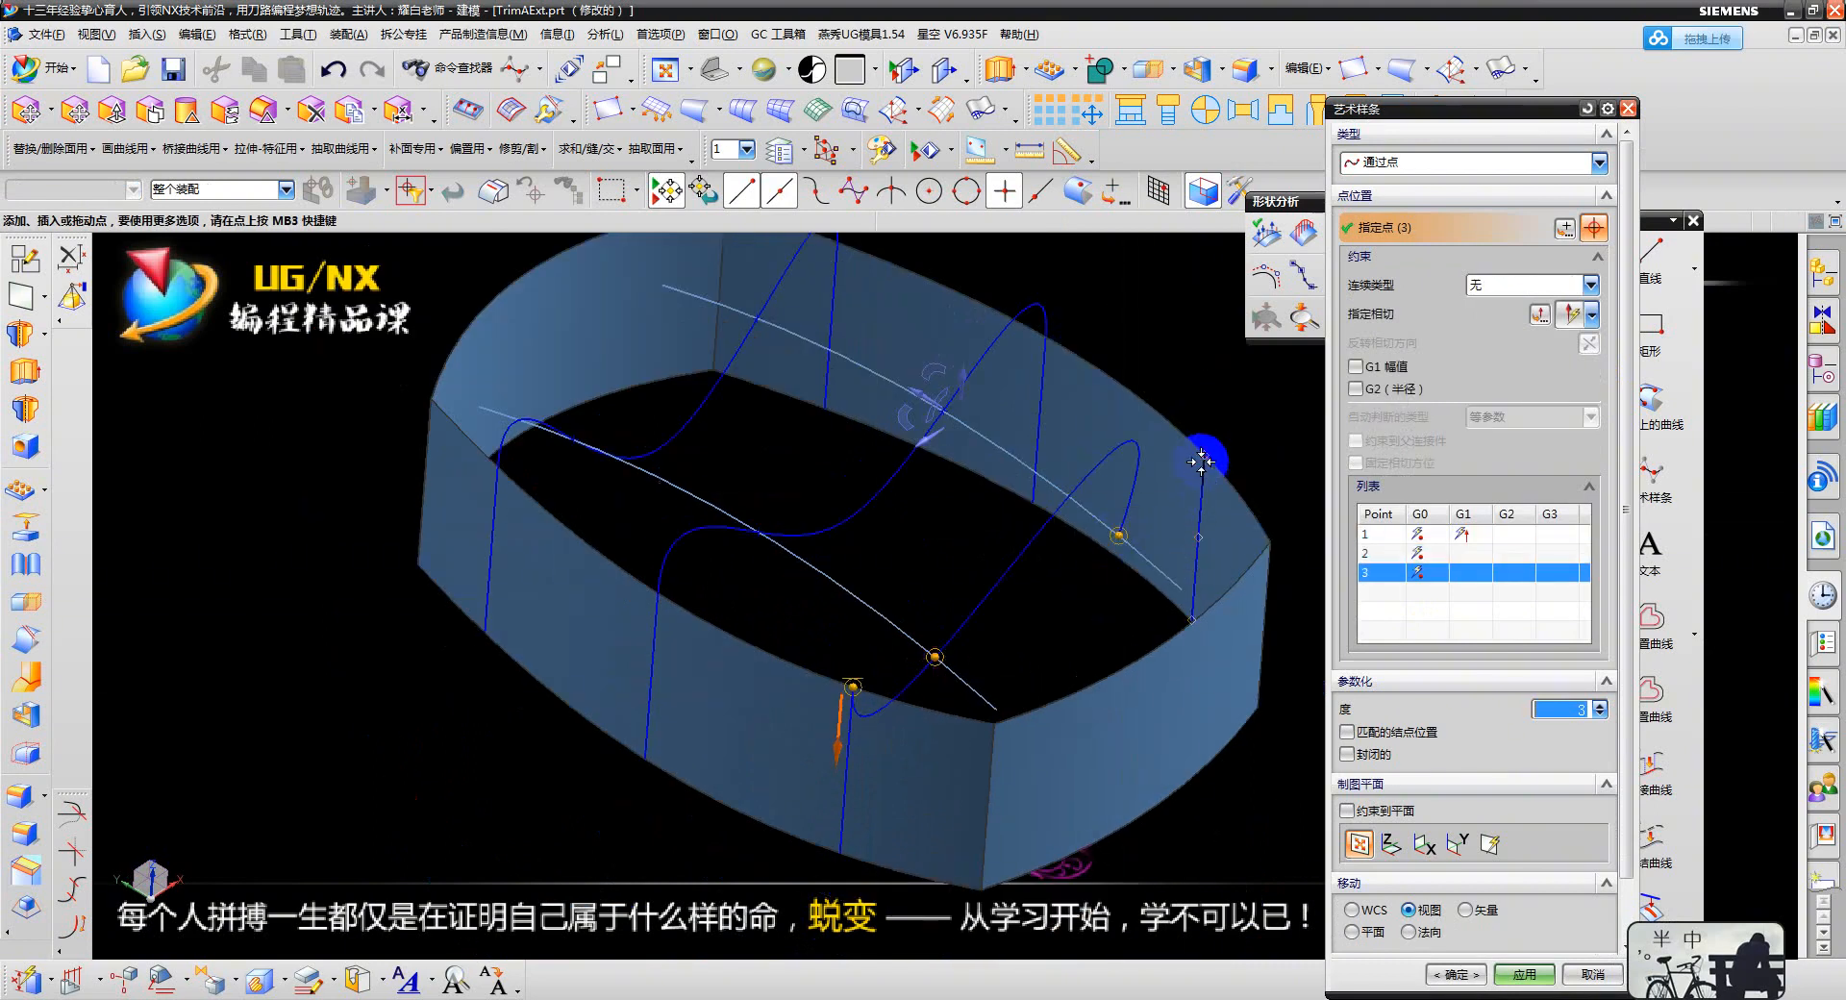
click(1204, 454)
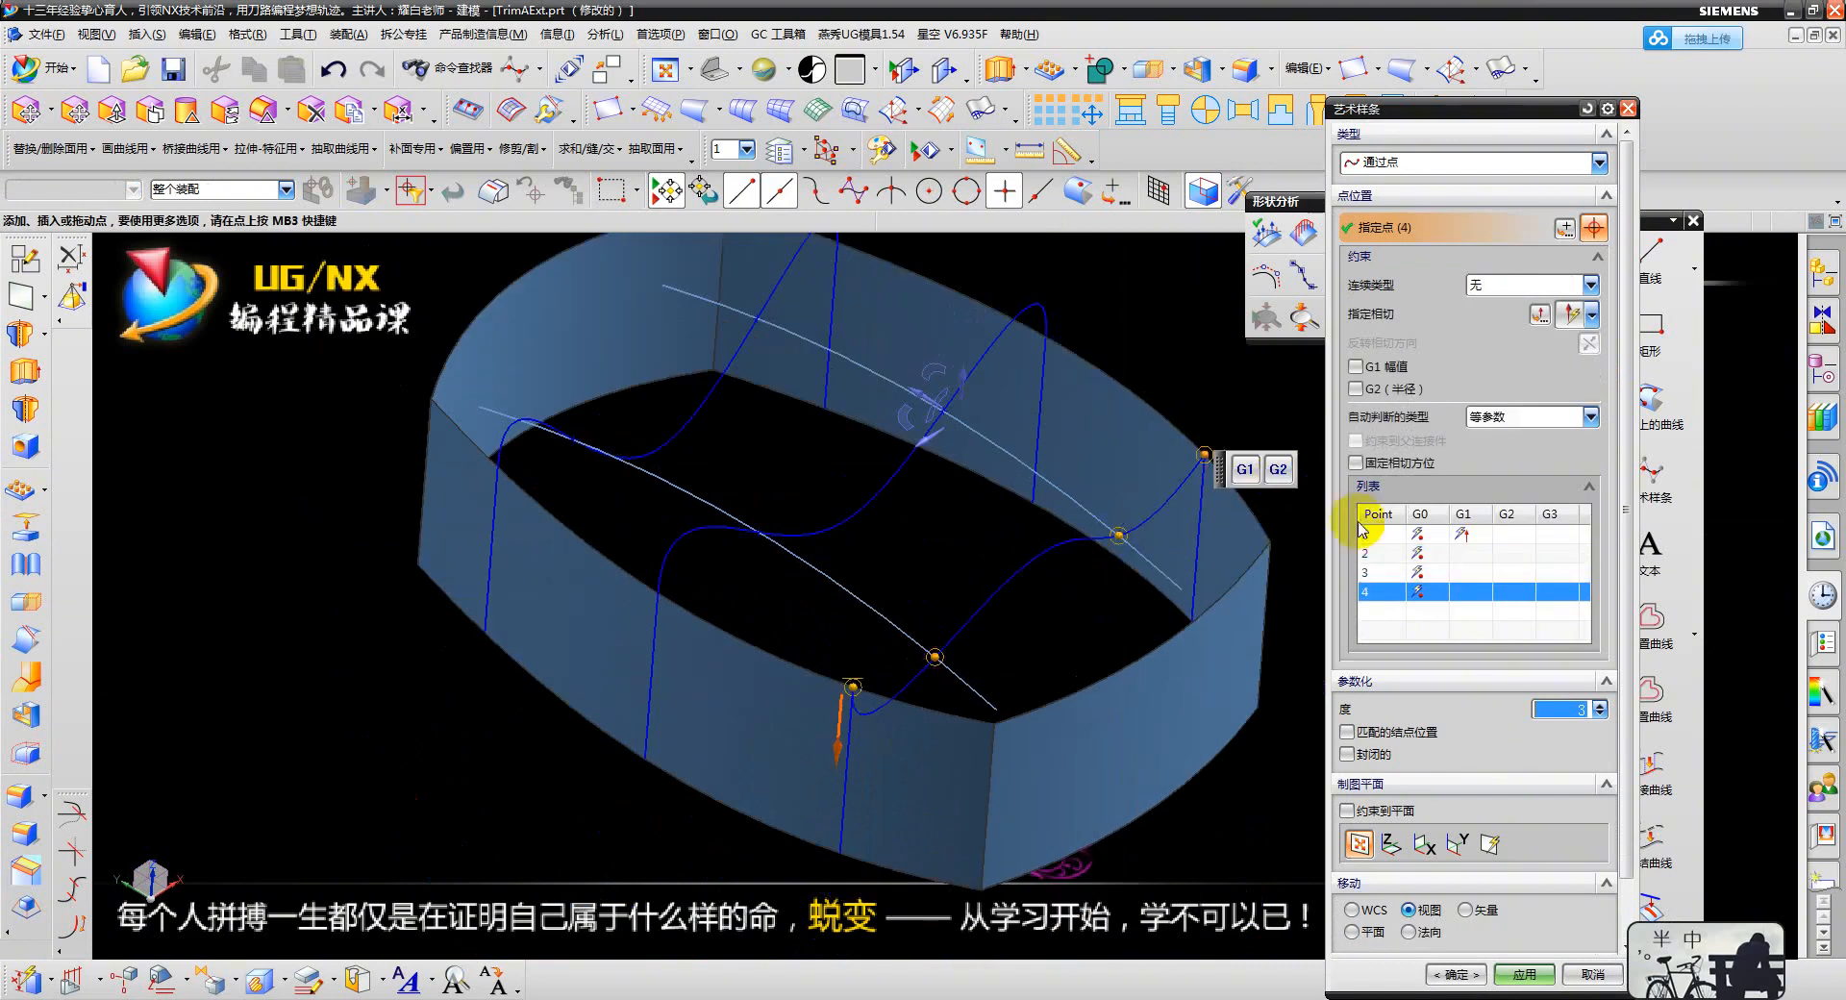
- Apply G1 continuity to the third spline's point 4, reverse the tangent directions at points 1 and 4, and create the degree 3 spline
click(1243, 470)
click(1421, 535)
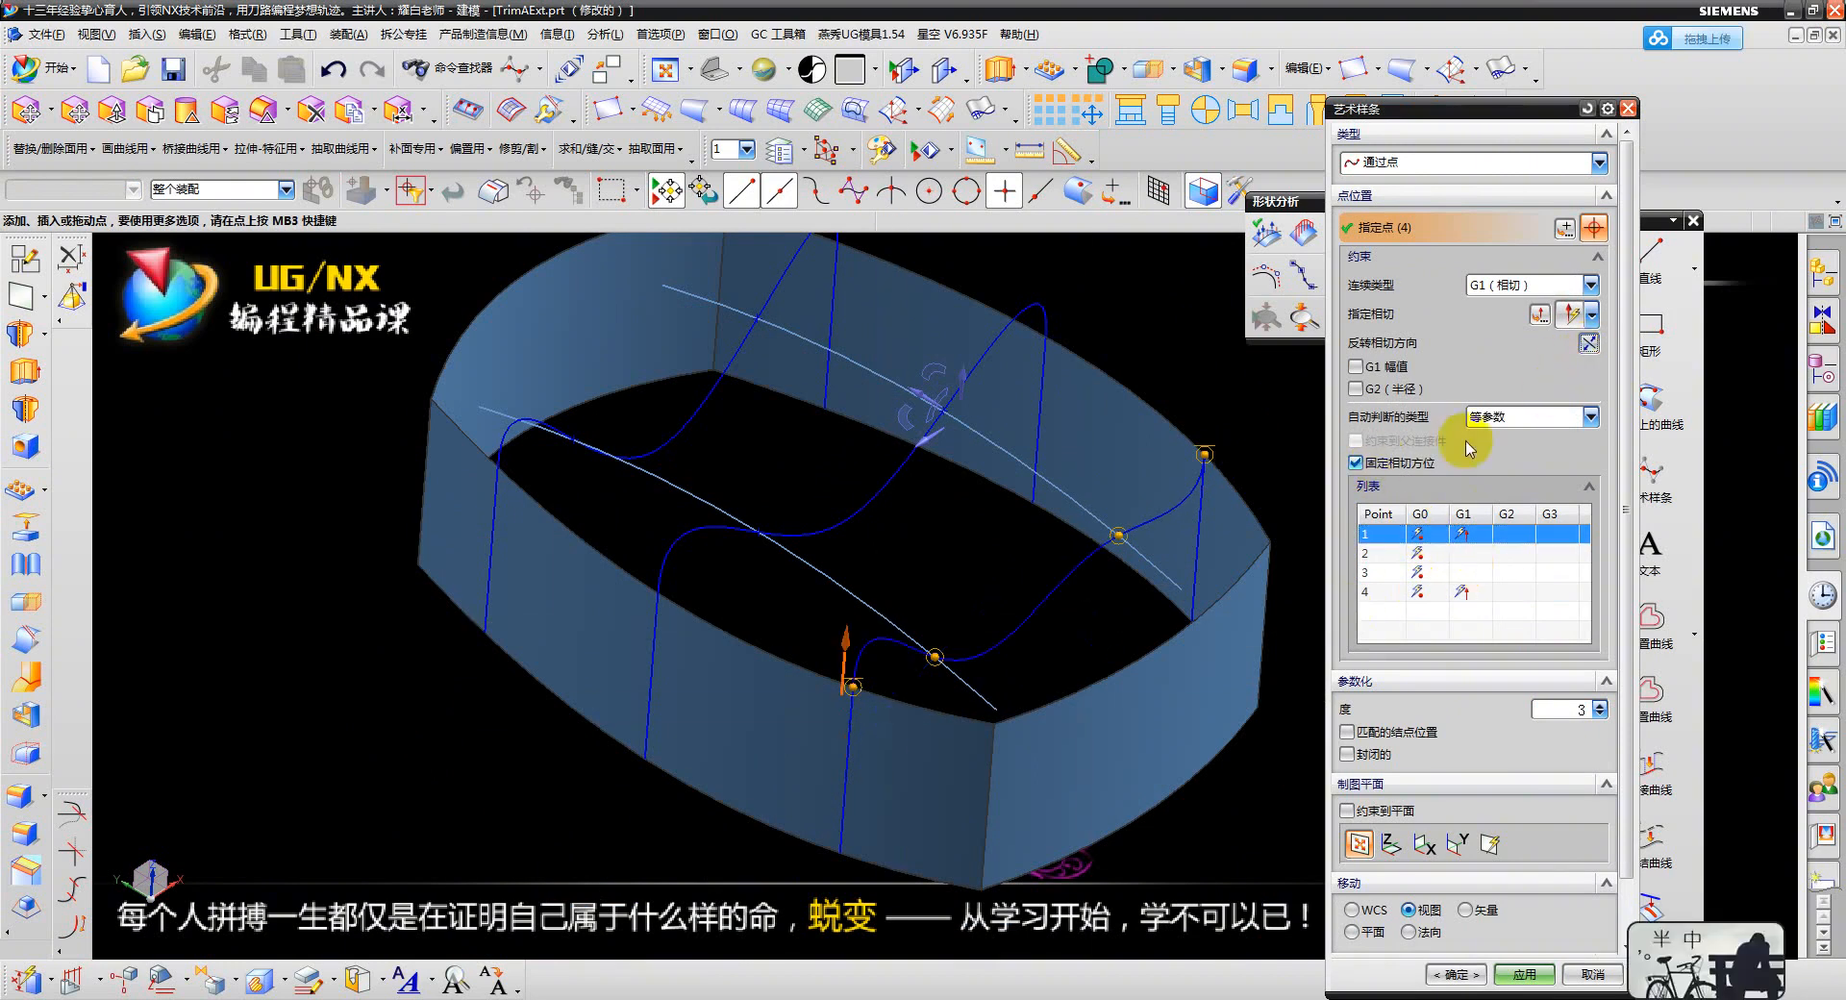
click(1434, 594)
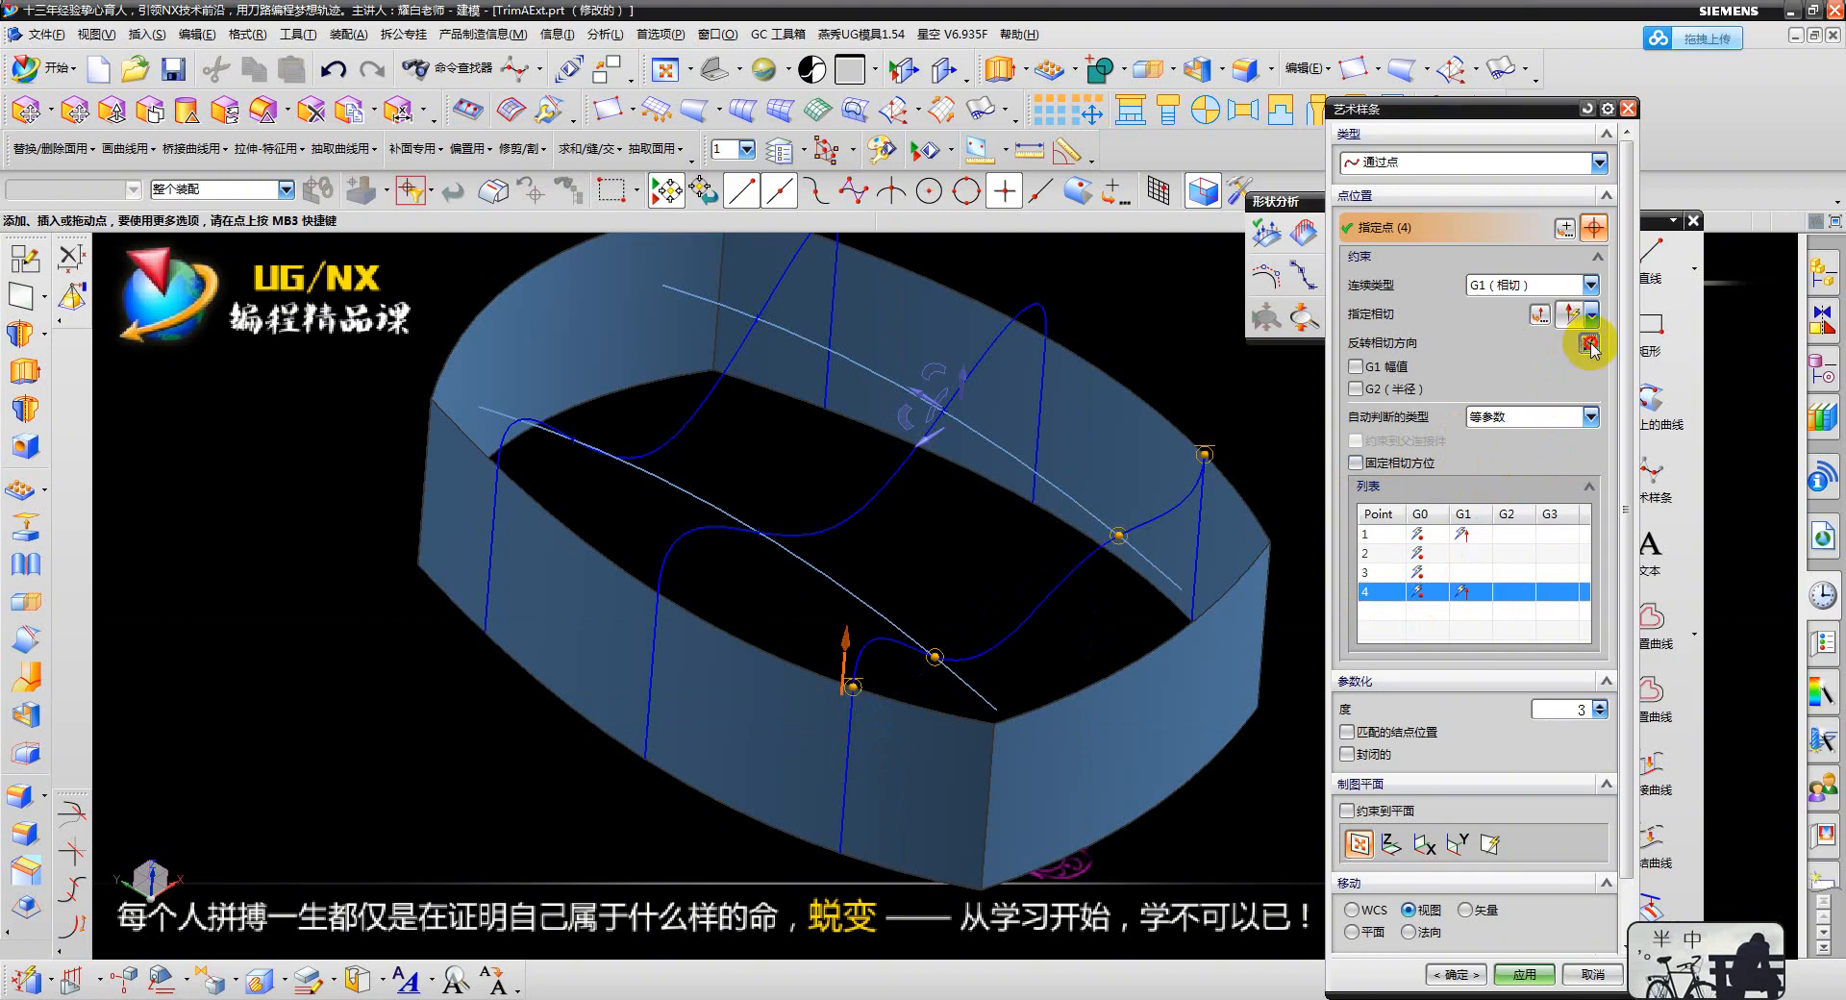
click(1447, 976)
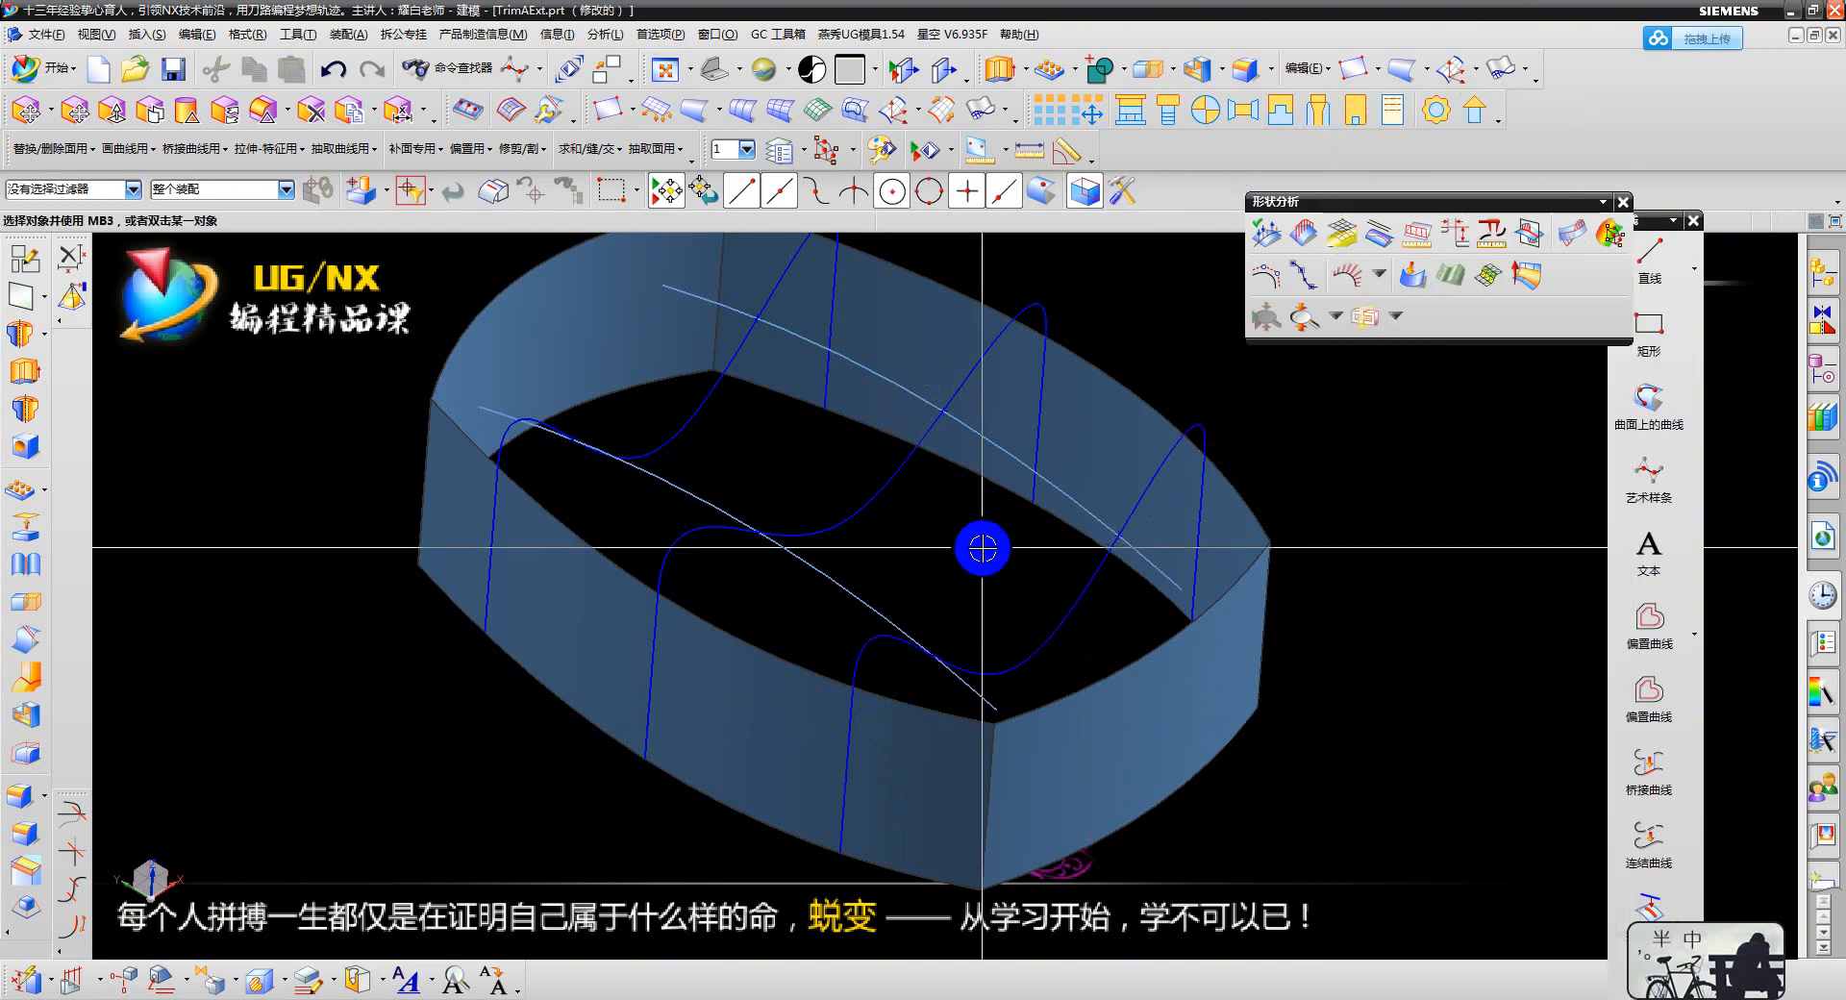
middle_drag(980, 547, 1050, 685)
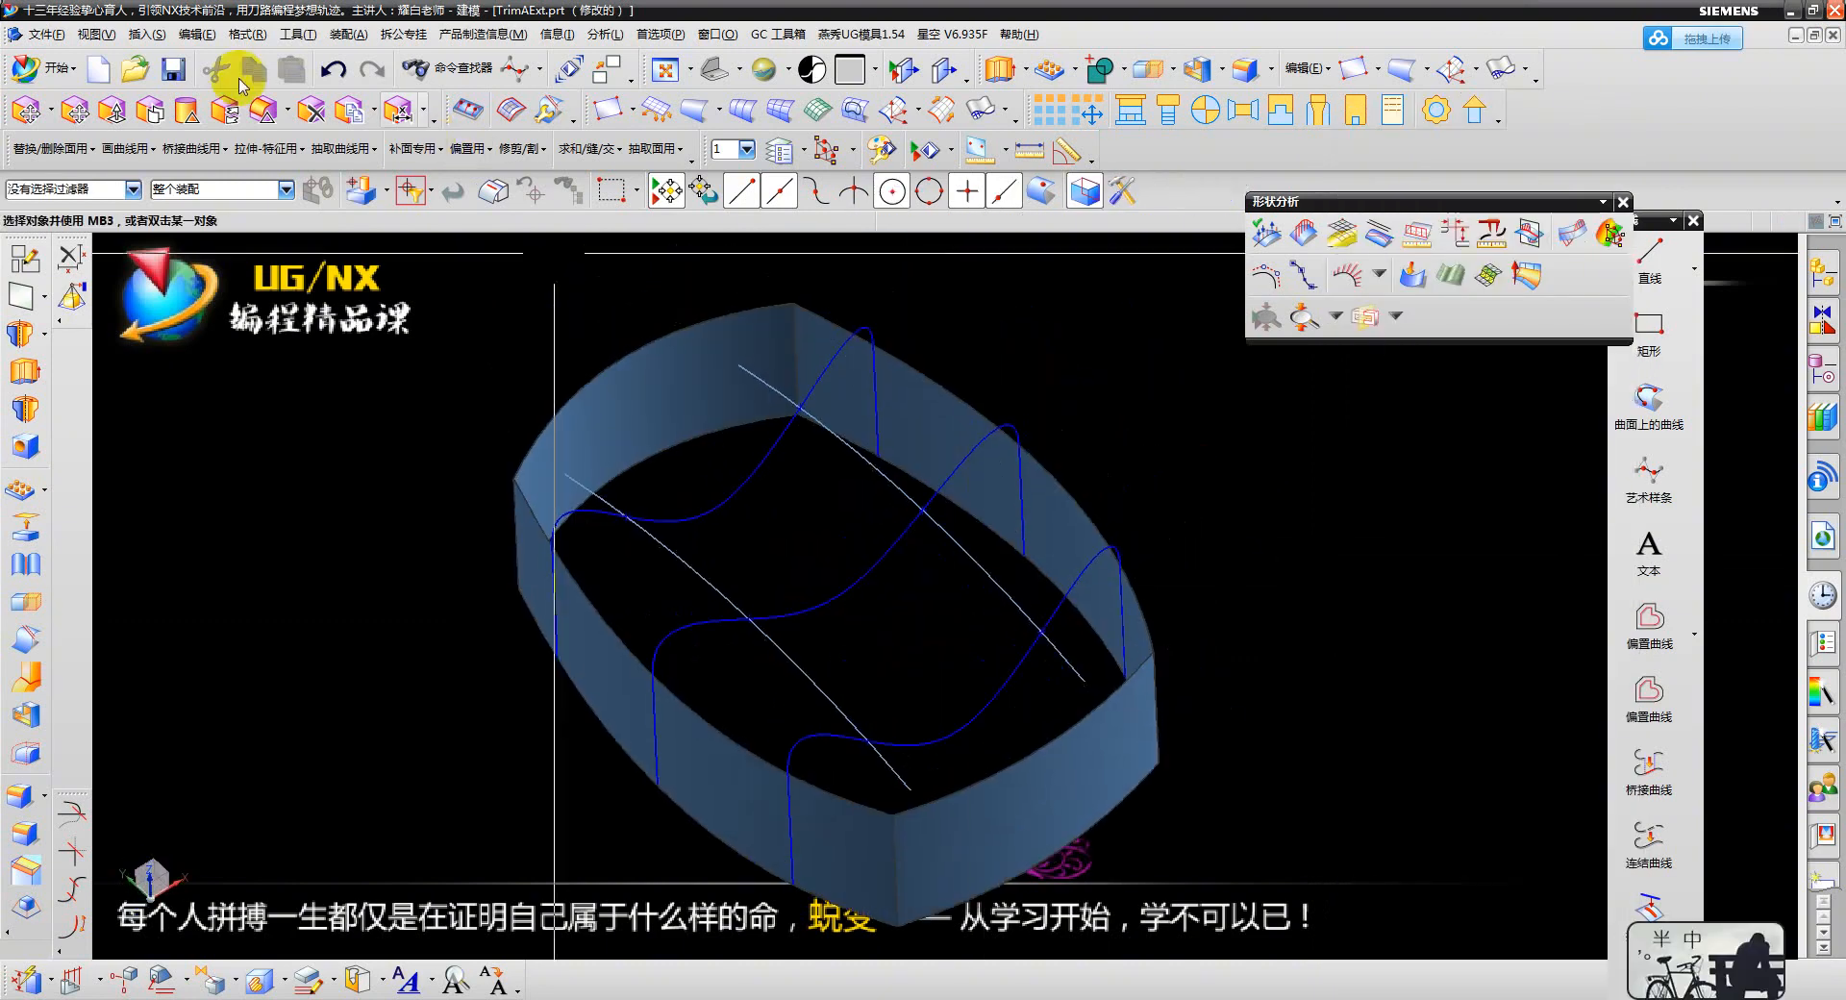
click(153, 42)
mouse_move(247, 688)
click(379, 688)
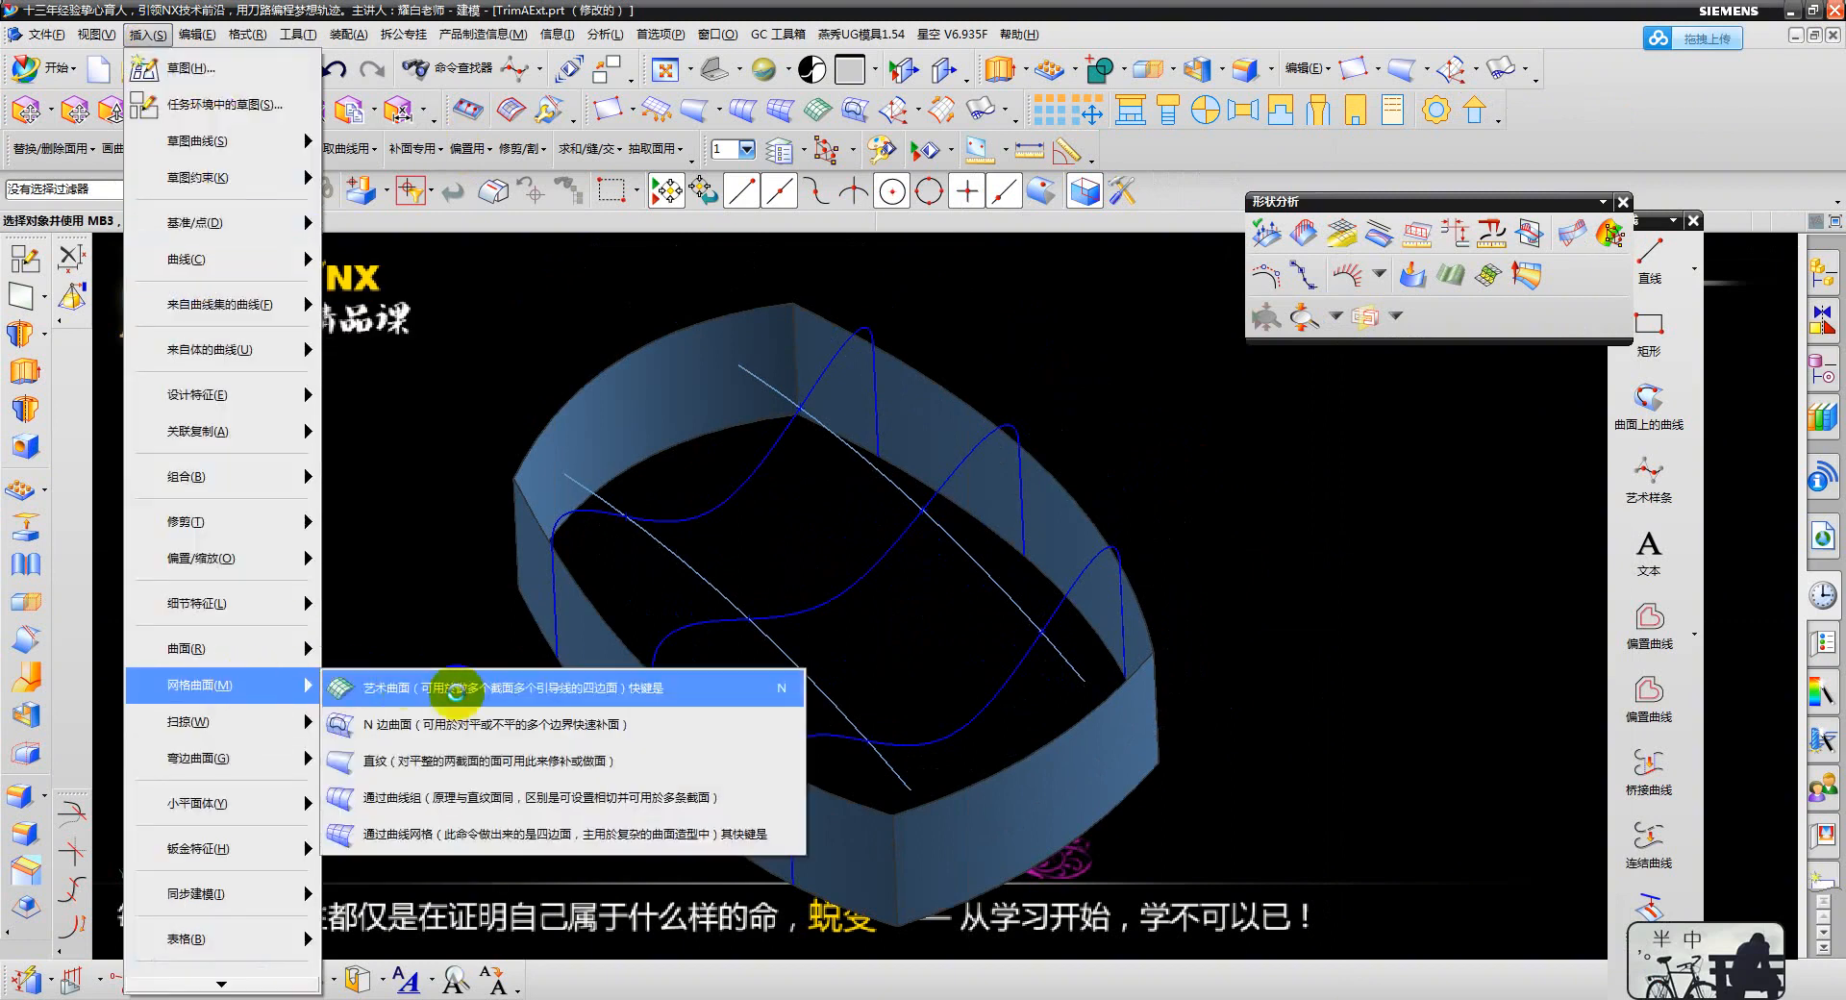
click(795, 750)
middle_click(730, 690)
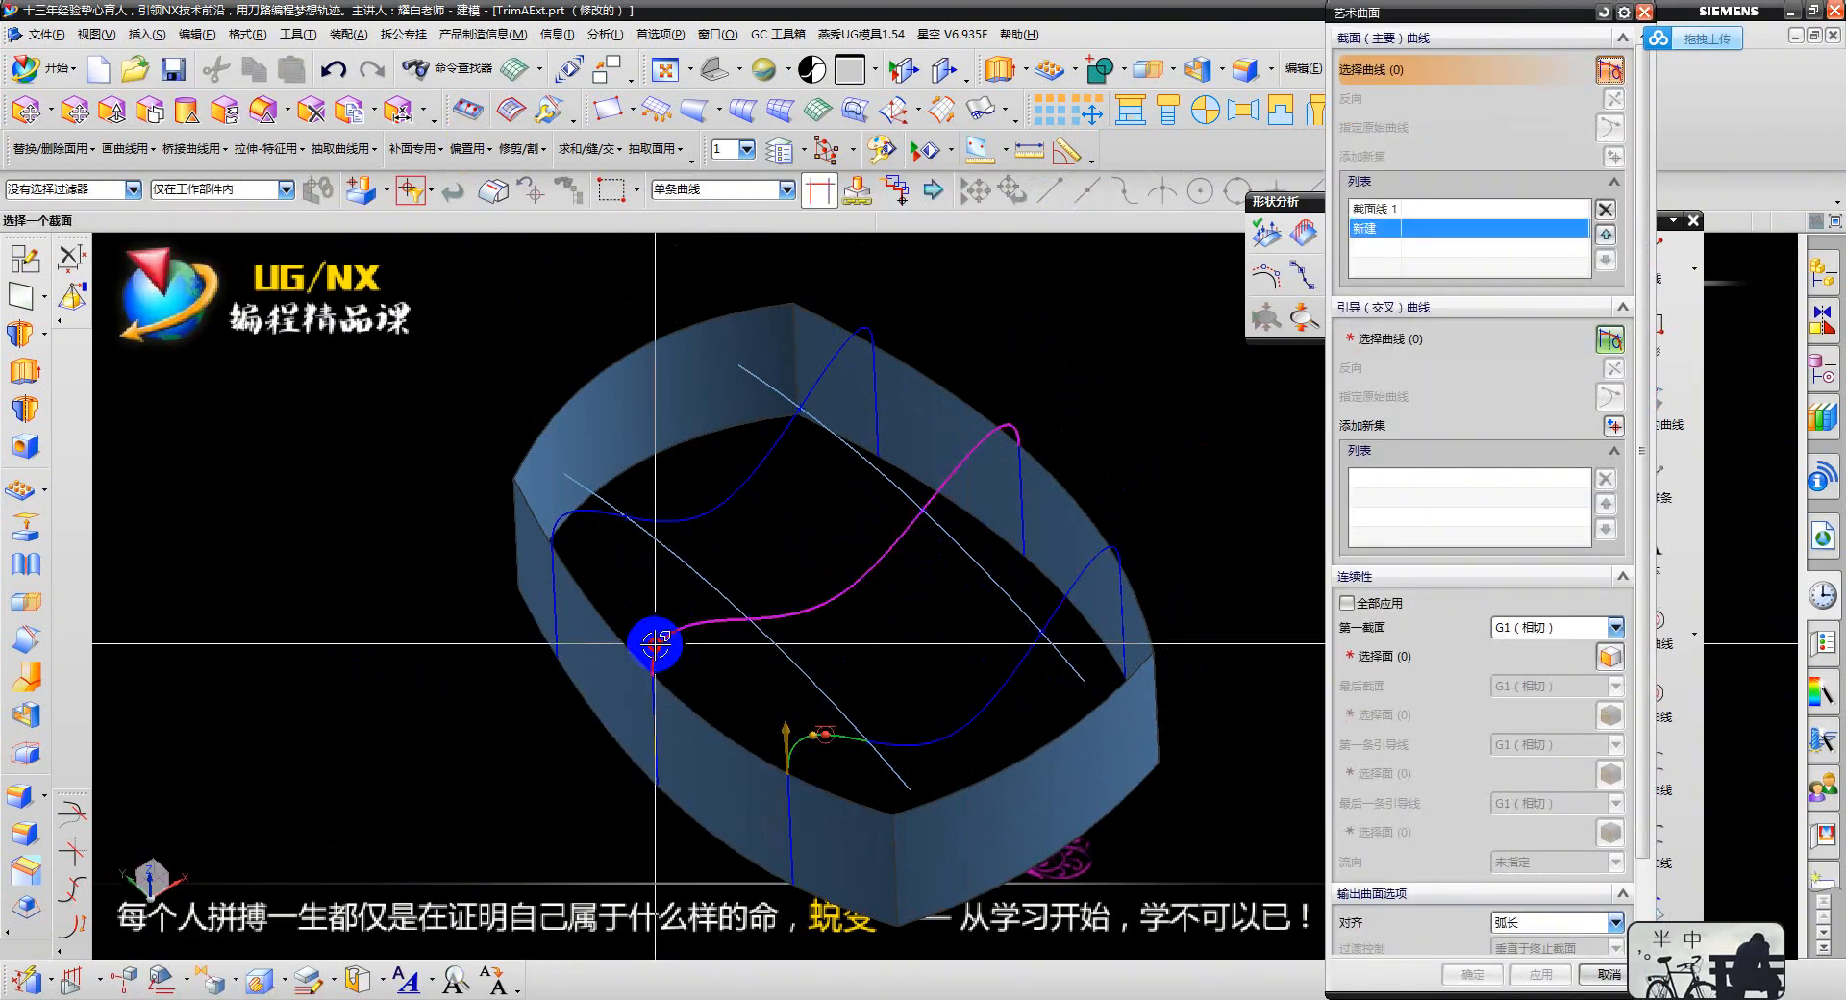
click(652, 643)
middle_click(612, 575)
click(657, 481)
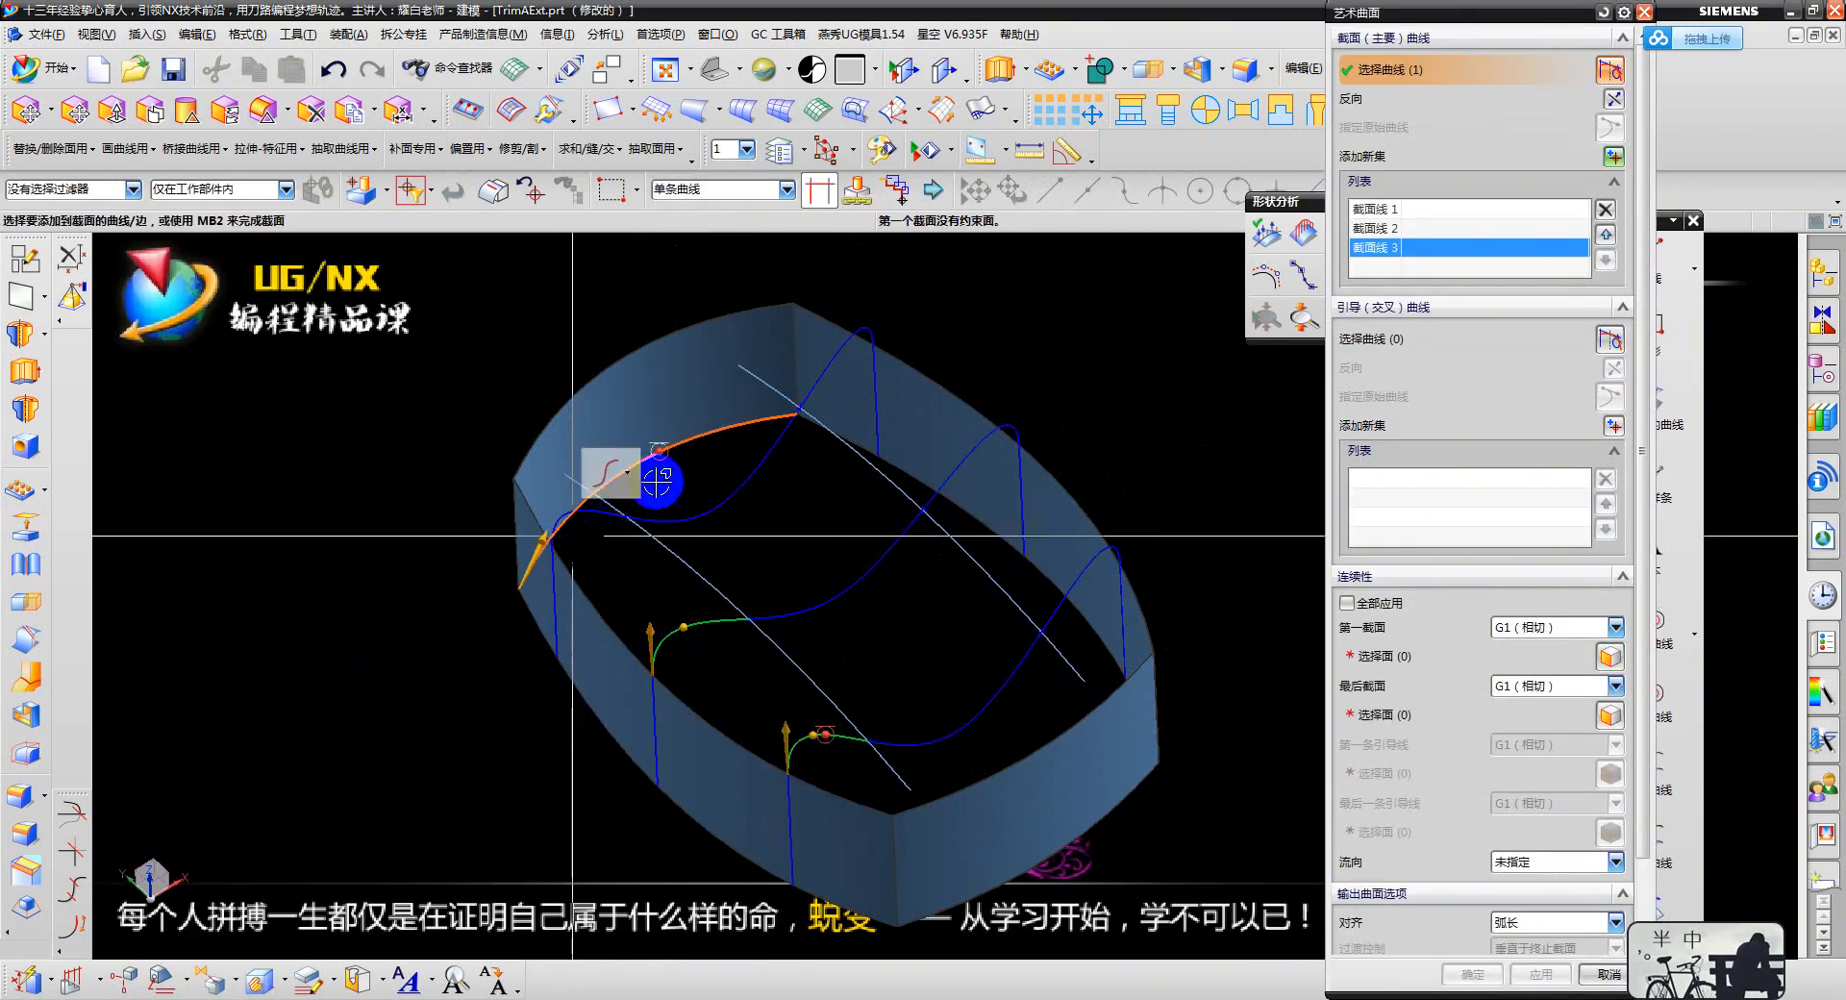
click(570, 518)
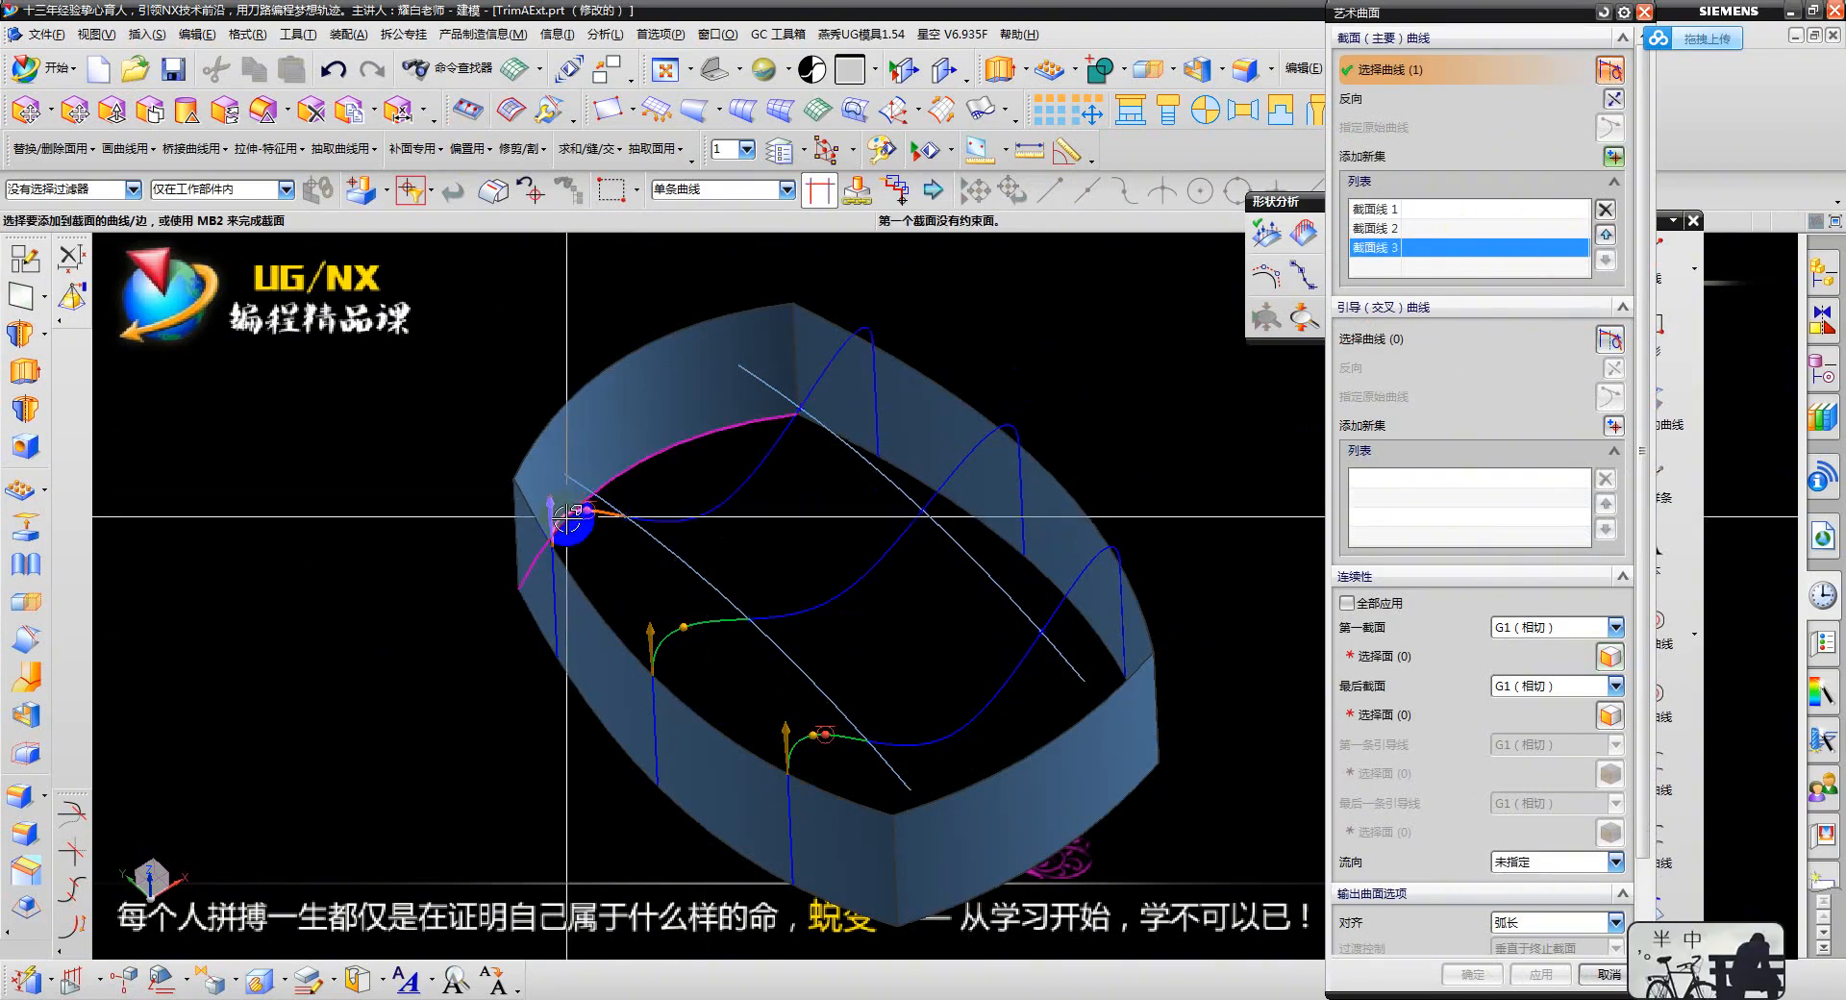
middle_click(597, 507)
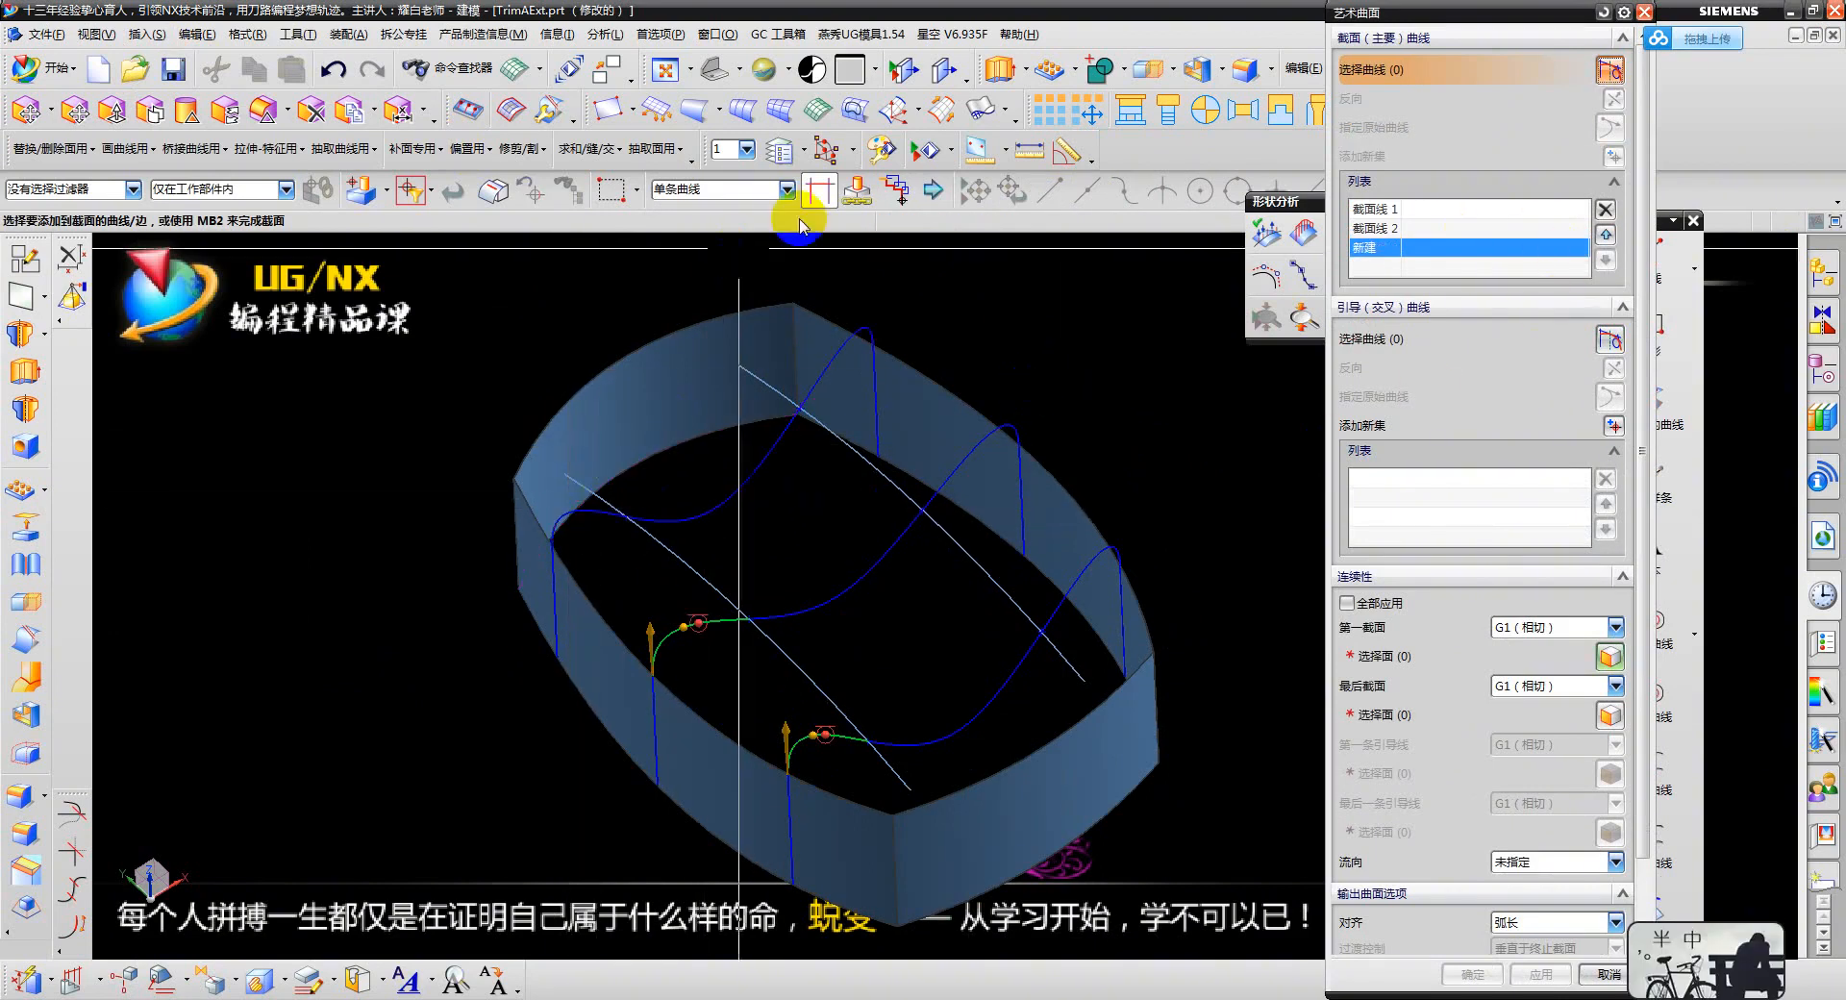
click(581, 513)
click(1454, 349)
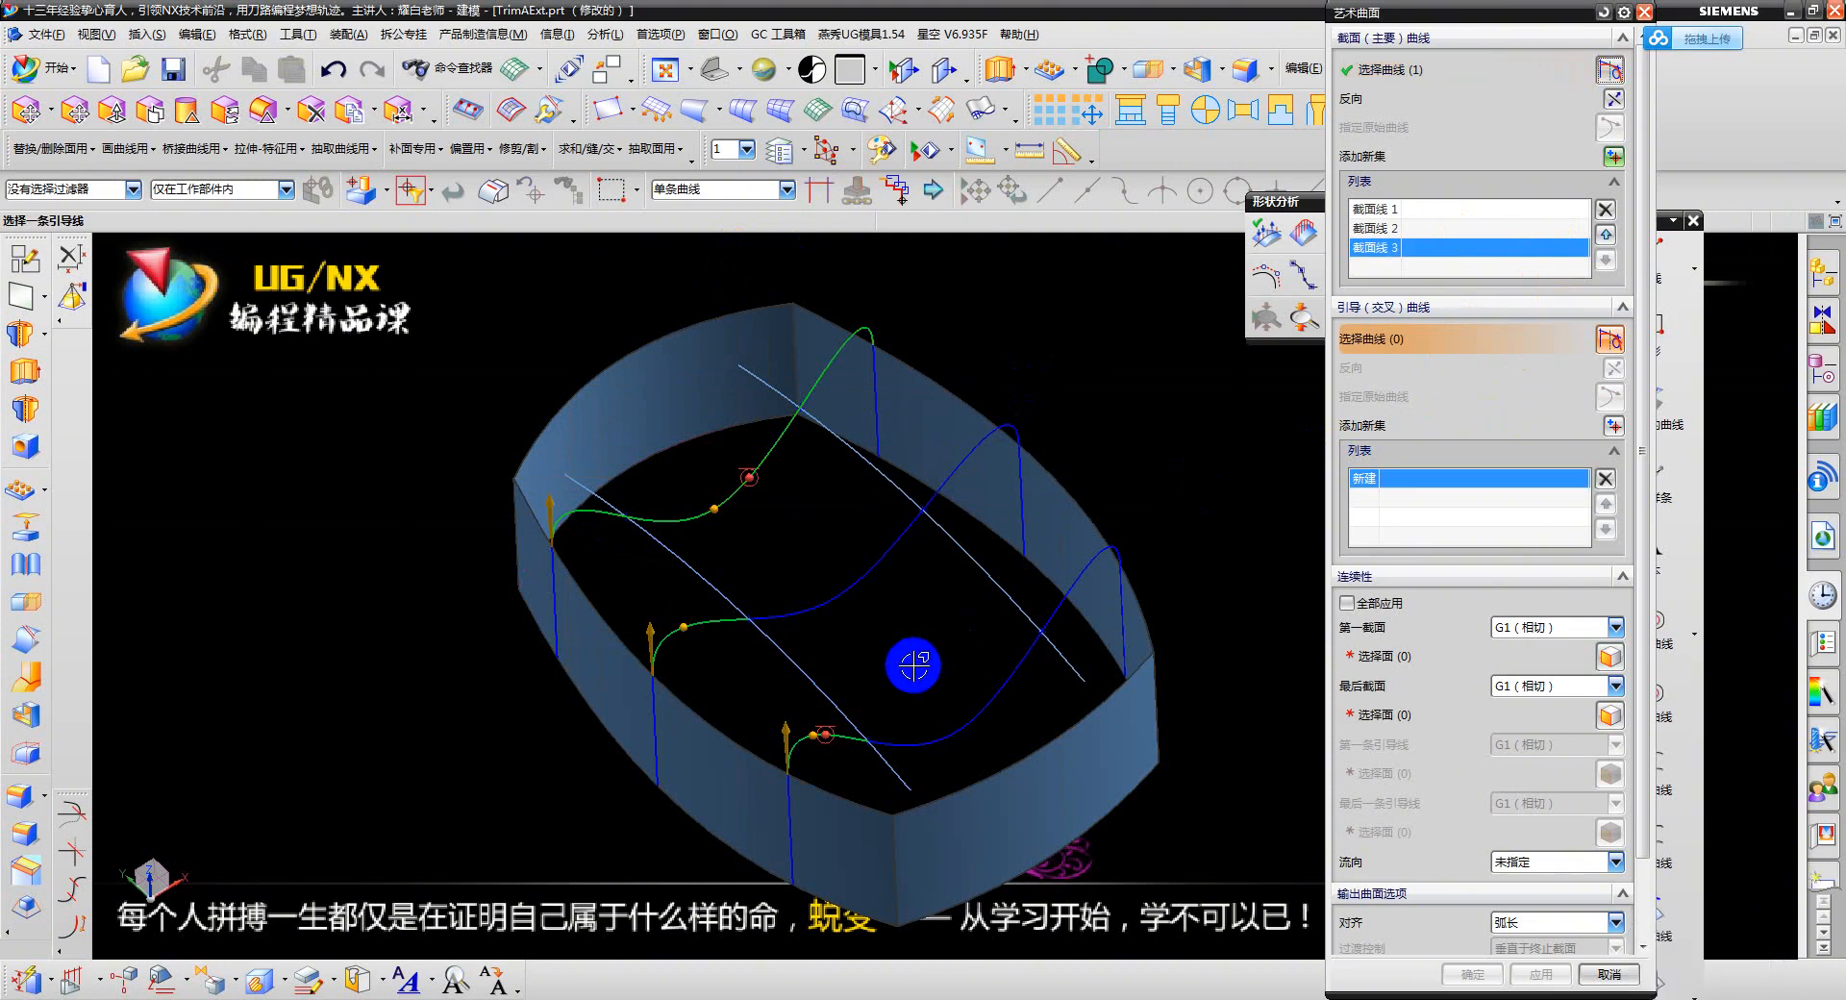
click(1376, 230)
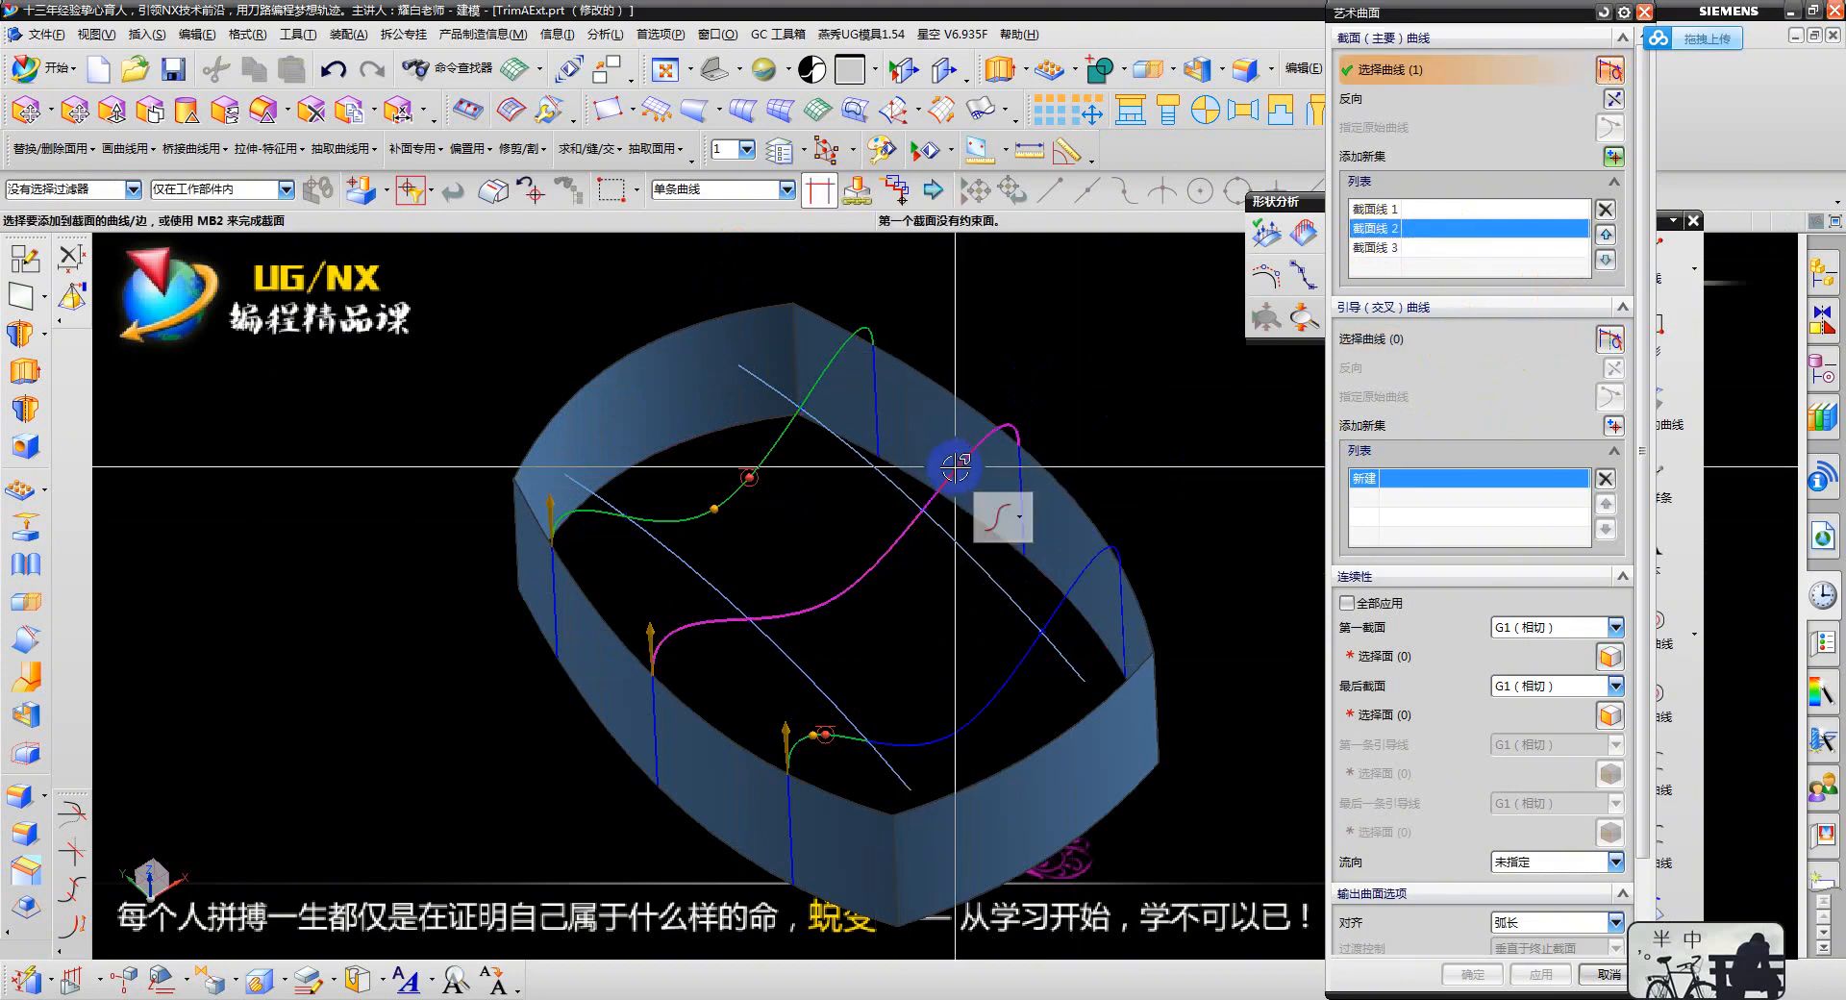
scroll(964, 470, down, 2)
key(Escape)
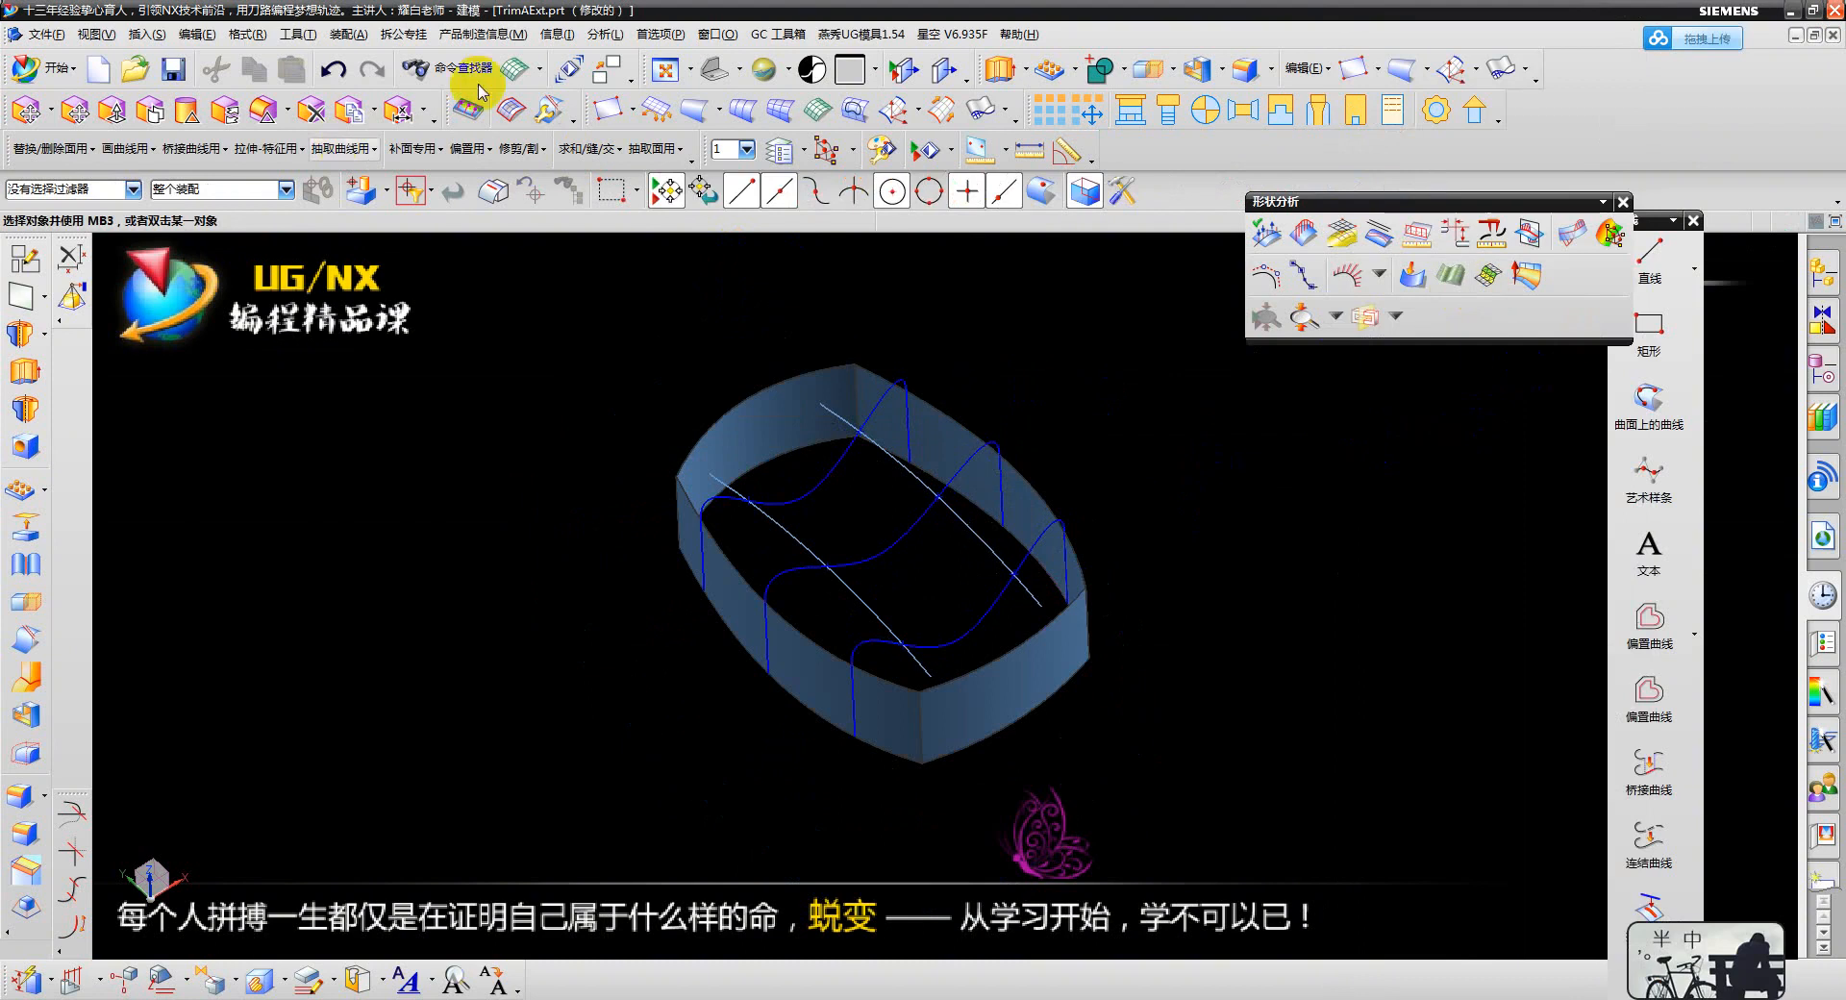
- Start a studio surface and pick the three bridging splines in order as separate section curves
click(512, 69)
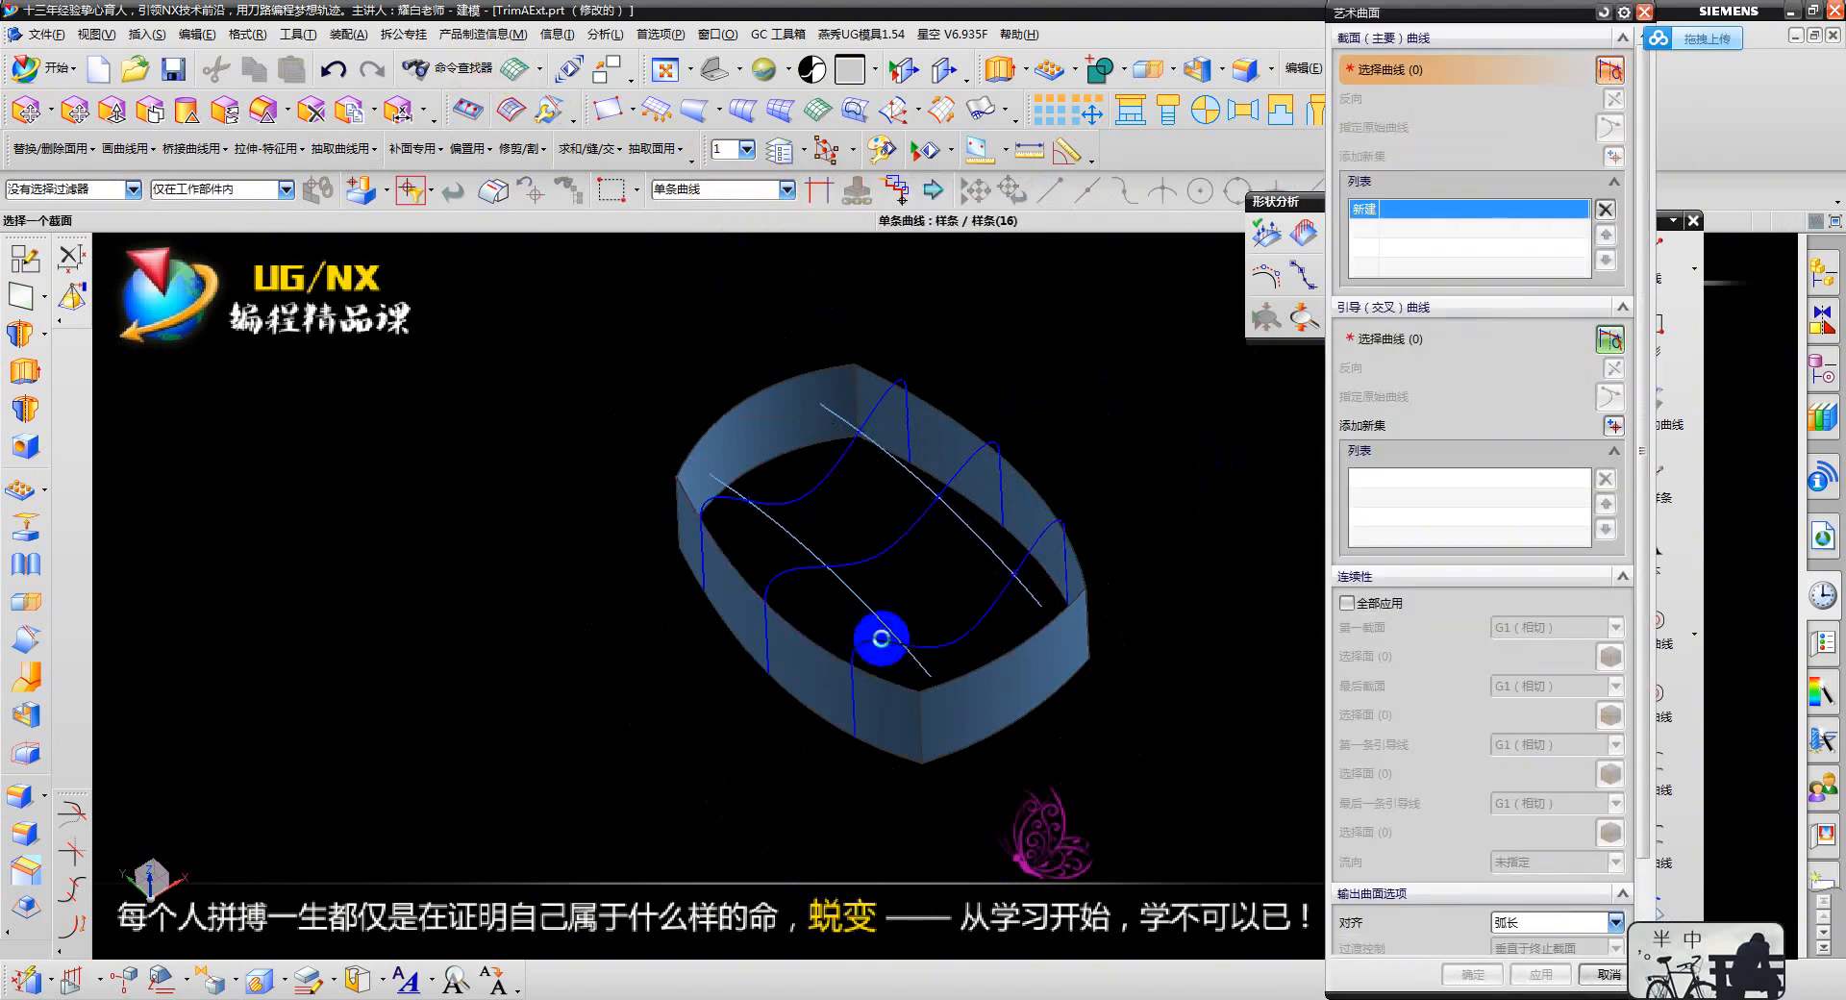
click(880, 637)
click(798, 581)
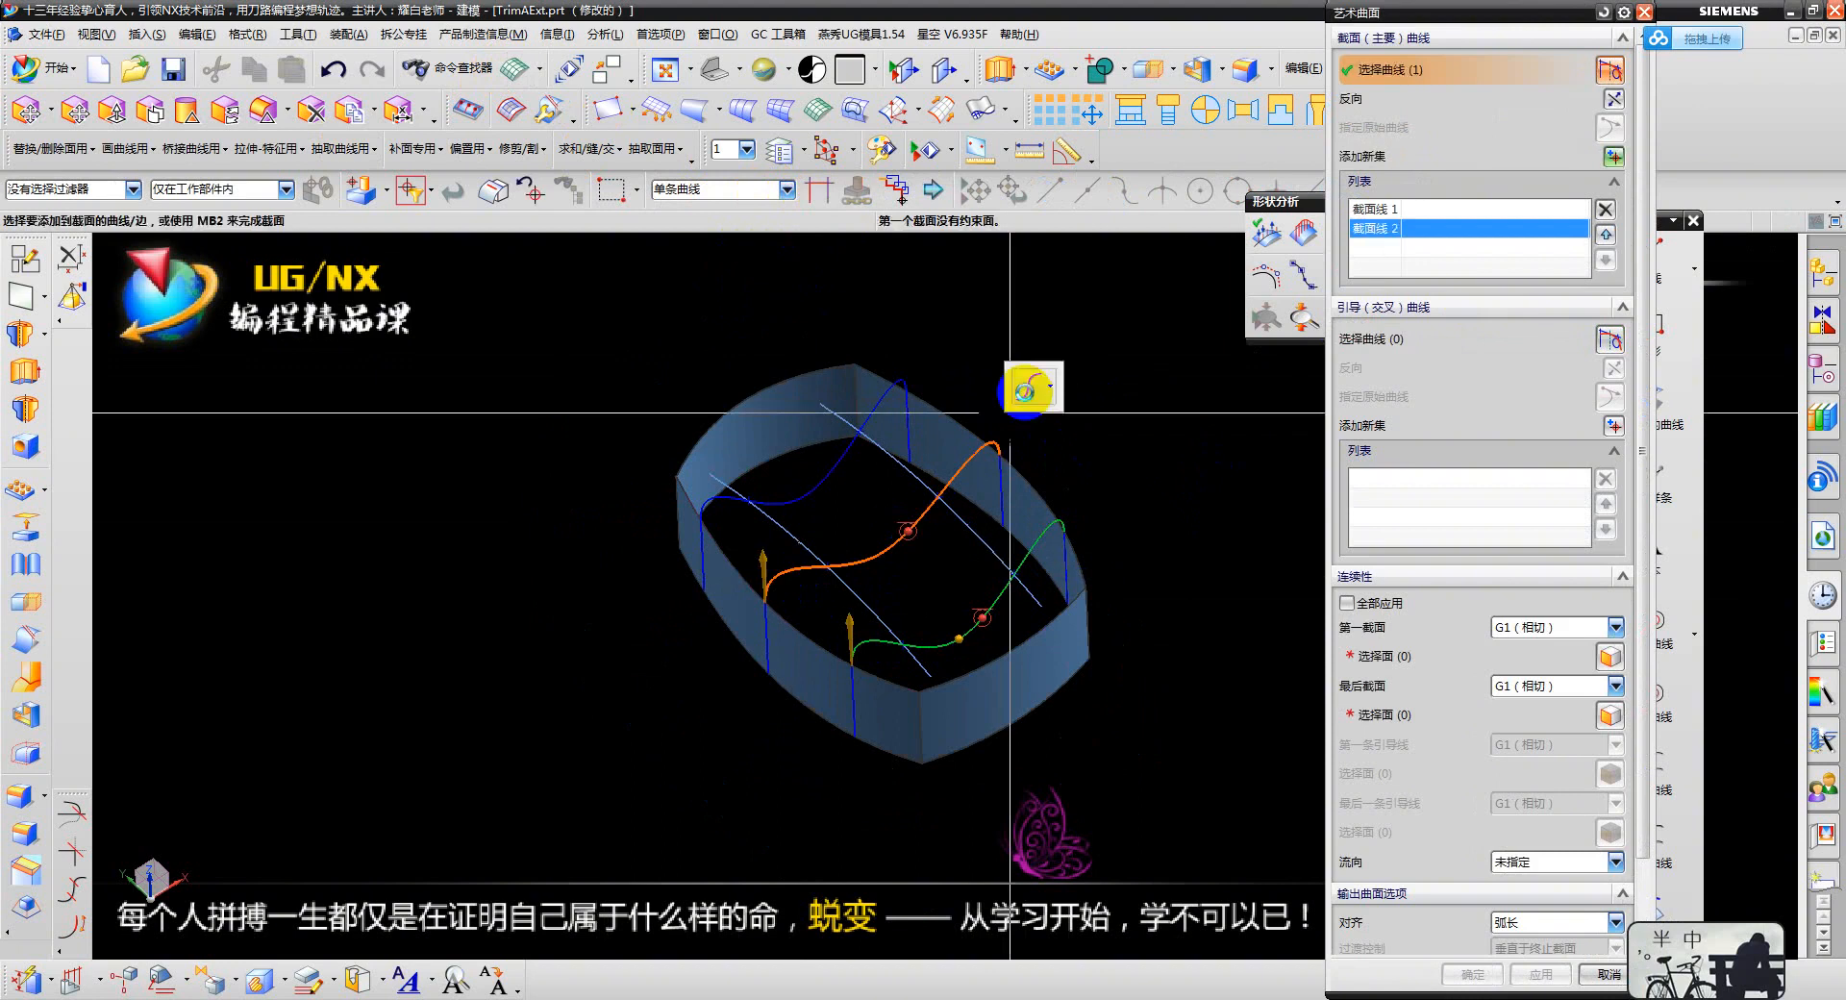
middle_click(1030, 393)
click(740, 506)
- Pick the near wall's upper edge, the two inner guide curves and the far wall's upper edge as four separate guides
click(1418, 352)
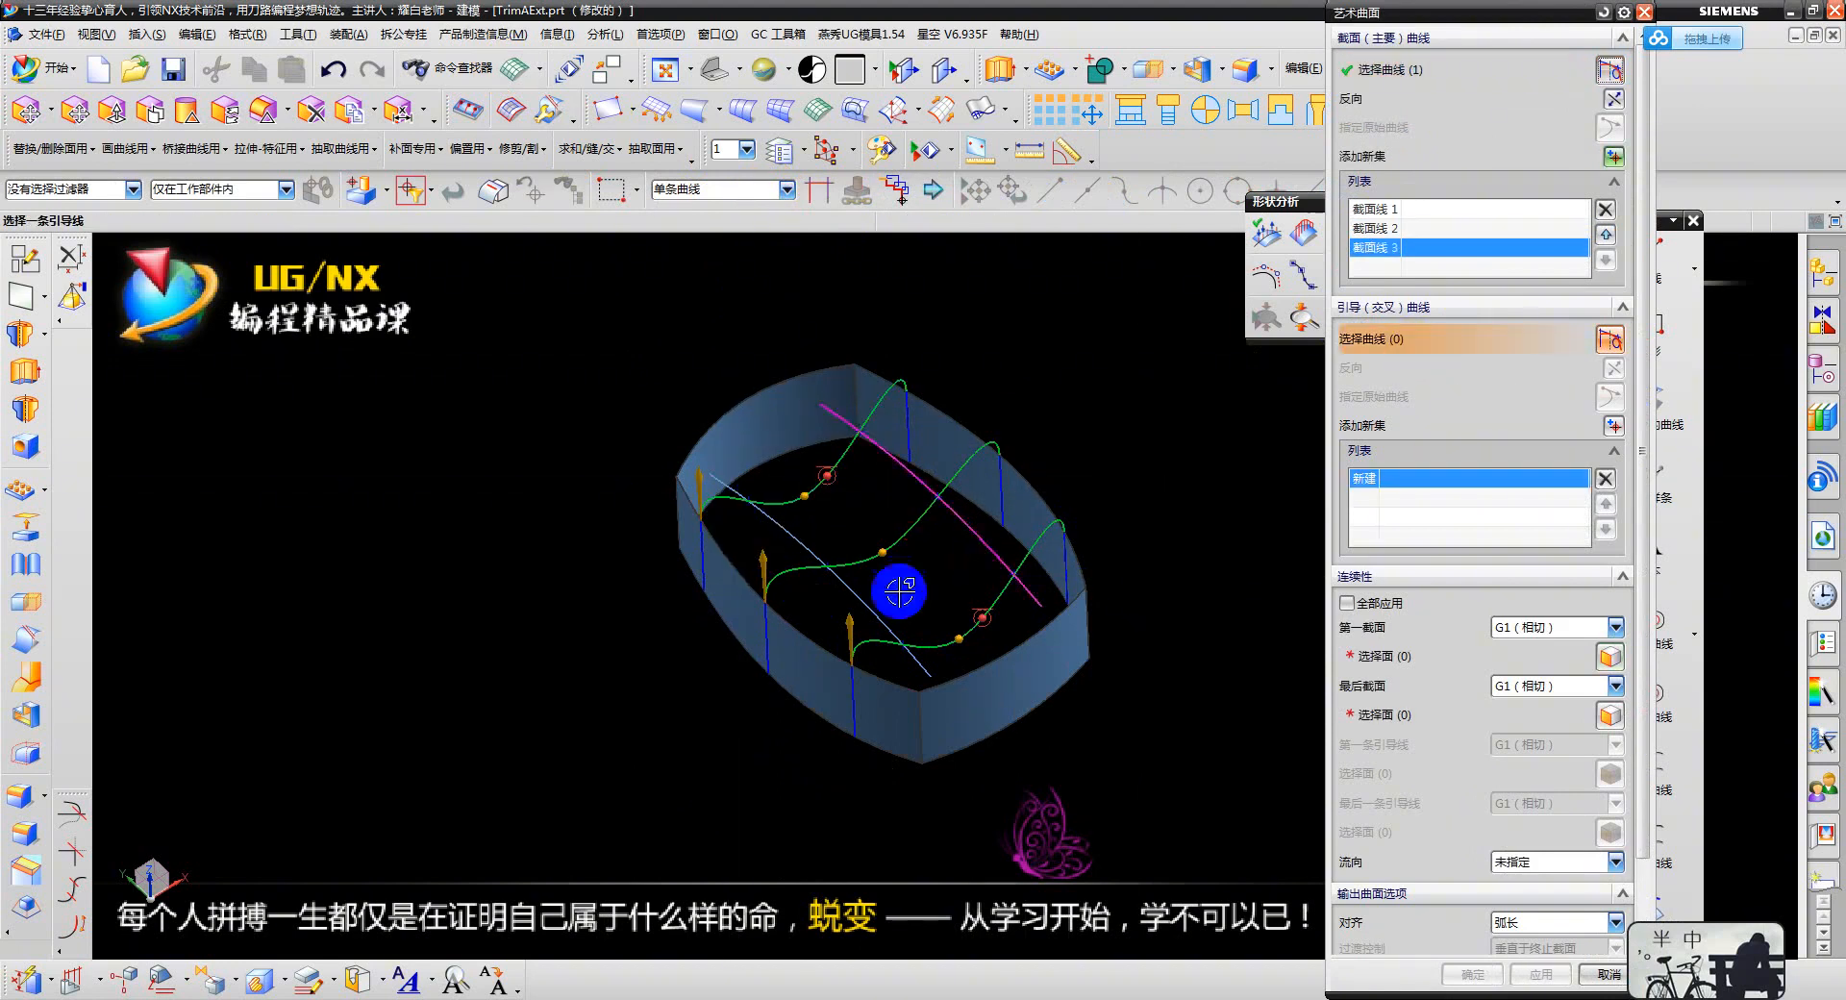
click(813, 645)
middle_click(1063, 449)
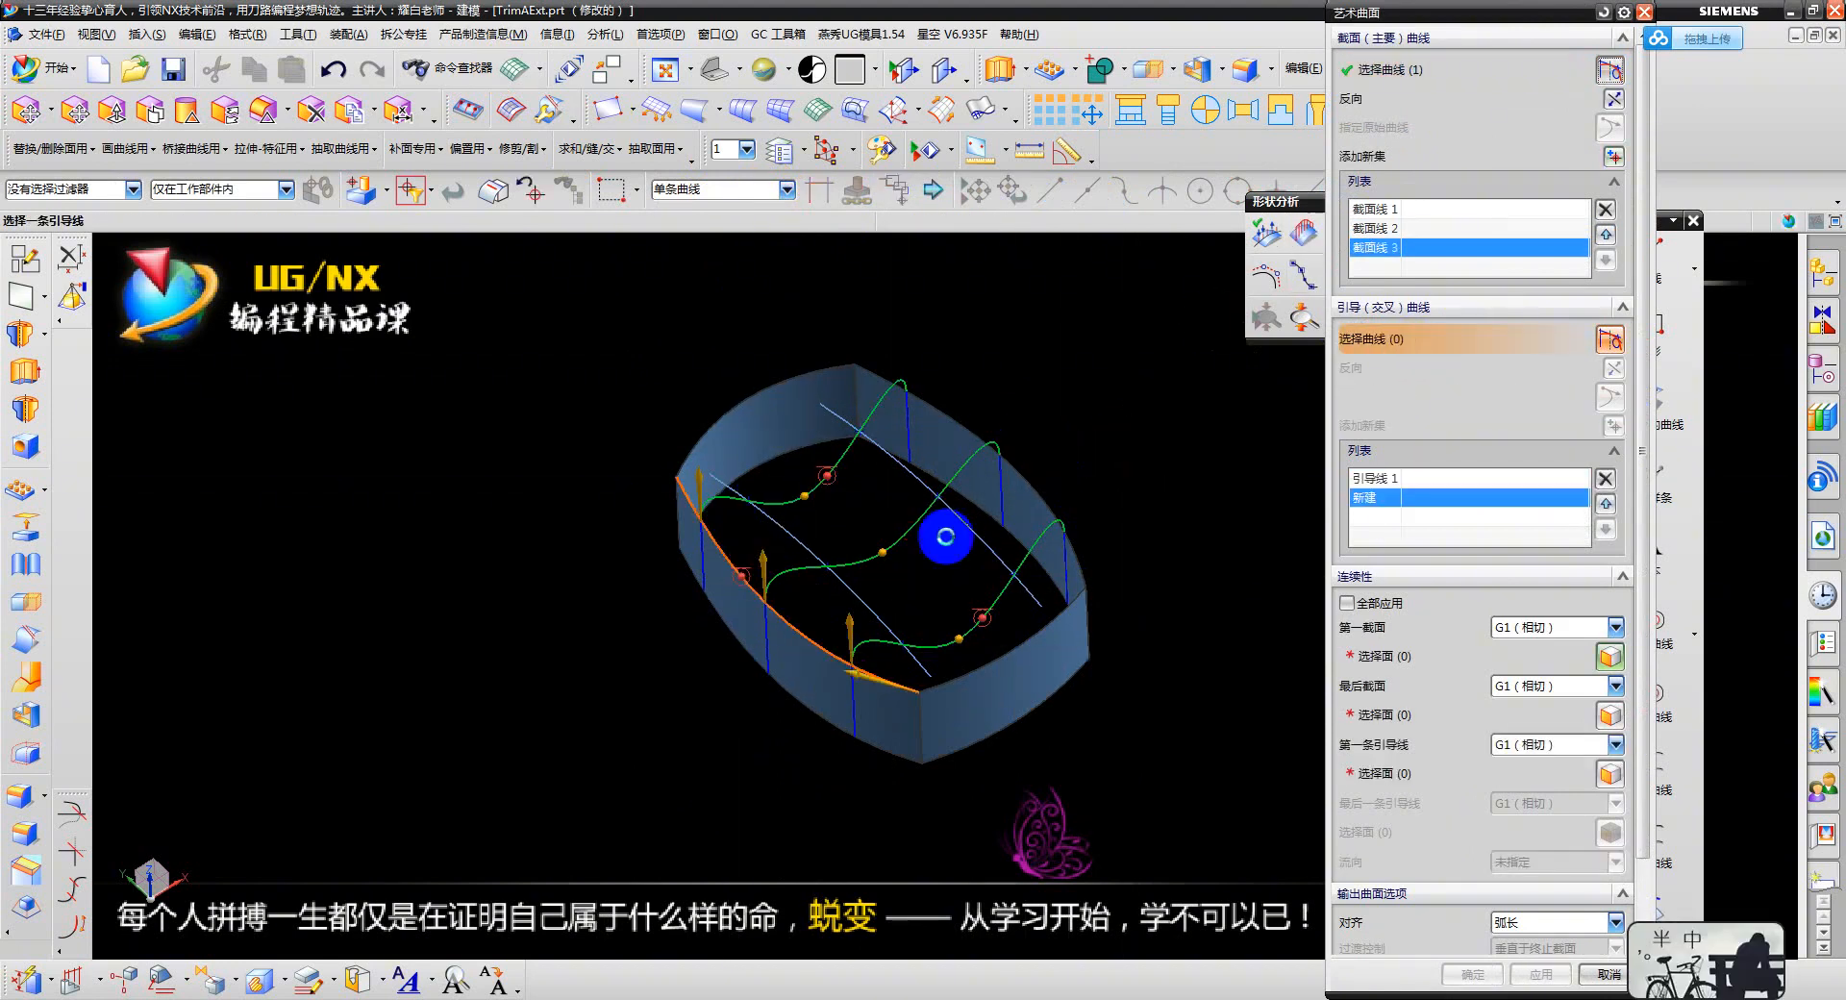
click(856, 595)
middle_click(1080, 412)
click(972, 536)
middle_click(1071, 490)
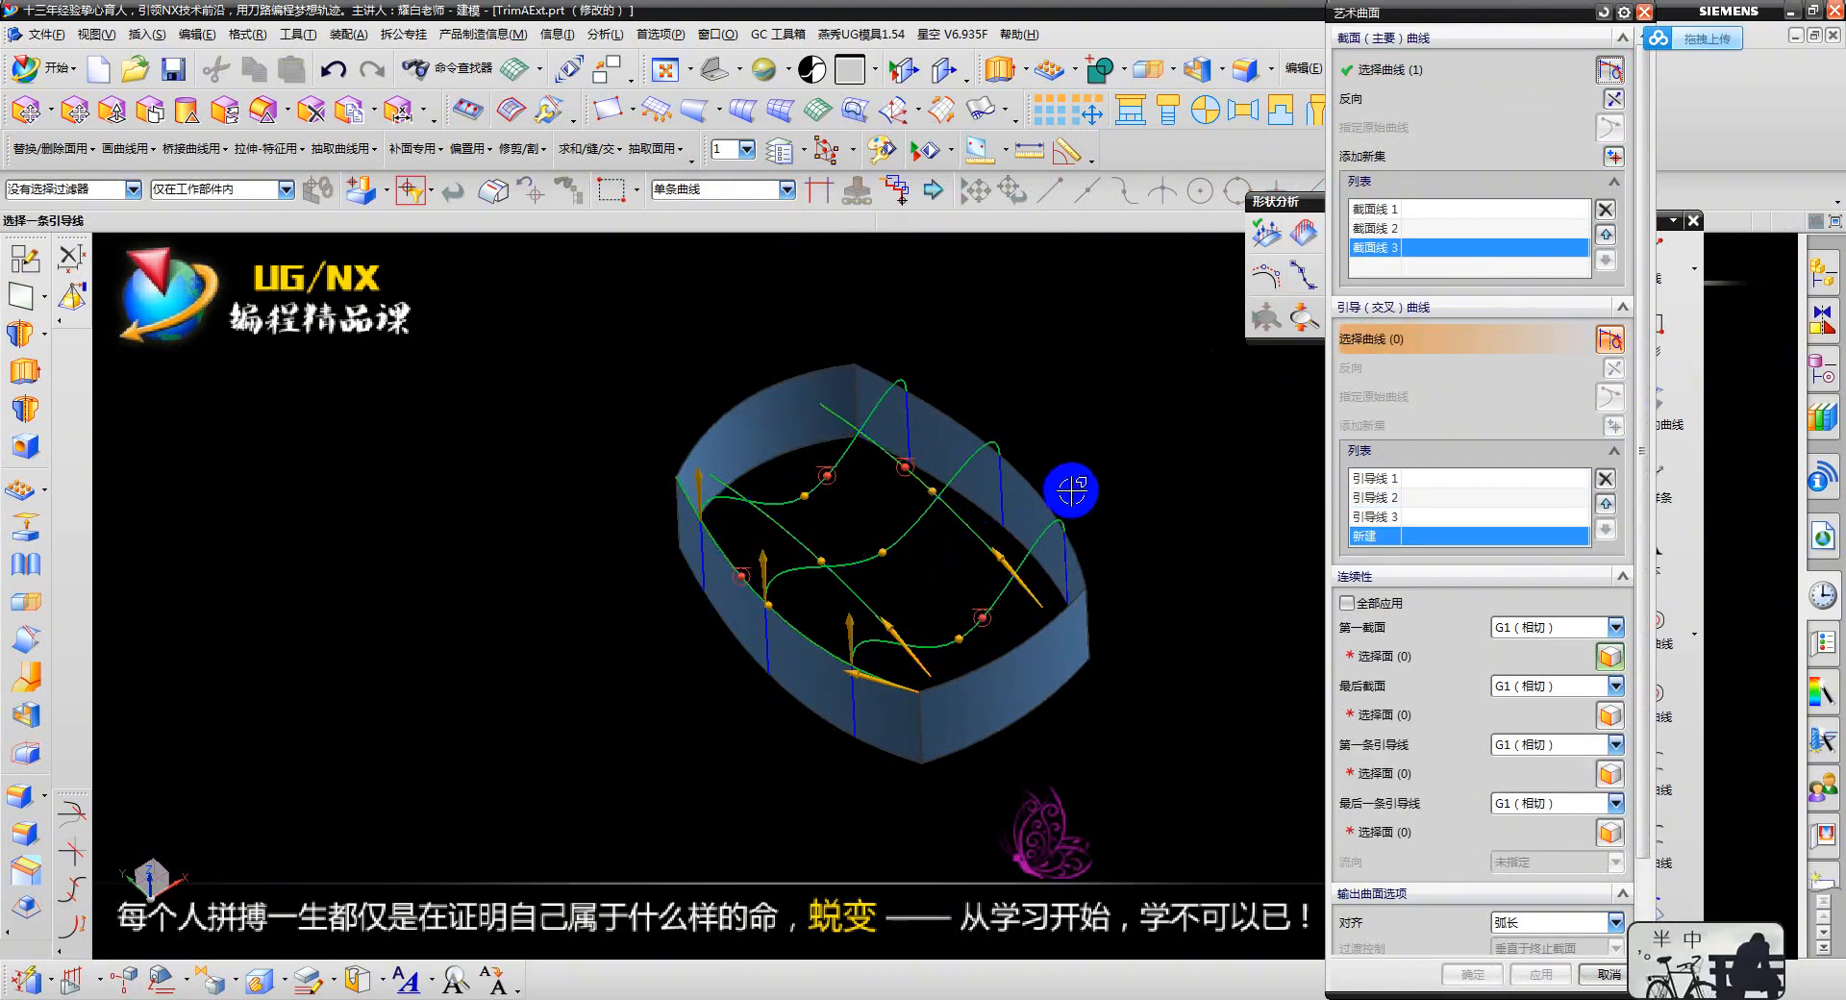
click(1042, 489)
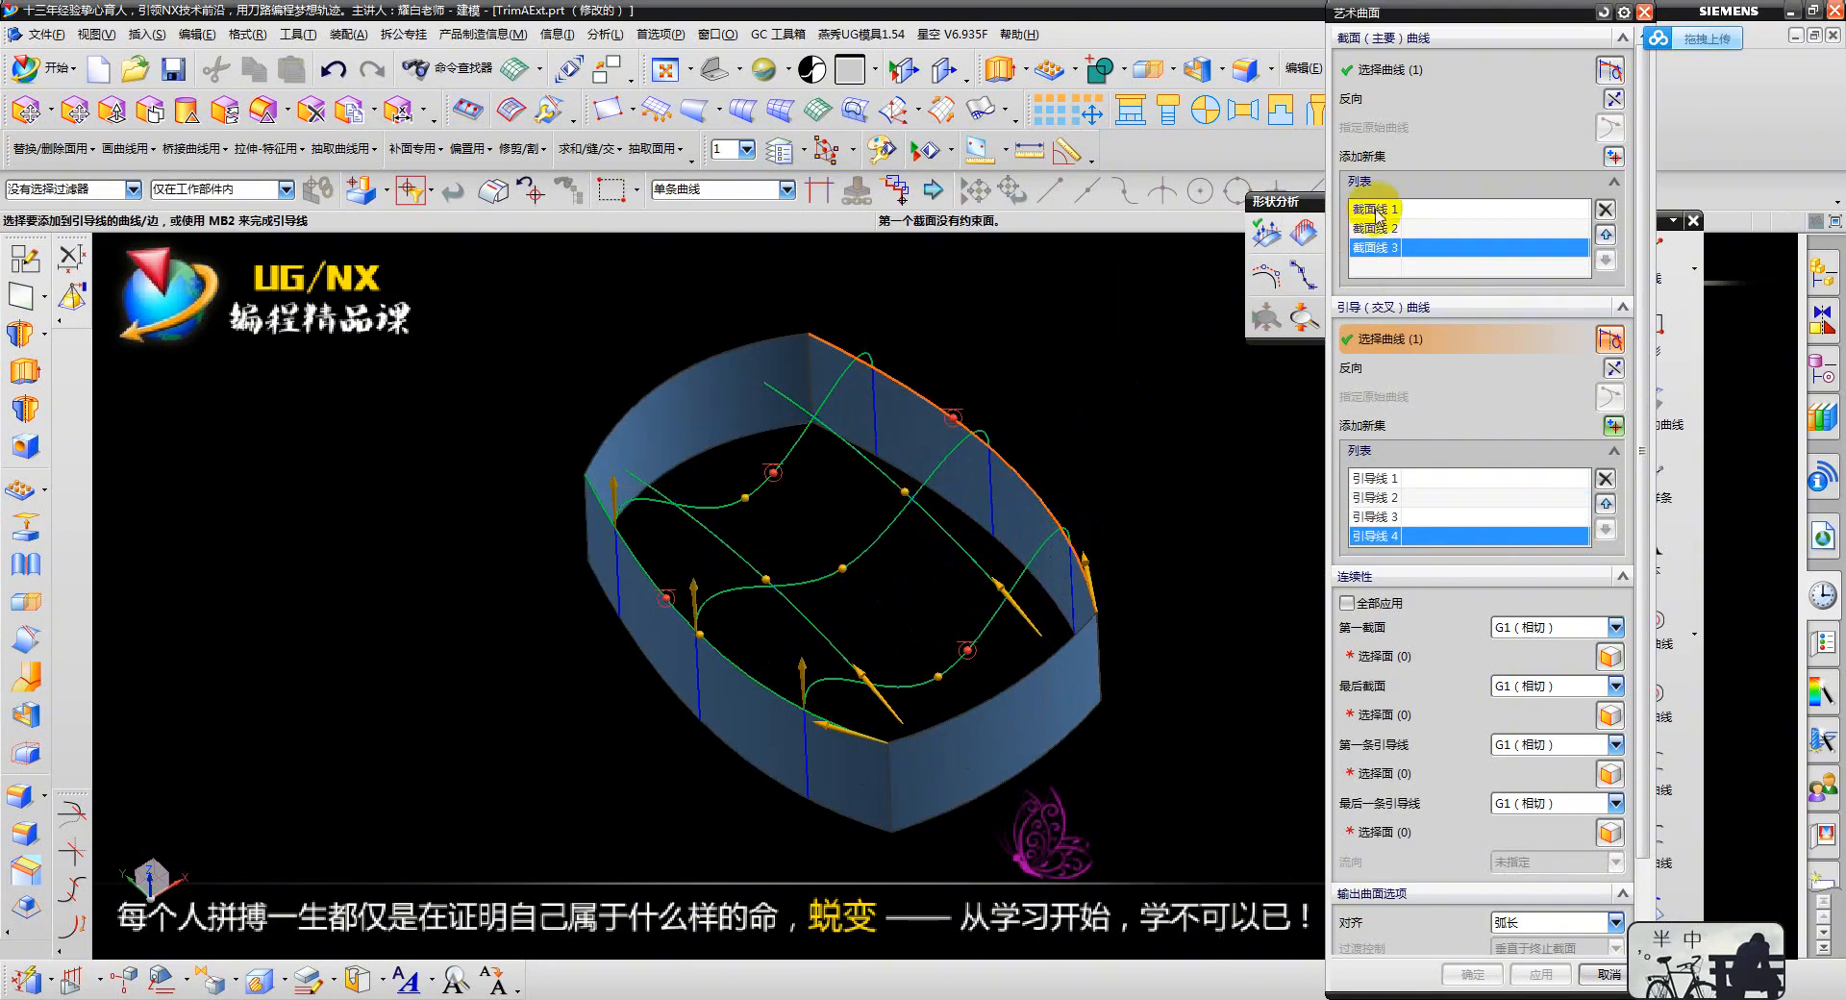
- Check the section and guide sets, and set the first and last section continuity to G0 (position)
click(1374, 210)
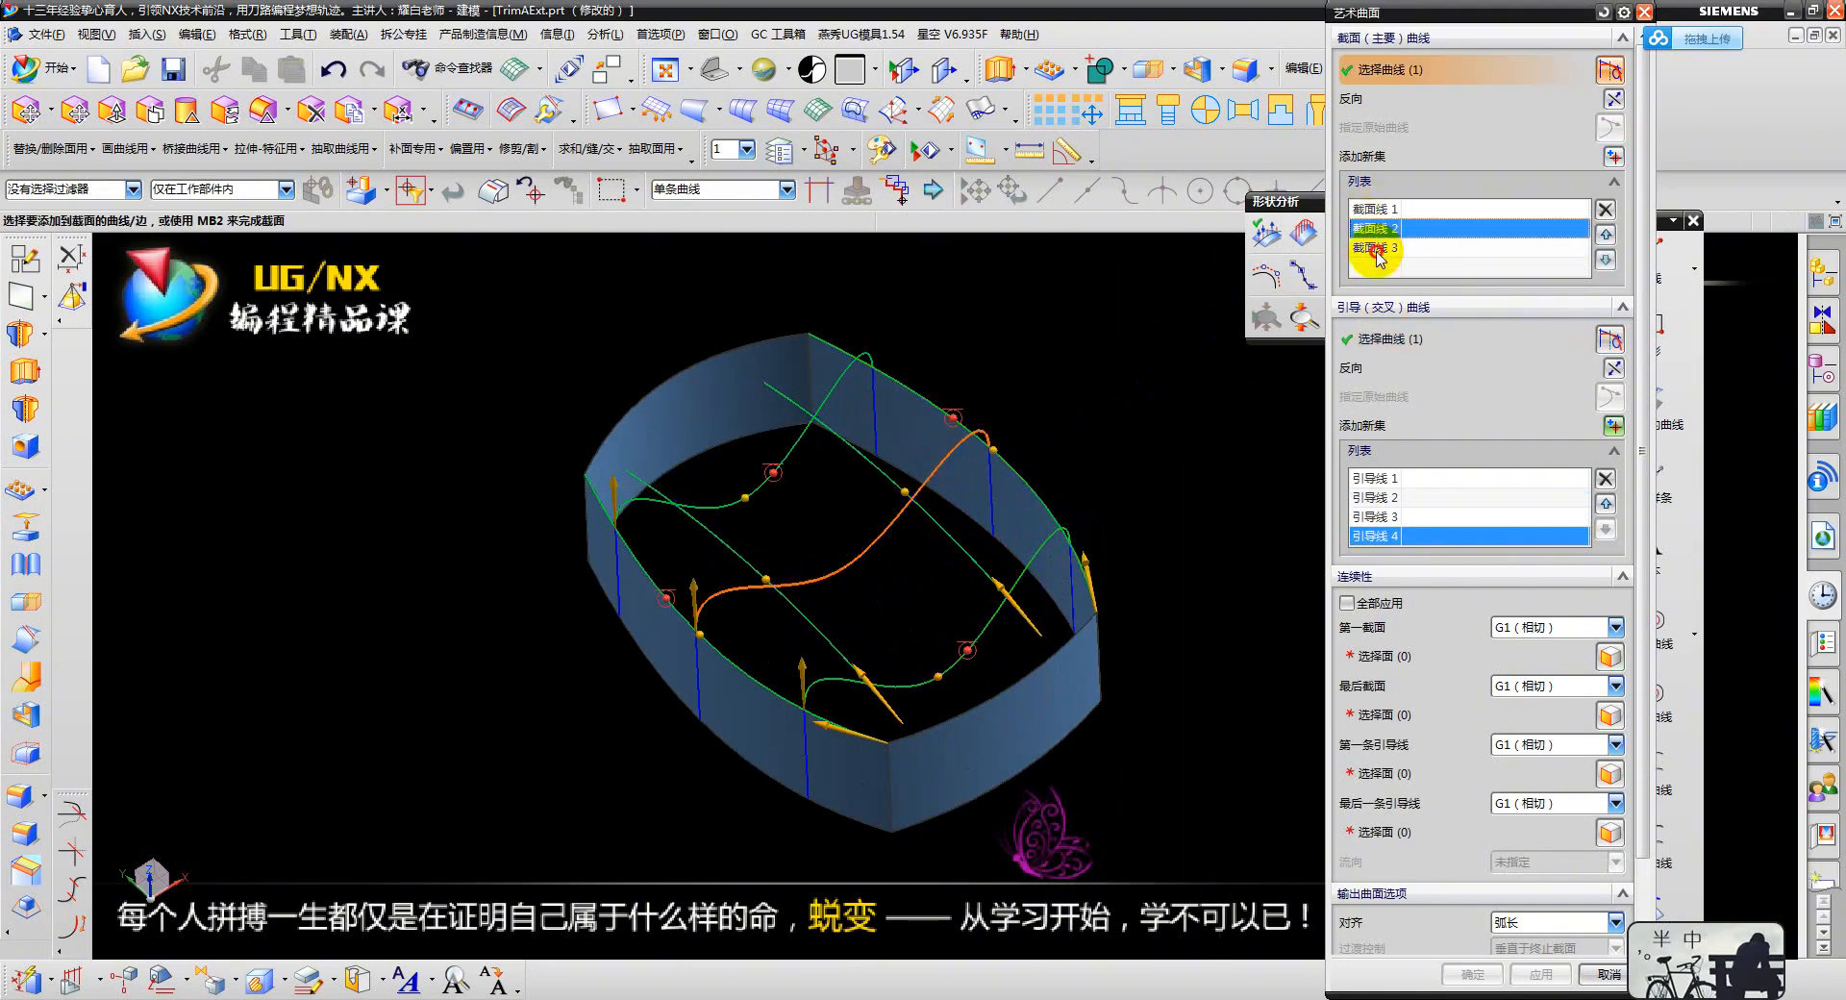
click(1388, 481)
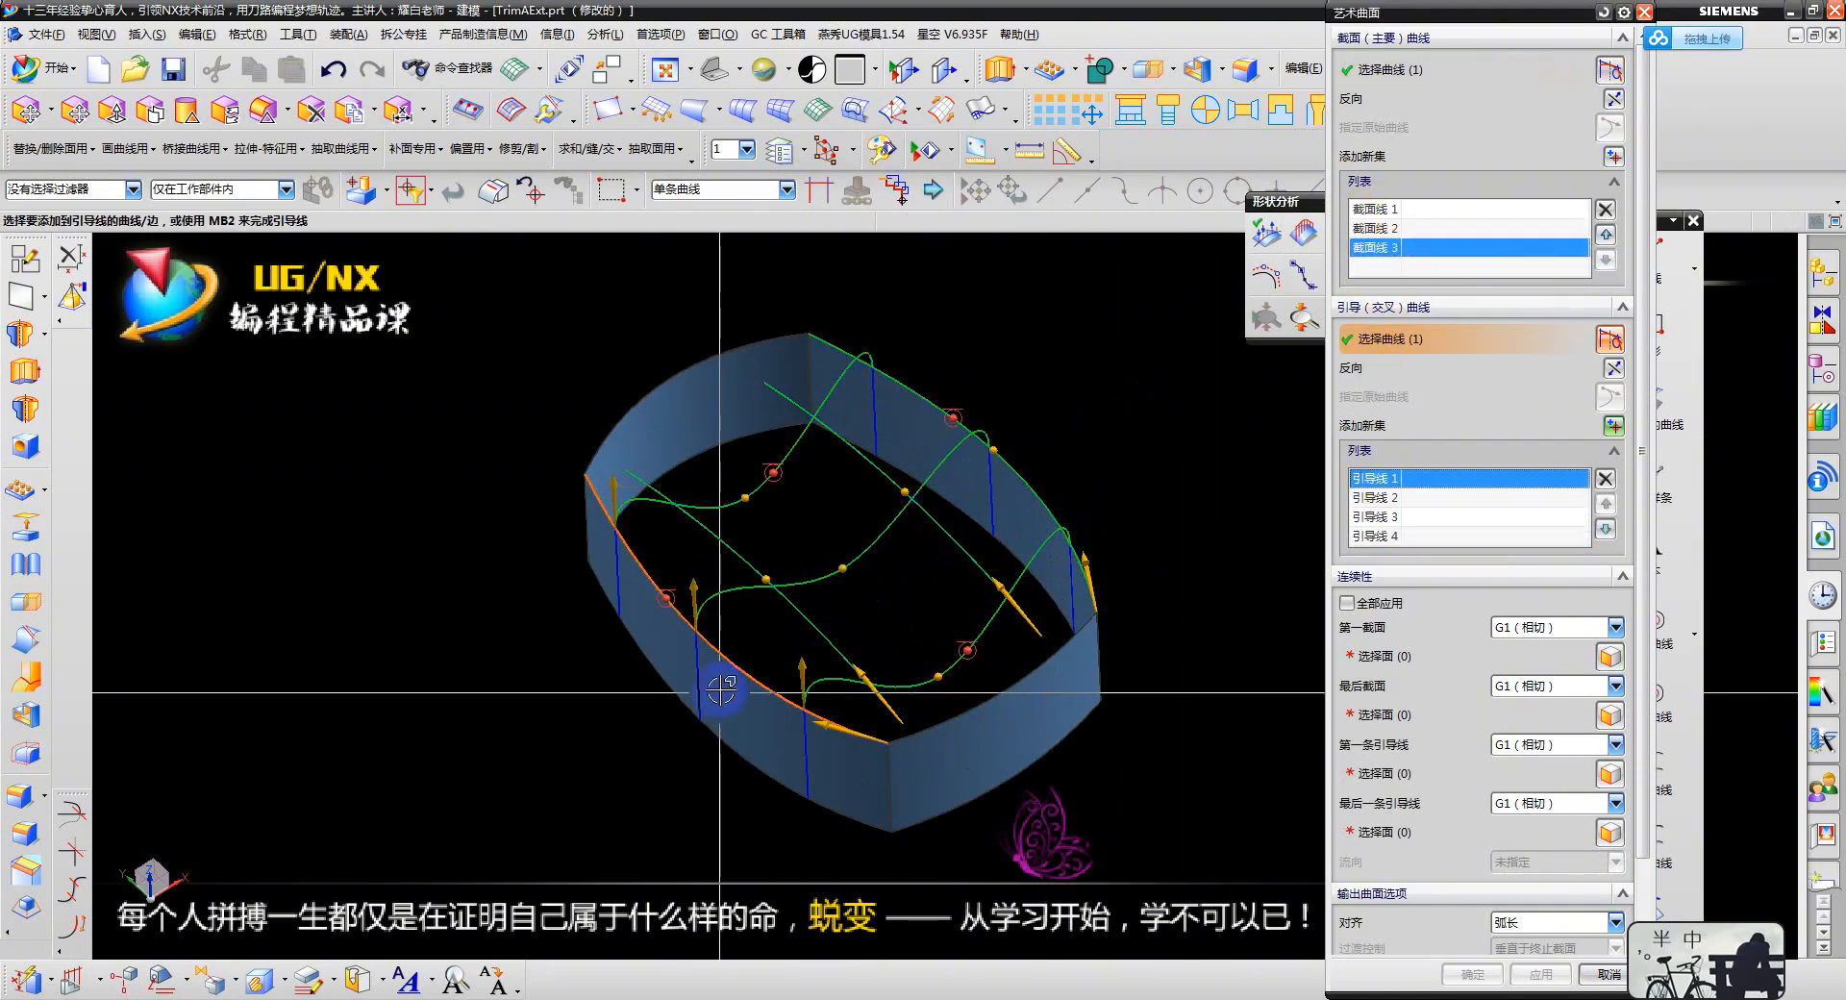
scroll(759, 678, up, 3)
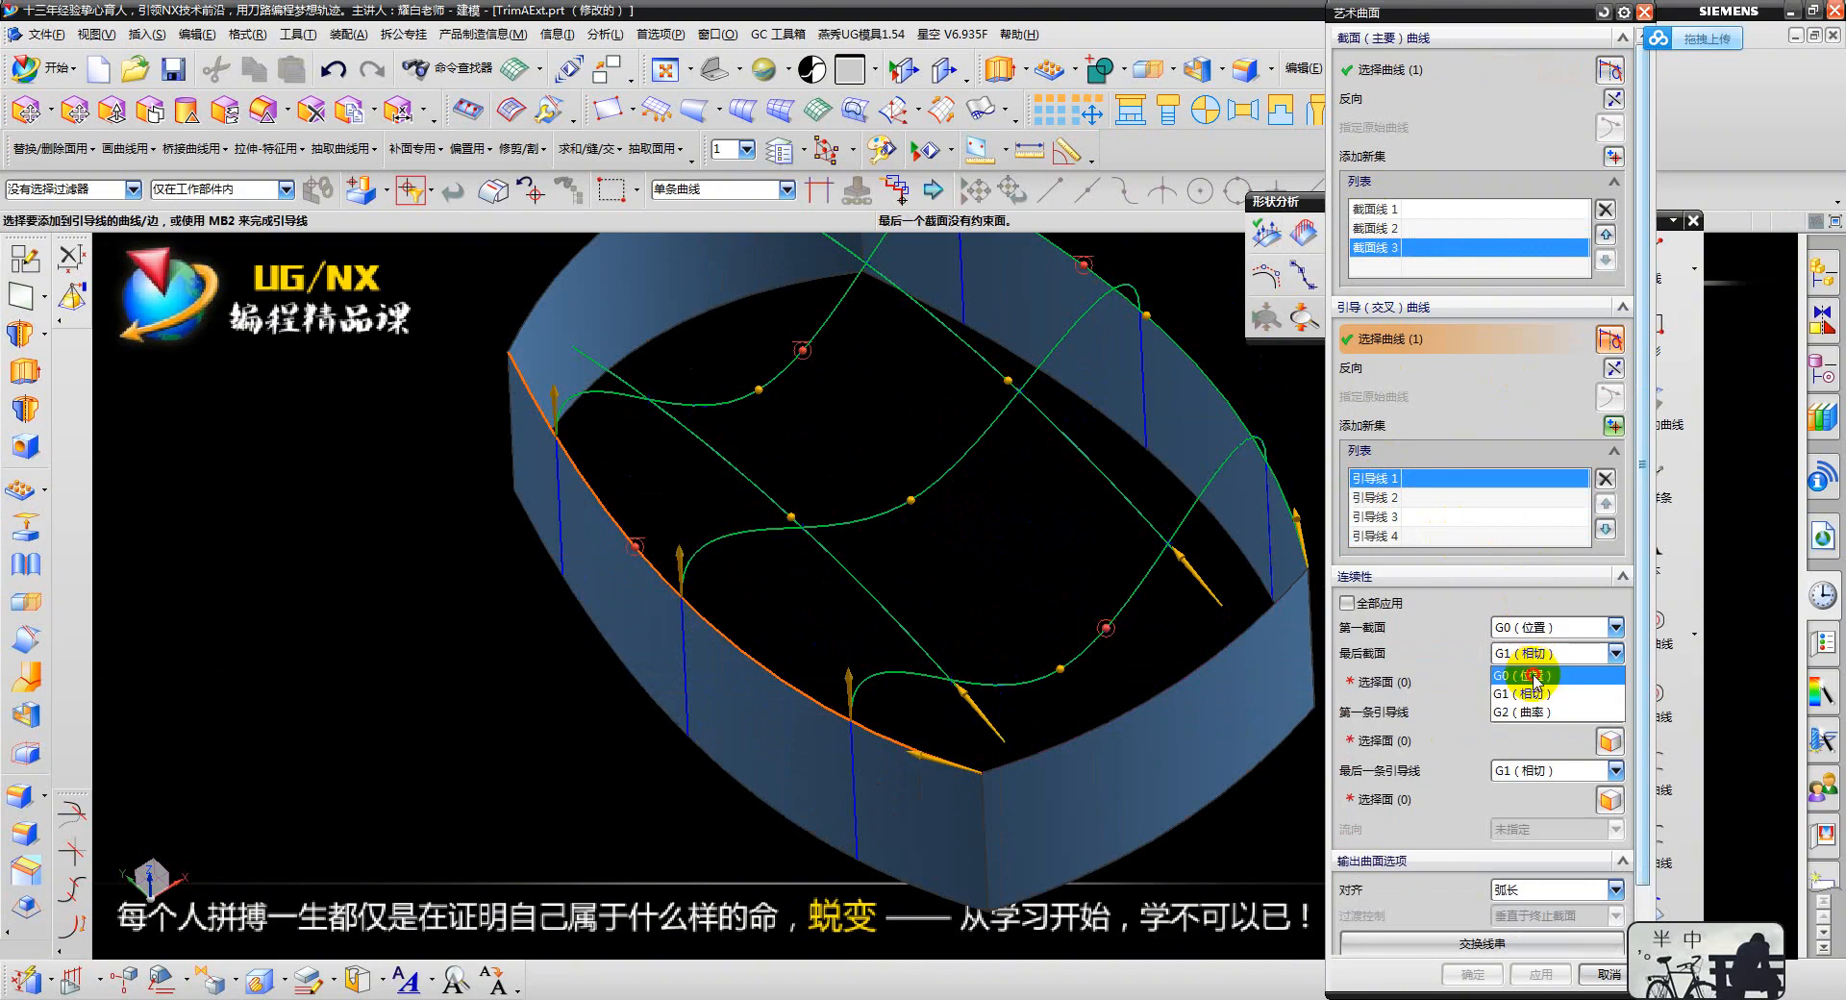
click(1535, 677)
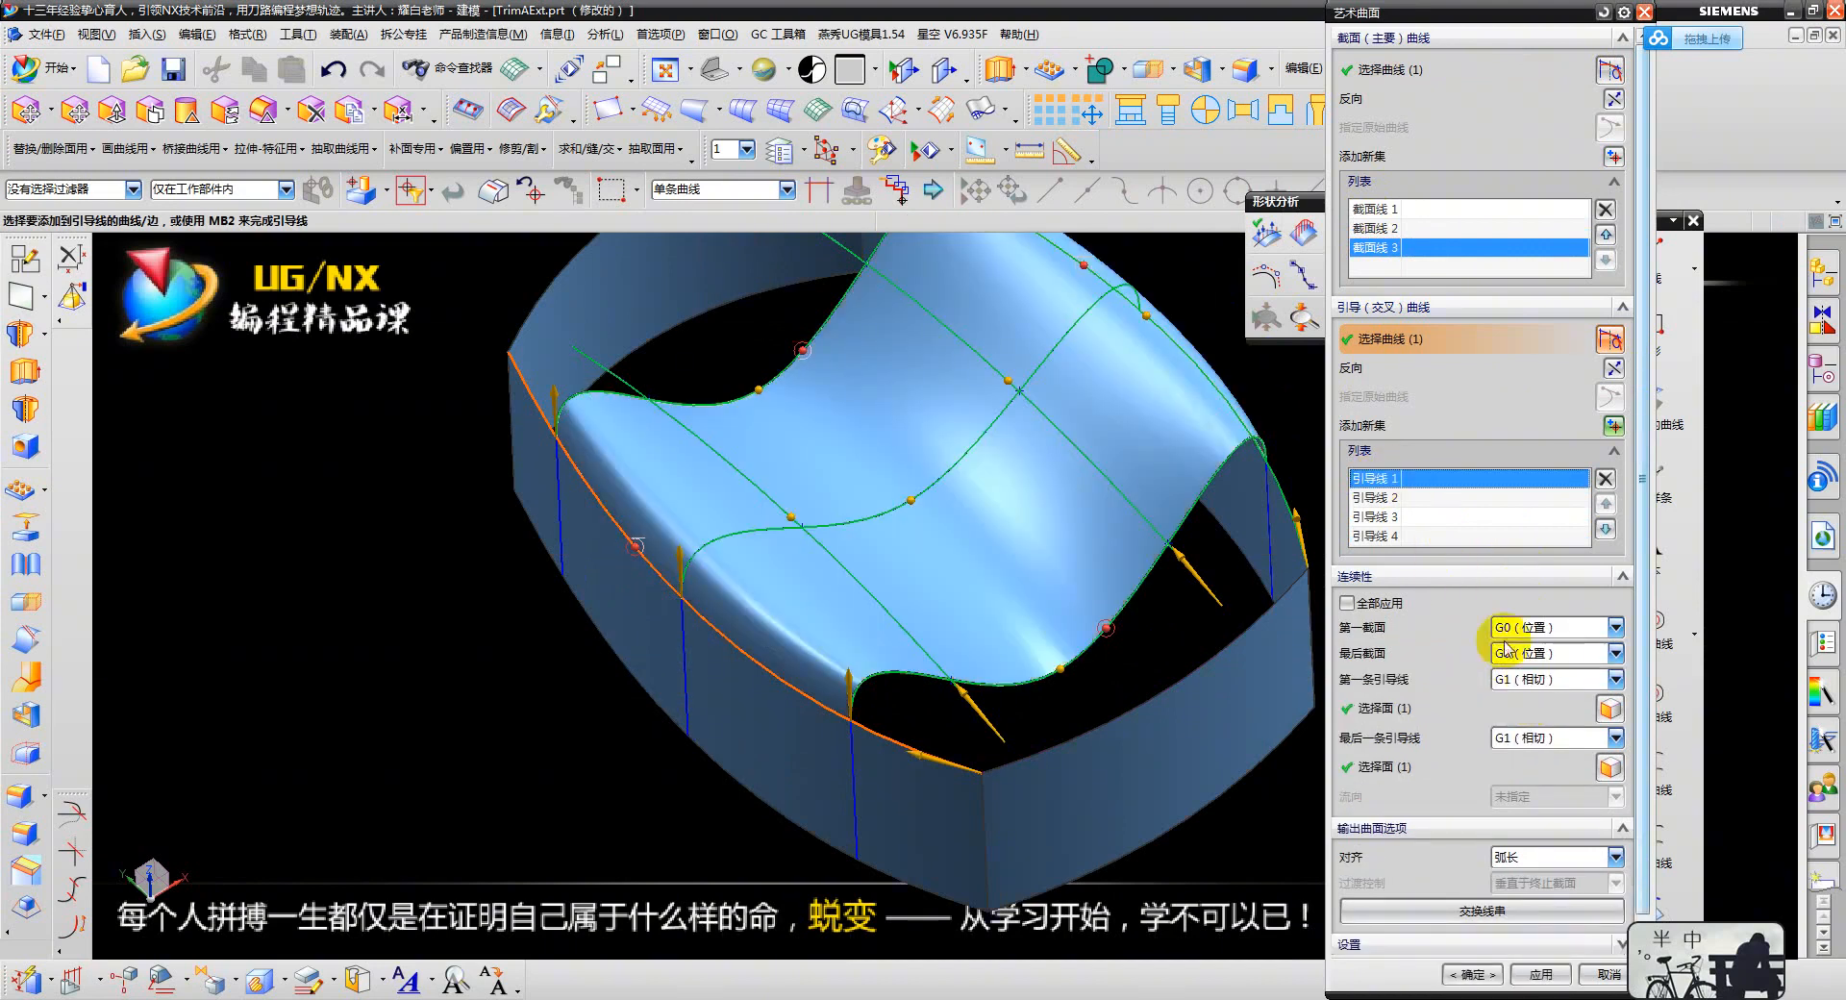
- Check the G1 constraint faces of the first and last guides on the near and far walls, and create the studio surface
click(1526, 714)
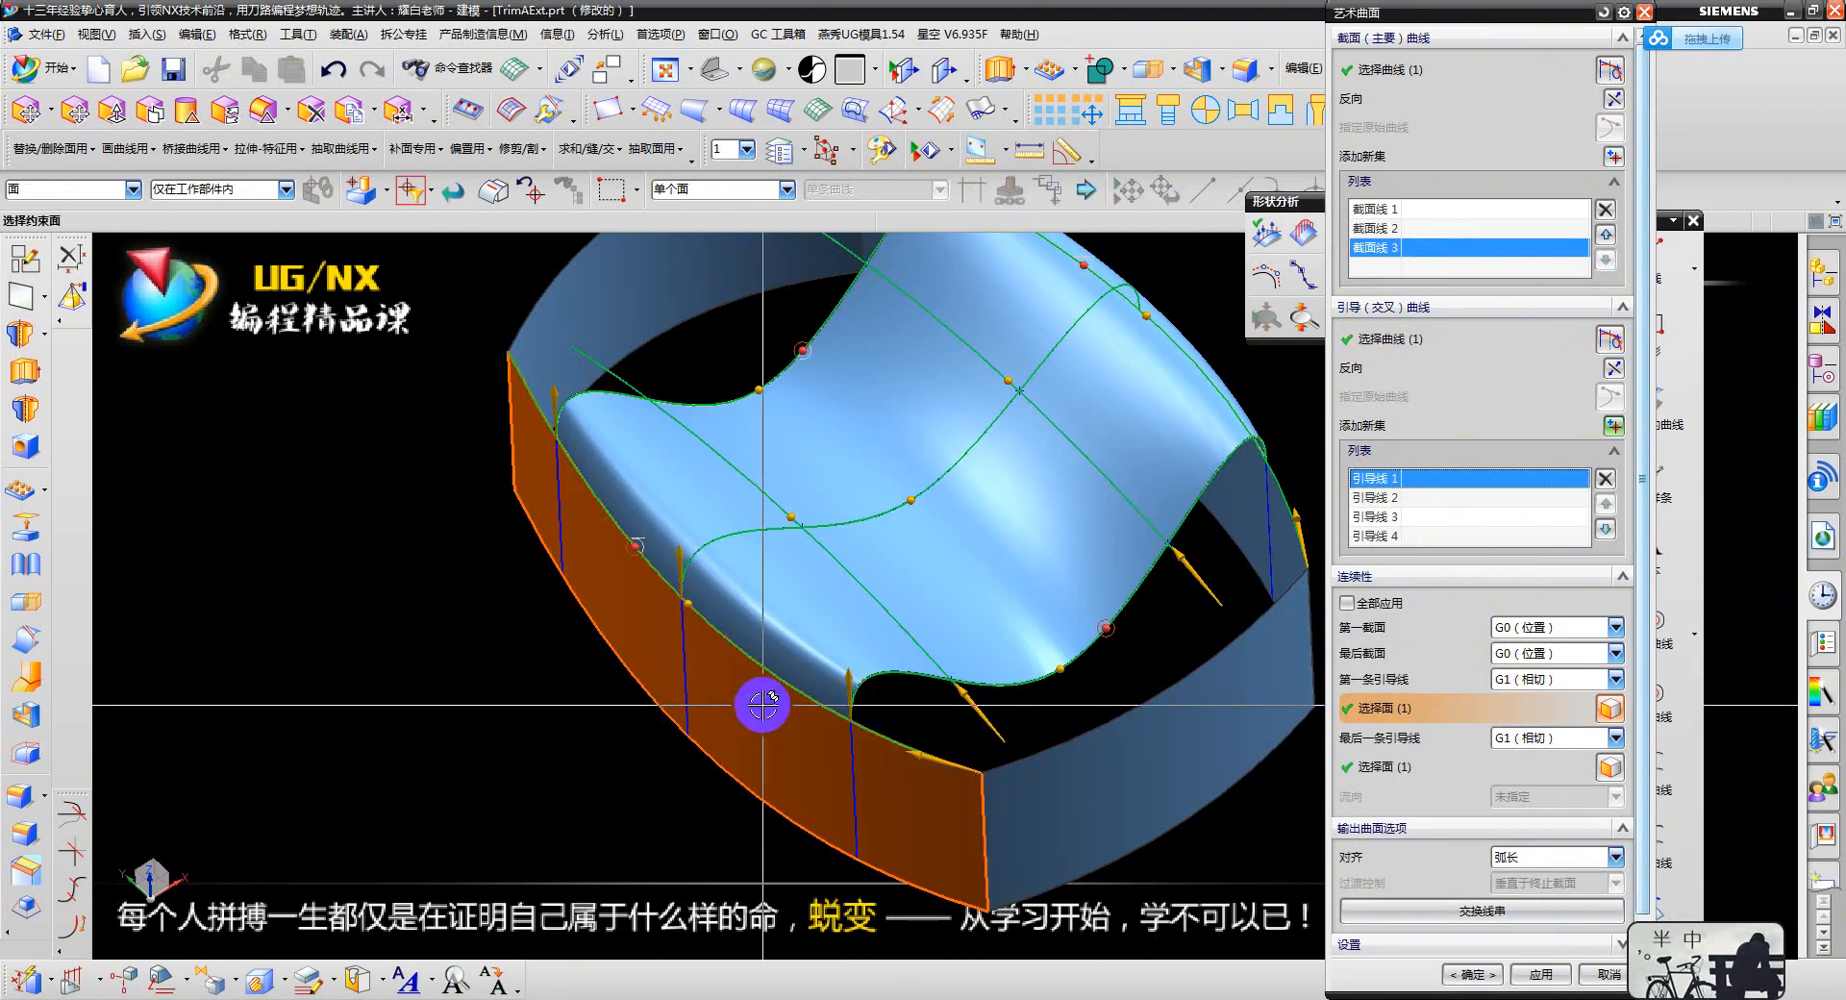
click(1524, 766)
scroll(1088, 727, down, 2)
middle_click(1192, 599)
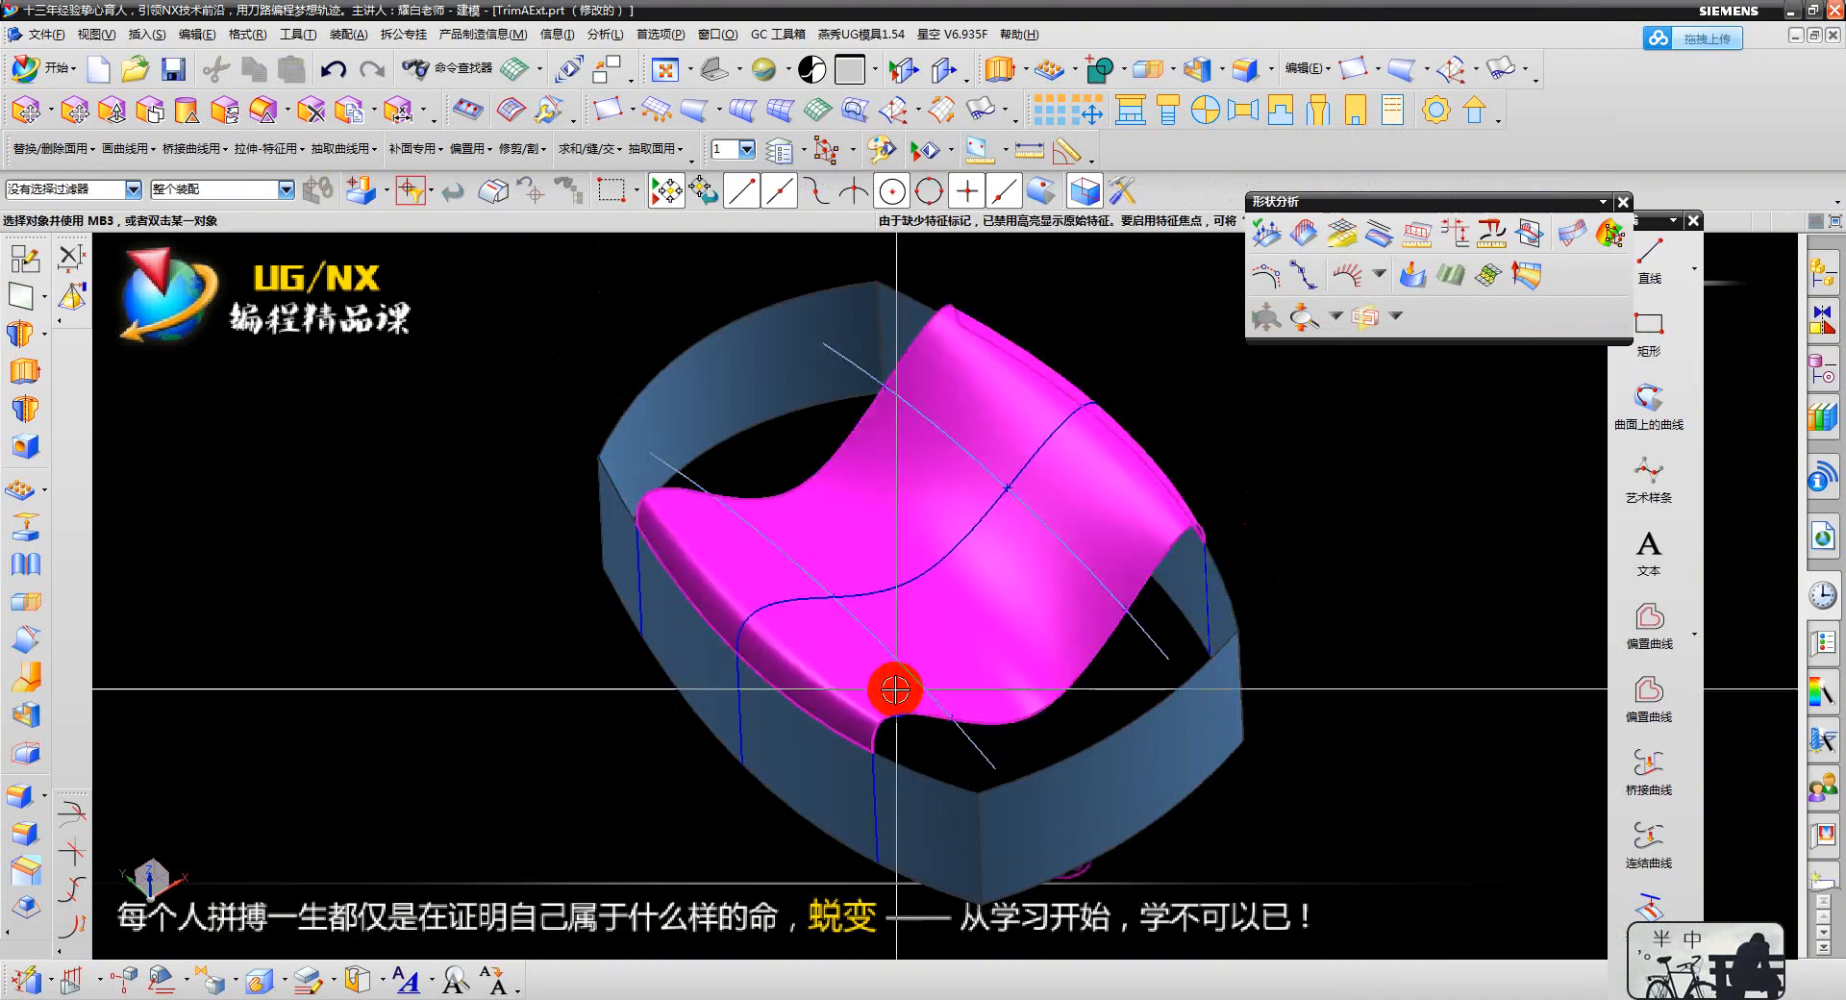
- Examine the new surface's transition to the wall with a reflection analysis of both faces, using 32 thin horizontal black lines
middle_drag(885, 653, 807, 584)
scroll(1115, 598, up, 3)
scroll(1115, 598, down, 3)
scroll(749, 606, up, 3)
scroll(830, 694, down, 3)
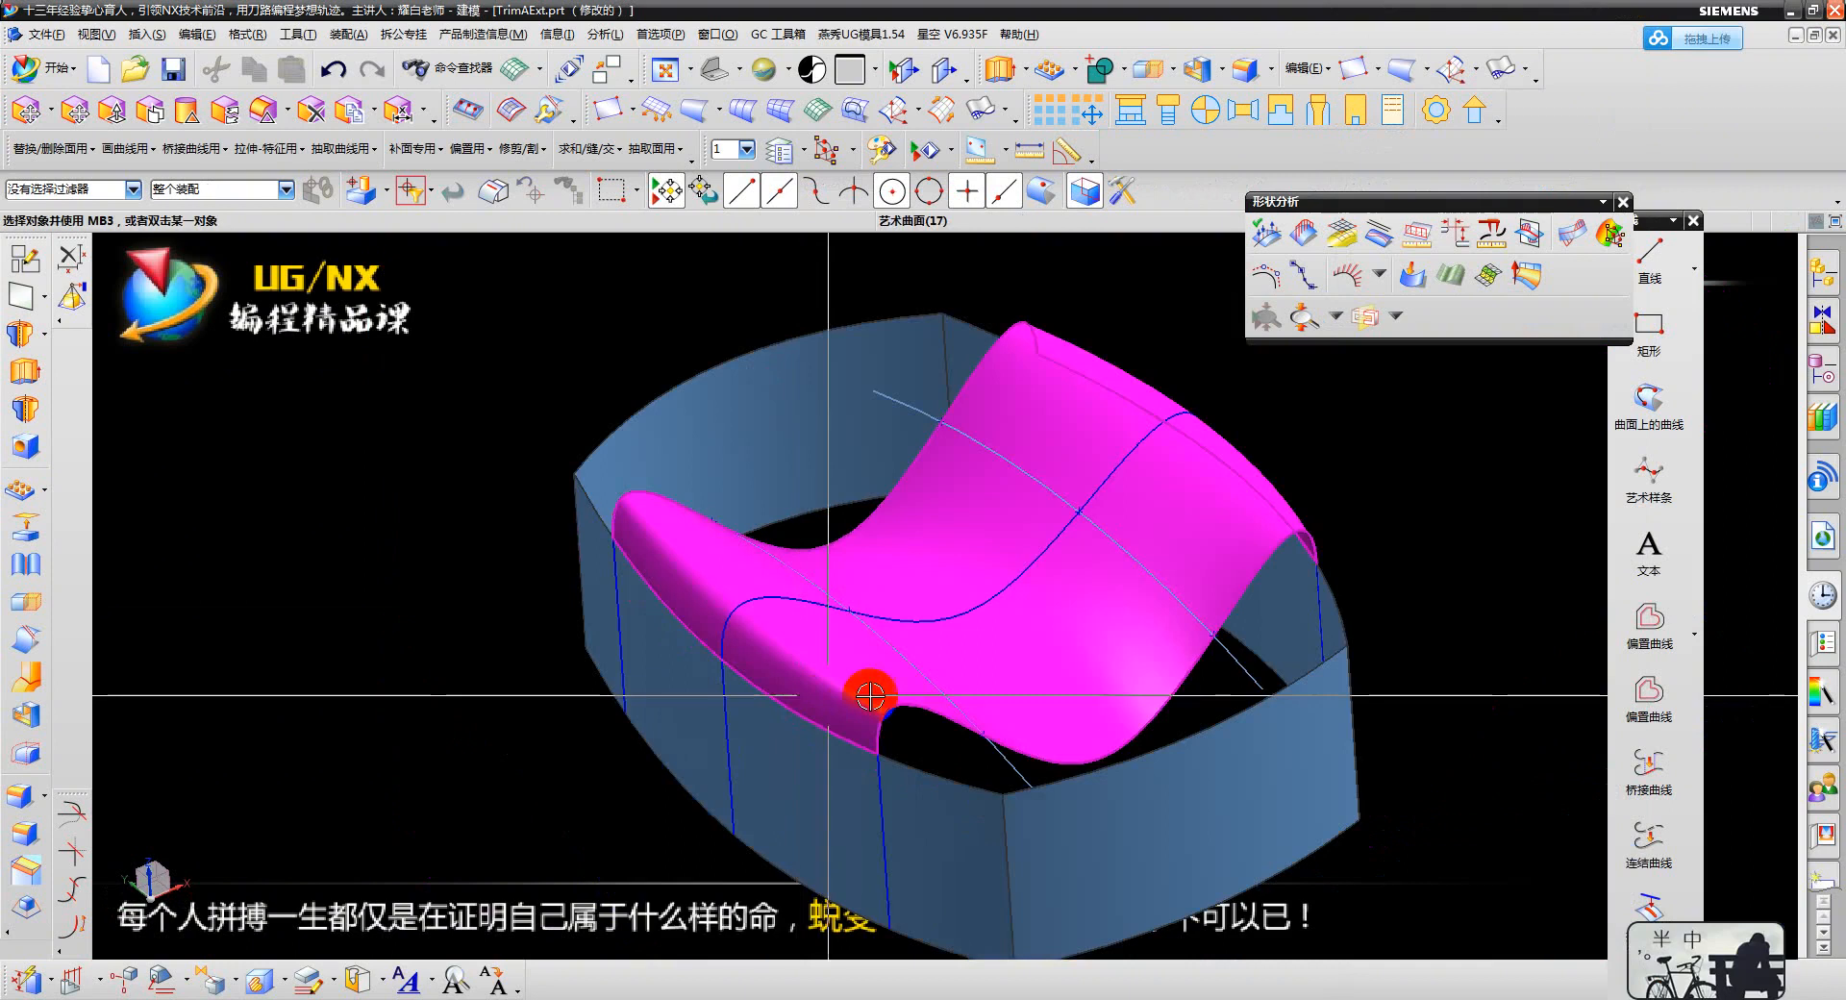
middle_drag(869, 692, 1049, 580)
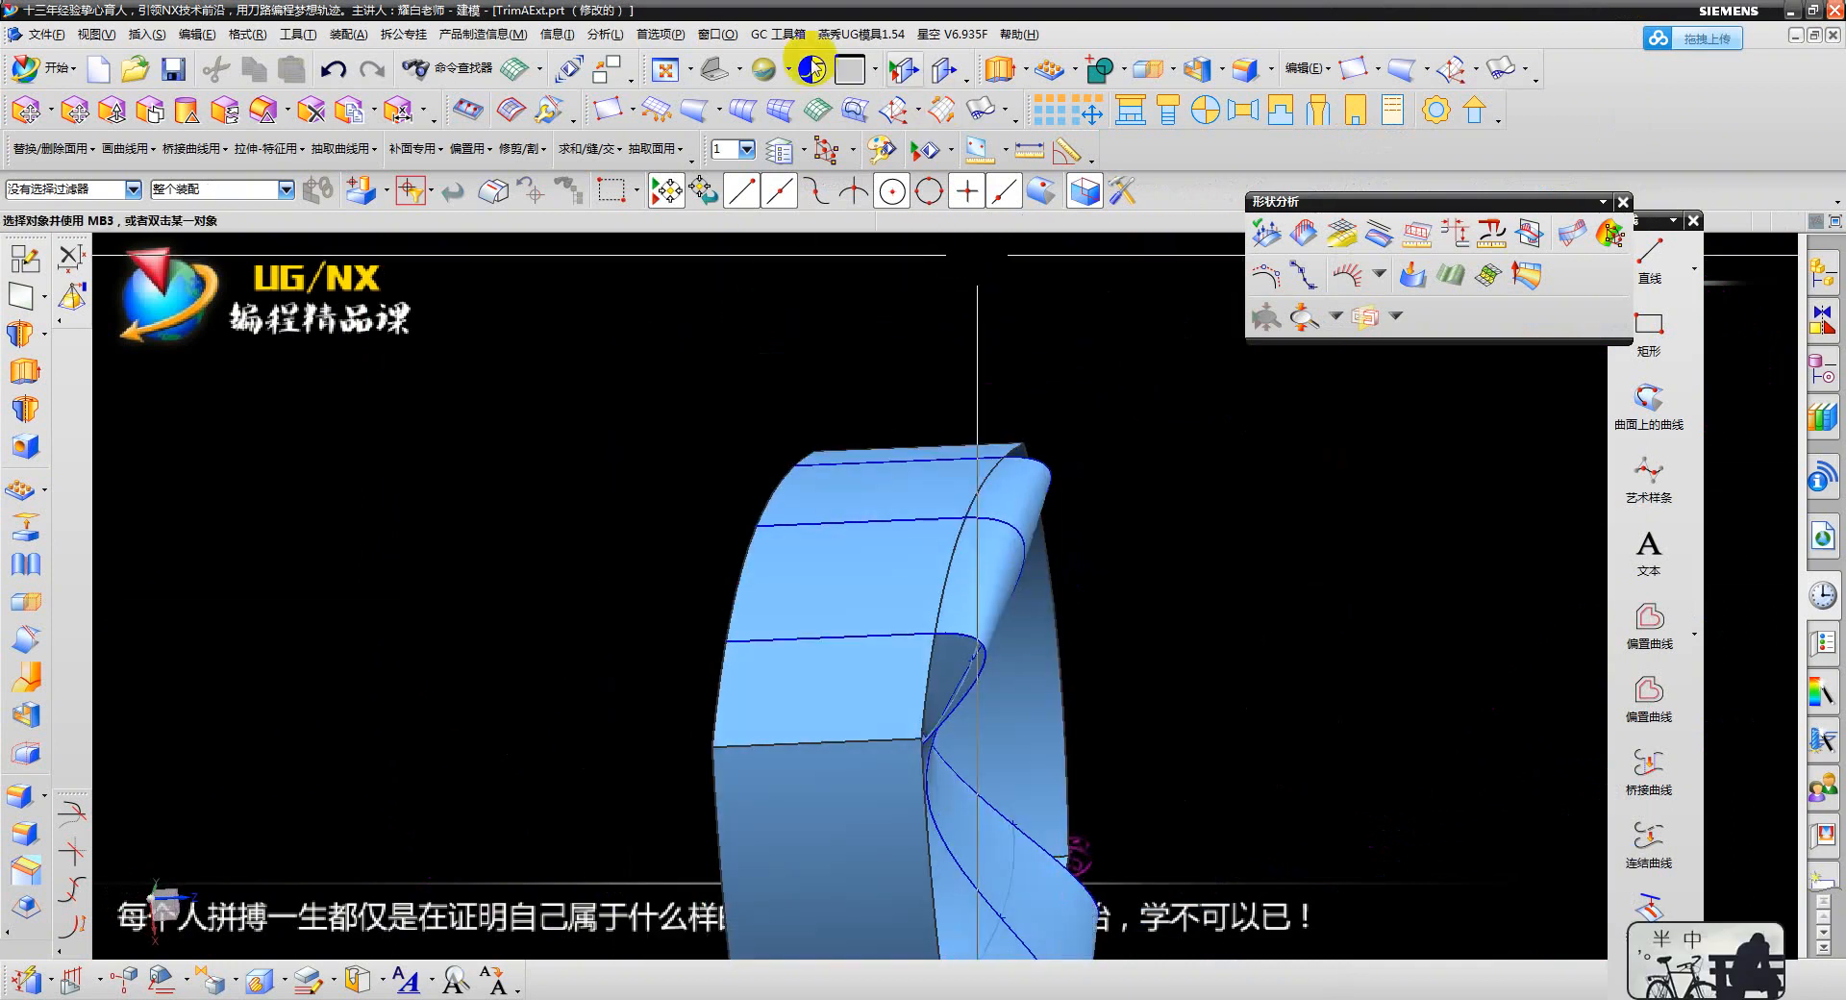
click(620, 35)
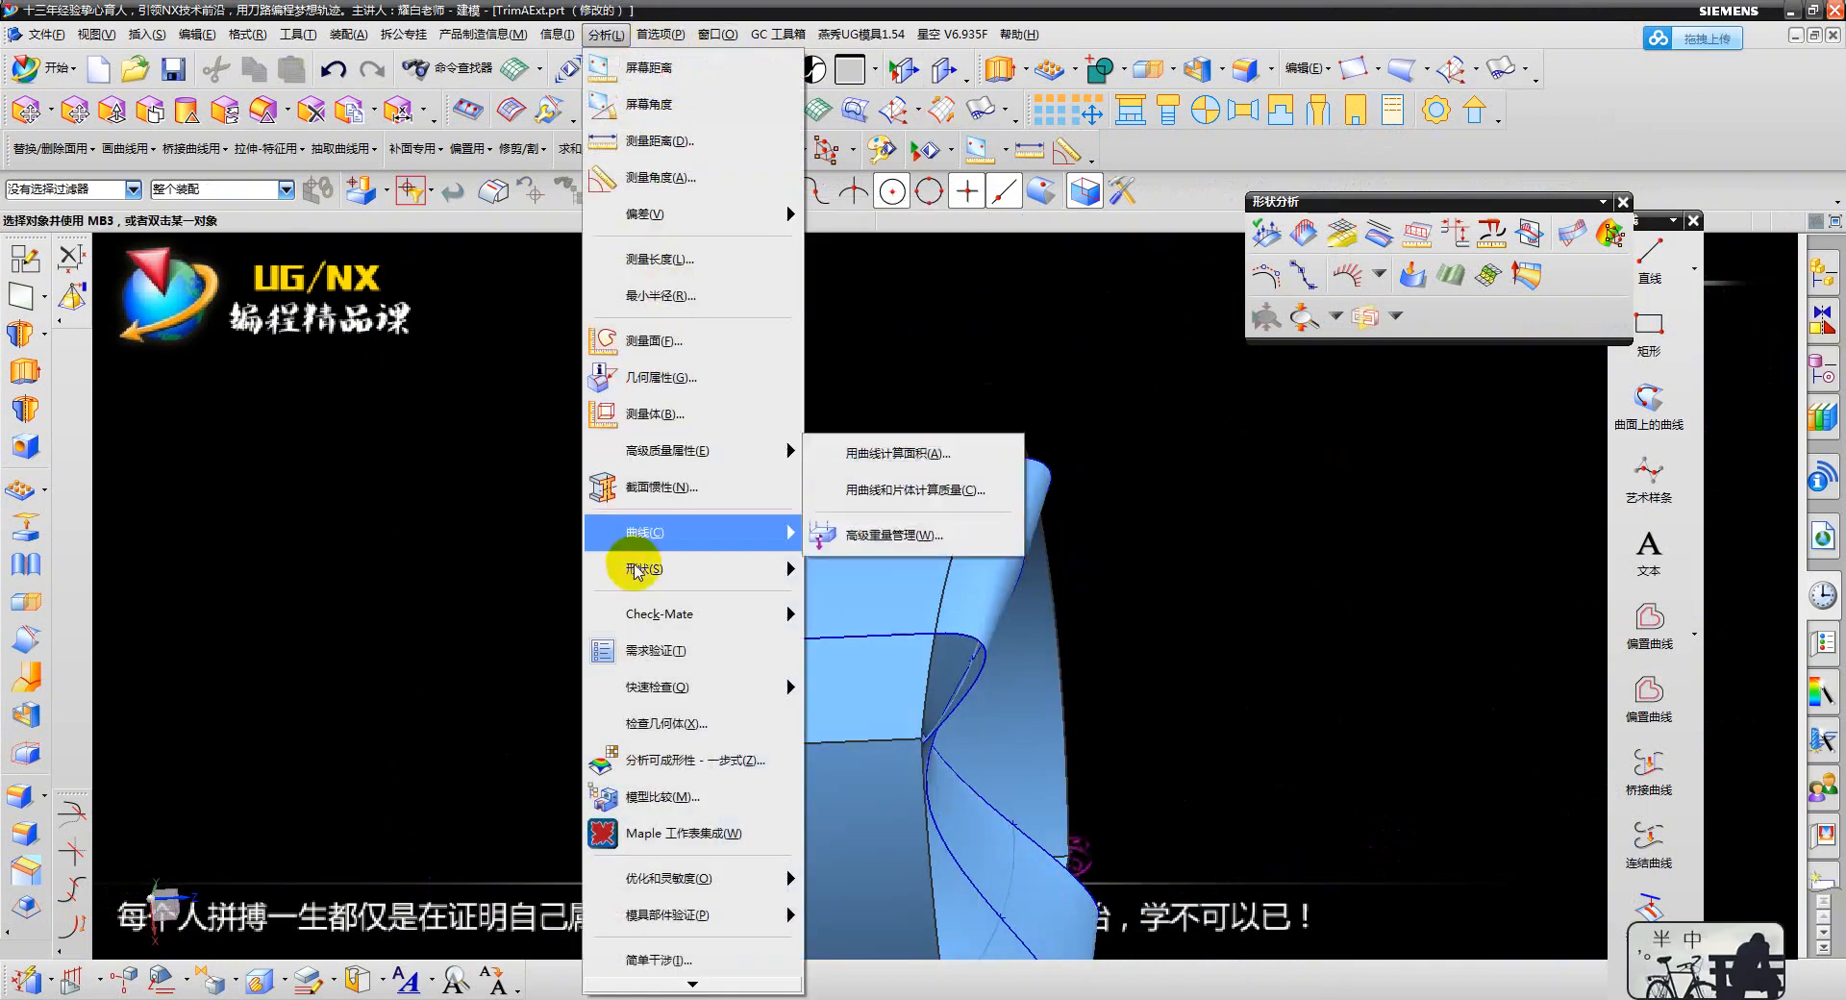
mouse_move(635, 569)
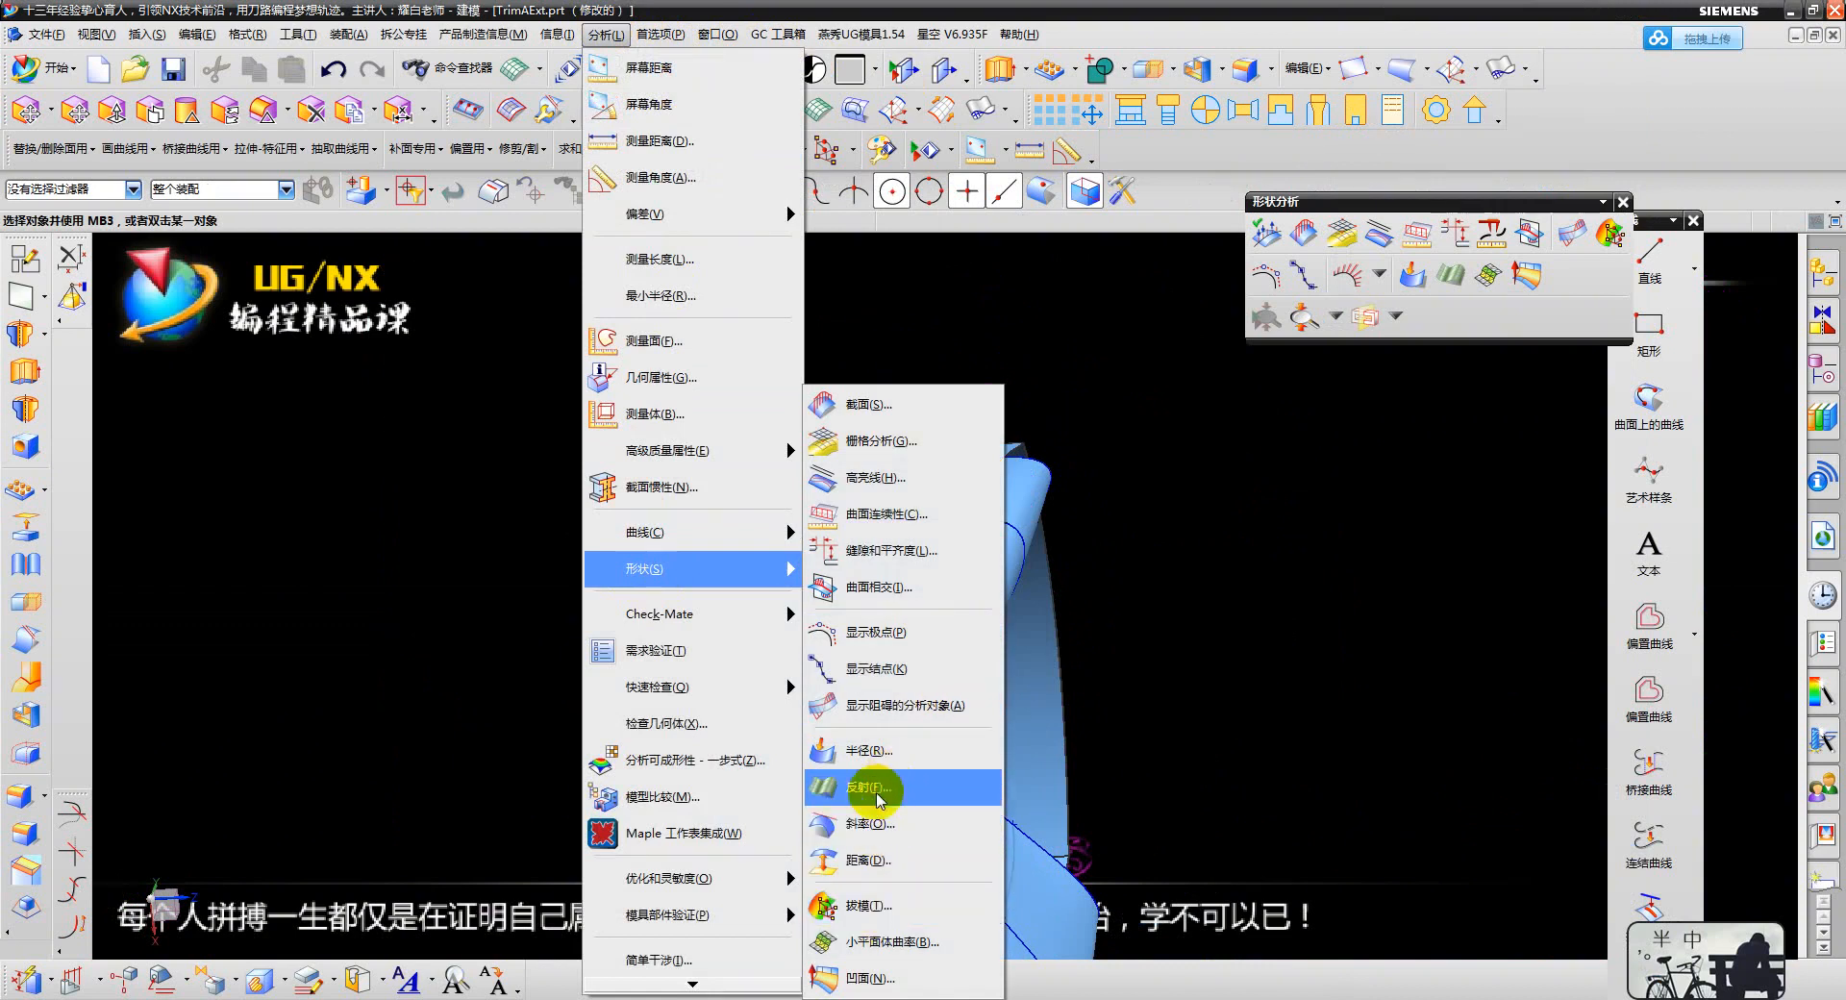
click(871, 787)
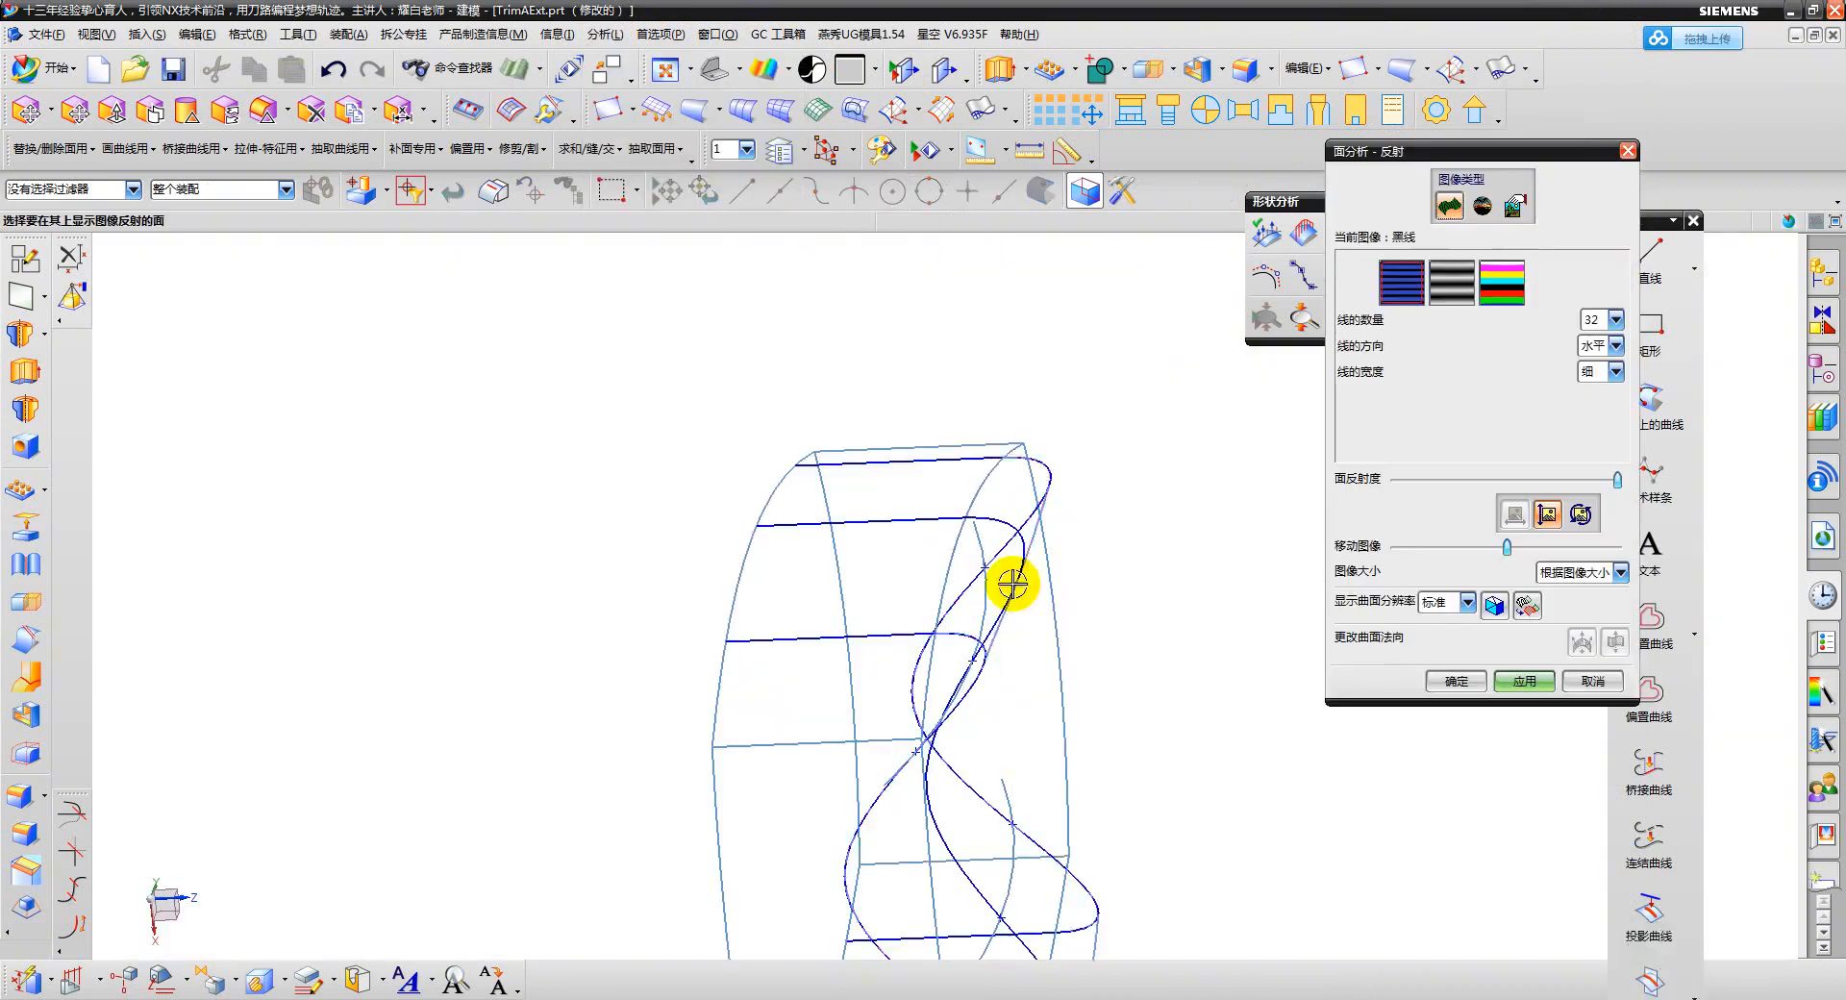
click(1534, 681)
scroll(990, 567, down, 5)
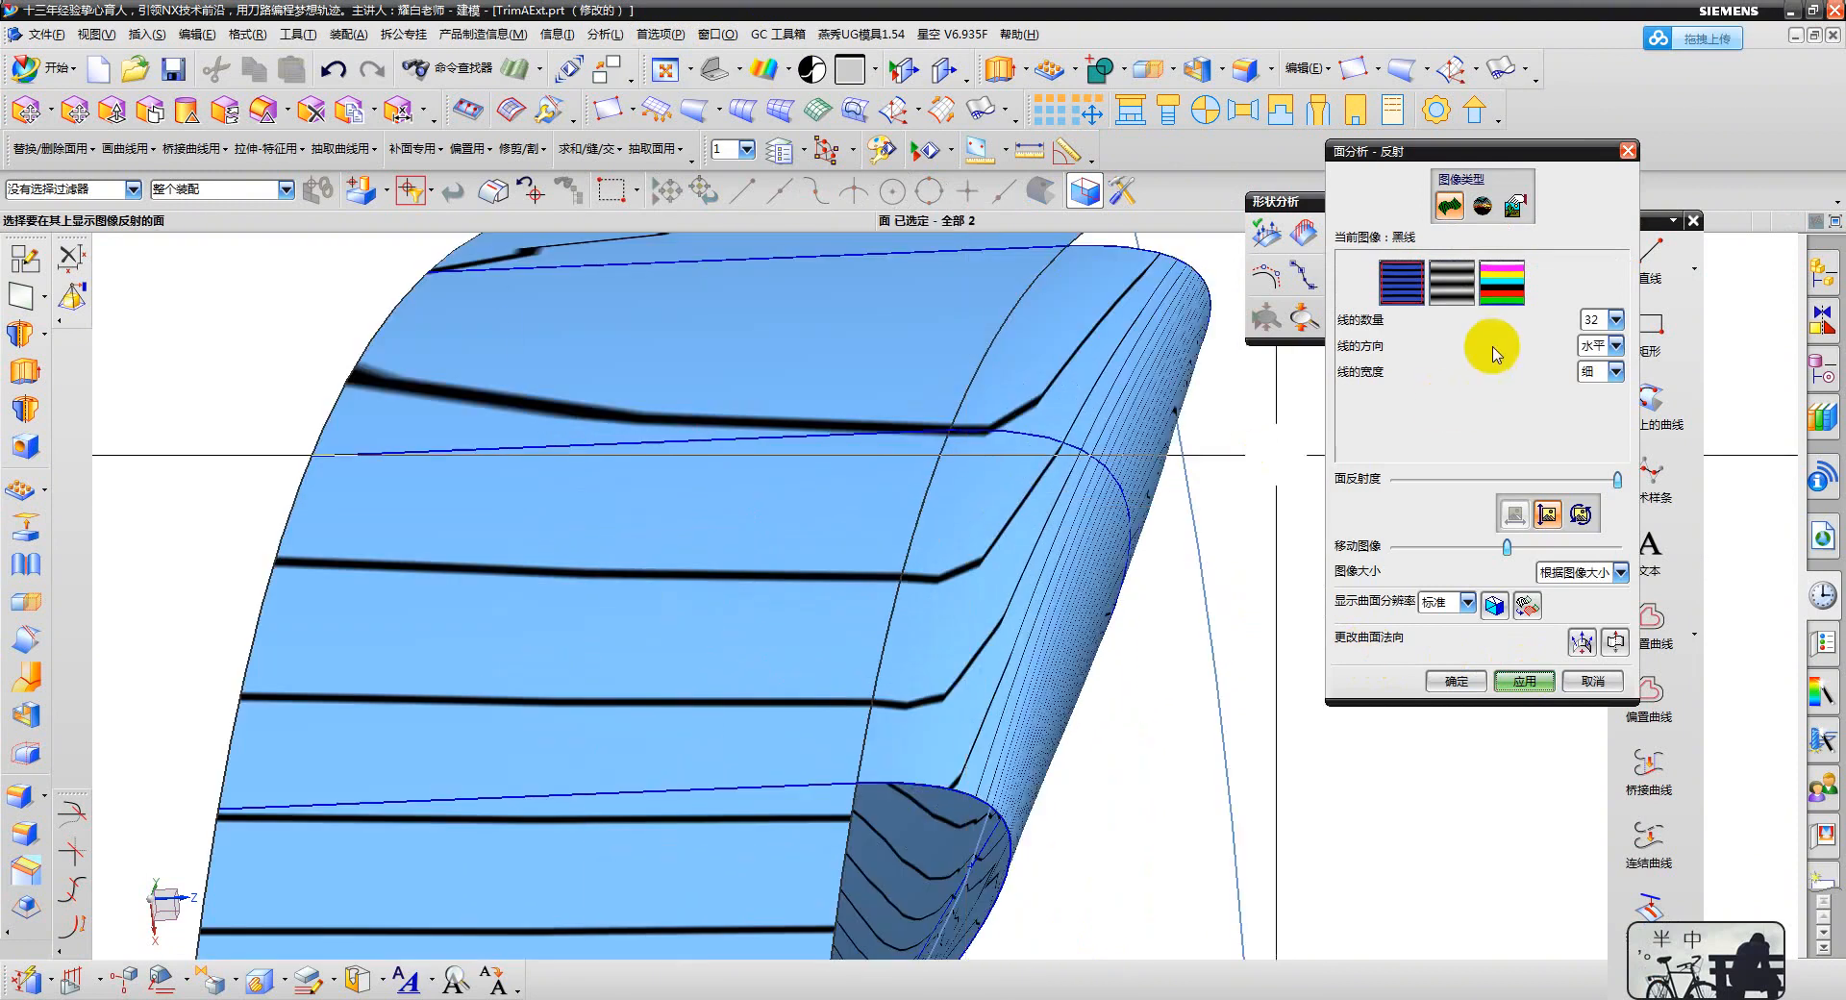
- Examine the transition between both faces with 32 horizontal black-and-white reflection lines, and end the analysis without applying it
middle_drag(987, 565, 1202, 498)
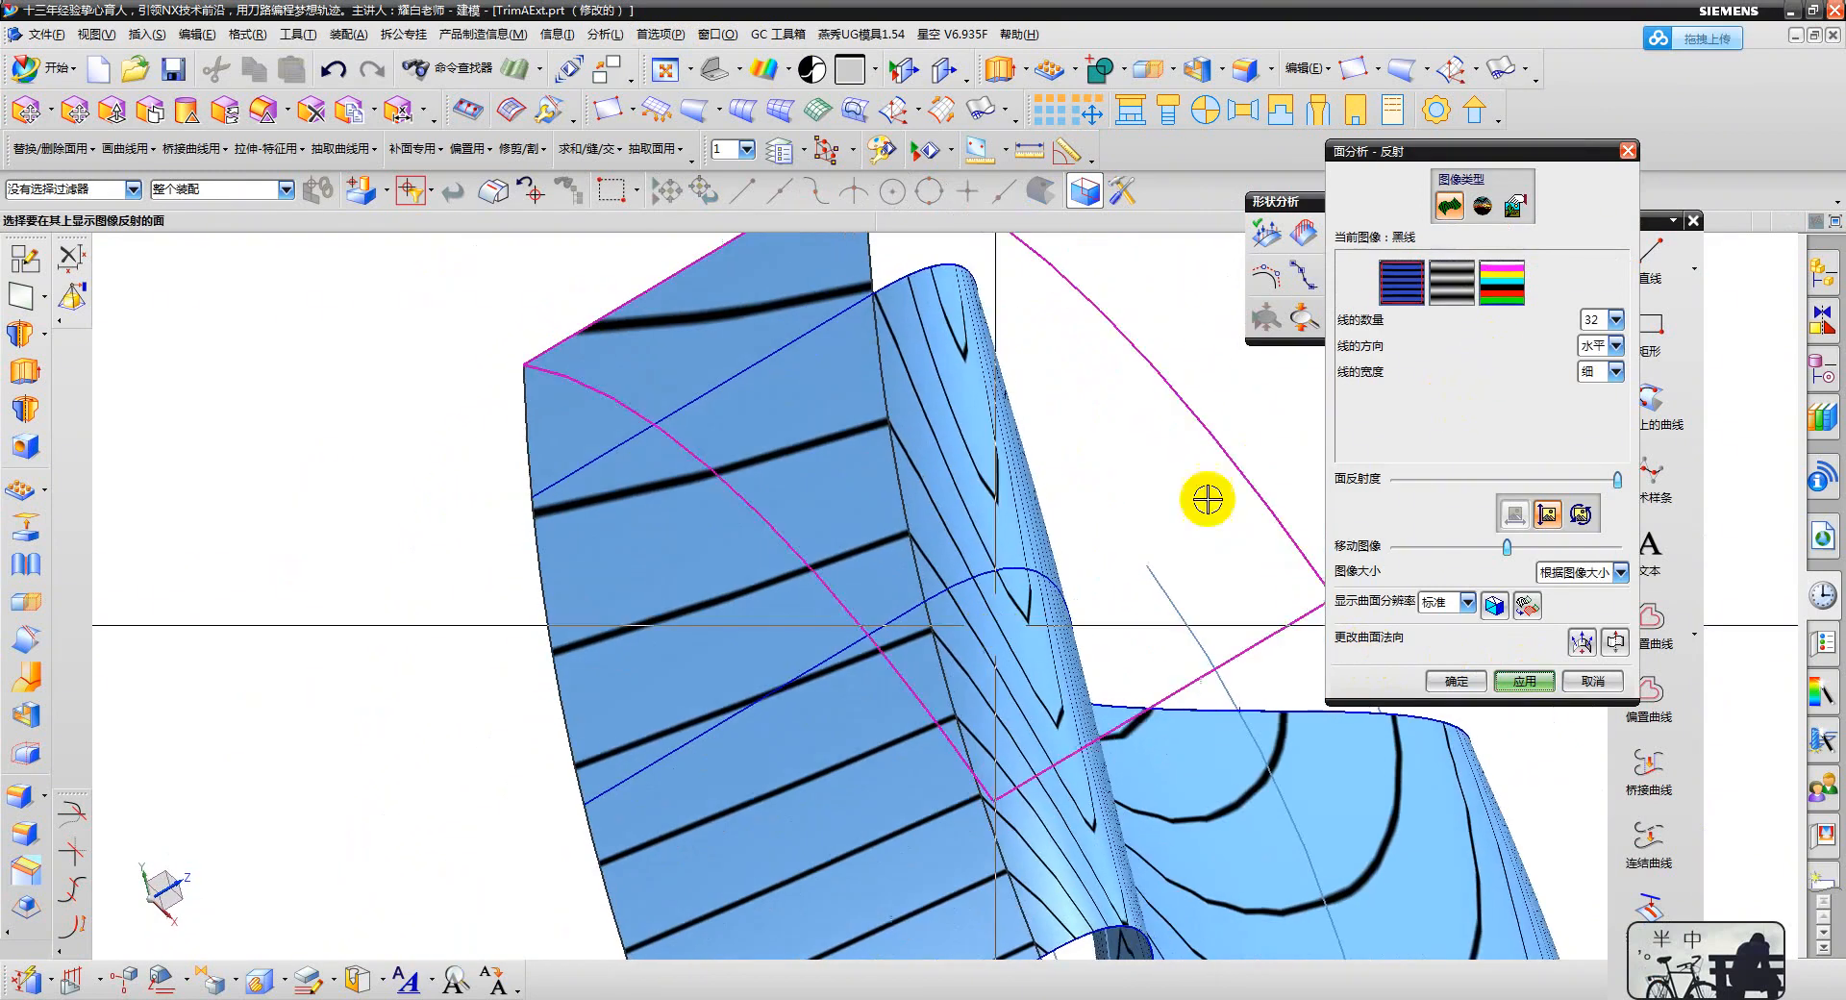
click(1523, 680)
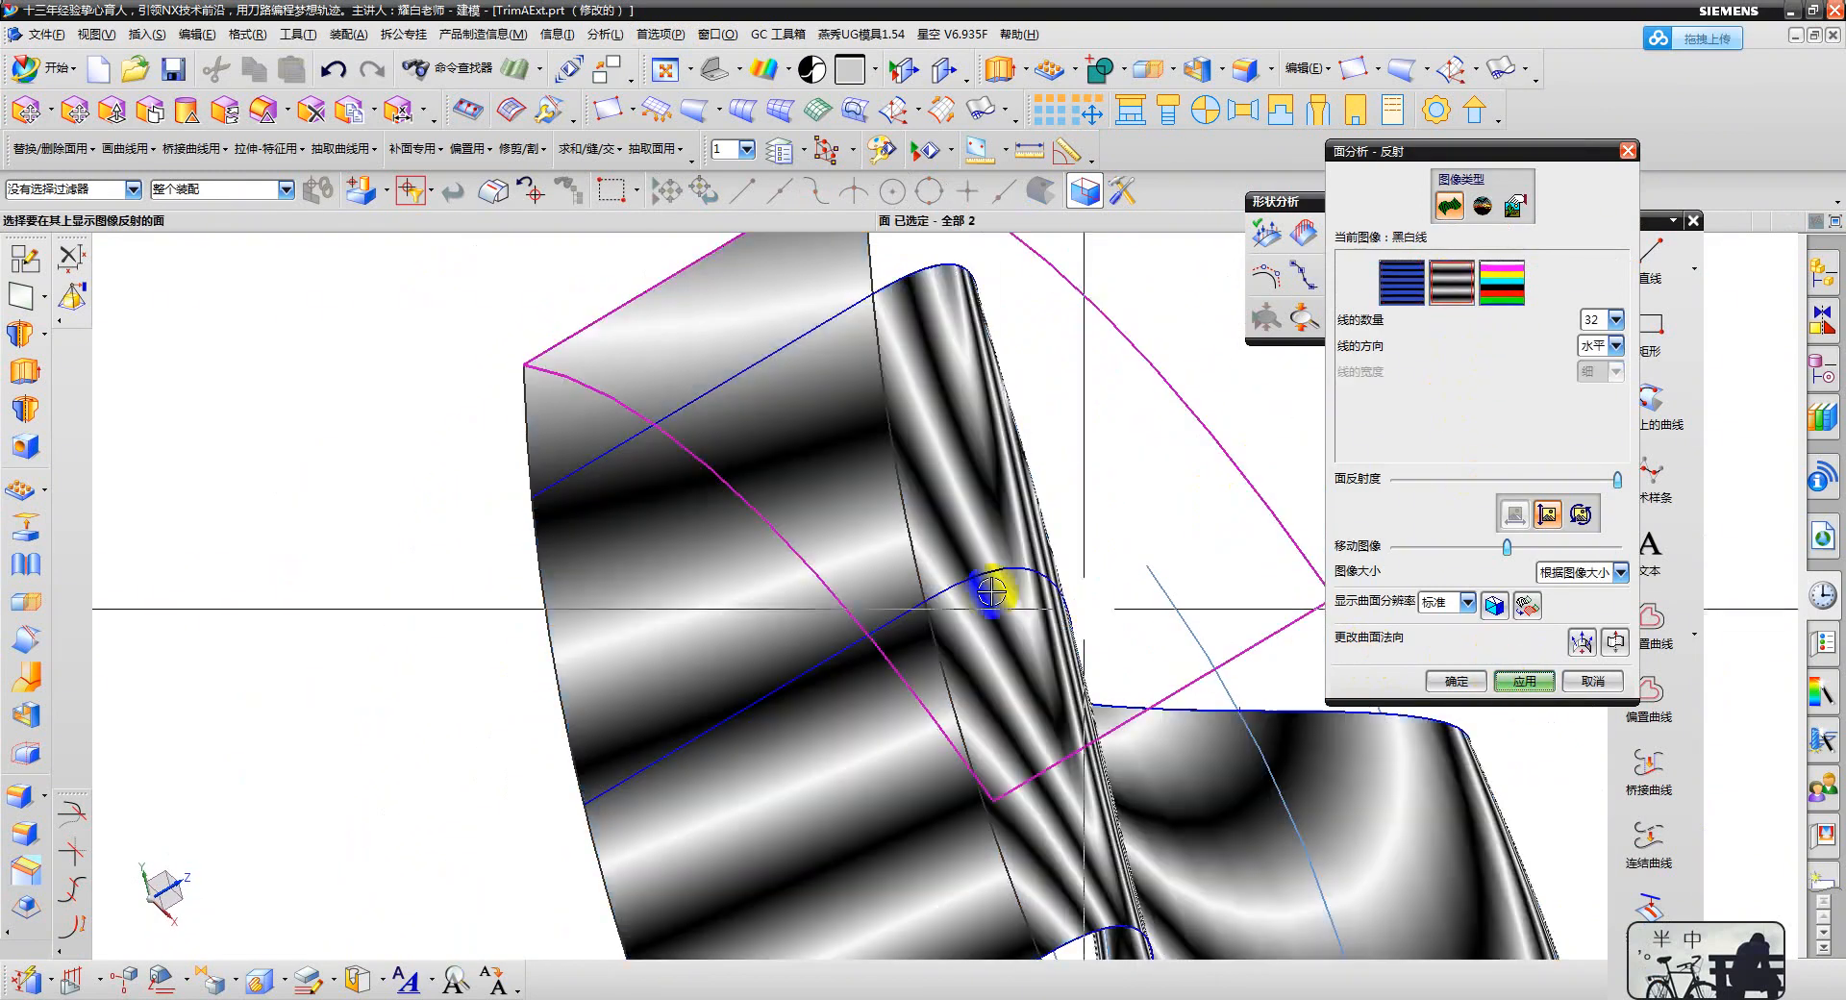
middle_drag(989, 596, 774, 427)
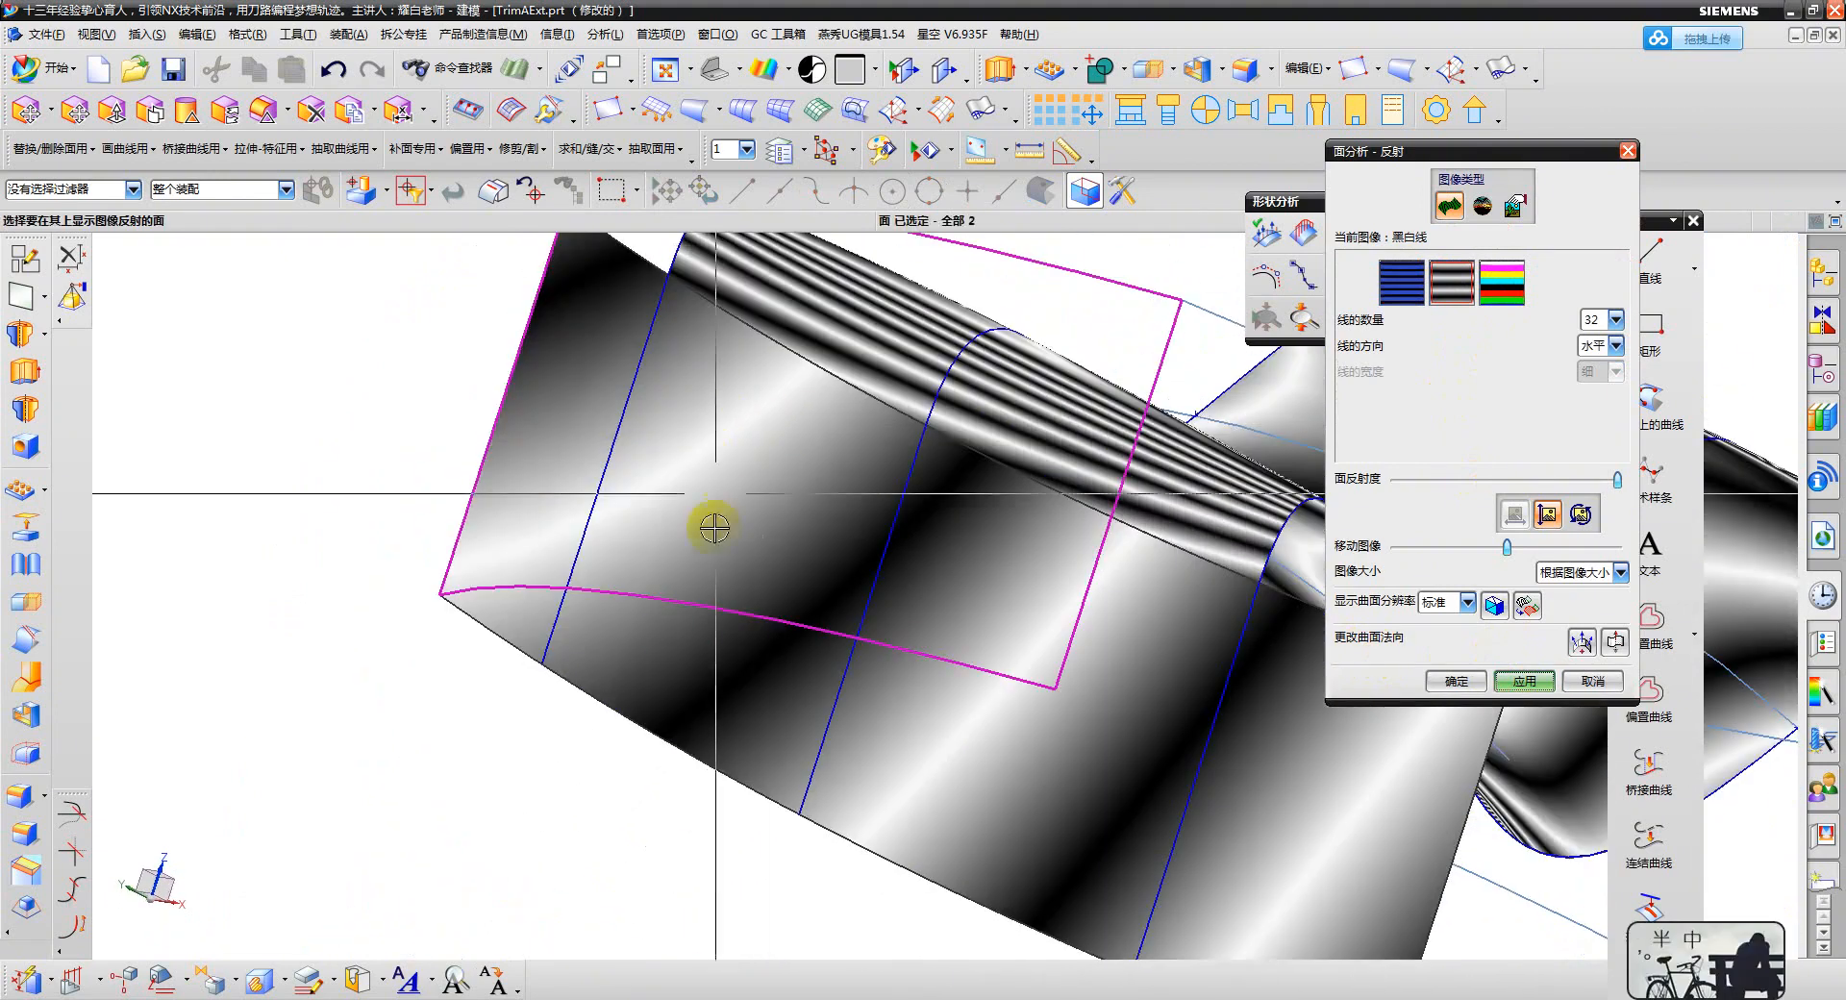
scroll(701, 559, down, 5)
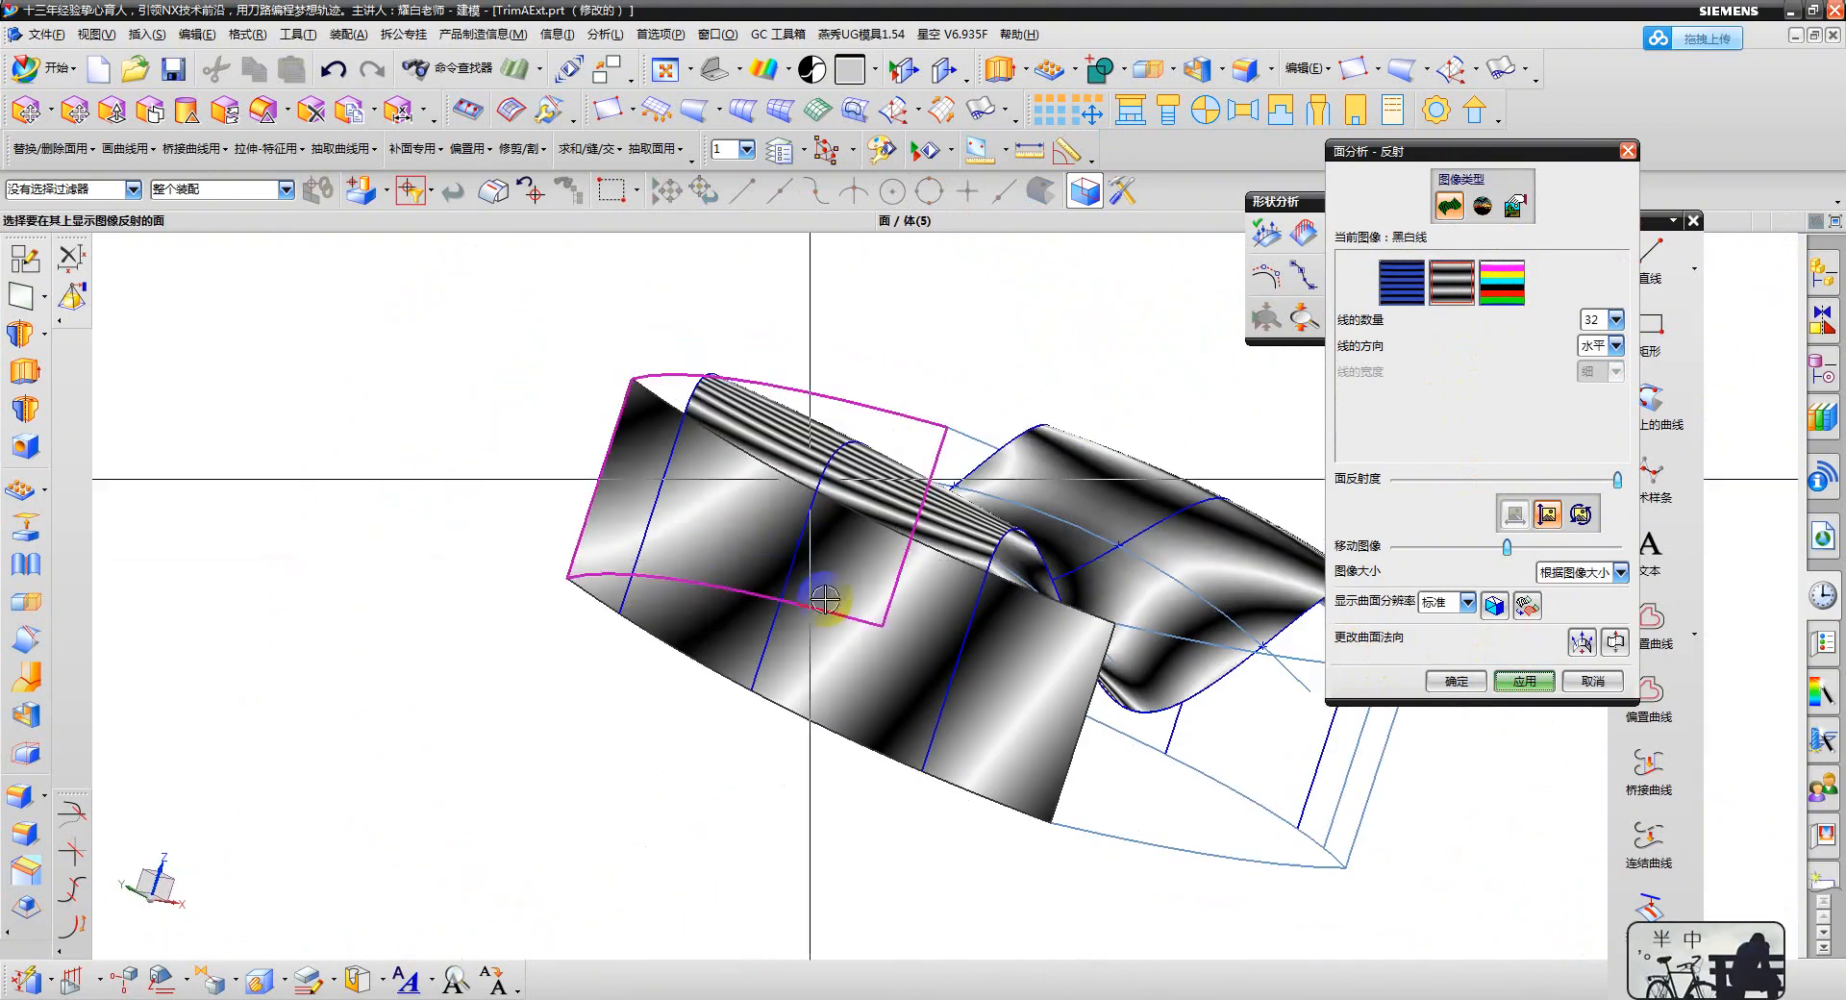
click(1592, 681)
scroll(1125, 556, up, 3)
mouse_move(1125, 556)
middle_down()
mouse_move(1071, 626)
mouse_move(1090, 581)
mouse_move(1083, 490)
mouse_move(1067, 486)
middle_up()
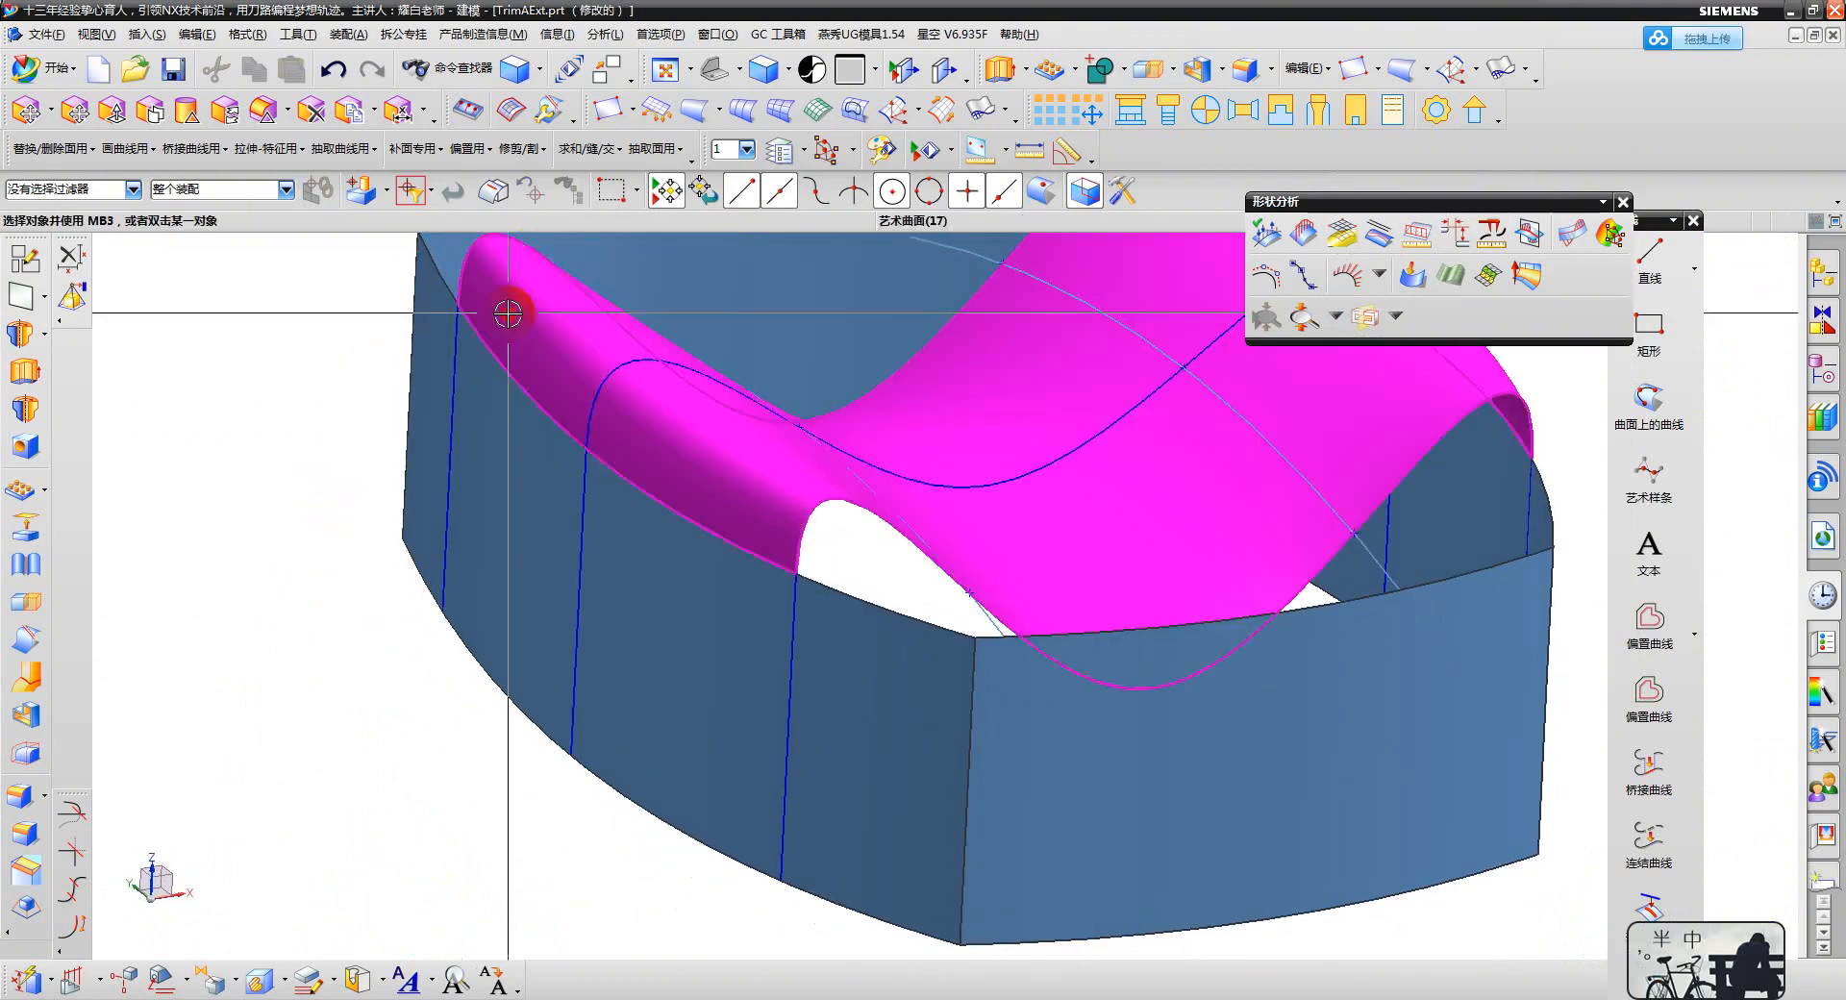
- Edit the middle studio spline and remove the G1 tangency from its end point on the near wall
click(585, 316)
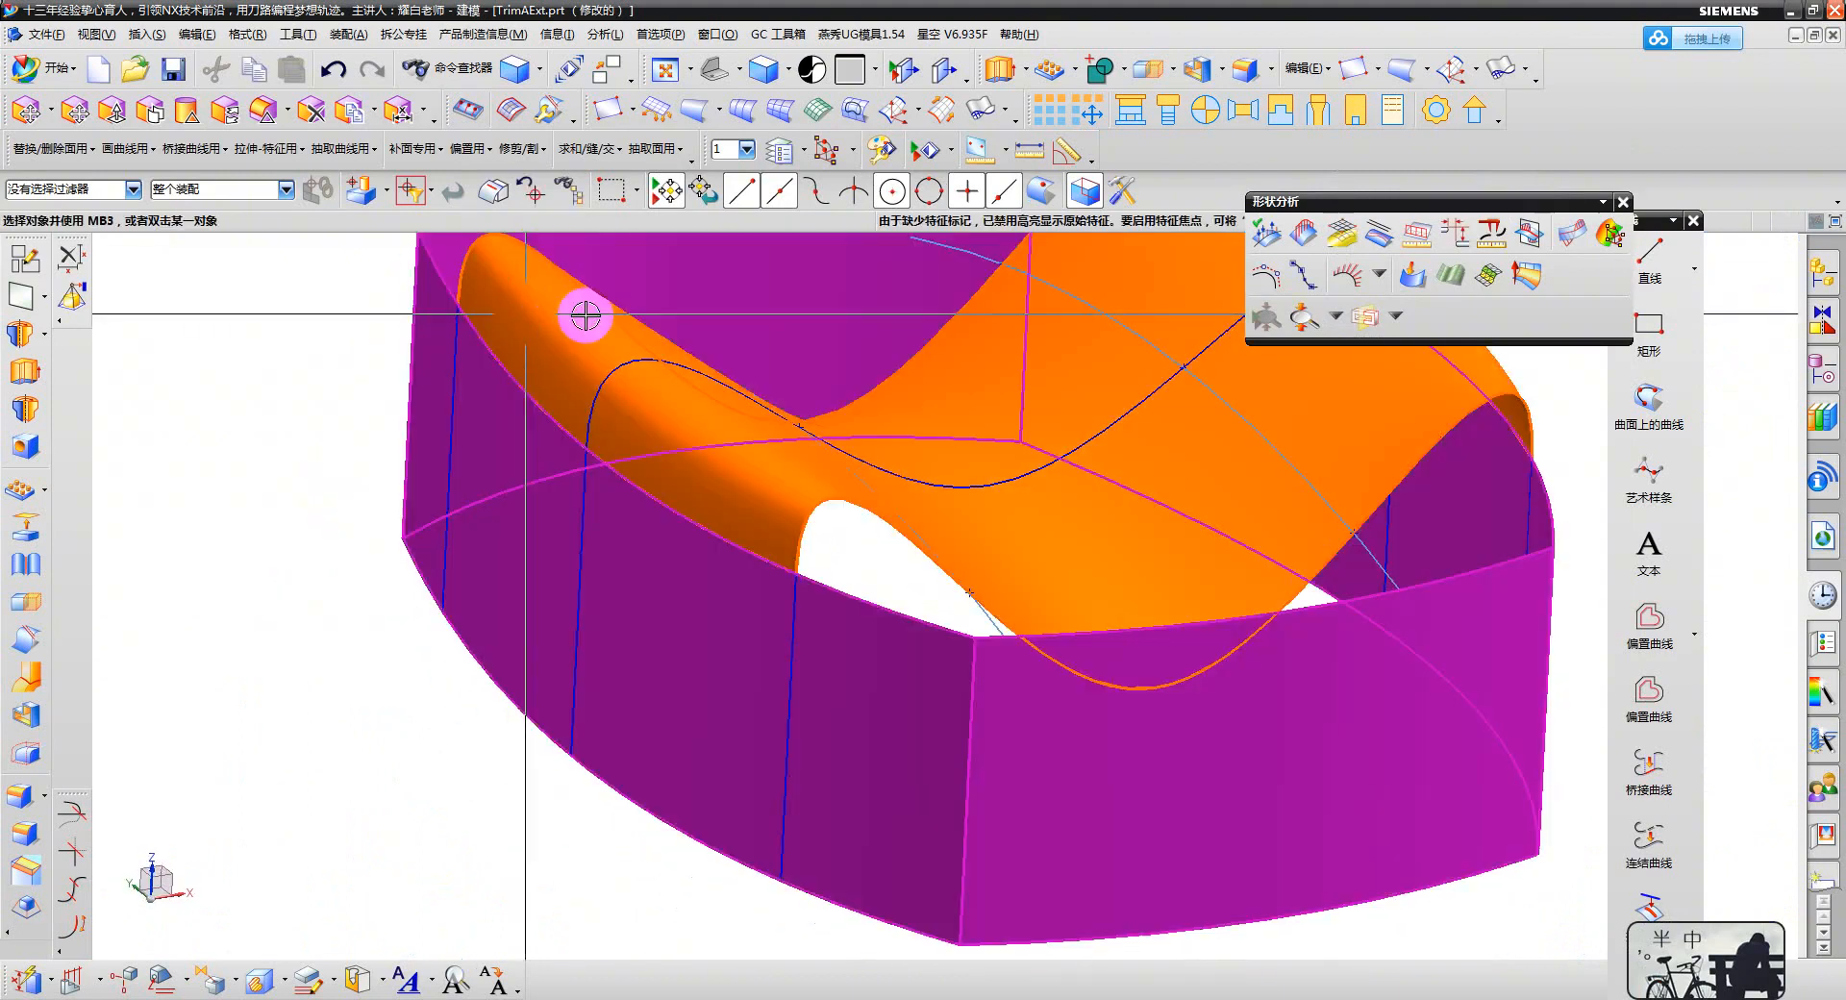
key(Escape)
scroll(523, 514, down, 1)
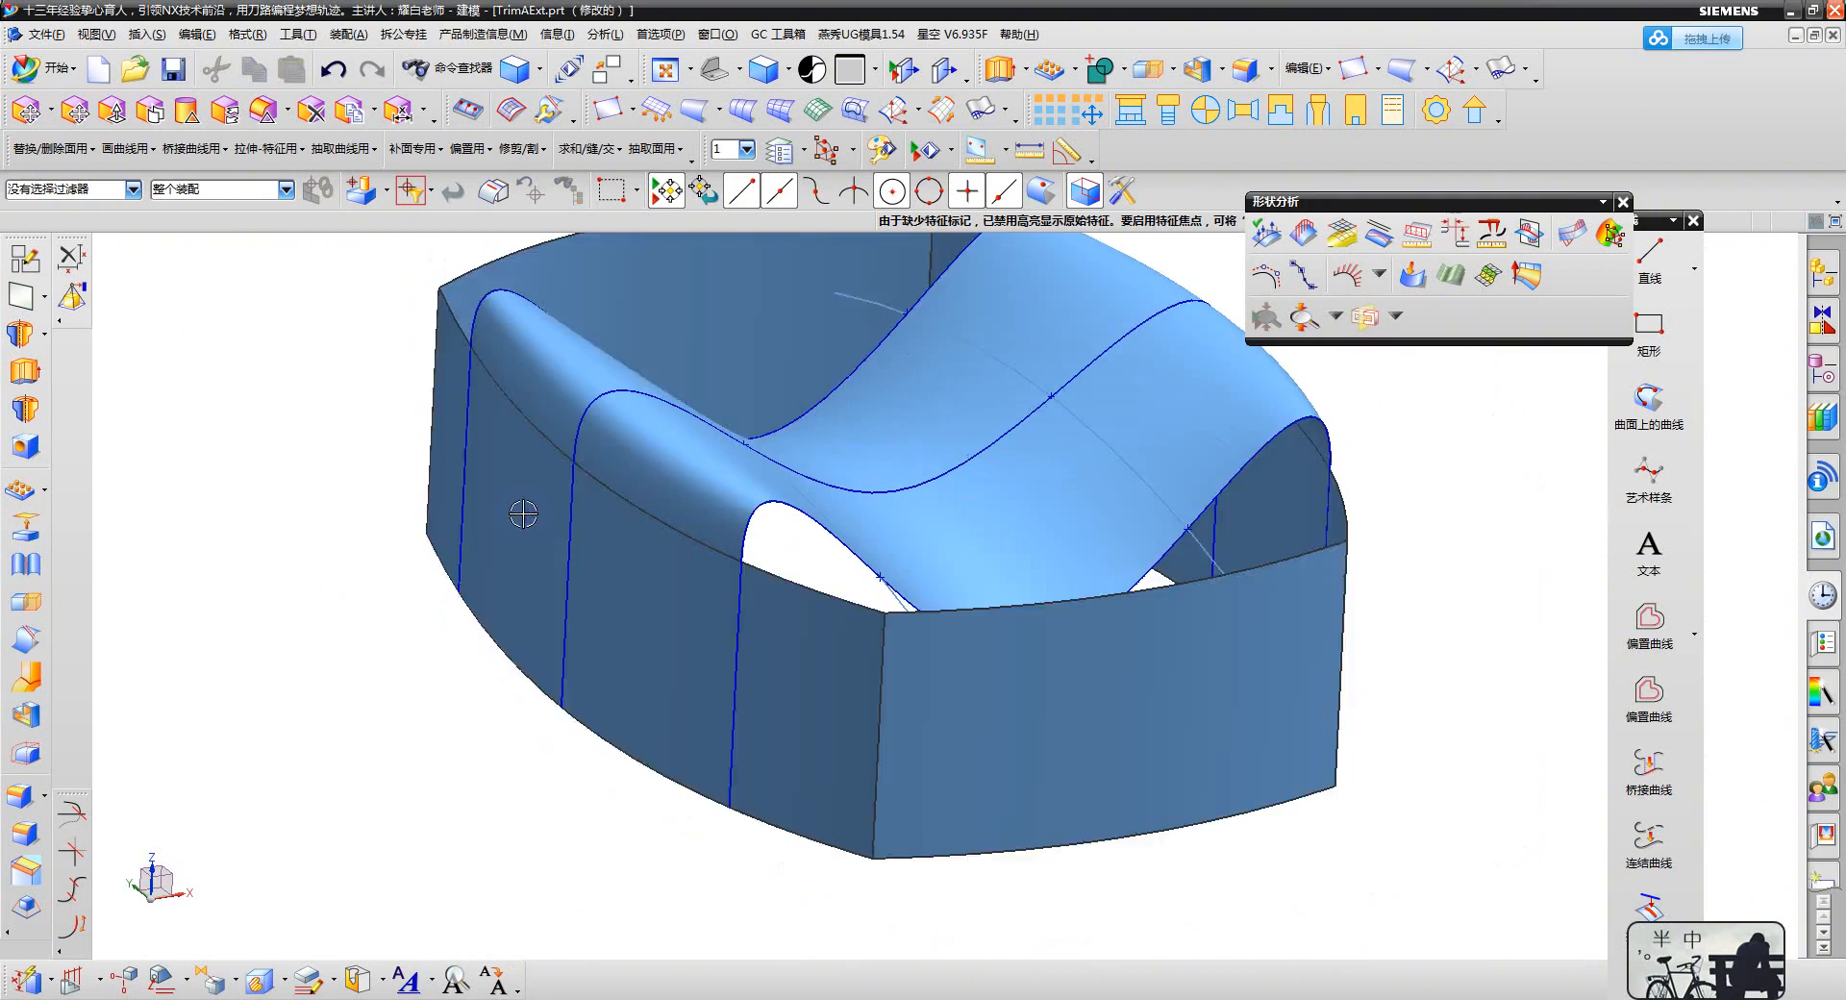
scroll(614, 410, up, 3)
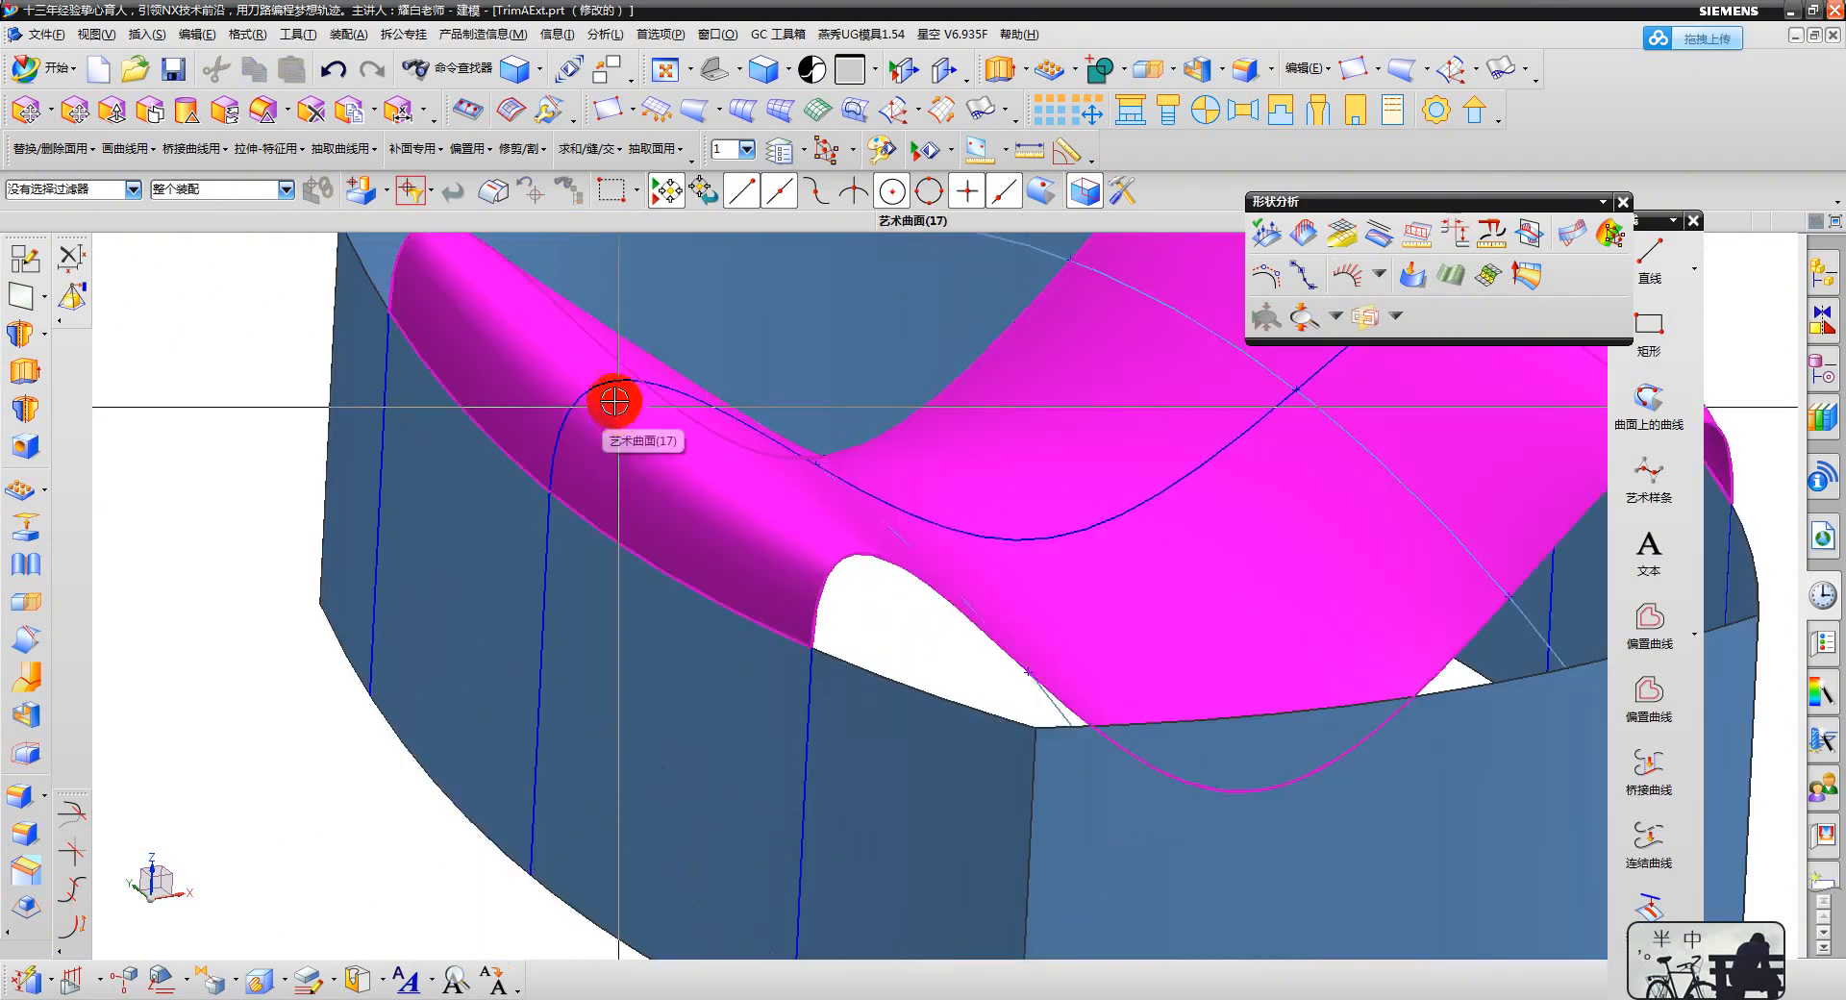
scroll(550, 573, down, 3)
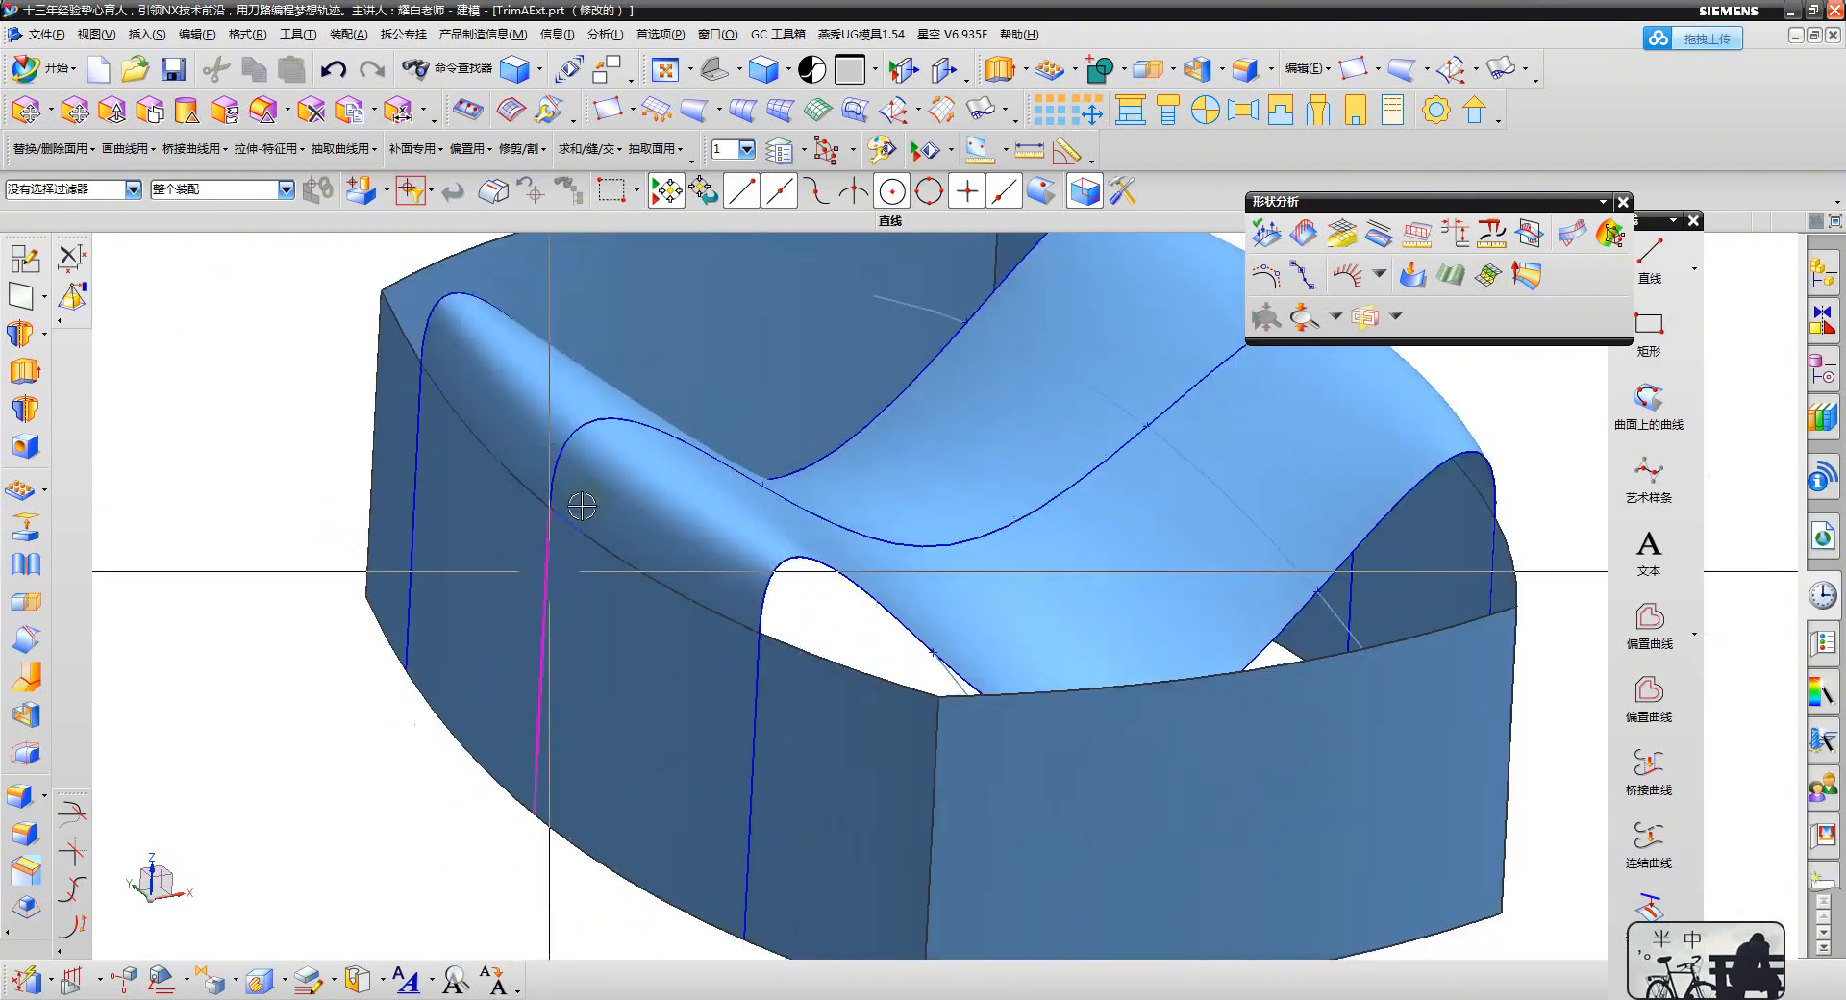
click(642, 435)
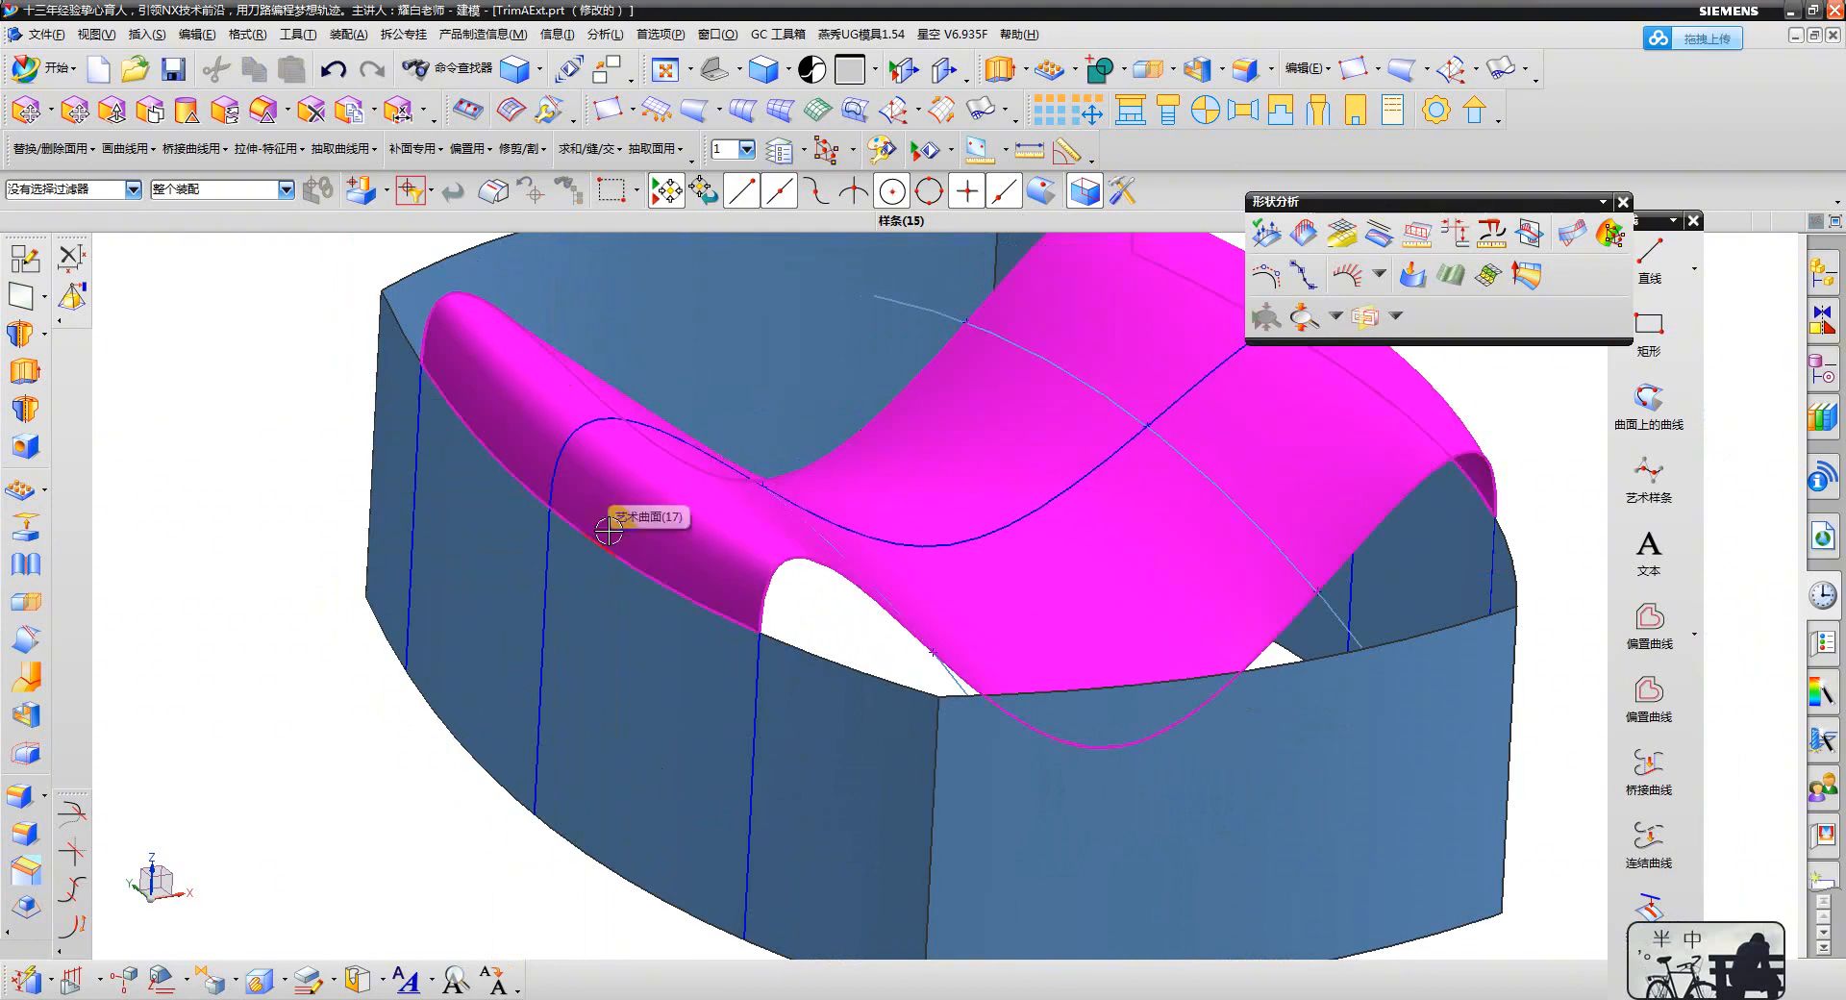
double_click(552, 483)
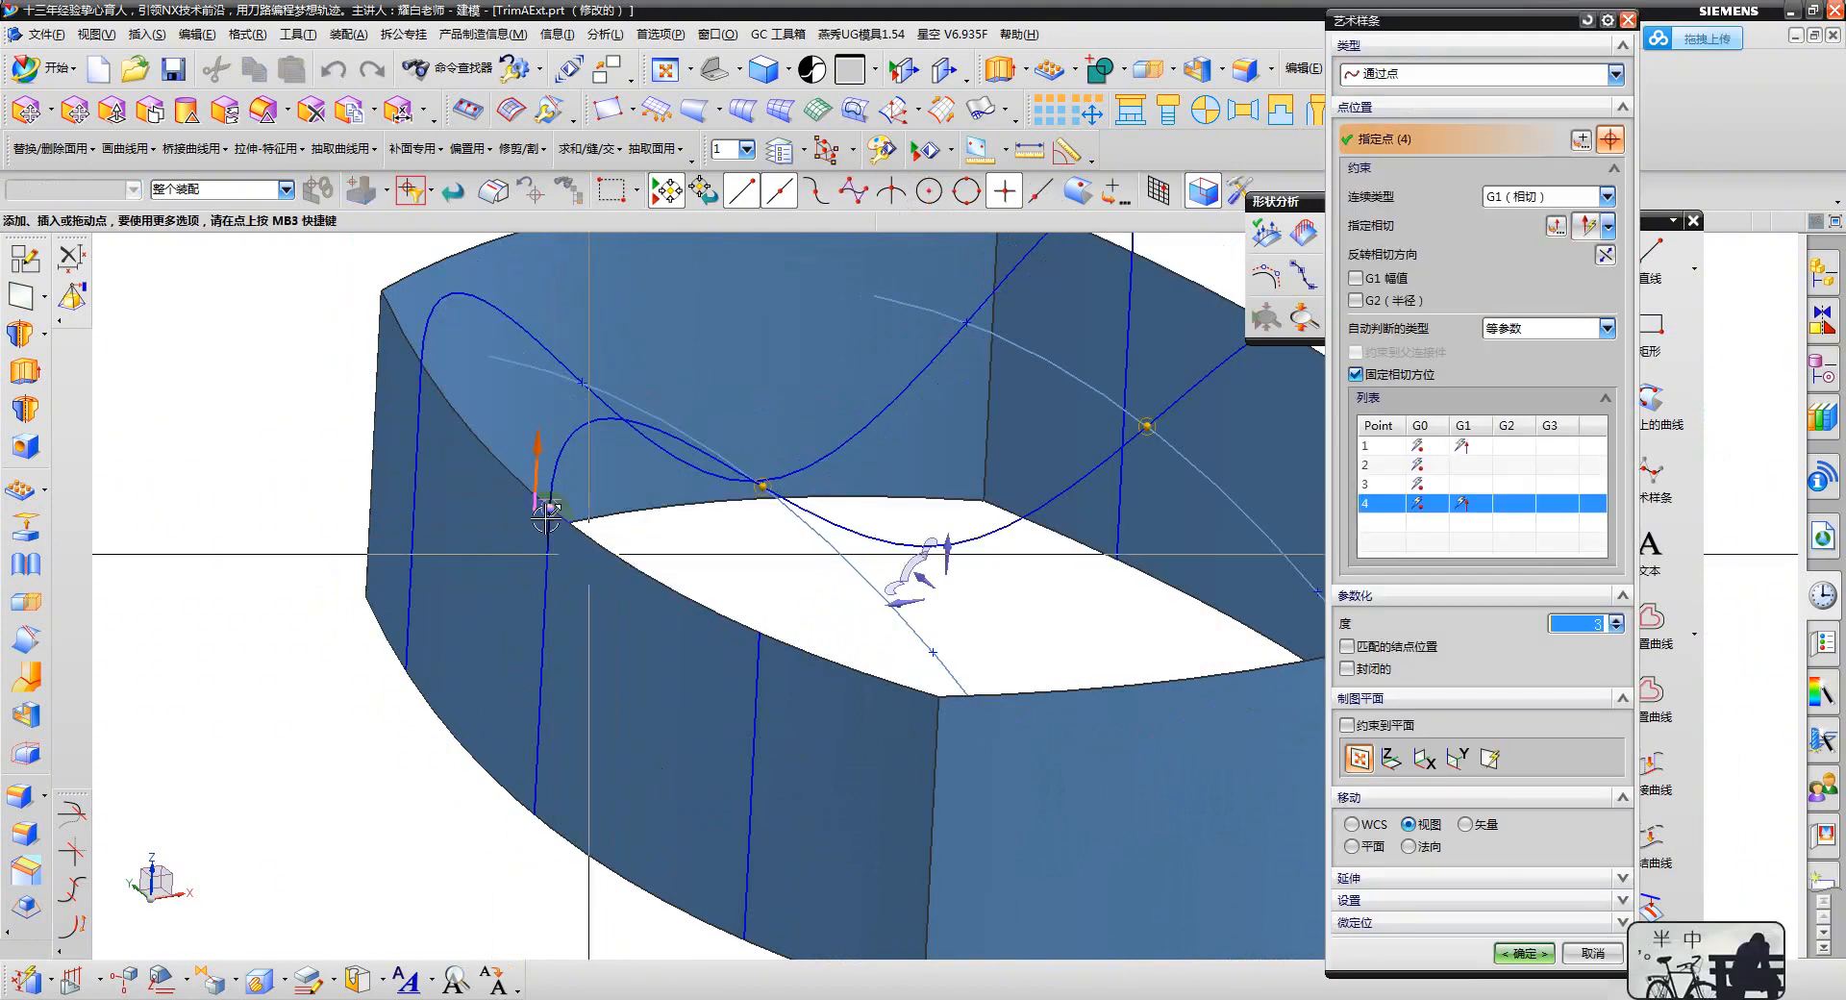
right_click(550, 502)
click(625, 618)
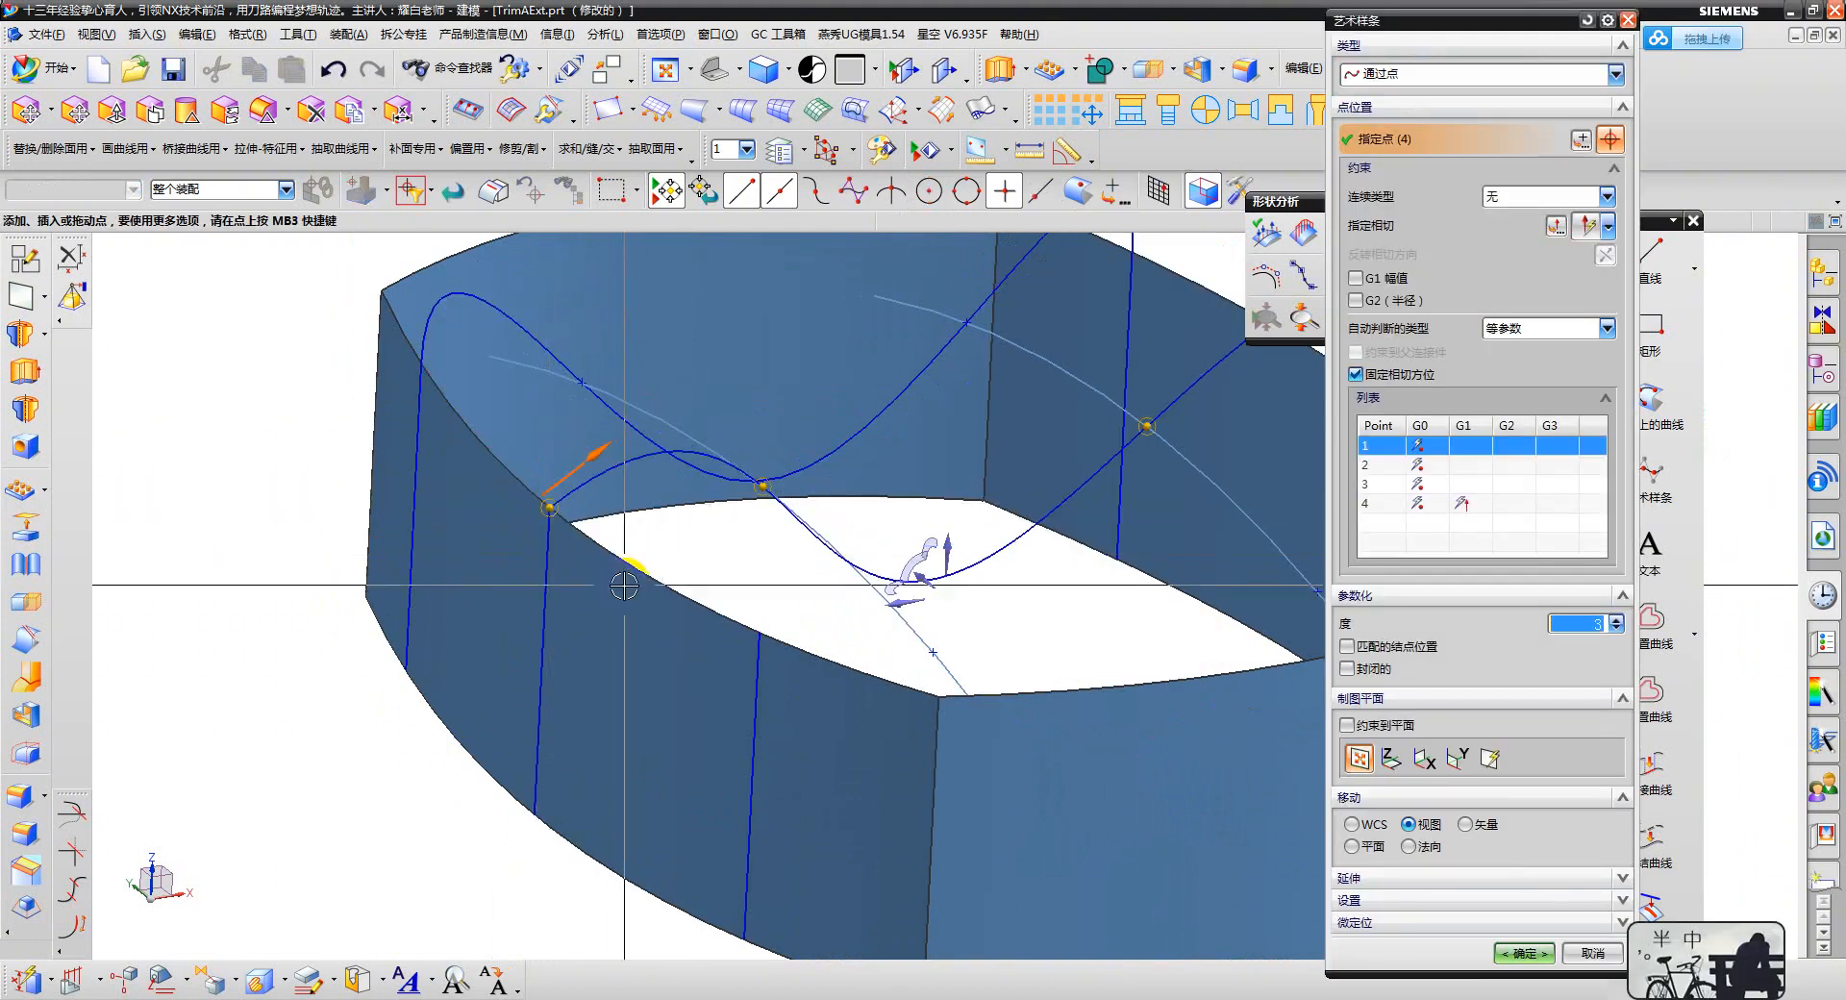
scroll(486, 467, up, 3)
middle_click(577, 465)
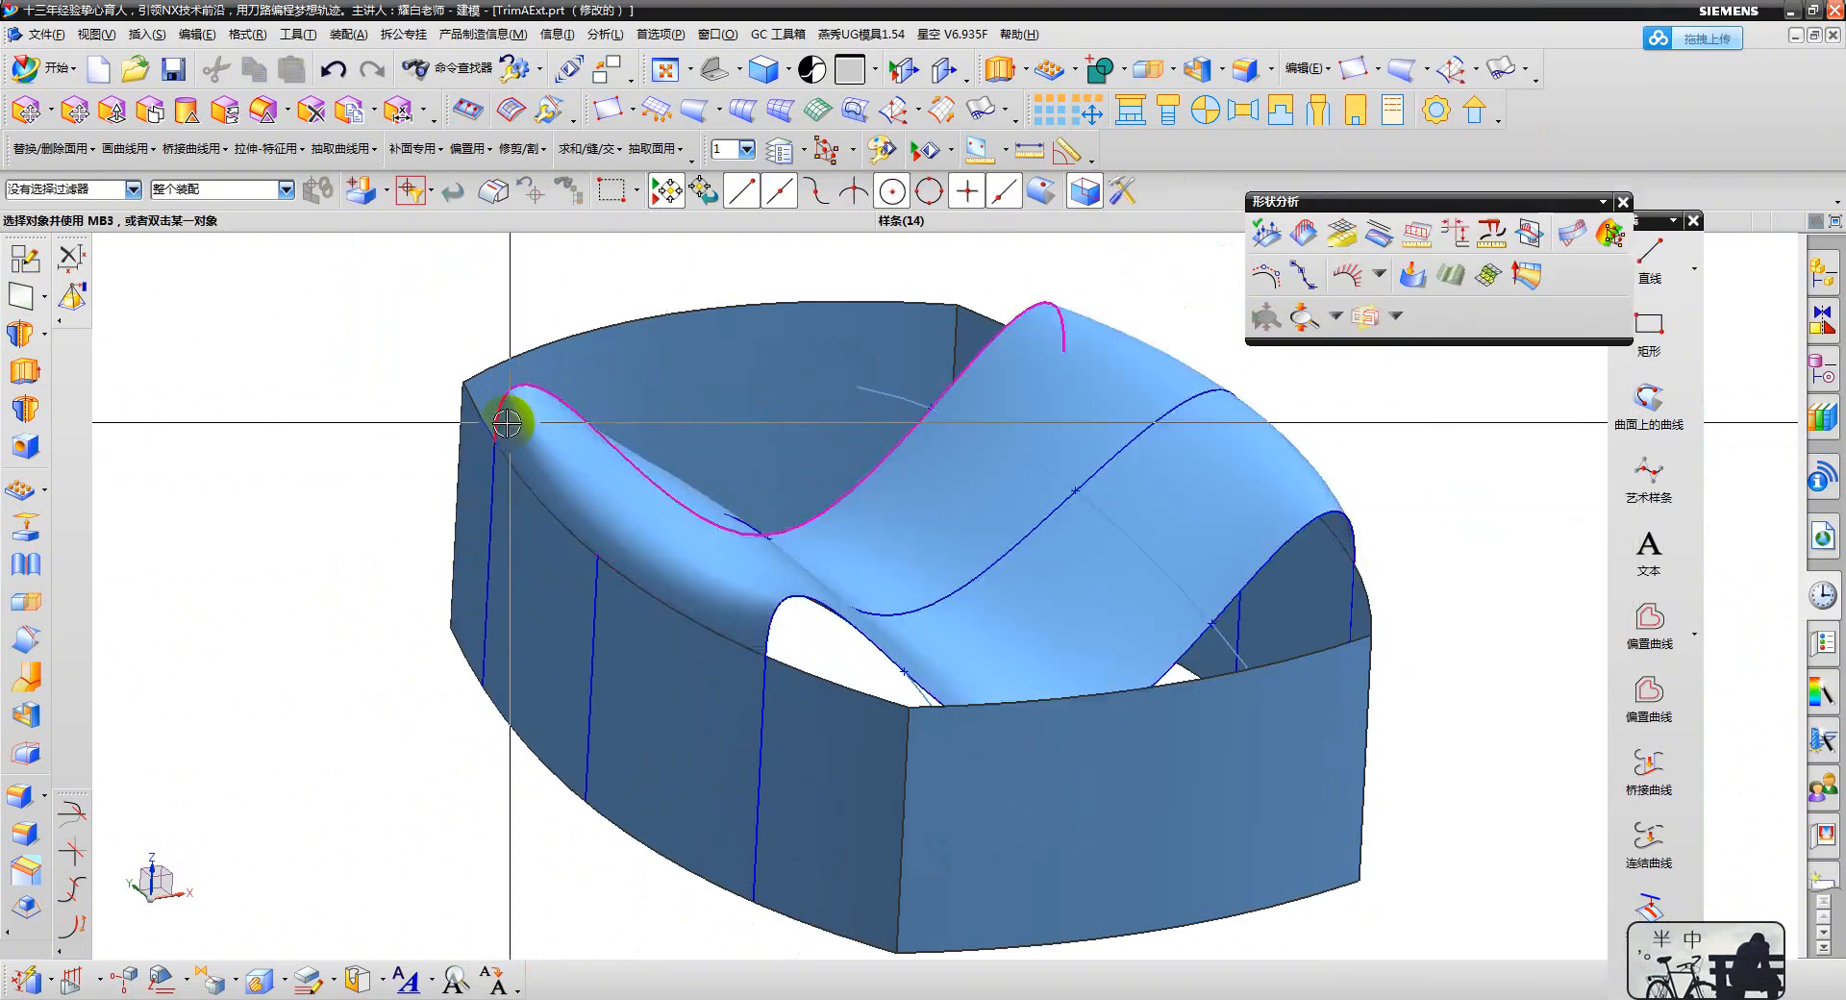
- Edit the rear studio spline (14) and remove the G1 tangency from its end point on the near wall
scroll(510, 426, up, 2)
scroll(676, 517, down, 2)
double_click(586, 448)
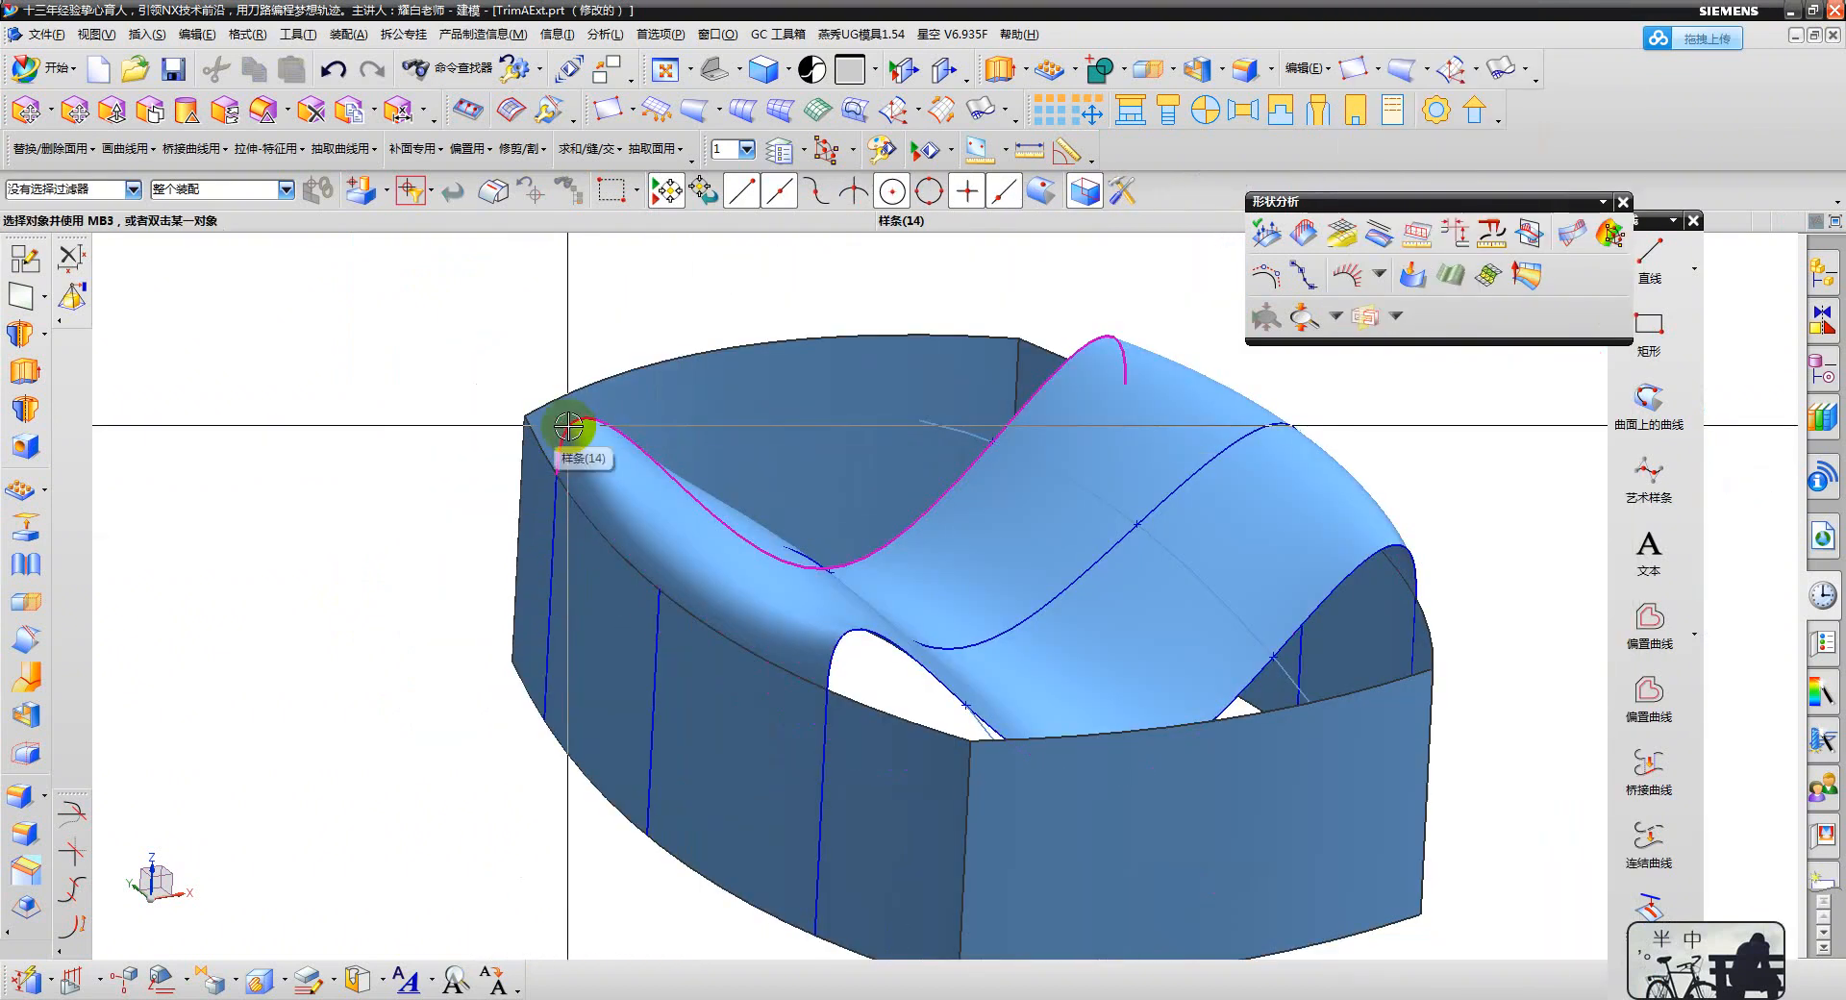
right_click(558, 475)
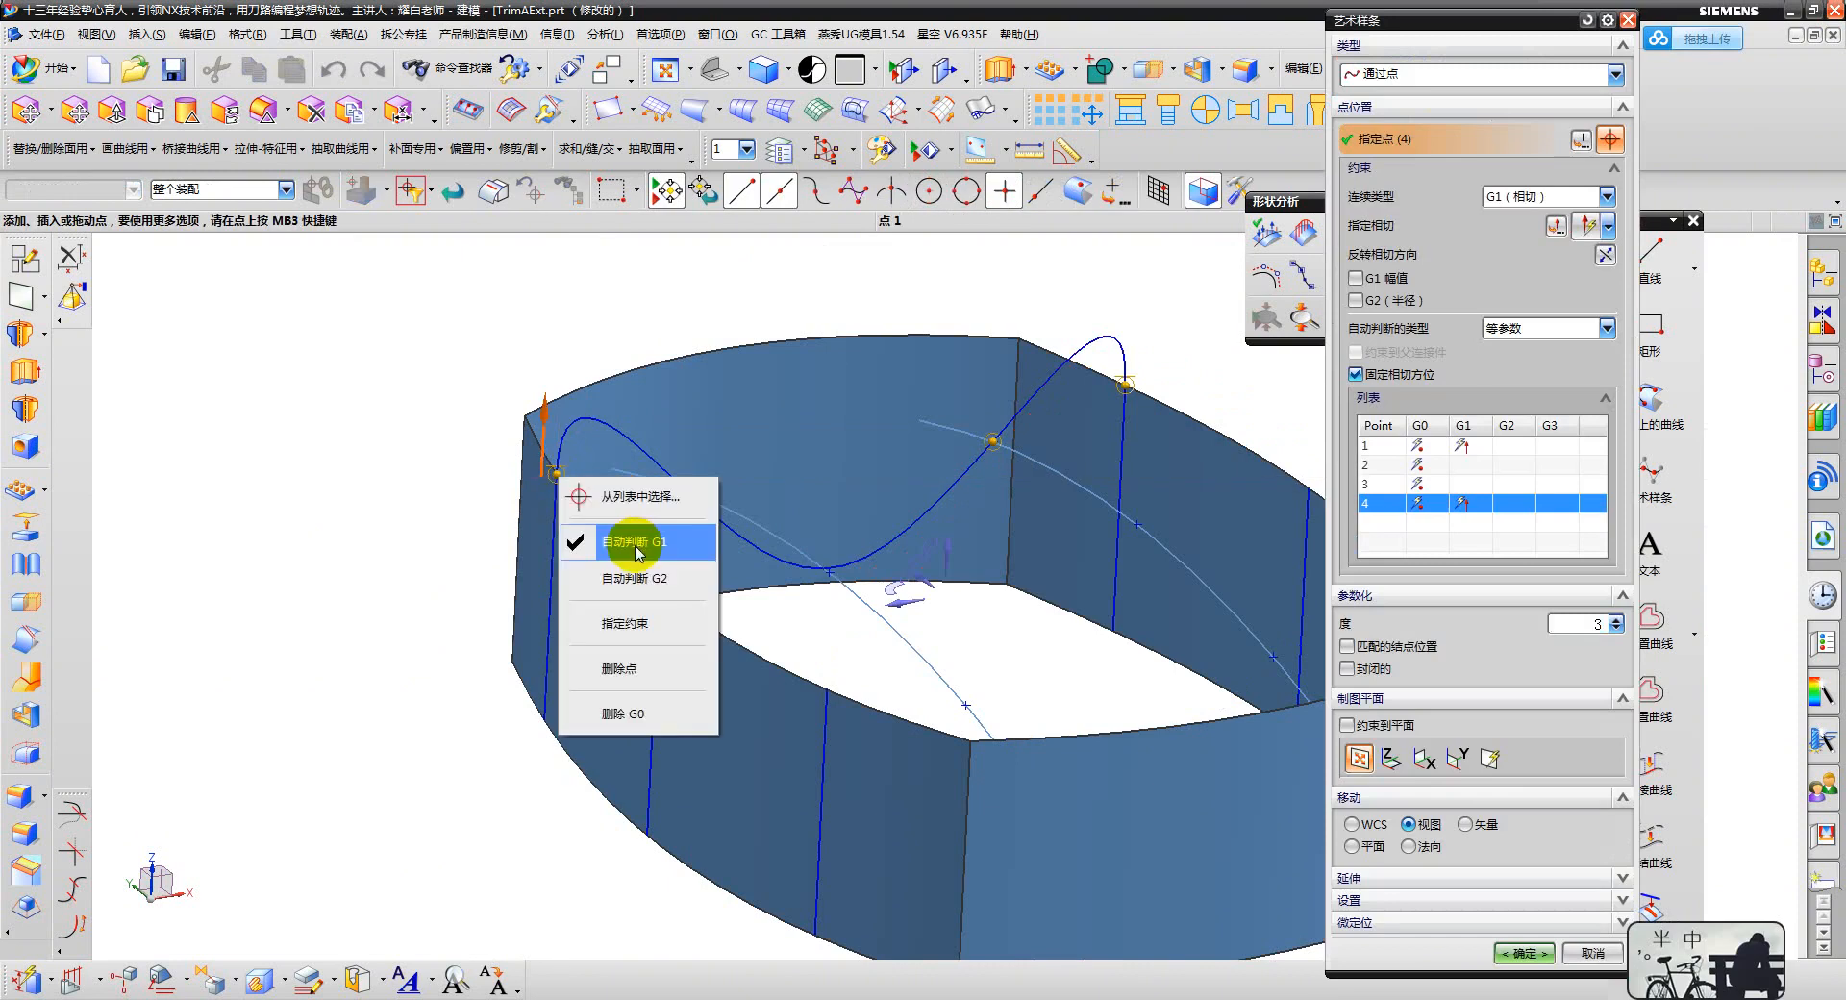
click(629, 532)
middle_click(883, 701)
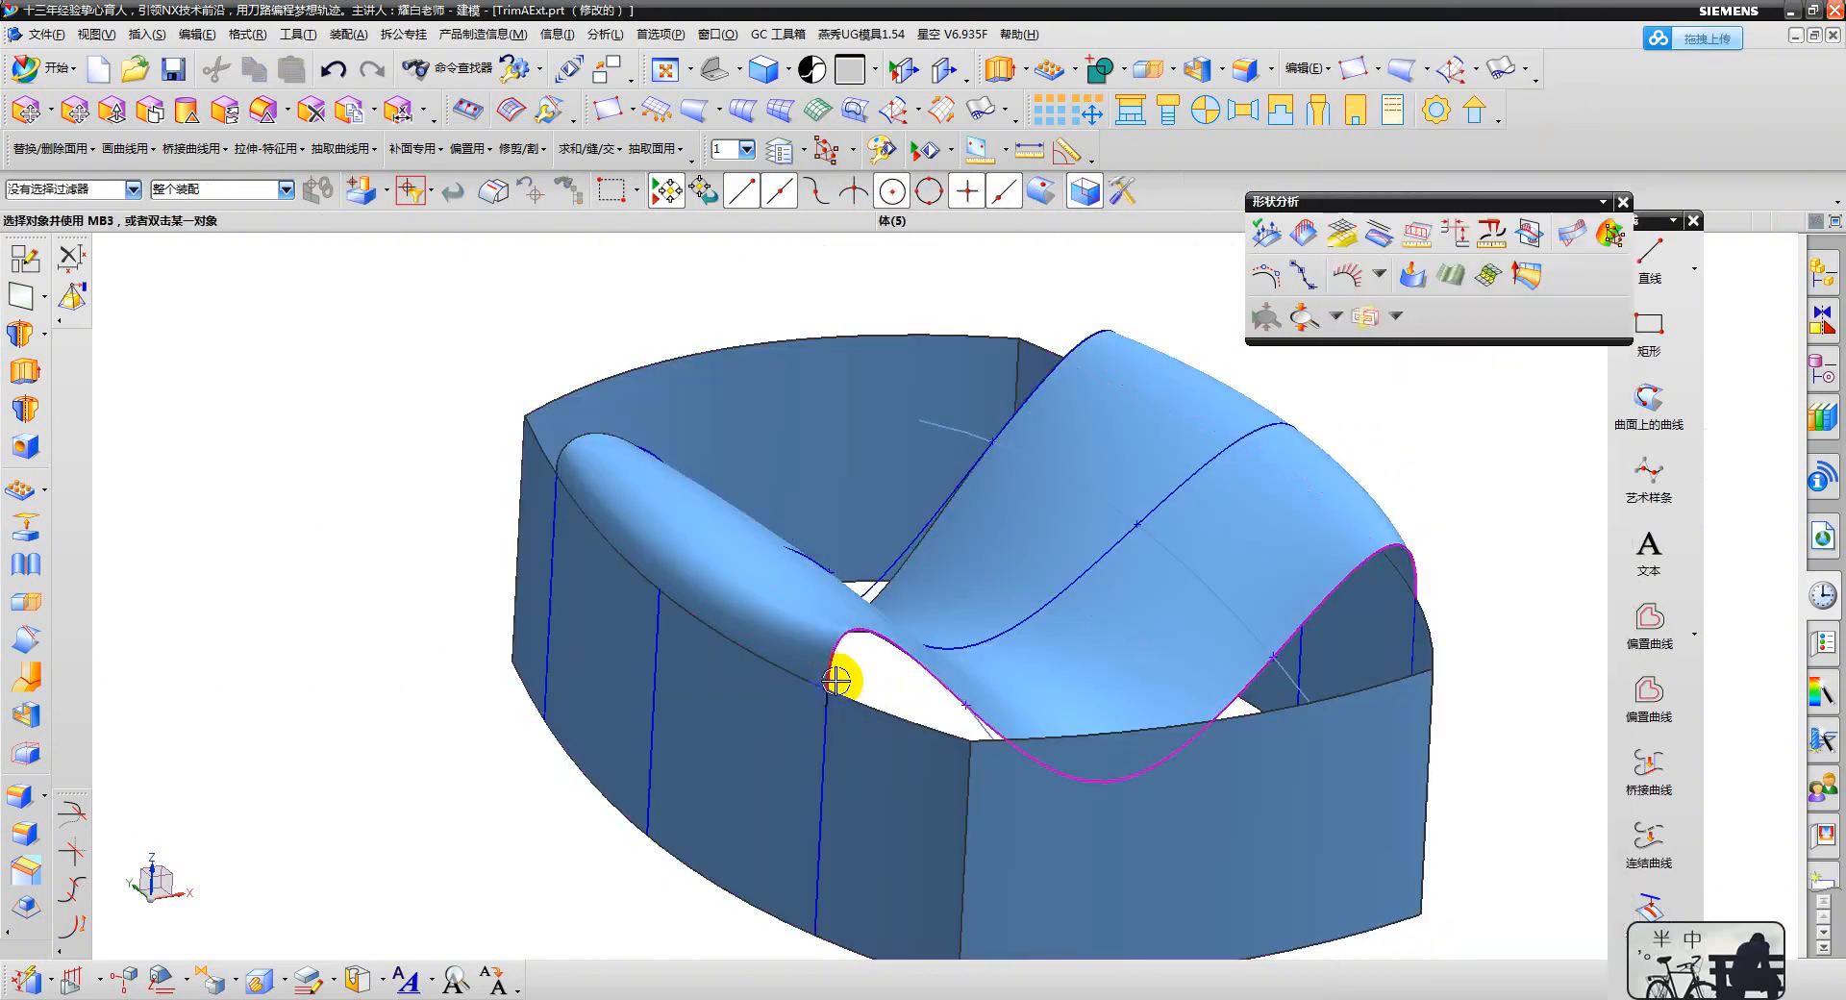
- Edit the front studio spline (16) and remove the G1 tangency from its end point on the near wall
double_click(827, 680)
right_click(827, 681)
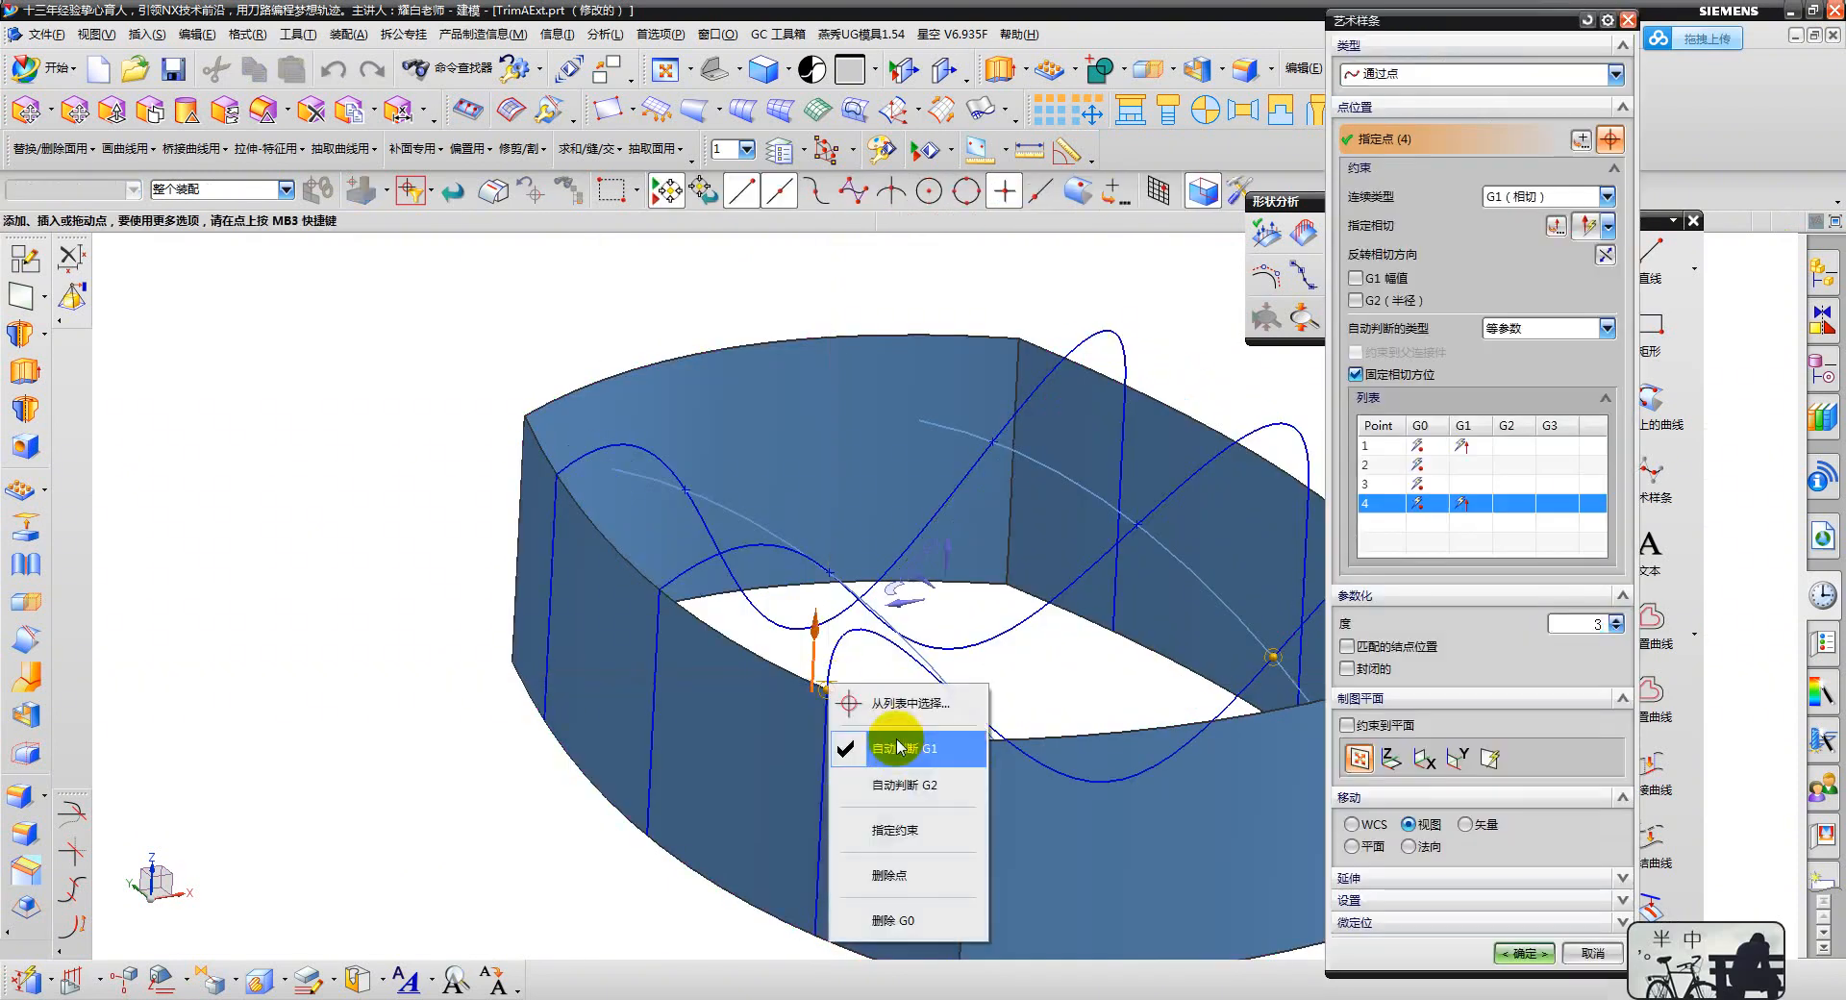
click(846, 749)
middle_click(757, 586)
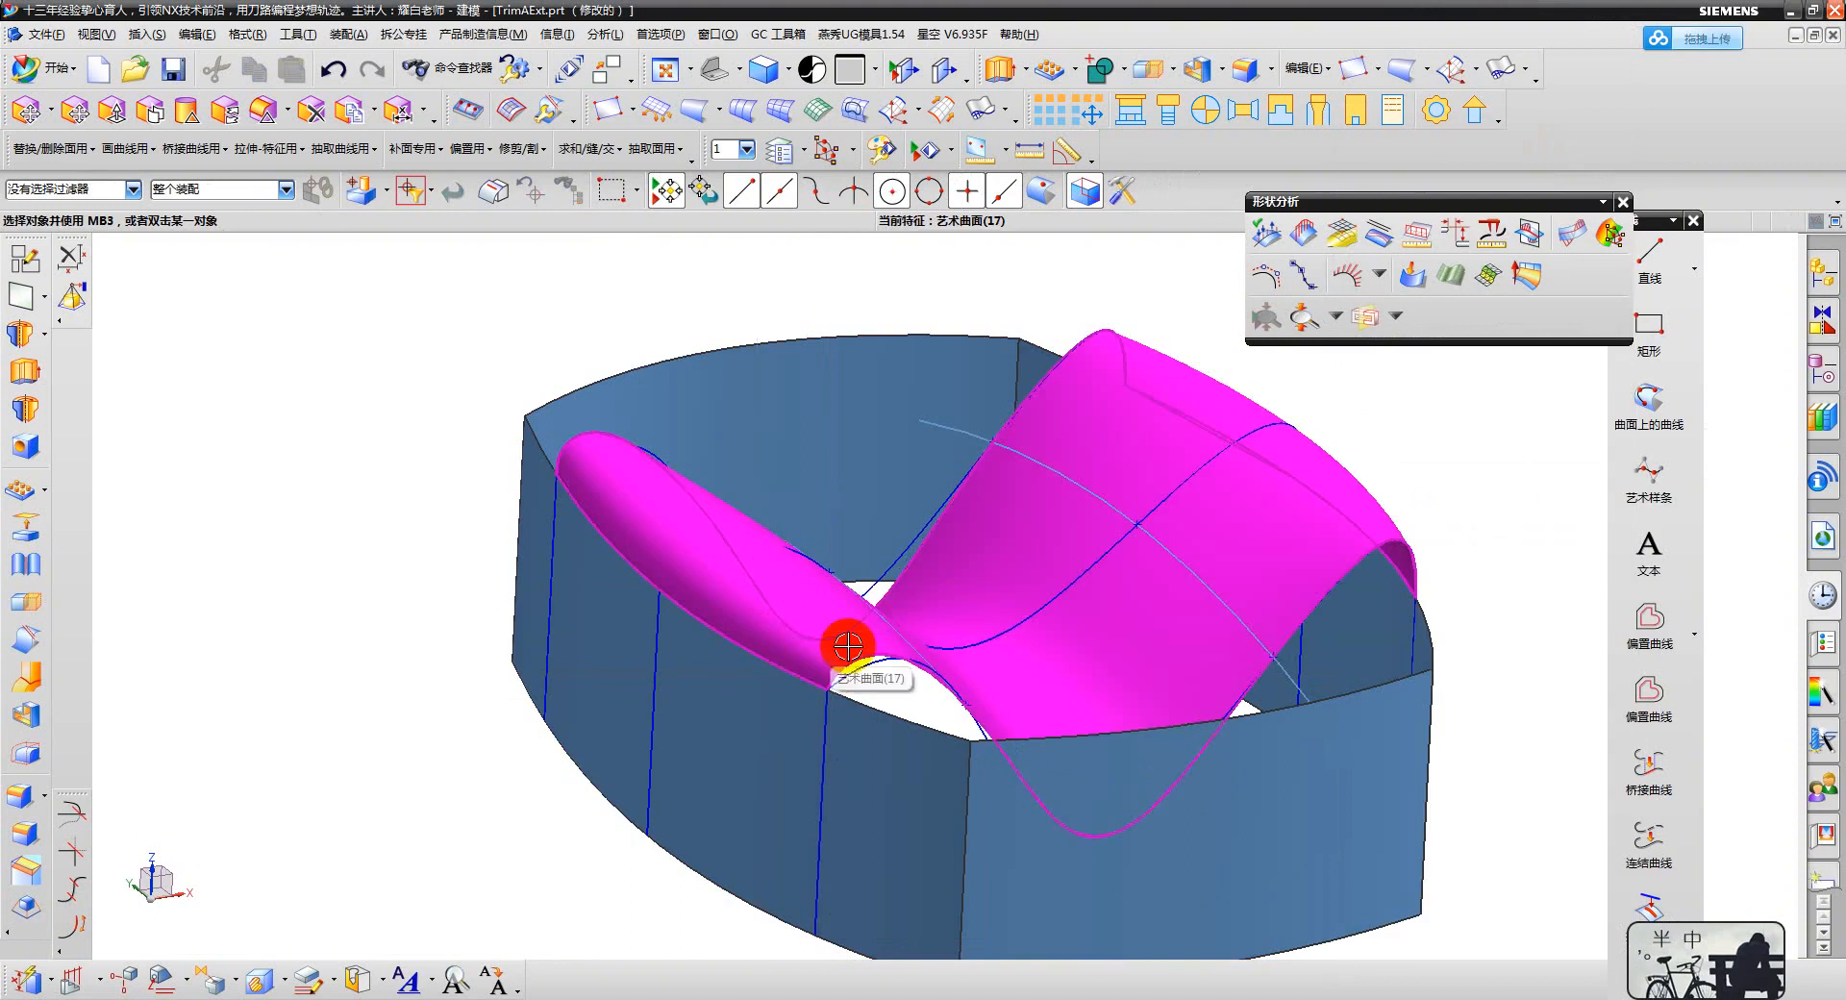
- Check the studio surface's guide constraint faces and set the first guide's continuity to G0 (position)
middle_drag(845, 639, 757, 560)
scroll(786, 574, up, 1)
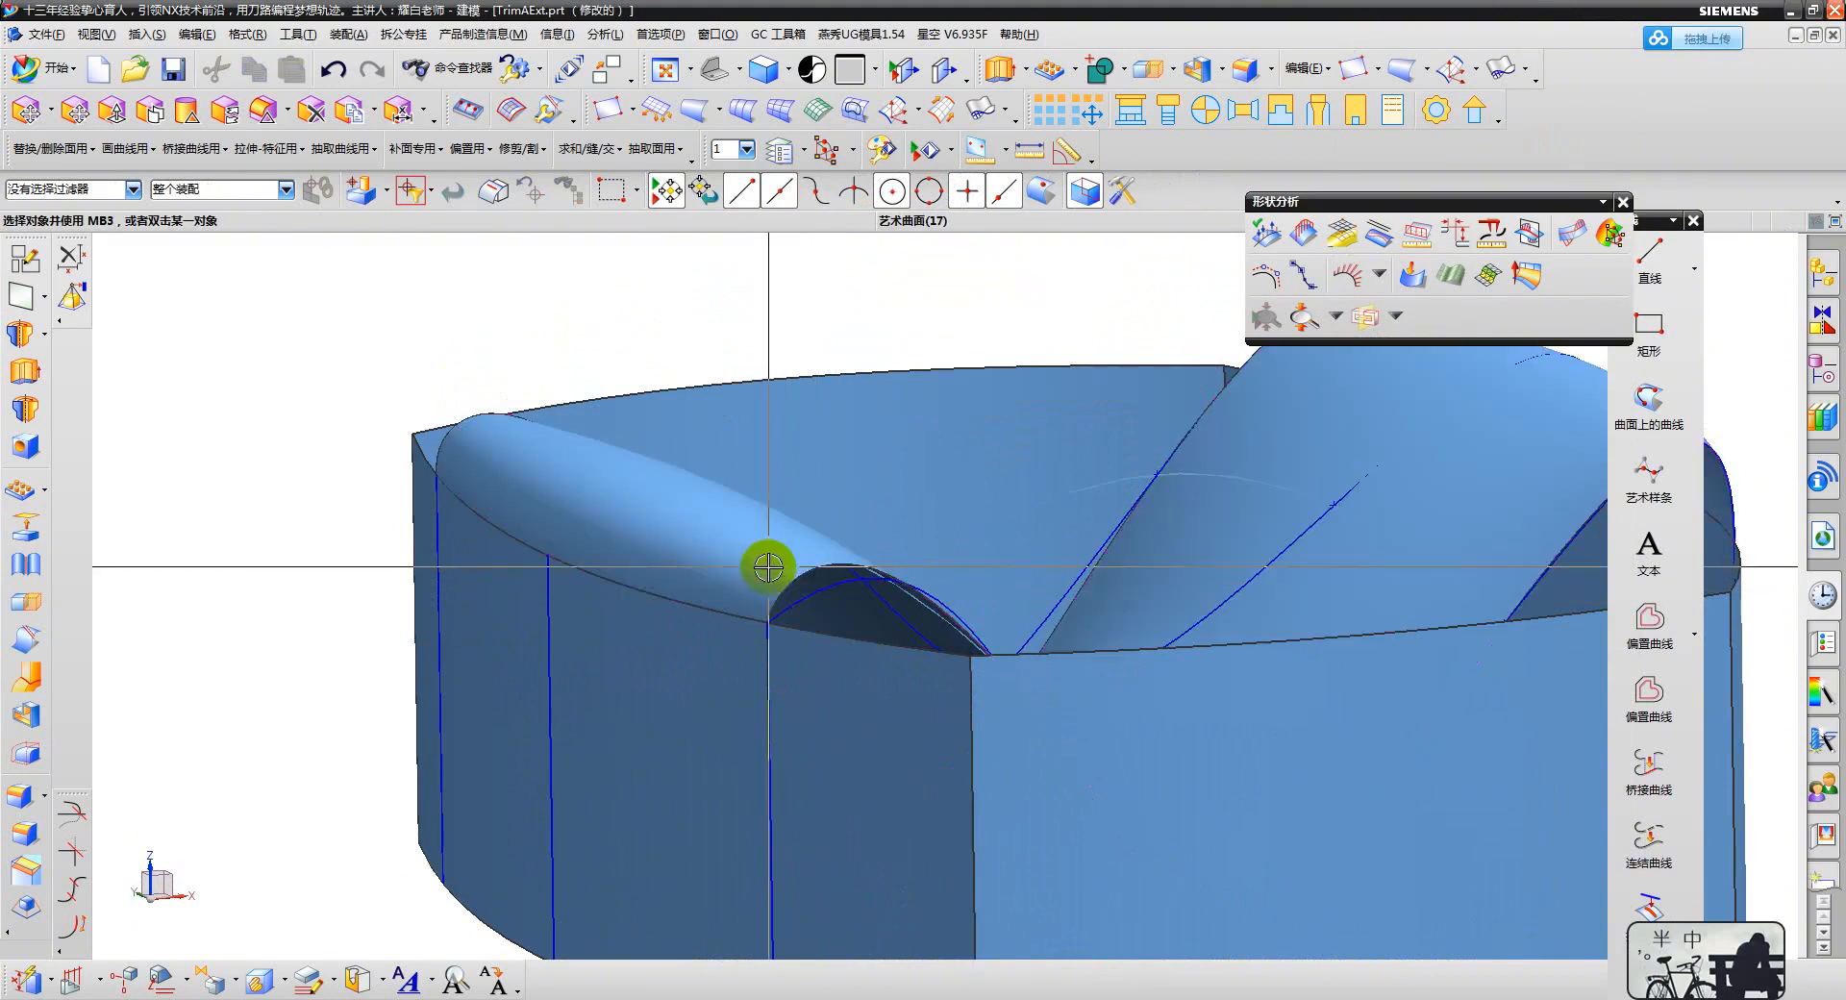
double_click(778, 570)
click(1502, 761)
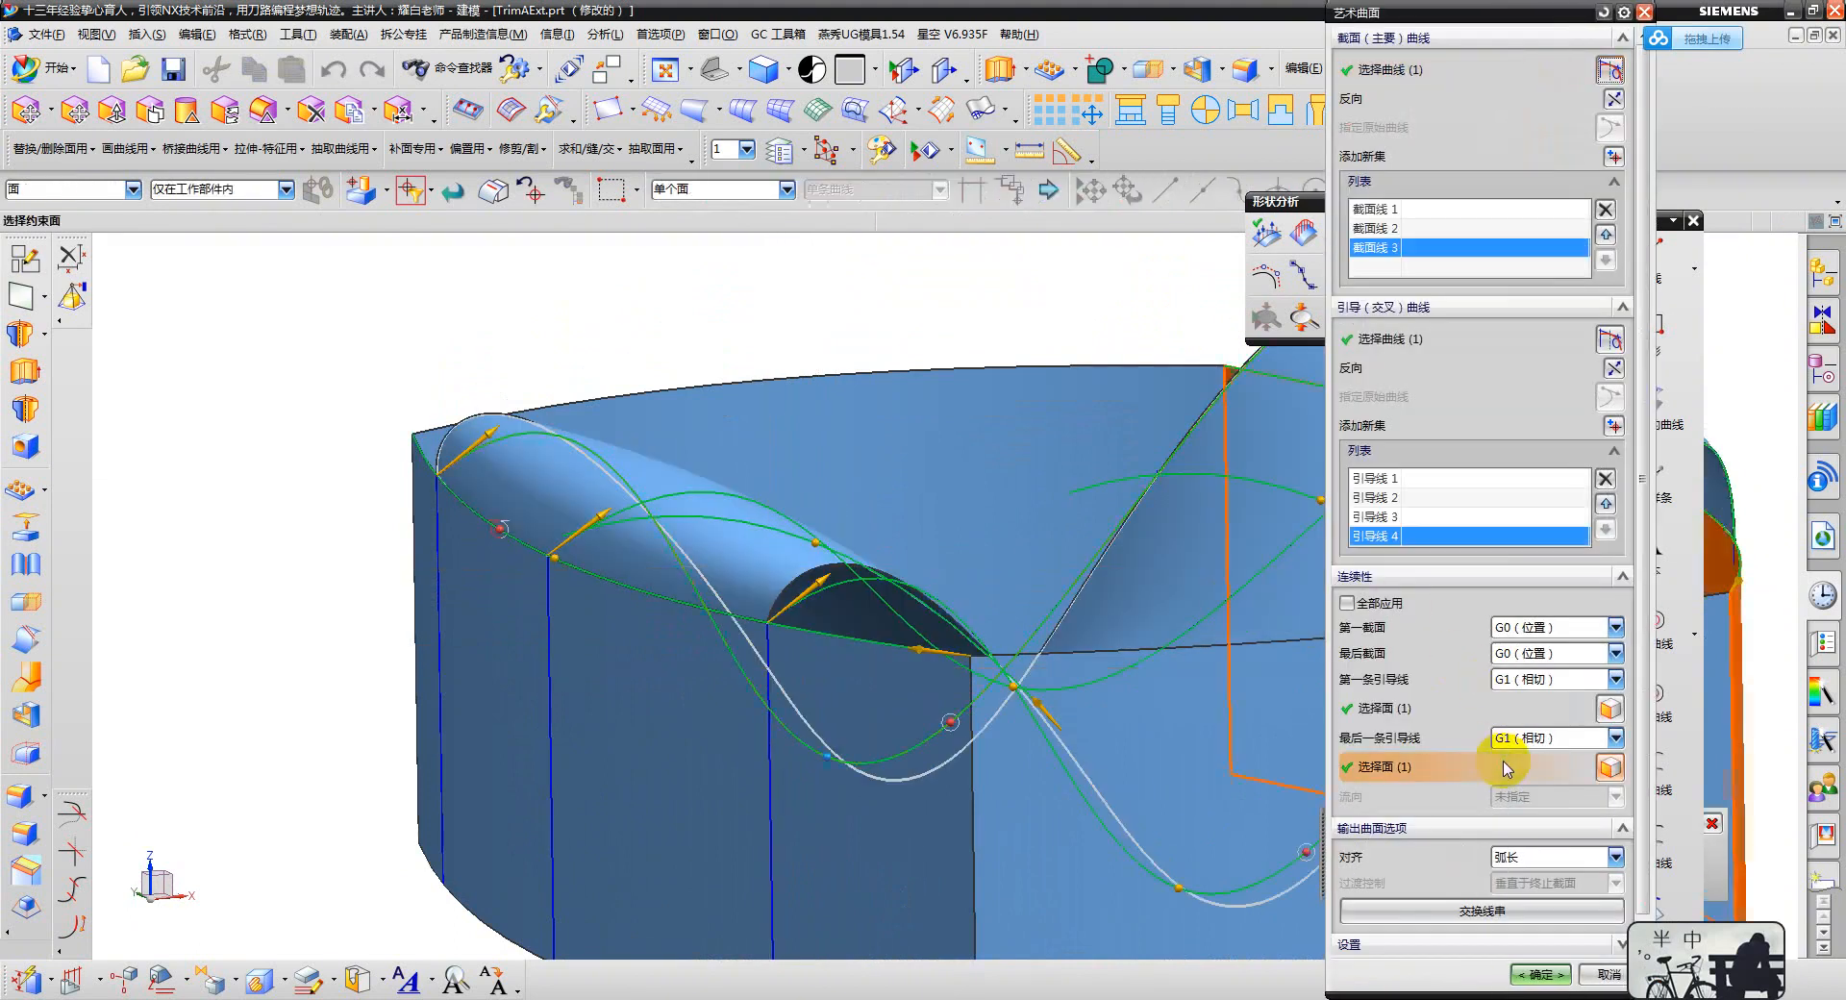
scroll(400, 495, down, 3)
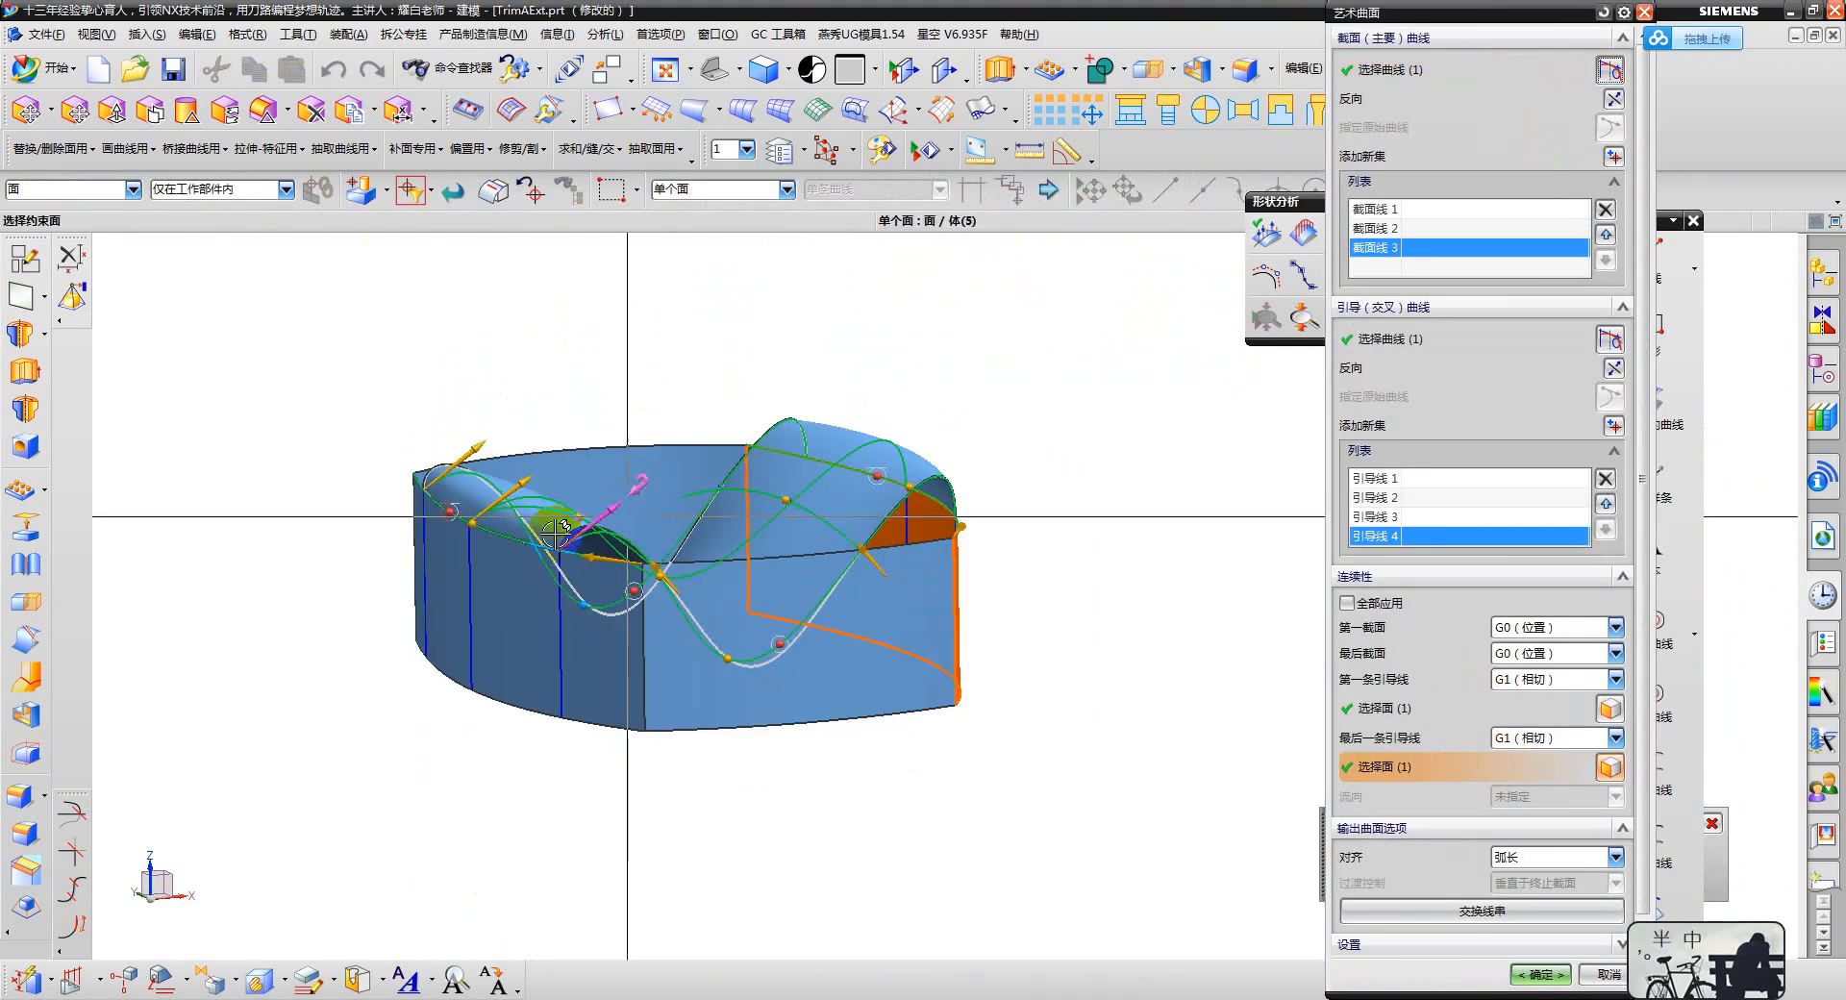
click(1506, 709)
scroll(542, 569, up, 3)
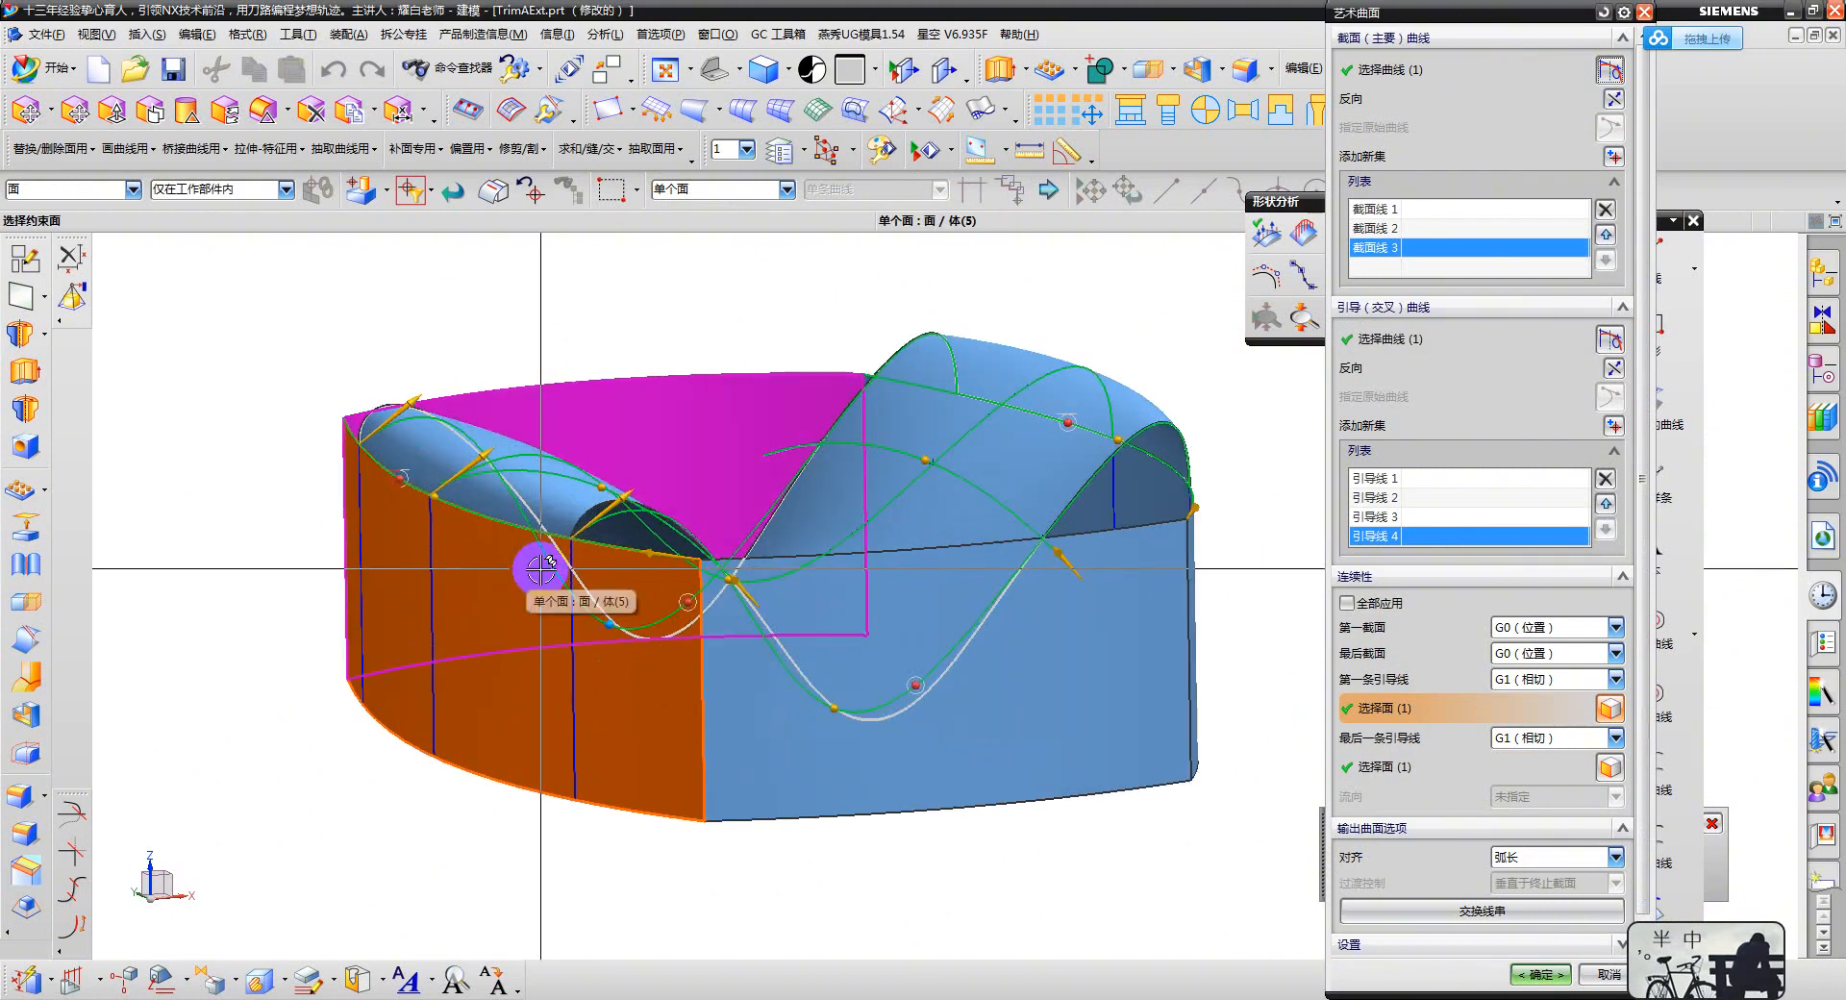
shift+click(489, 555)
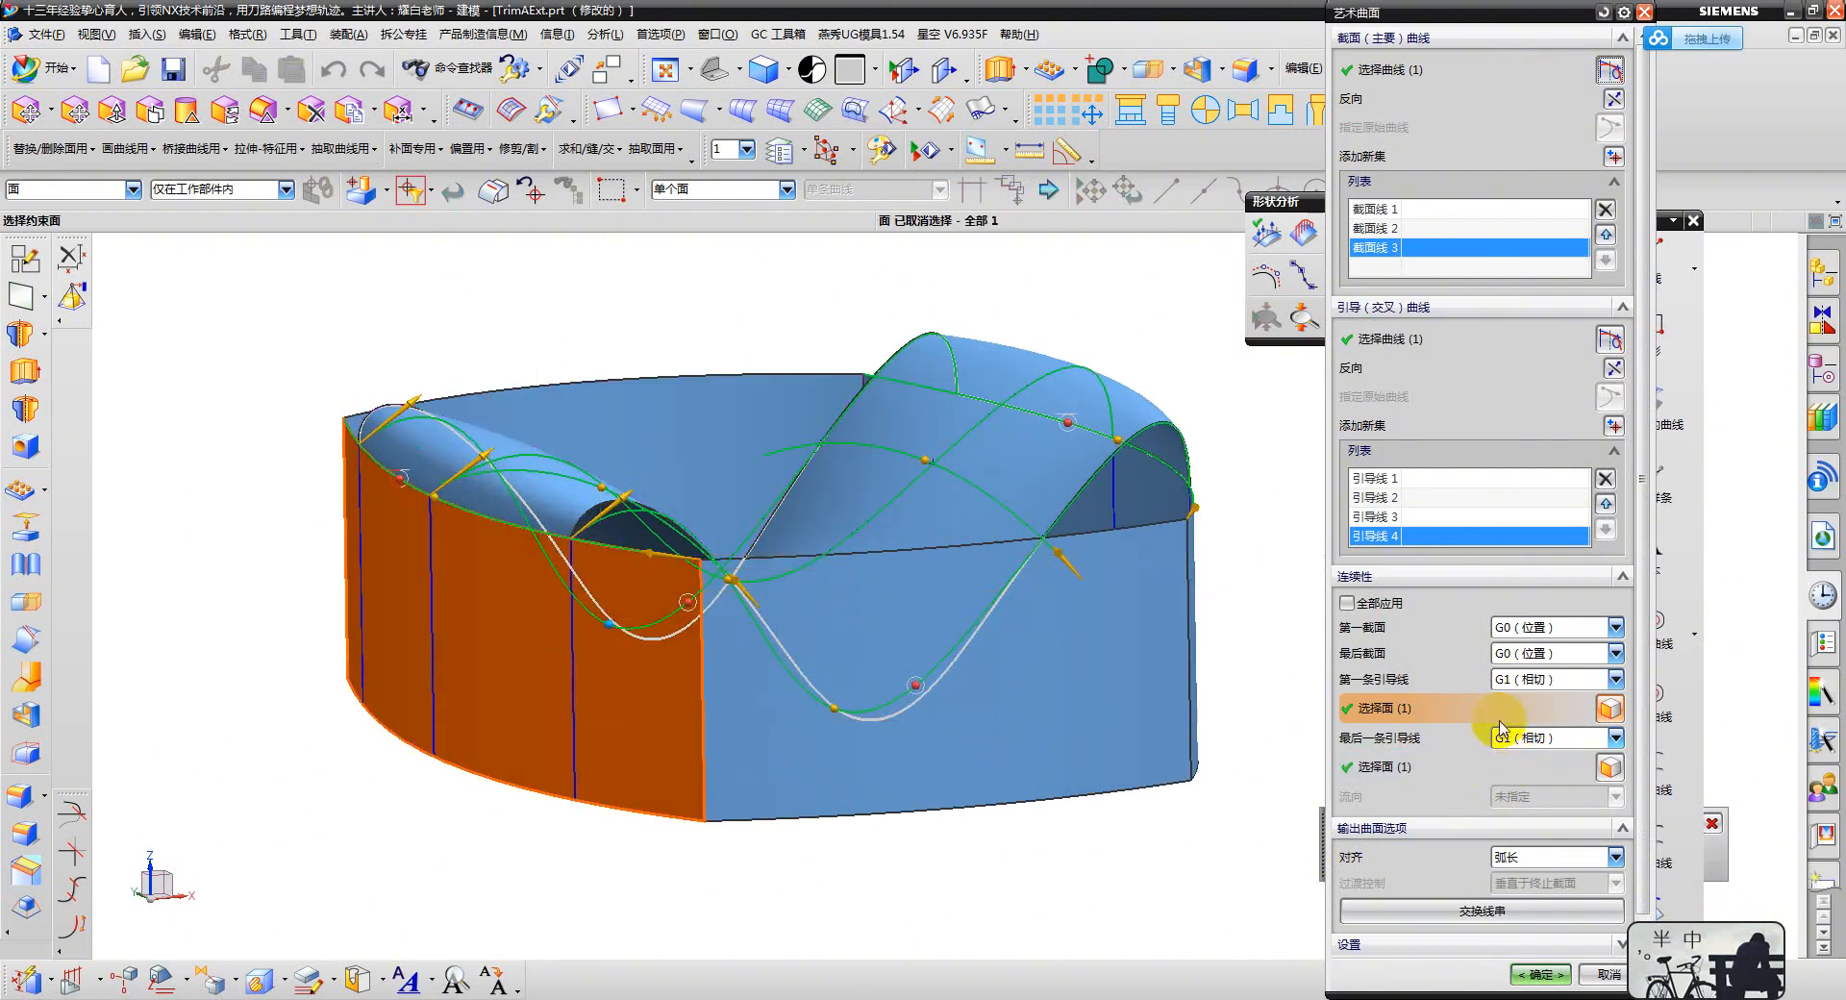
click(1523, 702)
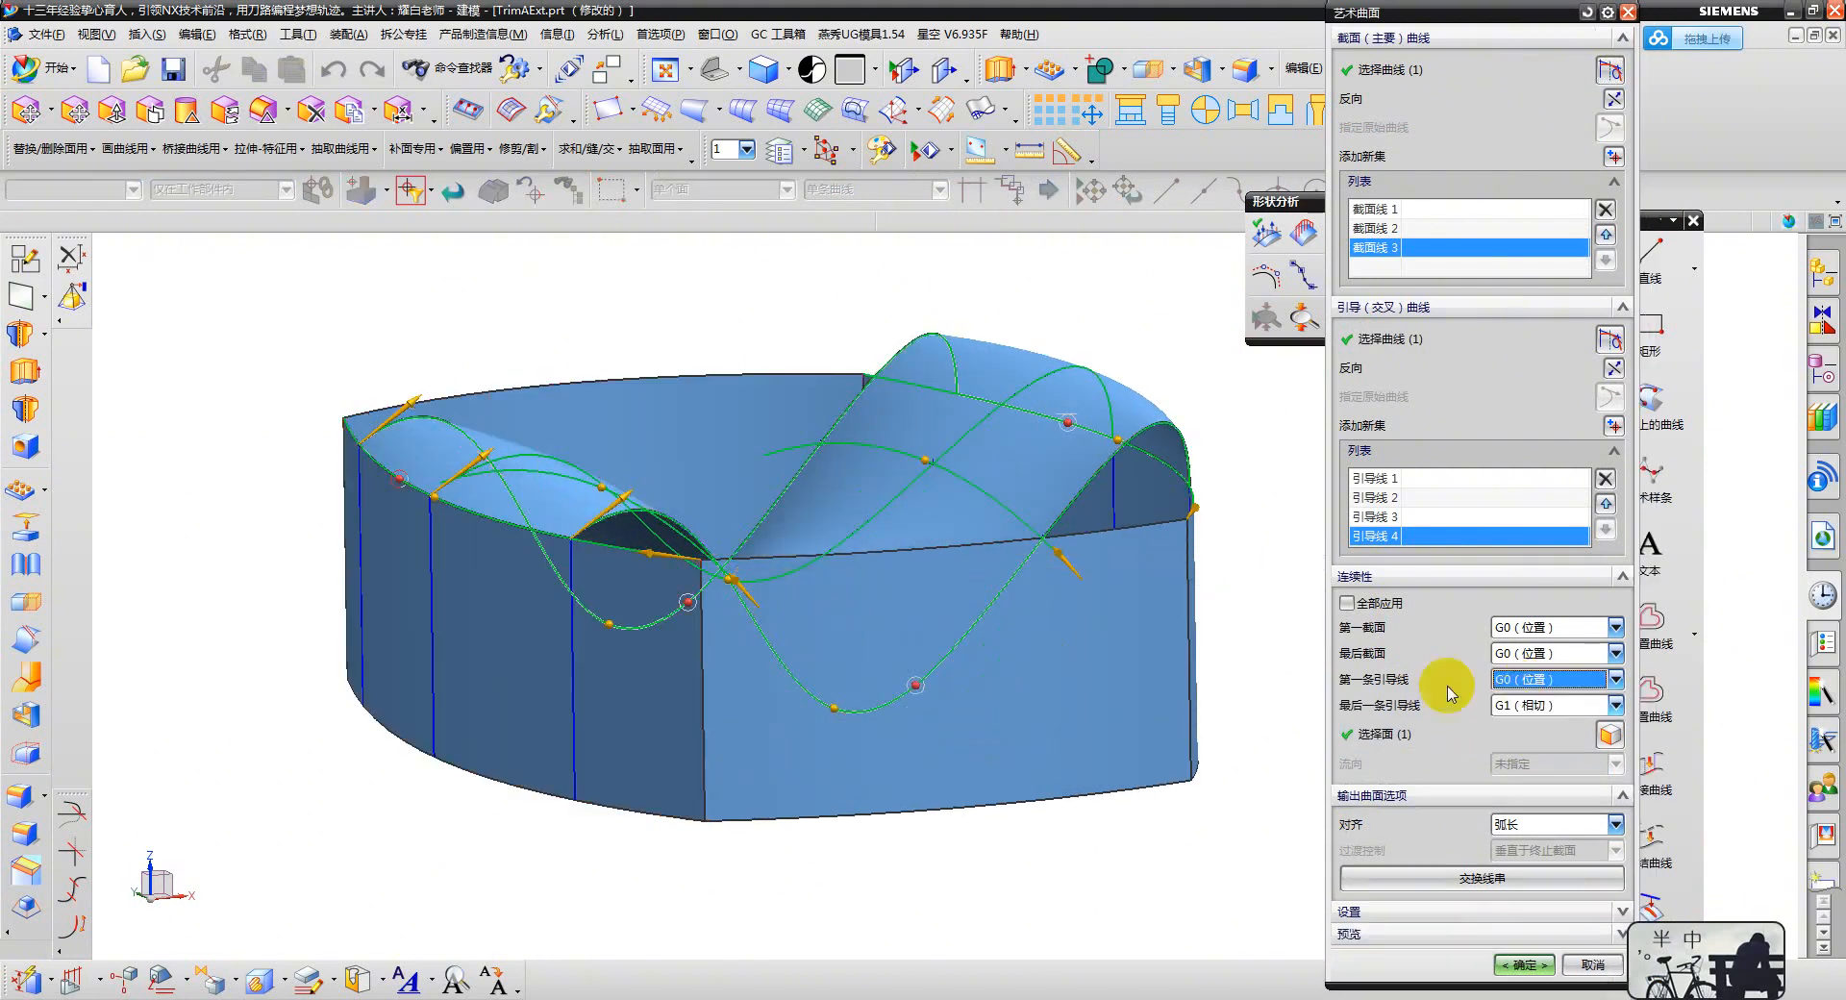
middle_click(802, 448)
- Edit the studio surface again and set the first guide's continuity to G1 (tangent)
scroll(523, 499, up, 5)
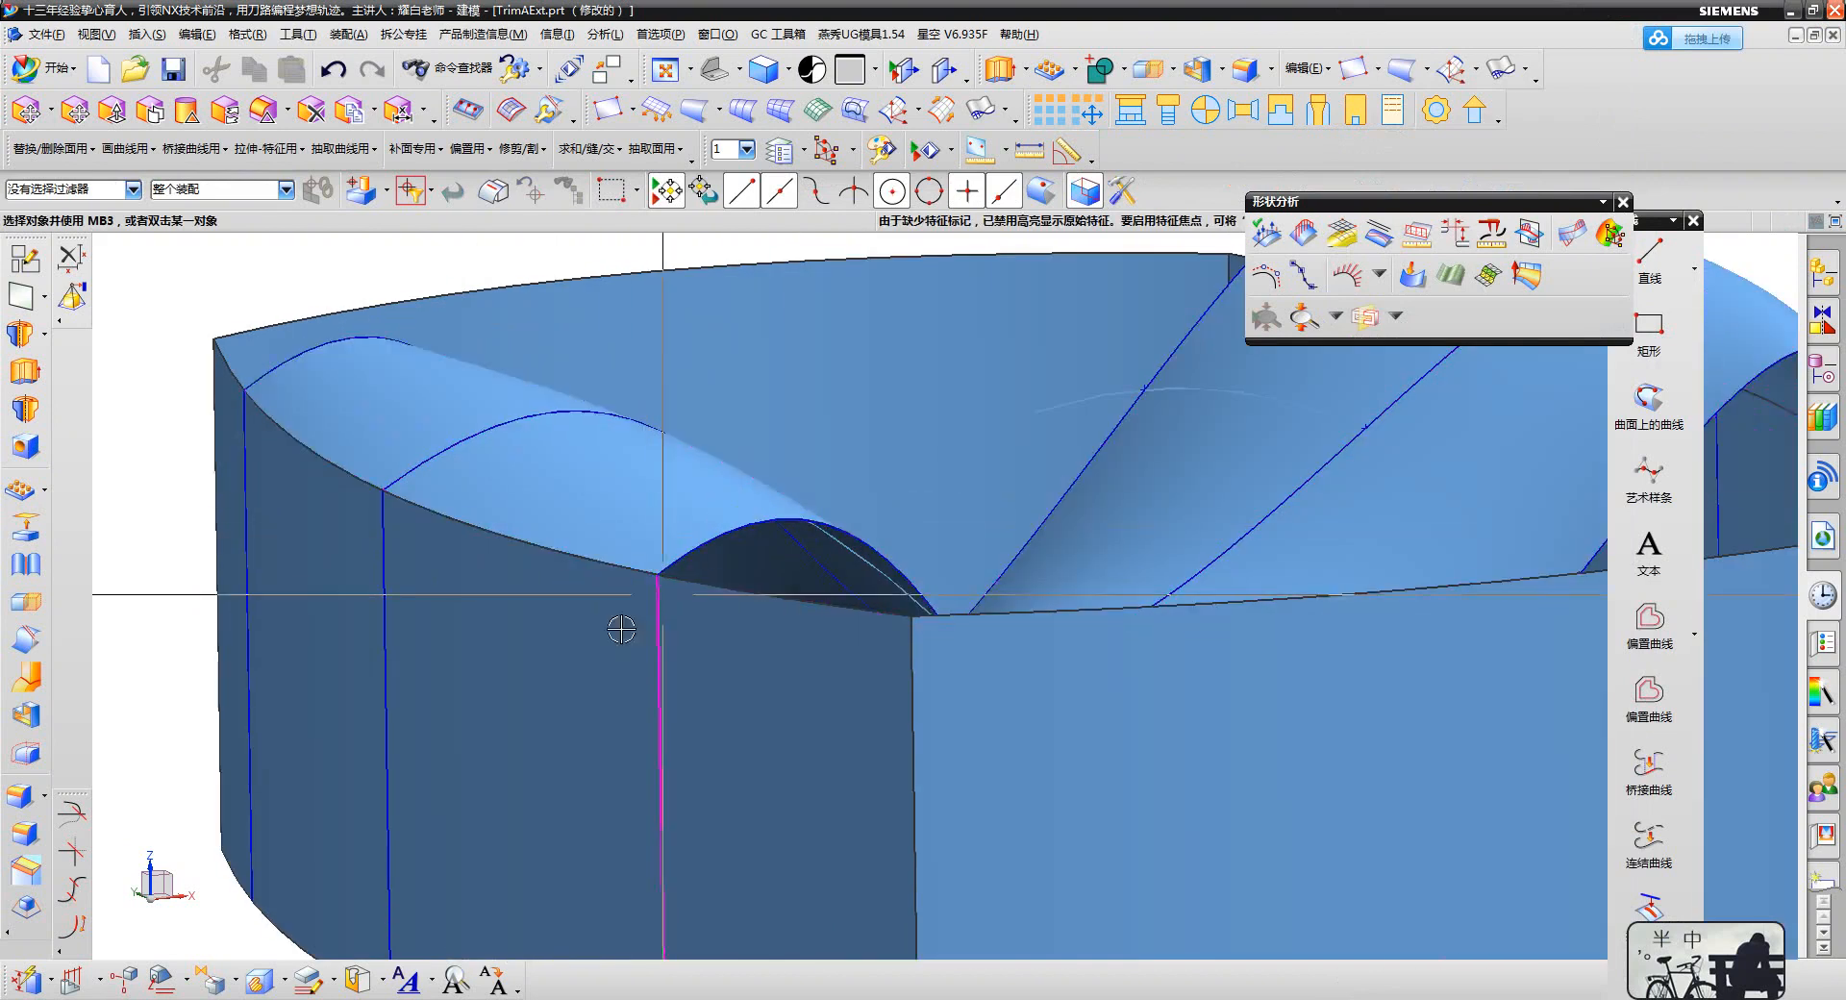
scroll(706, 557, up, 2)
scroll(836, 538, down, 2)
click(612, 424)
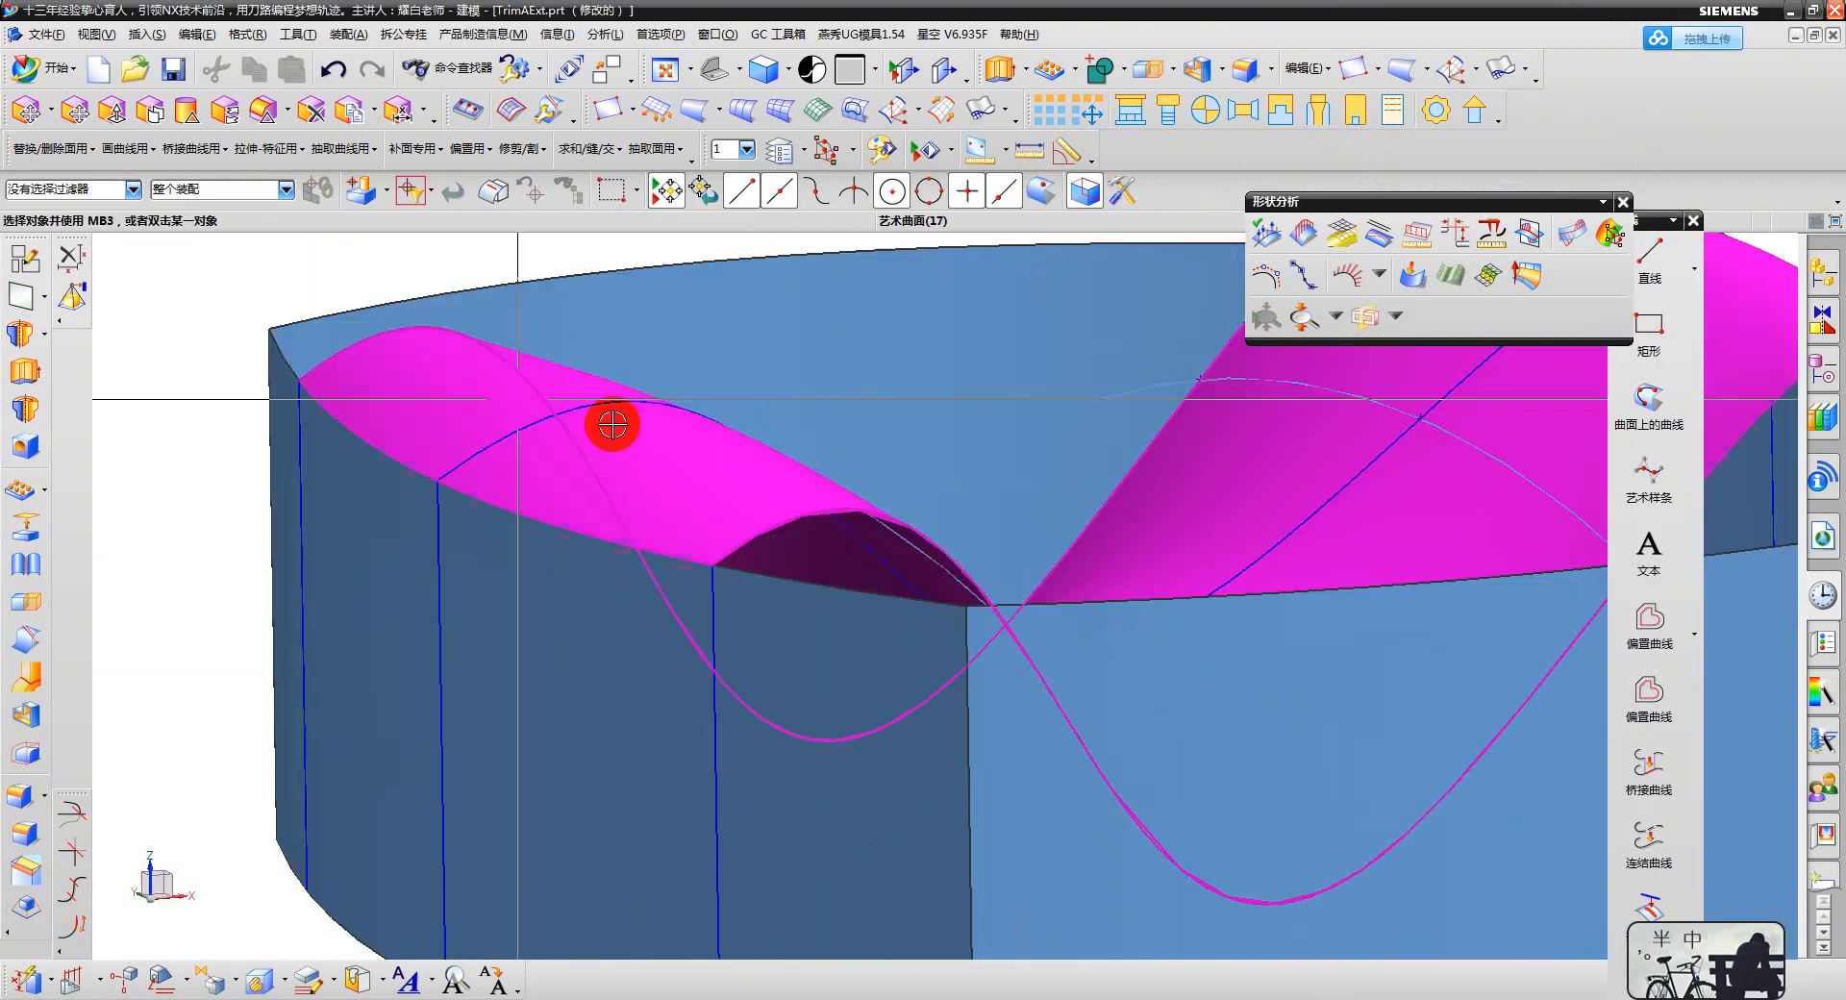
double_click(616, 438)
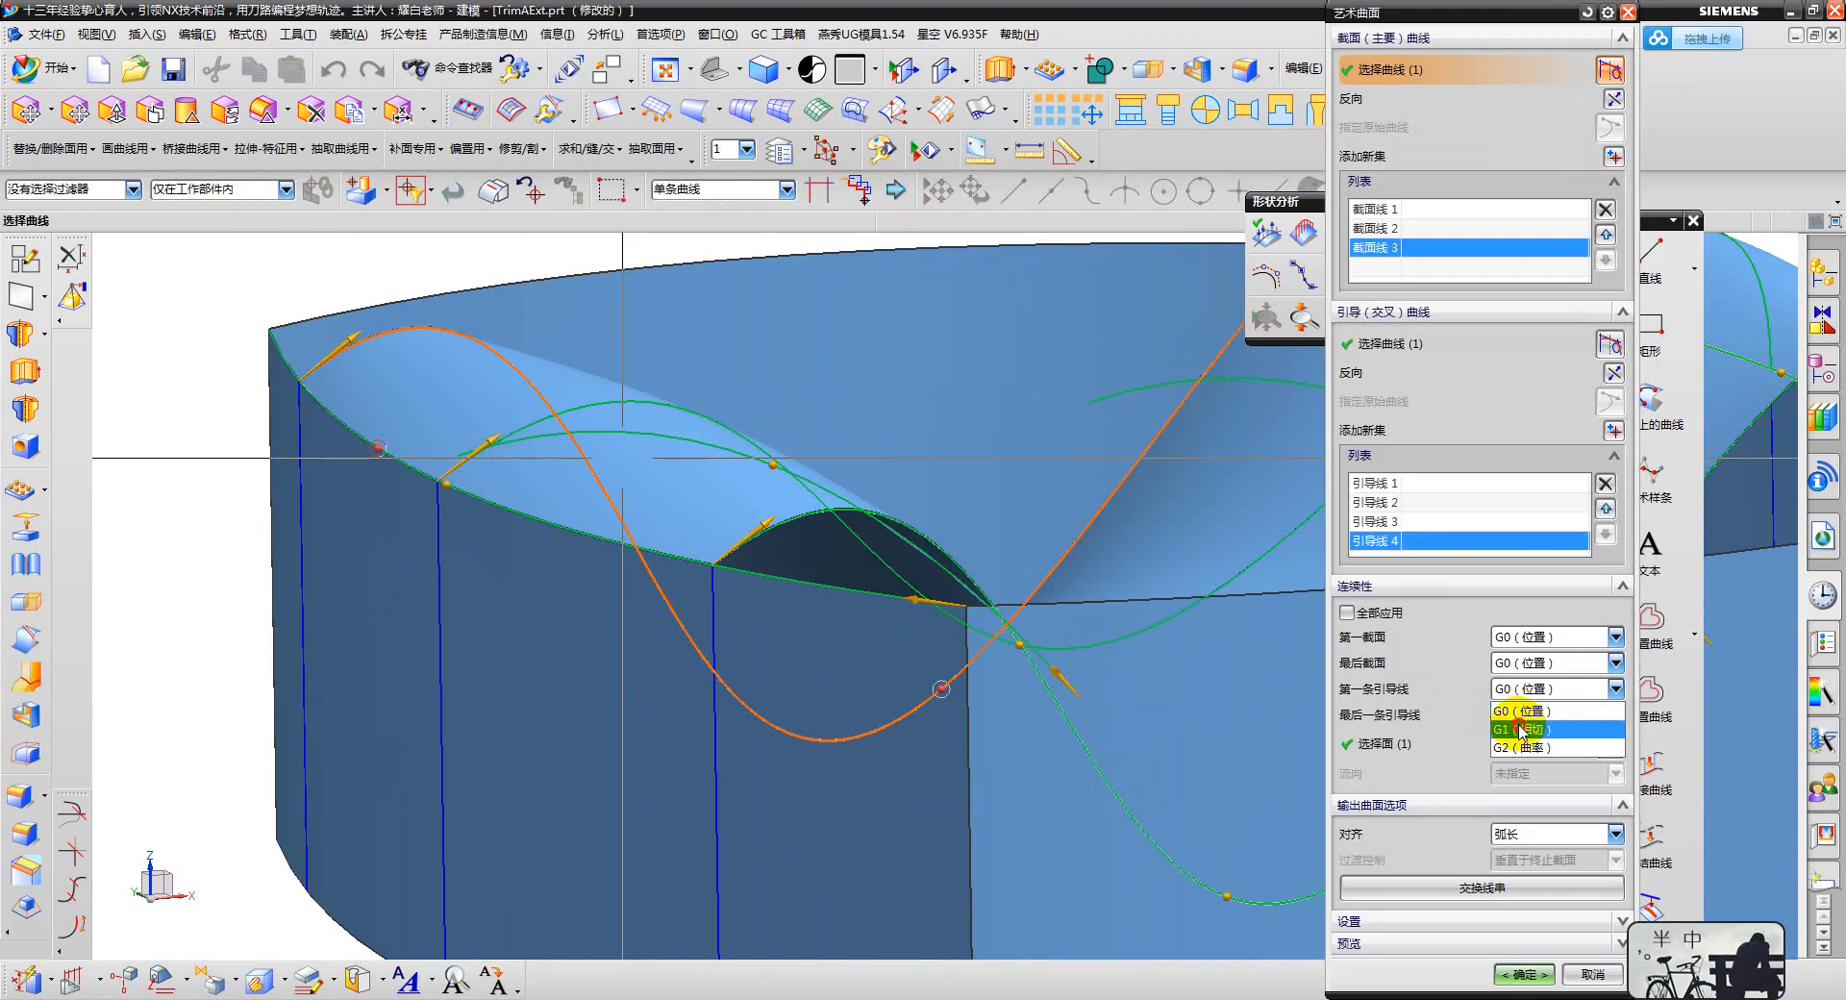
click(1521, 730)
middle_click(692, 576)
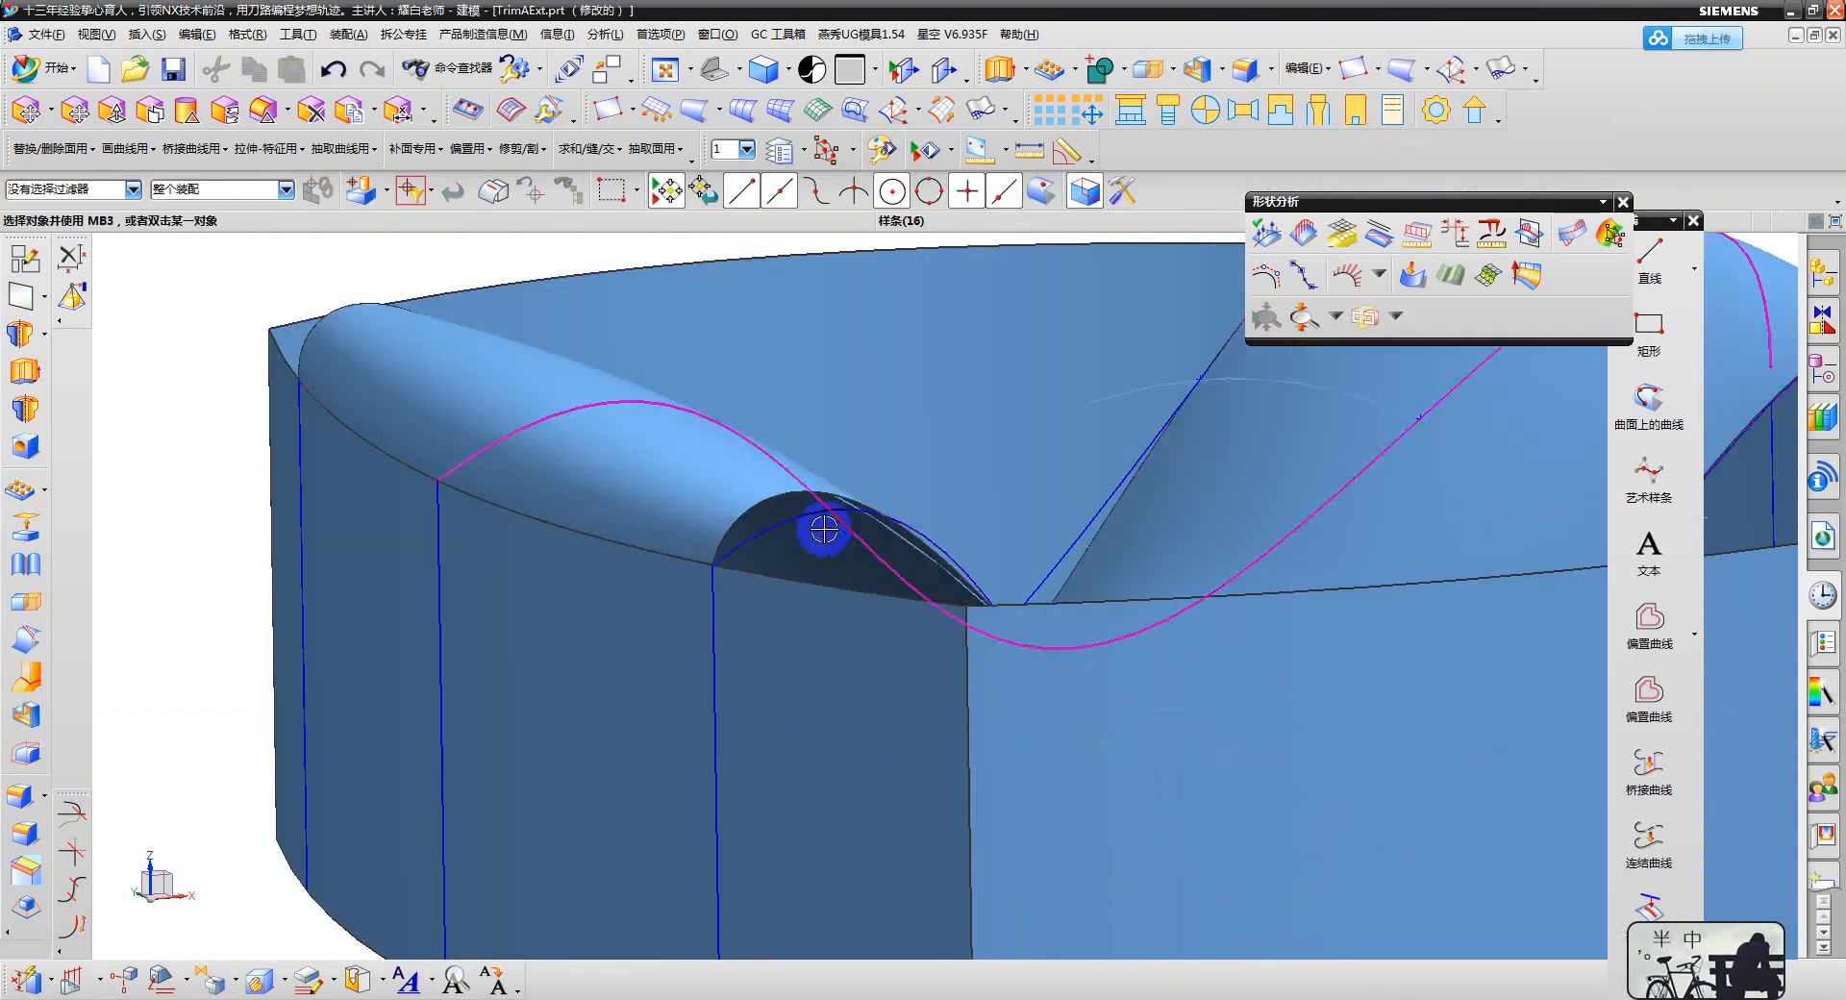
- Apply an inferred G1 constraint to the front studio spline's end point on the near wall
scroll(776, 530, down, 2)
middle_drag(767, 530, 766, 531)
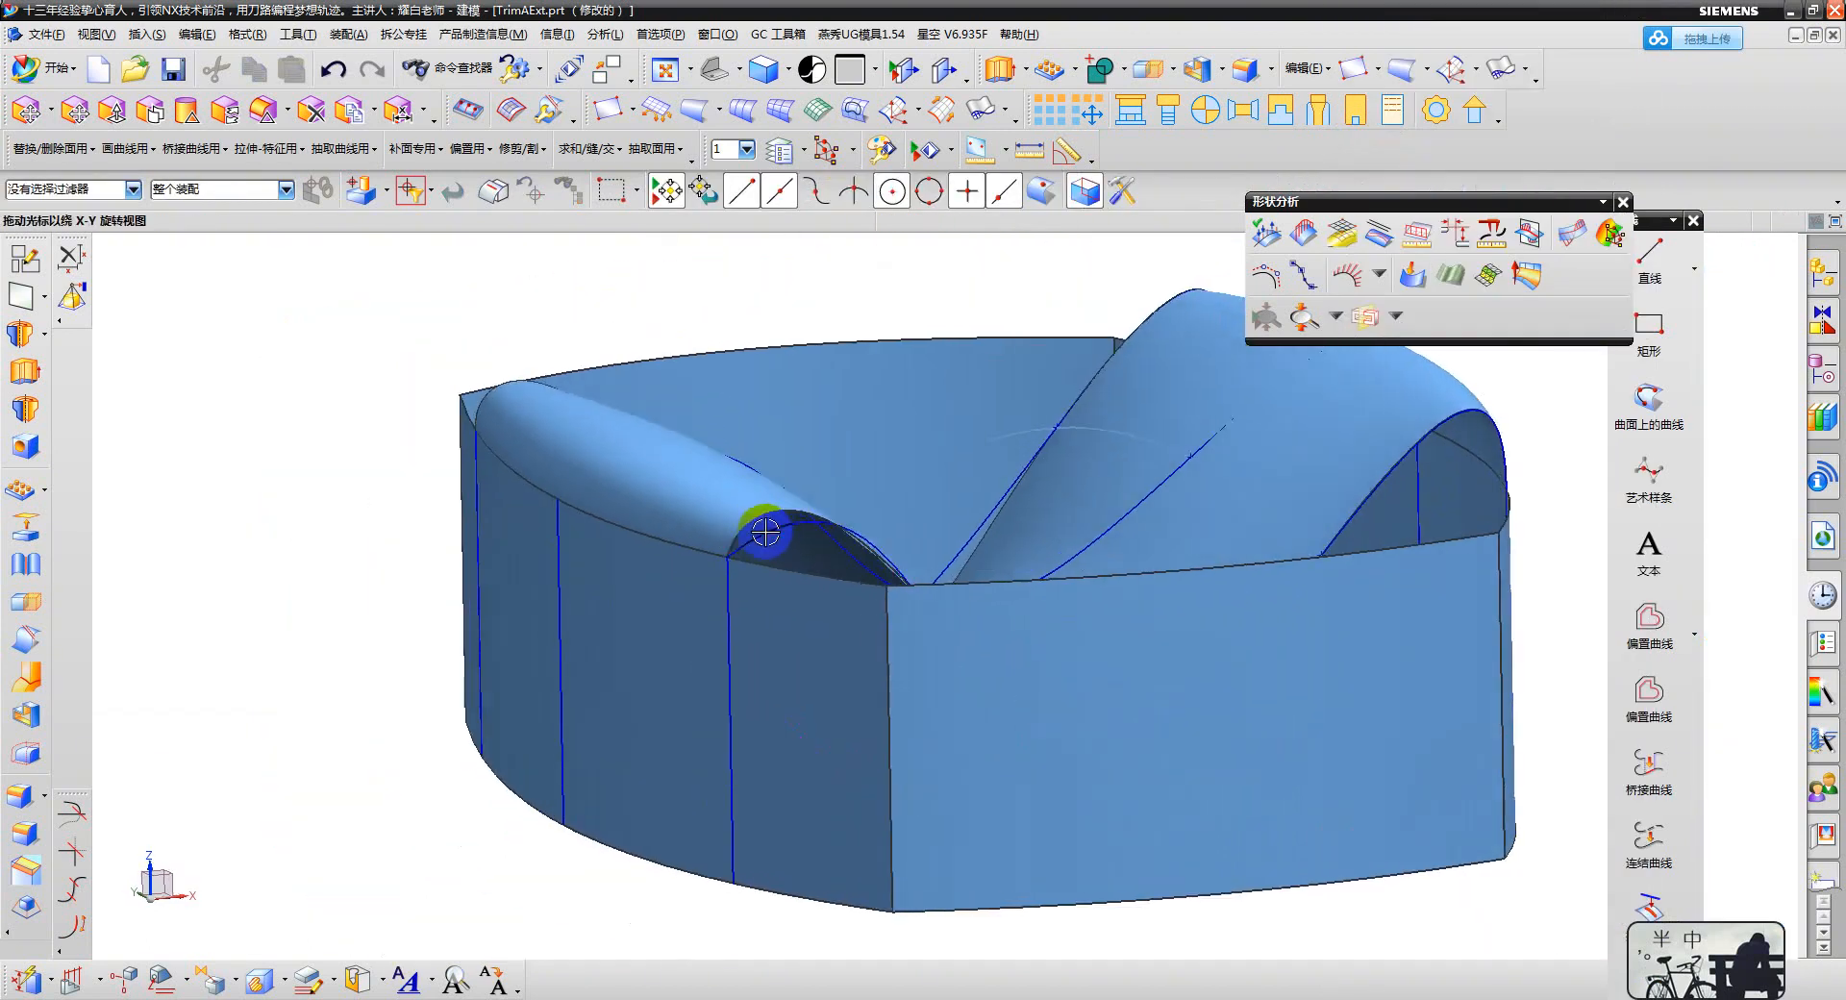
double_click(765, 532)
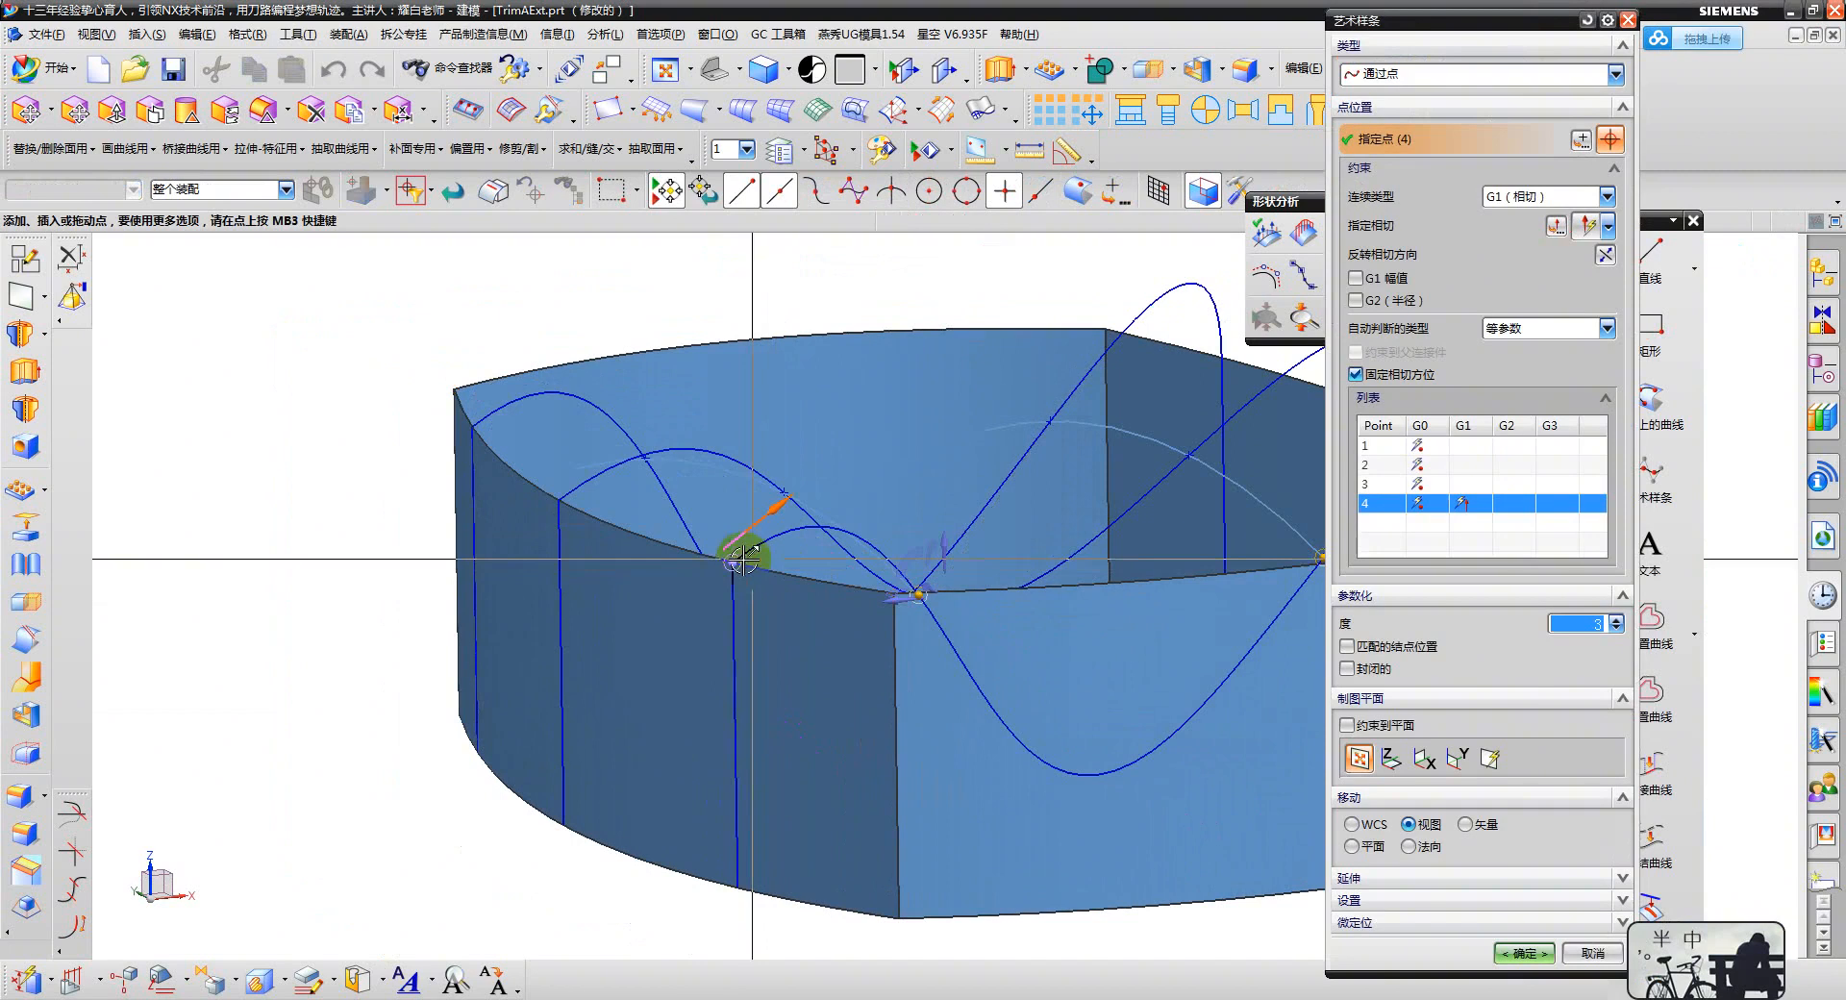
right_click(734, 562)
click(804, 622)
middle_click(643, 502)
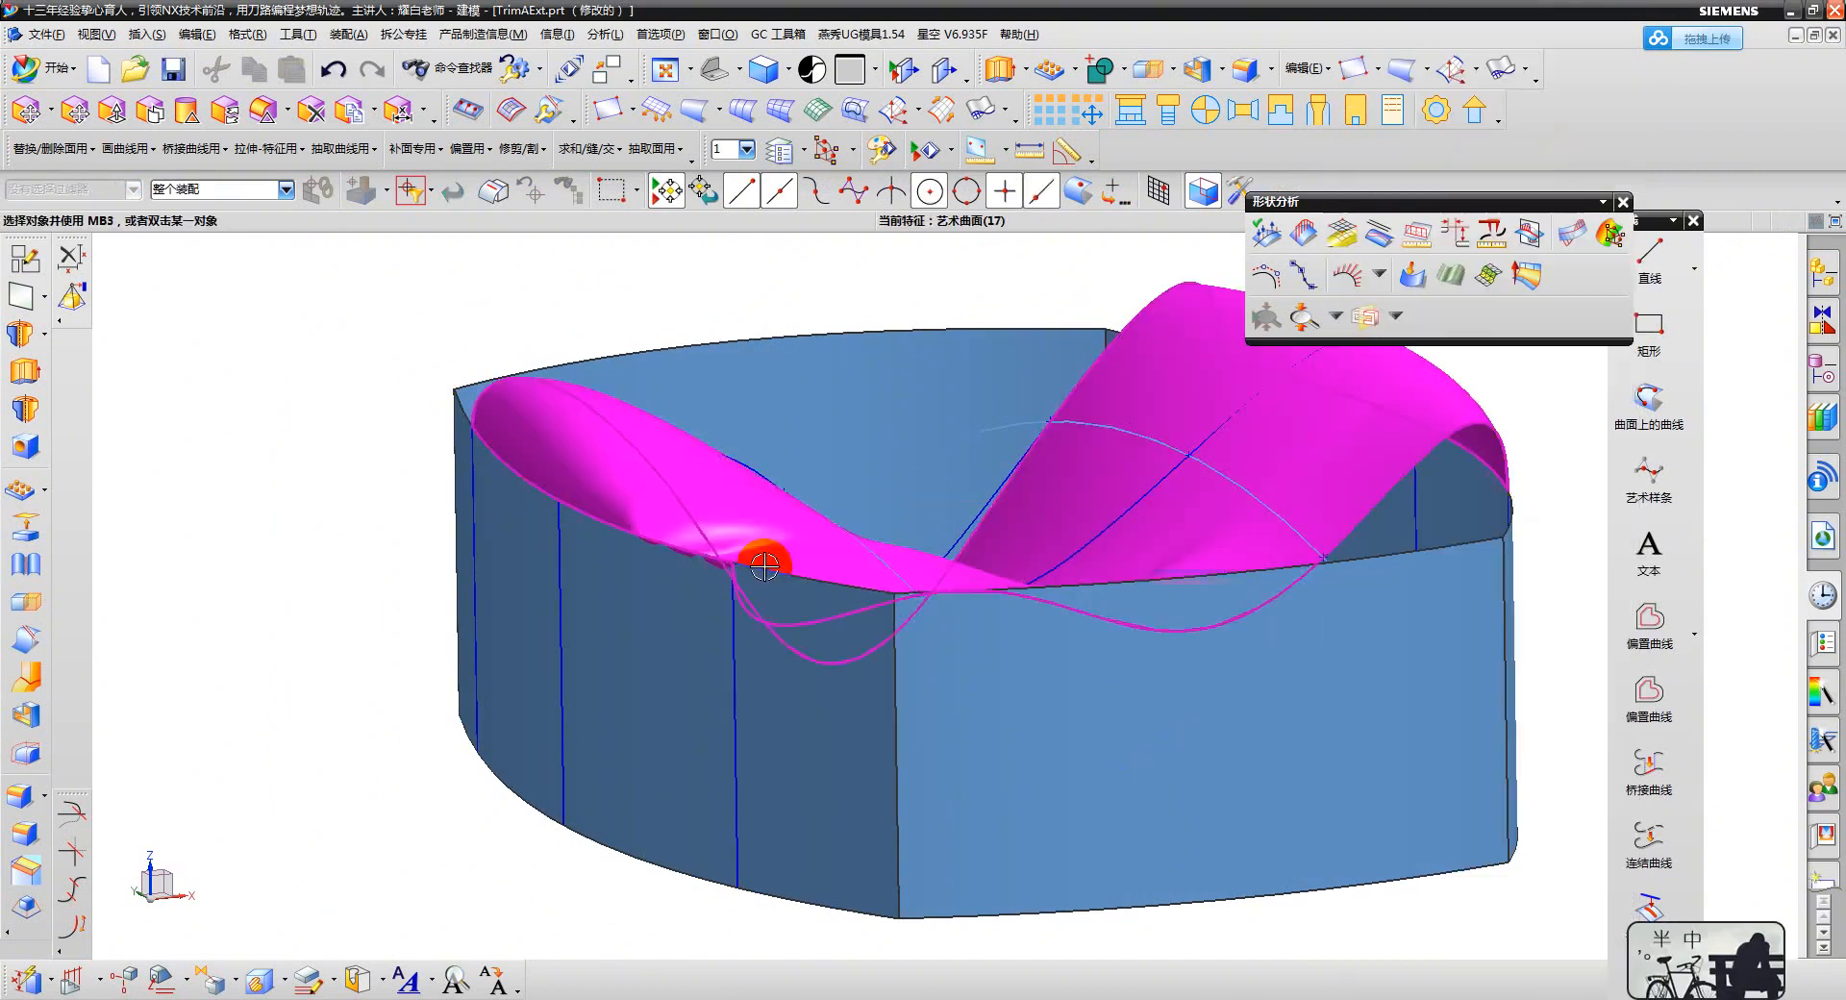
- Edit the front studio spline (16) and reverse its tangent direction at the end point on the near wall
mouse_move(833, 564)
middle_down()
mouse_move(816, 561)
mouse_move(840, 587)
middle_up()
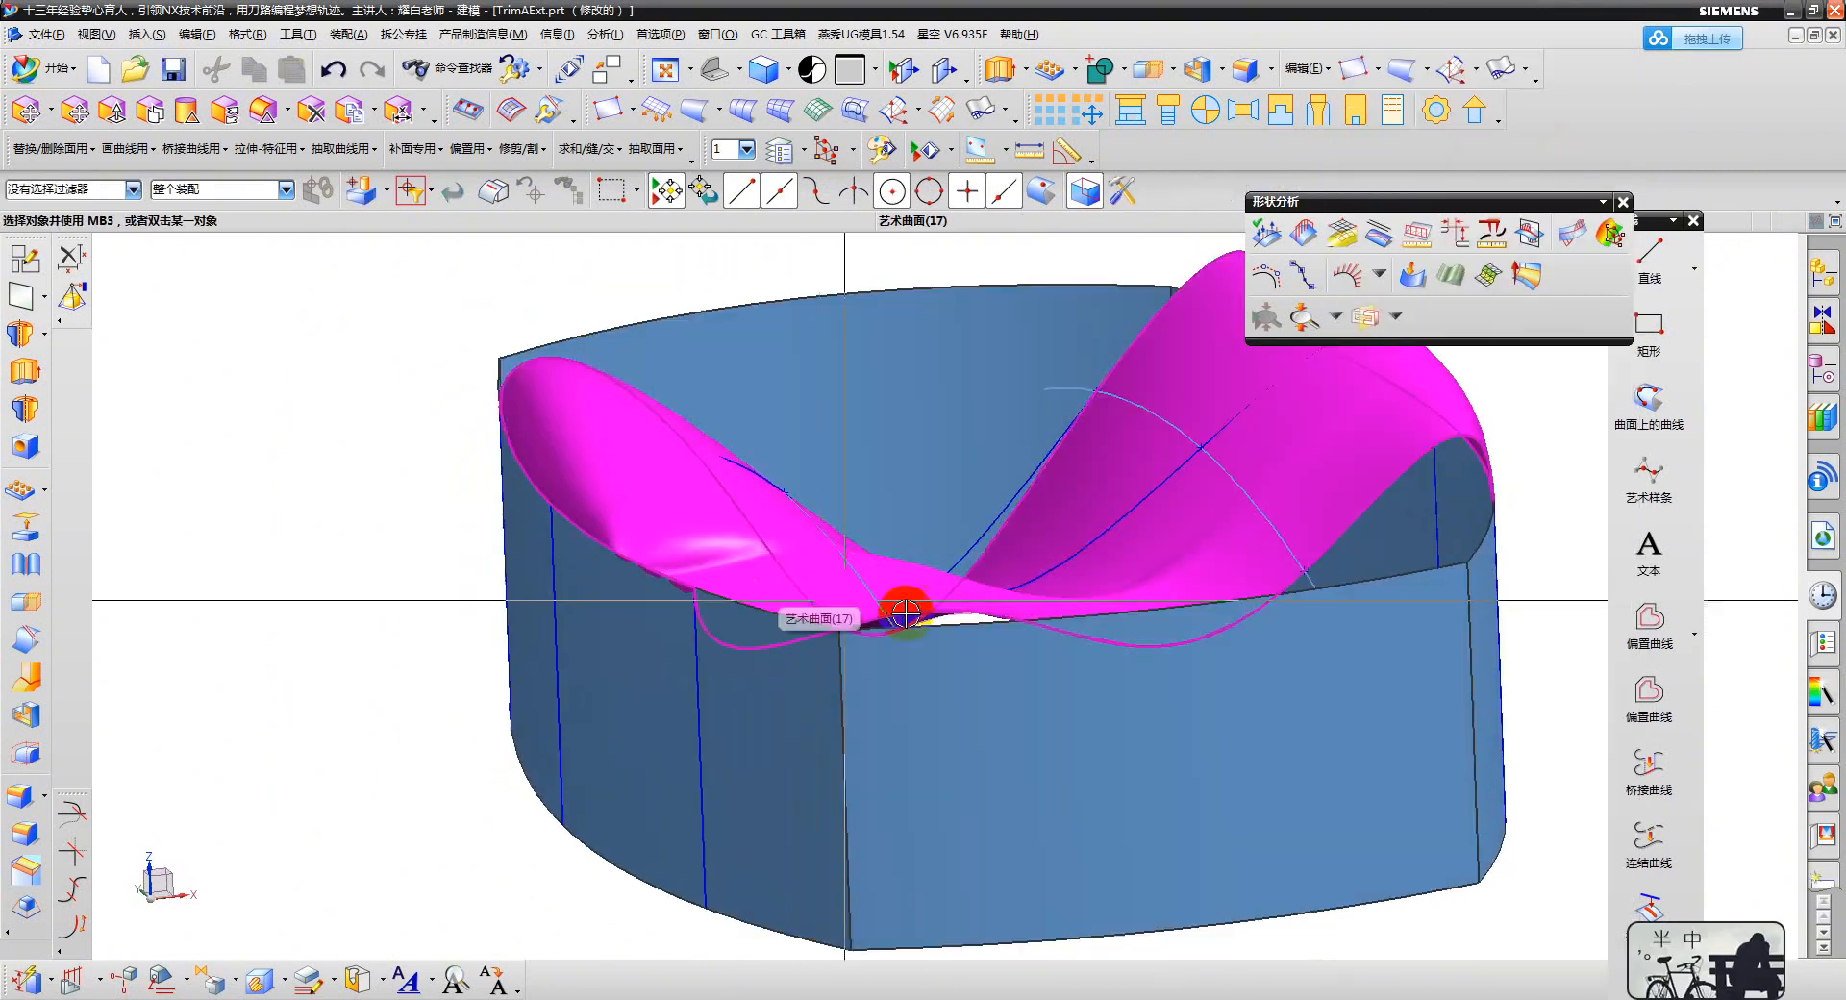
click(1820, 370)
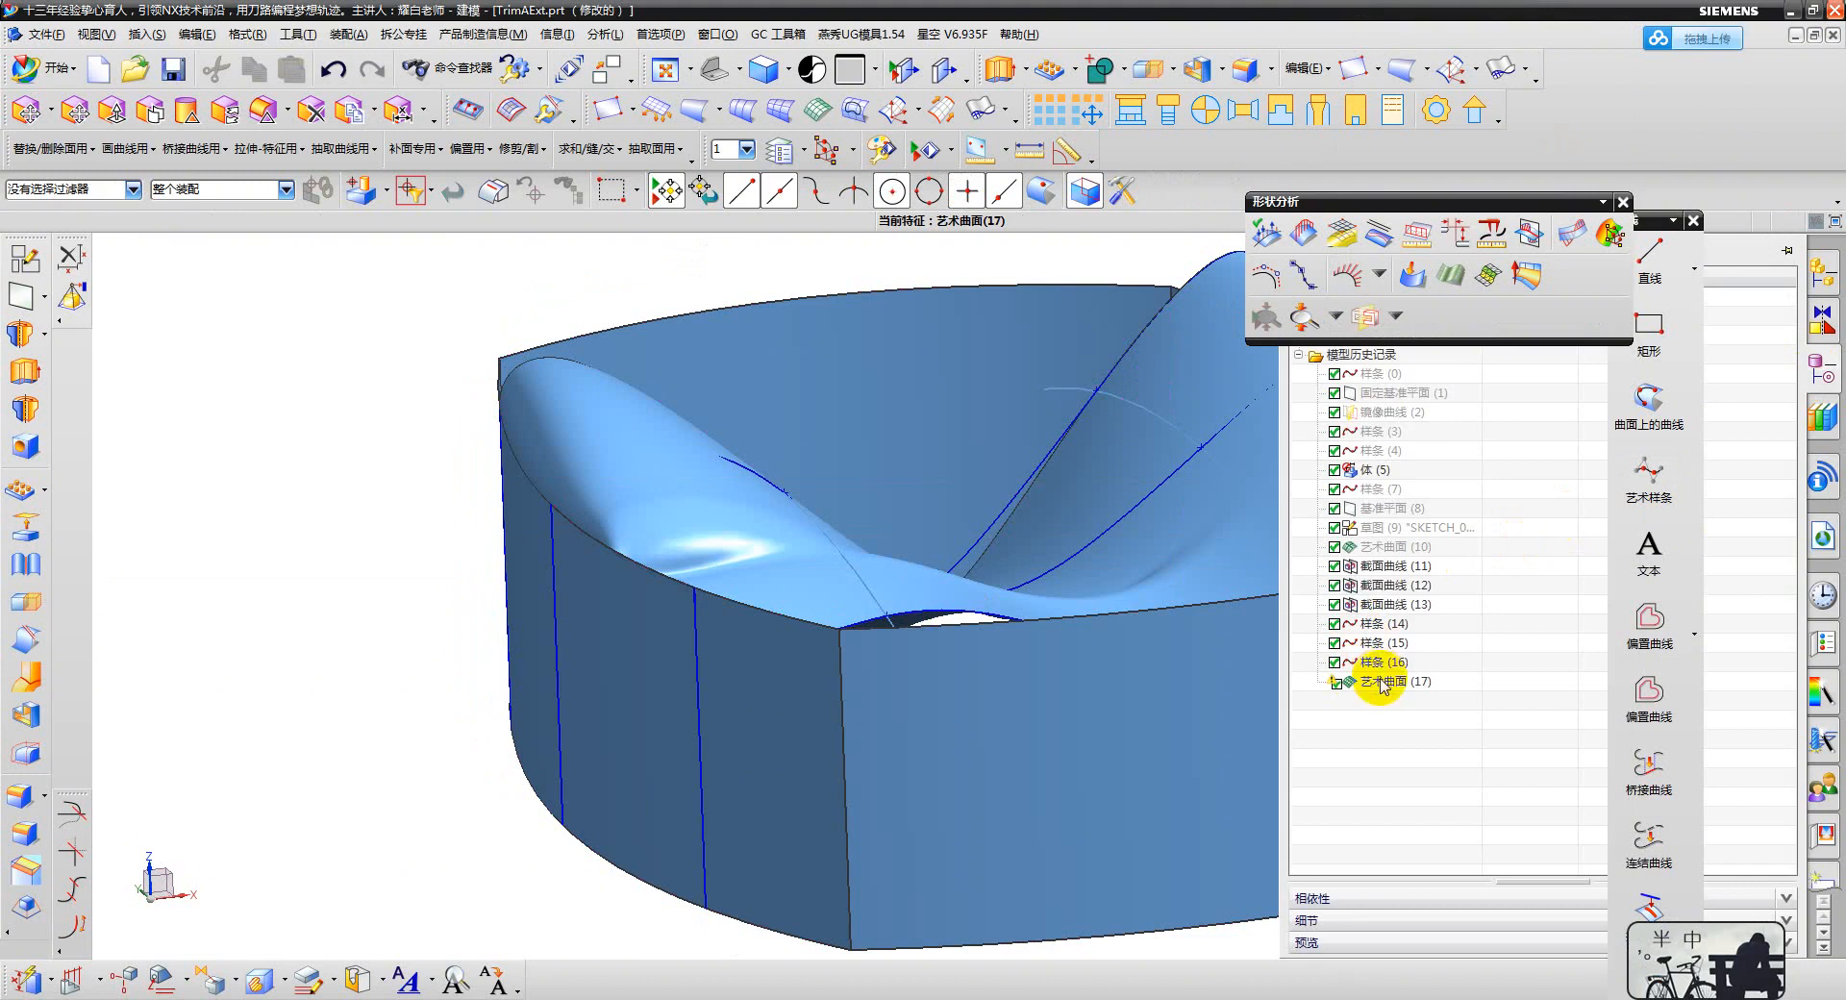
double_click(1376, 665)
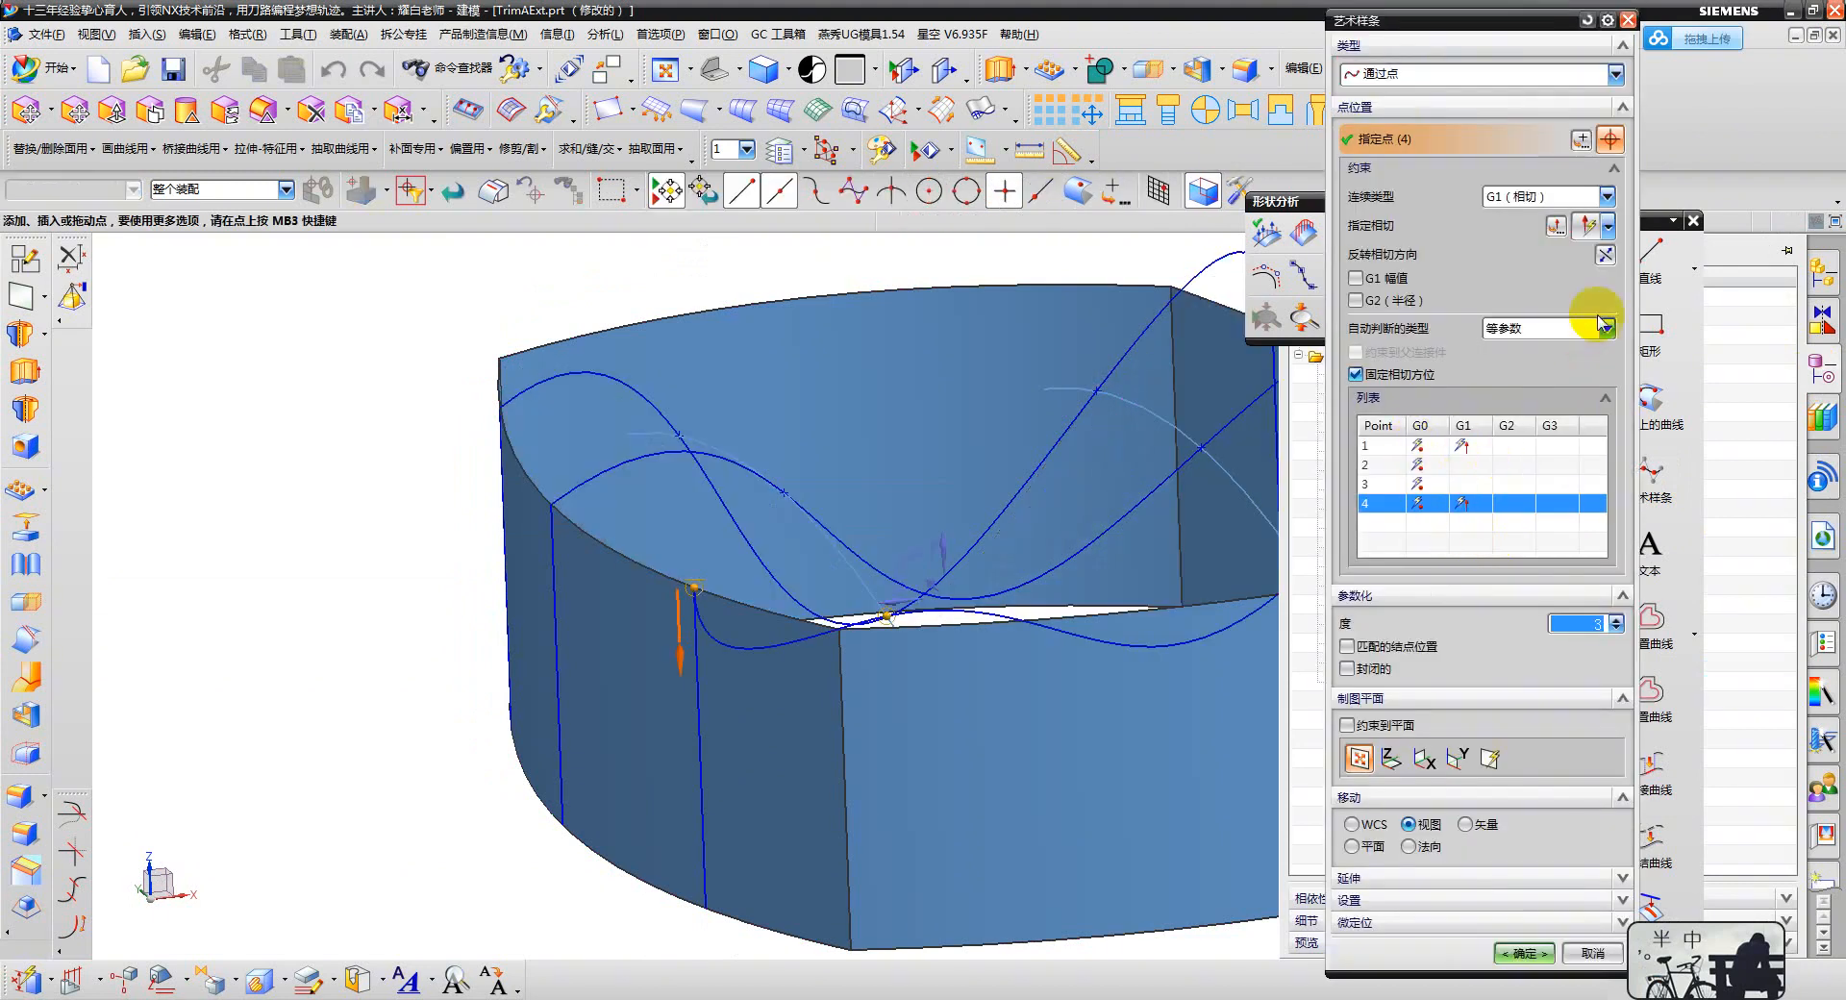
click(1604, 255)
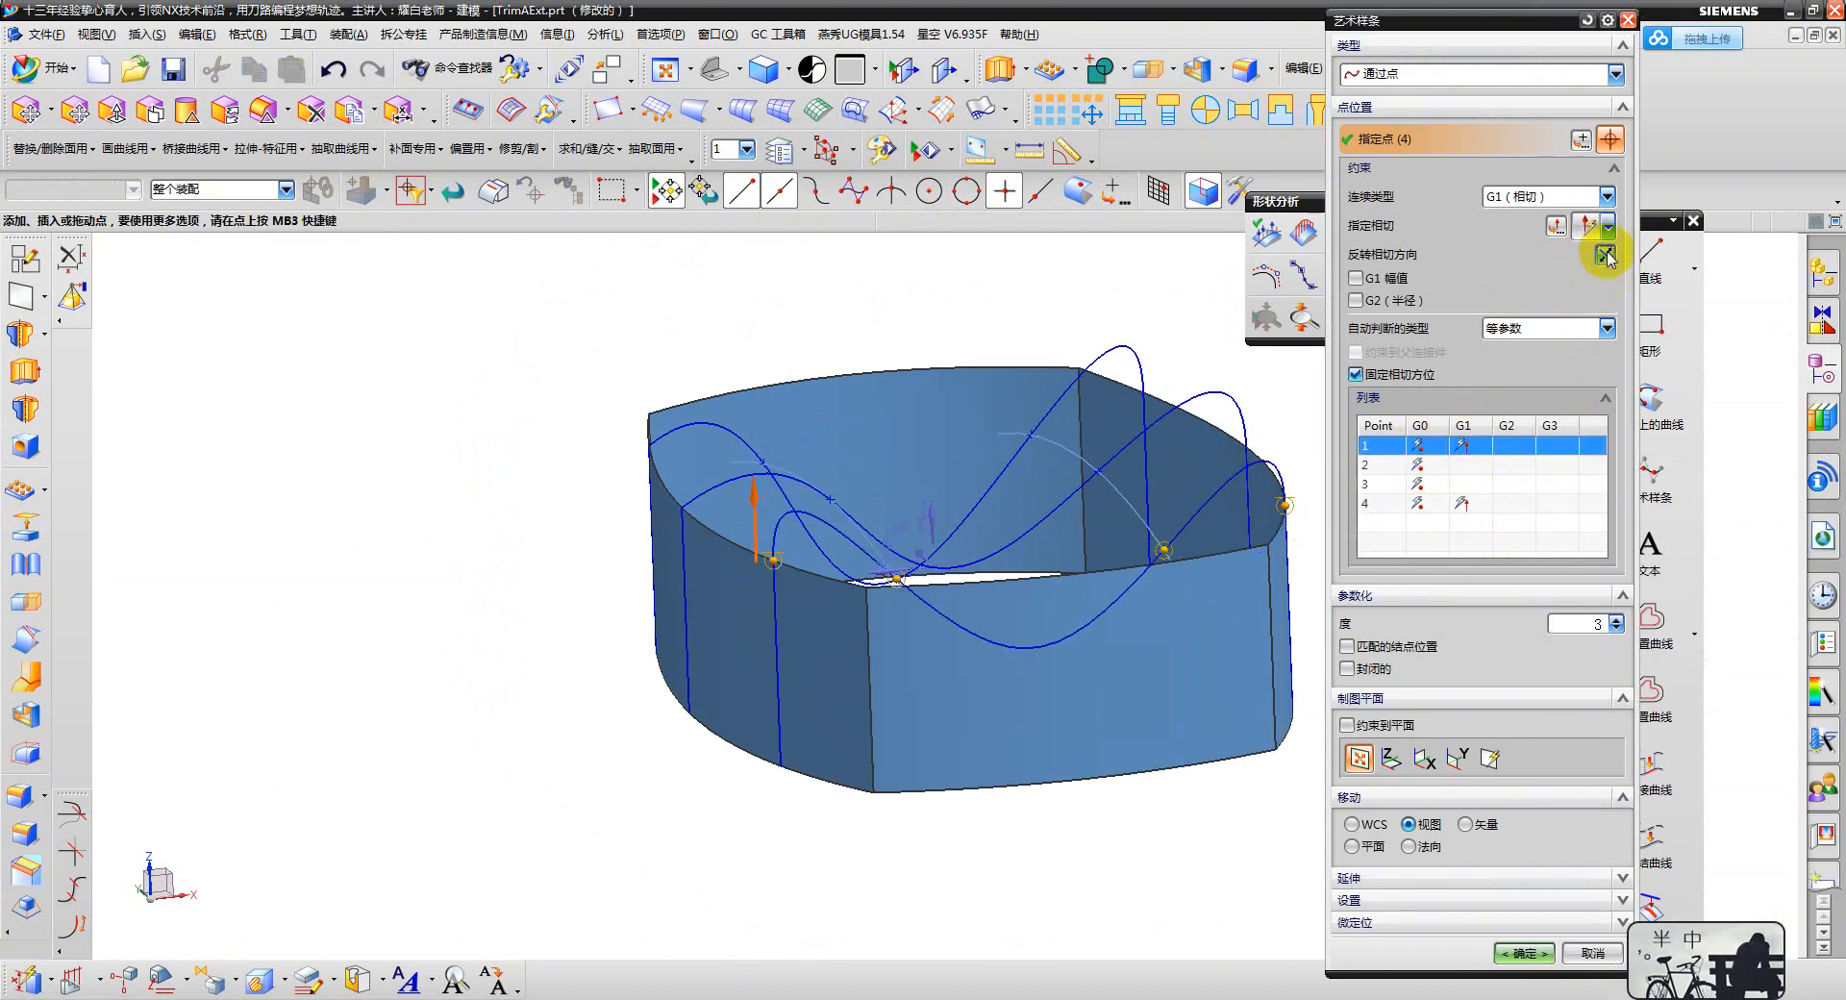
scroll(798, 524, up, 3)
middle_click(815, 534)
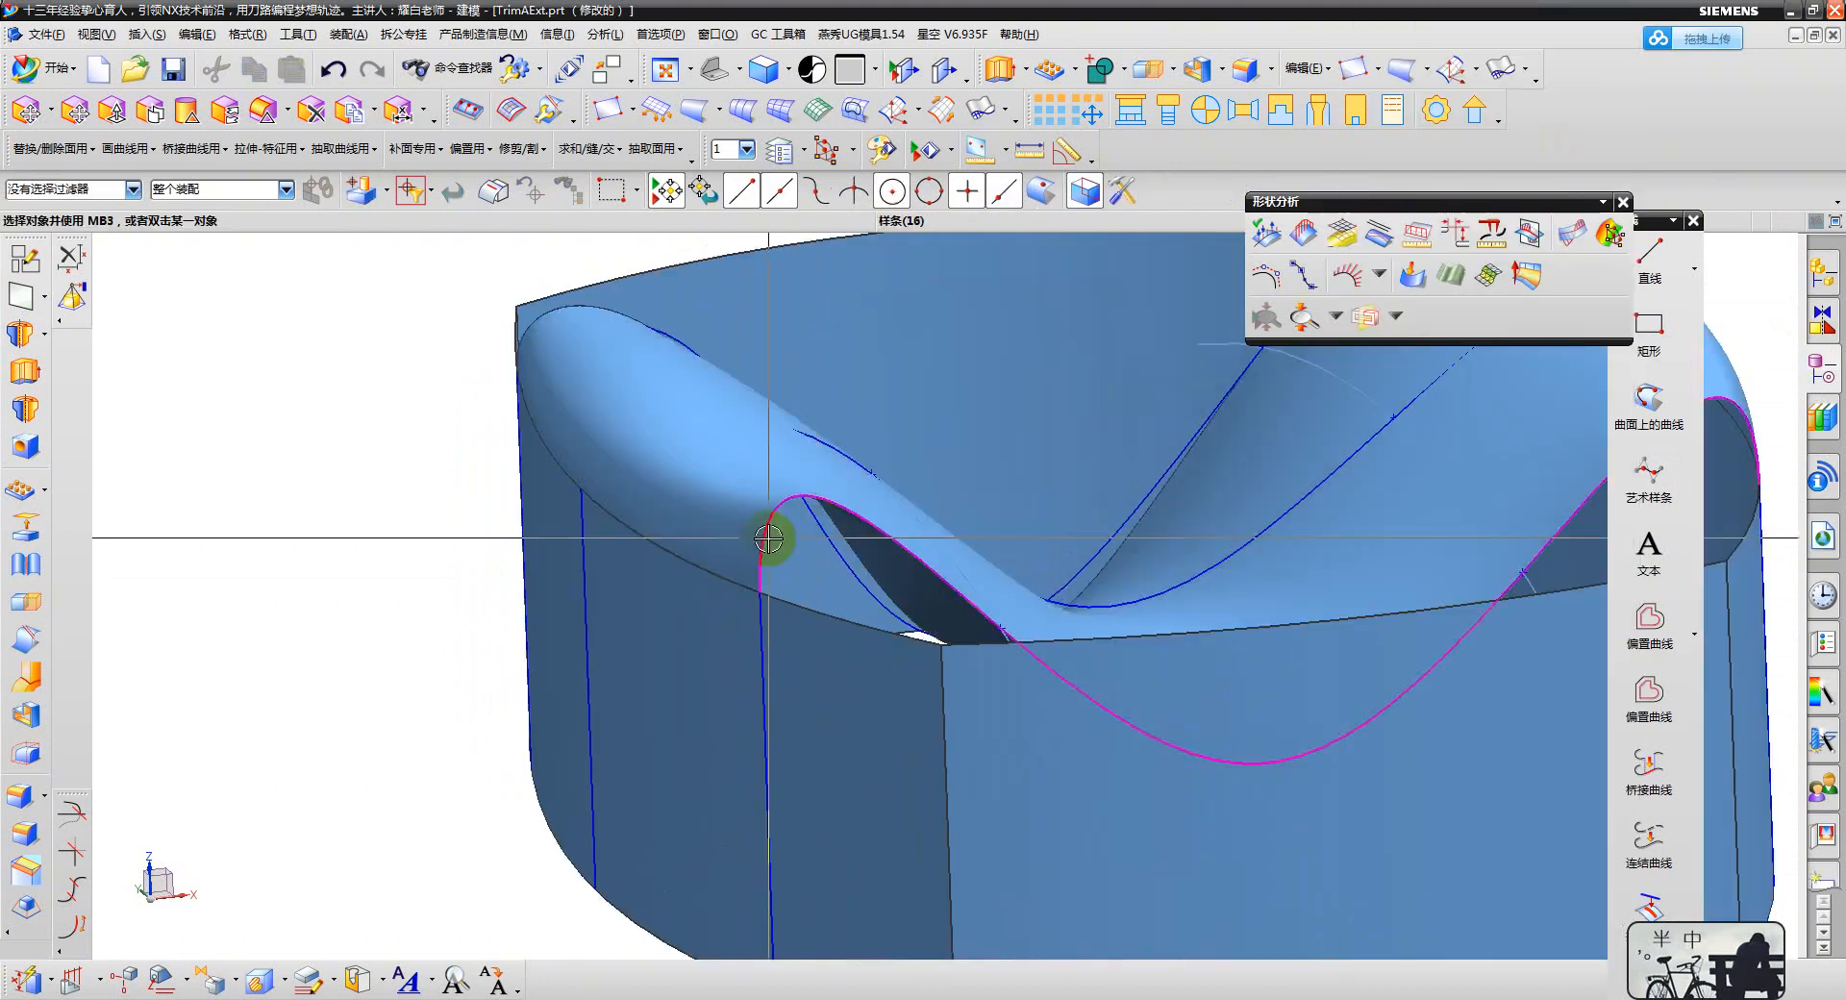
- Examine the updated studio surface and its transition to the ring's walls from several angles
scroll(780, 552, down, 2)
middle_drag(789, 588, 746, 625)
scroll(775, 642, down, 3)
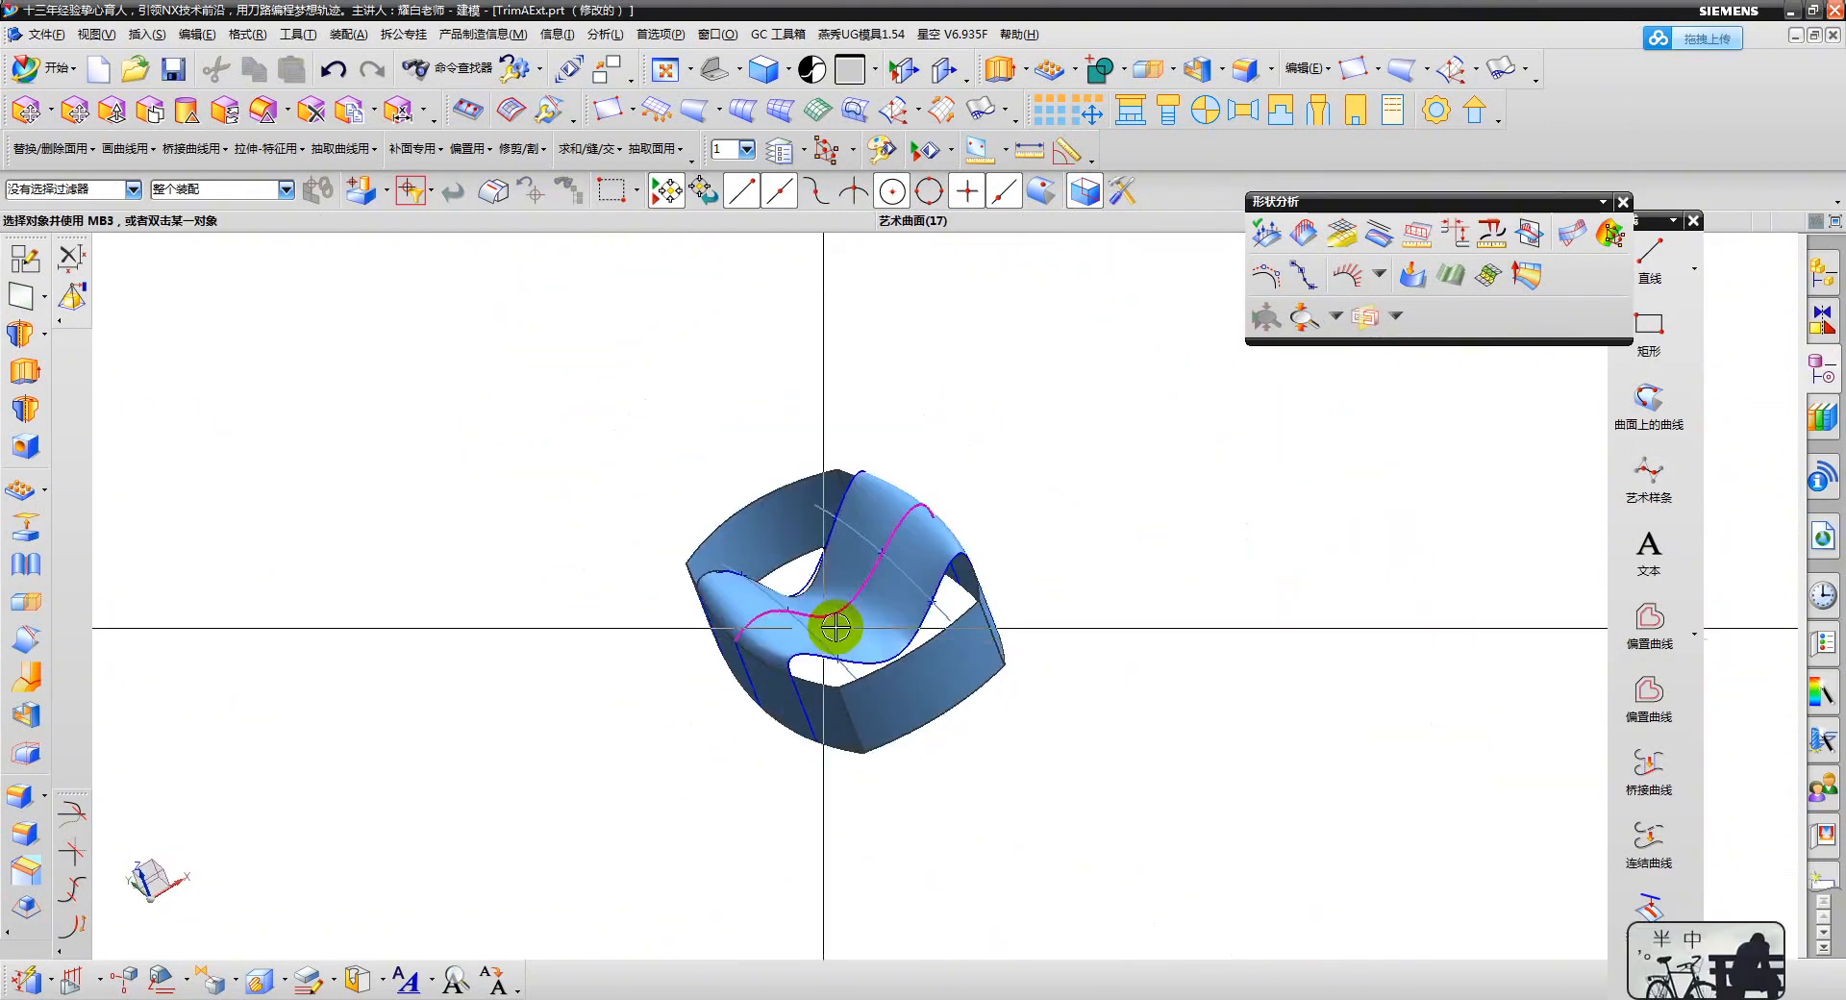
scroll(981, 663, up, 3)
middle_drag(980, 663, 1051, 591)
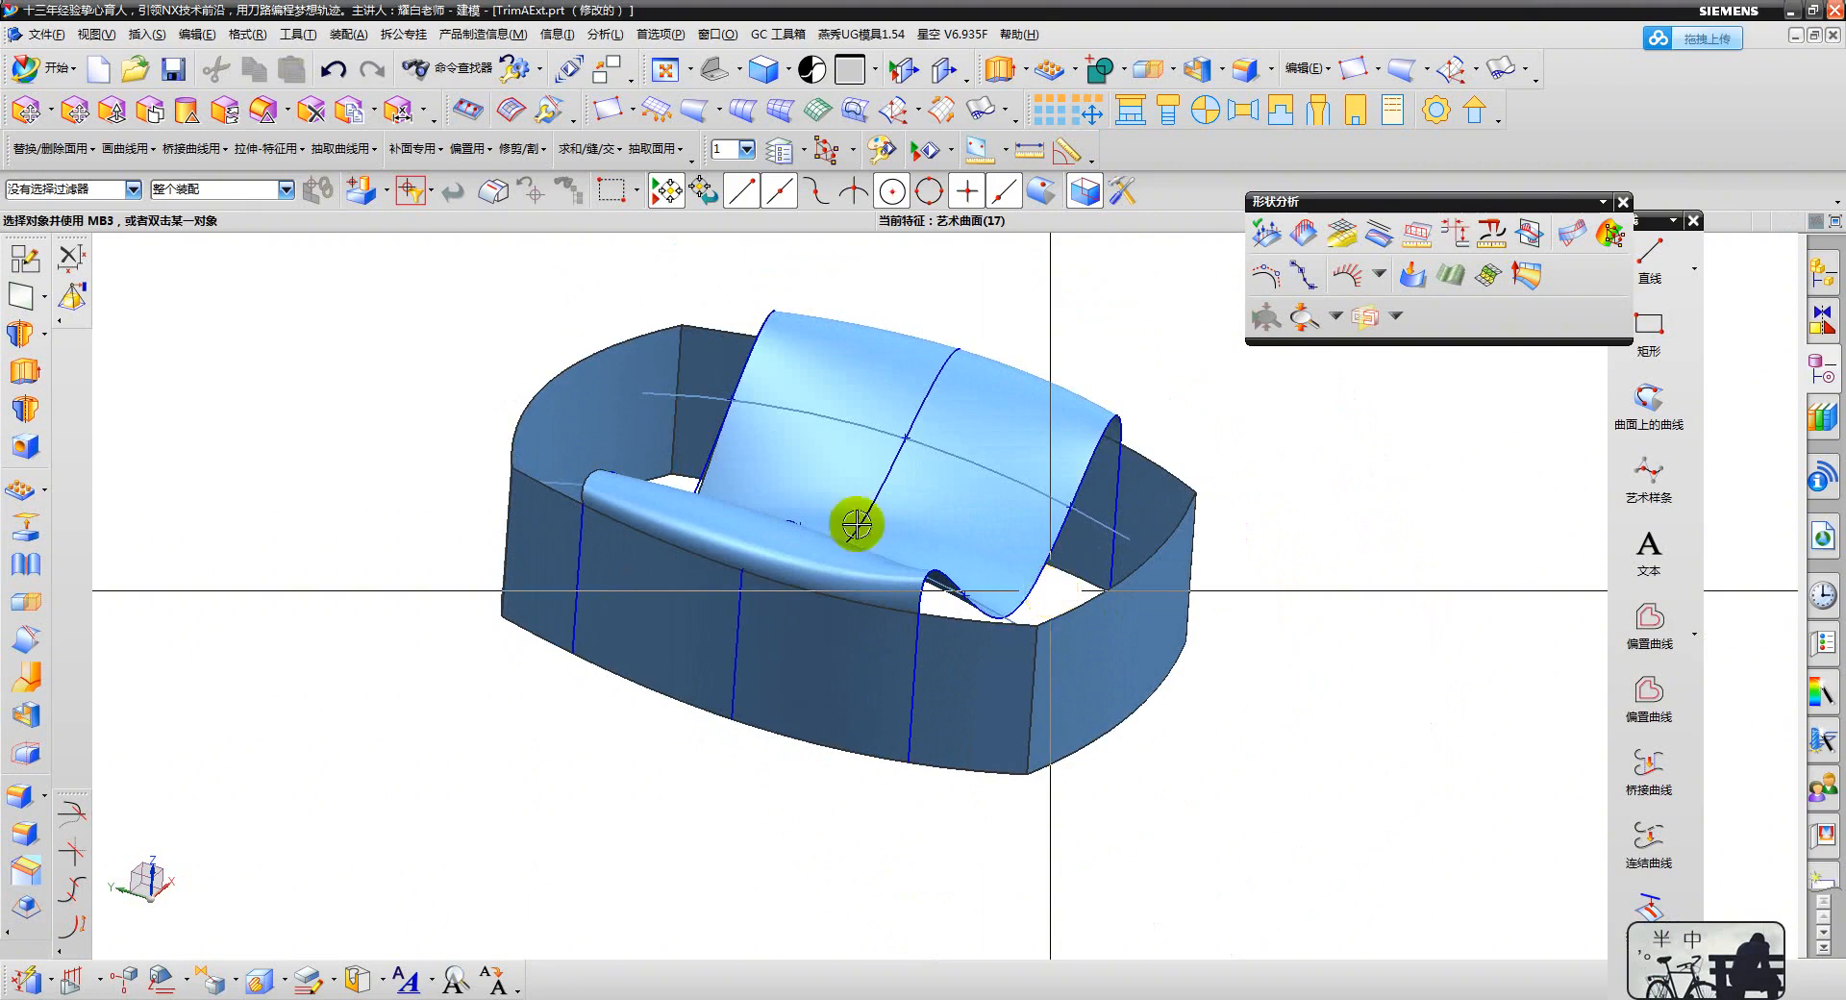
scroll(885, 589, down, 3)
scroll(900, 586, up, 2)
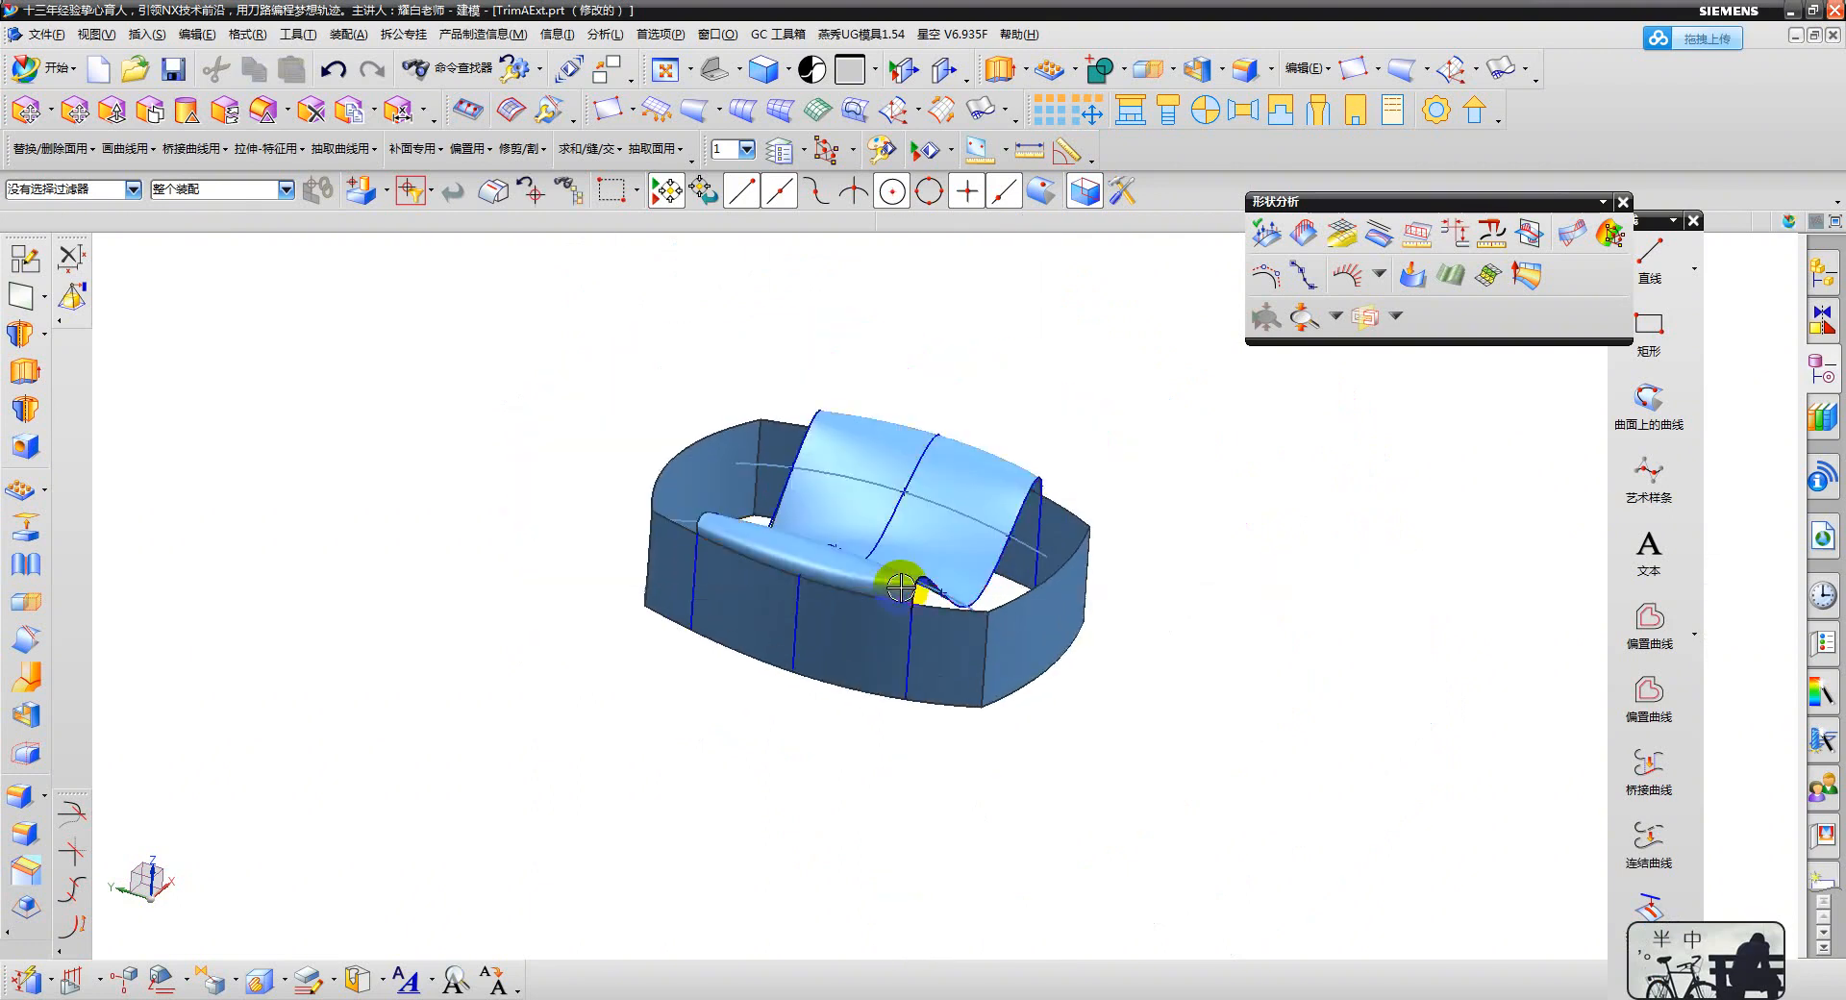
middle_drag(996, 568, 928, 642)
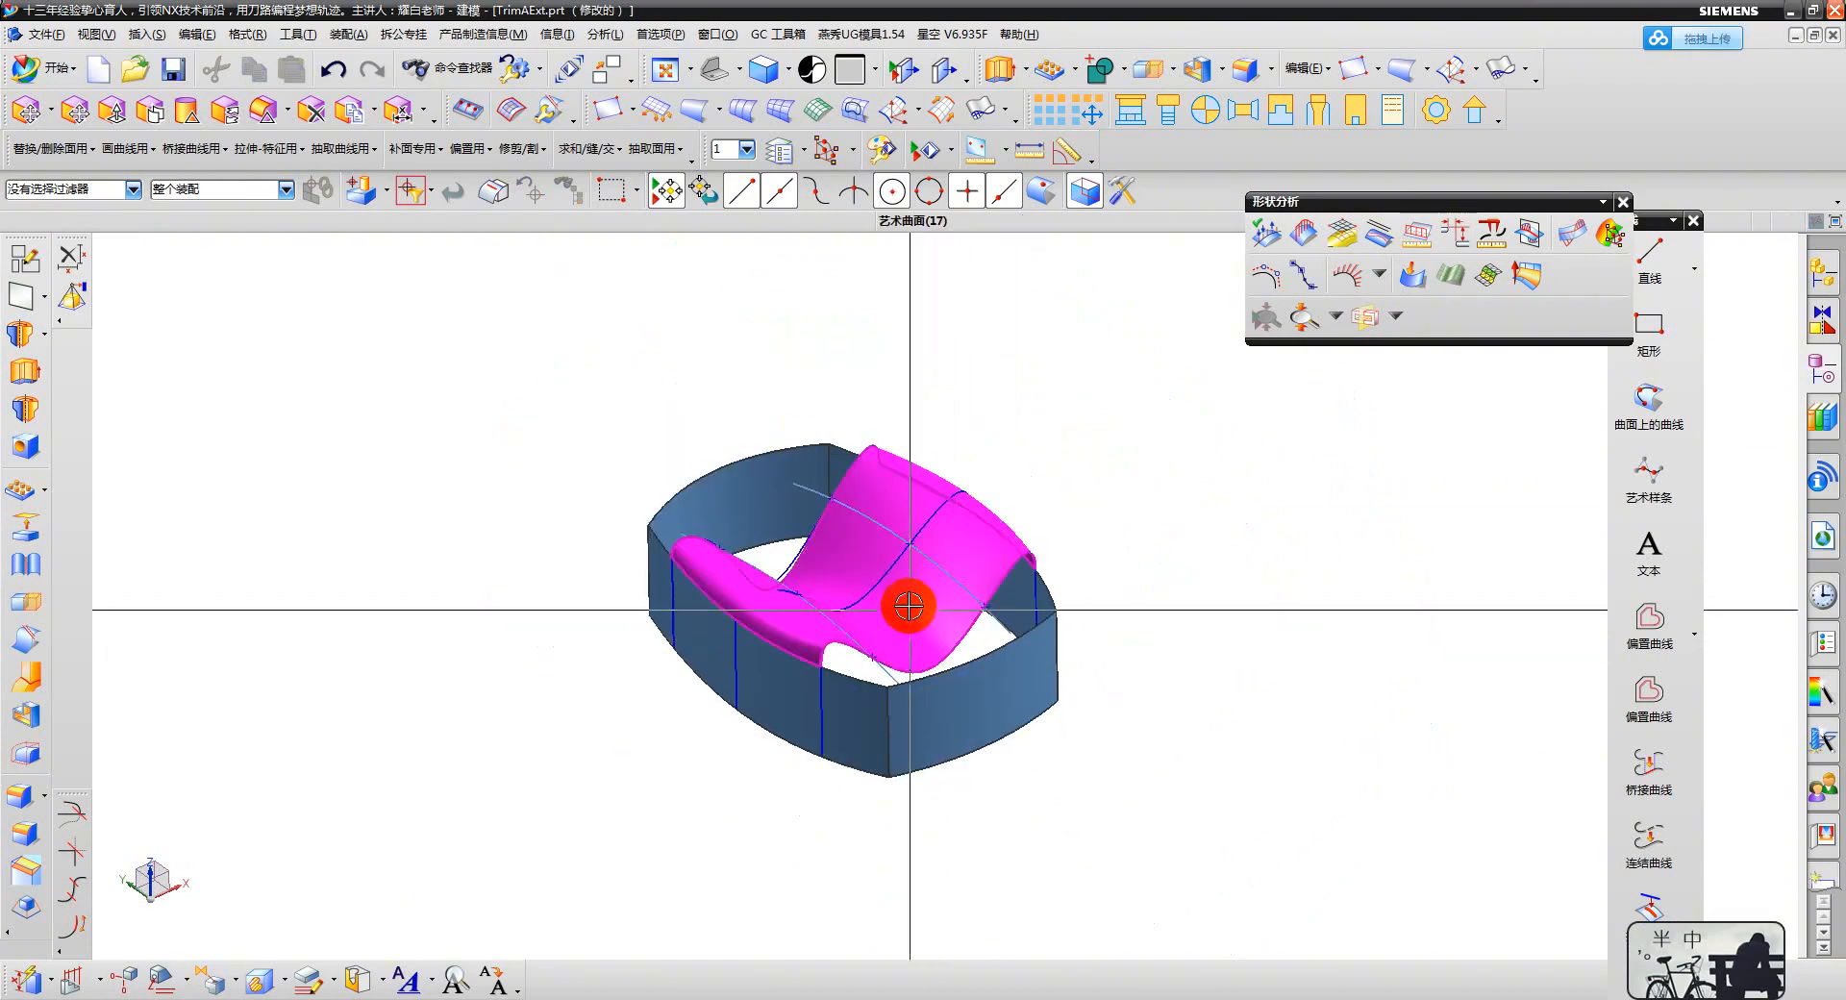
- Delete the ring, the studio surface and all the displayed curves
drag(515, 379, 1106, 837)
key(ctrl+b)
right_click(1016, 382)
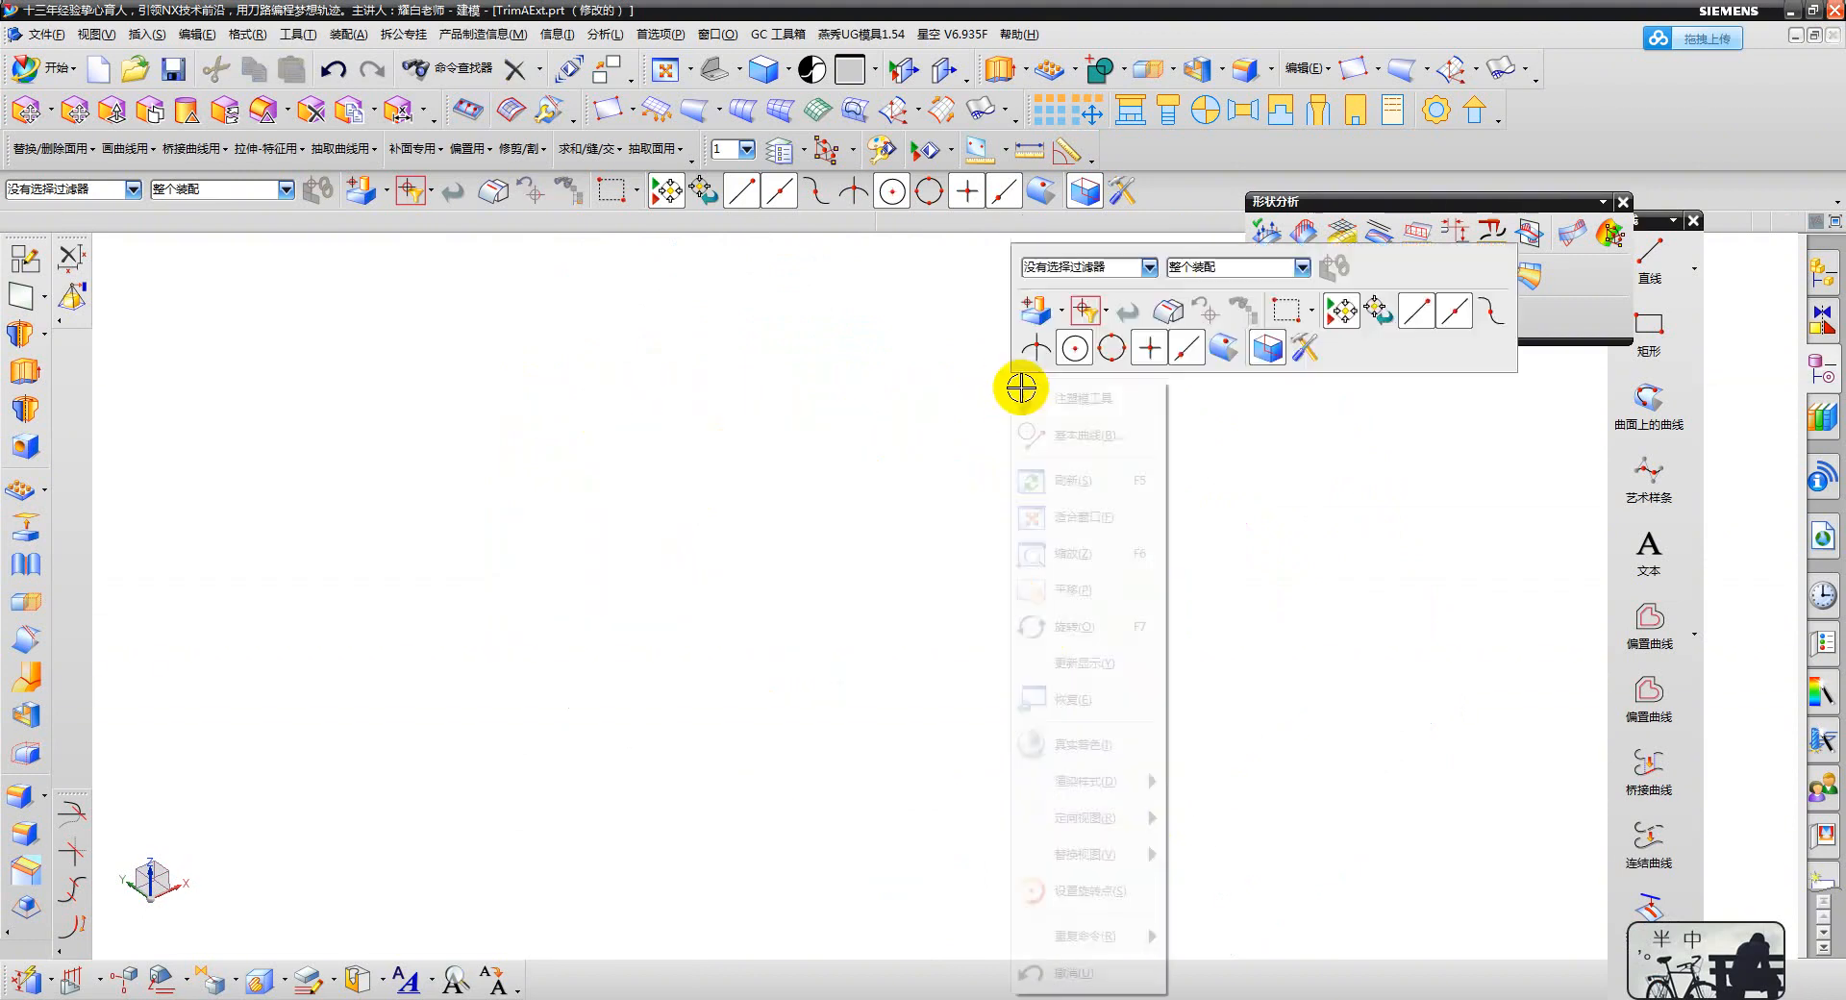
click(1046, 432)
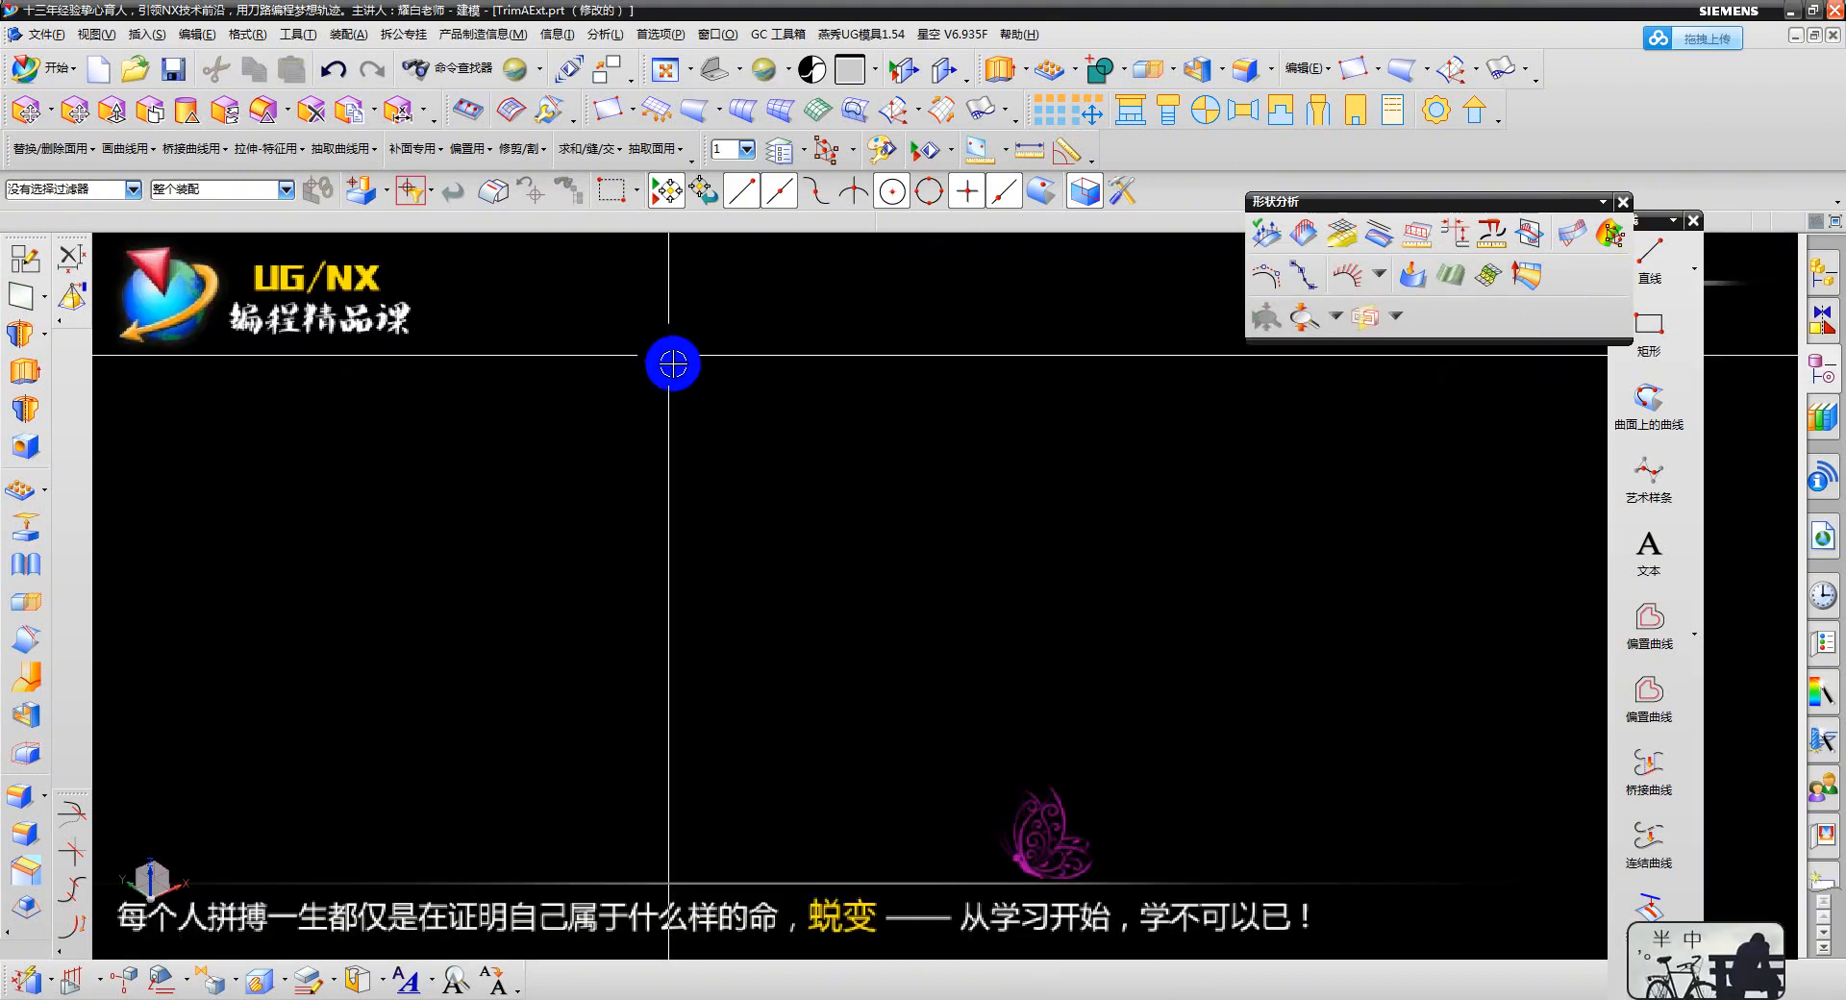
right_click(1444, 390)
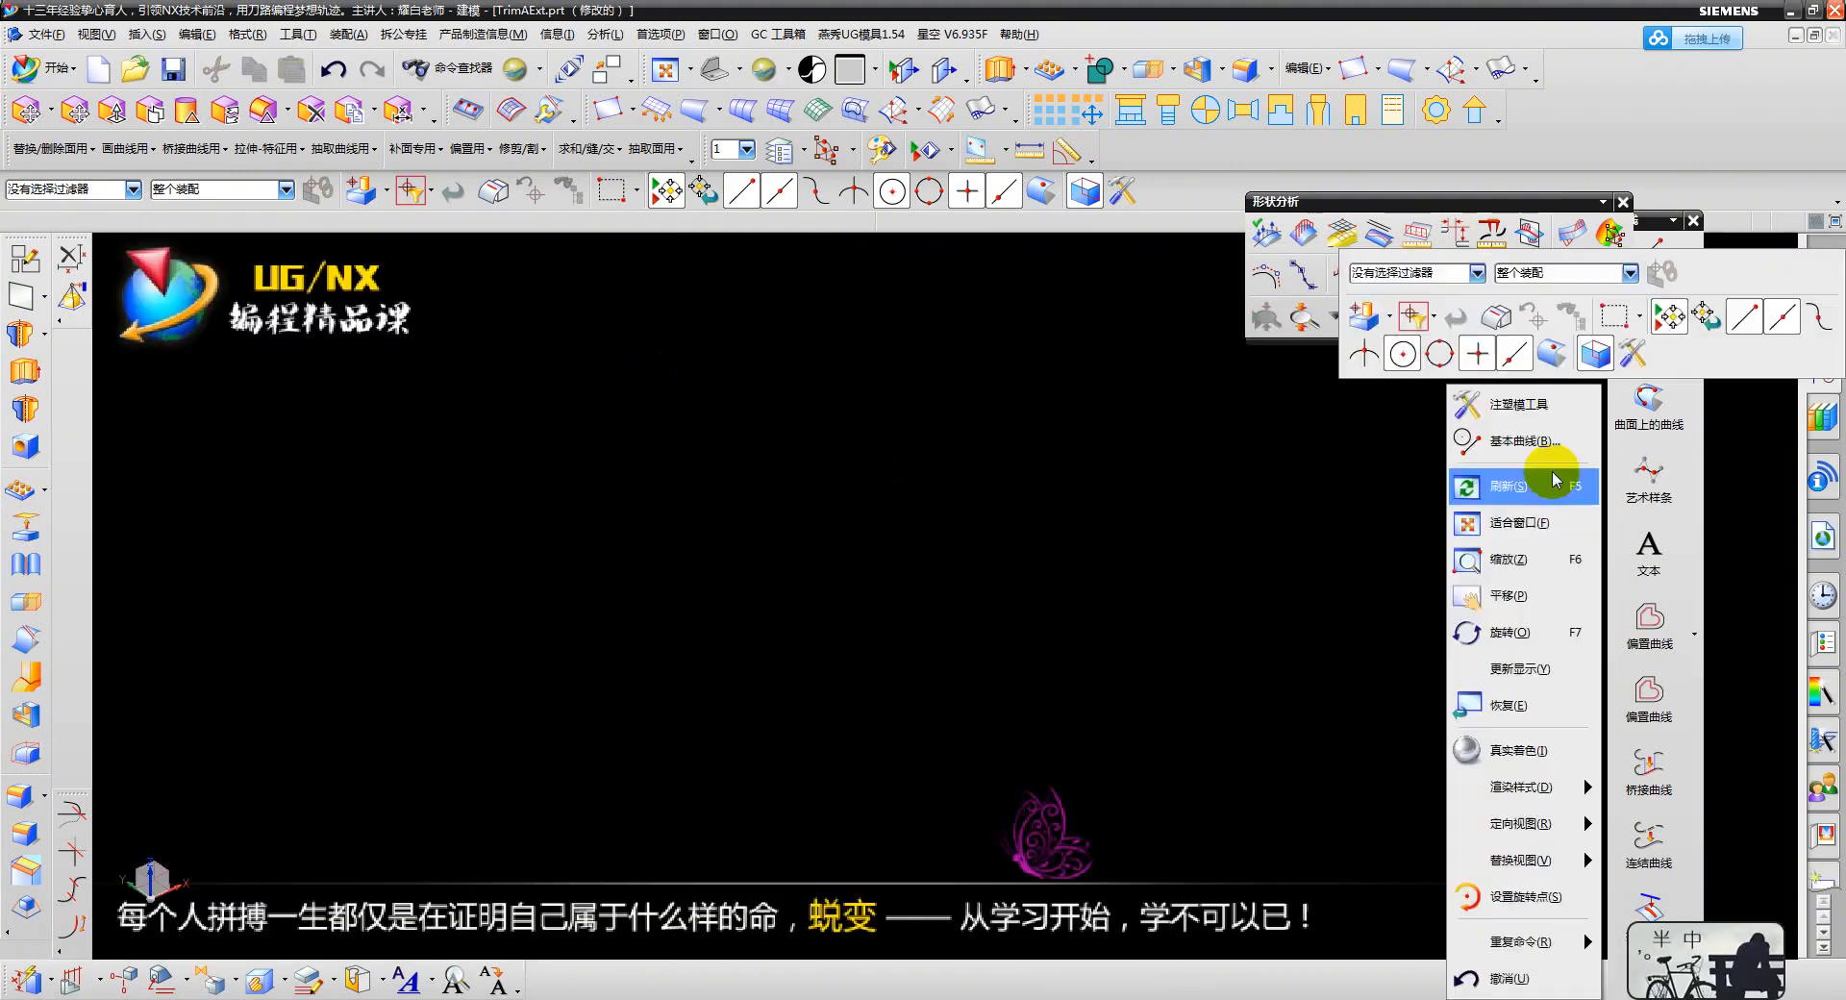
click(1523, 442)
click(407, 703)
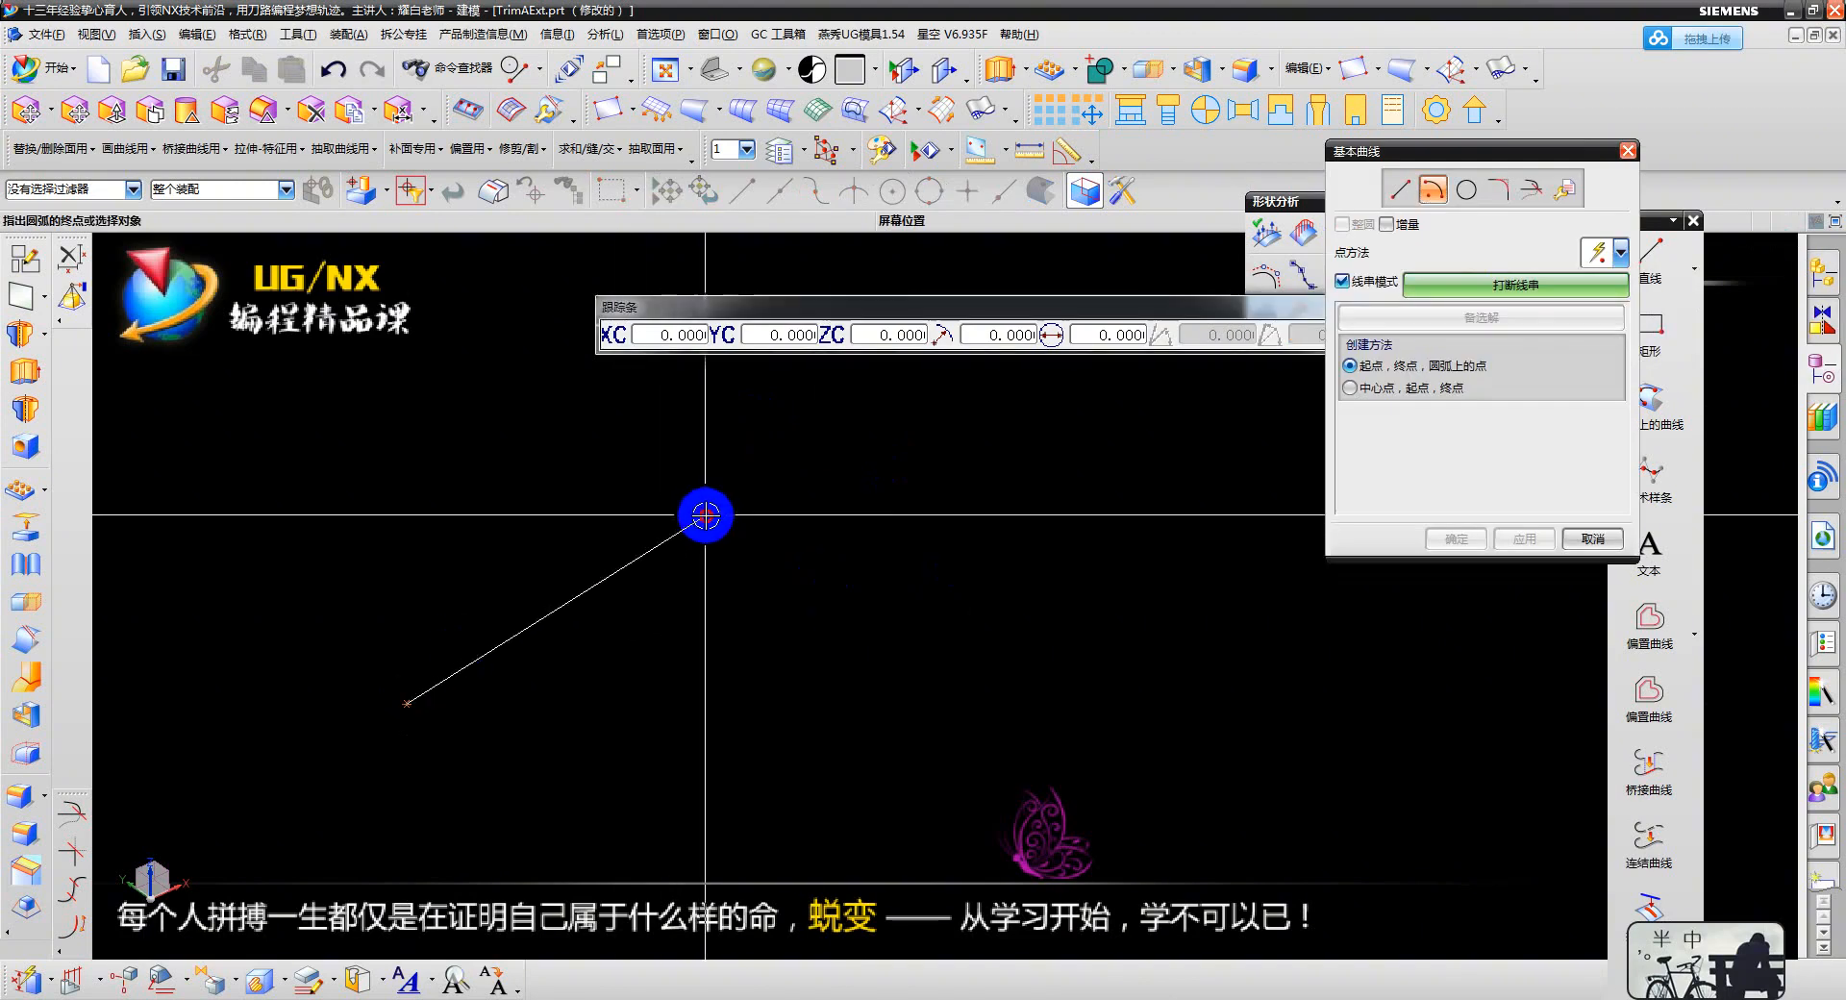
click(705, 516)
scroll(681, 537, up, 1)
middle_click(841, 524)
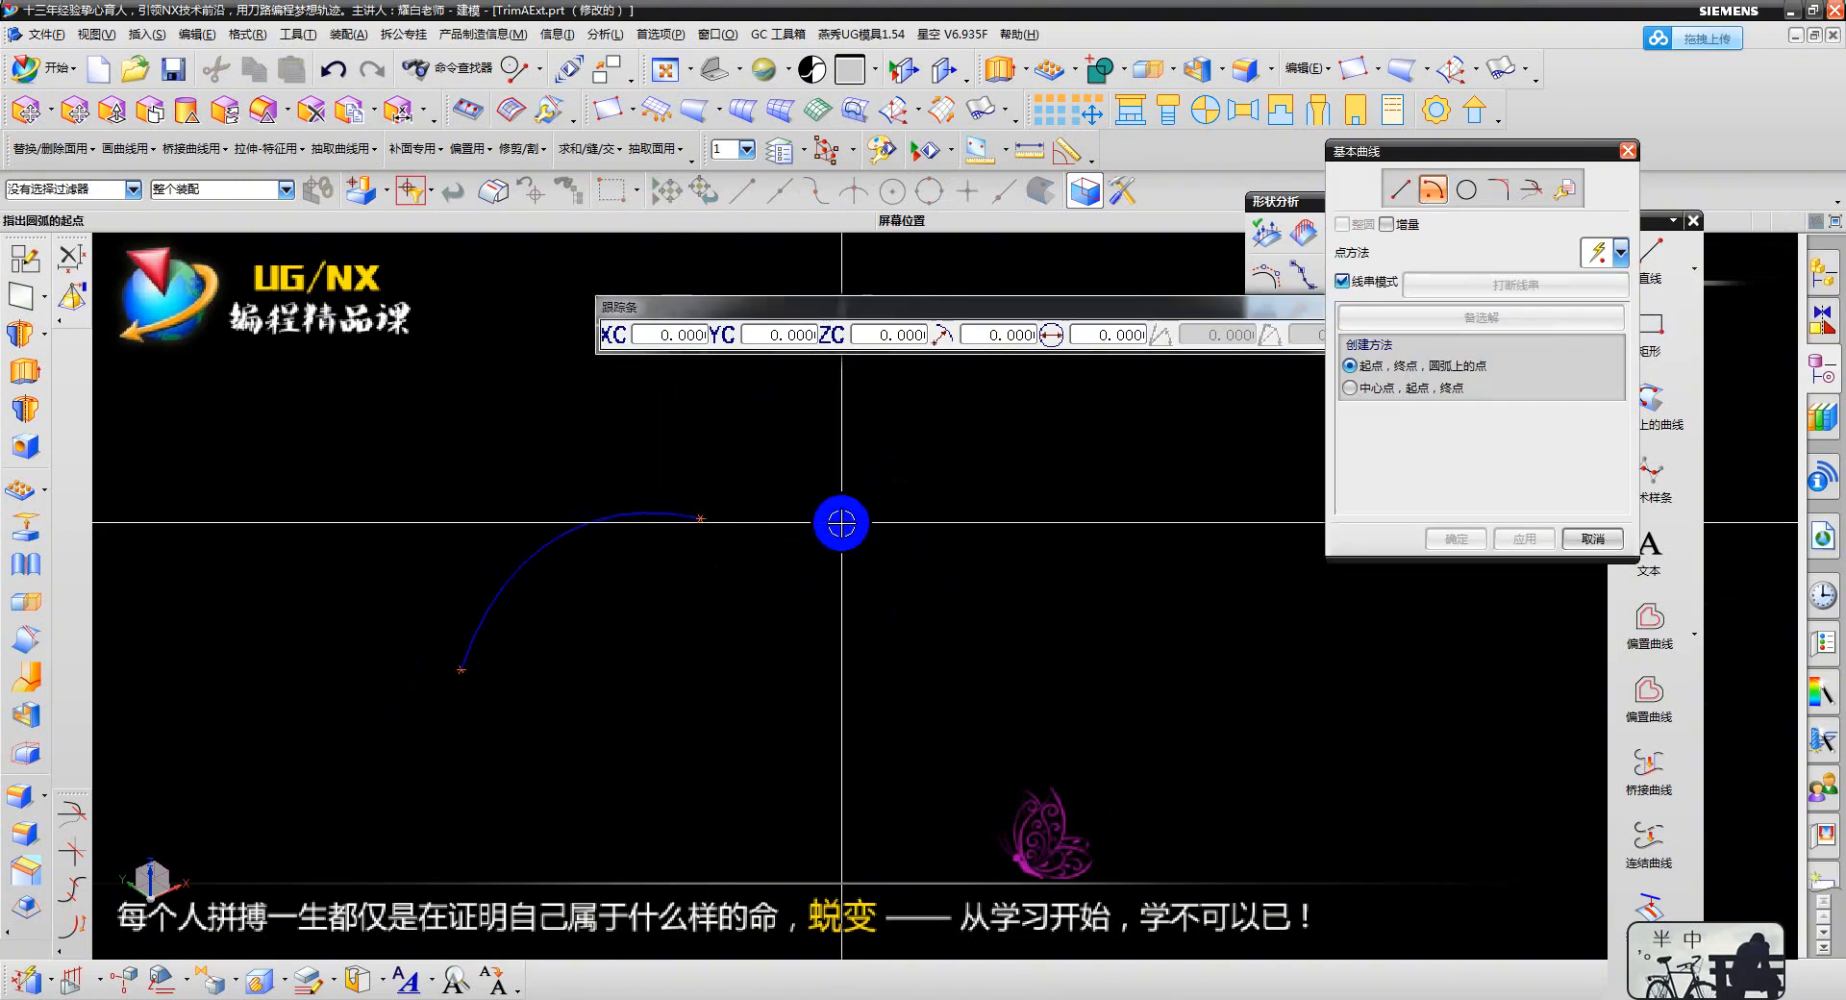
middle_click(841, 524)
click(700, 521)
key(ctrl+d)
- Draw two separate steep straight lines side by side with Basic Curves, leaving a wide gap between them
right_click(998, 392)
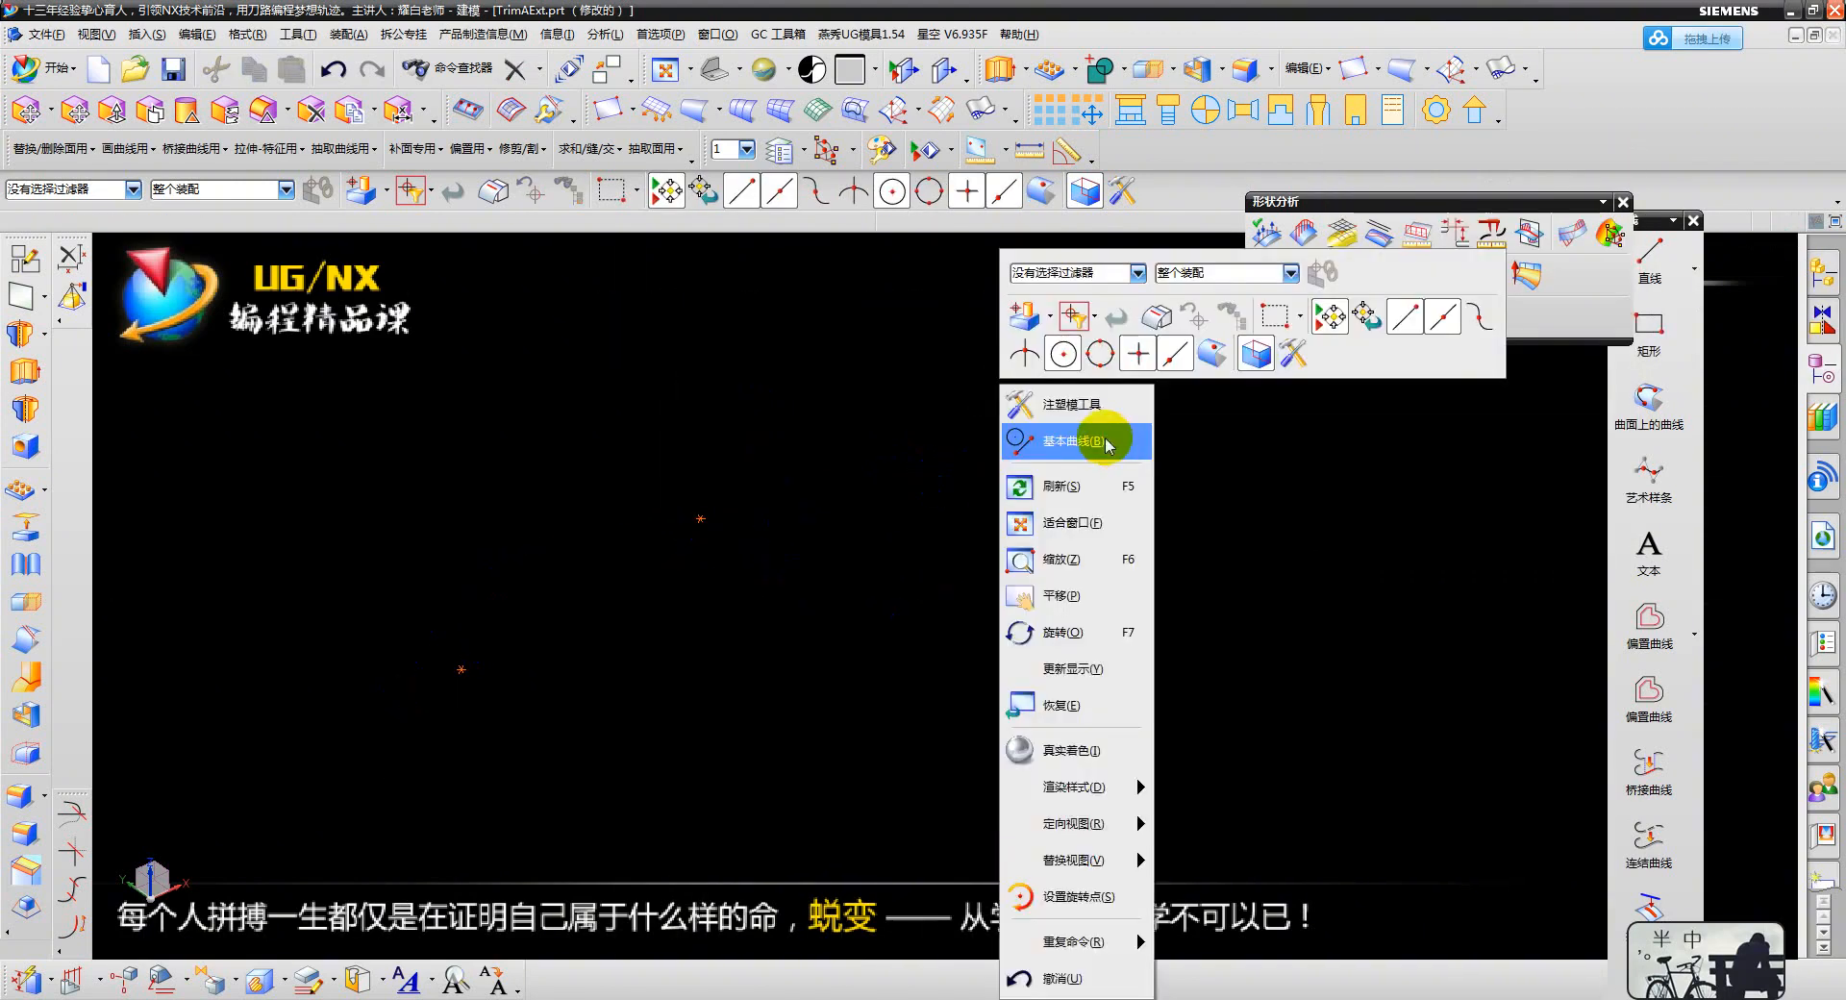
click(1077, 431)
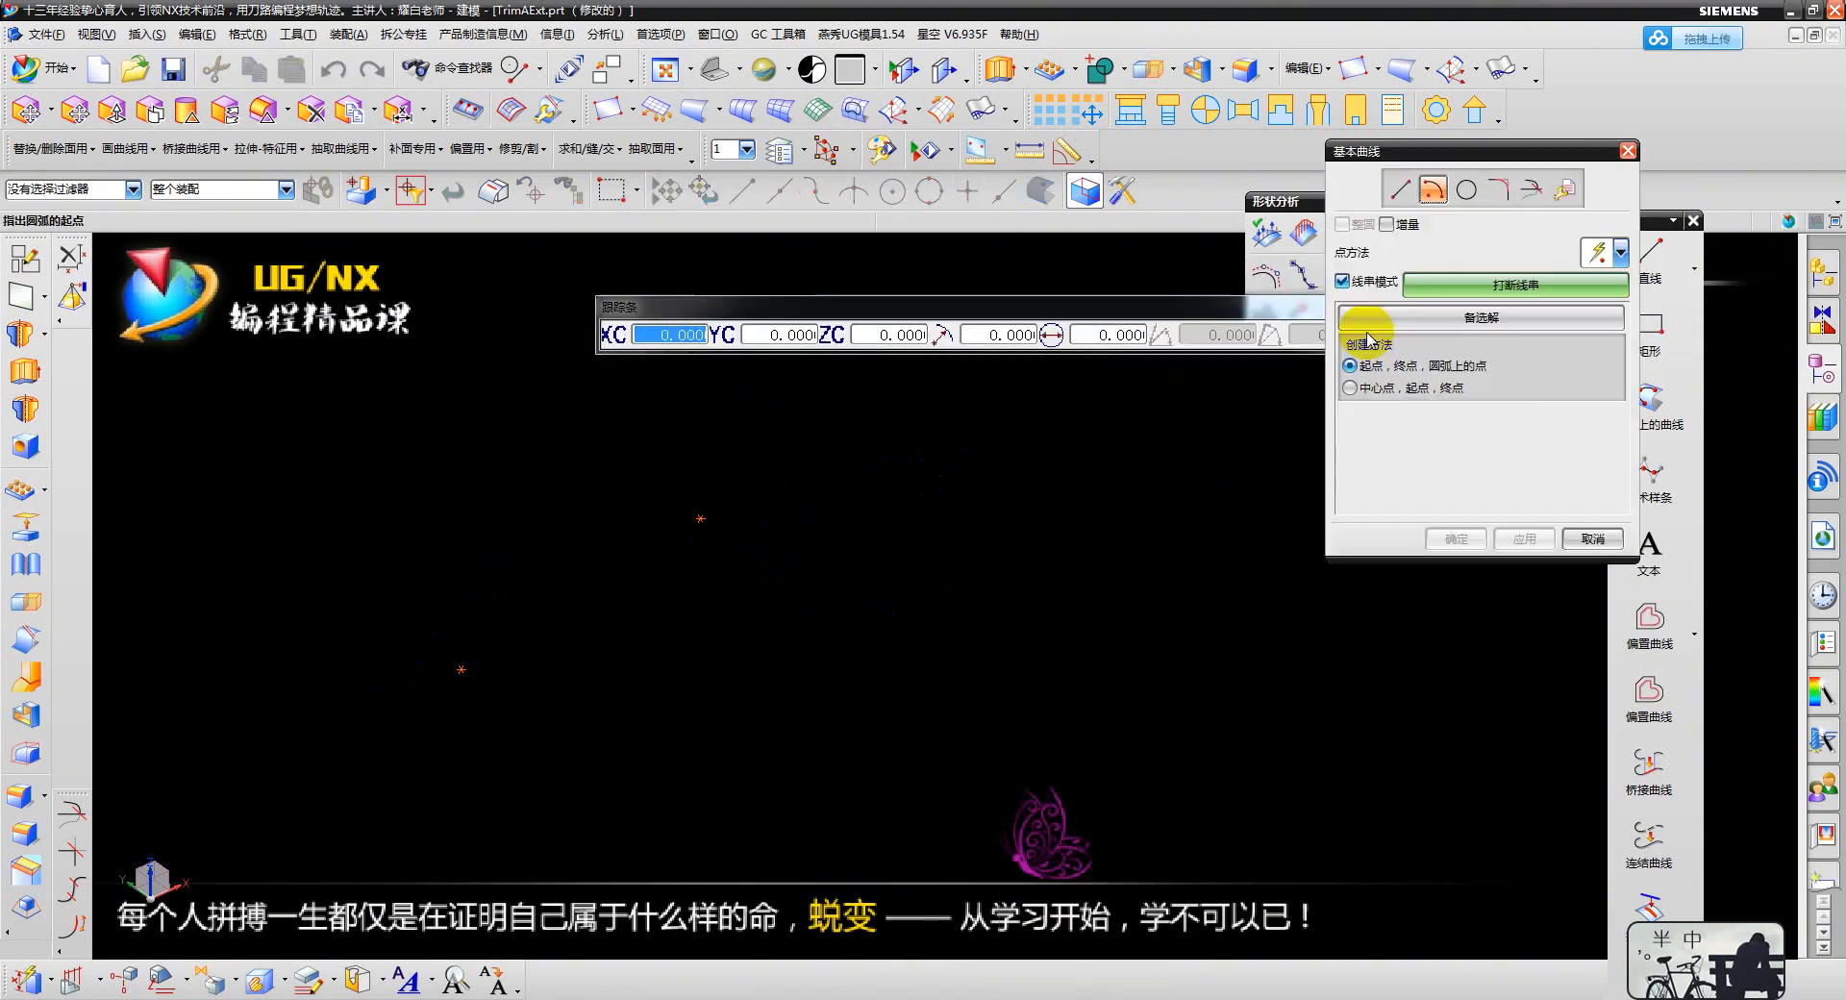
click(1397, 192)
click(571, 797)
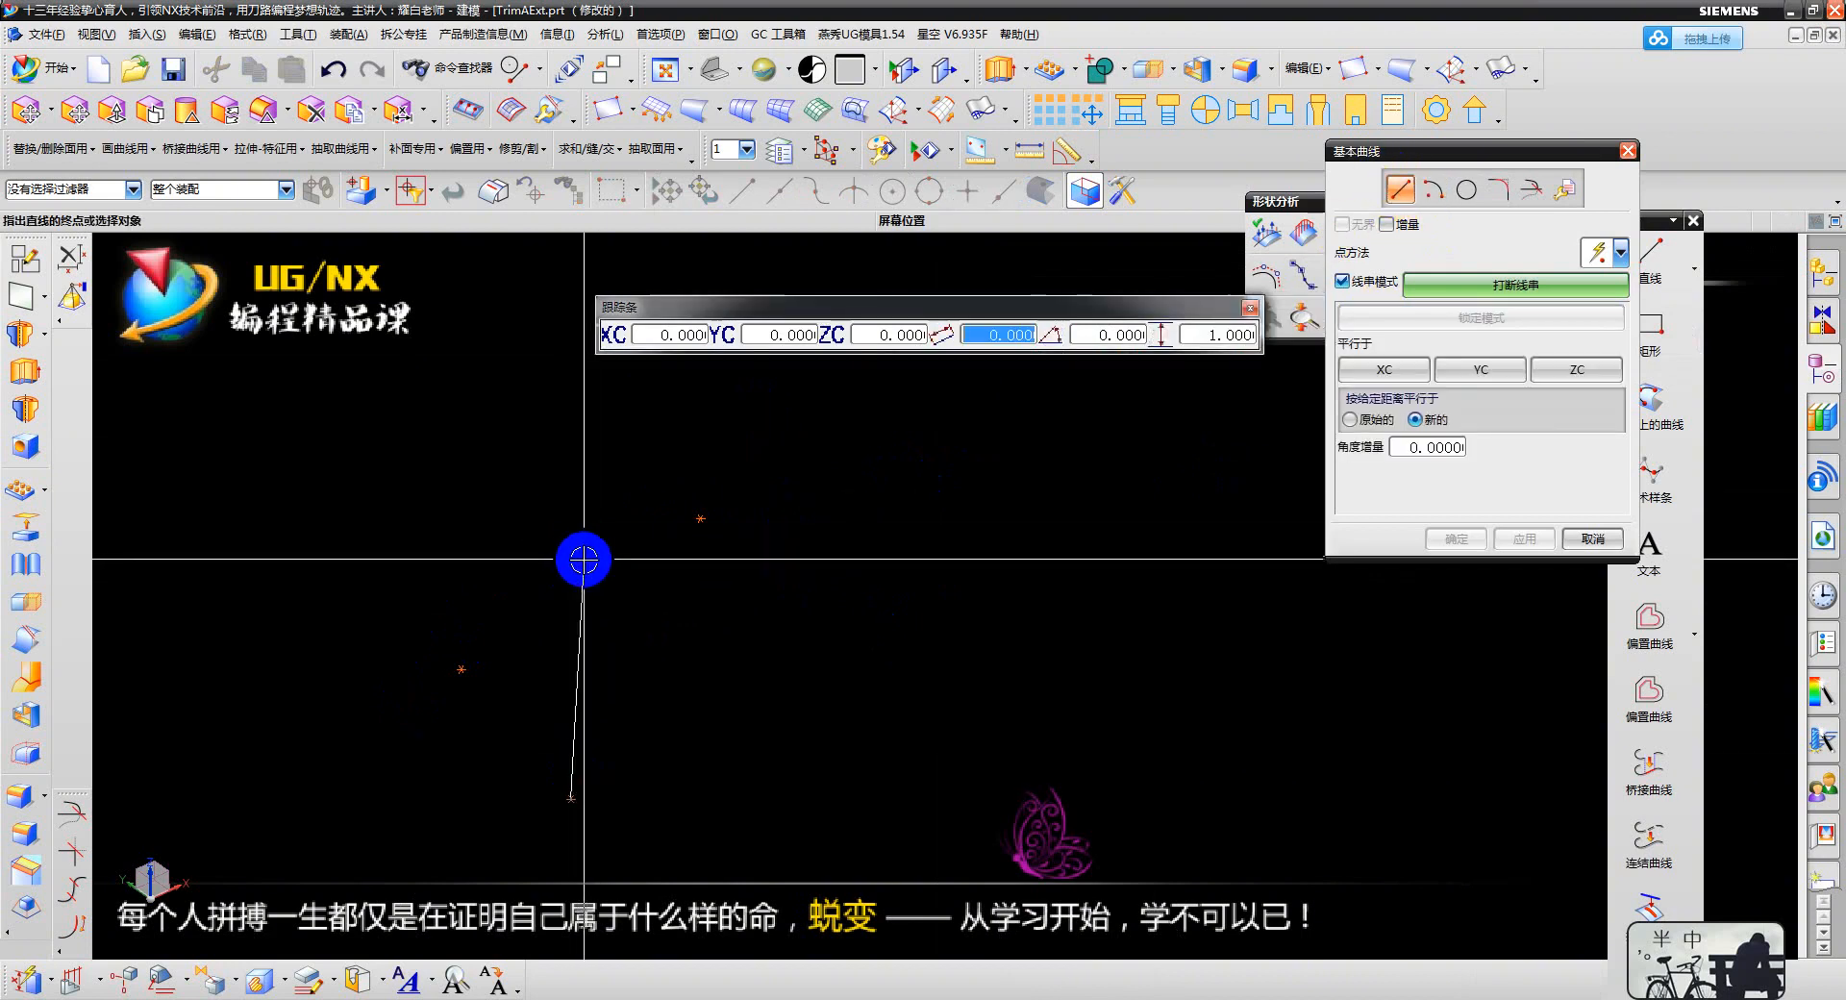
click(603, 550)
middle_click(1116, 548)
click(1120, 543)
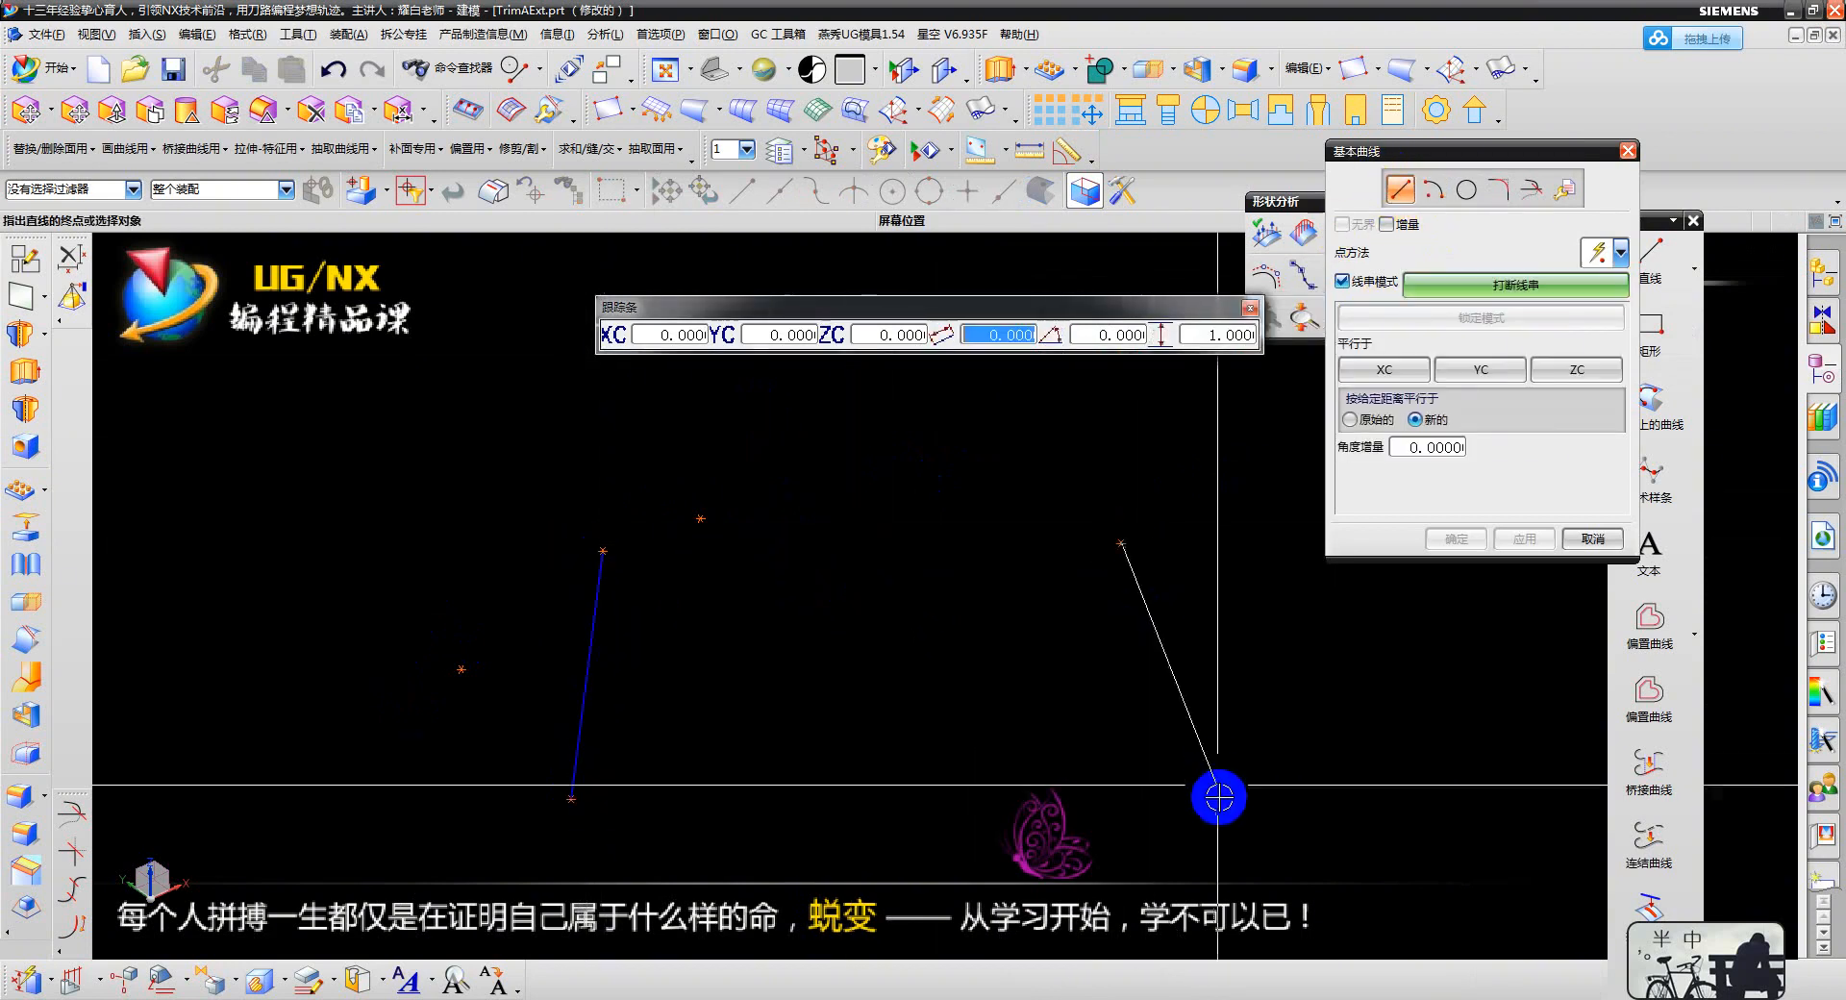
click(1220, 799)
middle_click(1315, 685)
- Draw a third, slanted line above the other two and refresh the display to clear the temporary point markers
scroll(994, 772, down, 2)
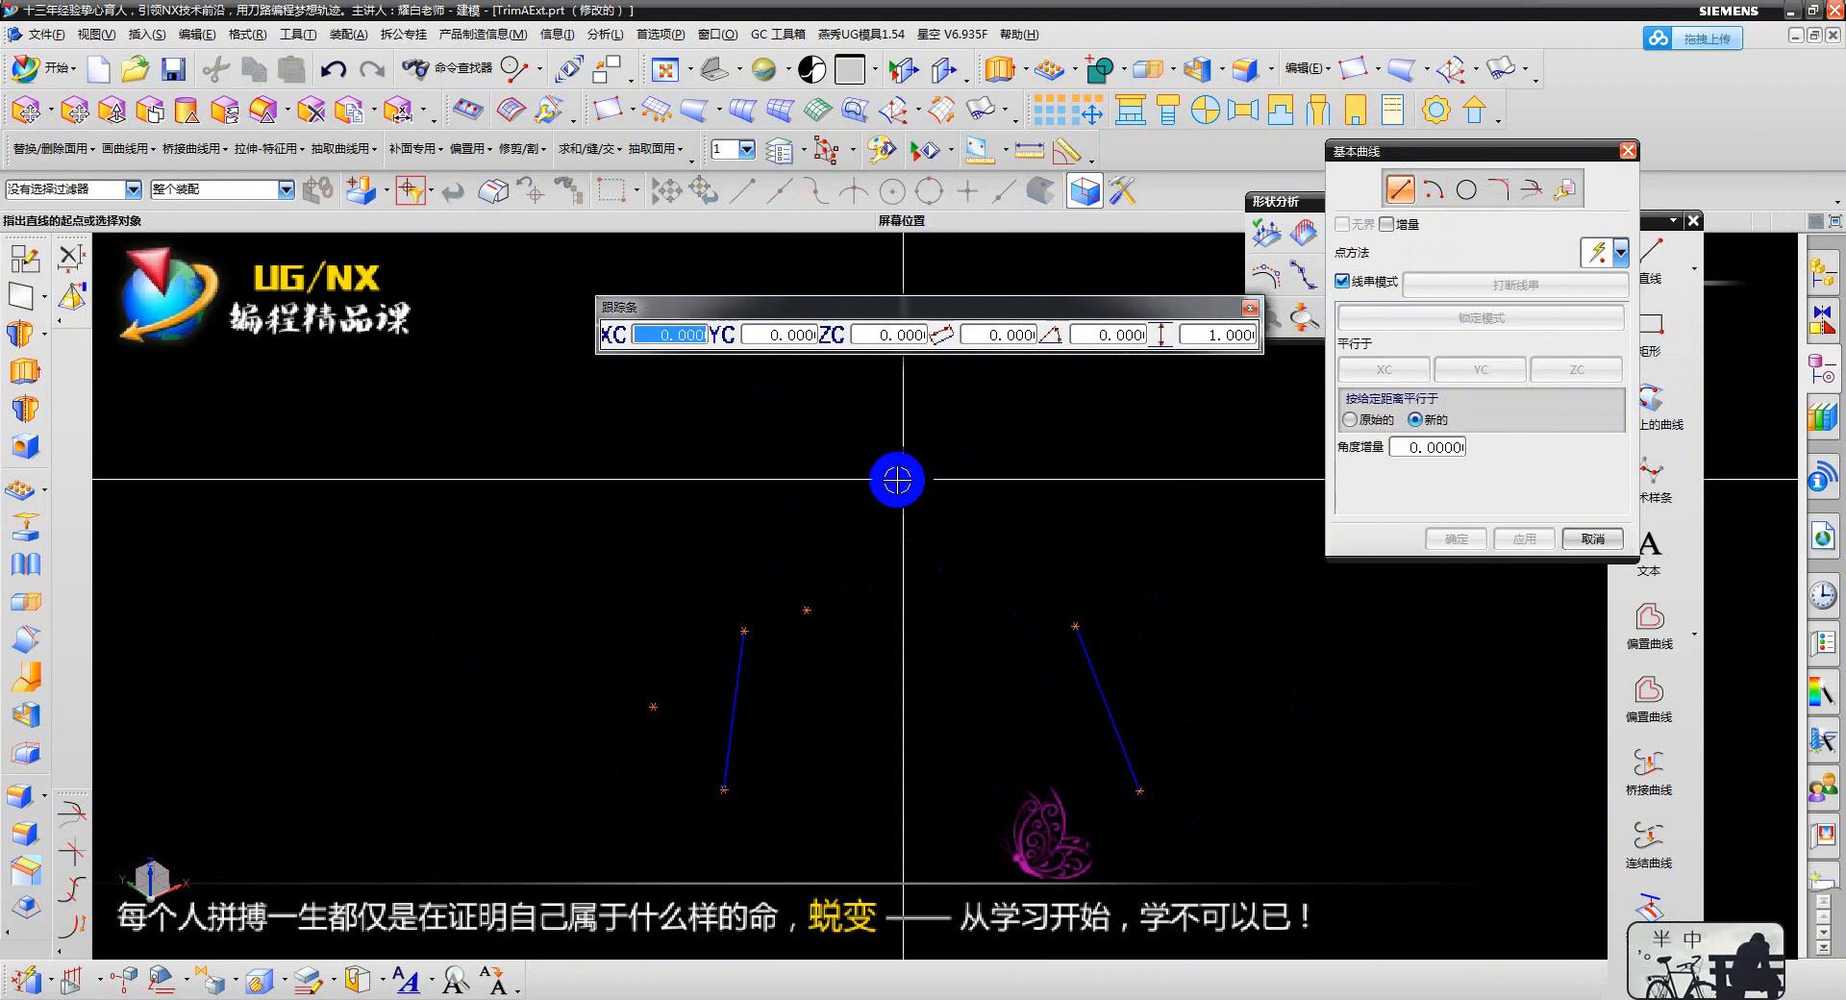
click(892, 471)
click(1055, 405)
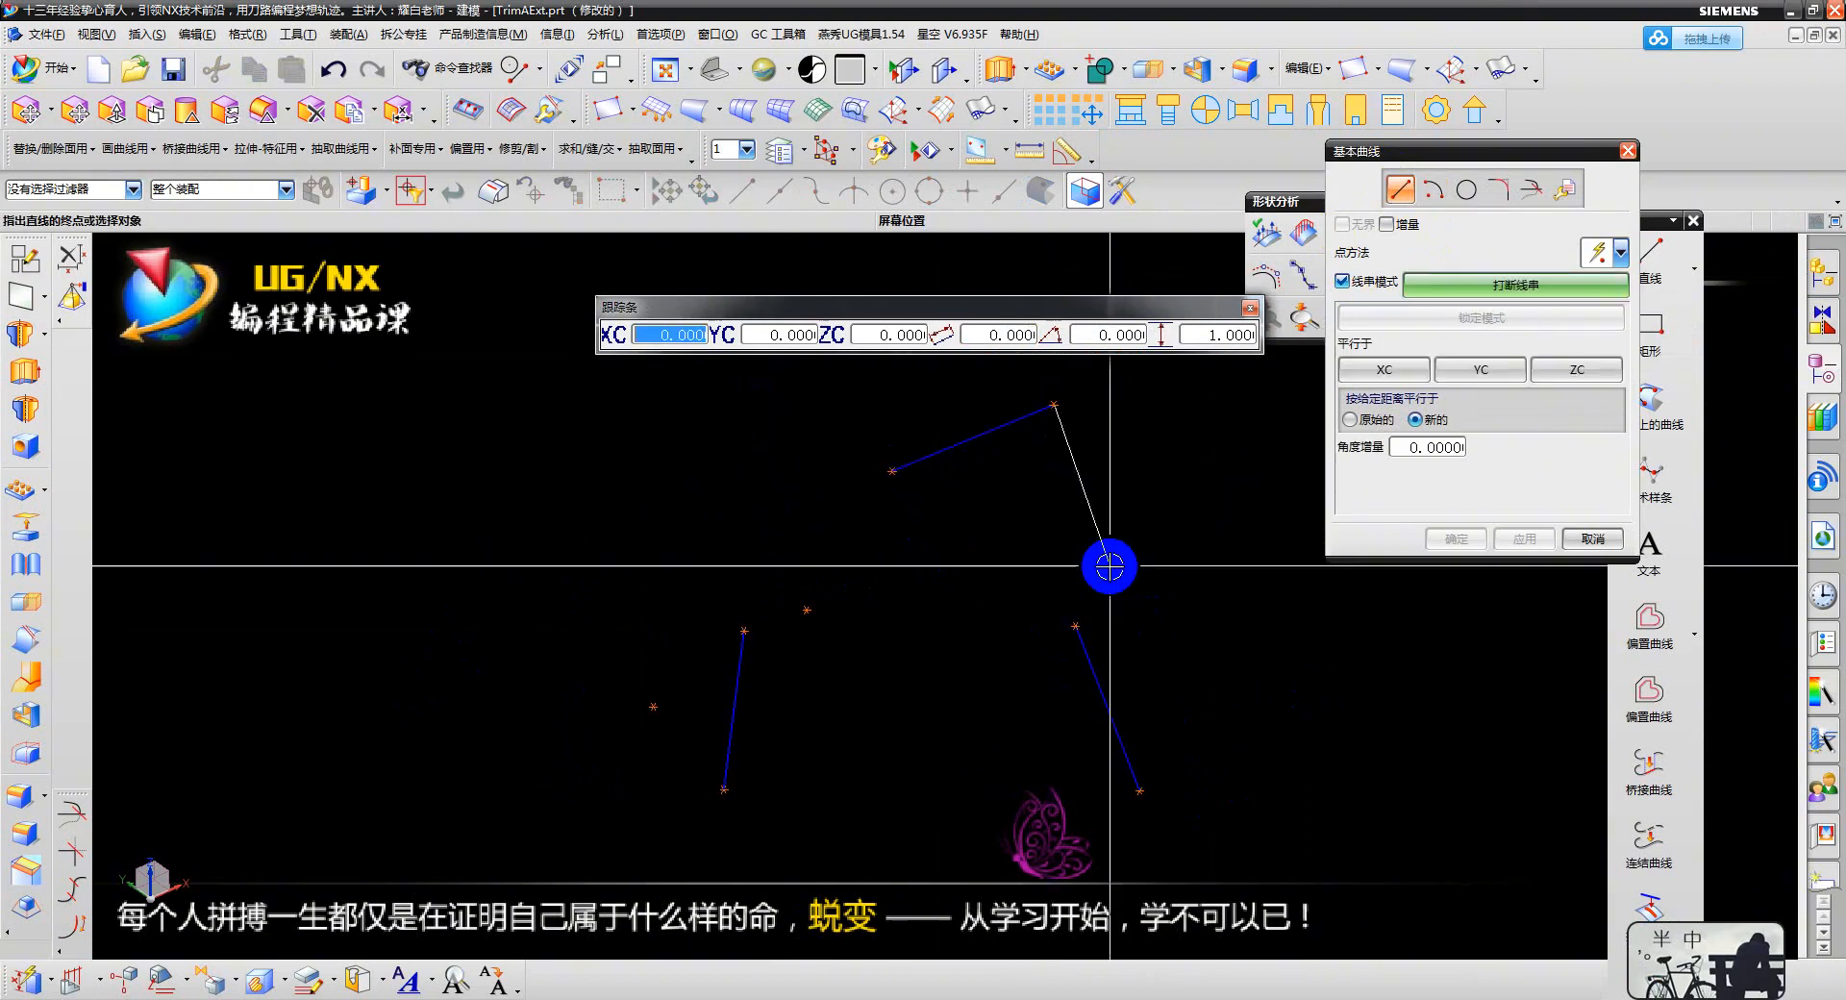
middle_click(1110, 567)
scroll(935, 509, up, 2)
right_click(1236, 385)
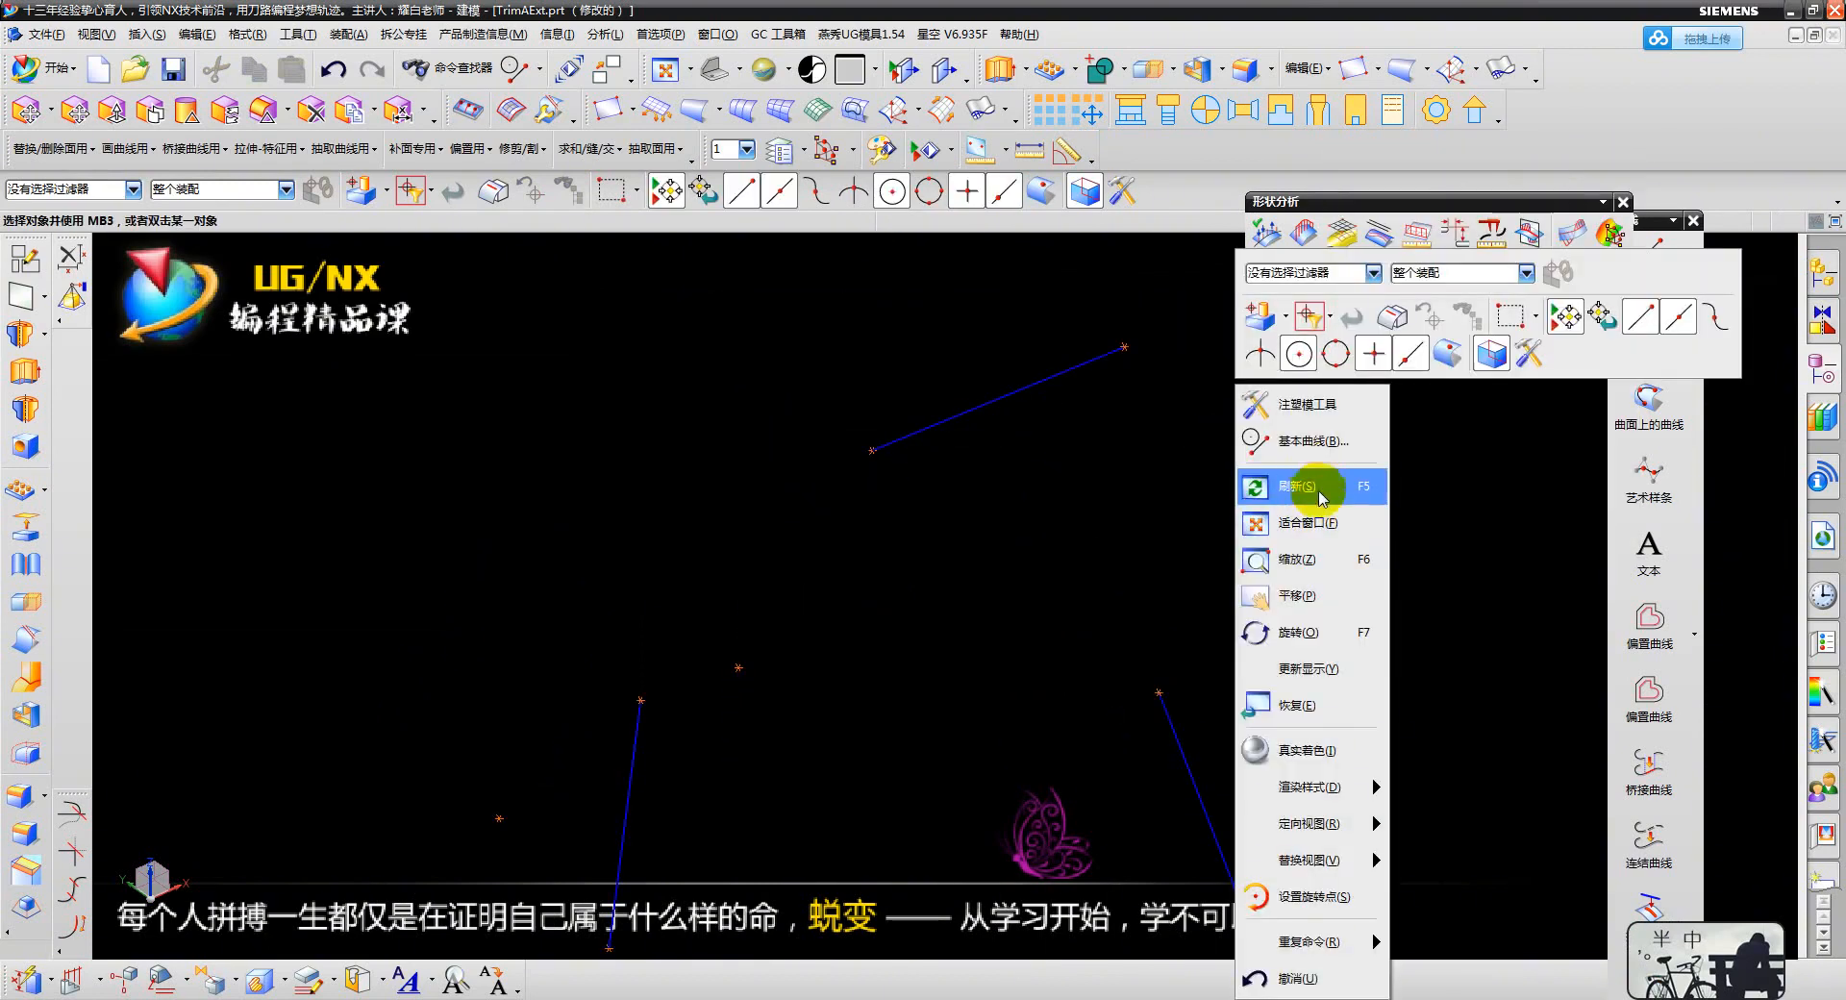
click(1316, 491)
scroll(951, 494, down, 3)
scroll(1009, 605, up, 2)
shift+middle_drag(1033, 604, 1019, 603)
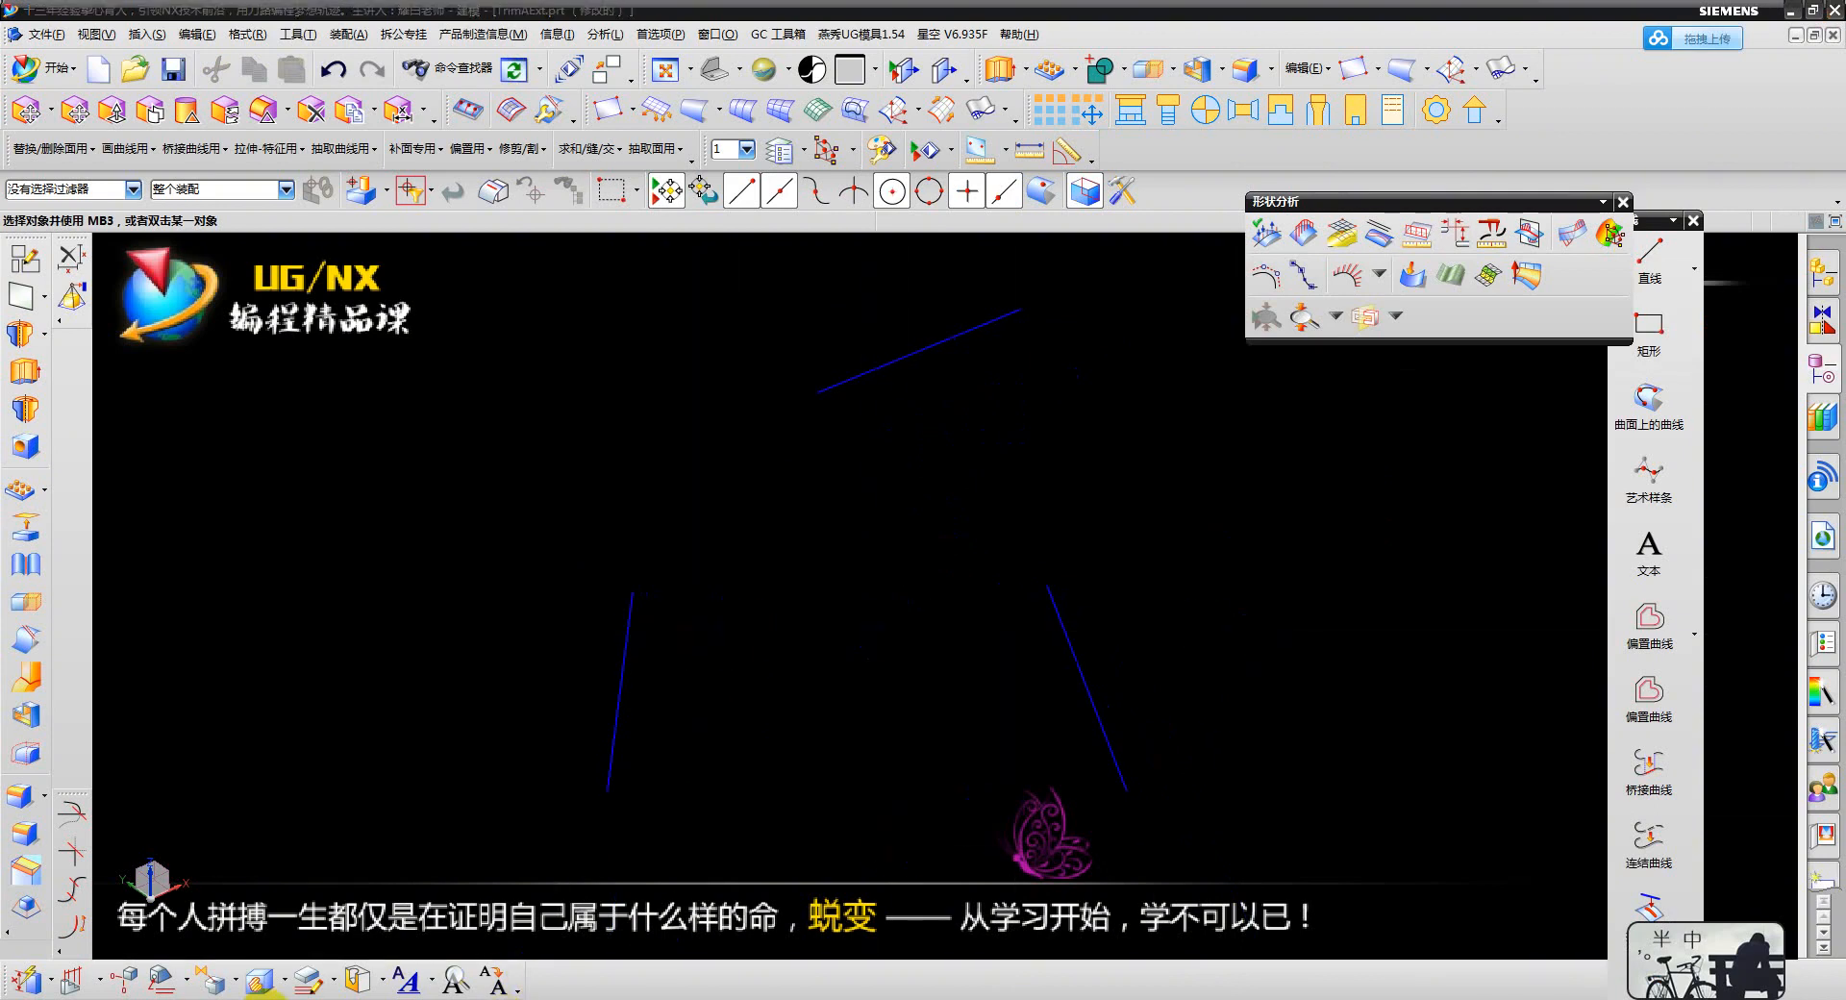
- Switch to the screen annotation pen, sketch a red curve bridging the three lines' ends, and close the pen tool
click(266, 998)
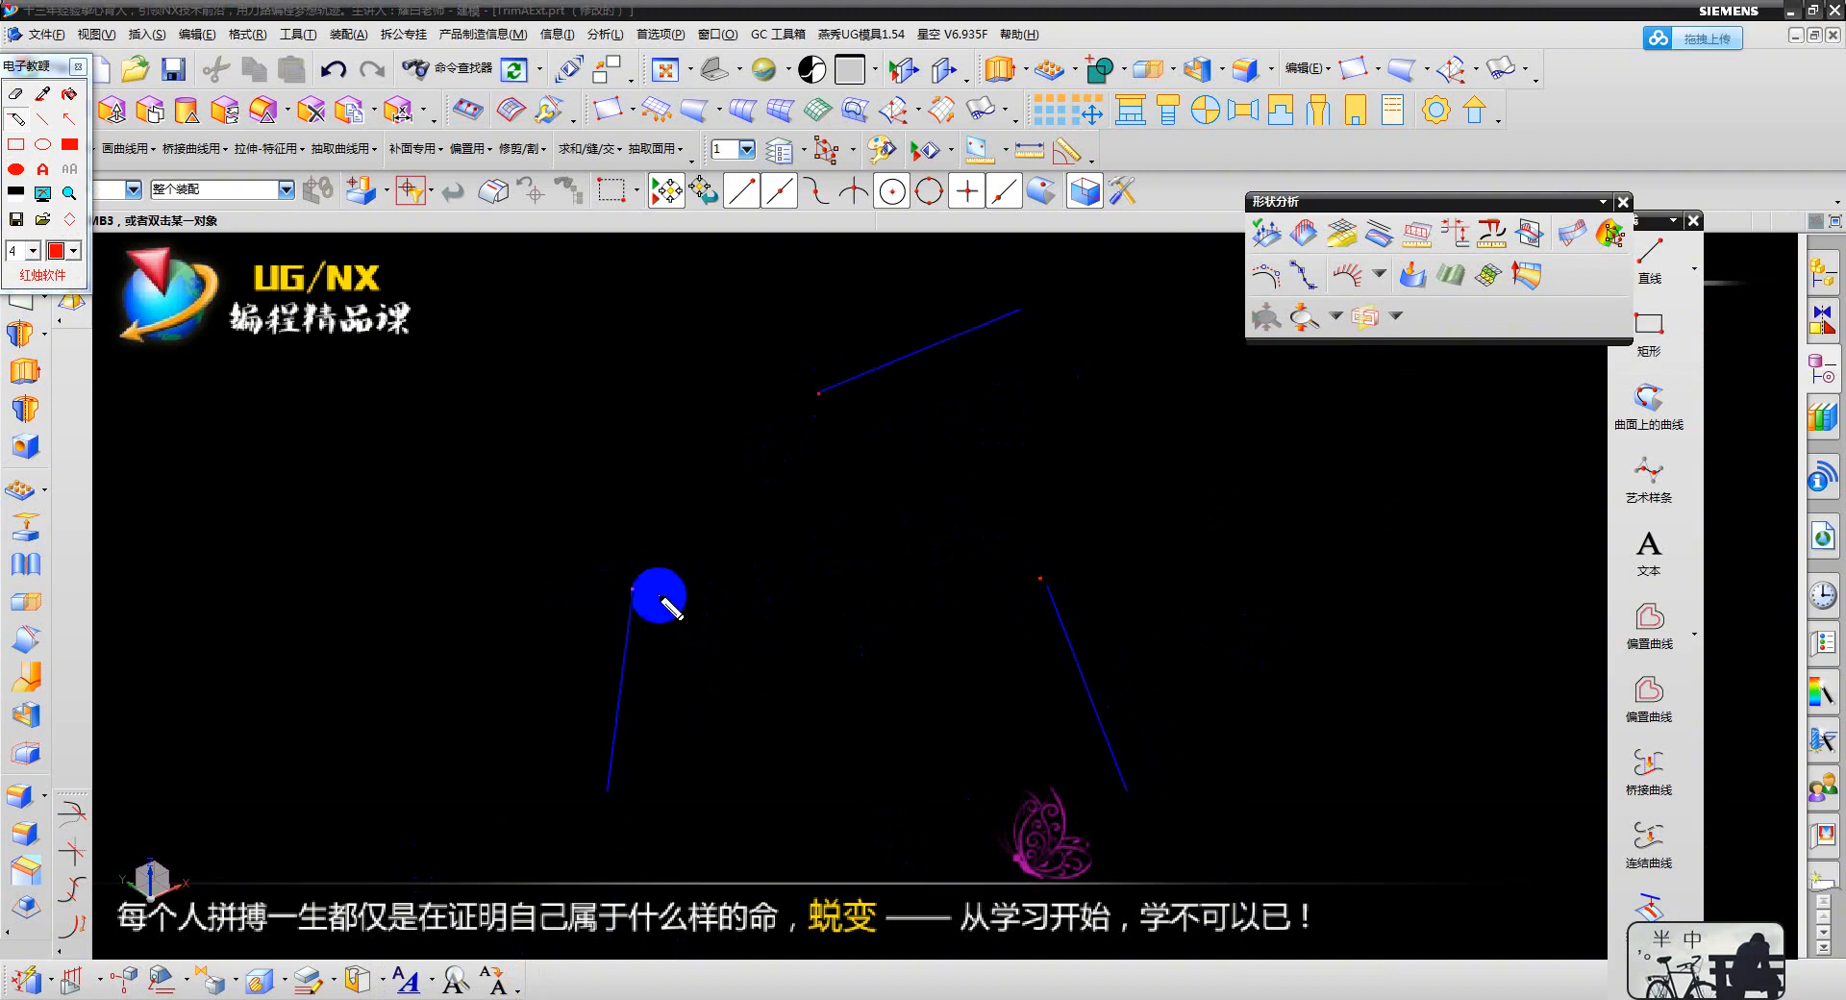
drag(637, 588, 915, 425)
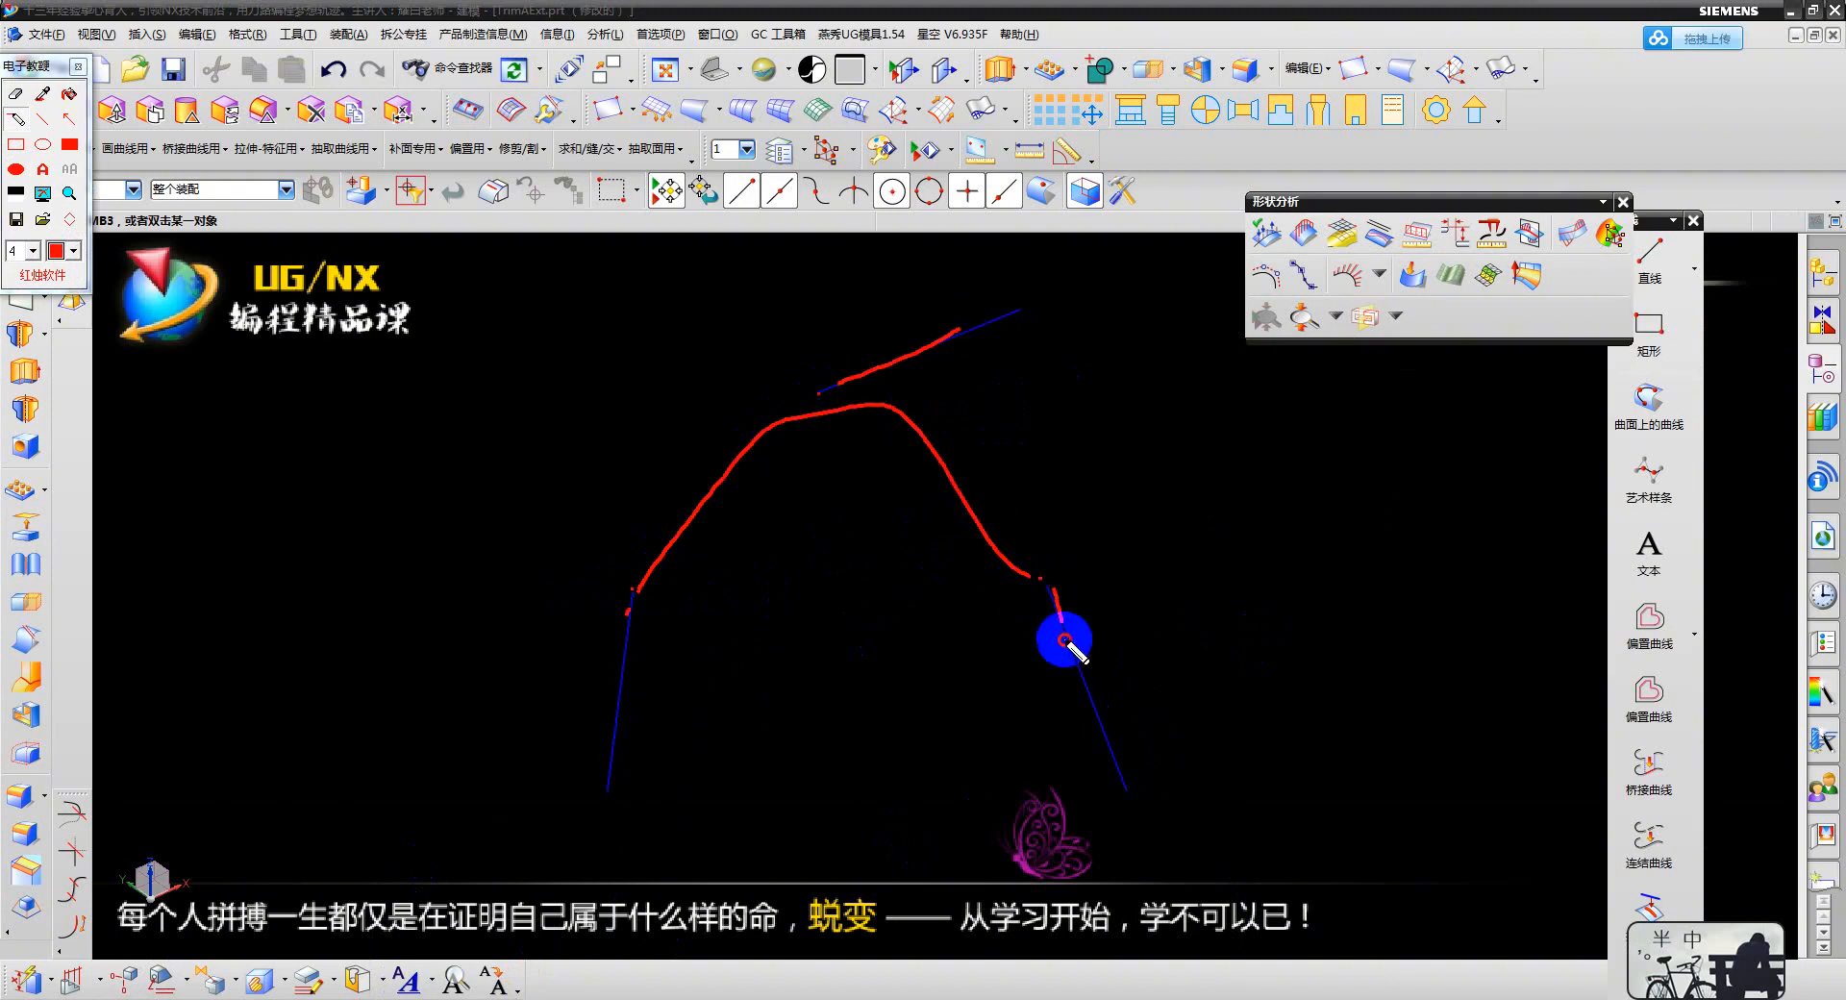
click(78, 67)
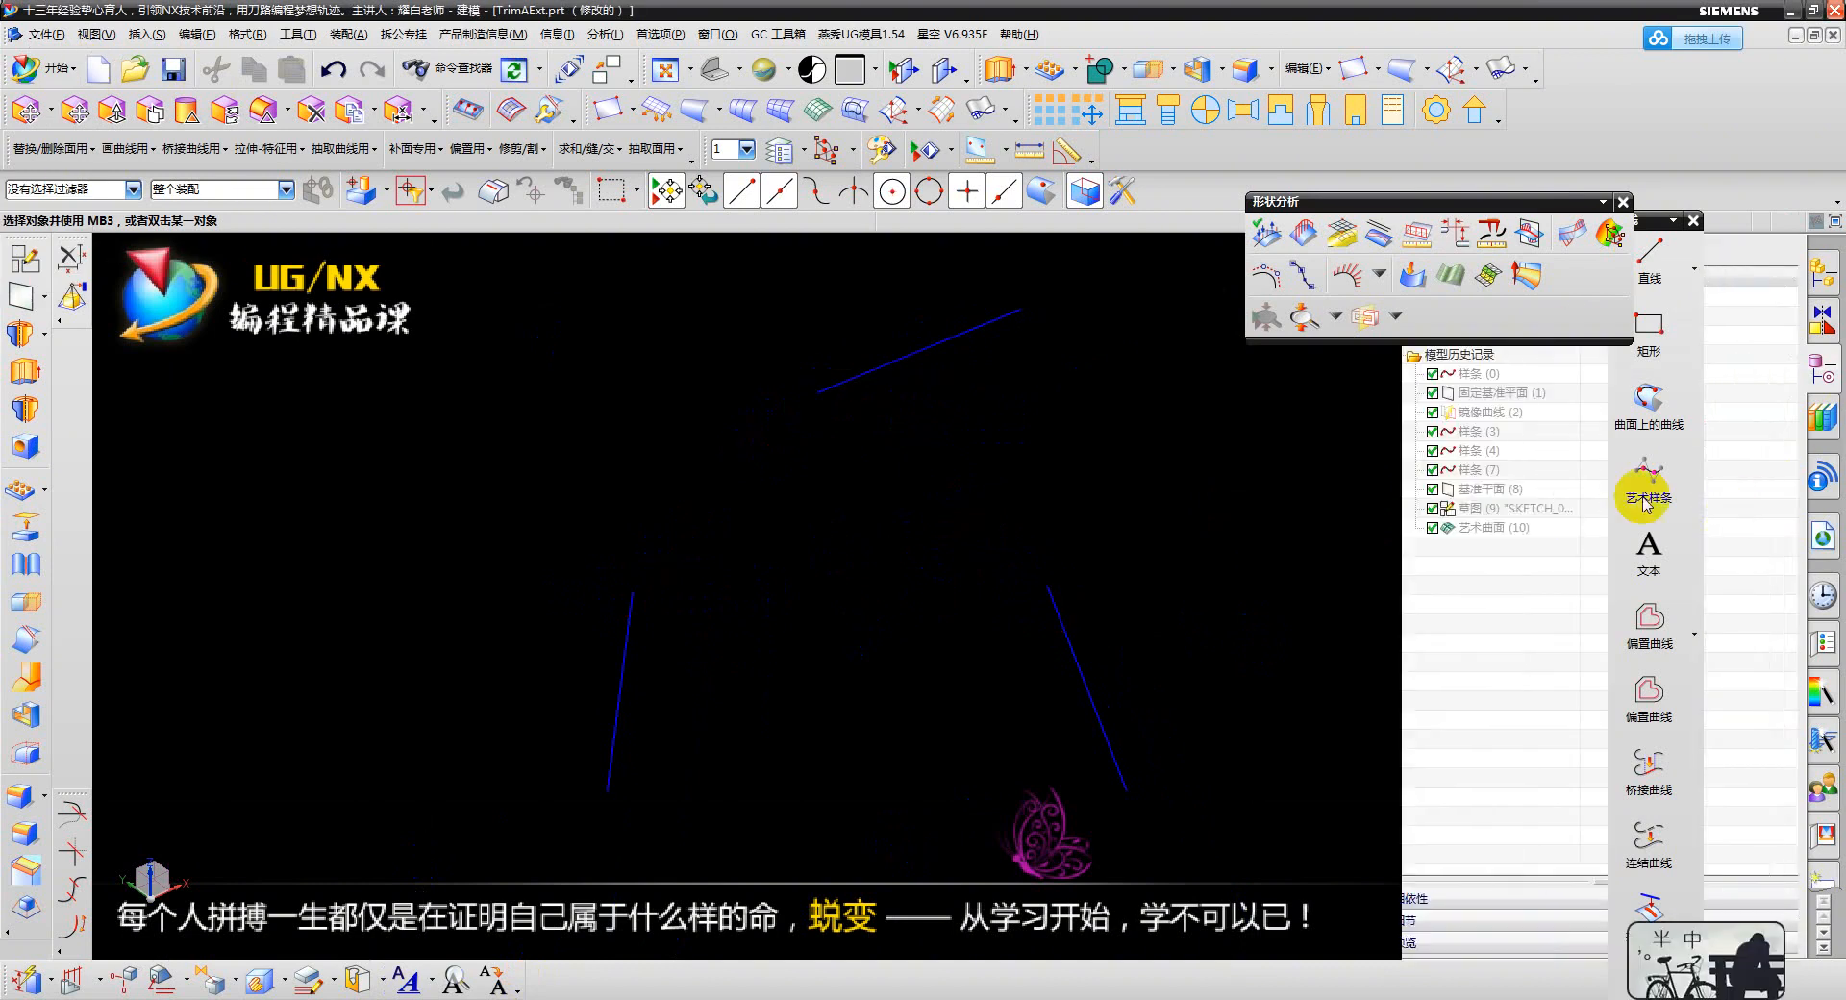
- Start a through-points studio spline through the left line's upper end, the slanted line's lower end and the right line's upper end
click(1649, 471)
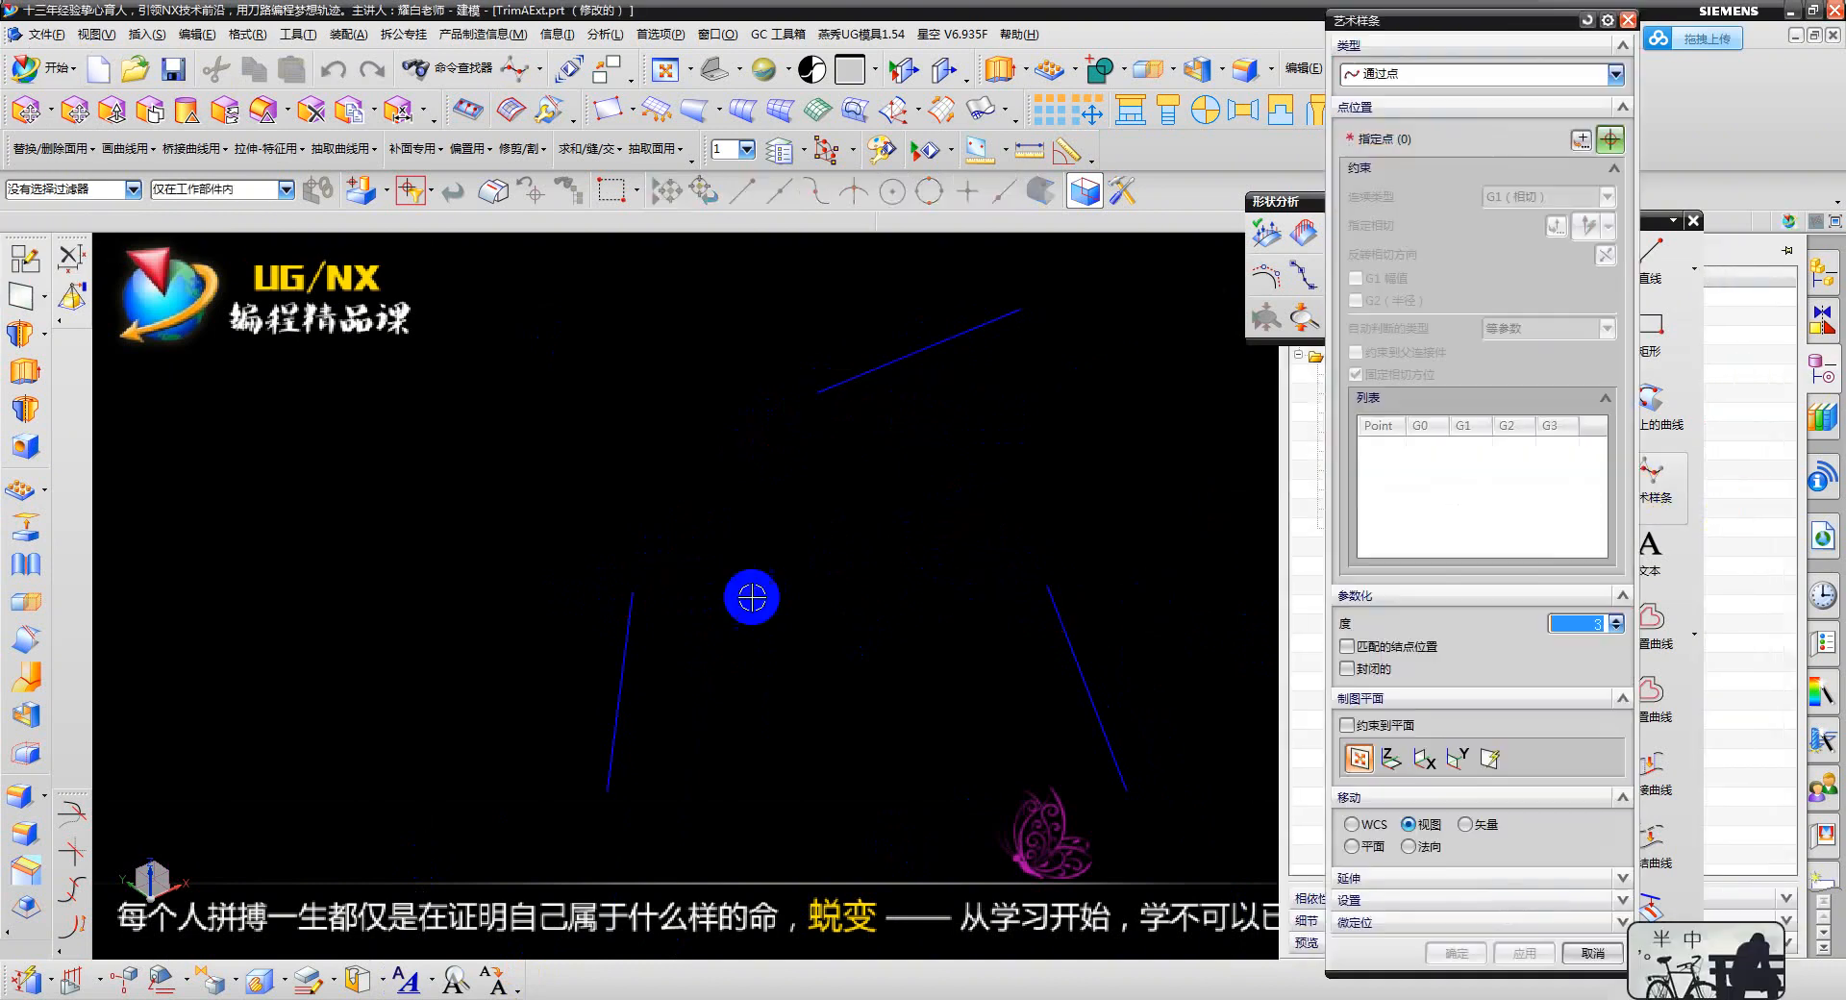
click(631, 591)
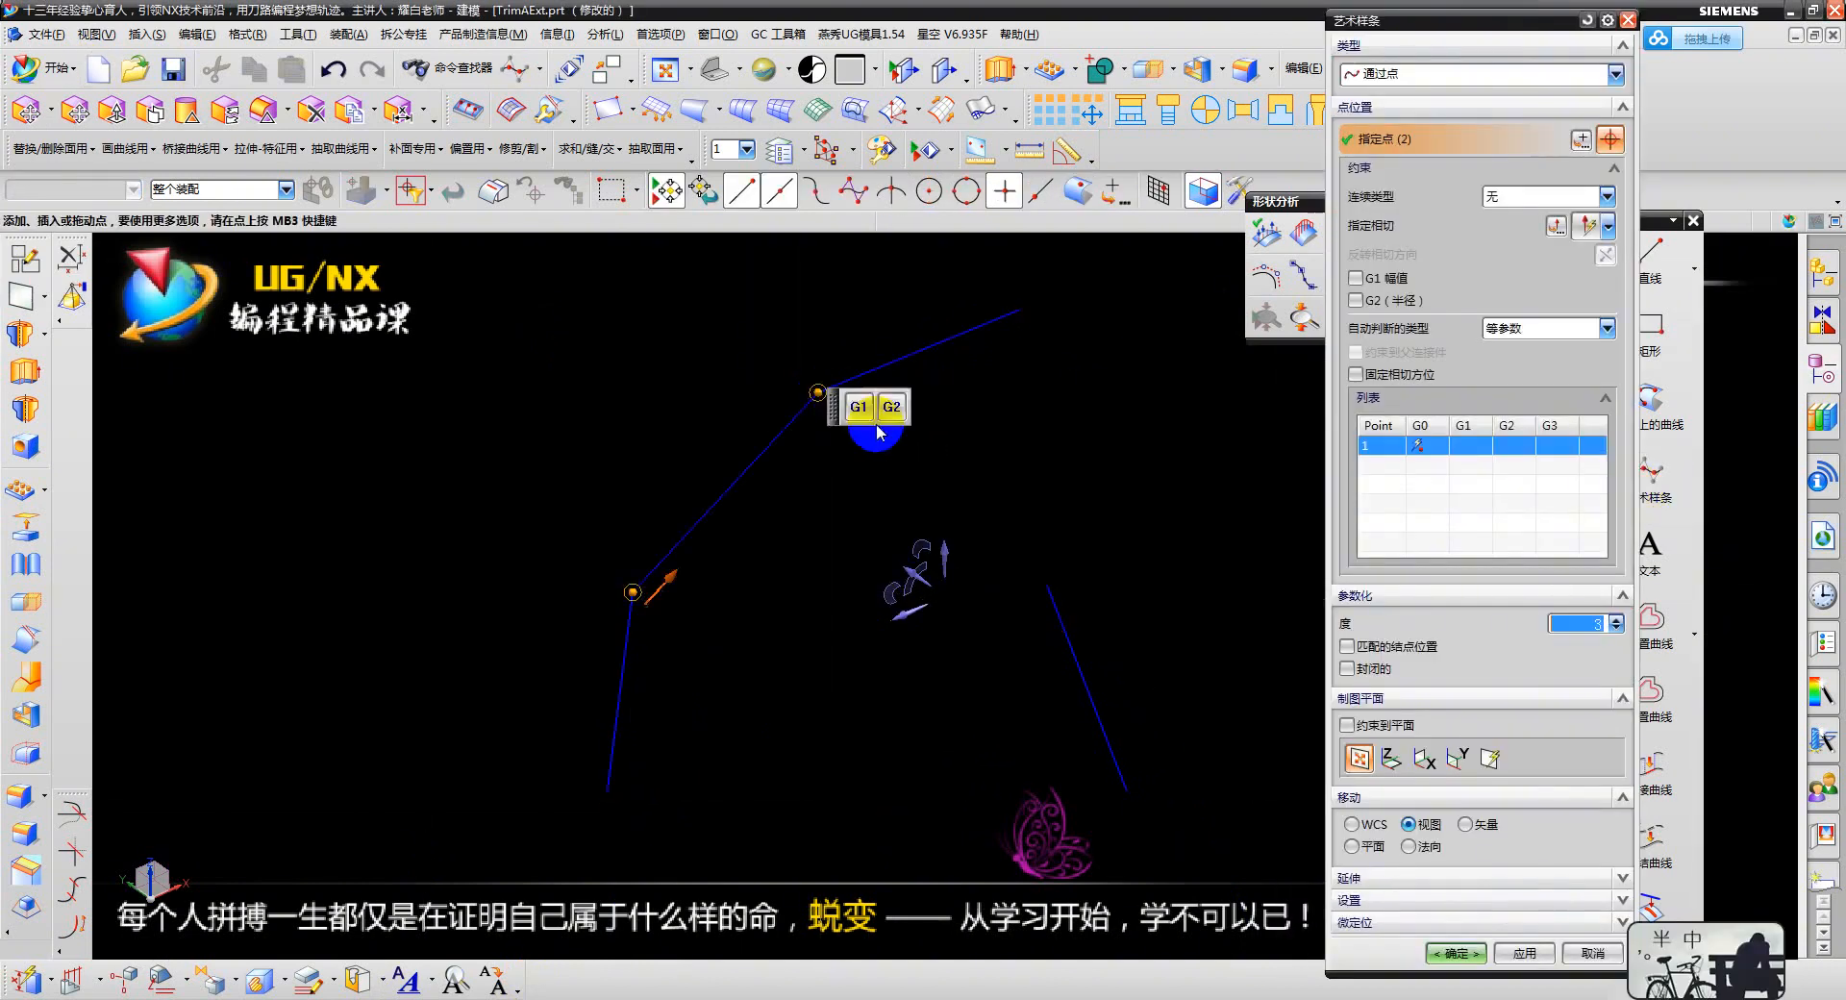
click(817, 392)
click(1045, 587)
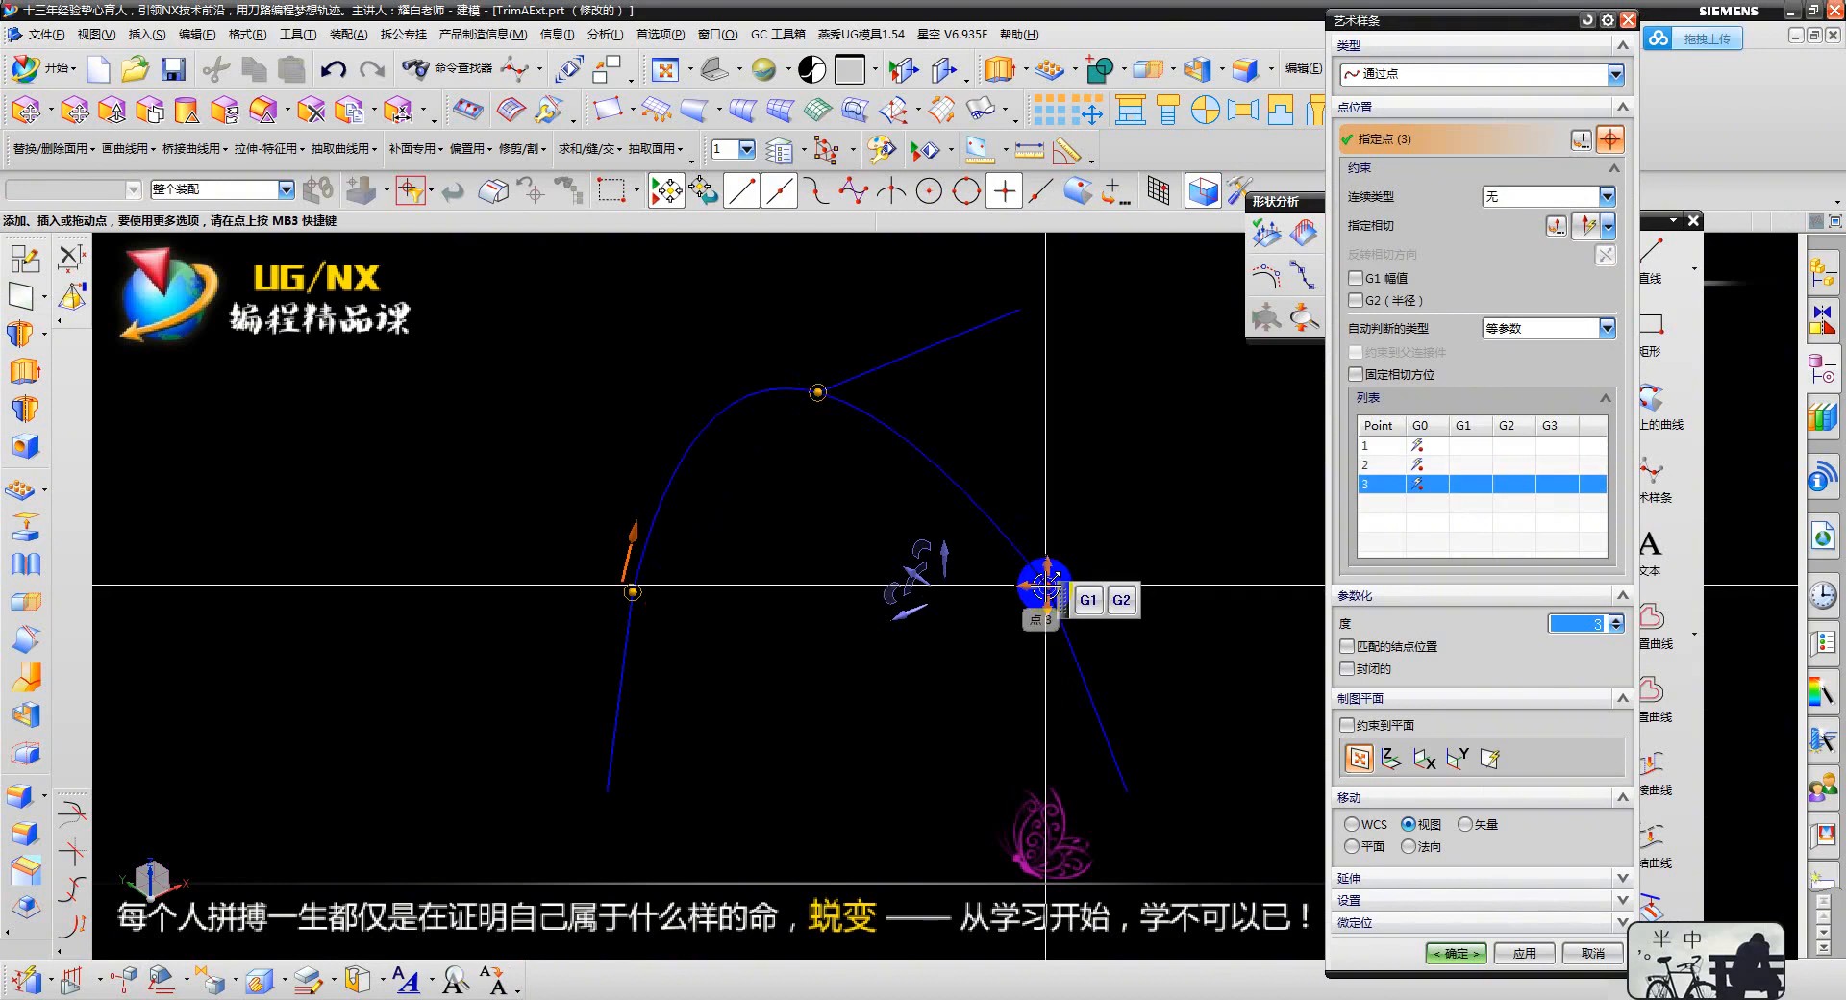
- Apply a G1 tangent constraint to the spline's point 1, using the left line as the tangent direction
click(1413, 447)
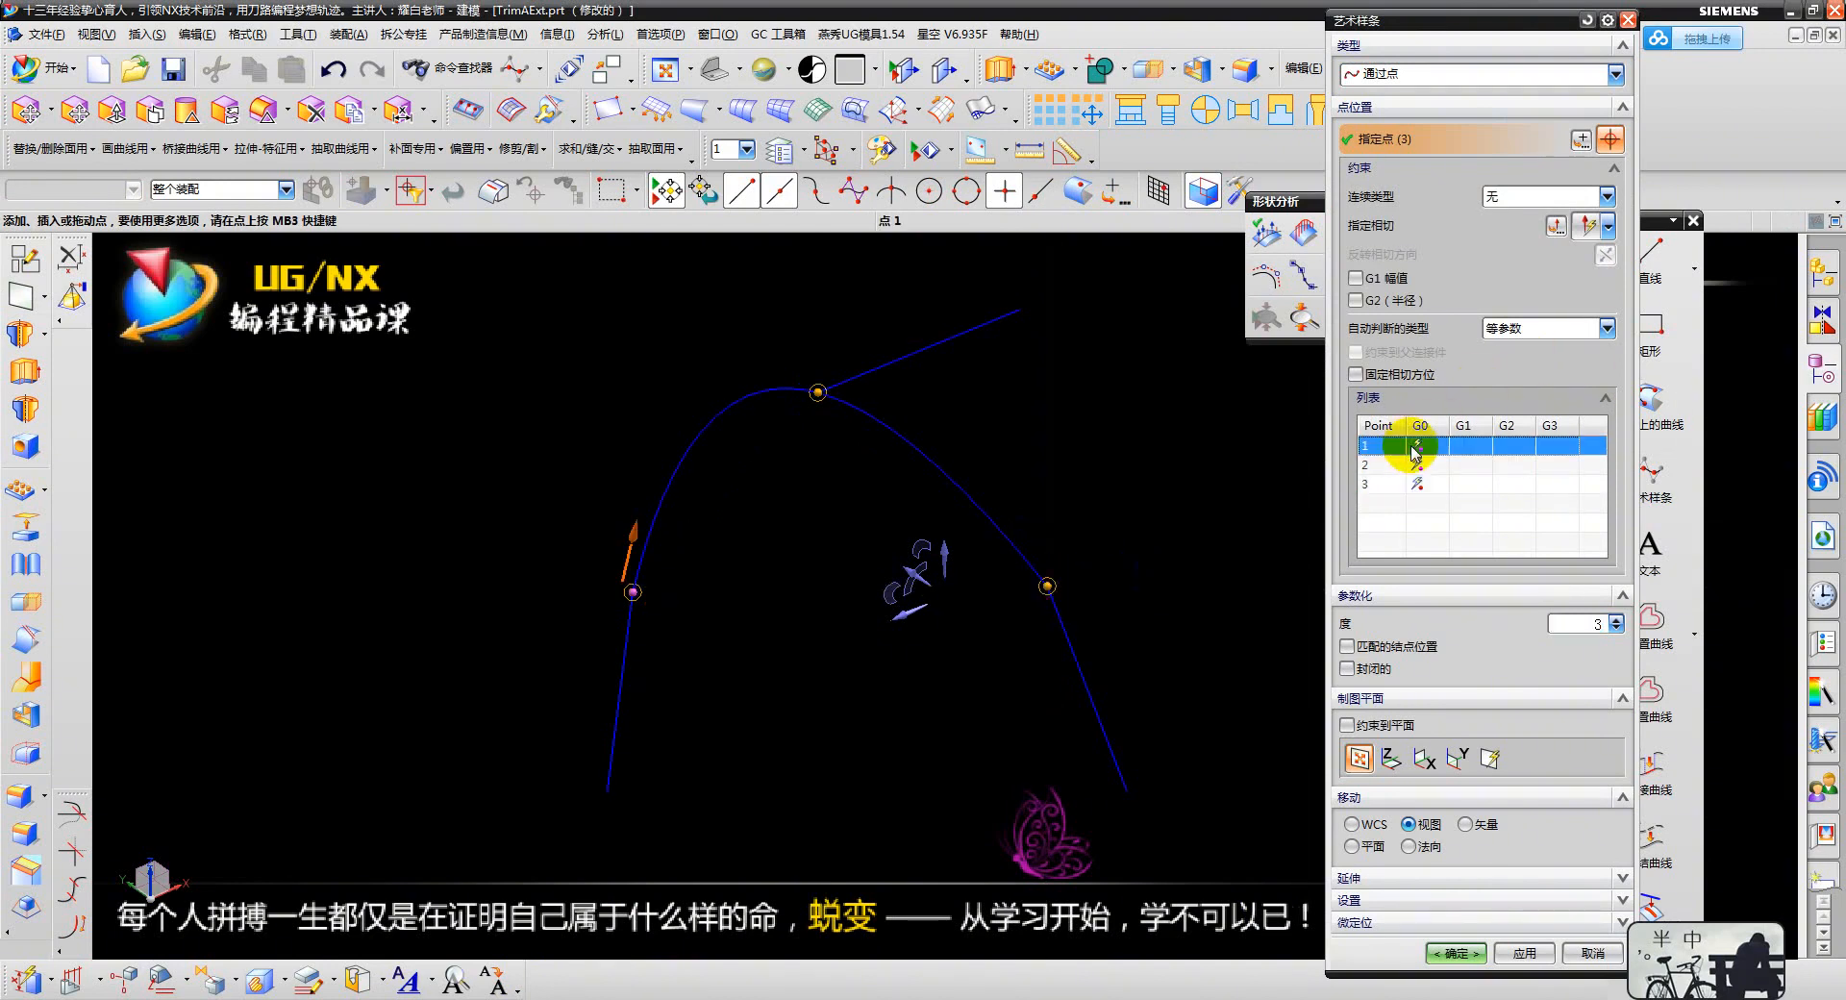
click(1491, 223)
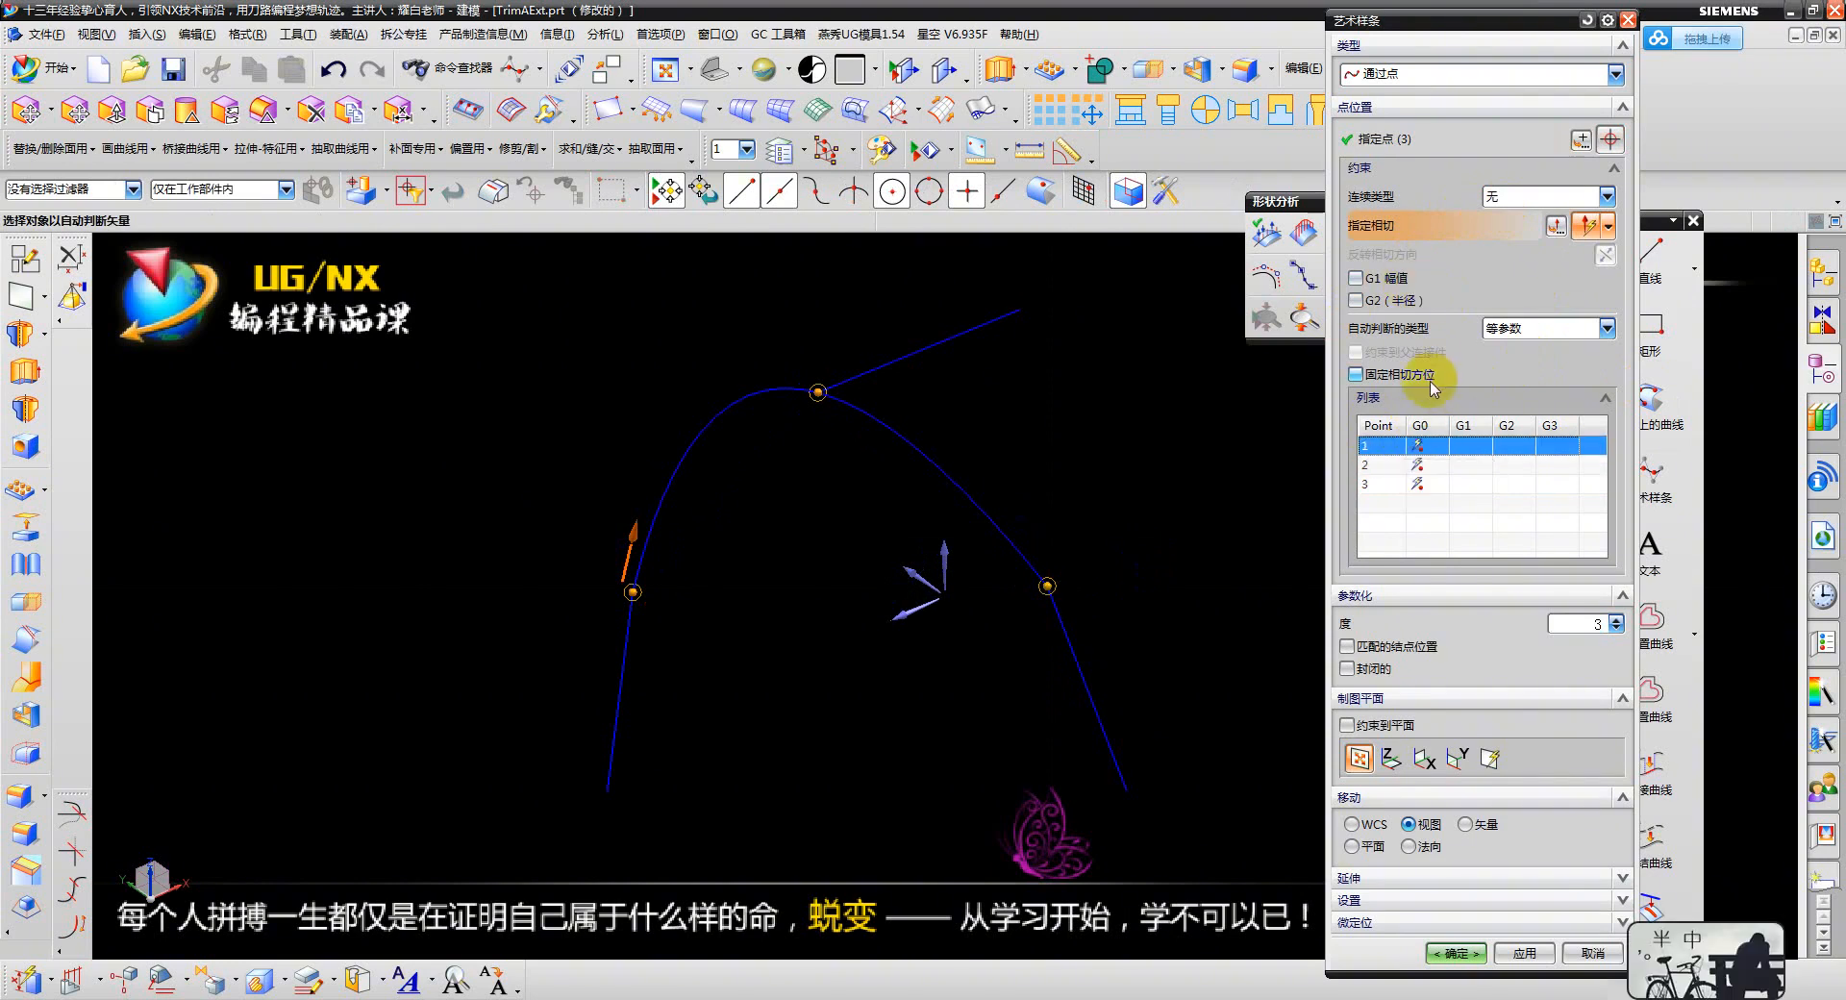
click(1377, 401)
click(1378, 403)
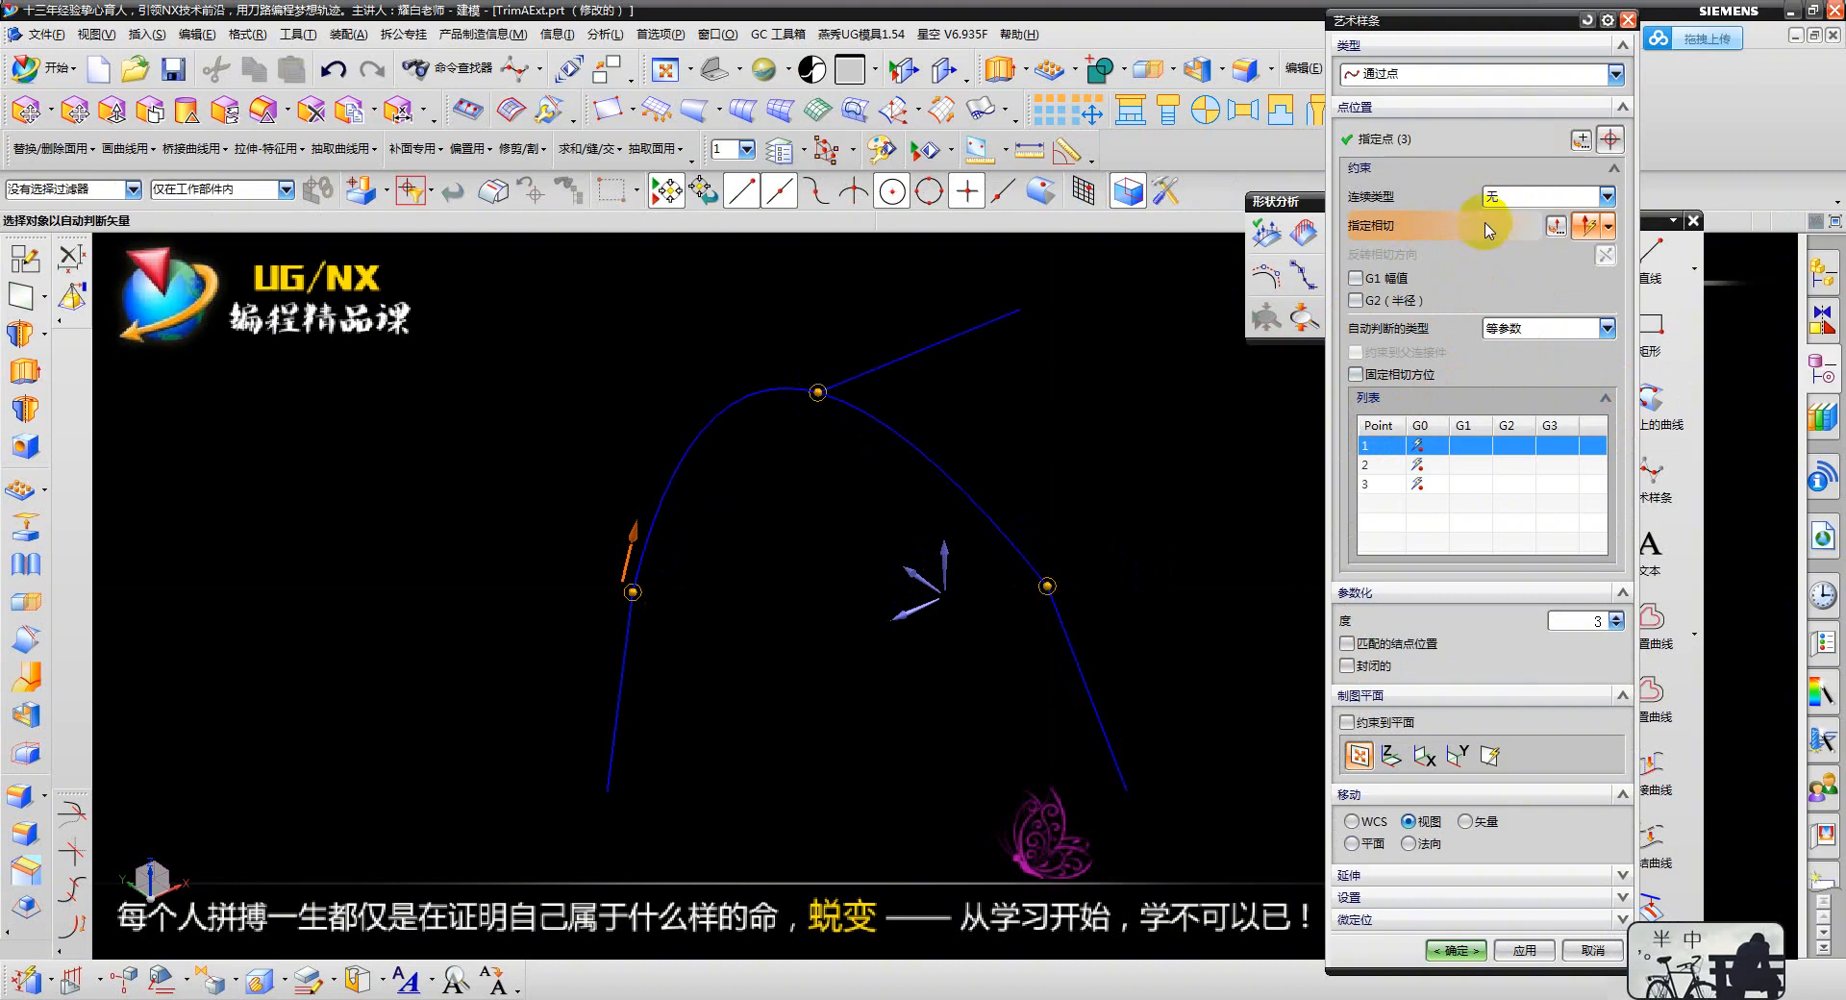
click(625, 638)
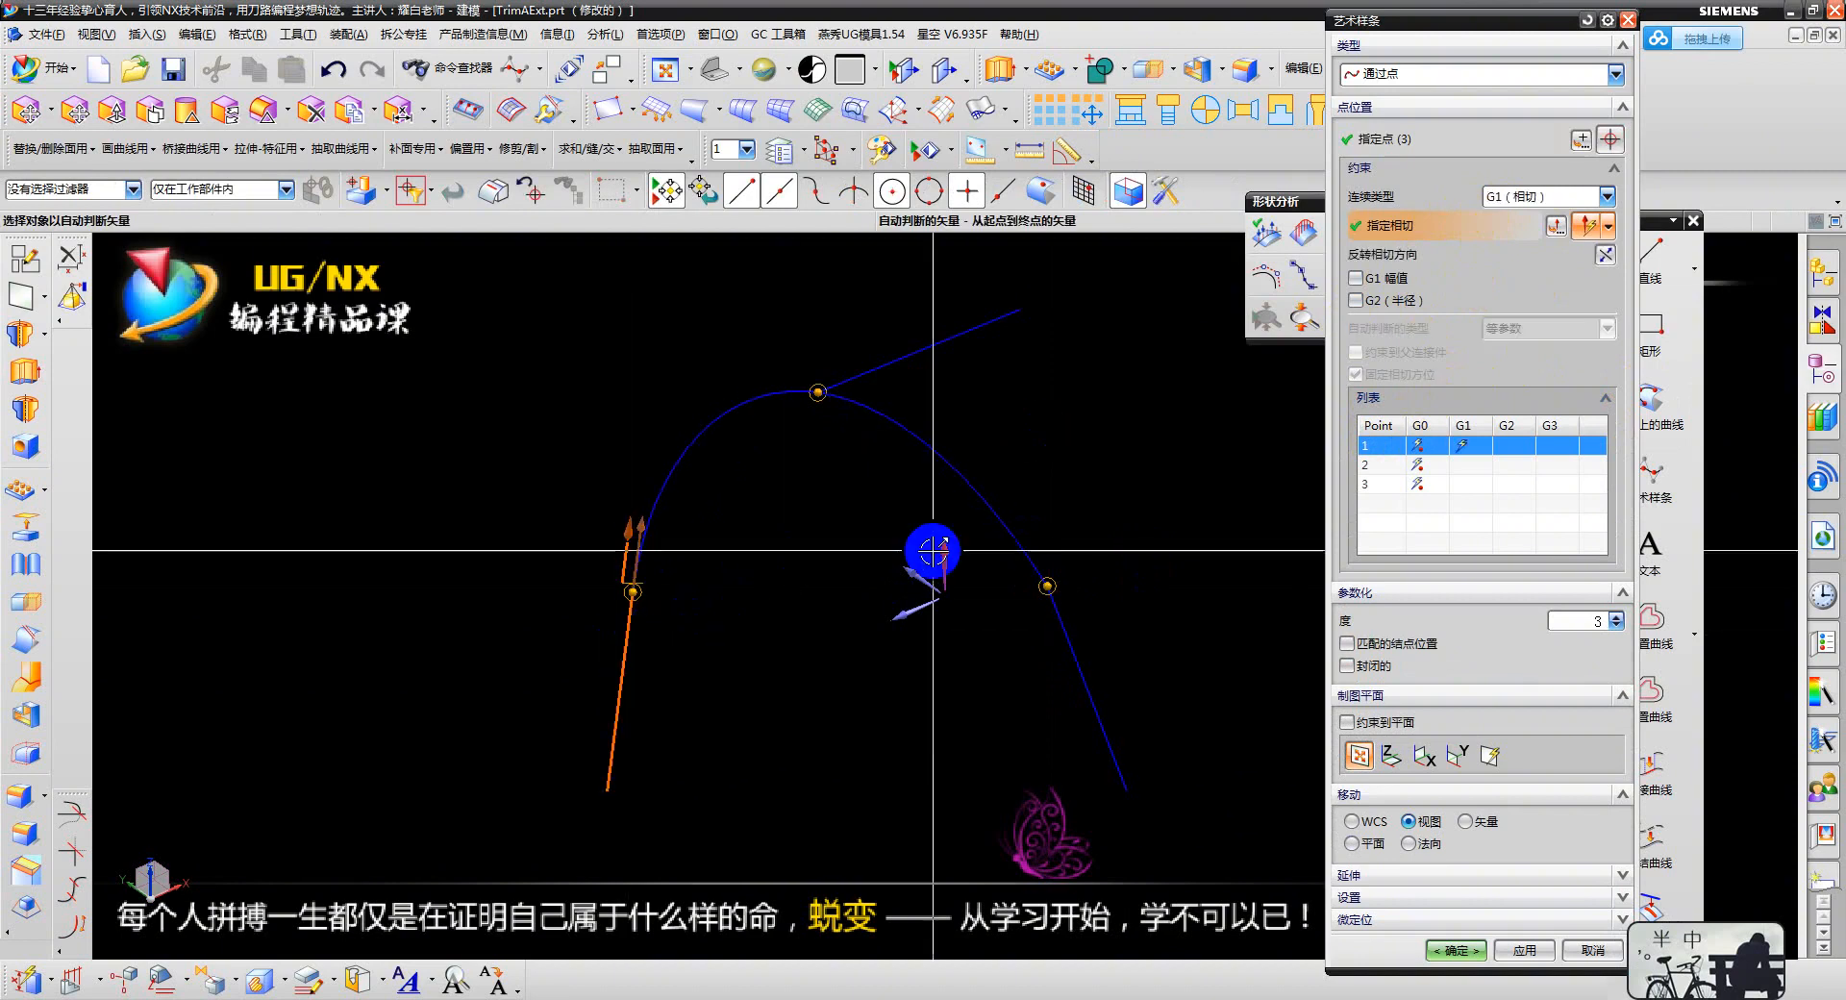
scroll(658, 558, down, 1)
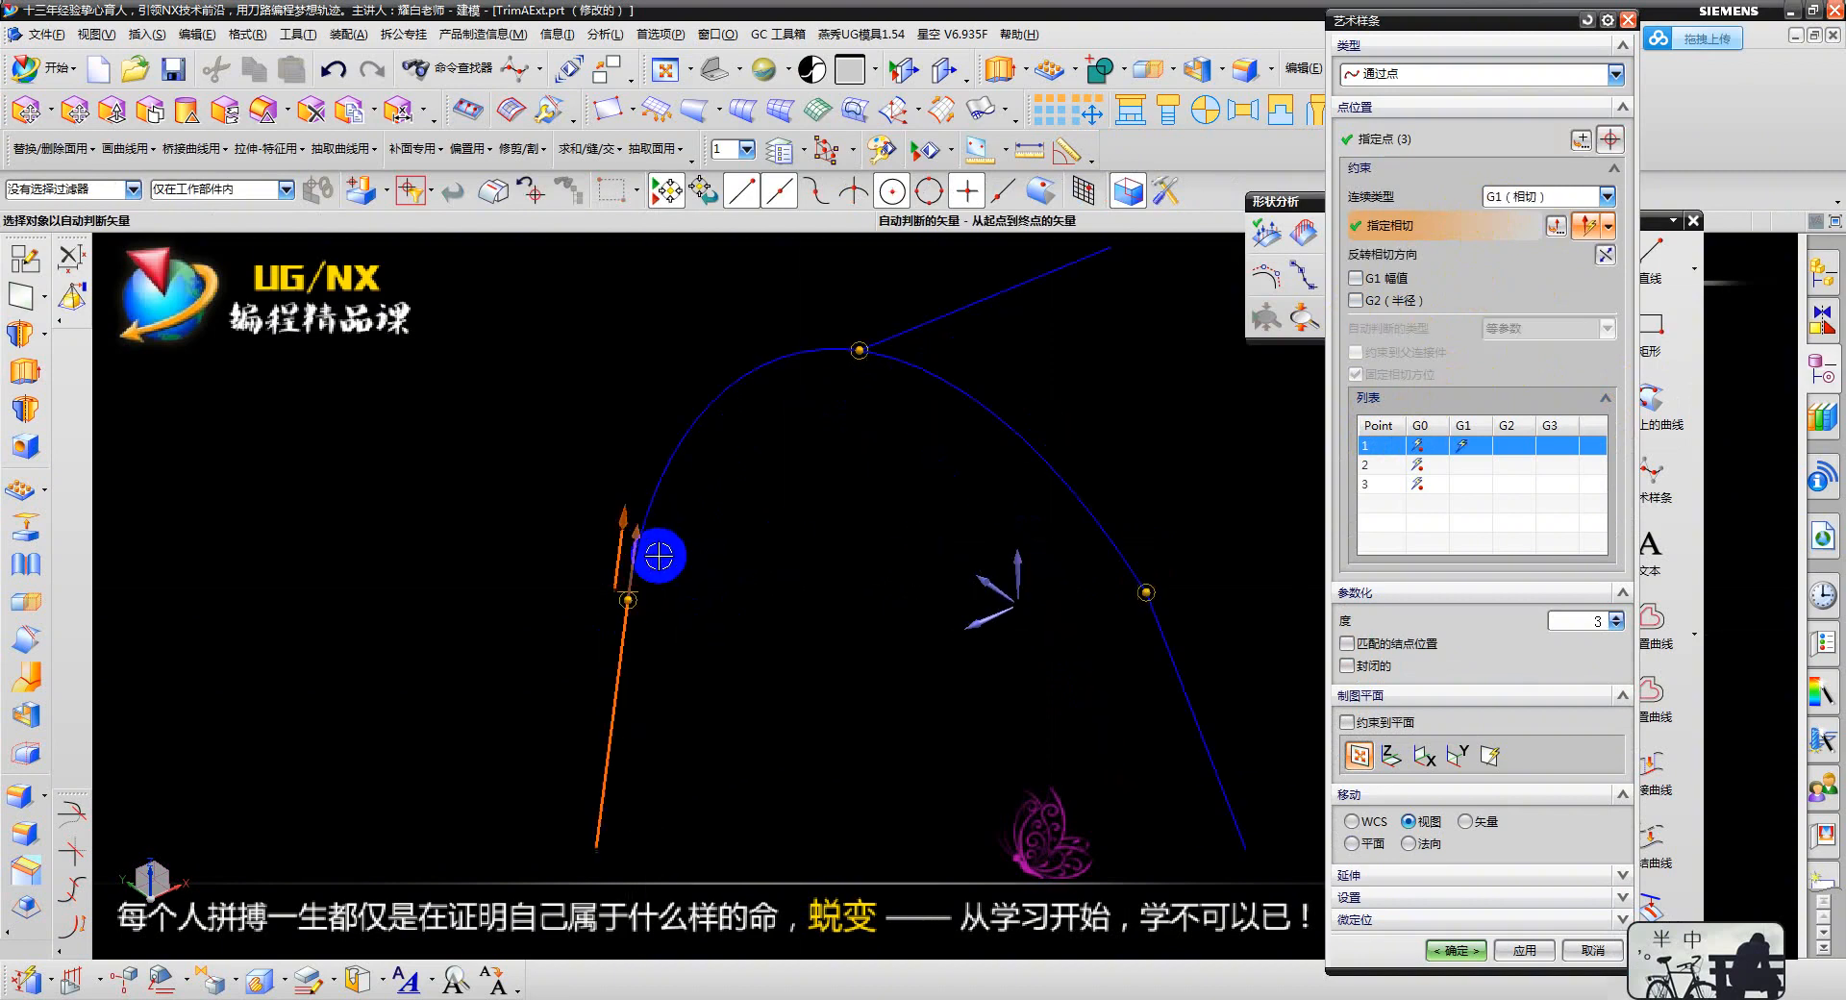
- Apply a G1 tangent constraint to the spline's point 2, using the slanted upper line as the tangent direction
click(1405, 467)
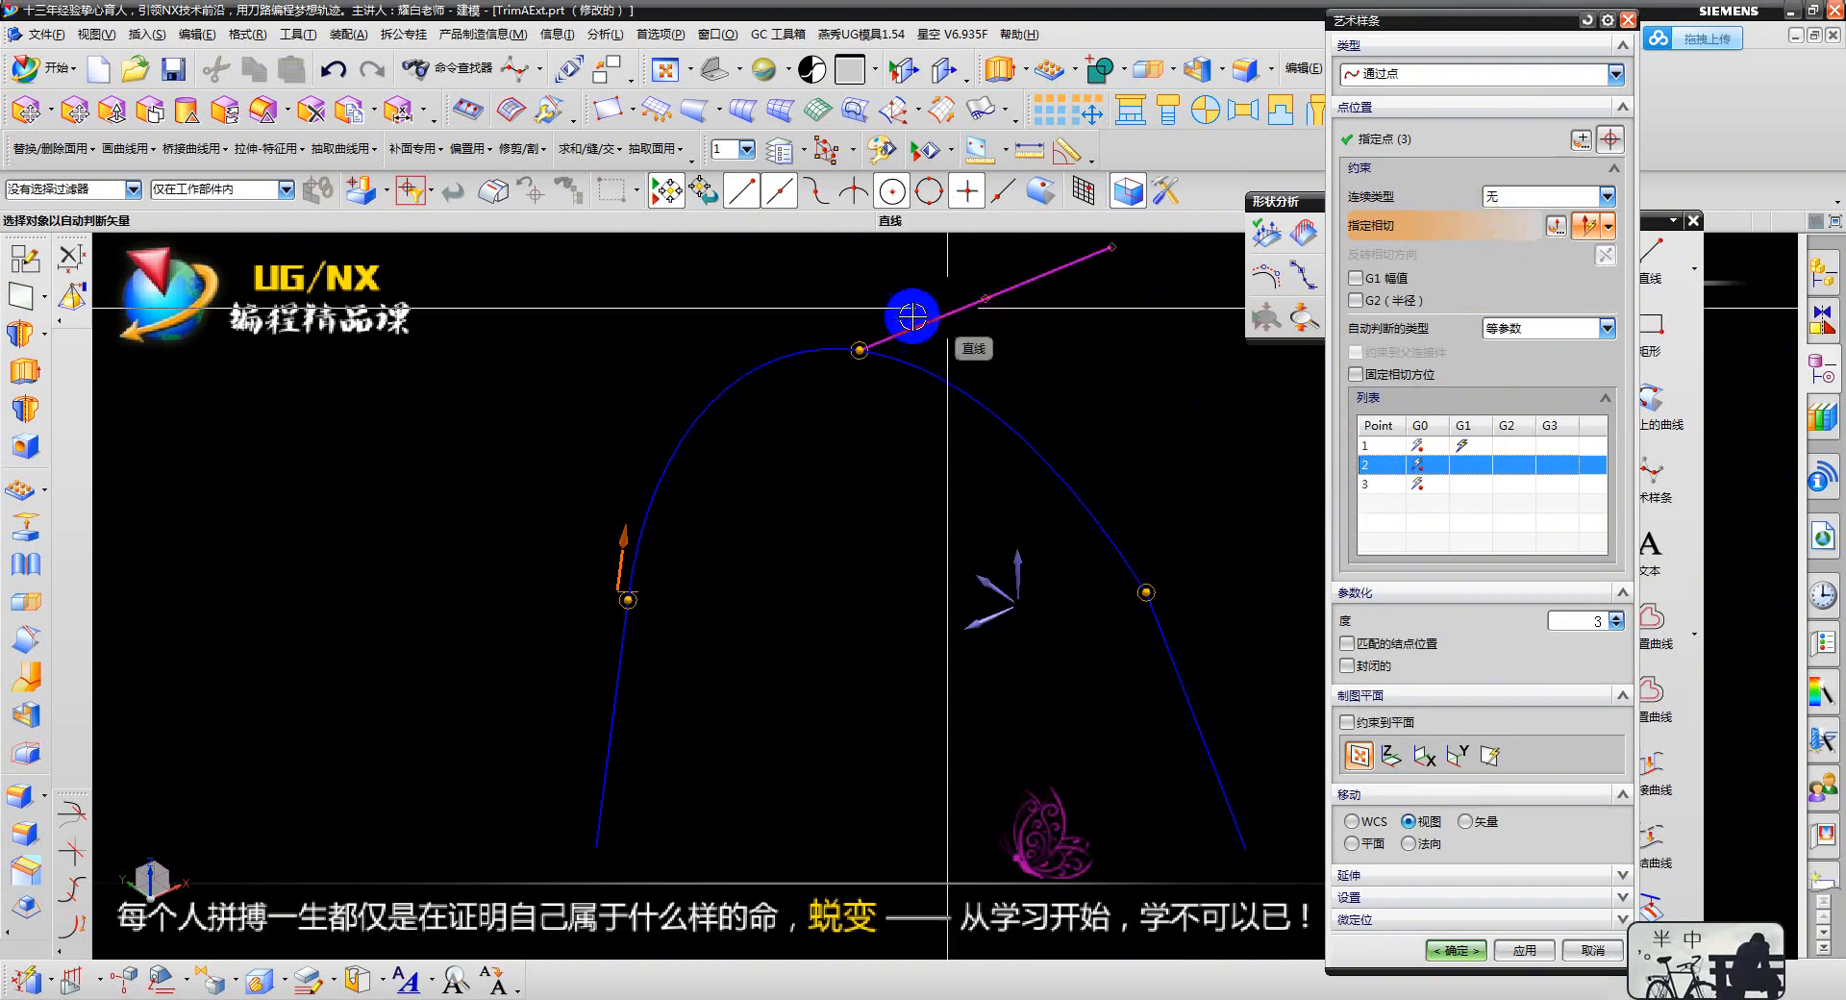
click(1078, 265)
scroll(856, 428, down, 1)
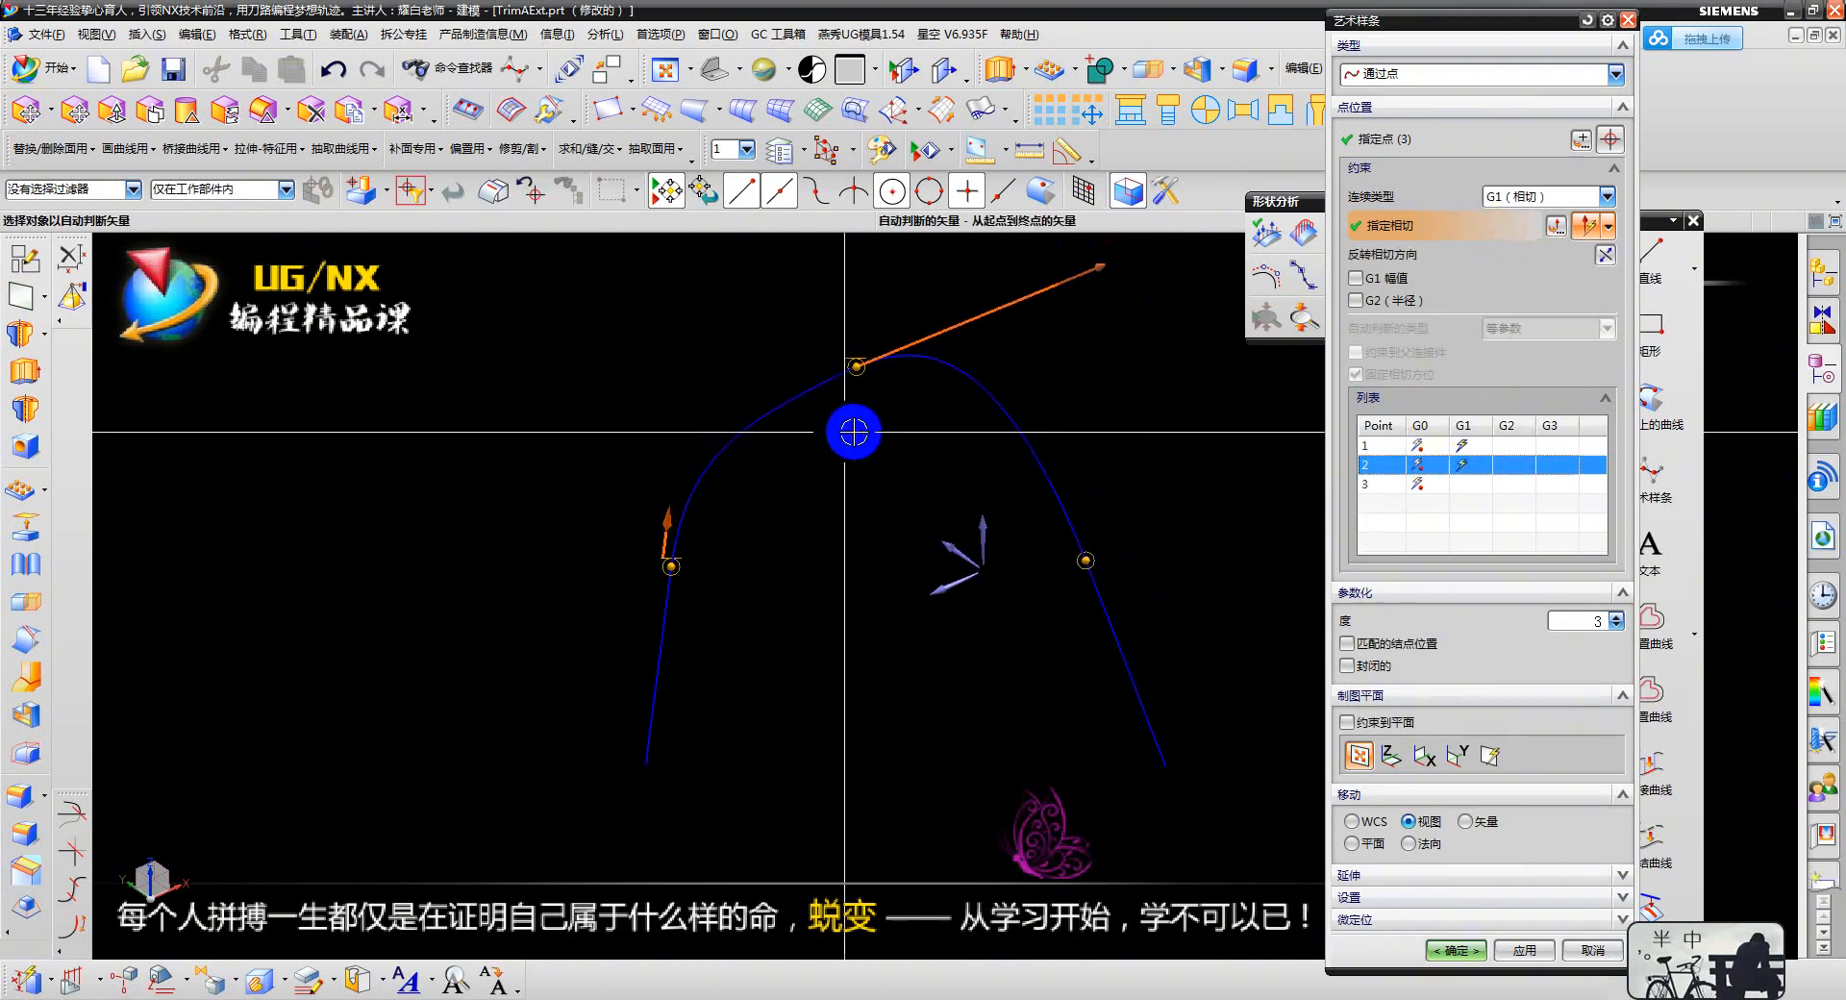
- Apply a G1 tangent constraint to the spline's point 3 along the right line, reverse its tangent direction, and finish the spline
click(1418, 486)
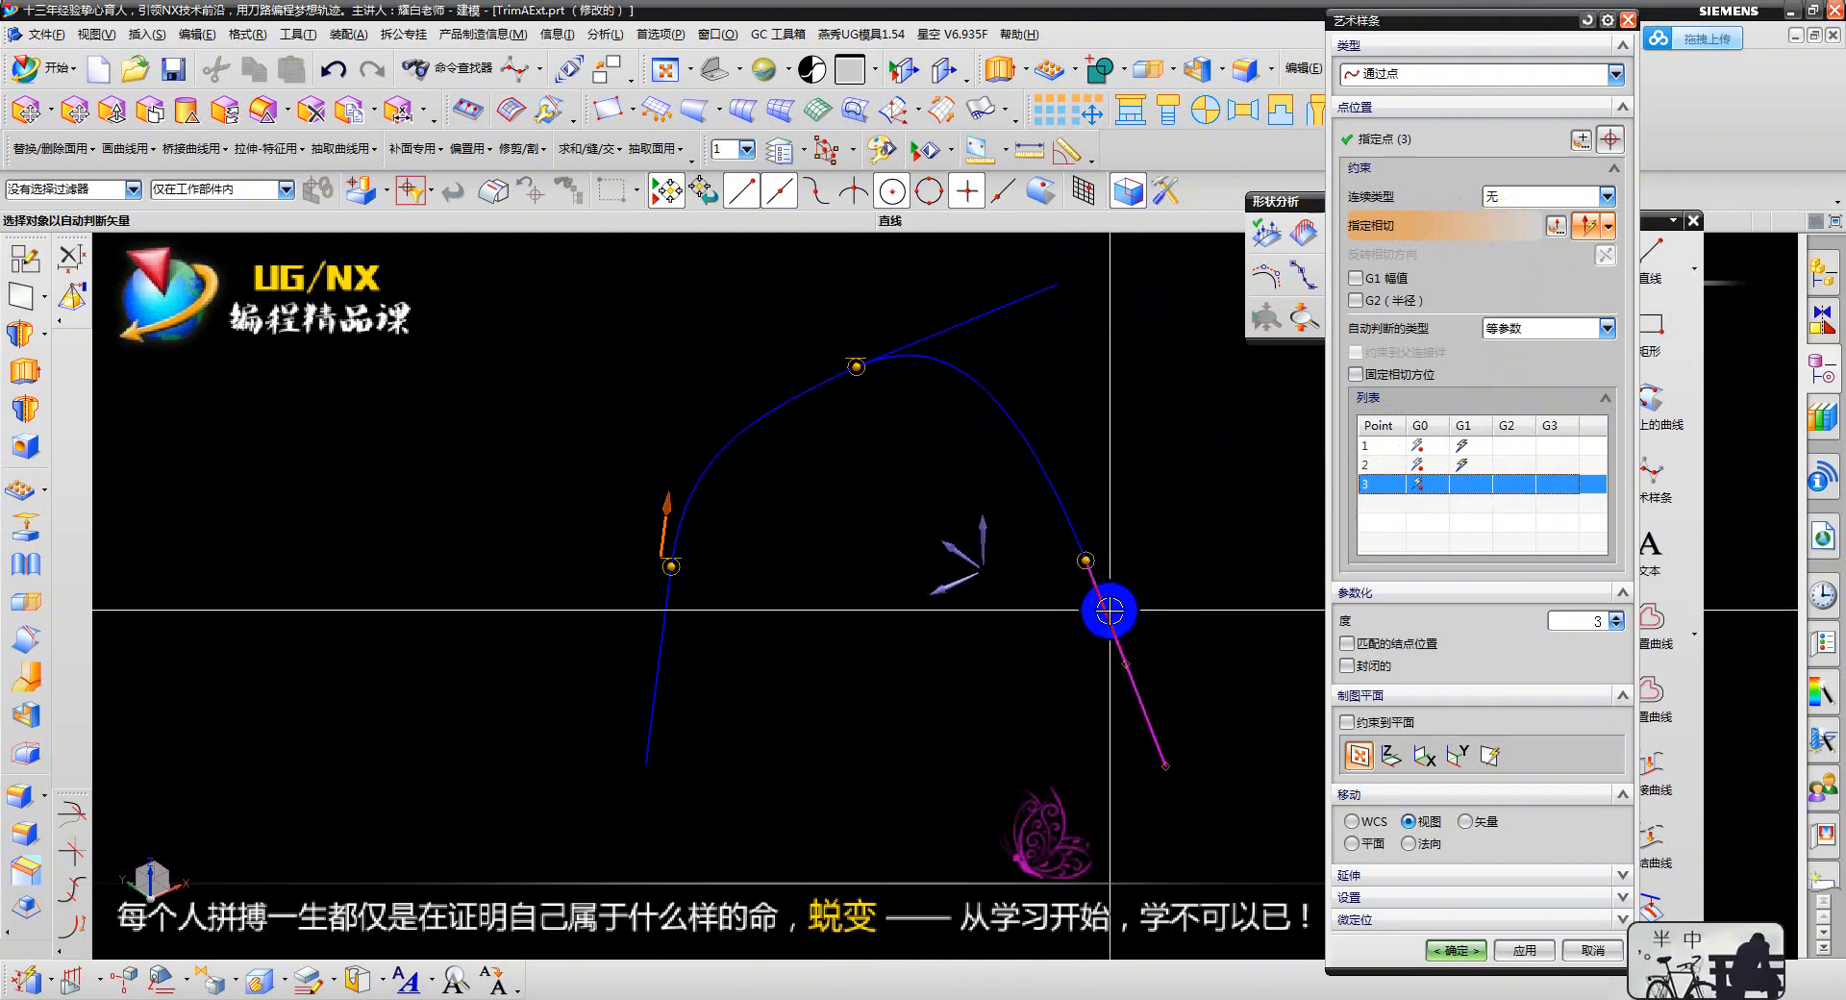
click(1105, 609)
scroll(1105, 602, up, 1)
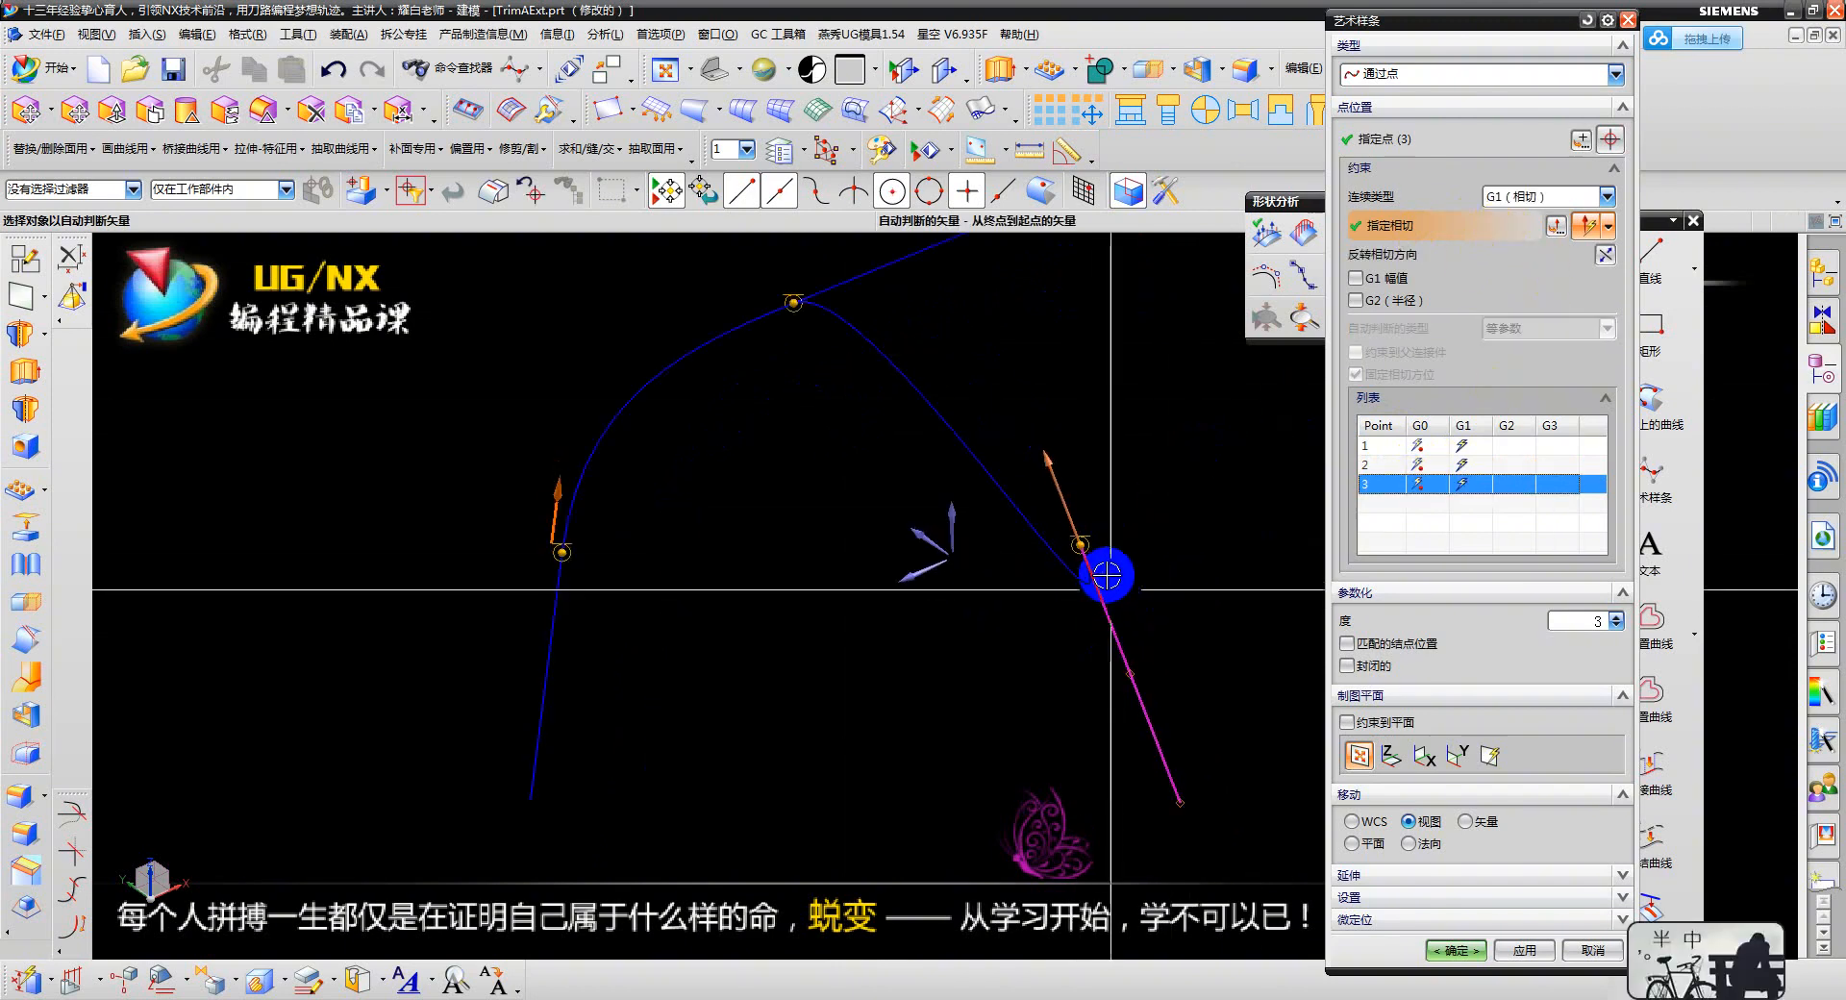
scroll(1106, 603, down, 1)
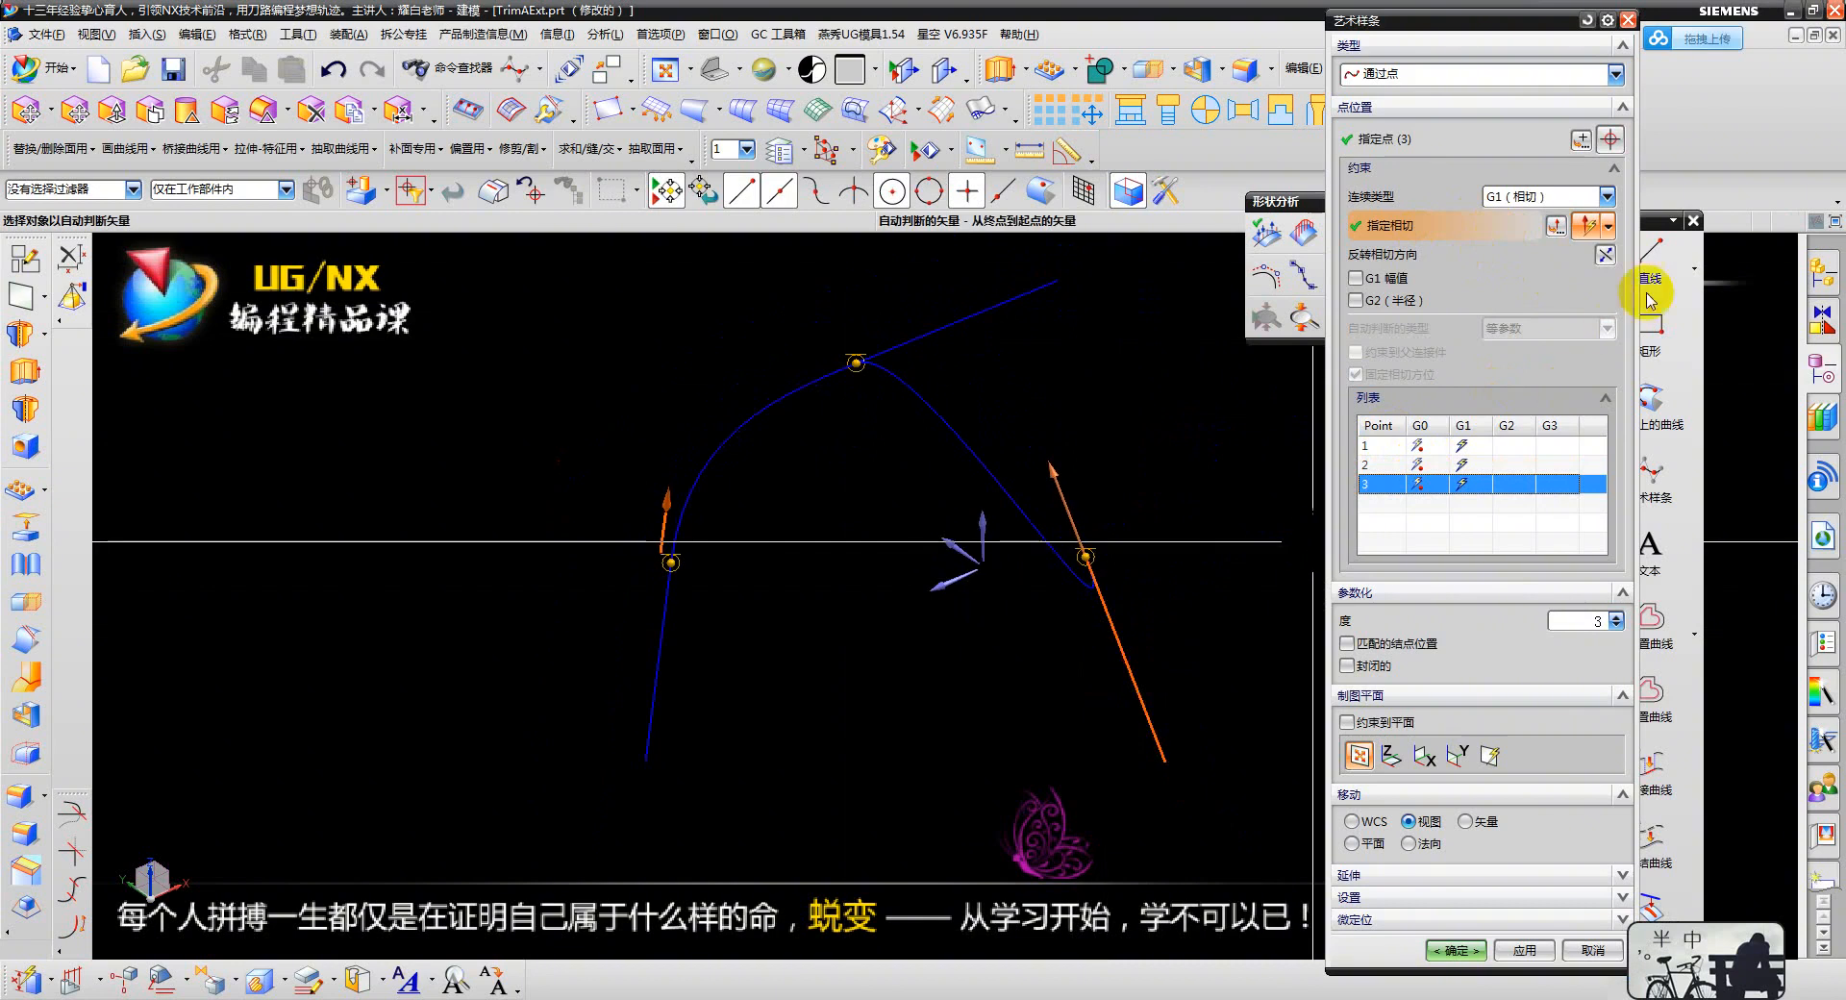
click(1605, 255)
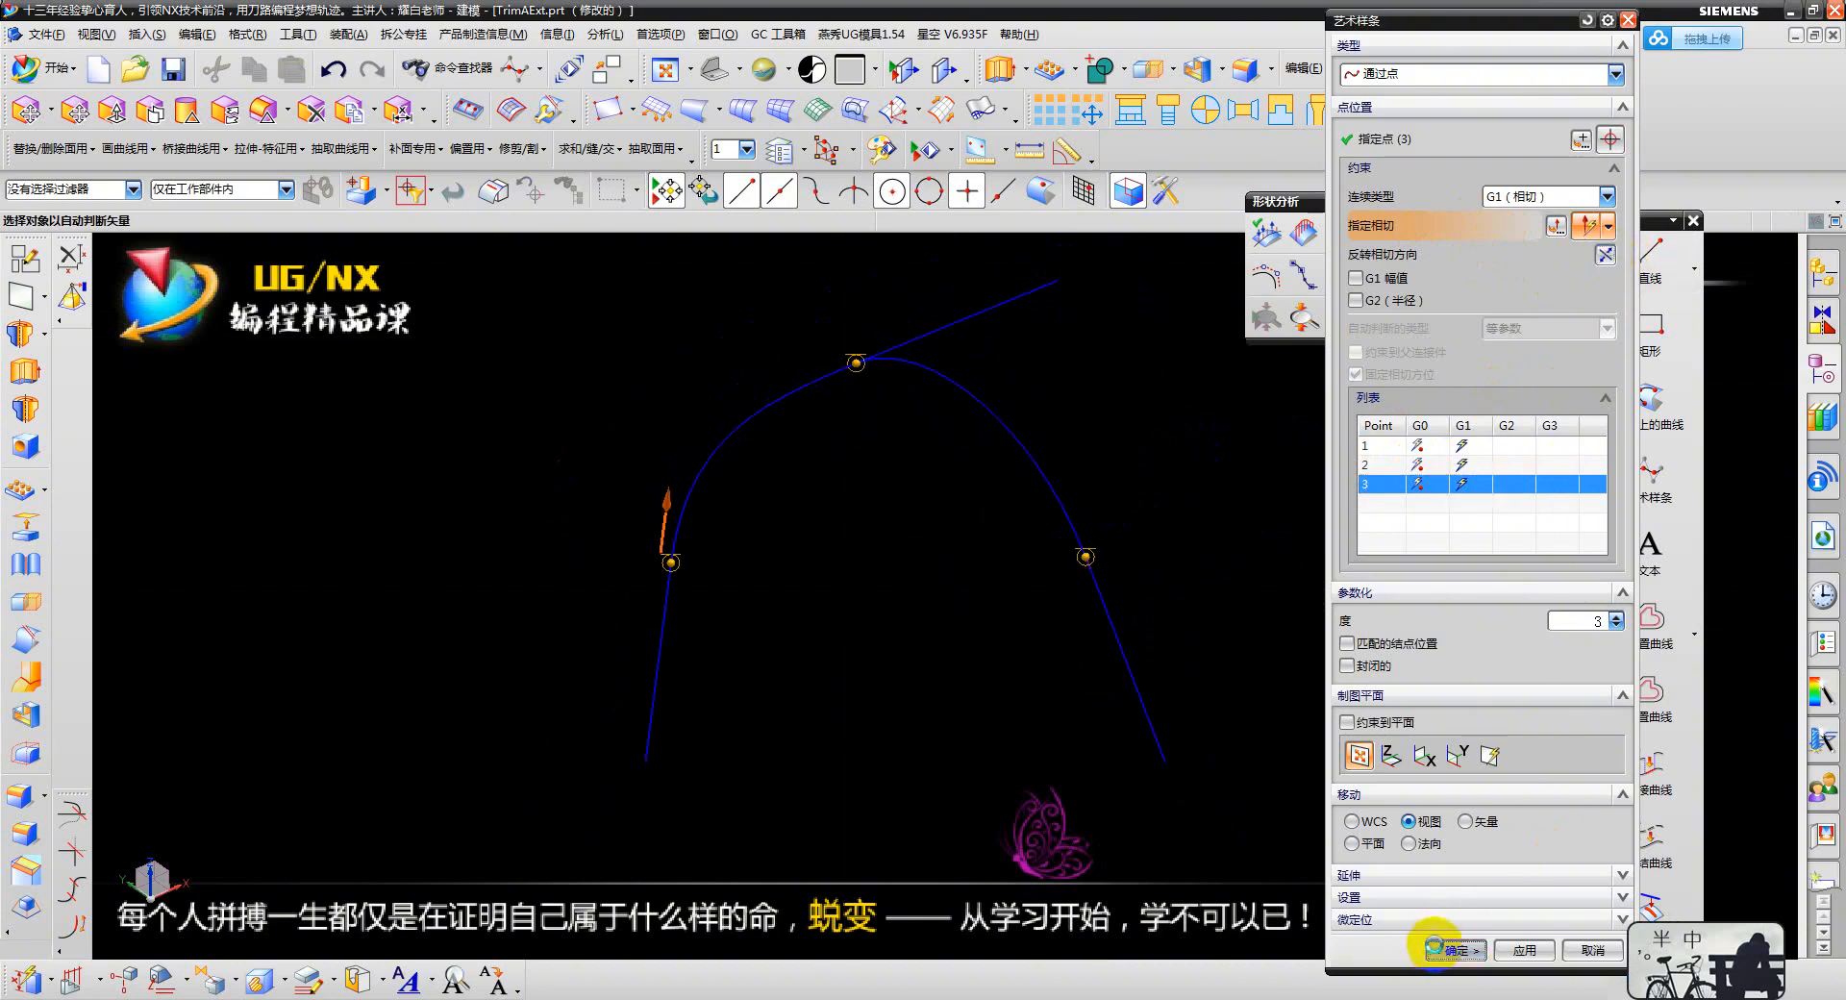
click(1453, 950)
- Trace the three lines and the spline's left part in red with the screen annotation pen, and close the pen tool
click(845, 402)
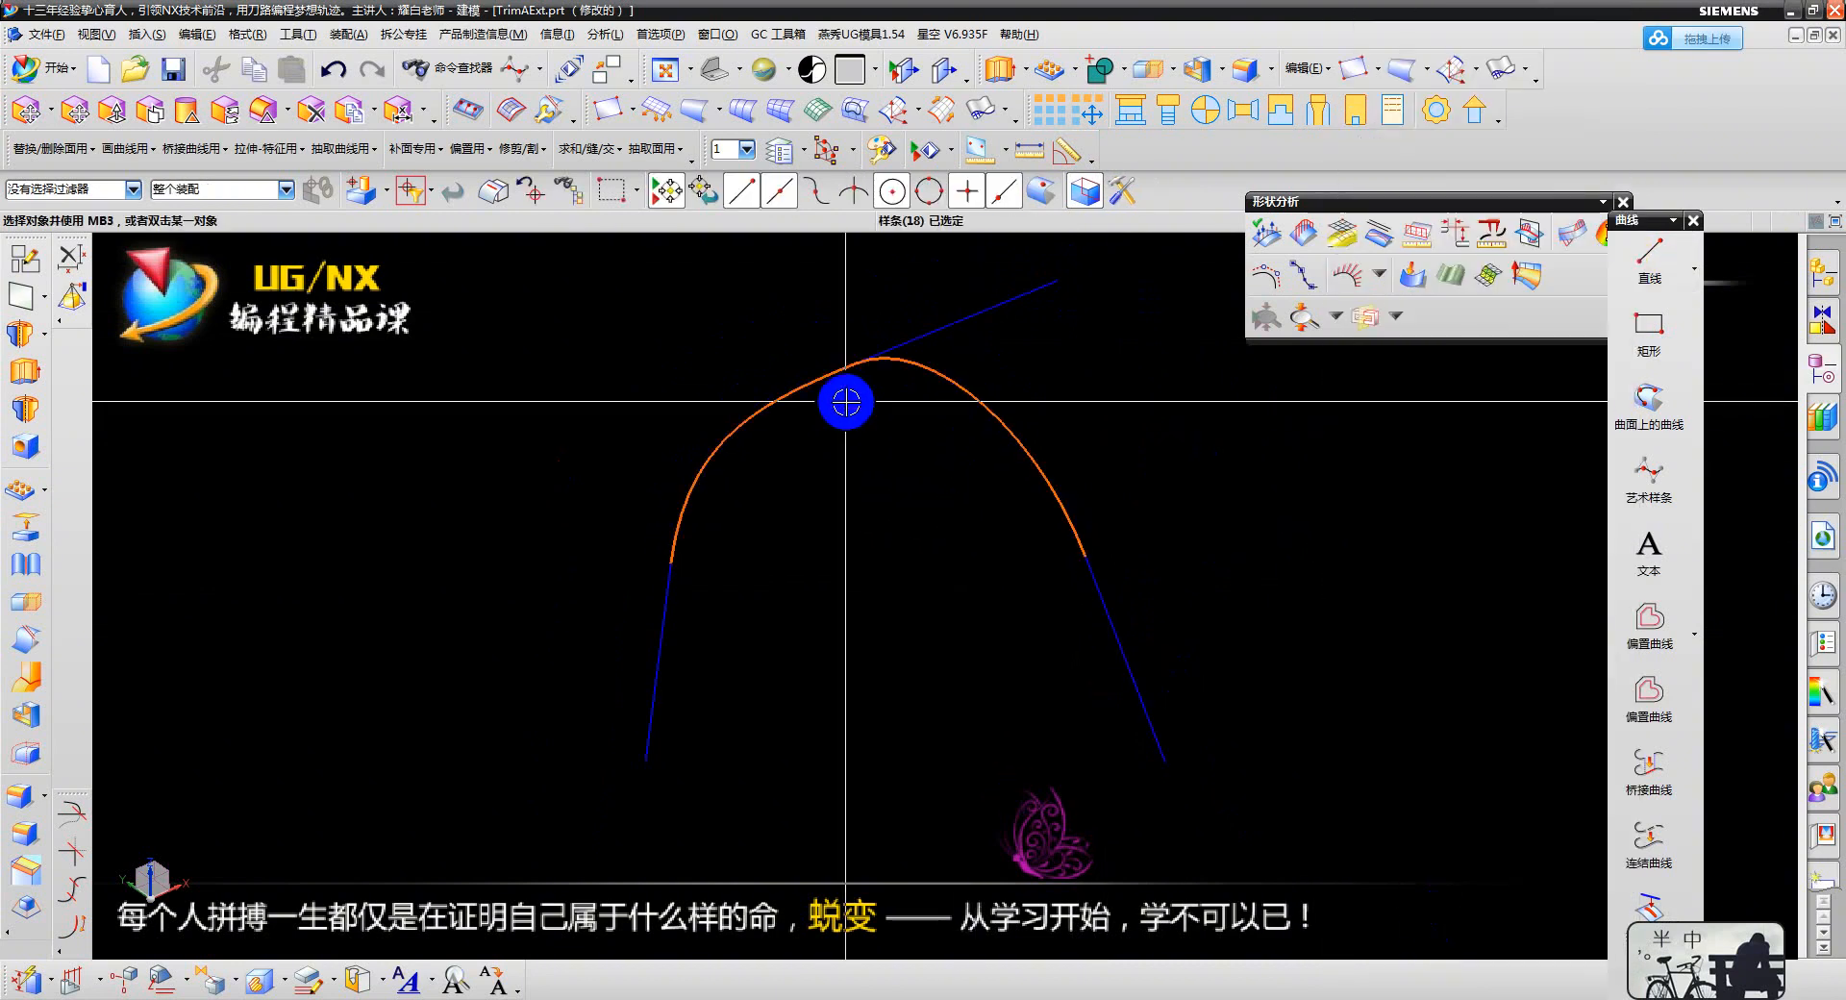
key(Escape)
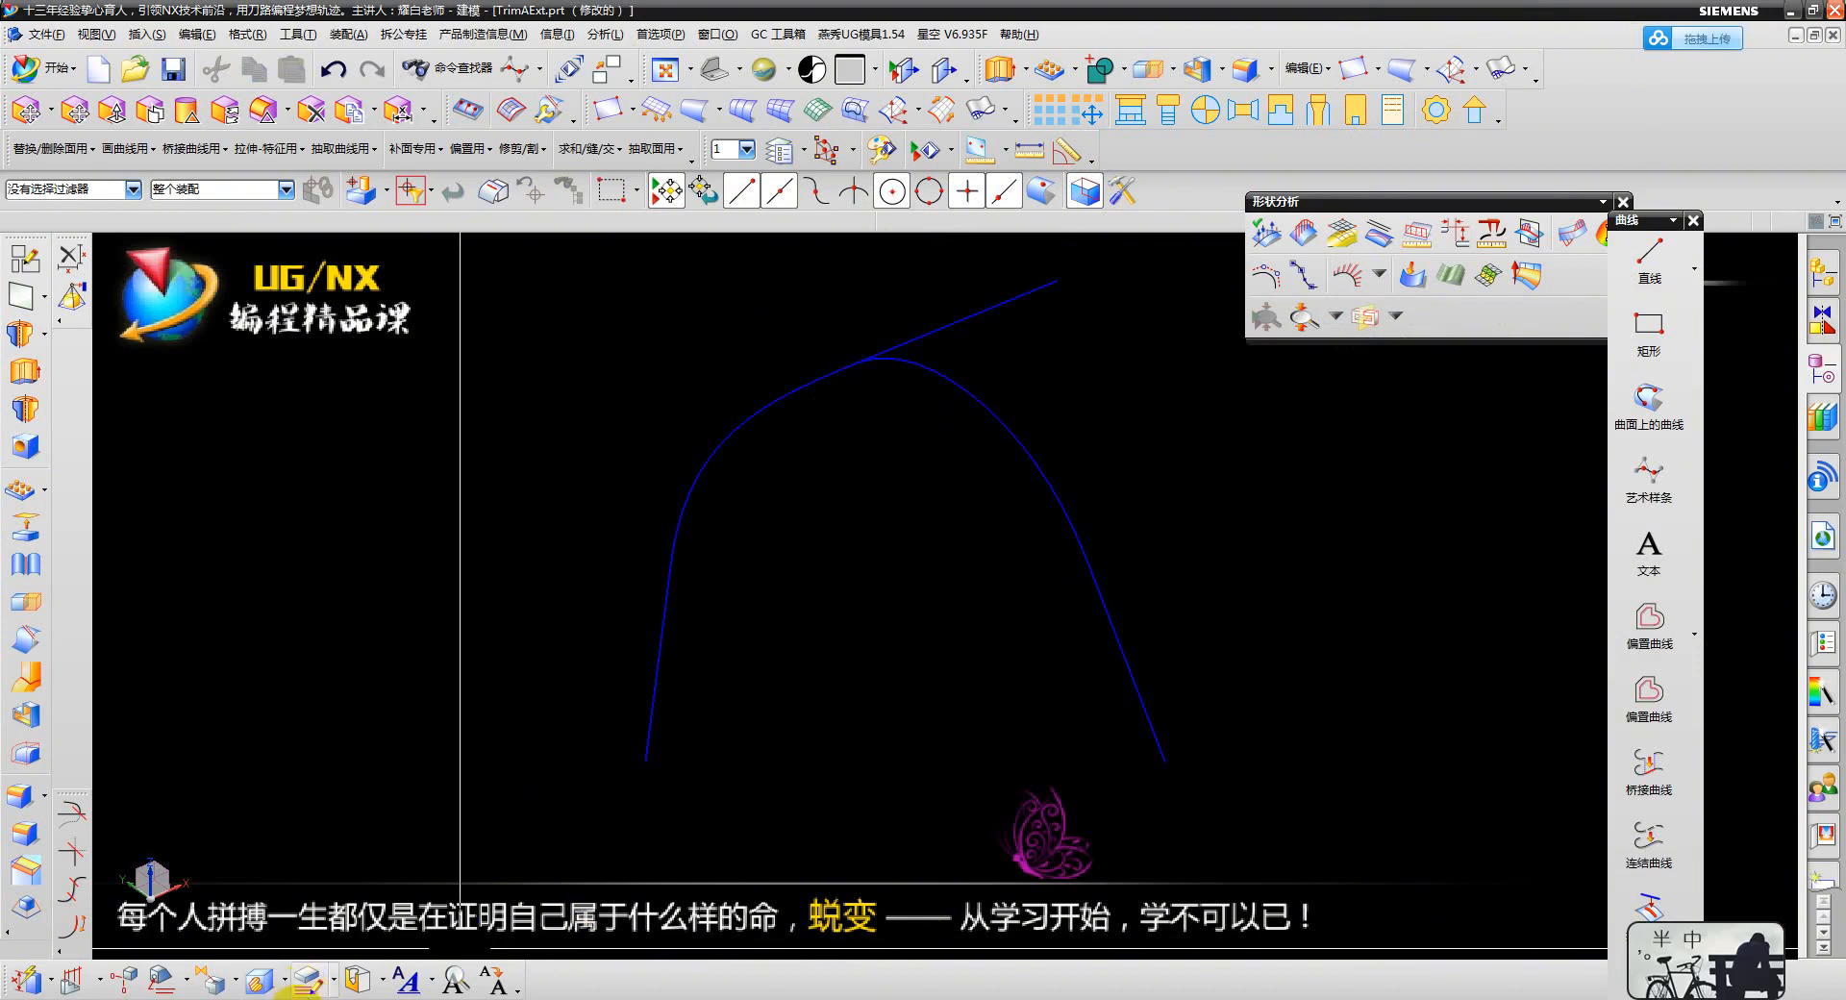
click(272, 999)
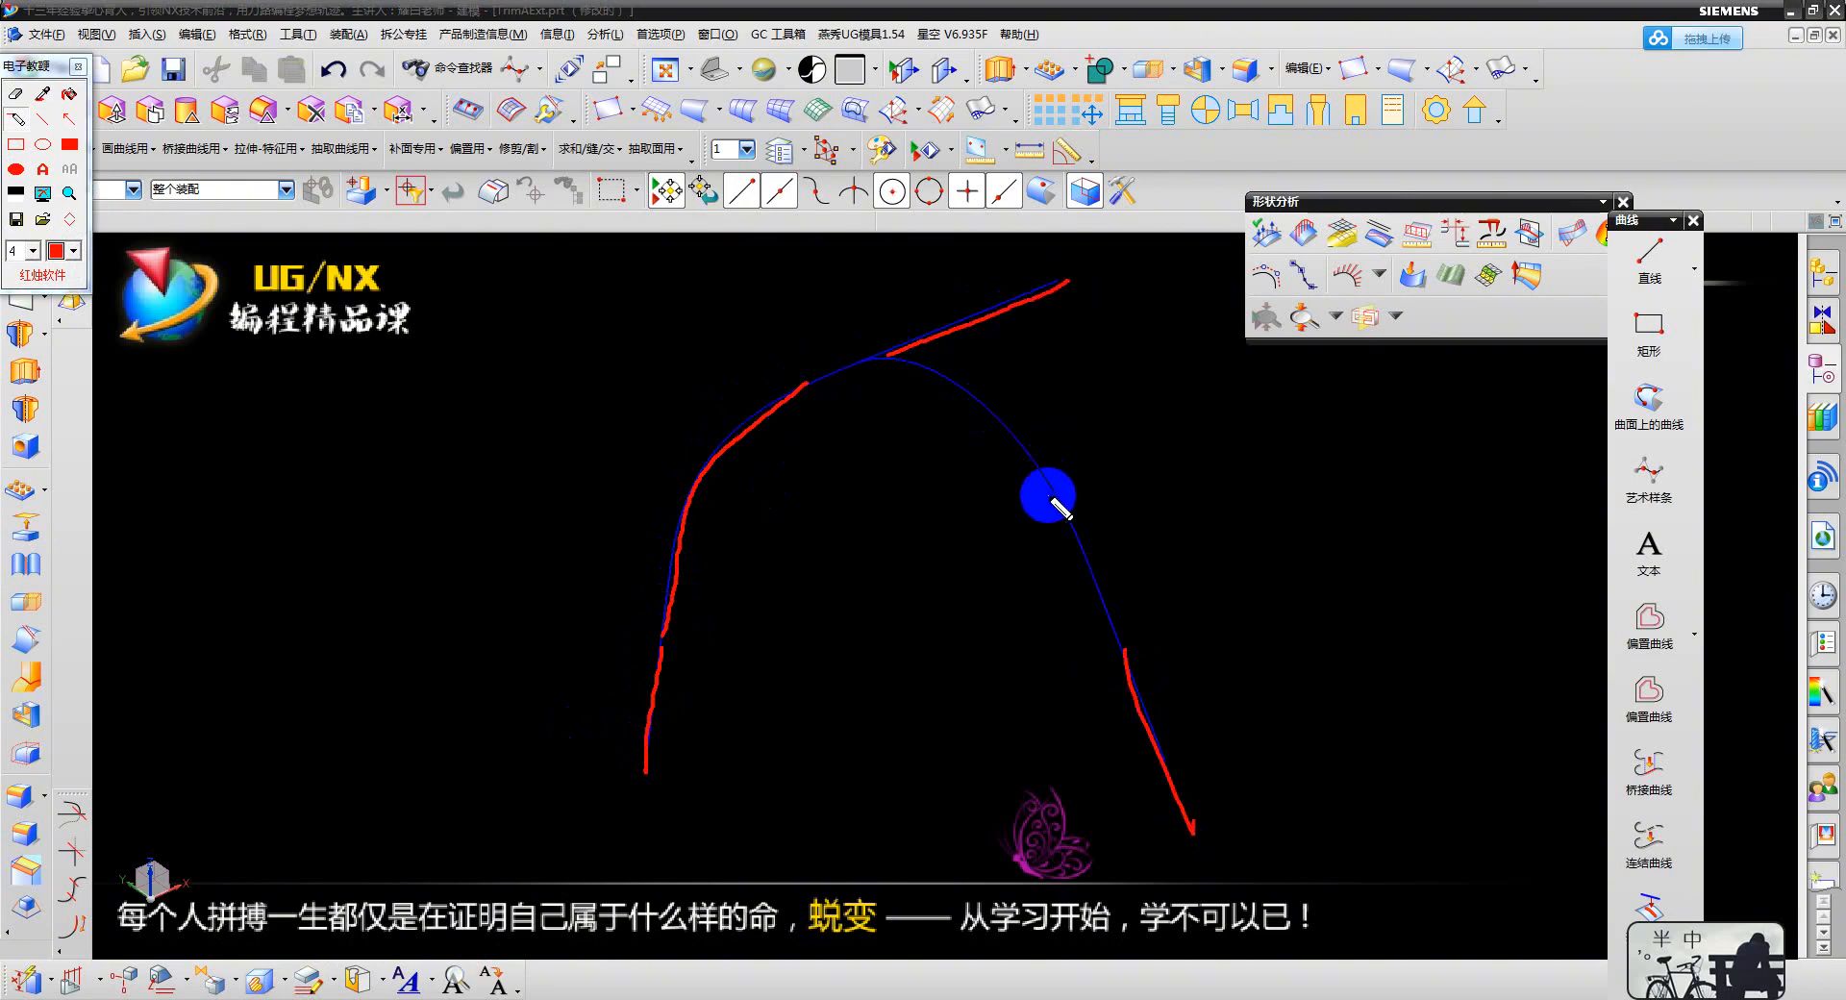
click(84, 75)
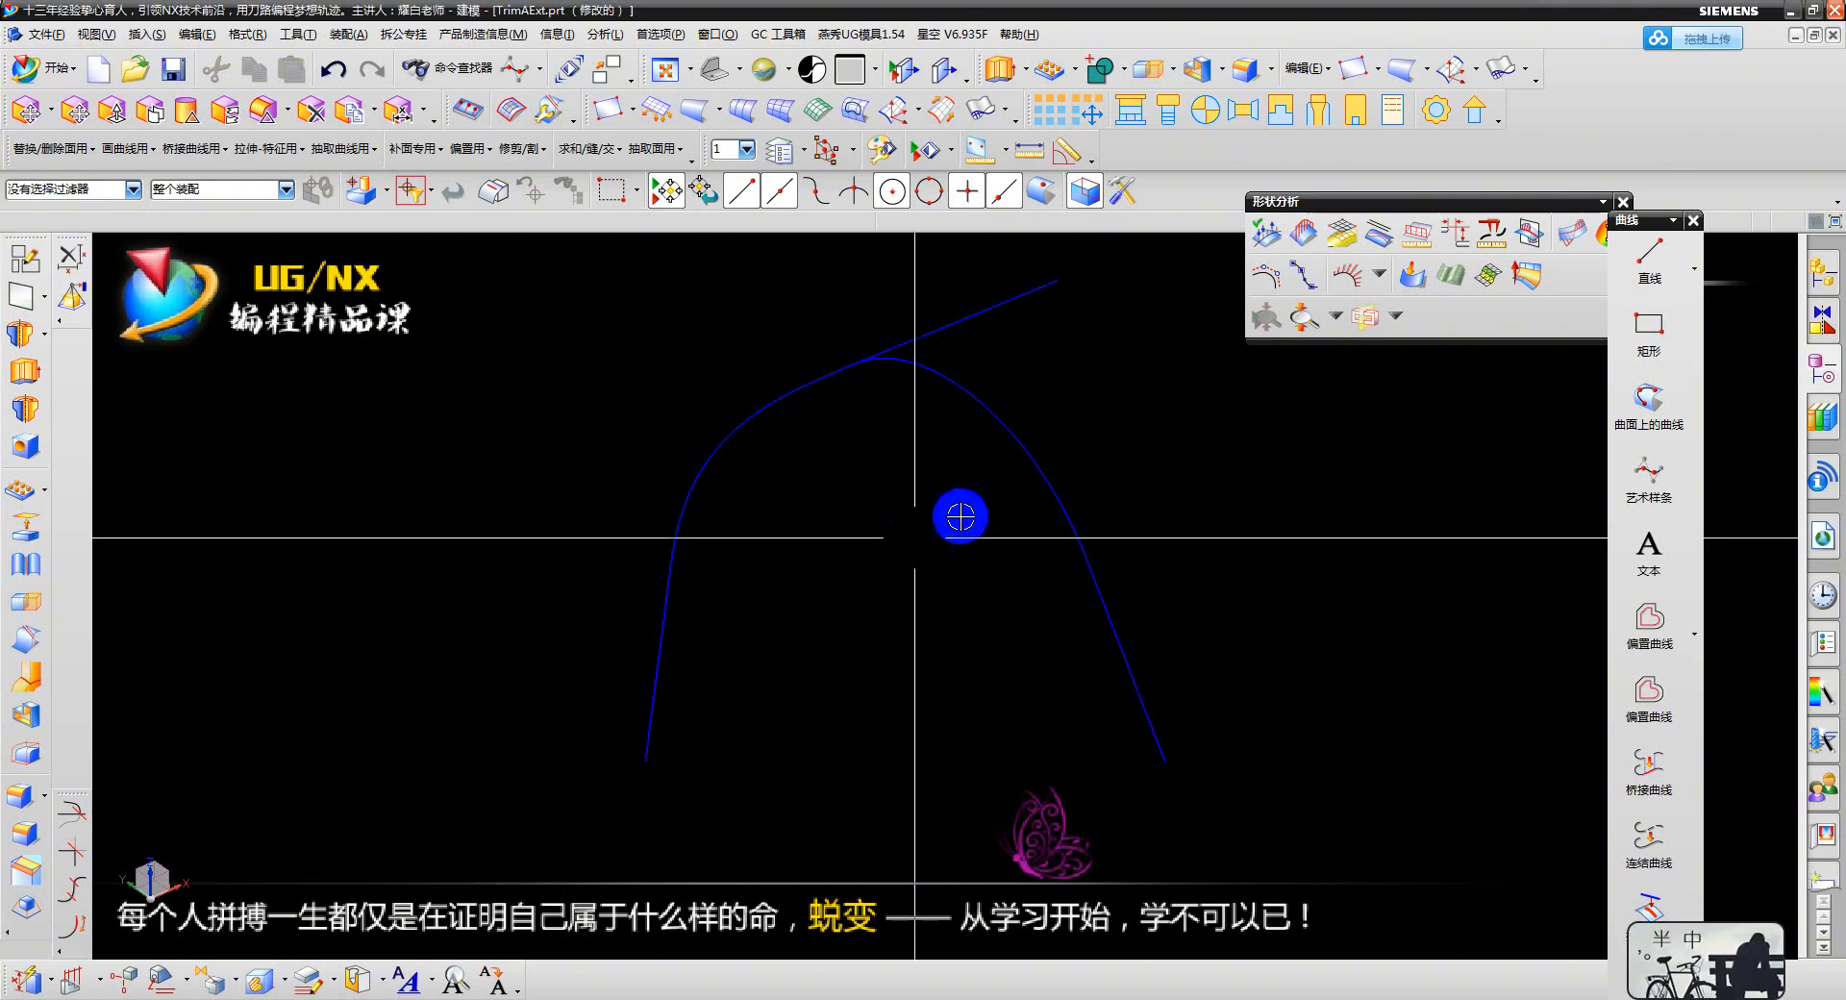
scroll(1096, 462, down, 1)
click(1072, 462)
scroll(1073, 461, down, 3)
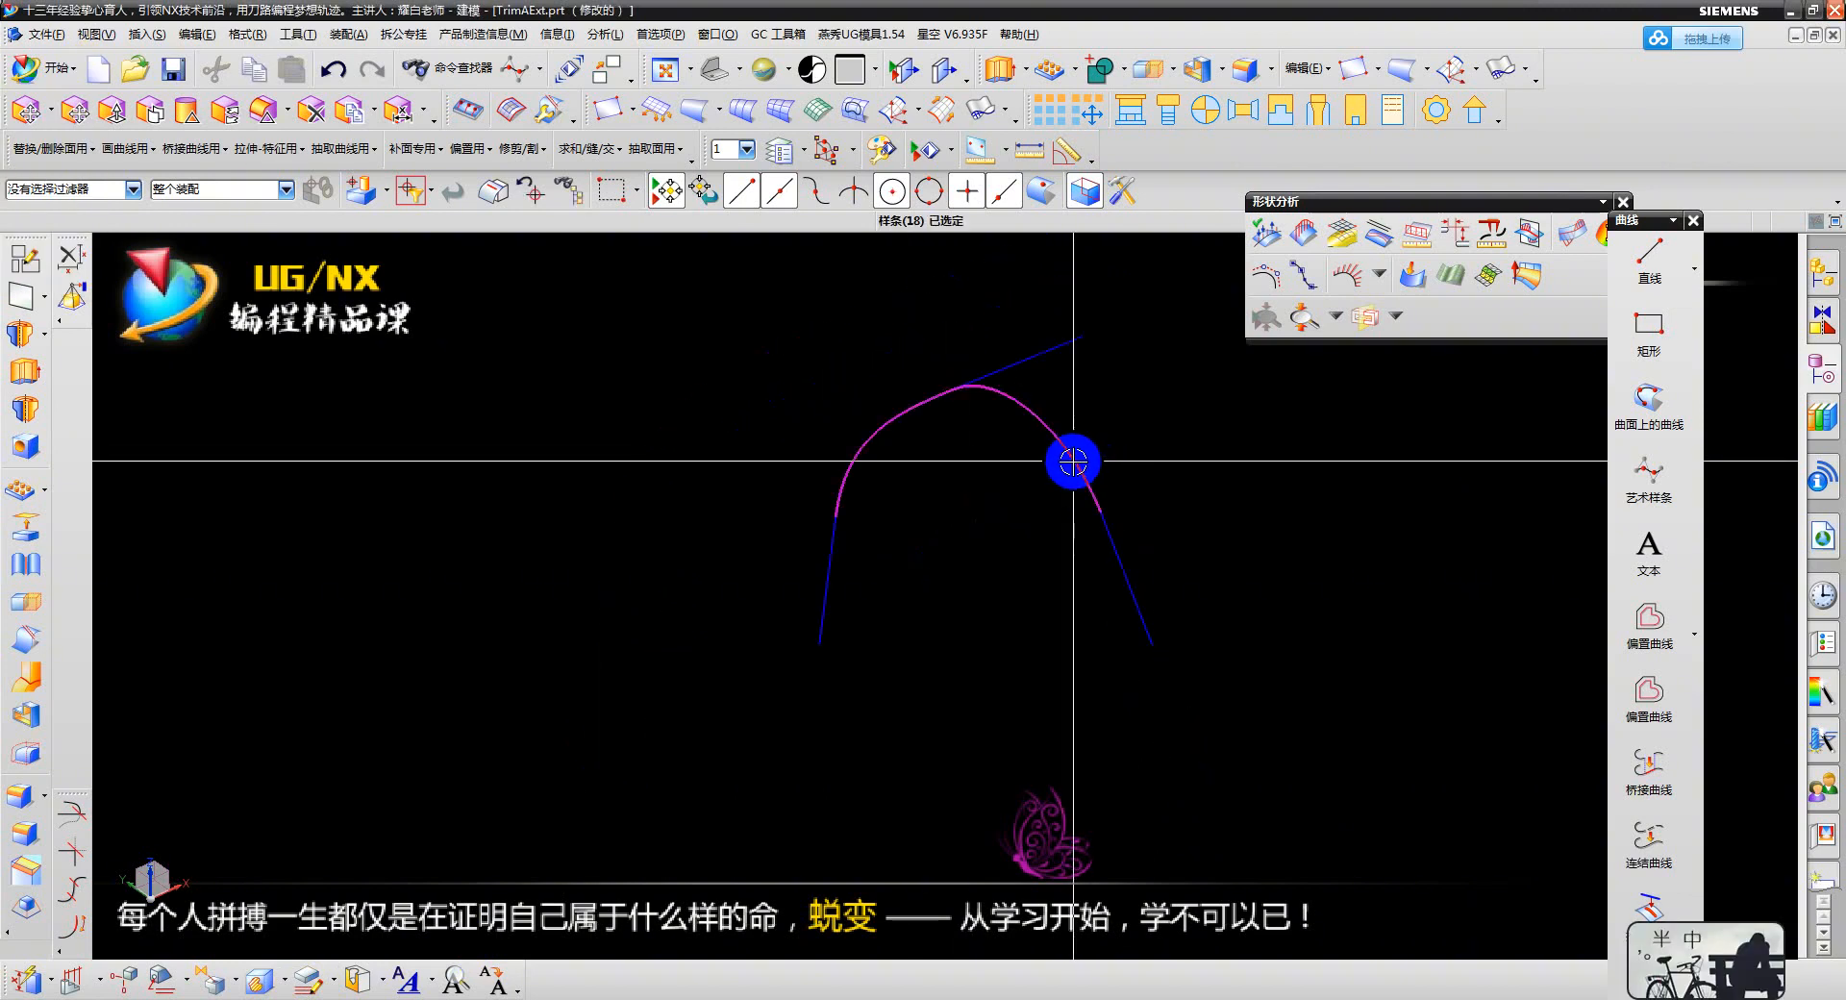
key(Escape)
scroll(827, 384, down, 2)
drag(711, 311, 1184, 685)
scroll(926, 374, up, 2)
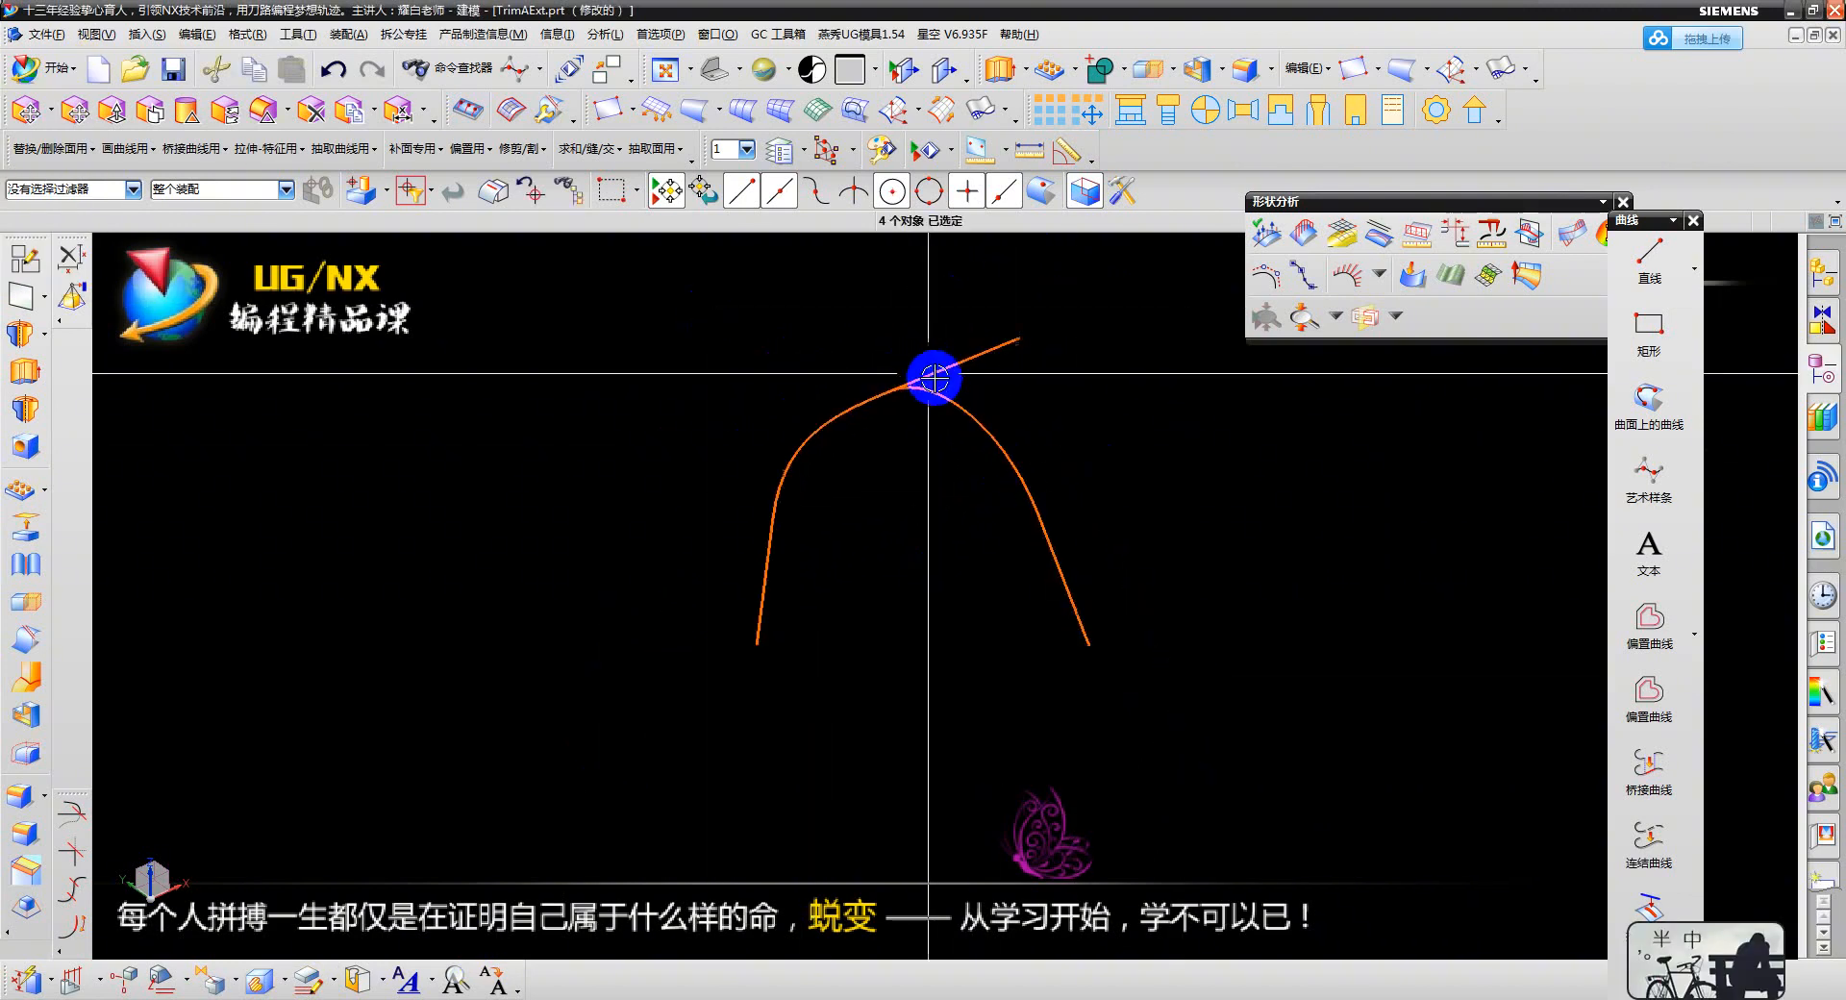
key(Escape)
- Select the bridging spline and the left, slanted and right lines, and delete all four curves
click(956, 409)
click(955, 369)
click(768, 602)
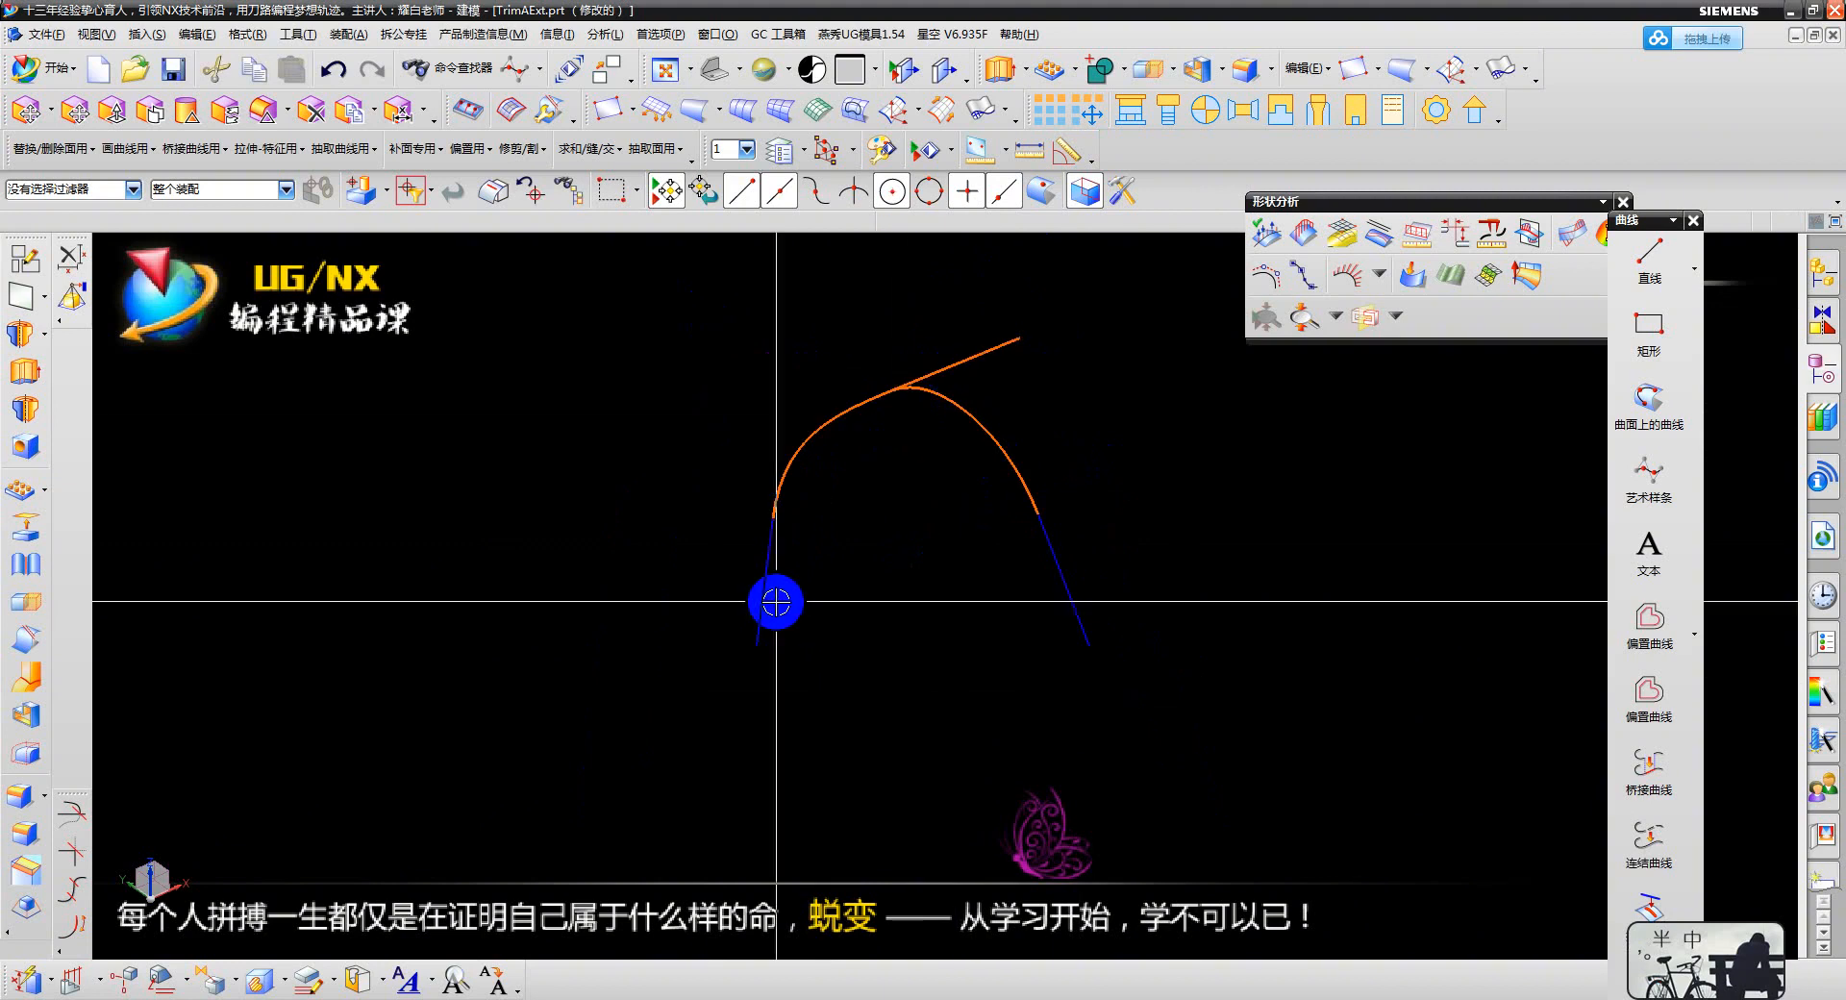
click(1067, 634)
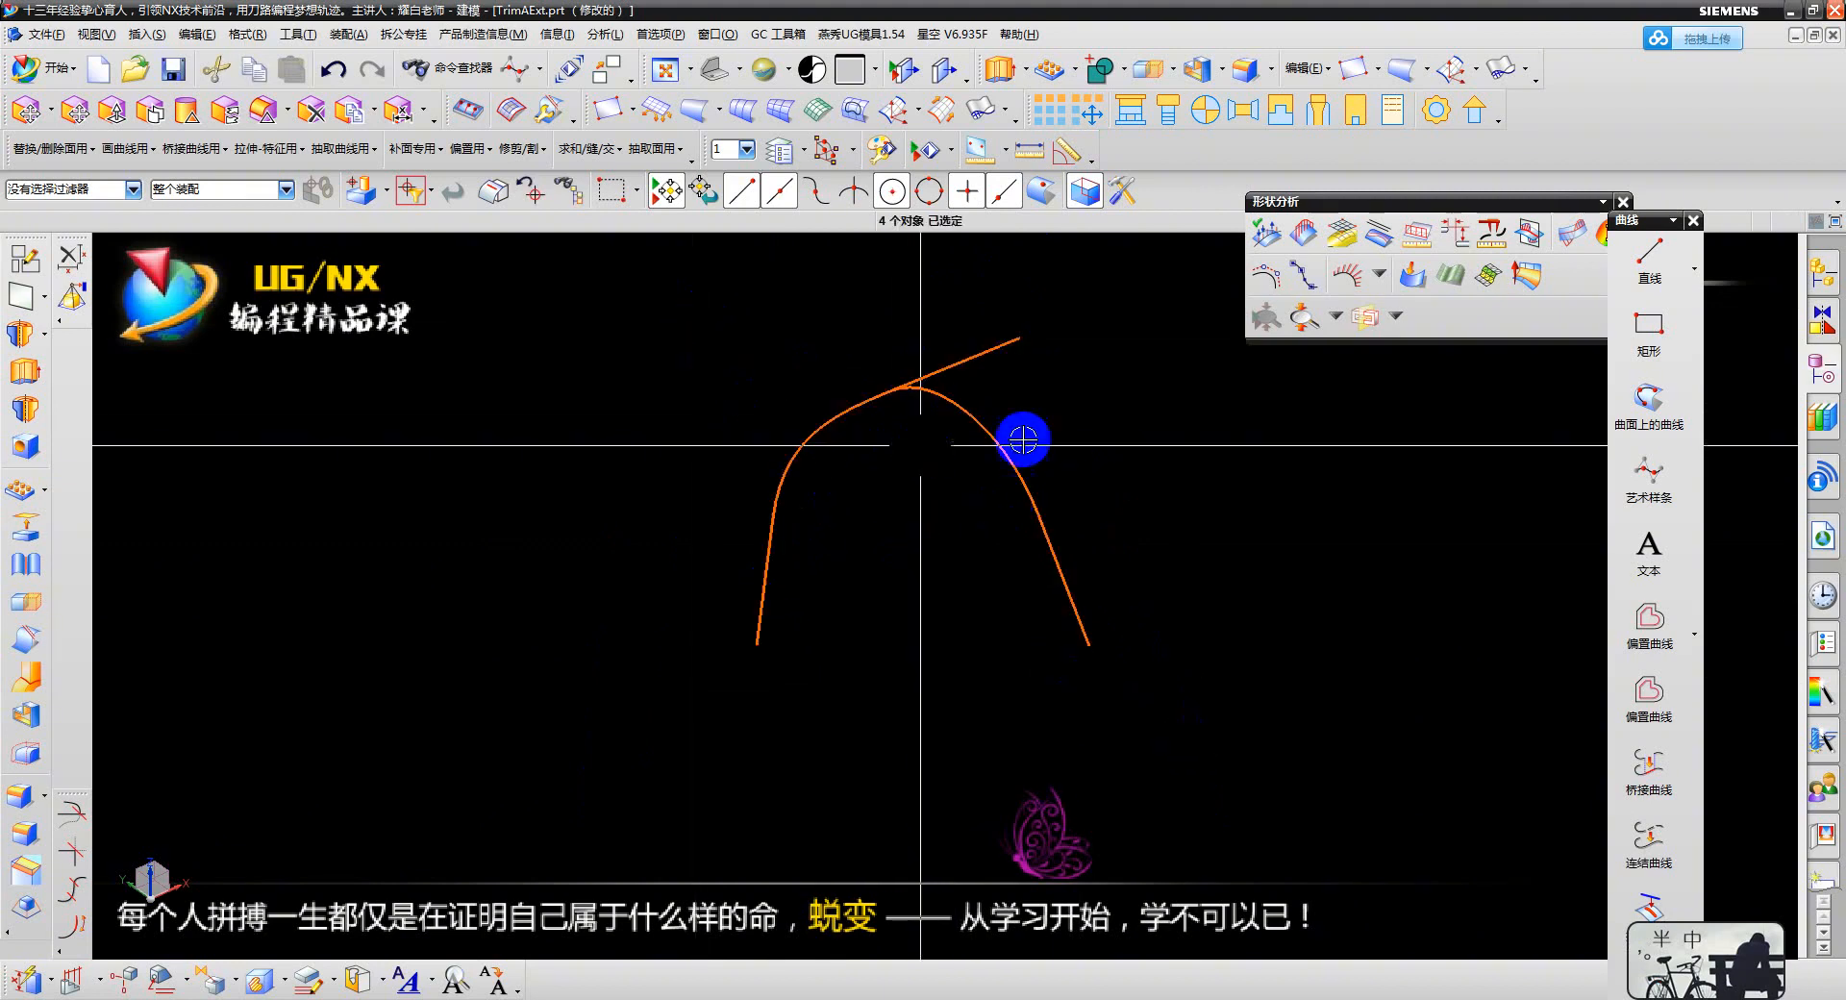
scroll(988, 398, up, 3)
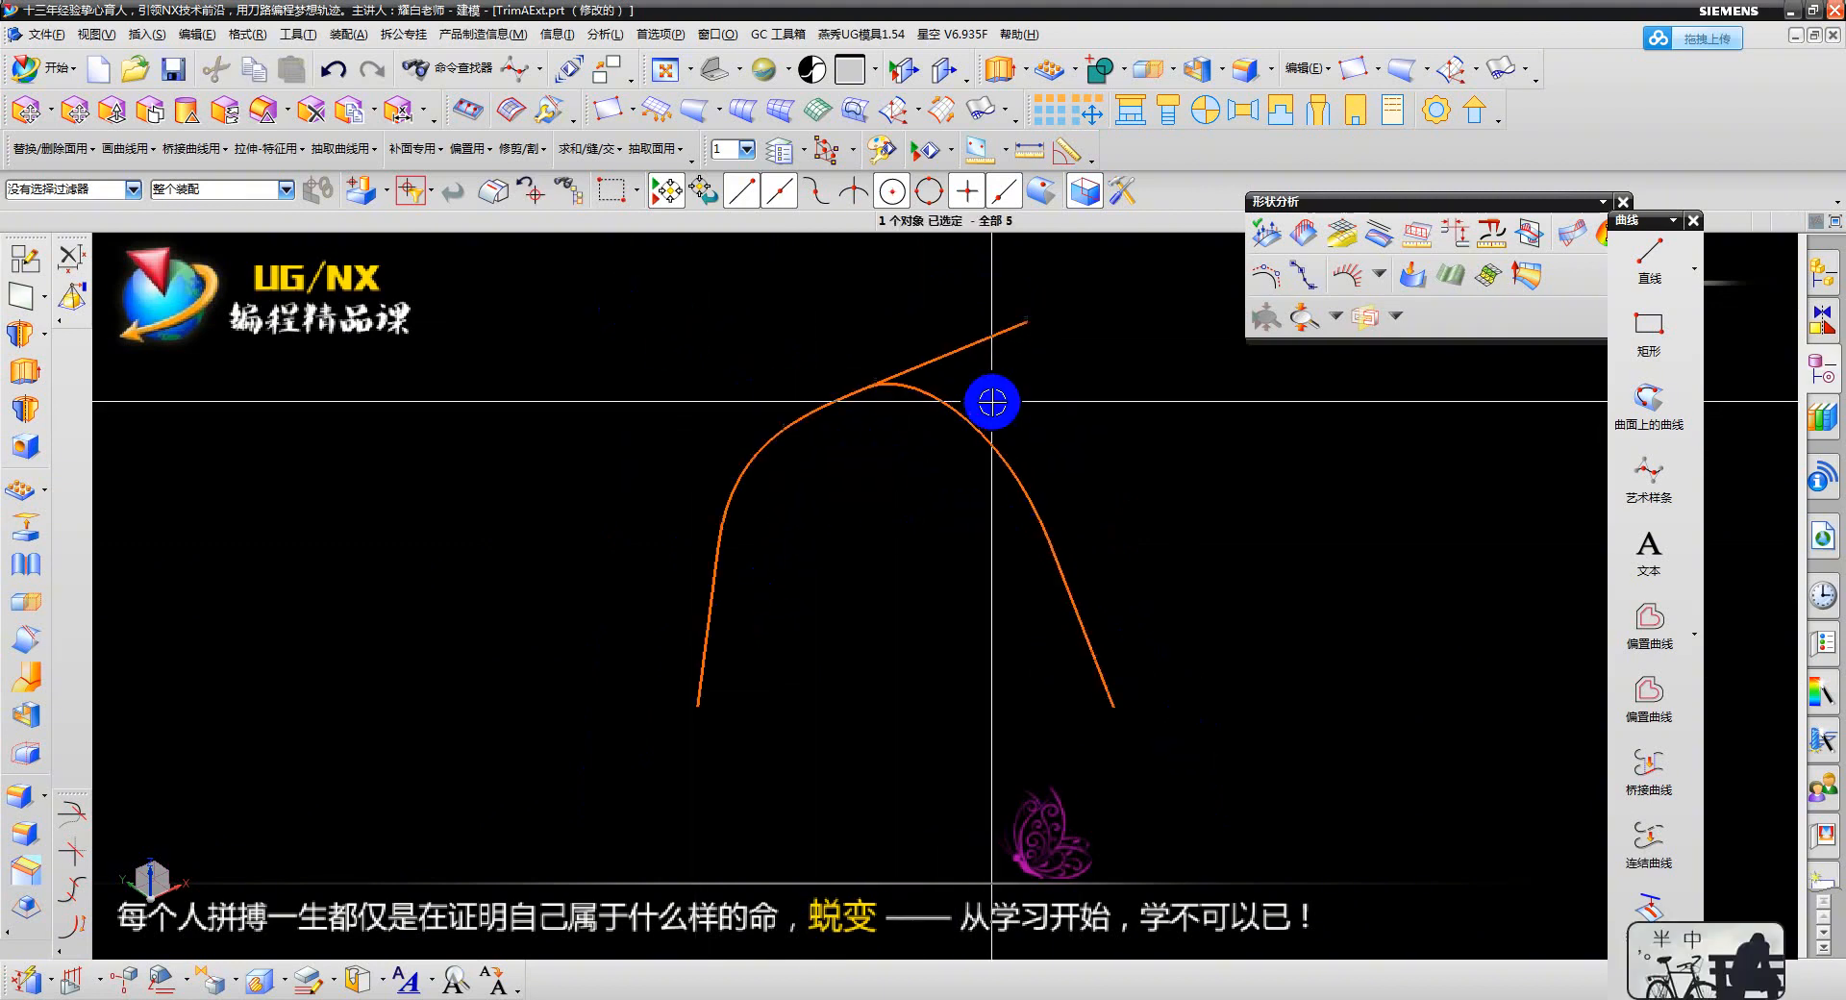
key(Delete)
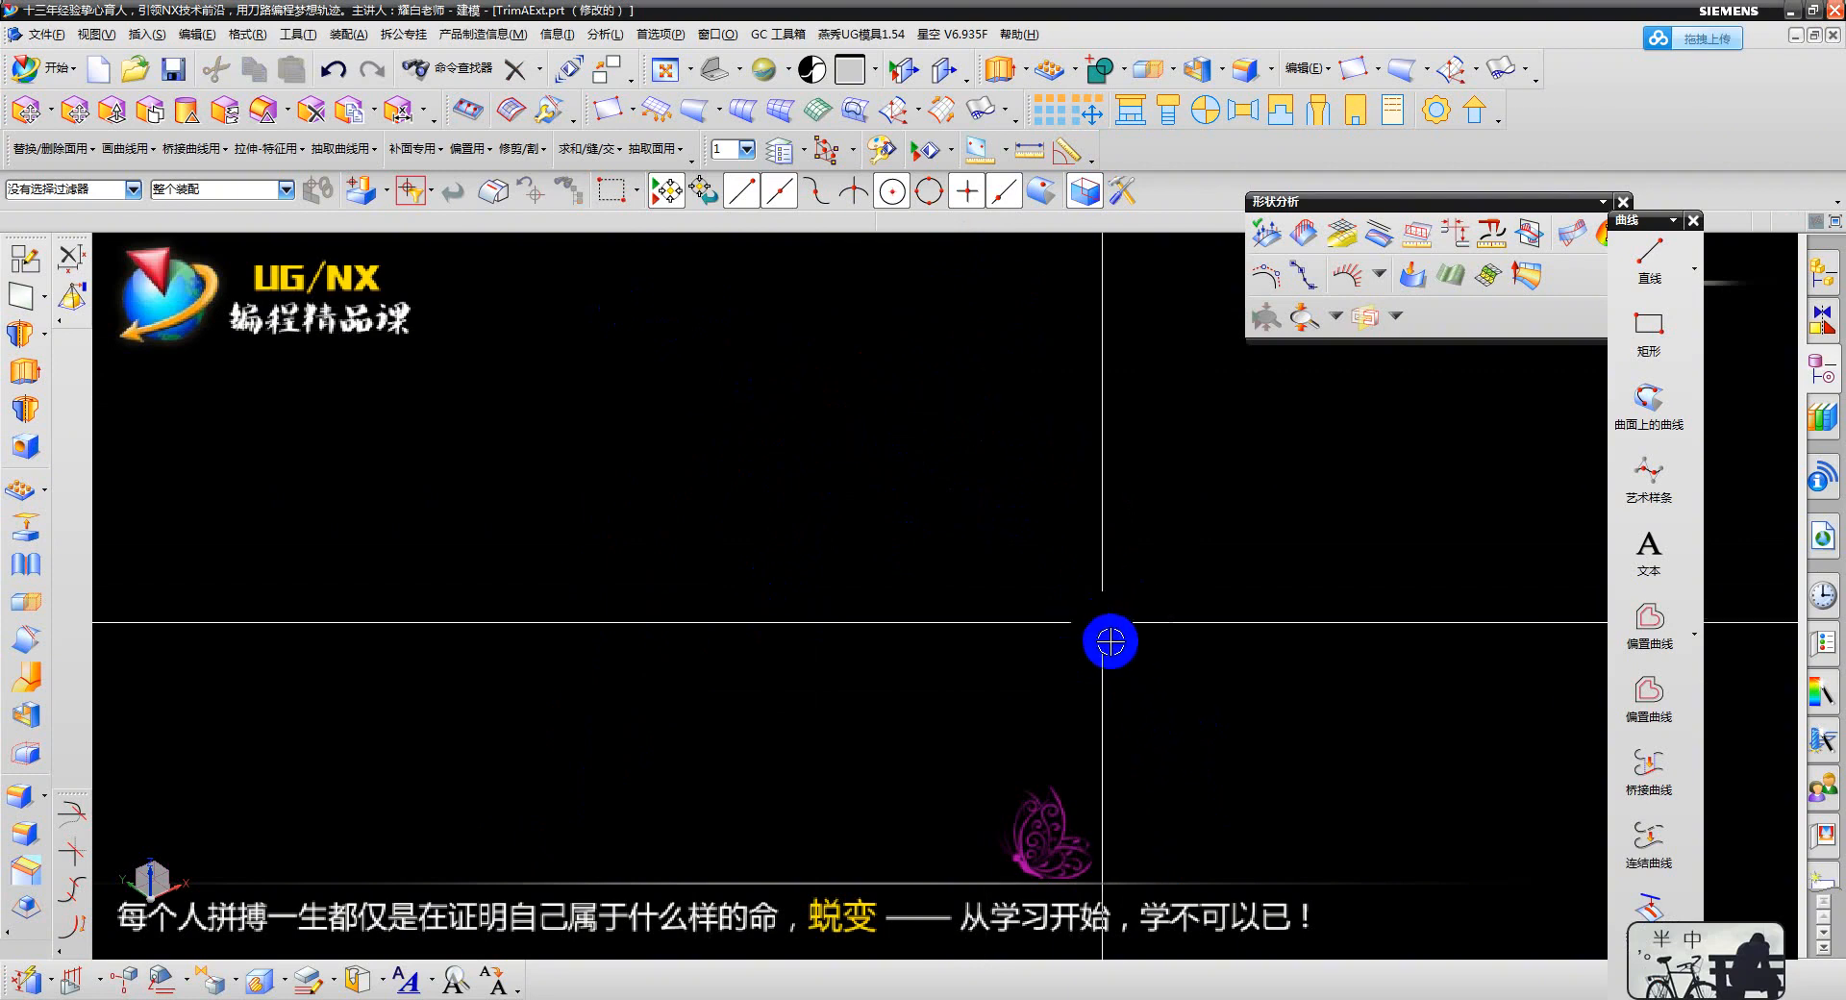